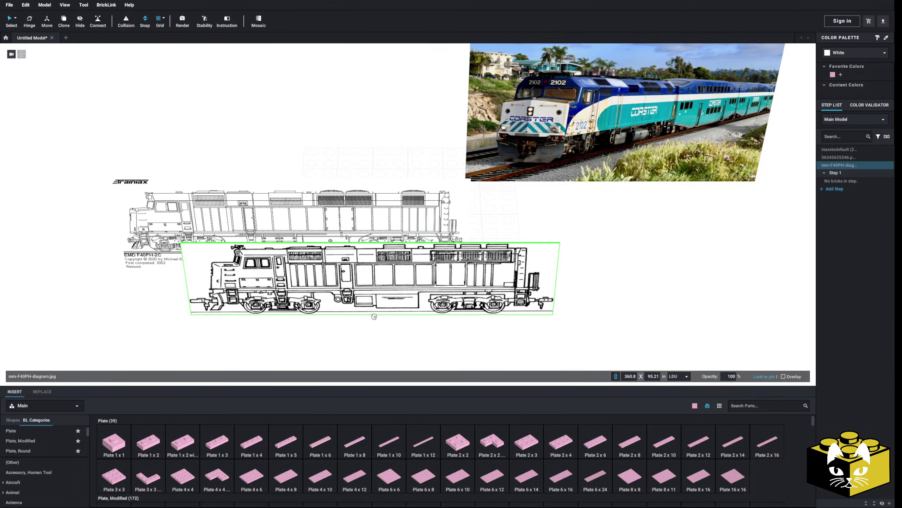
Delete the mm-F40PH-diagram.jpg reference image and move the Trainiax locomotive drawing toward the freed space.
key("Delete")
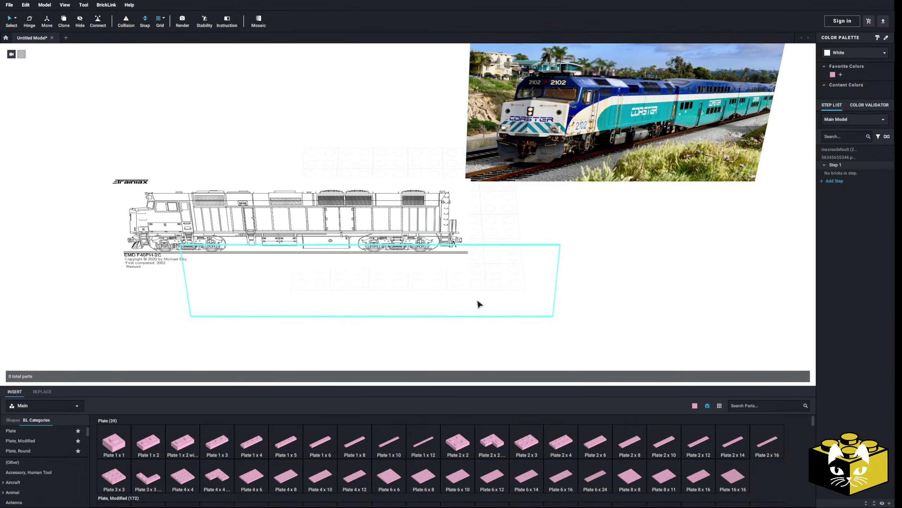
right_click_drag(459, 301, 349, 247)
left_click(272, 212)
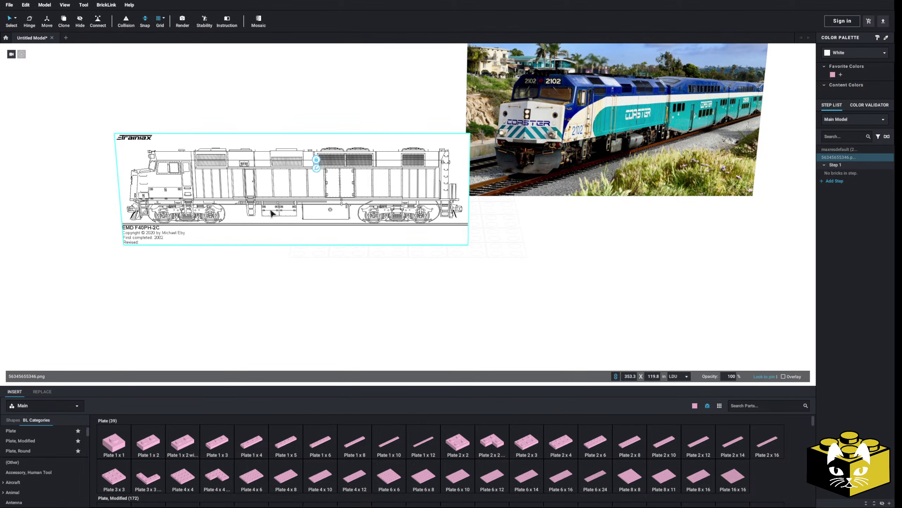
left_click_drag(245, 209, 235, 244)
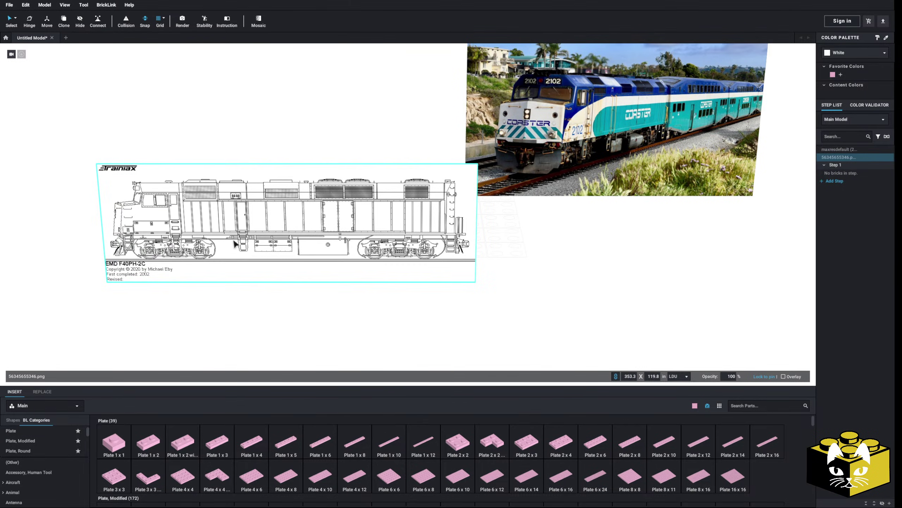
scroll(234, 244, "up", 4)
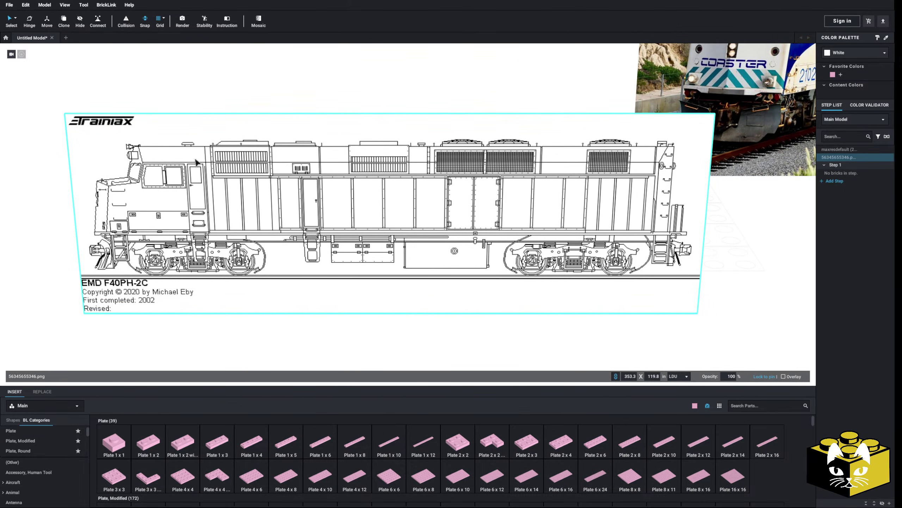
scroll(412, 248, "down", 4)
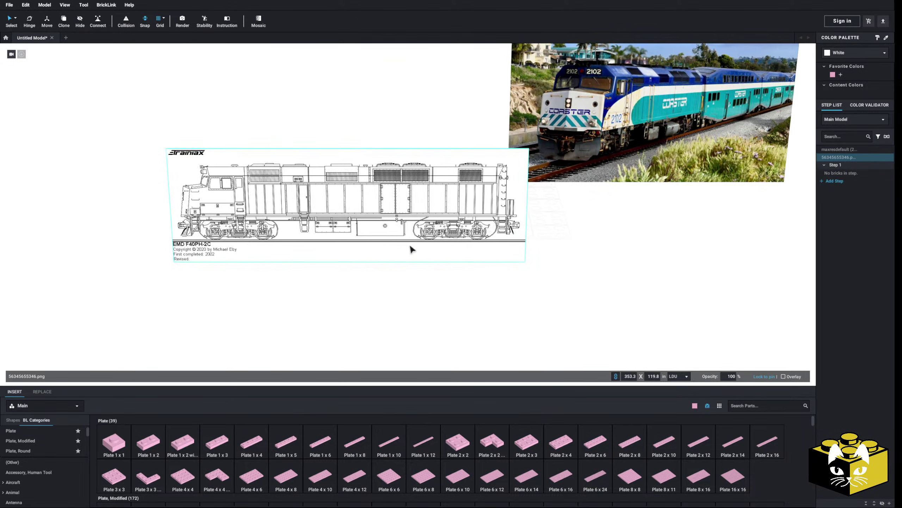
mouse_move(412, 249)
right_mouse_down()
mouse_move(405, 235)
mouse_move(349, 243)
right_mouse_up()
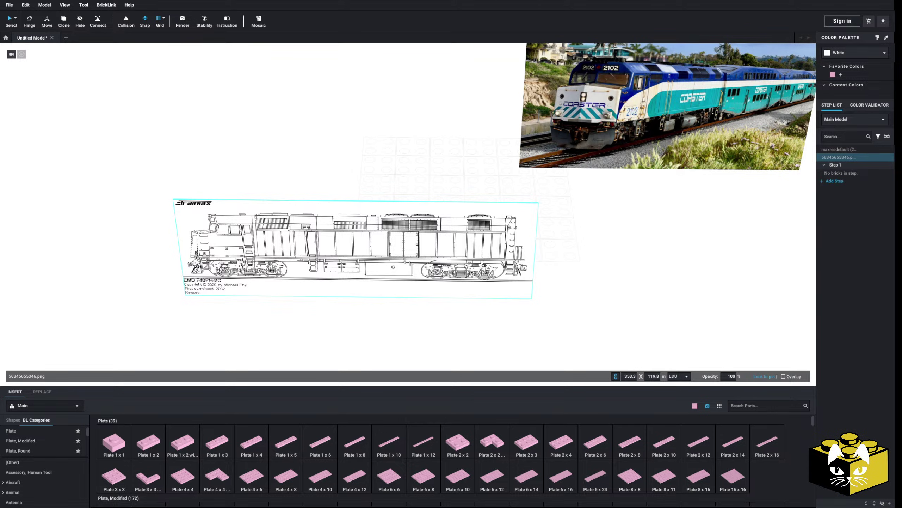
left_click(551, 316)
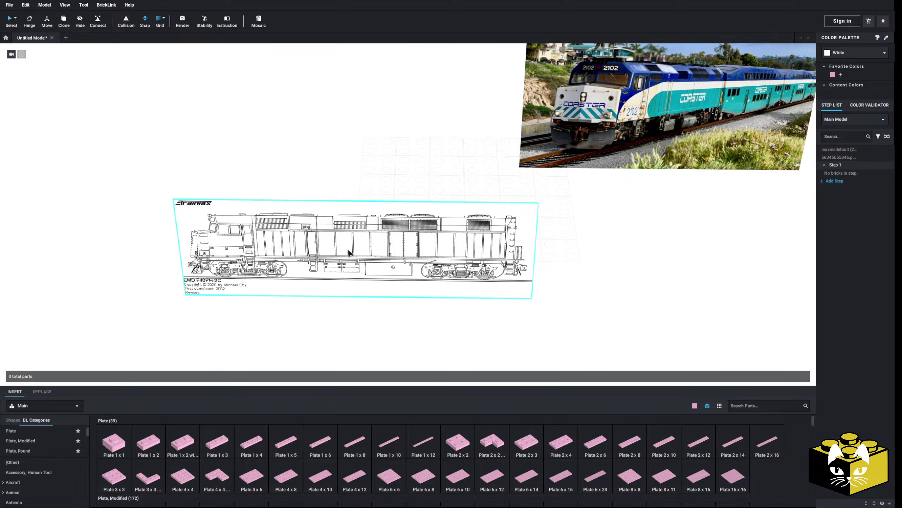
mouse_move(348, 251)
left_mouse_down()
mouse_move(483, 284)
mouse_move(474, 257)
left_mouse_up()
left_click(280, 190)
middle_click_drag(467, 190, 352, 189)
right_click_drag(352, 189, 351, 203)
middle_click_drag(351, 203, 340, 192)
right_click_drag(340, 192, 340, 189)
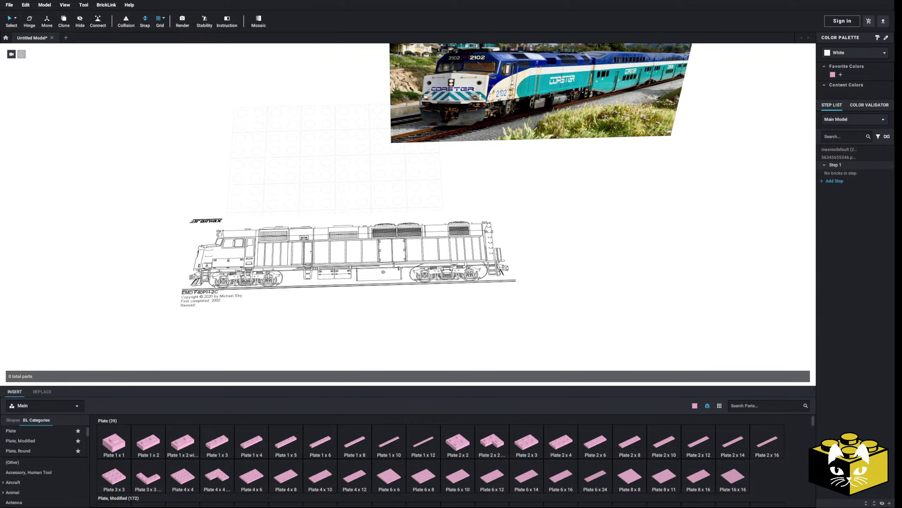
Place a Bright Pink Plate 1 x 10 in front of the Trainiax drawing and mirror-copy it into a straight row of four.
mouse_move(572, 314)
middle_mouse_down()
mouse_move(564, 250)
mouse_move(540, 218)
mouse_move(561, 188)
middle_mouse_up()
left_click(389, 442)
left_click(304, 244)
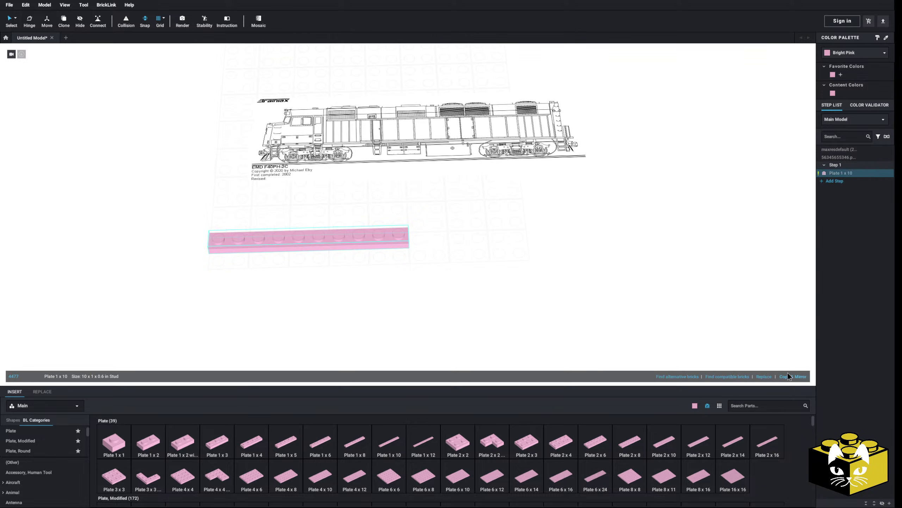
left_click(788, 375)
left_click(788, 375)
left_click(788, 375)
Extend the plate row with a Plate 1 x 4 and attach a Plate 1 x 1 turned on its side at the end.
middle_click_drag(755, 283, 424, 285)
left_click(251, 443)
left_click(478, 291)
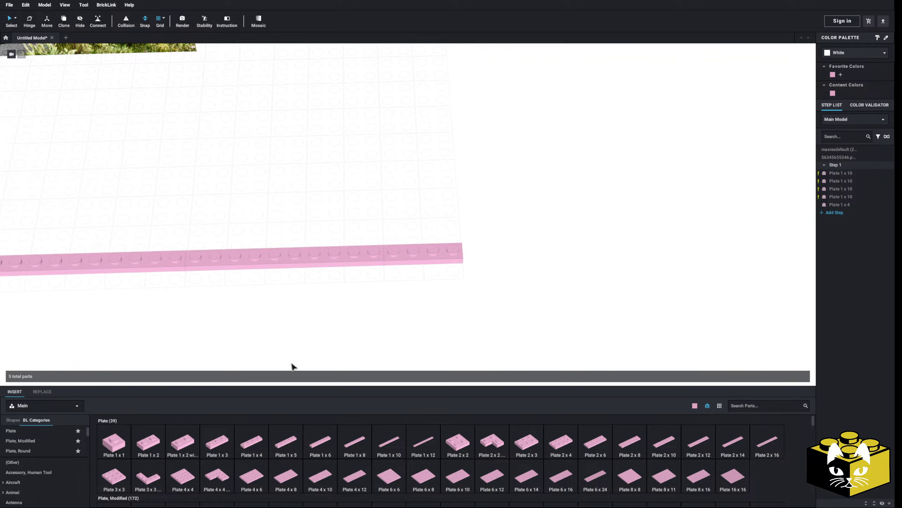
left_click(120, 448)
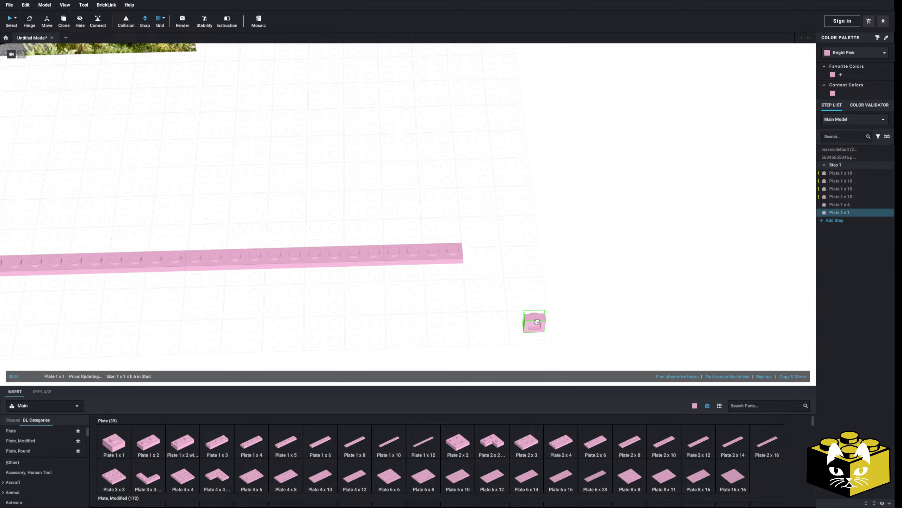
scroll(519, 293, "up", 4)
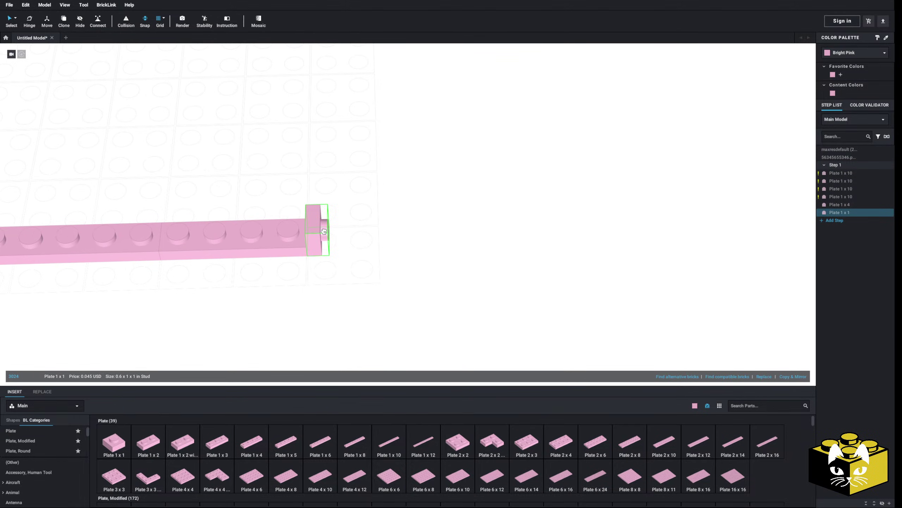
left_click(324, 231)
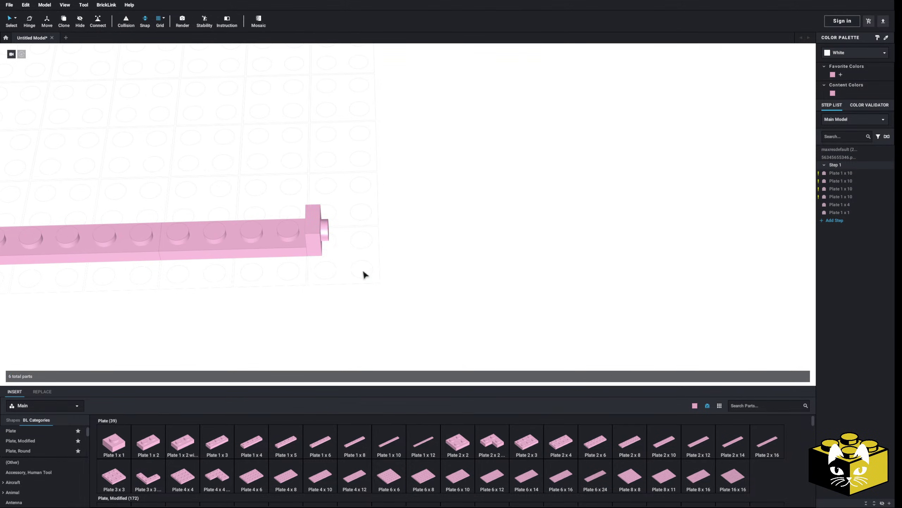
Move the Trainiax drawing onto the plate row so that its edge lines up with the start of the row.
middle_click_drag(365, 274, 387, 270)
scroll(365, 286, "down", 5)
right_click_drag(363, 285, 383, 294)
scroll(426, 295, "up", 6)
scroll(470, 295, "down", 4)
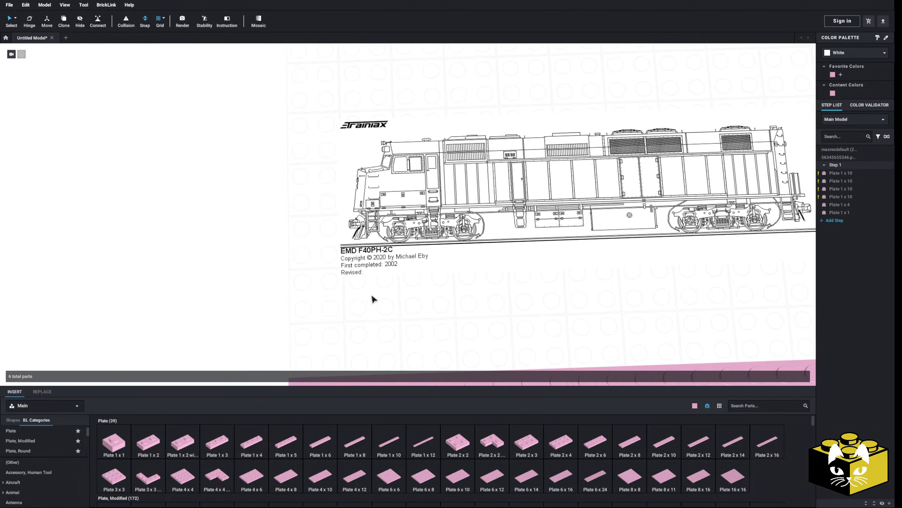
scroll(376, 292, "down", 2)
middle_click_drag(390, 292, 337, 252)
left_click(320, 203)
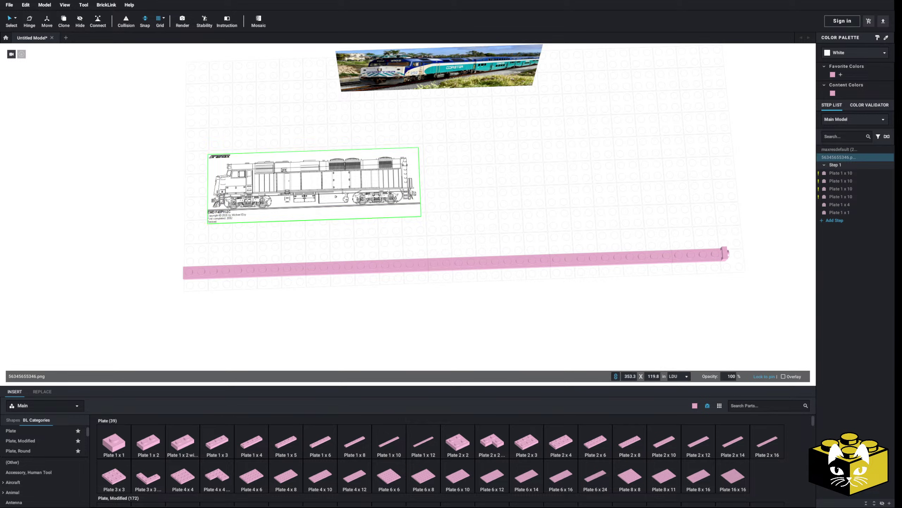
left_click_drag(321, 202, 295, 266)
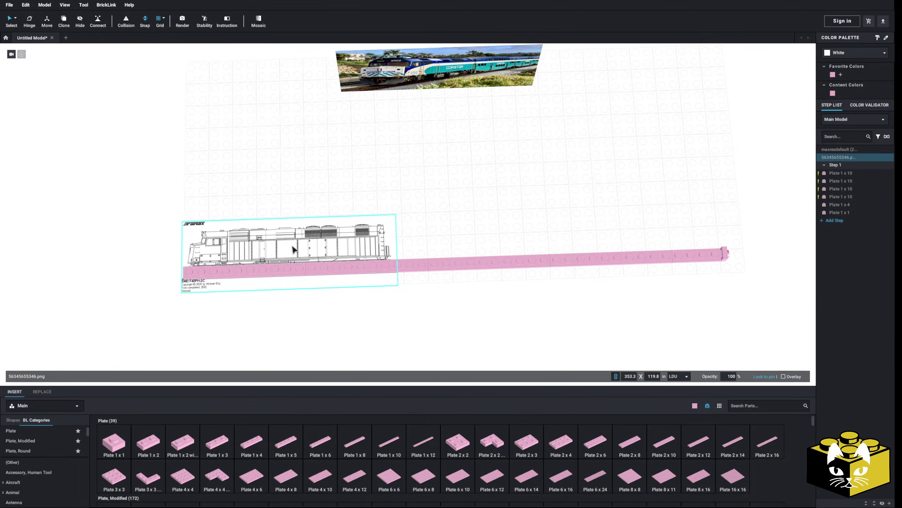
left_click(323, 248)
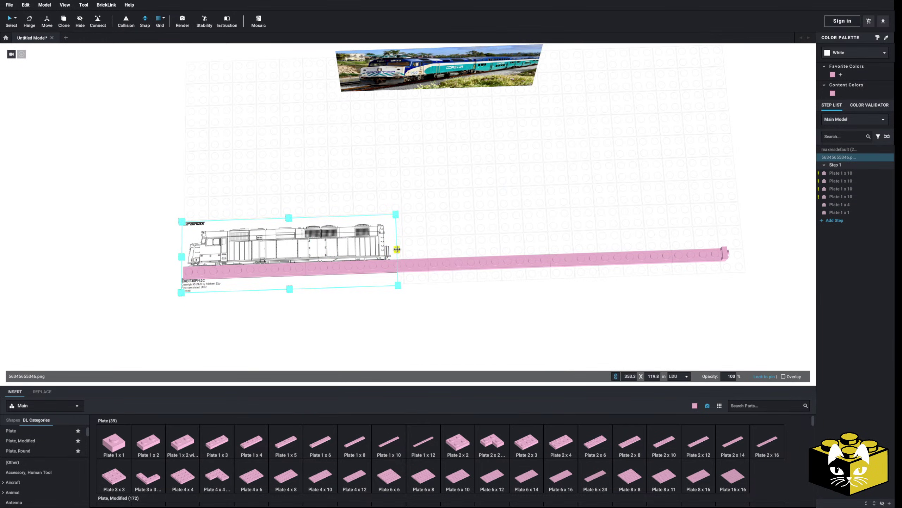
Enlarge the Trainiax drawing proportionally to about 968.3 x 328.4 LDU and nudge it along the plate row.
left_click_drag(397, 250, 770, 237)
middle_click_drag(368, 251, 416, 201)
key("Right")
key("Right")
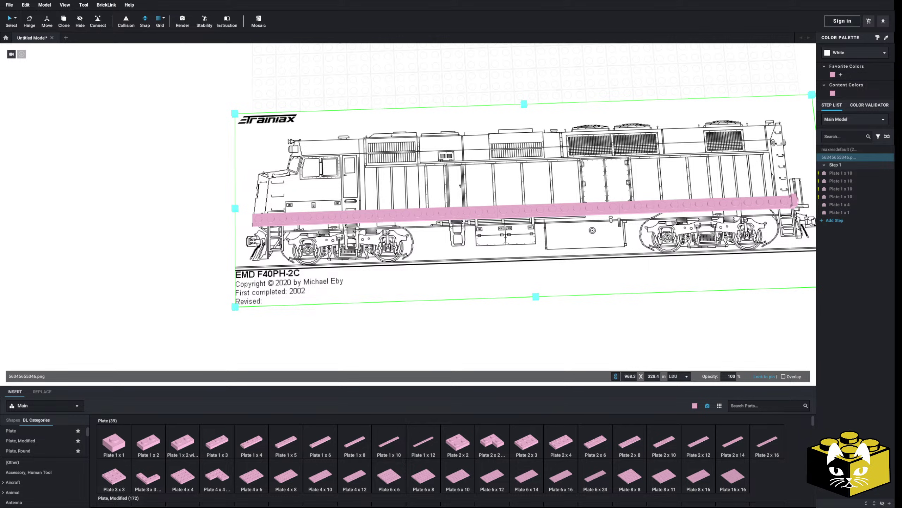
key("Right")
Scale the drawing down to about 946.7 x 321.1 LDU so the locomotive body matches the length of the plate row.
middle_click_drag(510, 260, 312, 262)
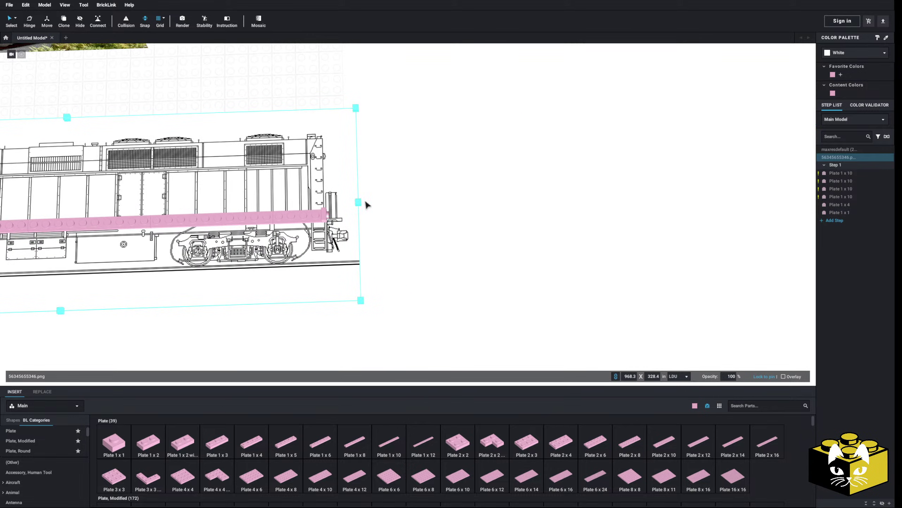
scroll(353, 231, "up", 2)
left_click_drag(329, 195, 309, 196)
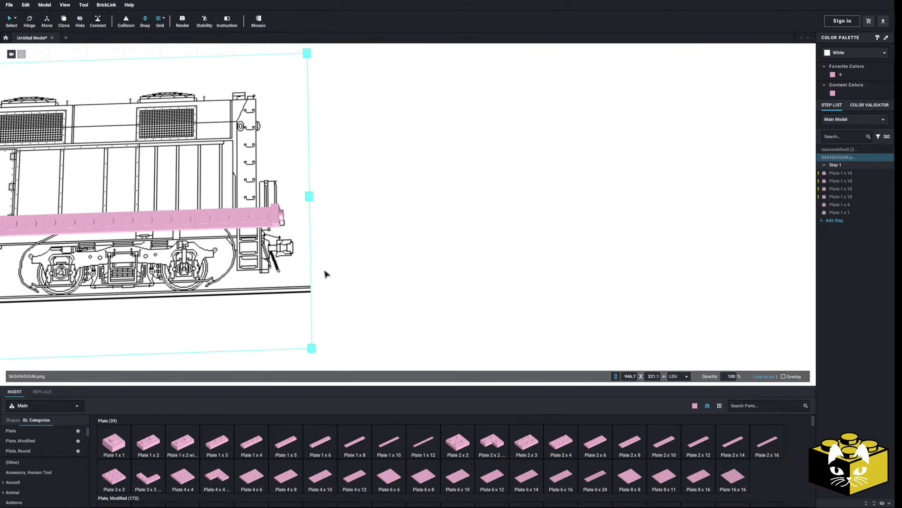
middle_click_drag(324, 274, 367, 266)
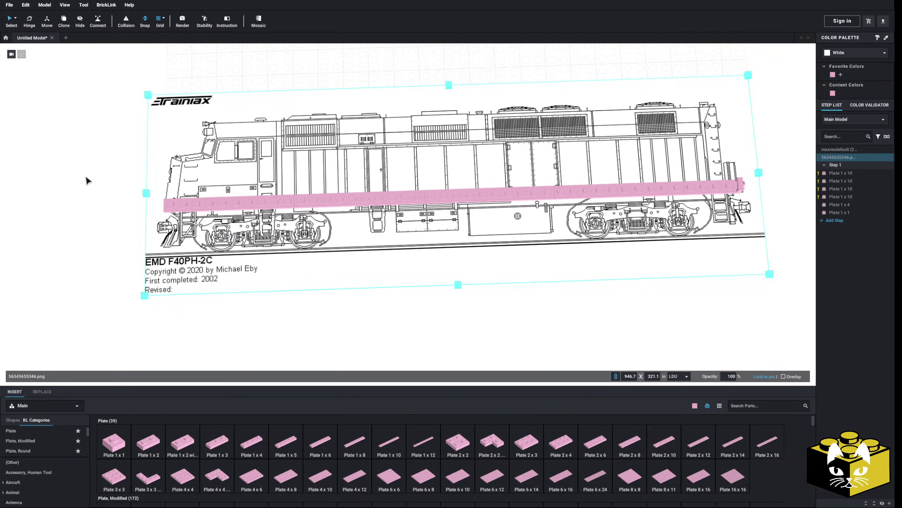
left_click(87, 181)
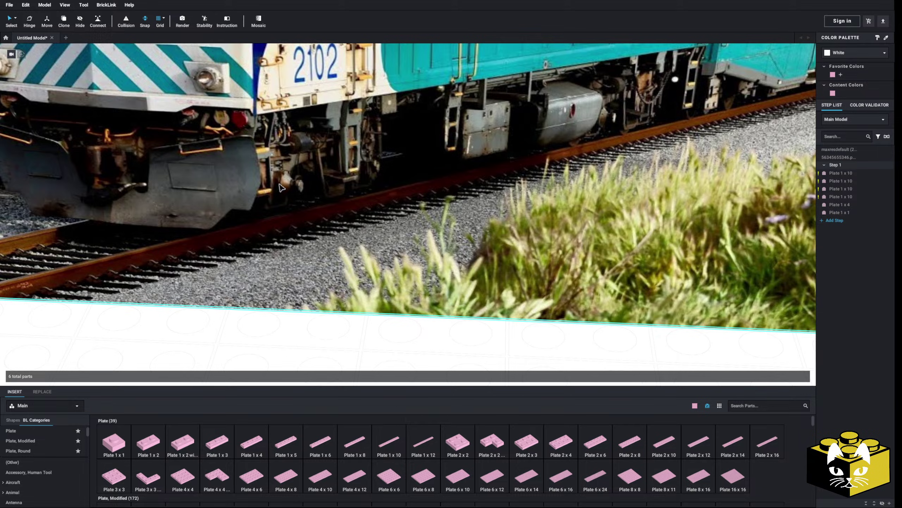
Show the Wheel category of the parts library.
scroll(301, 268, "down", 10)
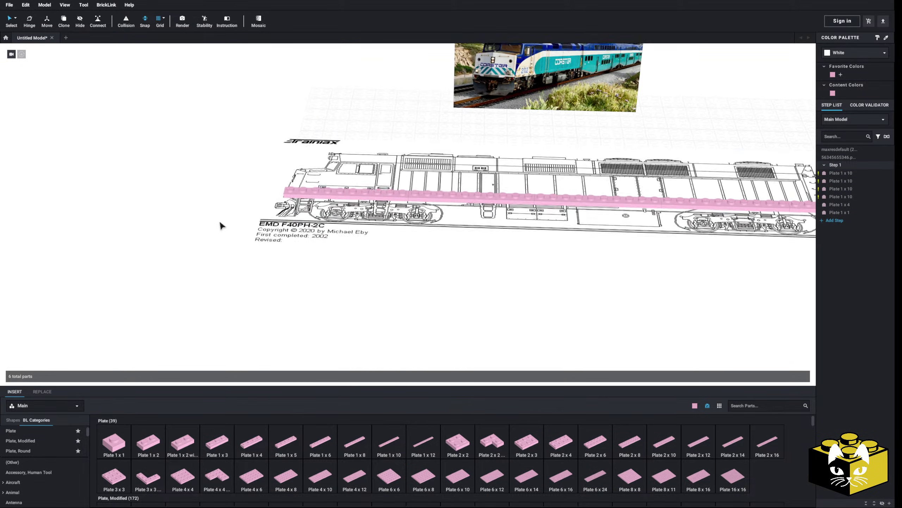
middle_click_drag(217, 228, 205, 194)
right_click_drag(206, 194, 211, 206)
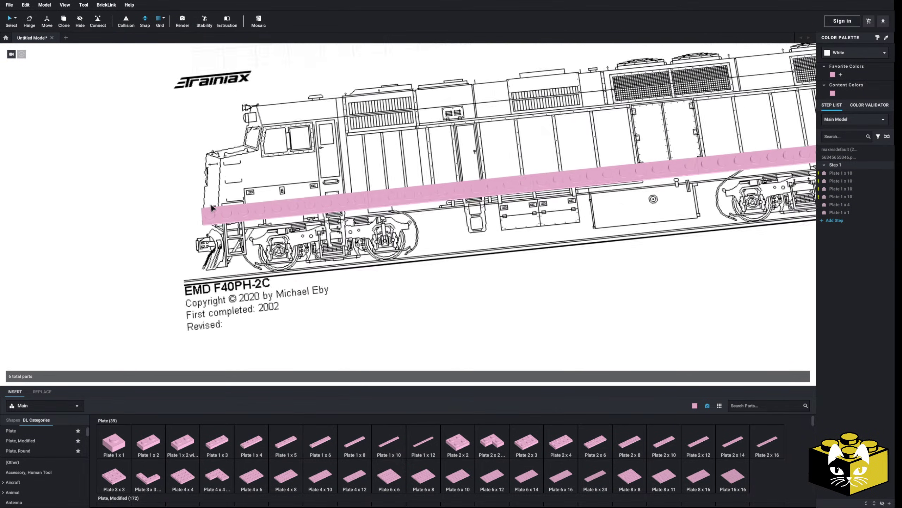
scroll(182, 303, "up", 3)
scroll(37, 457, "down", 10)
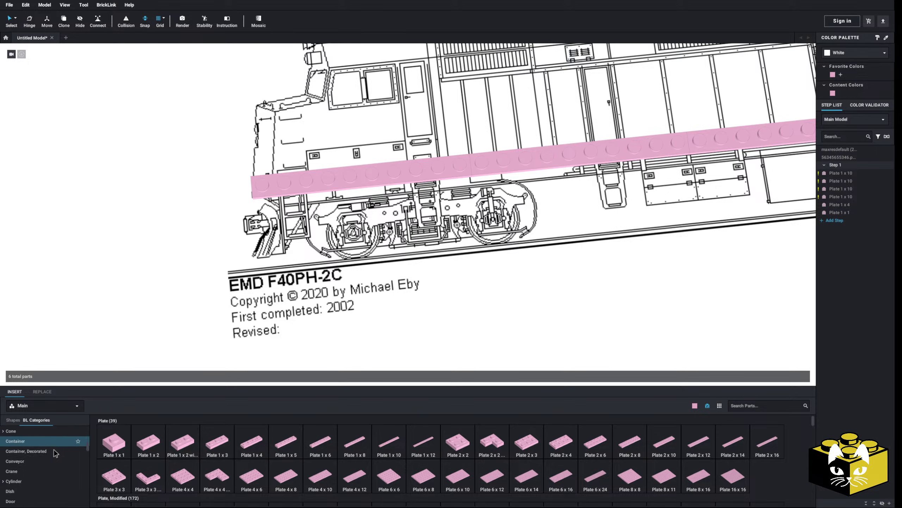
scroll(38, 439, "down", 10)
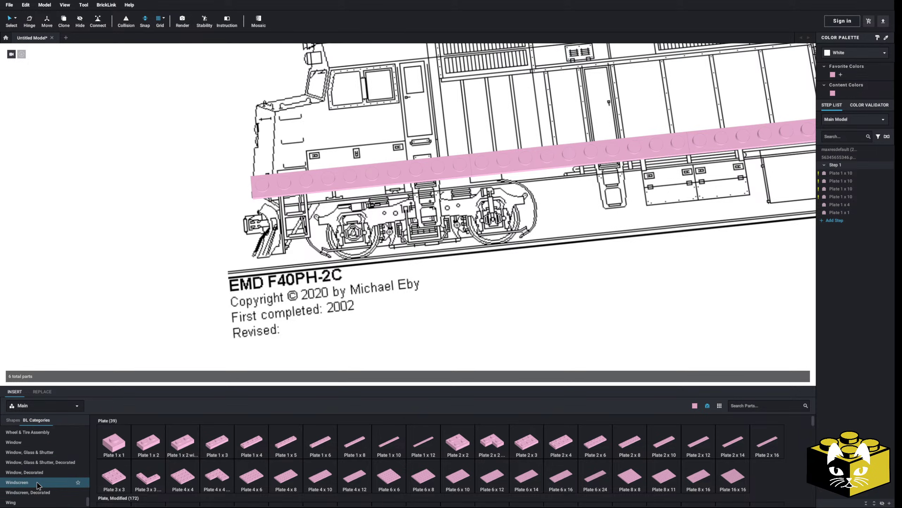
scroll(21, 455, "up", 1)
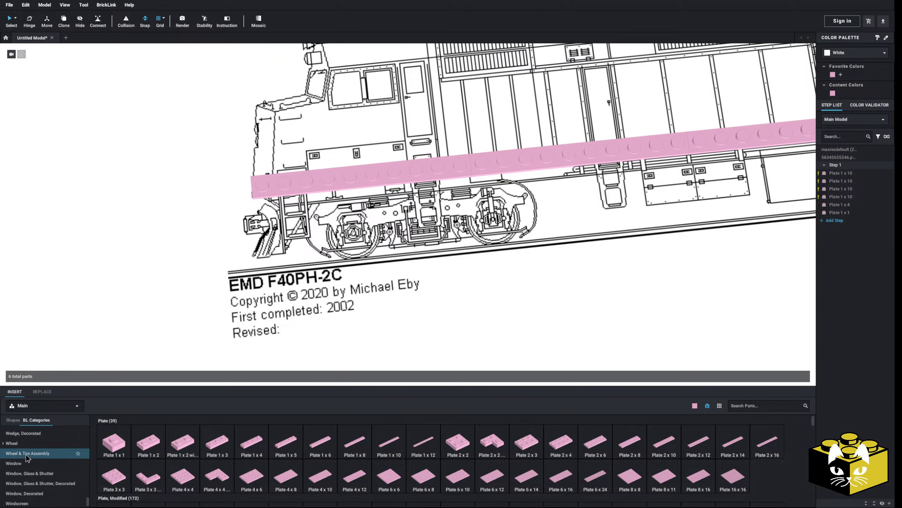
left_click(7, 444)
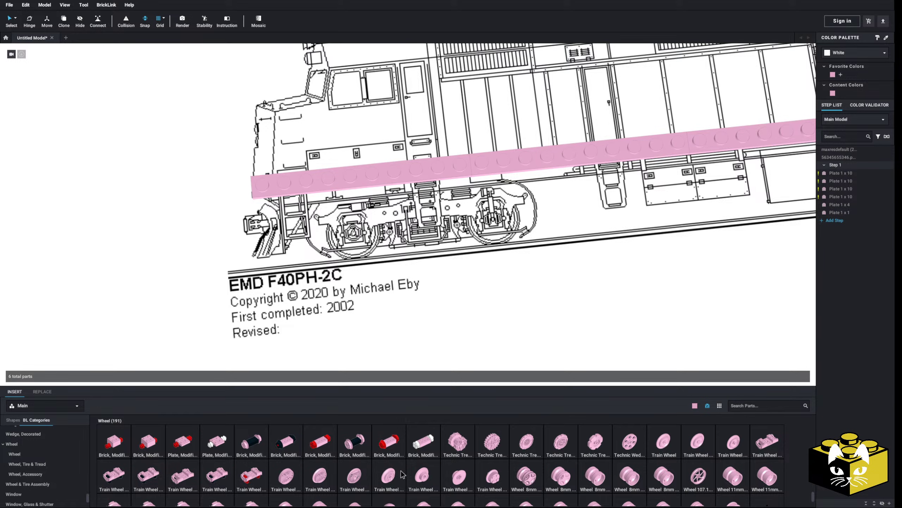
Place a Train Wheel RC, Spoked with Technic Axle Hole on the drawing's front wheel and sink it into the image plane.
left_click_drag(389, 475, 352, 240)
left_click(353, 240)
right_click_drag(360, 250, 387, 232)
middle_click_drag(387, 231, 377, 250)
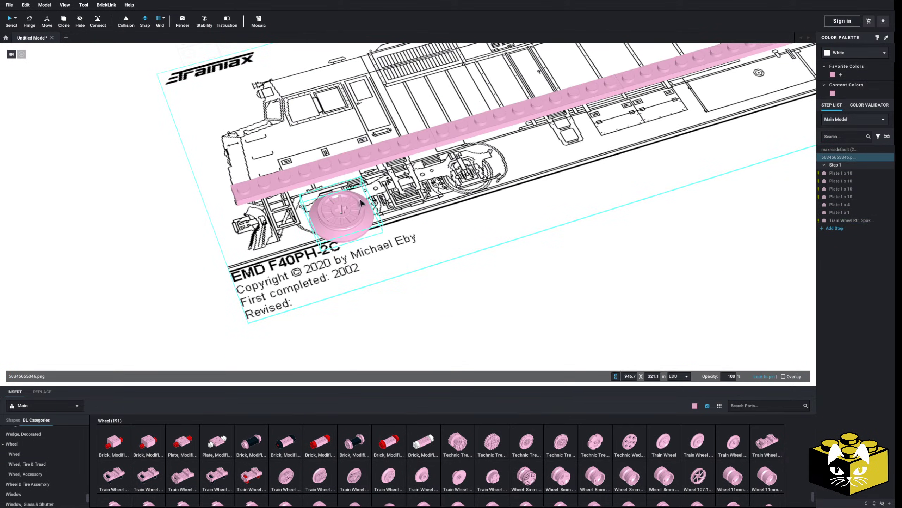
left_click(361, 203)
scroll(355, 220, "up", 5)
left_click(46, 21)
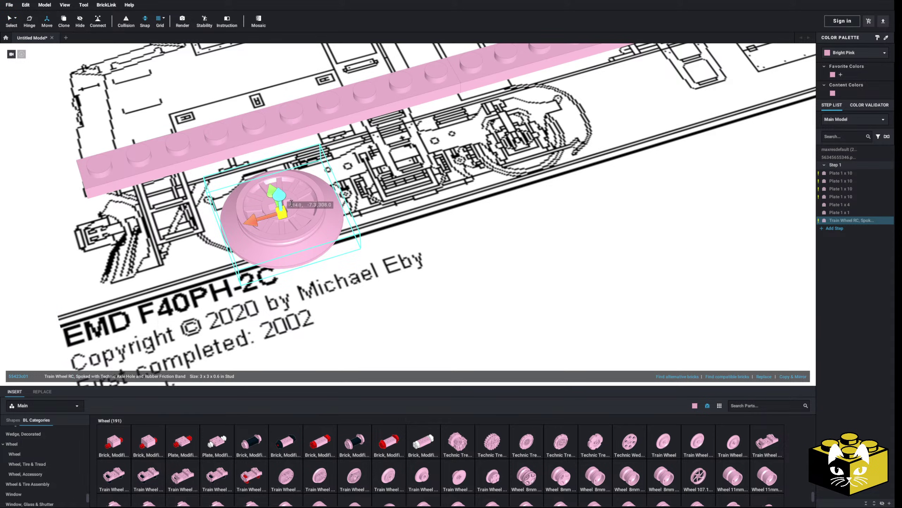
left_click_drag(279, 199, 283, 216)
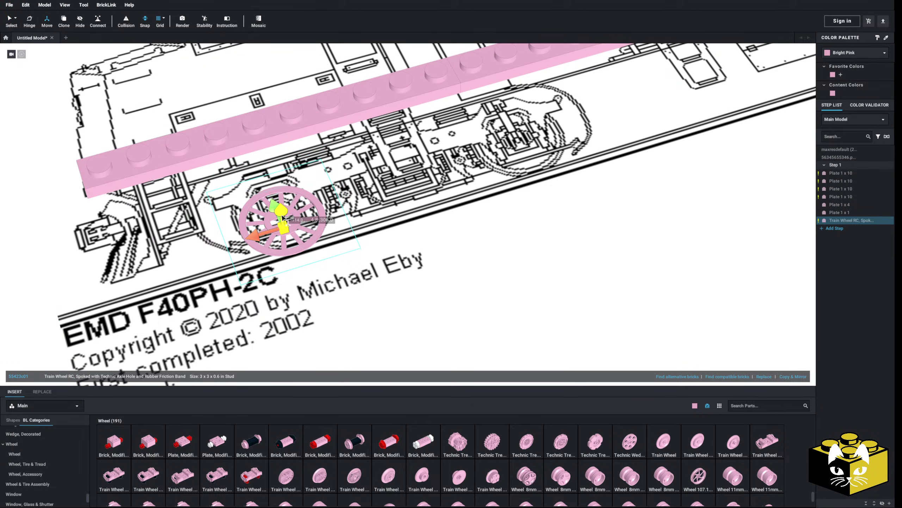
Shift the spoked train wheel along both drawing axes to align it with the front wheel in the drawing.
middle_click_drag(282, 216, 307, 189)
right_click_drag(307, 190, 313, 220)
scroll(320, 229, "up", 6)
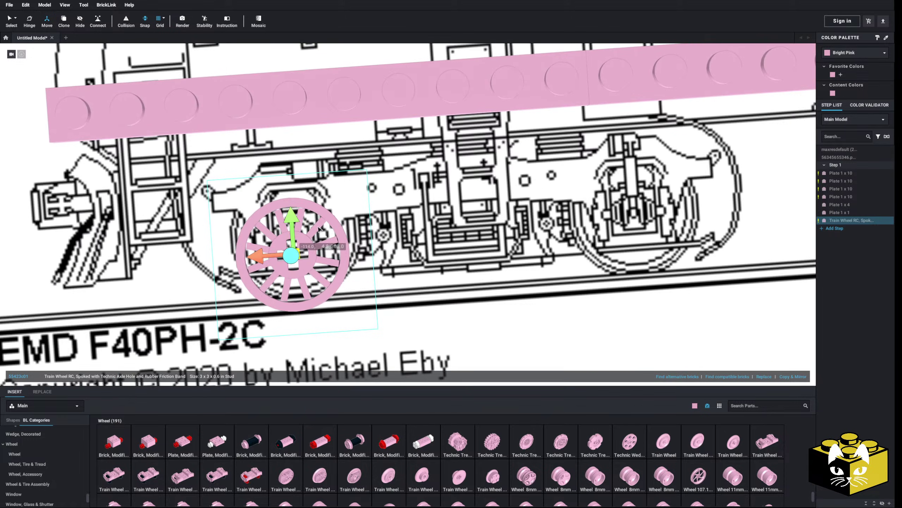
left_click_drag(294, 218, 295, 206)
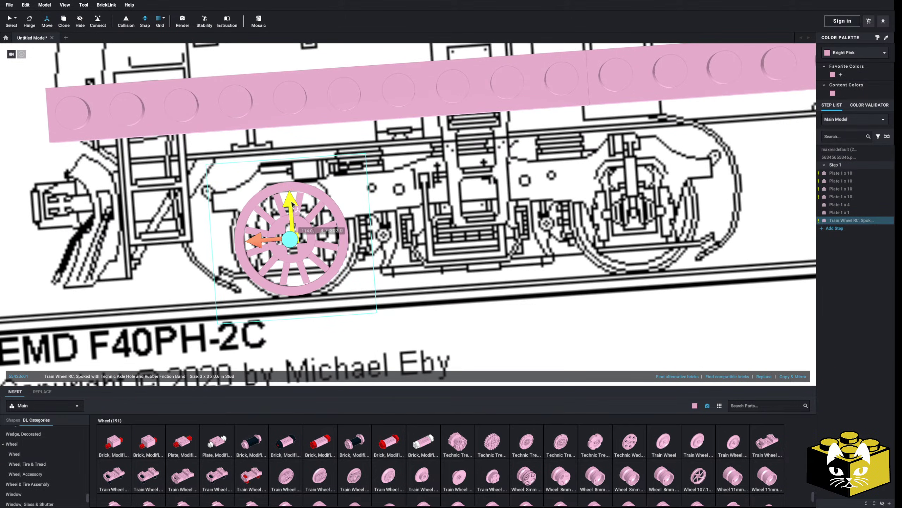
left_click_drag(264, 247, 273, 244)
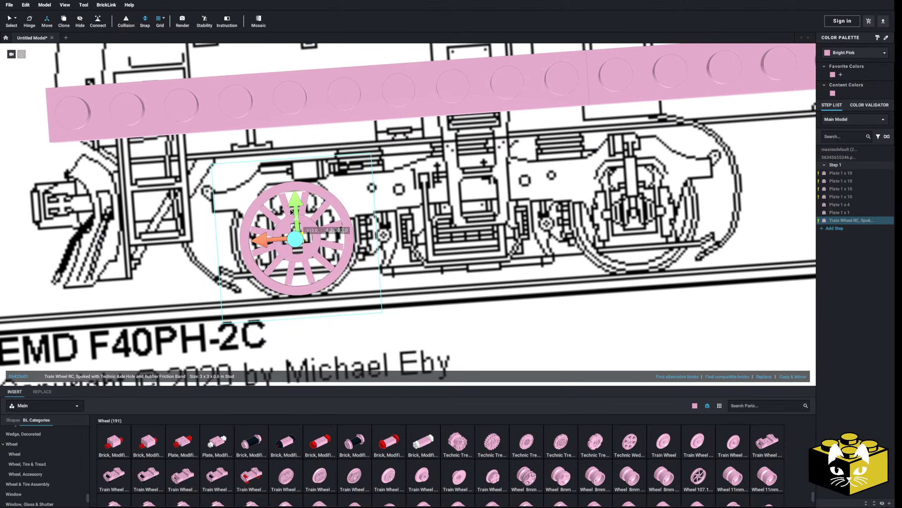
scroll(50, 51, "down", 4)
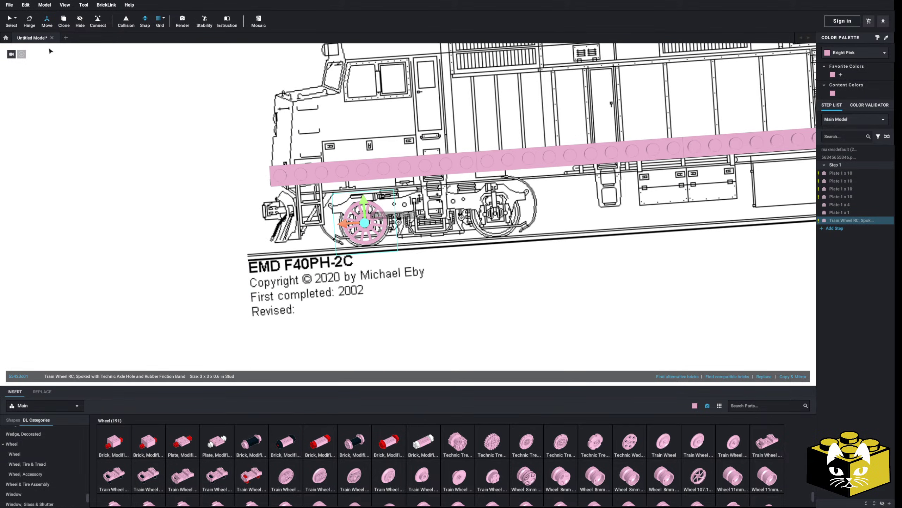
Delete the spoked train wheel from the front wheel of the drawing.
left_click(117, 216)
right_click_drag(117, 216, 210, 241)
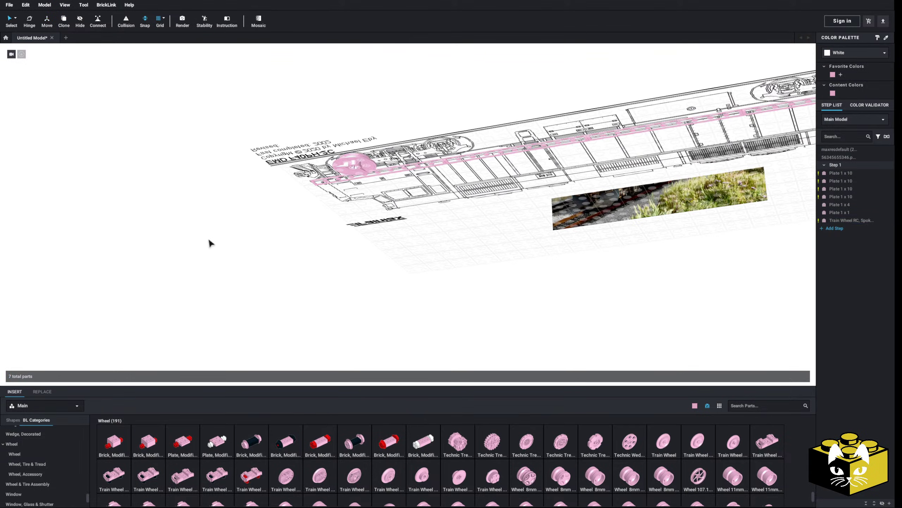
left_click(355, 165)
key("Delete")
right_click_drag(354, 165, 330, 227)
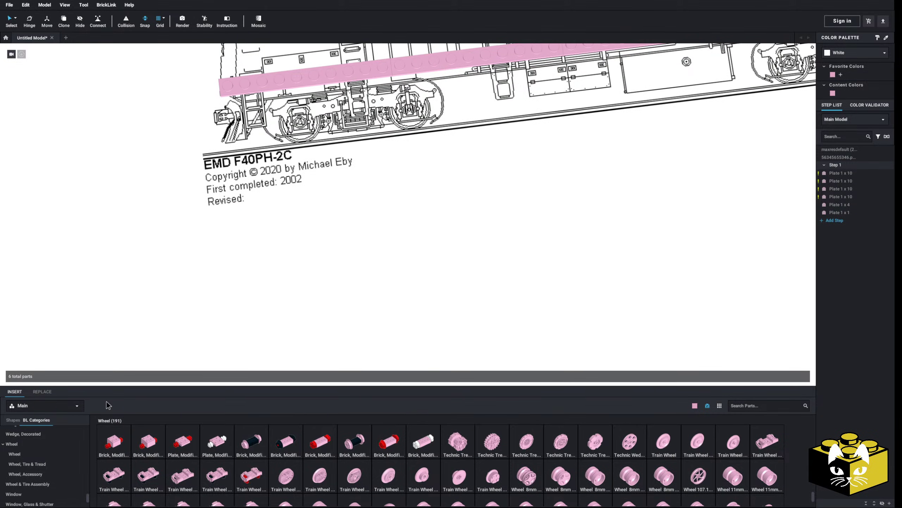
Place the custom part 06-TH-FL-NG-DISC wheel on the grid just below the drawing's title text.
left_click(66, 409)
left_click(56, 420)
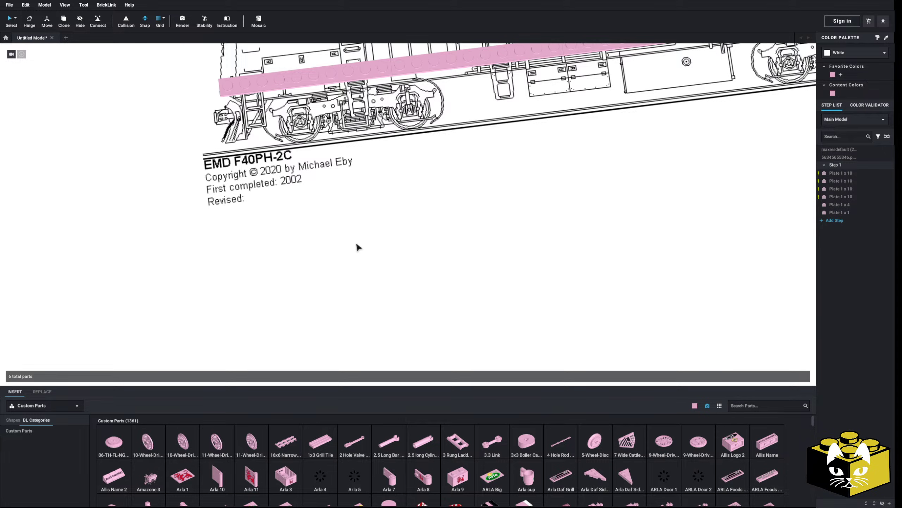
scroll(357, 247, "down", 4)
scroll(361, 248, "up", 2)
left_click_drag(114, 450, 334, 221)
scroll(336, 221, "up", 2)
left_click(369, 236)
middle_click_drag(377, 239, 436, 265)
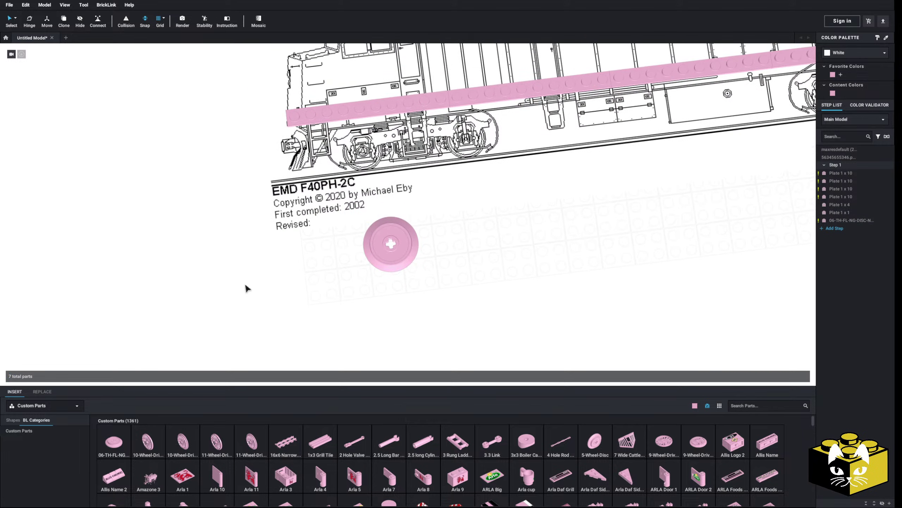
Place a Plate 1 x 1 from the main parts library on the centre of each of the two front truck wheels.
left_click(66, 407)
left_click(21, 415)
scroll(66, 448, "down", 15)
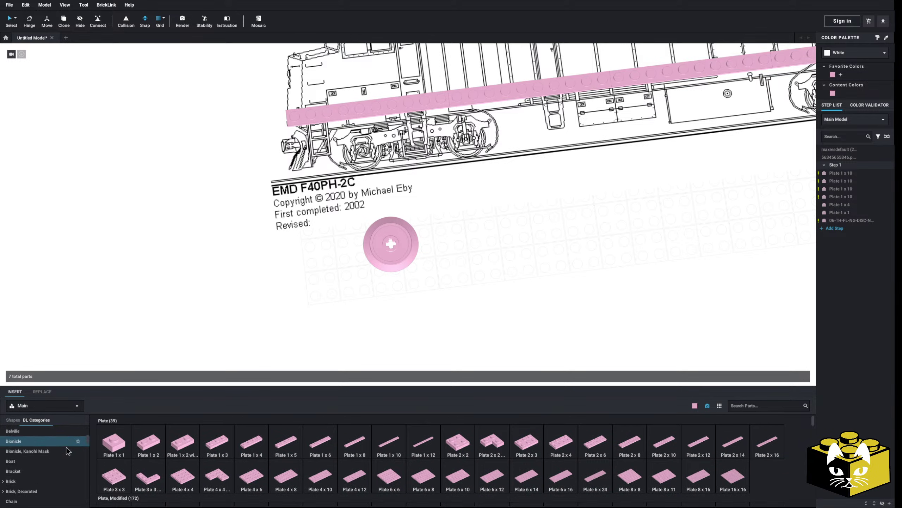
scroll(50, 447, "down", 1)
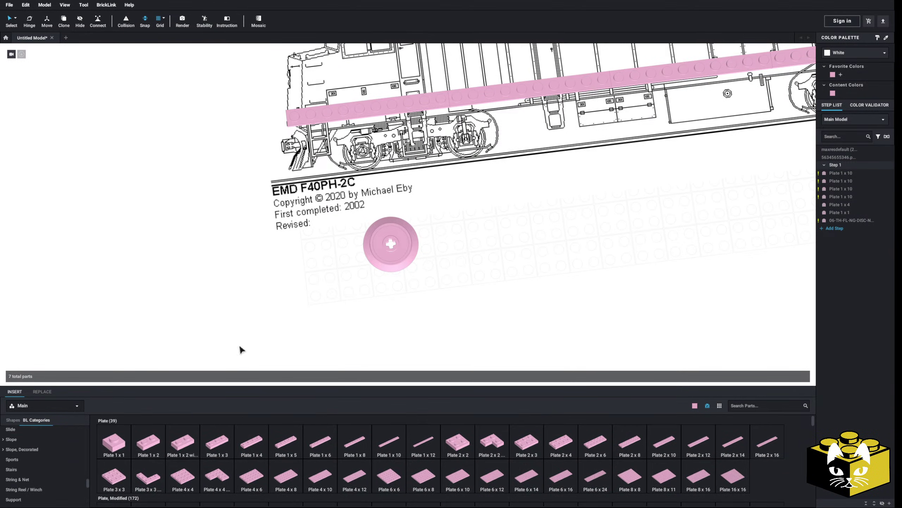
scroll(272, 295, "up", 8)
middle_click_drag(254, 304, 254, 305)
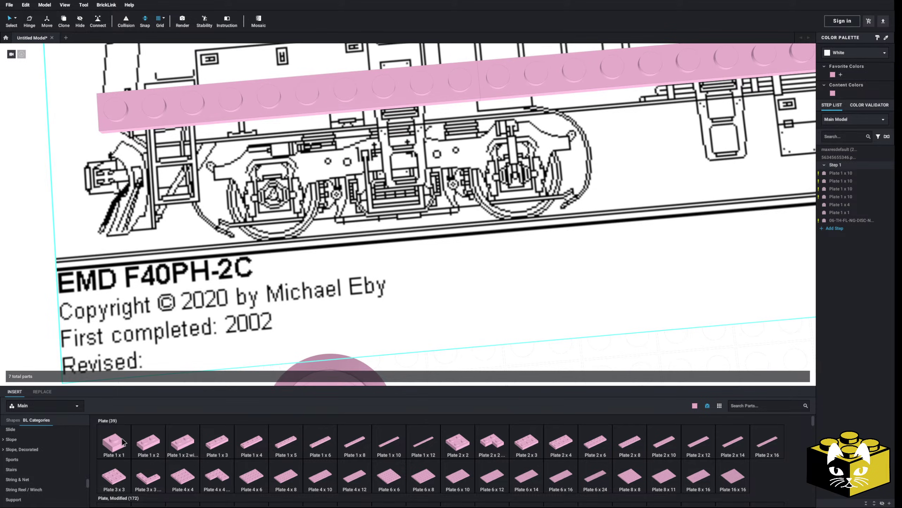
left_click(123, 439)
left_click(276, 195)
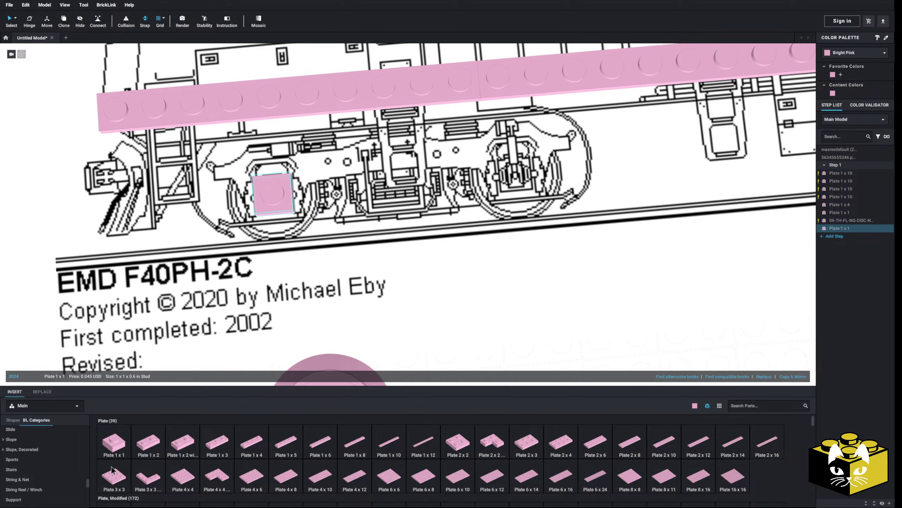
left_click(121, 439)
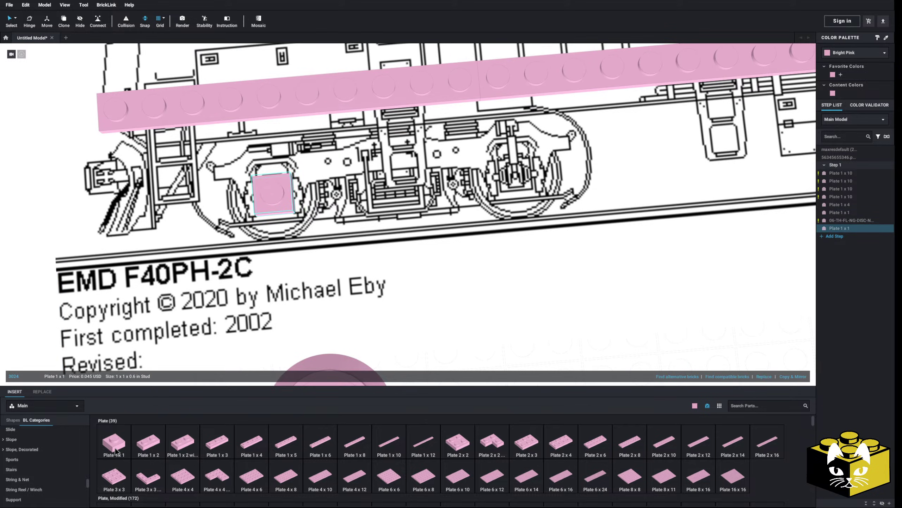
left_click(518, 174)
left_click(518, 174)
Lay a Plate 1 x 6 from the first wheel's marker plate towards the second to gauge the axle spacing.
left_click(310, 449)
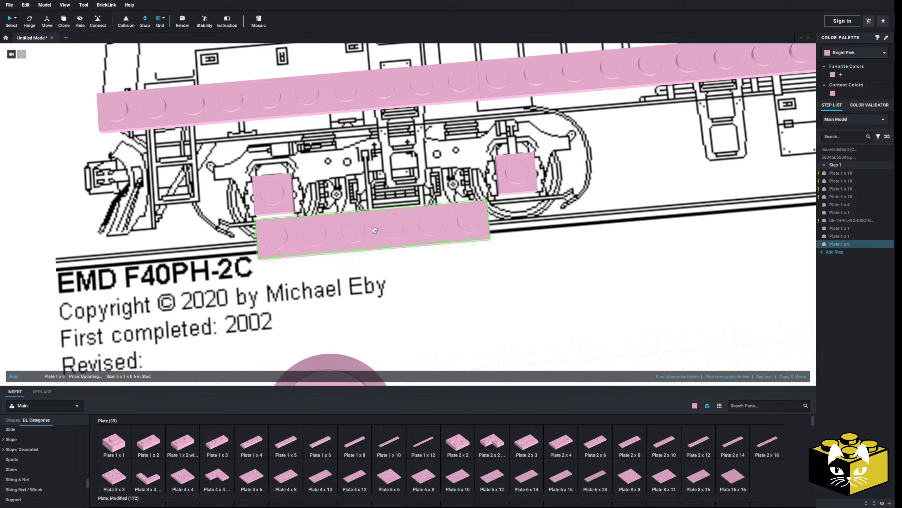
left_click(352, 178)
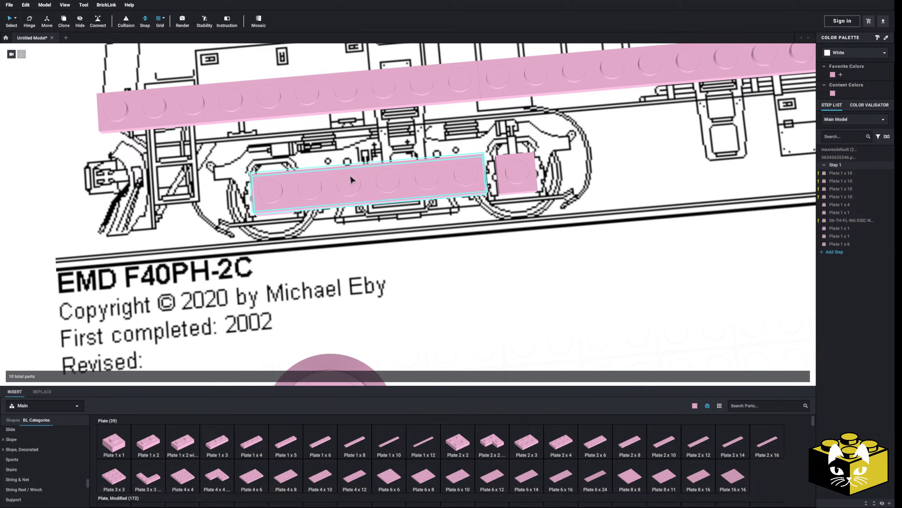
right_click_drag(330, 298, 365, 285)
scroll(367, 285, "down", 3)
left_click(400, 337)
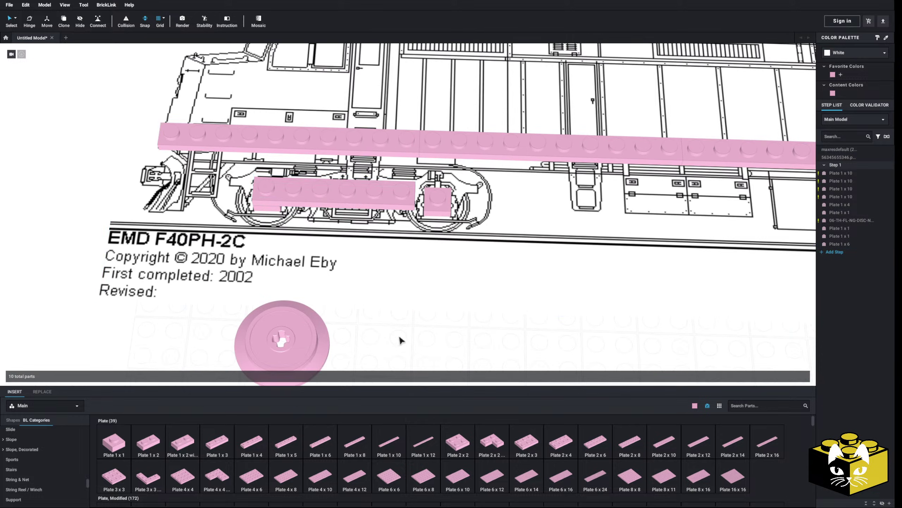
scroll(391, 330, "up", 3)
right_click_drag(360, 319, 361, 310)
scroll(360, 310, "down", 2)
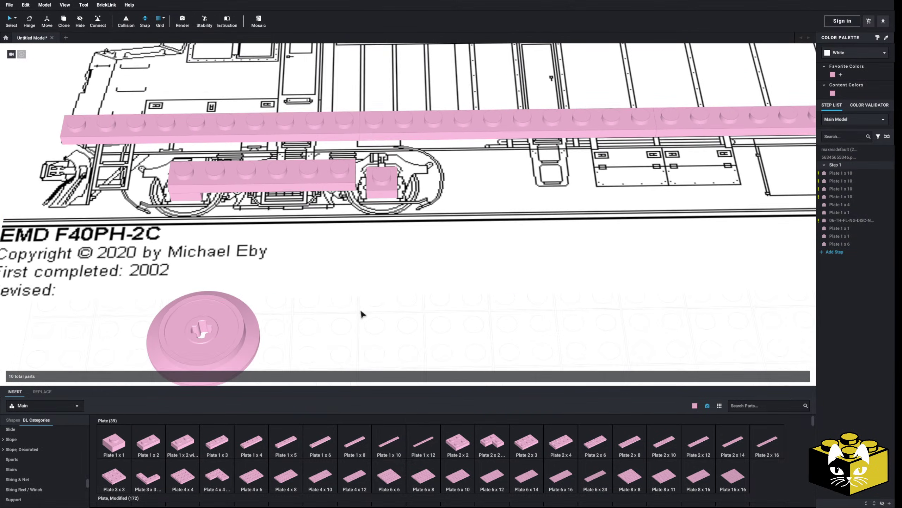
scroll(351, 323, "down", 1)
scroll(355, 326, "up", 3)
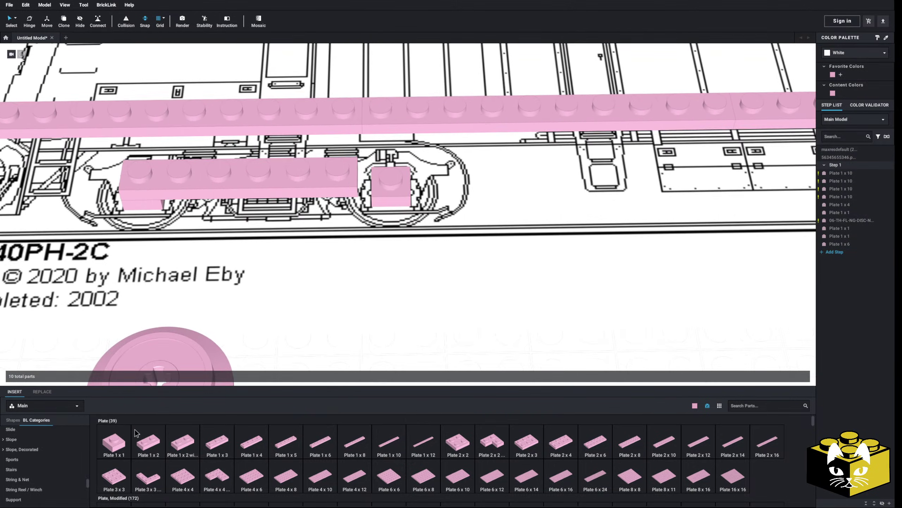
left_click_drag(114, 441, 394, 199)
right_click_drag(397, 177, 389, 283)
key("Escape")
Delete the Plate 1 x 6 and both Plate 1 x 1 markers from the front truck.
scroll(389, 283, "down", 3)
left_click(336, 180)
key("Delete")
left_click(256, 184)
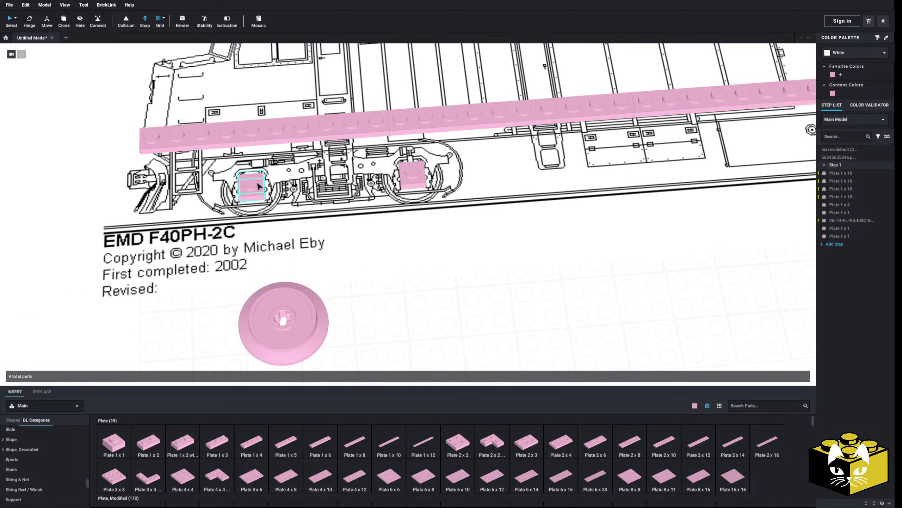
key("Delete")
left_click(414, 177)
key("Delete")
right_click_drag(412, 185, 398, 313)
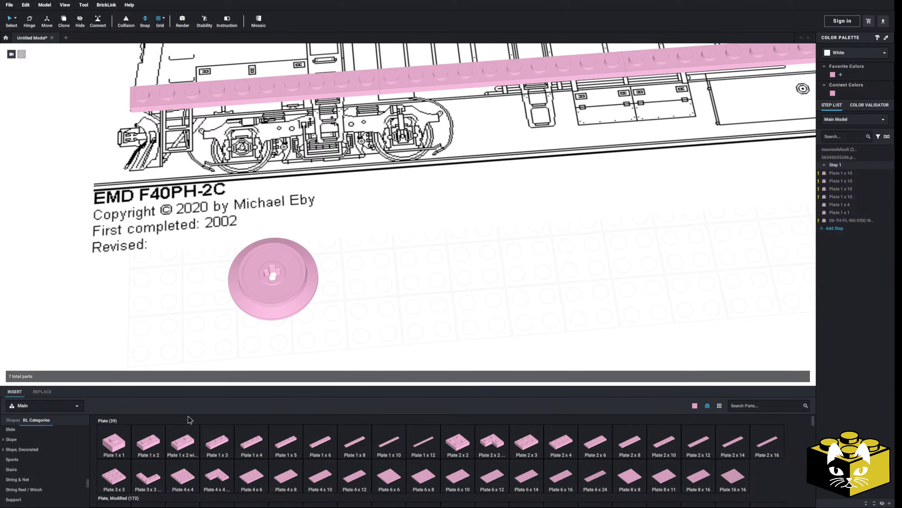
Expand the Technic category of the parts library and show its Technic, Brick parts.
scroll(59, 448, "down", 2)
scroll(54, 449, "down", 2)
left_click(20, 450)
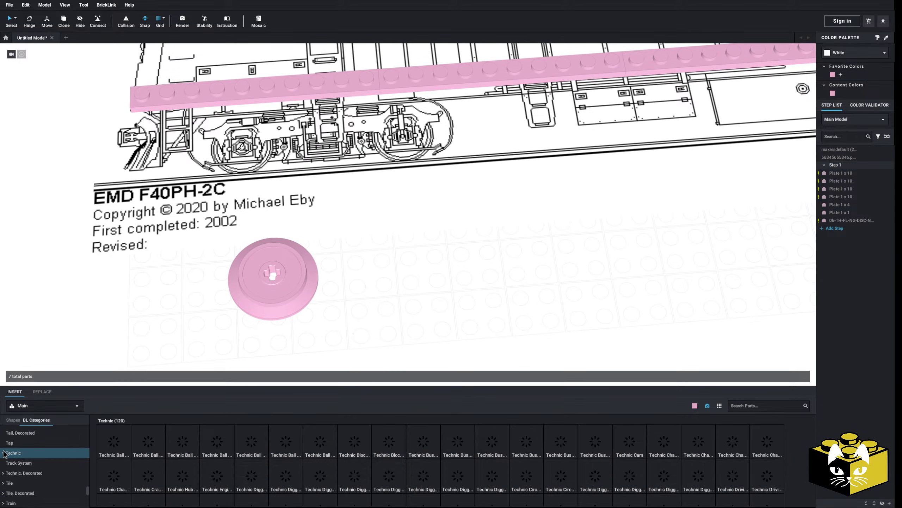
scroll(36, 455, "down", 1)
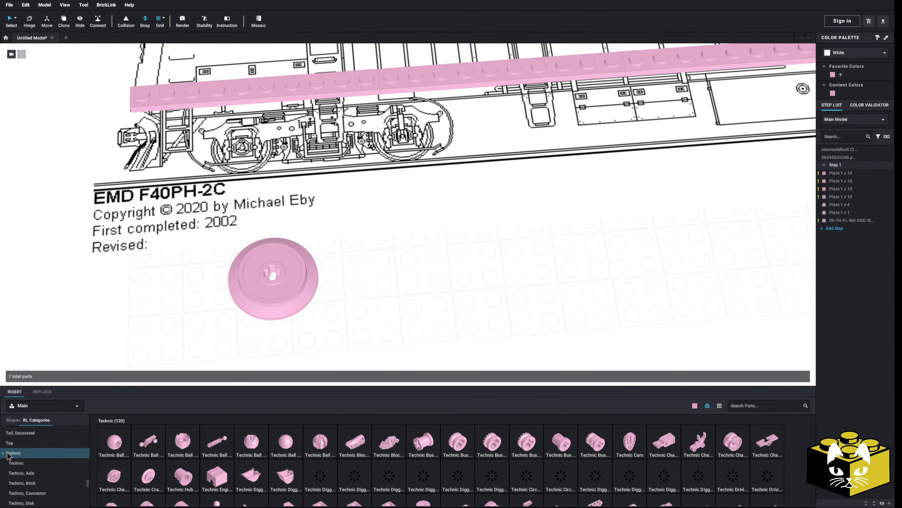
left_click(22, 441)
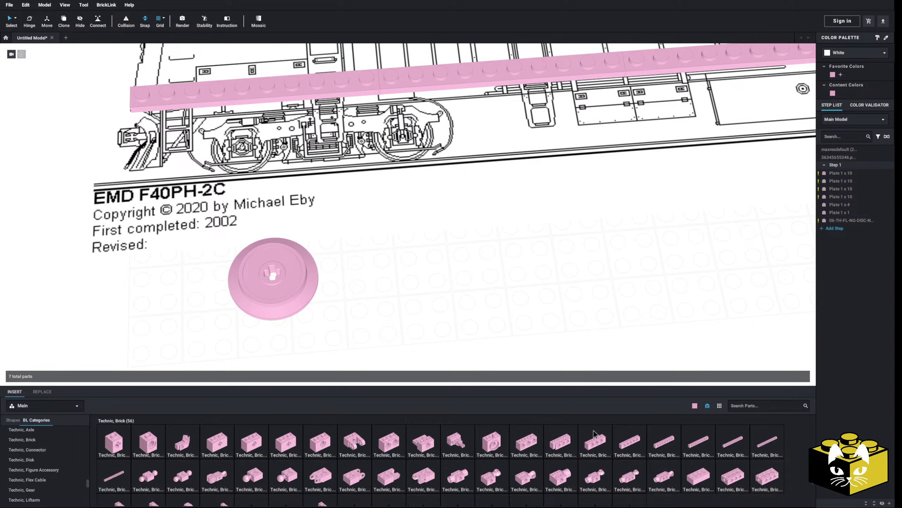
Lay Technic Bricks 1 x 6 and 1 x 3 with holes end to end across the front truck, and delete the 1 x 3 brick.
left_click_drag(622, 442, 291, 204)
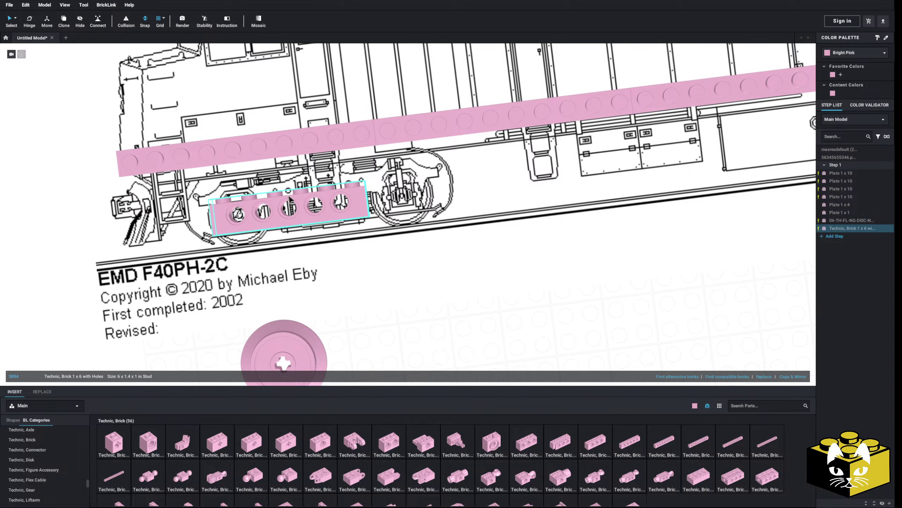
left_click(520, 333)
left_click_drag(526, 442, 406, 183)
left_click(479, 353)
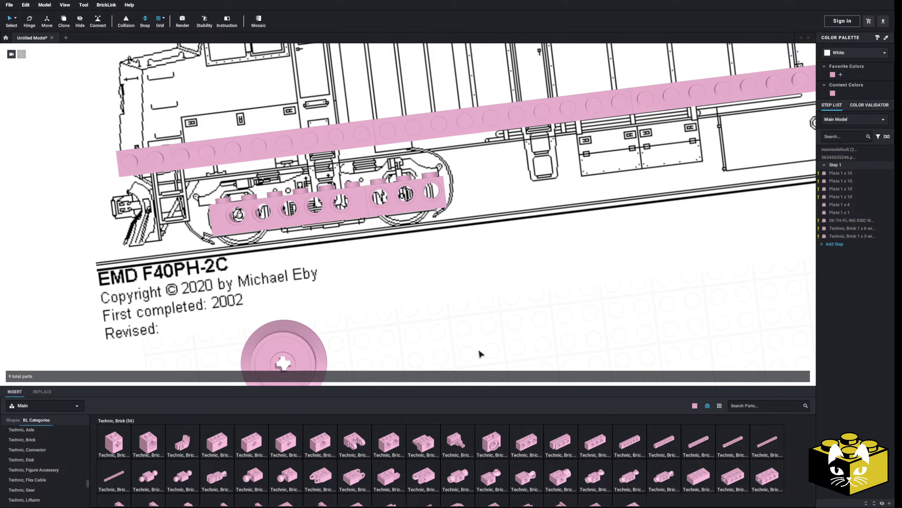
left_click(401, 205)
key("Delete")
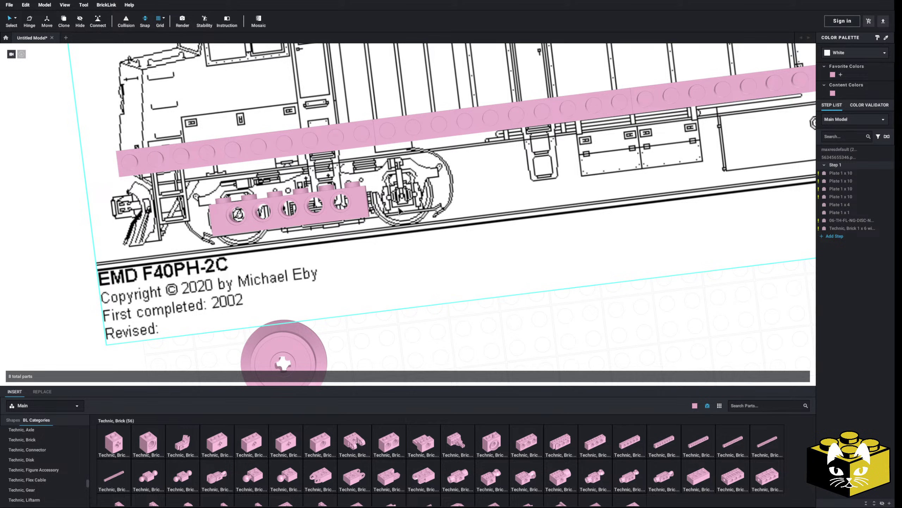
Examine the Coaster locomotive reference photo up close, especially the cab front and livery.
scroll(441, 311, "down", 6)
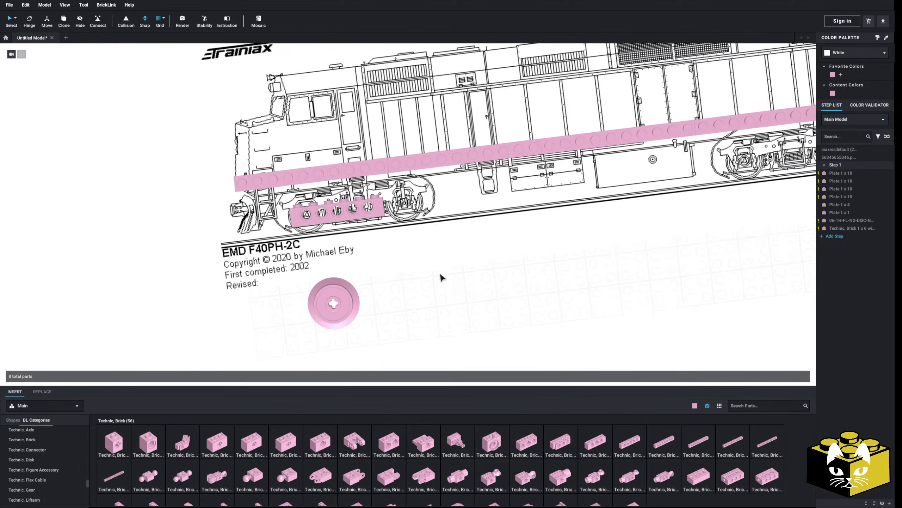
middle_click_drag(307, 272, 457, 293)
right_click_drag(449, 292, 456, 253)
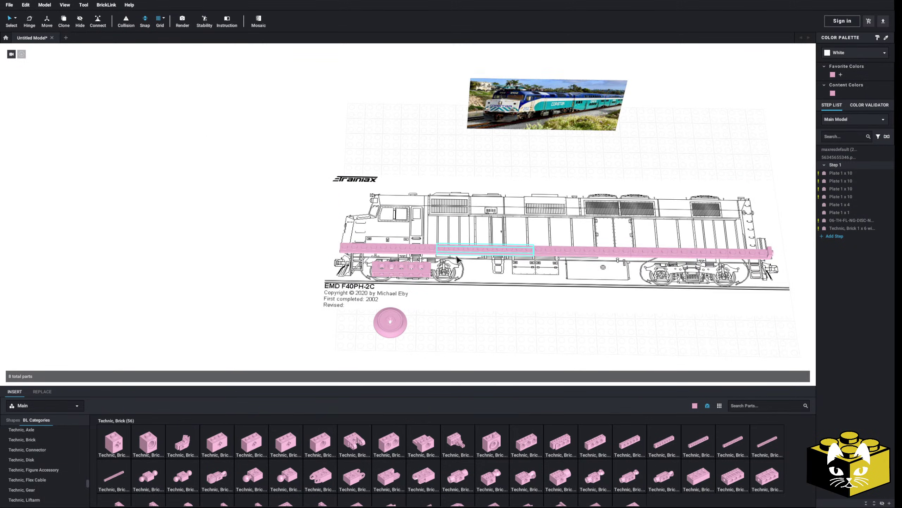
middle_click_drag(456, 253, 359, 293)
scroll(359, 292, "up", 4)
right_click_drag(359, 292, 350, 260)
middle_click_drag(350, 260, 330, 317)
scroll(421, 164, "up", 5)
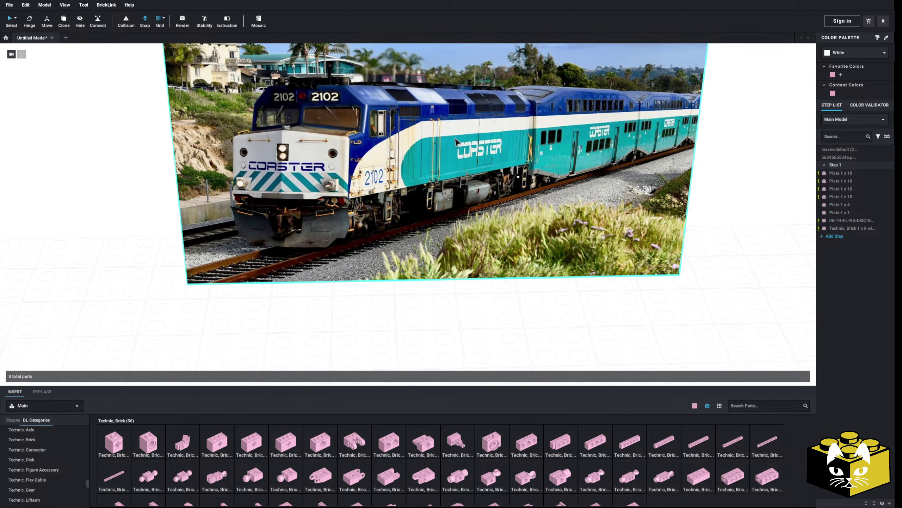
scroll(348, 276, "down", 4)
scroll(343, 276, "down", 4)
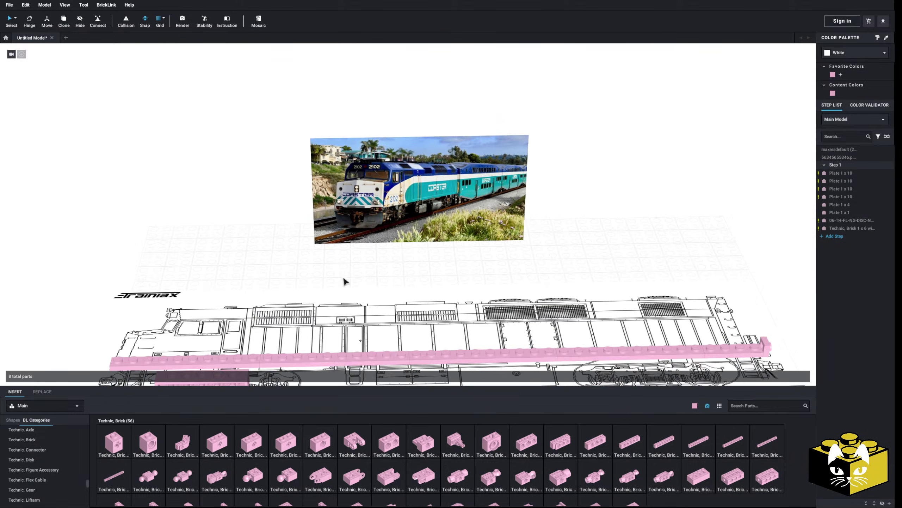
middle_click_drag(342, 276, 348, 197)
mouse_move(348, 196)
right_mouse_down()
mouse_move(337, 228)
mouse_move(363, 317)
mouse_move(409, 236)
mouse_move(405, 262)
right_mouse_up()
scroll(390, 231, "up", 5)
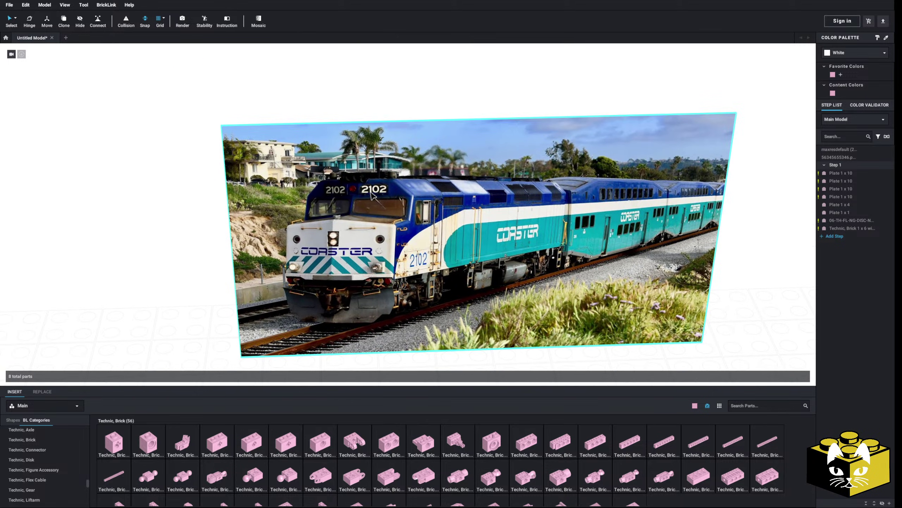
left_click(213, 228)
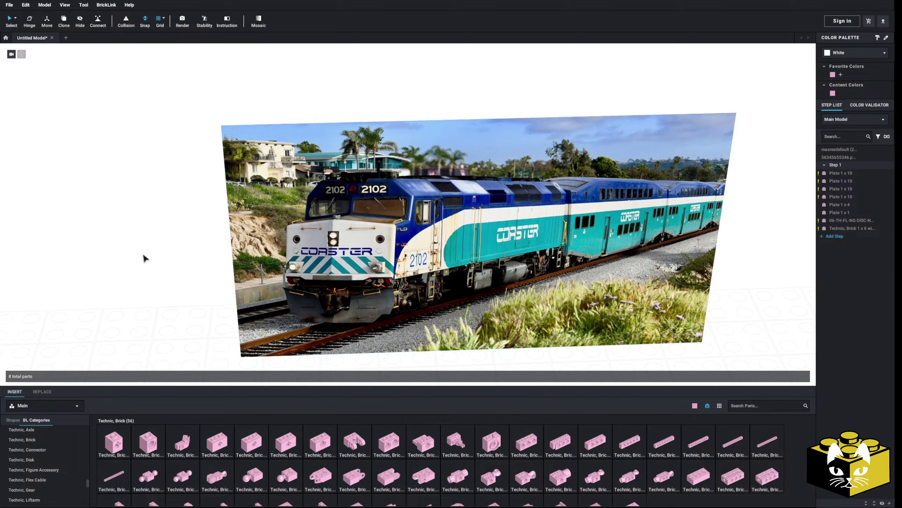
scroll(144, 258, "down", 5)
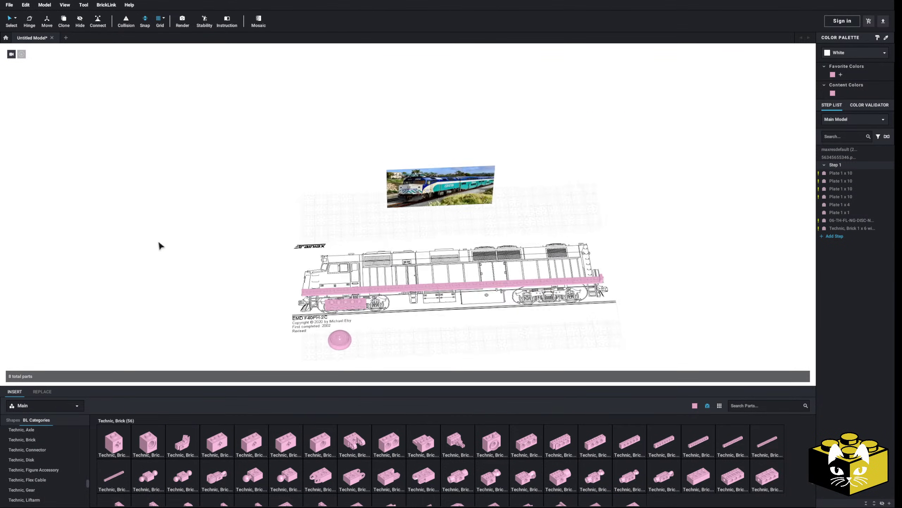
Delete the Technic Brick 1 x 6 from the front truck in the drawing.
scroll(159, 242, "up", 3)
middle_click_drag(159, 243, 155, 214)
right_click_drag(155, 213, 153, 206)
mouse_move(153, 206)
middle_mouse_down()
mouse_move(321, 283)
mouse_move(161, 203)
middle_mouse_up()
scroll(321, 282, "up", 3)
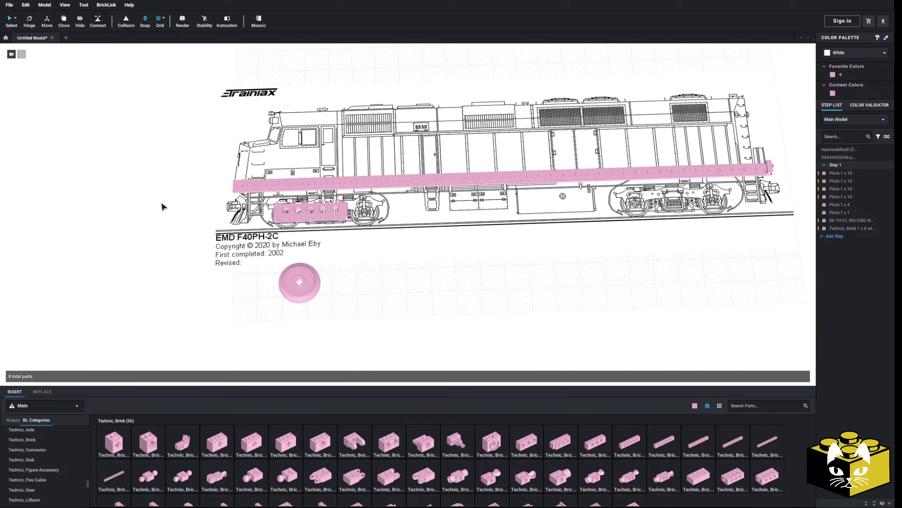
scroll(225, 234, "up", 8)
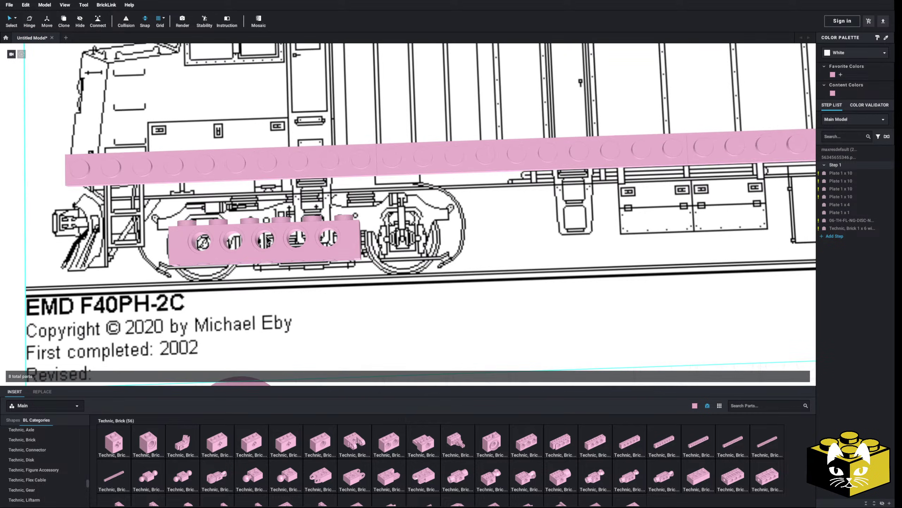
left_click(268, 241)
key("Delete")
Place a Technic, Brick 1 x 8 with Holes on the grid below the drawing, beside the disc wheel.
mouse_move(629, 442)
left_mouse_down()
mouse_move(267, 257)
mouse_move(309, 243)
mouse_move(304, 226)
mouse_move(434, 314)
left_mouse_up()
key("Up")
scroll(347, 240, "down", 4)
middle_click_drag(434, 315, 421, 267)
left_click_drag(421, 266, 378, 246)
left_click(297, 286)
middle_click_drag(296, 285, 296, 284)
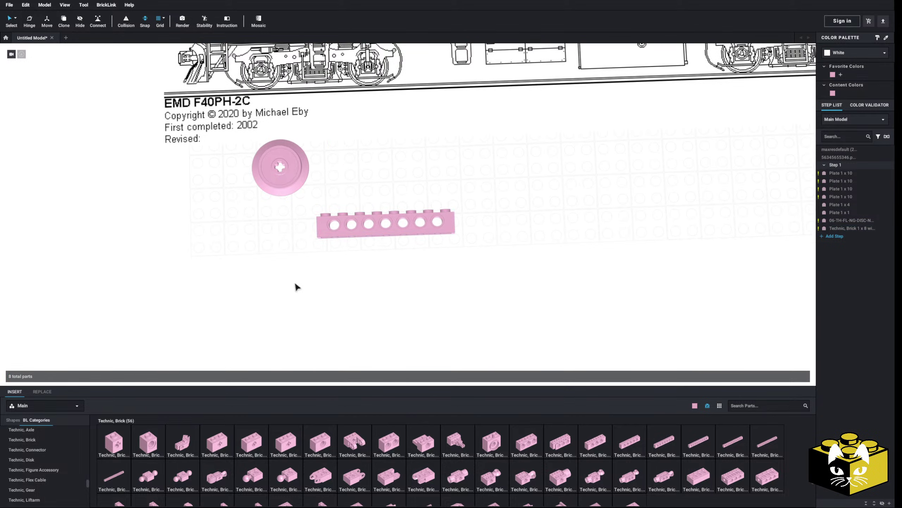
Rotate the Technic Brick 1 x 8 to stand studs up and place a mirrored copy parallel to it.
right_click_drag(296, 286, 318, 225)
left_click(341, 153)
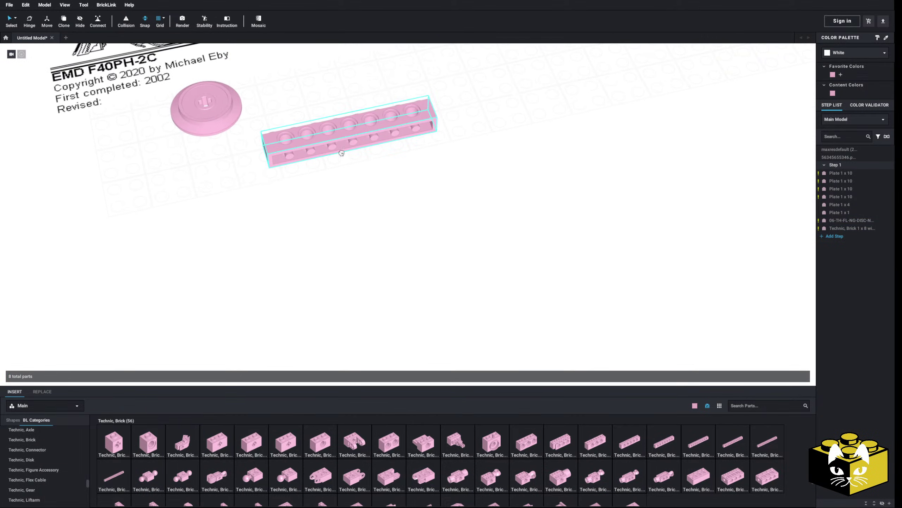
key("Right")
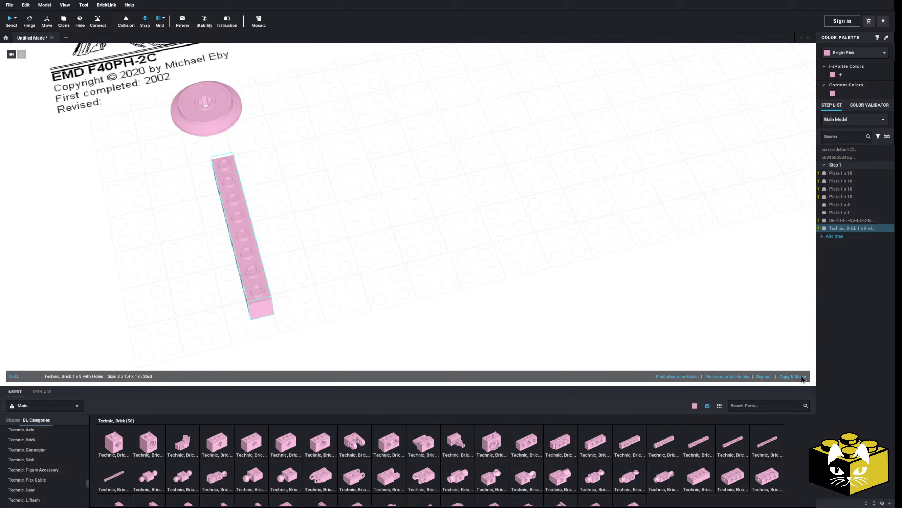
left_click(801, 376)
left_click(407, 256)
right_click_drag(407, 256, 386, 256)
List the Technic, Axle parts and examine the Coaster photo and F40PH drawing before continuing with the truck.
left_click(63, 429)
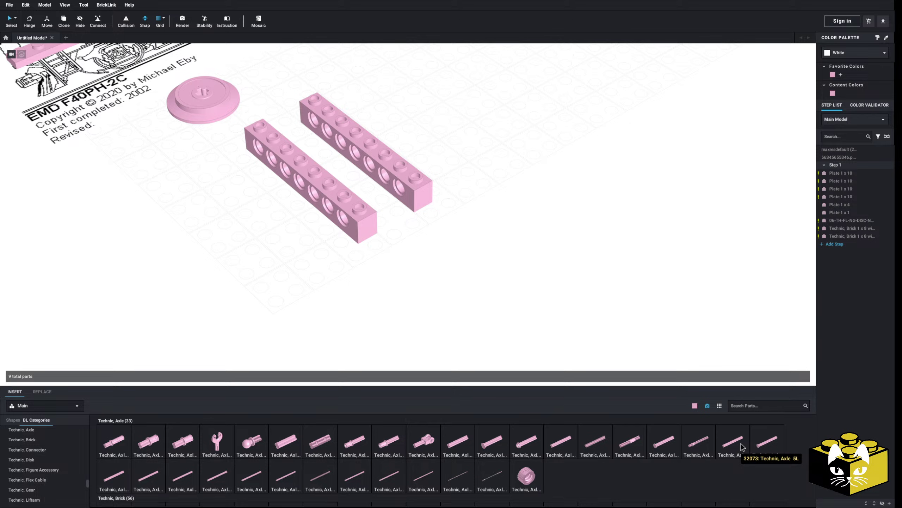
middle_click_drag(462, 183, 447, 259)
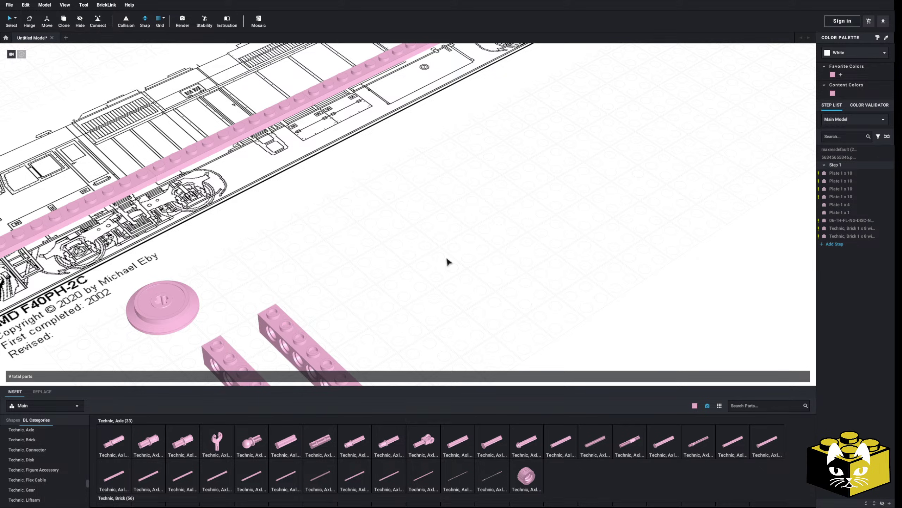
scroll(429, 223, "down", 3)
right_click_drag(428, 222, 451, 242)
scroll(462, 249, "up", 5)
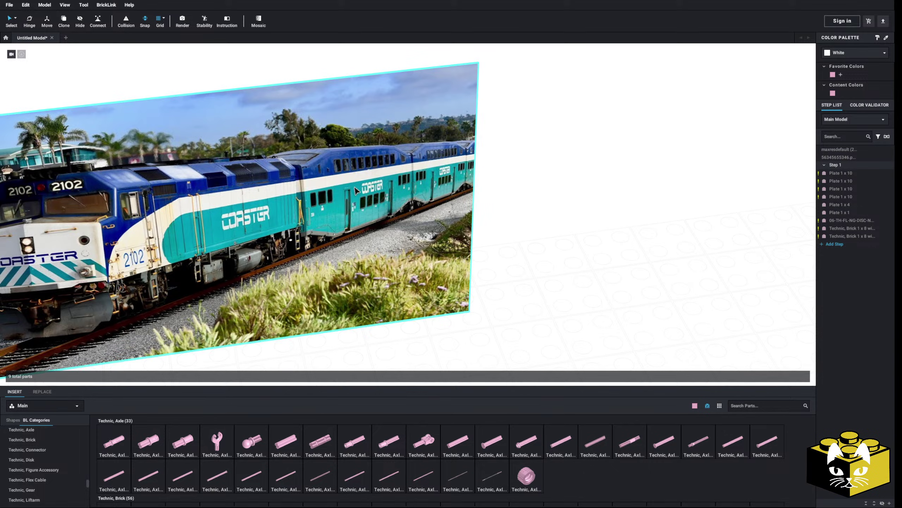
scroll(583, 257, "down", 3)
right_click_drag(591, 257, 588, 276)
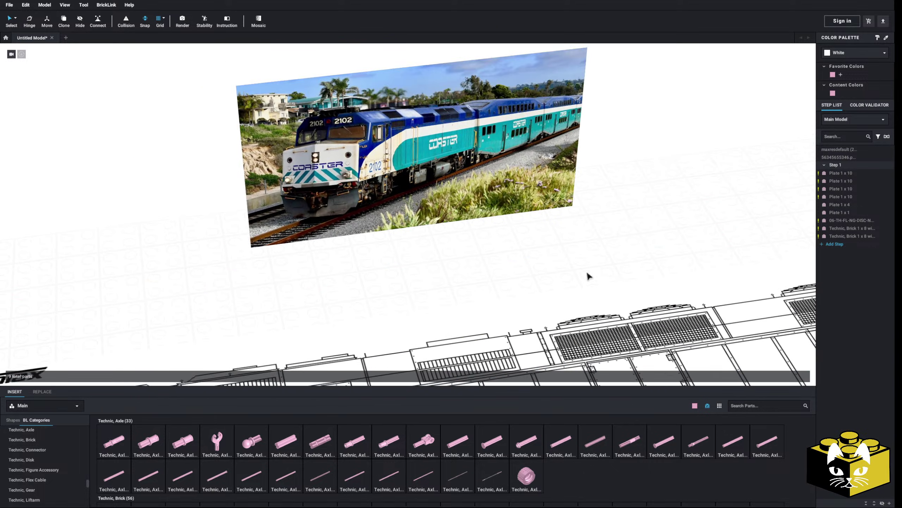
right_click_drag(732, 227, 534, 246)
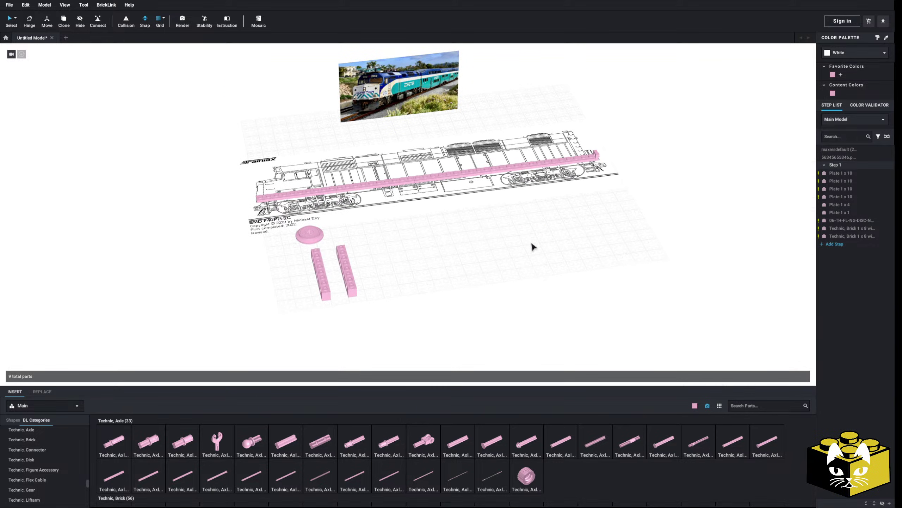
scroll(534, 213, "up", 5)
right_click_drag(513, 174, 509, 180)
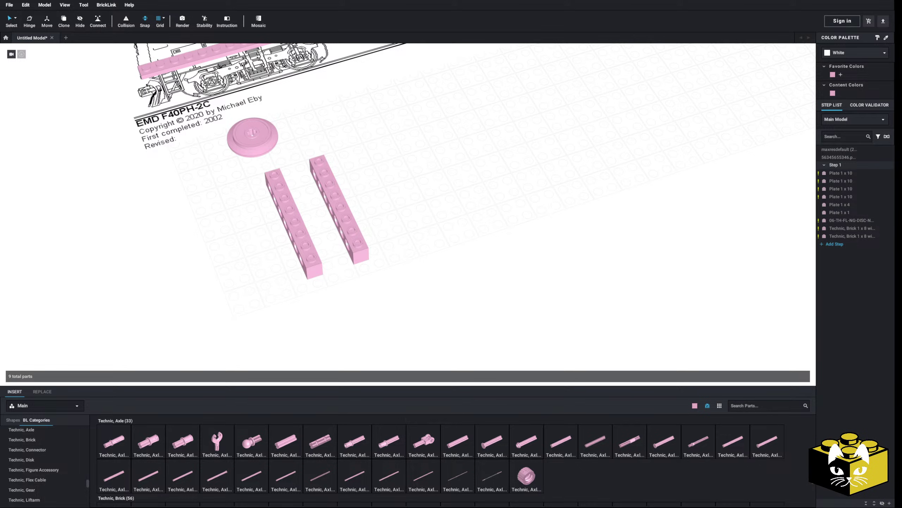
Place two Technic, Axle 6L parts across the parallel 1 x 8 bricks, one through each pair of outermost holes.
scroll(440, 238, "up", 5)
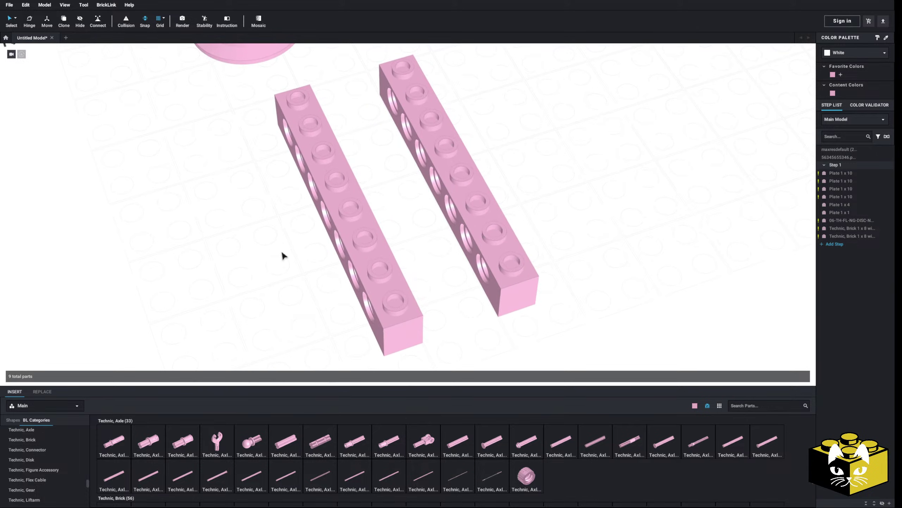
scroll(282, 255, "down", 2)
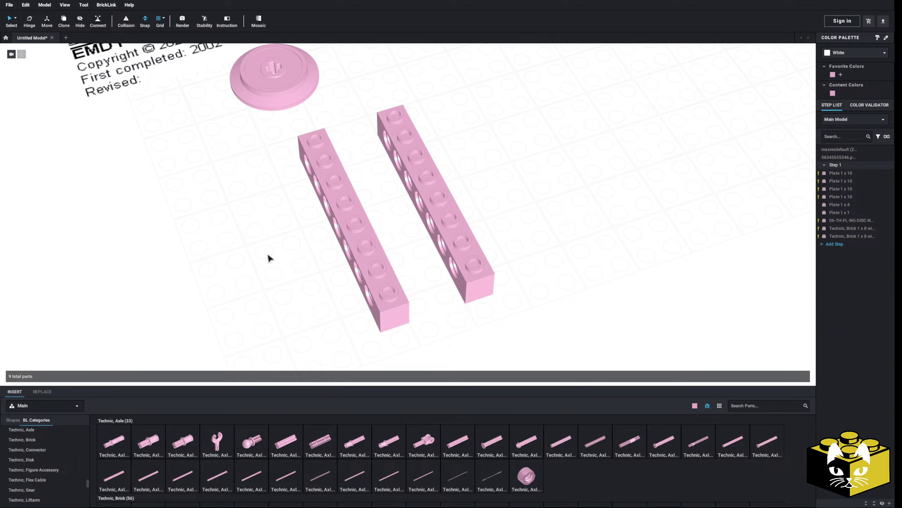
left_click(117, 487)
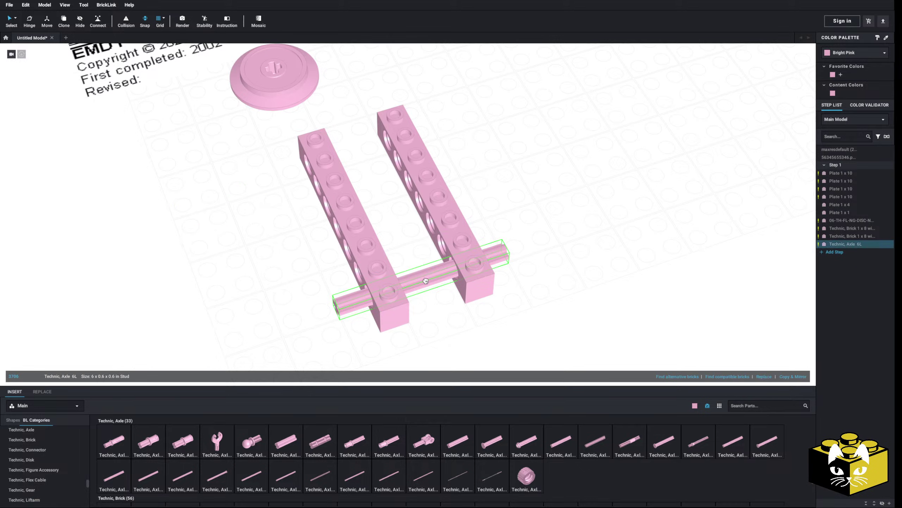
left_click(233, 282)
left_click(114, 469)
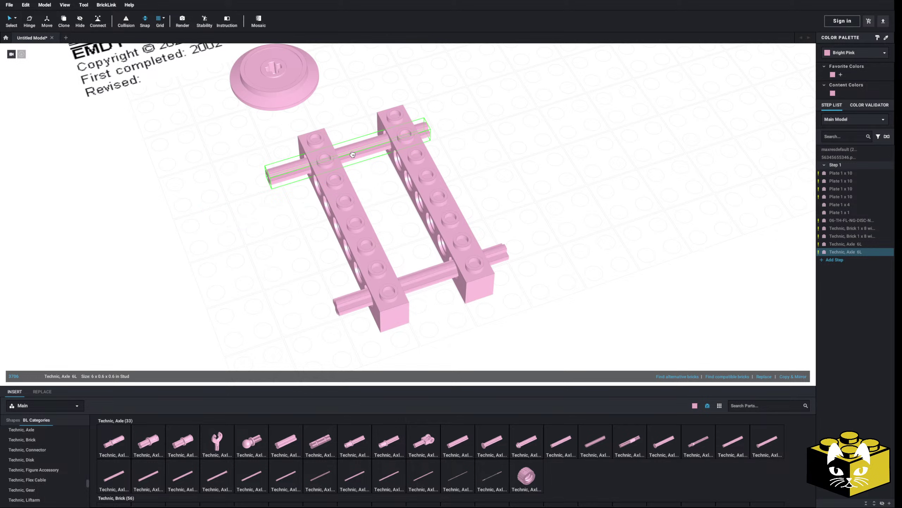
left_click(357, 153)
mouse_move(357, 153)
right_mouse_down()
mouse_move(353, 171)
mouse_move(284, 172)
mouse_move(322, 175)
mouse_move(352, 153)
right_mouse_up()
left_click_drag(354, 153, 360, 151)
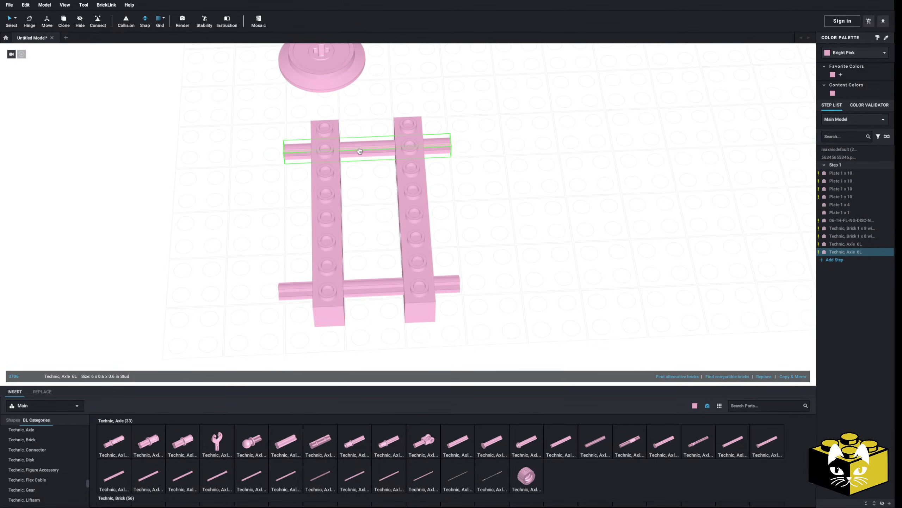
left_click(230, 223)
Stand the disc wheel on edge and fit it onto the axle nearest the drawing, outside the brick on the cab-end side.
middle_click_drag(230, 223, 244, 240)
left_click_drag(347, 126, 272, 212)
key("Up")
mouse_move(272, 212)
right_mouse_down()
mouse_move(319, 222)
mouse_move(274, 215)
mouse_move(270, 227)
right_mouse_up()
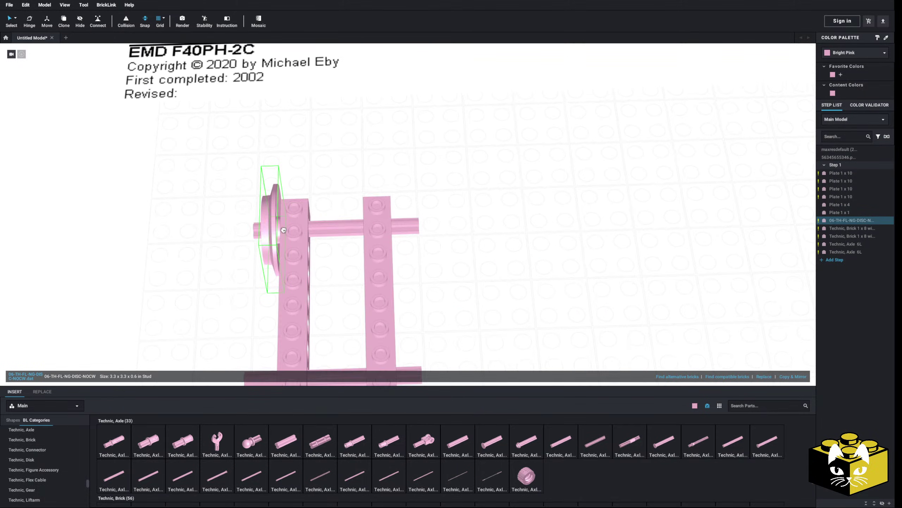
left_click(219, 250)
right_click_drag(219, 250, 221, 247)
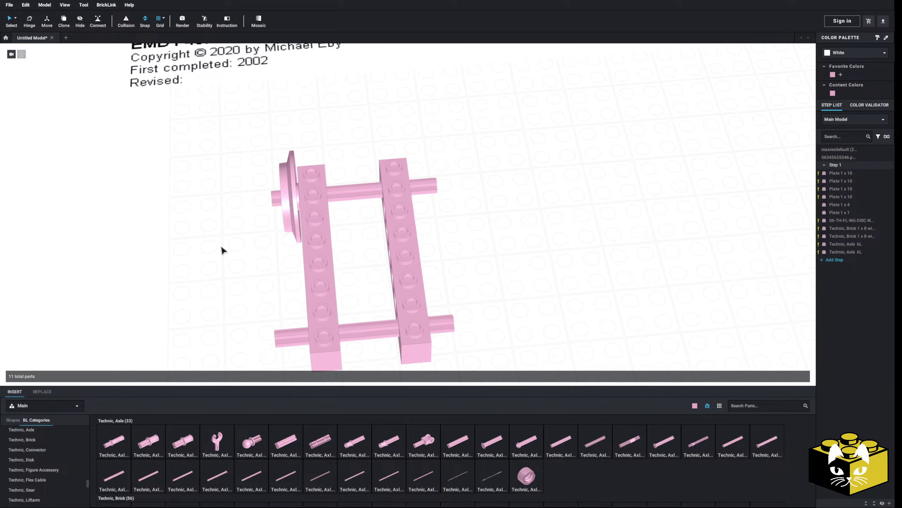
Copy the disc wheel and fit the duplicate onto the other axle on the same side of the truck.
right_click(279, 195)
key("Escape")
right_click(280, 179)
right_click(210, 207)
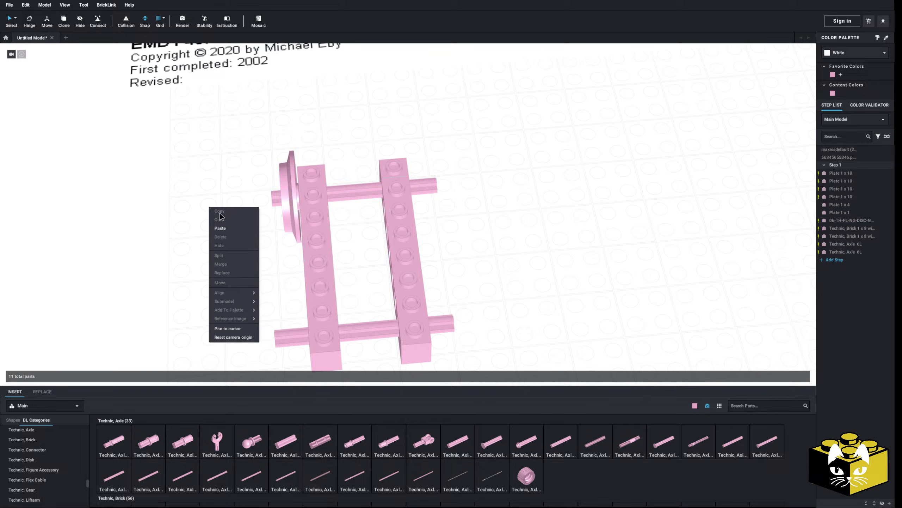
left_click(220, 228)
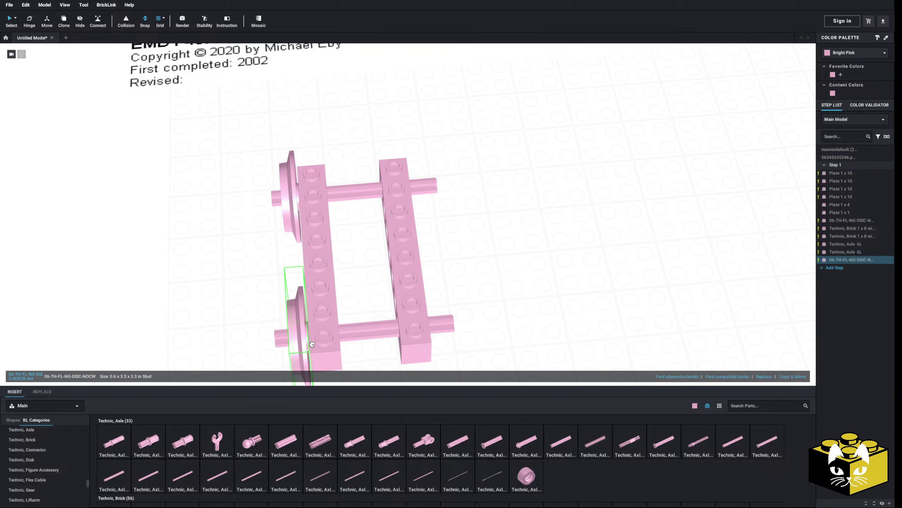
left_click(253, 302)
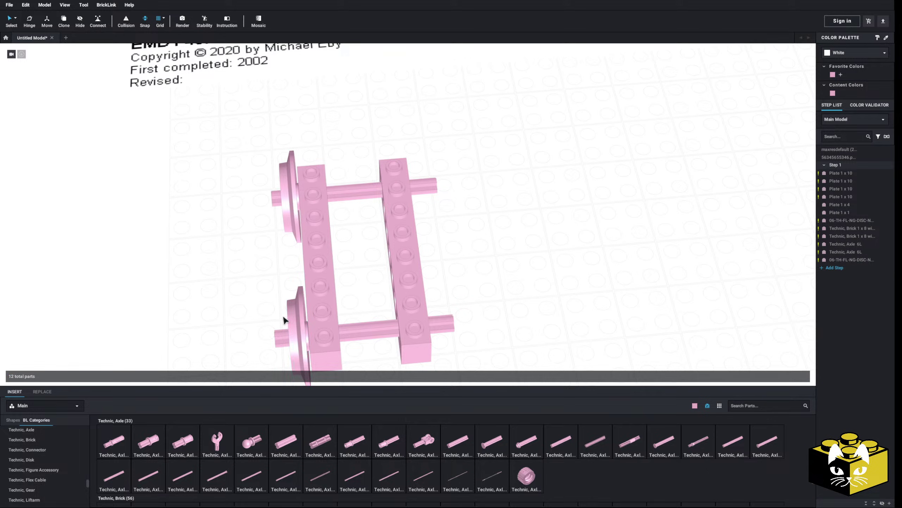
Paste two more disc wheels onto the opposite ends of both axles, outside the second brick.
right_click(233, 252)
left_click(254, 271)
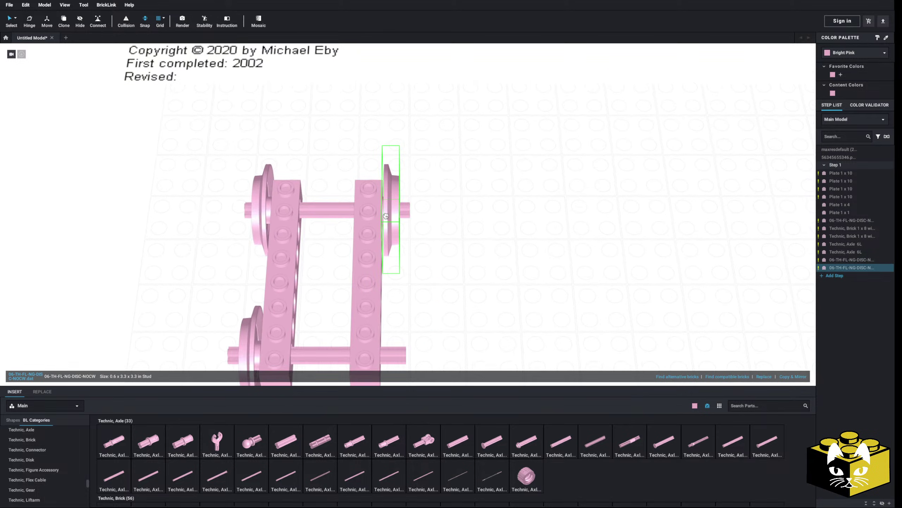
left_click(386, 215)
right_click(453, 223)
left_click(462, 236)
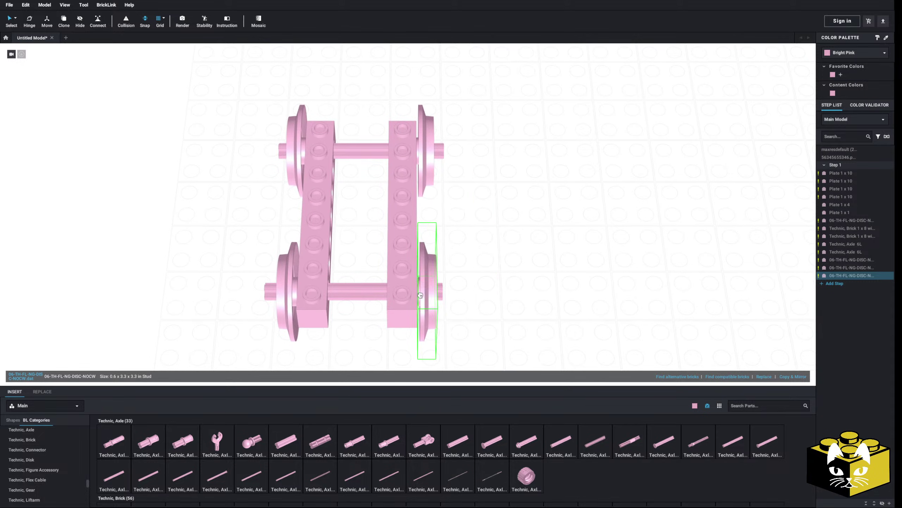
left_click(419, 296)
Examine the four-wheel truck and compare its size and wheel spacing with the locomotive drawing.
right_click_drag(514, 258, 316, 269)
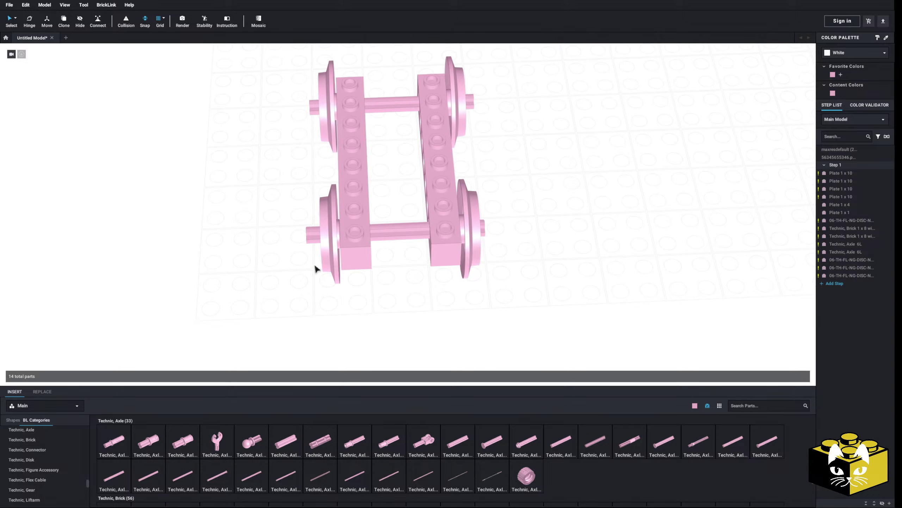
left_click(319, 252)
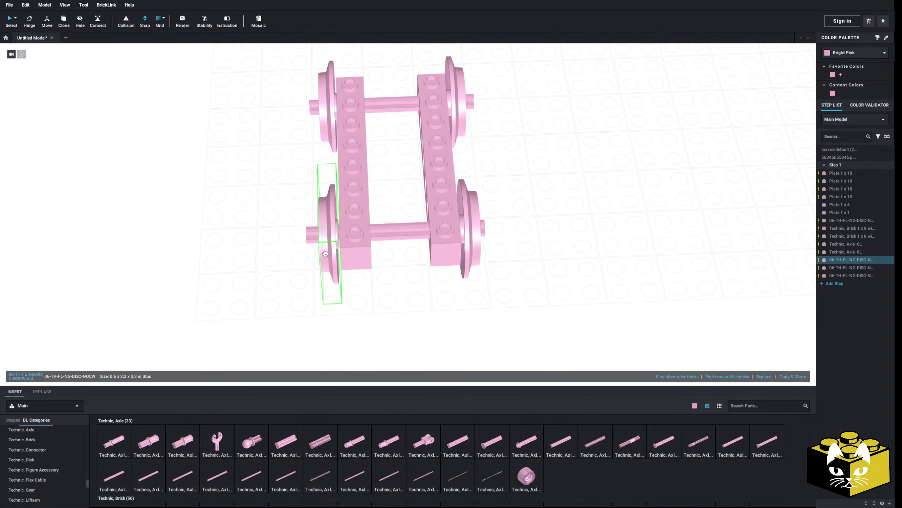
left_click(253, 196)
mouse_move(253, 196)
middle_mouse_down()
mouse_move(280, 230)
mouse_move(283, 262)
middle_mouse_up()
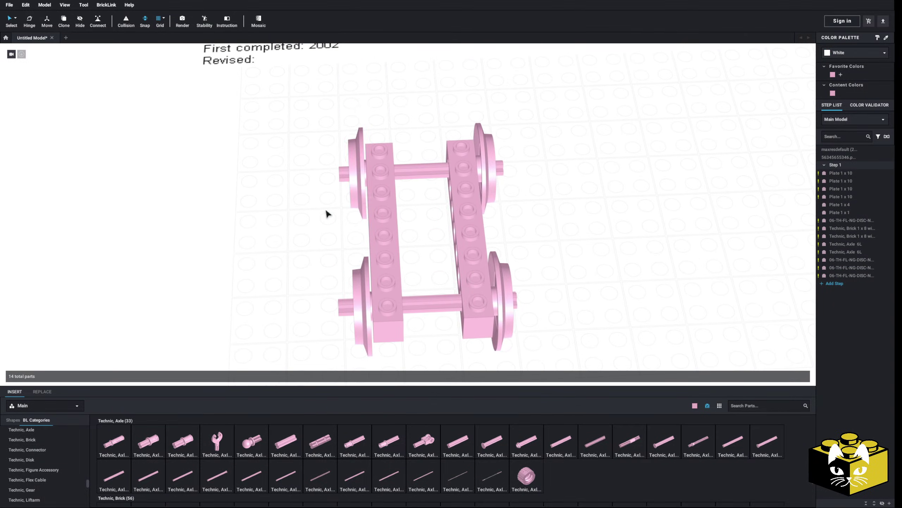
scroll(328, 209, "down", 5)
right_click_drag(329, 212, 465, 240)
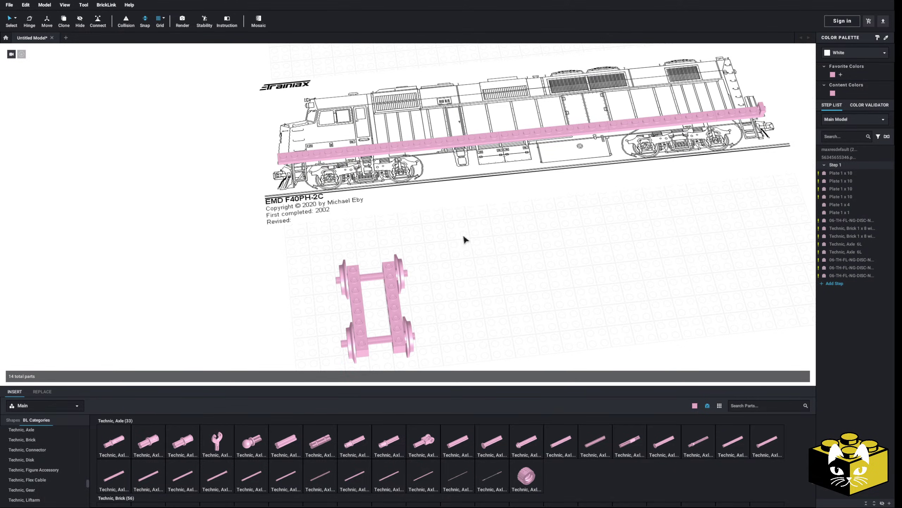
left_click_drag(460, 238, 329, 379)
left_click_drag(470, 246, 322, 343)
Add a Technic, Axle and Pin Connector with an axle at each end and set it on the grid beside the truck.
right_click_drag(322, 343, 317, 291)
scroll(317, 291, "up", 5)
middle_click_drag(317, 291, 305, 309)
right_click_drag(305, 310, 312, 305)
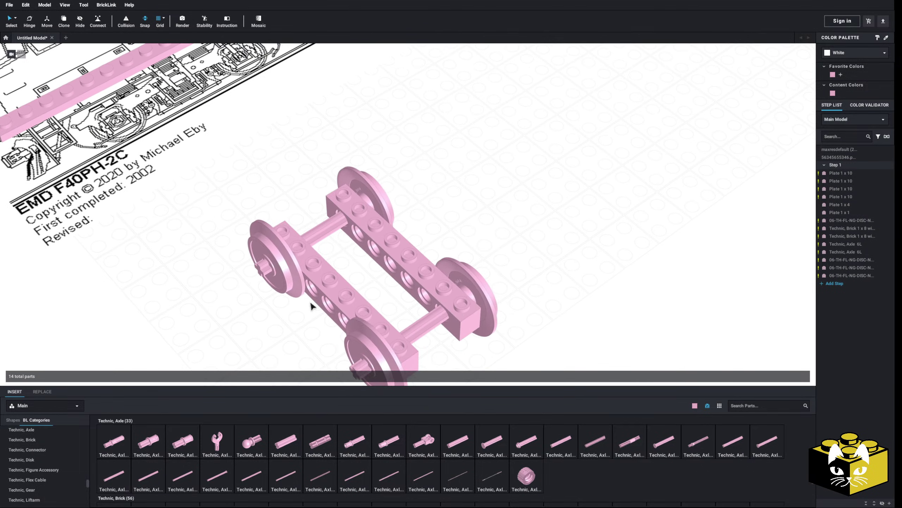
middle_click_drag(312, 305, 322, 286)
left_click(41, 450)
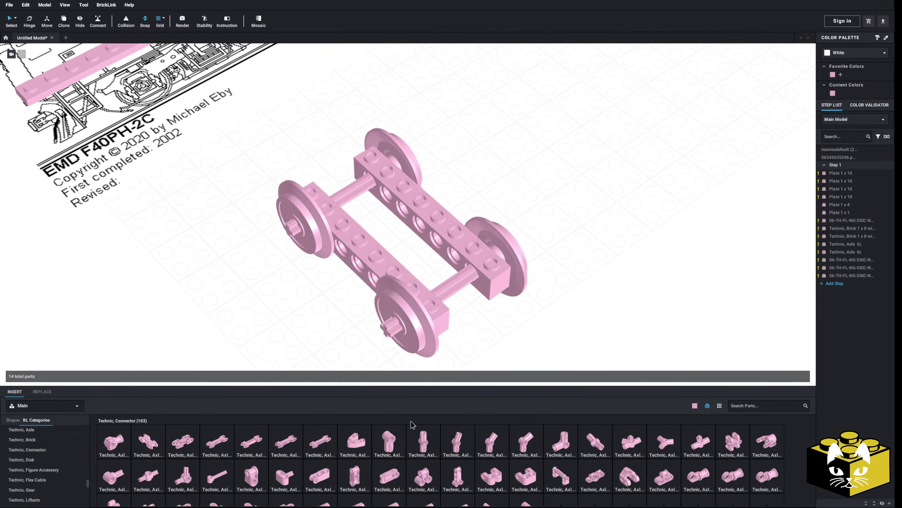
left_click(148, 465)
scroll(229, 292, "up", 1)
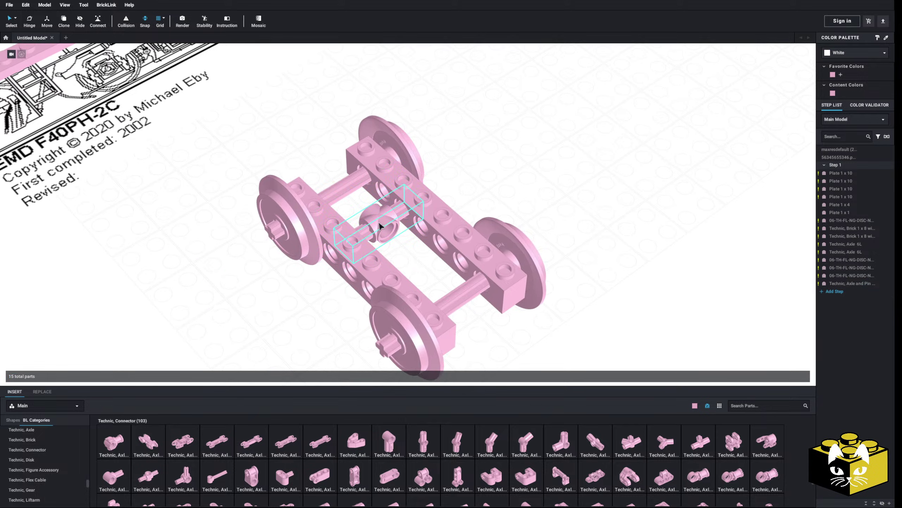
mouse_move(382, 224)
right_mouse_down()
mouse_move(393, 233)
mouse_move(372, 210)
right_mouse_up()
left_click(179, 298)
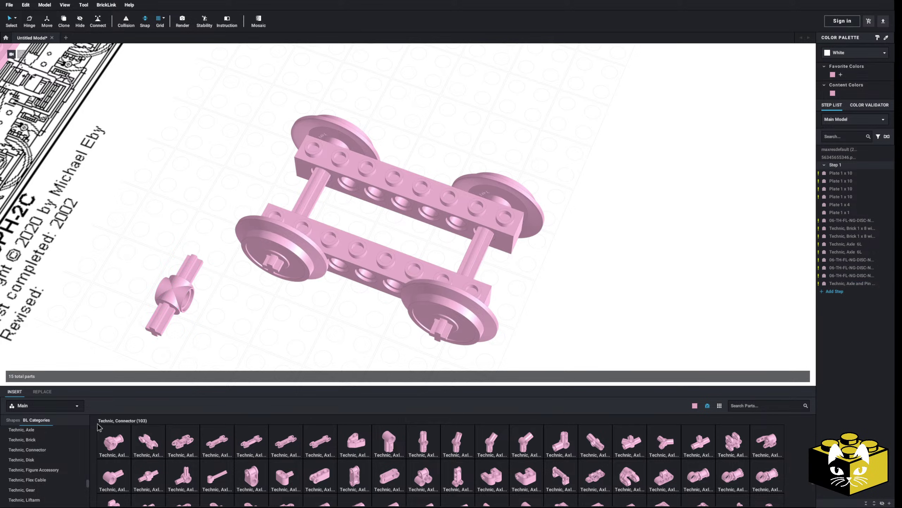
Fit a Technic Bush 1/2 Smooth onto each axle end of the loose connector.
scroll(35, 458, "up", 2)
left_click(35, 456)
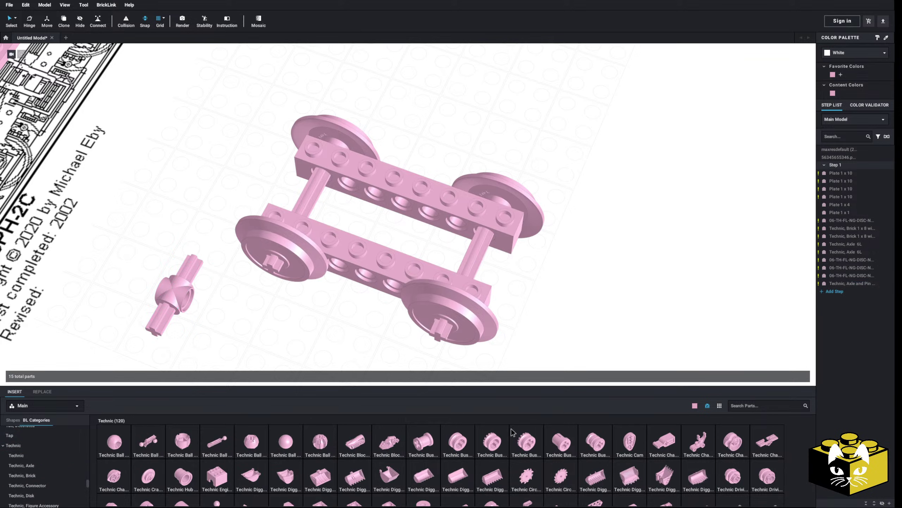
left_click(471, 448)
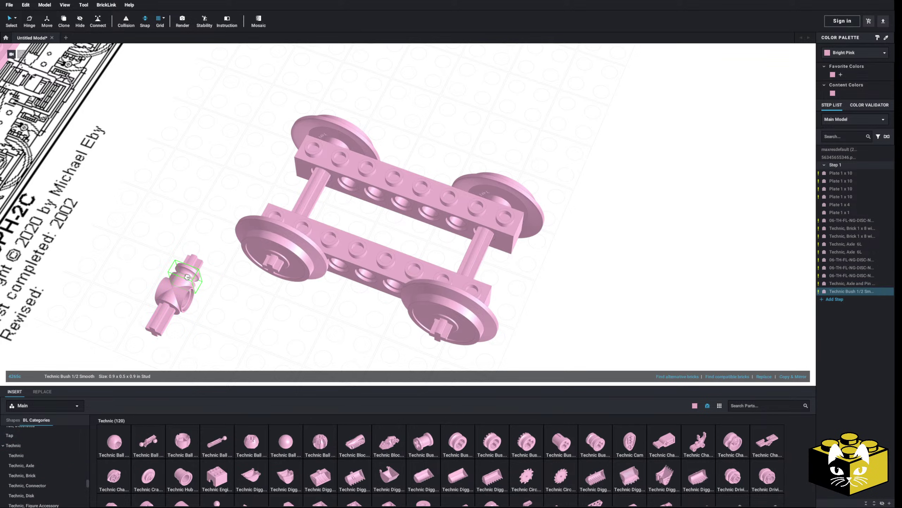
left_click(461, 440)
left_click(162, 311)
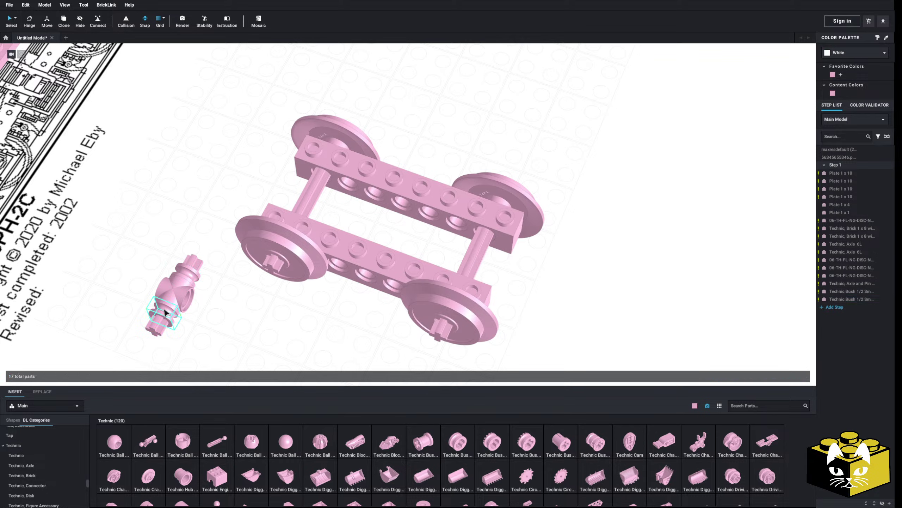
Move the connector with its two bushes between the truck's 1 x 8 bricks, seating its axle ends in their holes.
left_click_drag(193, 238, 141, 334)
left_click_drag(167, 300, 280, 252)
scroll(359, 336, "up", 5)
right_click_drag(280, 251, 334, 192)
Copy the connector and bush assembly and place the duplicate two holes farther along between the bricks.
right_click(334, 192)
left_click(355, 201)
right_click(540, 185)
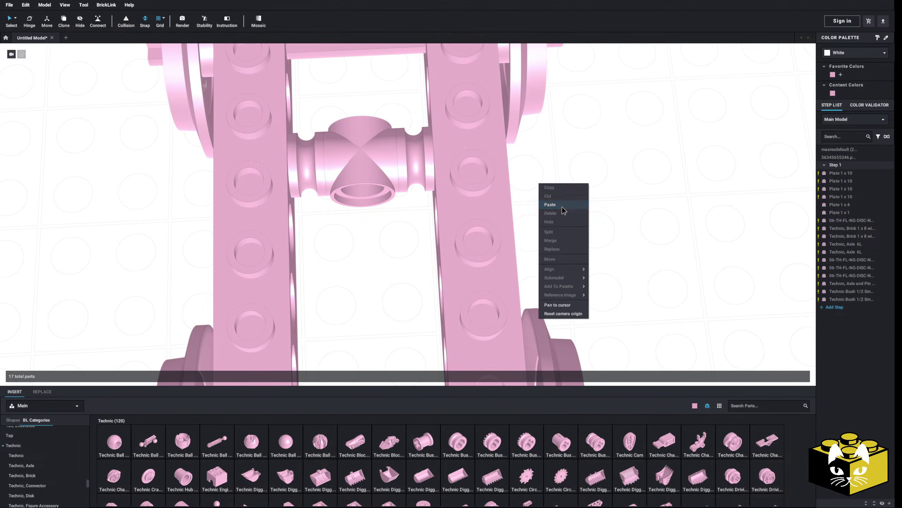
left_click(561, 204)
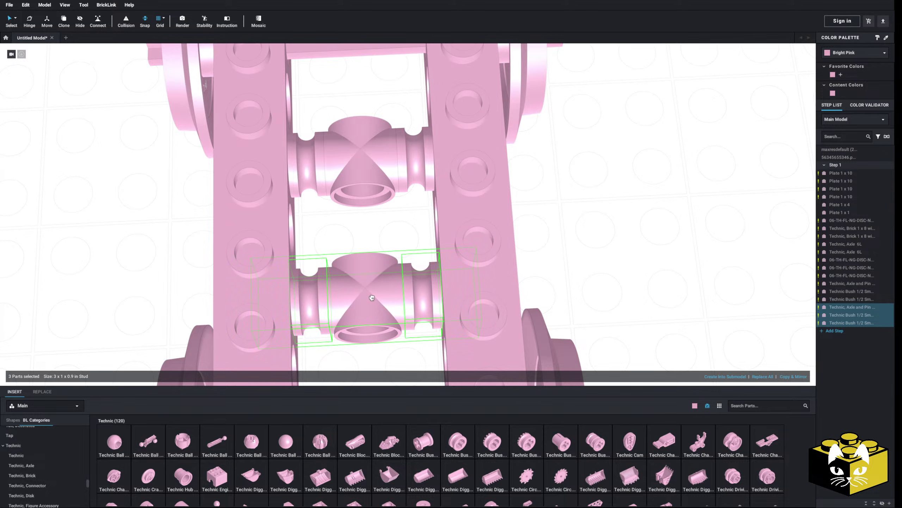
left_click(371, 299)
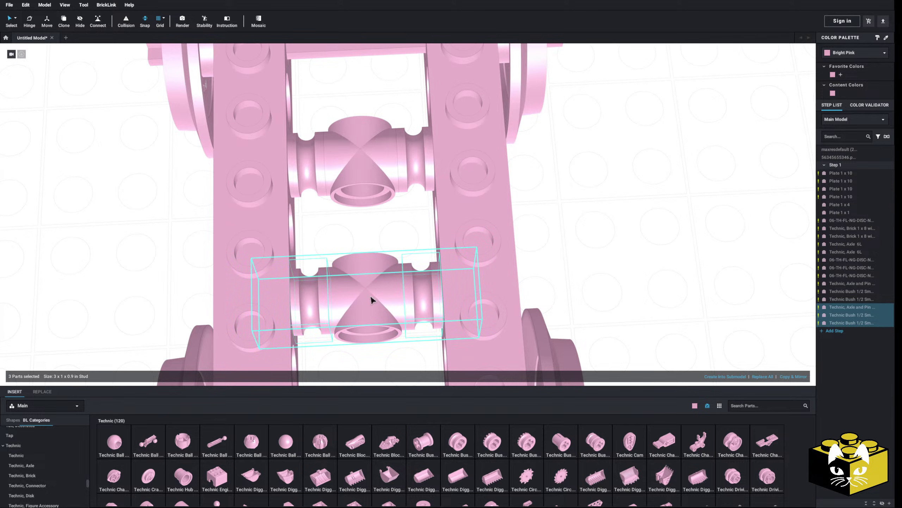
left_click(597, 244)
Insert a Technic, Axle 5L lengthwise through both axle and pin connectors in the middle of the truck.
scroll(596, 243, "down", 5)
right_click_drag(596, 244, 317, 350)
left_click(34, 465)
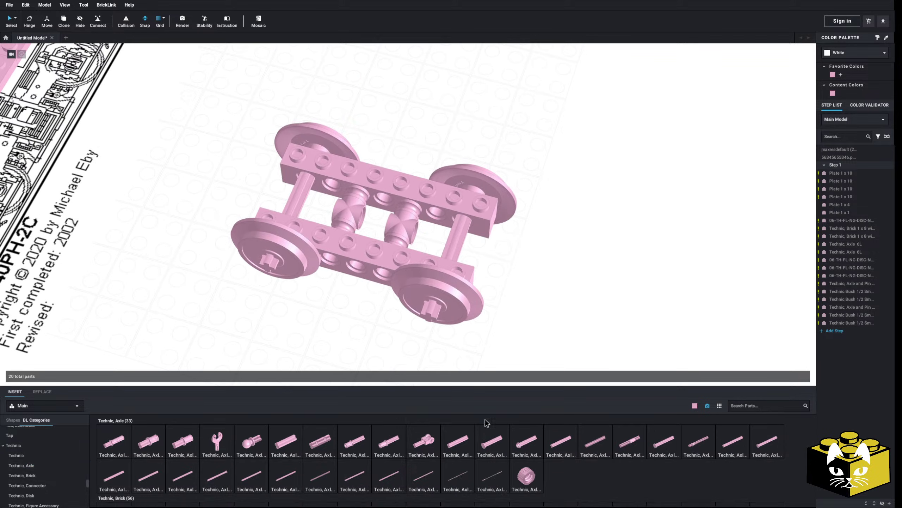
left_click(128, 470)
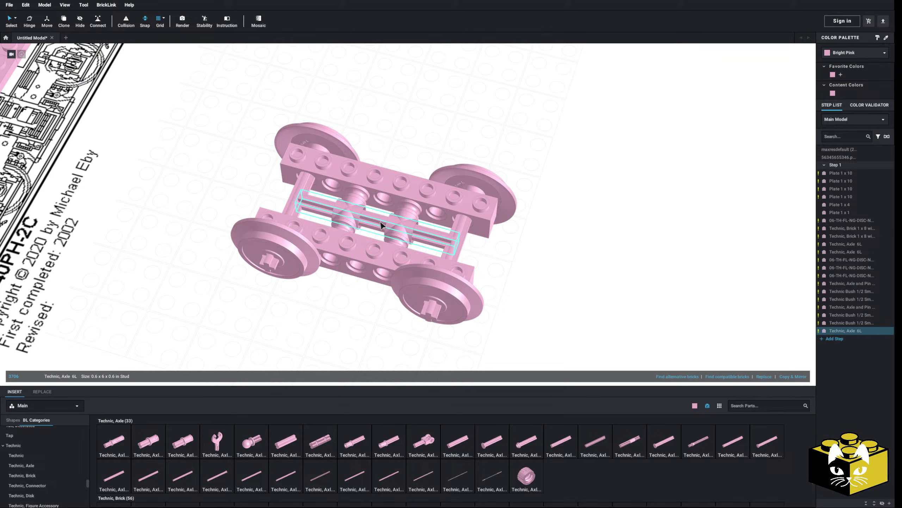
key("Escape")
left_click(732, 441)
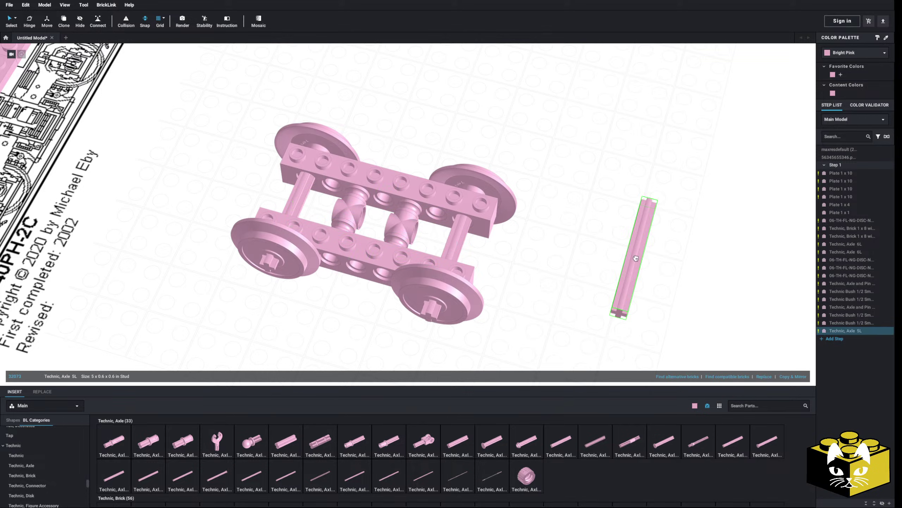
left_click(379, 223)
left_click(613, 262)
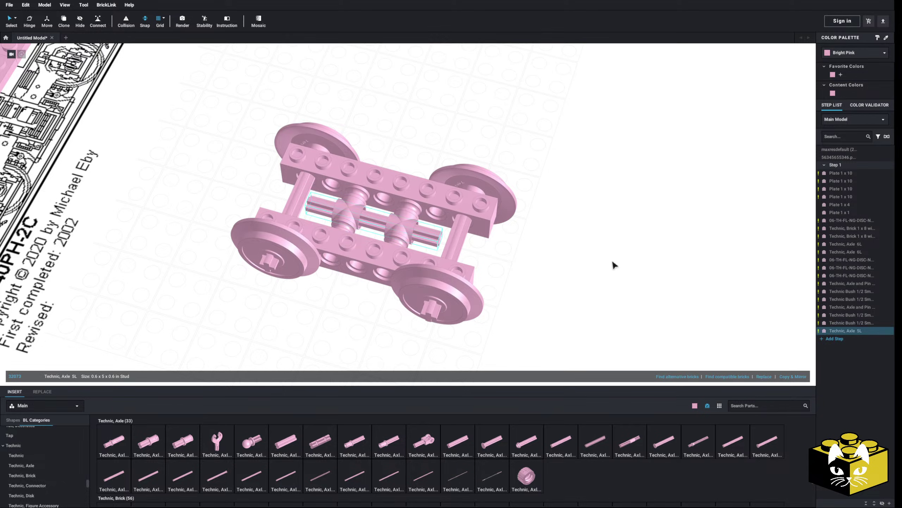
Add a Technic, Gear 12 Tooth Bevel to one wheel axle, against the inner side of the far 1 x 8 brick.
right_click_drag(612, 262, 546, 308)
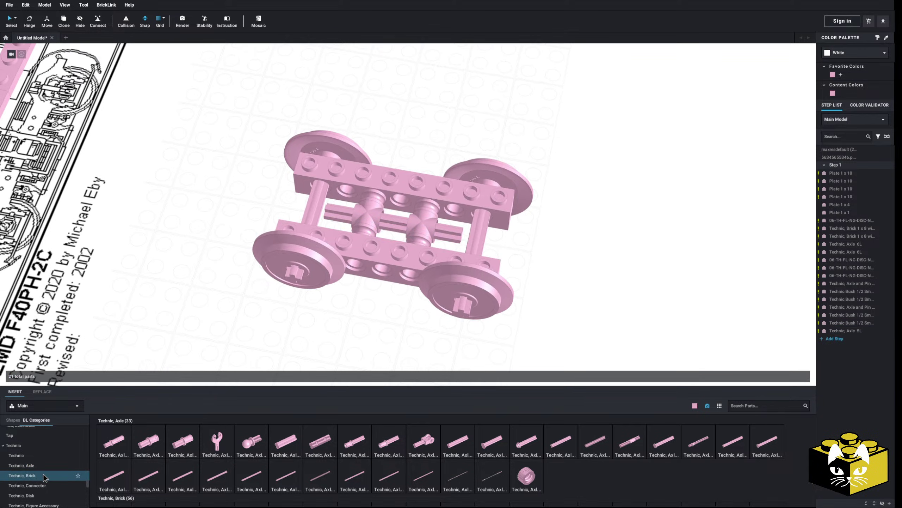
scroll(43, 474, "down", 3)
left_click(34, 462)
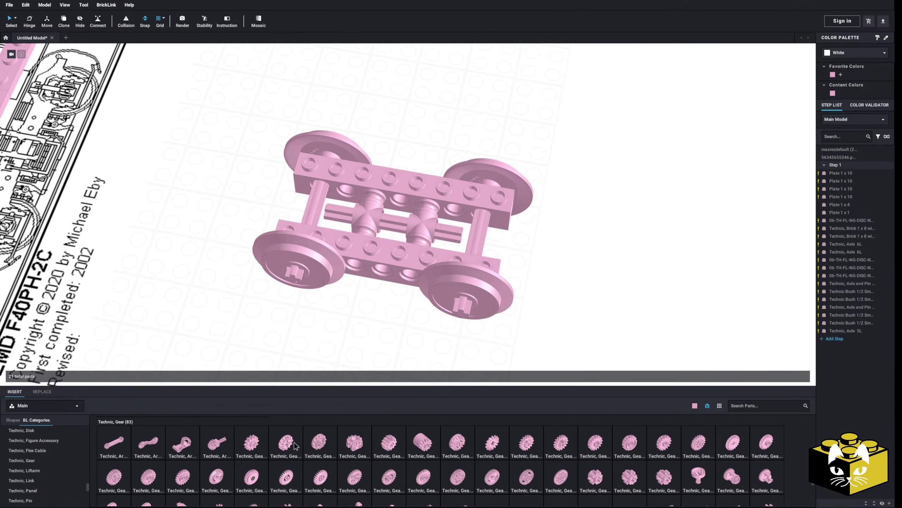
left_click(281, 442)
right_click_drag(215, 266, 218, 245)
right_click_drag(239, 280, 255, 270)
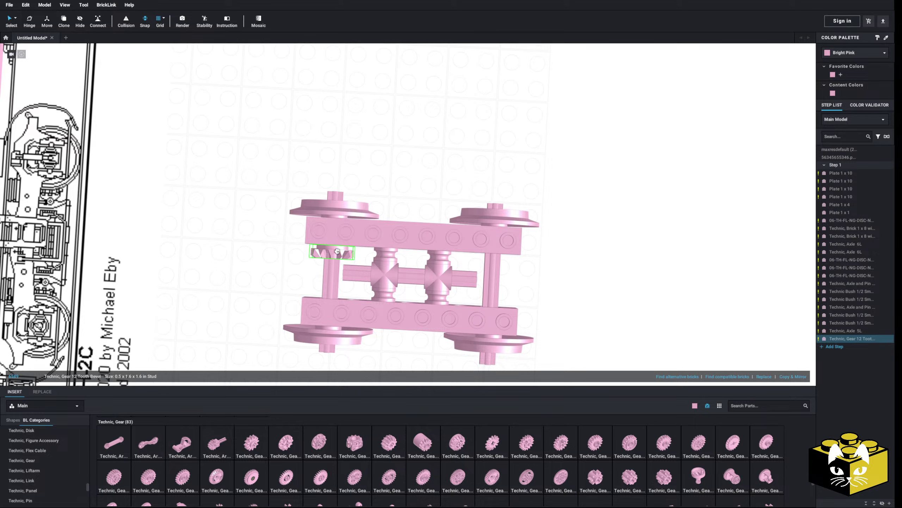
left_click(337, 252)
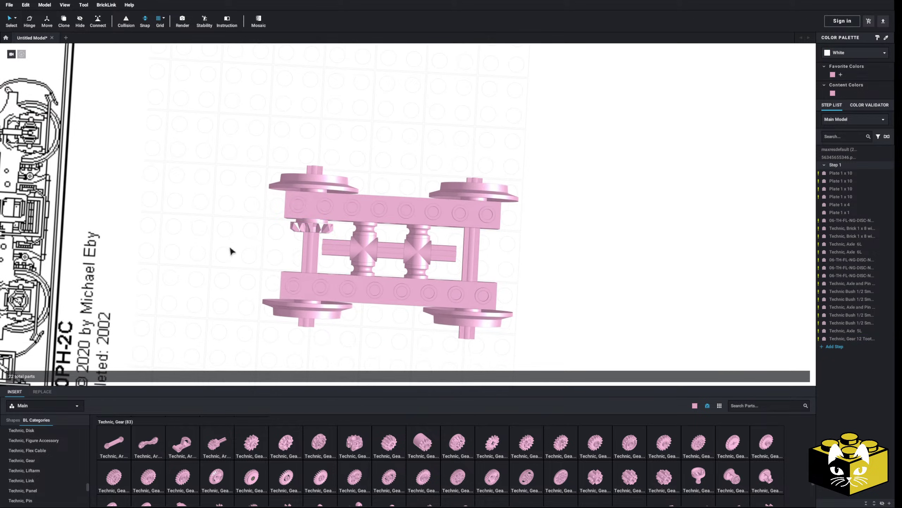
Add a second Technic, Gear 12 Tooth Bevel to the other wheel axle, against the inner side of the near 1 x 8 brick.
scroll(232, 252, "up", 3)
middle_click_drag(352, 296, 239, 196)
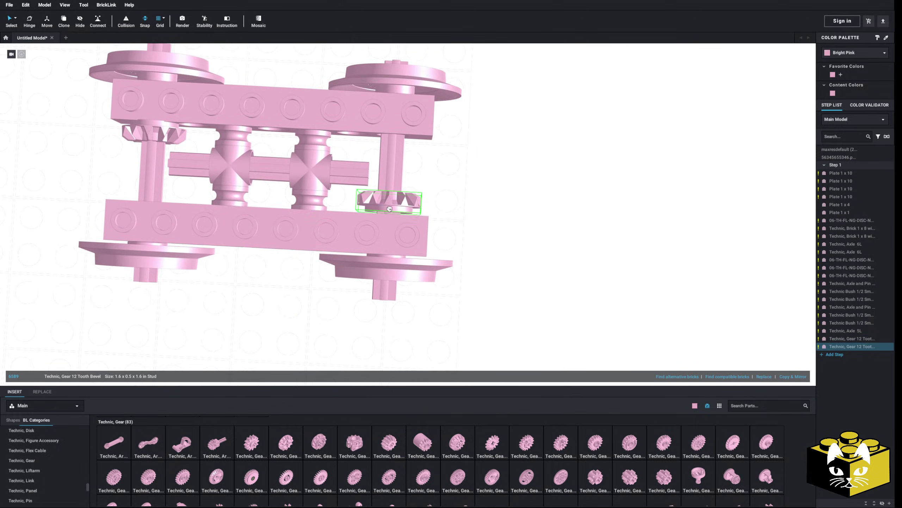
left_click(395, 212)
left_click(395, 213)
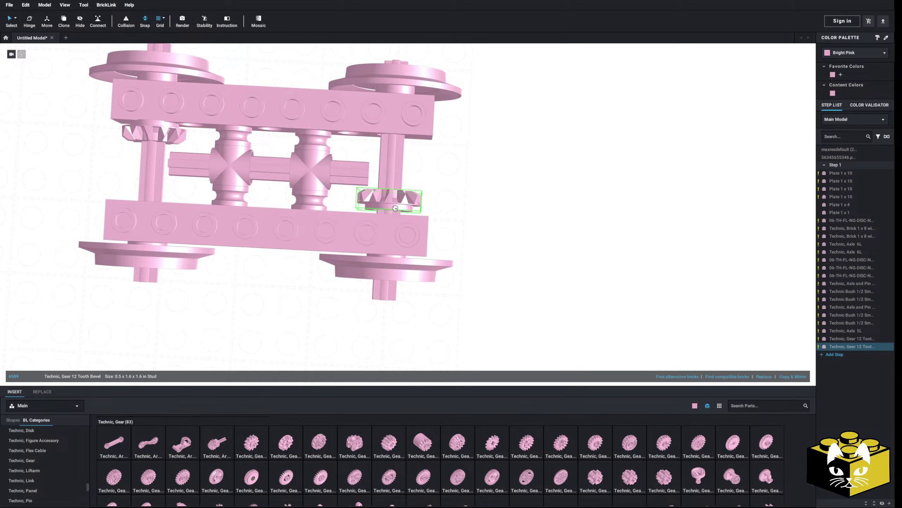
left_click(476, 215)
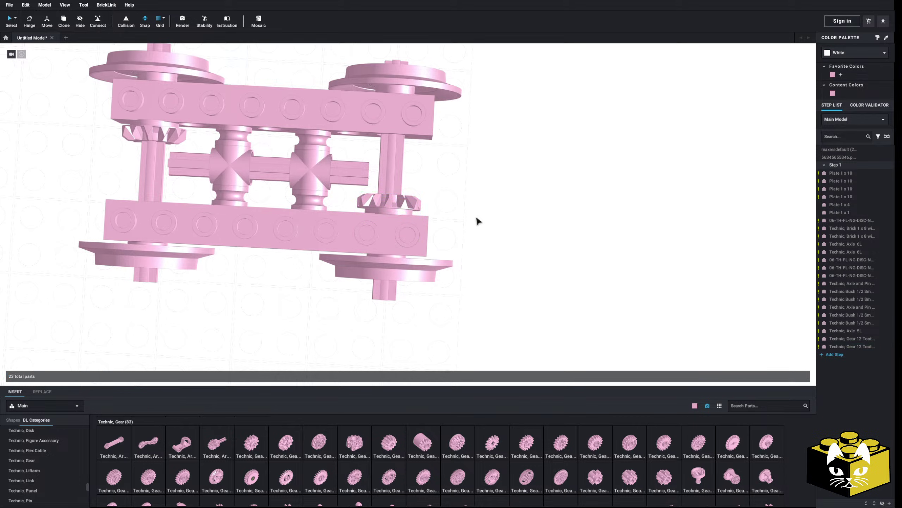
Fit a Technic, Gear 12 Tooth Double Bevel onto each end of the 5L axle, next to the wheel axles' bevel gears.
middle_click_drag(477, 219, 499, 251)
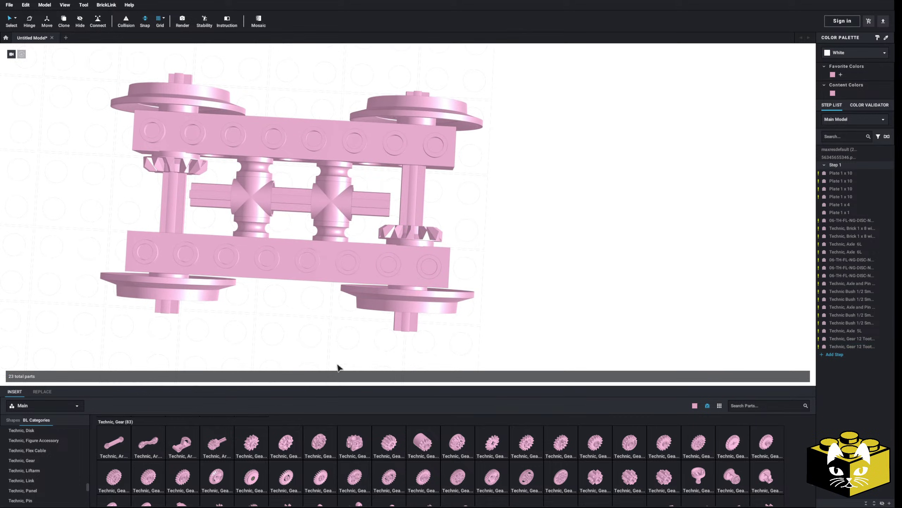
left_click(401, 439)
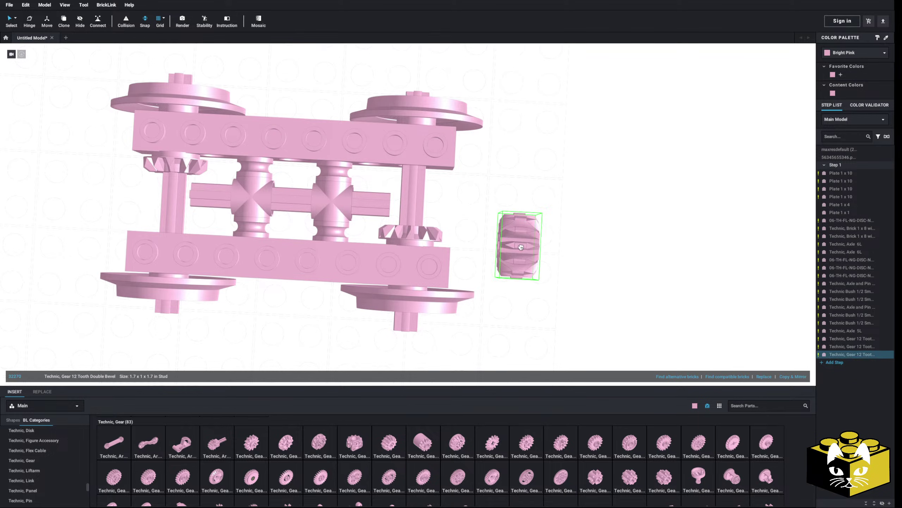
left_click(374, 203)
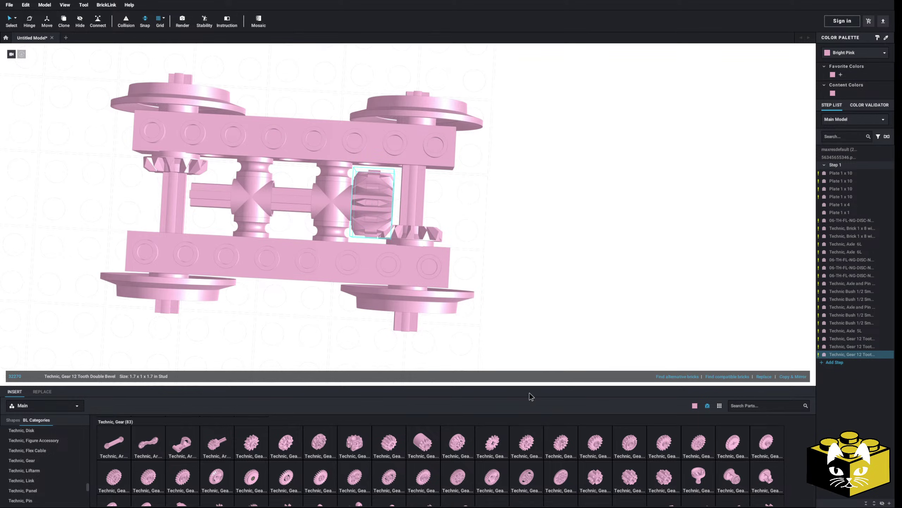
left_click(390, 444)
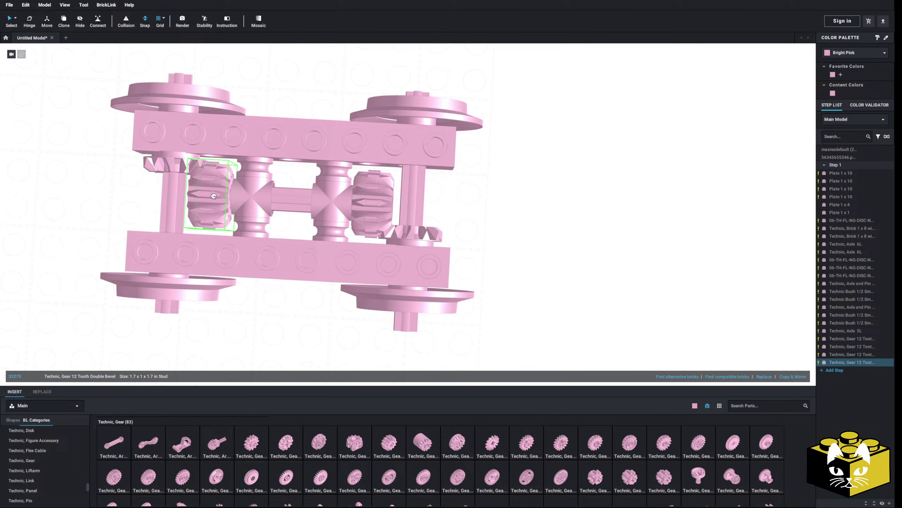
right_click_drag(215, 195, 227, 199)
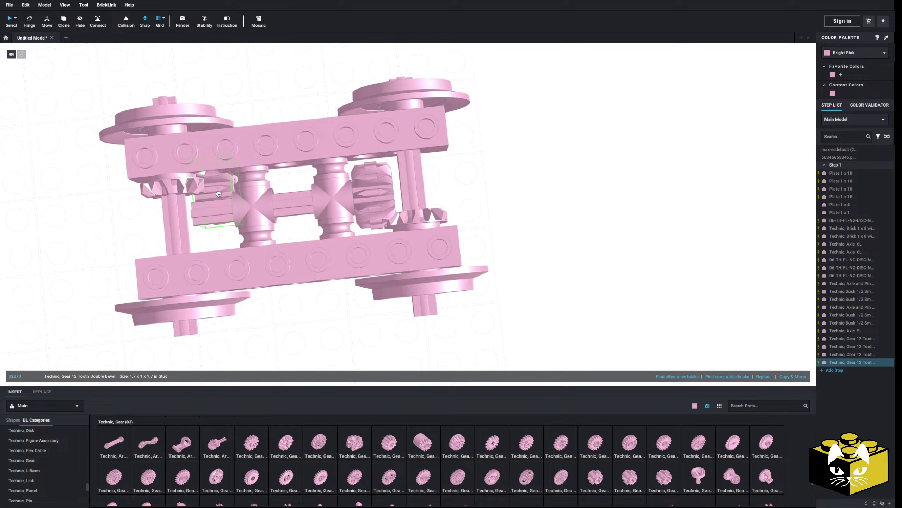
middle_click_drag(228, 199, 278, 220)
scroll(258, 195, "up", 1)
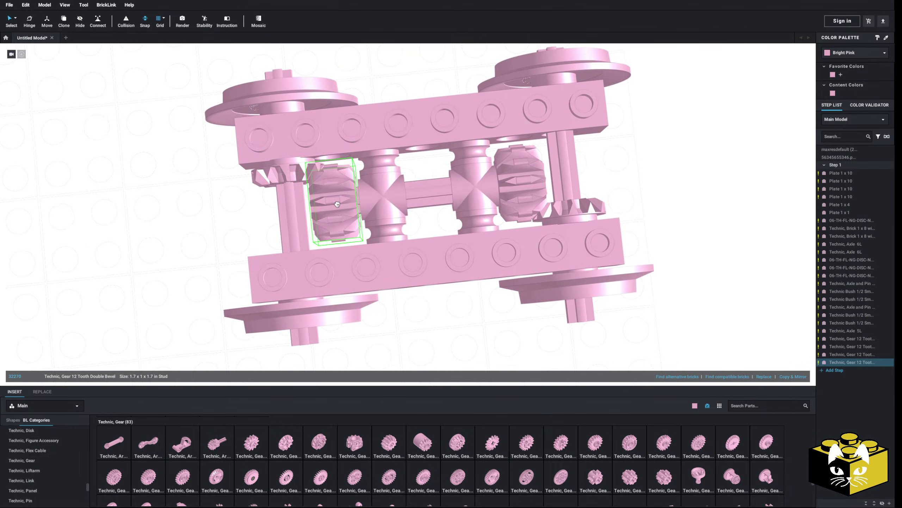
left_click(338, 204)
right_click_drag(208, 206, 270, 270)
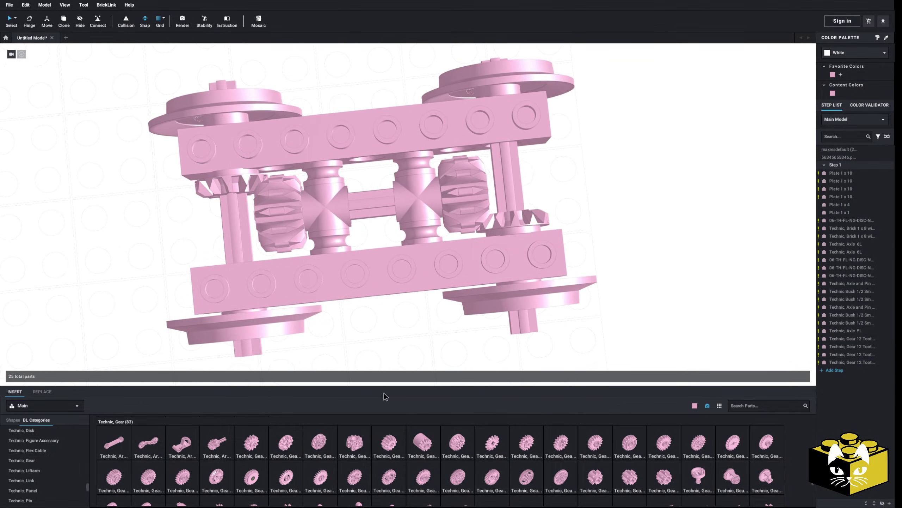
Add a third Technic, Gear 12 Tooth Bevel to the 5L axle between the two connectors.
left_click(285, 446)
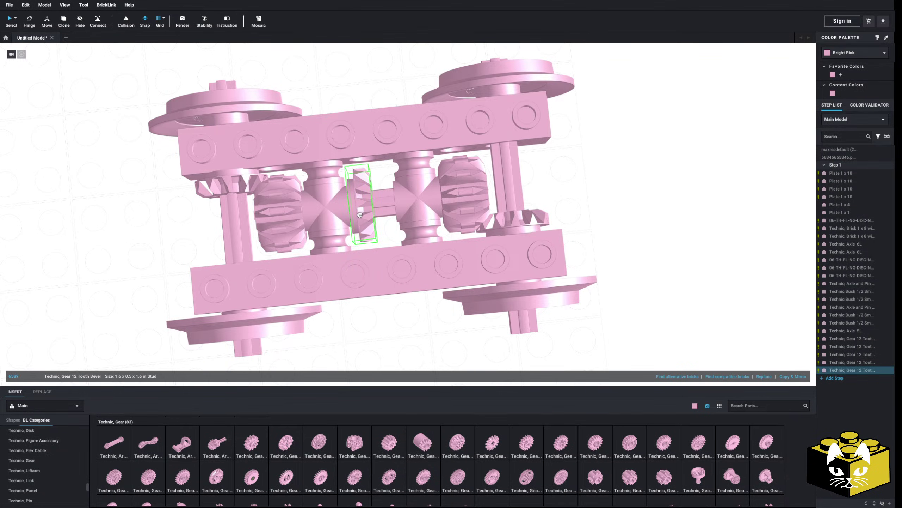
left_click(388, 314)
scroll(387, 310, "down", 5)
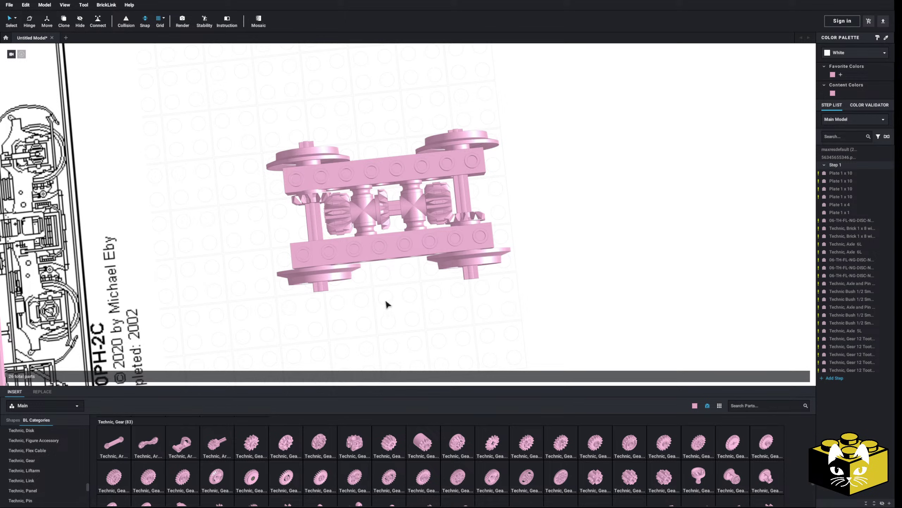
Take the middle 12-tooth bevel gear off the 5L axle and set it on the grid beyond the truck.
right_click_drag(386, 303, 376, 272)
scroll(377, 271, "up", 5)
middle_click_drag(376, 272, 389, 333)
right_click_drag(389, 333, 387, 366)
left_click(382, 332)
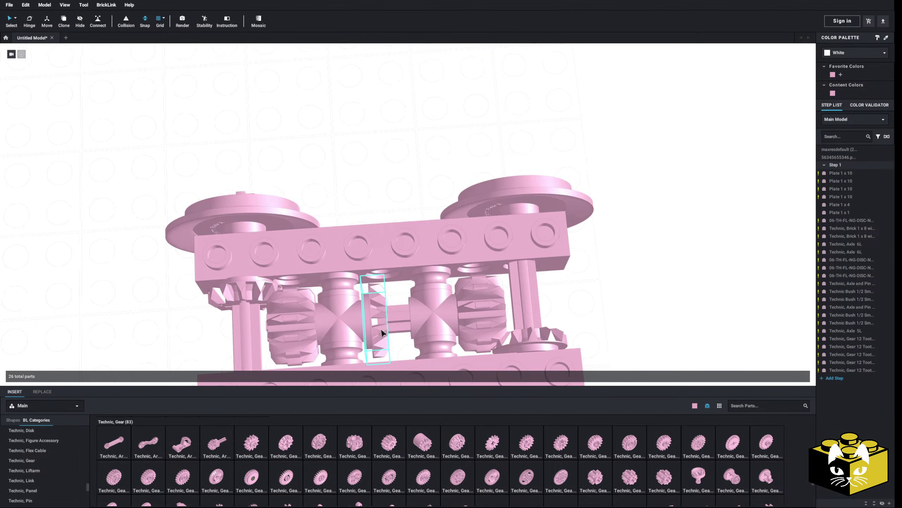
middle_click_drag(381, 331, 380, 251)
left_click_drag(381, 251, 342, 82)
left_click(421, 101)
Move one connector with its two bushes along the 5L axle into the brick holes directly beside the other connector.
left_click(345, 209)
left_click(343, 239, "ctrl")
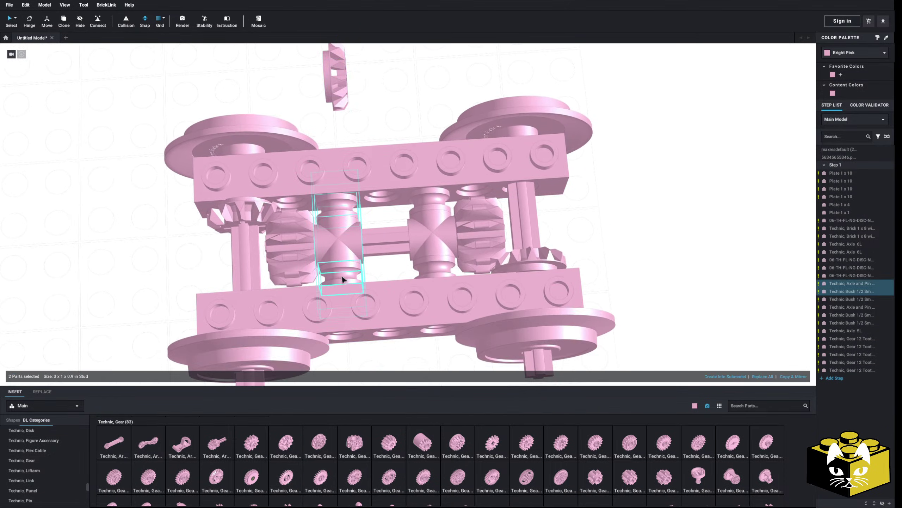
left_click(343, 278, "ctrl")
left_click_drag(342, 250, 379, 77)
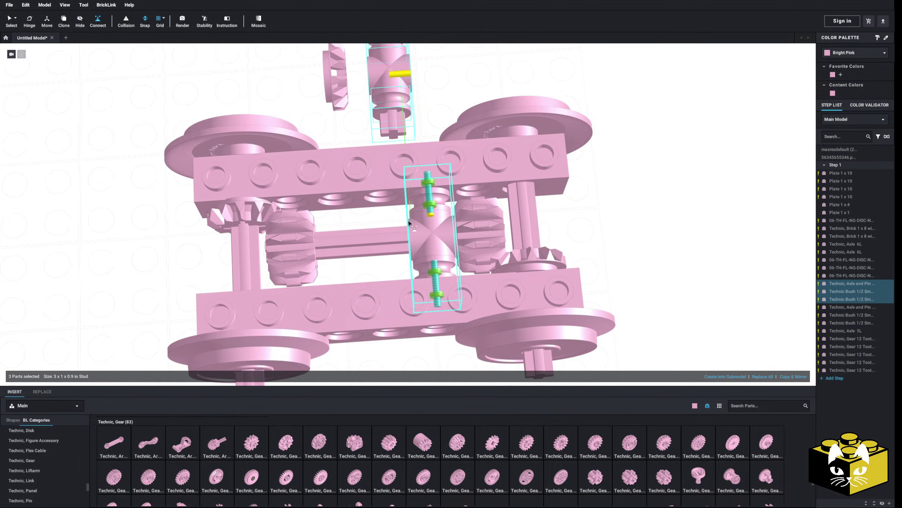
left_click(408, 242)
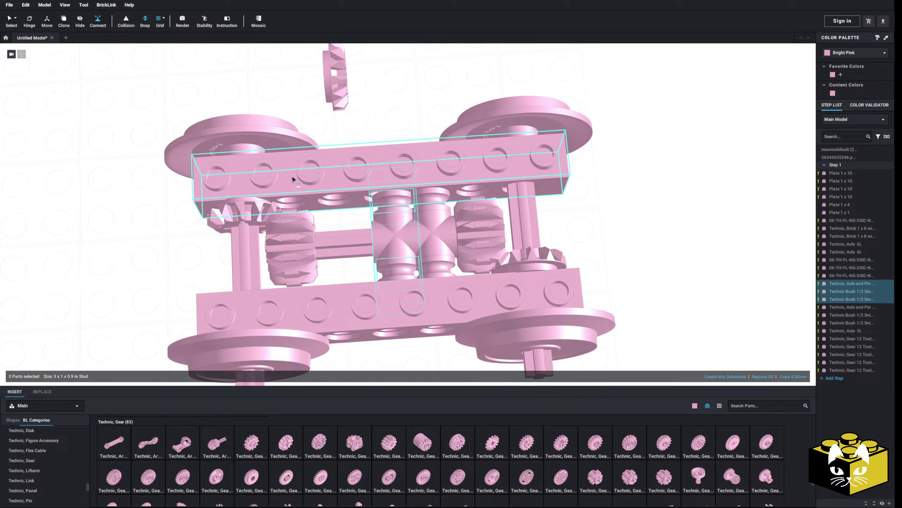
left_click(47, 21)
scroll(308, 254, "up", 1)
mouse_move(355, 209)
left_mouse_down()
mouse_move(331, 210)
mouse_move(347, 211)
mouse_move(340, 215)
left_mouse_up()
left_click(443, 84)
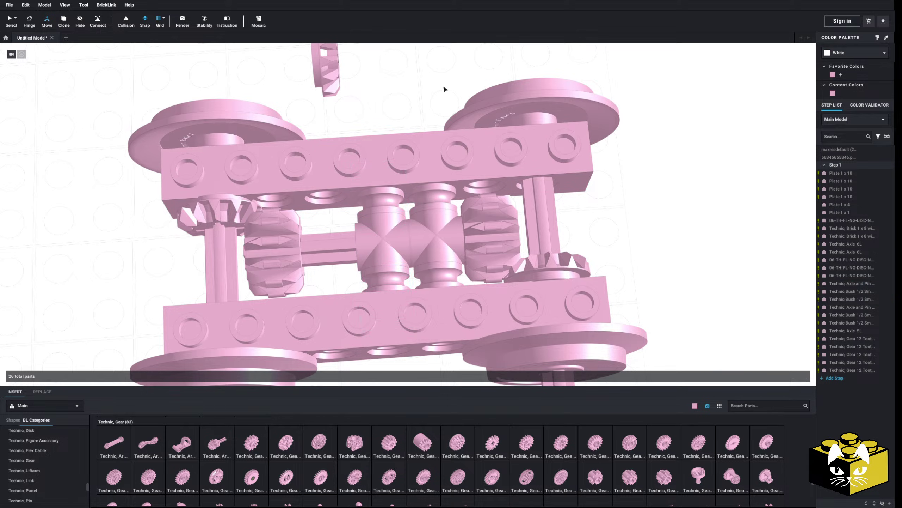
Put the loose 12-tooth bevel gear back on the 5L axle, against the outer side of the moved connector.
scroll(381, 125, "down", 3)
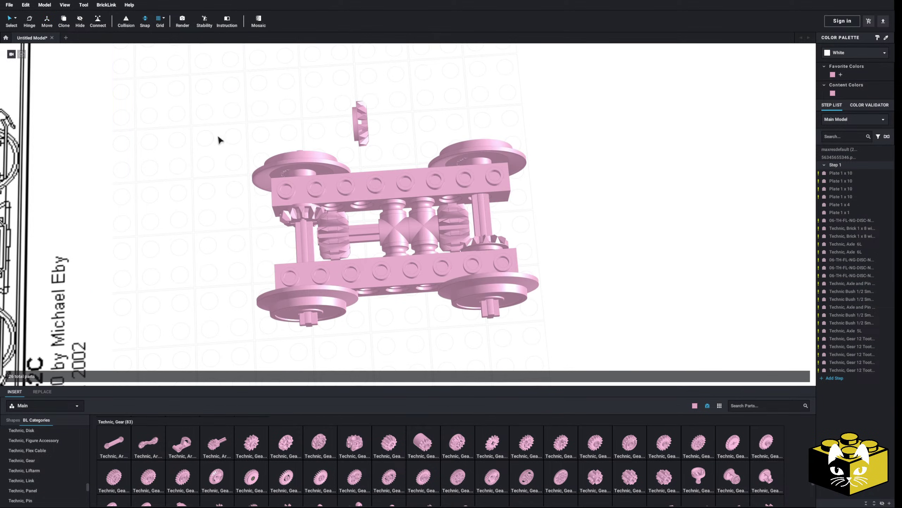
scroll(269, 127, "up", 1)
left_click_drag(350, 109, 371, 218)
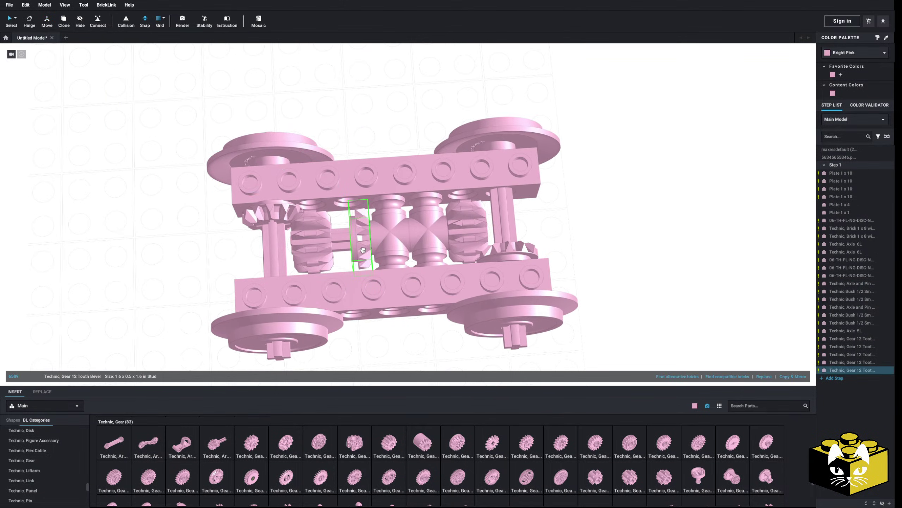
left_click(370, 121)
Add a Technic Bush 1/2 Smooth to the 5L axle between the double bevel gear and the central bevel gear.
right_click_drag(370, 121, 349, 156)
scroll(349, 156, "up", 3)
middle_click_drag(349, 156, 402, 229)
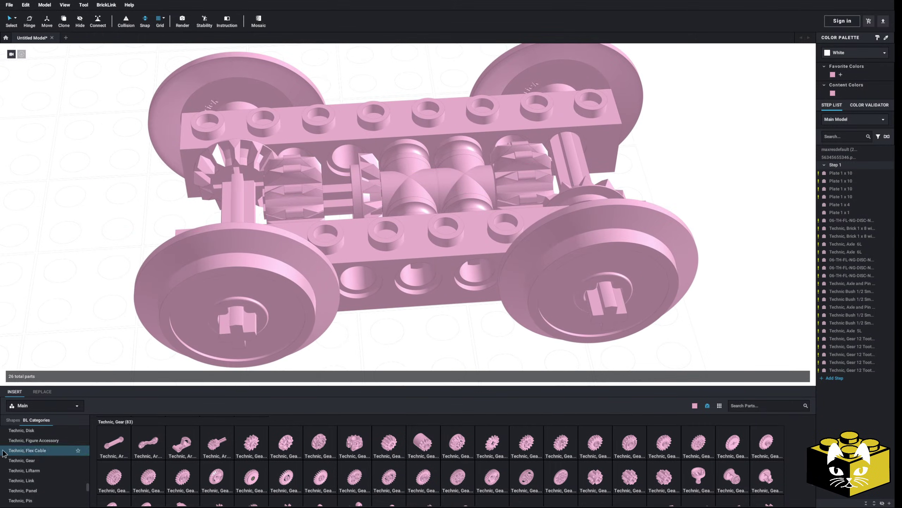
scroll(28, 450, "down", 3)
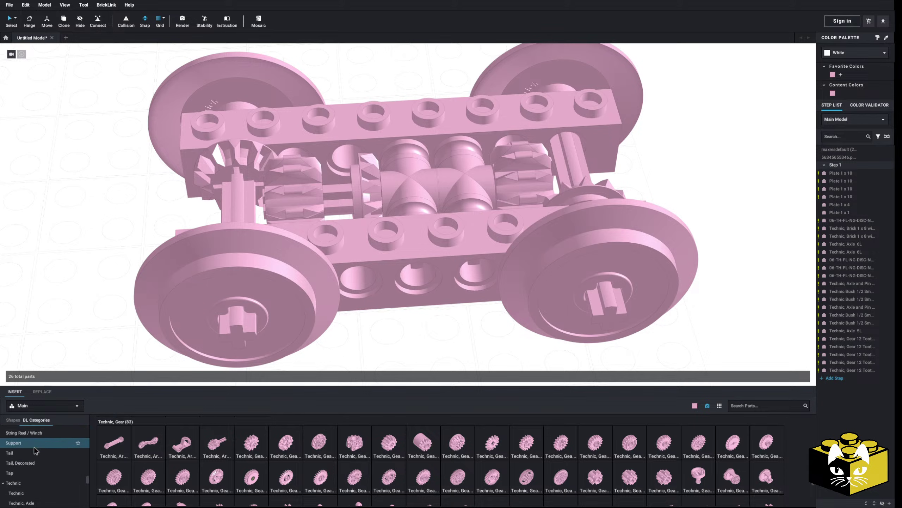
scroll(36, 450, "up", 3)
left_click(36, 451)
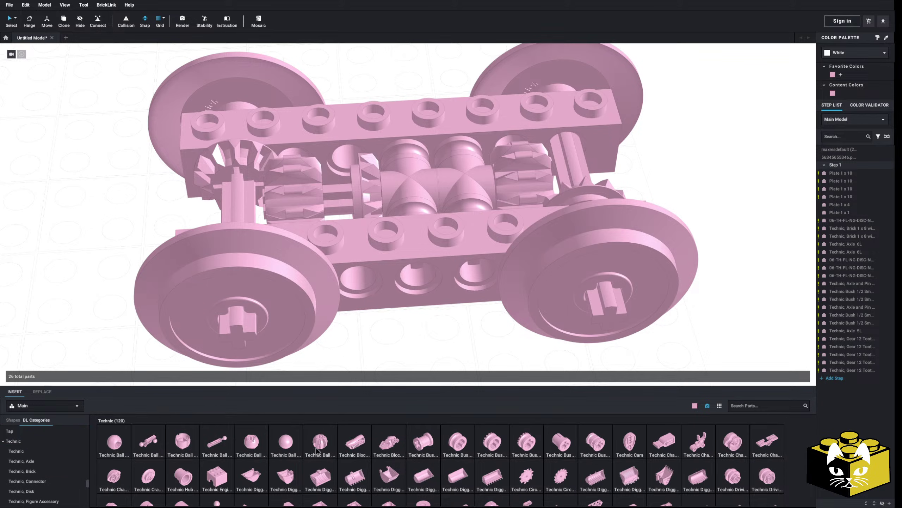
left_click(447, 445)
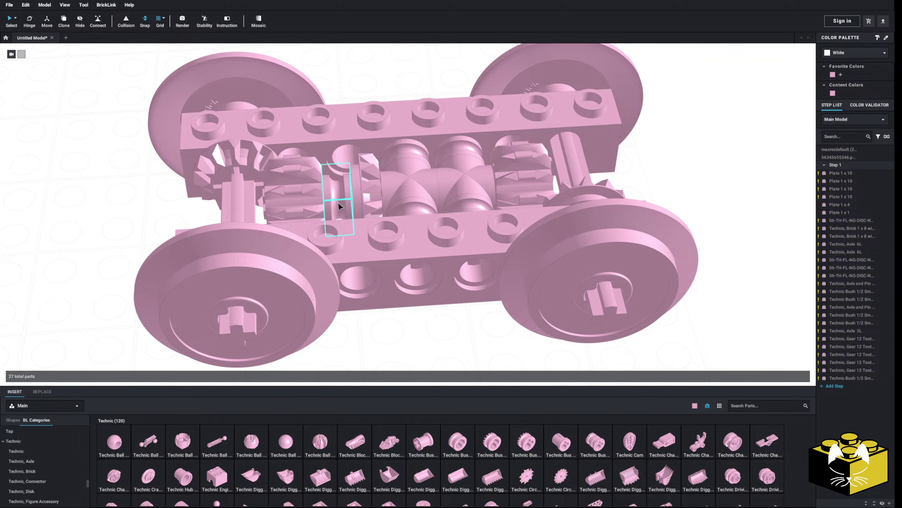
left_click(337, 204)
Inspect the assembled truck from several angles and compare it with the locomotive drawing.
scroll(424, 336, "down", 3)
scroll(412, 338, "up", 5)
scroll(405, 332, "down", 3)
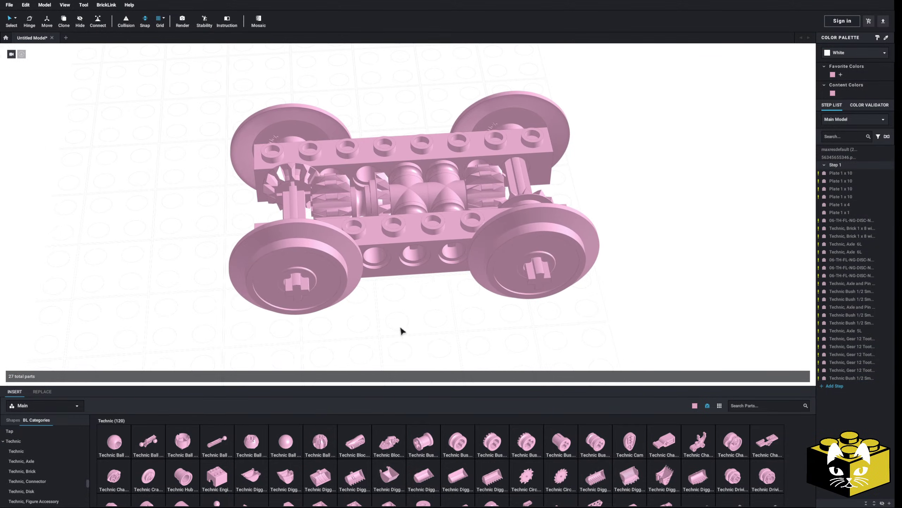
mouse_move(403, 329)
right_mouse_down()
mouse_move(405, 321)
mouse_move(397, 335)
right_mouse_up()
scroll(365, 328, "down", 4)
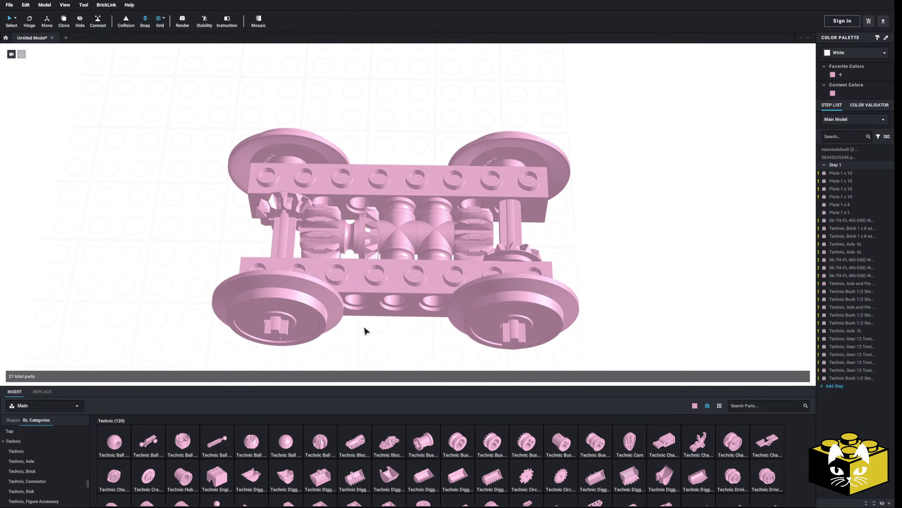
scroll(368, 337, "up", 1)
scroll(362, 310, "down", 2)
right_click_drag(362, 310, 369, 336)
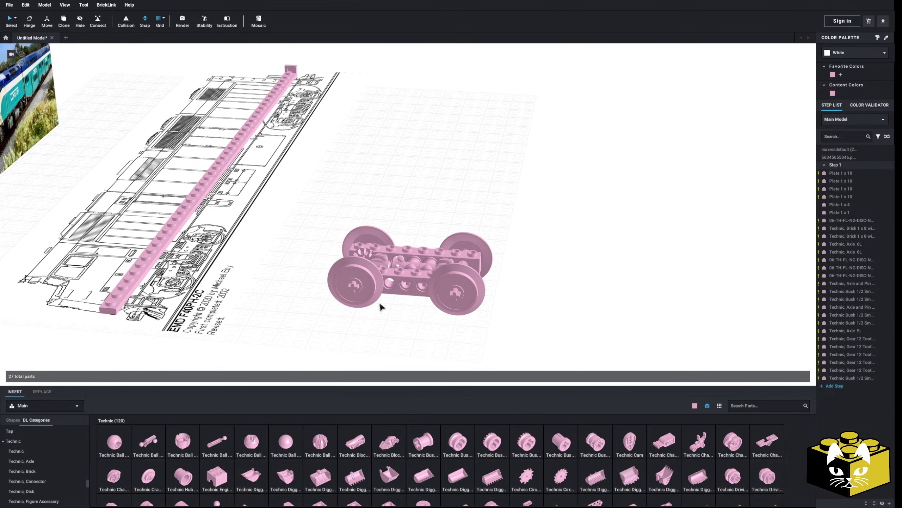
scroll(380, 306, "up", 4)
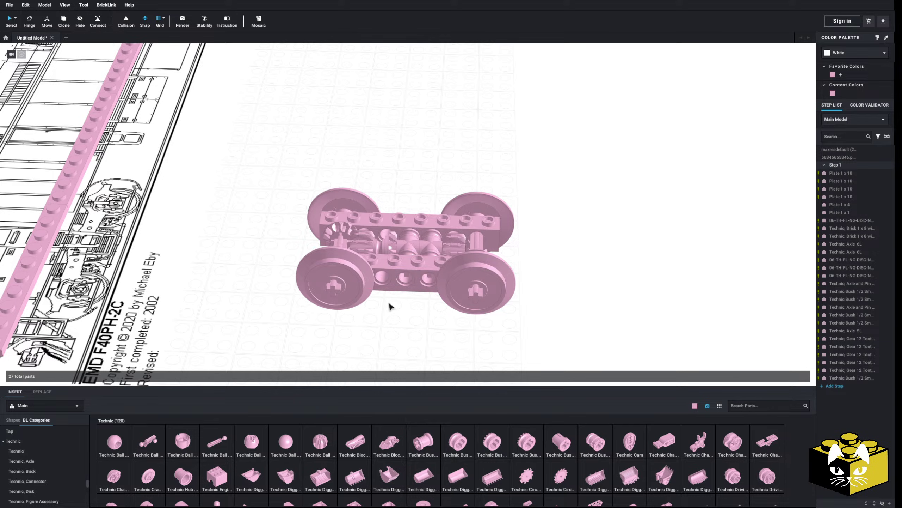
Rotate the whole truck 90 degrees so its length runs parallel to the locomotive drawing, and compare the two.
right_click_drag(391, 306, 291, 343)
scroll(389, 318, "up", 3)
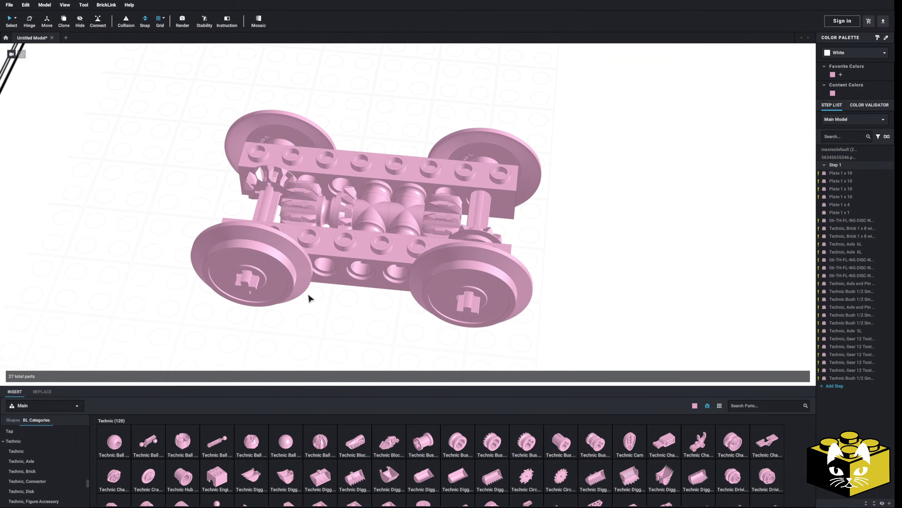
scroll(335, 281, "down", 4)
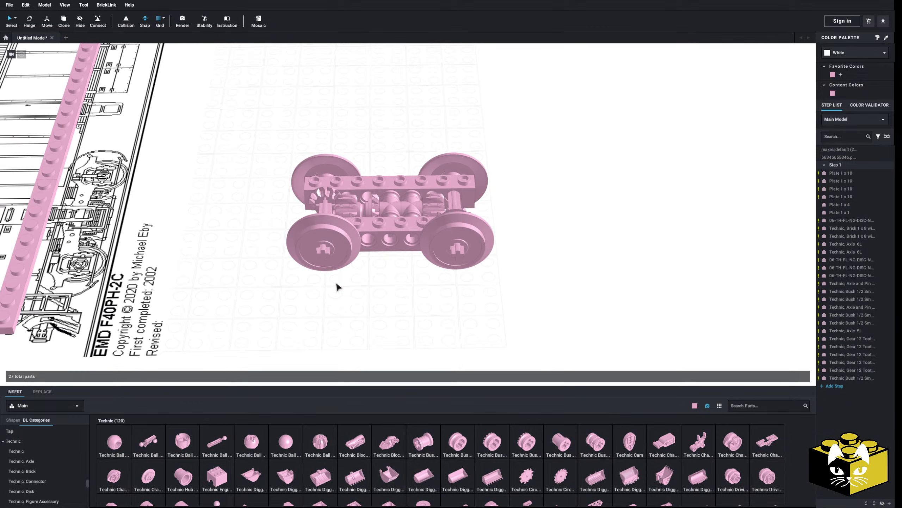
right_click_drag(335, 281, 270, 315)
right_click_drag(444, 321, 489, 210)
left_click_drag(504, 167, 332, 342)
key("Right")
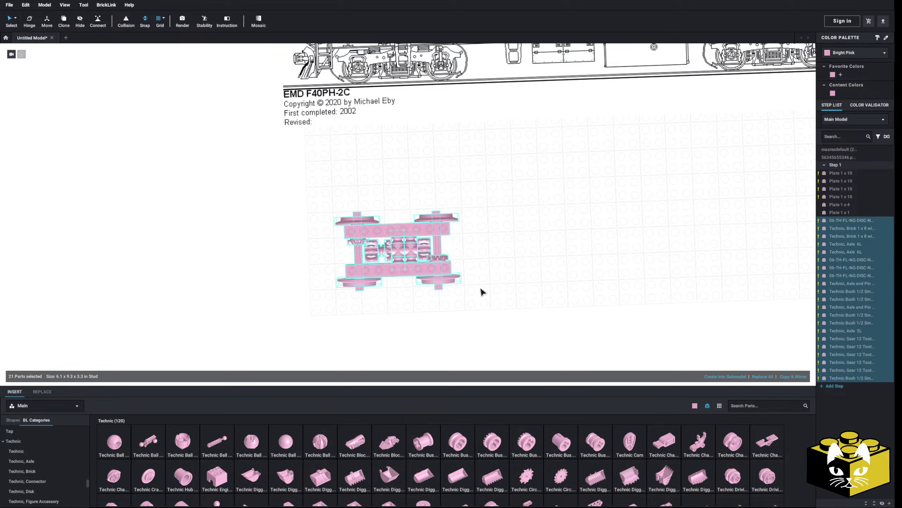
left_click(481, 292)
scroll(469, 300, "up", 5)
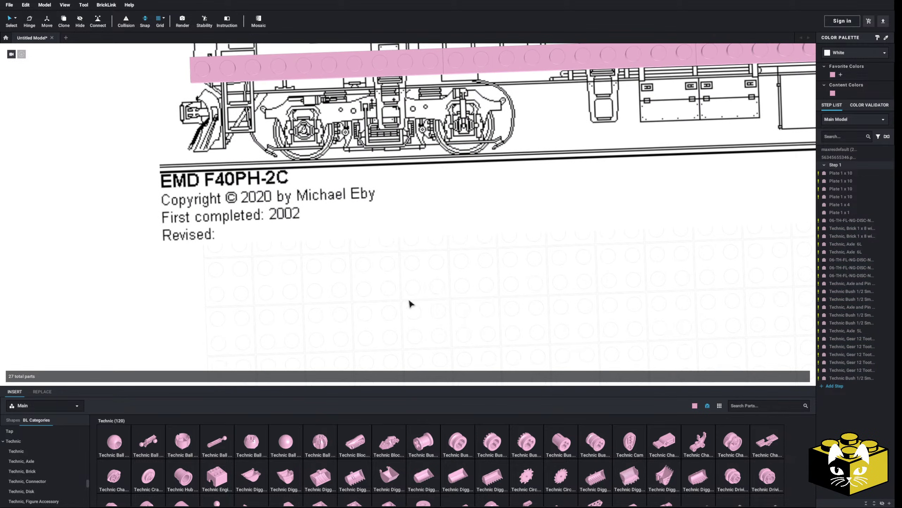
scroll(411, 301, "down", 6)
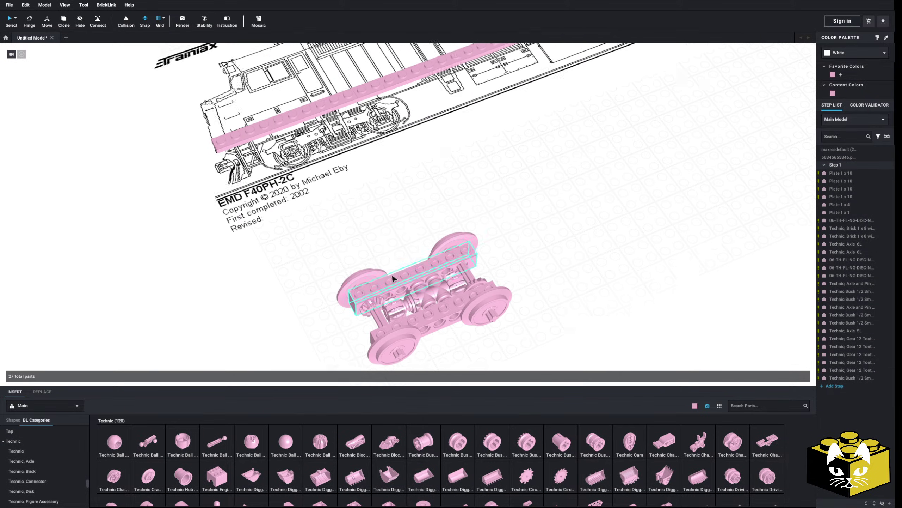
middle_click_drag(389, 382, 414, 238)
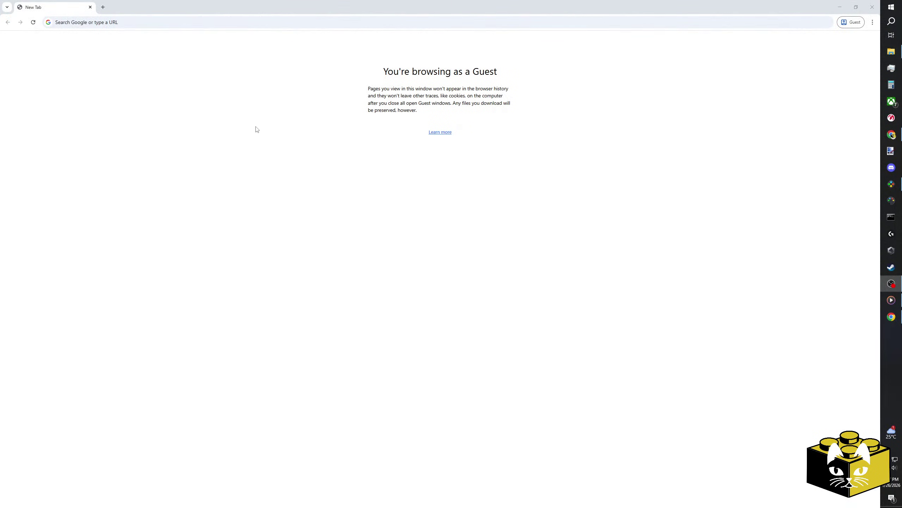
In the Chrome browser, search Google Images for "f40 coaster".
left_click(97, 22)
type("f")
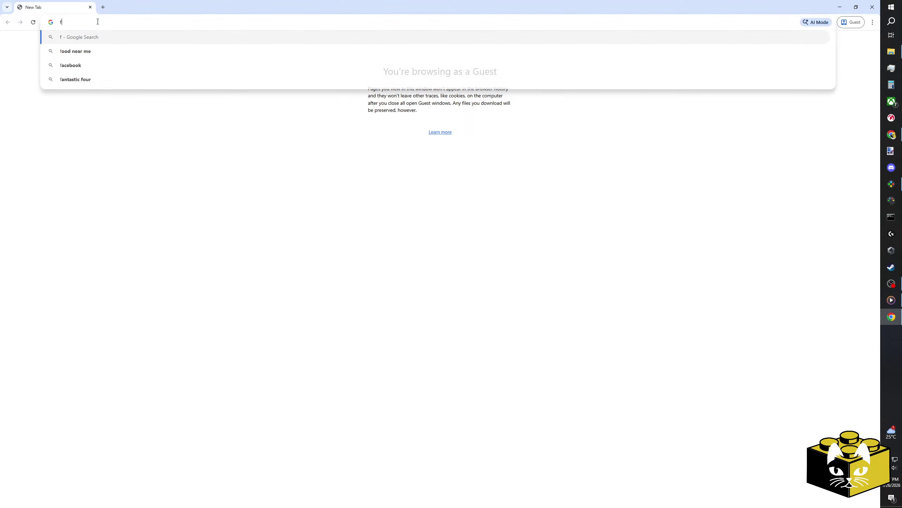
type("40 coaster")
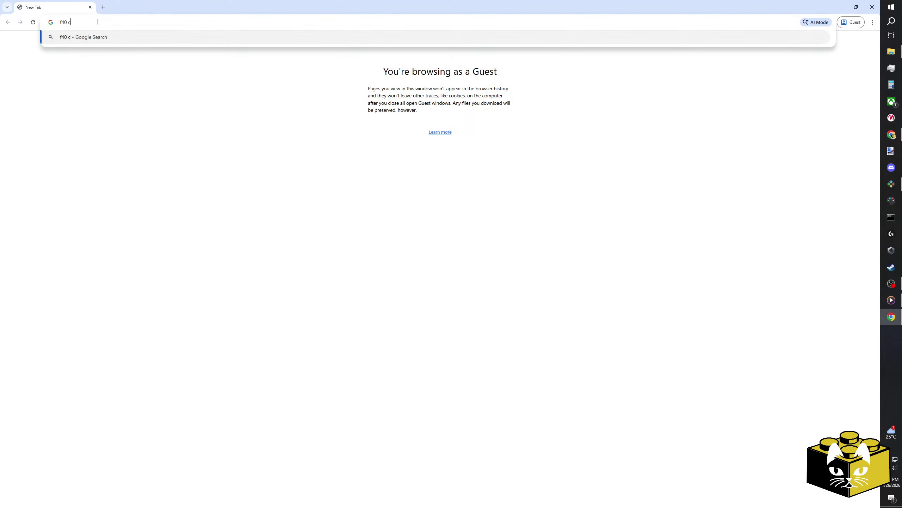
key("Return")
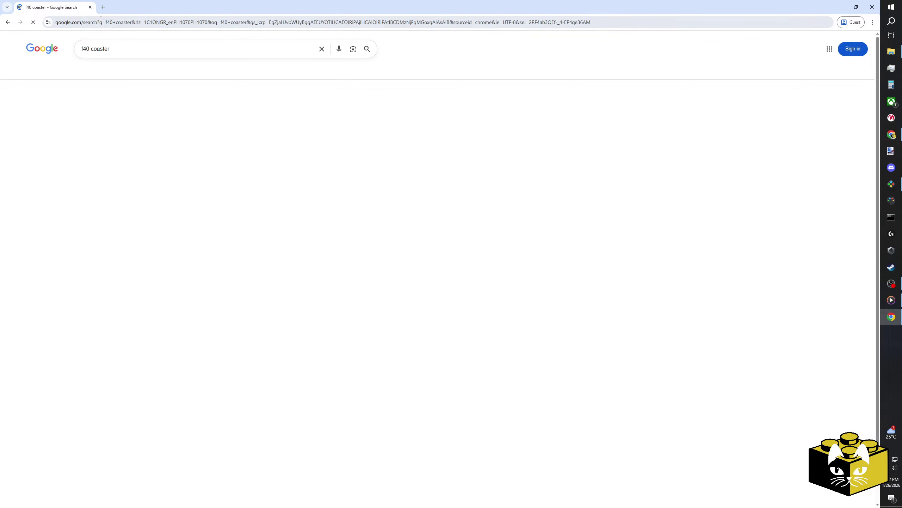
left_click(103, 72)
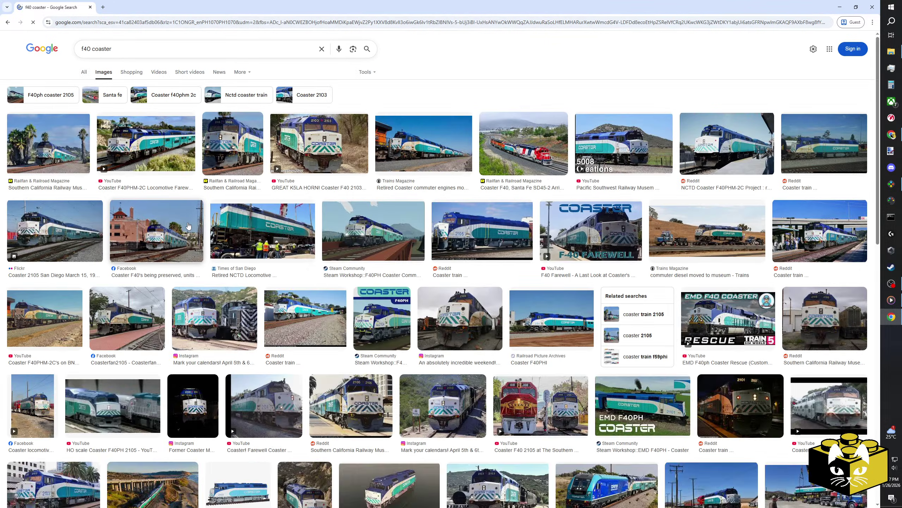
Preview the Railroad Picture Archives side photo and the Walthers EMD F40PH Standard DC model among the image results.
left_click(537, 316)
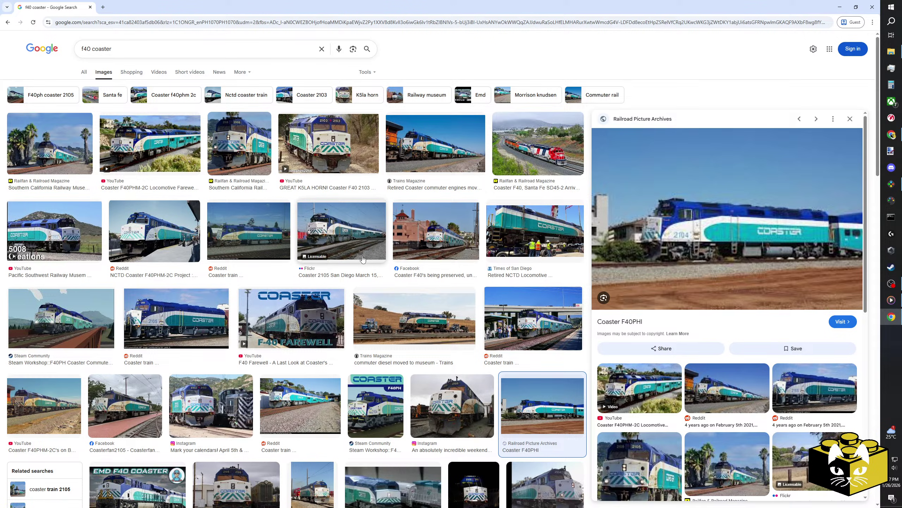
scroll(364, 259, "down", 1)
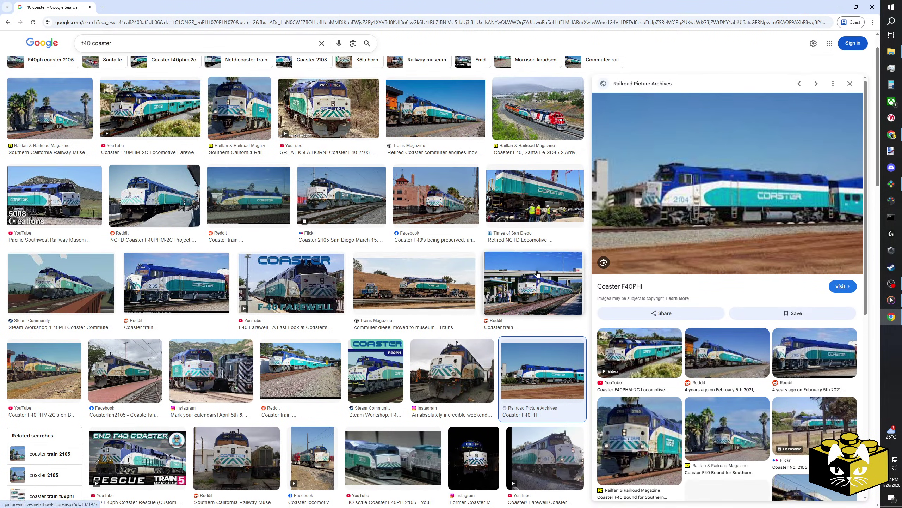
scroll(539, 269, "down", 6)
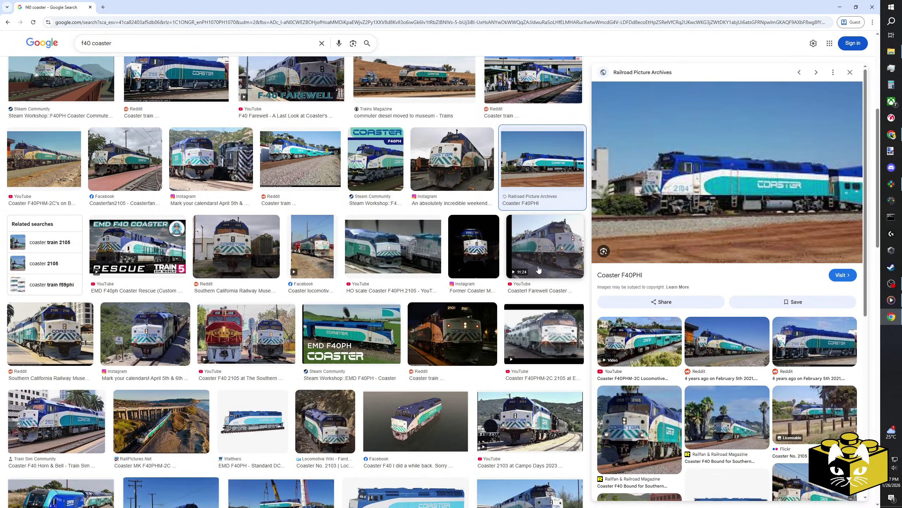
scroll(539, 270, "down", 1)
left_click(263, 367)
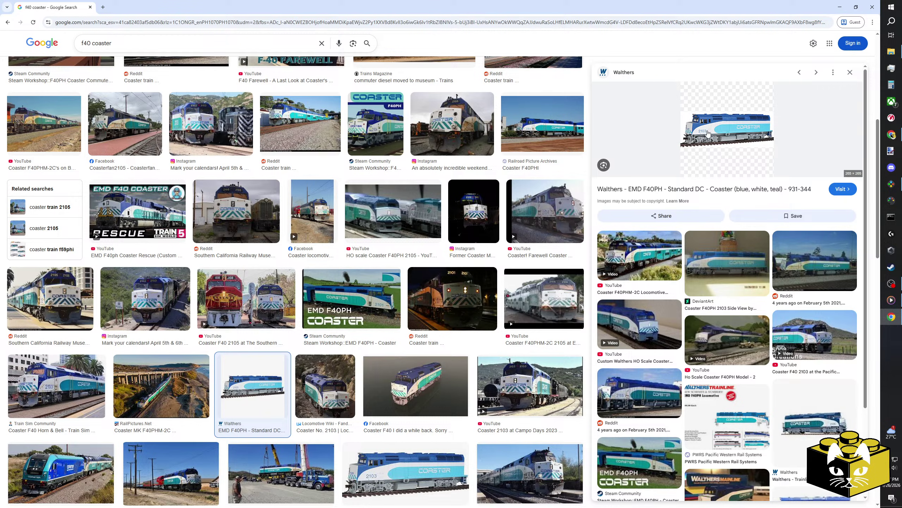
scroll(369, 204, "down", 7)
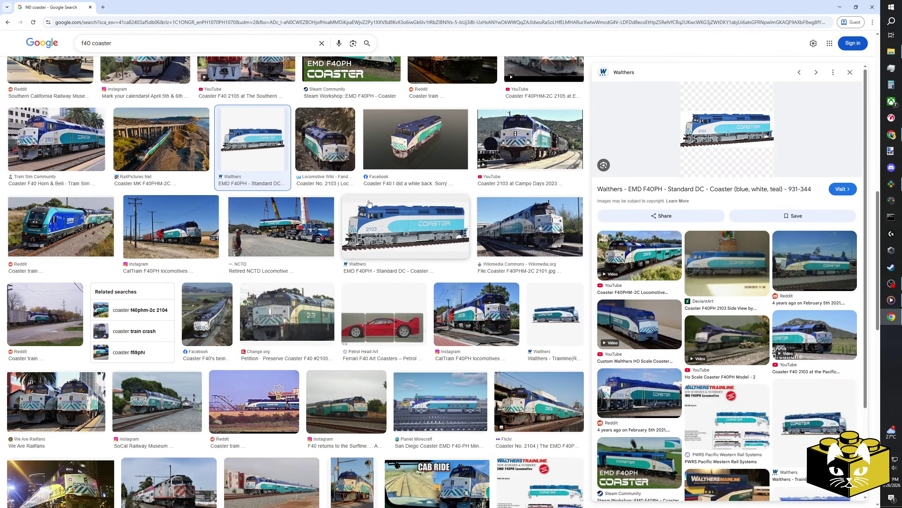
scroll(369, 203, "down", 1)
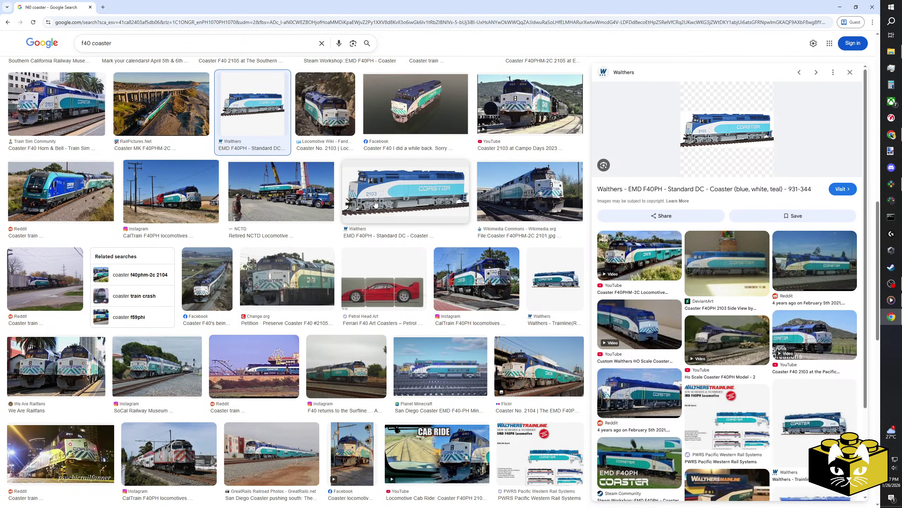
Preview the Walthers Trainline #2105 model and the Instagram photo of the teal locomotive's rear end as further truck references.
left_click(565, 271)
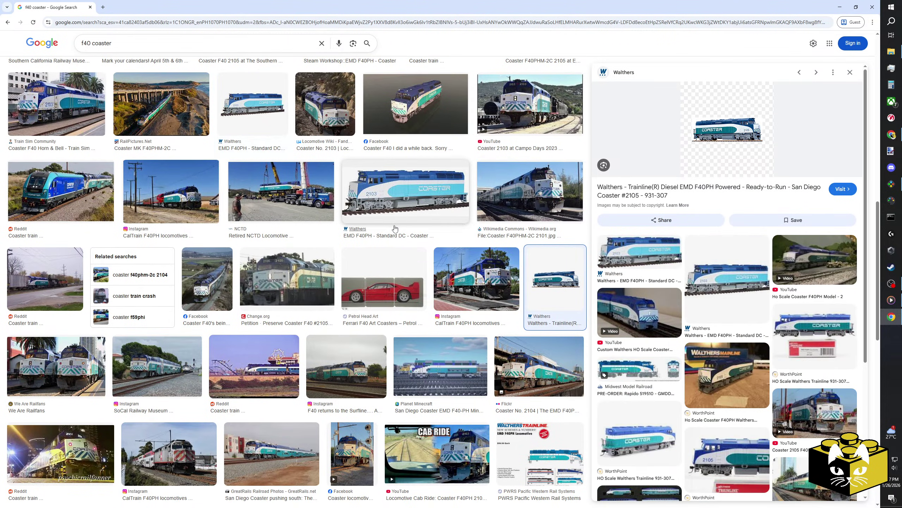
scroll(366, 216, "down", 2)
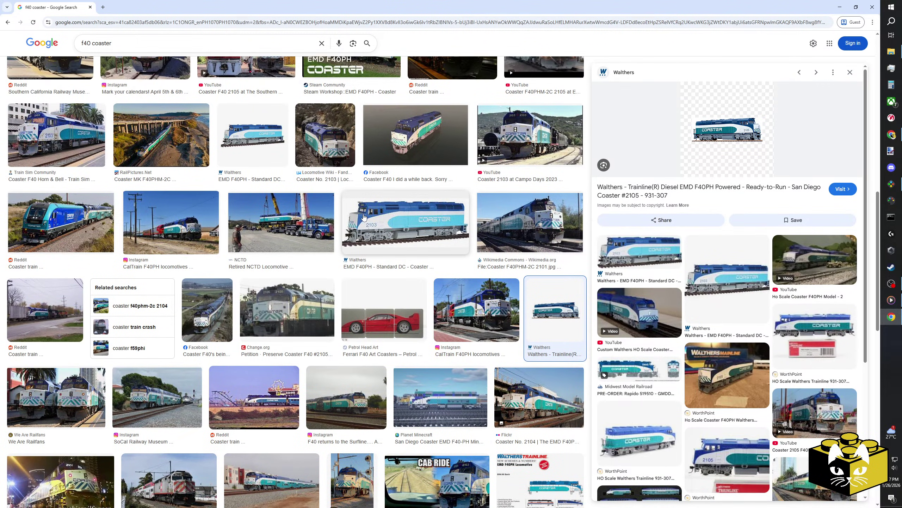
scroll(364, 217, "down", 1)
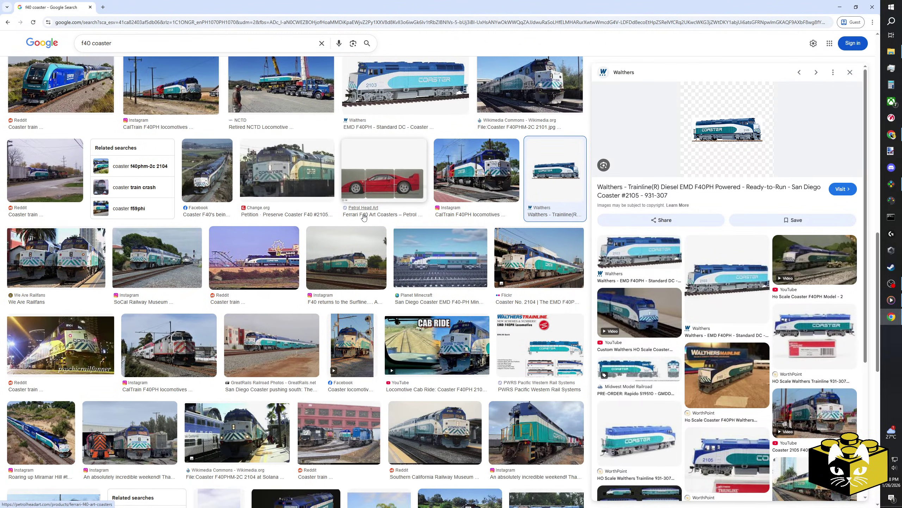
scroll(363, 217, "down", 3)
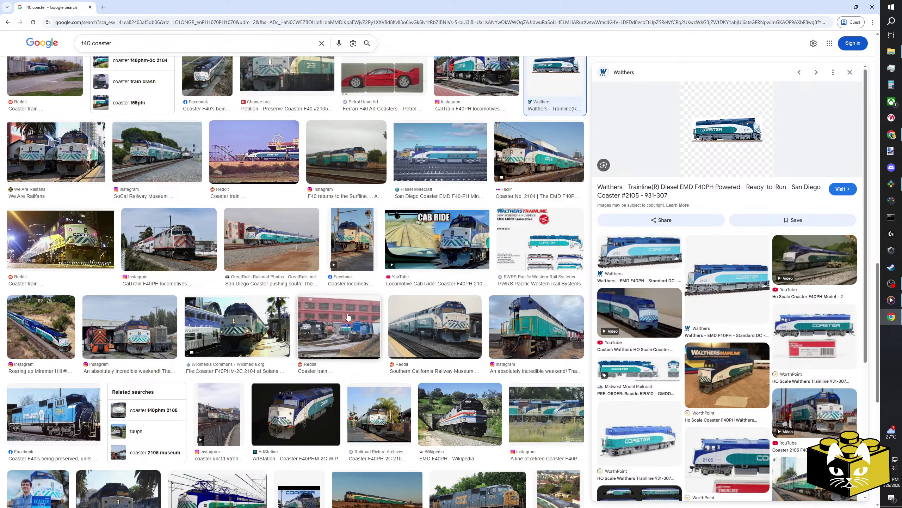
scroll(345, 309, "down", 2)
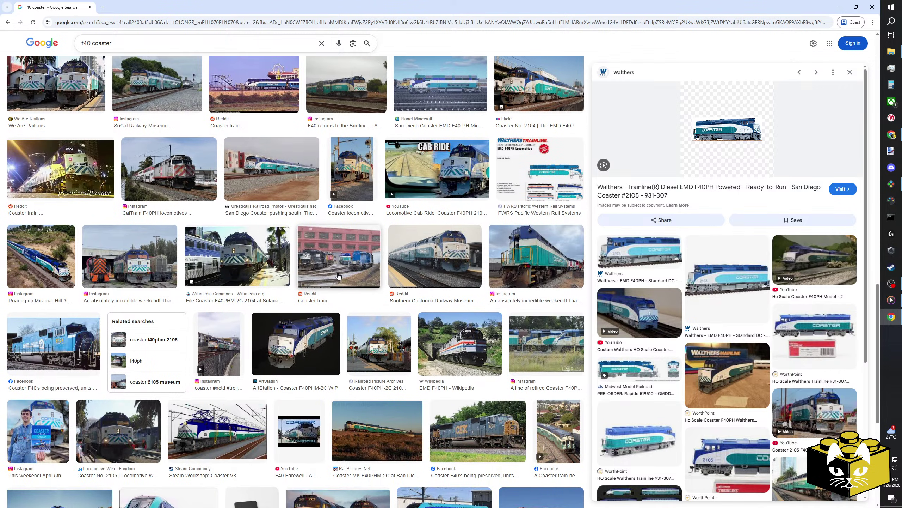
left_click(536, 256)
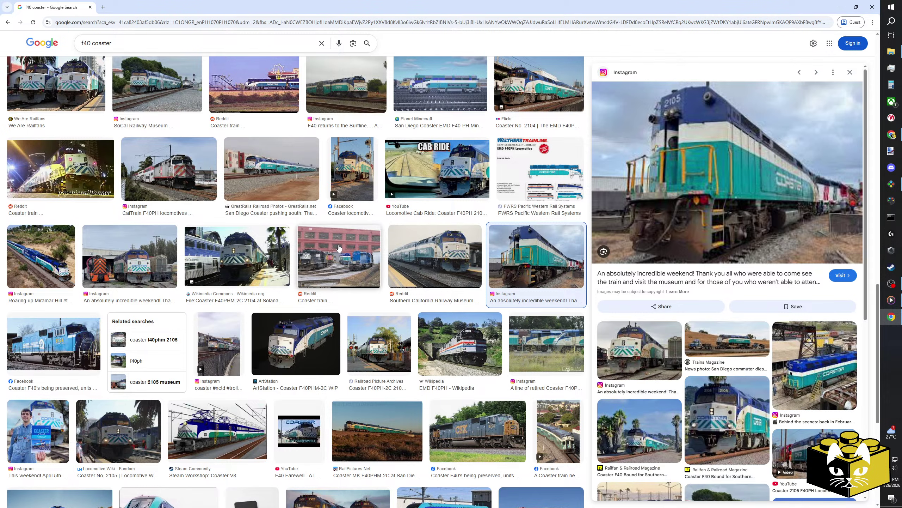
scroll(338, 247, "up", 7)
scroll(338, 247, "up", 15)
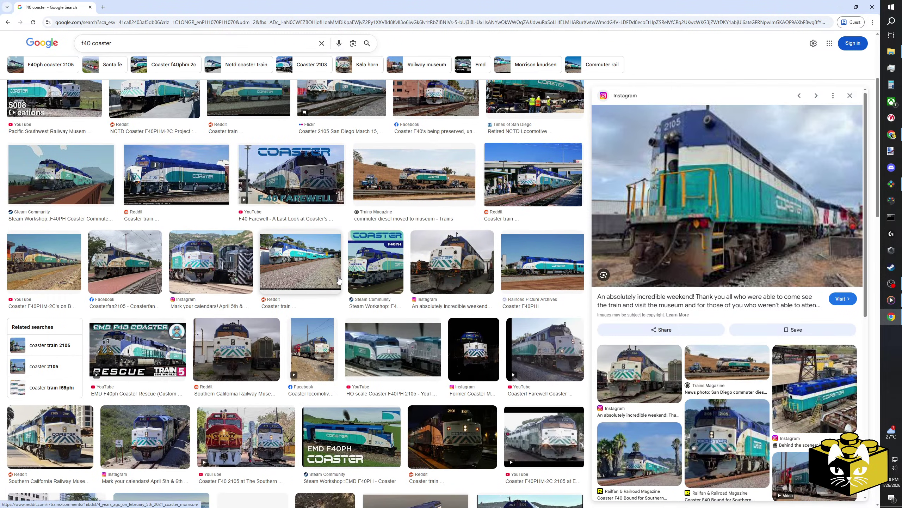
scroll(333, 286, "up", 2)
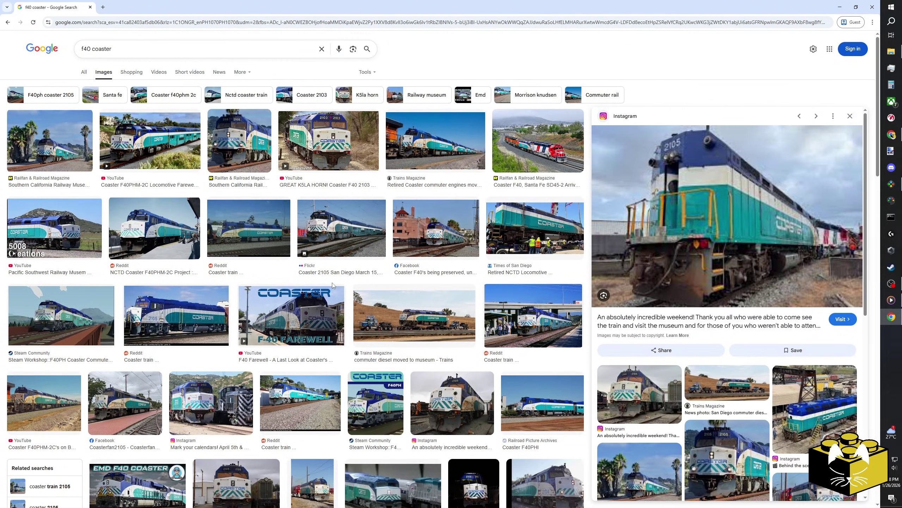
Preview the Trains Magazine photo of the locomotive on a trailer and the related Times of San Diego photo of the retired NCTD locomotive.
left_click(414, 319)
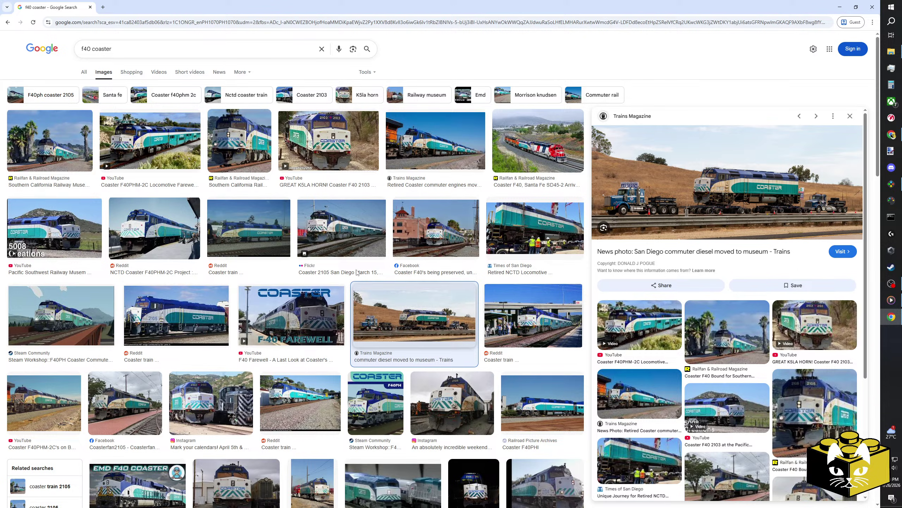
scroll(468, 271, "down", 6)
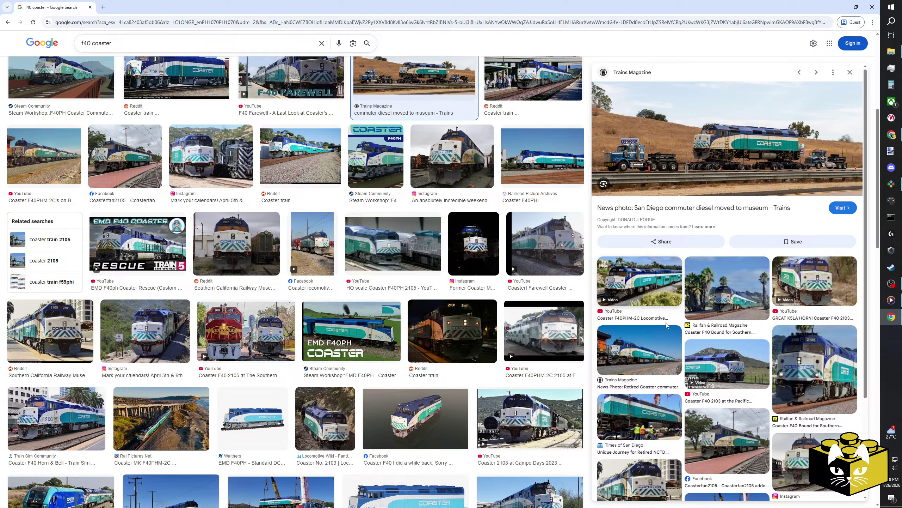
left_click(640, 418)
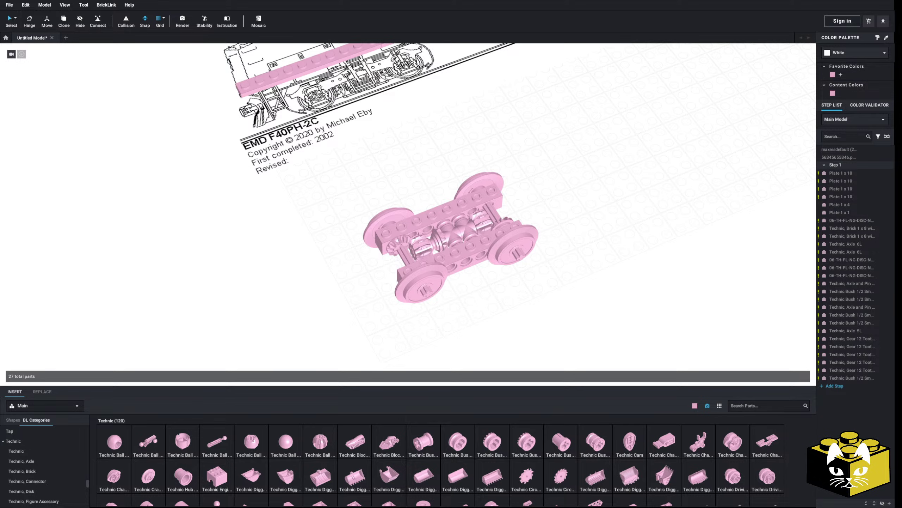
Back in BrickLink Studio, add the reference image 45674567564.png and place it beside the truck, at the caption end of the EMD F40PH-2C drawing.
right_click_drag(695, 230, 648, 208)
left_click(45, 6)
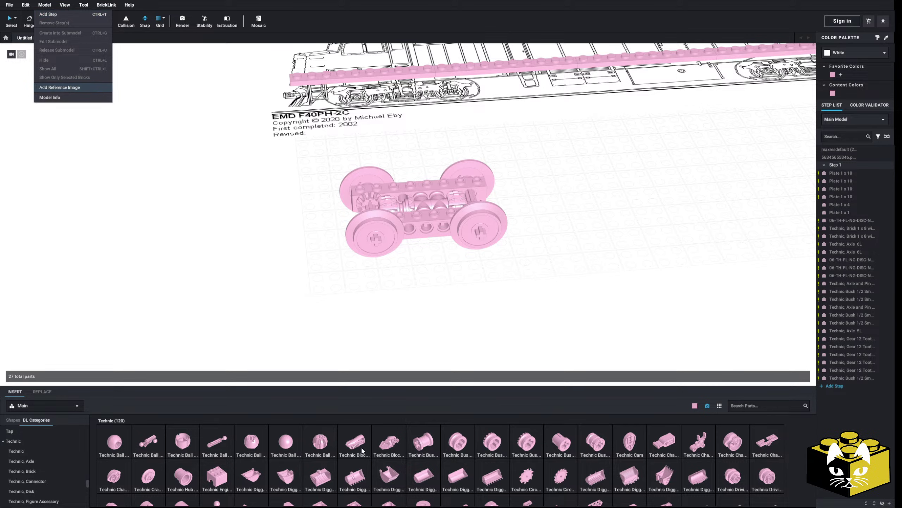
left_click(327, 469)
left_click_drag(227, 177, 249, 228)
middle_click_drag(177, 215, 375, 288)
left_click_drag(512, 331, 351, 249)
right_click_drag(352, 249, 352, 269)
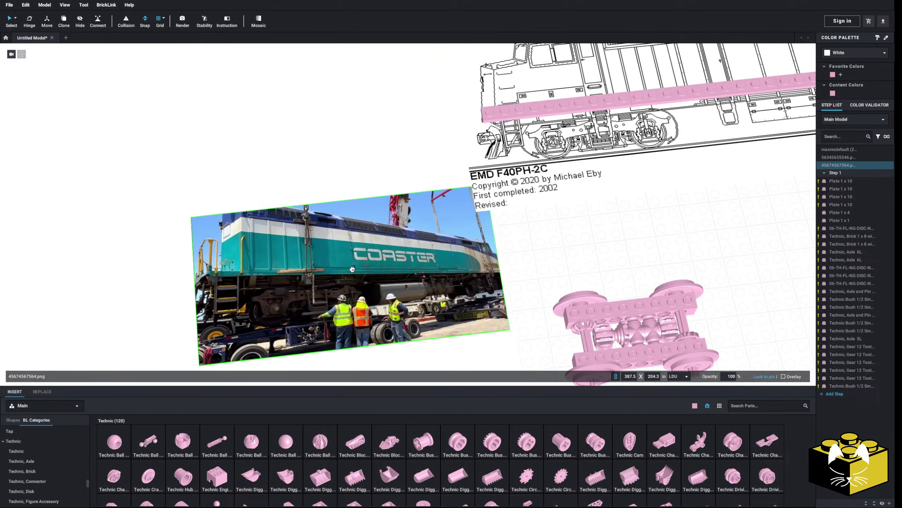
left_click_drag(352, 269, 510, 219)
left_click(277, 295)
Examine the front and rear truck details in the new trailer photo and in the photo of Coaster locomotive 2102.
middle_click_drag(277, 295, 243, 265)
scroll(238, 285, "up", 5)
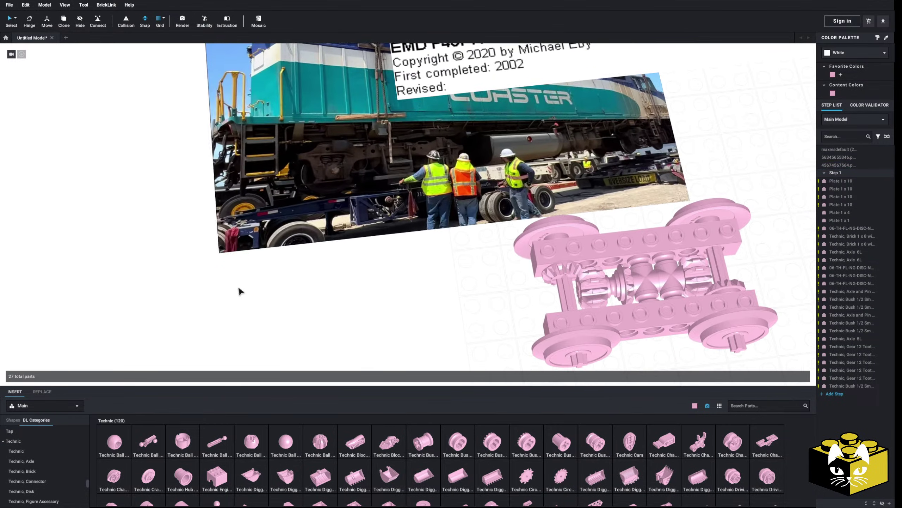
scroll(238, 285, "up", 10)
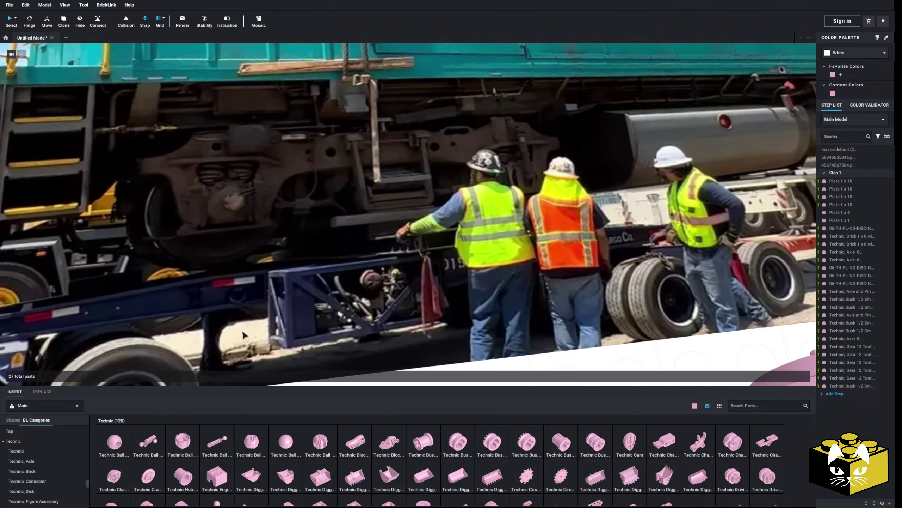
middle_click_drag(242, 335, 257, 334)
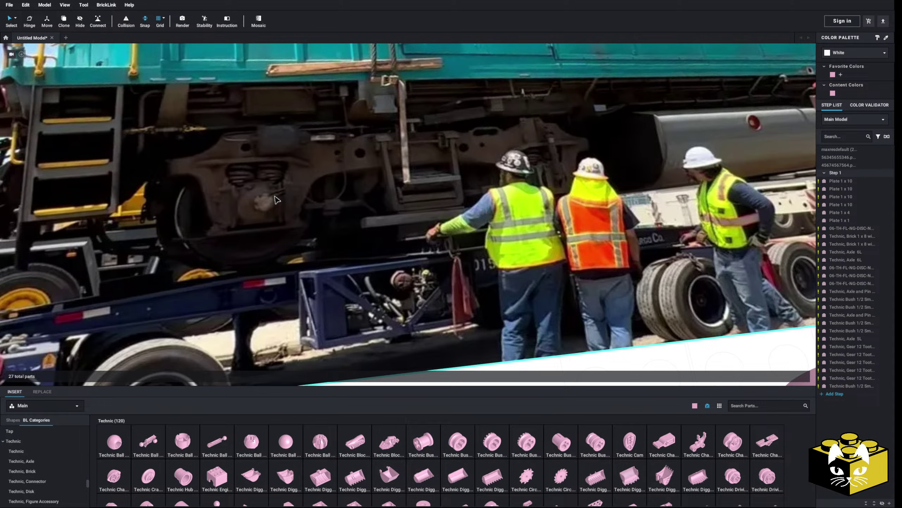
scroll(269, 200, "down", 6)
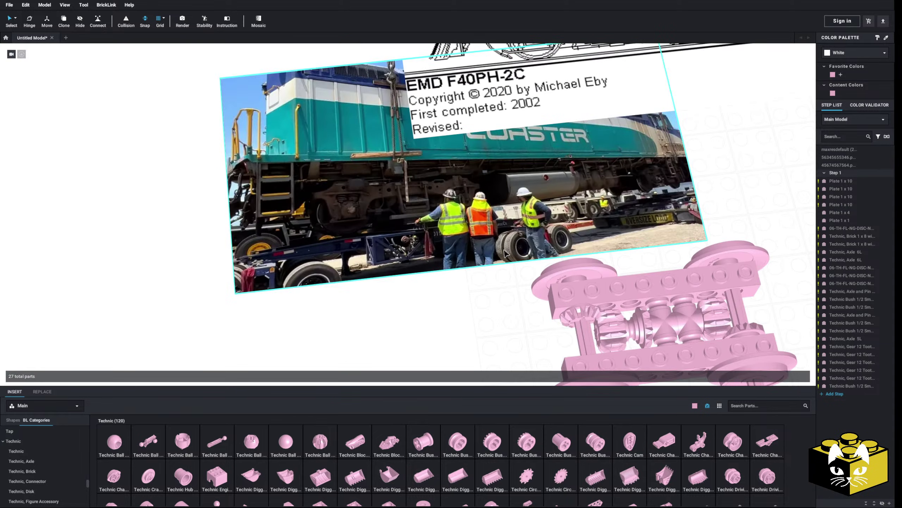
middle_click_drag(658, 92, 443, 342)
scroll(442, 346, "up", 10)
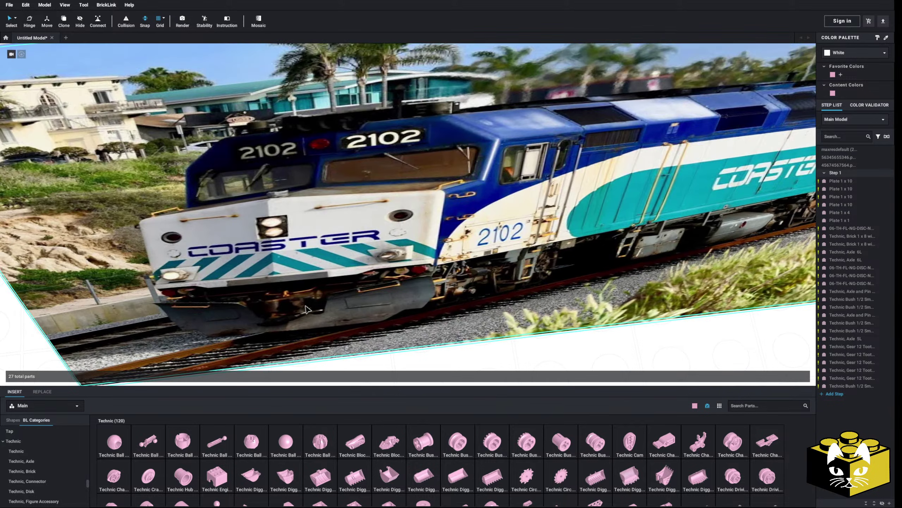
scroll(222, 286, "up", 5)
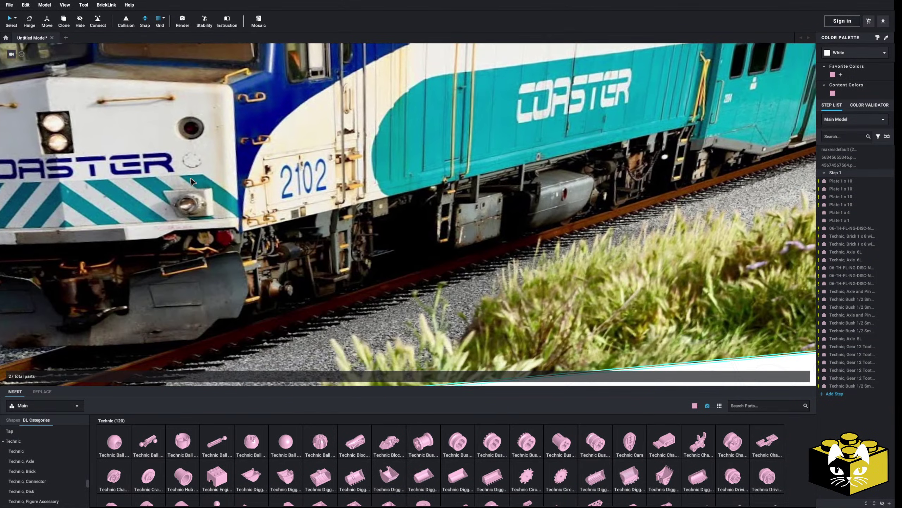
Place a Plate 1 x 10 across the front truck's frame in the F40PH-2C drawing as a size trial.
middle_click_drag(282, 293, 279, 258)
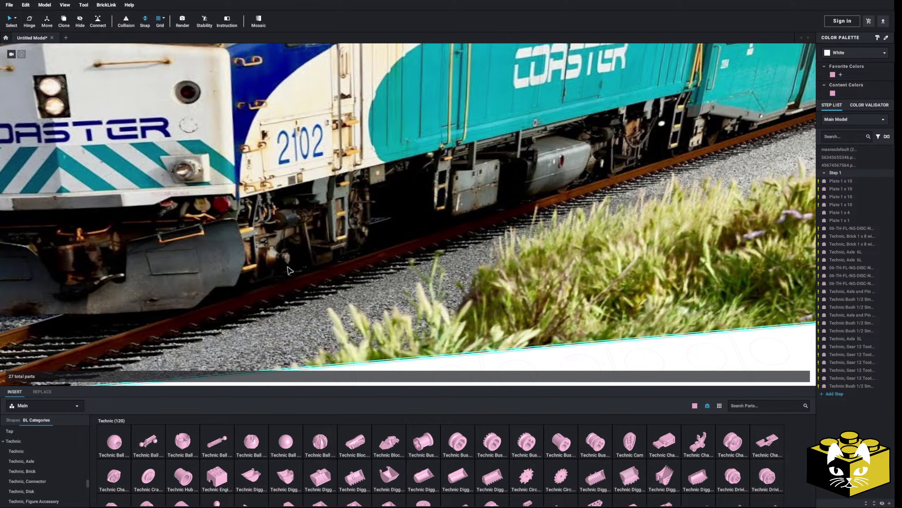
scroll(289, 270, "down", 10)
right_click_drag(228, 275, 238, 224)
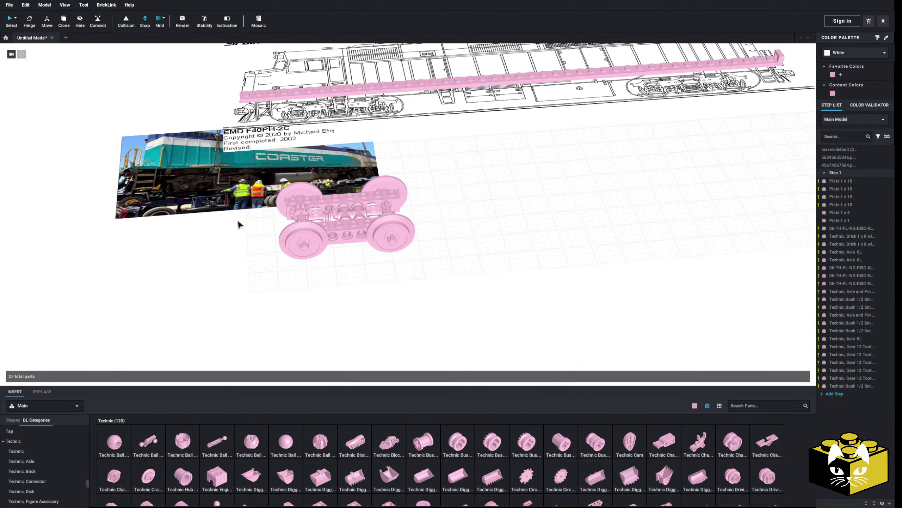
scroll(238, 261, "up", 8)
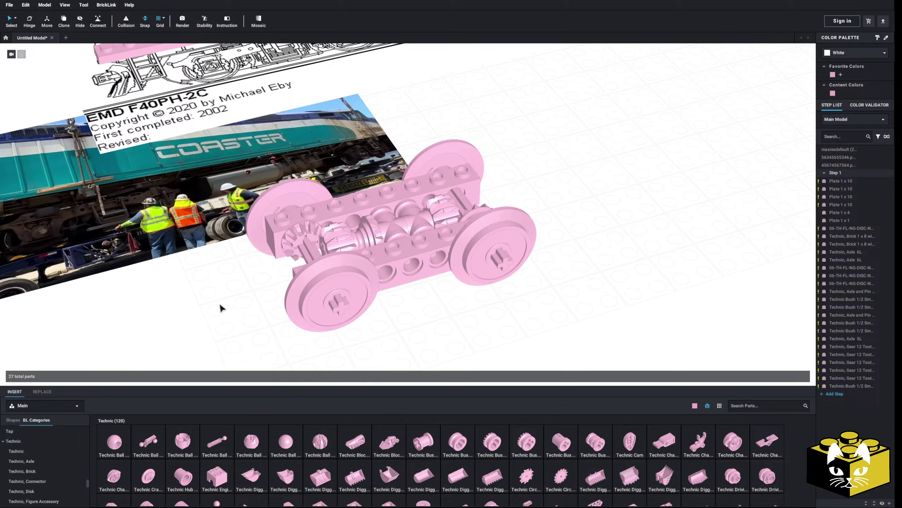
right_click_drag(260, 302, 270, 313)
scroll(274, 318, "up", 8)
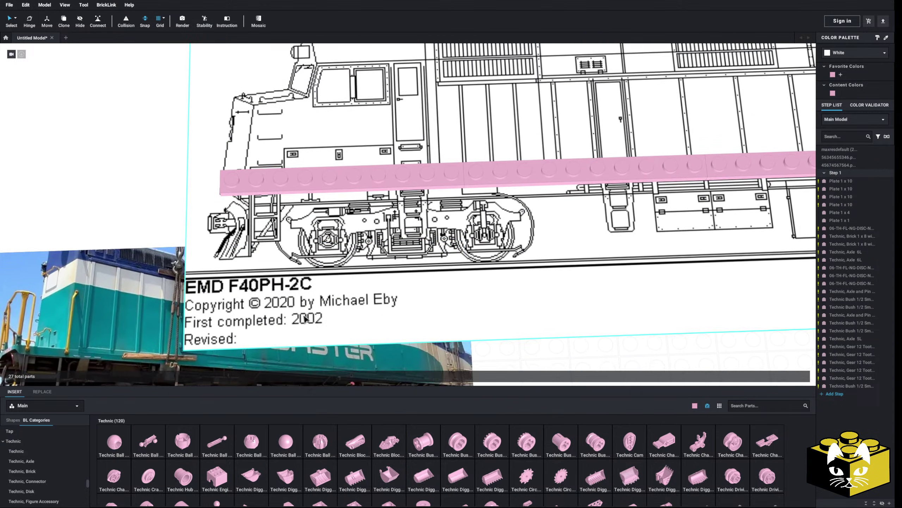
scroll(29, 450, "up", 10)
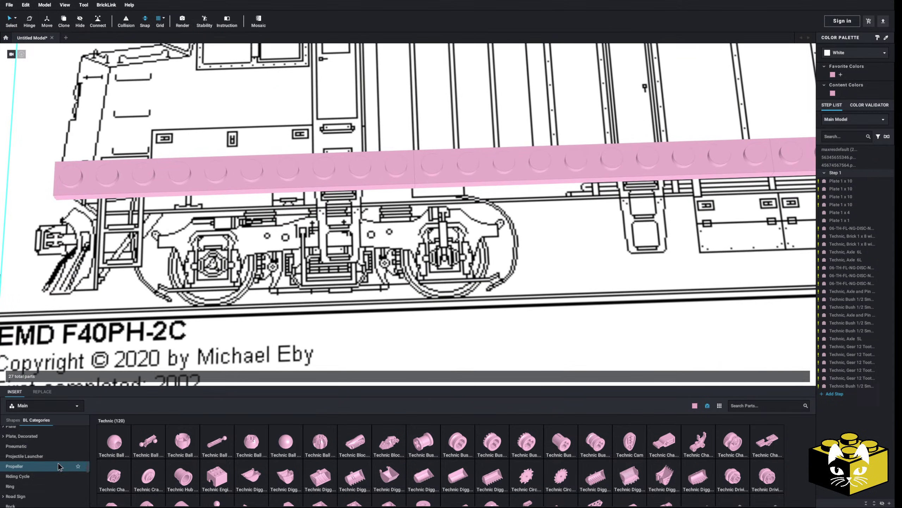
left_click(30, 449)
left_click_drag(426, 451, 366, 219)
key("Delete")
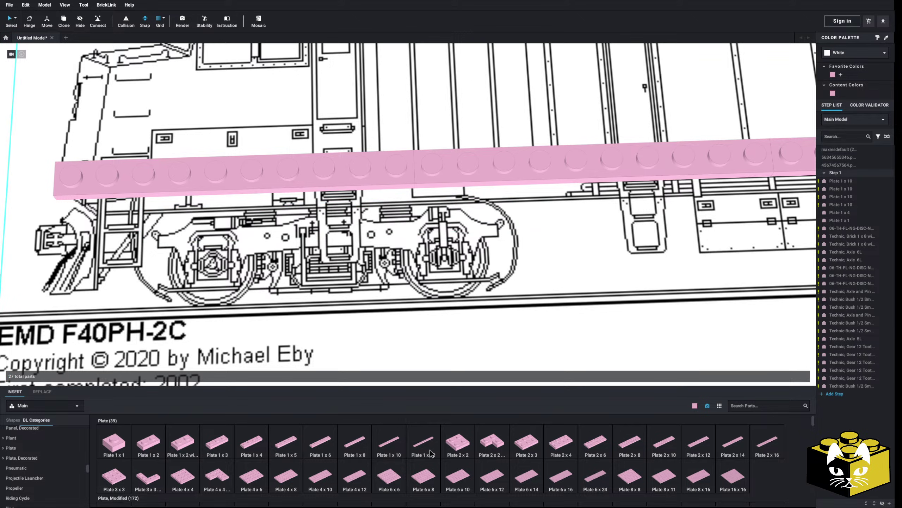
left_click_drag(389, 442, 337, 223)
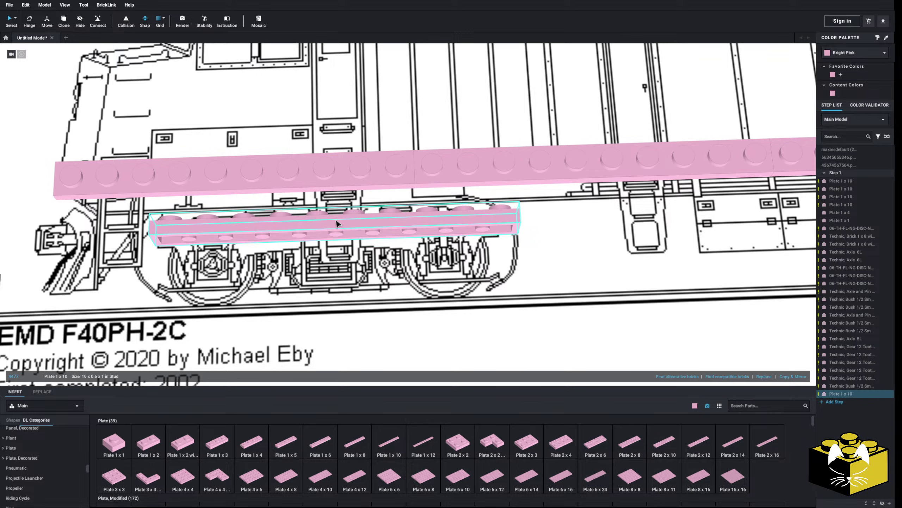
scroll(337, 223, "down", 10)
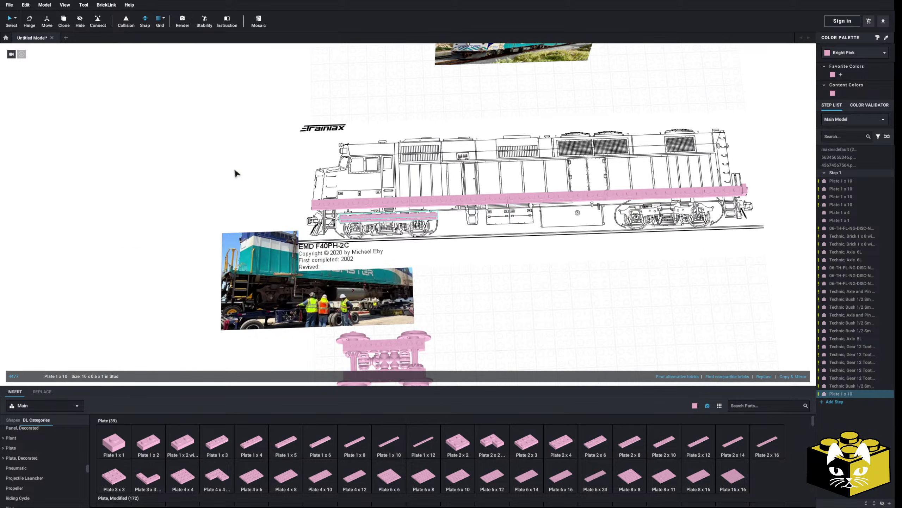
Examine the trucks in the photo of locomotive 2102 and the rear truck in the F40PH-2C drawing.
left_click(234, 168)
right_click_drag(234, 168, 347, 321)
scroll(347, 321, "up", 10)
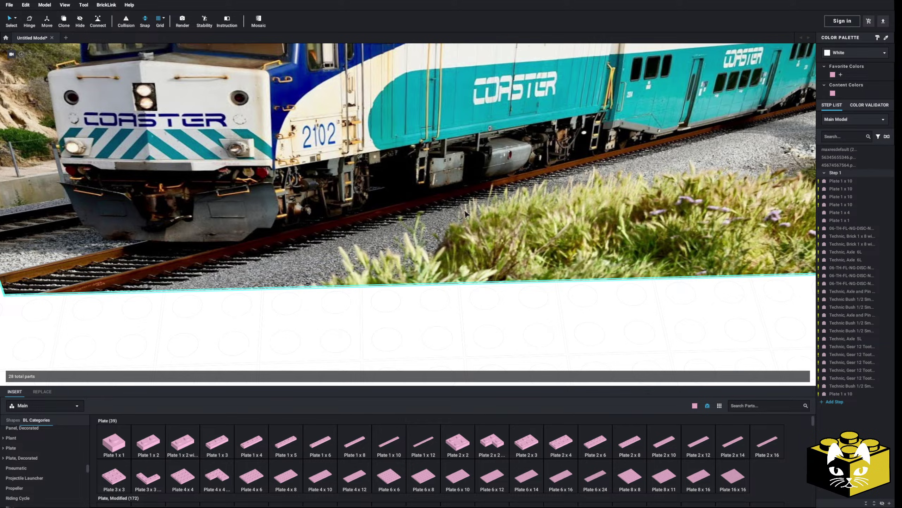
scroll(359, 309, "down", 10)
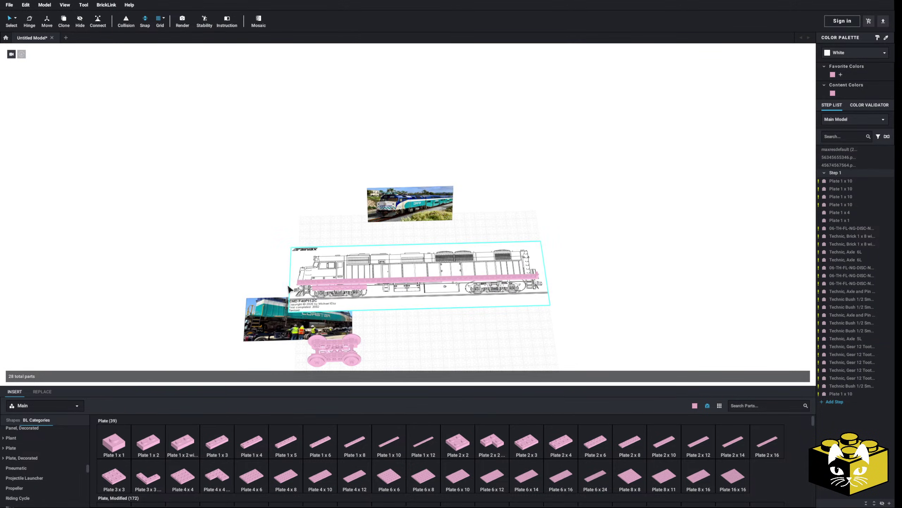
scroll(288, 289, "up", 5)
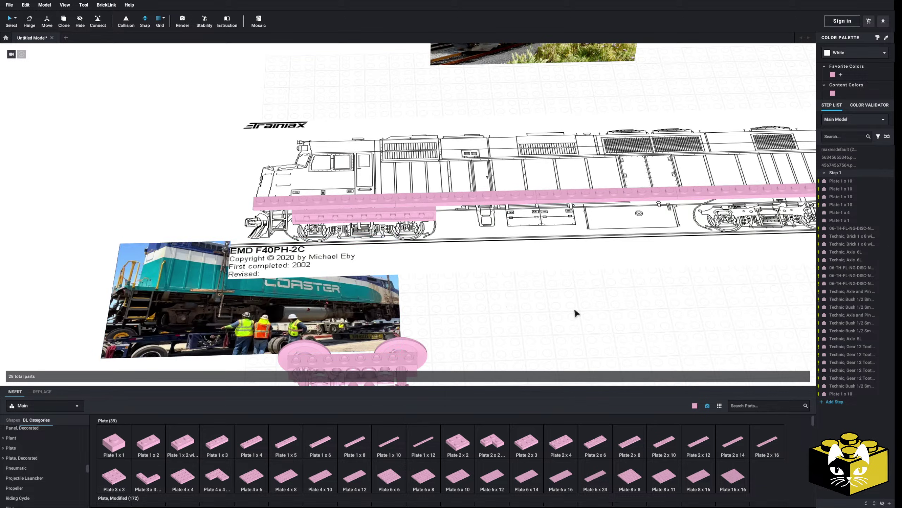
middle_click_drag(576, 312, 449, 315)
scroll(449, 315, "up", 5)
middle_click_drag(382, 313, 356, 310)
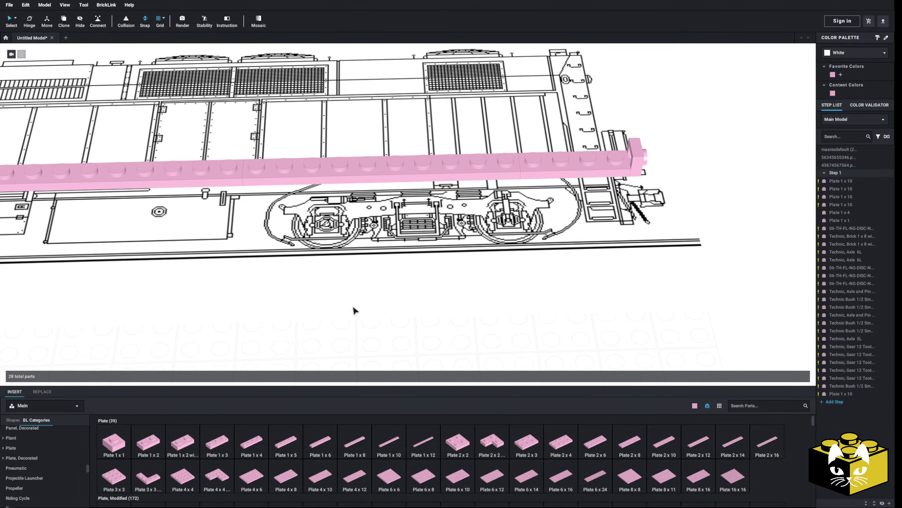
right_click_drag(354, 310, 128, 281)
middle_click_drag(549, 345, 392, 345)
scroll(459, 246, "down", 3)
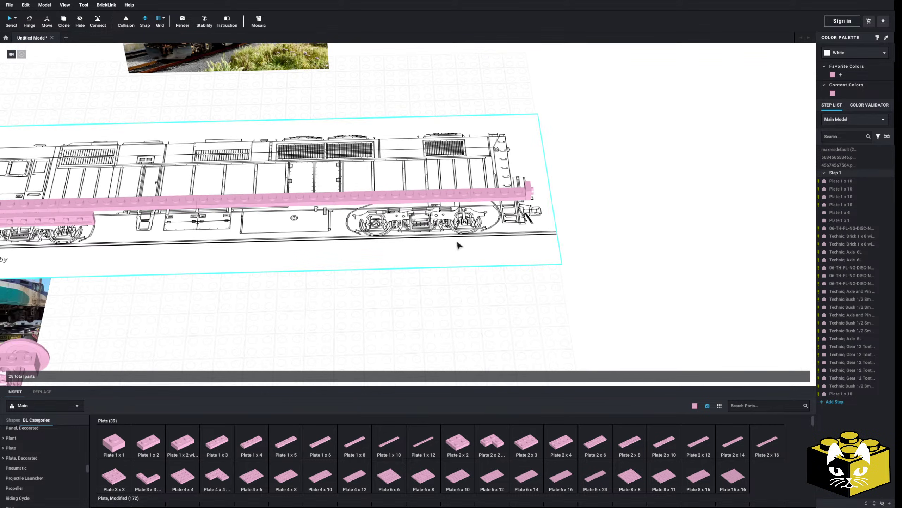
right_click_drag(522, 214, 145, 193)
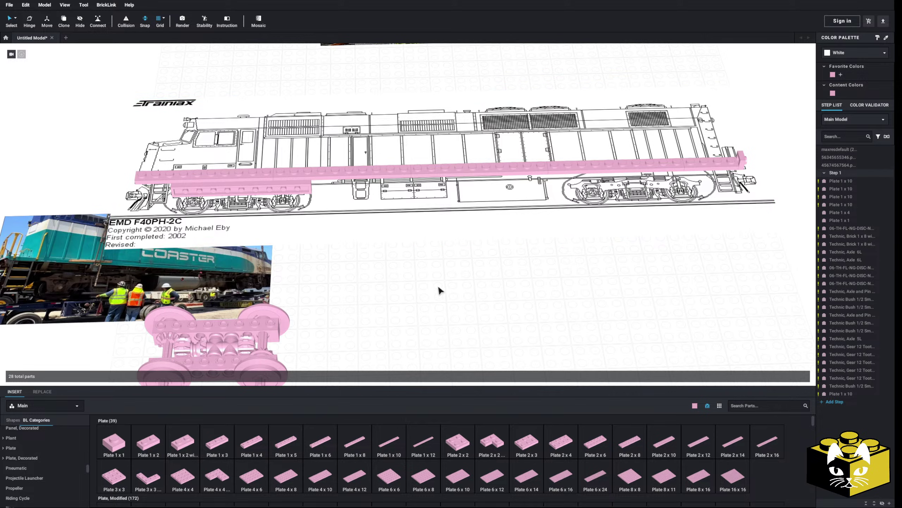
Compare the built truck with the undercarriage details in the trailer photo of the teal Coaster locomotive.
scroll(453, 271, "down", 3)
scroll(237, 304, "up", 2)
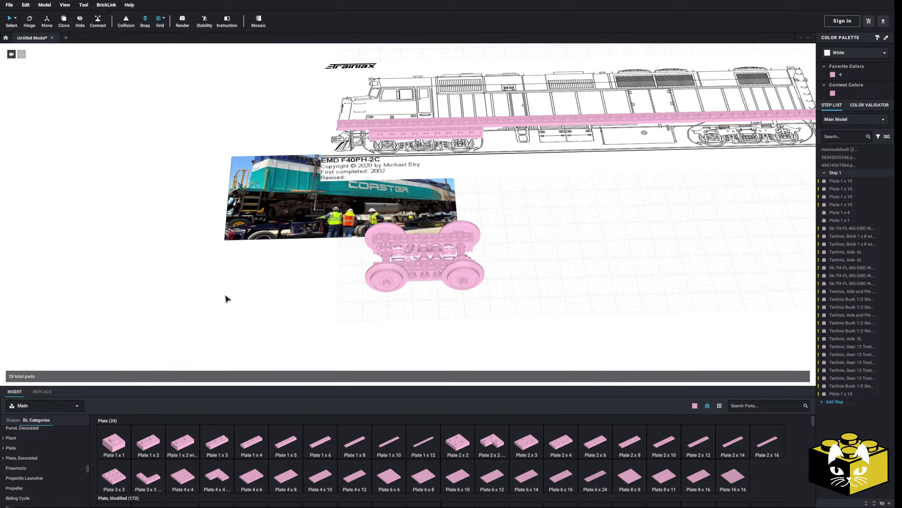
scroll(226, 295, "up", 5)
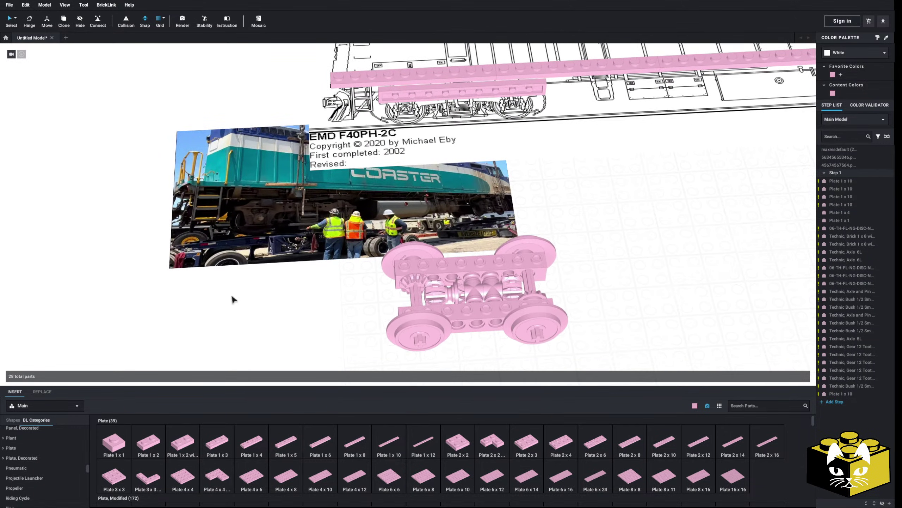
scroll(232, 297, "up", 4)
scroll(262, 302, "up", 2)
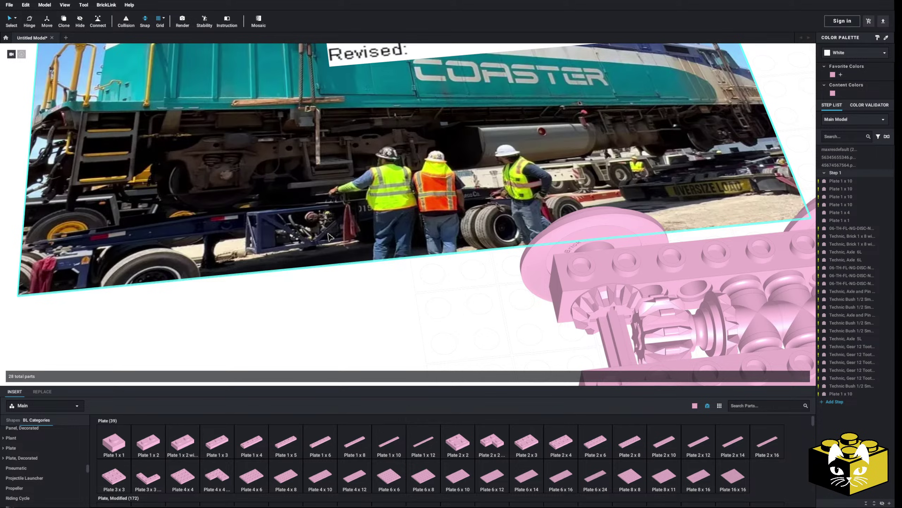
right_click_drag(389, 305, 356, 308)
middle_click_drag(355, 306, 299, 269)
scroll(369, 296, "up", 3)
Shift the trial Plate 1 x 10 slightly along the front truck's frame in the drawing, and delete it.
scroll(367, 296, "down", 4)
right_click_drag(298, 269, 272, 251)
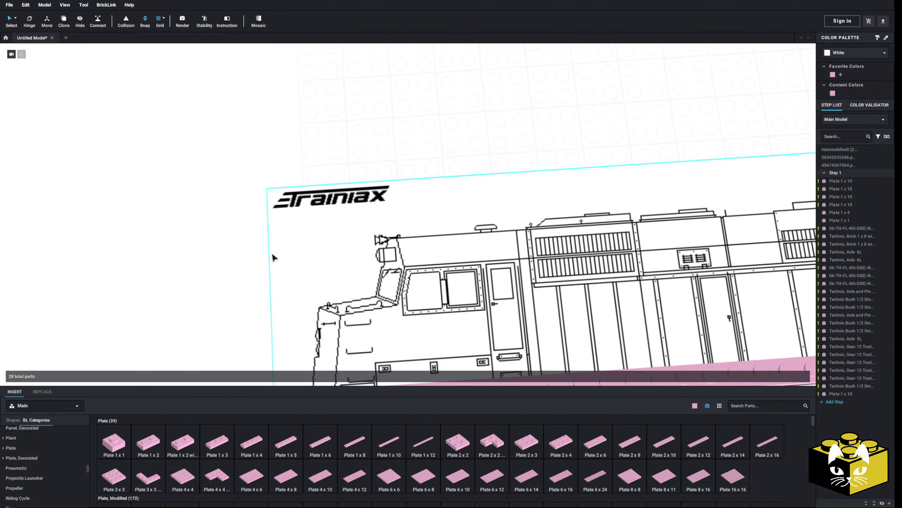
middle_click_drag(272, 252, 227, 213)
right_click_drag(227, 213, 227, 195)
scroll(330, 278, "up", 3)
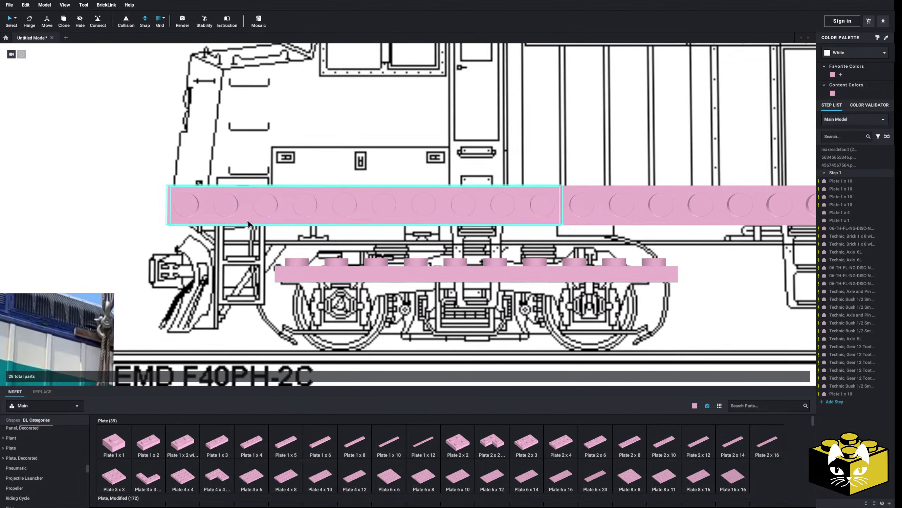
mouse_move(406, 274)
left_mouse_down()
mouse_move(407, 332)
mouse_move(410, 279)
mouse_move(403, 301)
mouse_move(402, 278)
left_mouse_up()
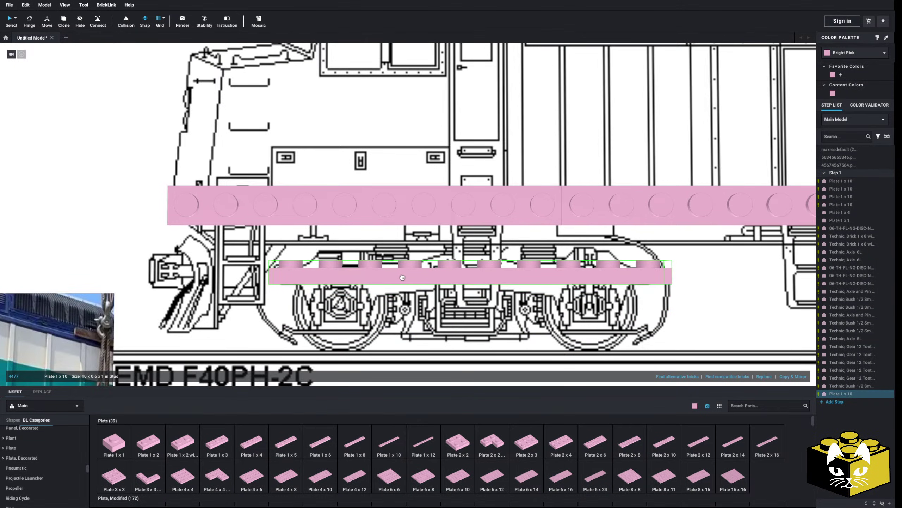
left_click(100, 206)
middle_click_drag(100, 206, 65, 178)
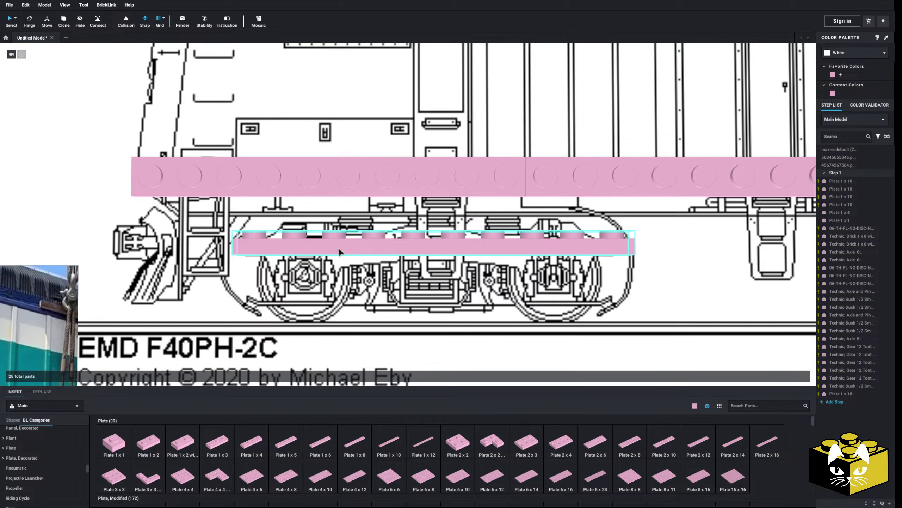
key("Delete")
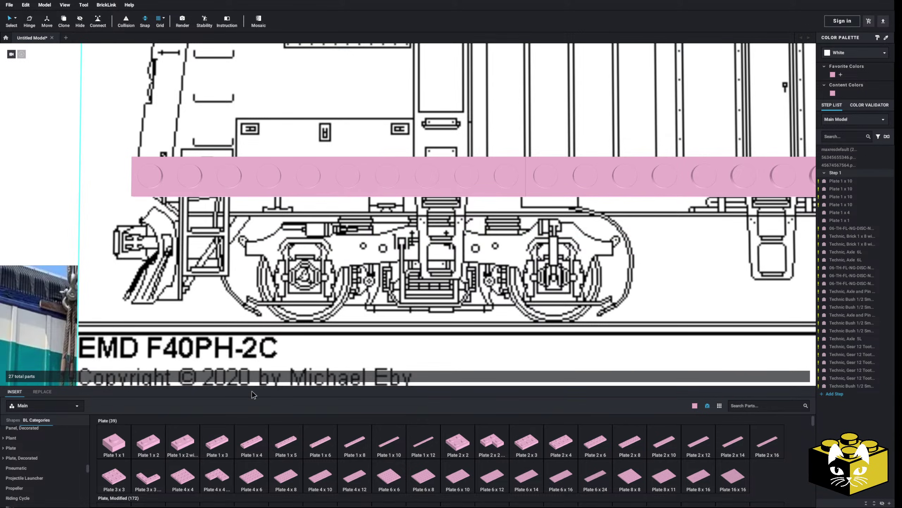
Place an arched Slope, Curved 4 x 1 over the middle of the front truck's frame in the drawing.
scroll(29, 462, "up", 3)
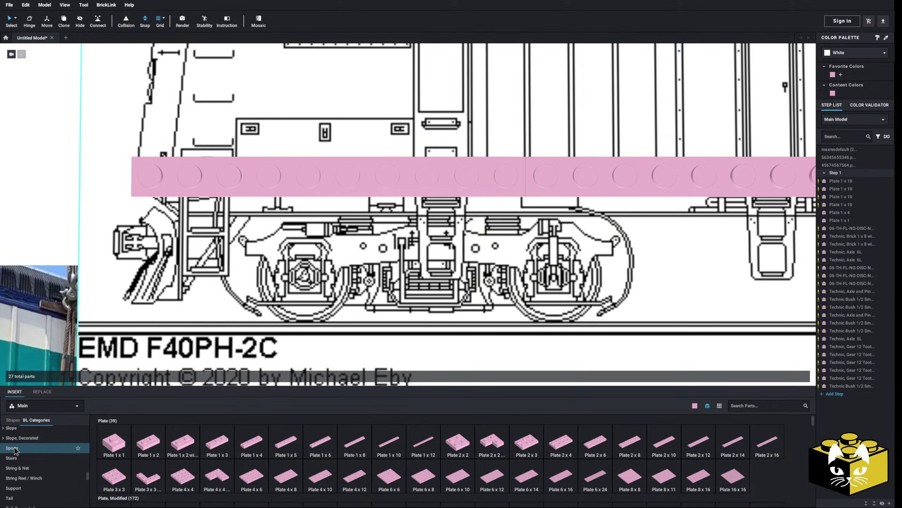
left_click(3, 471)
left_click(3, 471)
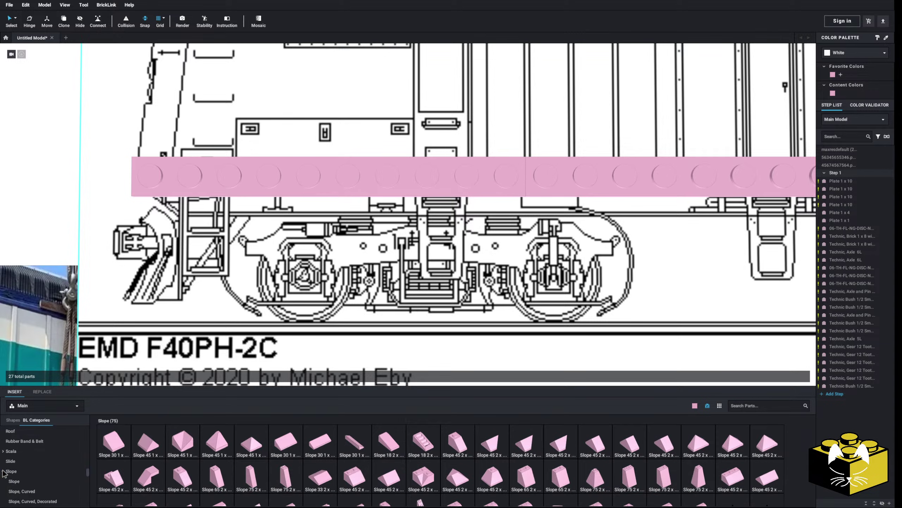
left_click(22, 491)
scroll(527, 454, "down", 1)
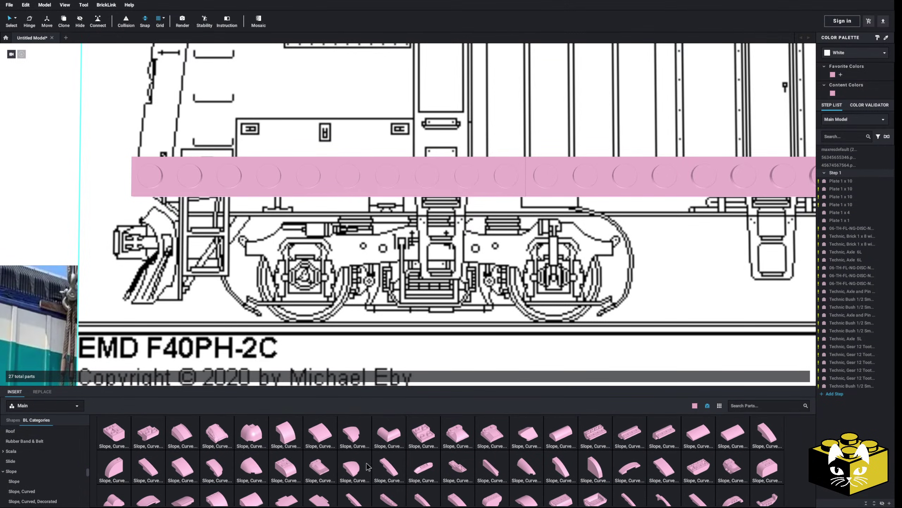
left_click_drag(644, 465, 430, 252)
left_click(131, 217)
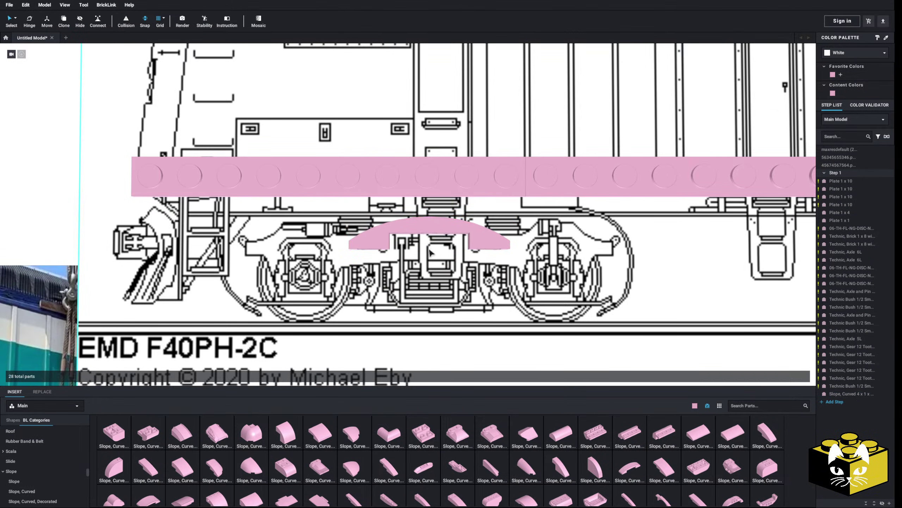
scroll(130, 217, "down", 2)
left_click(128, 216)
scroll(111, 215, "up", 1)
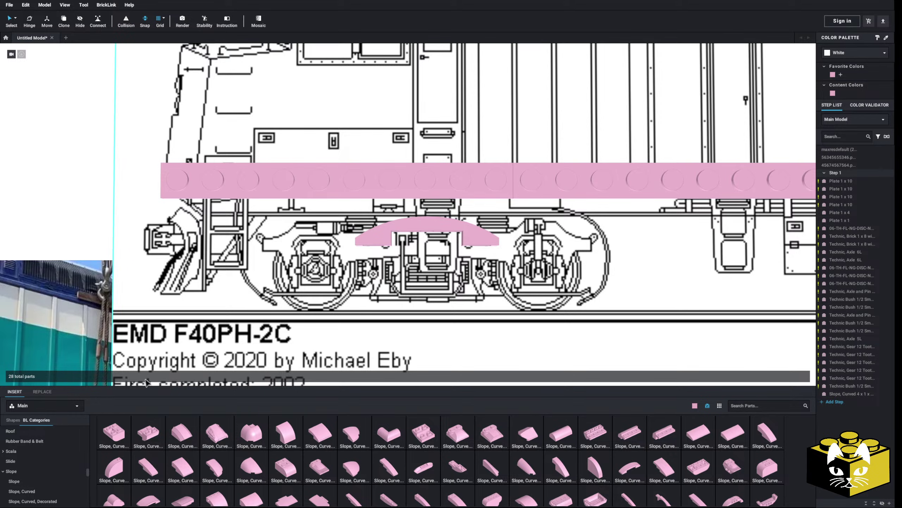
Fit a Plate 1 x 2 into the opening beneath the curved slope.
scroll(26, 474, "up", 5)
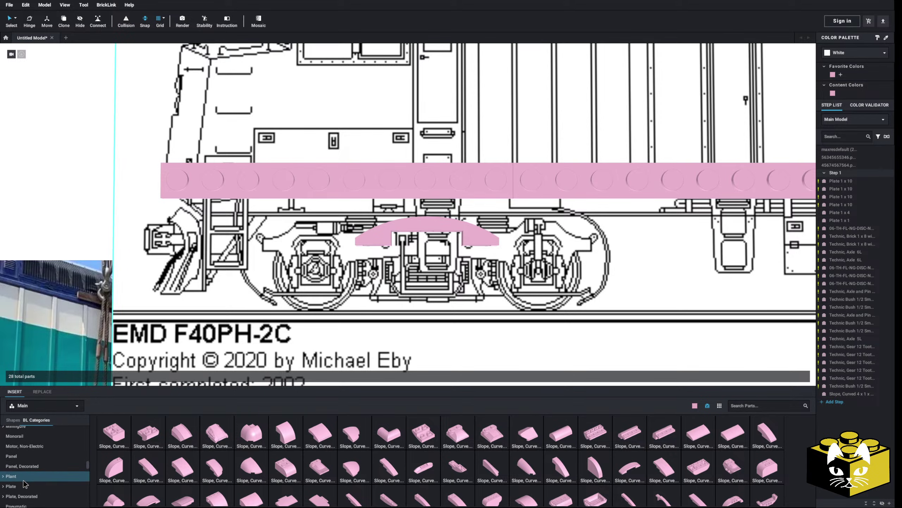
left_click(10, 486)
left_click(148, 442)
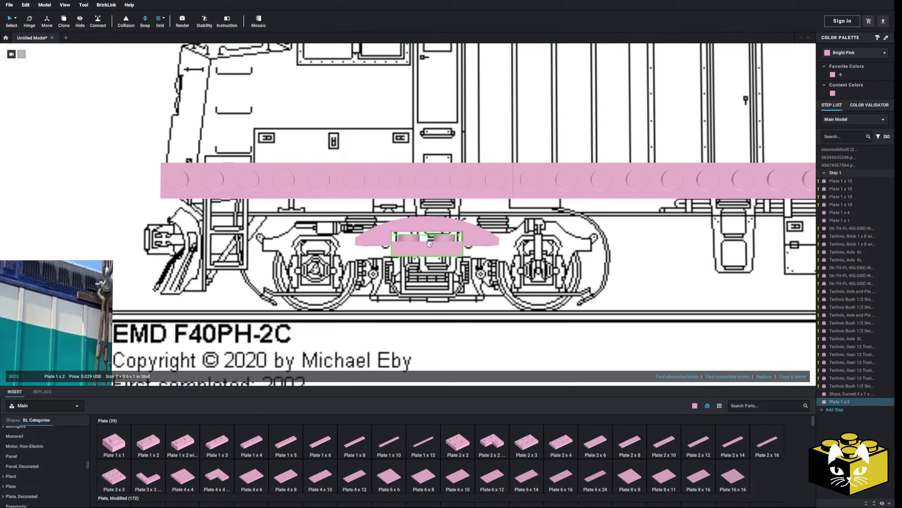
left_click(63, 218)
middle_click_drag(102, 264, 80, 258)
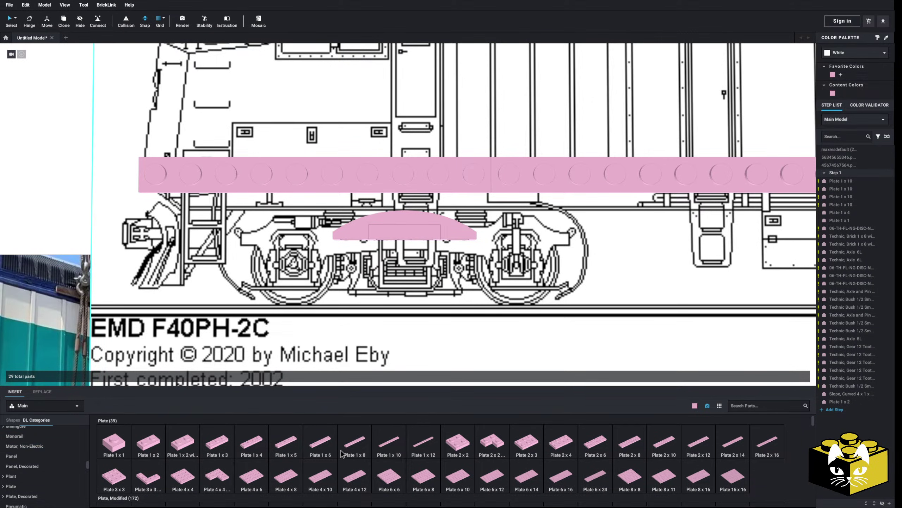
Attach a Plate 1 x 10 centred beneath the curved slope and Plate 1 x 2, spanning the front truck's frame.
mouse_move(338, 342)
middle_mouse_down()
mouse_move(361, 349)
mouse_move(321, 348)
middle_mouse_up()
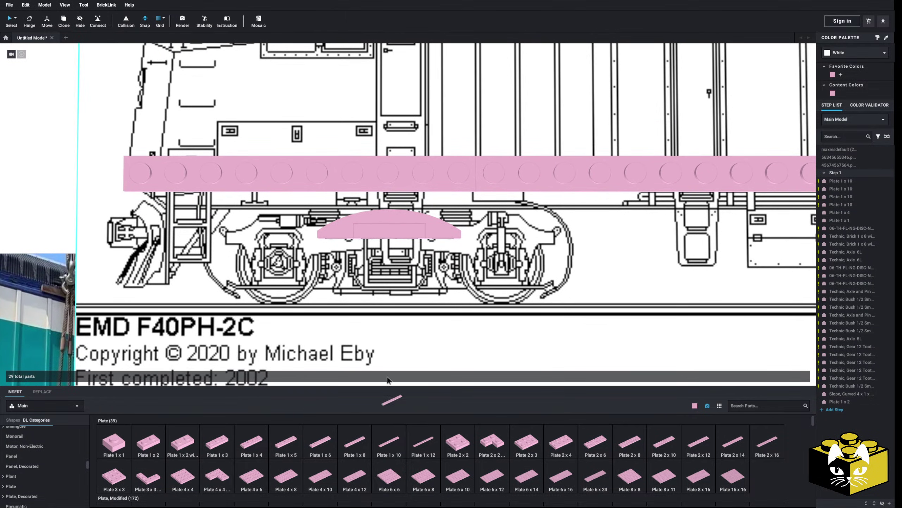
left_click_drag(388, 380, 389, 240)
scroll(83, 196, "down", 6)
left_click(83, 196)
scroll(143, 249, "up", 5)
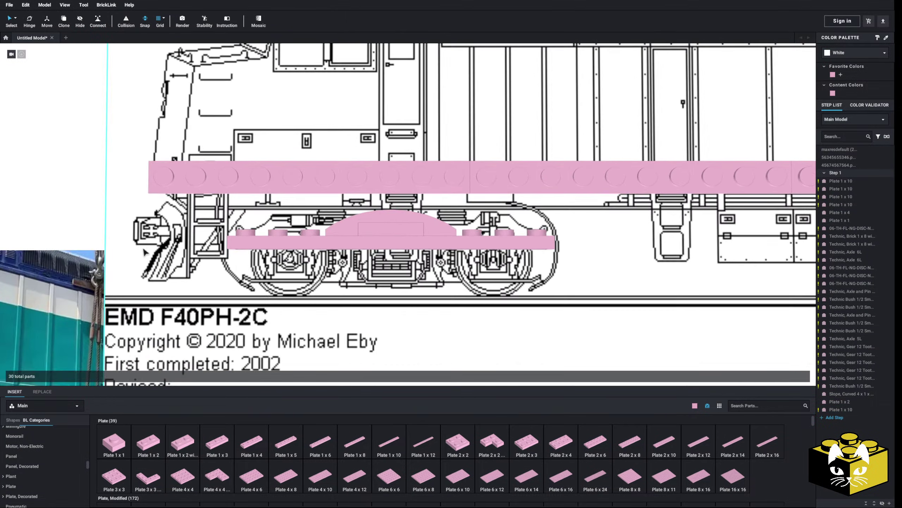
Place three Bracket 1 x 1 - 1 x 1 Inverted parts side by side beneath the truck's Plate 1 x 10 at the front wheel, facing forward, outward and rearward.
middle_click_drag(144, 250, 196, 256)
right_click_drag(121, 220, 139, 246)
scroll(14, 471, "up", 10)
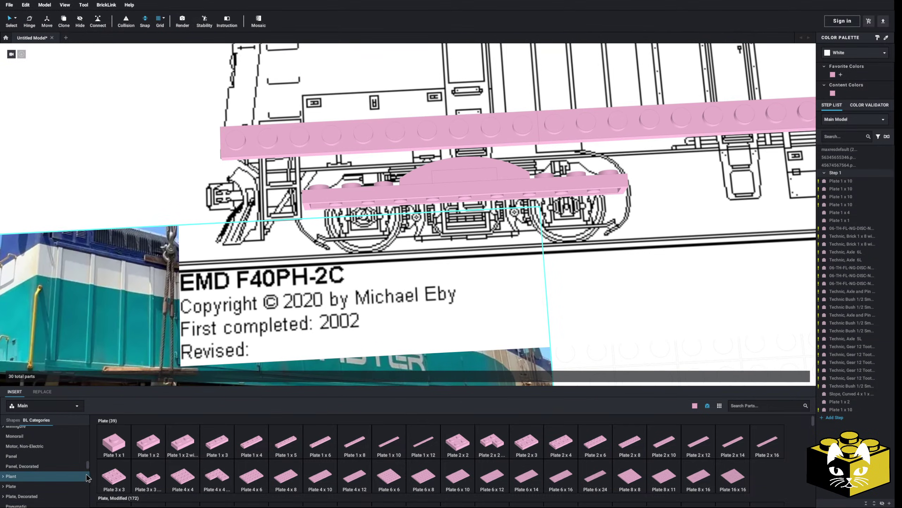
scroll(35, 465, "down", 1)
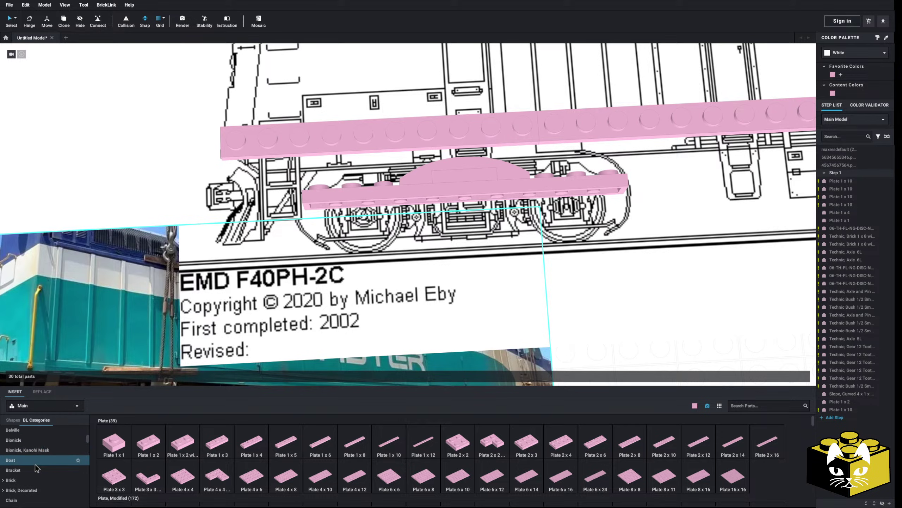
left_click(34, 470)
left_click_drag(148, 443, 347, 264)
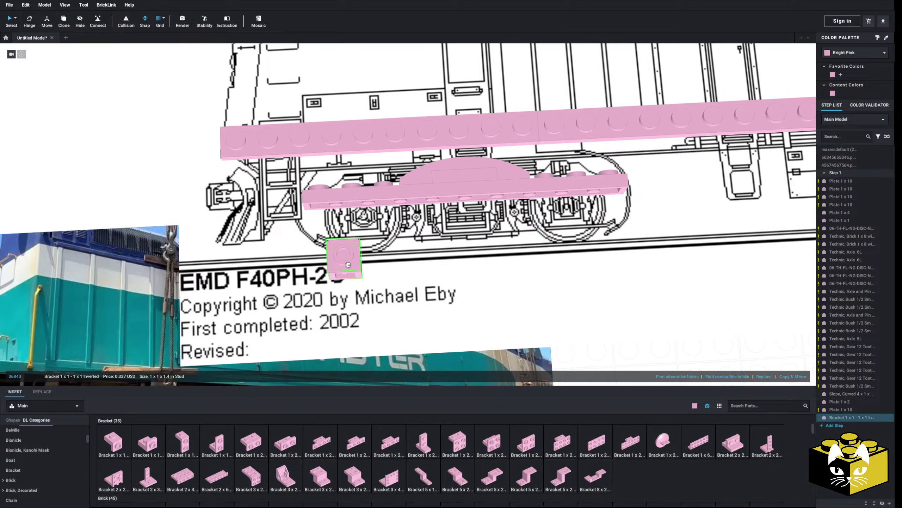
left_click(370, 226)
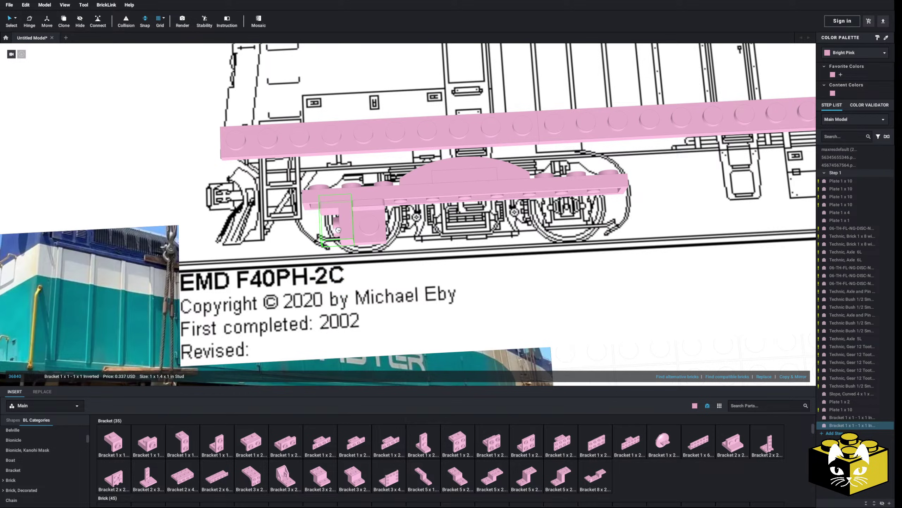
left_click(182, 440)
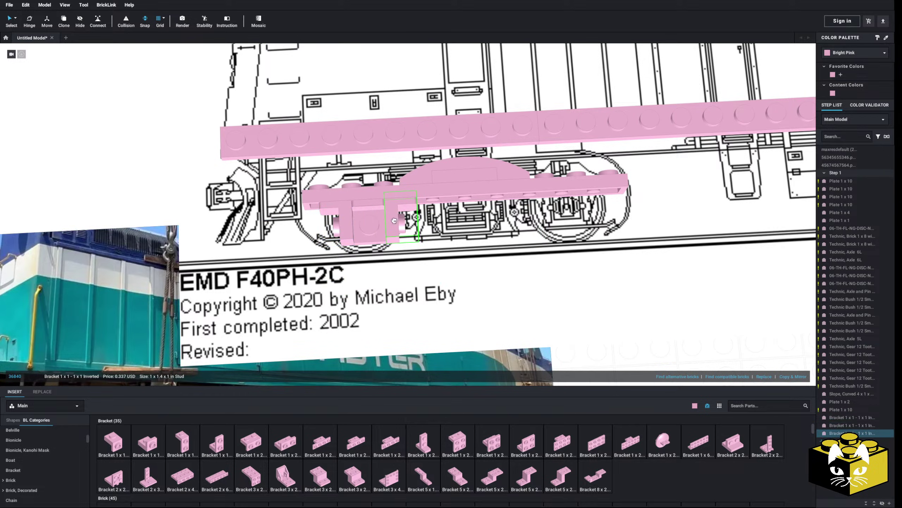
Copy the three-bracket group and paste it beneath the Plate 1 x 10 at the truck's rear wheel.
right_click(343, 210)
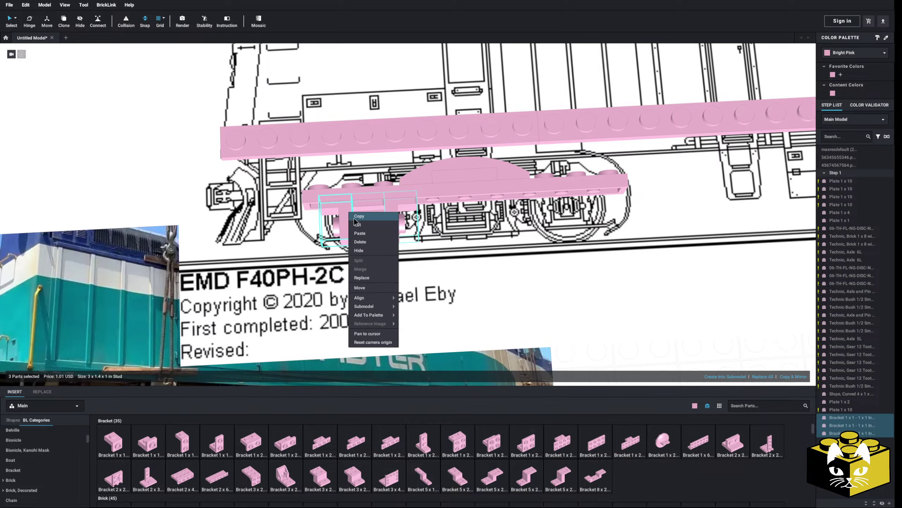
left_click(367, 232)
left_click(572, 227)
left_click(546, 226)
scroll(546, 226, "down", 8)
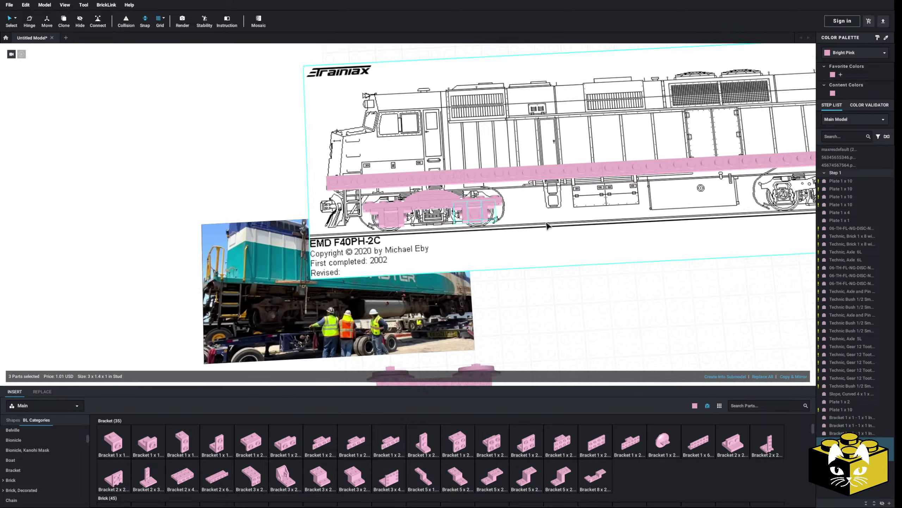
left_click(290, 201)
scroll(288, 201, "up", 5)
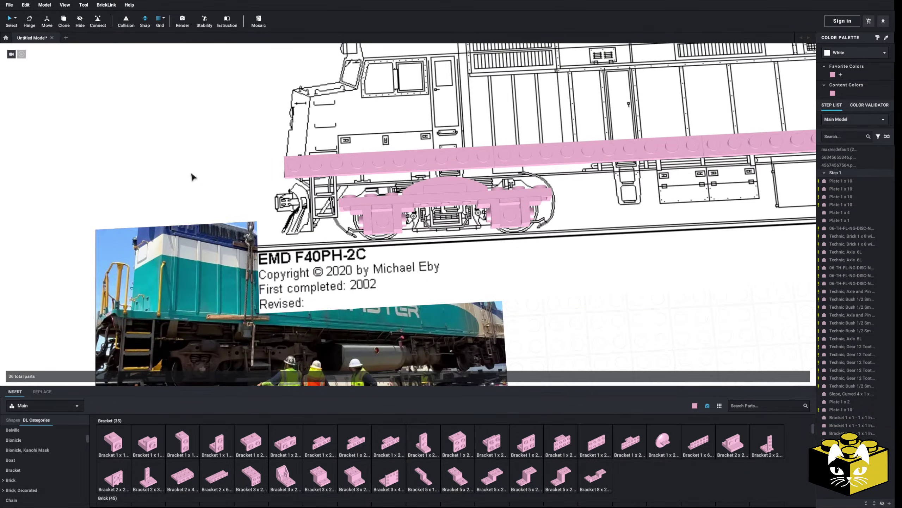
Place a Slope 30 1 x 1 x 2/3 on each end of the truck's Plate 1 x 10, both sloping down outward.
scroll(204, 183, "up", 5)
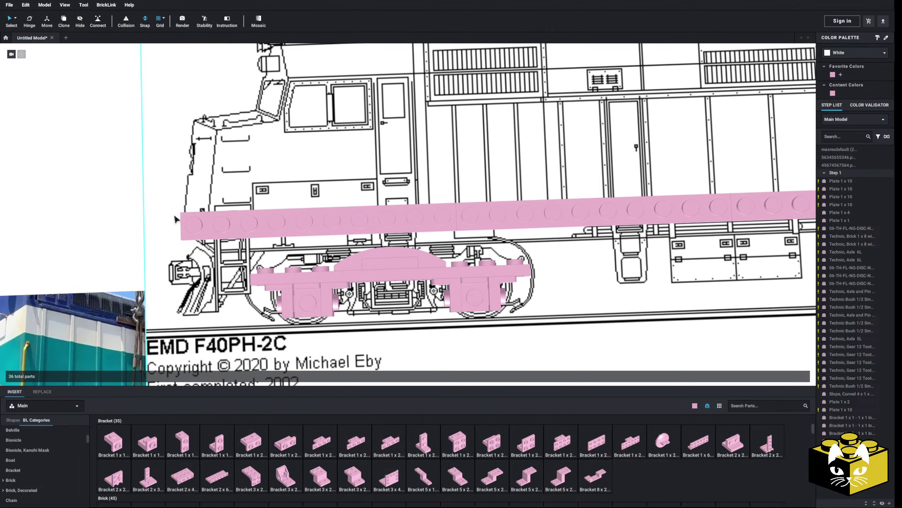
right_click_drag(224, 253, 227, 256)
middle_click_drag(226, 256, 223, 241)
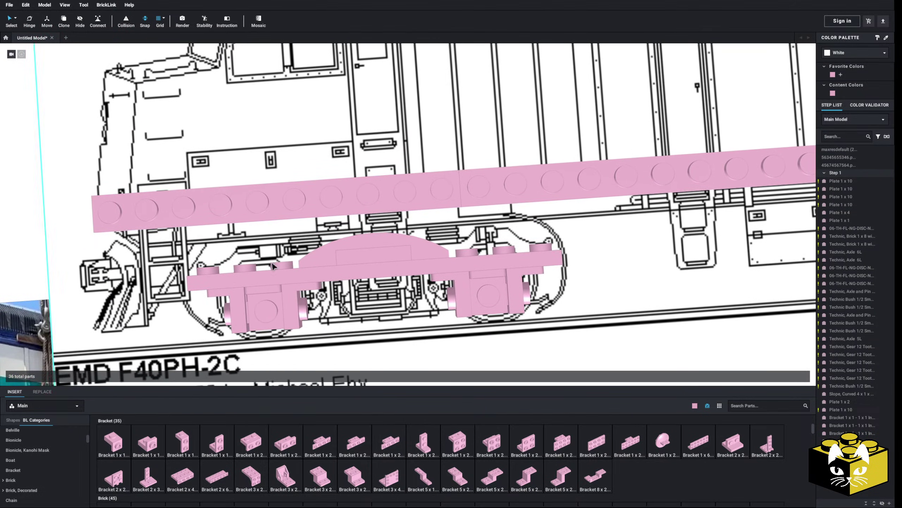
middle_click_drag(317, 283, 395, 243)
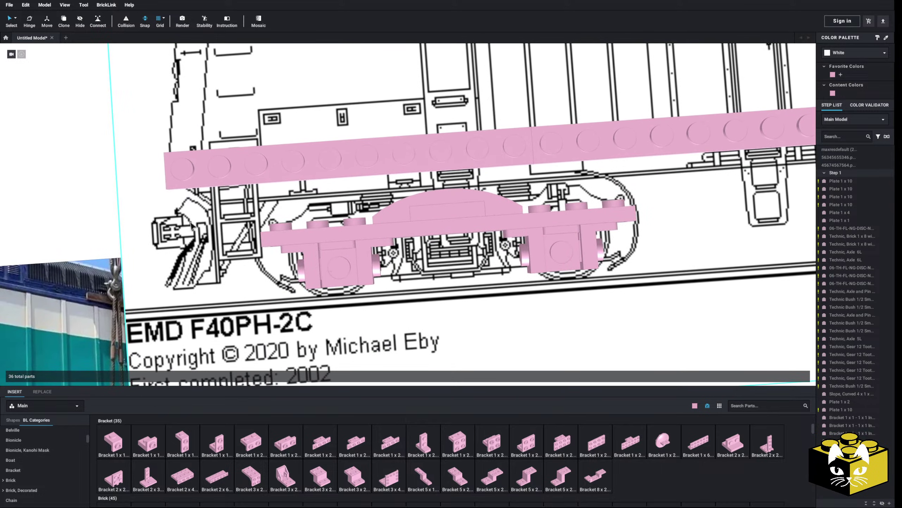
middle_click_drag(81, 219, 93, 230)
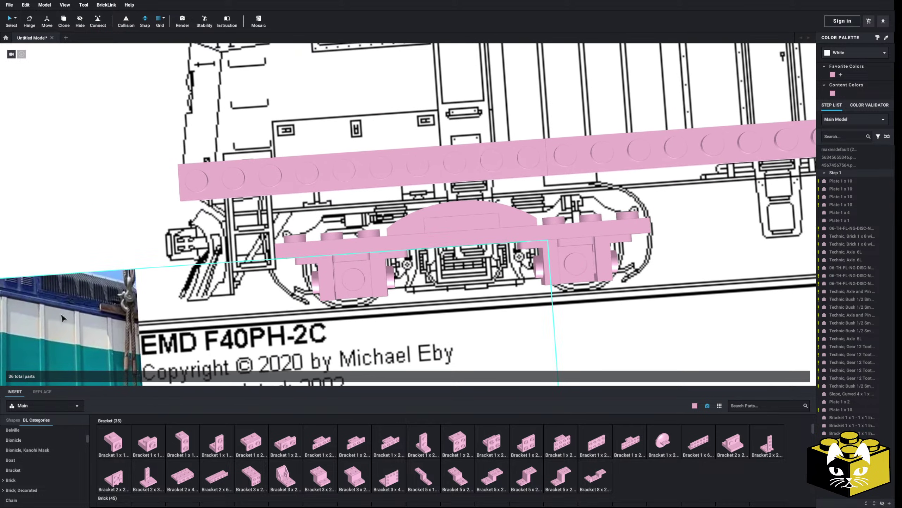
scroll(38, 454, "down", 15)
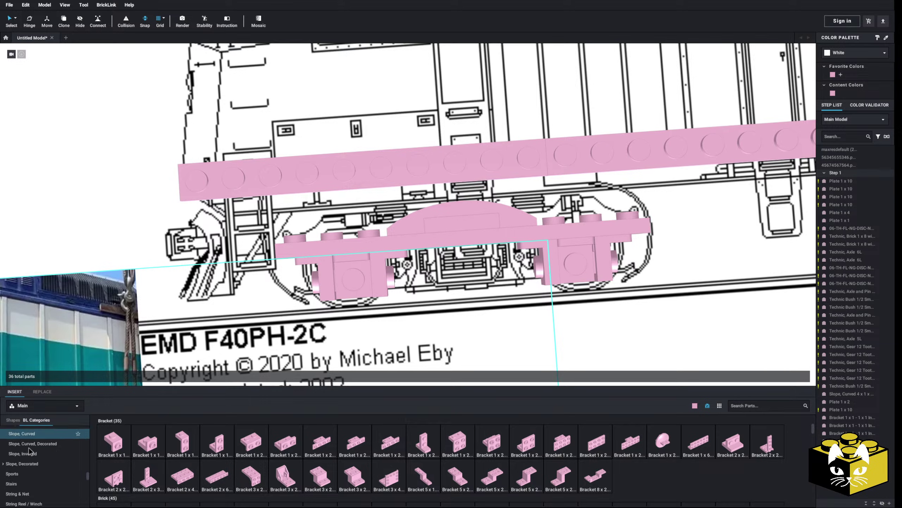
scroll(32, 469, "up", 3)
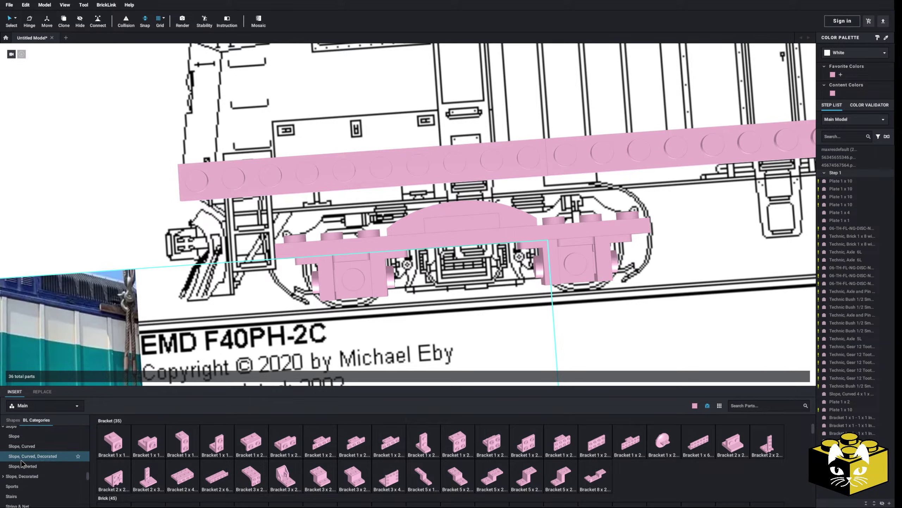
left_click(14, 440)
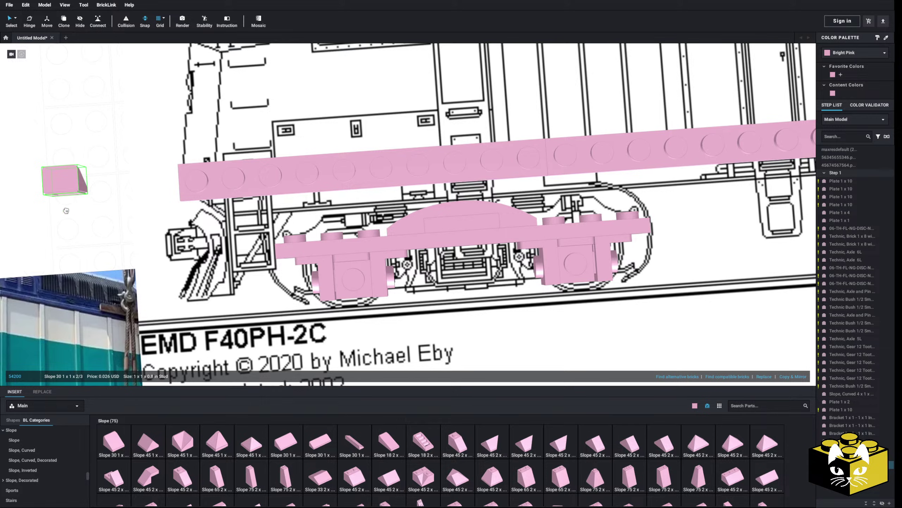
left_click(314, 248)
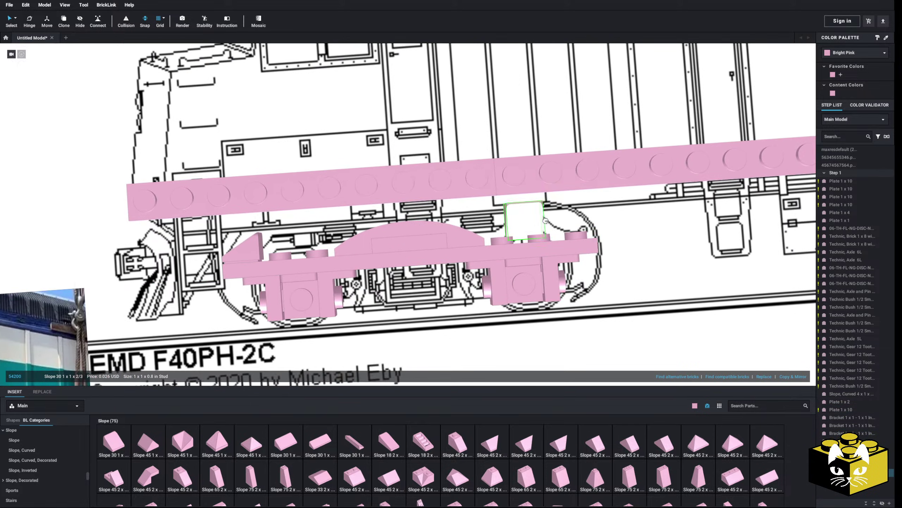
left_click(565, 234)
scroll(548, 232, "down", 6)
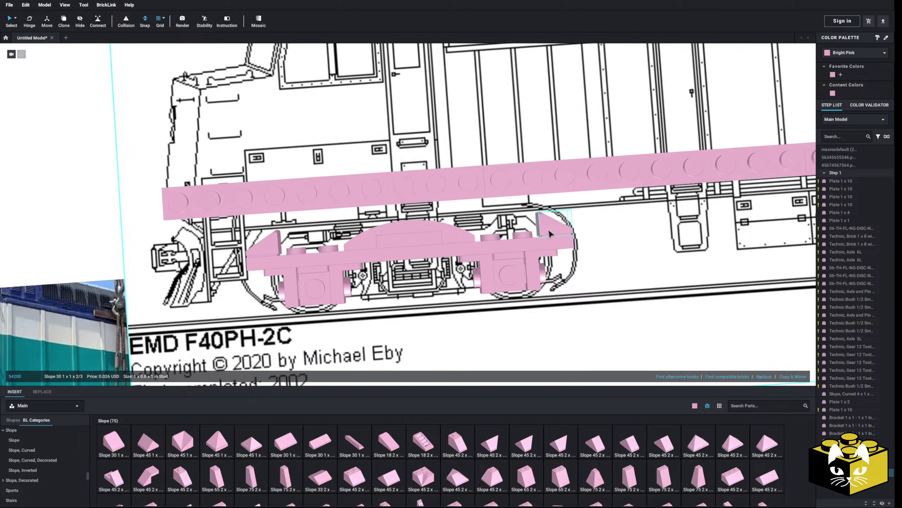
left_click(162, 216)
scroll(166, 219, "up", 5)
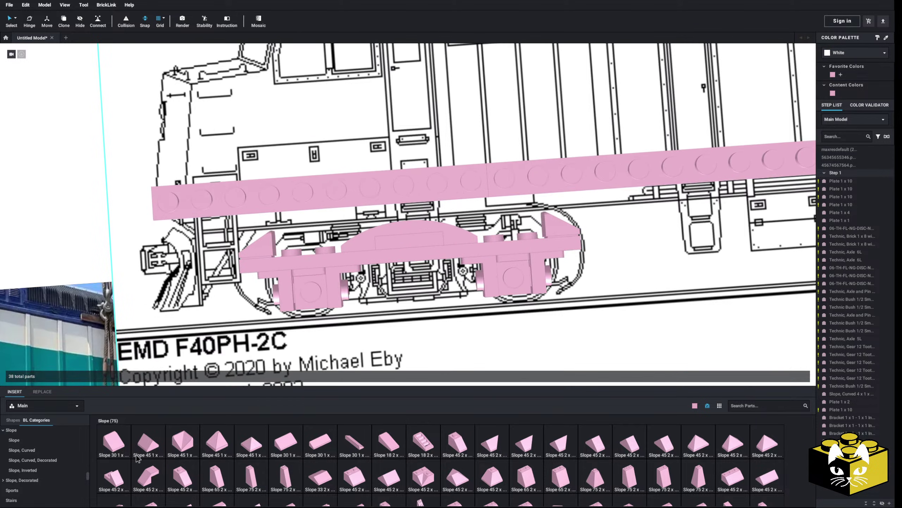
left_click(116, 451)
key("Up")
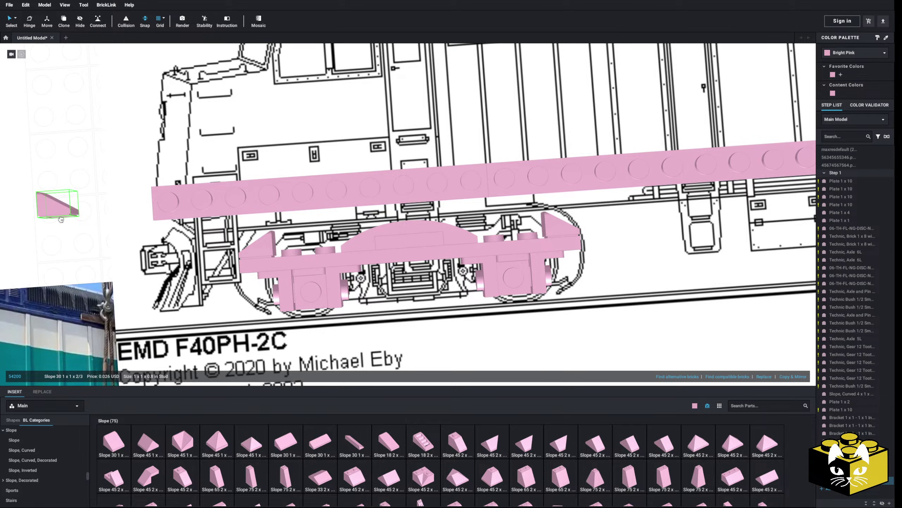
key("Escape")
Place a Plate 1 x 2 on each side of the curved slope, filling the gaps up to the end slopes.
scroll(29, 475, "up", 5)
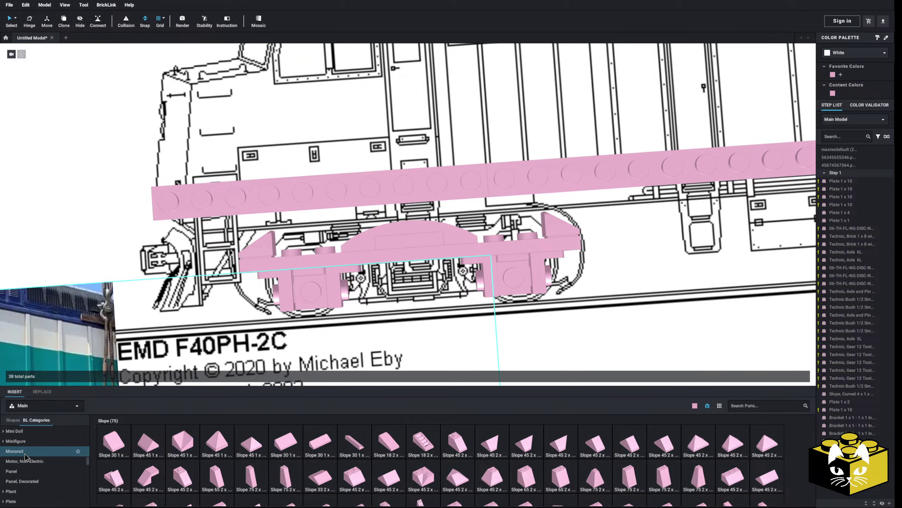
scroll(29, 475, "down", 1)
left_click(14, 480)
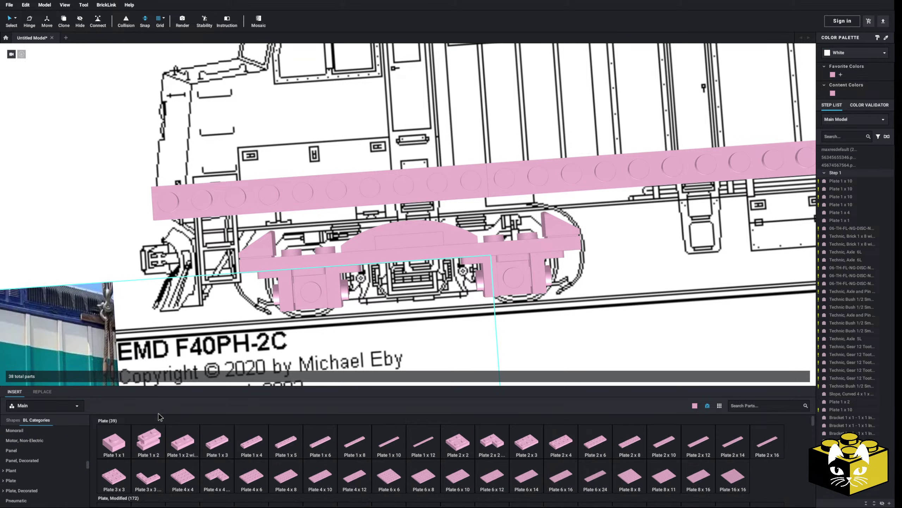
left_click(149, 440)
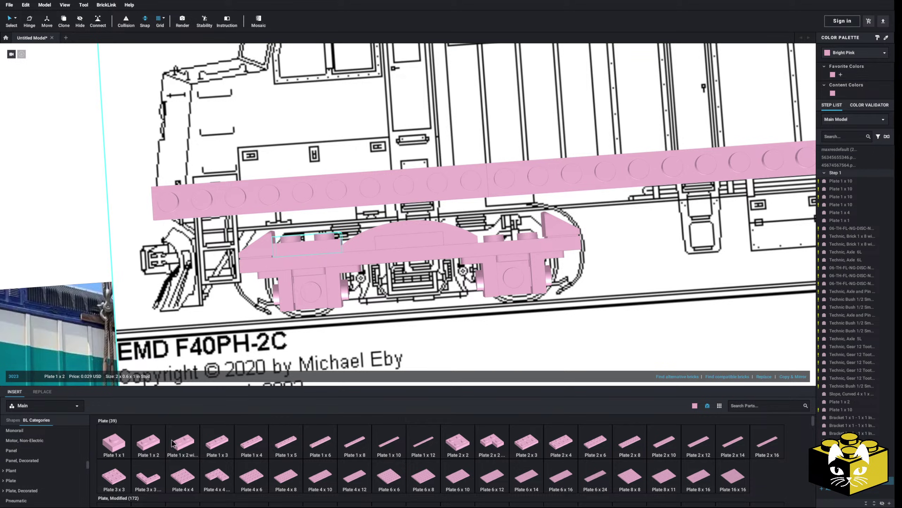
Cover the Plate 1 x 2 above the truck's rear wheel with a Tile 1 x 2.
scroll(29, 462, "down", 5)
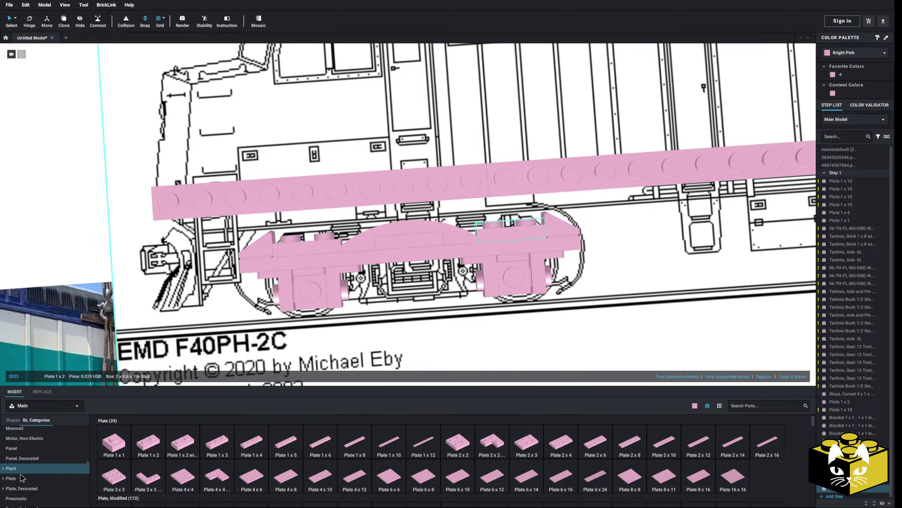
scroll(24, 460, "down", 5)
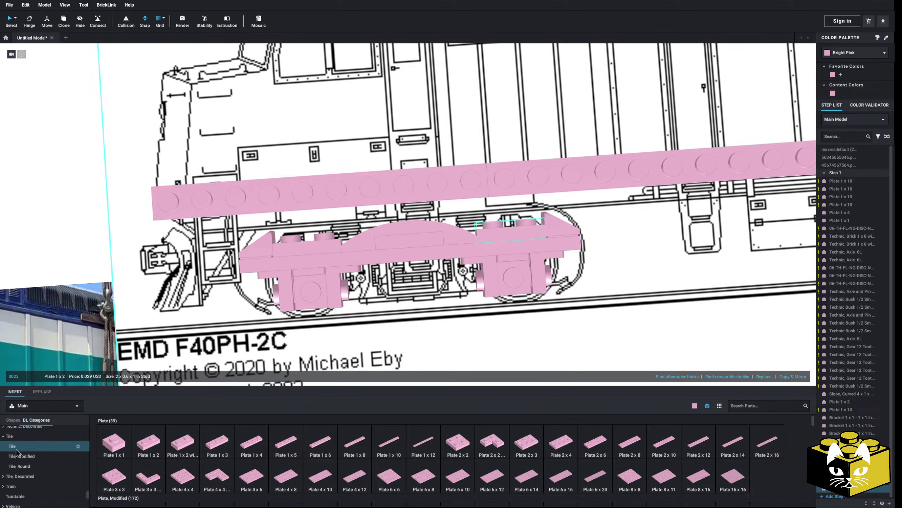
left_click(4, 437)
left_click(182, 443)
left_click(508, 219)
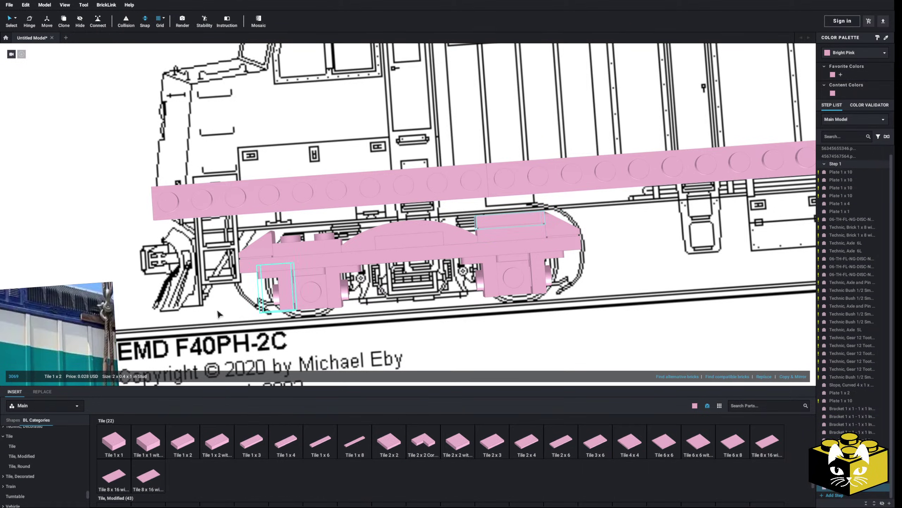
Swap the Plate 1 x 2 above the front wheel for a Plate, Modified 1 x 1 with Light Attachment - Thick Ring beside the curved slope.
scroll(54, 448, "up", 5)
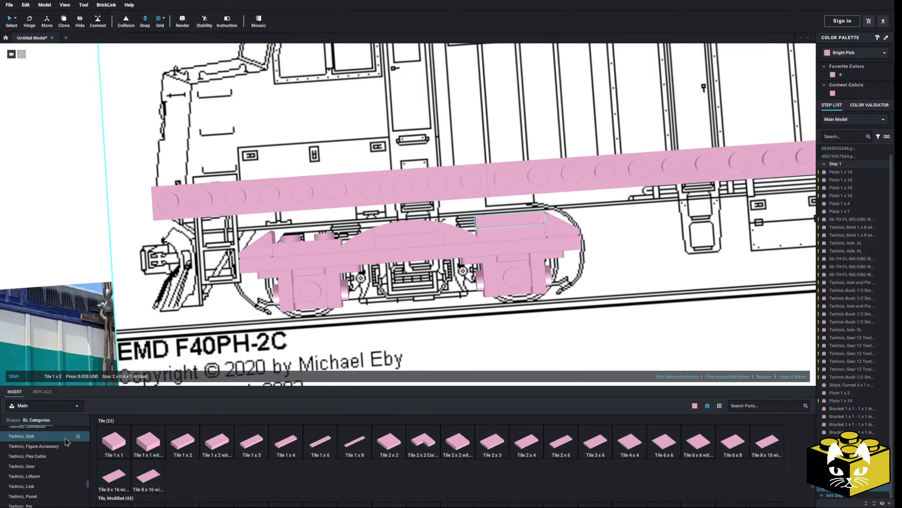
scroll(50, 455, "up", 3)
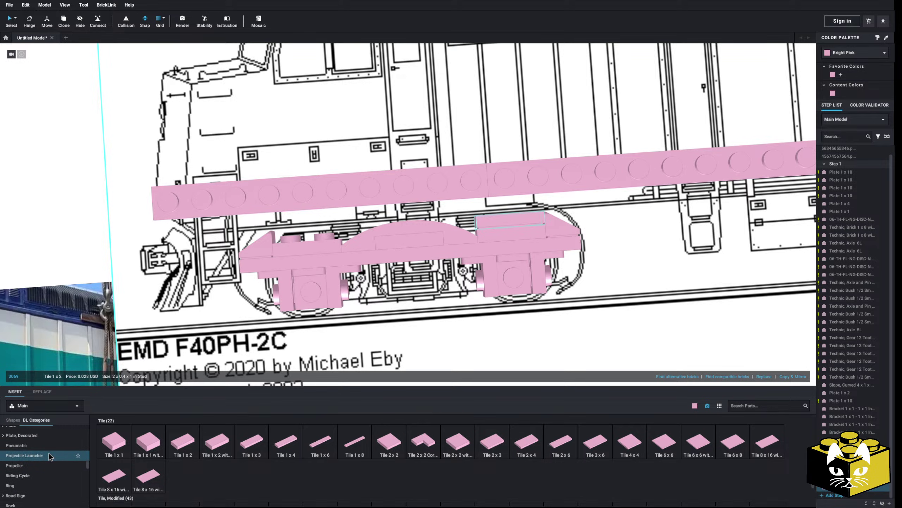
left_click(5, 449)
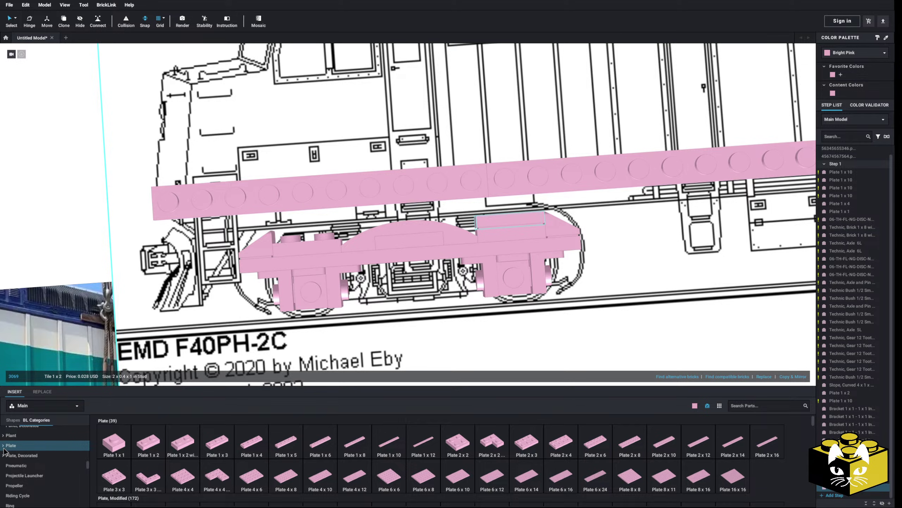
left_click(23, 465)
left_click(148, 442)
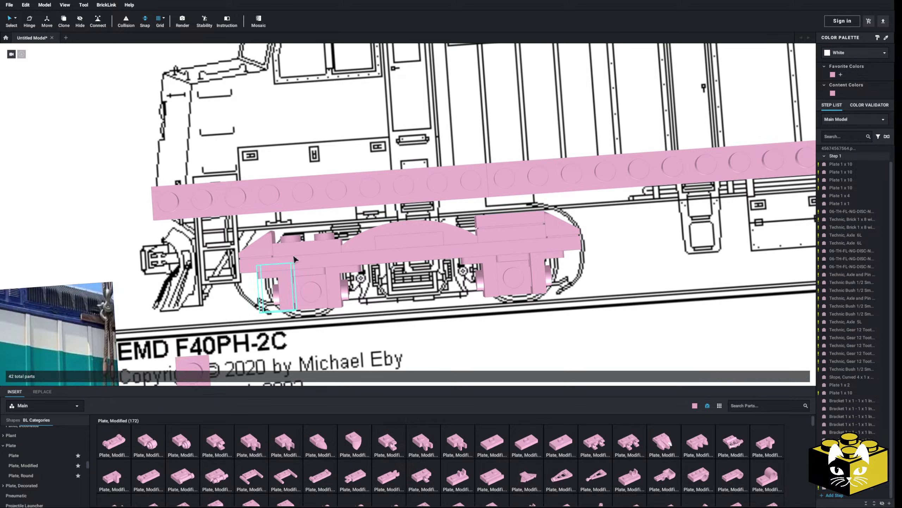
left_click(322, 242)
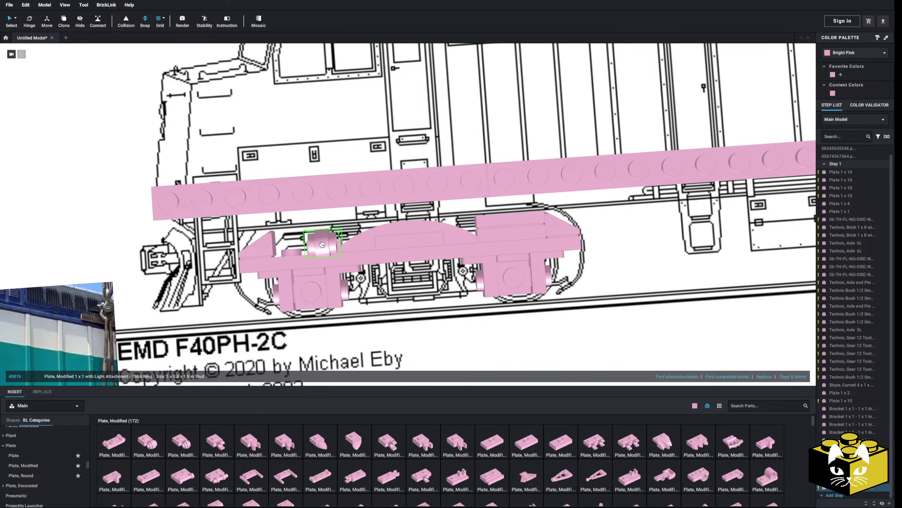
Add a Plate 1 x 1 between the front end slope and the light-attachment plate, and cover both with a copy of the rear Tile 1 x 2.
left_click(13, 455)
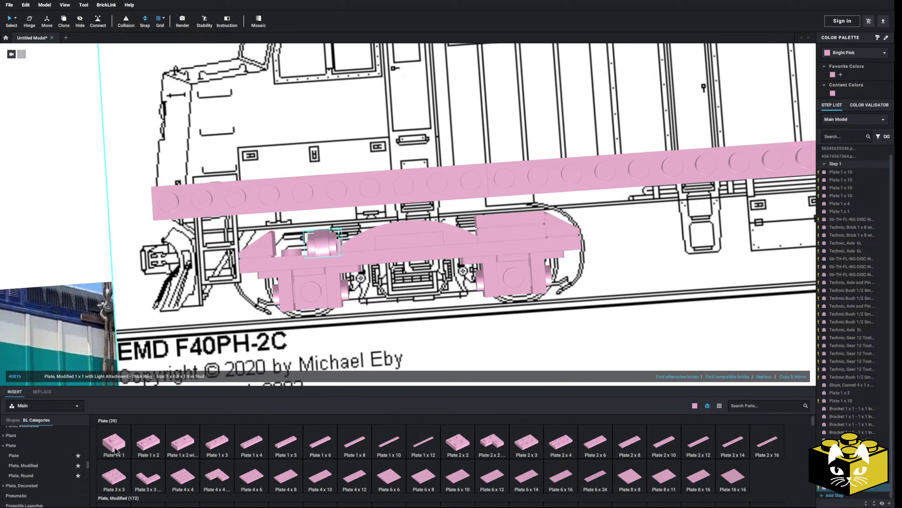
left_click(114, 442)
right_click(504, 222)
left_click(509, 226)
right_click(509, 226)
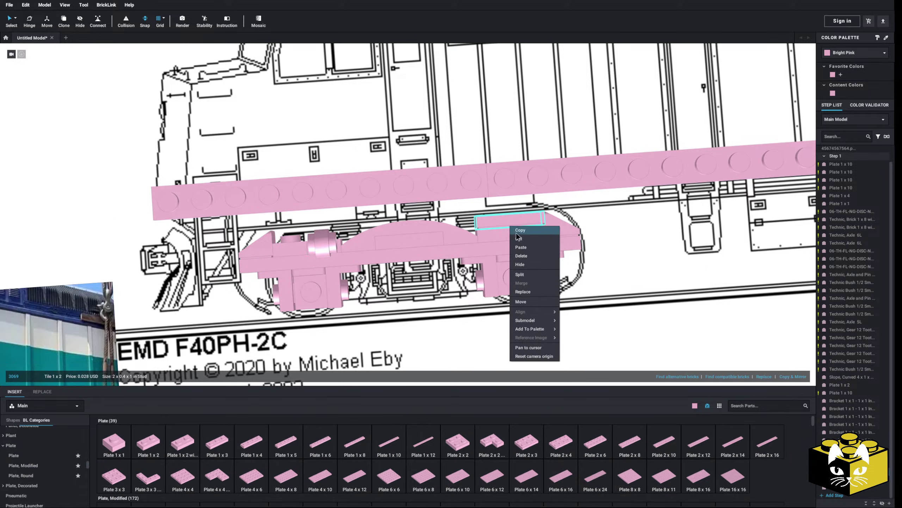
left_click(514, 248)
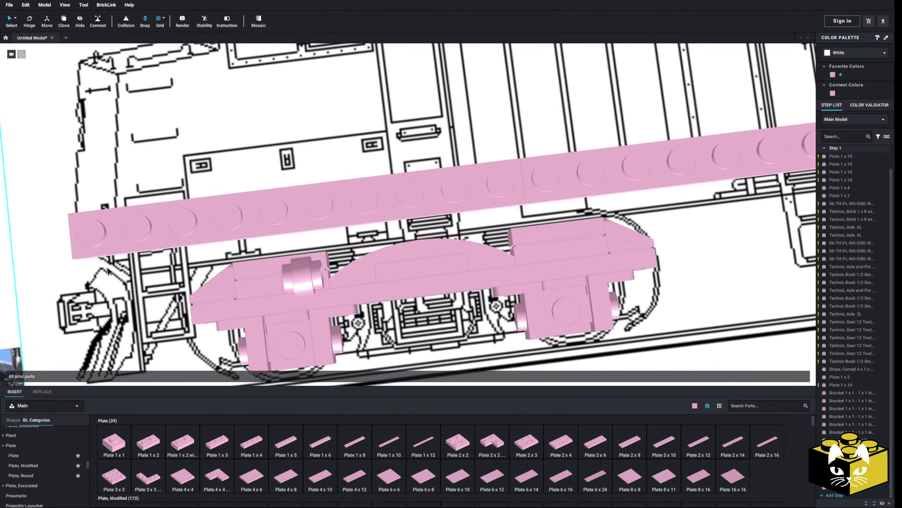
Fit an Antenna Small Base into the light-attachment ring above the front wheel and attach an Antenna Small Lever to it.
scroll(58, 468, "up", 10)
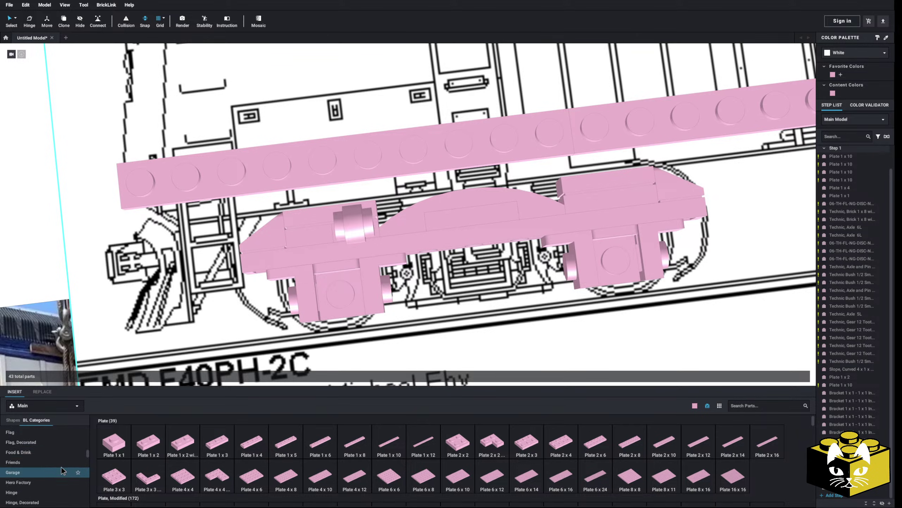
scroll(58, 463, "up", 5)
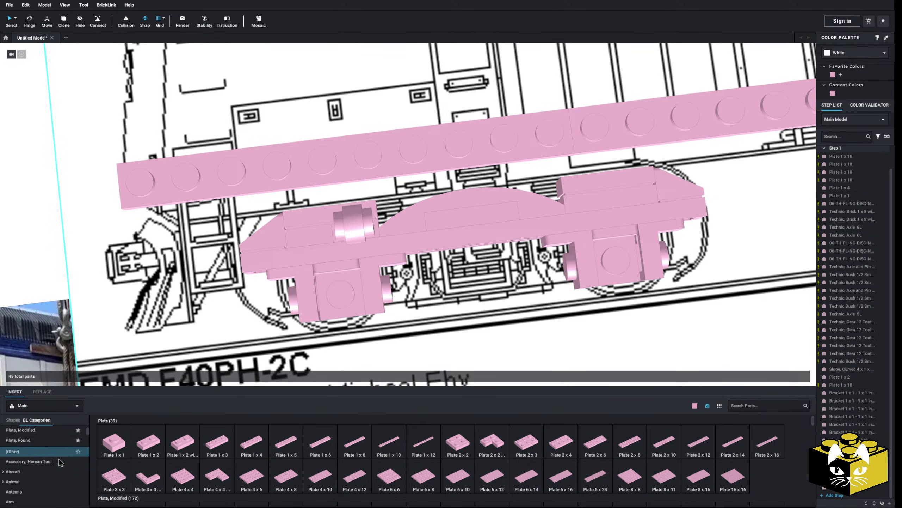
left_click(13, 437)
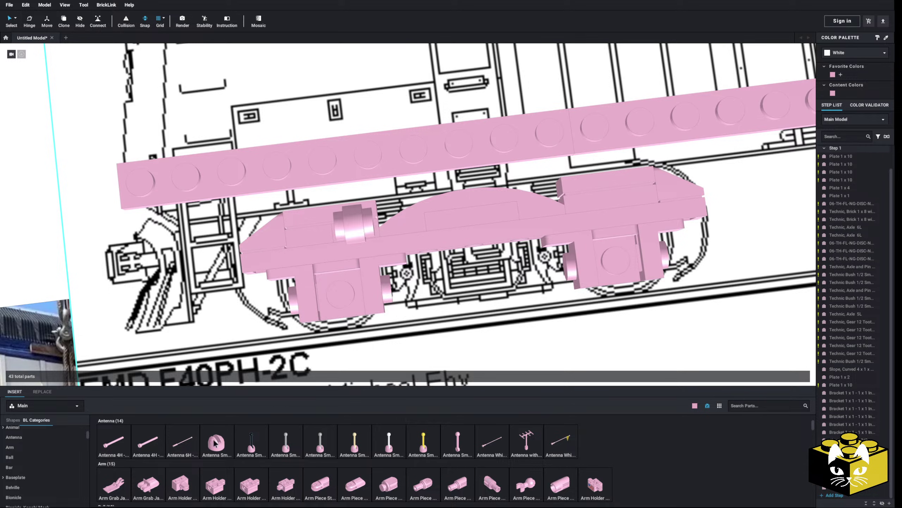
left_click(215, 443)
left_click(306, 245)
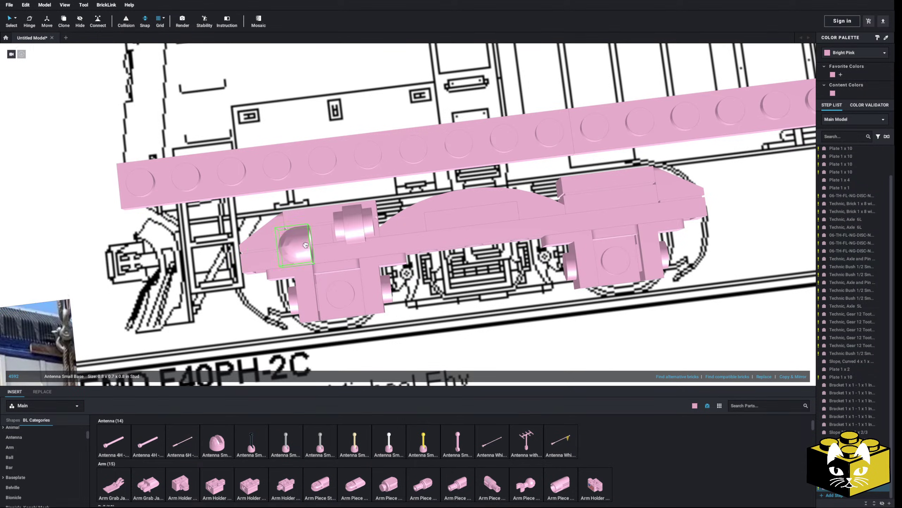
left_click_drag(305, 245, 327, 228)
left_click(451, 440)
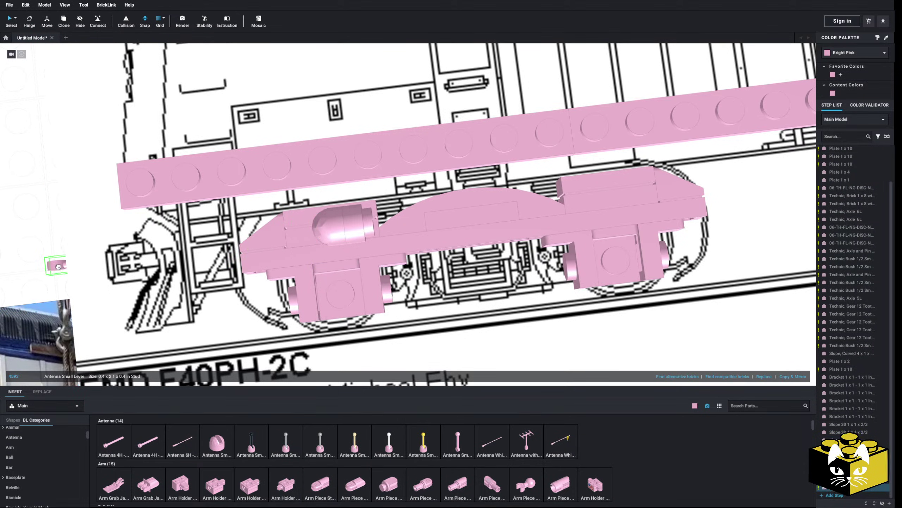
left_click(331, 227)
Place a Plate 1 x 1 on the bracket face over each of the truck's two wheels.
scroll(100, 261, "down", 4)
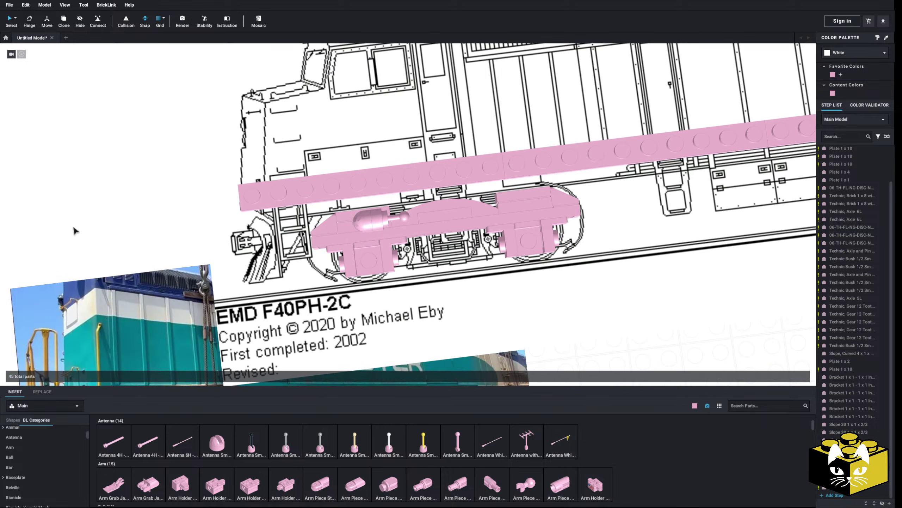
middle_click_drag(129, 231, 174, 172)
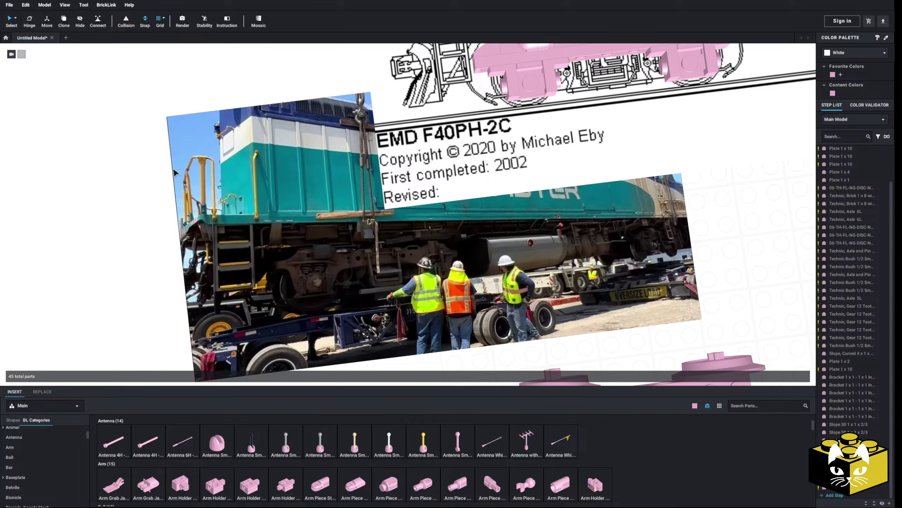
mouse_move(145, 192)
middle_mouse_down()
mouse_move(106, 258)
mouse_move(130, 190)
middle_mouse_up()
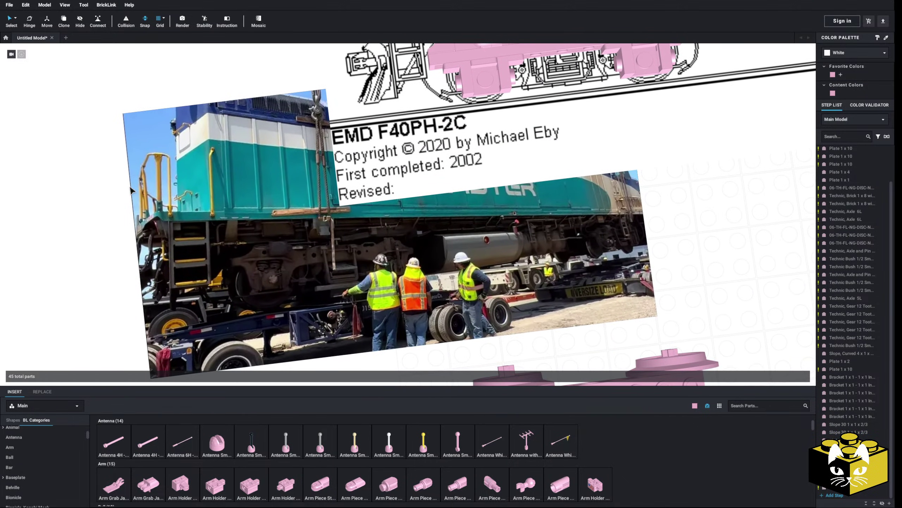
scroll(131, 190, "up", 5)
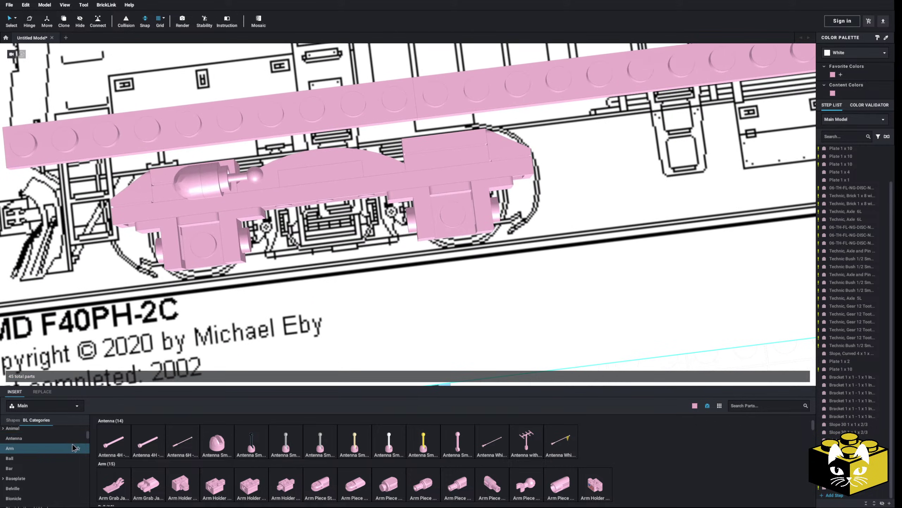
scroll(74, 448, "up", 3)
left_click(10, 431)
left_click_drag(114, 442, 208, 242)
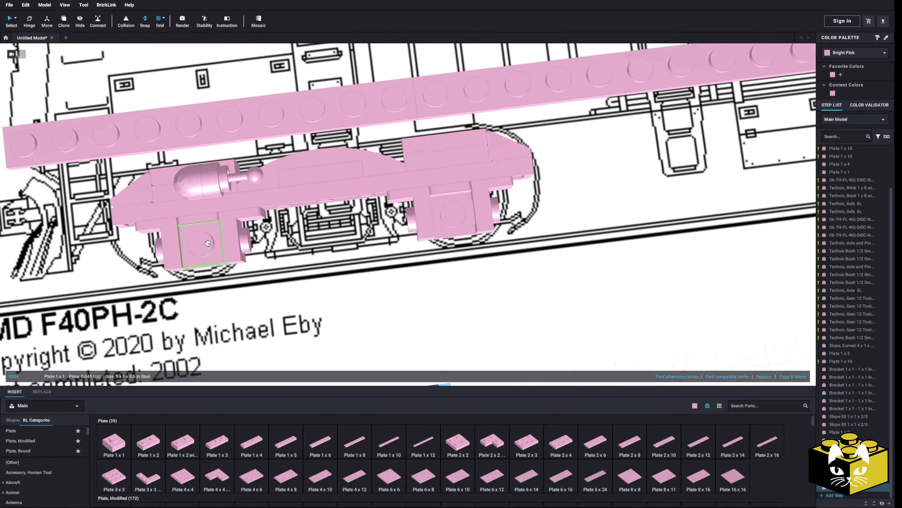
left_click_drag(113, 442, 453, 213)
scroll(149, 210, "down", 5)
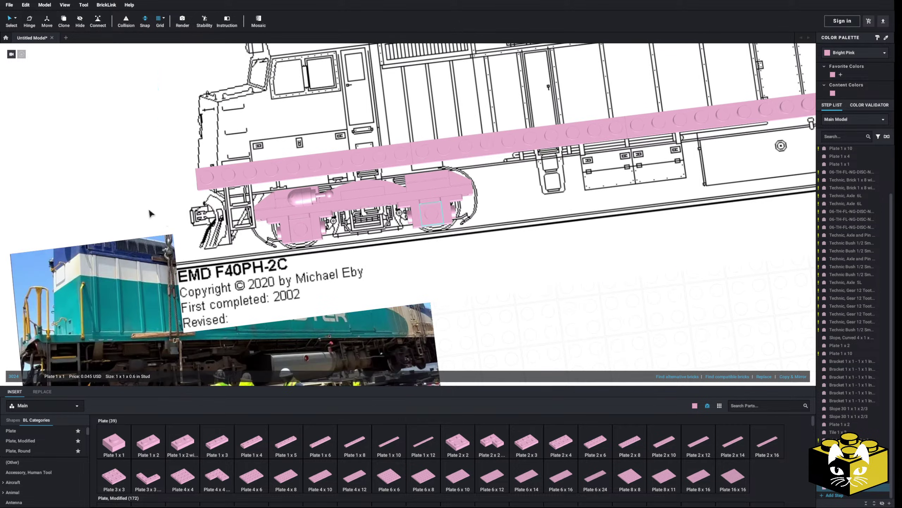
scroll(150, 215, "up", 3)
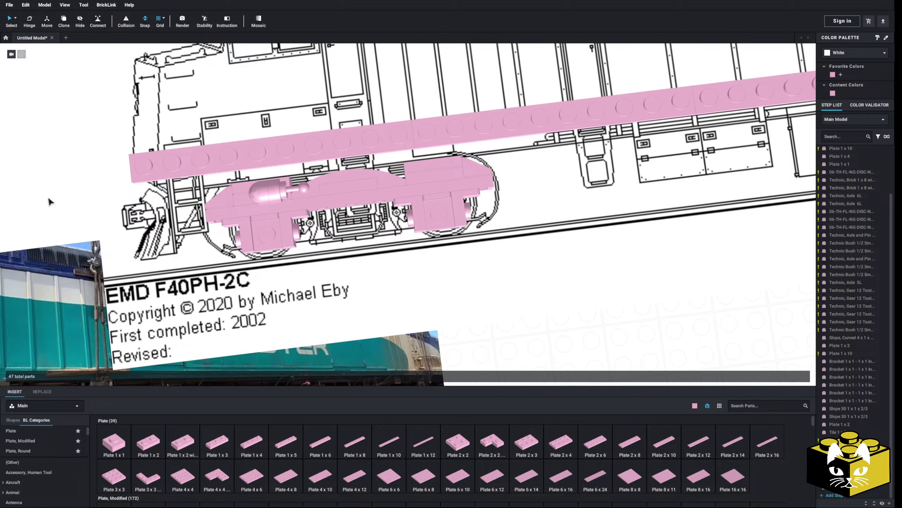
scroll(49, 200, "down", 3)
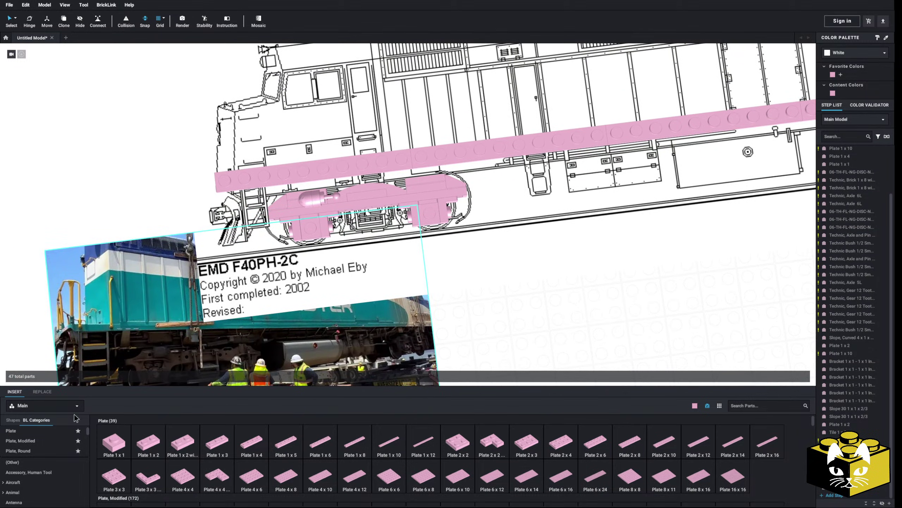
left_click(20, 441)
left_click_drag(182, 441, 114, 174)
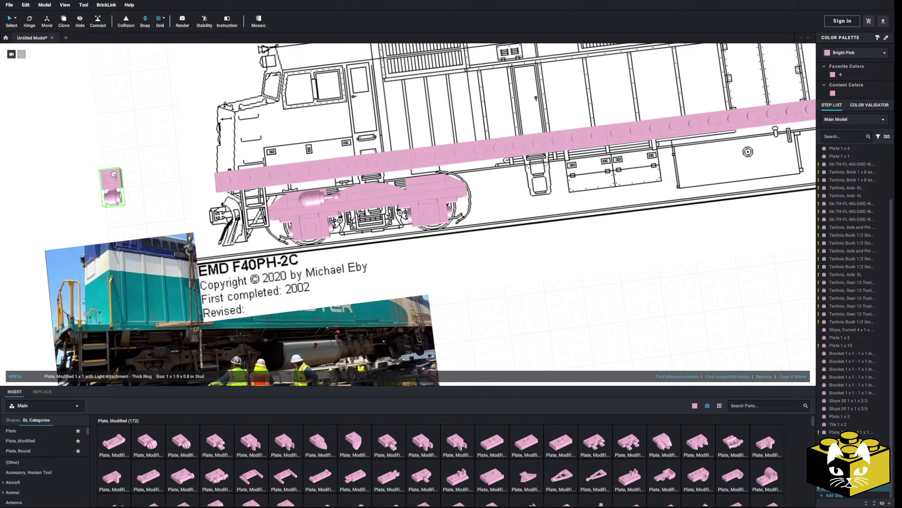
key("Escape")
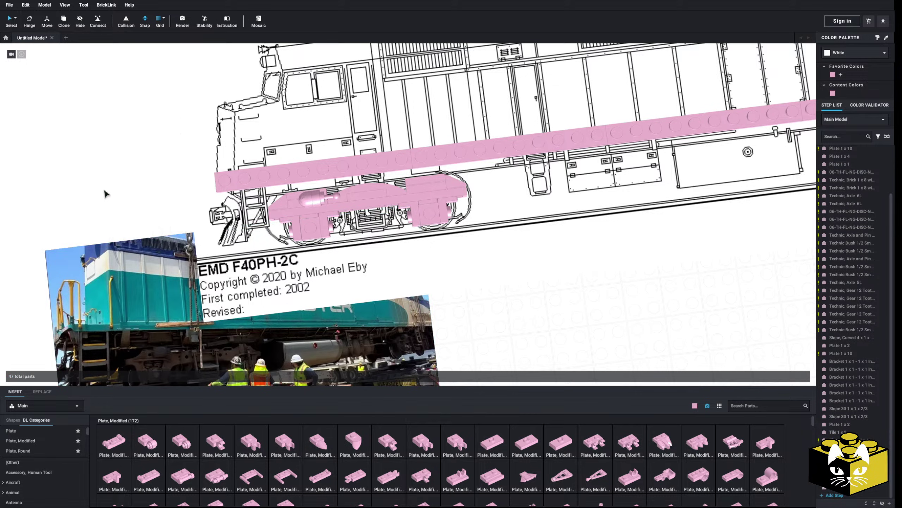
Examine the front truck's side-frame details in the Coaster reference photo and compare them with the model and drawing.
scroll(89, 227, "up", 5)
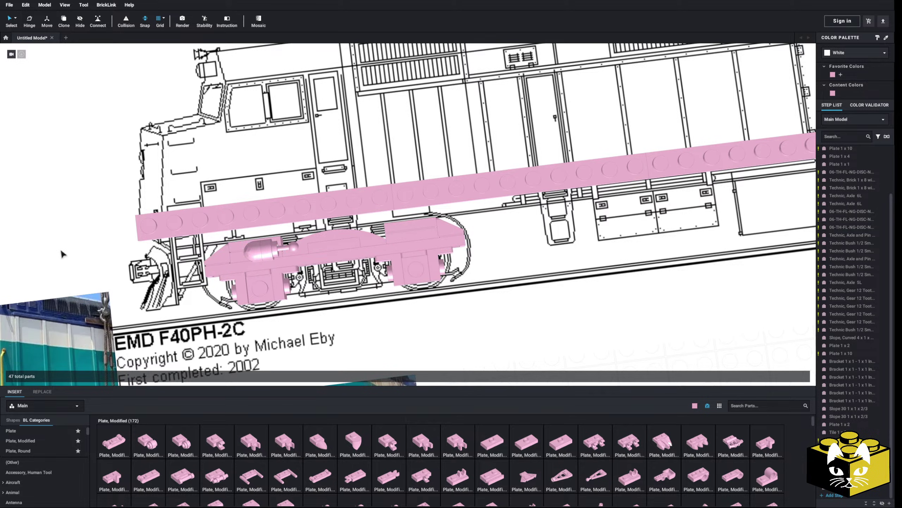
scroll(67, 251, "down", 3)
scroll(71, 250, "up", 3)
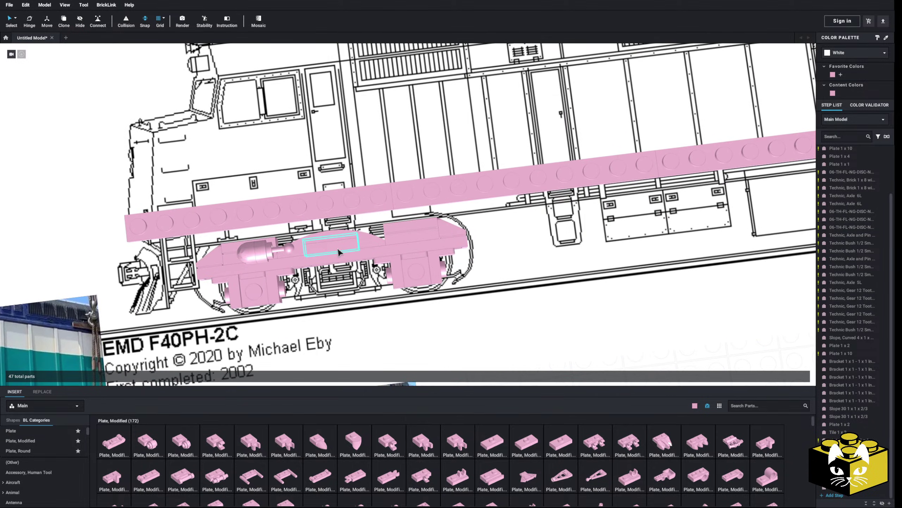
right_click_drag(340, 253, 299, 227)
middle_click_drag(274, 224, 348, 263)
scroll(405, 241, "up", 5)
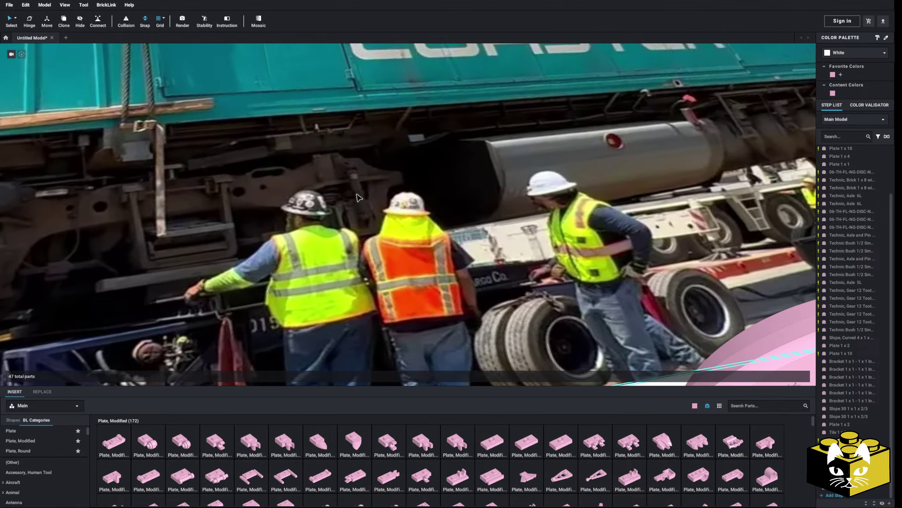
scroll(359, 221, "down", 5)
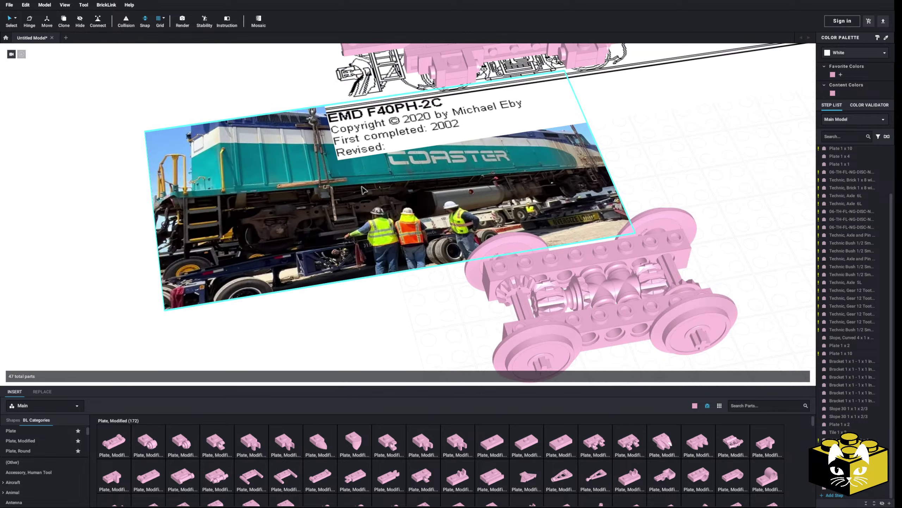
middle_click_drag(351, 141, 359, 225)
scroll(282, 195, "up", 2)
mouse_move(351, 123)
middle_mouse_down()
mouse_move(282, 195)
mouse_move(242, 193)
middle_mouse_up()
Add a Cone 1 x 1 to the bracket over the truck's front wheel.
scroll(62, 462, "down", 8)
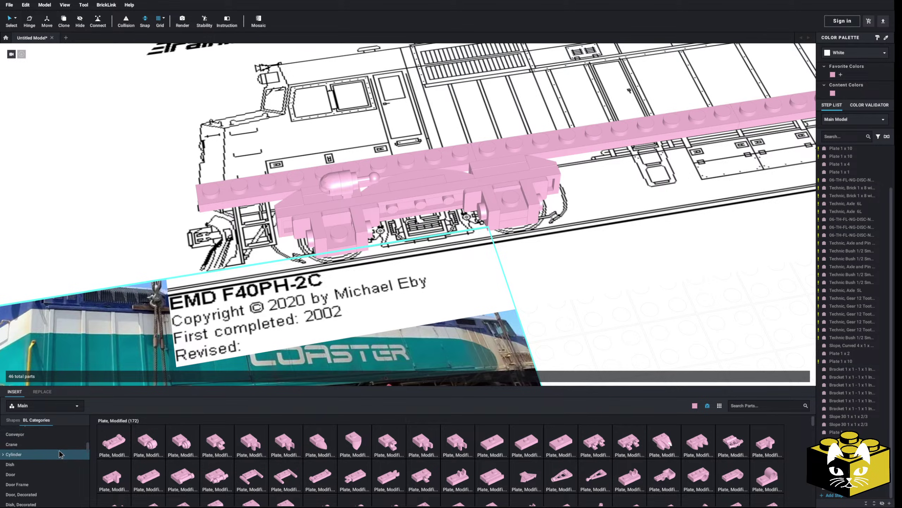
left_click(31, 450)
scroll(27, 440, "down", 1)
left_click(113, 442)
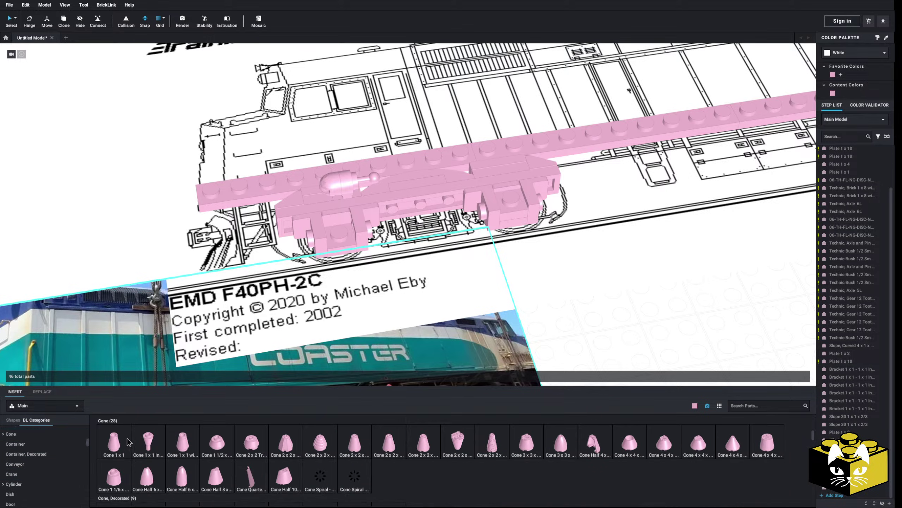
Place the first Tile, Modified with a clip on the bracket over the truck's rear wheel.
scroll(46, 455, "up", 10)
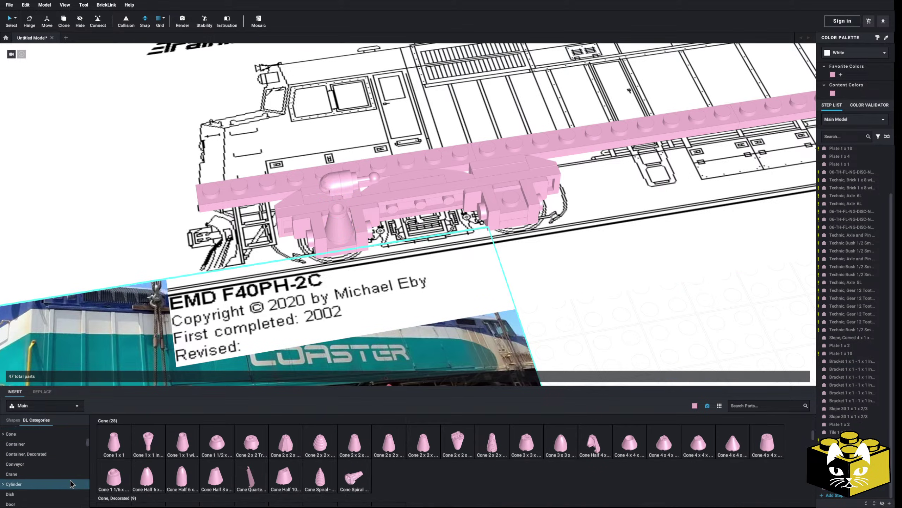
scroll(45, 459, "up", 3)
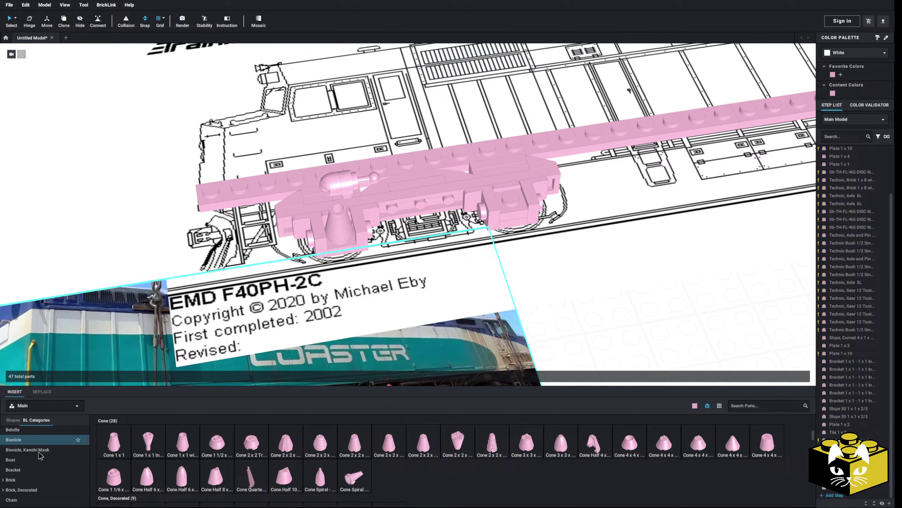
scroll(38, 451, "down", 20)
scroll(39, 457, "down", 10)
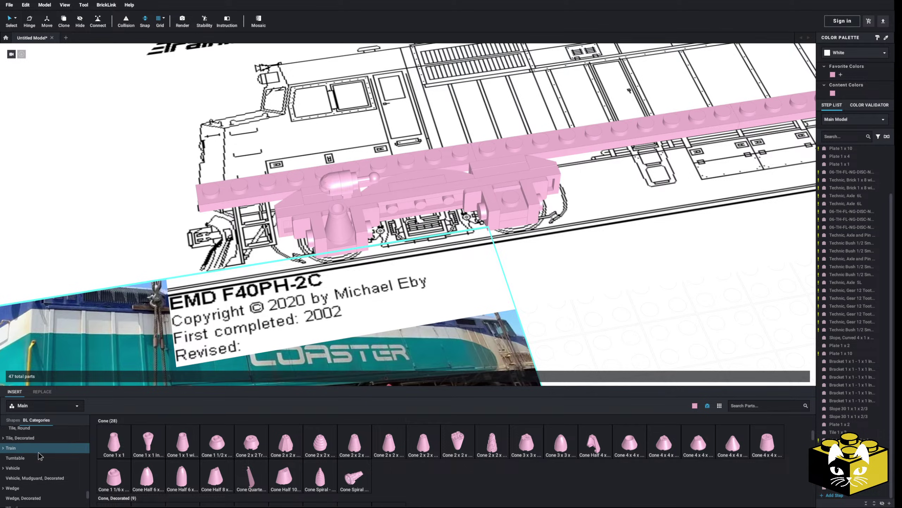
left_click(24, 460)
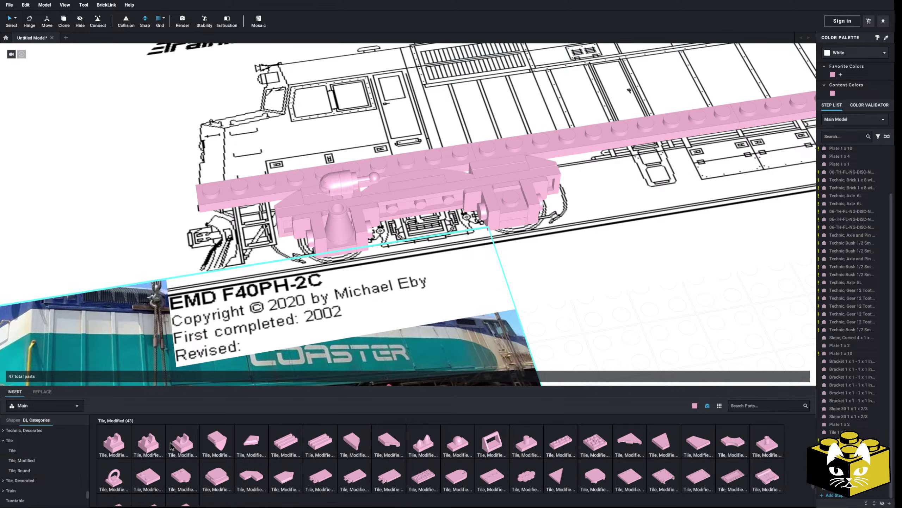
left_click(114, 443)
left_click(506, 192)
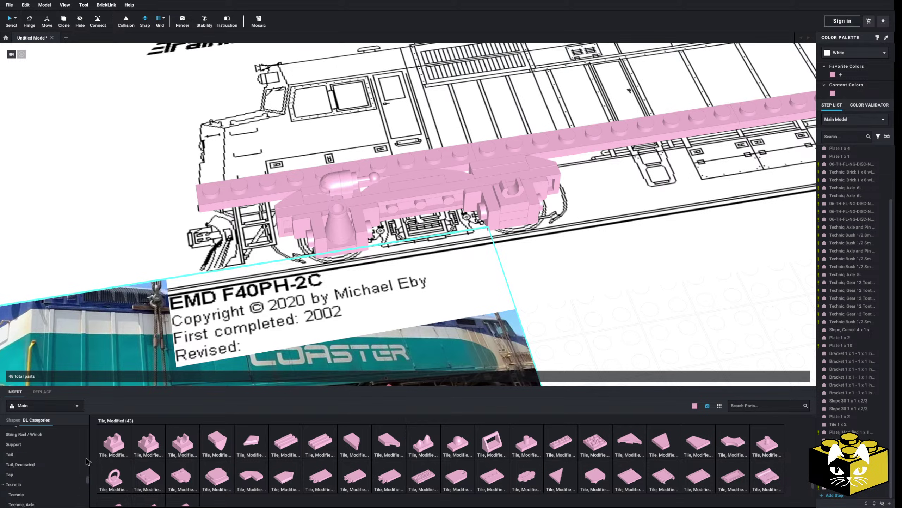
Search the parts for "candle", try the Minifigure, Utensil candle on the rear wheel's clip tile, and delete it.
scroll(87, 462, "up", 15)
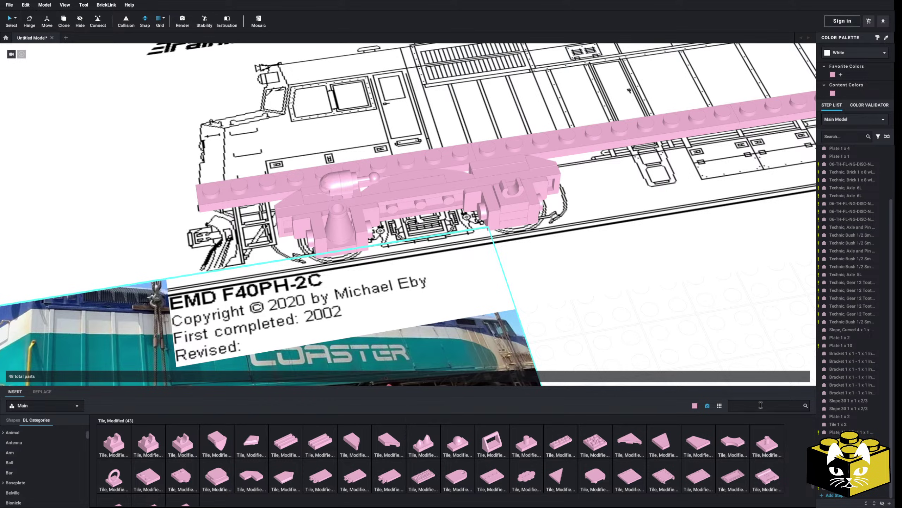
type("dle")
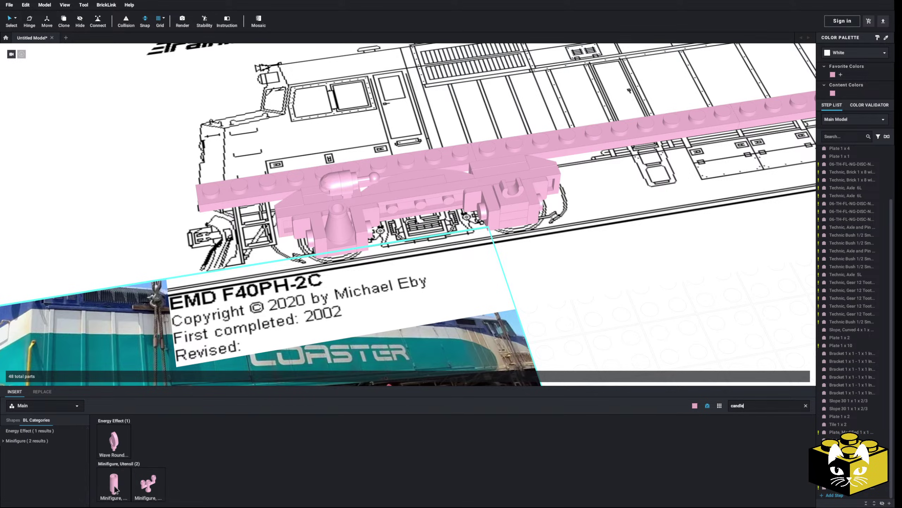
left_click(115, 486)
left_click(510, 185)
scroll(510, 185, "down", 4)
left_click(134, 210)
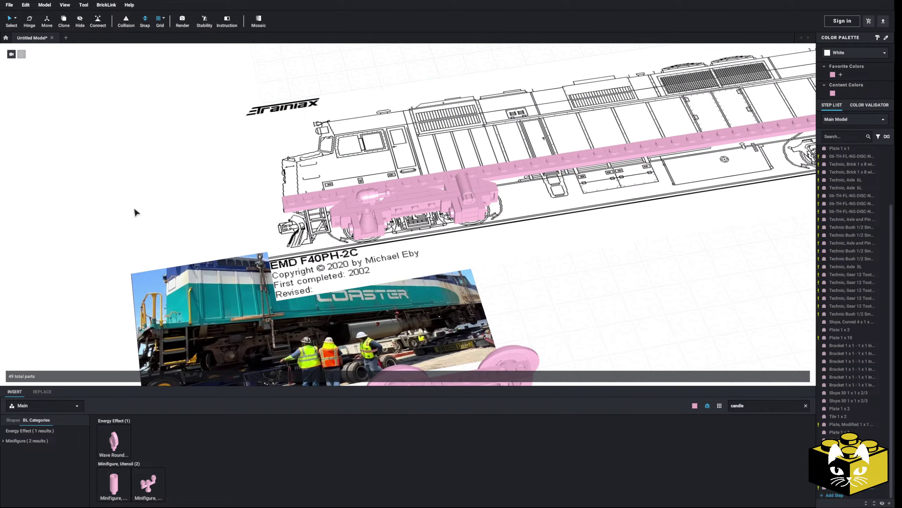
scroll(133, 215, "up", 6)
key("Delete")
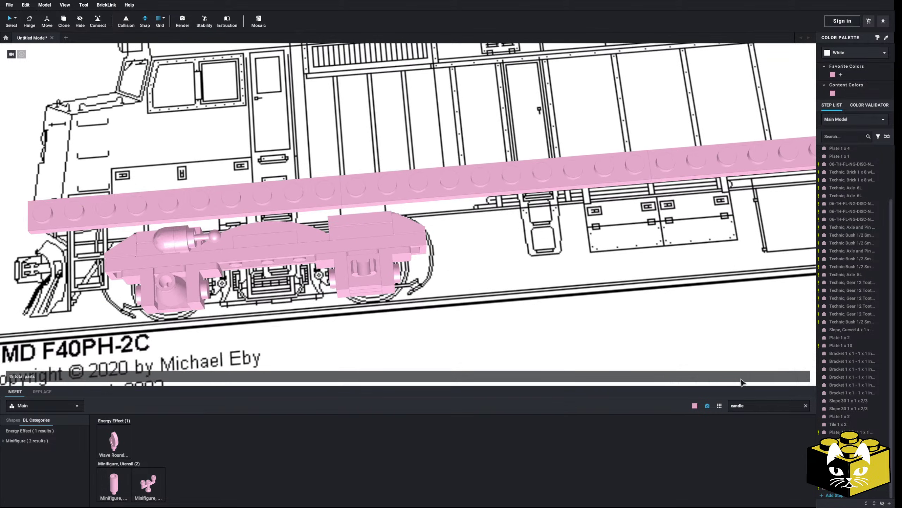
Insert a Bar 2L with Stop Ring upright in the rear wheel's clip tile and move it slightly upward.
scroll(25, 442, "down", 3)
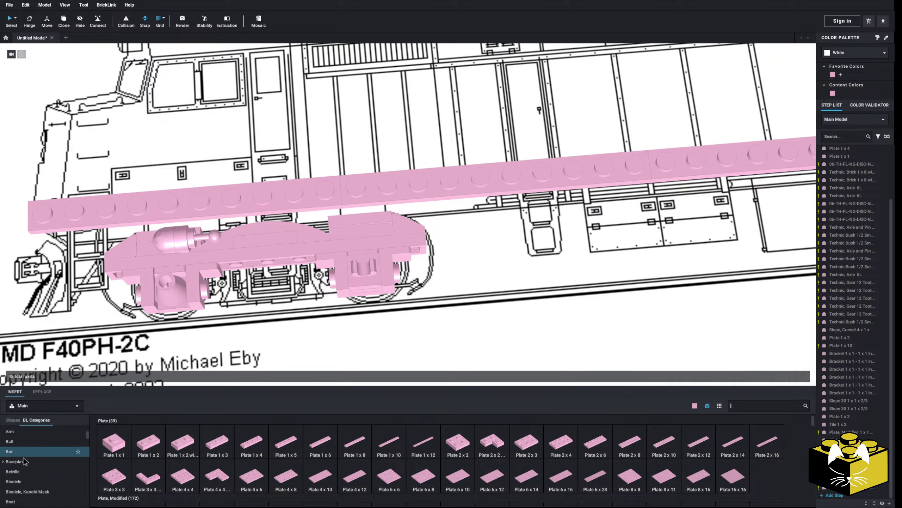
left_click(22, 449)
left_click(402, 438)
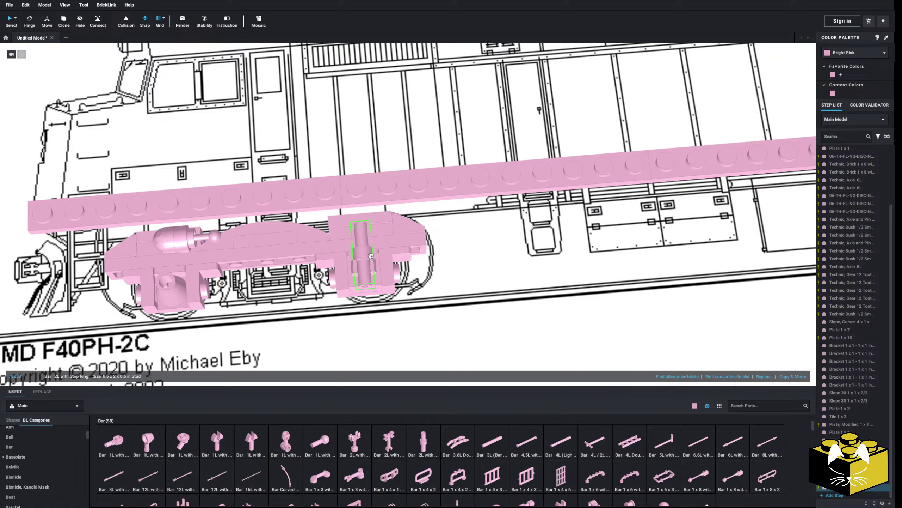
left_click(370, 256)
scroll(157, 207, "down", 5)
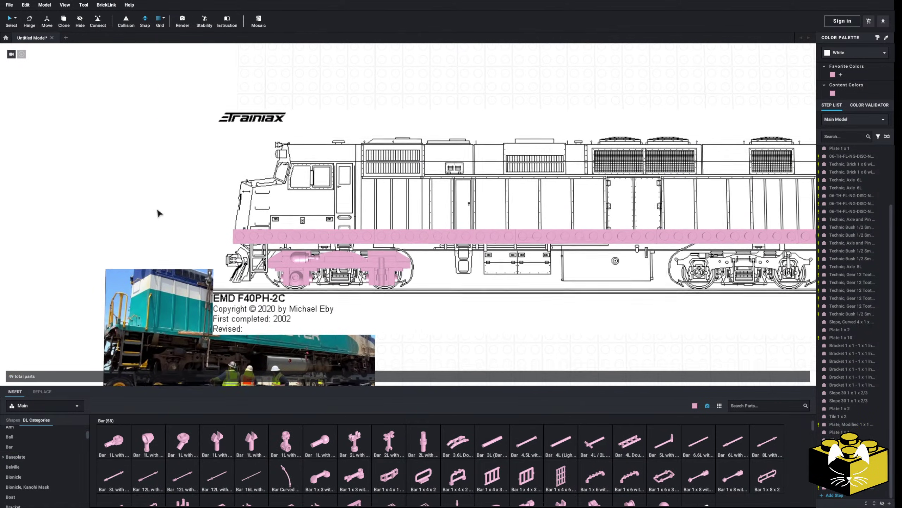
scroll(356, 320, "up", 5)
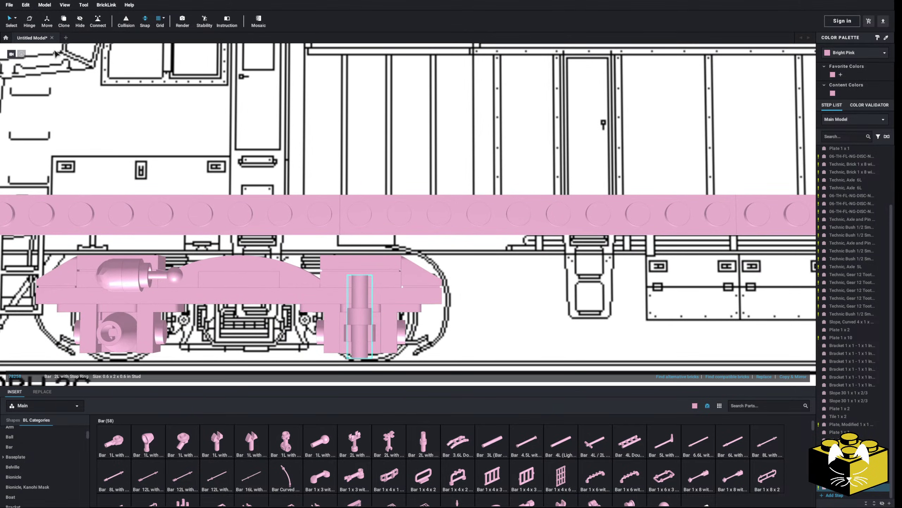
left_click_drag(362, 285, 360, 276)
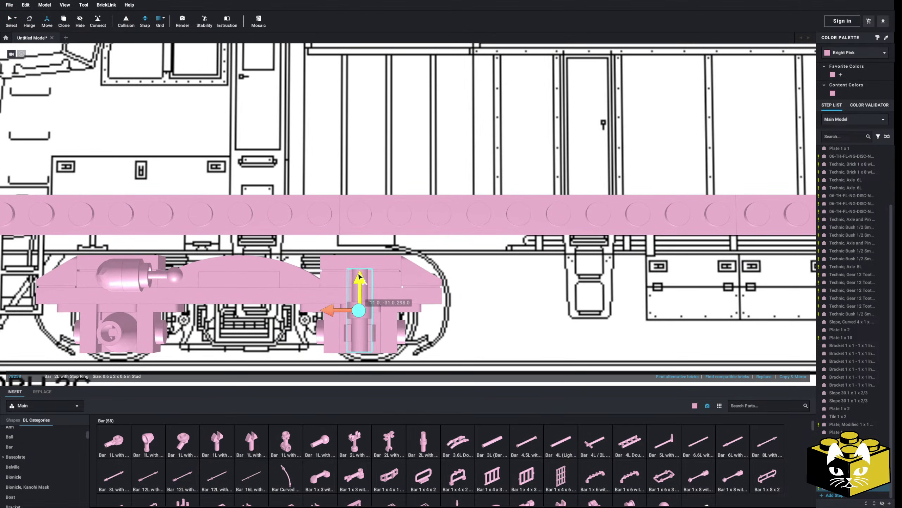
Compare the front truck with the Coaster reference photo, examining the side-frame details between the two axle boxes.
scroll(360, 271, "down", 5)
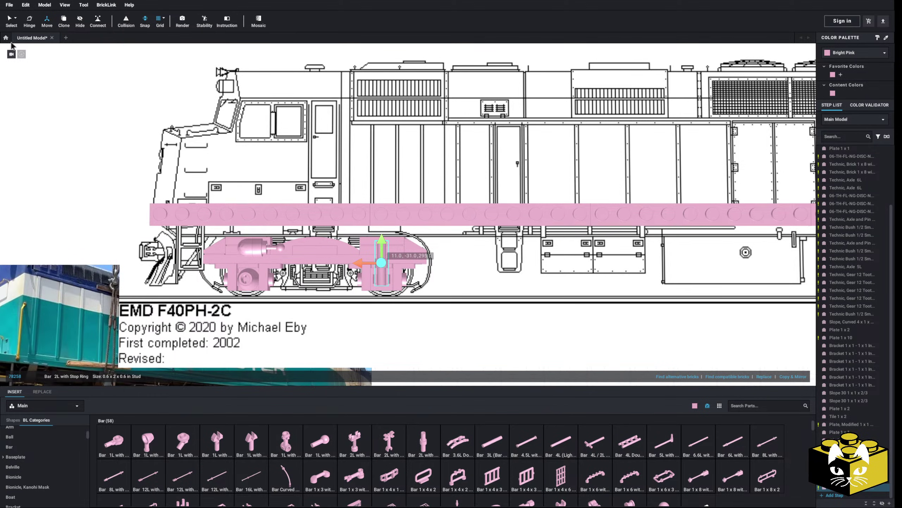
left_click(80, 149)
middle_click_drag(61, 185, 102, 173)
middle_click_drag(42, 131, 77, 164)
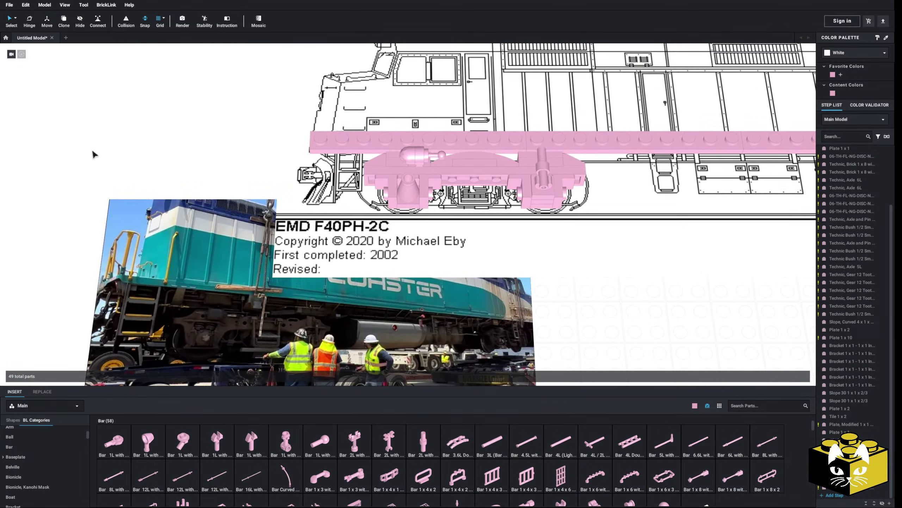
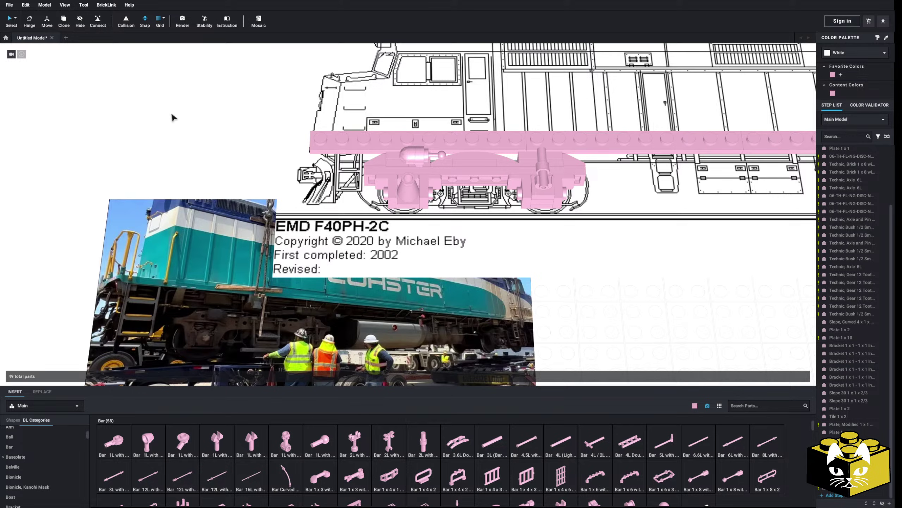
middle_click_drag(172, 114, 151, 117)
right_click_drag(152, 117, 151, 129)
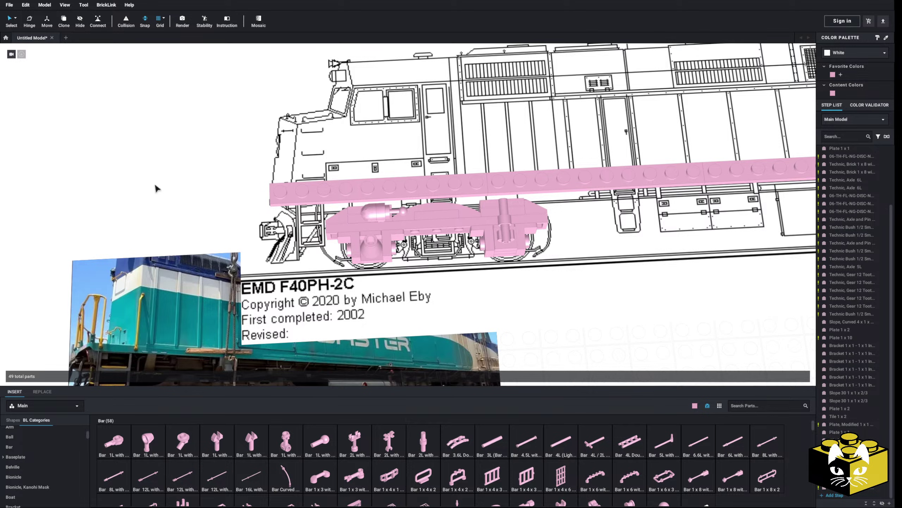
scroll(156, 188, "up", 5)
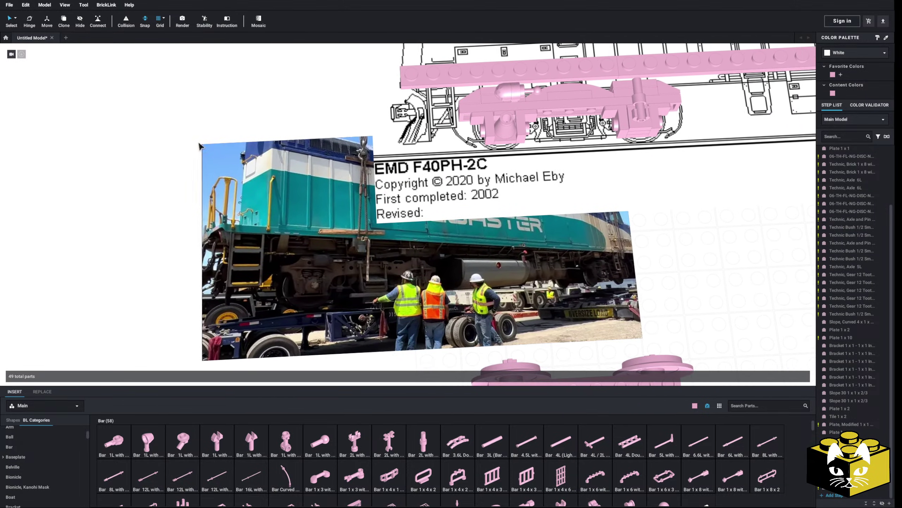
scroll(212, 221, "up", 3)
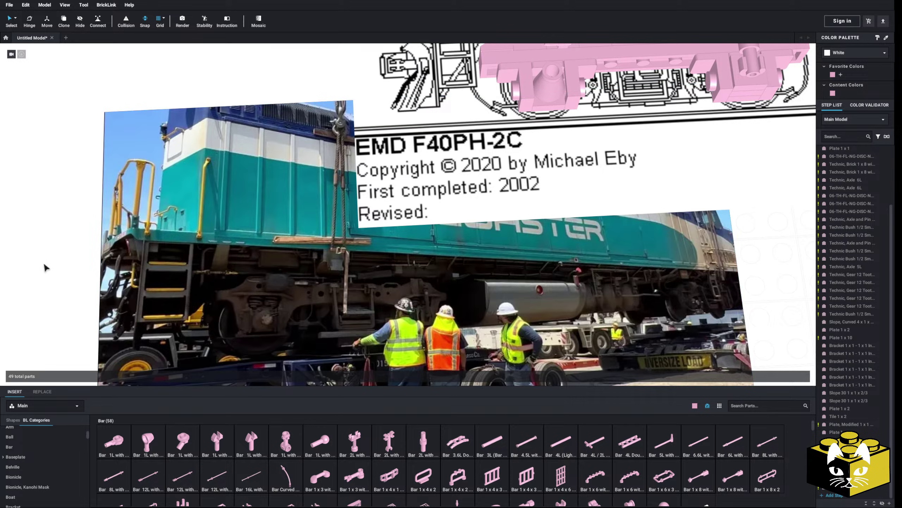
scroll(63, 239, "up", 5)
scroll(63, 239, "down", 5)
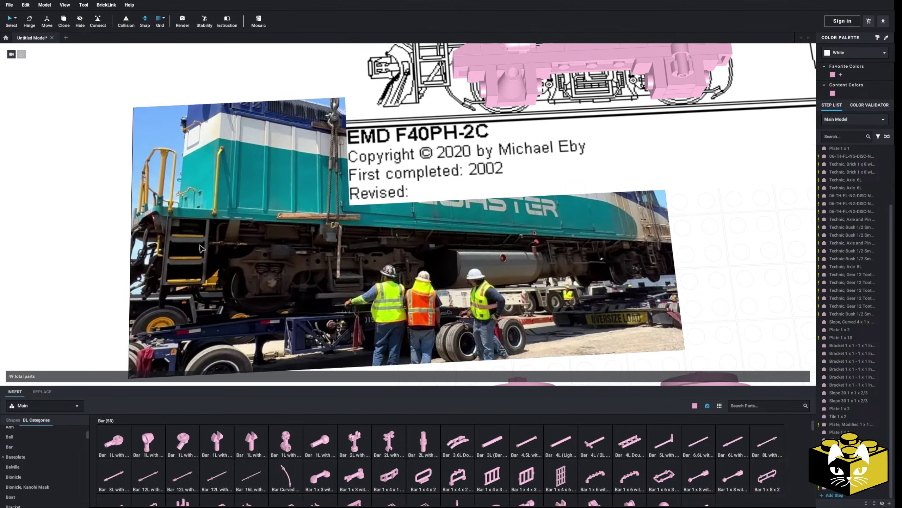
scroll(204, 231, "up", 3)
mouse_move(203, 231)
middle_mouse_down()
mouse_move(214, 184)
mouse_move(205, 221)
middle_mouse_up()
scroll(181, 172, "up", 5)
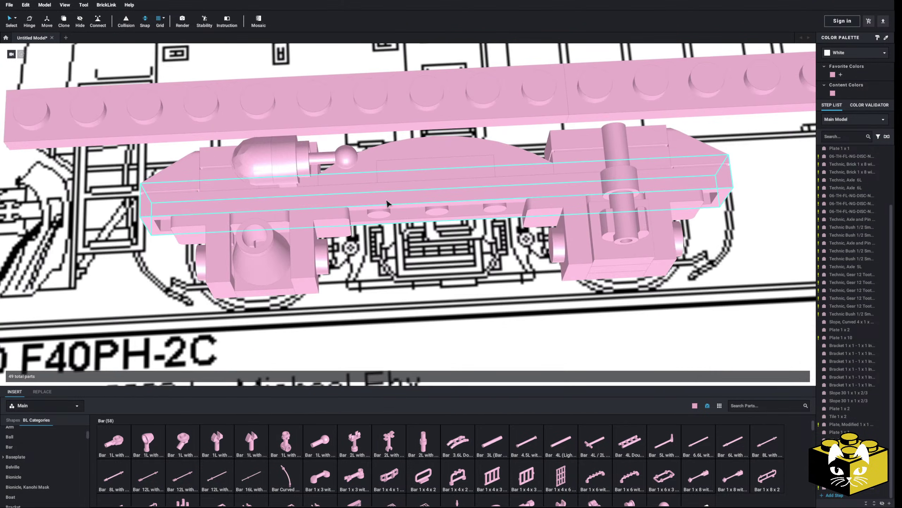
Delete the Plate 1 x 2 from the middle of the truck's side frame.
left_click(413, 175)
key("Delete")
scroll(40, 429, "up", 3)
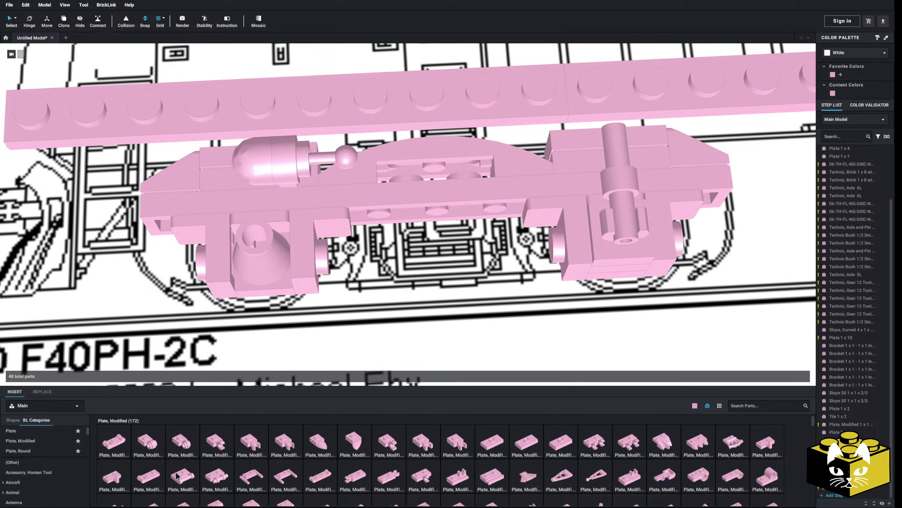
Try the Plate, Modified 1 x 2 with Bar Handle on Side - Free Ends and another modified plate in the side frame's middle gap.
left_click_drag(219, 472, 436, 170)
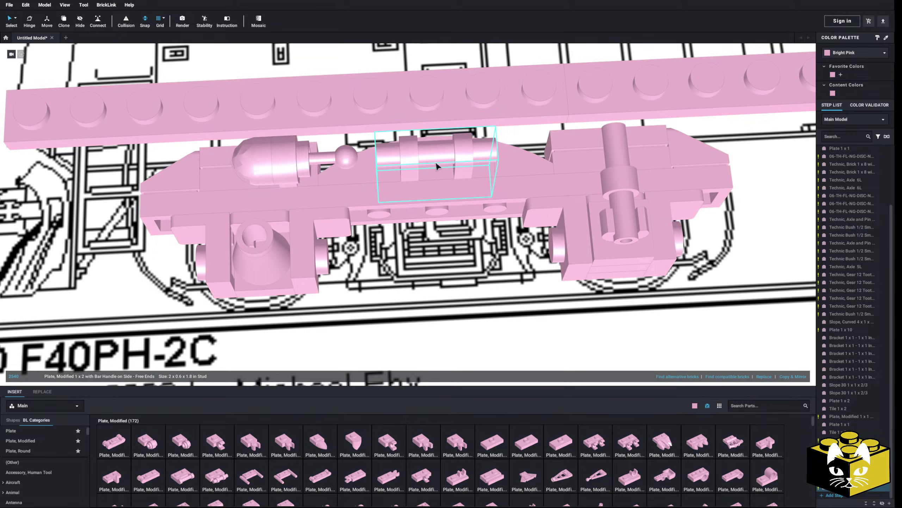
scroll(210, 188, "down", 5)
scroll(198, 206, "up", 5)
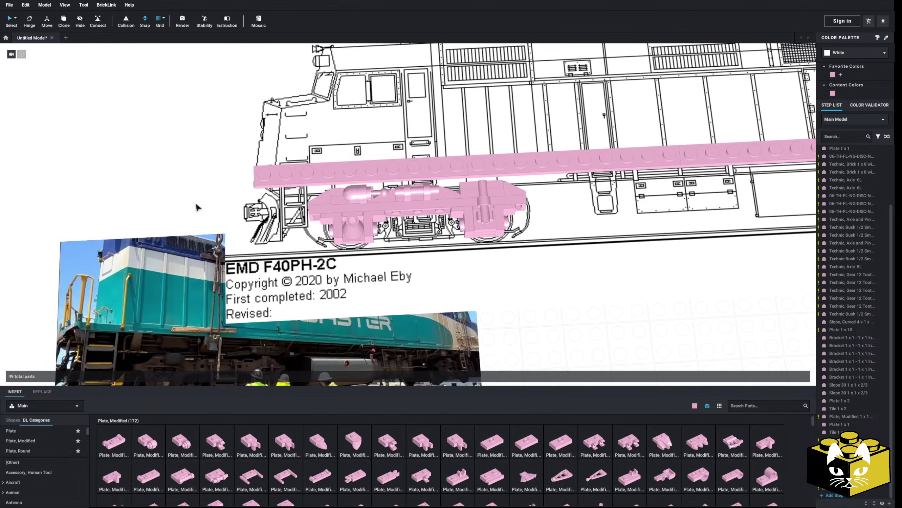
key("Delete")
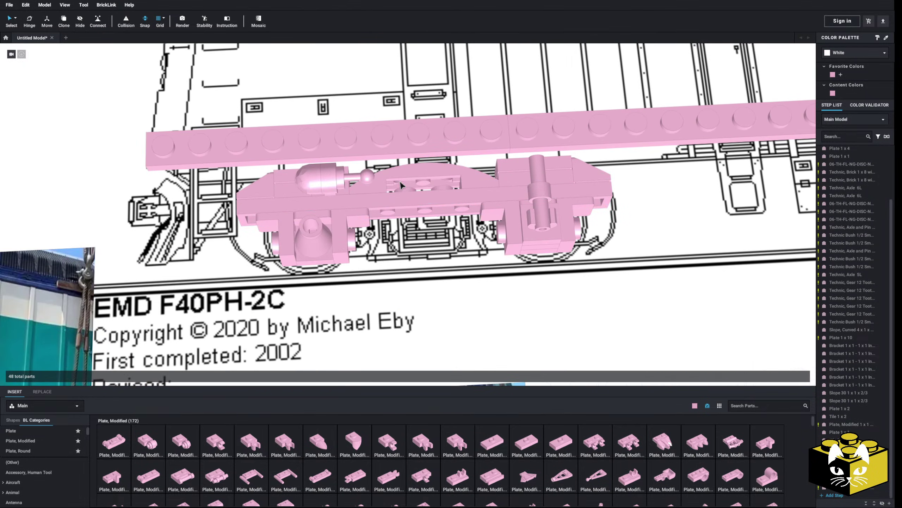
left_click_drag(597, 438, 433, 192)
key("Delete")
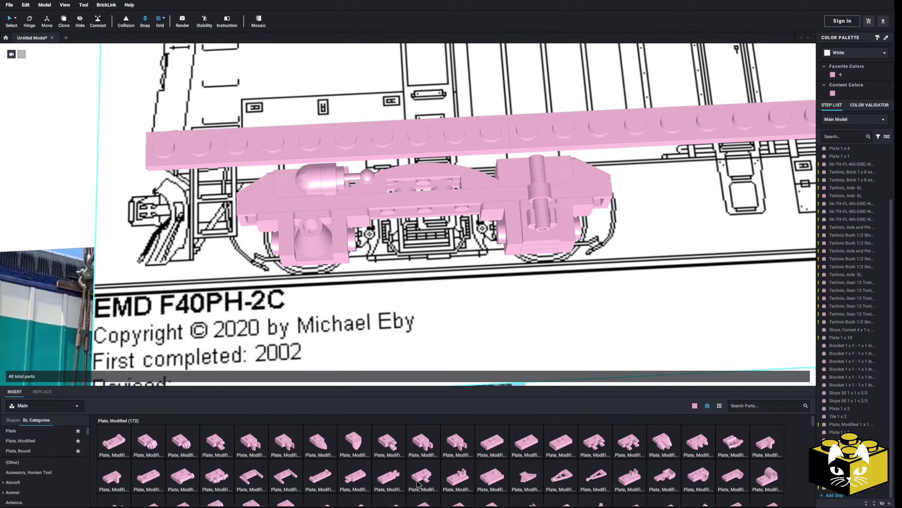
Place a Plate, Modified with a clip in the gap at the middle of the truck's side frame.
left_click_drag(418, 478, 424, 178)
scroll(117, 201, "down", 3)
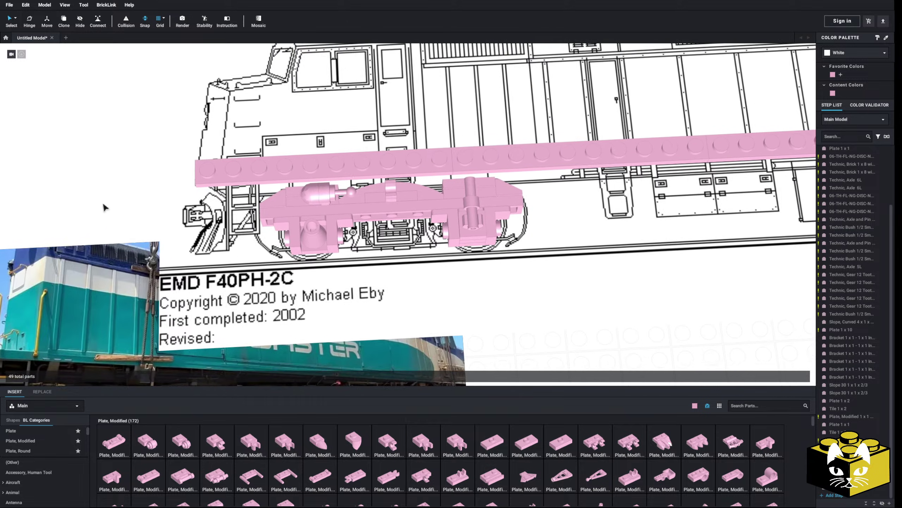
Check the side frame's middle clip against the reference photo and drawing, and look through the part categories for a matching piece.
scroll(149, 230, "up", 4)
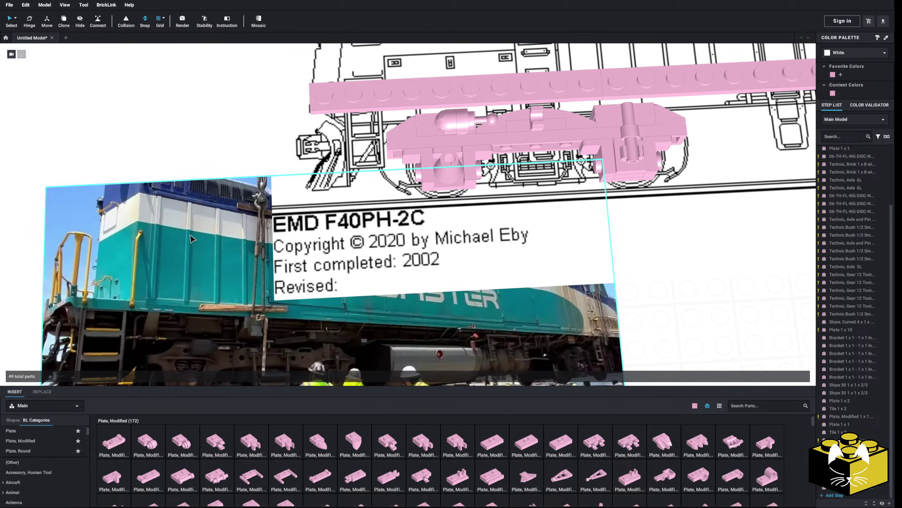
middle_click_drag(192, 239, 201, 120)
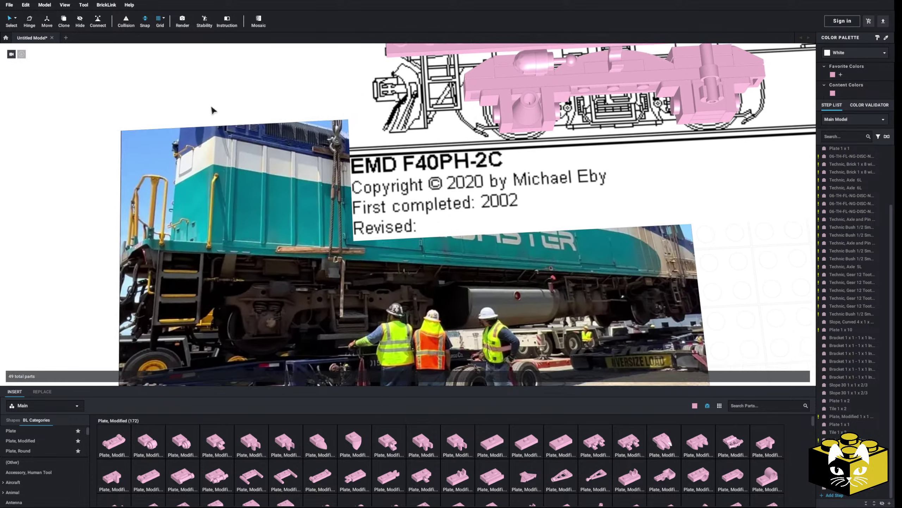
middle_click_drag(212, 110, 162, 164)
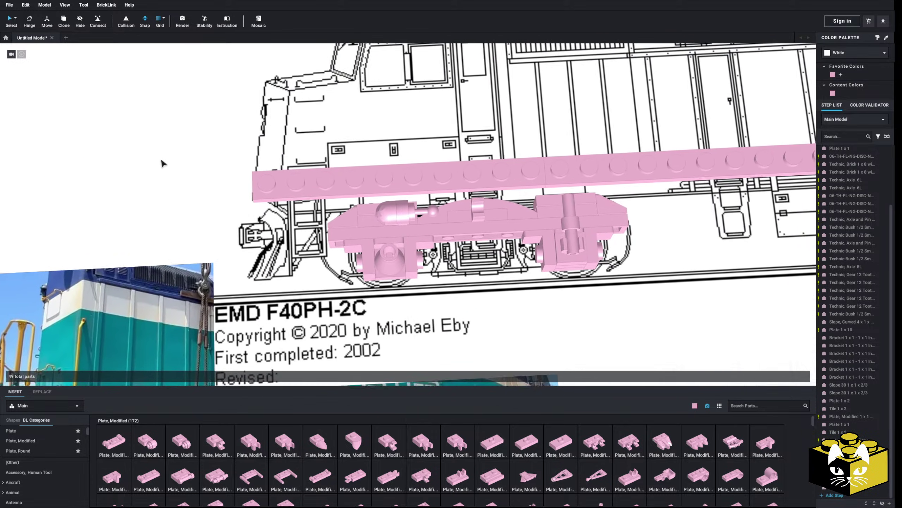
scroll(162, 164, "up", 3)
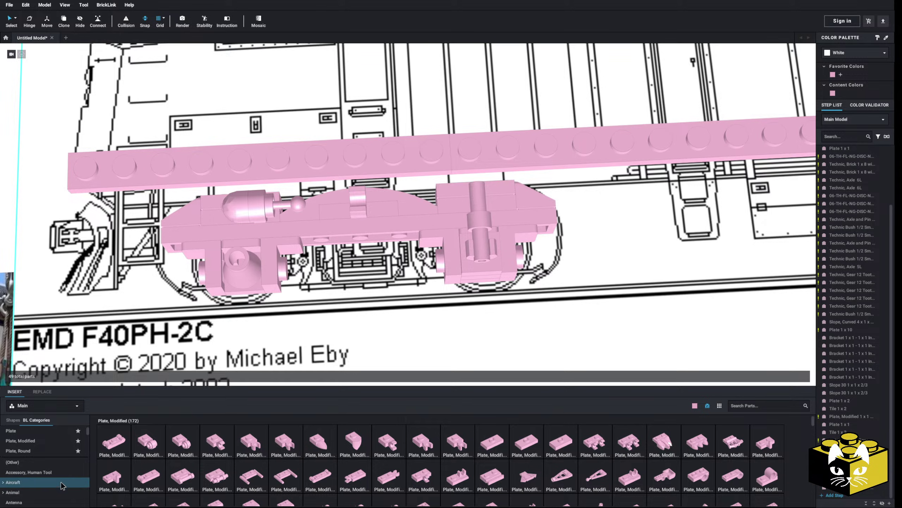
scroll(61, 485, "down", 10)
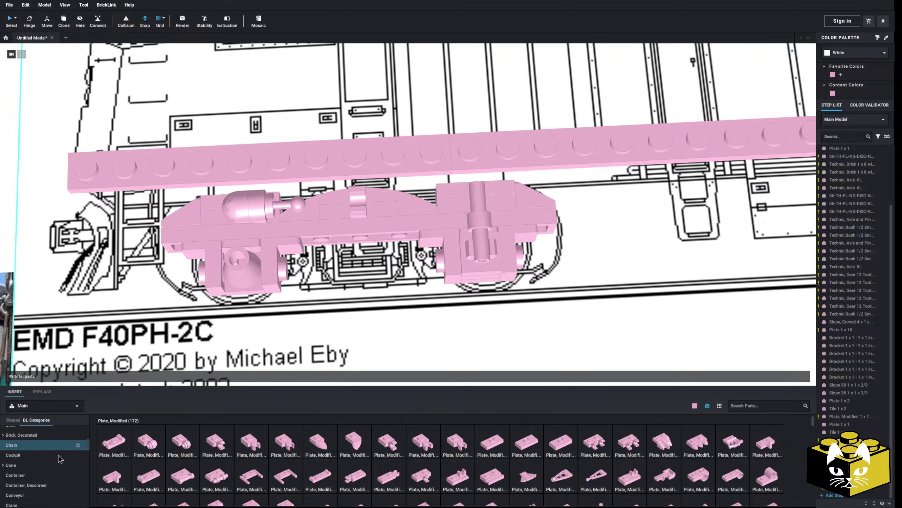
scroll(59, 457, "up", 10)
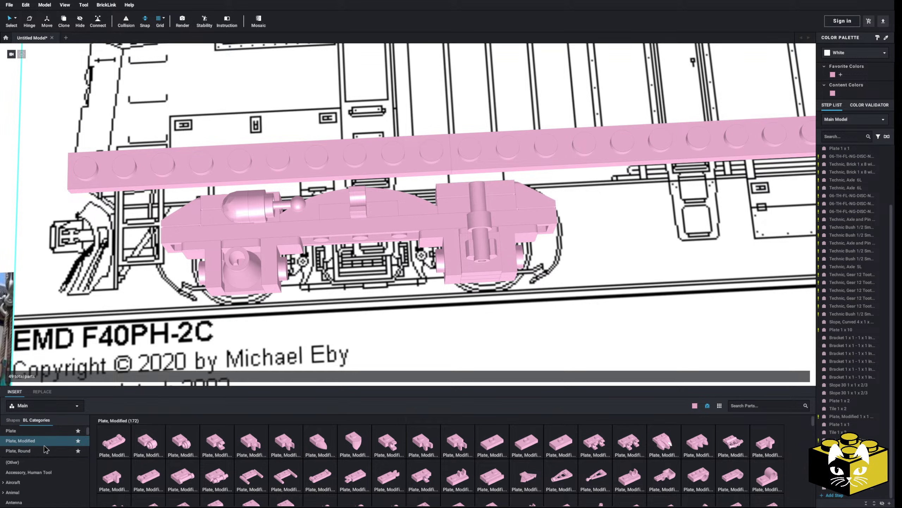
scroll(277, 371, "down", 3)
middle_click_drag(278, 374, 340, 325)
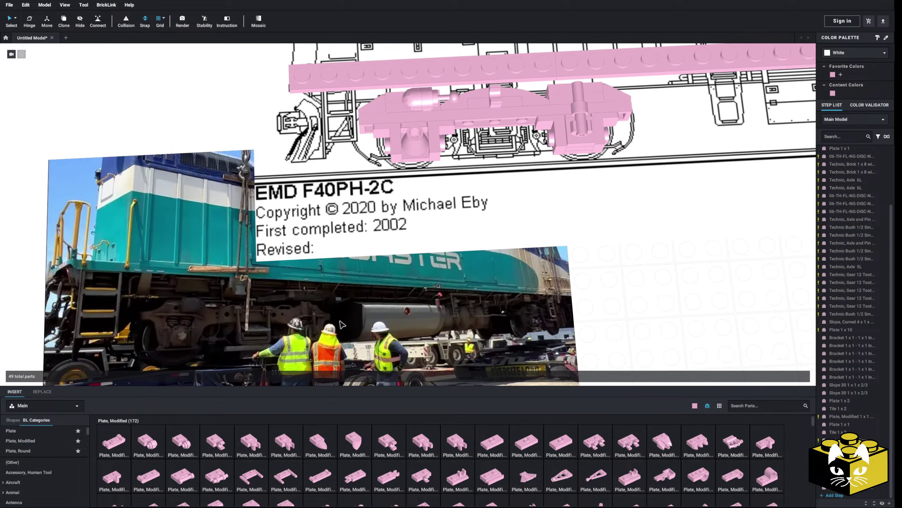
scroll(341, 324, "up", 6)
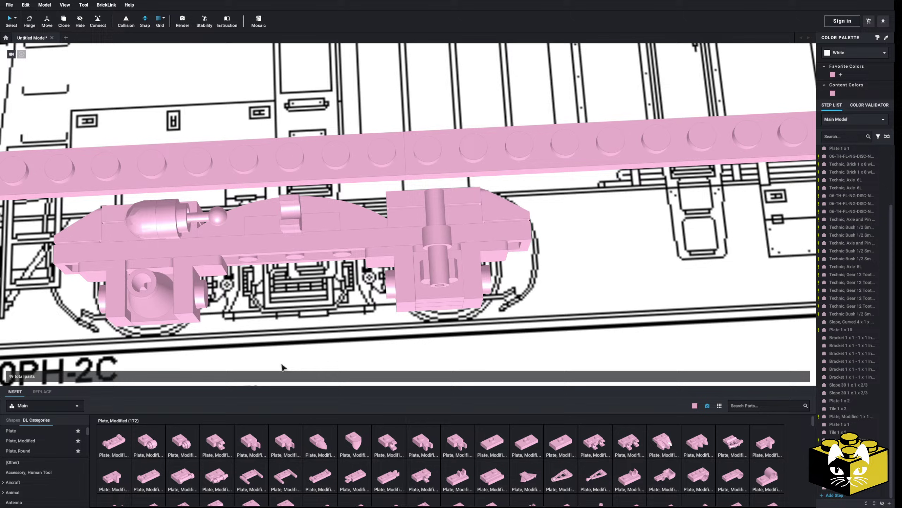
middle_click_drag(282, 367, 296, 328)
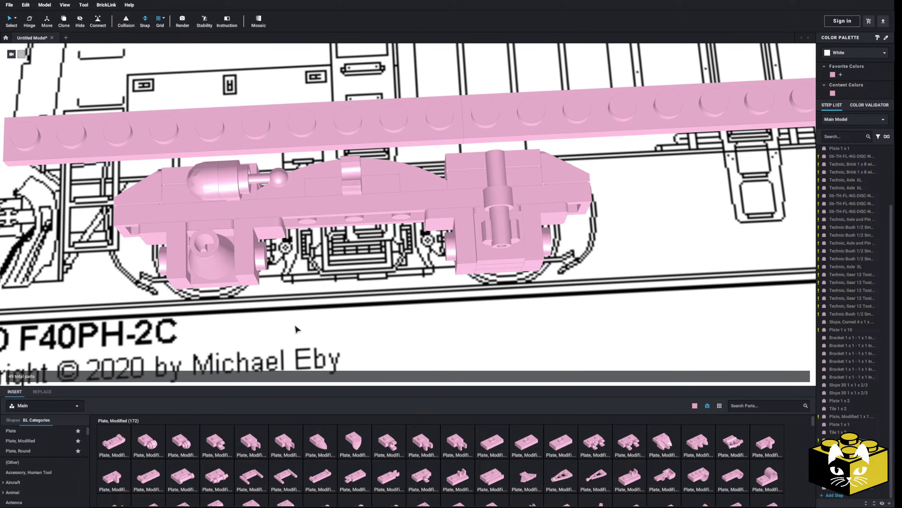
scroll(49, 457, "down", 1)
Search the custom parts palette for "hose".
left_click(76, 407)
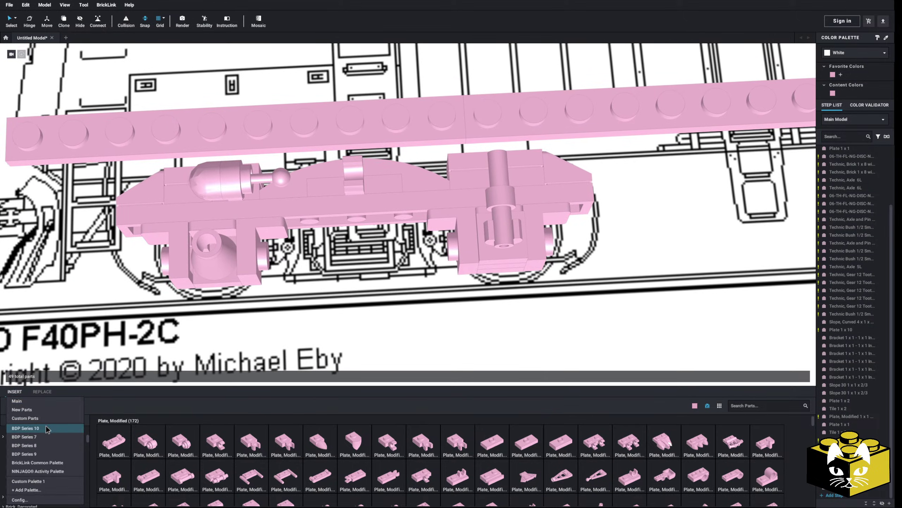
key("Return")
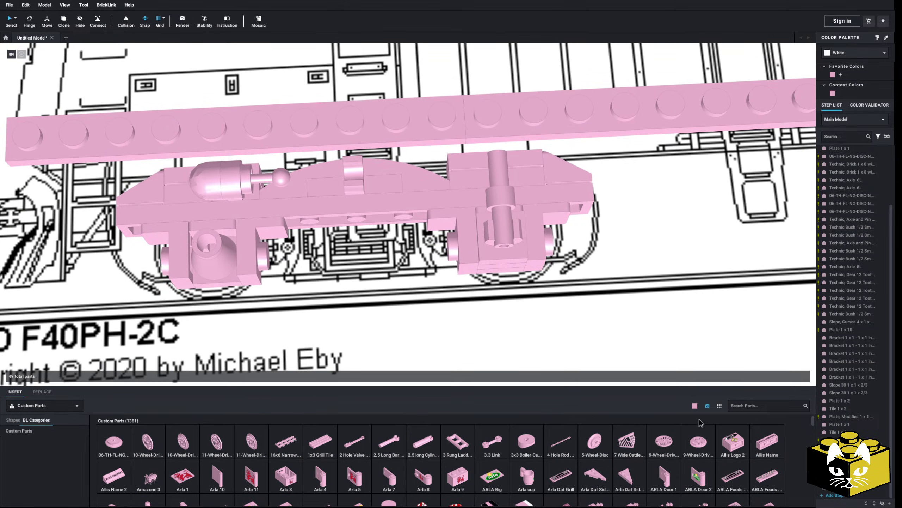
left_click(739, 409)
type("hose")
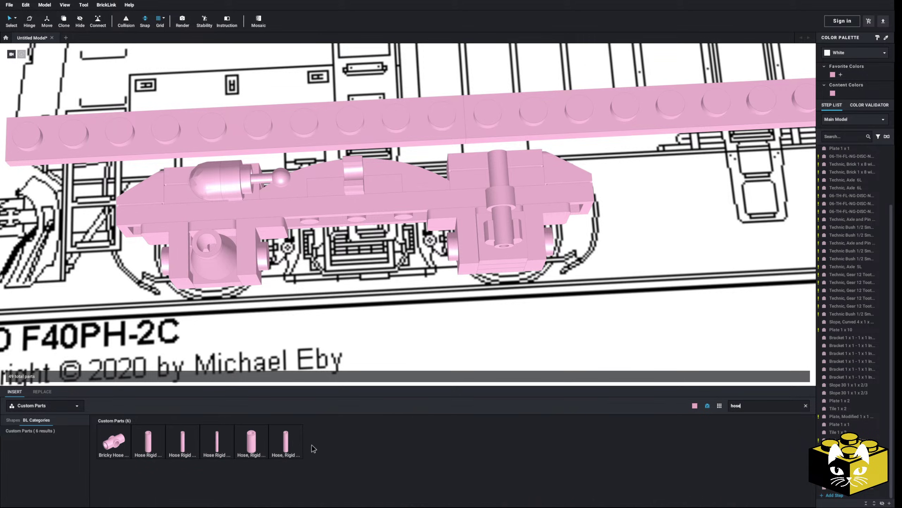
Place a rigid hose horizontally in the side frame's middle clip, extending evenly on both sides of it.
left_click_drag(286, 442, 403, 181)
scroll(399, 191, "down", 5)
middle_click_drag(399, 191, 549, 208)
left_click(222, 179)
middle_click_drag(606, 256, 544, 256)
scroll(497, 253, "up", 6)
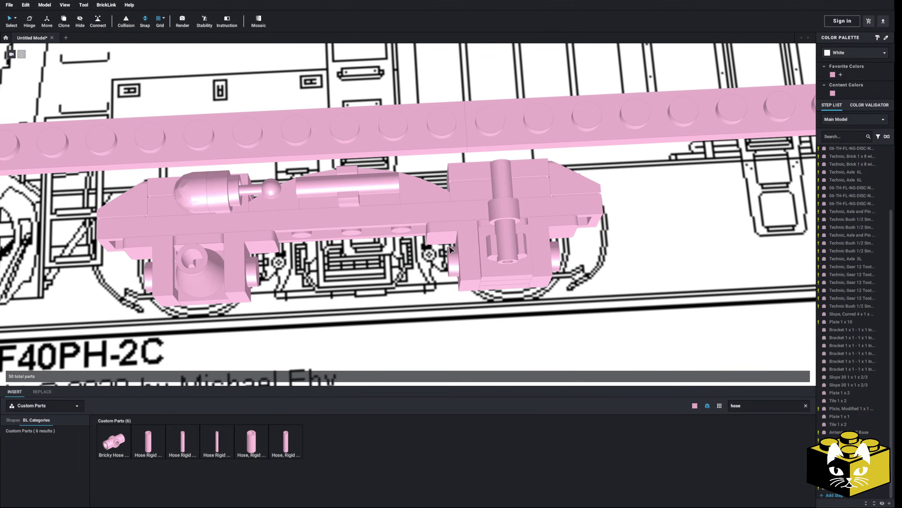
left_click_drag(348, 182, 411, 192)
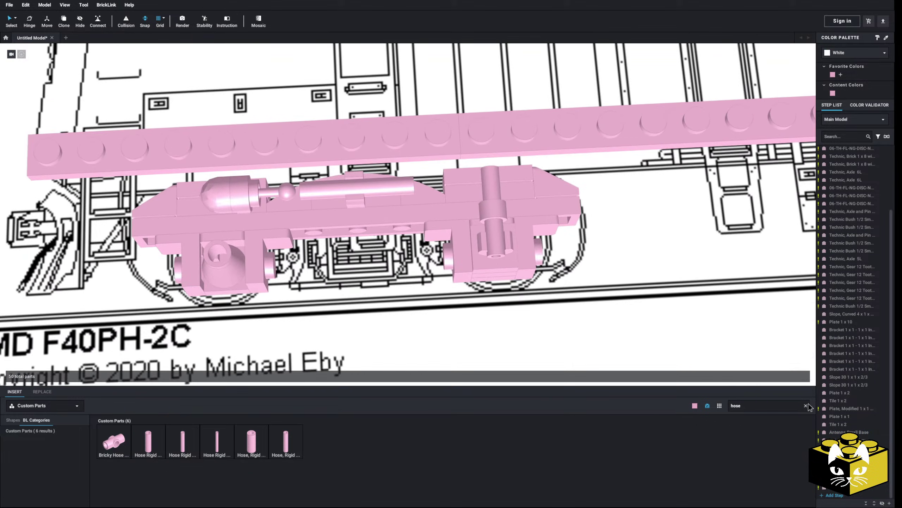
Switch from the custom parts back to the Main palette and show its Bar category.
left_click(66, 406)
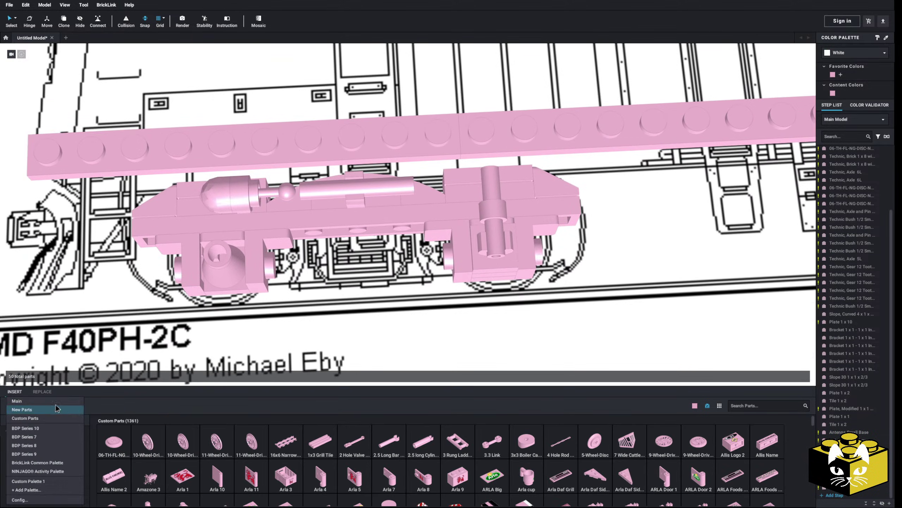
left_click(32, 418)
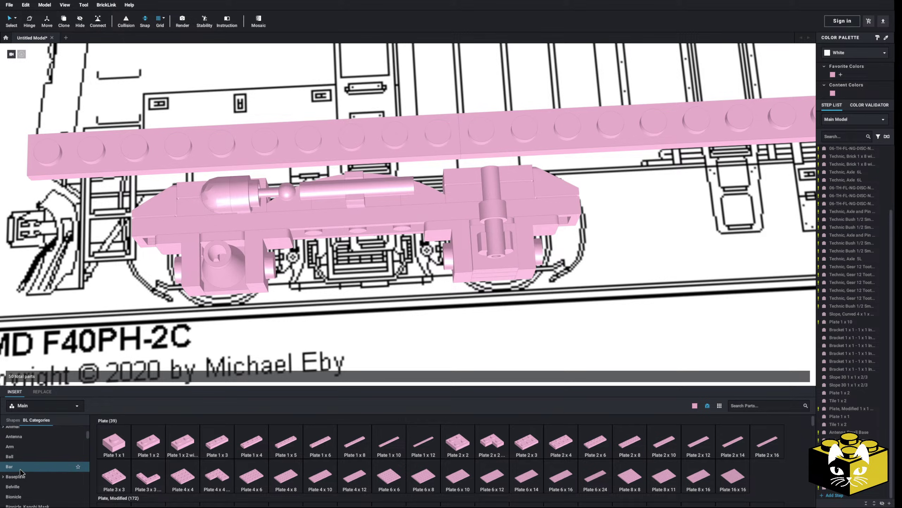
scroll(32, 451, "down", 3)
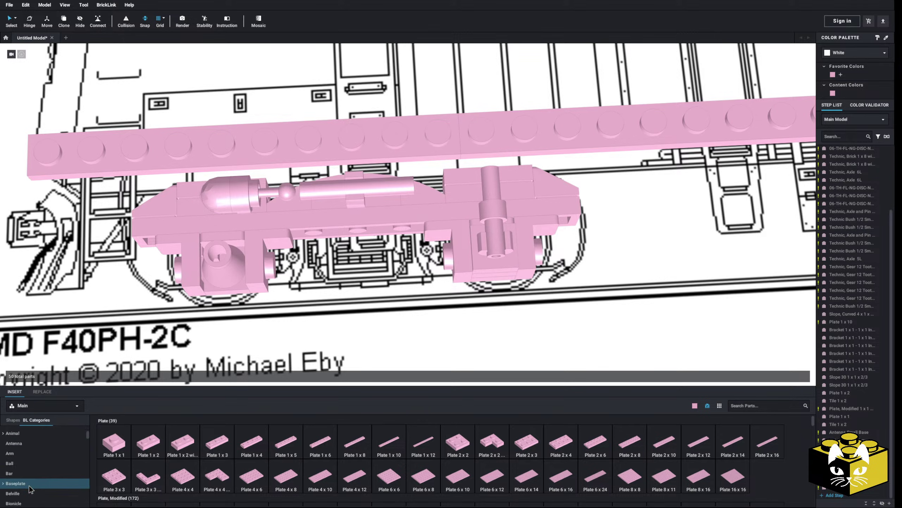
scroll(29, 478, "up", 3)
left_click(21, 440)
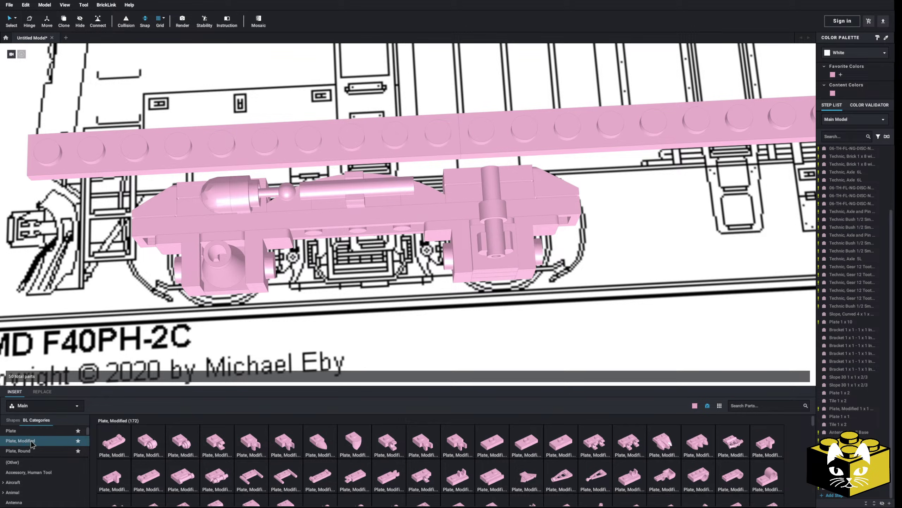
scroll(540, 437, "down", 3)
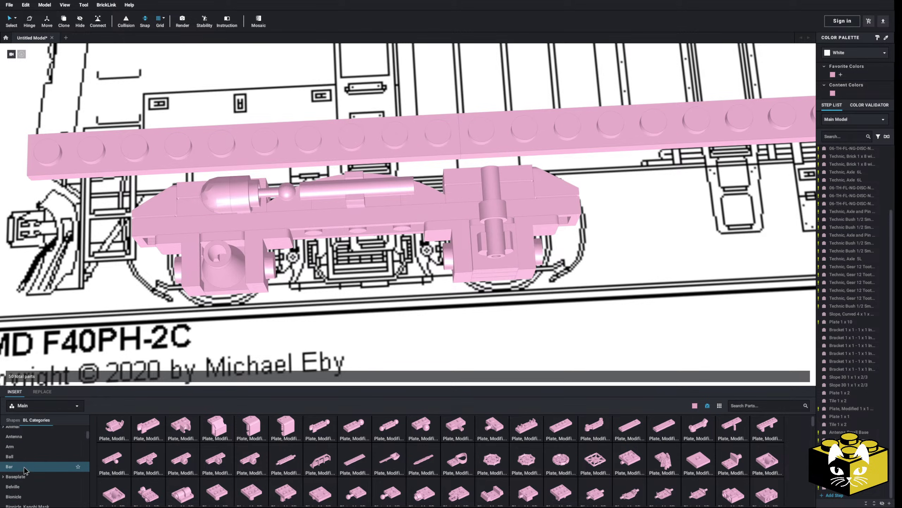
left_click(24, 466)
scroll(408, 452, "down", 1)
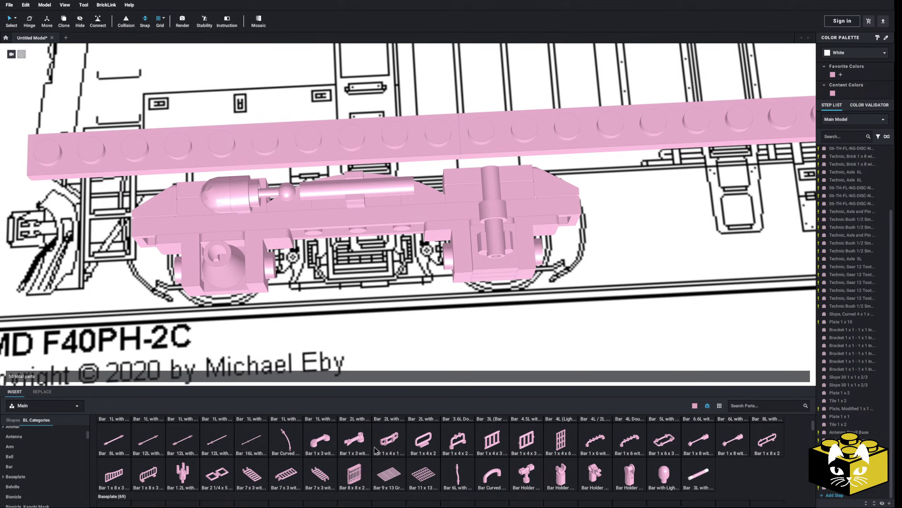
scroll(343, 452, "up", 1)
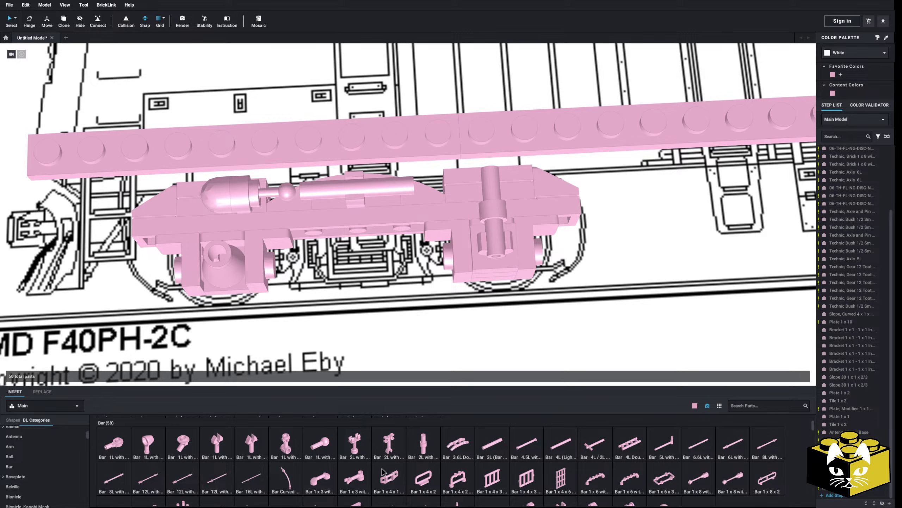
Hang a Bar 1 x 3 with Clip and Stud Holder (Robot Arm) from the hose, on the cab-end side of the middle clip.
left_click_drag(355, 476, 322, 190)
right_click(322, 190)
left_click(337, 195)
right_click(327, 193)
left_click(338, 198)
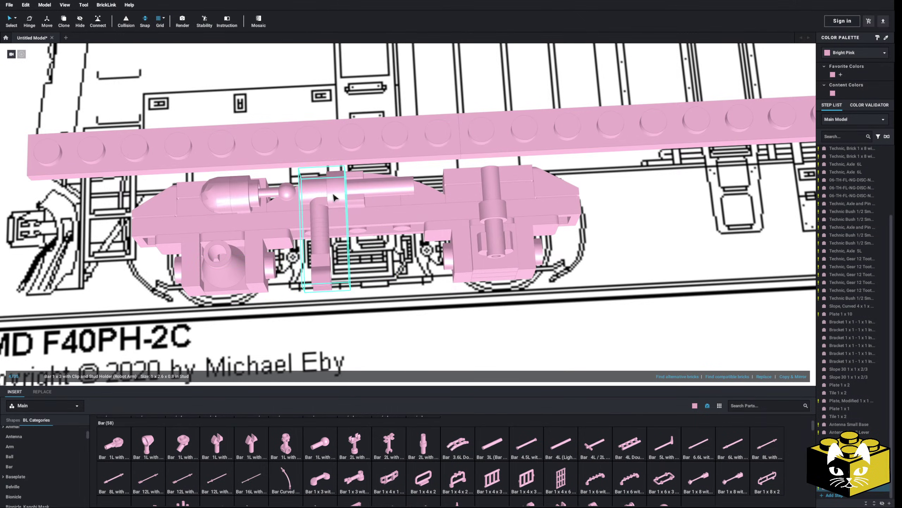
Clone the hanging robot arm and attach the copy to the hose on the other side of the middle clip.
right_click(332, 194)
left_click(345, 215)
scroll(374, 224, "down", 2)
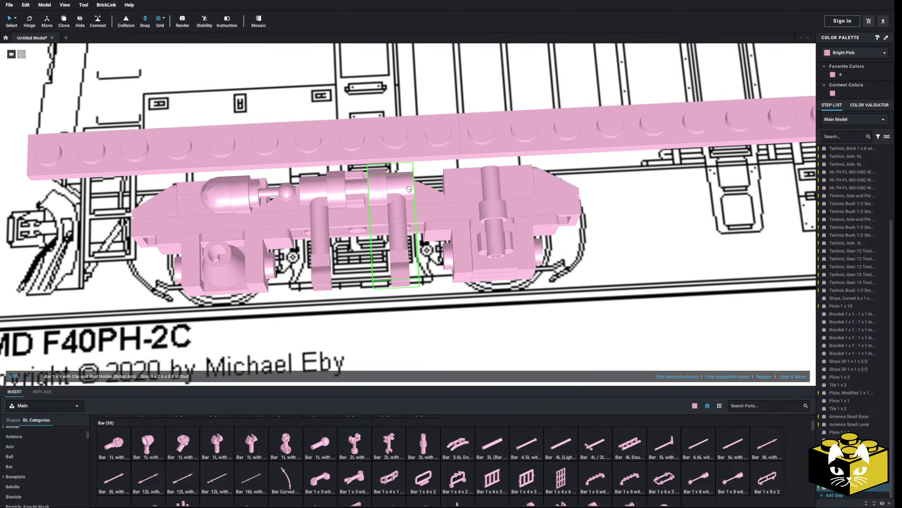
left_click(391, 218)
scroll(391, 219, "down", 2)
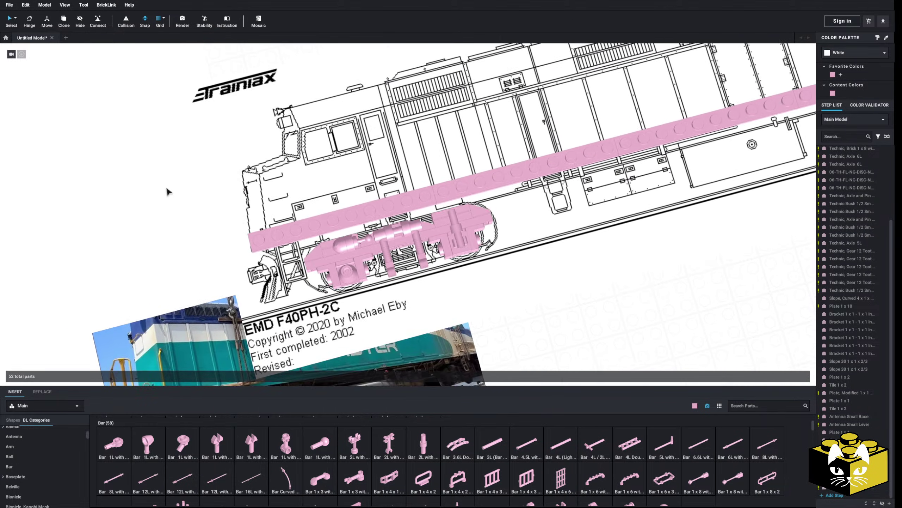
Try a Bar 1L with 1 x 1 Round Plate with Hollow Stud near the truck's side frame and delete it.
mouse_move(167, 196)
right_mouse_down()
mouse_move(177, 178)
mouse_move(181, 183)
right_mouse_up()
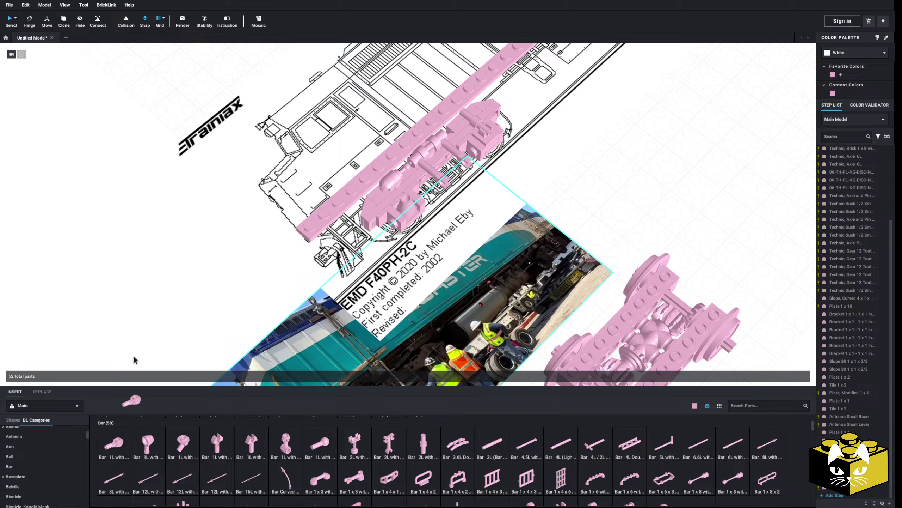
key("Right")
key("Right")
key("Right")
right_click_drag(137, 210, 122, 245)
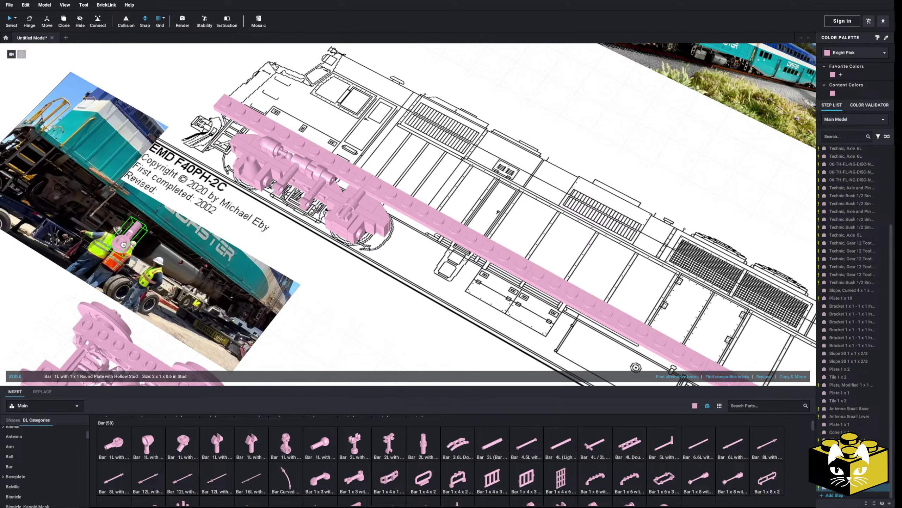
scroll(122, 244, "up", 4)
left_click(278, 333)
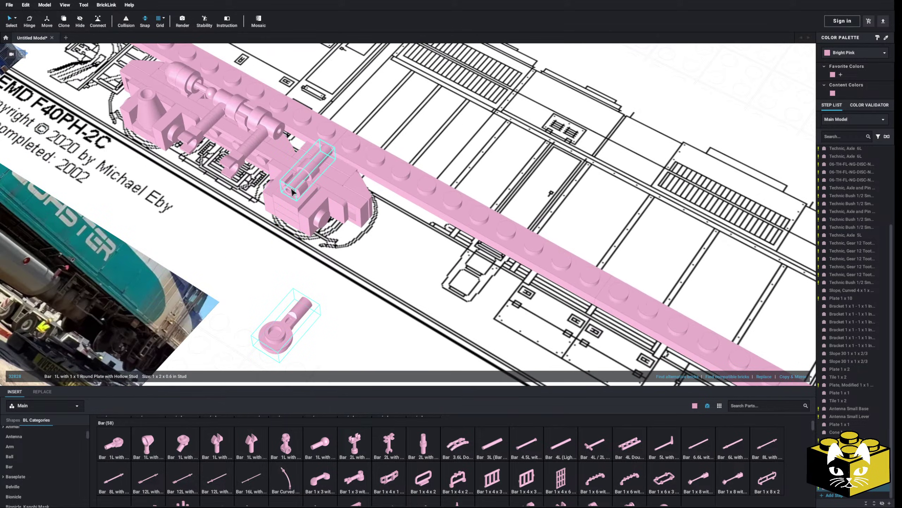
left_click_drag(275, 335, 303, 197)
right_click_drag(302, 196, 401, 227)
left_click(220, 275)
left_click(383, 339)
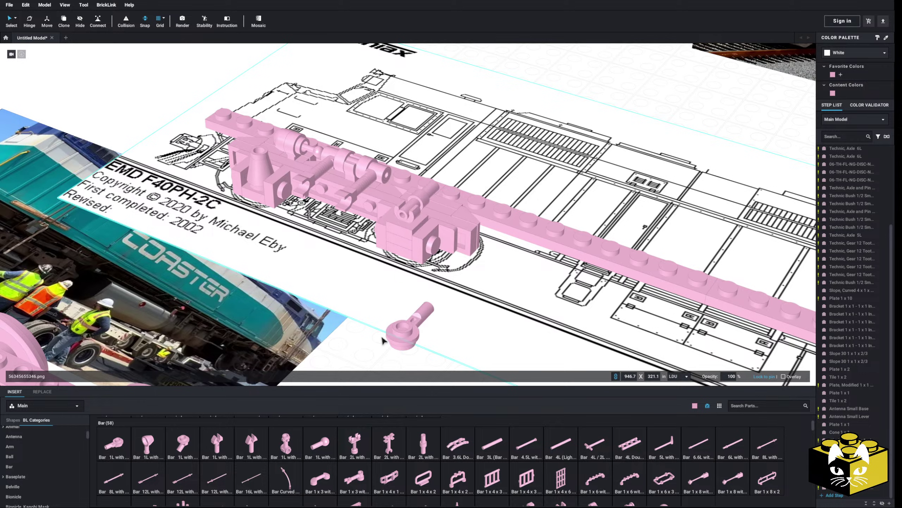
key("Delete")
Compare the truck's side frame and its two hanging arms with the reference photo and the drawing.
right_click_drag(397, 322, 210, 184)
scroll(210, 183, "up", 3)
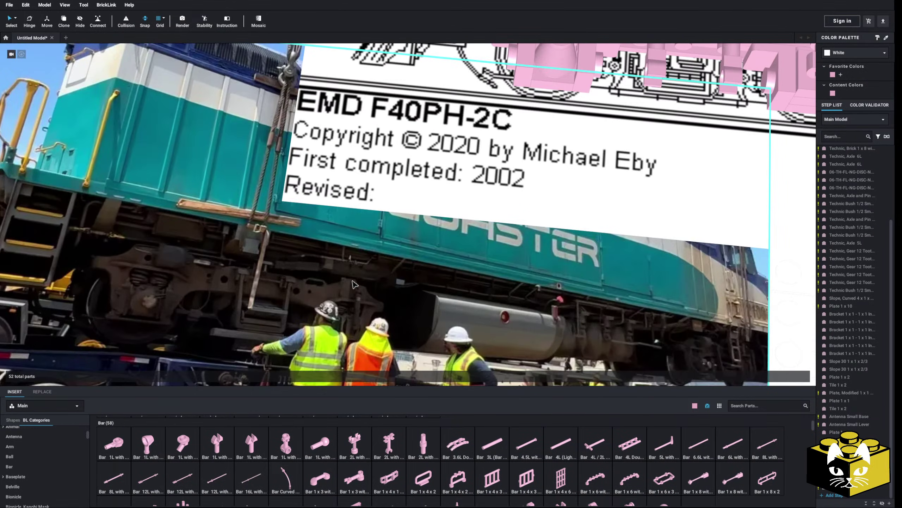
scroll(132, 277, "down", 5)
right_click_drag(171, 225, 177, 181)
scroll(141, 174, "up", 3)
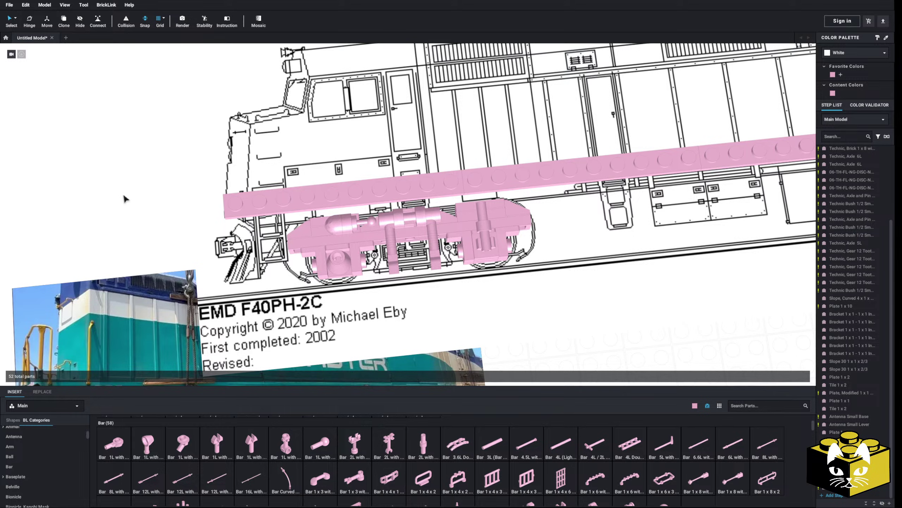
right_click_drag(124, 195, 120, 175)
scroll(108, 191, "up", 4)
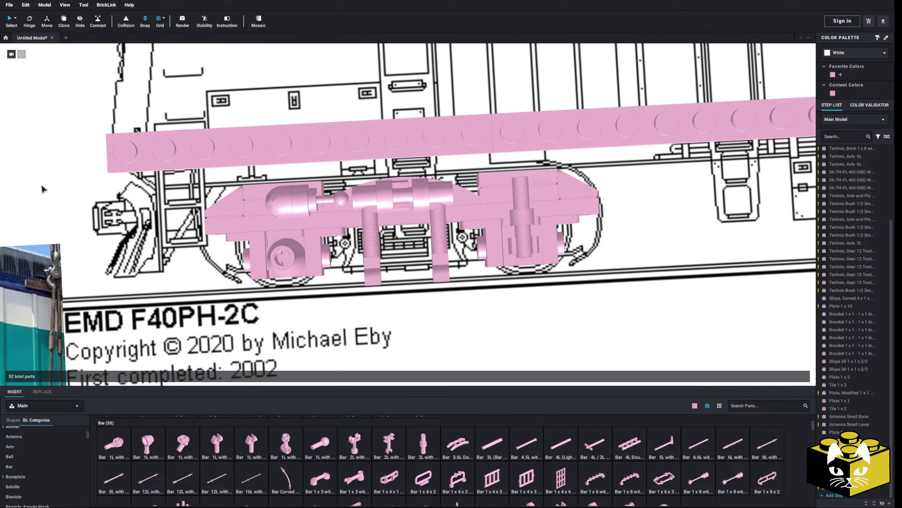
scroll(42, 185, "down", 2)
right_click_drag(42, 185, 64, 163)
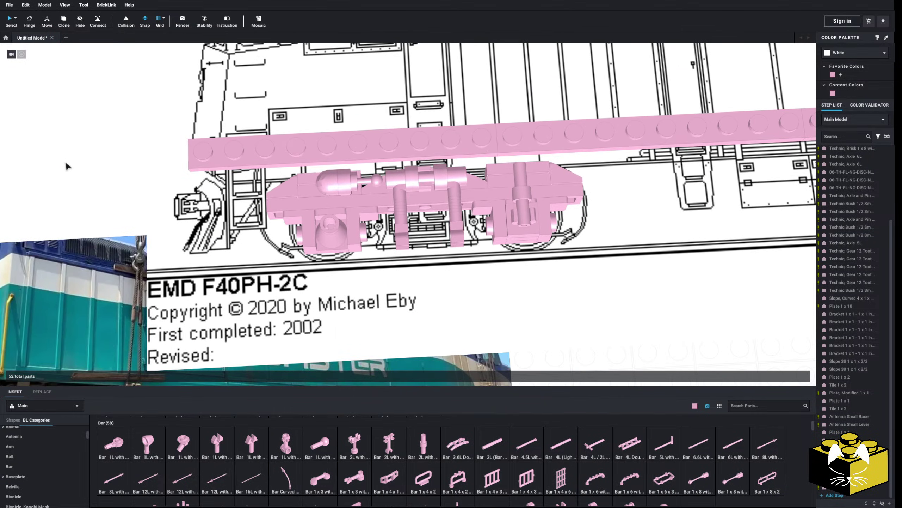
scroll(66, 167, "down", 3)
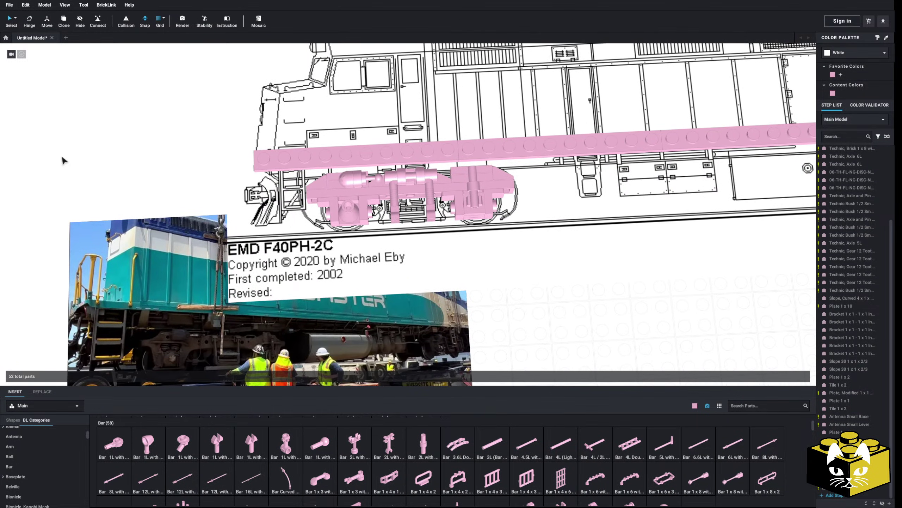
middle_click_drag(62, 157, 54, 163)
Delete both hanging robot arms from the side frame's hose.
right_click_drag(449, 231, 373, 237)
scroll(369, 250, "up", 5)
left_click(369, 249)
middle_click_drag(373, 237, 362, 184)
left_click(379, 210)
right_click_drag(379, 210, 391, 185)
key("Delete")
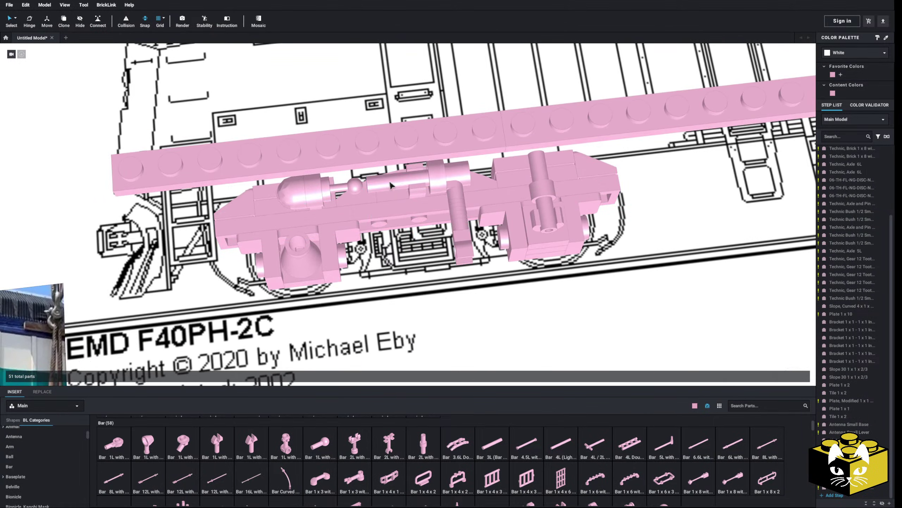
left_click(449, 179)
key("Delete")
Look through the Bar parts and other part categories for an alternative to the hanging arms.
scroll(362, 444, "down", 1)
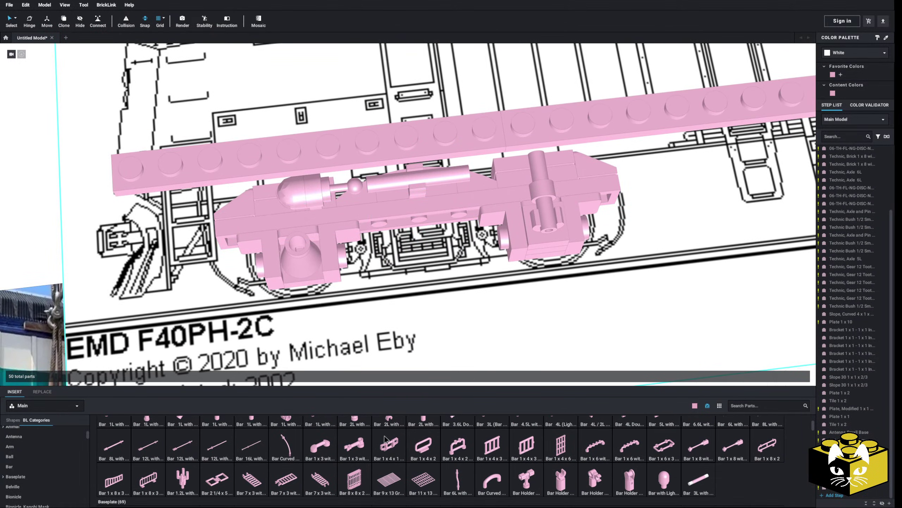
scroll(400, 450, "up", 1)
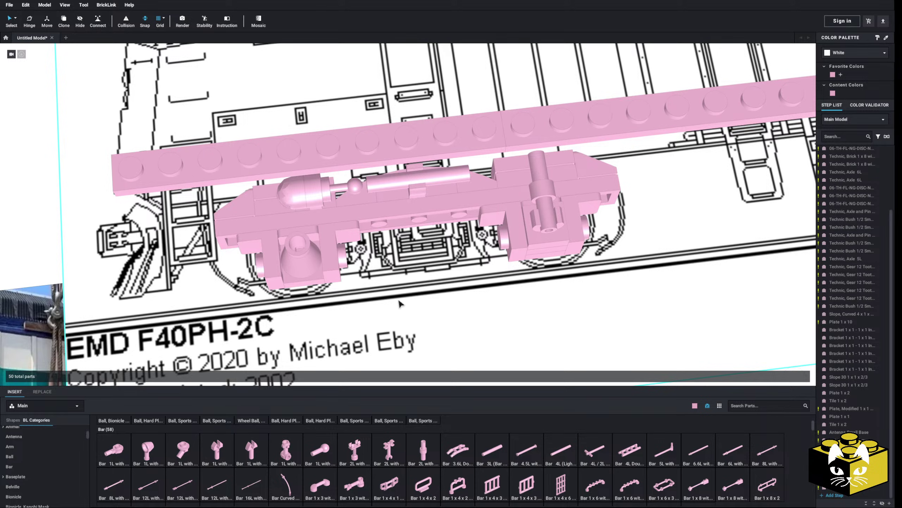
scroll(26, 454, "down", 8)
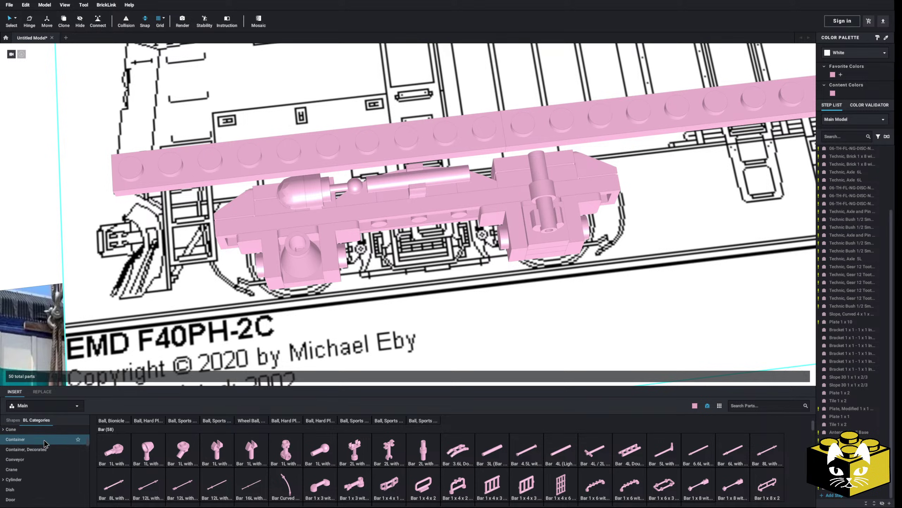
left_click_drag(406, 347, 382, 199)
left_click(382, 203)
right_click_drag(382, 203, 355, 213)
key("Delete")
scroll(391, 444, "down", 5)
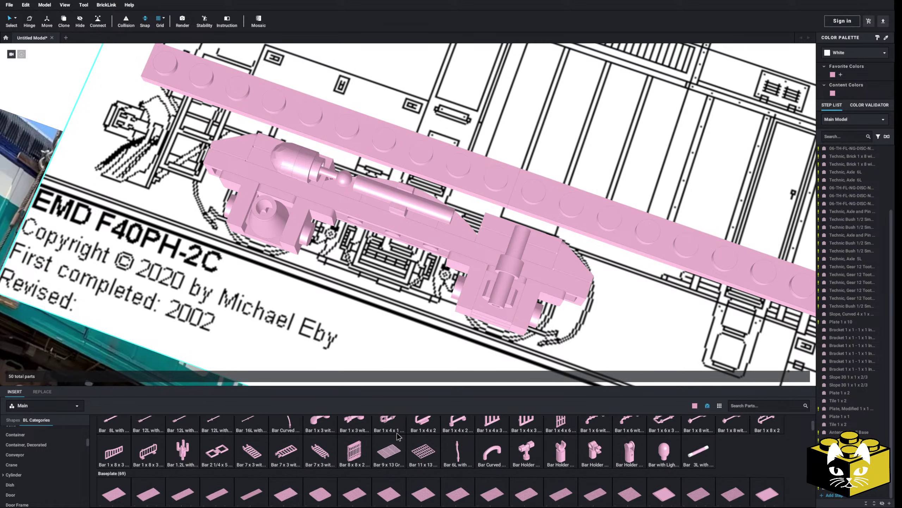
scroll(379, 450, "up", 6)
scroll(379, 447, "up", 1)
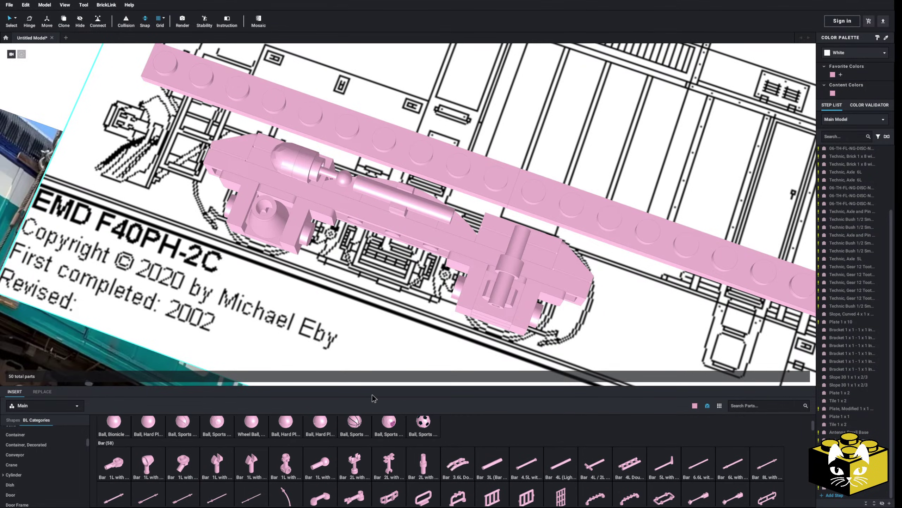
Undo the deletion of the two hanging robot arms.
key("ctrl+z")
key("ctrl+z")
right_click_drag(350, 299, 385, 304)
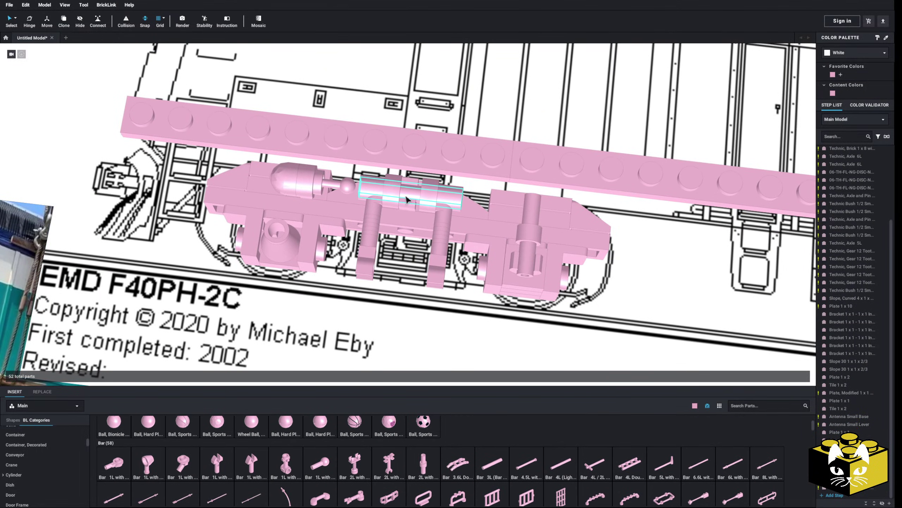
Clone the side frame's rigid hose and fit the copy horizontally through the lower ends of the two hanging arms.
right_click(407, 192)
left_click(413, 204)
right_click(415, 194)
left_click(420, 217)
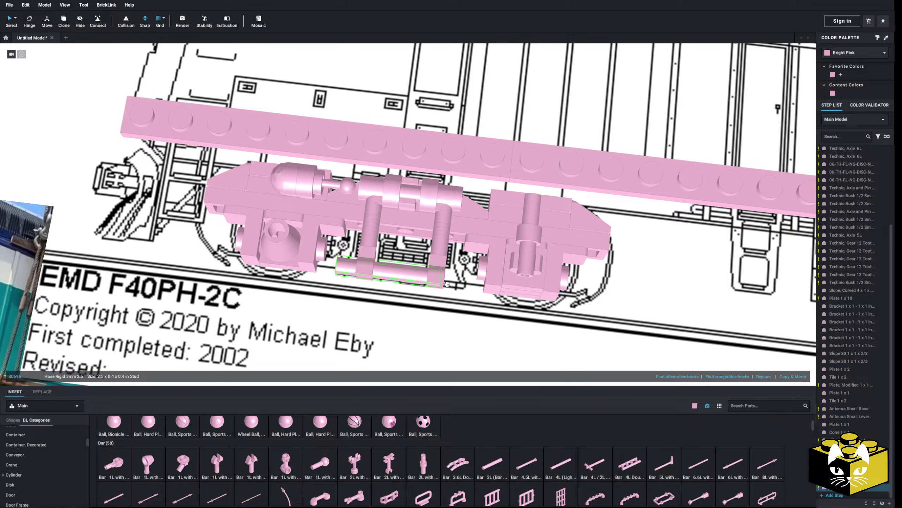
left_click(450, 283)
right_click_drag(450, 283, 373, 267)
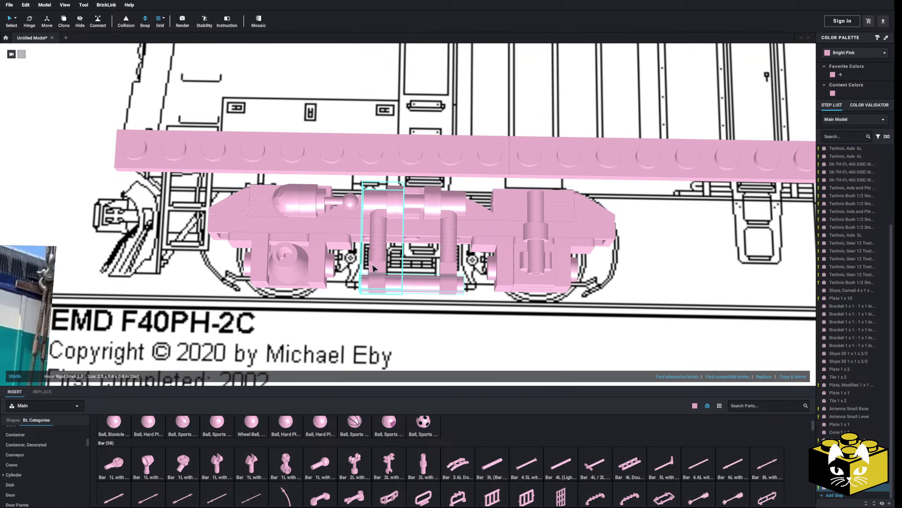
Slide the two hanging arms slightly outward along the hoses, away from the middle clip.
left_click_drag(373, 267, 371, 268)
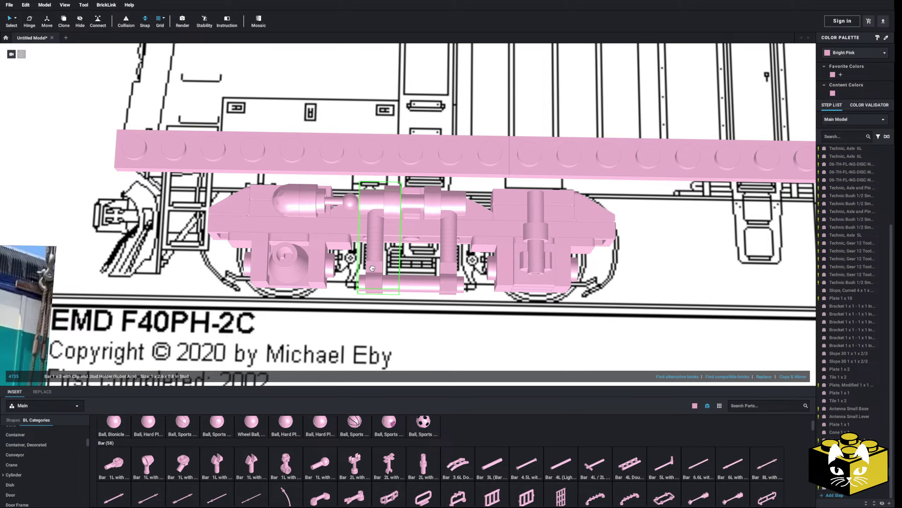
left_click_drag(467, 272, 460, 269)
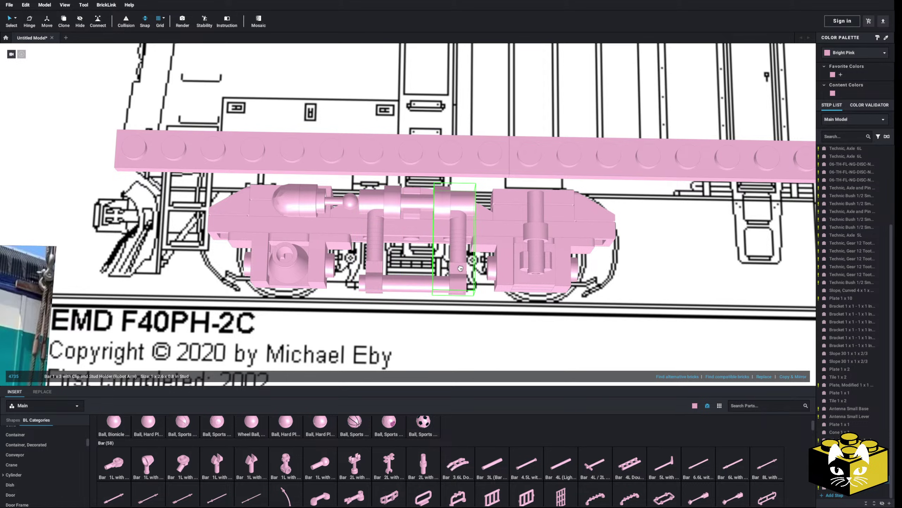
scroll(456, 267, "down", 5)
left_click(222, 189)
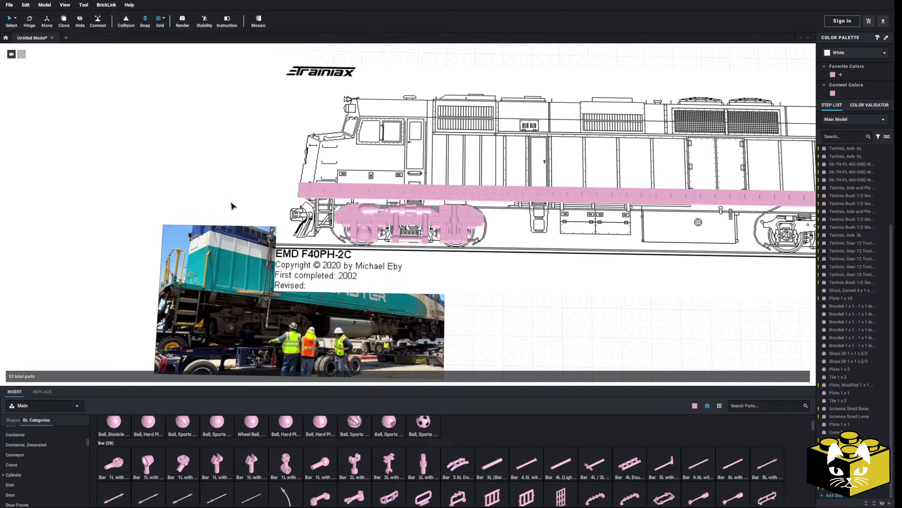
Check the side frame with its arms and lower hose against the full locomotive drawing and the reference photo.
scroll(219, 199, "up", 3)
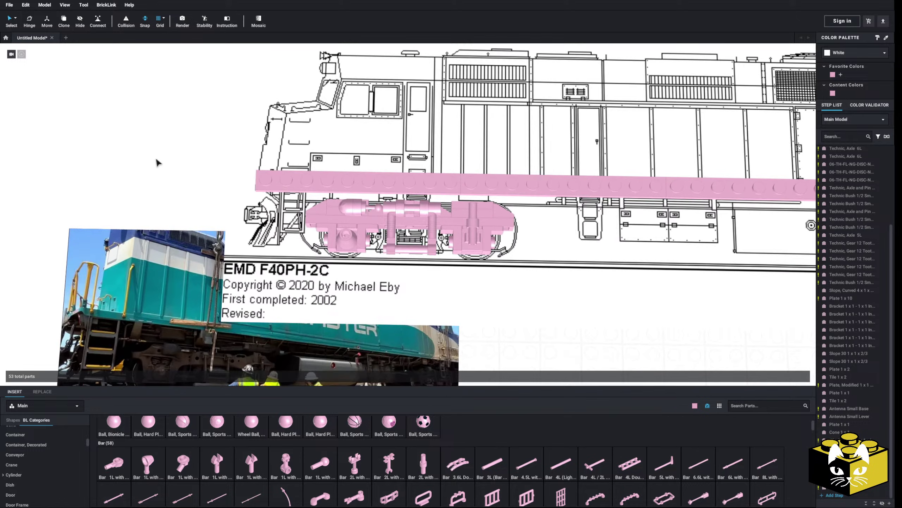
scroll(157, 163, "down", 3)
scroll(522, 343, "up", 1)
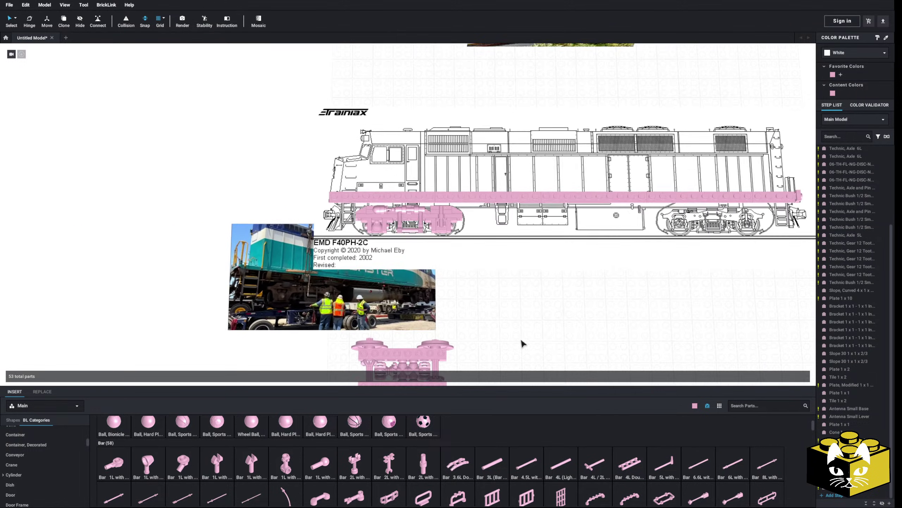
right_click_drag(523, 343, 509, 249)
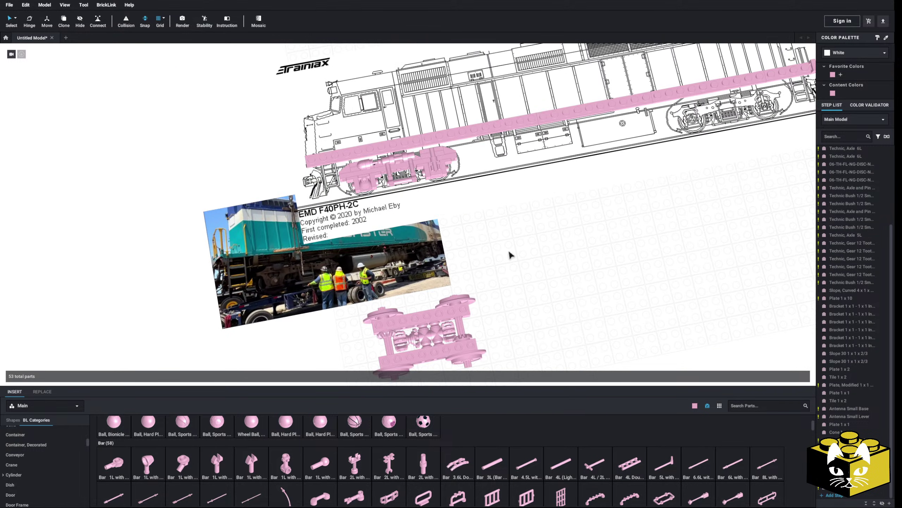
scroll(509, 250, "up", 5)
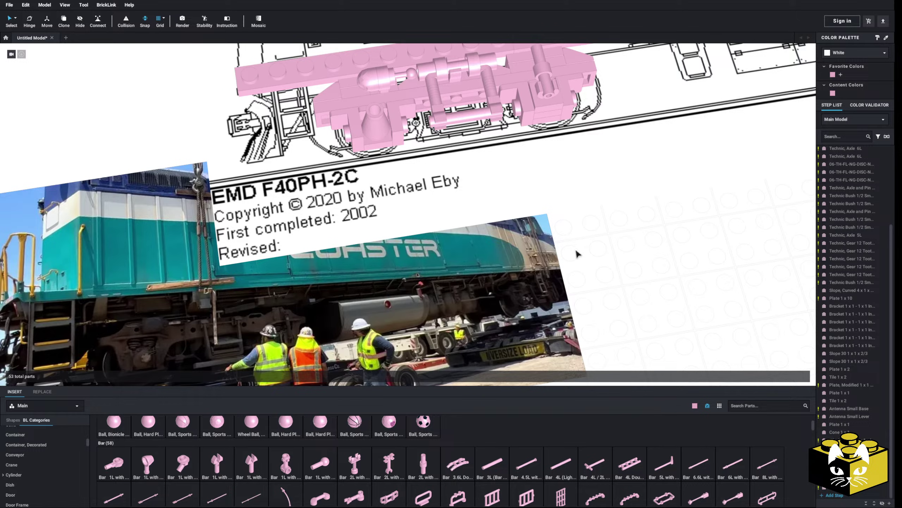
Insert a Bracket 1 x 2 - 1 x 2 Inverted and fit it below the lower hose between the hanging arms.
scroll(574, 259, "down", 5)
right_click_drag(572, 264, 538, 252)
scroll(538, 252, "up", 8)
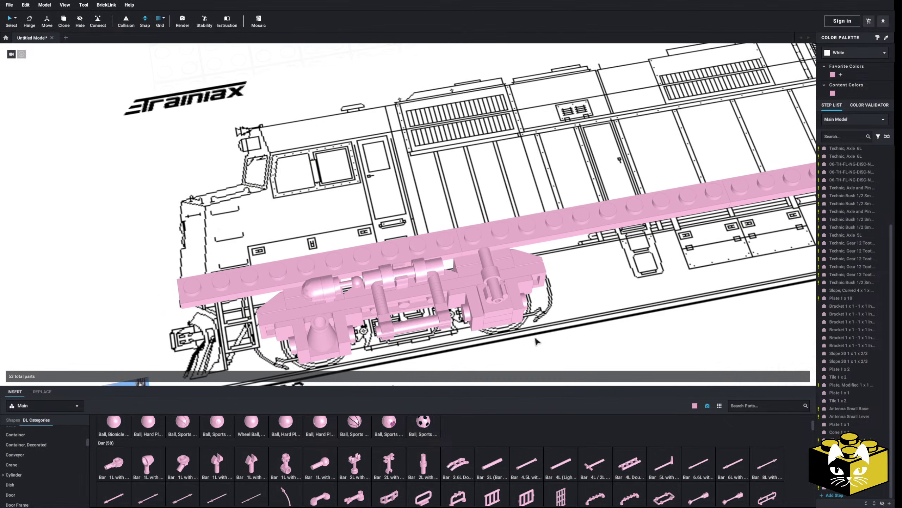
right_click_drag(536, 341, 476, 283)
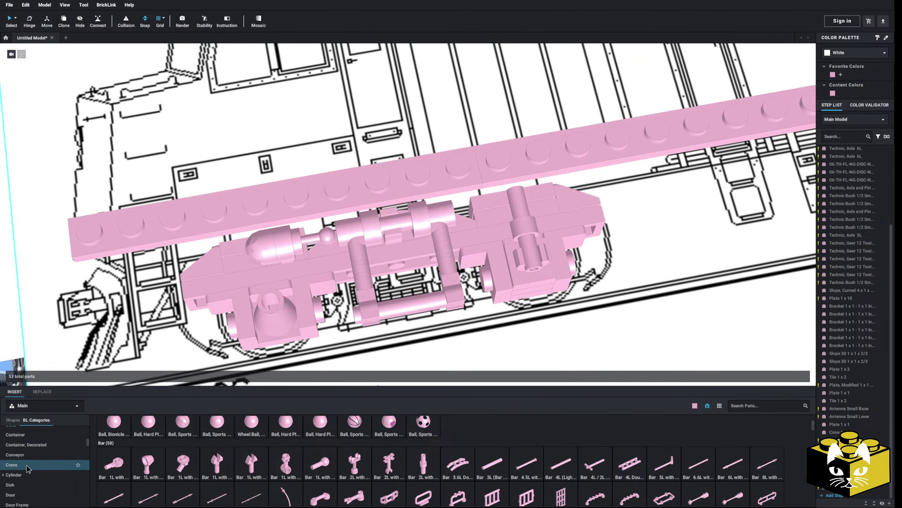
scroll(27, 462, "up", 4)
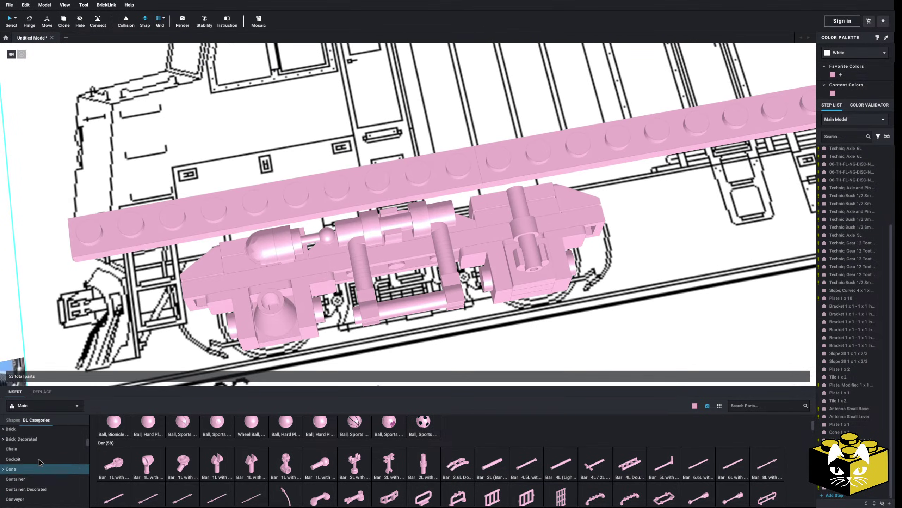
scroll(24, 436, "up", 2)
left_click(14, 435)
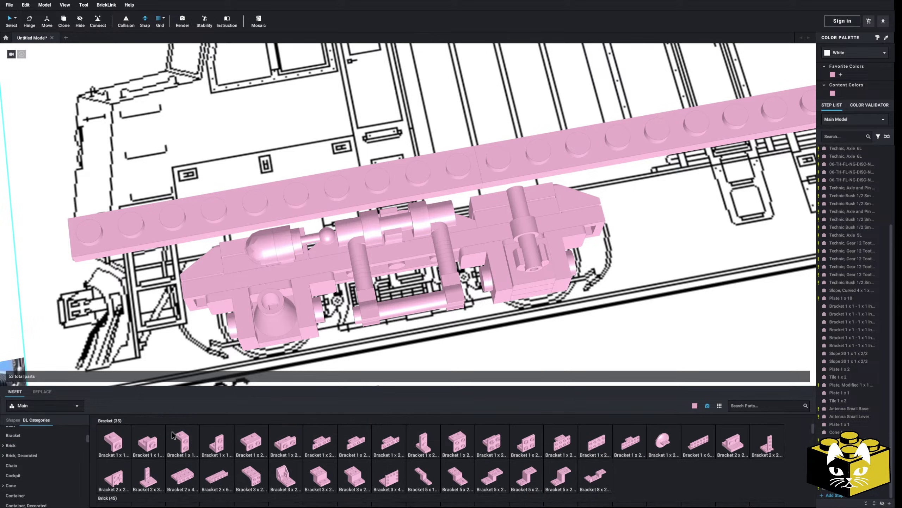
left_click(283, 442)
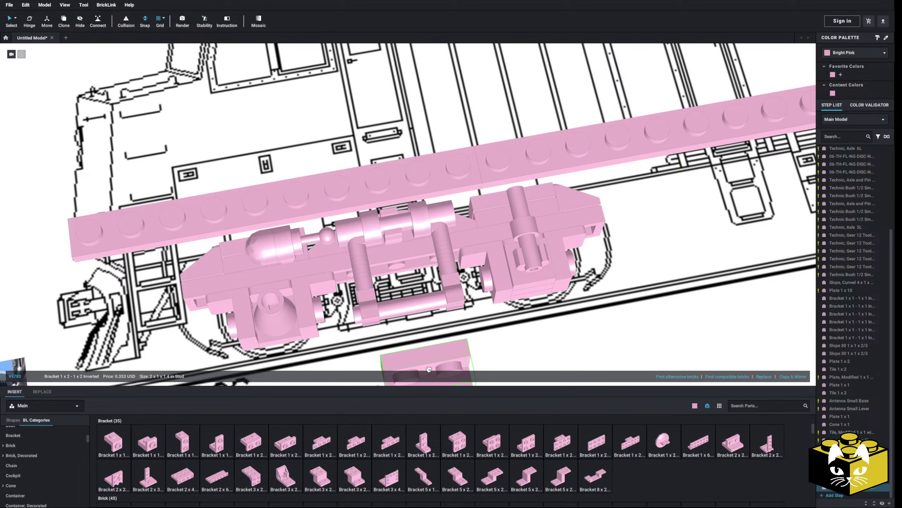
left_click(405, 295)
right_click_drag(405, 295, 469, 283)
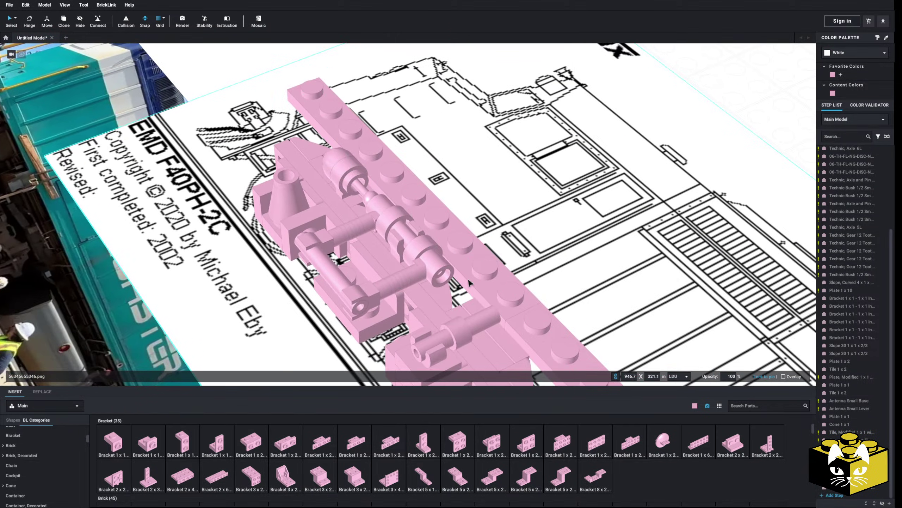
Insert a Slope 45 1 x 1 x 2/3 Double and set it aside near the nose of the locomotive drawing.
scroll(28, 452, "down", 12)
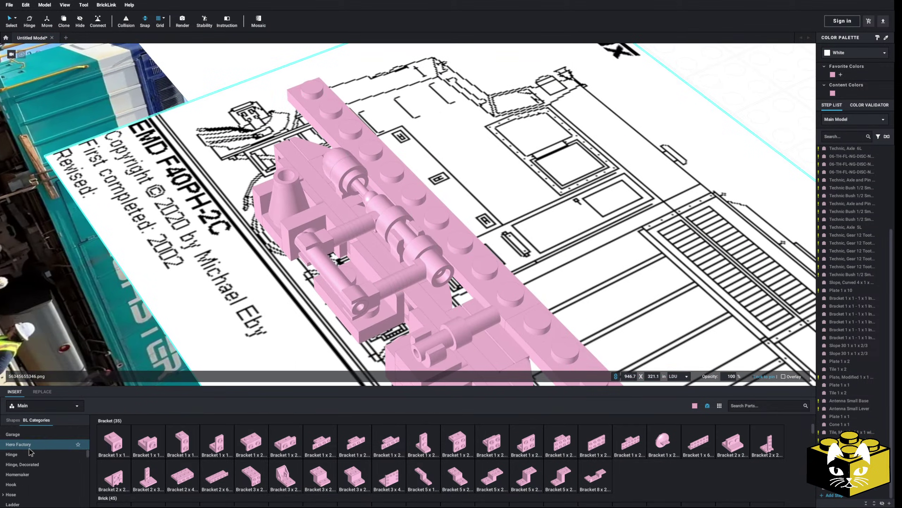
scroll(28, 453, "down", 3)
left_click(11, 447)
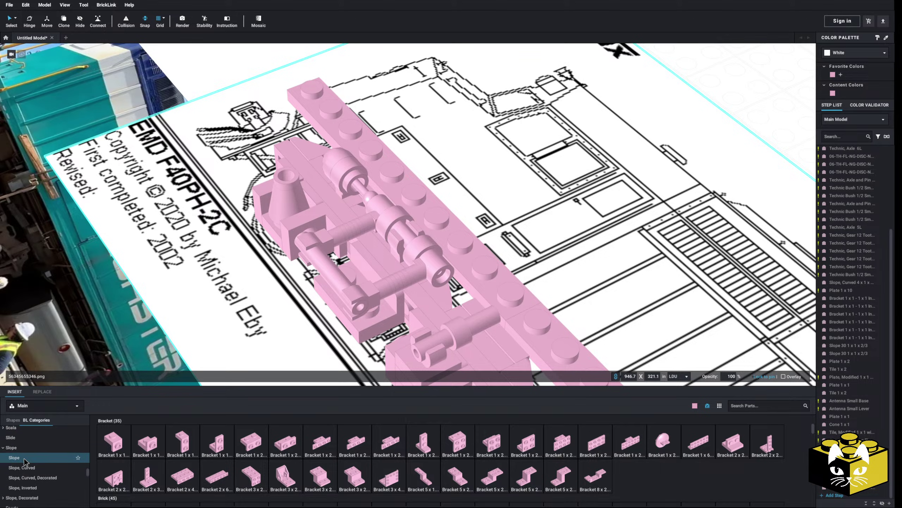
left_click(143, 440)
left_click(339, 272)
right_click_drag(361, 302, 62, 219)
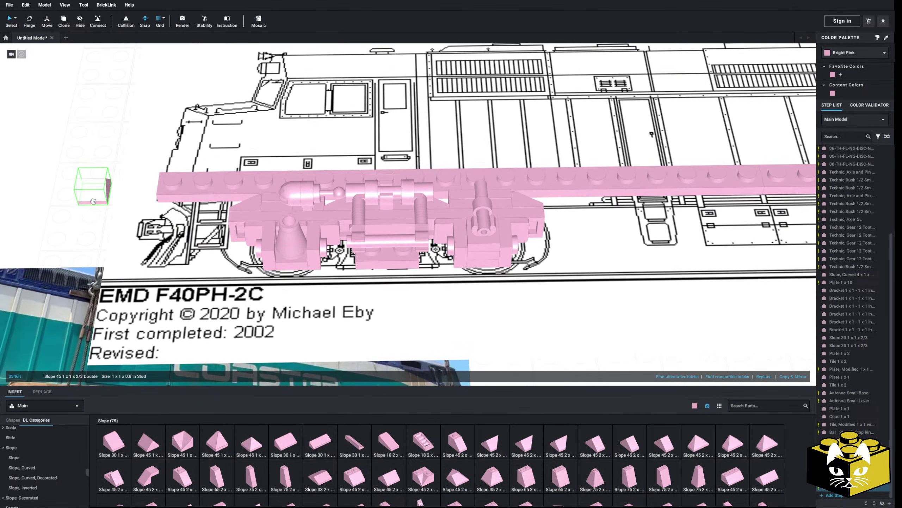
Put a Plate 1 x 2 on the bracket and set two Slope 45 1 x 1 x 2/3 Double parts between the arms.
scroll(26, 444, "up", 8)
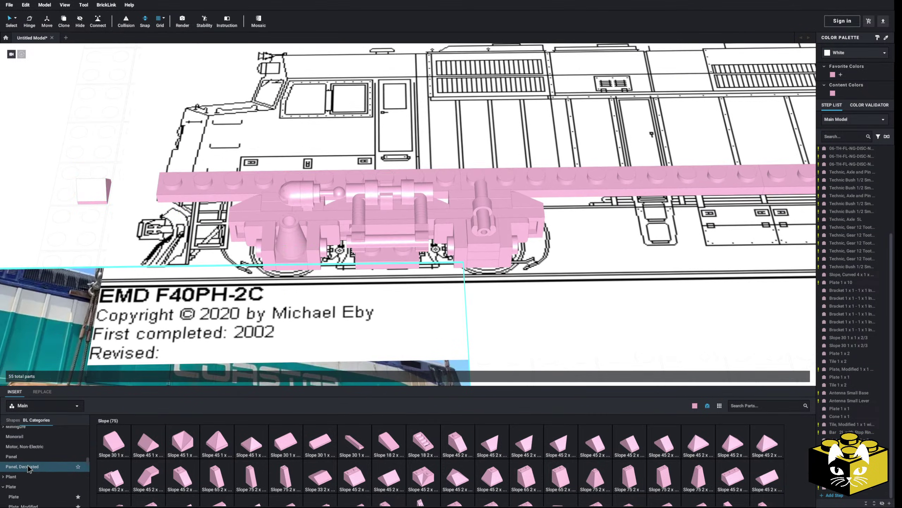
left_click(13, 482)
left_click(148, 441)
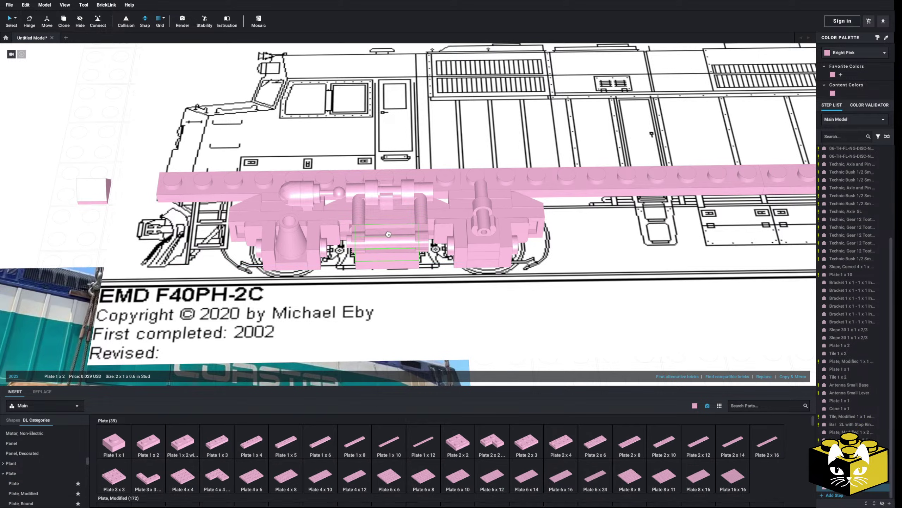
key("Escape")
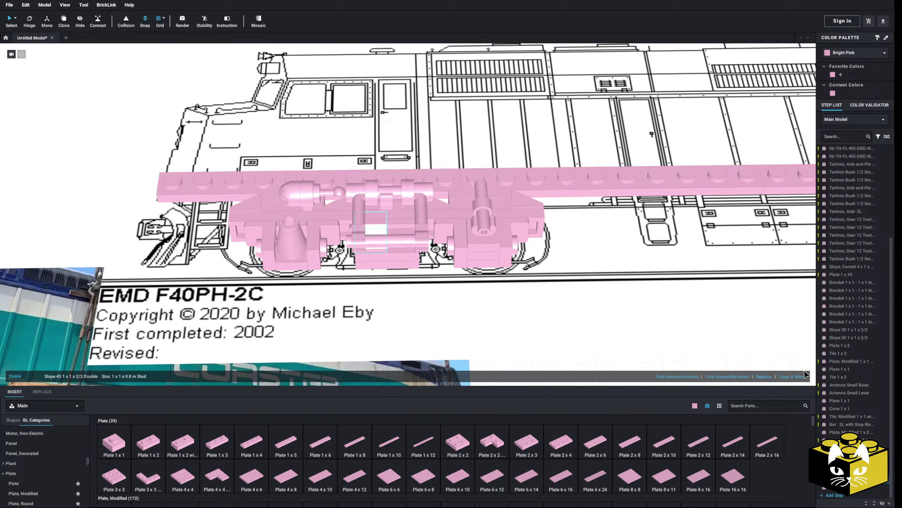
scroll(82, 204, "down", 2)
scroll(290, 269, "up", 3)
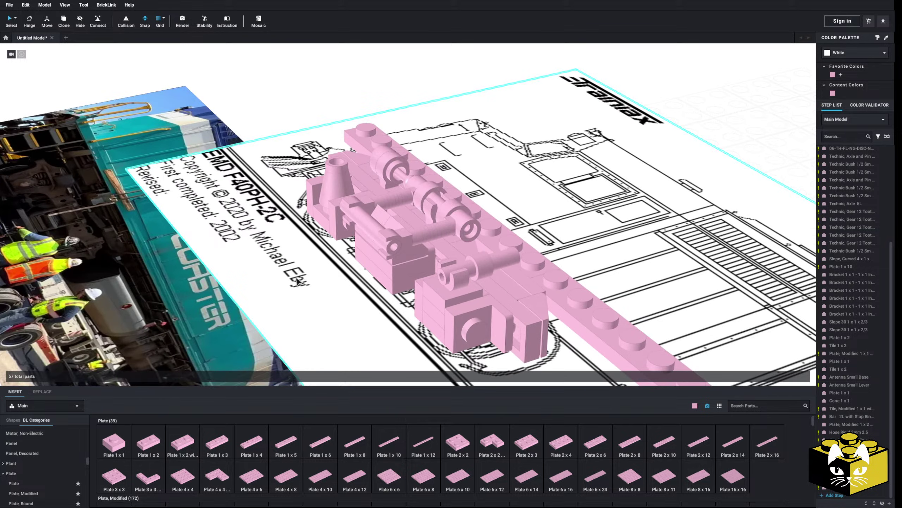
right_click_drag(299, 282, 349, 297)
scroll(349, 297, "up", 1)
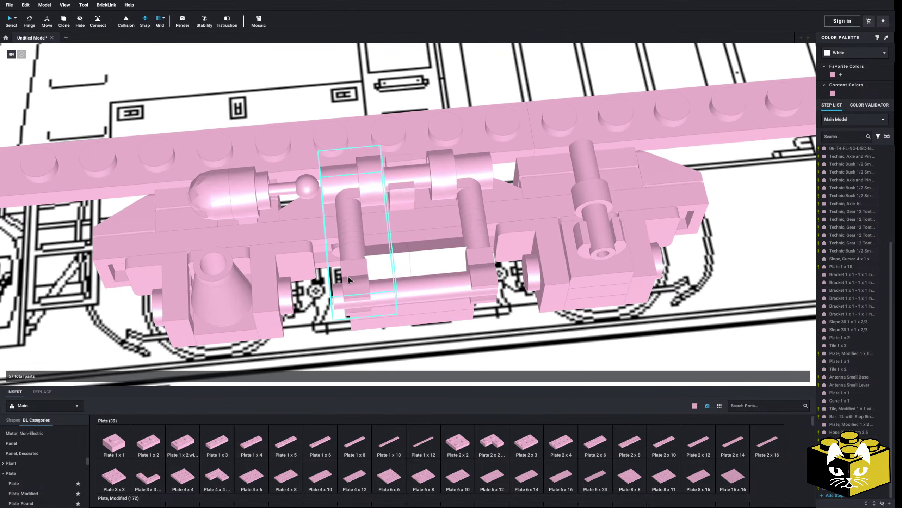
Reposition the two hanging robot arms along the hoses around the middle clip.
left_click(335, 291)
left_click_drag(334, 291, 341, 291)
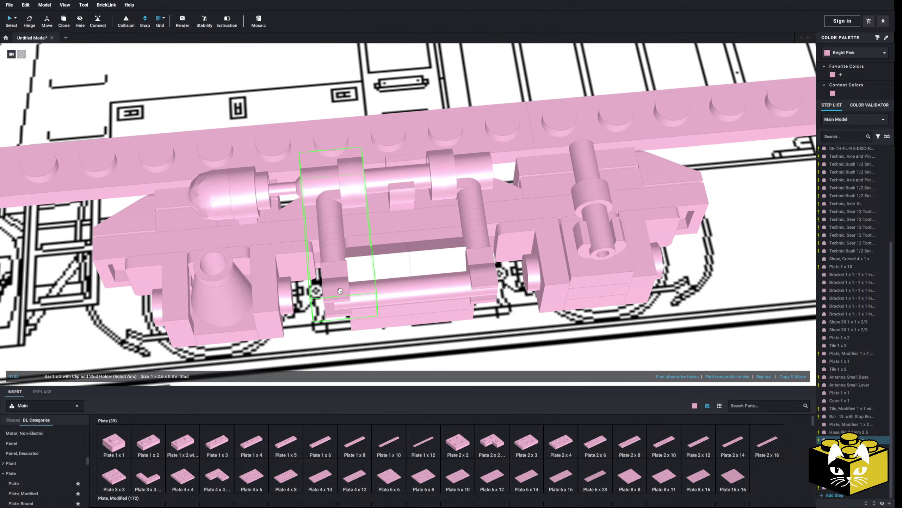
right_click_drag(338, 291, 331, 259)
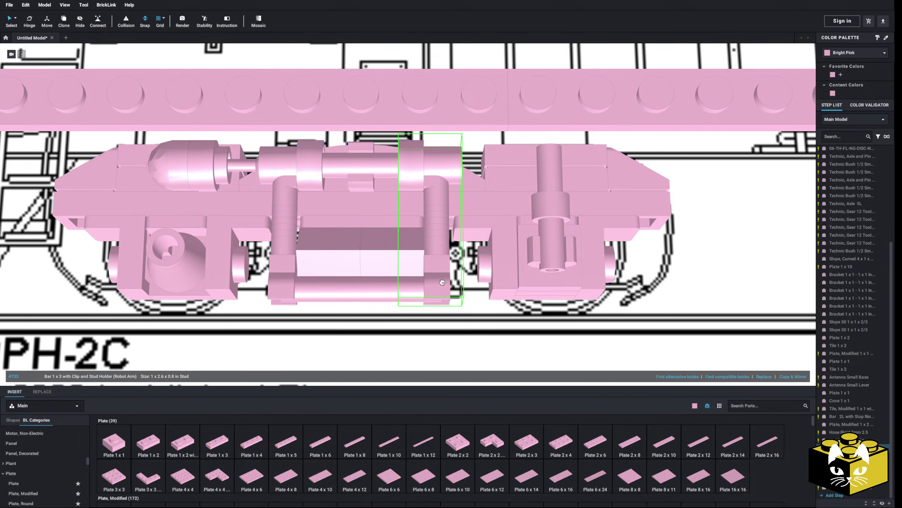
Compare the truck with the reference photo and delete the double slopes, plate and inverted bracket between the hanging arms.
scroll(442, 282, "down", 8)
left_click(496, 305)
mouse_move(496, 305)
right_mouse_down()
mouse_move(485, 284)
mouse_move(471, 283)
mouse_move(504, 302)
right_mouse_up()
scroll(504, 301, "up", 5)
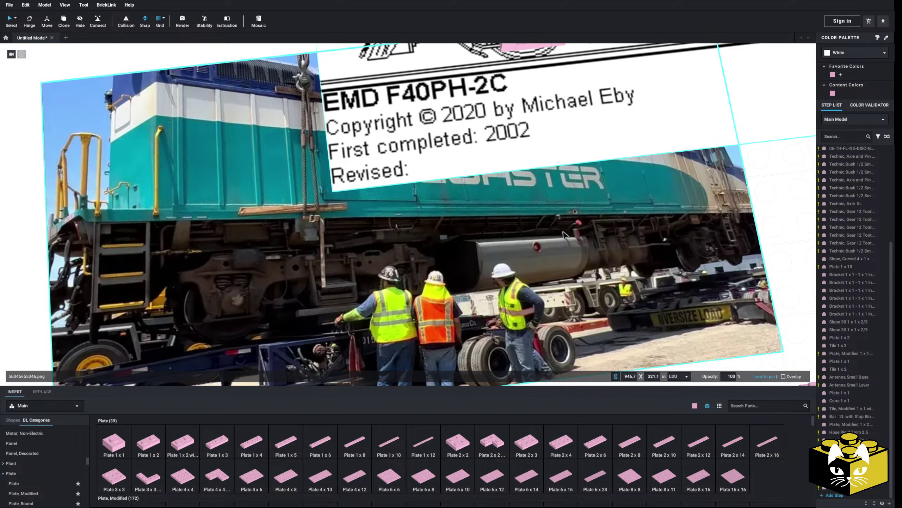
scroll(496, 306, "down", 2)
scroll(462, 284, "up", 5)
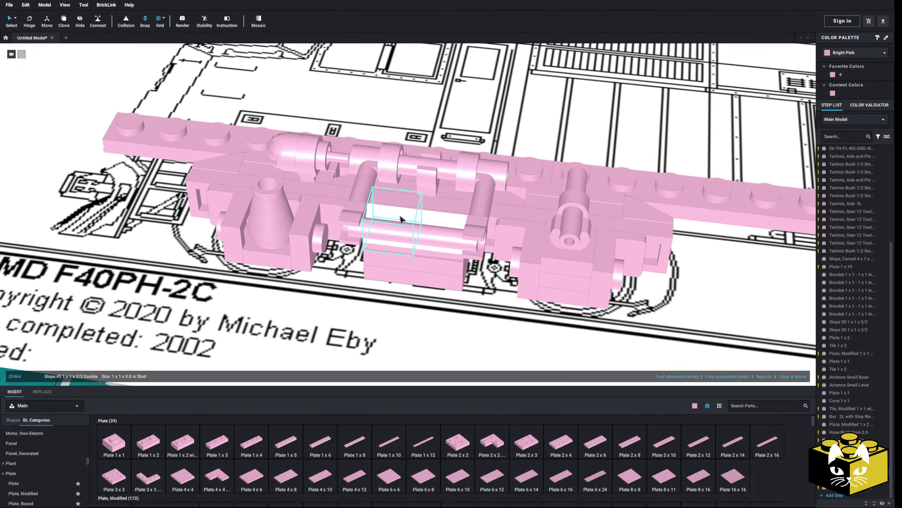
left_click(423, 260)
key("Delete")
left_click(426, 259)
key("Delete")
right_click_drag(427, 258, 408, 285)
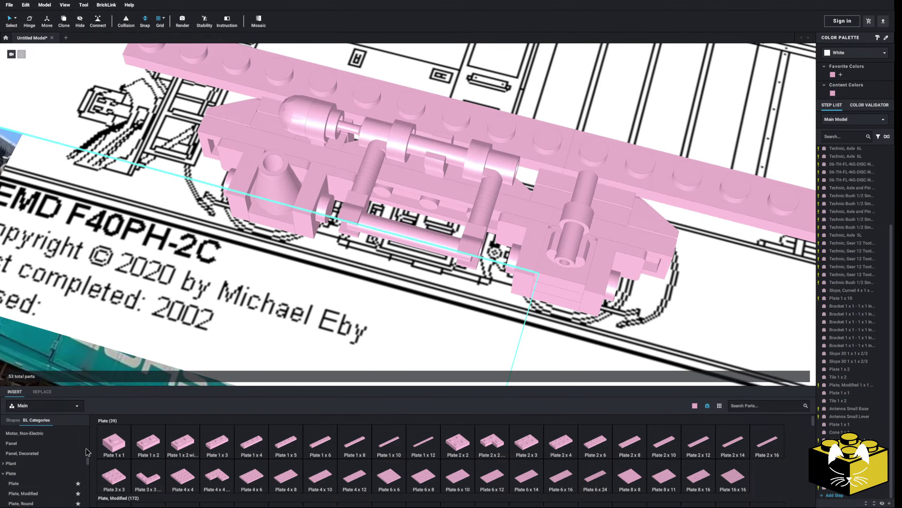
Clip a Plate, Modified 1 x 2 with 2 Open O Clips (Horizontal Grip) onto the middle of the lower hose.
left_click(23, 493)
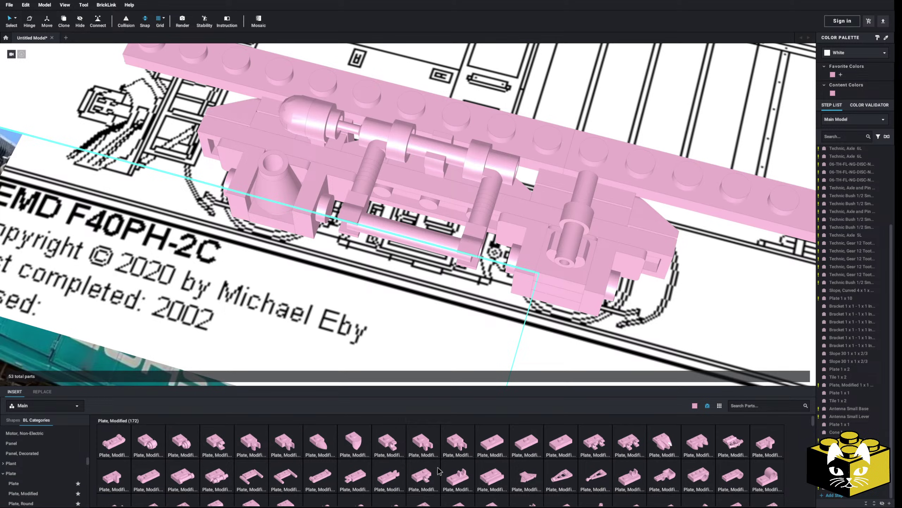
left_click_drag(425, 475, 490, 252)
right_click_drag(490, 252, 425, 252)
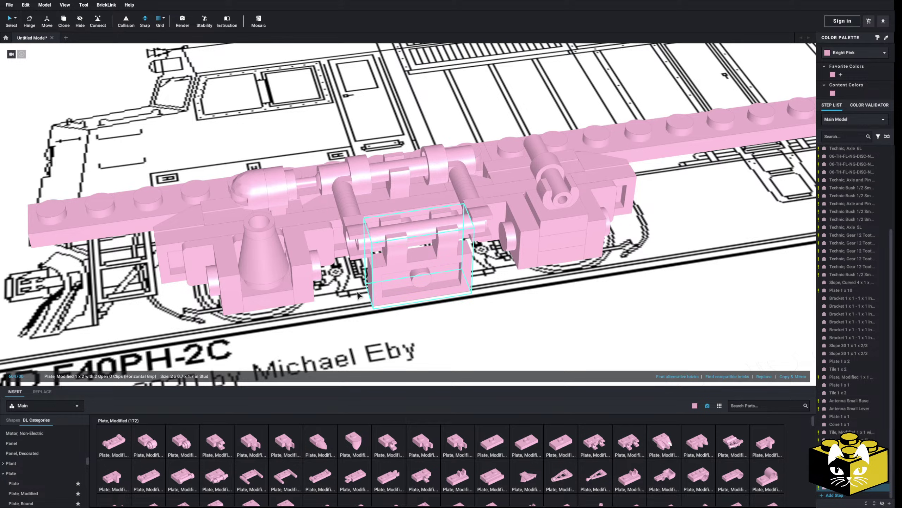
Place two Slope 18 2 x 1 x 2/3 with Grille parts side by side on the side frame behind the lower hose.
scroll(253, 417, "down", 15)
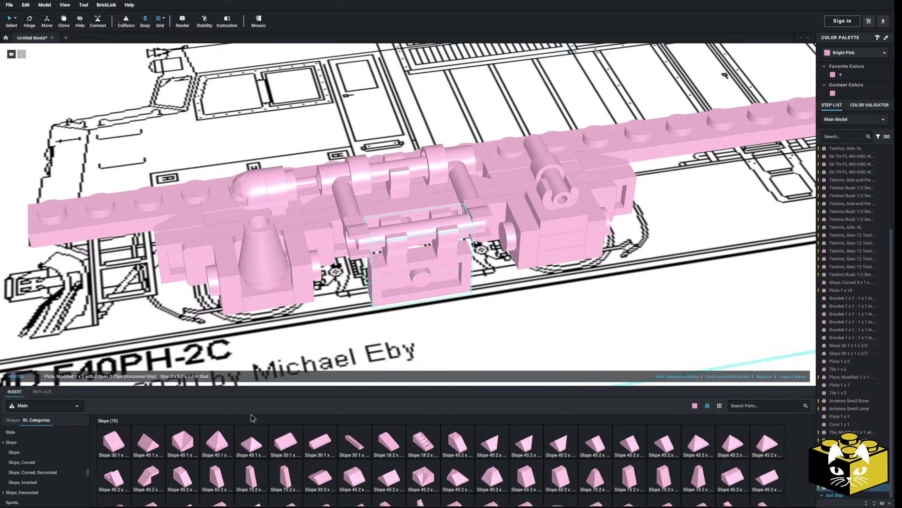
left_click_drag(421, 444, 411, 257)
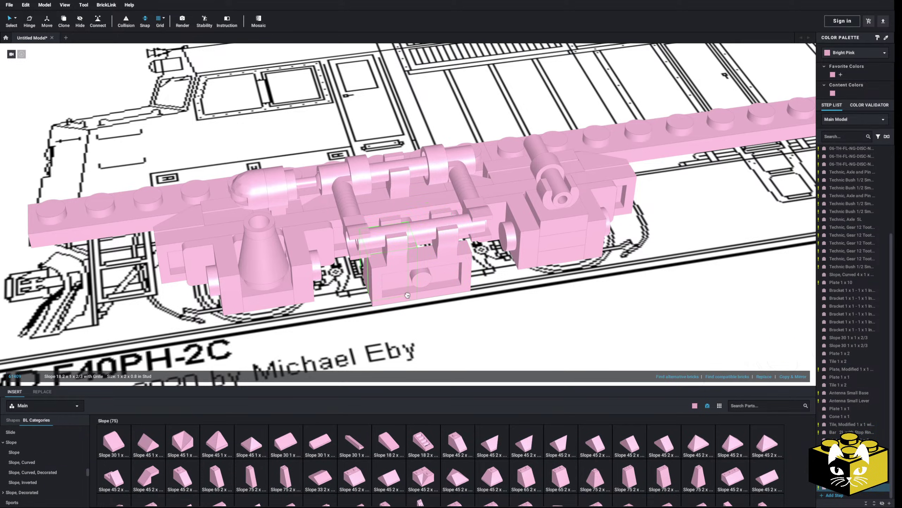
right_click_drag(410, 258, 392, 197)
left_click(388, 217)
Inspect the side frame beside the photo and delete both hanging robot arms, keeping the upper and lower hoses.
right_click_drag(598, 302, 338, 322)
left_click(334, 348)
scroll(315, 357, "up", 5)
scroll(310, 356, "down", 2)
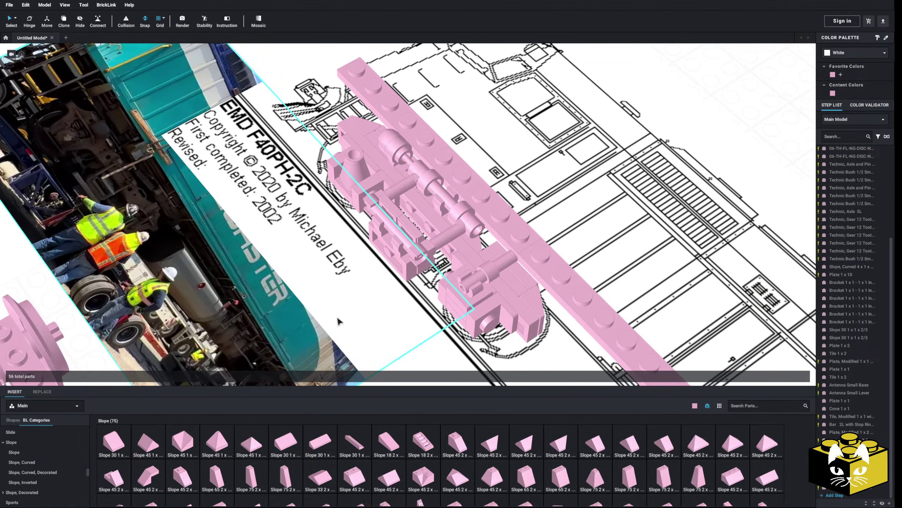
right_click_drag(441, 242, 387, 252)
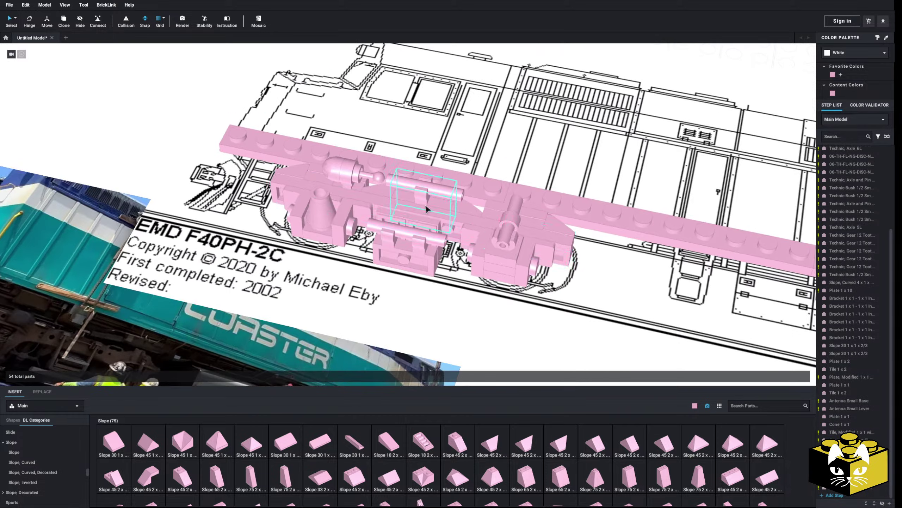
scroll(358, 259, "up", 3)
Browse the part categories and look through the Minifigure, Body Part group for an arm to span the upper and lower hoses.
scroll(35, 458, "down", 4)
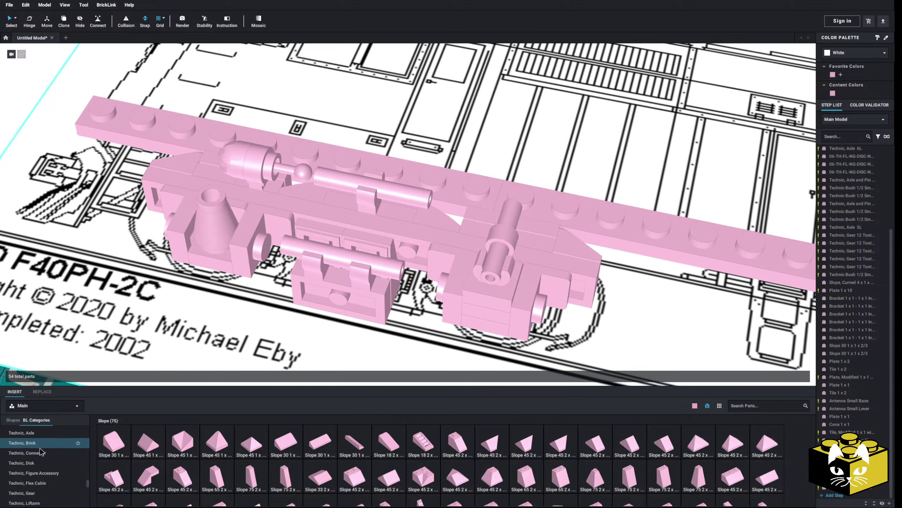
scroll(43, 450, "down", 3)
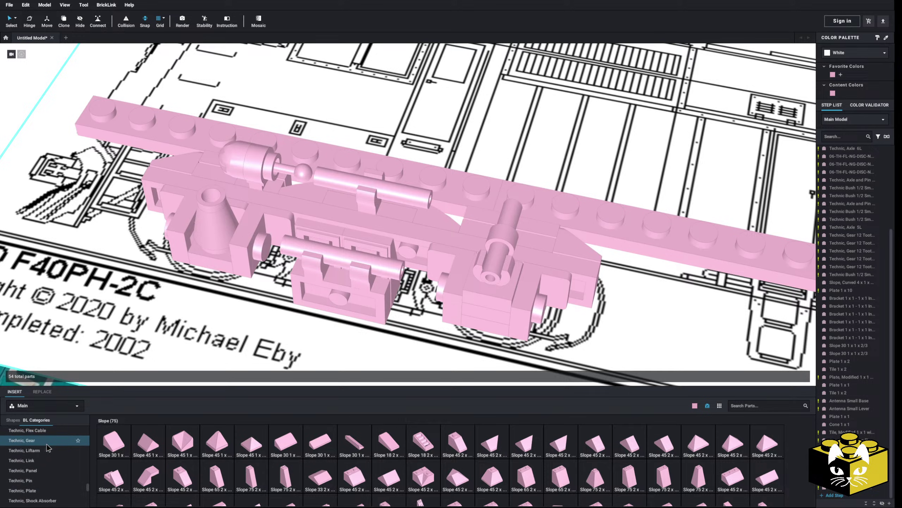
scroll(48, 448, "down", 5)
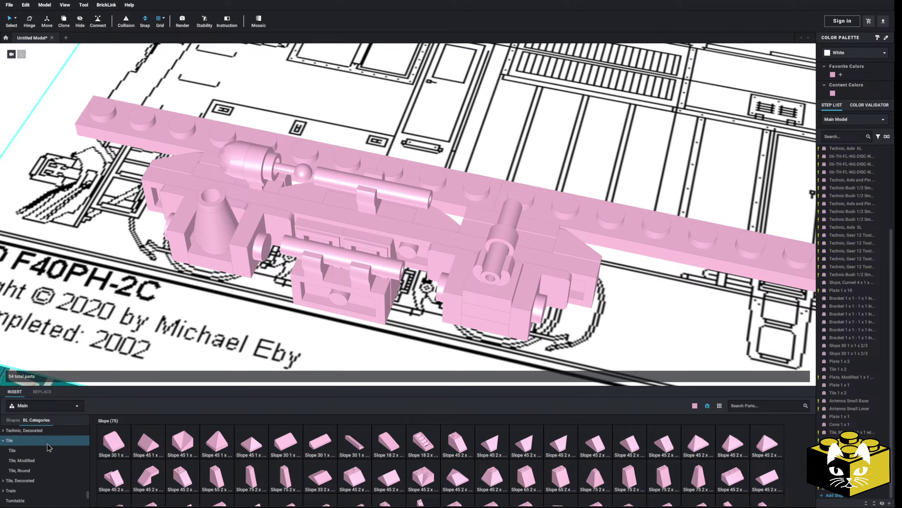
scroll(49, 448, "up", 10)
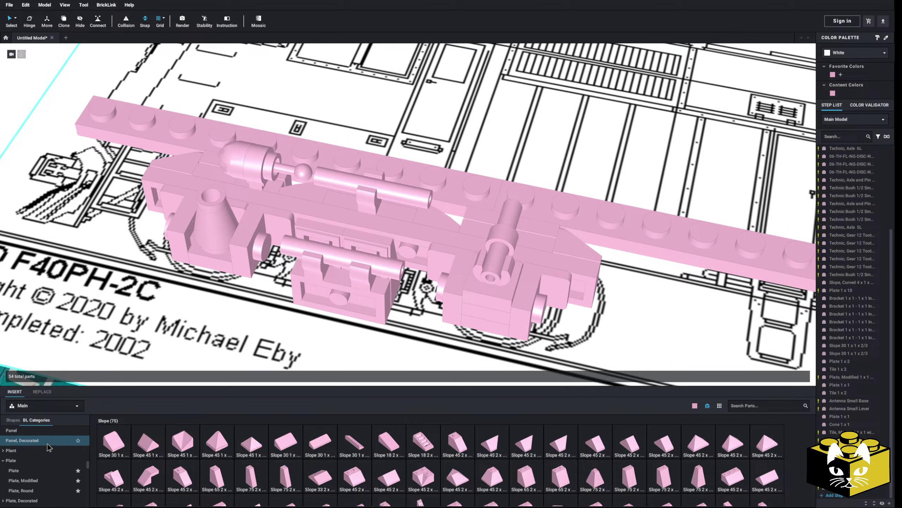
scroll(49, 448, "up", 3)
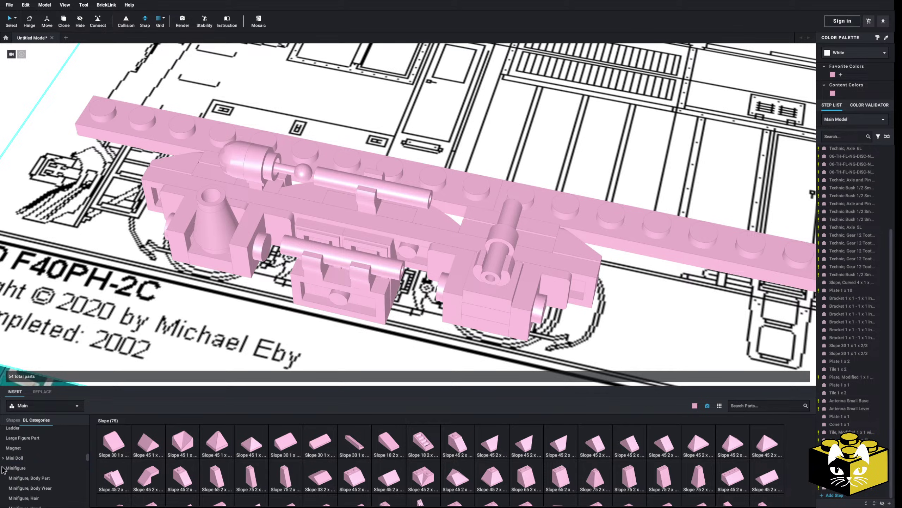
scroll(29, 459, "down", 3)
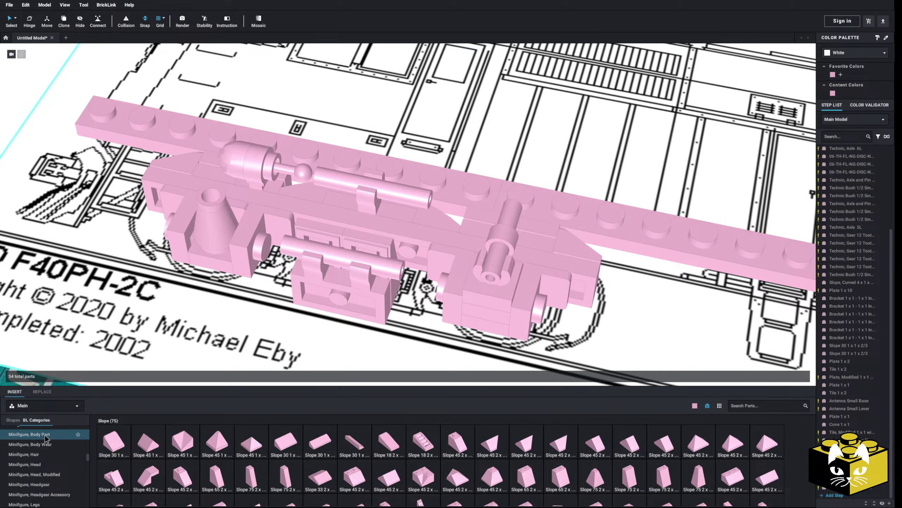
left_click(45, 435)
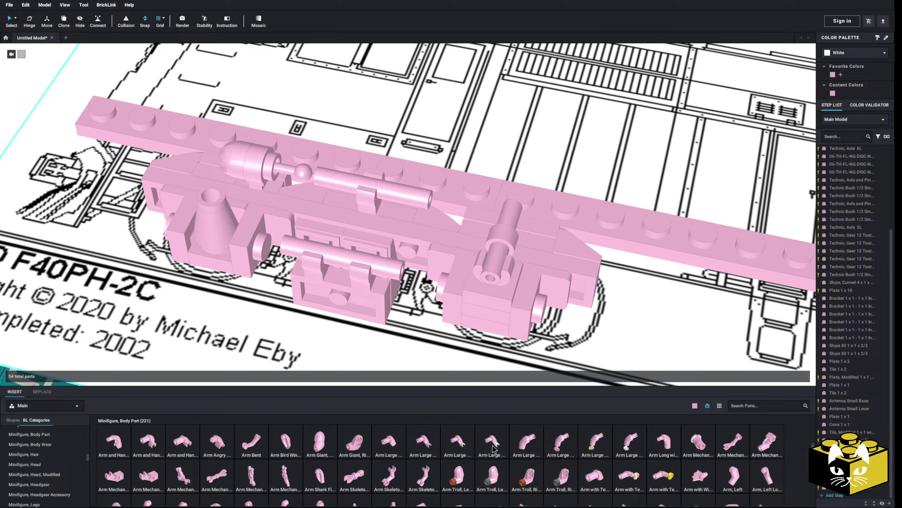
scroll(504, 449, "down", 3)
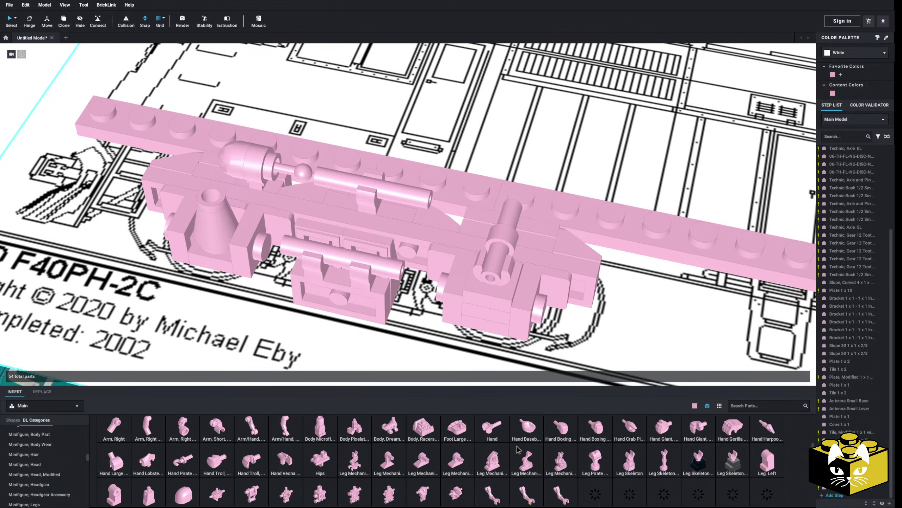
scroll(517, 450, "down", 2)
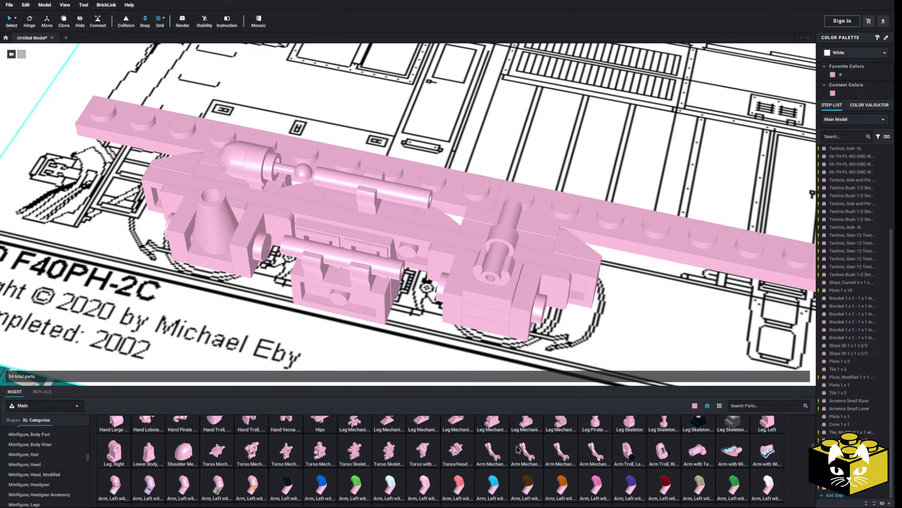
scroll(517, 449, "up", 5)
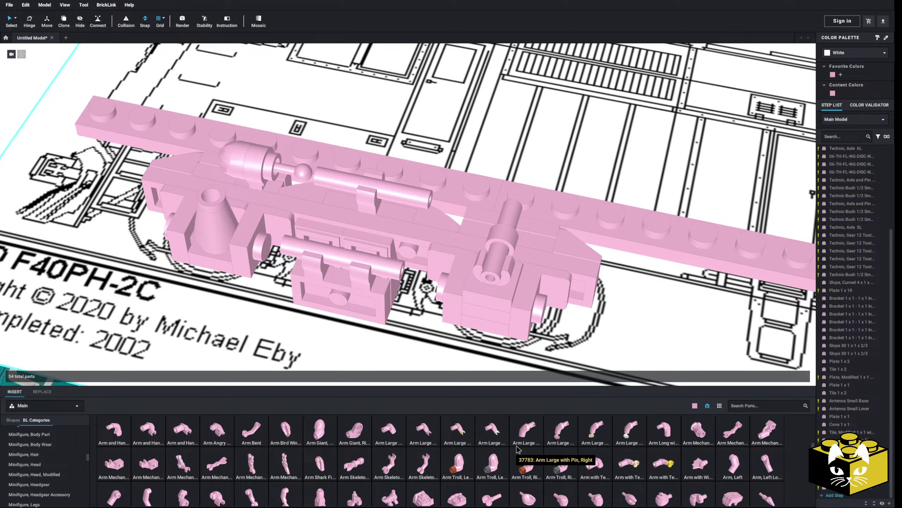
scroll(516, 446, "up", 1)
scroll(516, 446, "down", 2)
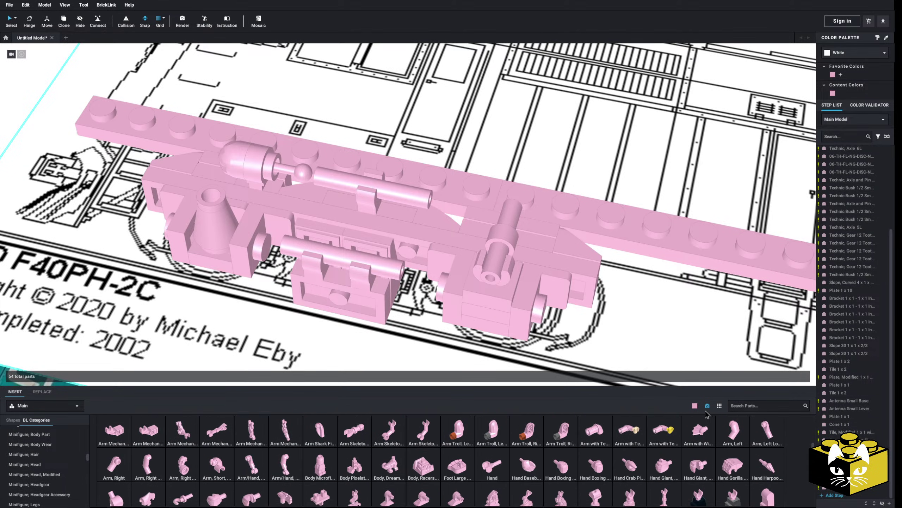
scroll(516, 446, "up", 1)
Try an Arm Mechanical, Battle Droid between the upper and lower hoses and discard it.
left_click(733, 436)
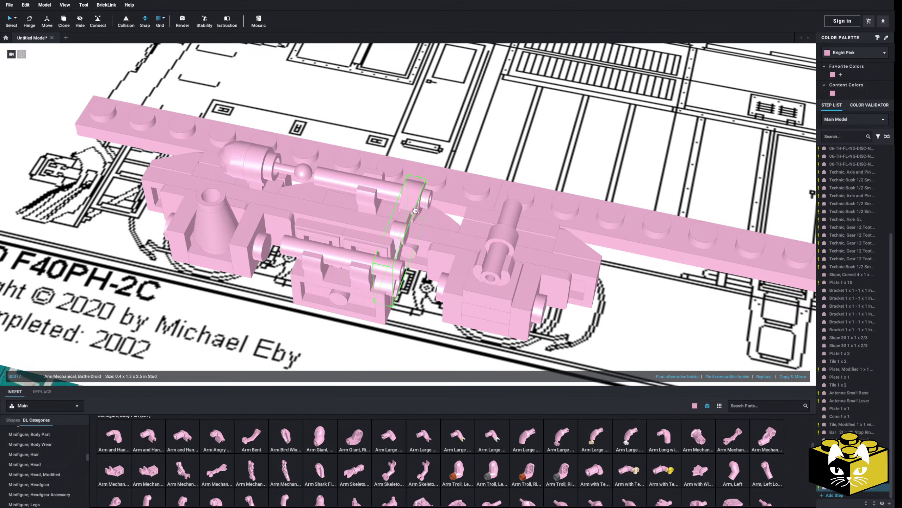
key("Up")
mouse_move(418, 227)
right_mouse_down()
mouse_move(412, 211)
mouse_move(376, 211)
mouse_move(407, 197)
mouse_move(399, 201)
mouse_move(428, 206)
mouse_move(411, 213)
mouse_move(402, 202)
mouse_move(423, 211)
right_mouse_up()
scroll(401, 202, "down", 4)
key("Escape")
scroll(422, 212, "up", 4)
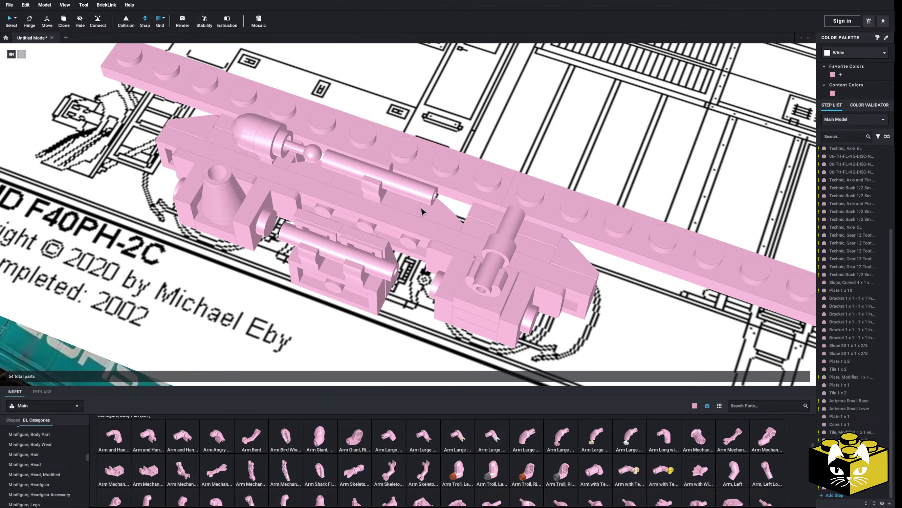
Restore the two deleted hanging arms to examine them between the hoses, and remove them again.
key("ctrl+z")
key("ctrl+z")
key("ctrl+z")
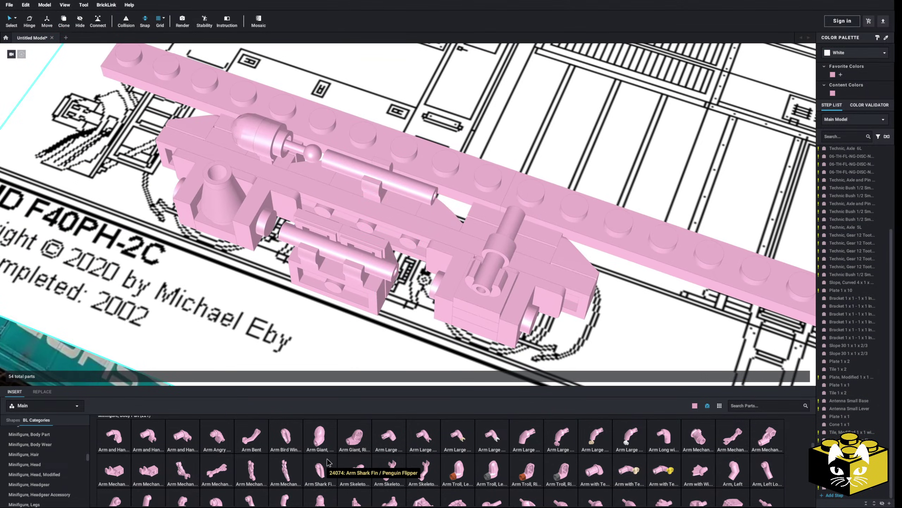
right_click_drag(292, 363, 409, 359)
right_click_drag(408, 284, 359, 302)
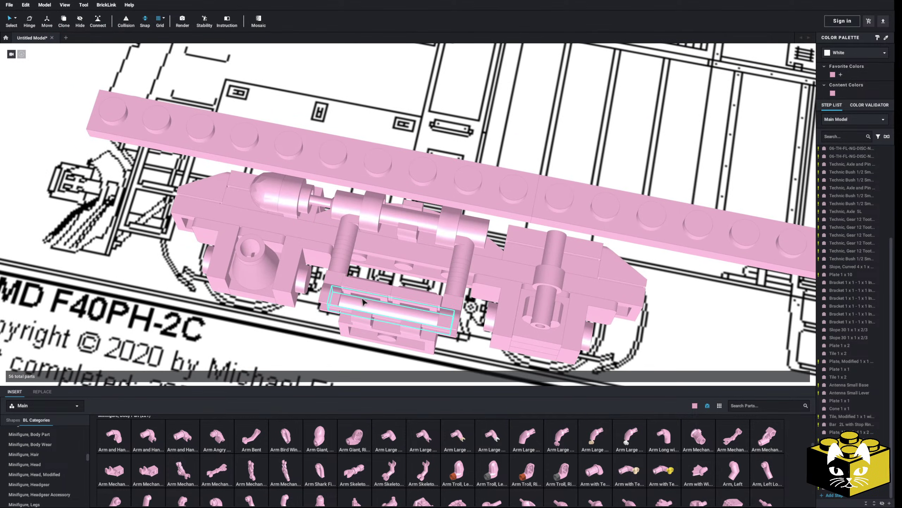
left_click_drag(359, 302, 276, 401)
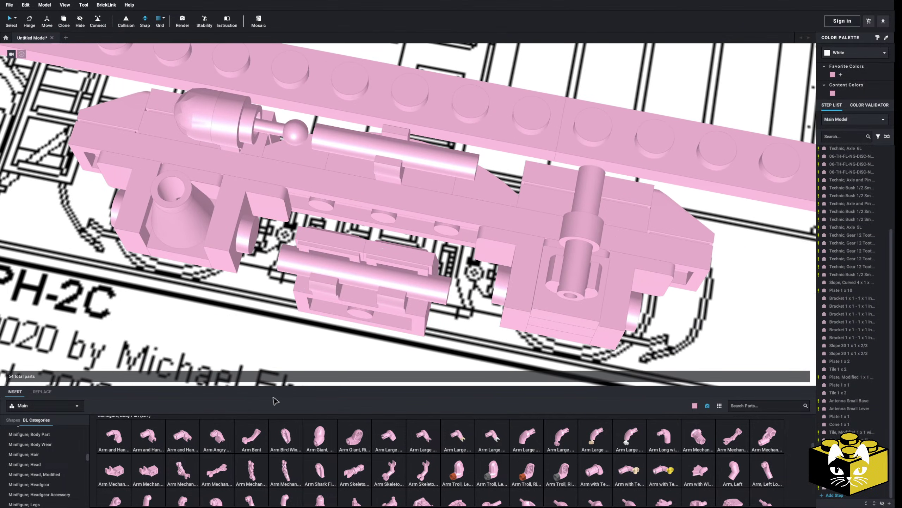
Search the parts for "square", try the Bar 2 1/4 x 5 1/4 Double Squares across both hoses and delete it.
scroll(43, 451, "down", 3)
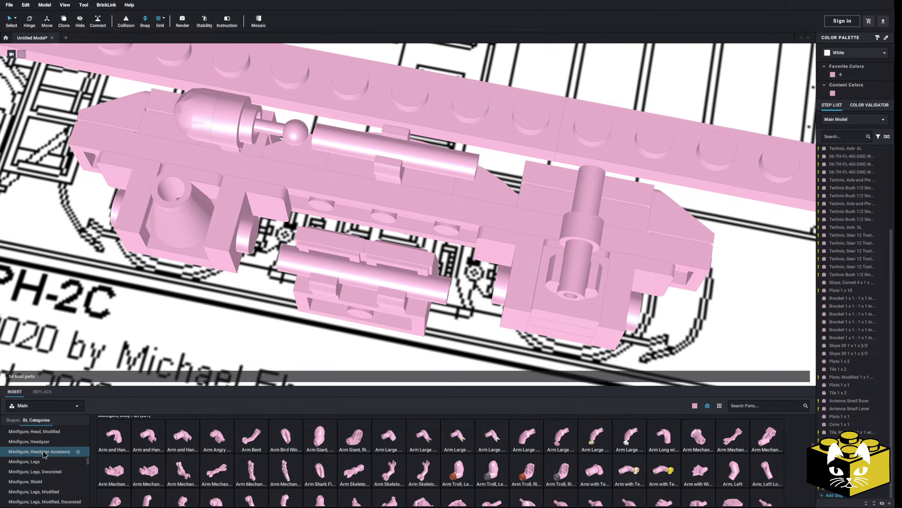
left_click(823, 392)
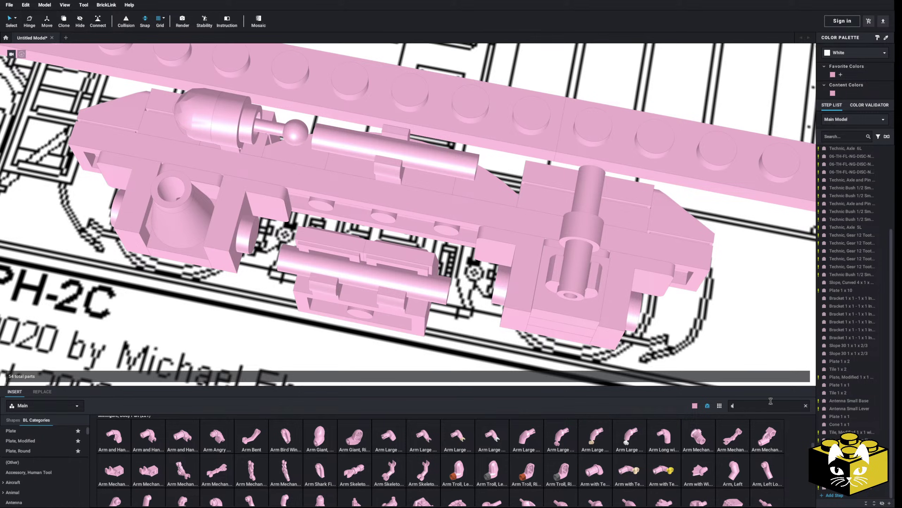
type("suq")
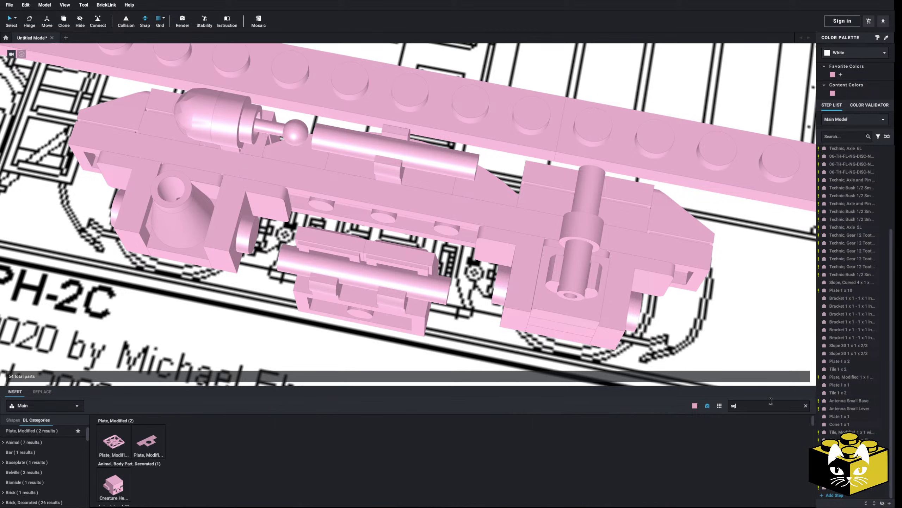
scroll(271, 479, "down", 5)
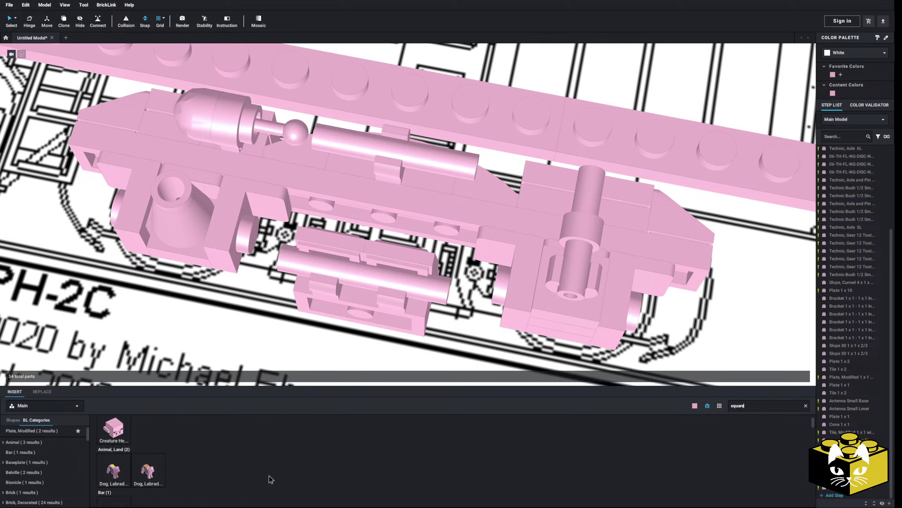
scroll(271, 479, "up", 3)
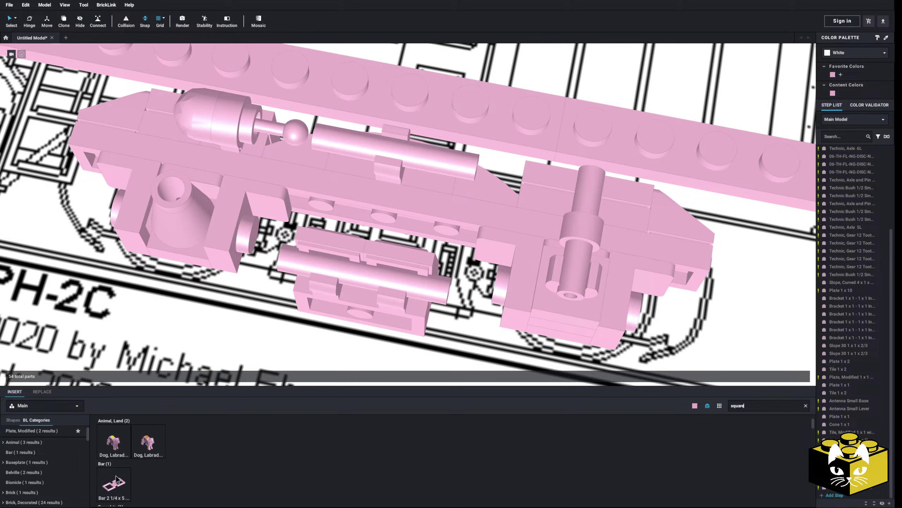
left_click_drag(114, 485, 414, 142)
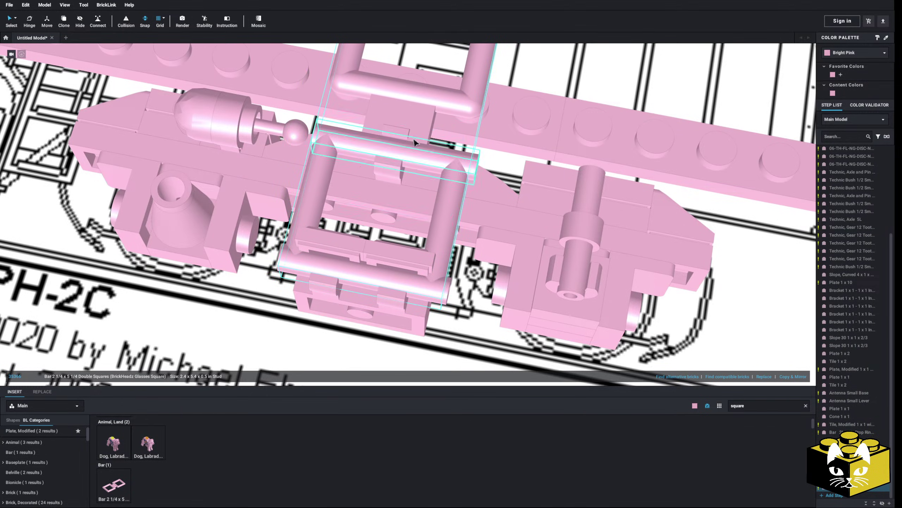
key("Delete")
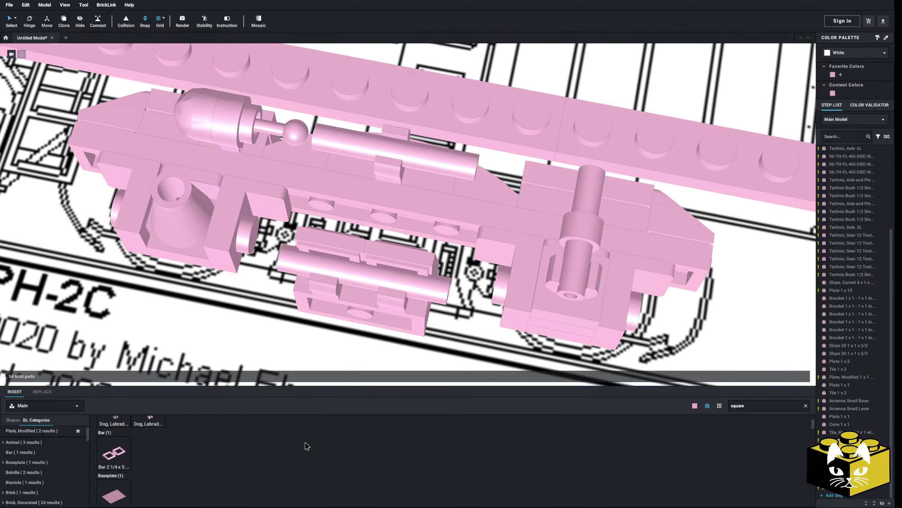
Look through the remaining "square" results and the Bar category for a part that could link the two hoses.
scroll(306, 443, "down", 5)
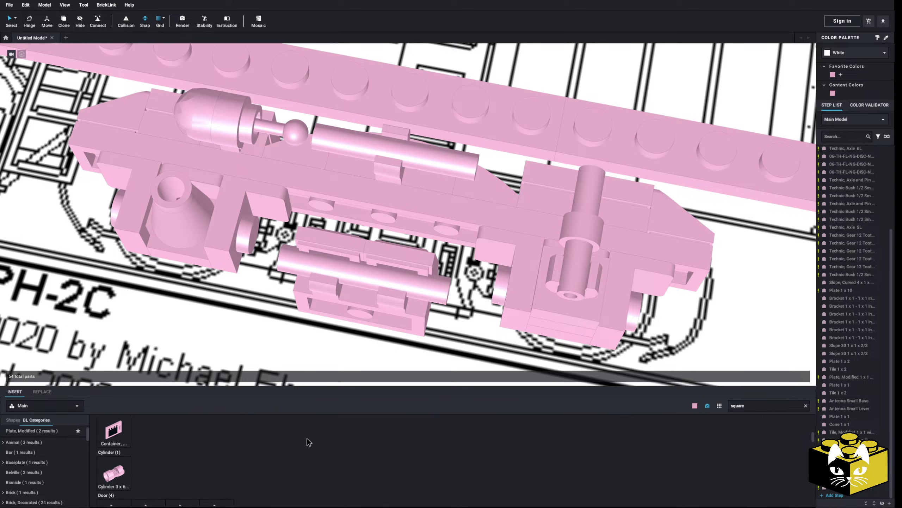
scroll(309, 442, "down", 10)
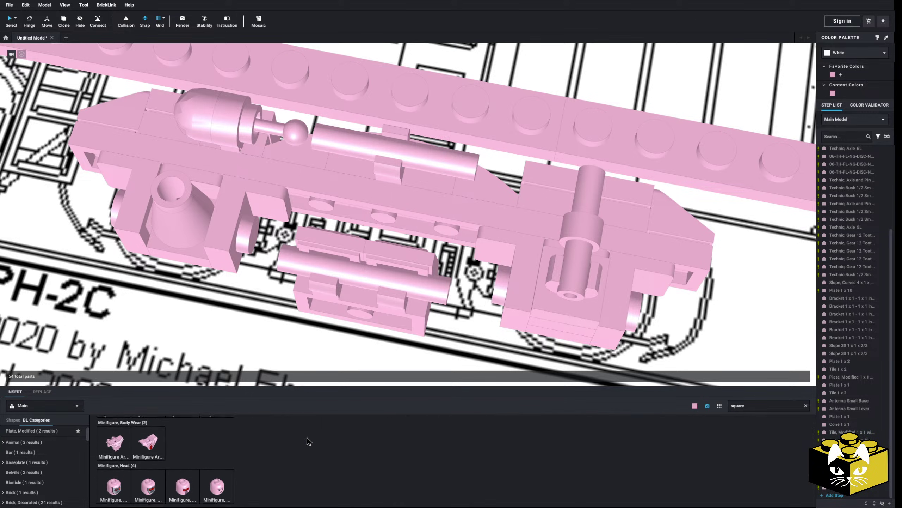
scroll(308, 441, "down", 6)
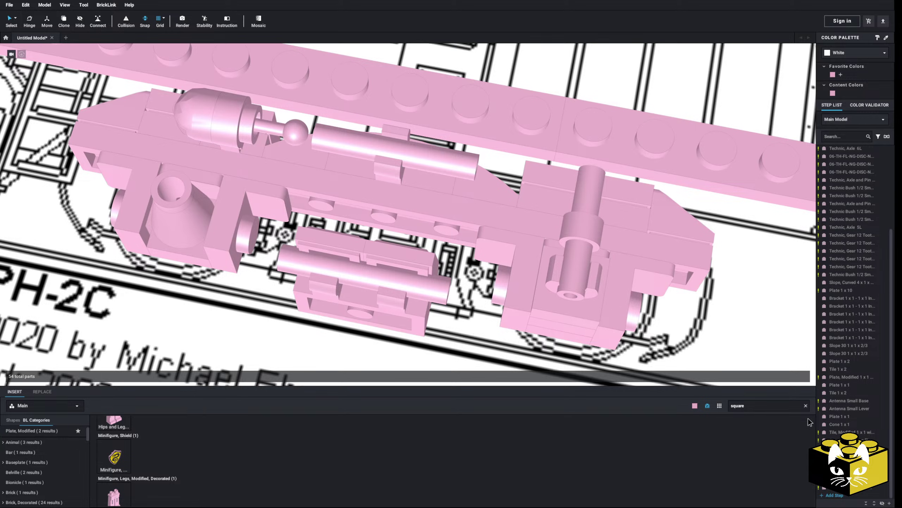
scroll(71, 453, "down", 4)
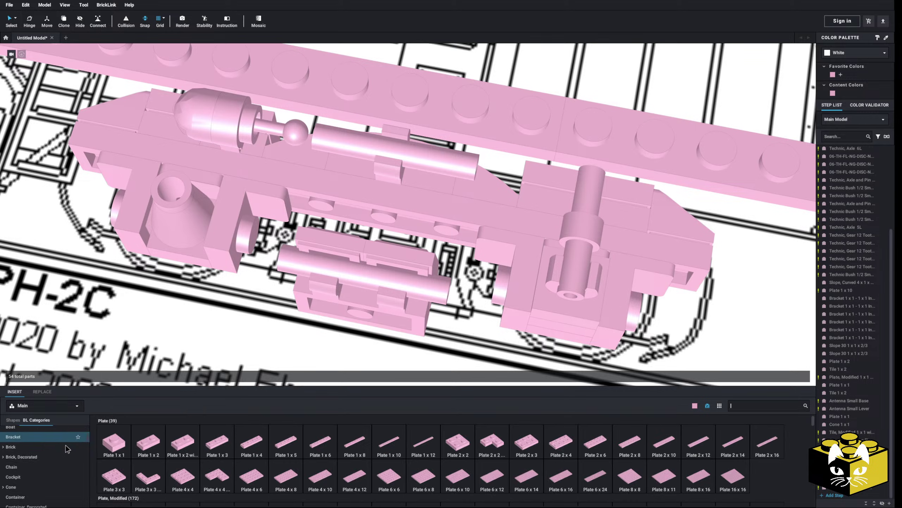
scroll(56, 466, "down", 2)
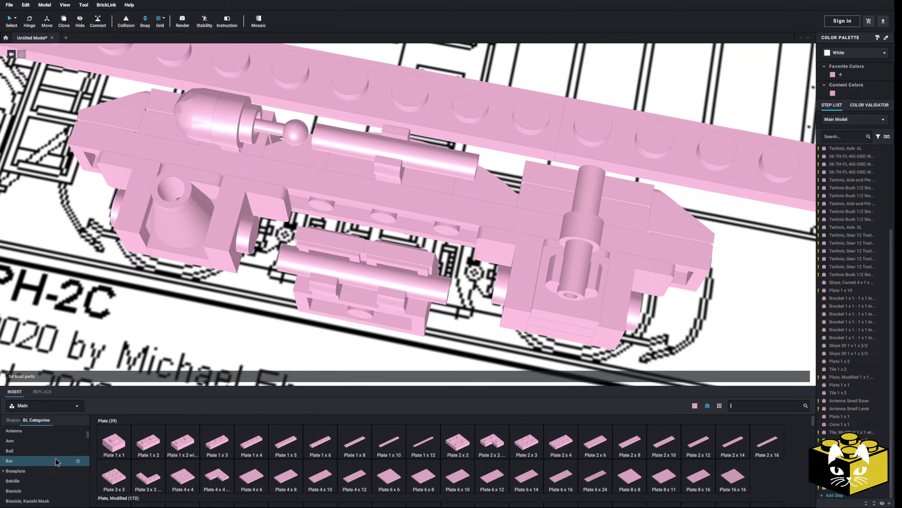
left_click(53, 454)
scroll(443, 439, "down", 2)
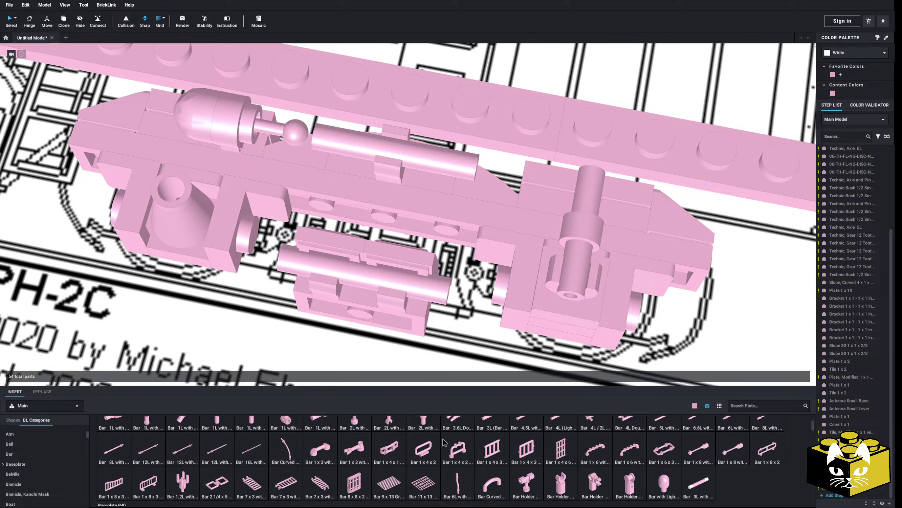
scroll(446, 433, "up", 3)
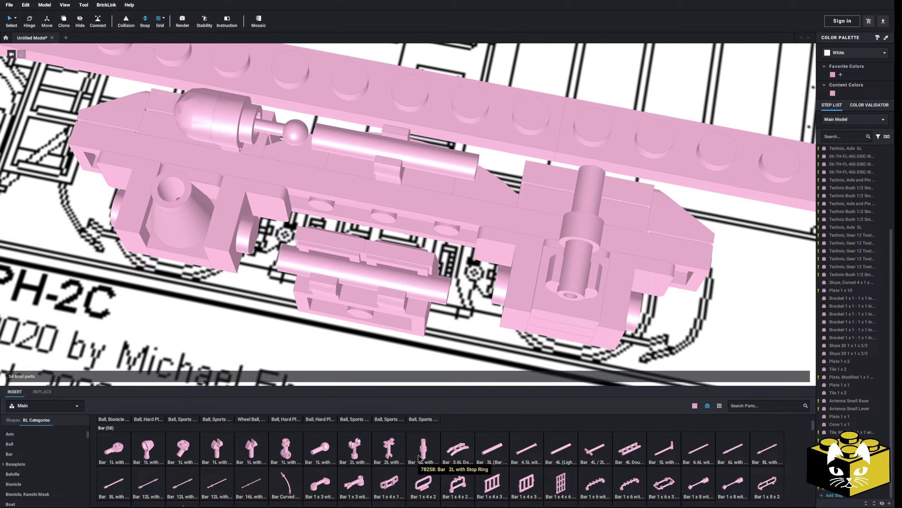
scroll(300, 463, "down", 2)
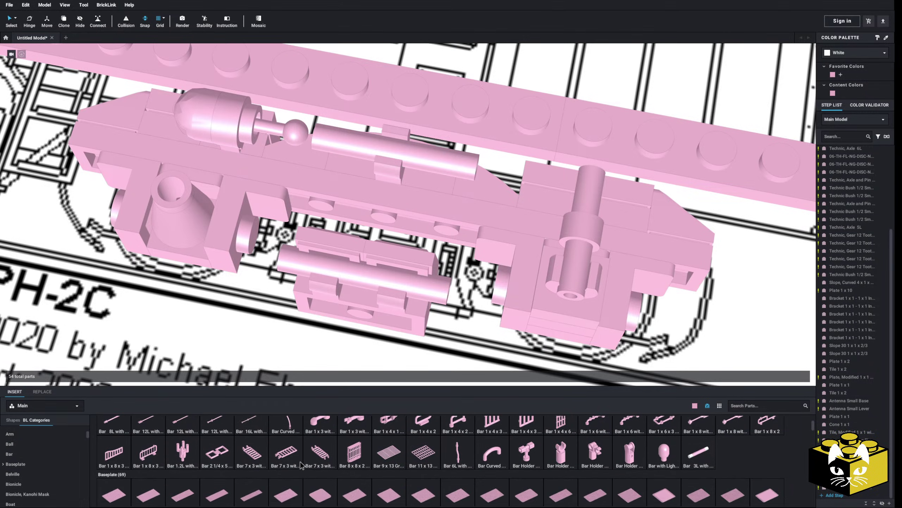
scroll(300, 462, "up", 3)
Delete the upper and lower hoses from the side frame, keeping the clip plates that held them.
middle_click_drag(276, 267, 272, 296)
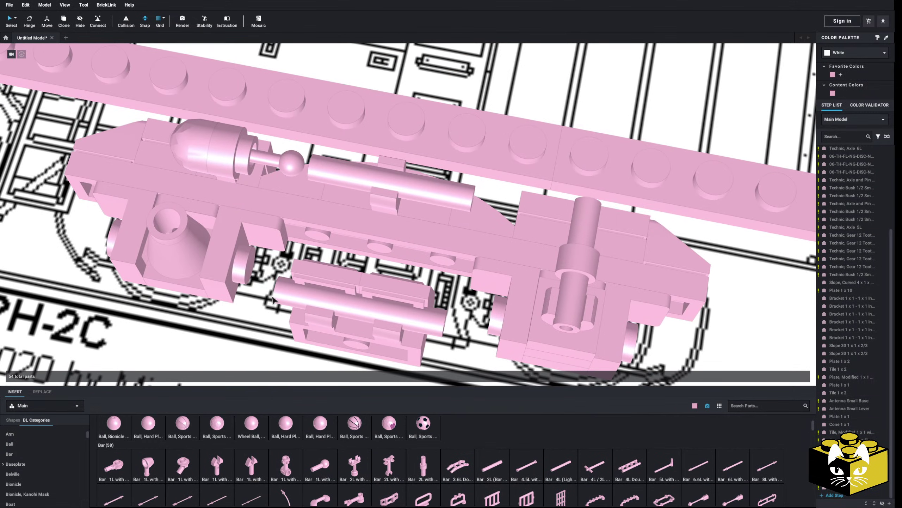
right_click_drag(274, 299, 290, 292)
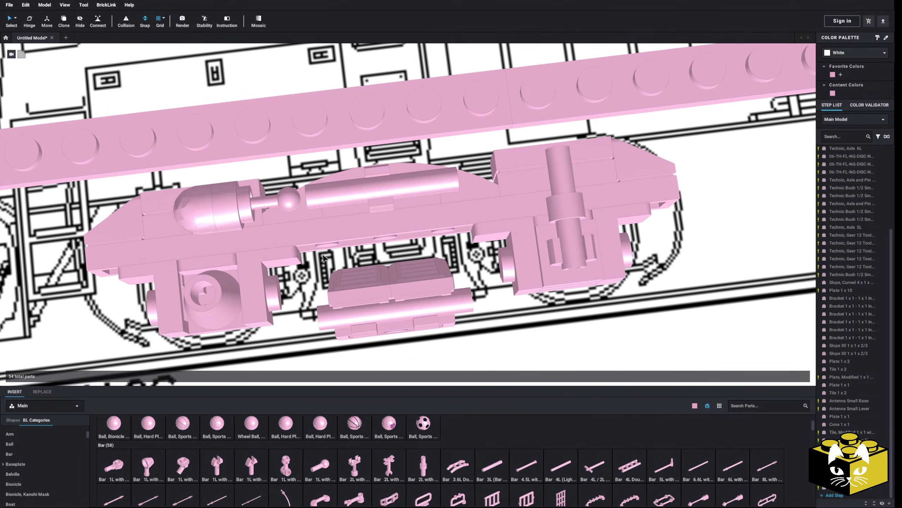
key("Delete")
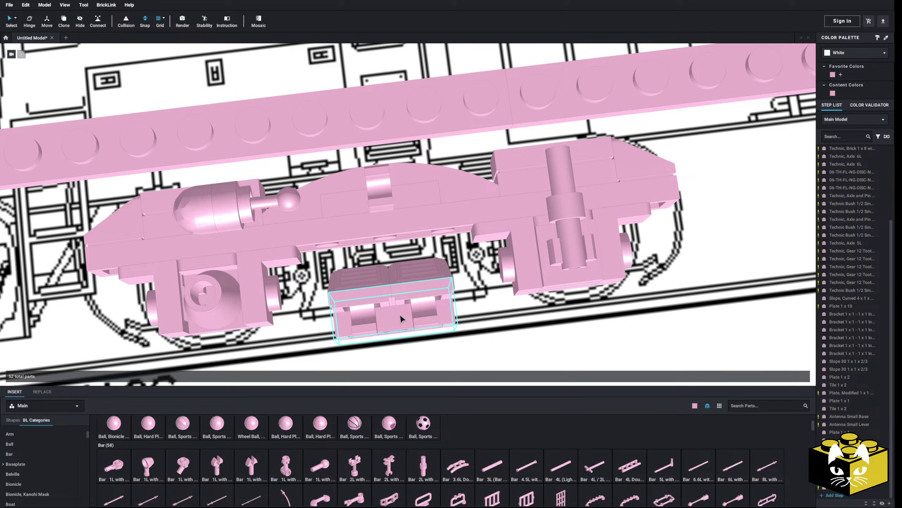
left_click(373, 349)
Browse the part categories down to the Minifigure utensil groups for a part to replace the hoses.
scroll(50, 462, "down", 10)
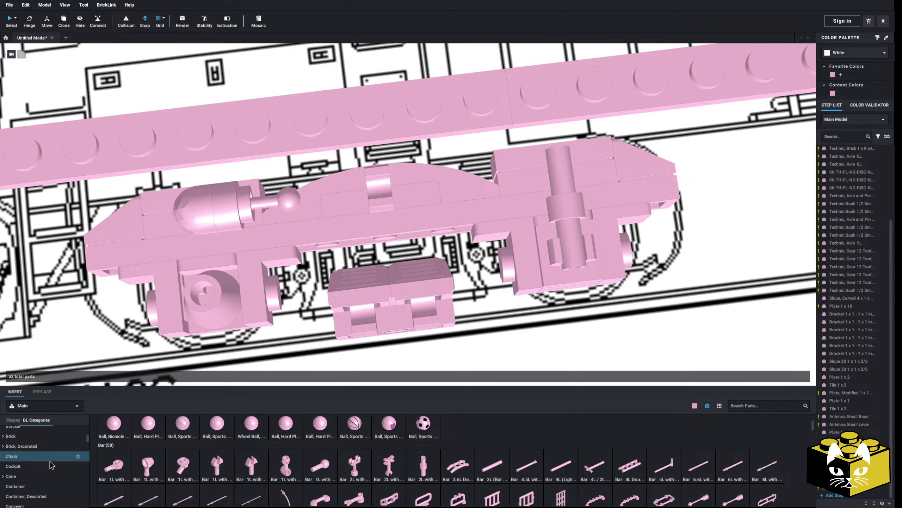
scroll(50, 464, "down", 5)
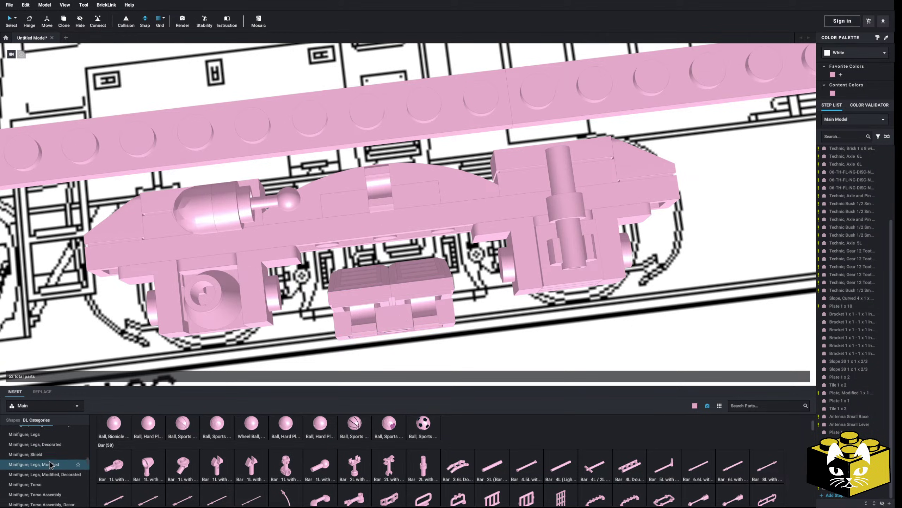
scroll(50, 464, "down", 1)
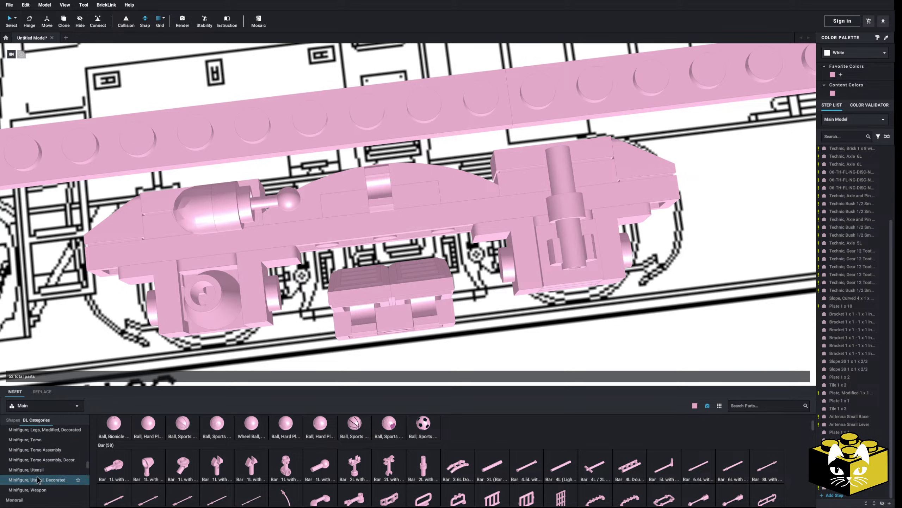
Look through the Minifigure, Utensil parts category for a suitable fitting, and switch the parts palette to Custom Parts.
left_click(39, 469)
scroll(637, 450, "down", 3)
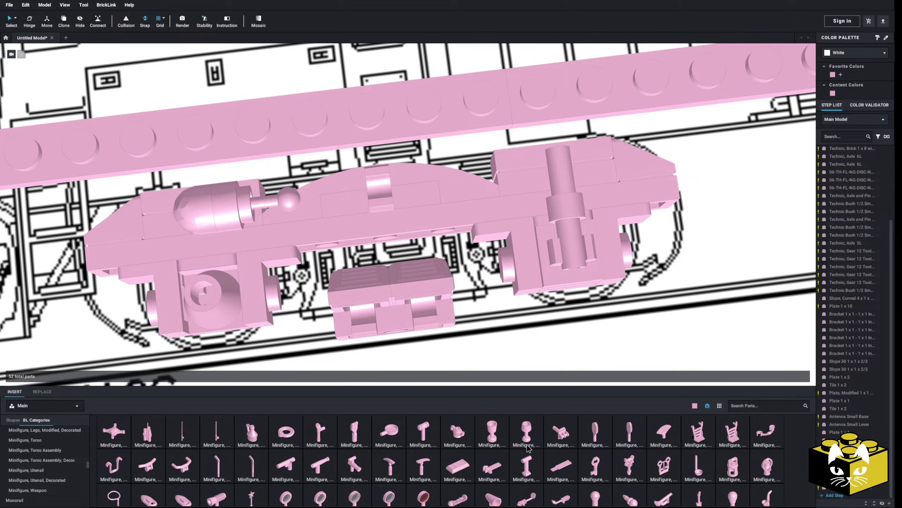
scroll(528, 449, "down", 1)
scroll(608, 435, "down", 5)
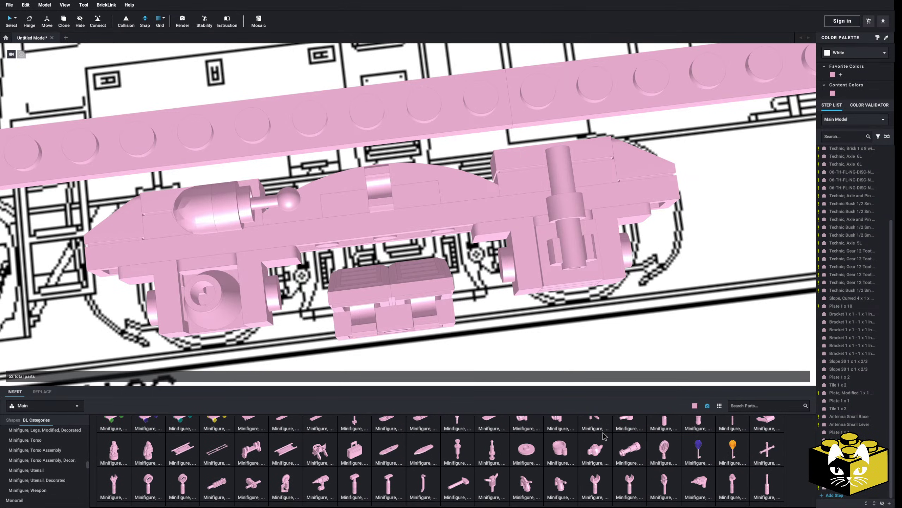
scroll(606, 434, "down", 1)
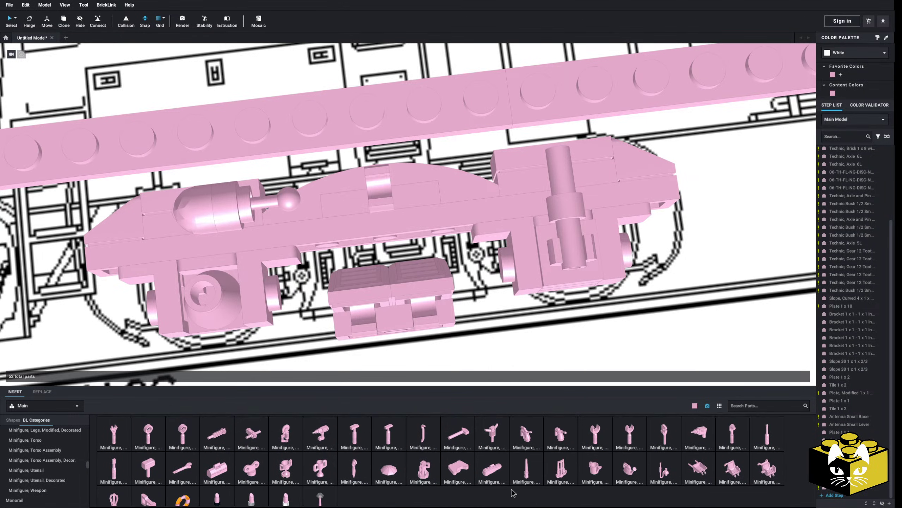
scroll(486, 482, "down", 3)
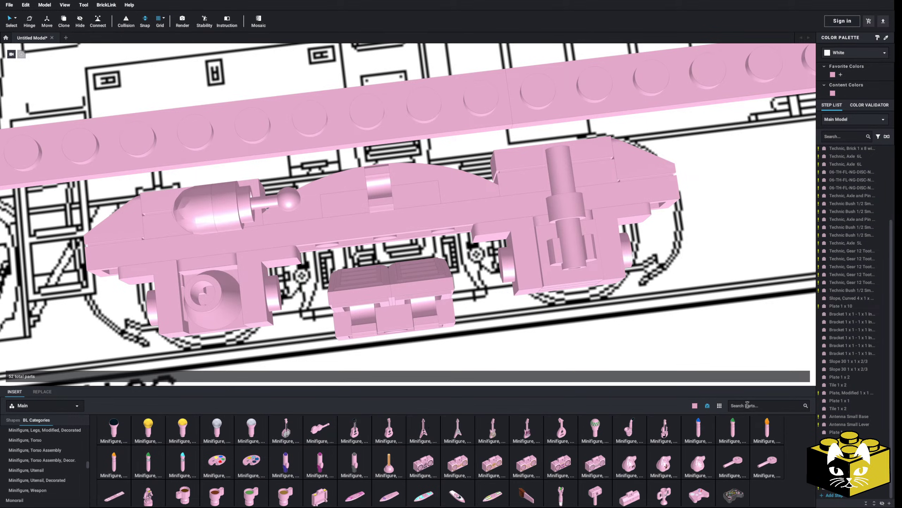
left_click(73, 405)
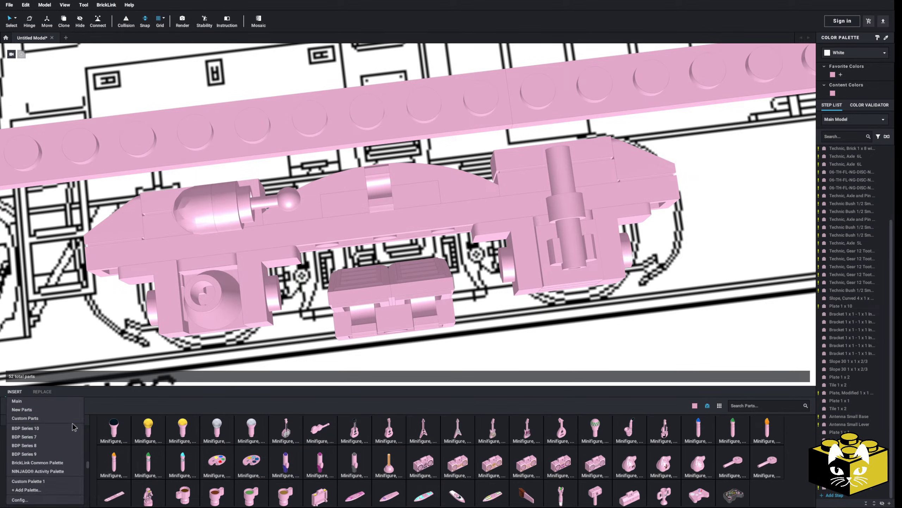
left_click(73, 425)
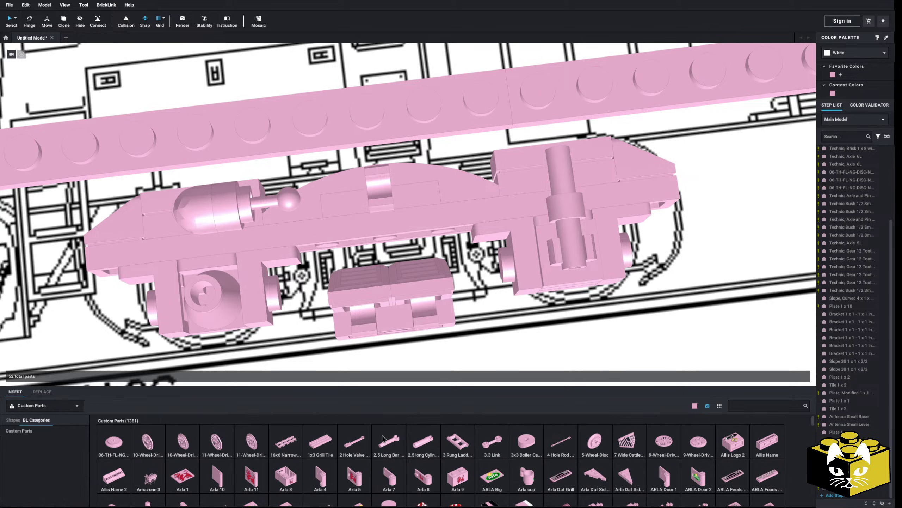
Try the custom 2.5 Long Bar with Clip on the clip at the middle of the truck side frame.
left_click(402, 443)
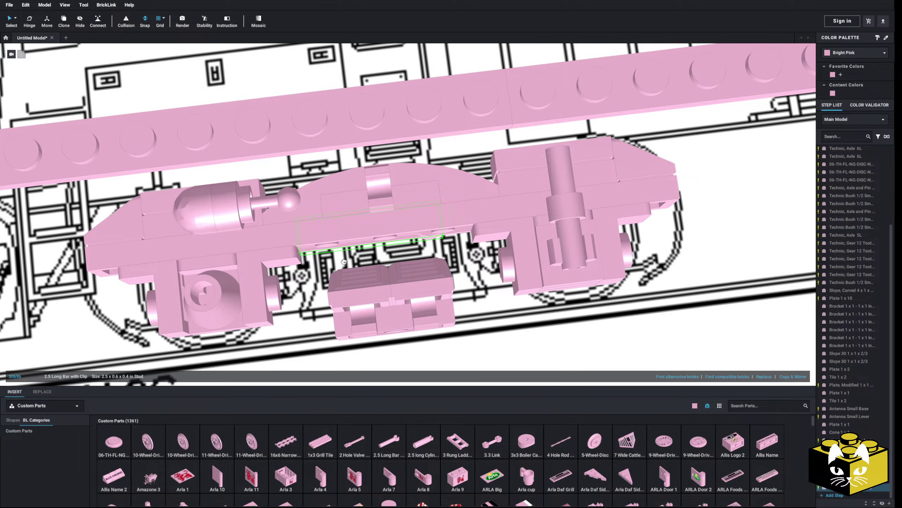
left_click(368, 212)
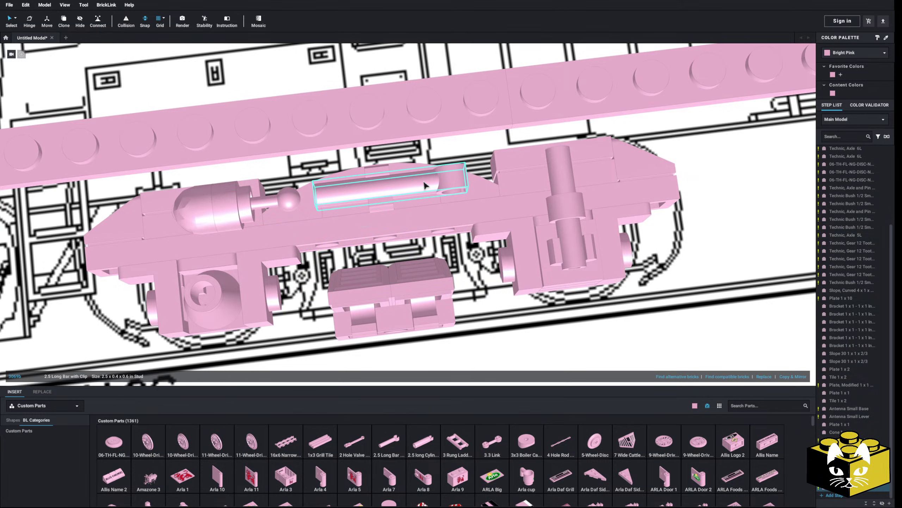
right_click(407, 177)
left_click(419, 186)
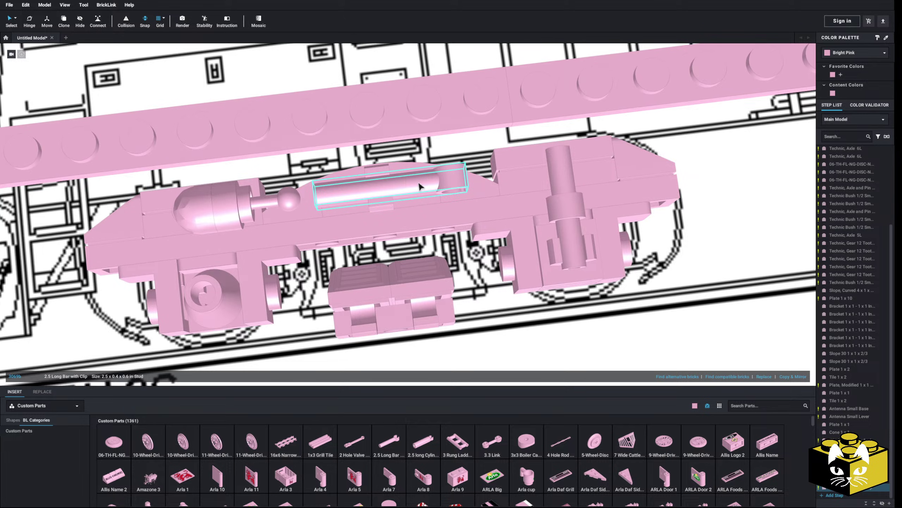
right_click(419, 186)
left_click(441, 228)
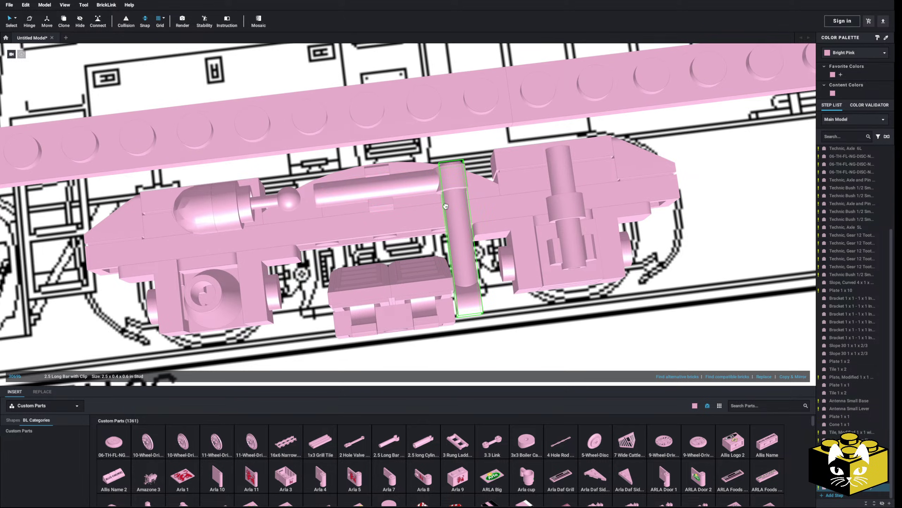
right_click_drag(453, 210, 424, 177)
key("Delete")
Look through the Custom Parts palette as far as the Bricky Clip parts.
scroll(510, 432, "down", 4)
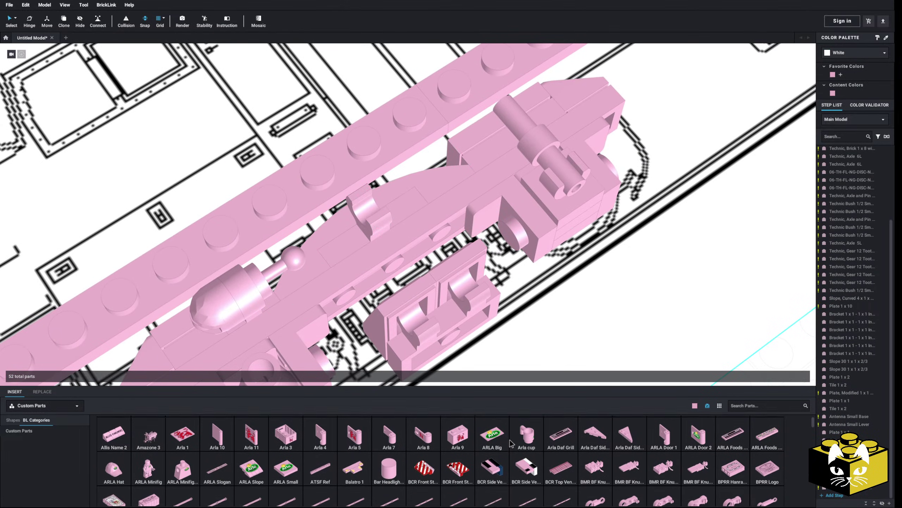
scroll(510, 443, "down", 10)
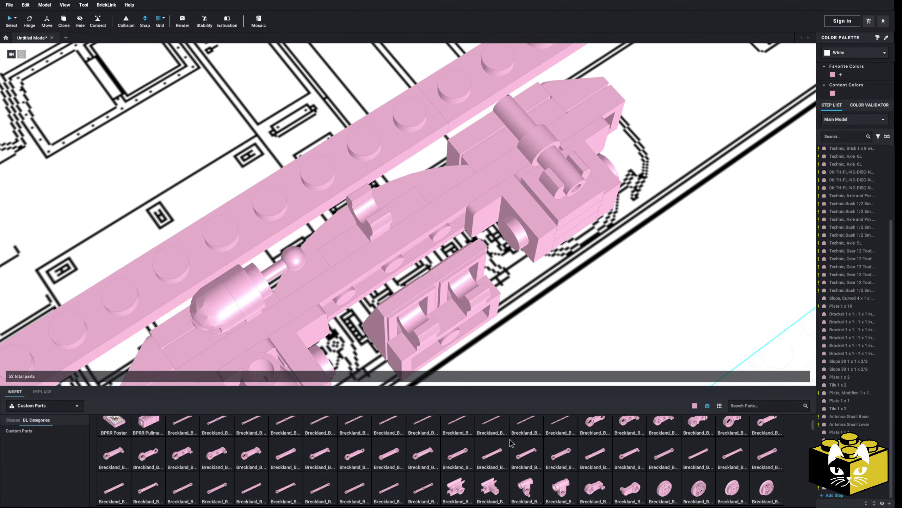
scroll(509, 443, "down", 2)
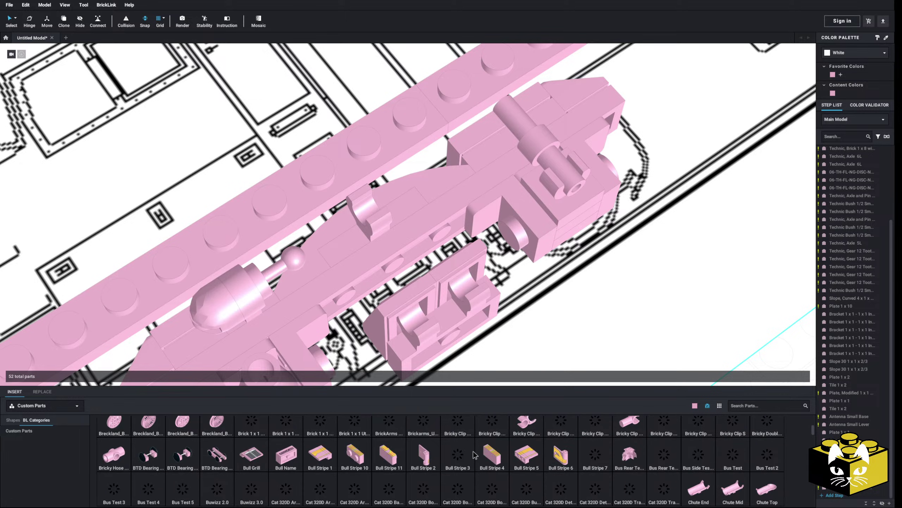
scroll(474, 455, "up", 1)
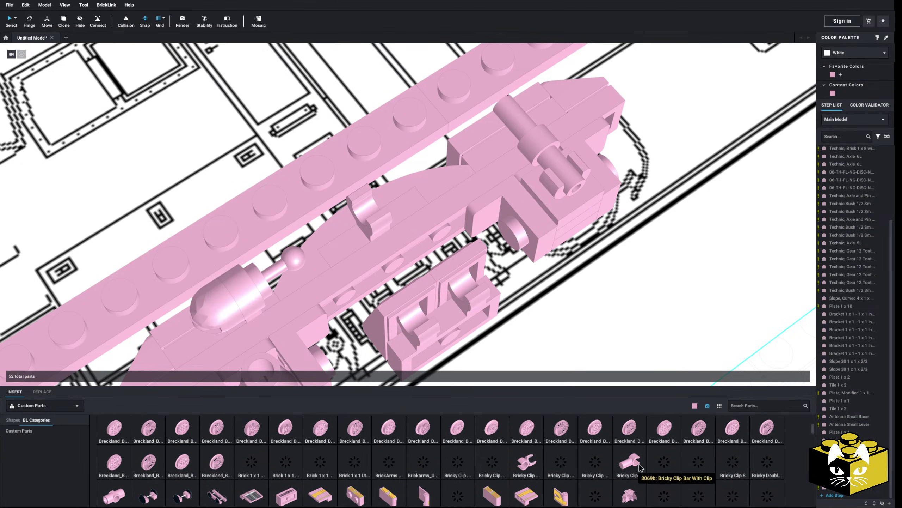
scroll(646, 336, "down", 5)
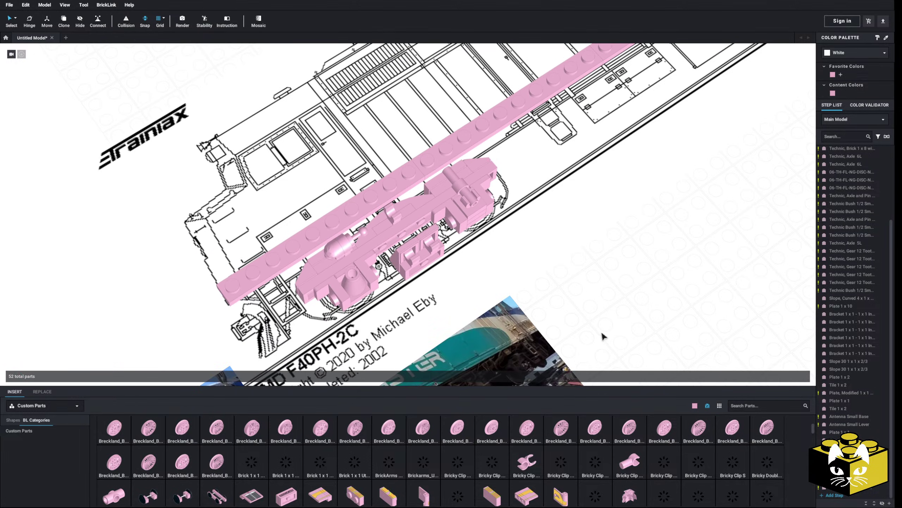
right_click_drag(609, 322, 564, 350)
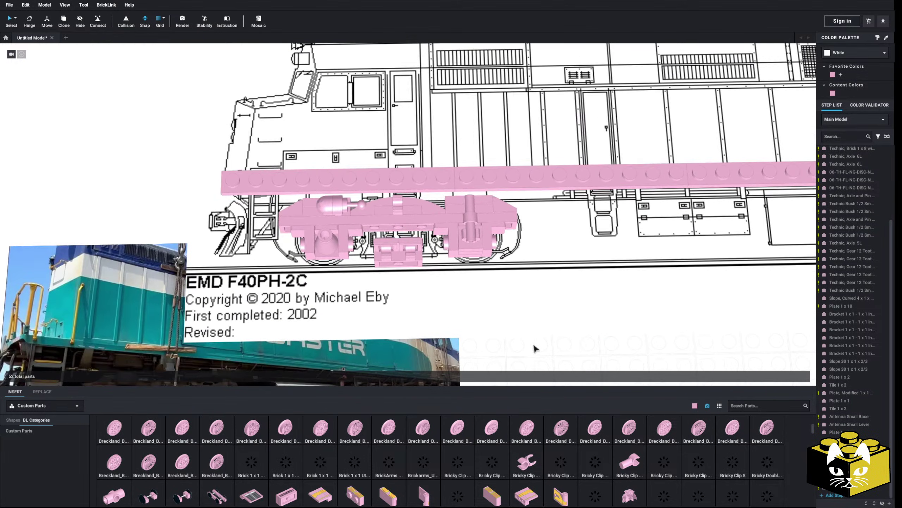
right_click_drag(534, 348, 513, 354)
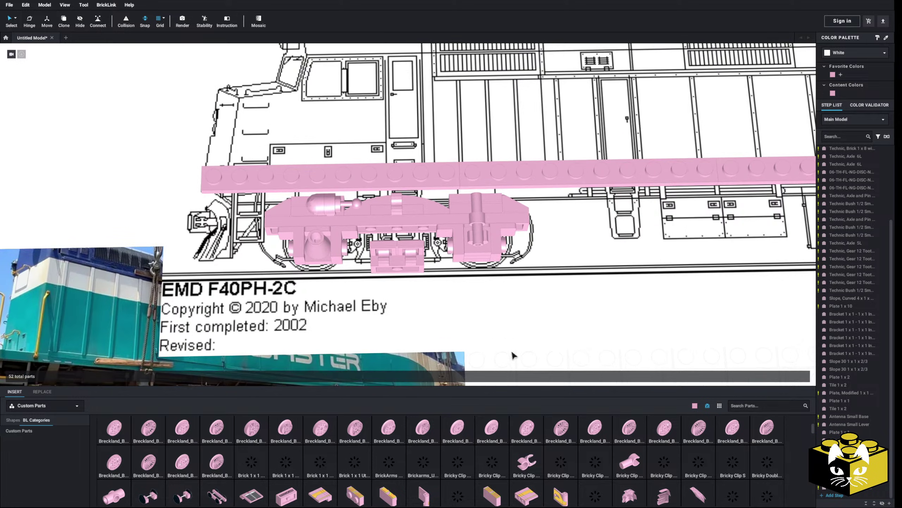
scroll(513, 355, "down", 3)
scroll(512, 355, "up", 2)
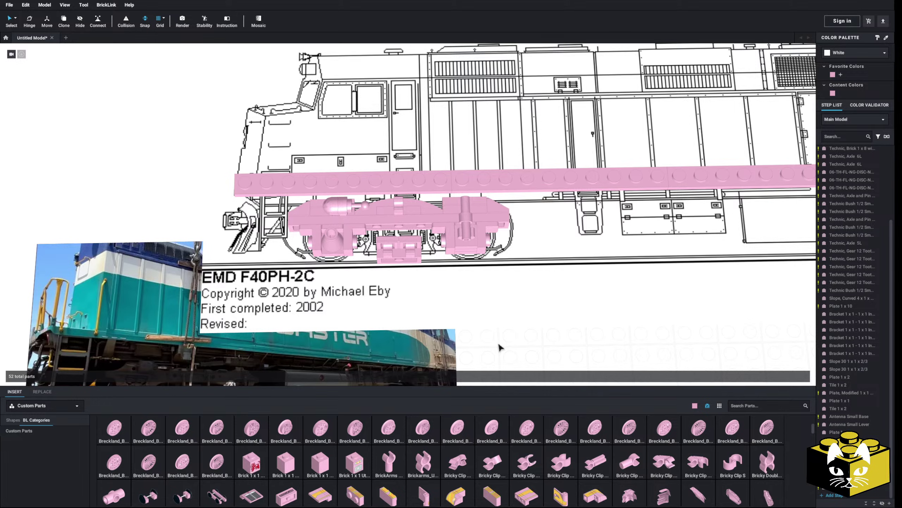
middle_click_drag(499, 346, 496, 335)
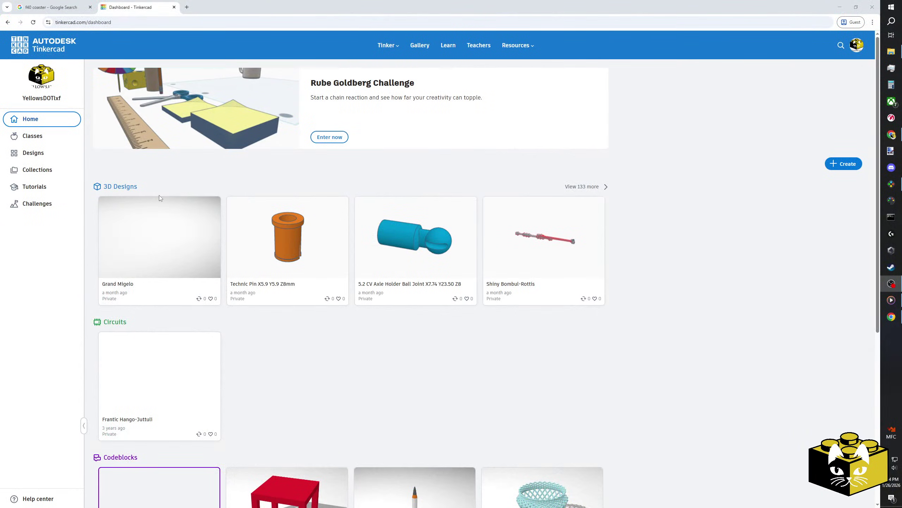
In Tinkercad, open the Hose Clips design from the 3D designs for editing.
left_click(111, 186)
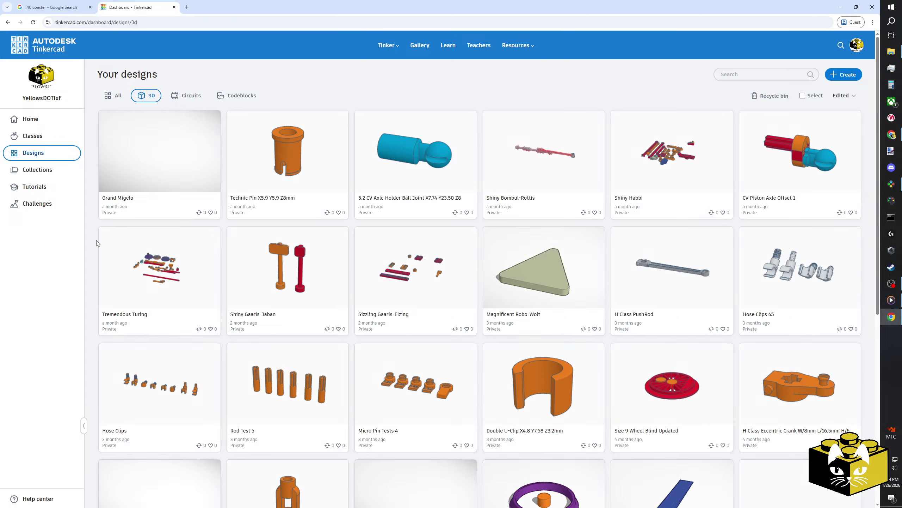
scroll(94, 246, "down", 2)
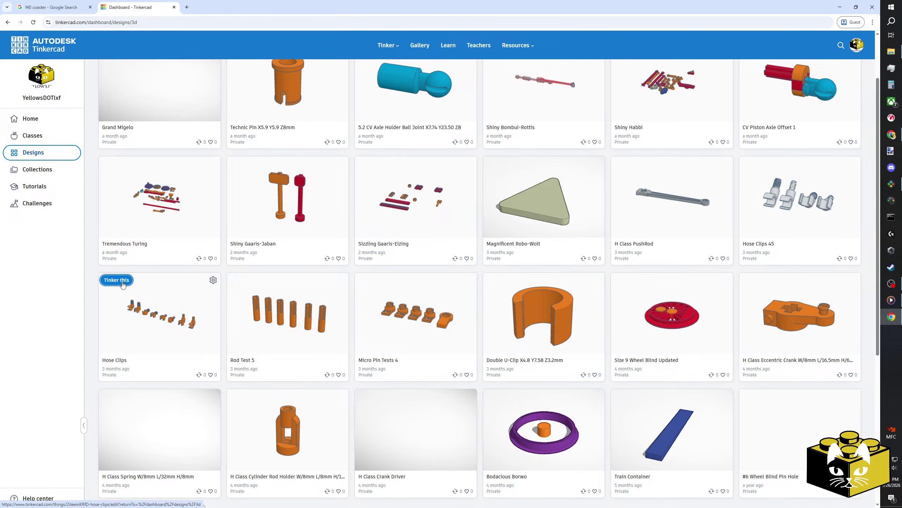
left_click(117, 280)
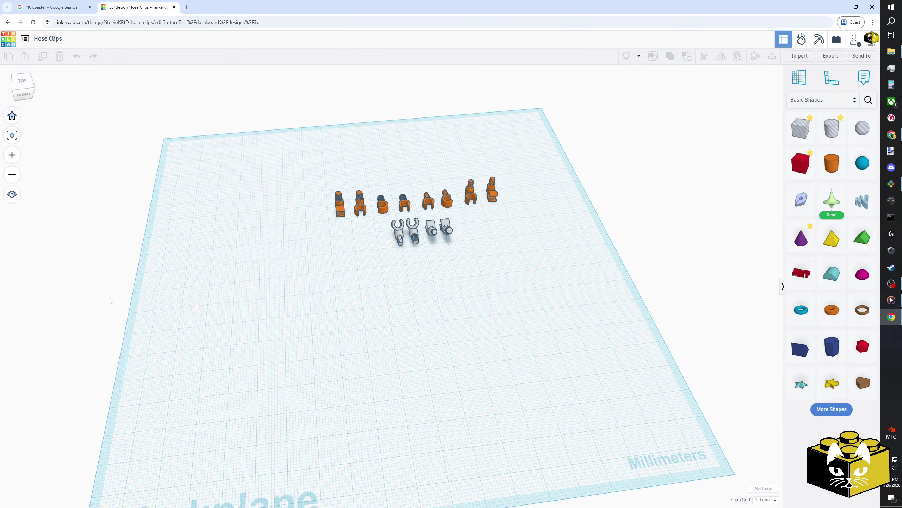
Export only the fifth orange clip in the back row as an OBJ, saved as Hose Clips in Downloads.
scroll(362, 264, "up", 5)
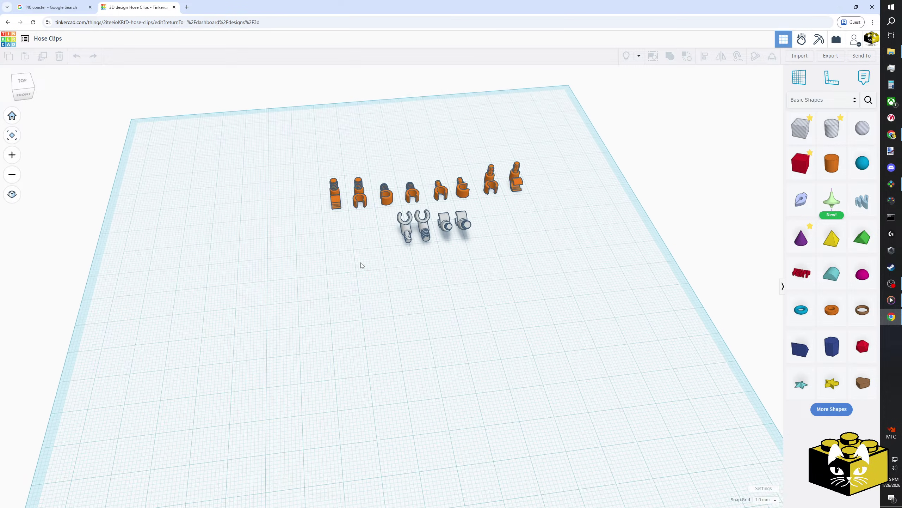
right_click_drag(348, 303, 466, 339)
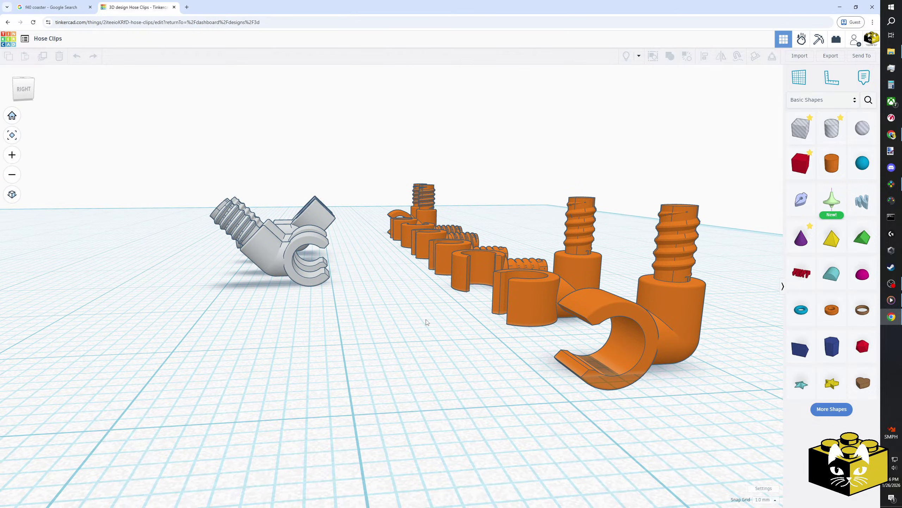
right_click_drag(421, 319, 459, 339)
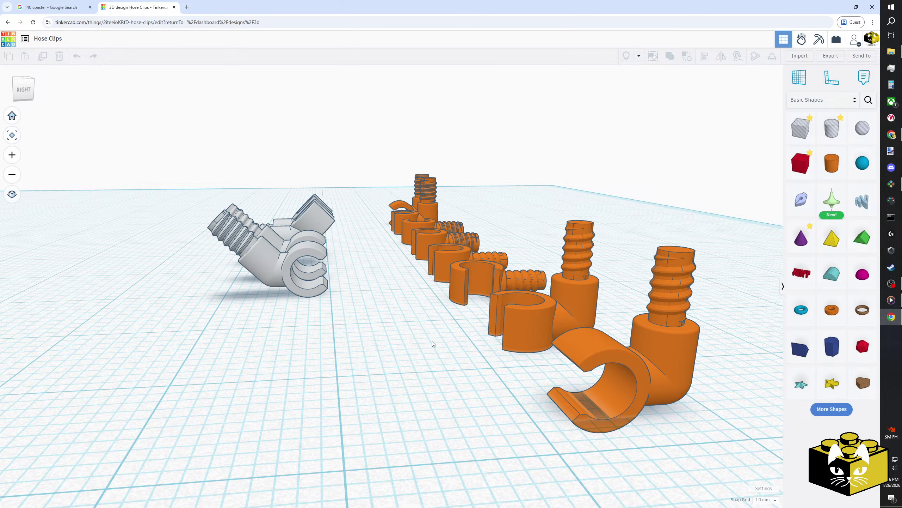
right_click_drag(409, 339, 512, 387)
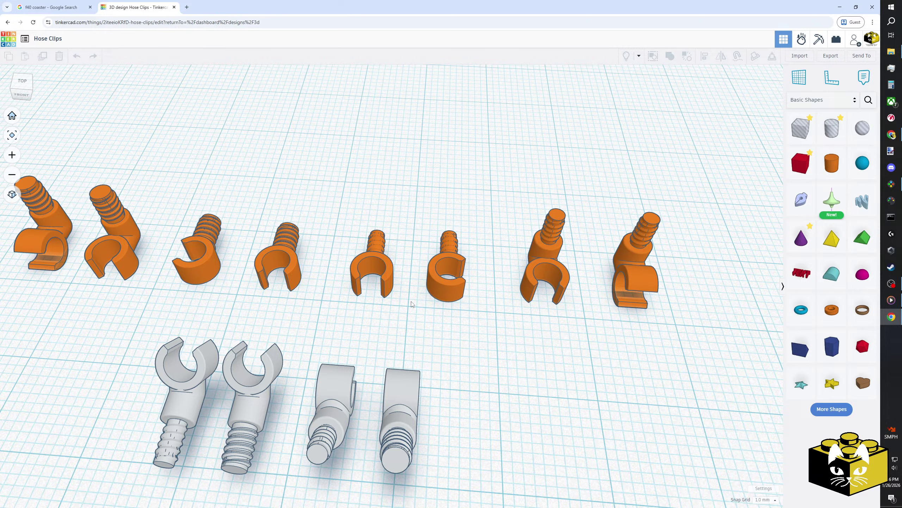
left_click(368, 264)
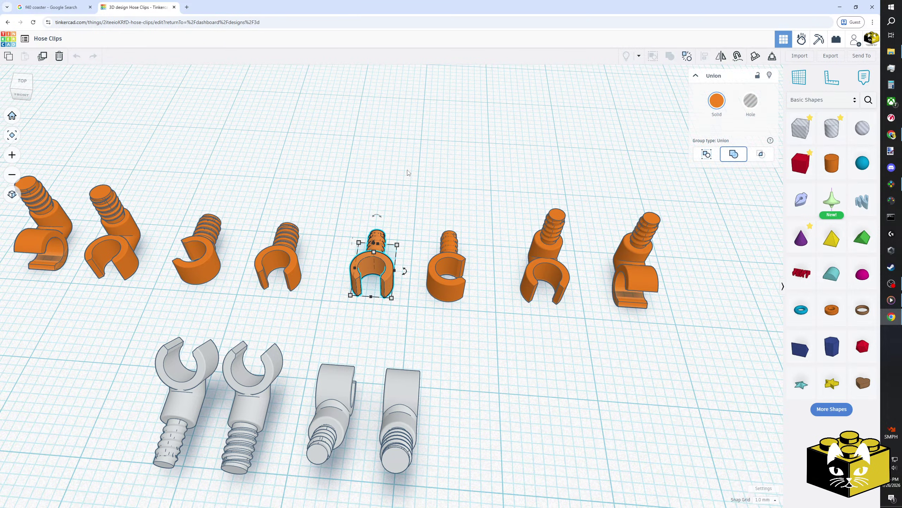
left_click(830, 55)
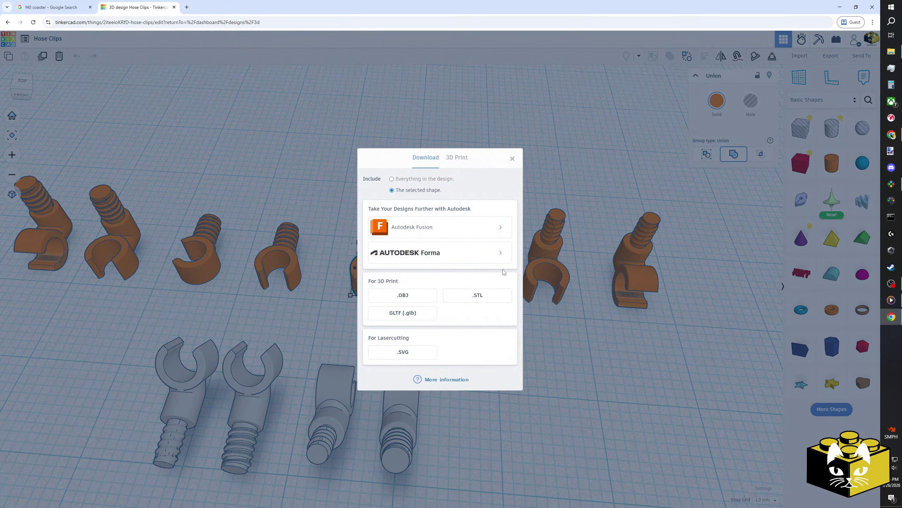
left_click(403, 295)
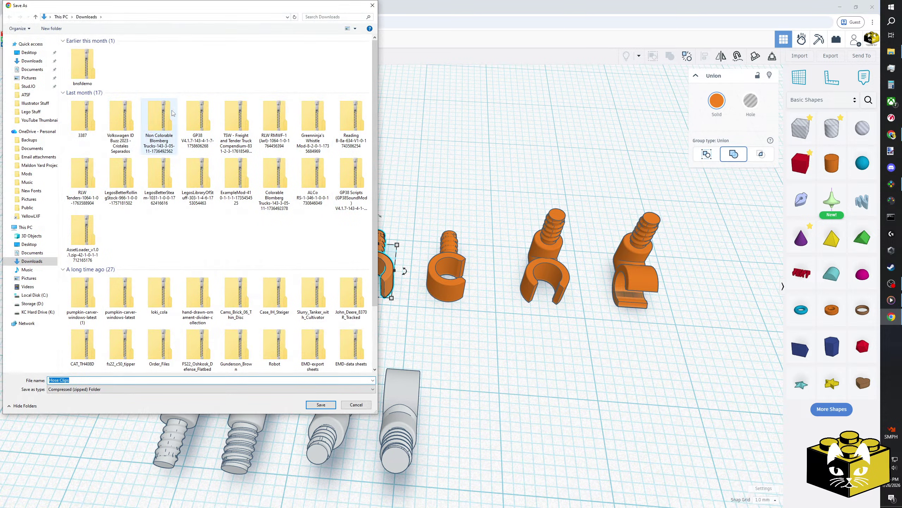
left_click(31, 61)
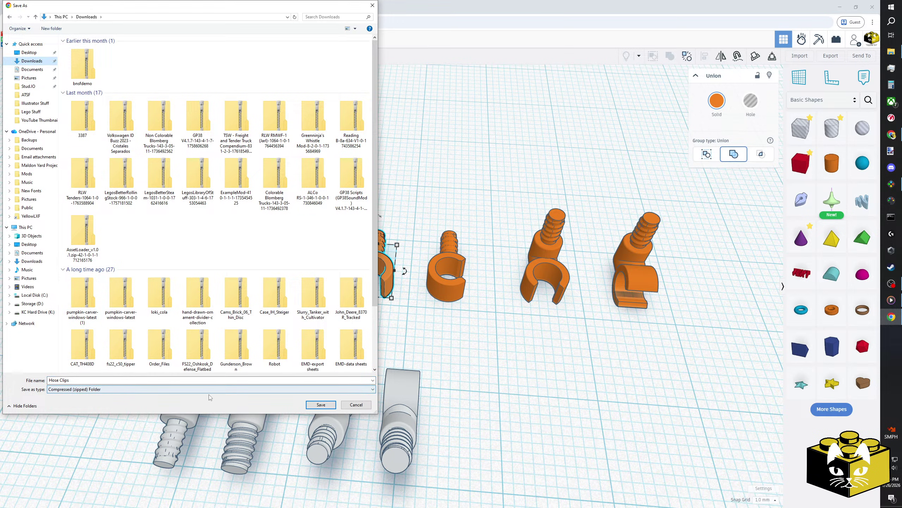
left_click(328, 404)
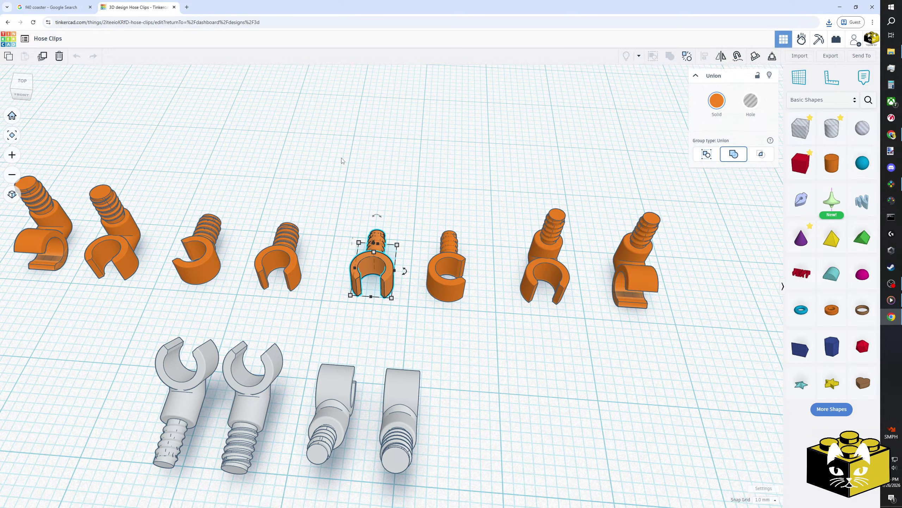
left_click(485, 149)
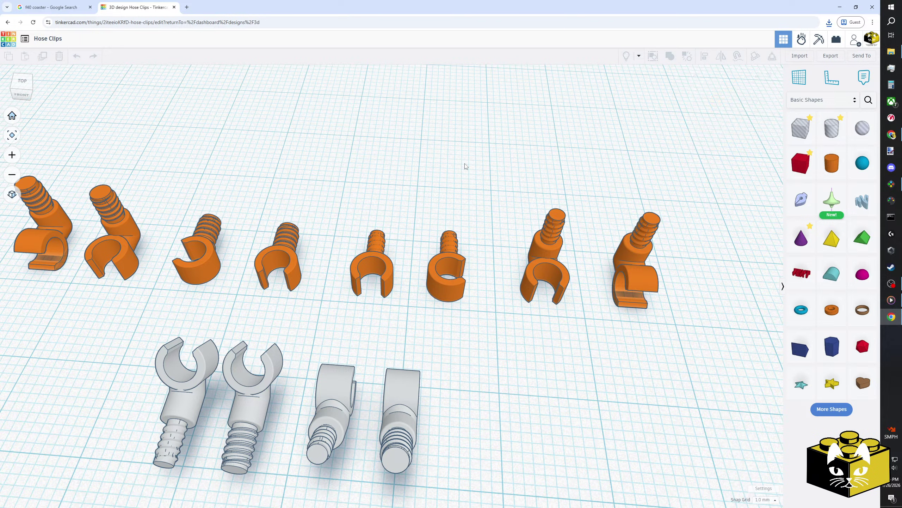
right_click_drag(473, 162, 355, 256)
right_click_drag(473, 177, 386, 246)
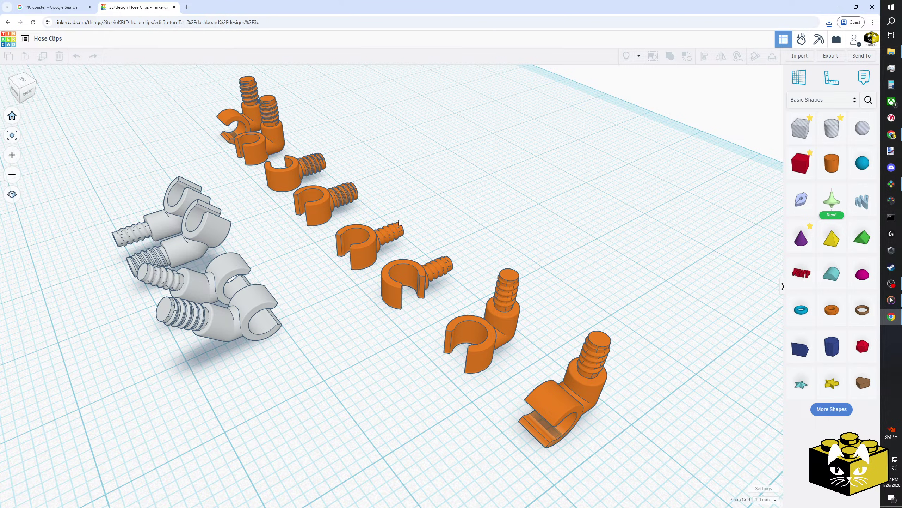
right_click_drag(409, 195, 306, 319)
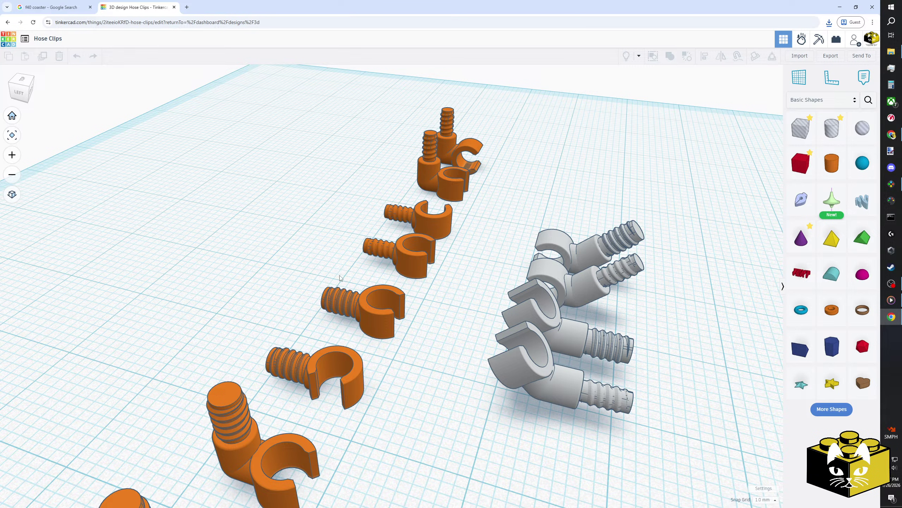
right_click_drag(300, 226, 462, 191)
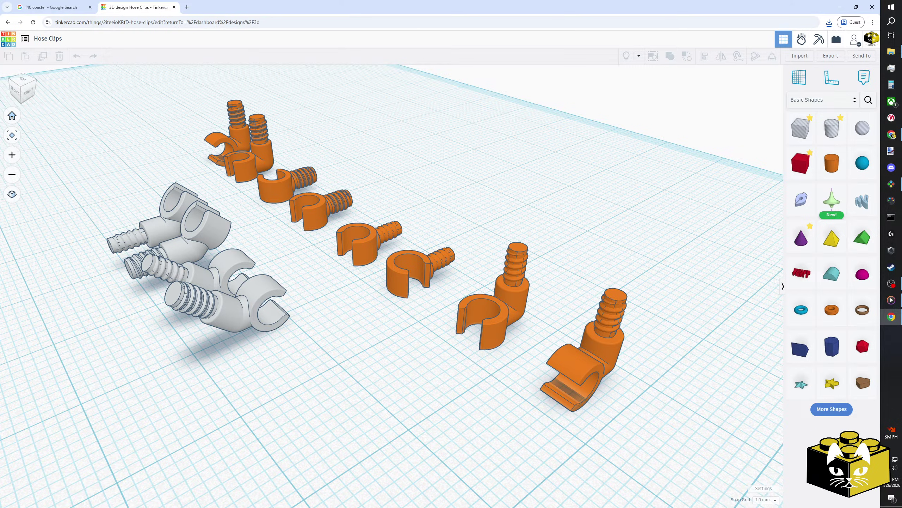
left_click(892, 201)
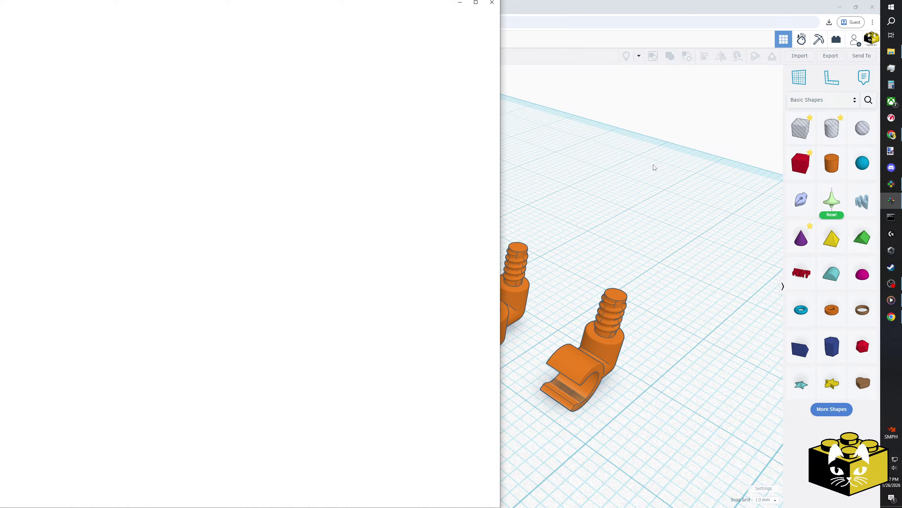
left_click(667, 162)
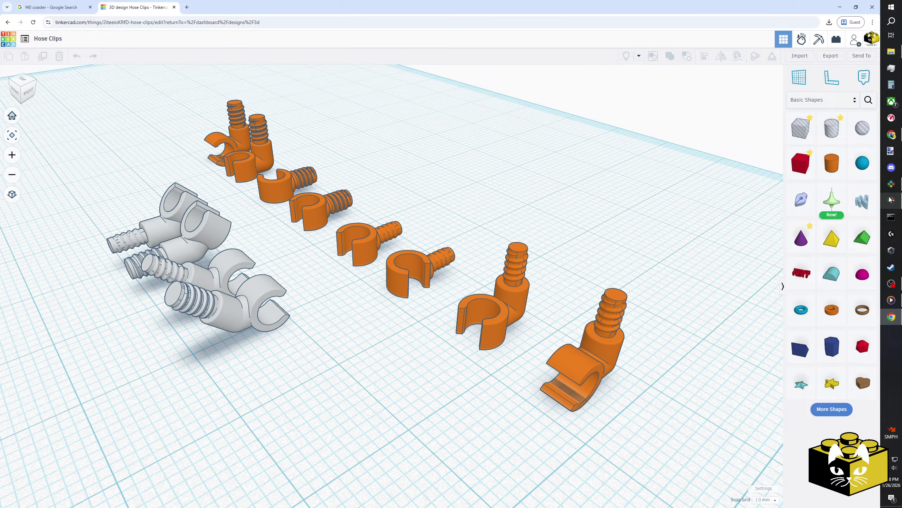
mouse_move(890, 199)
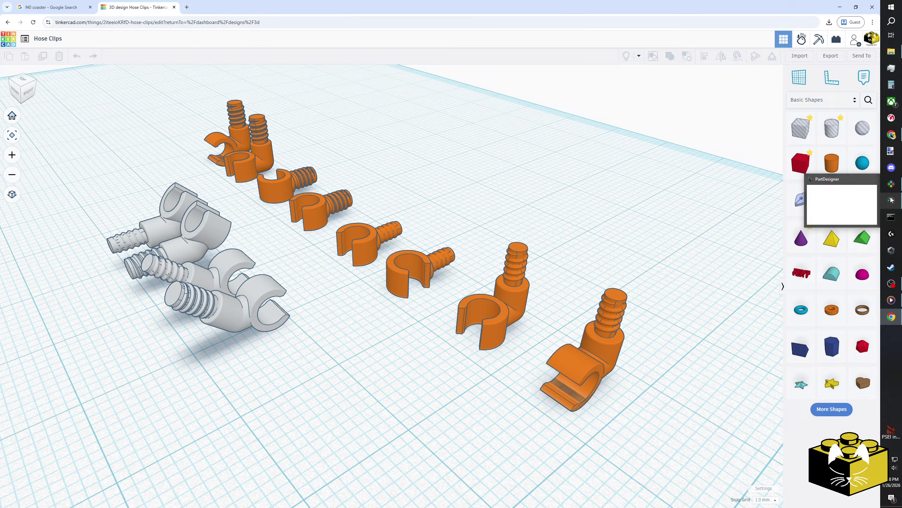
left_click(368, 245)
right_click_drag(465, 206, 398, 235)
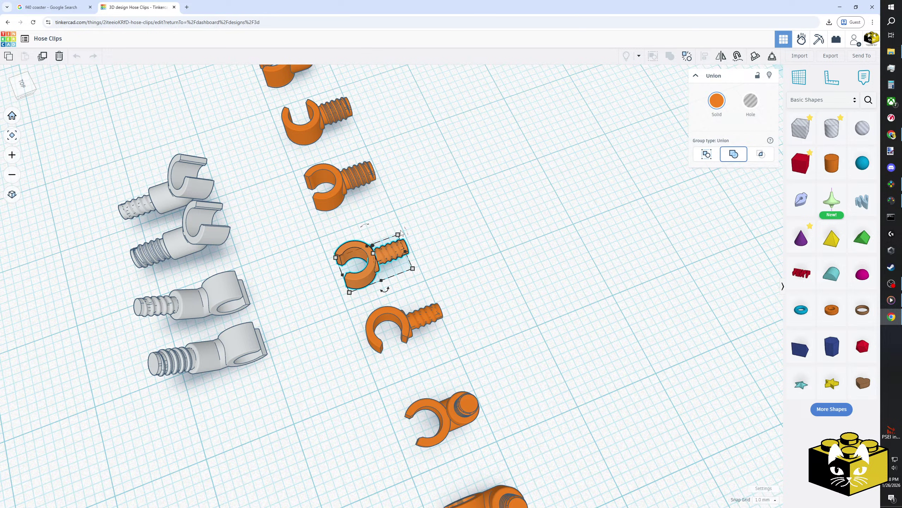
left_click(569, 255)
right_click_drag(568, 256, 601, 234)
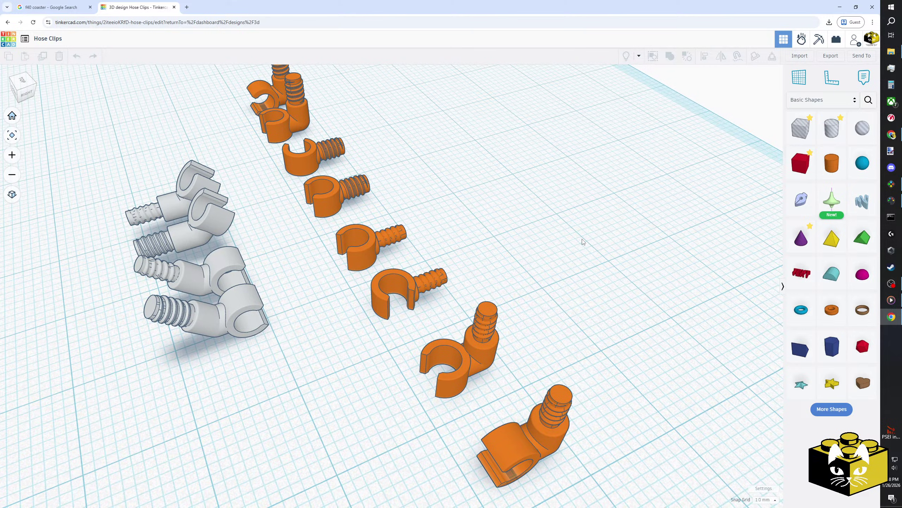
left_click(894, 202)
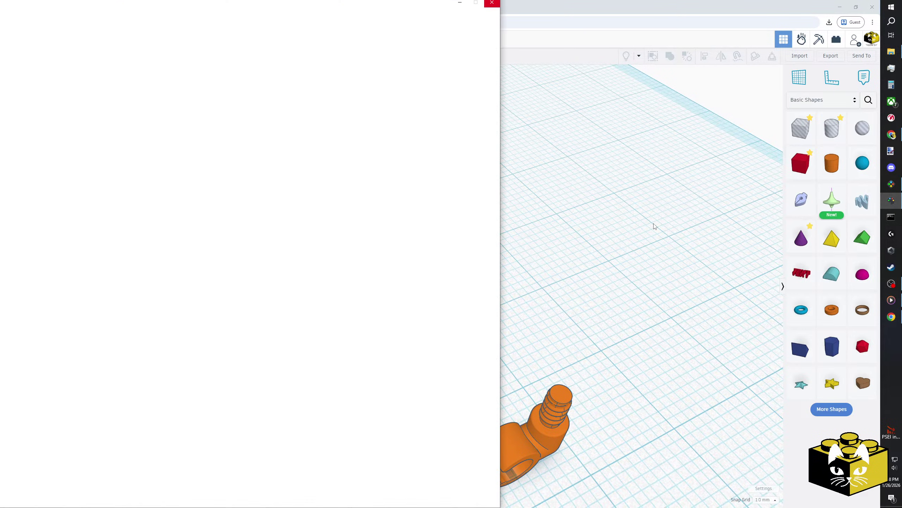
left_click(460, 3)
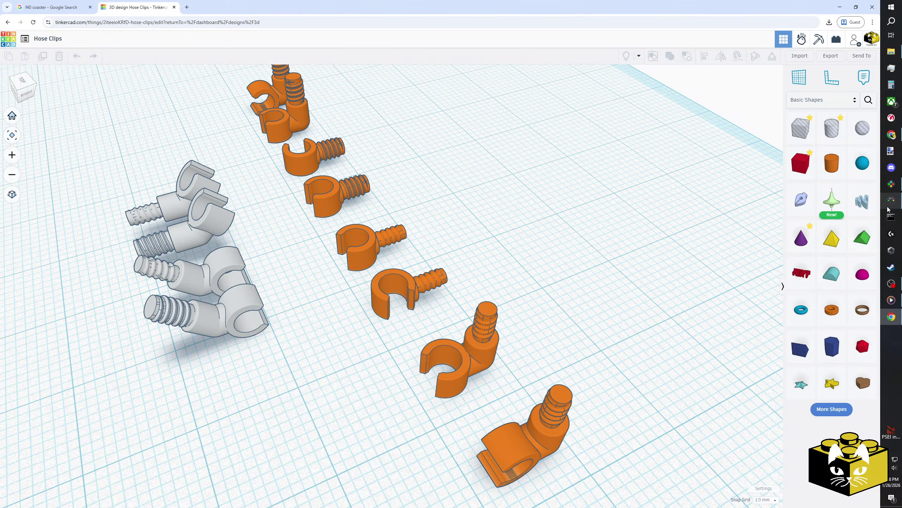
mouse_move(891, 200)
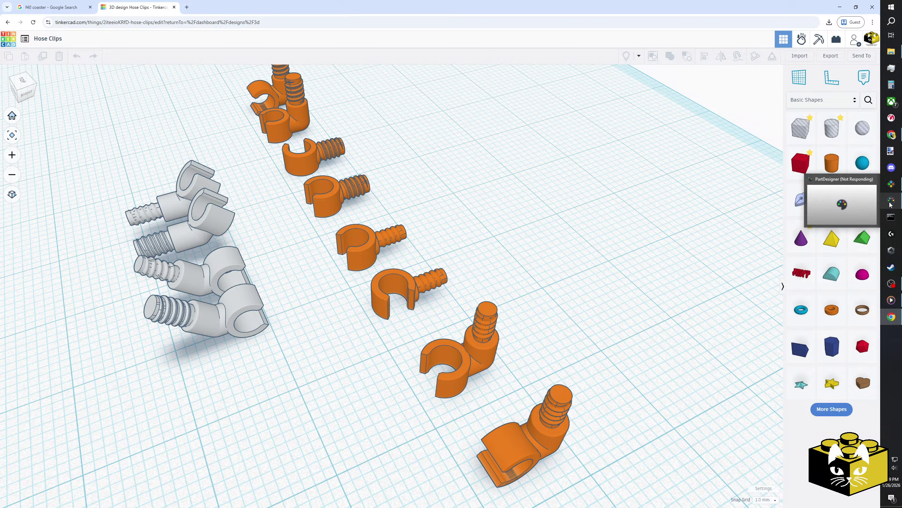
Switch to PartDesigner, maximize its window and start a new empty part.
left_click(839, 207)
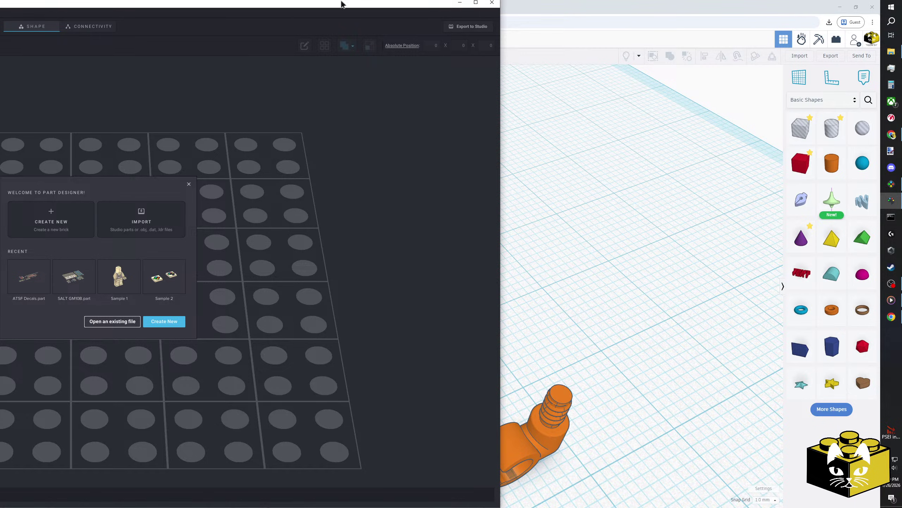
left_click(475, 2)
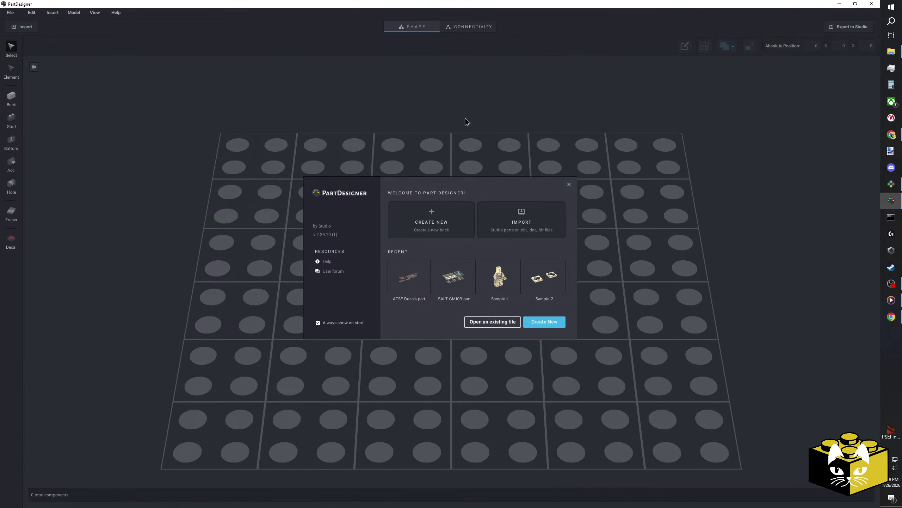
left_click(456, 218)
left_click(522, 260)
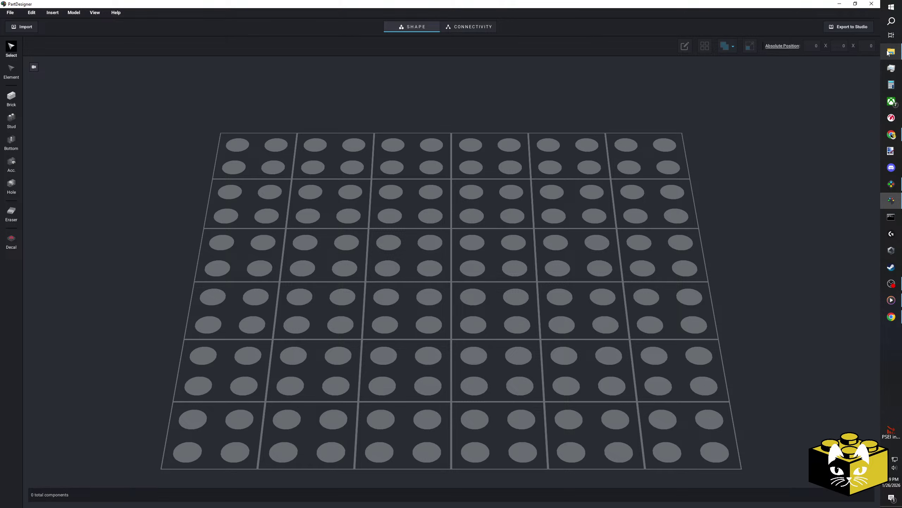
Extract the tinker 3D object from the Hose Clips archive into the Downloads folder, and close the file window.
left_click(888, 53)
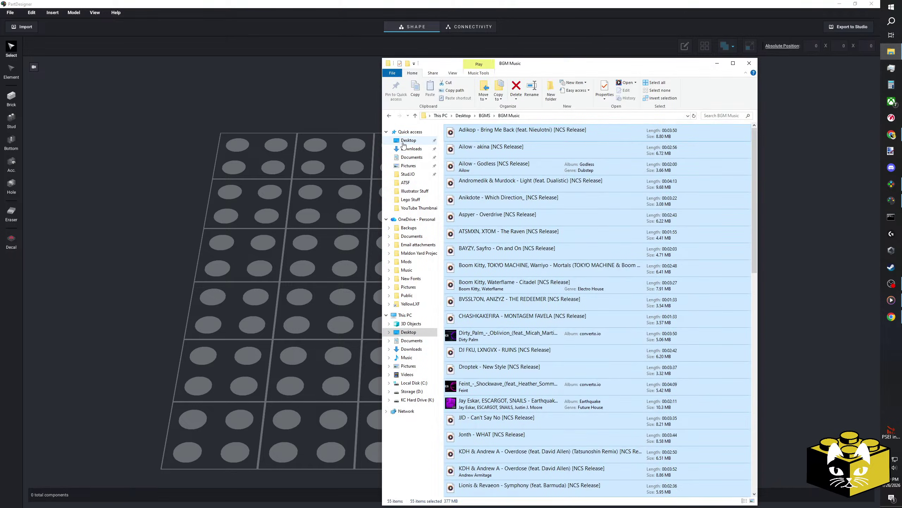
left_click(410, 148)
right_click(551, 161)
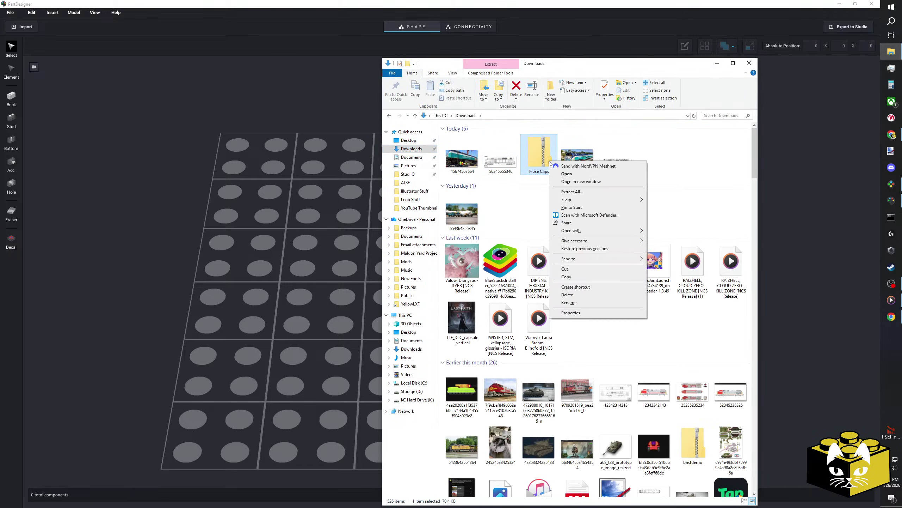
double_click(541, 161)
left_click_drag(468, 144, 467, 115)
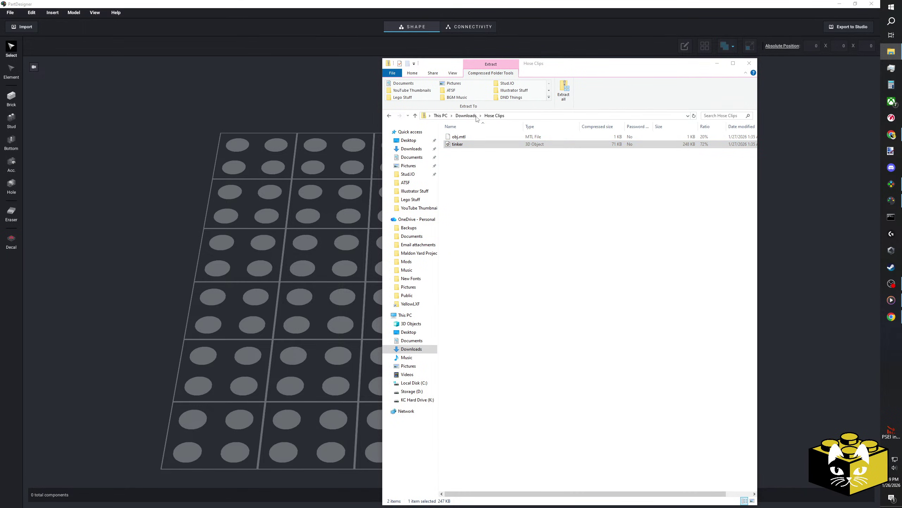
left_click(466, 115)
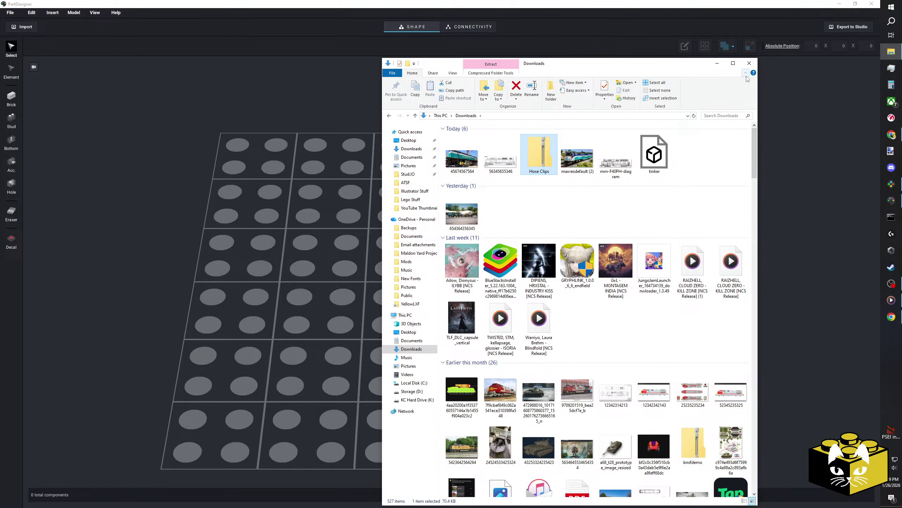
left_click(749, 62)
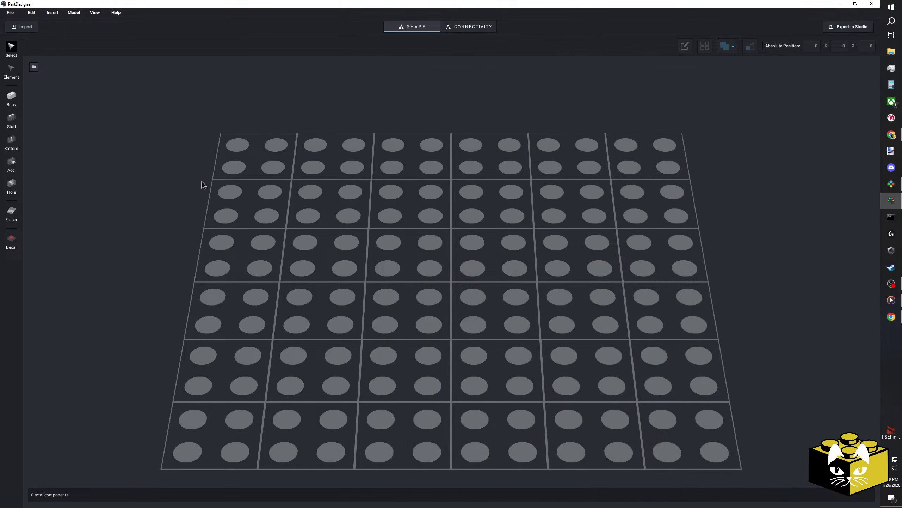
Load the tinker file from Downloads as the 3D object to import.
left_click(25, 27)
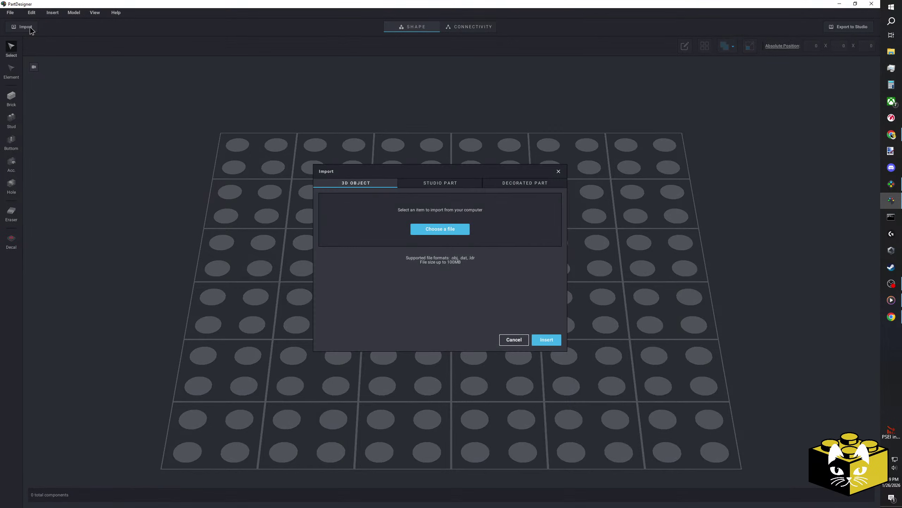
left_click(428, 228)
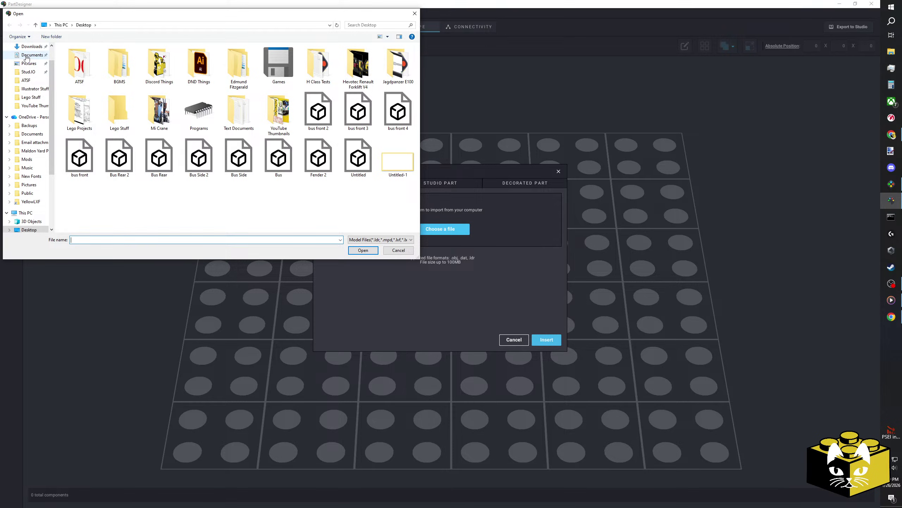
left_click(16, 54)
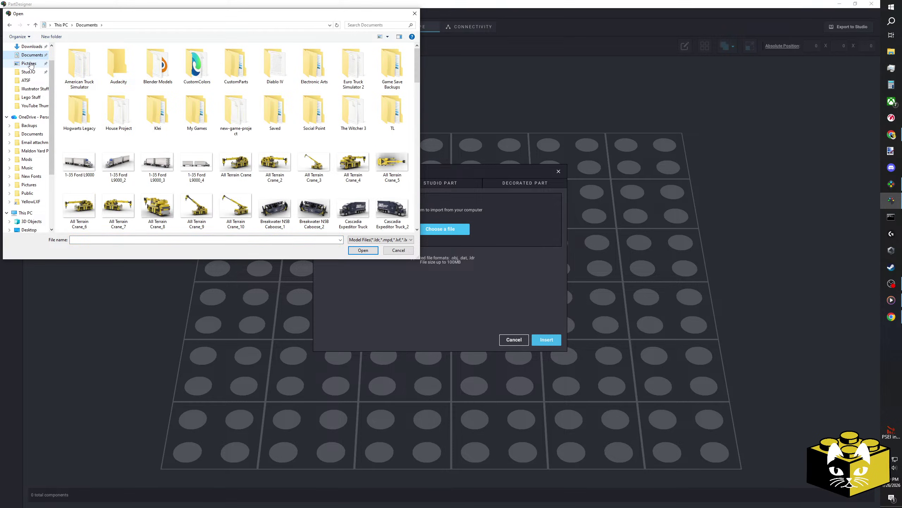
left_click(32, 47)
left_click(67, 72)
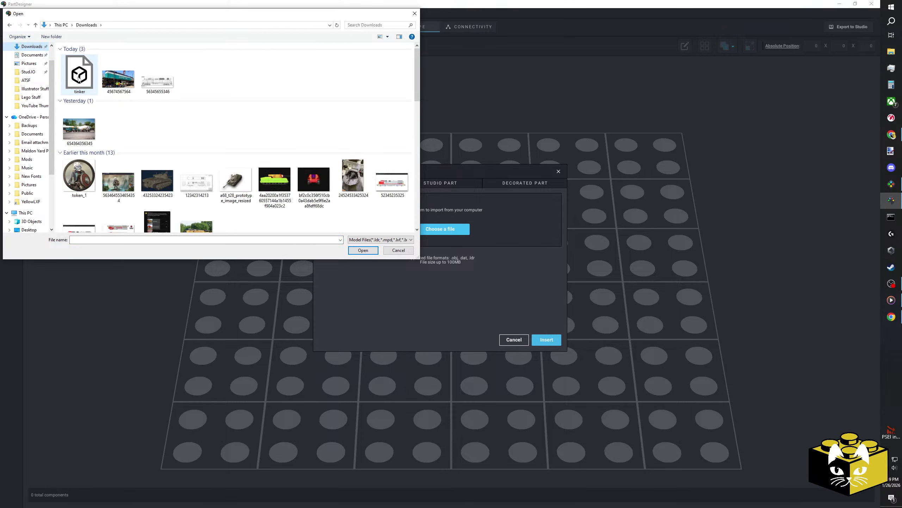
left_click(363, 250)
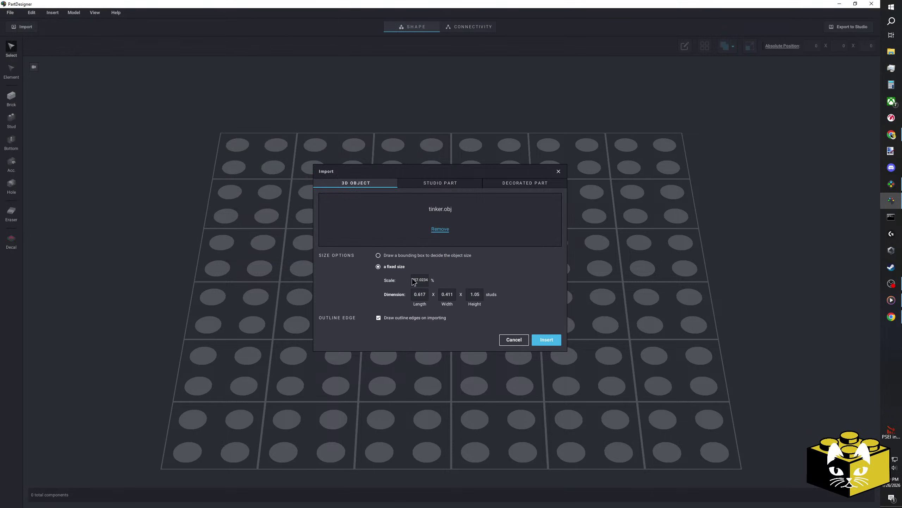
Insert the imported clip on the baseplate at a fixed scale of 200%.
left_click(444, 291)
type("2")
type("00")
left_click(547, 339)
left_click(453, 275)
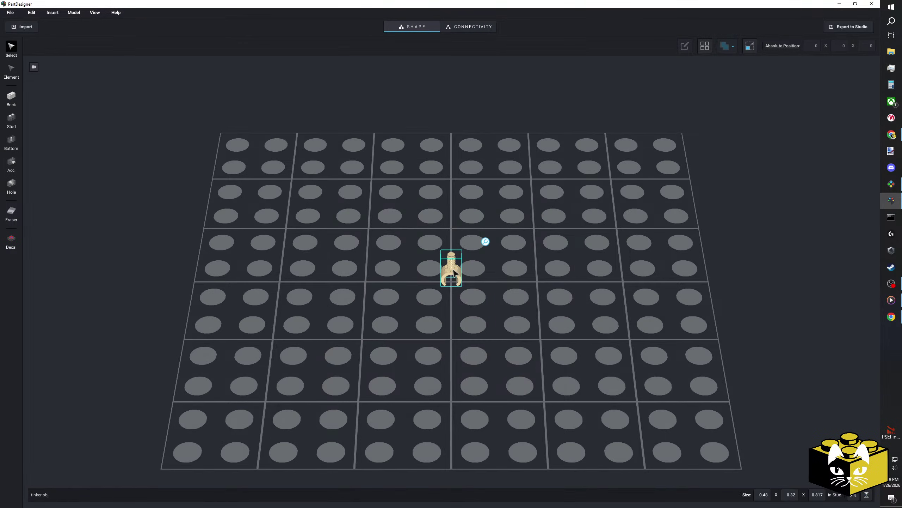
In Connectivity mode, place two horizontal clip connectors on the imported part, one upright over the ring and one lying along the ribbed stem.
right_click_drag(505, 300, 476, 313)
scroll(441, 290, "up", 5)
left_click_drag(442, 292, 488, 247)
left_click(506, 268)
scroll(452, 285, "up", 4)
middle_click_drag(387, 266, 490, 320)
left_click(470, 28)
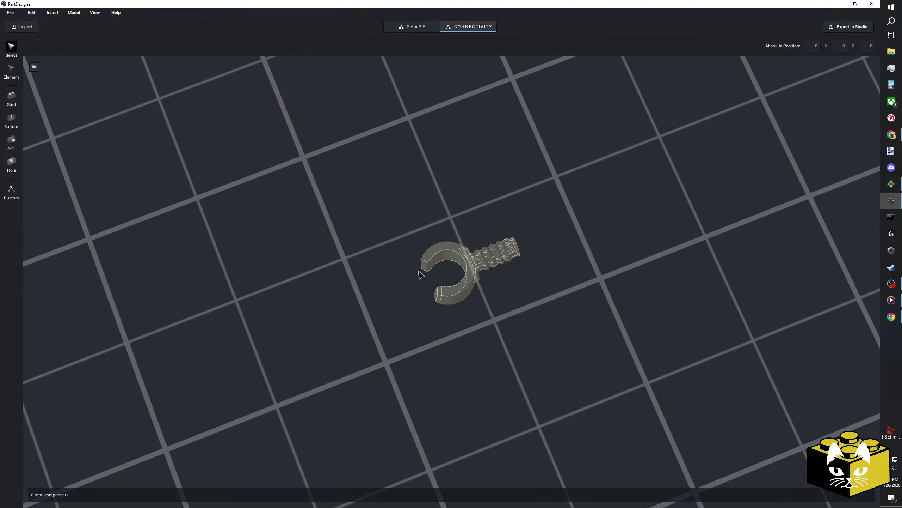
left_click(11, 162)
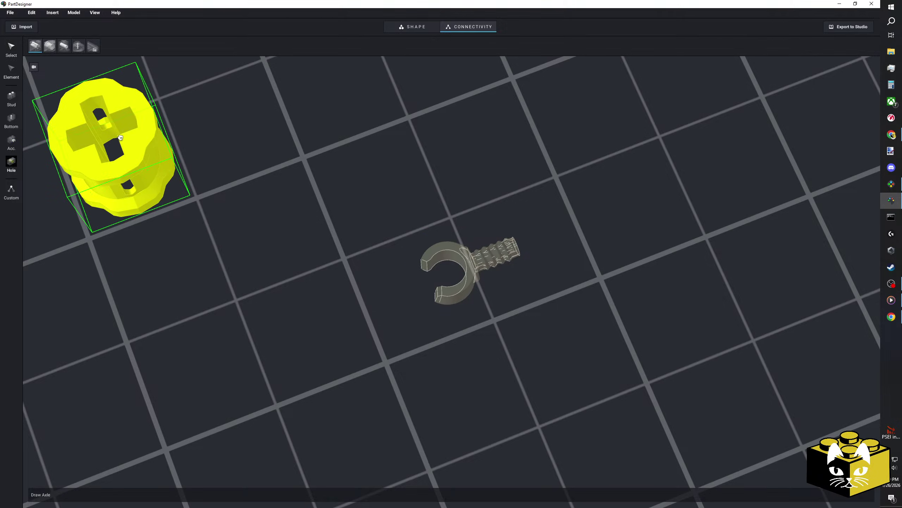
left_click(11, 139)
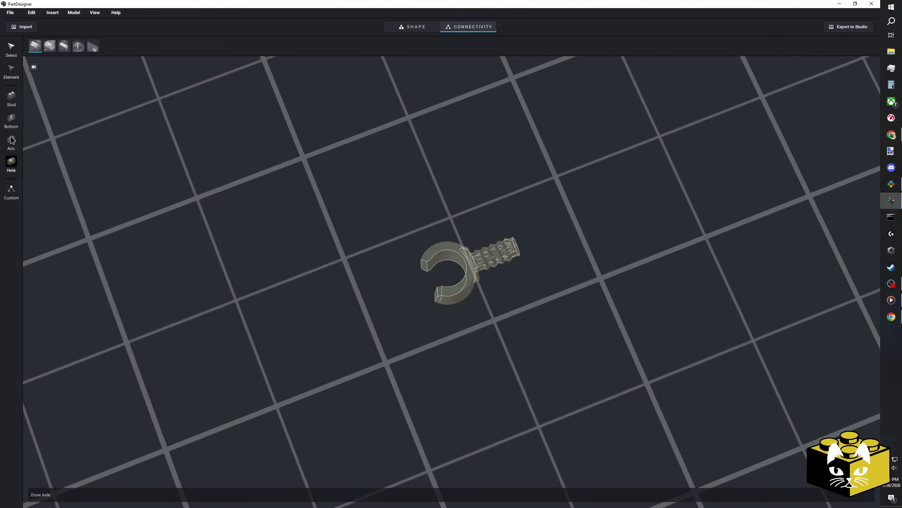
left_click(50, 46)
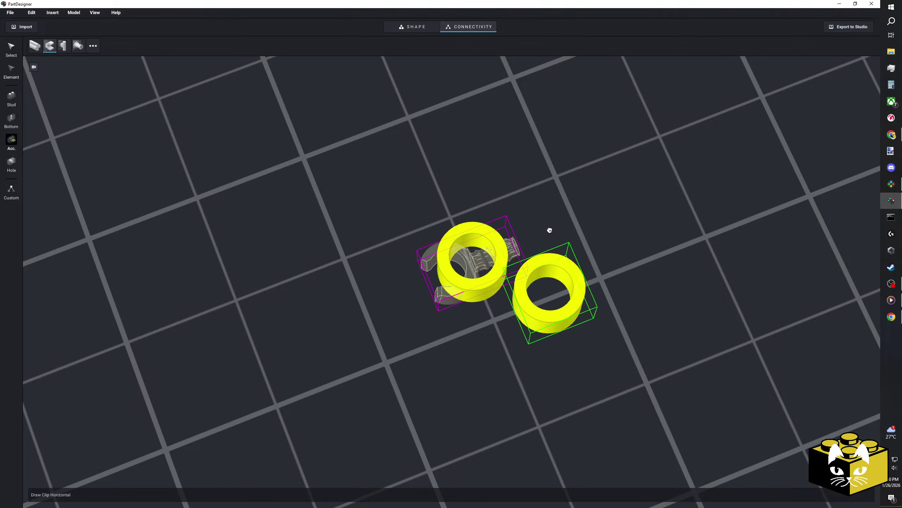
left_click(521, 245)
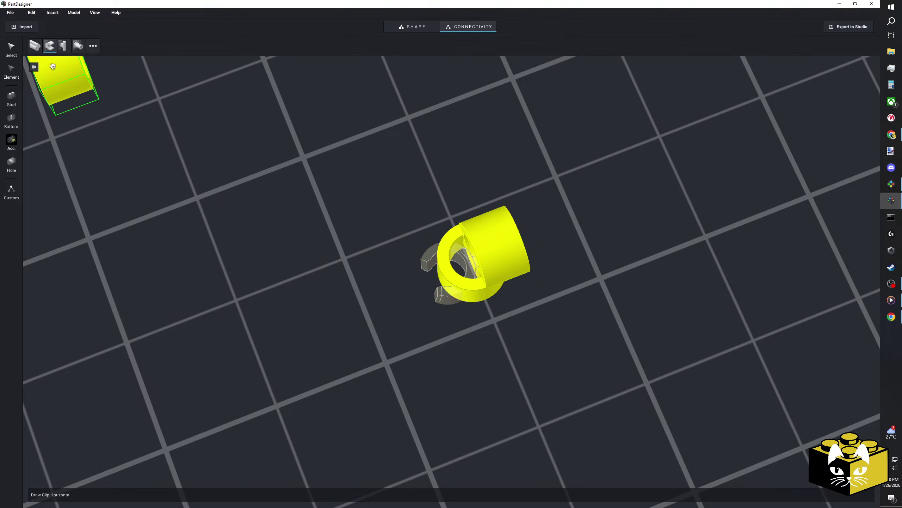
Select the upright clip connector and move it lengthwise towards the ring's opening, to -0.5 in the second absolute position coordinate.
left_click(11, 48)
right_click_drag(232, 221, 281, 220)
left_click(427, 322)
middle_click_drag(427, 321, 427, 273)
scroll(419, 281, "up", 5)
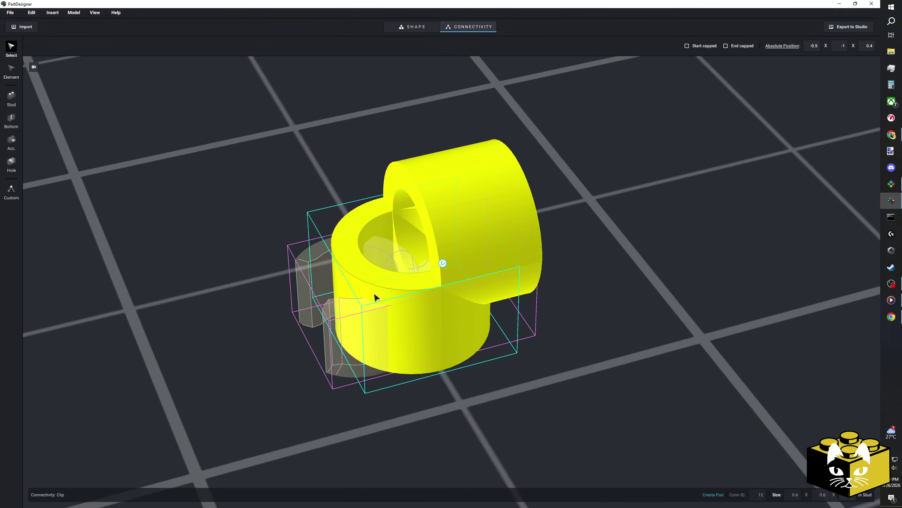
left_click(482, 271)
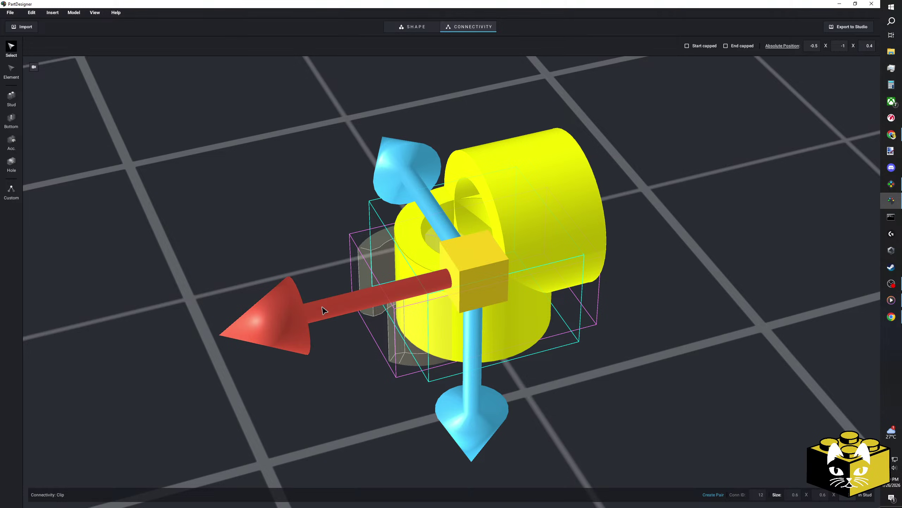
left_click_drag(325, 310, 147, 347)
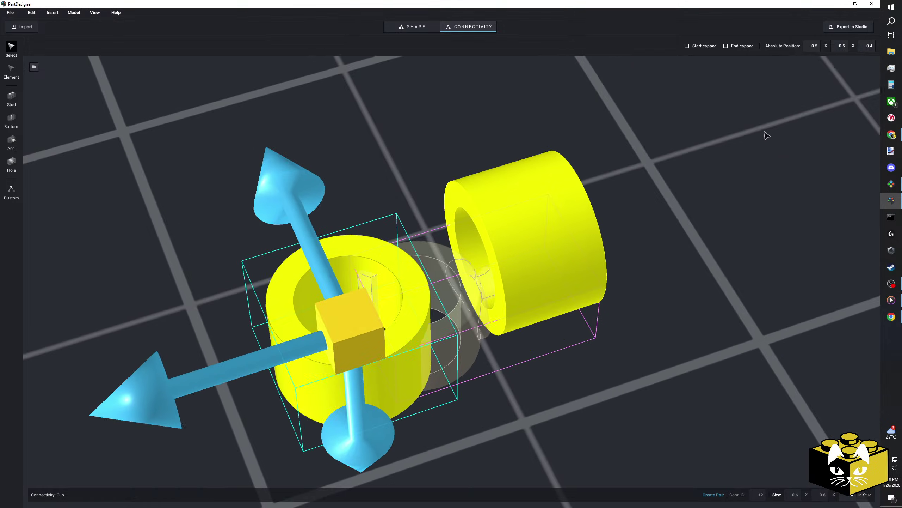
Try -0.7 and -0.8 as the upright clip connector's second absolute position coordinate to centre it on the ring.
right_click_drag(765, 135, 771, 142)
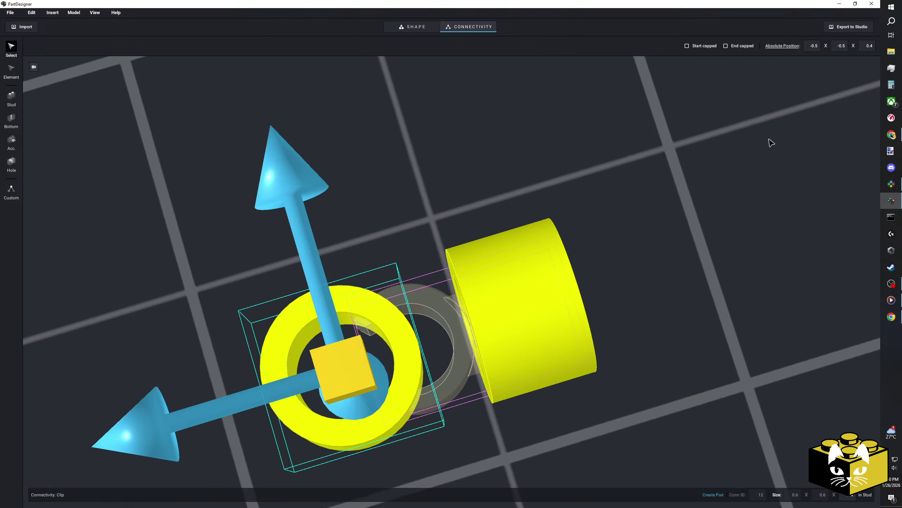
left_click(846, 49)
key("BackSpace")
type("1")
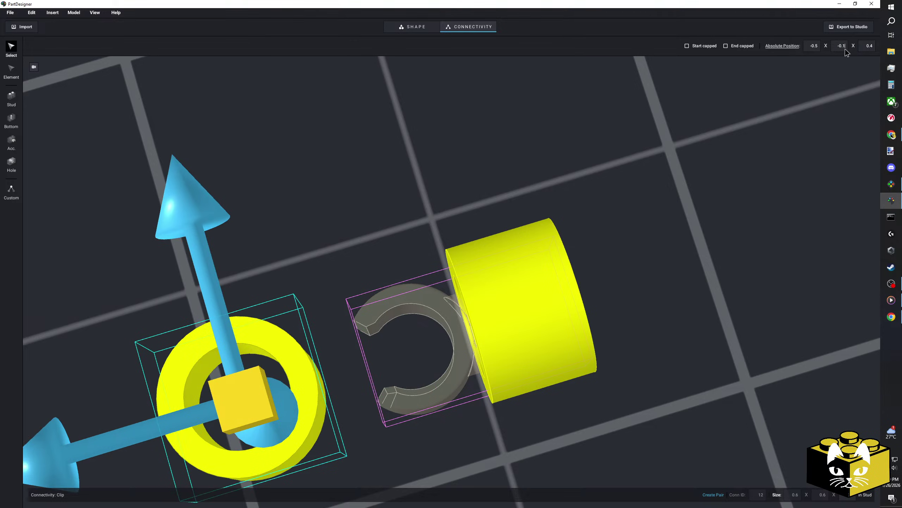
key("BackSpace")
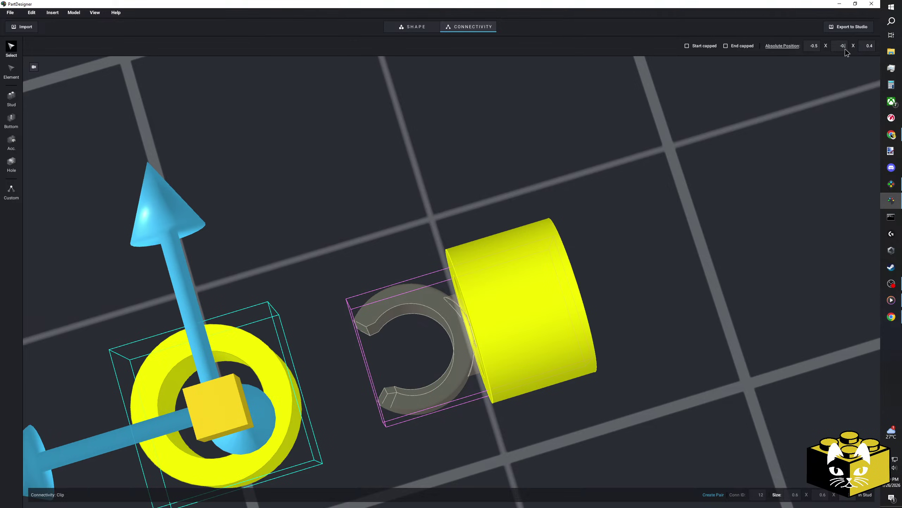
type("7")
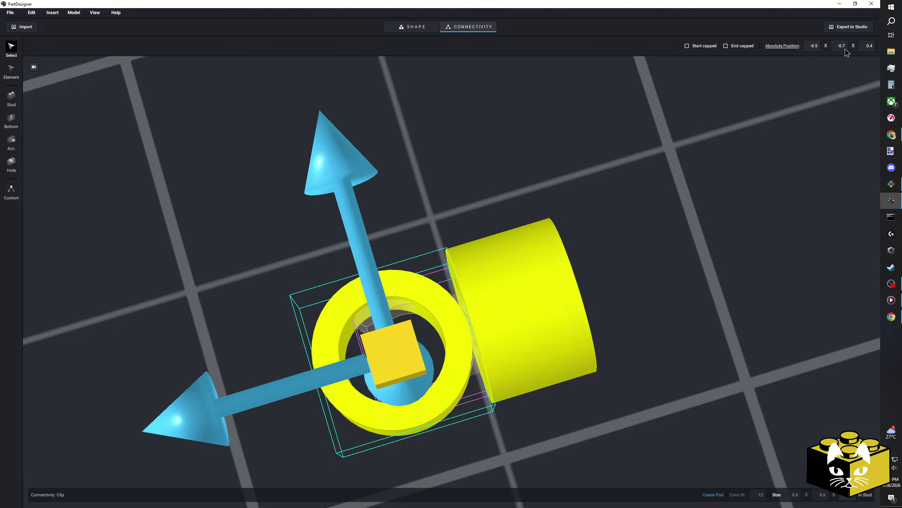
type("17")
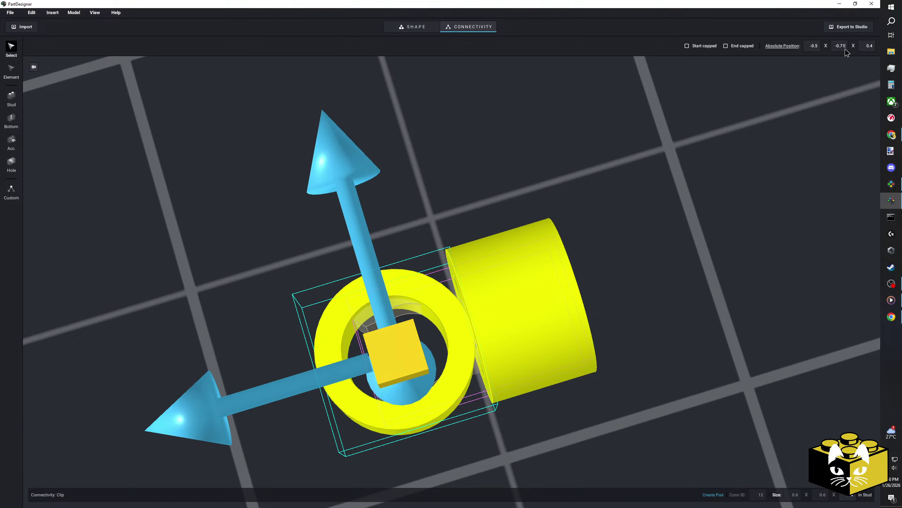
key("BackSpace")
key("BackSpace")
key("BackSpace")
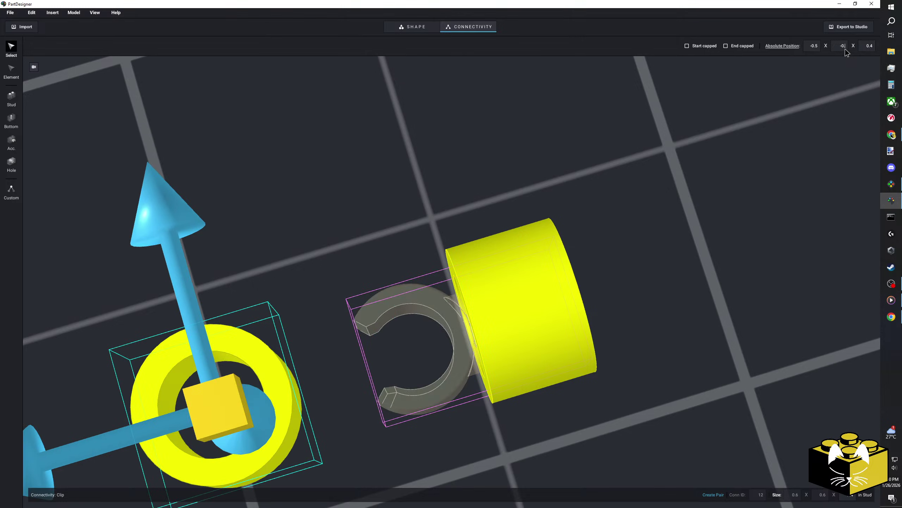
type("8")
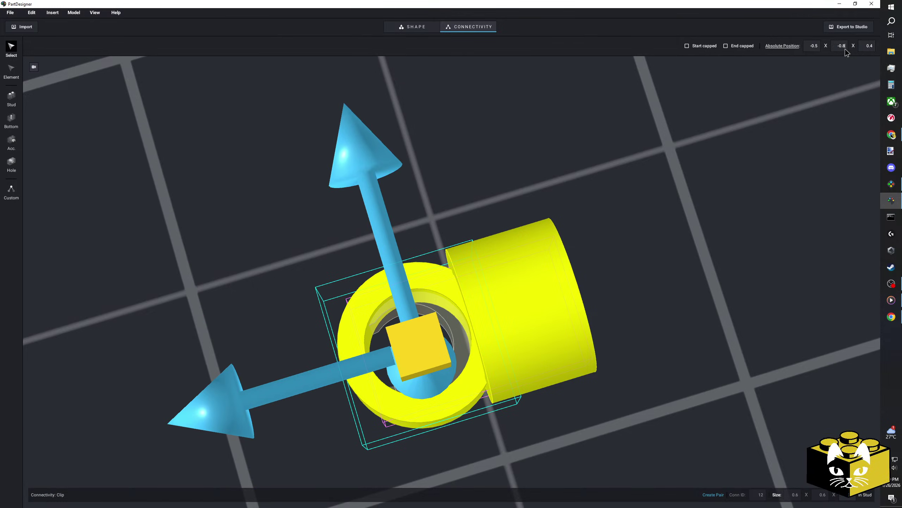
Set the upright clip connector's second absolute position coordinate to -0.767 and deselect it.
key("BackSpace")
type("75")
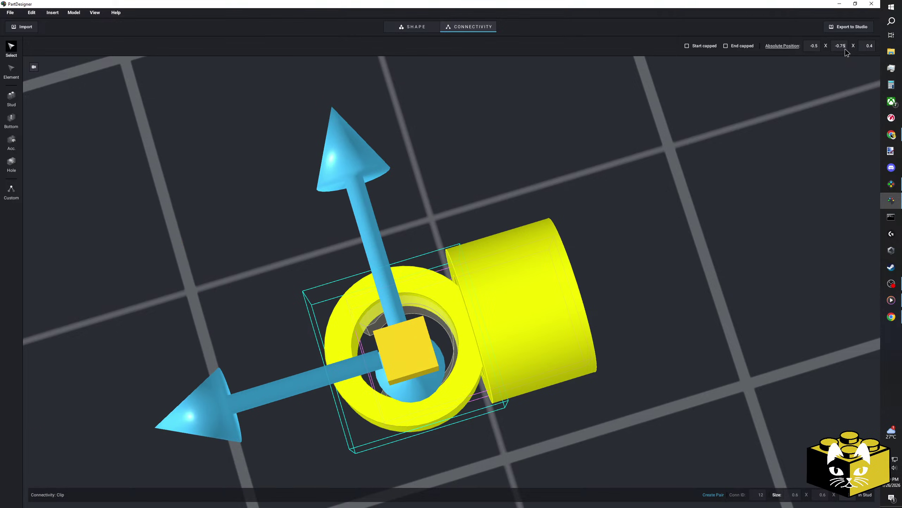
type("7")
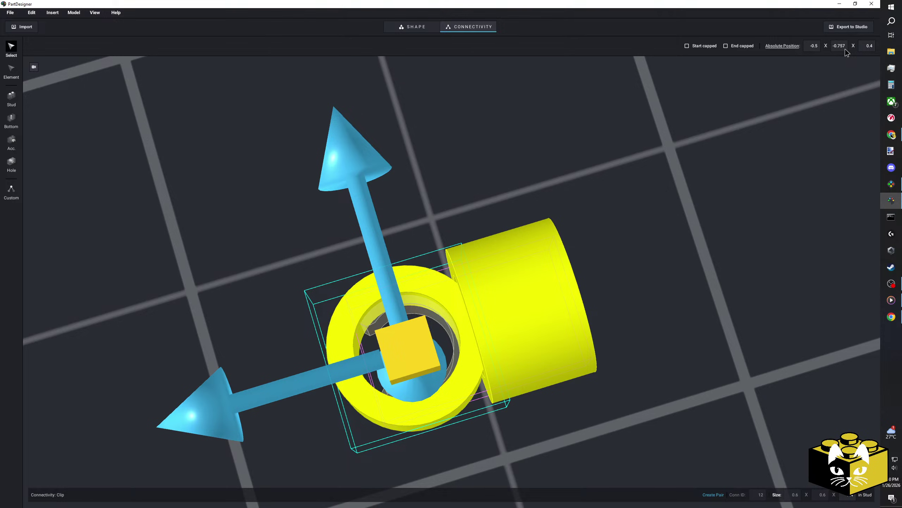
key("BackSpace")
key("BackSpace")
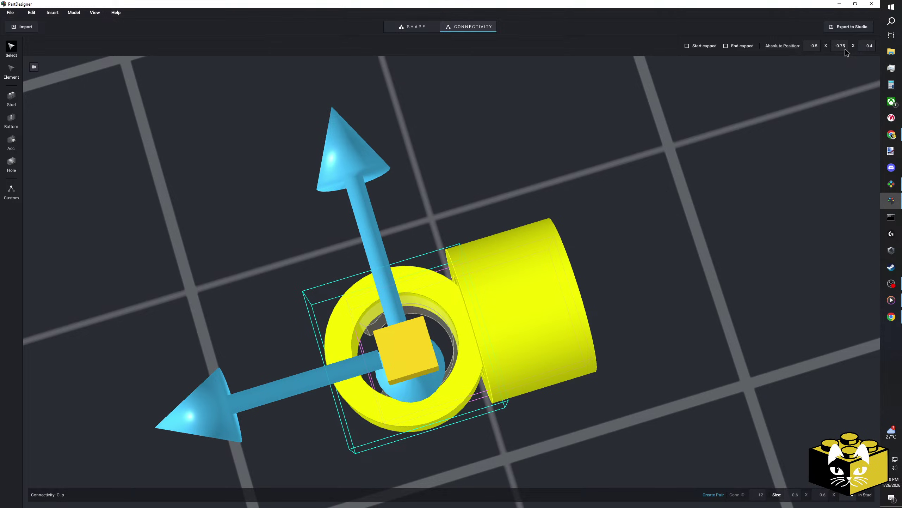
type("67")
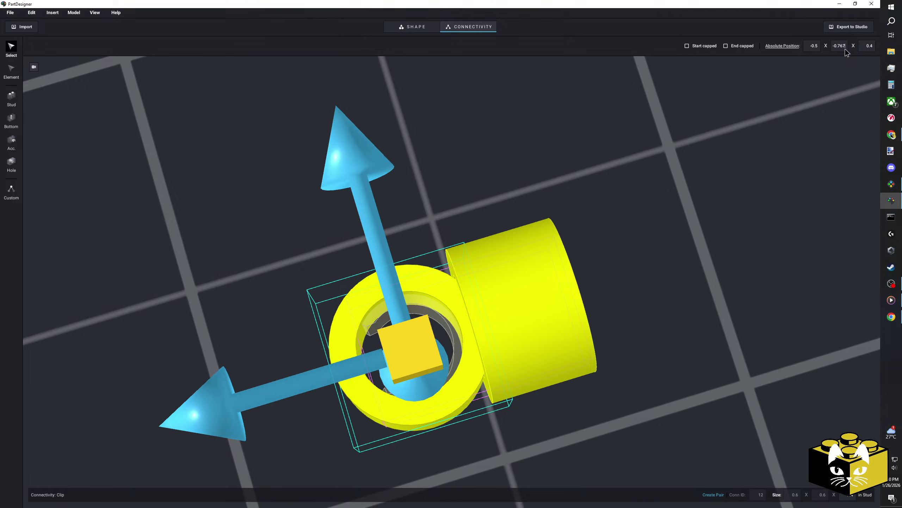
left_click(665, 224)
Select the clip connector lying along the ribbed stem and set its third absolute position coordinate to 0.15.
right_click_drag(664, 224, 656, 225)
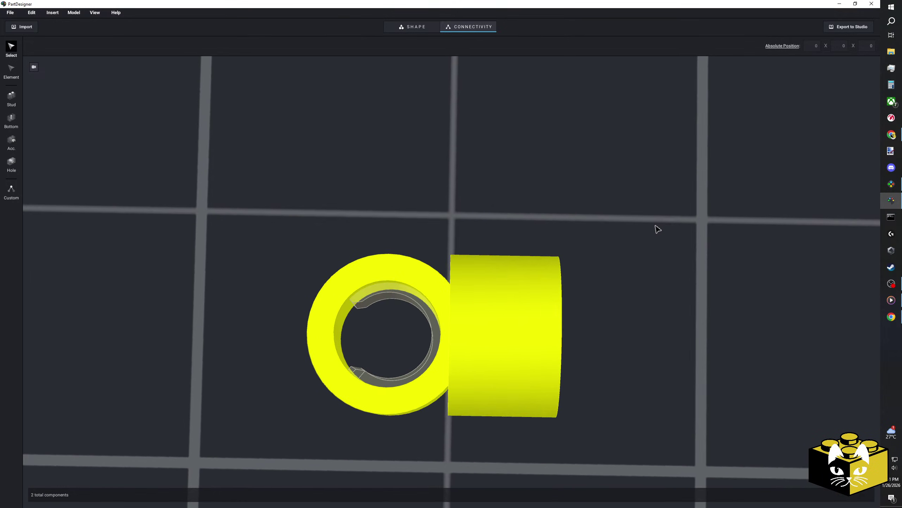
left_click(554, 298)
right_click_drag(554, 298, 551, 191)
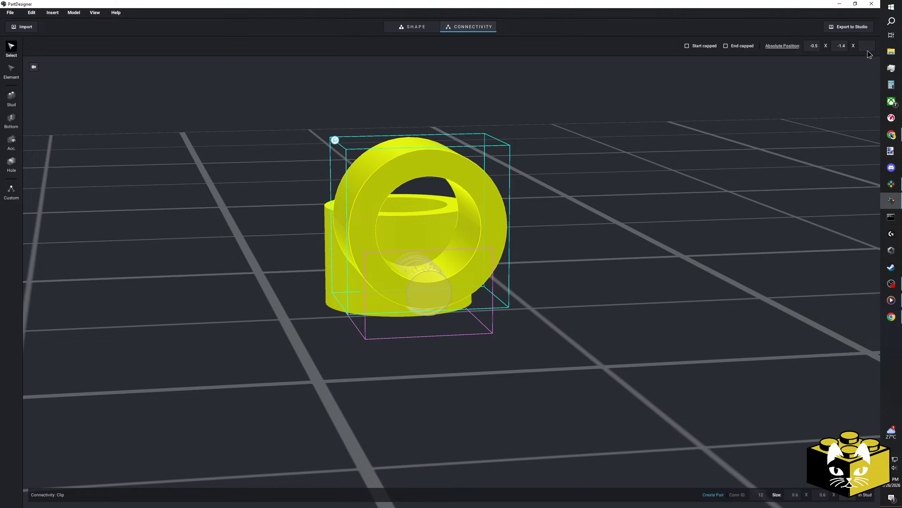
type("0")
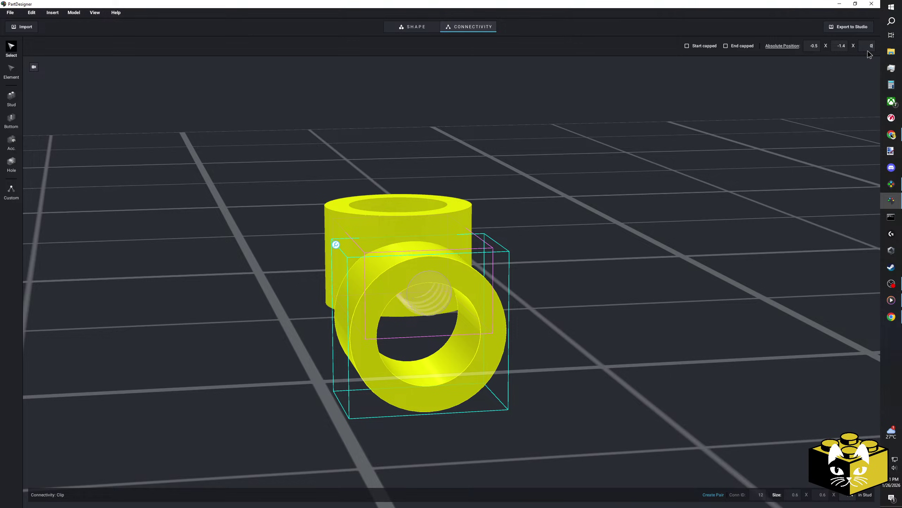
type(".1")
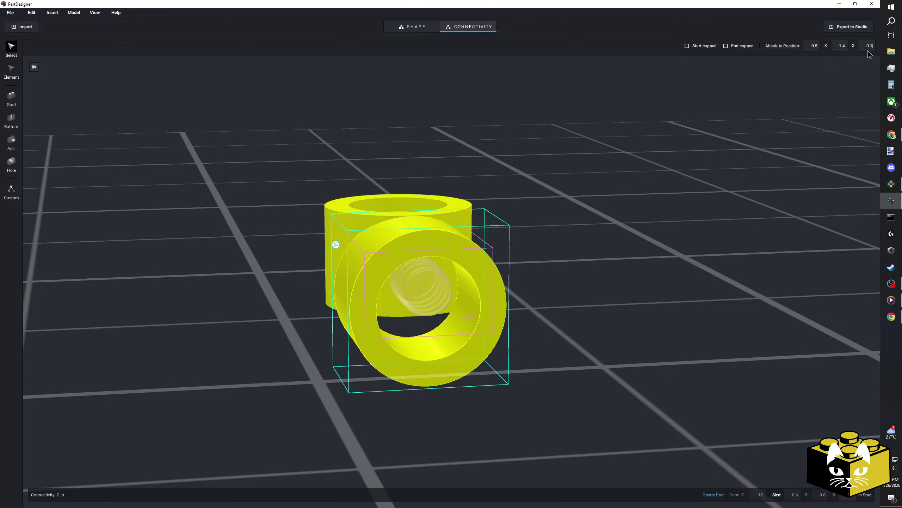
type("5")
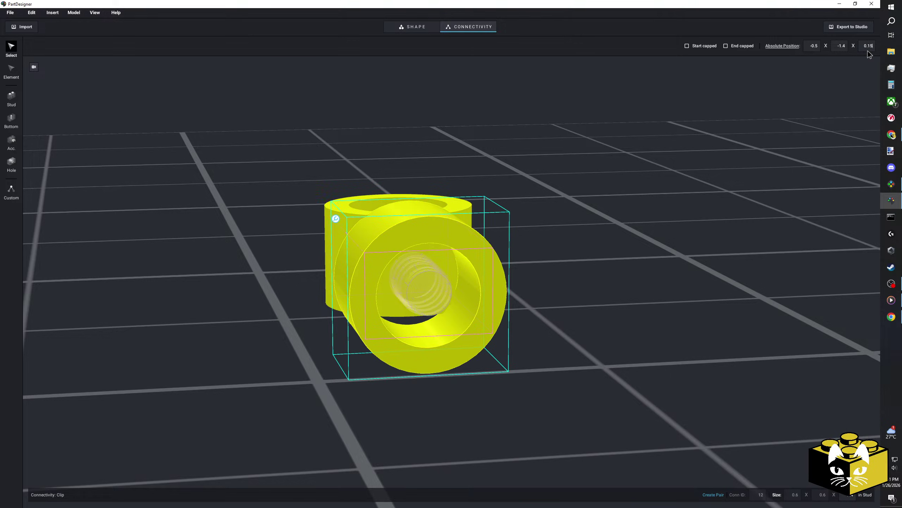
Select the upright clip connector around the ring, set its third absolute position coordinate to 0.35, and deselect it.
right_click_drag(668, 305, 625, 267)
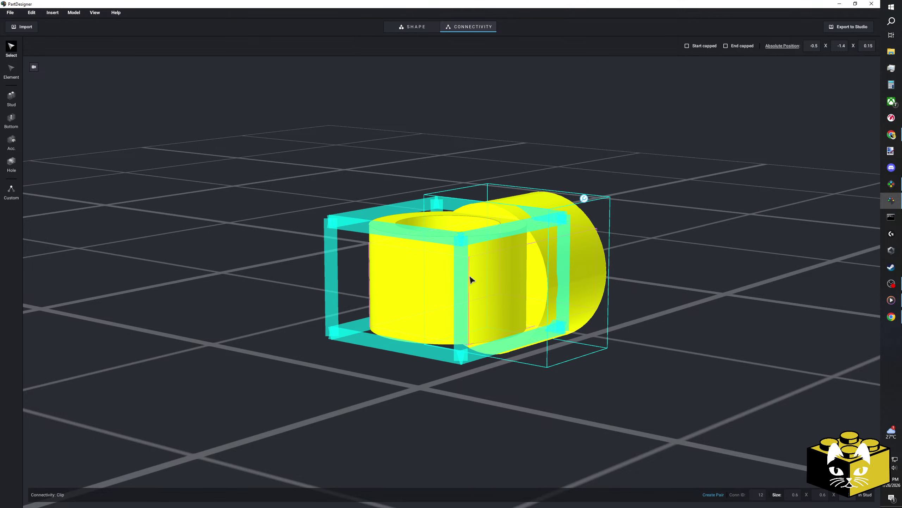
left_click(468, 279)
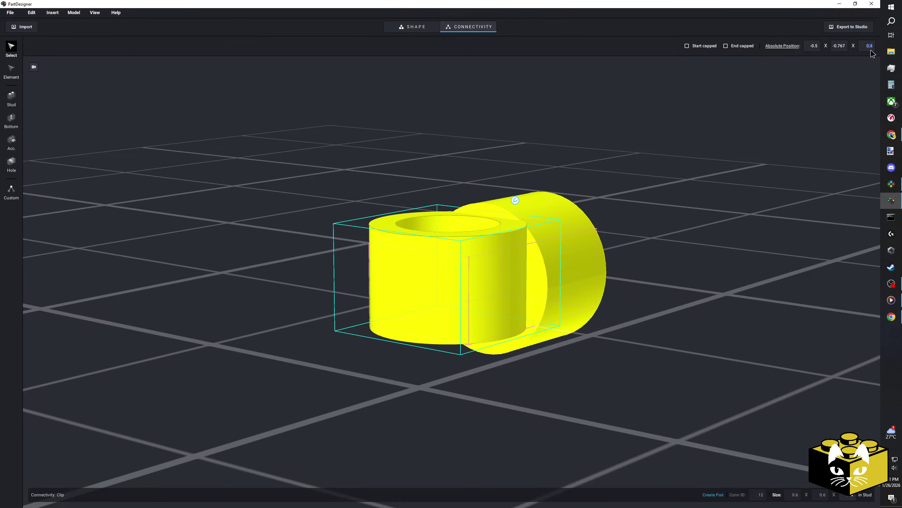
type("0.")
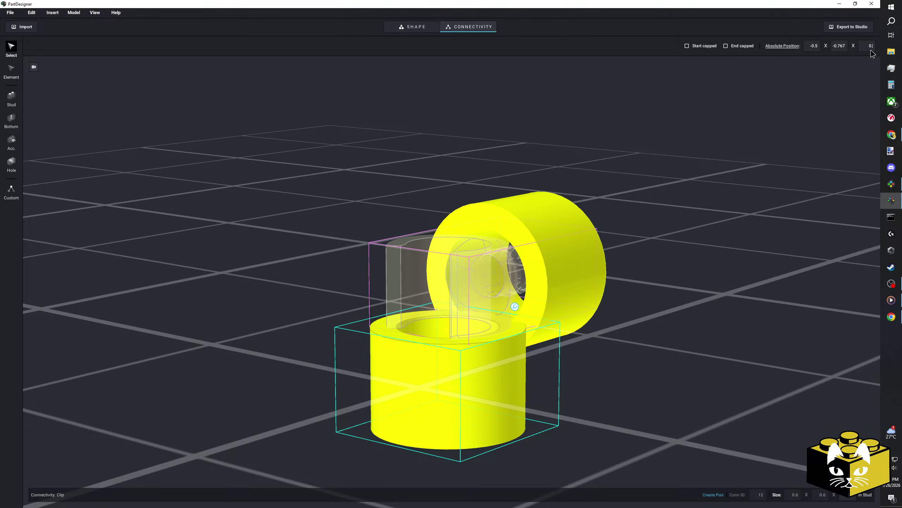
type("15")
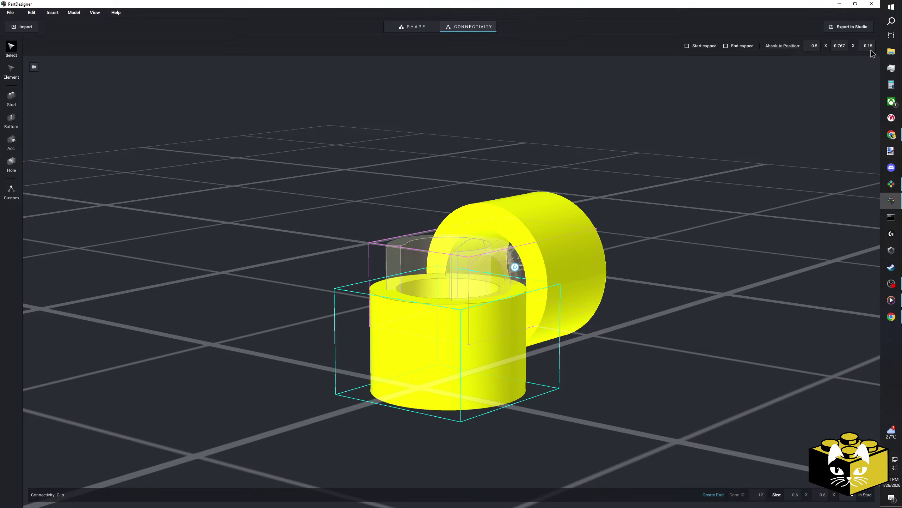
key("BackSpace")
key("BackSpace")
key("BackSpace")
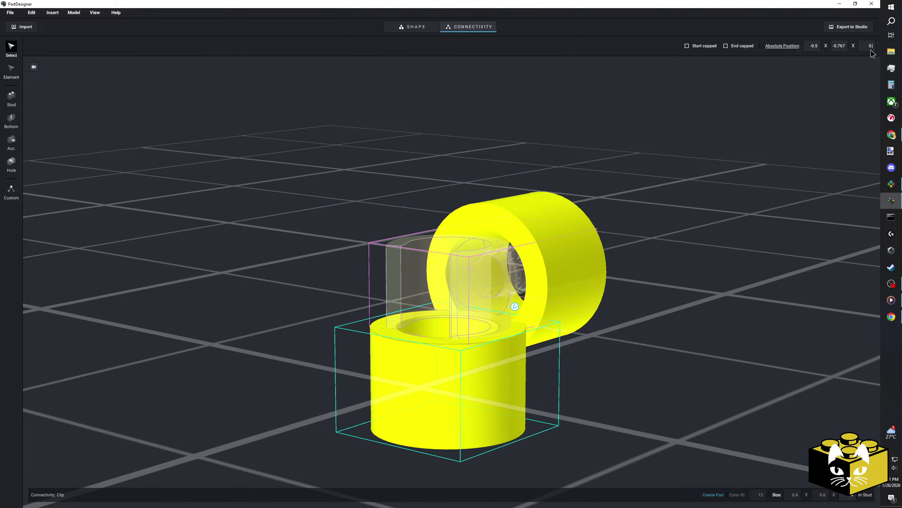
type(".2")
key("BackSpace")
type("3")
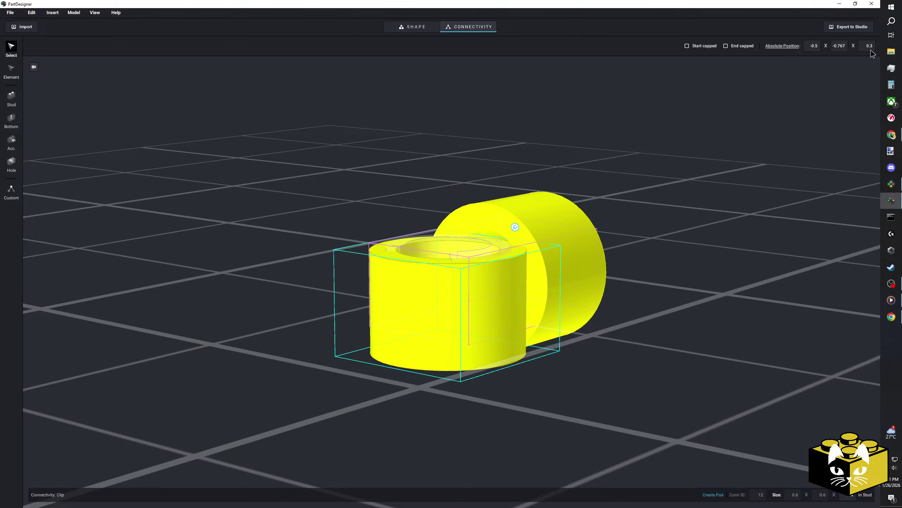
type("5")
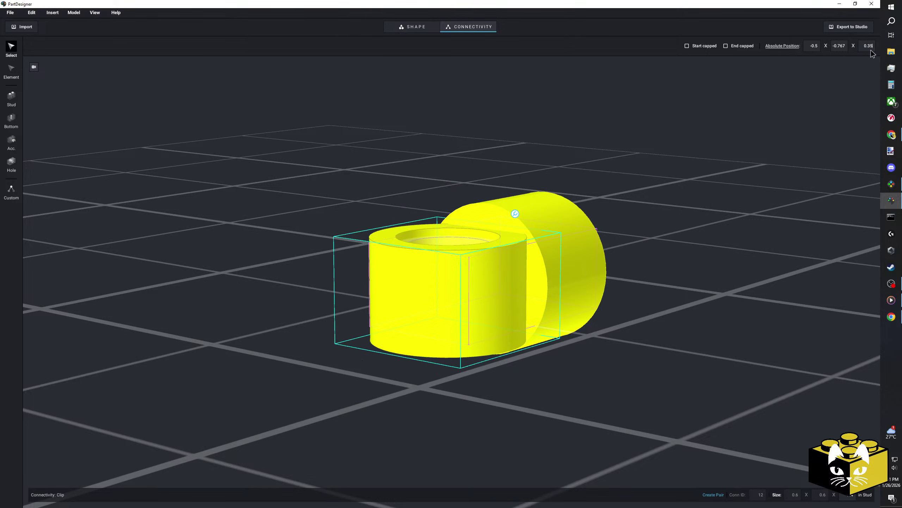
left_click(775, 175)
Select the imported clip in Shape mode and start its export to Studio.
right_click_drag(775, 176, 680, 197)
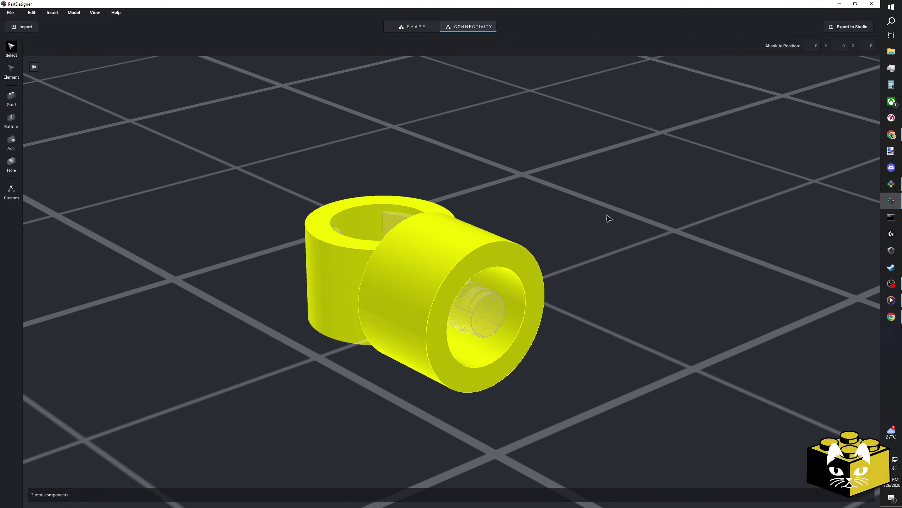
mouse_move(607, 233)
right_mouse_down()
mouse_move(596, 224)
mouse_move(664, 241)
mouse_move(643, 254)
mouse_move(590, 220)
mouse_move(637, 241)
mouse_move(593, 234)
right_mouse_up()
scroll(618, 232, "down", 5)
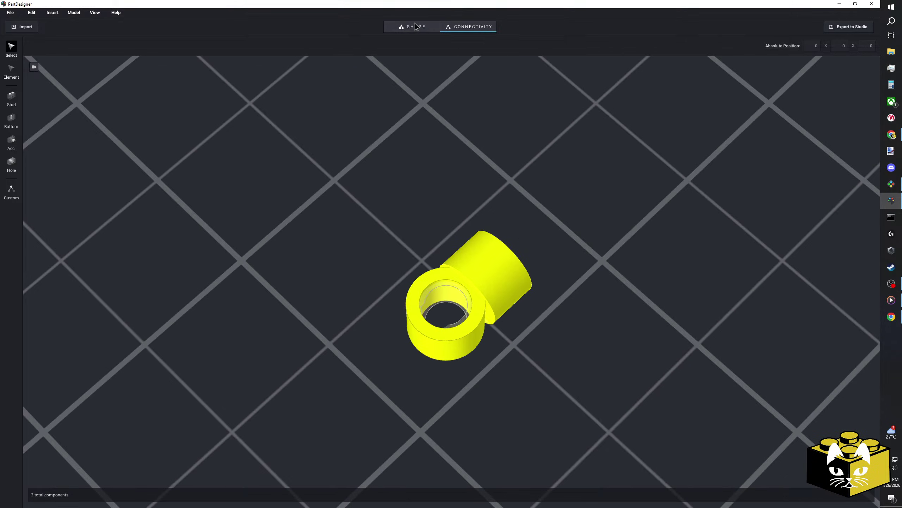
left_click(415, 26)
left_click(476, 281)
left_click(853, 27)
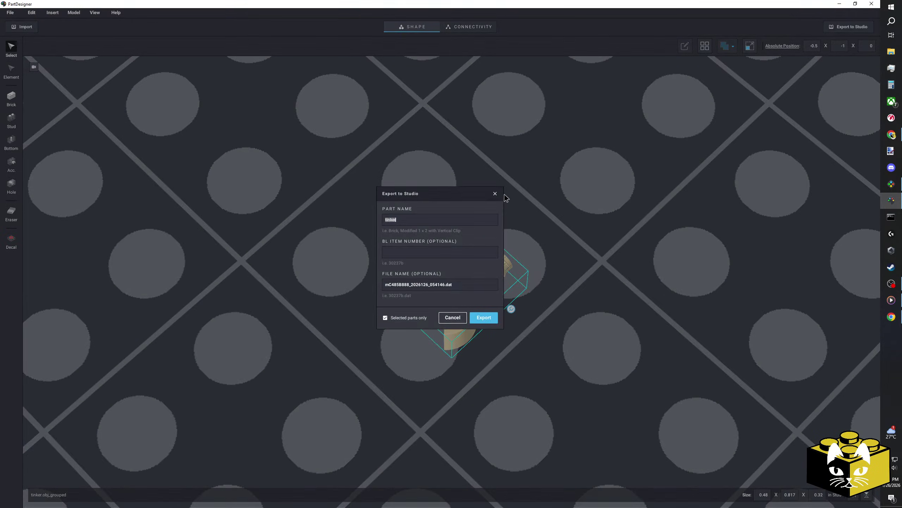
Name the exported part "Bricky Hose Clip Straight" and use the same text as its file name.
type("Bricky")
key("BackSpace")
type("Clip Straight")
key("ctrl+a")
key("ctrl+c")
double_click(428, 285)
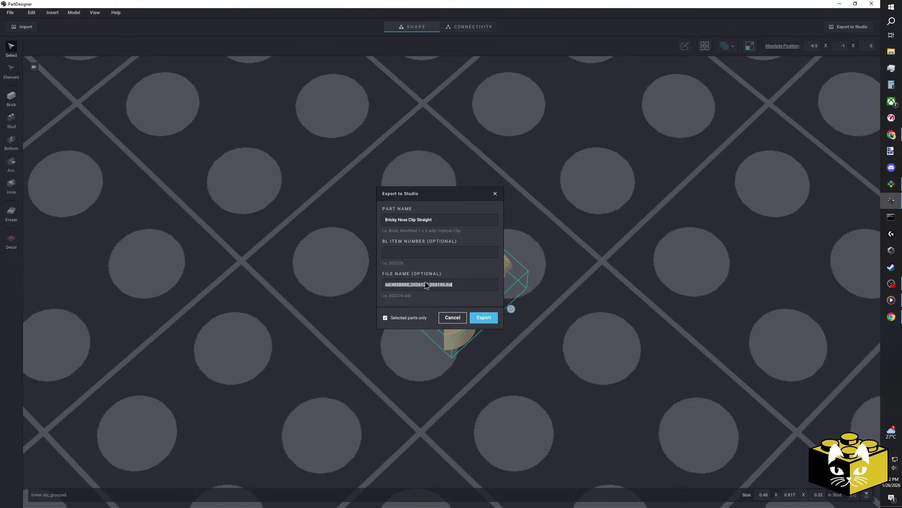
key("ctrl+v")
Enter 3069b as the BL item number and export the selected part to Studio.
left_click(433, 252)
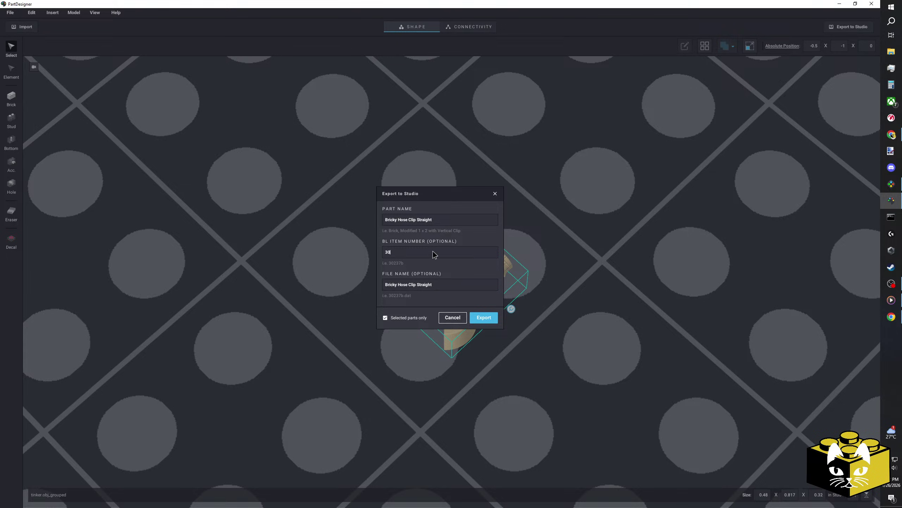
left_click(487, 323)
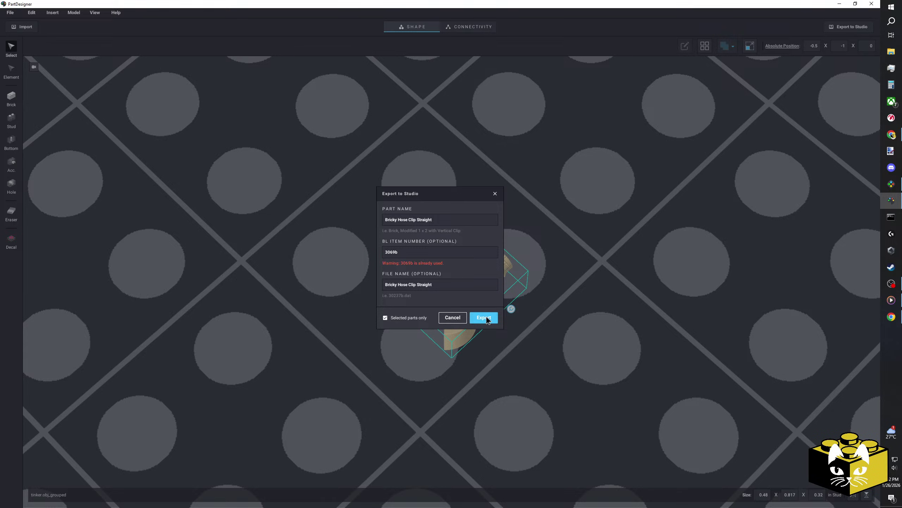
left_click(493, 287)
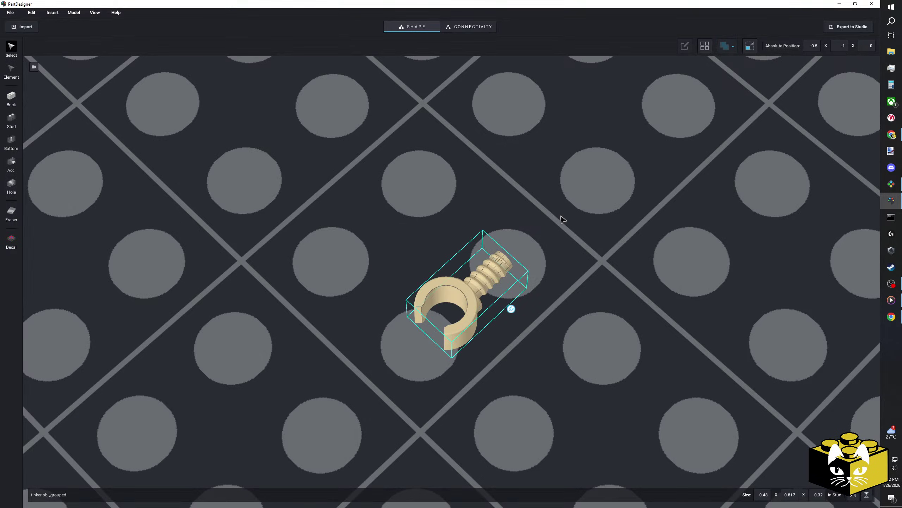
Switch to the locomotive model in Studio and search the custom parts for "bricky".
left_click(892, 183)
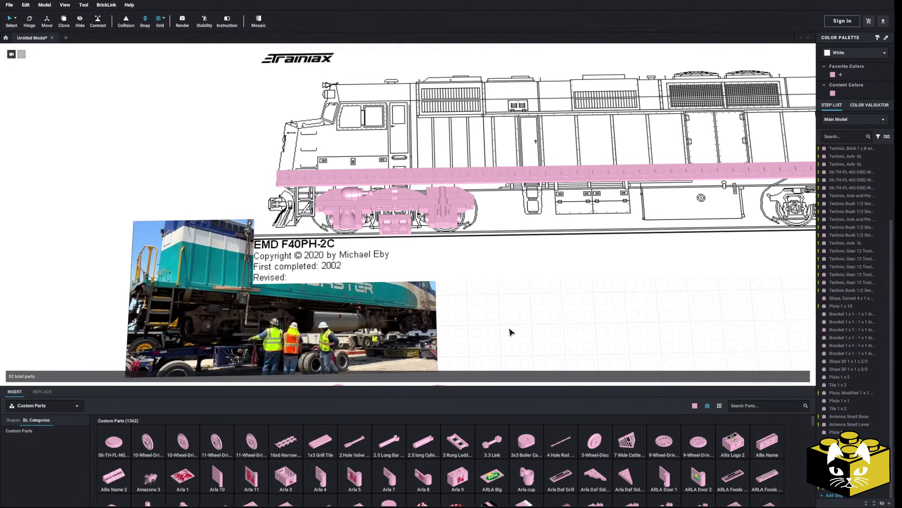
right_click_drag(509, 328, 450, 264)
scroll(449, 265, "up", 2)
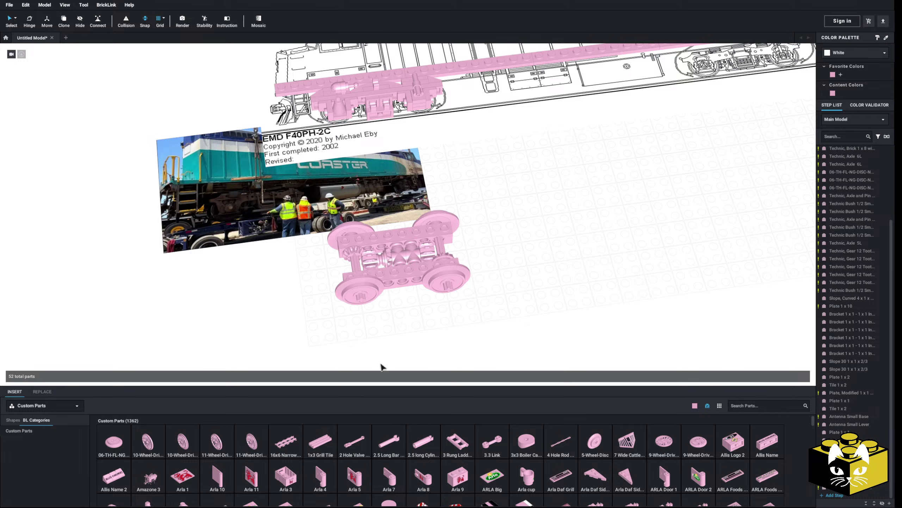
scroll(595, 450, "down", 10)
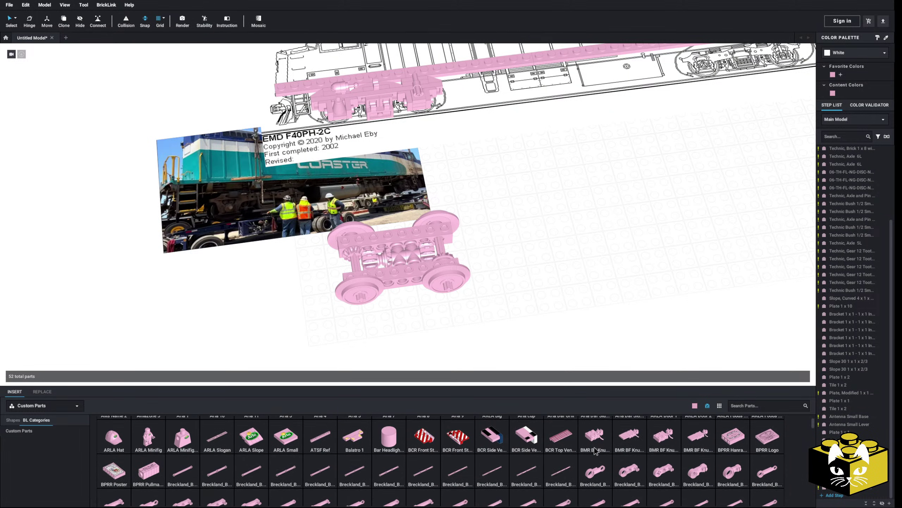
scroll(594, 450, "down", 3)
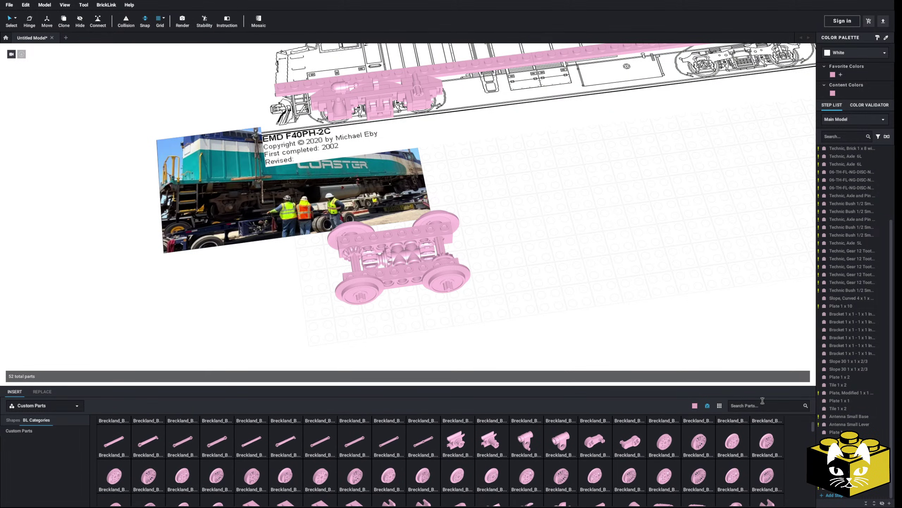
type("bricky")
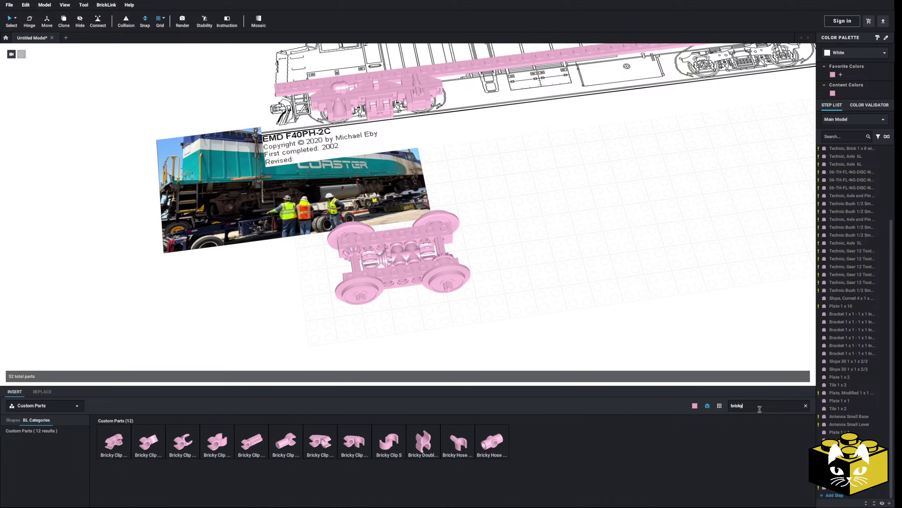
Place a Bricky Hose Clip Straight on the empty baseplate beside the wheeled truck.
left_click(463, 449)
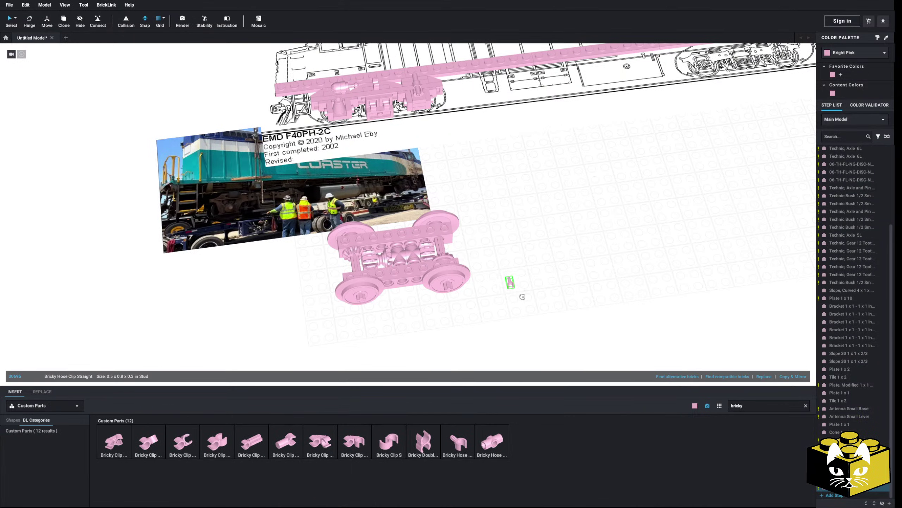
scroll(480, 350, "up", 5)
left_click(319, 187)
scroll(431, 258, "up", 5)
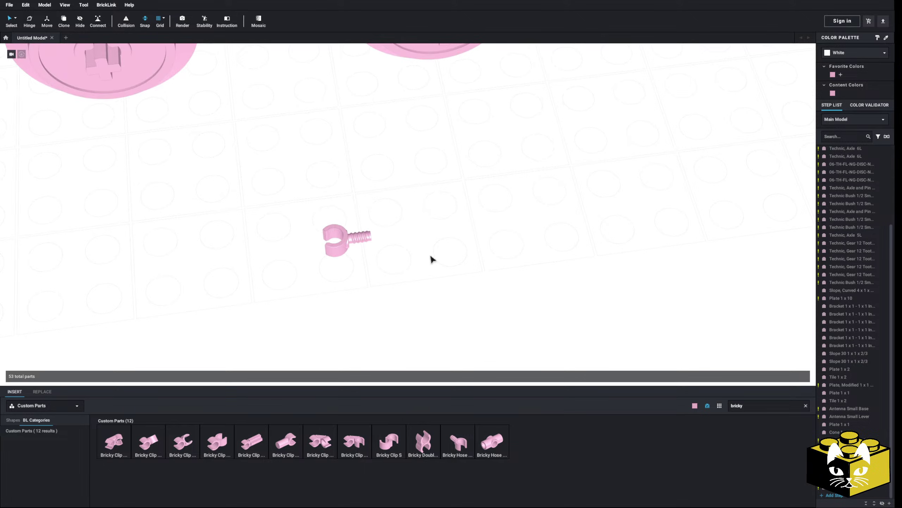
Search the custom parts for "hose".
left_click(759, 406)
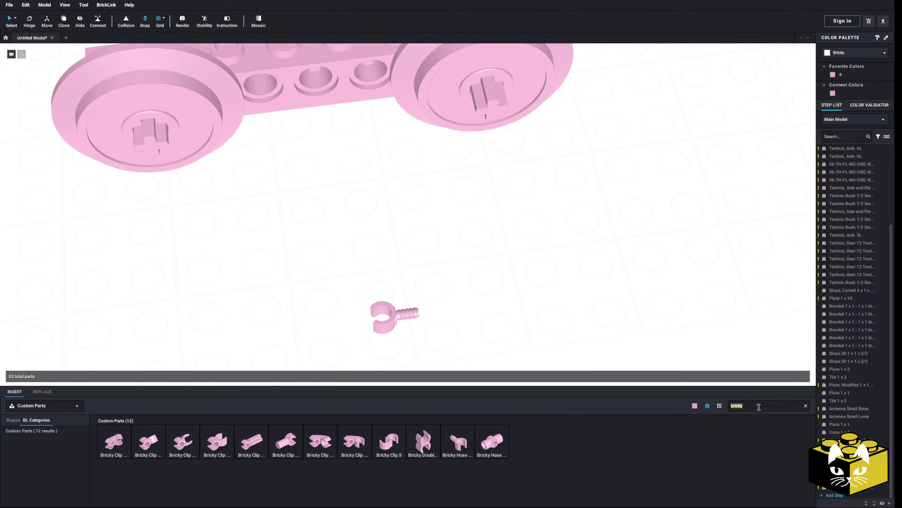
type("hose")
scroll(474, 238, "down", 5)
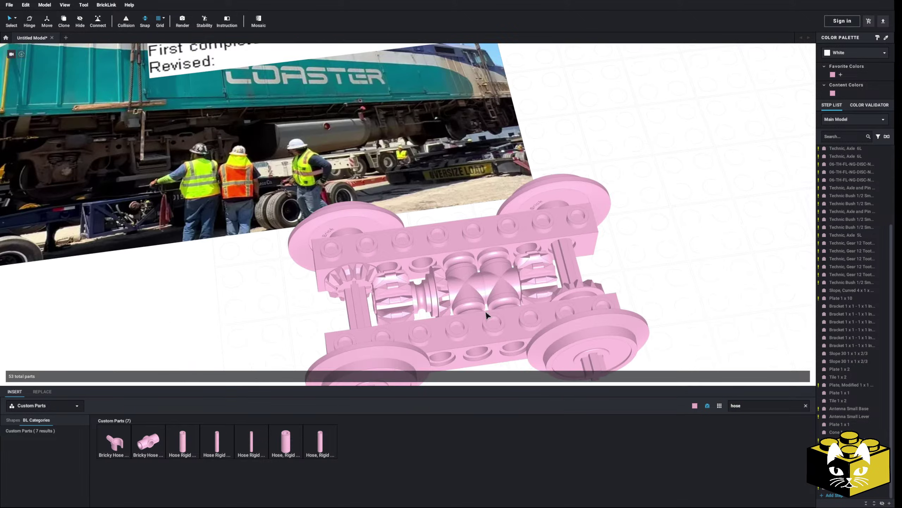
scroll(484, 313, "up", 5)
left_click_drag(449, 172, 539, 192)
scroll(569, 142, "down", 4)
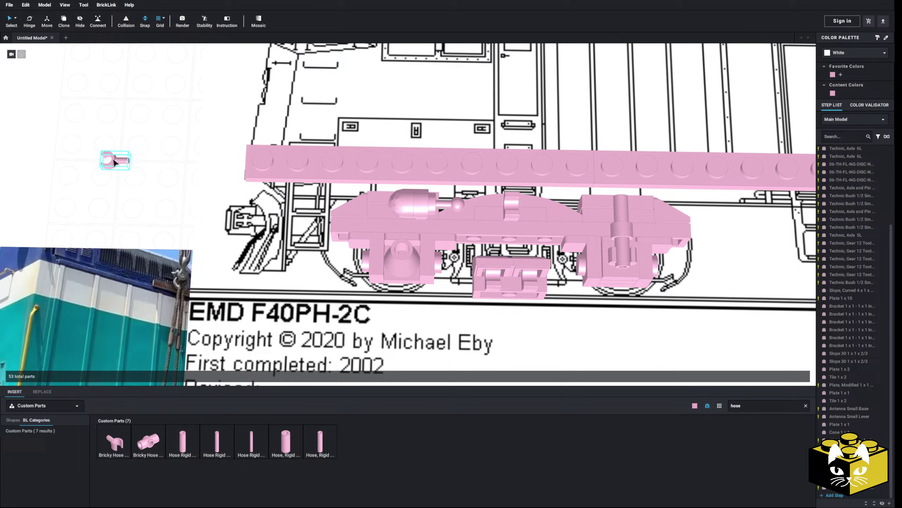
Try to position the hose clip directly at the center of the truck side frame.
left_click_drag(115, 163, 508, 198)
right_click_drag(507, 198, 419, 211)
scroll(420, 211, "up", 5)
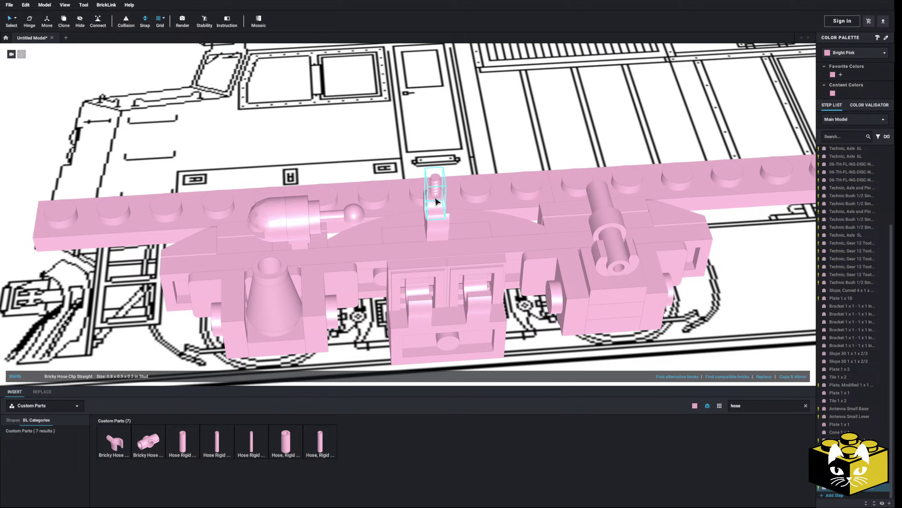
scroll(433, 206, "down", 3)
left_click_drag(436, 201, 370, 207)
key("ctrl+z")
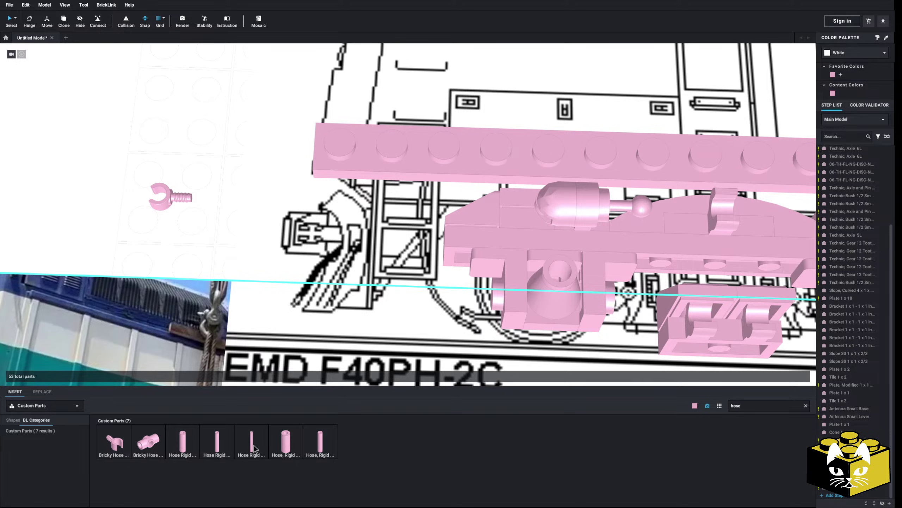
Place a Hose Rigid 3mm 1.5 in the side frame's central clip and attach the hose clip to its end nearest the antenna base.
left_click_drag(323, 442, 640, 228)
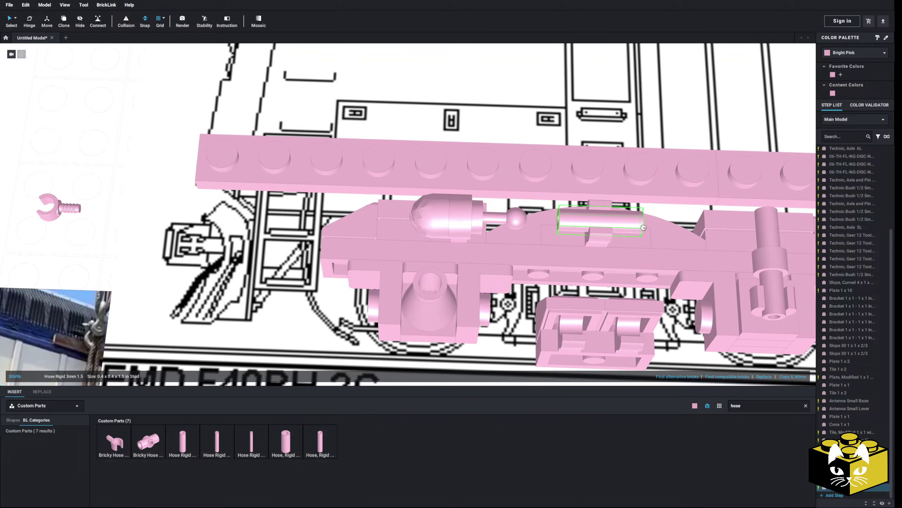
left_click_drag(59, 207, 305, 217)
scroll(110, 219, "down", 5)
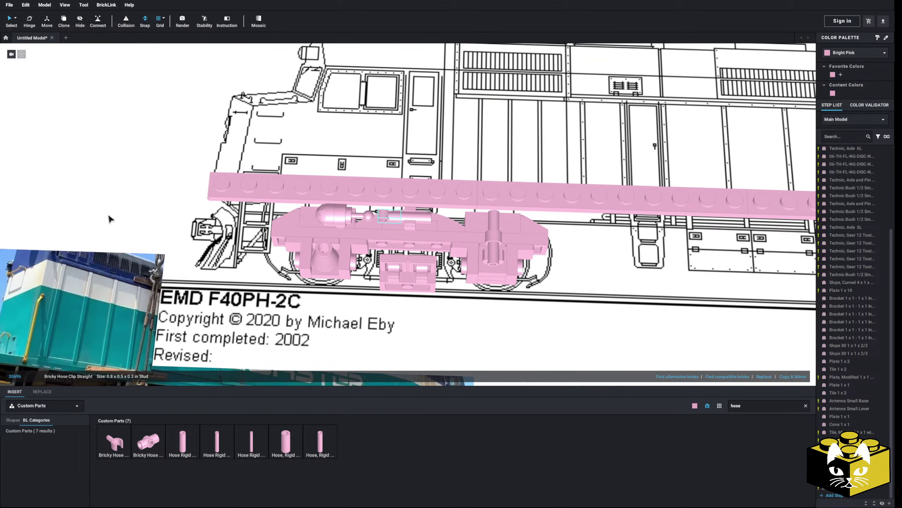
Duplicate the hose clip and attach the copy to the opposite end of the horizontal hose.
scroll(110, 218, "down", 2)
scroll(374, 316, "up", 8)
right_click(343, 301)
left_click(355, 314)
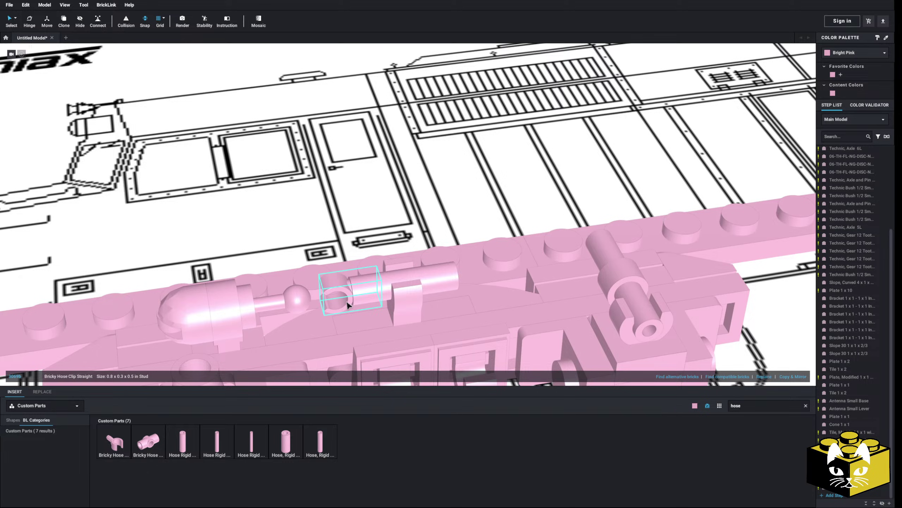
right_click(347, 301)
left_click(361, 322)
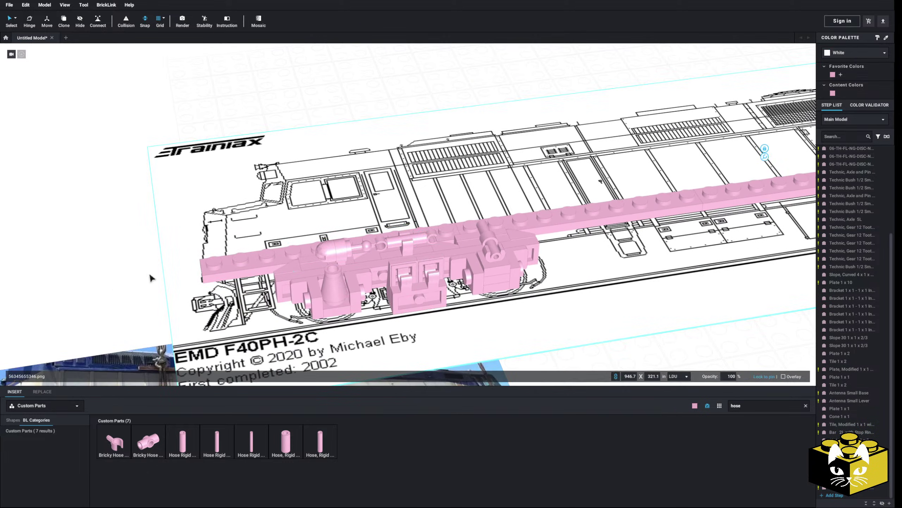
right_click_drag(92, 282, 99, 298)
scroll(315, 363, "up", 5)
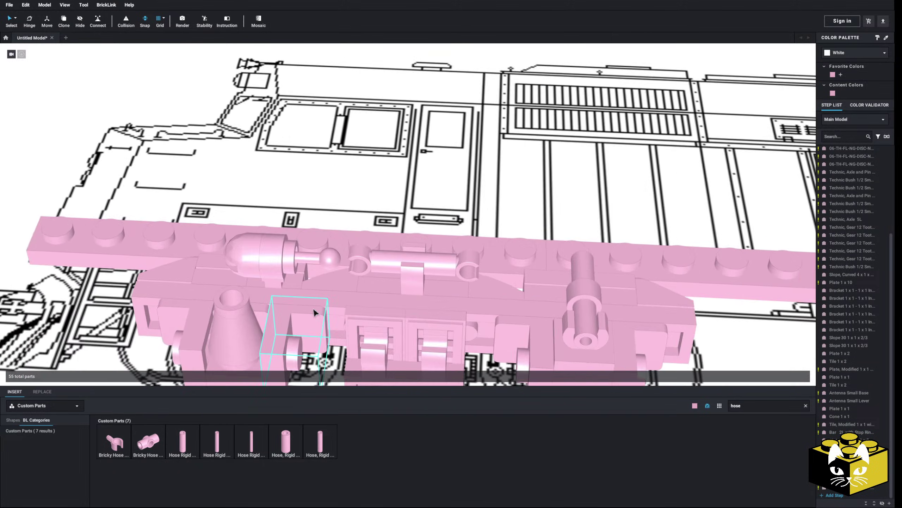
Insert a Hose, Rigid 3mm D. 2L / 2.4cm into the hose clip nearest the antenna base, perpendicular to the horizontal hose.
middle_click_drag(316, 367, 316, 260)
scroll(316, 261, "up", 3)
mouse_move(316, 262)
right_mouse_down()
mouse_move(321, 274)
mouse_move(332, 262)
right_mouse_up()
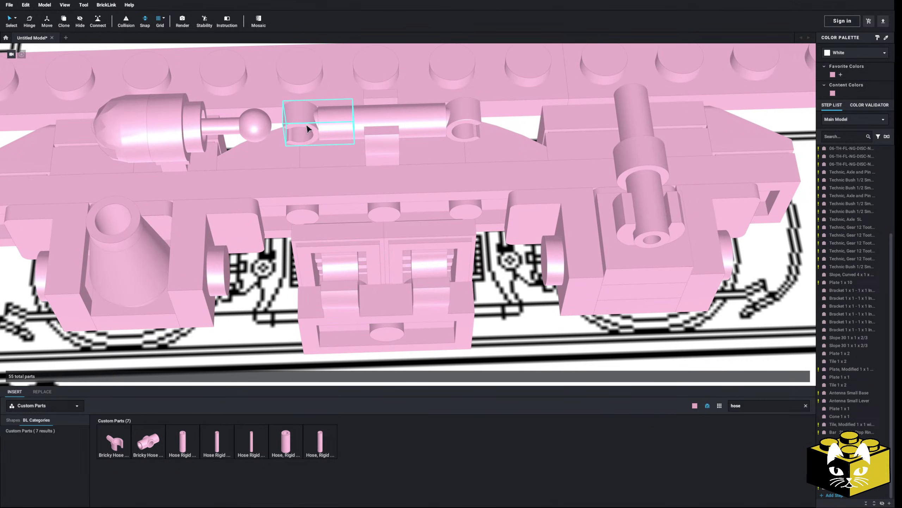
right_click_drag(338, 294, 364, 251)
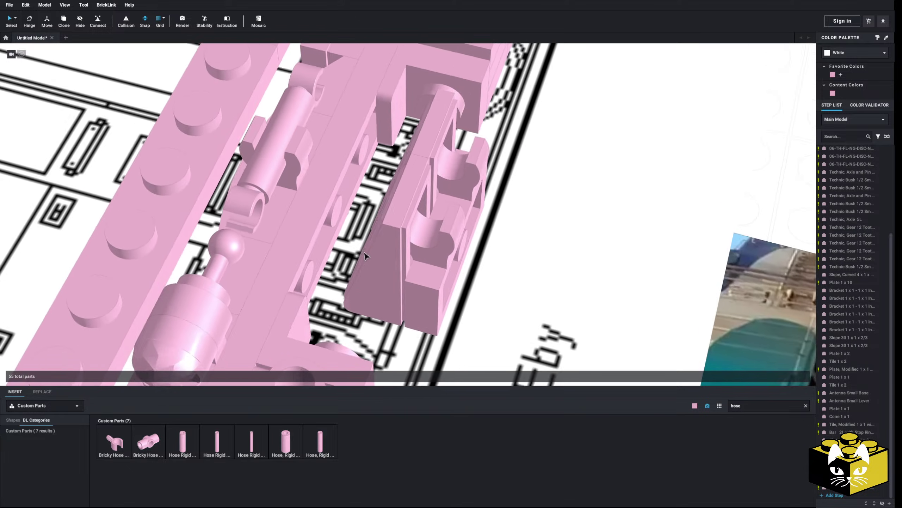
left_click(321, 442)
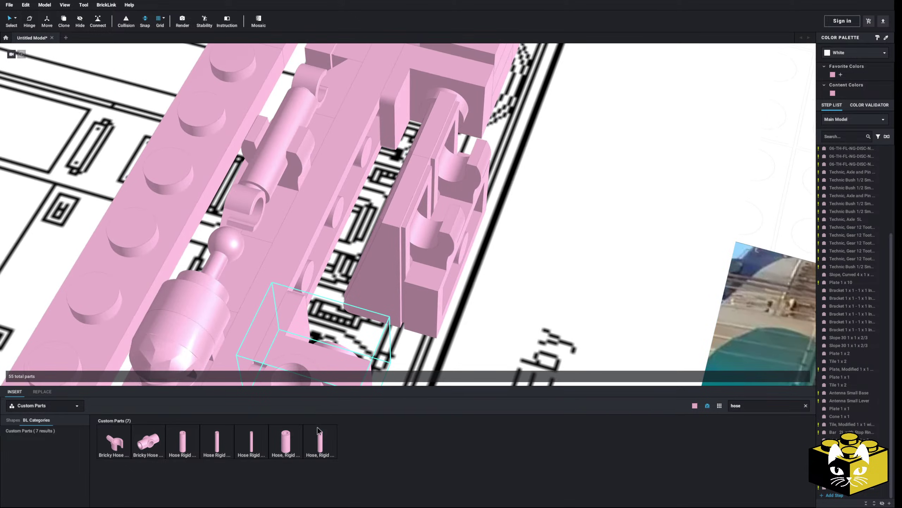
left_click(407, 250)
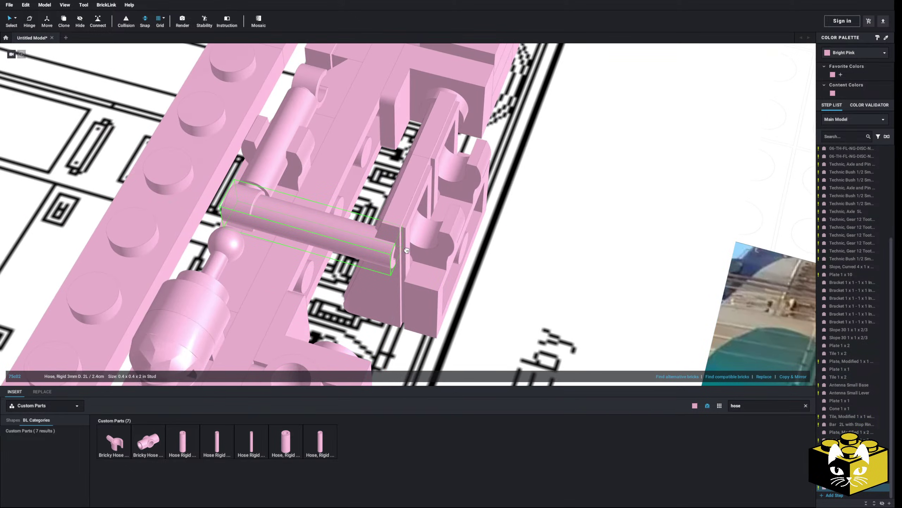
scroll(532, 236, "down", 3)
left_click(532, 235)
right_click_drag(532, 236, 401, 156)
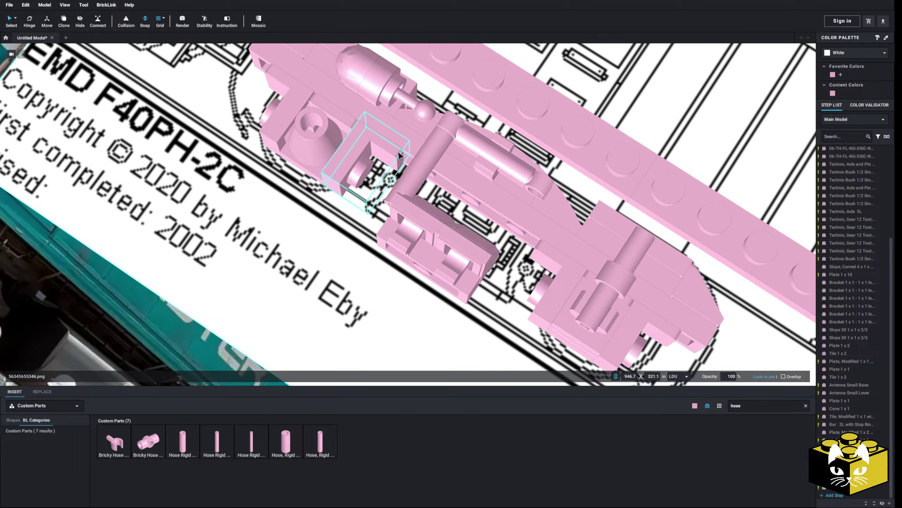
Duplicate the perpendicular 2L hose and fit the copy into the hose clip at the horizontal hose's other end.
right_click(444, 138)
scroll(437, 304, "down", 5)
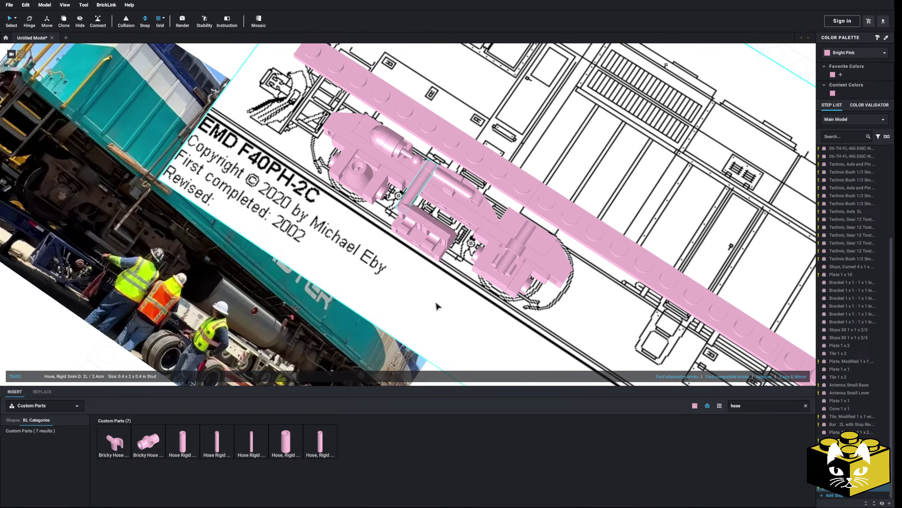
right_click(26, 327)
left_click(52, 345)
right_click_drag(471, 175, 418, 225)
scroll(418, 225, "up", 3)
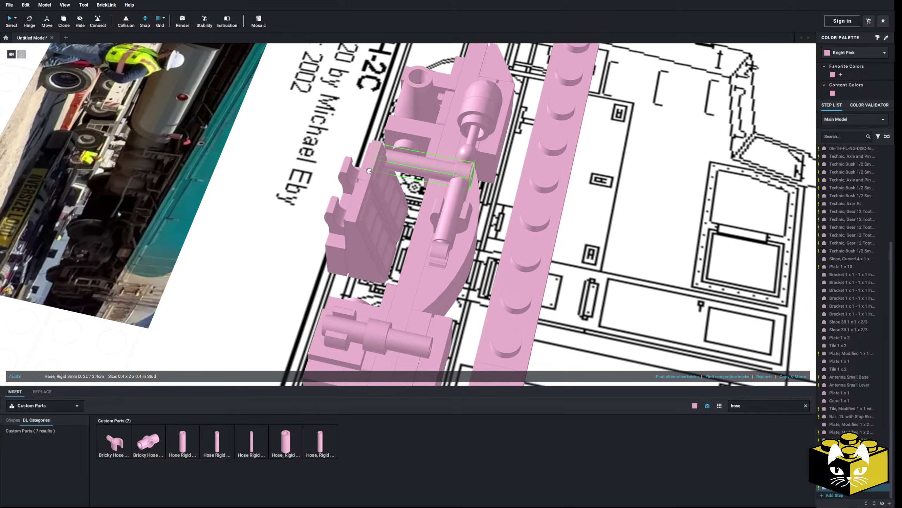
left_click(350, 244)
scroll(350, 244, "down", 5)
right_click_drag(278, 296, 263, 363)
scroll(312, 295, "up", 5)
middle_click_drag(313, 294, 294, 230)
right_click_drag(294, 230, 308, 270)
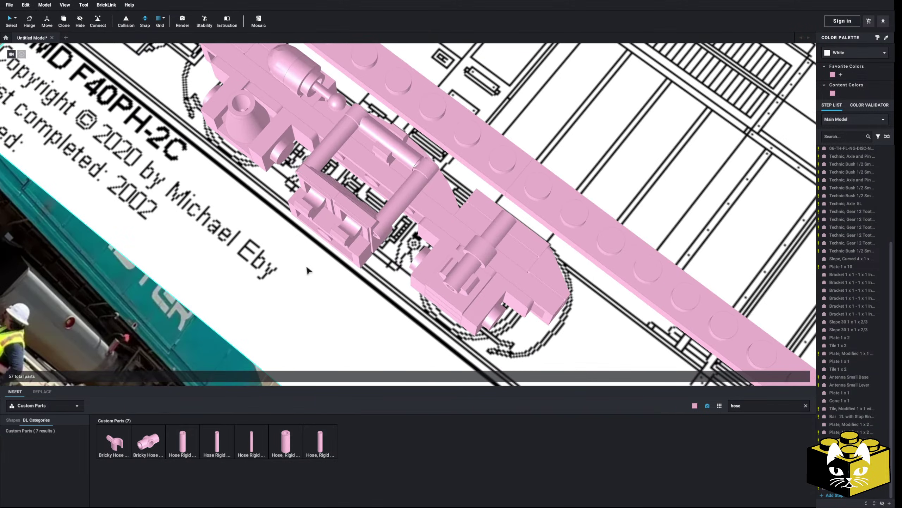
Move the hose clip and 2L hose nearest the antenna base outward along the side frame, away from the horizontal hose.
scroll(391, 345, "down", 4)
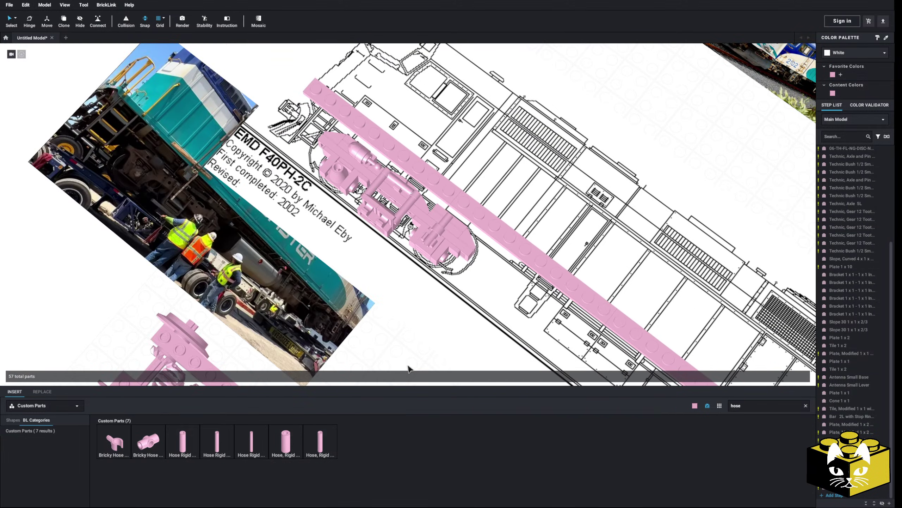
right_click_drag(397, 364, 414, 363)
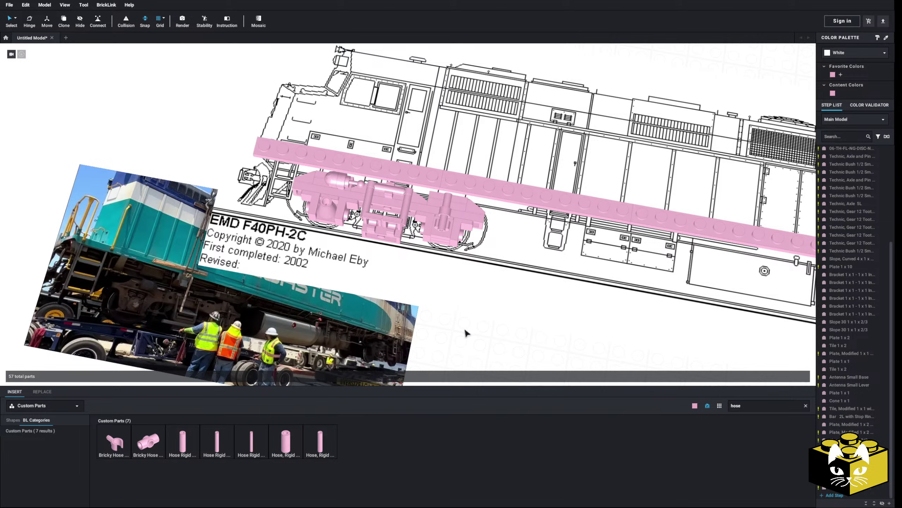
mouse_move(461, 336)
right_mouse_down()
mouse_move(434, 312)
mouse_move(391, 231)
mouse_move(321, 174)
right_mouse_up()
scroll(434, 313, "up", 10)
left_click(321, 173)
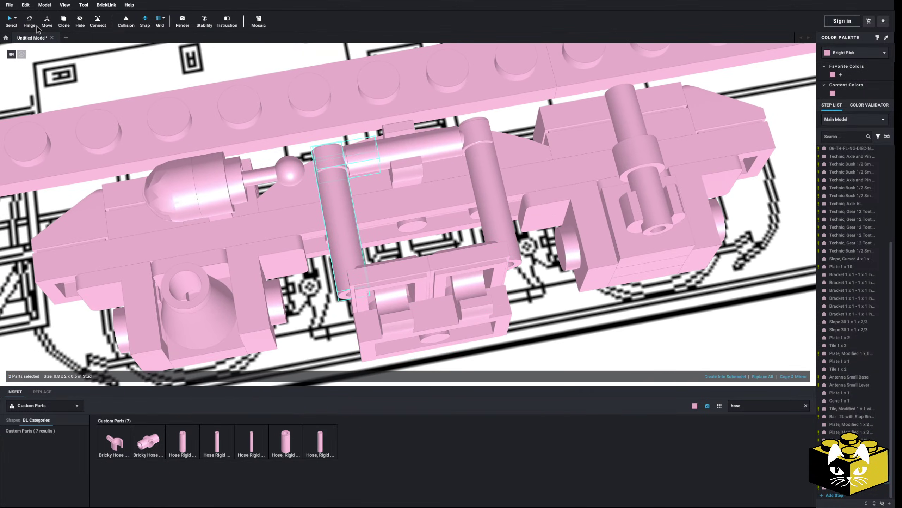
left_click(47, 22)
left_click_drag(289, 170, 270, 175)
double_click(372, 155)
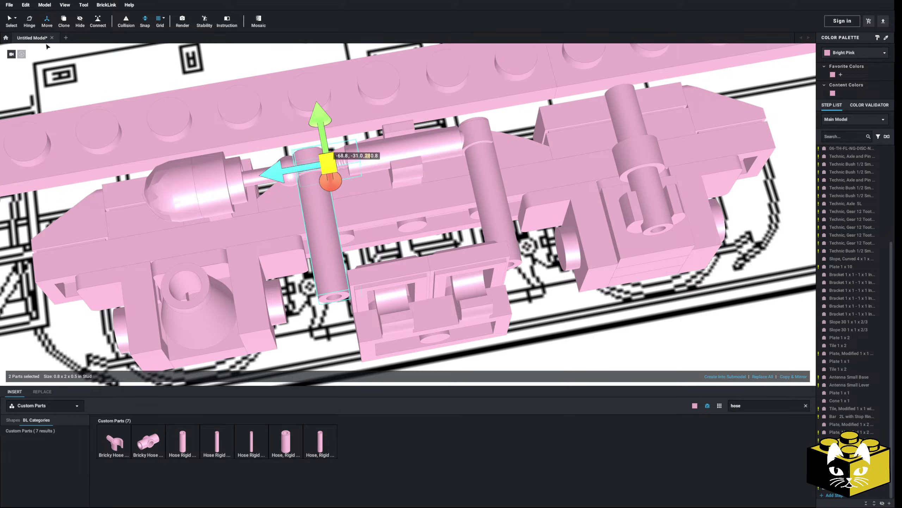
left_click(15, 22)
left_click(9, 20)
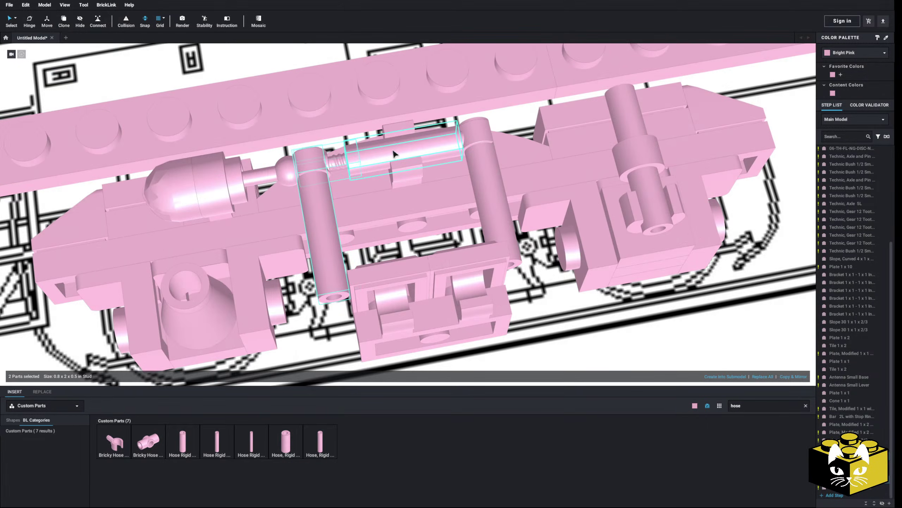
Move the opposite hose clip and its 2L hose outward along the side frame, away from the horizontal hose.
left_click(449, 142)
left_click(476, 131)
left_click(482, 157, "ctrl")
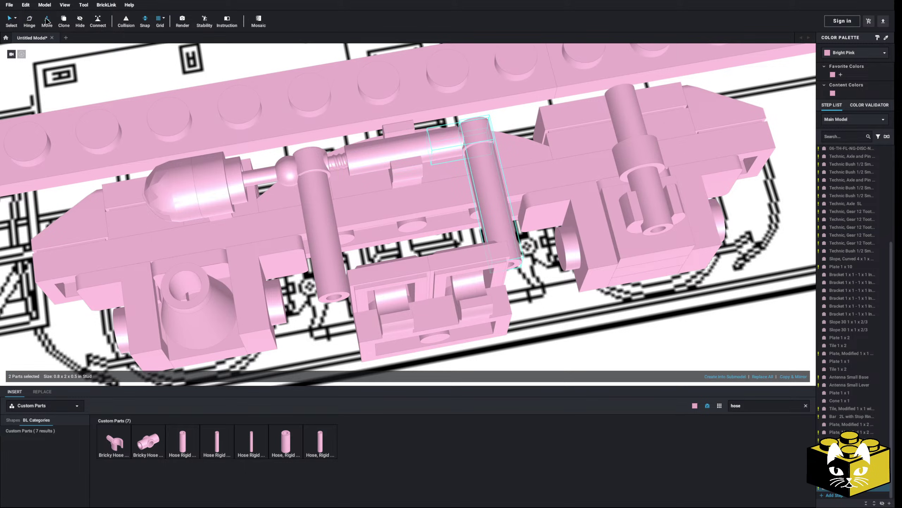
left_click(47, 22)
right_click_drag(423, 202, 399, 203)
left_click_drag(519, 150, 536, 147)
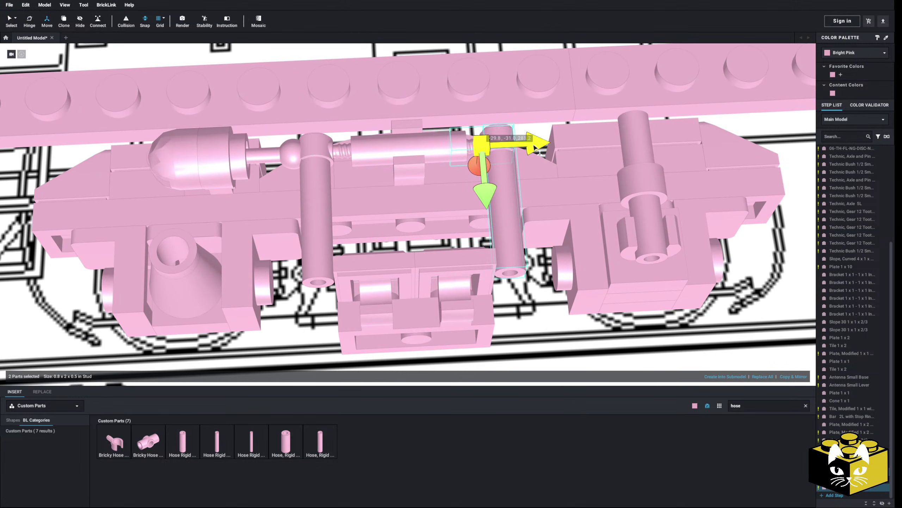
right_click_drag(481, 194, 447, 194)
scroll(446, 194, "down", 3)
scroll(409, 192, "down", 3)
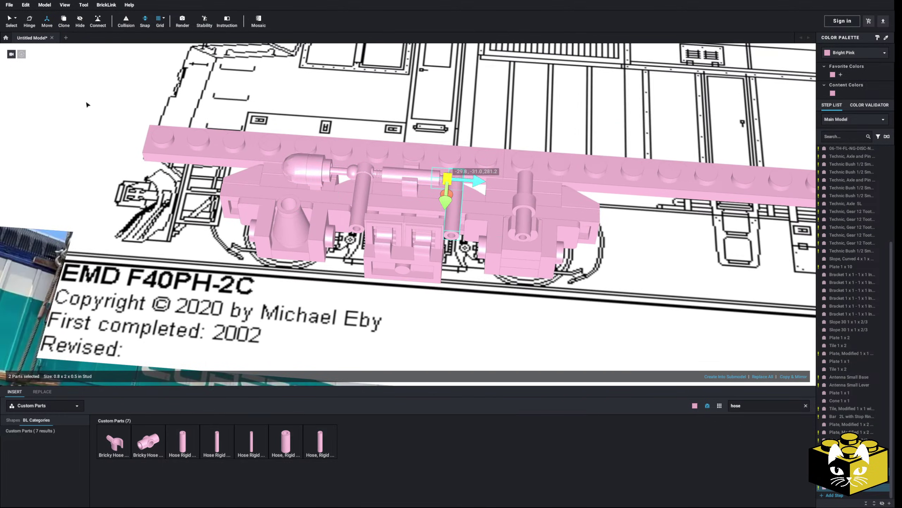
left_click(10, 24)
left_click(43, 141)
right_click_drag(43, 141, 75, 153)
scroll(167, 181, "up", 4)
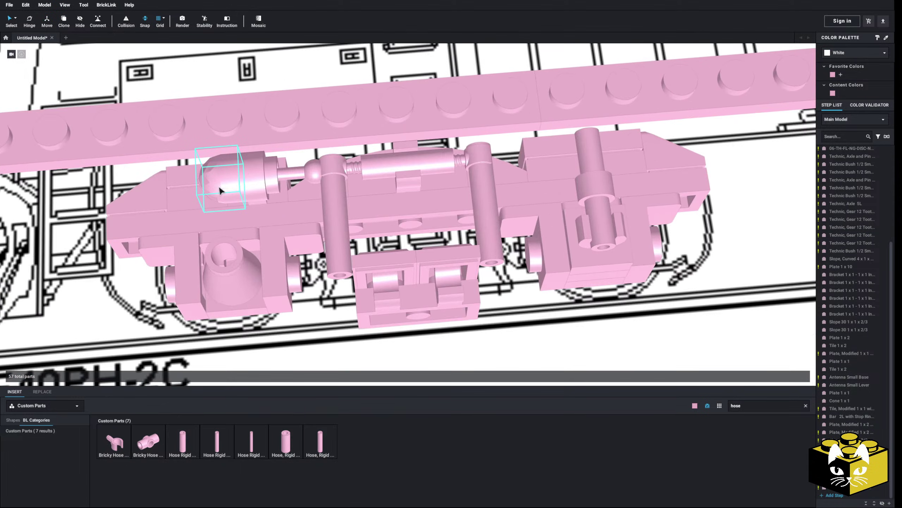
right_click_drag(221, 190, 245, 189)
left_click(345, 191)
scroll(314, 193, "down", 3)
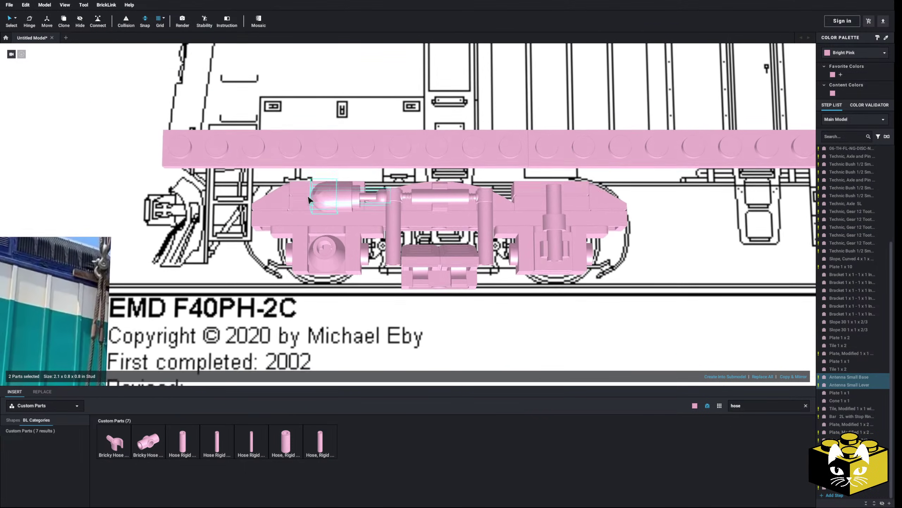
scroll(128, 170, "down", 4)
left_click(129, 171)
Slide the Antenna Small Lever further into its base, away from the neighboring hose clip.
scroll(346, 208, "up", 5)
left_click(350, 182)
right_click_drag(349, 181, 357, 162)
left_click(47, 21)
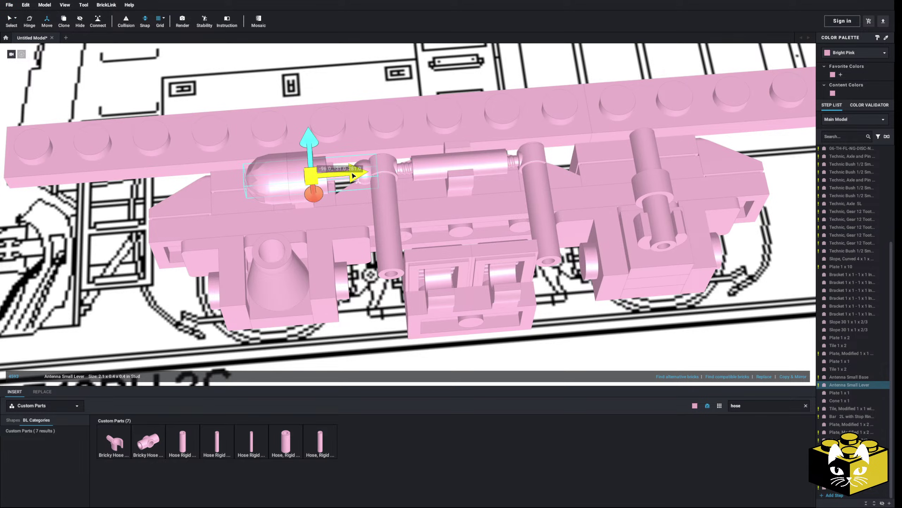
left_click_drag(354, 176, 343, 177)
scroll(343, 177, "down", 3)
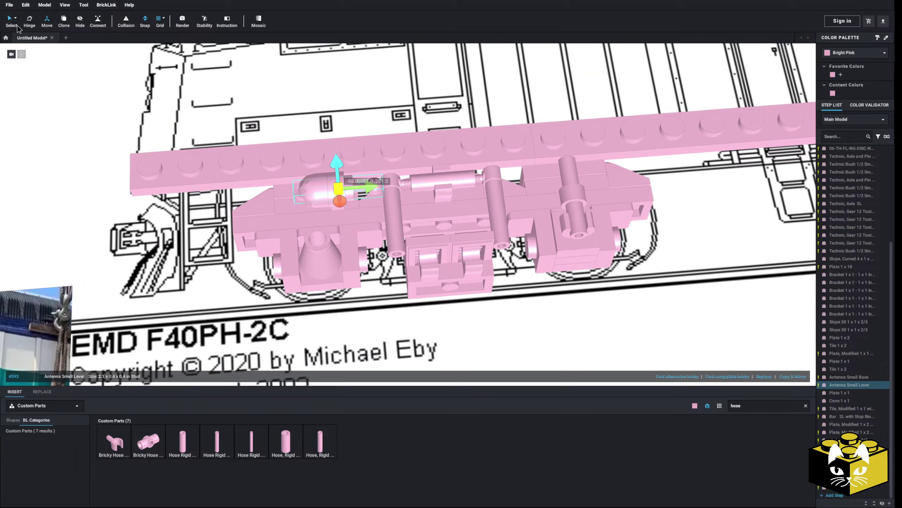
left_click(11, 21)
left_click(87, 215)
Replace the short horizontal hose between the two hose clips with a Hose, Rigid 3mm D. 2L / 2.4cm.
scroll(409, 217, "up", 5)
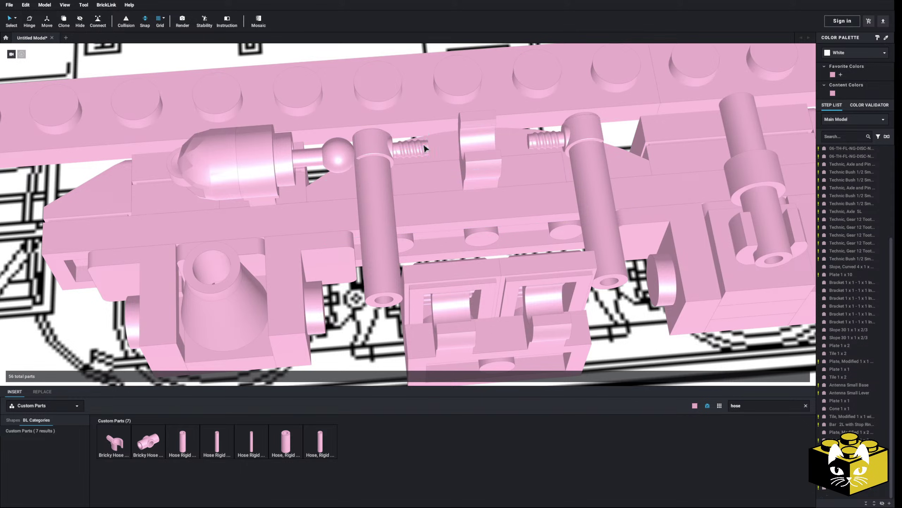
middle_click_drag(425, 149, 374, 173)
left_click(326, 437)
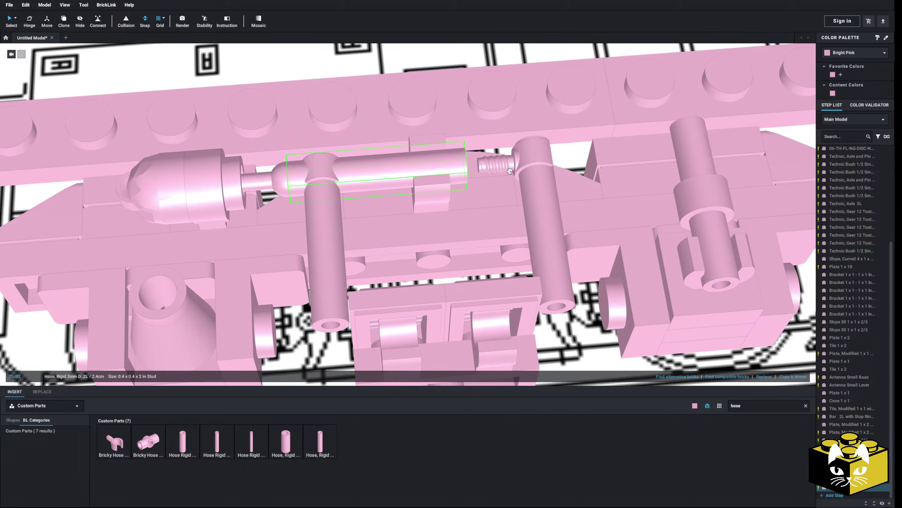
left_click(525, 172)
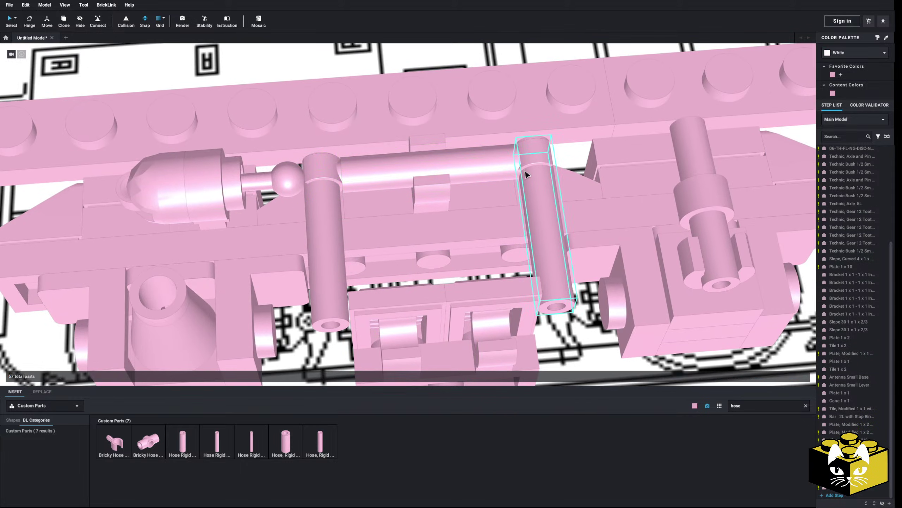
Attach a Bricky Hose Clip Straight to the free end of the 2L hose farther from the antenna base.
scroll(462, 199, "down", 6)
scroll(378, 231, "up", 6)
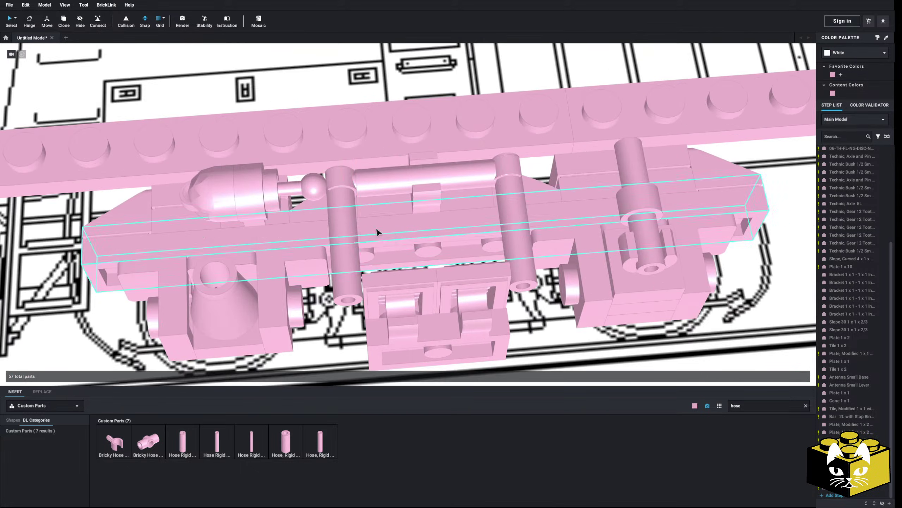
left_click(450, 176)
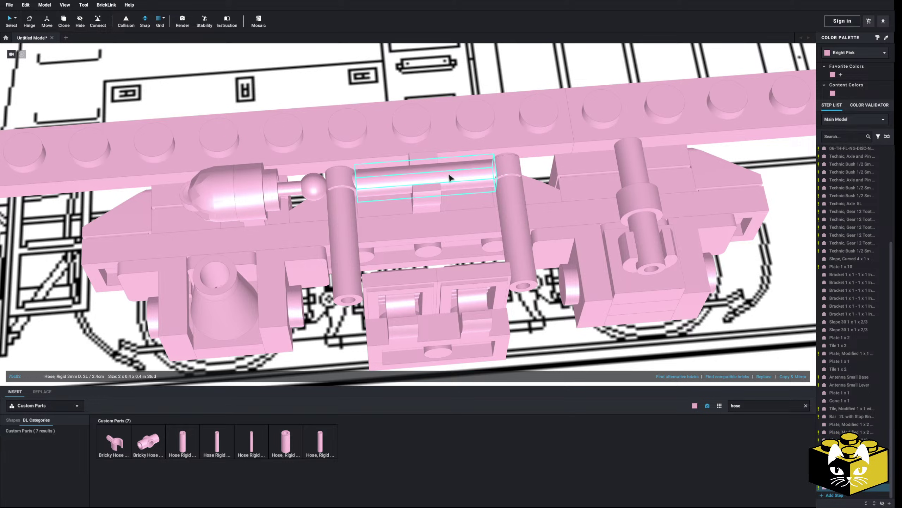
right_click_drag(450, 174, 632, 207)
left_click(632, 207)
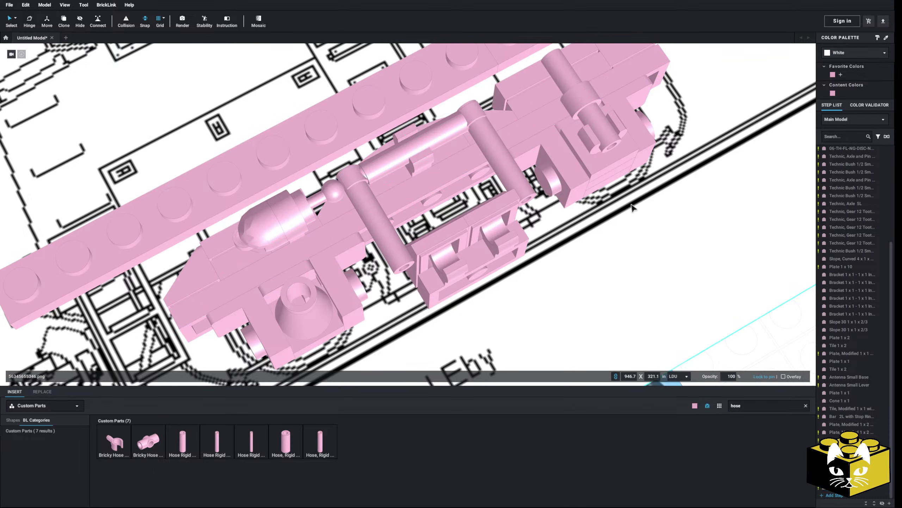
right_click(478, 115)
left_click(487, 119)
right_click(486, 119)
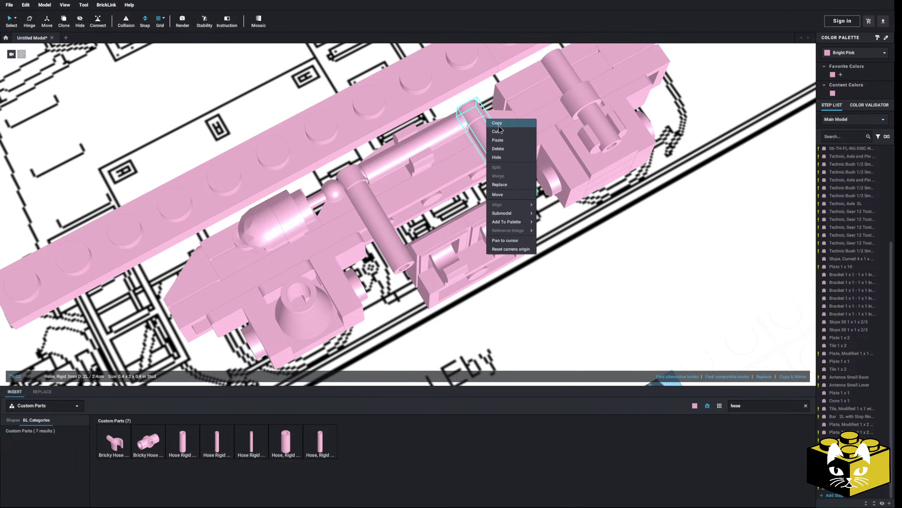
left_click(517, 143)
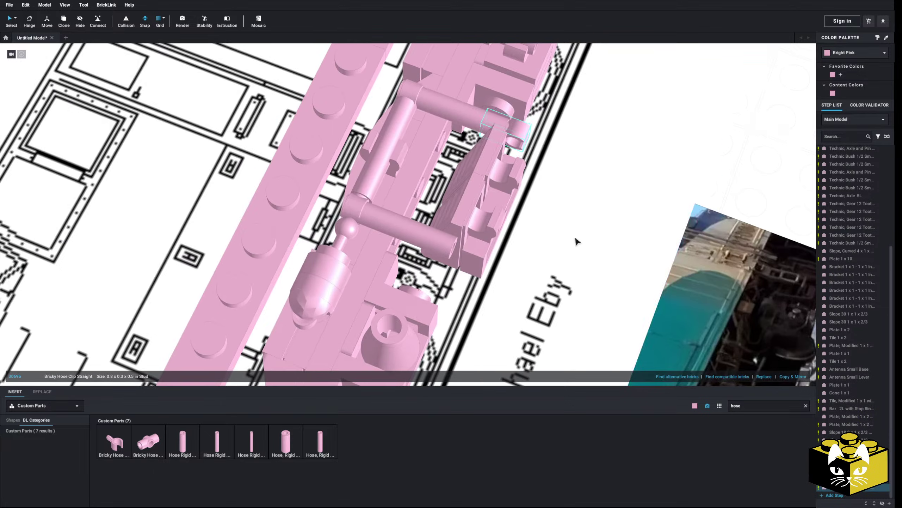
Attach another hose clip to the free end of the 2L hose nearest the antenna and insert a rigid hose between the new clips.
right_click_drag(576, 242, 615, 215)
right_click(745, 106)
left_click(768, 126)
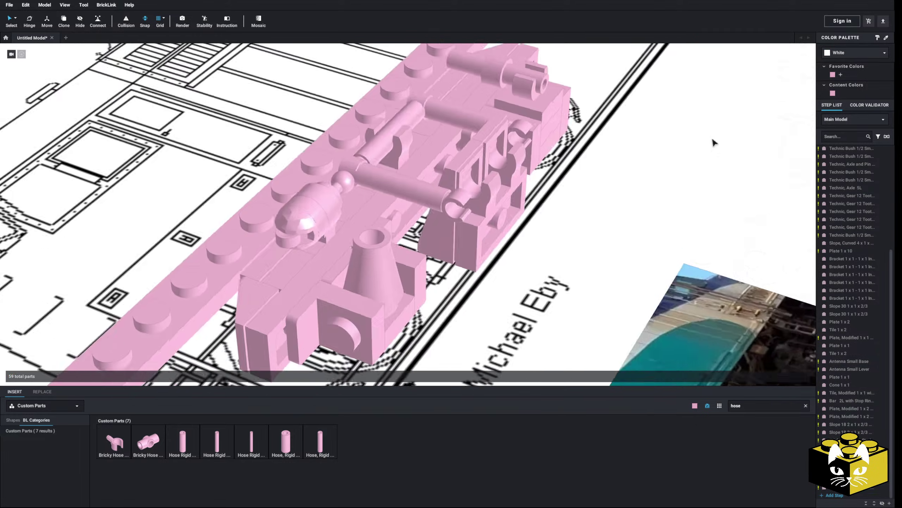
right_click_drag(711, 141, 695, 158)
right_click_drag(588, 169, 595, 190)
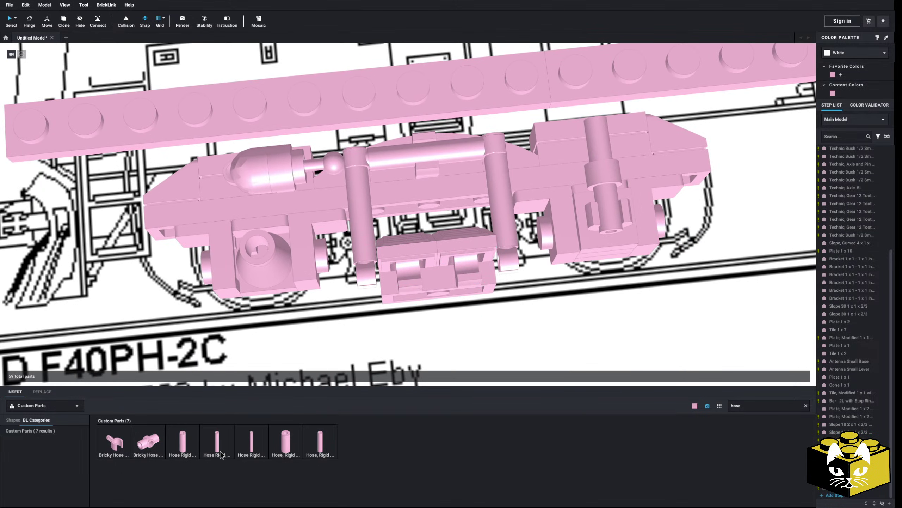
left_click_drag(221, 454, 513, 258)
right_click_drag(516, 256, 444, 227)
Move the two slopes, their modified 1 x 2 plate, the outer clips and hose, and both side hoses inward to -49.5, -18.0, 313.0.
left_click(434, 199)
left_click(423, 216, "ctrl")
left_click(462, 262, "ctrl")
left_click_drag(463, 262, 464, 251)
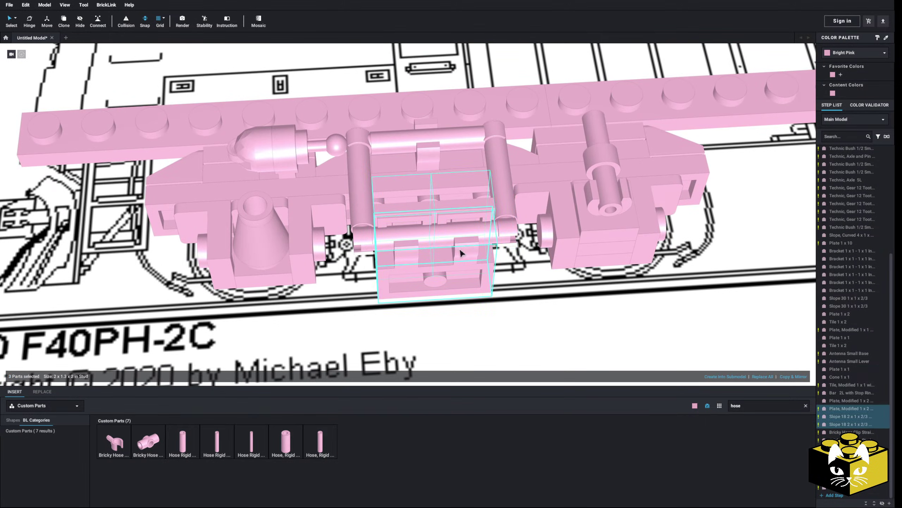
right_click_drag(460, 253, 405, 246)
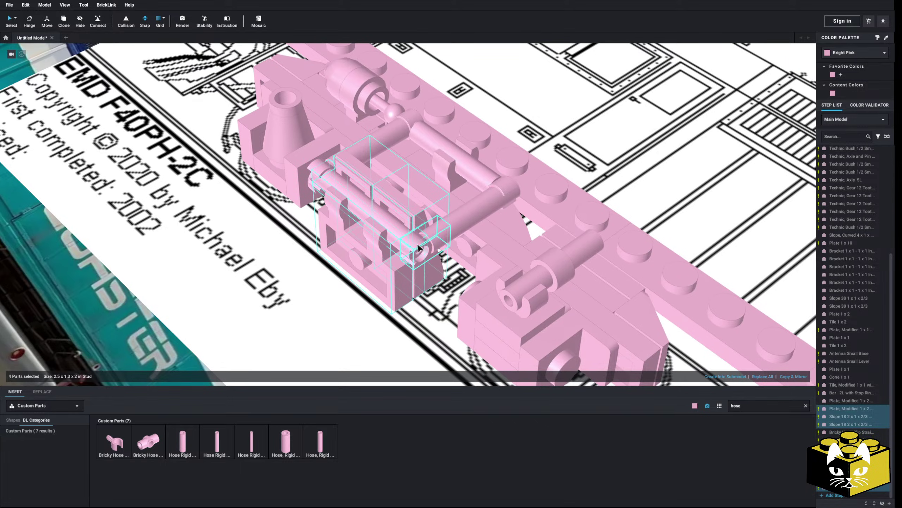
left_click(370, 141, "ctrl")
left_click(472, 207, "ctrl")
right_click_drag(472, 207, 461, 216)
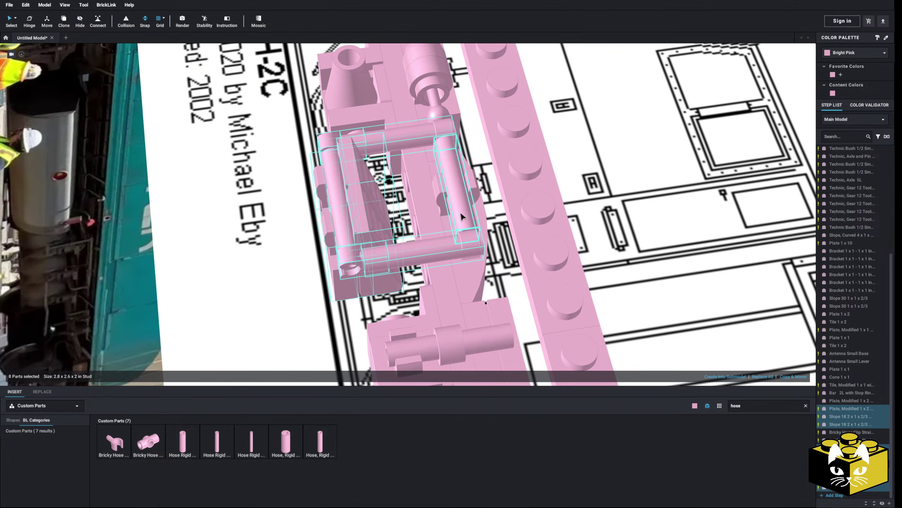
left_click(46, 19)
right_click_drag(350, 219, 347, 215)
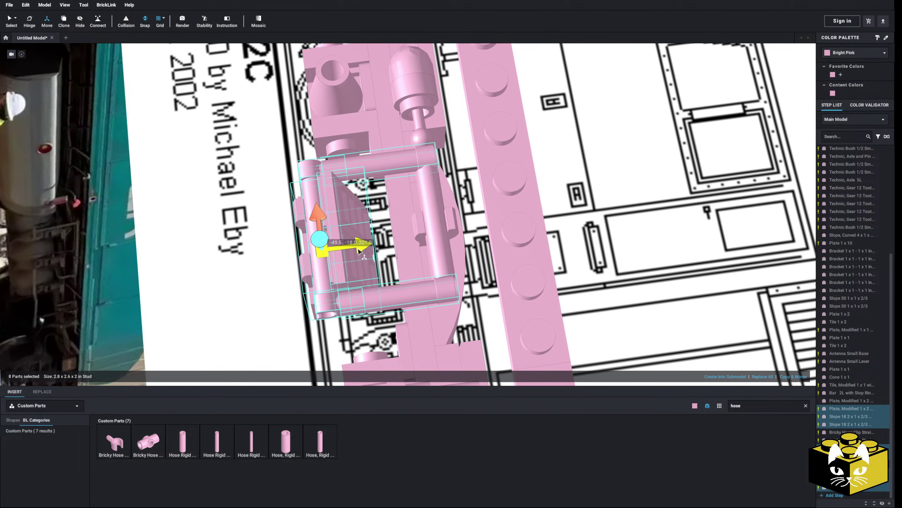
left_click_drag(358, 251, 384, 246)
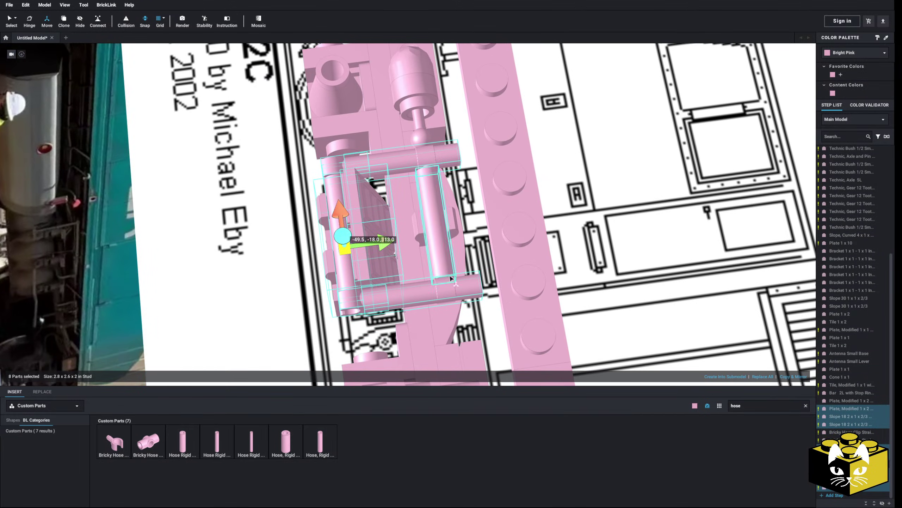
scroll(383, 246, "down", 3)
right_click_drag(384, 246, 110, 77)
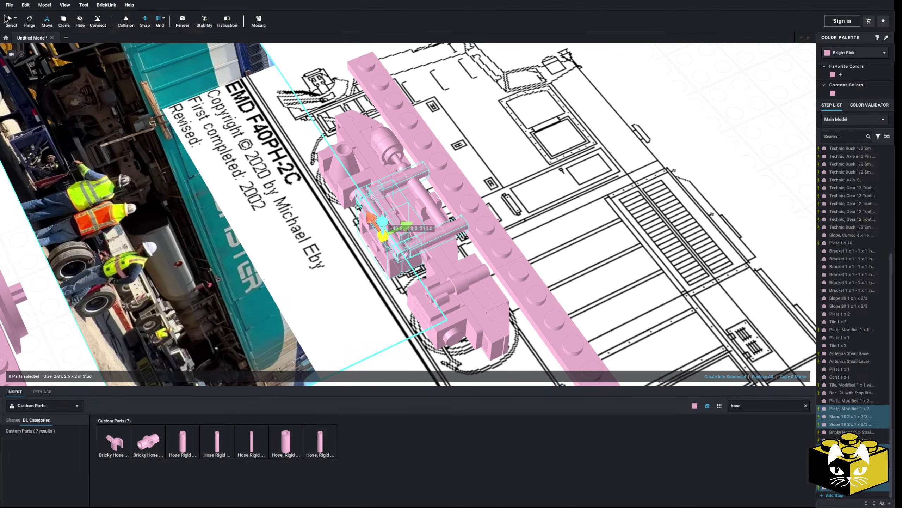
scroll(129, 169, "down", 5)
left_click(129, 169)
Delete the two 2L side hoses and insert replacement rigid hoses from the custom parts between the inner and outer clips.
scroll(430, 171, "up", 5)
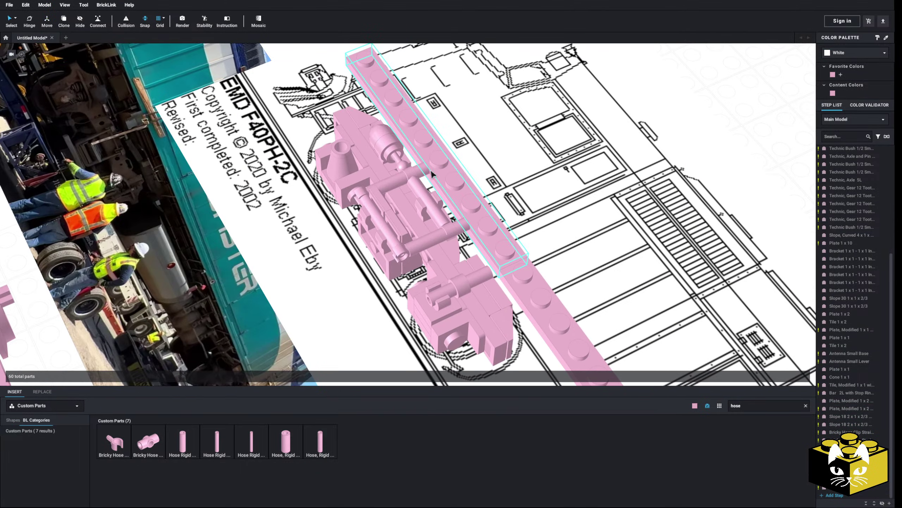
left_click(418, 156)
scroll(425, 171, "up", 3)
key("Delete")
left_click(457, 253)
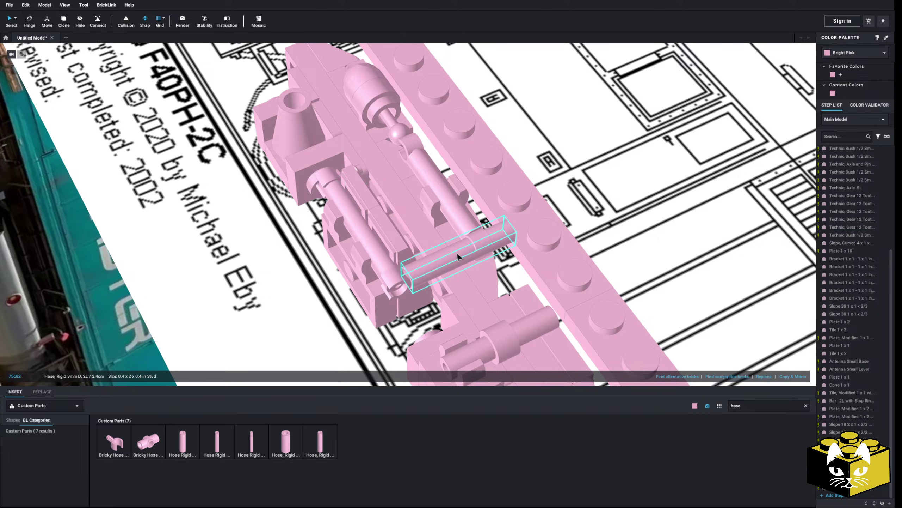
key("Delete")
left_click_drag(194, 441, 493, 253)
left_click_drag(182, 441, 422, 156)
scroll(427, 163, "down", 8)
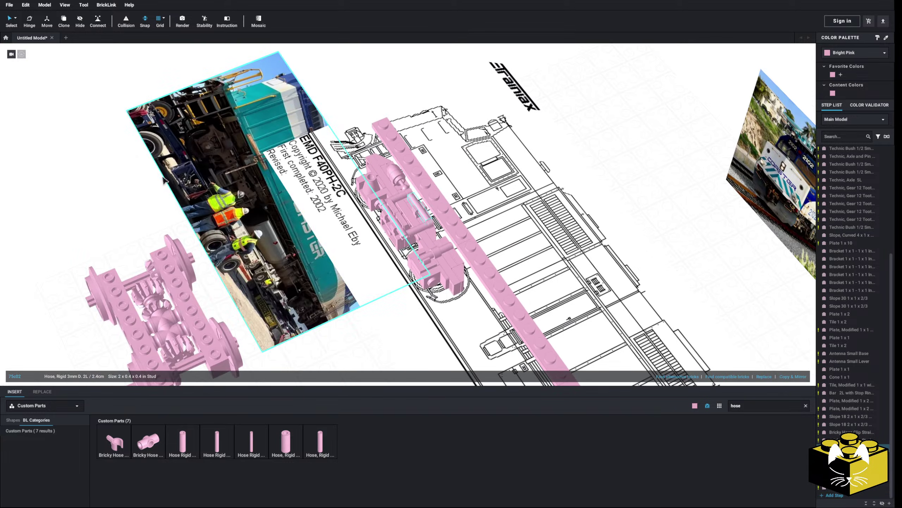
Examine the truck side frame against the F40PH-2C drawing and the reference photo of the real locomotive.
left_click(144, 178)
right_click_drag(144, 177, 306, 259)
scroll(110, 226, "up", 3)
scroll(306, 259, "down", 2)
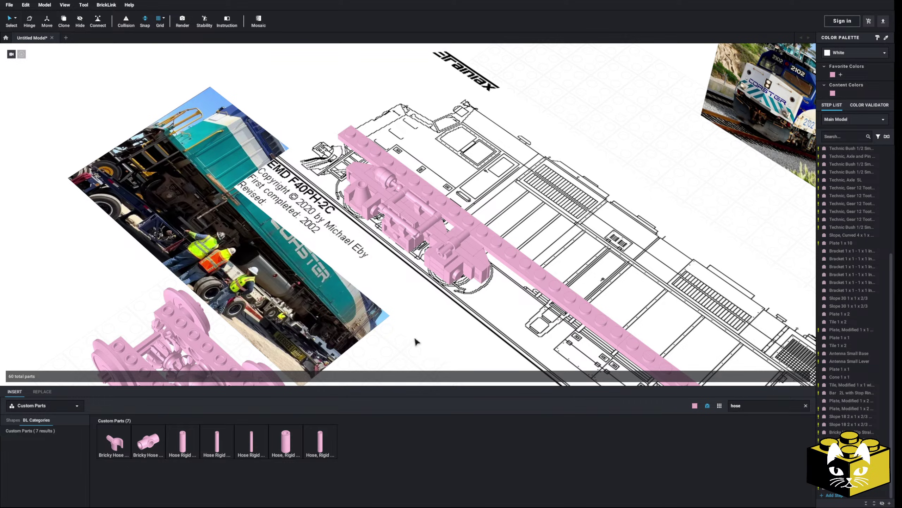
scroll(424, 340, "down", 1)
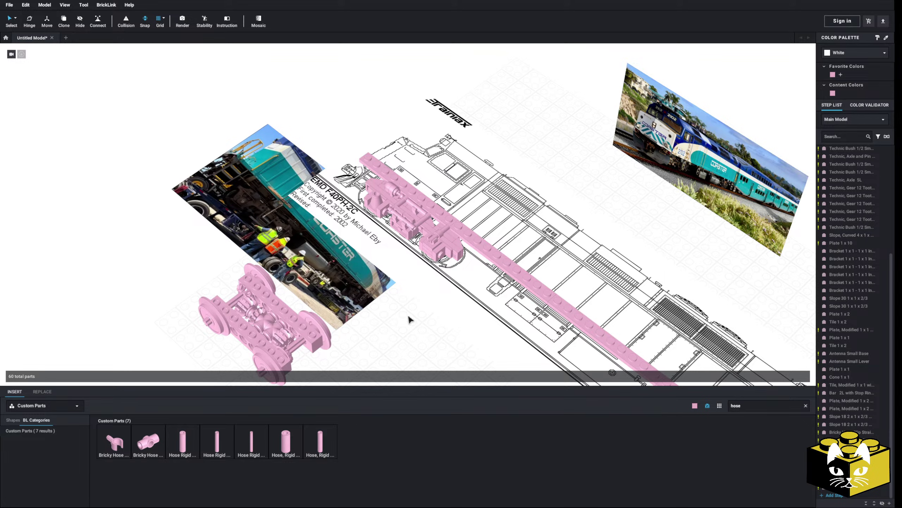
right_click_drag(408, 317, 480, 321)
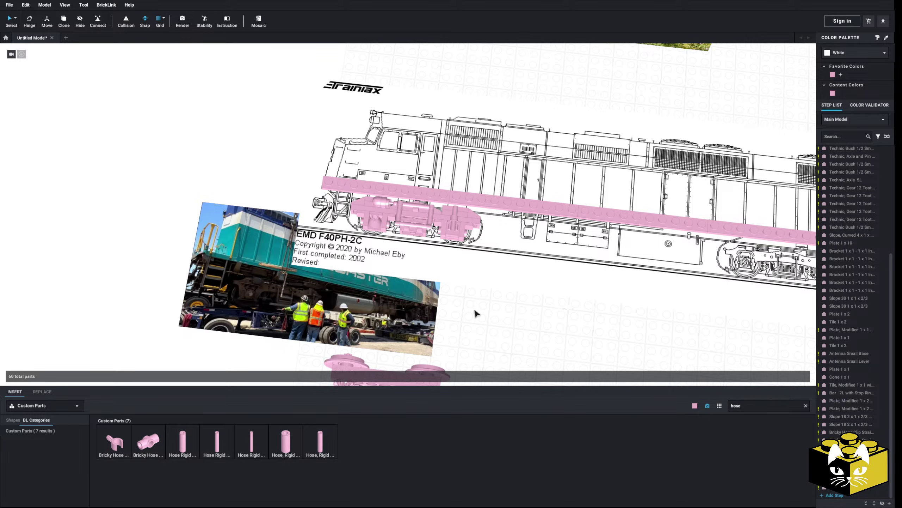
right_click_drag(478, 319, 490, 321)
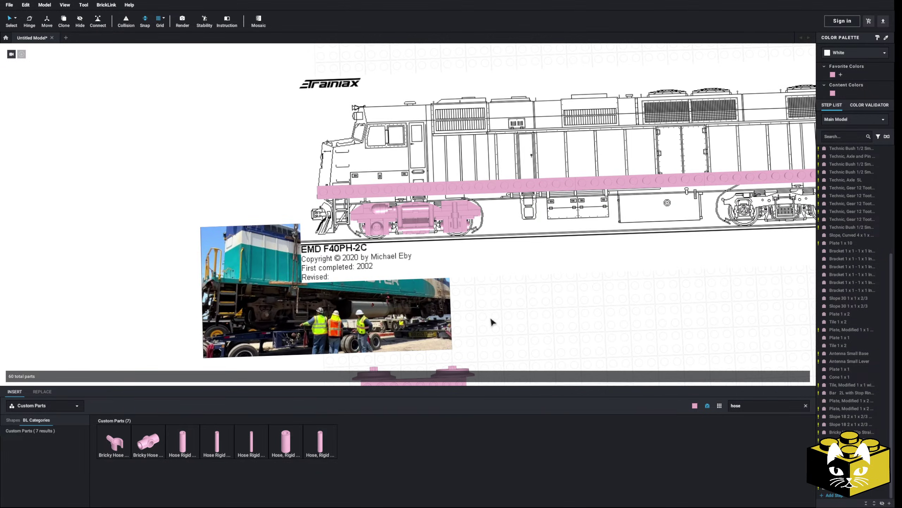
scroll(490, 315, "up", 3)
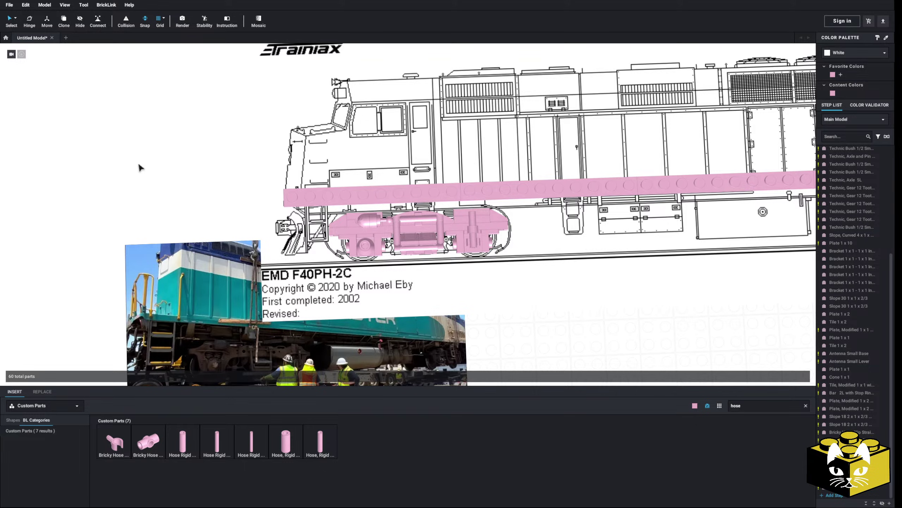
scroll(138, 162, "down", 3)
right_click_drag(182, 272, 170, 242)
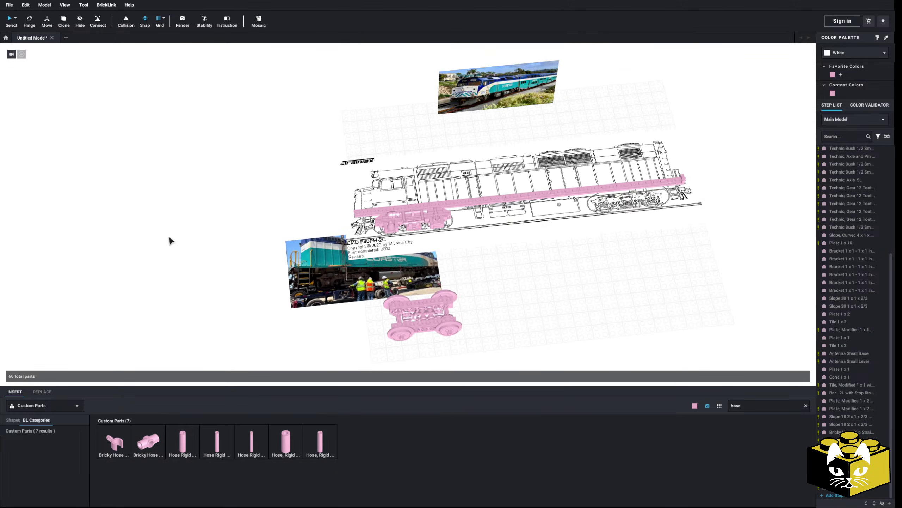
Examine the wheeled truck chassis alongside the side frame and the reference photo.
scroll(174, 235, "up", 5)
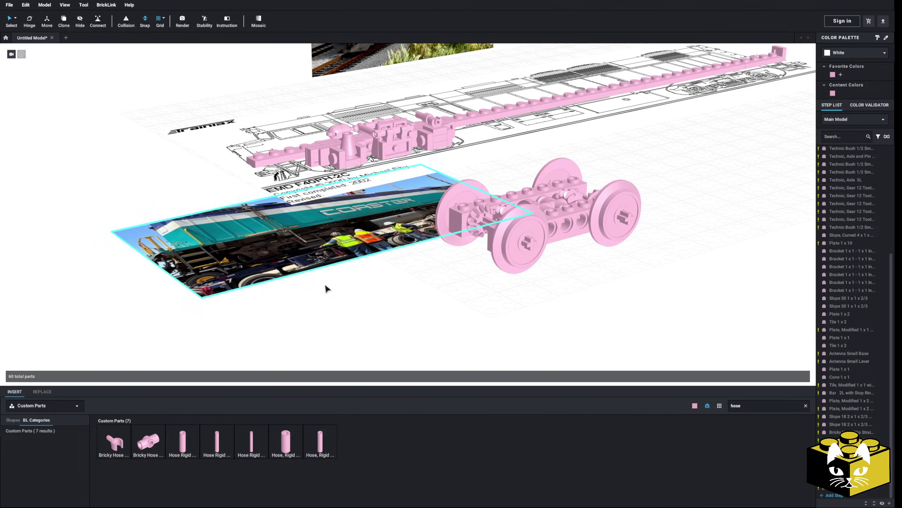
scroll(324, 283, "up", 2)
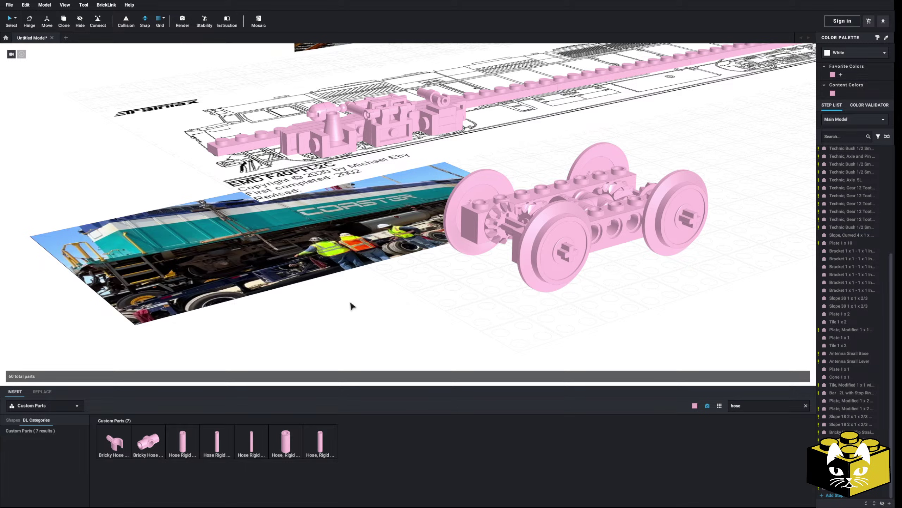
scroll(379, 288, "down", 3)
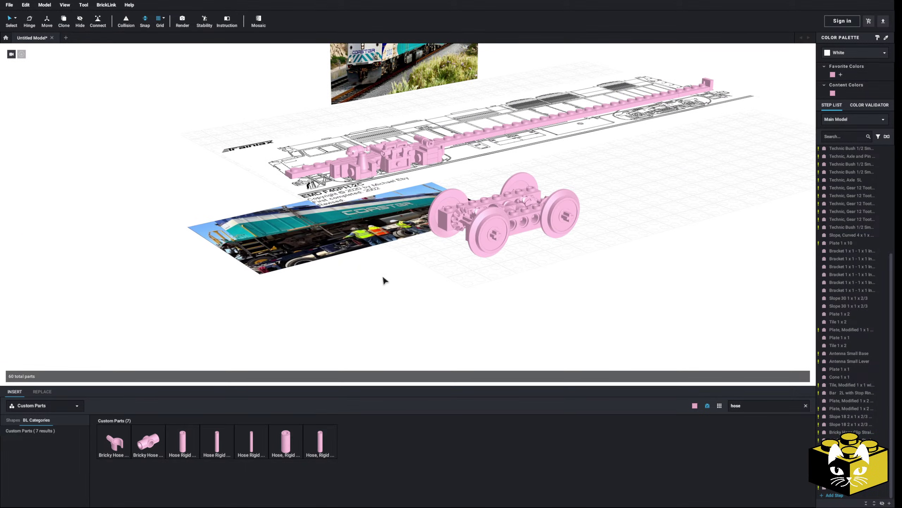
right_click_drag(373, 282, 506, 248)
middle_click_drag(505, 259, 571, 242)
right_click_drag(574, 233, 547, 245)
middle_click_drag(547, 244, 540, 264)
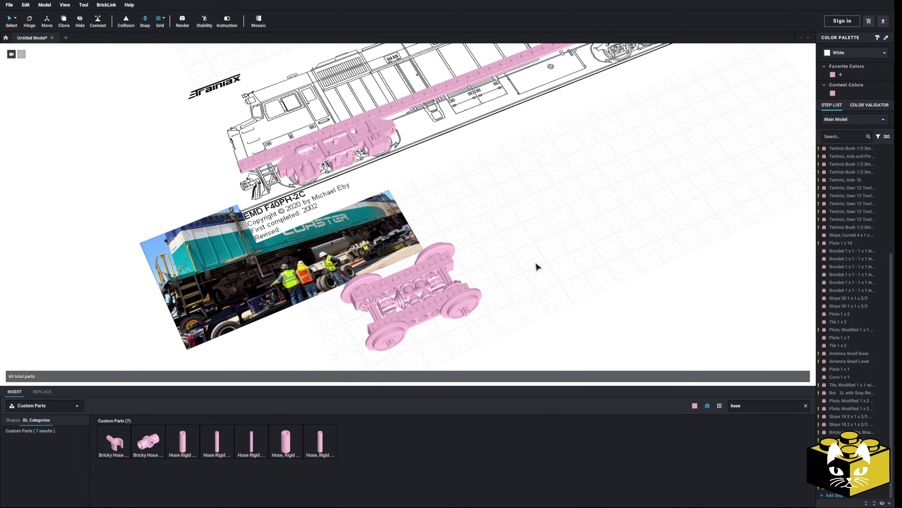
Examine the side frame's hose, slope and axle details up close over the drawing's wheel outlines.
scroll(536, 248, "up", 6)
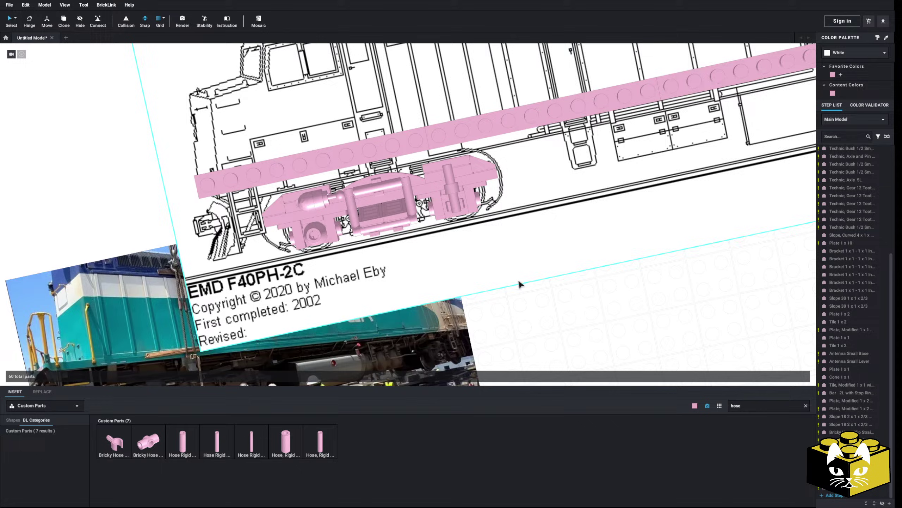
right_click_drag(520, 283, 518, 276)
scroll(517, 277, "up", 6)
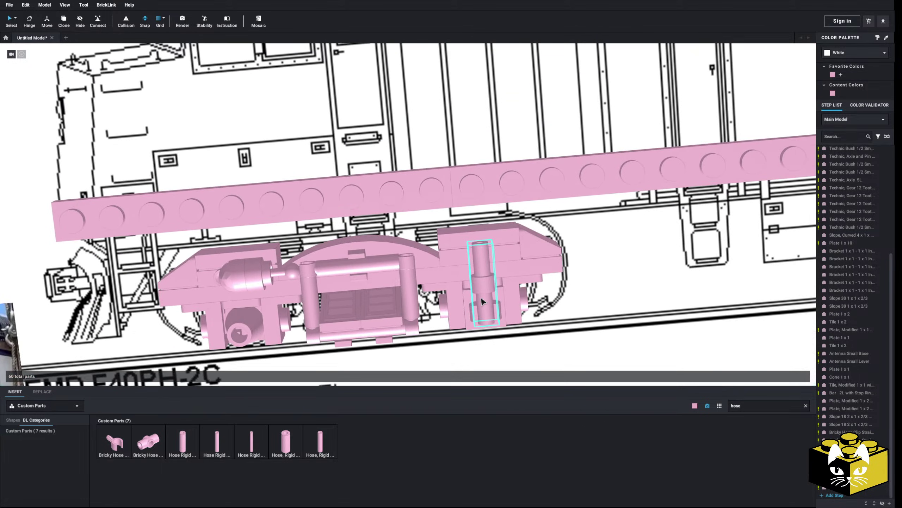
scroll(490, 282, "down", 3)
scroll(417, 251, "up", 3)
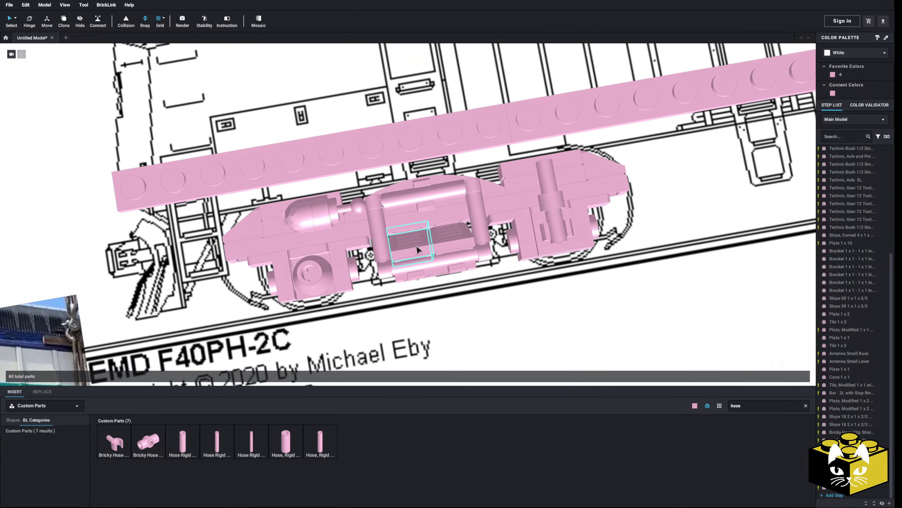
scroll(417, 251, "down", 4)
right_click_drag(417, 251, 619, 254)
scroll(540, 304, "up", 4)
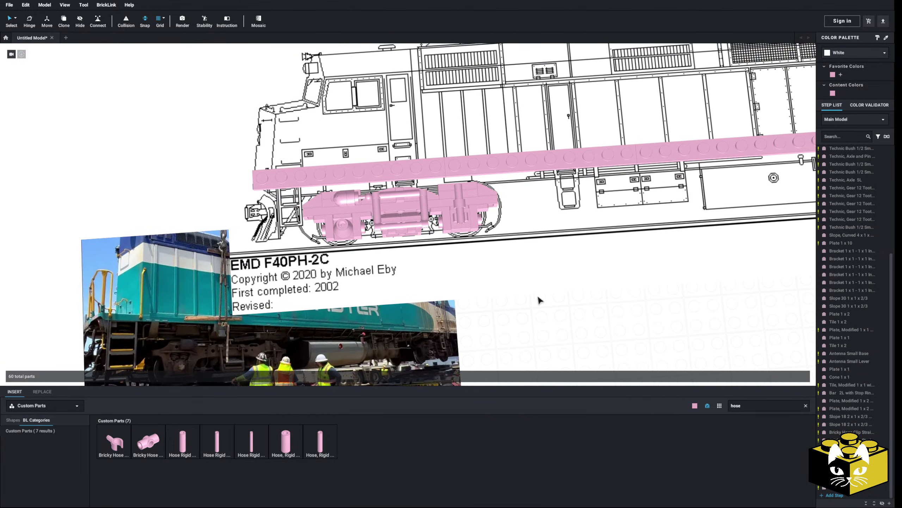
Select the truck side frame by its connected parts and move it off the F40PH-2C drawing.
scroll(540, 299, "down", 3)
right_click_drag(542, 296, 571, 252)
scroll(569, 251, "up", 5)
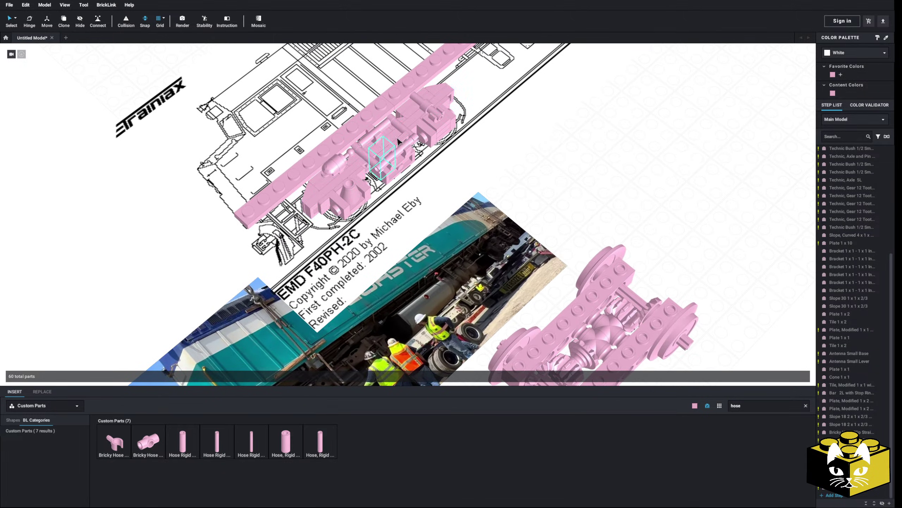
middle_click_drag(666, 230, 627, 192)
middle_click_drag(626, 262, 600, 222)
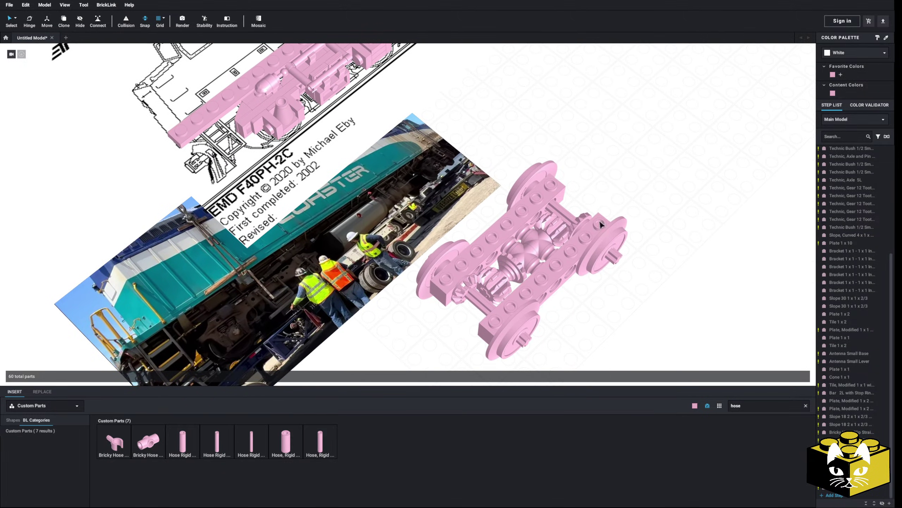
middle_click_drag(579, 172, 565, 199)
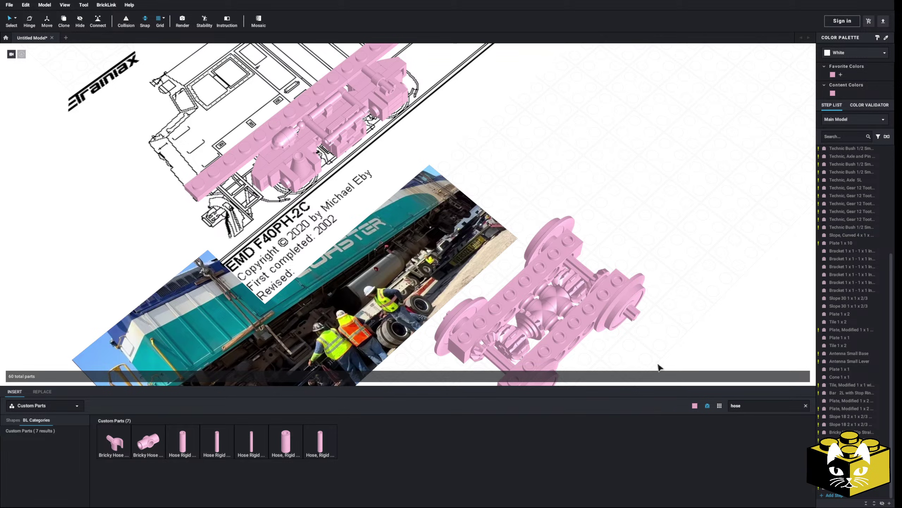
left_click(15, 18)
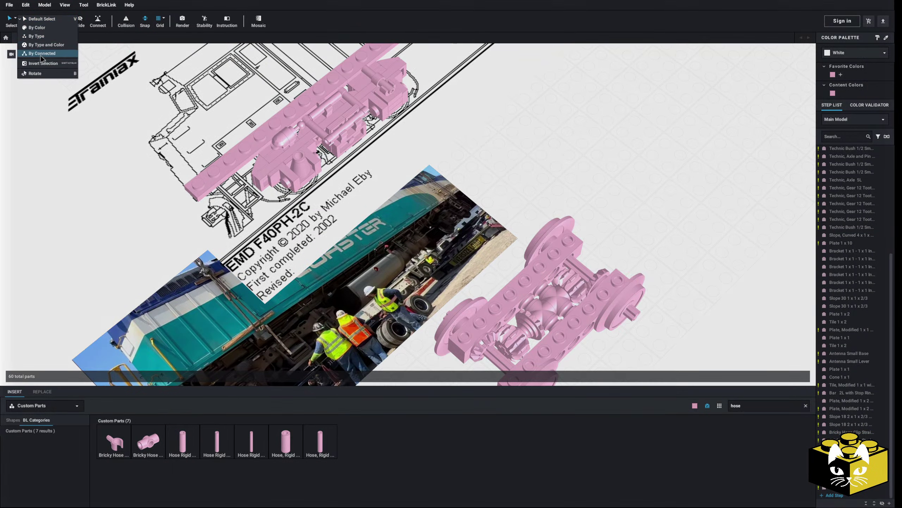
left_click(39, 57)
left_click(321, 120)
left_click_drag(323, 117, 465, 160)
middle_click_drag(494, 178, 466, 160)
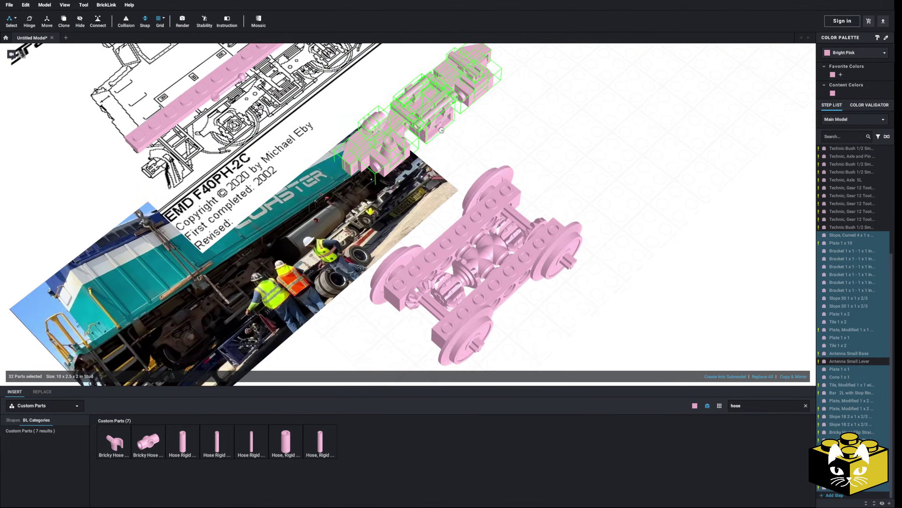
Carry the selected side frame past the reference photo to the open area beside the wheeled truck chassis.
left_click_drag(466, 160, 380, 139)
middle_click_drag(465, 160, 371, 107)
left_click_drag(380, 138, 440, 227)
middle_click_drag(369, 126, 440, 227)
left_click_drag(439, 228, 391, 127)
middle_click_drag(439, 228, 390, 126)
left_click_drag(390, 126, 441, 201)
middle_click_drag(441, 201, 497, 242)
left_click_drag(441, 201, 544, 236)
right_click_drag(529, 221, 458, 204)
scroll(459, 205, "up", 3)
mouse_move(544, 236)
left_mouse_down()
mouse_move(458, 205)
mouse_move(412, 128)
mouse_move(421, 175)
mouse_move(400, 153)
mouse_move(402, 131)
mouse_move(482, 227)
mouse_move(486, 197)
mouse_move(542, 222)
left_mouse_up()
middle_click_drag(580, 260, 542, 222)
left_click_drag(542, 222, 551, 181)
middle_click_drag(542, 222, 533, 142)
left_click_drag(551, 181, 513, 306)
middle_click_drag(513, 305, 530, 260)
Rotate the side frame upright and place it parallel to the chassis, with its hose details facing outward.
key("Up")
left_click_drag(531, 261, 449, 307)
key("Down")
key("Down")
left_click(402, 274)
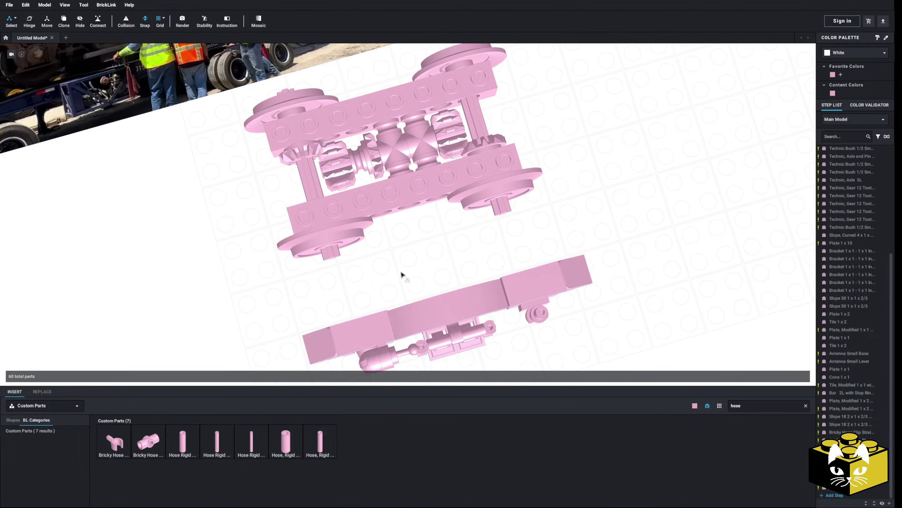
Restore the default selection mode and inspect the upright side frame beside the chassis wheels.
right_click_drag(401, 274, 441, 231)
left_click(15, 18)
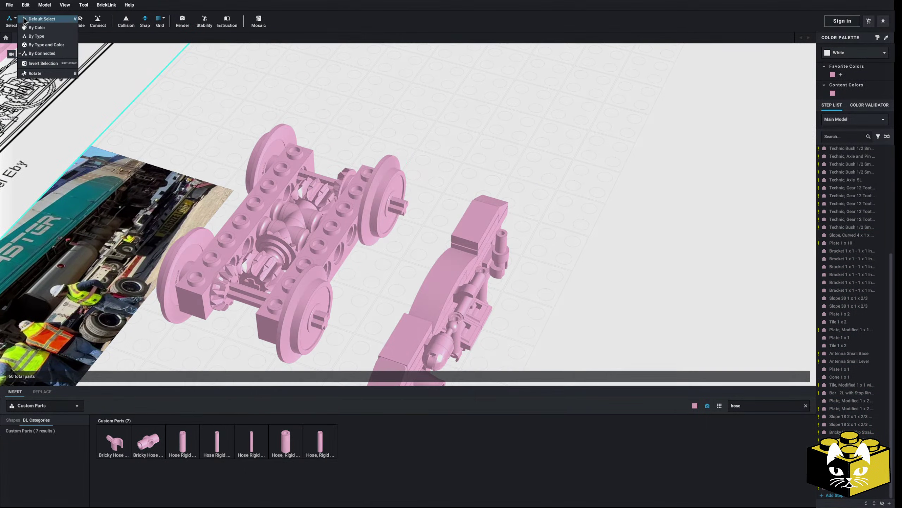
left_click(29, 19)
right_click_drag(398, 203, 435, 227)
middle_click_drag(434, 228, 388, 163)
right_click_drag(389, 163, 361, 214)
scroll(401, 177, "up", 3)
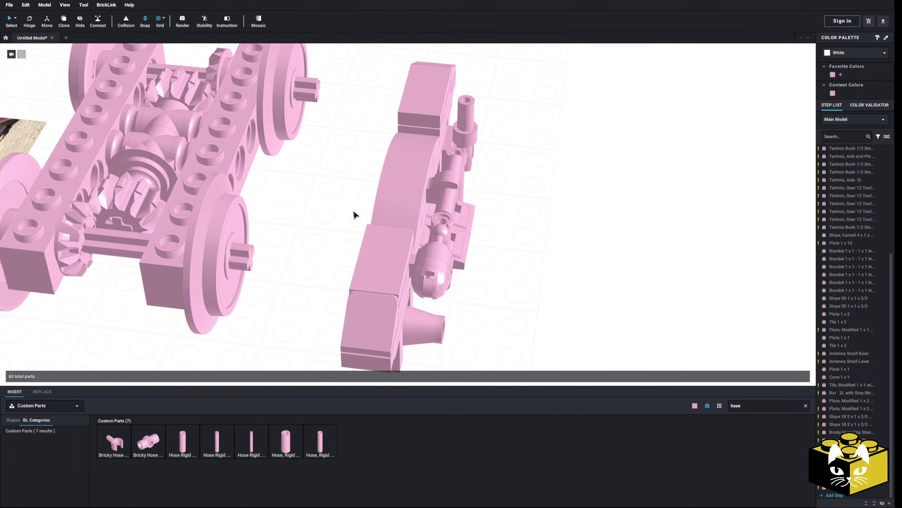
mouse_move(353, 212)
right_mouse_down()
mouse_move(343, 208)
mouse_move(357, 222)
mouse_move(346, 225)
mouse_move(354, 212)
right_mouse_up()
scroll(355, 212, "down", 3)
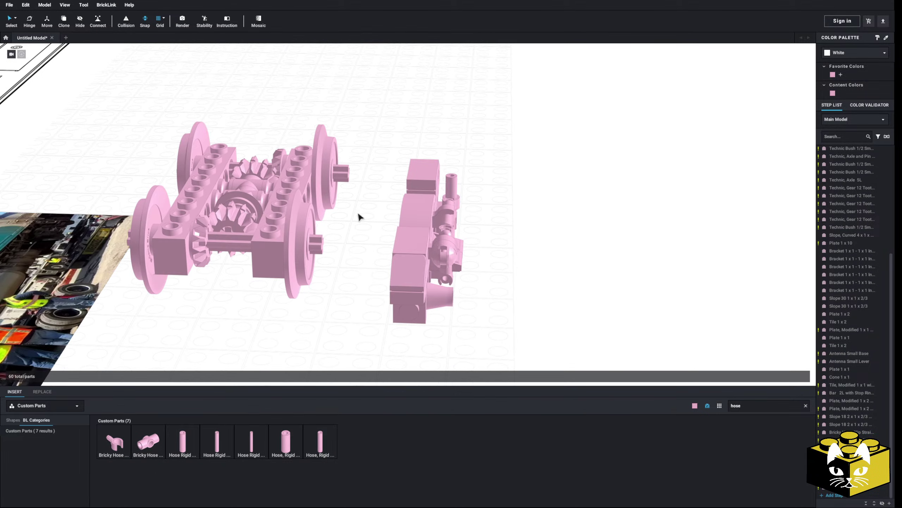
left_click_drag(530, 139, 383, 339)
middle_click_drag(398, 302, 518, 291)
scroll(511, 290, "down", 5)
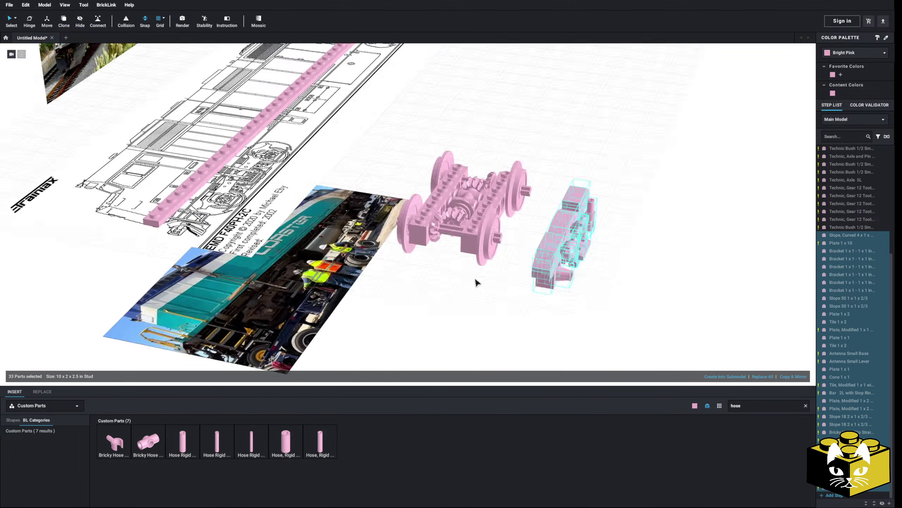
right_click_drag(476, 281, 459, 256)
mouse_move(458, 256)
middle_mouse_down()
mouse_move(534, 281)
mouse_move(537, 230)
mouse_move(520, 274)
mouse_move(505, 199)
middle_mouse_up()
scroll(534, 280, "up", 4)
scroll(534, 236, "down", 6)
scroll(504, 204, "up", 4)
right_click_drag(505, 206, 415, 258)
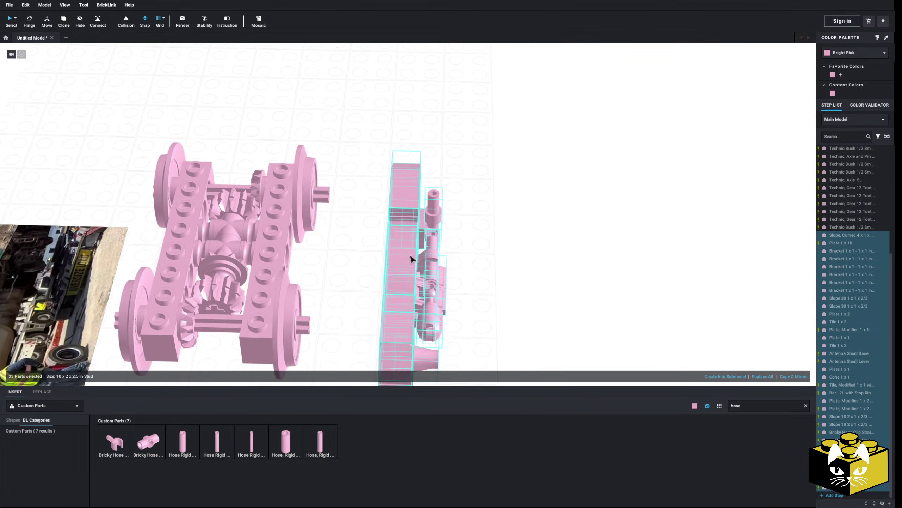
left_click(320, 259)
Examine the side frame's inner face for a place to connect it to the chassis's Technic brick.
middle_click_drag(309, 265, 367, 229)
scroll(368, 230, "up", 3)
right_click_drag(367, 230, 387, 234)
scroll(391, 236, "up", 3)
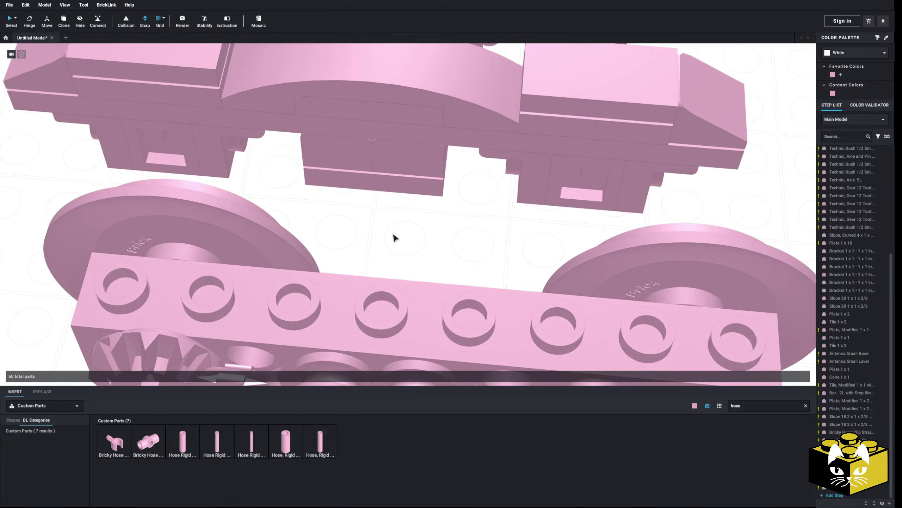
scroll(394, 235, "down", 3)
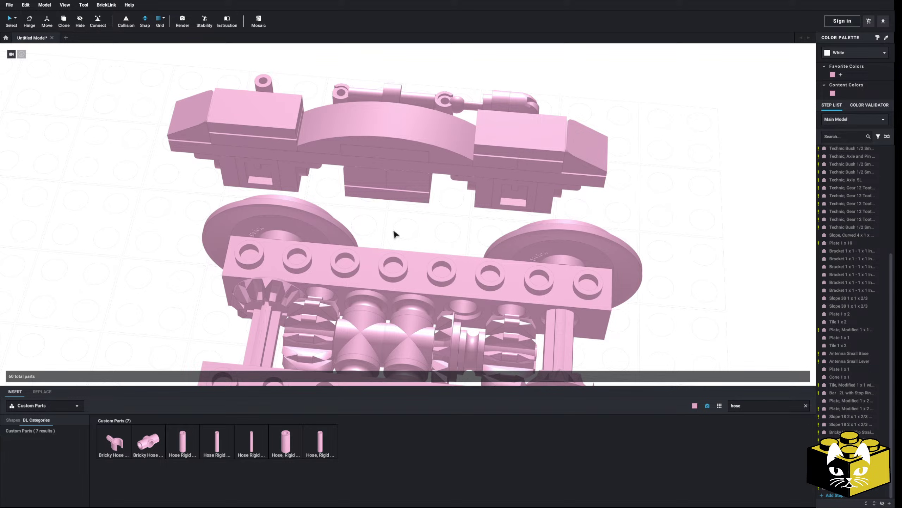
scroll(394, 229, "down", 2)
right_click_drag(401, 231, 453, 157)
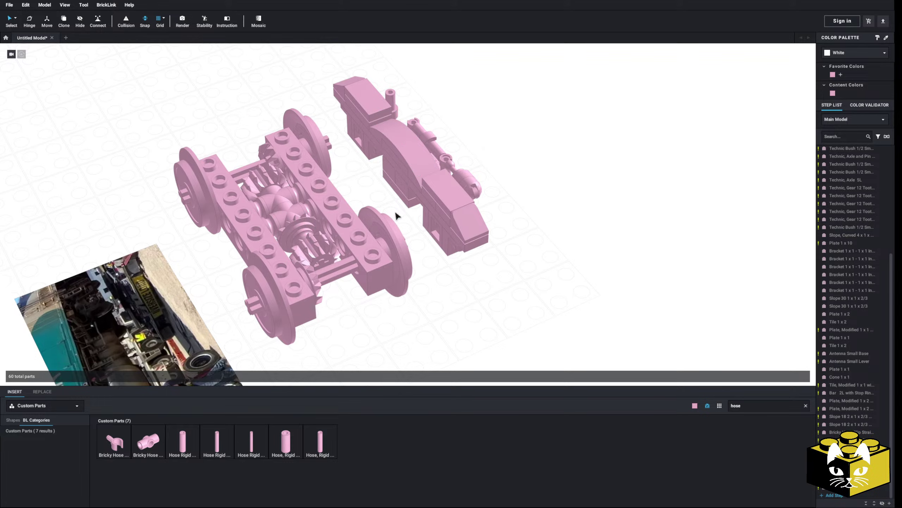
right_click_drag(397, 215, 406, 250)
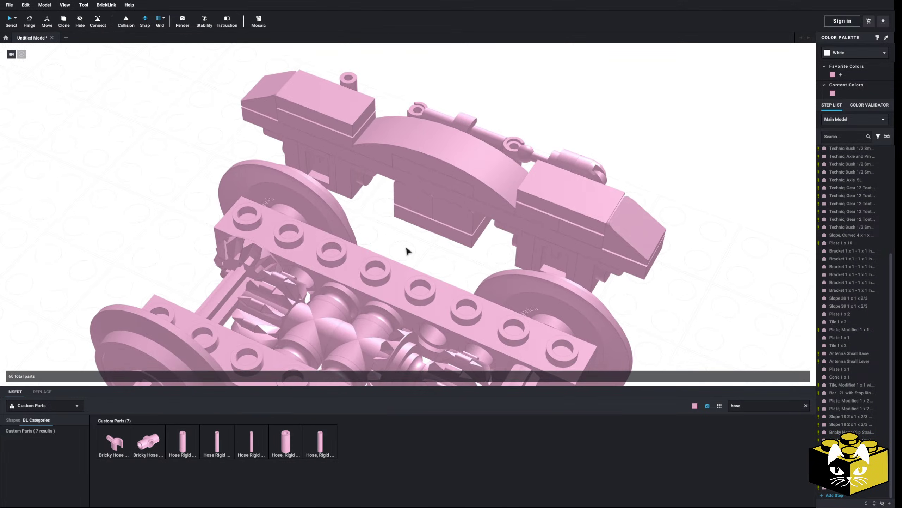
Replace the modified 1 x 2 plate beneath the side frame's curved slope with another modified plate from the main palette.
left_click(433, 180)
key("Delete")
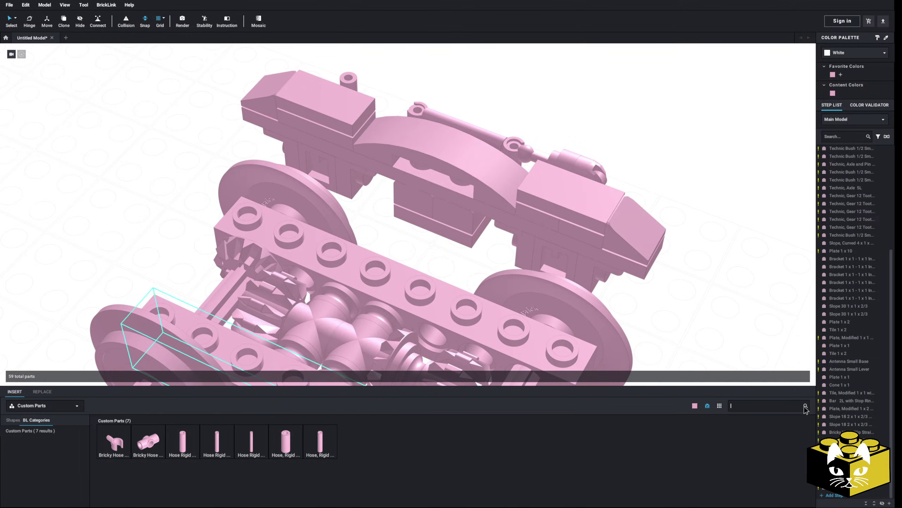
left_click(806, 406)
left_click(32, 406)
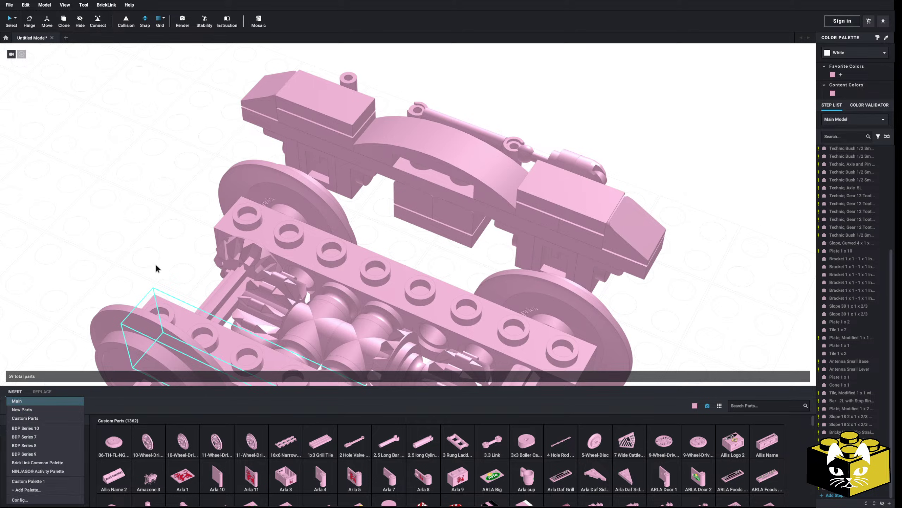
left_click(35, 402)
left_click(39, 441)
left_click_drag(221, 441, 439, 172)
Insert a 1 x 3 plate into the middle of the side frame's inner face, projecting toward the chassis.
right_click_drag(498, 245, 347, 282)
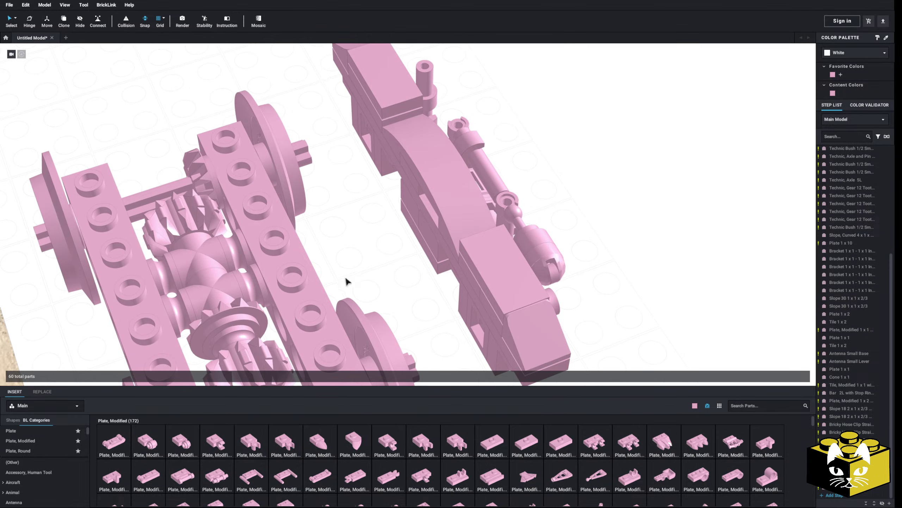
left_click(21, 431)
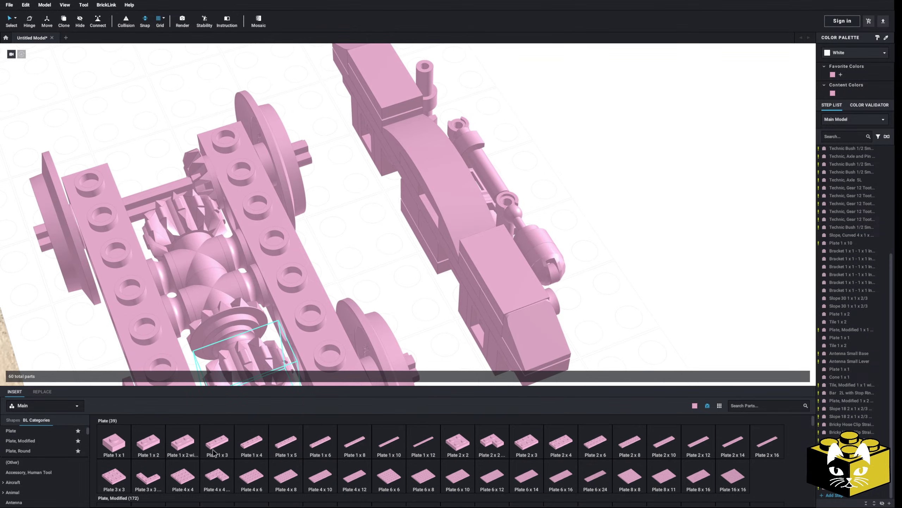
left_click_drag(213, 453, 384, 217)
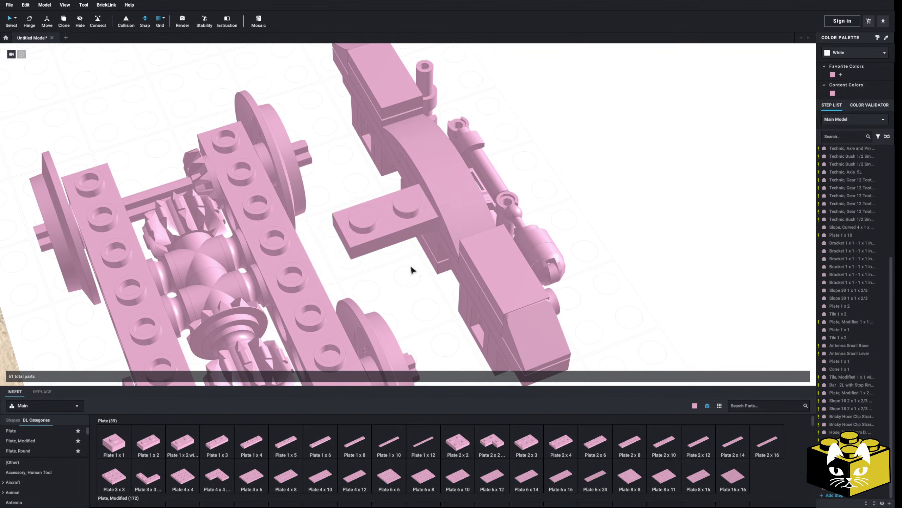
scroll(412, 270, "down", 5)
Try to position the whole side frame against the chassis with its projecting 1 x 3 plate over the Technic brick.
right_click_drag(397, 264, 442, 249)
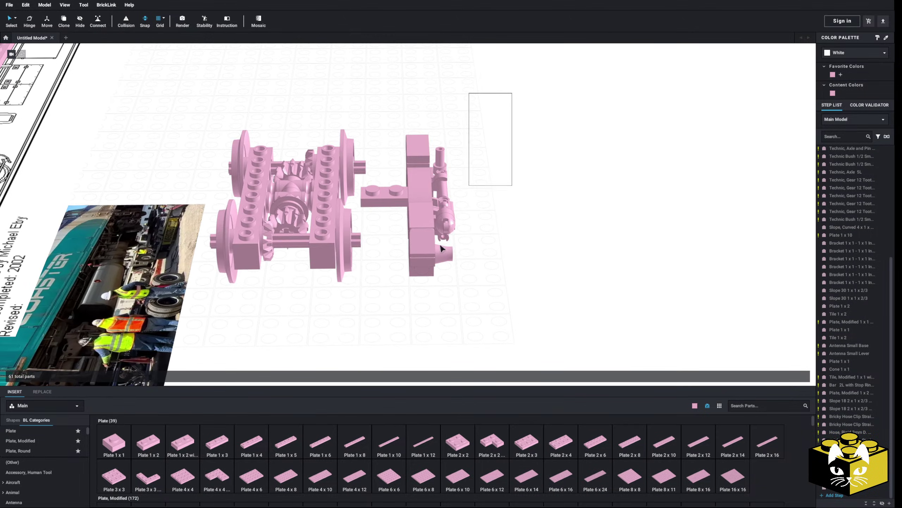
left_click(442, 249)
left_click_drag(441, 249, 400, 221)
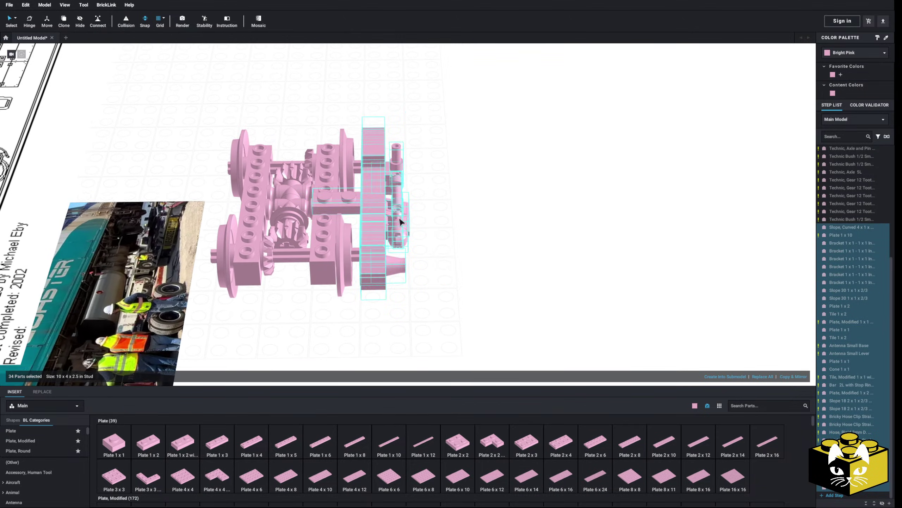
right_click_drag(441, 233, 395, 274)
key("f")
scroll(367, 274, "up", 5)
left_click_drag(394, 273, 620, 280)
scroll(459, 265, "down", 3)
Place a 1 x 2 plate on the chassis's Technic brick and align the side frame's 1 x 3 plate with it.
left_click(355, 244)
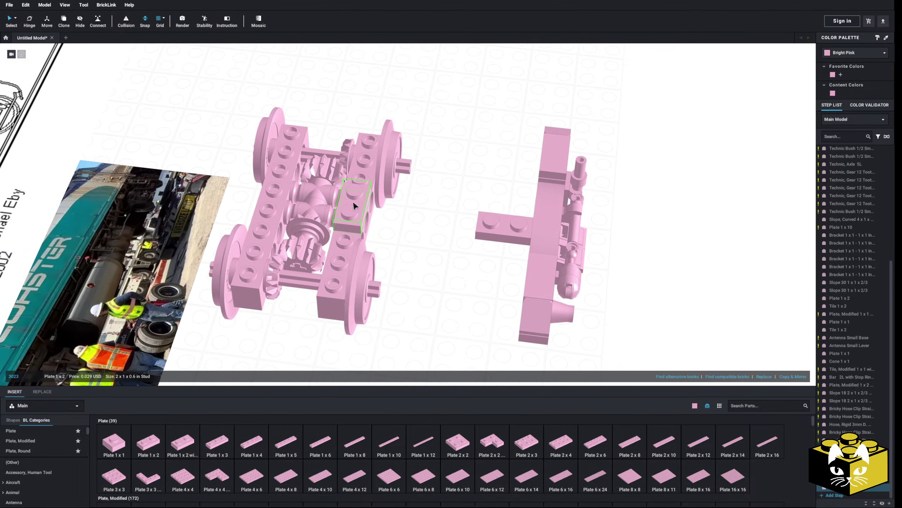
right_click_drag(439, 245, 473, 235)
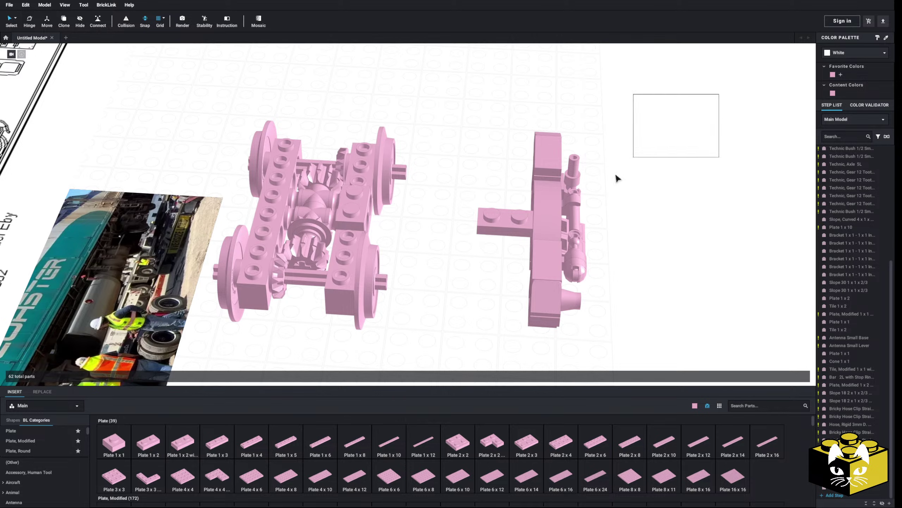
left_click_drag(616, 175, 468, 315)
left_click_drag(506, 231, 367, 213)
left_click(473, 237)
mouse_move(472, 236)
right_mouse_down()
mouse_move(512, 223)
mouse_move(502, 220)
mouse_move(444, 253)
mouse_move(419, 225)
mouse_move(463, 236)
mouse_move(461, 203)
mouse_move(465, 243)
right_mouse_up()
scroll(444, 253, "up", 3)
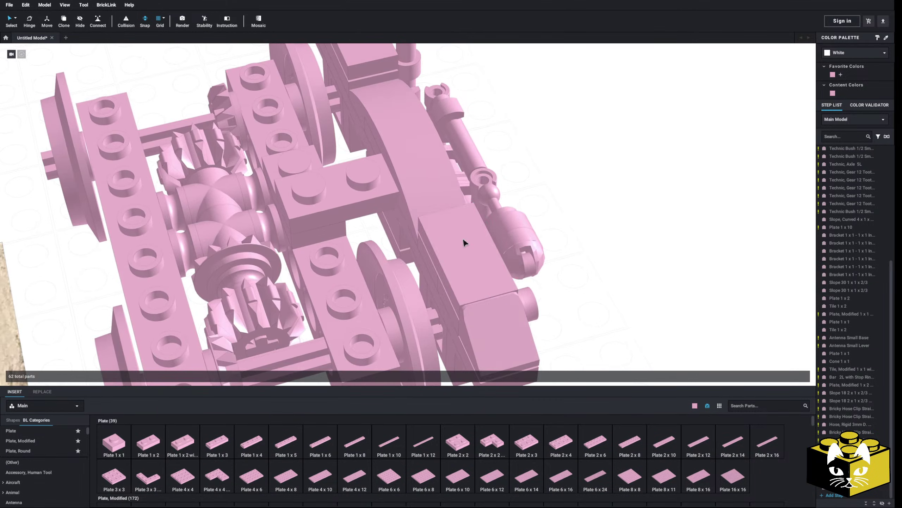
Delete the two guide plates between the chassis and side frame, then inspect the frame's fit beside the wheels.
key("Delete")
right_click_drag(360, 185, 505, 259)
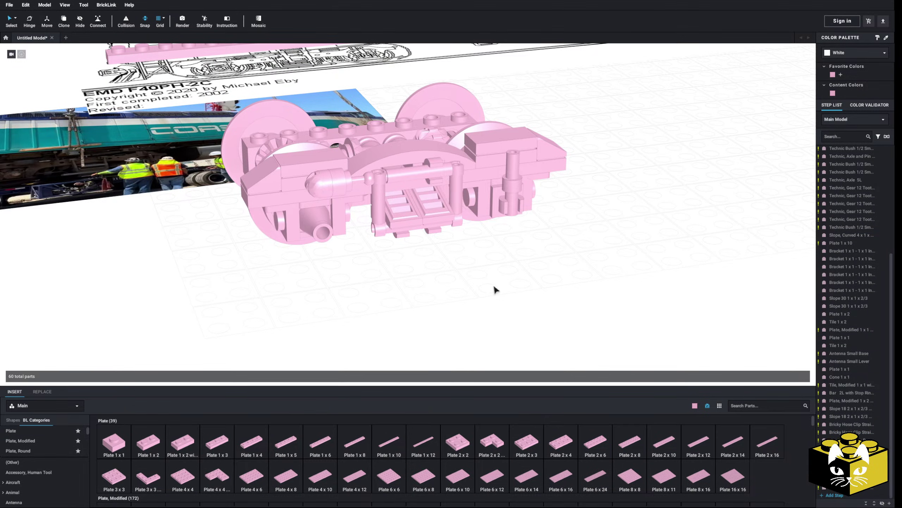
scroll(496, 284, "up", 5)
mouse_move(501, 281)
right_mouse_down()
mouse_move(495, 242)
mouse_move(515, 289)
right_mouse_up()
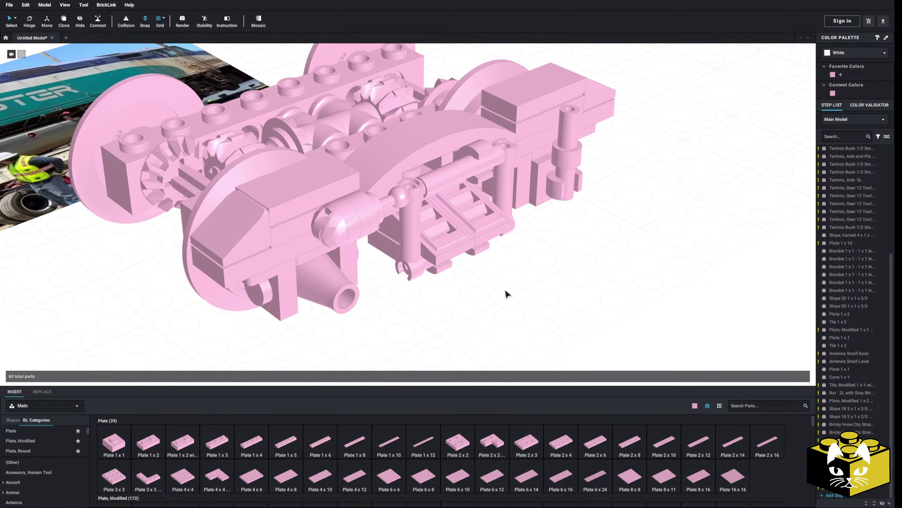
scroll(517, 289, "down", 2)
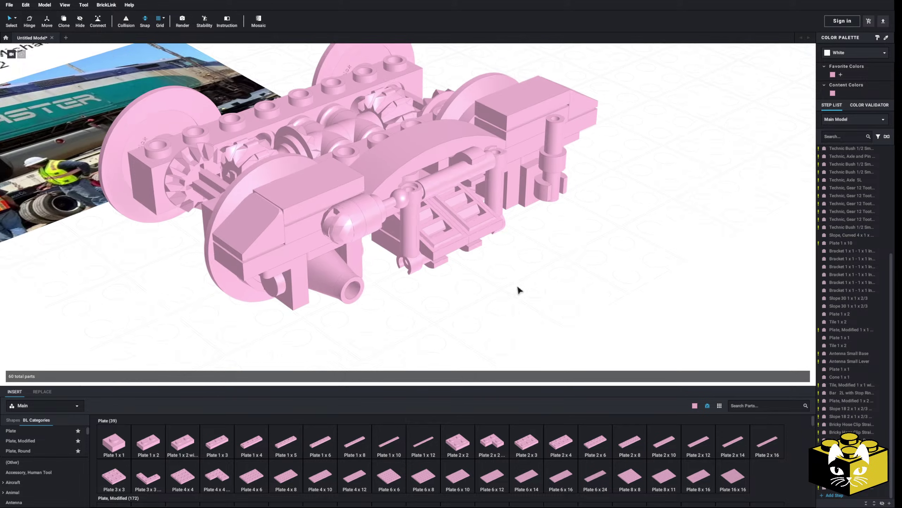
Try fitting Technic 1/2 pins without friction ridges into the three middle holes of the chassis's Technic brick facing the side frame.
right_click_drag(517, 289, 503, 254)
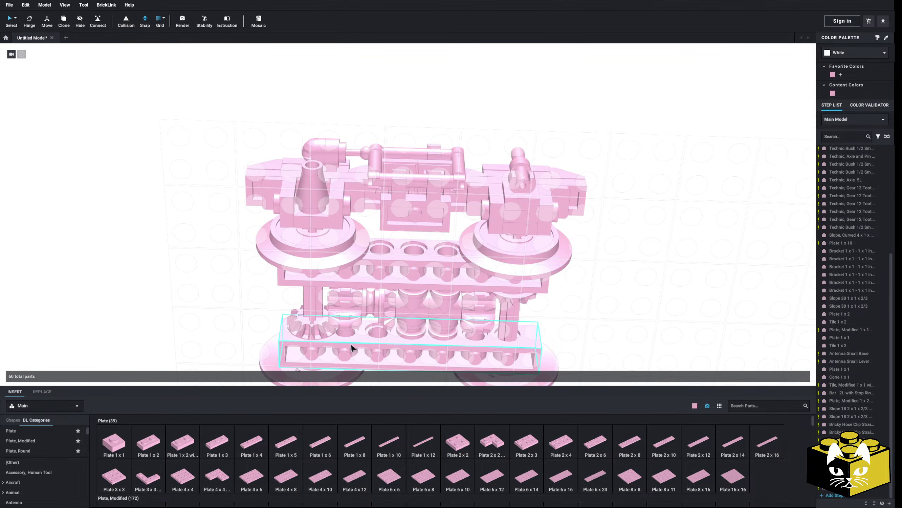
scroll(50, 441, "down", 10)
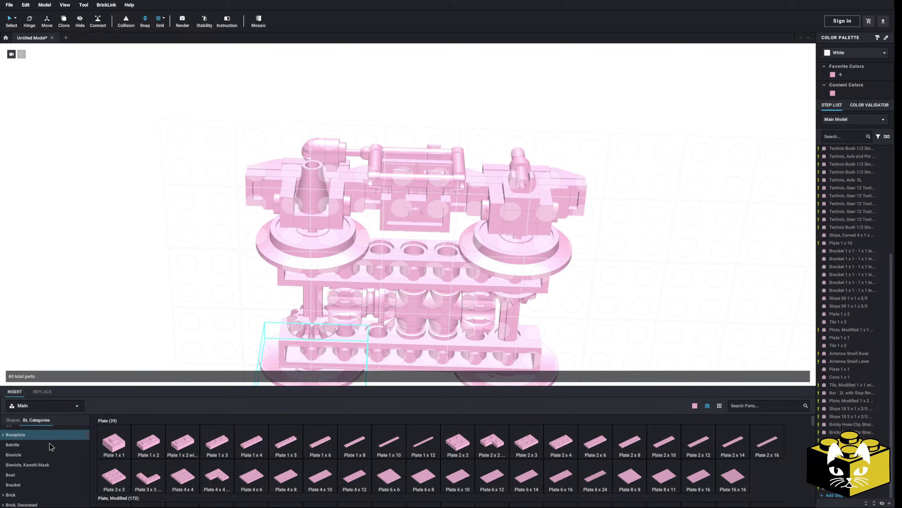
scroll(48, 444, "down", 10)
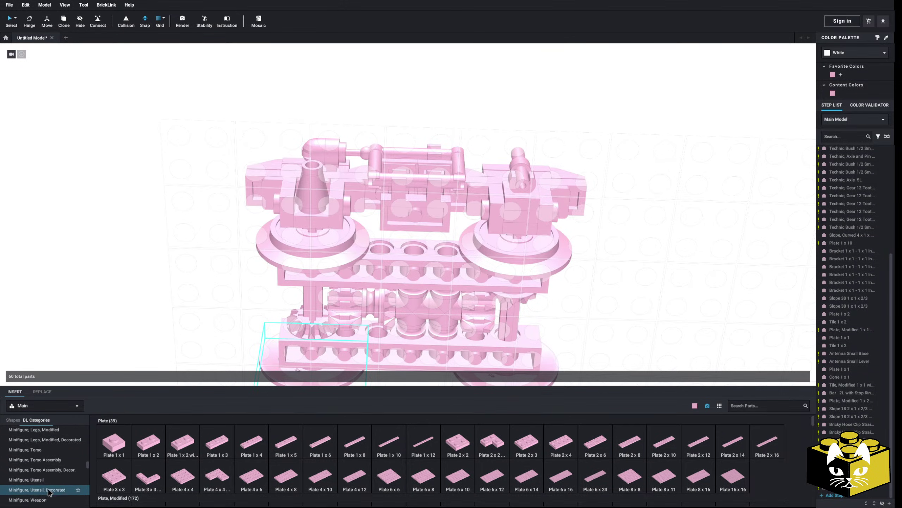
scroll(49, 471, "up", 3)
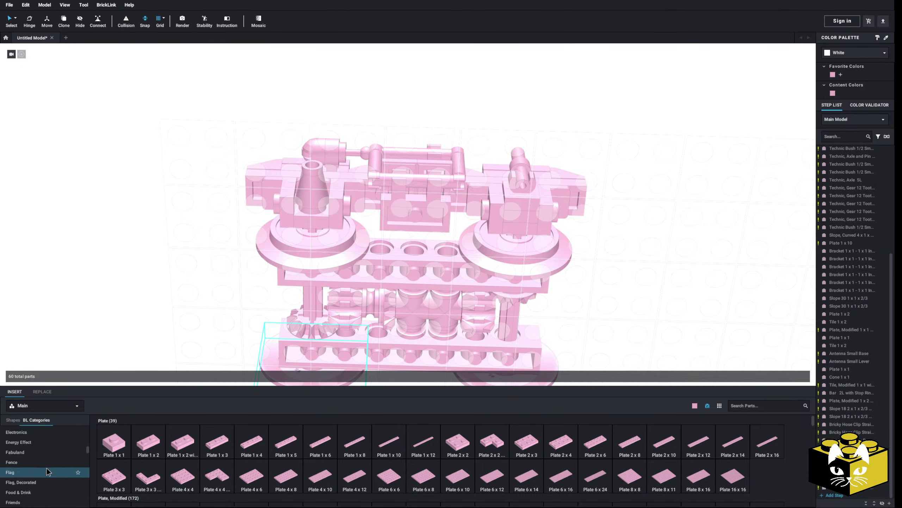
scroll(45, 457, "down", 10)
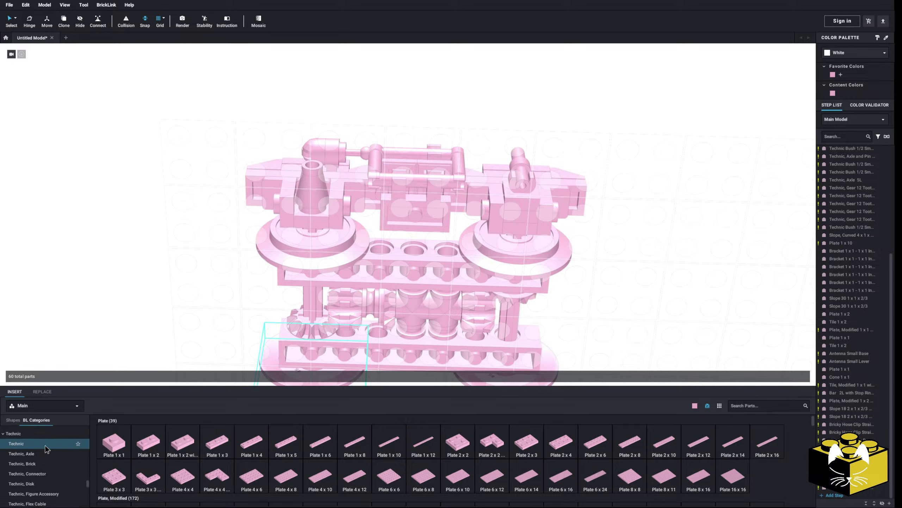
left_click(43, 449)
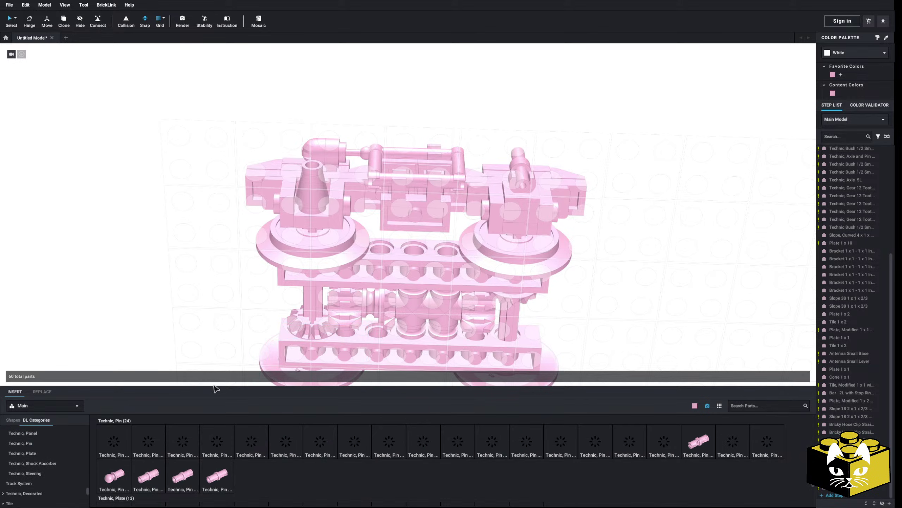
scroll(196, 296, "up", 3)
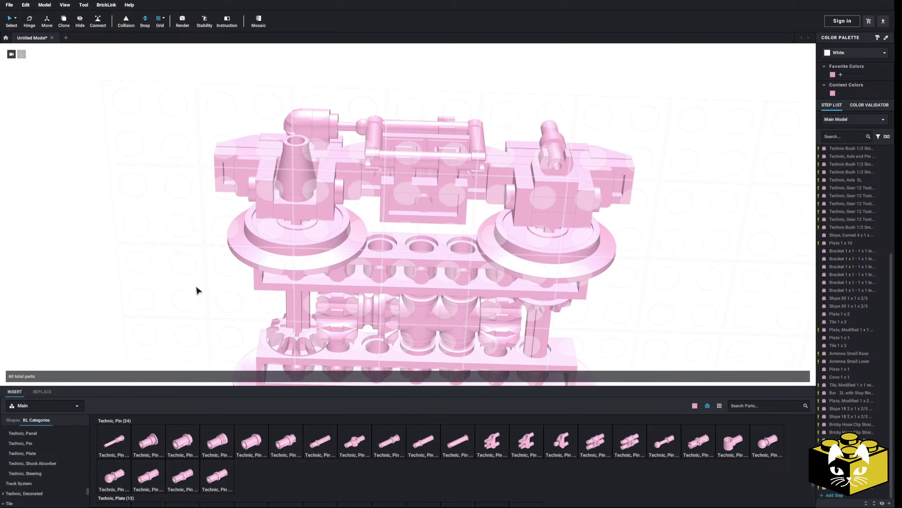
right_click_drag(378, 281, 370, 283)
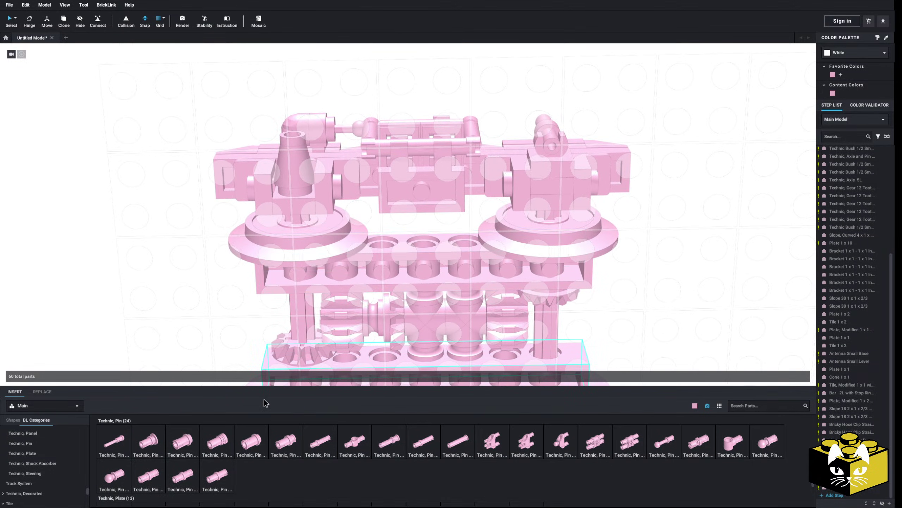
left_click(251, 444)
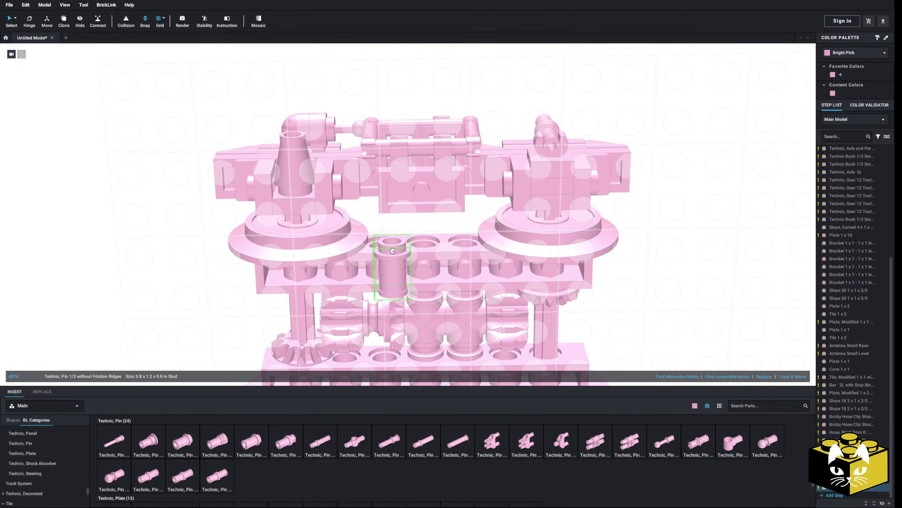
left_click(259, 450)
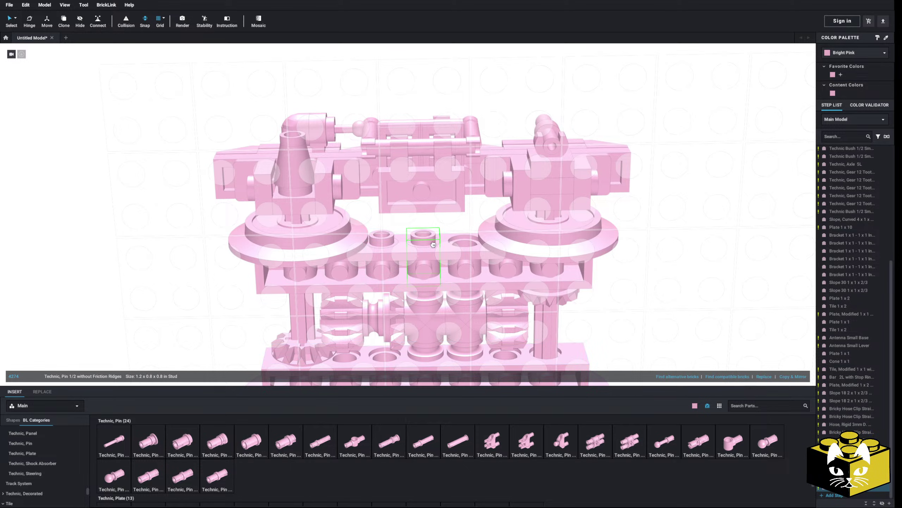
left_click(251, 445)
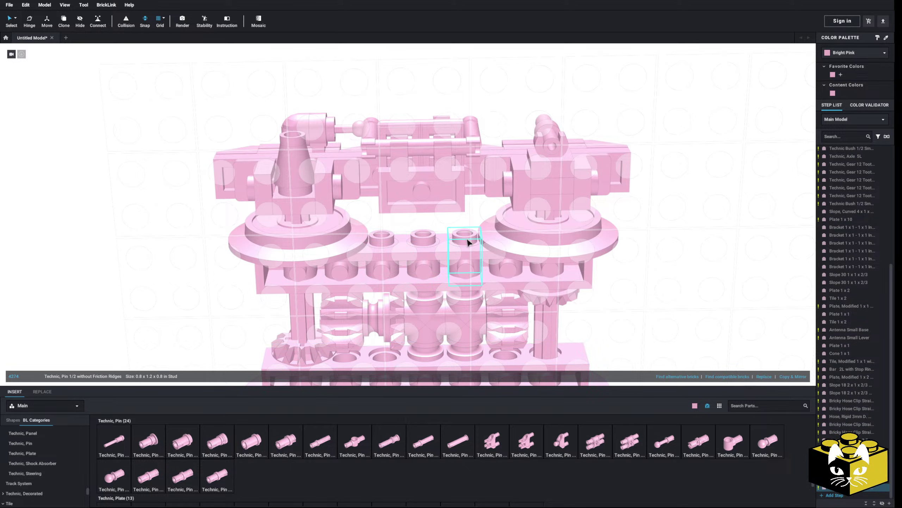
Remove the three half pins from the chassis's Technic brick.
right_click_drag(145, 250, 383, 237)
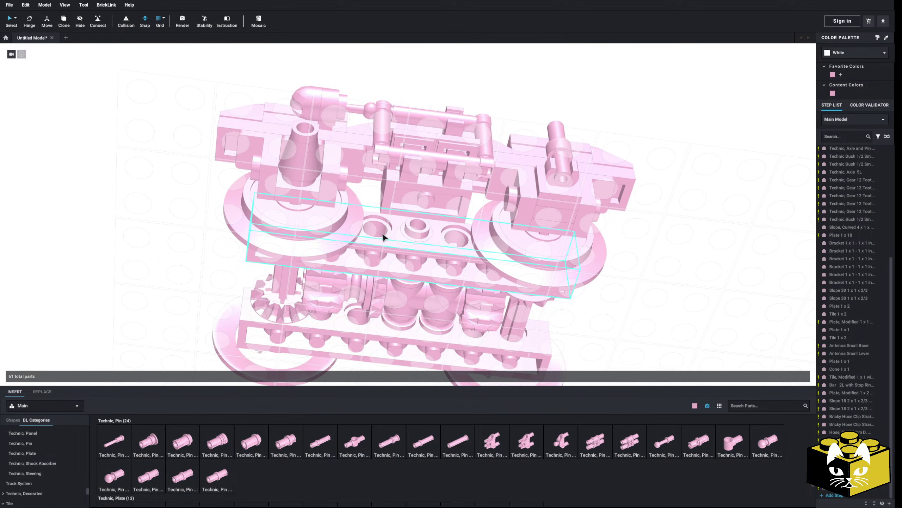
left_click_drag(428, 238, 196, 457)
left_click_drag(240, 373, 420, 237)
mouse_move(420, 238)
right_mouse_down()
mouse_move(620, 214)
mouse_move(614, 231)
mouse_move(470, 319)
mouse_move(413, 328)
mouse_move(369, 265)
mouse_move(422, 252)
right_mouse_up()
key("Delete")
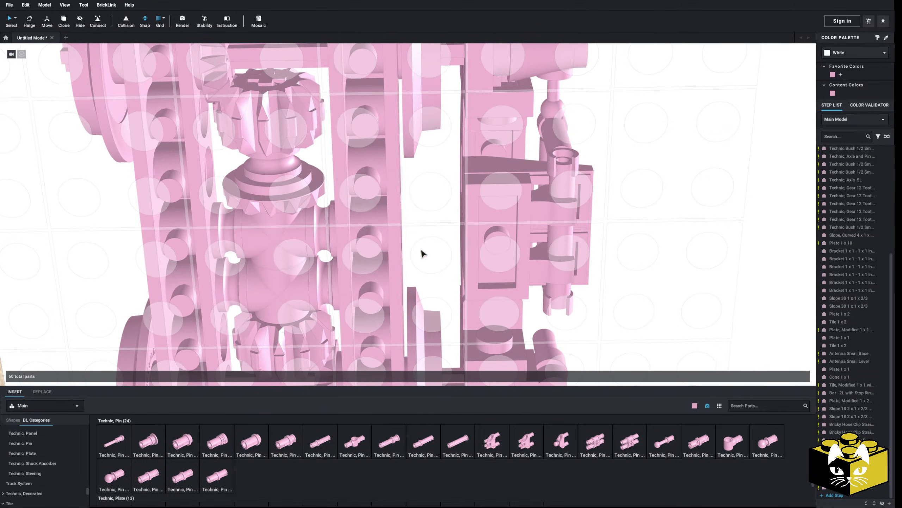
Delete both Technic Axle 6L parts that run through the chassis's wheel pairs.
scroll(45, 454, "up", 5)
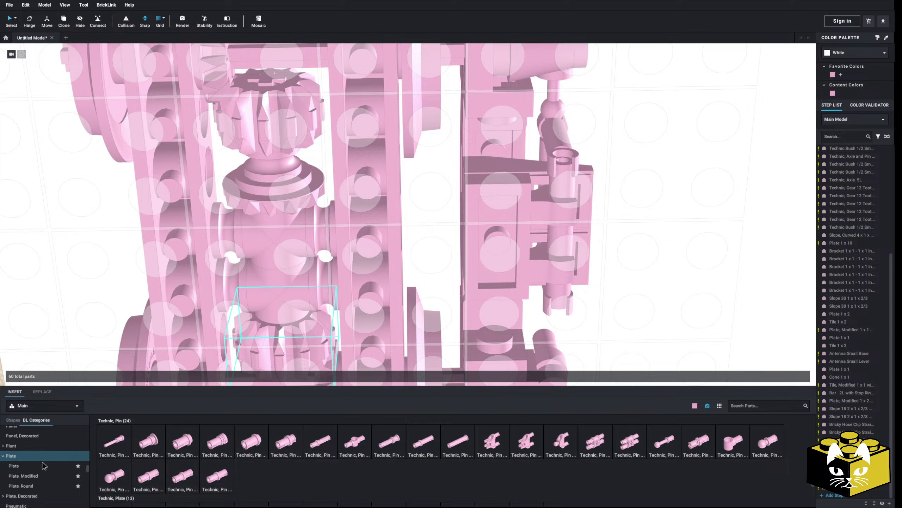
right_click_drag(231, 256, 324, 227)
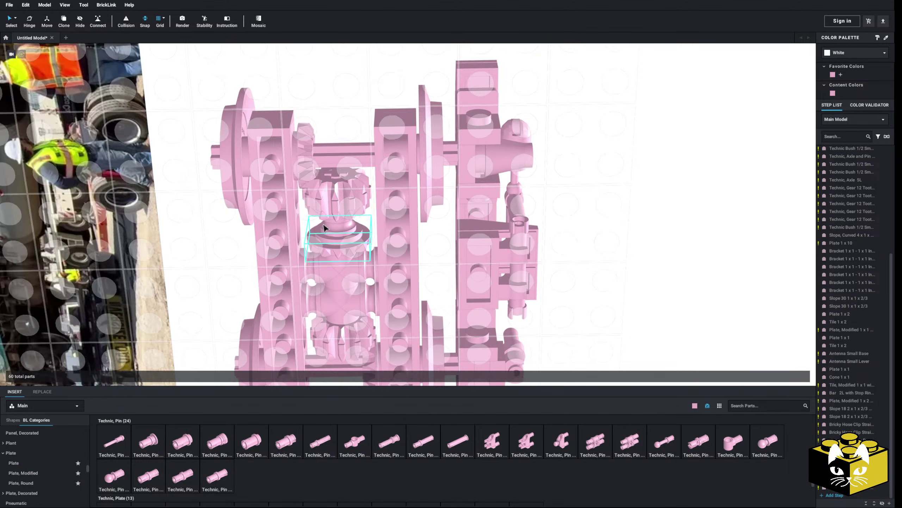
left_click(446, 152)
right_click_drag(447, 151, 603, 249)
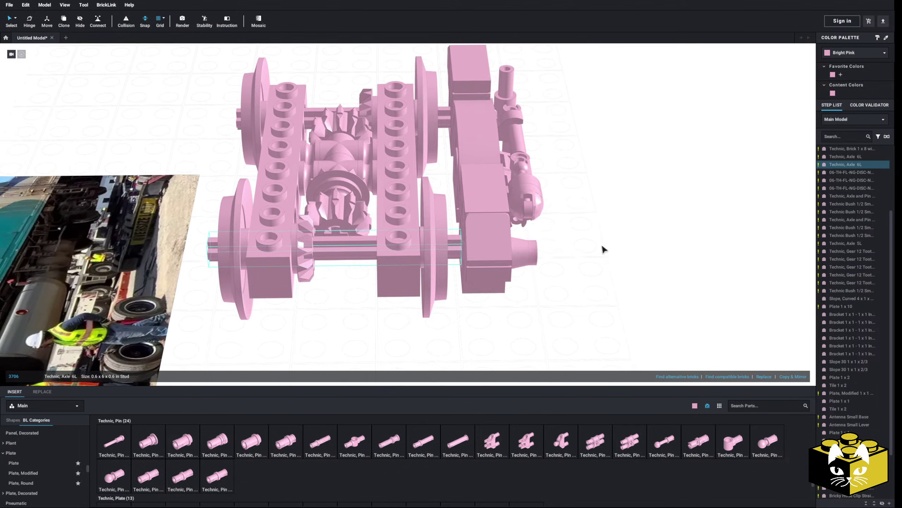
key("Delete")
left_click(321, 114)
key("Delete")
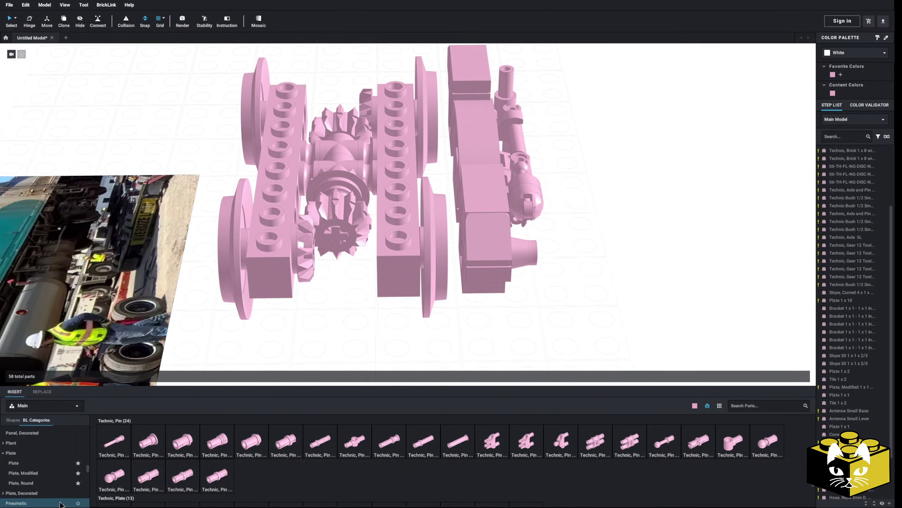
Insert a Technic Axle 5L through the first wheel pair and shift it lengthwise to sit evenly between the wheels.
scroll(62, 460, "down", 6)
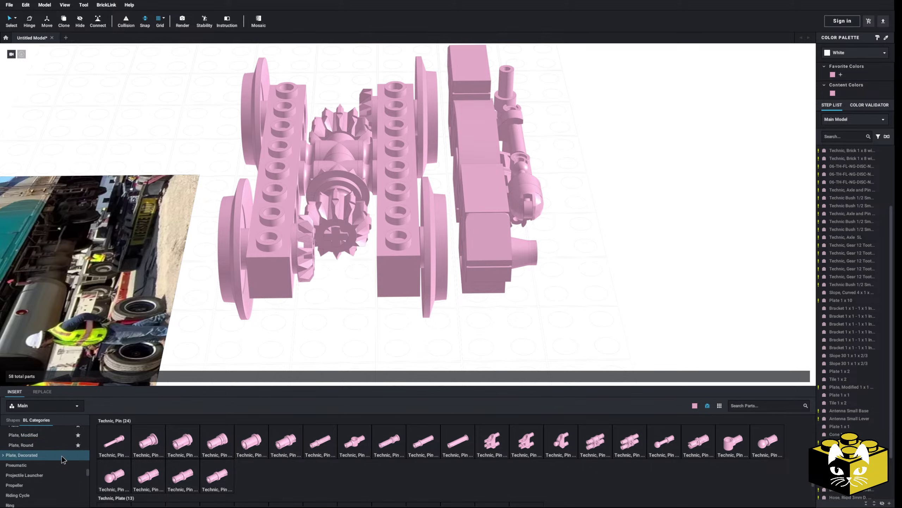
scroll(60, 453, "down", 5)
left_click(47, 440)
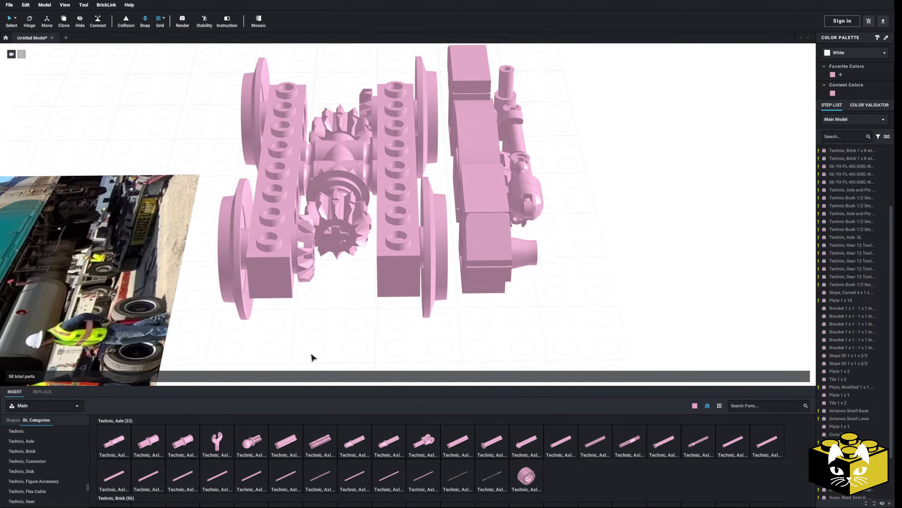
right_click_drag(311, 355, 329, 354)
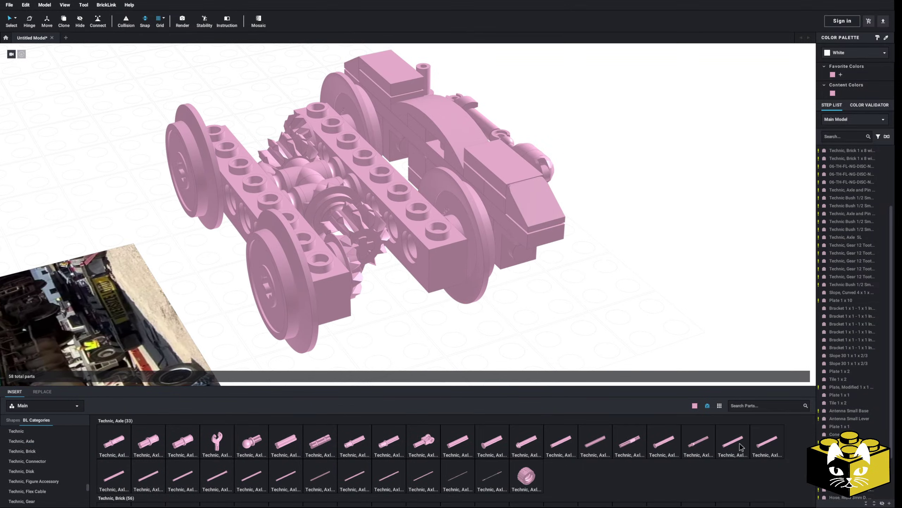
left_click_drag(741, 447, 421, 311)
right_click_drag(421, 311, 343, 228)
left_click(349, 209)
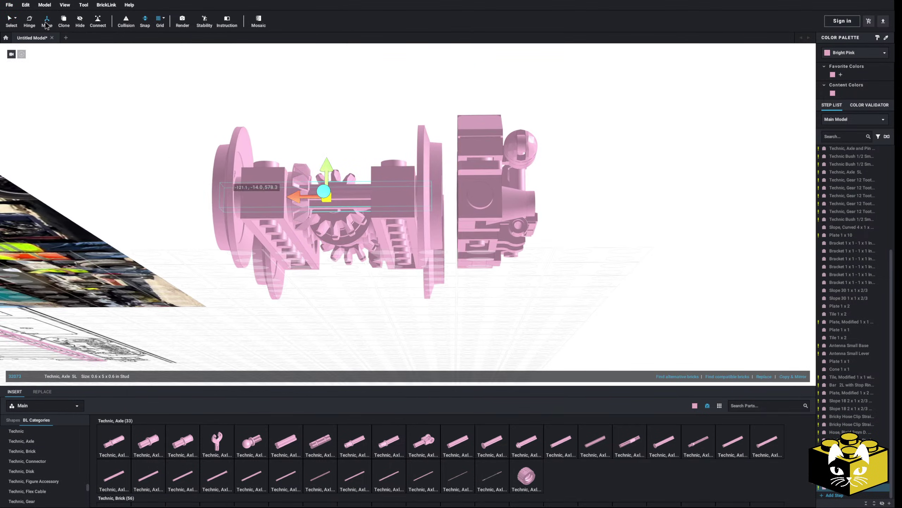
right_click_drag(107, 53, 337, 152)
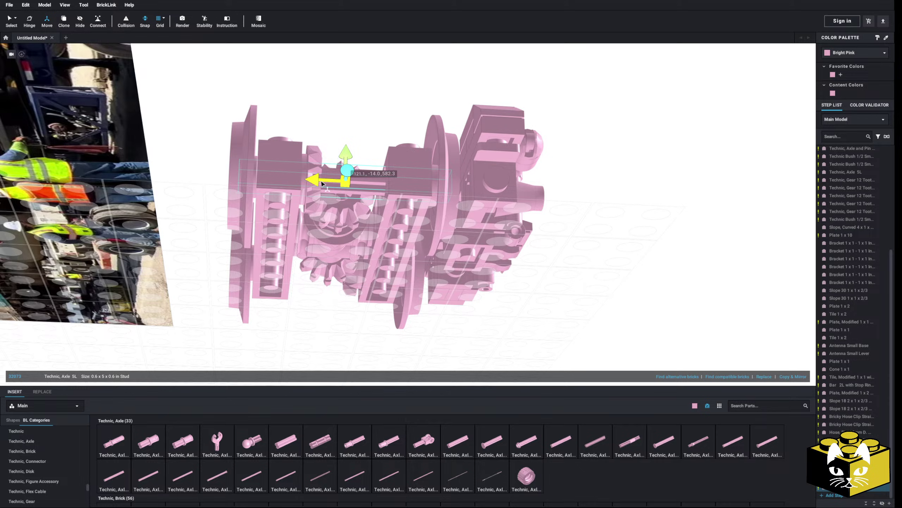
right_click_drag(321, 183, 384, 284)
left_click(324, 114)
Insert a second Technic Axle 5L through the wheel pair at the other end of the chassis.
scroll(384, 285, "up", 3)
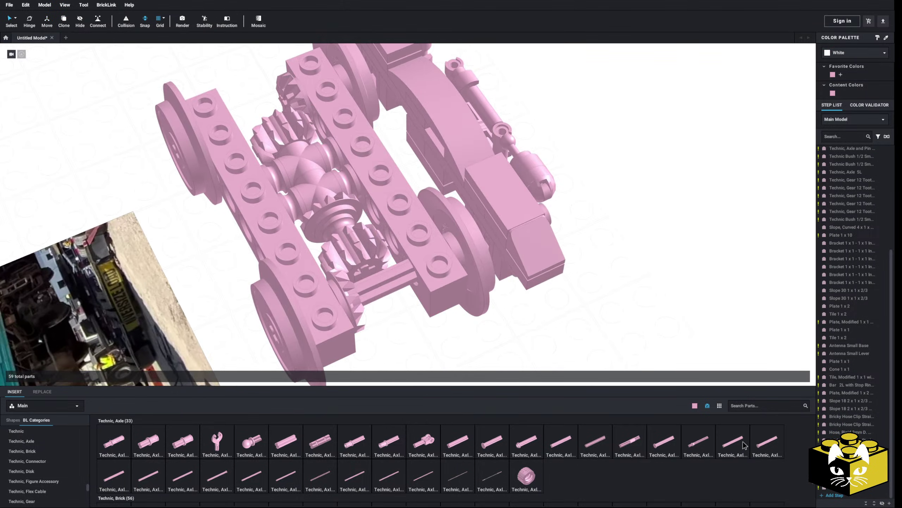
left_click(727, 445)
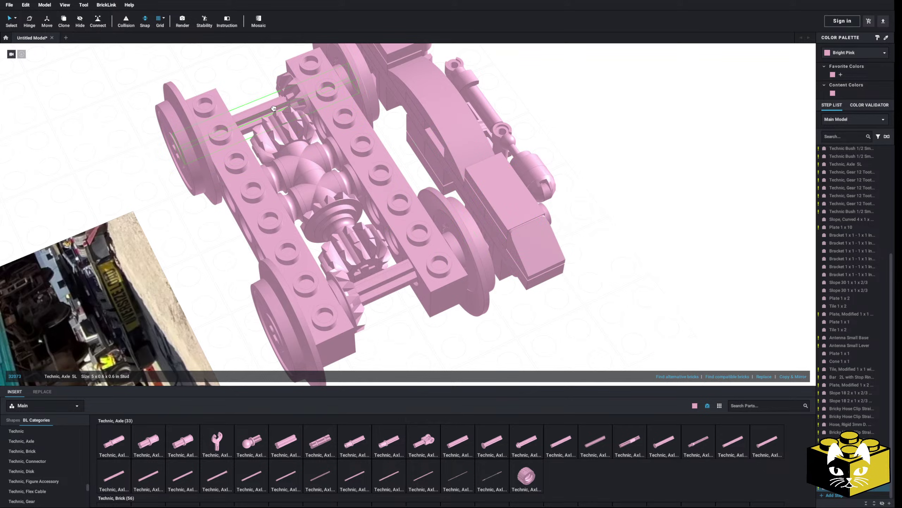
middle_click_drag(236, 95, 252, 112)
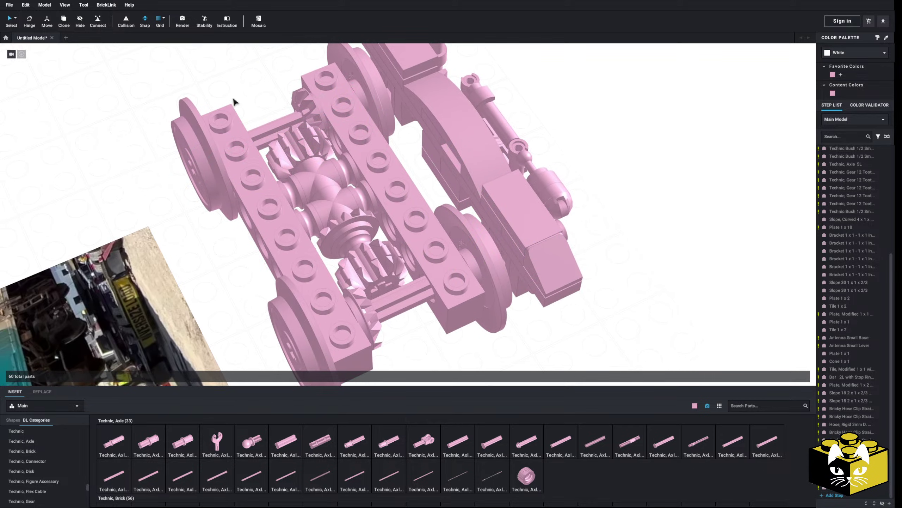
Try two 1 x 2 modified plates side by side under the middle of the Technic brick facing the side frame.
scroll(233, 102, "down", 3)
right_click_drag(239, 106, 334, 196)
scroll(339, 175, "up", 3)
scroll(337, 146, "up", 3)
scroll(337, 145, "down", 5)
scroll(318, 187, "up", 3)
scroll(336, 196, "up", 3)
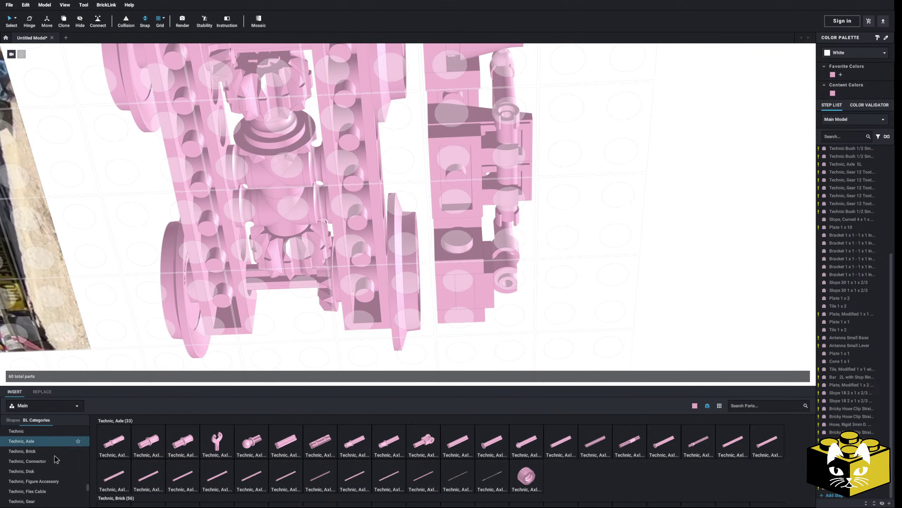
scroll(53, 448, "up", 3)
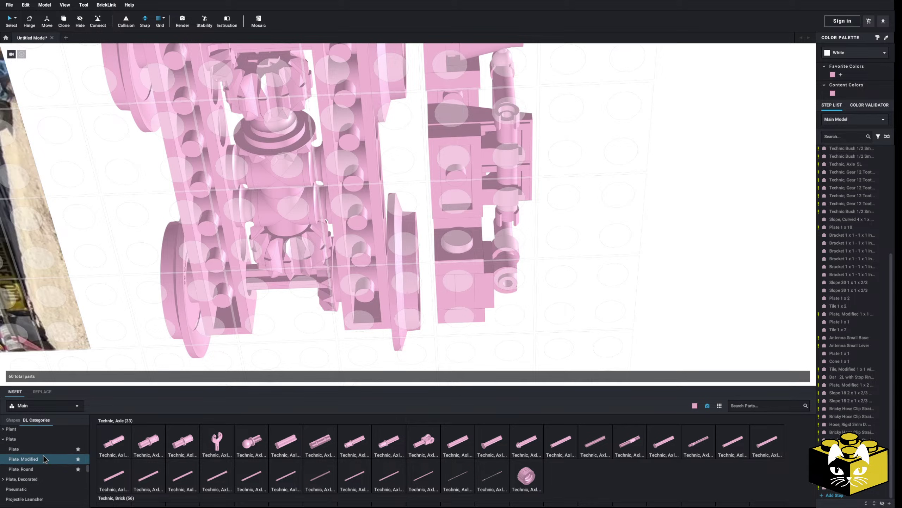
left_click(23, 458)
left_click(561, 442)
right_click_drag(391, 249, 355, 199)
left_click(782, 365)
right_click_drag(783, 364, 687, 295)
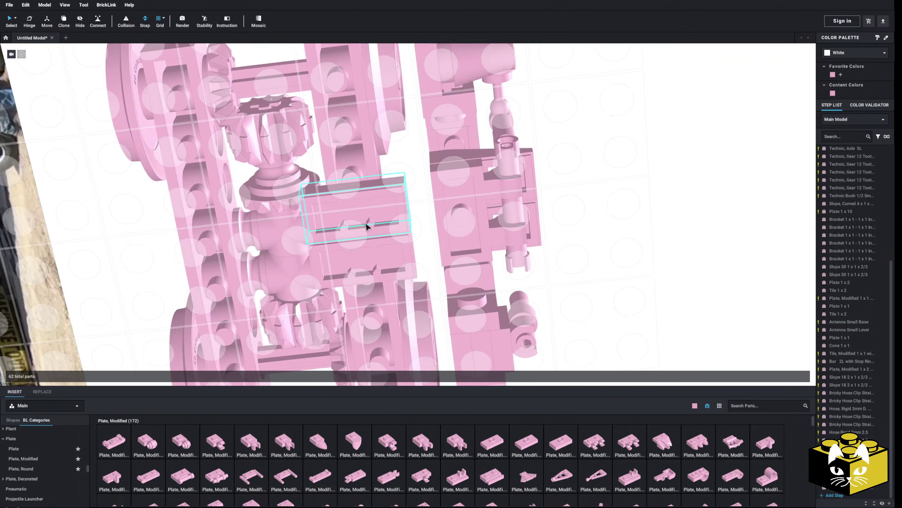
Duplicate the two modified plates onto the underside of the opposite Technic brick.
right_click(609, 244)
left_click(630, 265)
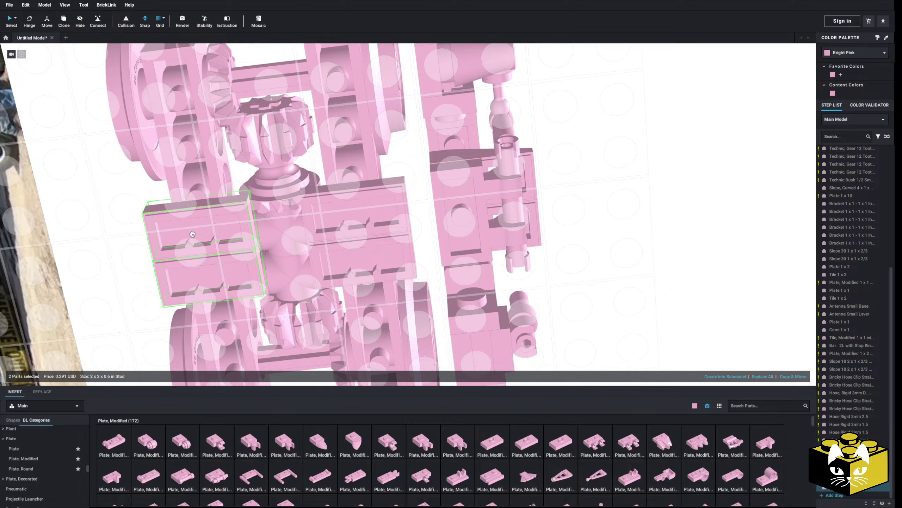
left_click(329, 250)
Delete all the modified plates from the undersides of both Technic bricks.
mouse_move(330, 250)
right_mouse_down()
mouse_move(373, 270)
mouse_move(526, 295)
mouse_move(381, 249)
right_mouse_up()
left_click(380, 249)
key("Delete")
left_click(222, 271)
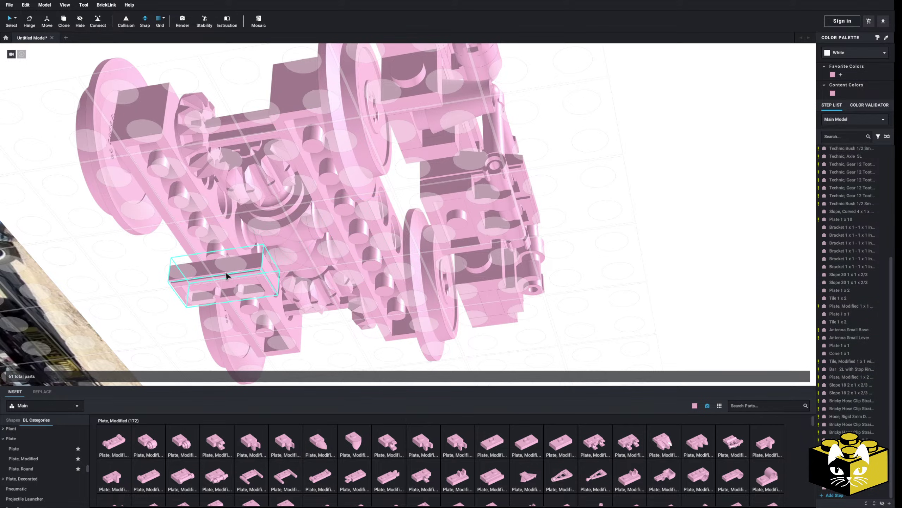
key("Delete")
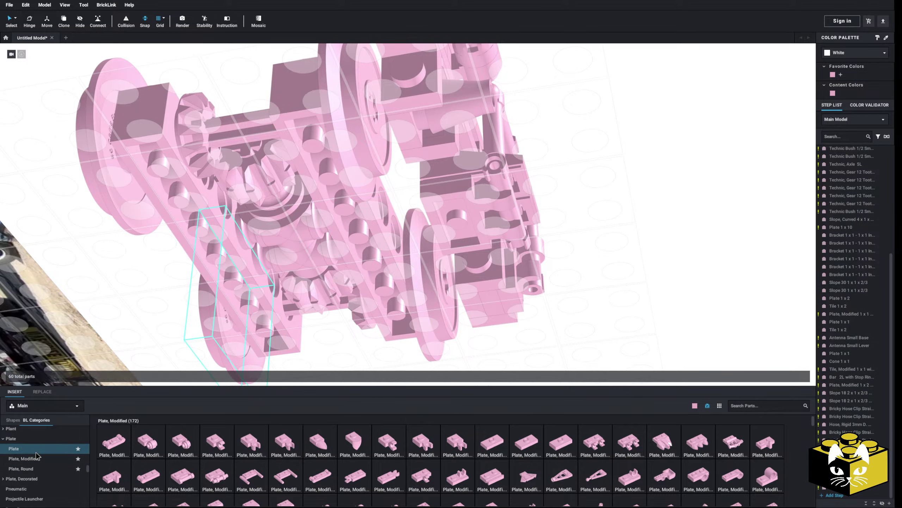
Try a round 1 x 3 plate with open studs crosswise under the Technic brick facing the side frame, then remove it.
left_click(25, 468)
left_click(732, 442)
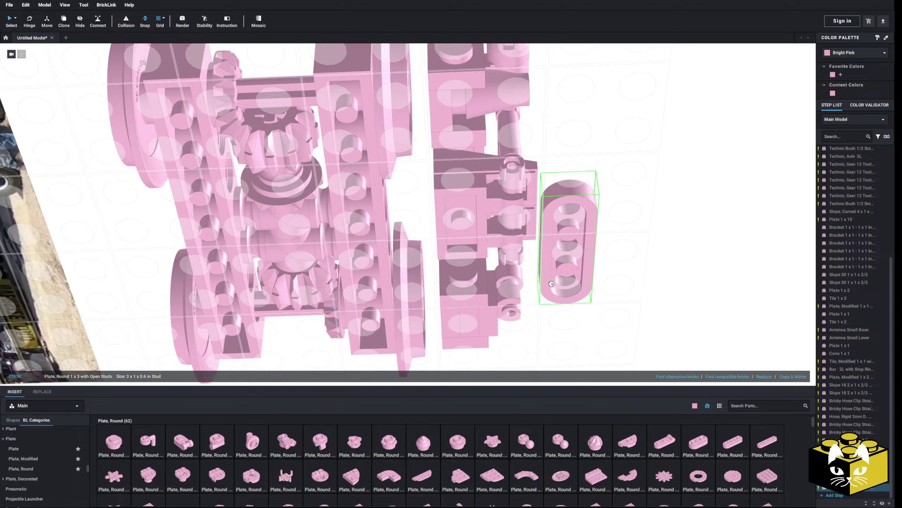
mouse_move(362, 196)
right_mouse_down()
mouse_move(363, 208)
mouse_move(330, 200)
mouse_move(361, 206)
right_mouse_up()
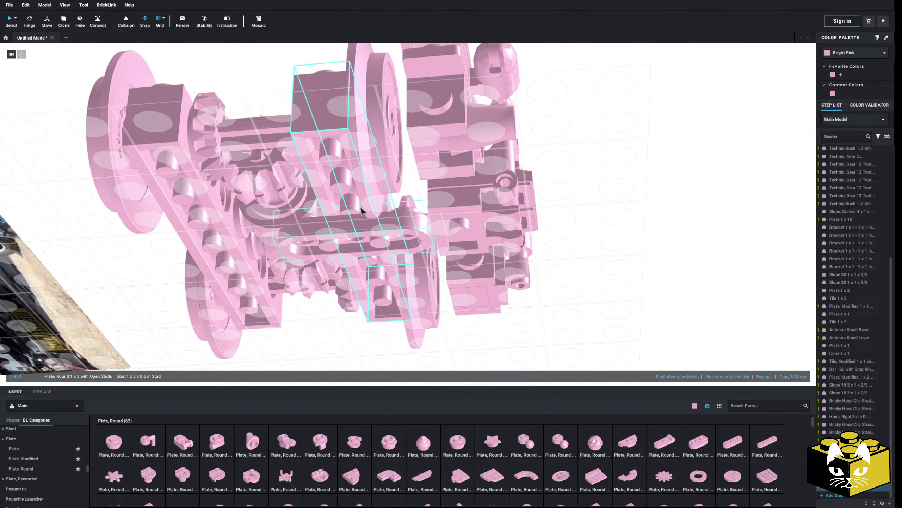
left_click(397, 233)
Try a modified plate with a clip facing the chassis in the middle of the side frame, then remove it.
right_click_drag(589, 248, 485, 284)
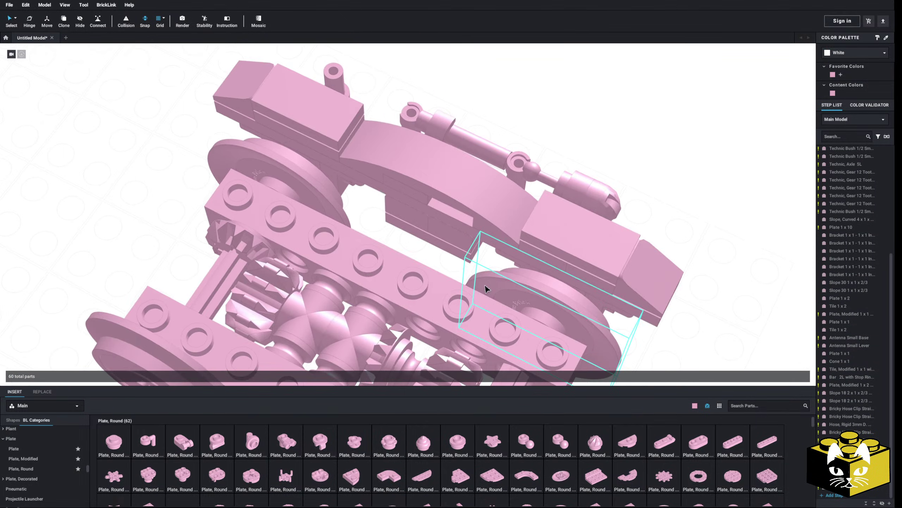
right_click_drag(442, 261, 370, 331)
scroll(34, 482, "up", 4)
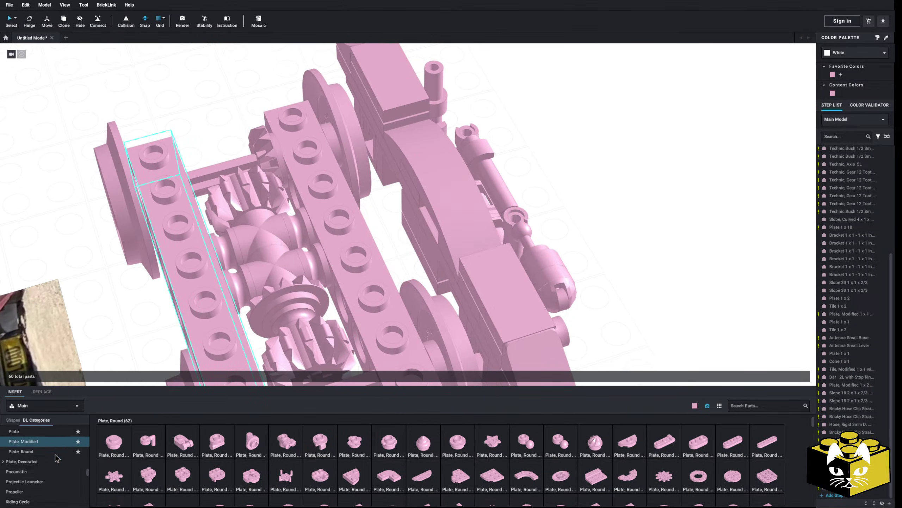
left_click(22, 498)
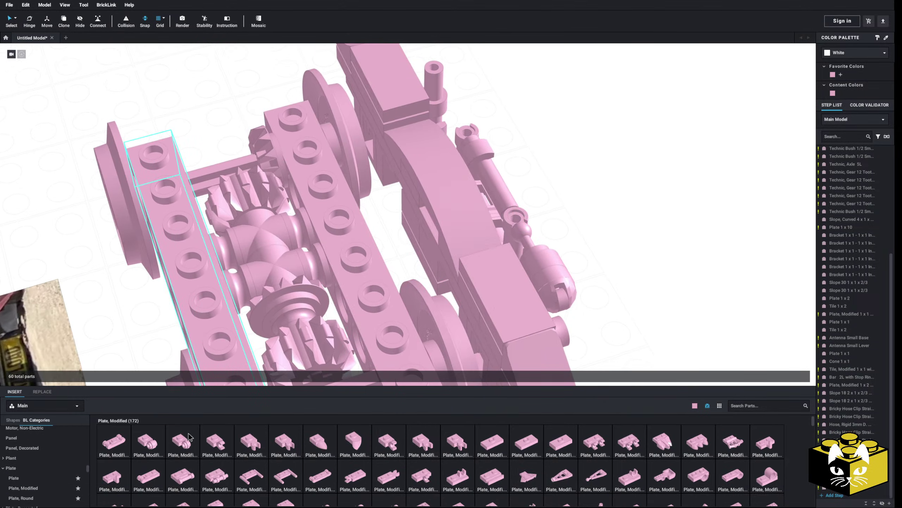
left_click(248, 445)
left_click(447, 214)
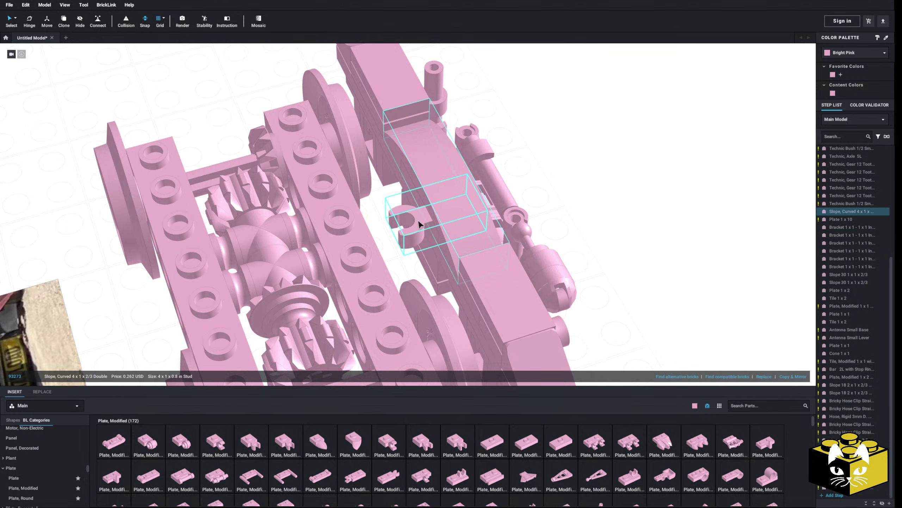
key("Delete")
Try a small 1 x 1 bracket with its stud facing the chassis in the side frame's middle, then remove it.
left_click_drag(88, 476, 69, 430)
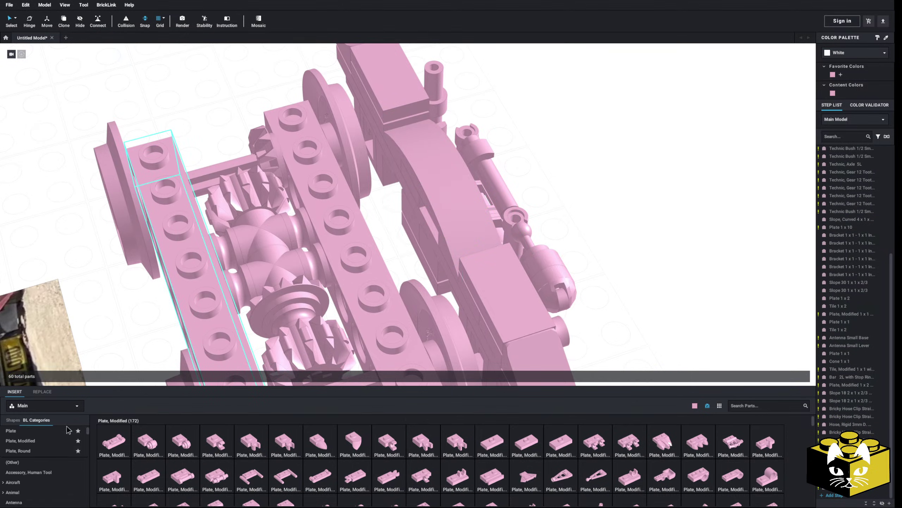
left_click(14, 478)
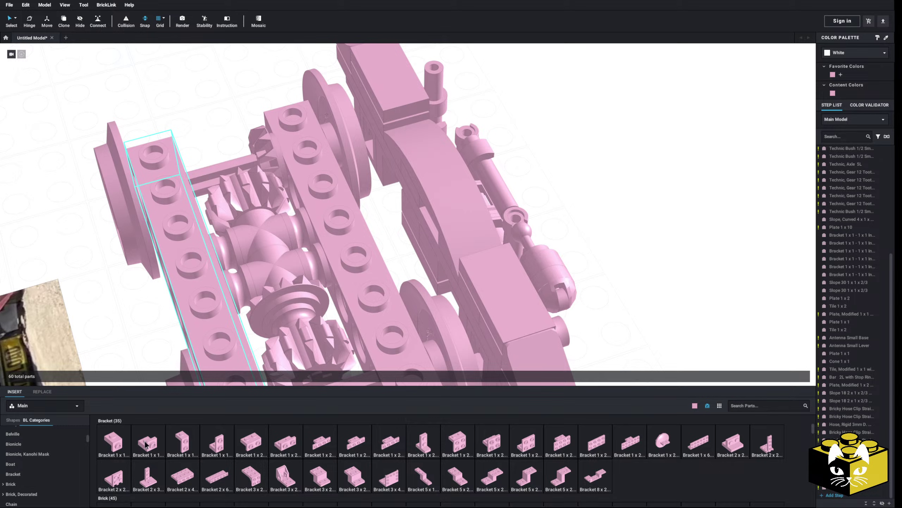
left_click(146, 444)
left_click(607, 197)
right_click_drag(607, 197, 650, 228)
left_click(432, 226)
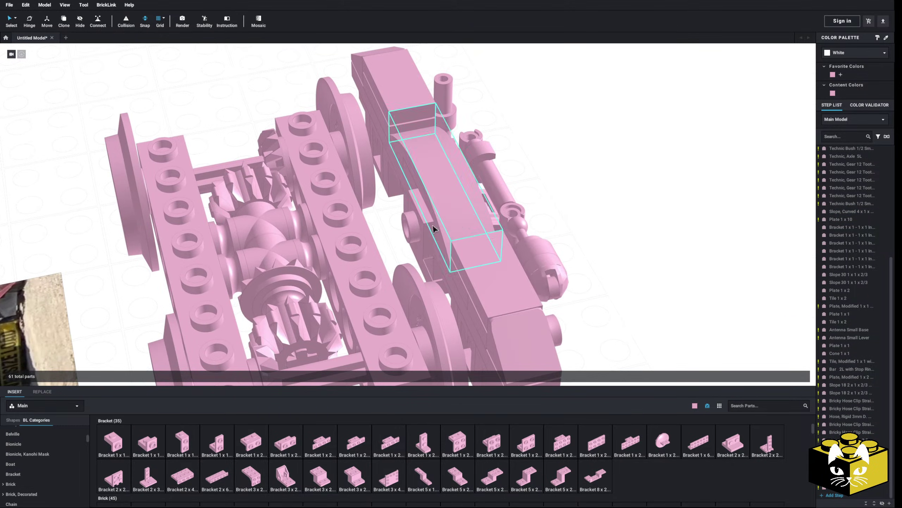
key("Delete")
Place a 1 x 1 - 1 x 2 bracket in the side frame's middle and a 1 x 2 jumper plate against its chassis side.
left_click(172, 452)
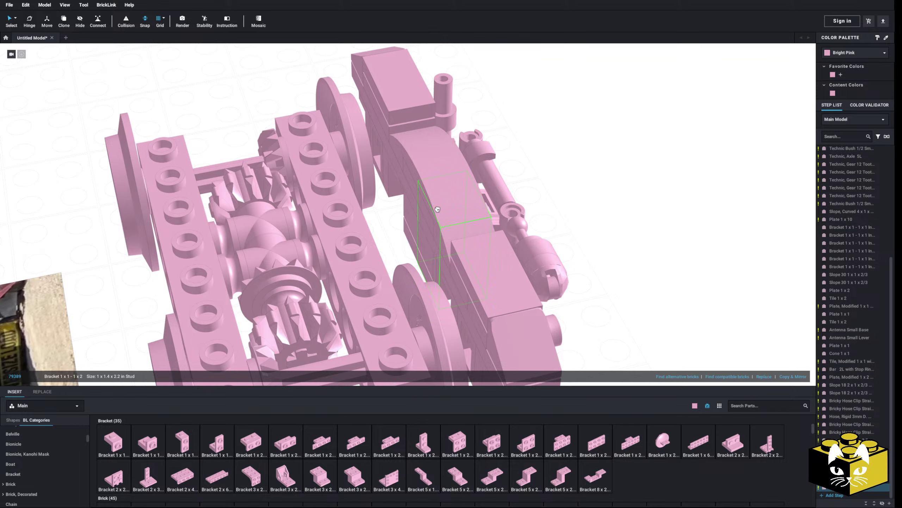
mouse_move(641, 229)
right_mouse_down()
mouse_move(624, 204)
mouse_move(600, 209)
mouse_move(657, 228)
mouse_move(641, 246)
right_mouse_up()
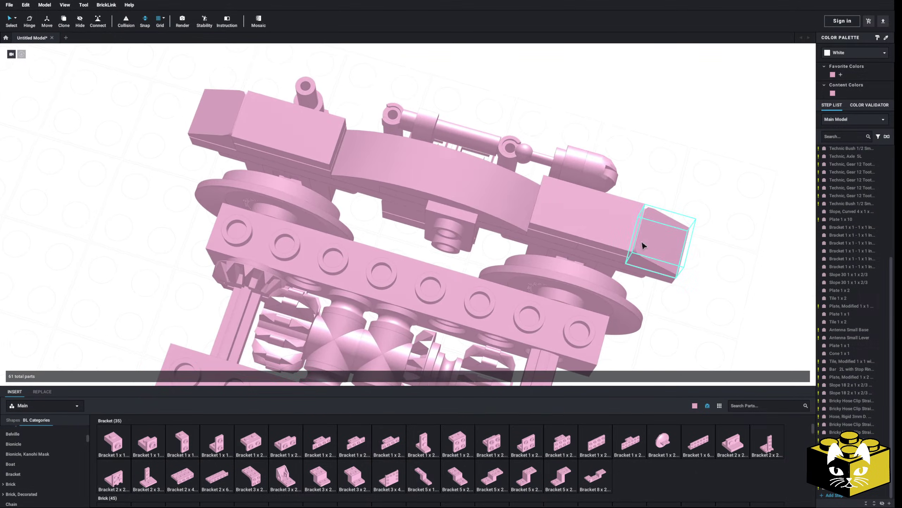
scroll(43, 462, "up", 5)
left_click(35, 431)
left_click(38, 441)
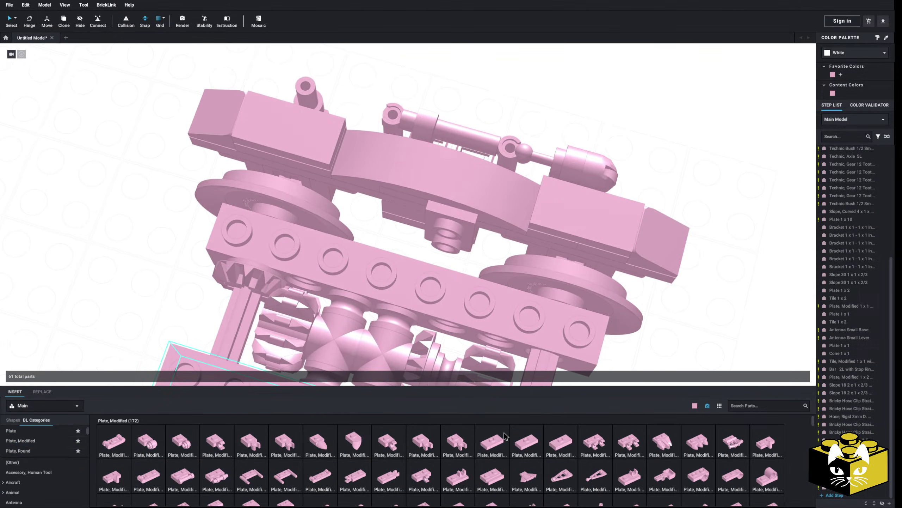
left_click(527, 442)
key("w")
key("w")
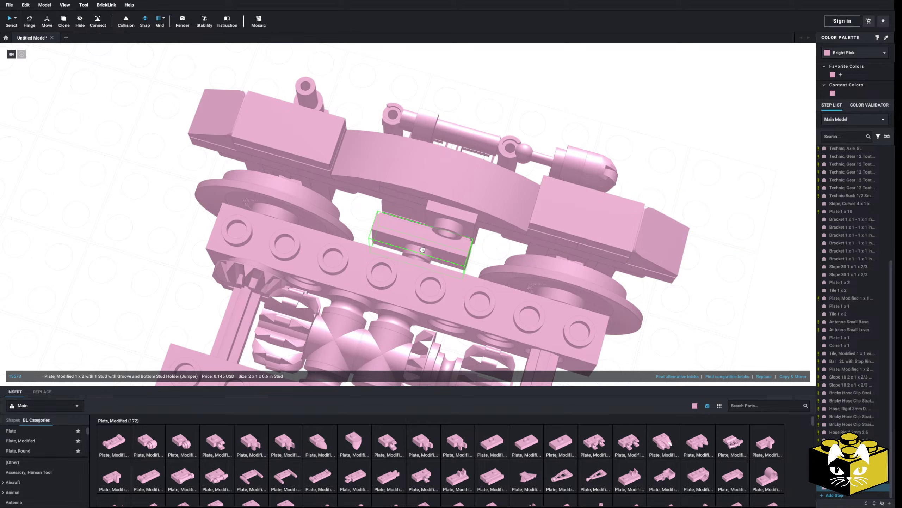
left_click(422, 250)
Move the whole side frame with its attached bracket and jumper plate closer to the wheeled chassis.
right_click_drag(645, 163, 620, 155)
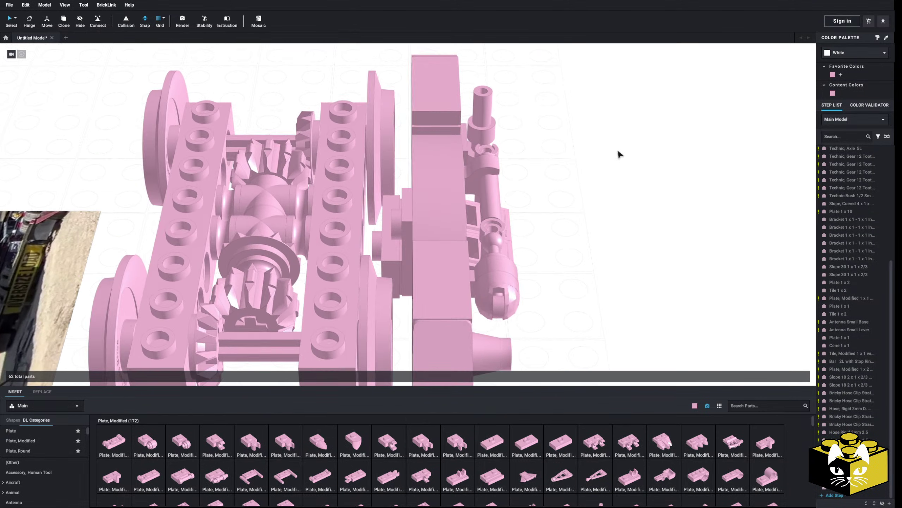
scroll(620, 155, "down", 3)
left_click_drag(541, 97, 417, 334)
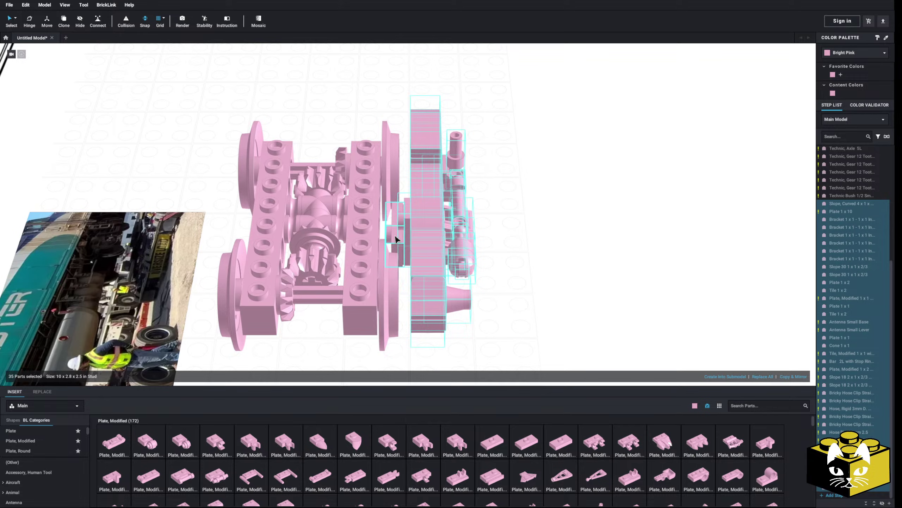
right_click_drag(396, 239, 395, 247)
left_click_drag(394, 247, 378, 243)
left_click(492, 256)
right_click_drag(492, 256, 541, 222)
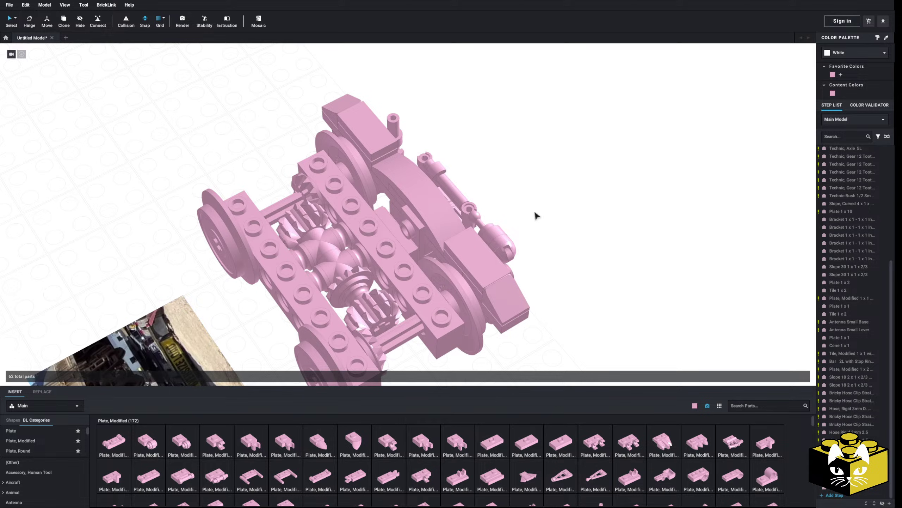
Undo the side frame move and the placement of the jumper plate and bracket.
key("ctrl+z")
key("ctrl+z")
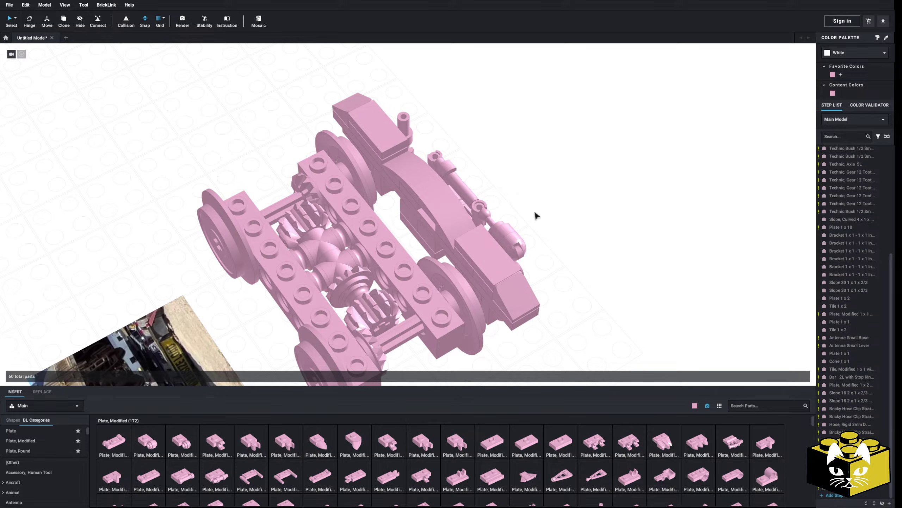
Examine the gap between the Technic brick and the side frame's curved slope from several angles.
right_click_drag(535, 215, 462, 256)
scroll(447, 266, "up", 5)
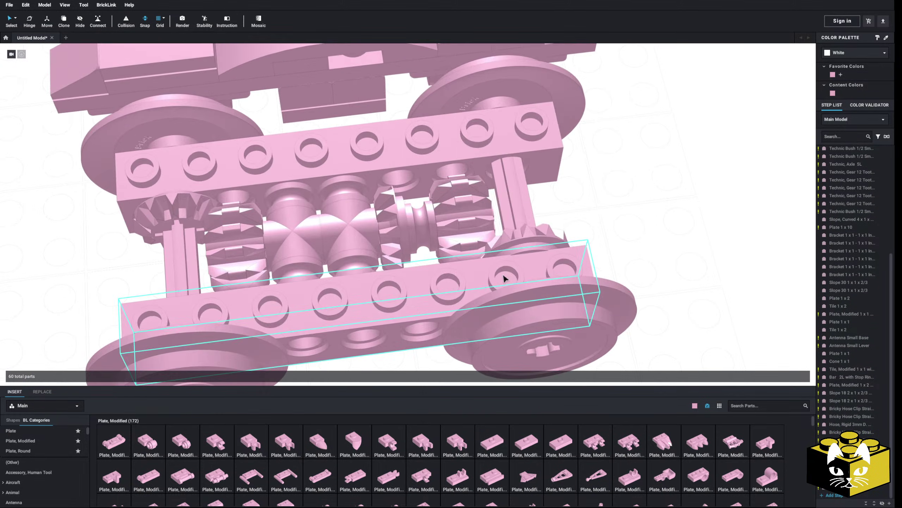
scroll(330, 246, "down", 3)
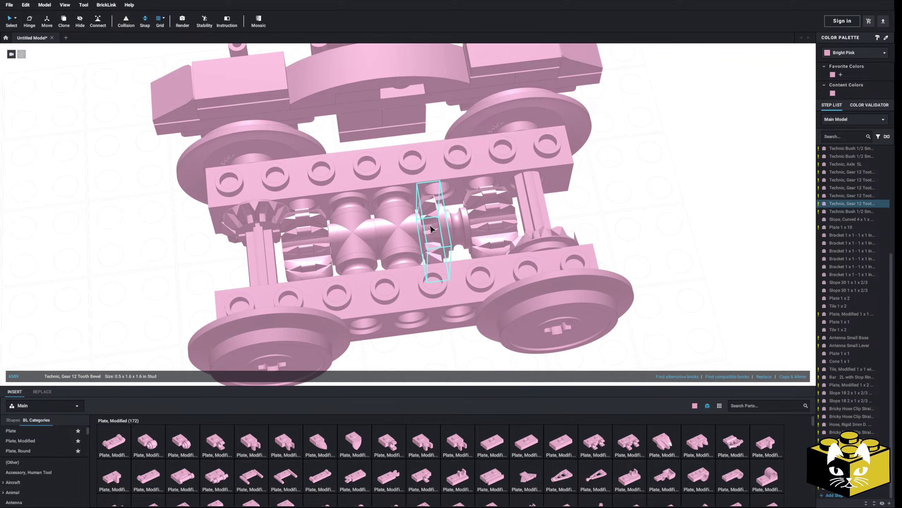
right_click_drag(430, 225, 627, 202)
middle_click_drag(627, 202, 554, 254)
right_click_drag(554, 255, 580, 234)
middle_click_drag(580, 234, 591, 211)
scroll(422, 142, "up", 5)
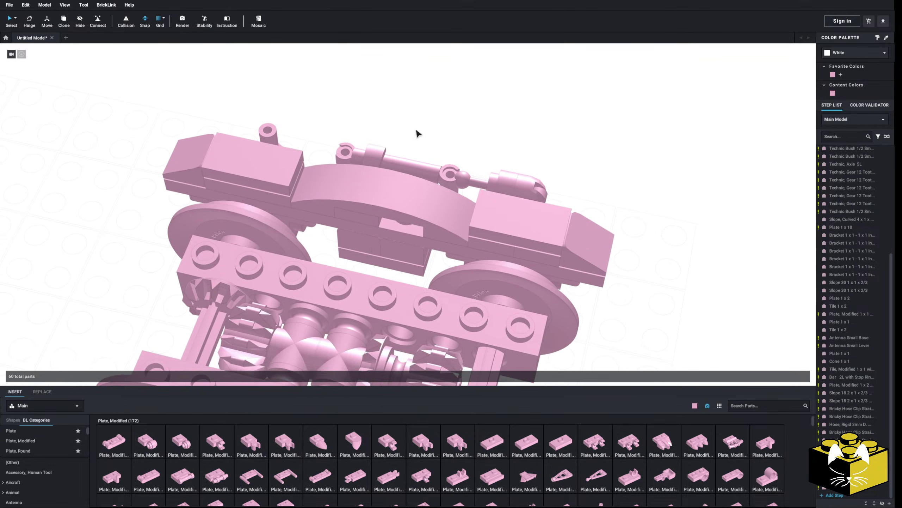
scroll(409, 150, "down", 3)
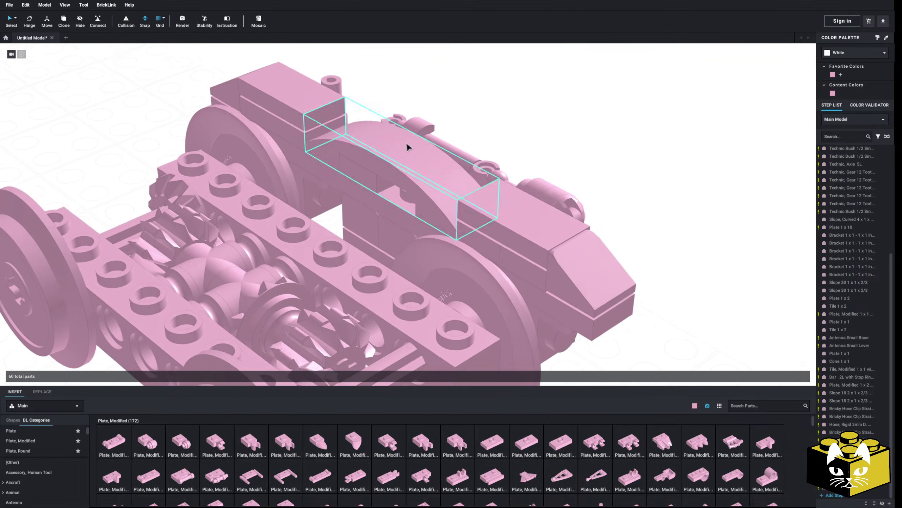
mouse_move(408, 146)
right_mouse_down()
mouse_move(425, 145)
mouse_move(413, 145)
right_mouse_up()
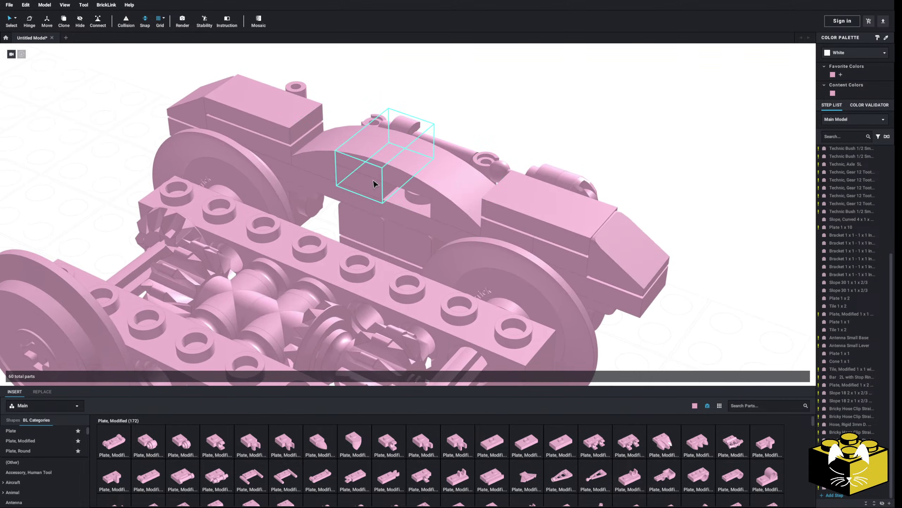
Add a second 1 x 1 modified plate with open O clip beside the existing one under the curved slope.
left_click(385, 183)
left_click(793, 377)
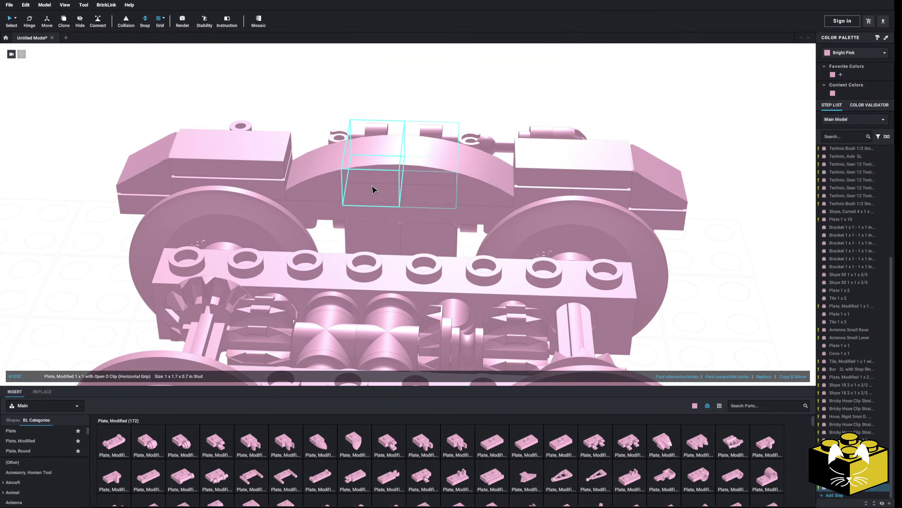
right_click_drag(374, 189, 370, 193)
right_click(371, 192)
left_click(391, 247)
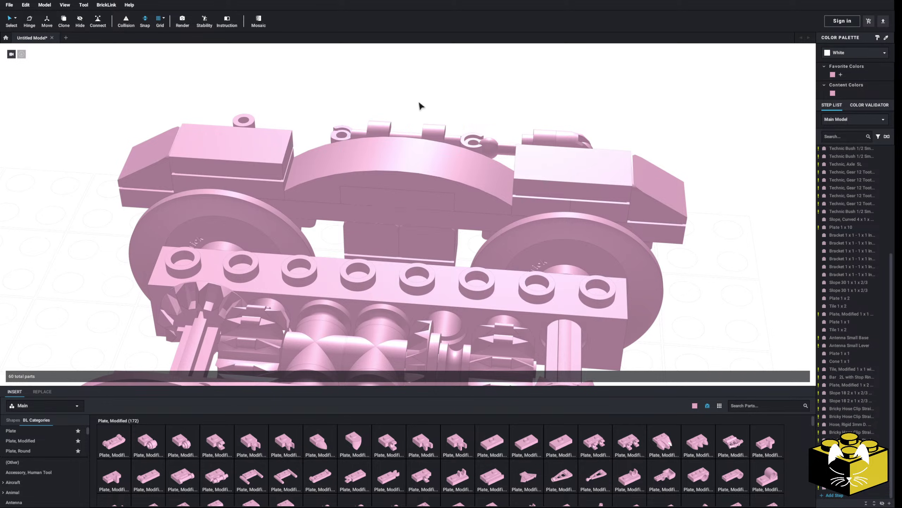
Replace the side frame's 1 x 10 plate with two 1 x 4 plates, one at each end.
right_click_drag(419, 105, 388, 240)
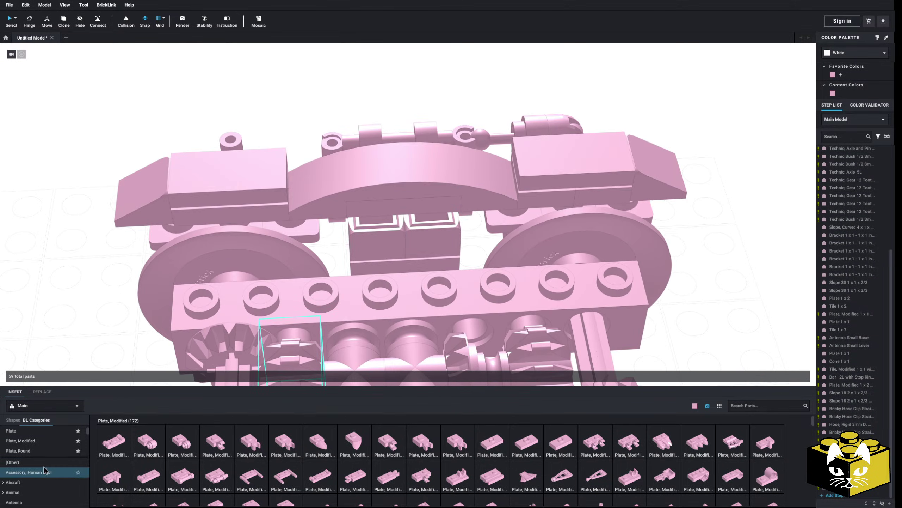
left_click(30, 432)
left_click(251, 444)
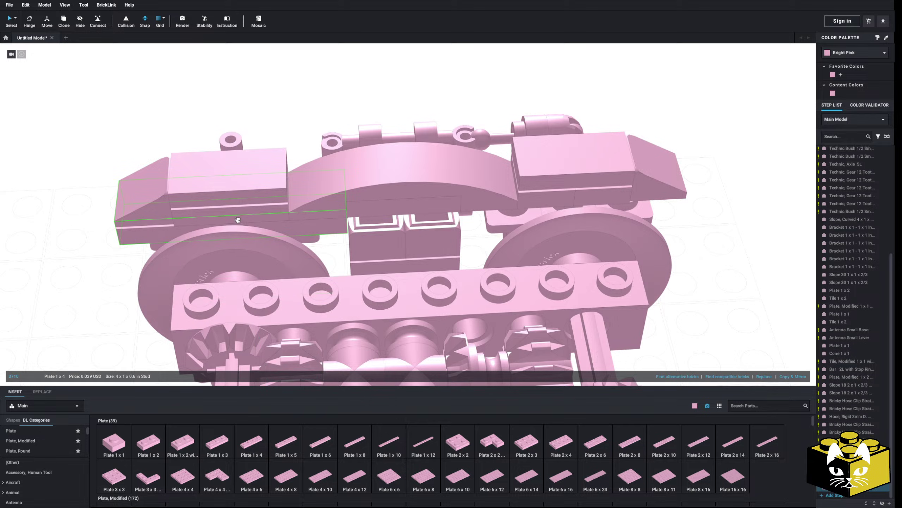
left_click(732, 208)
Place a 1 x 2 bracket in the gap between the two 1 x 4 plates, with its two studs facing the chassis.
scroll(674, 227, "down", 4)
right_click_drag(674, 227, 402, 279)
scroll(402, 279, "up", 5)
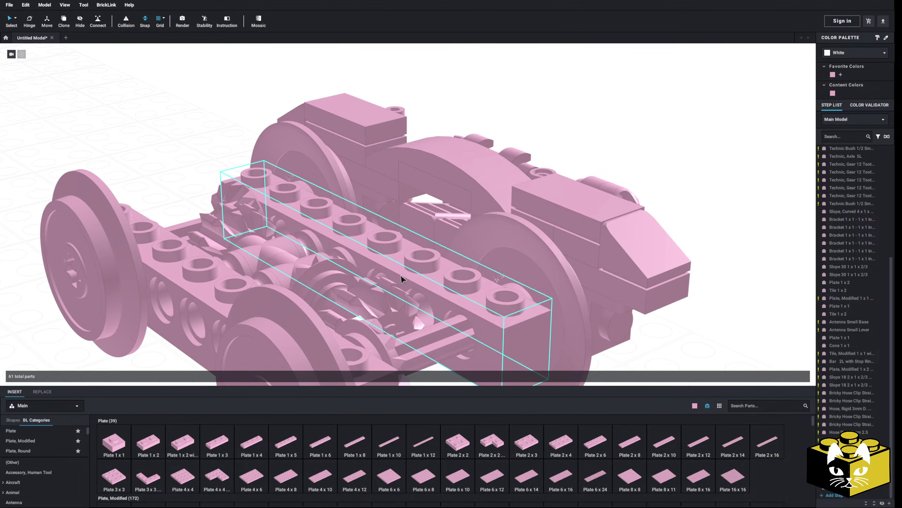
scroll(86, 435, "down", 5)
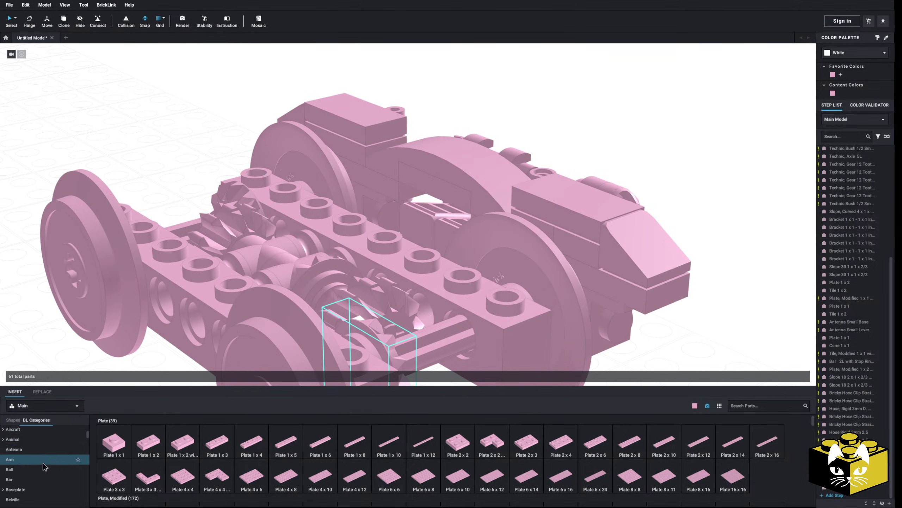
left_click(86, 435)
left_click(251, 442)
key("Escape")
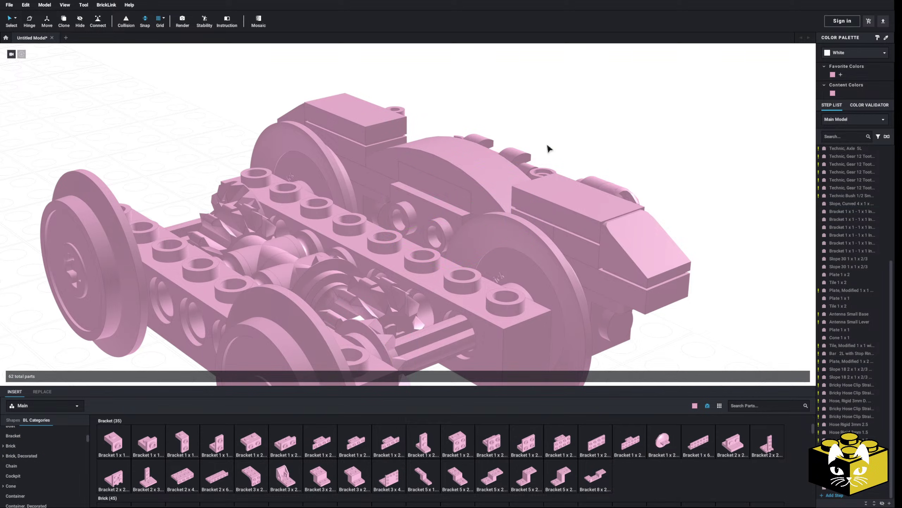
Try a 1 x 2 jumper plate on the bracket's two studs, then remove it.
right_click_drag(546, 147, 220, 355)
scroll(31, 442, "up", 5)
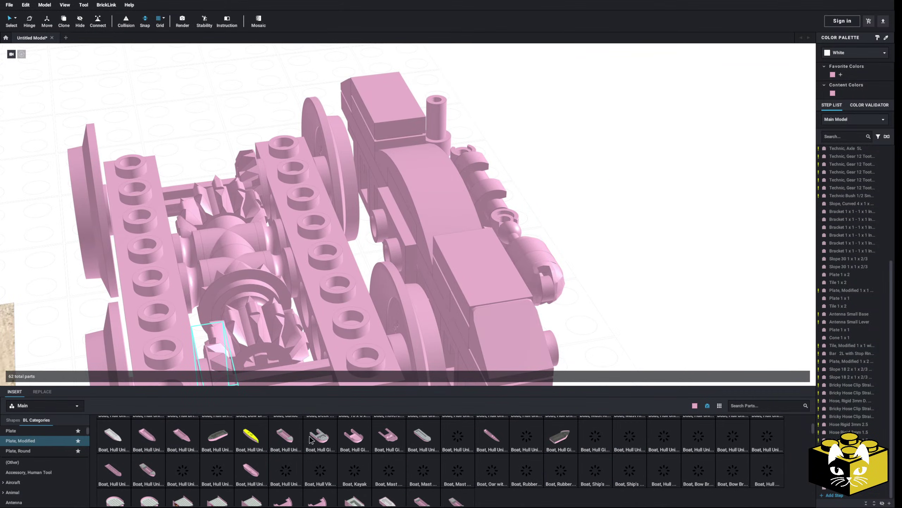
left_click(541, 444)
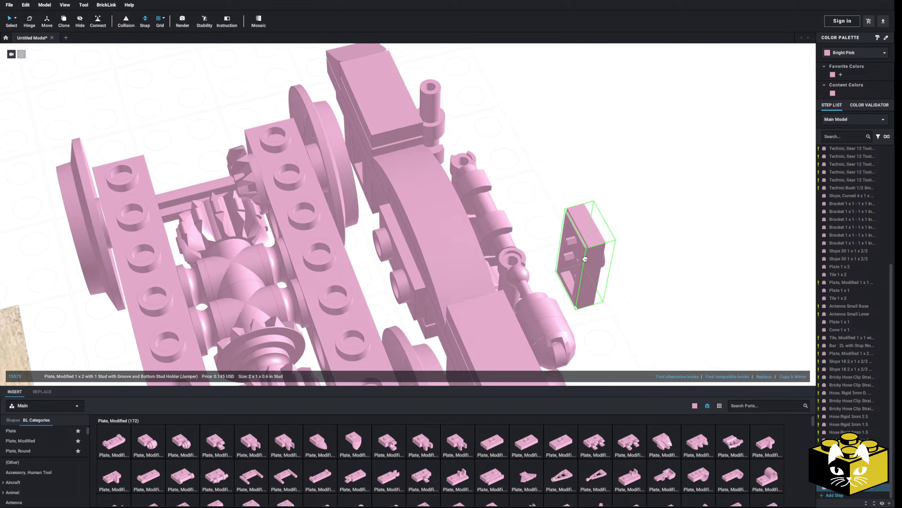
mouse_move(596, 229)
right_mouse_down()
mouse_move(585, 217)
mouse_move(592, 221)
mouse_move(583, 231)
mouse_move(598, 227)
right_mouse_up()
left_click(397, 252)
key("Delete")
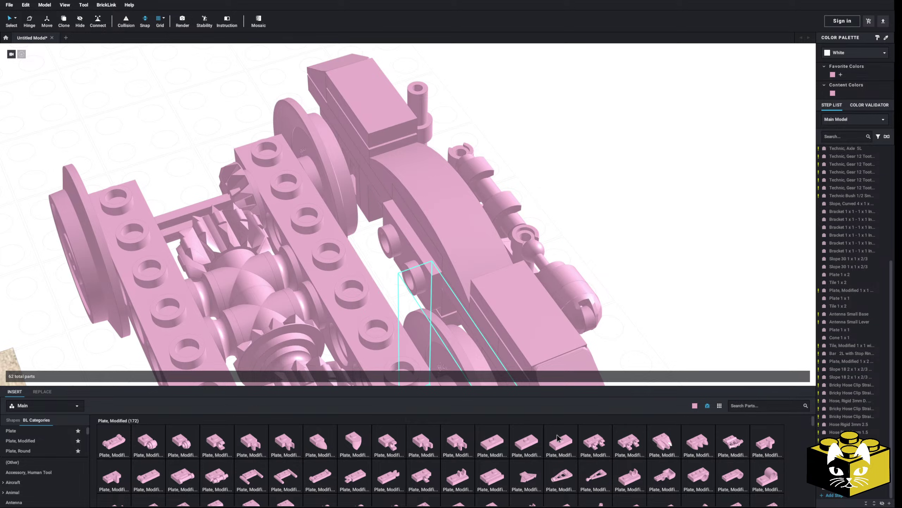
Delete the two-stud bracket from the gap between the side frame's 1 x 4 plates.
scroll(533, 450, "down", 5)
right_click_drag(570, 259, 446, 260)
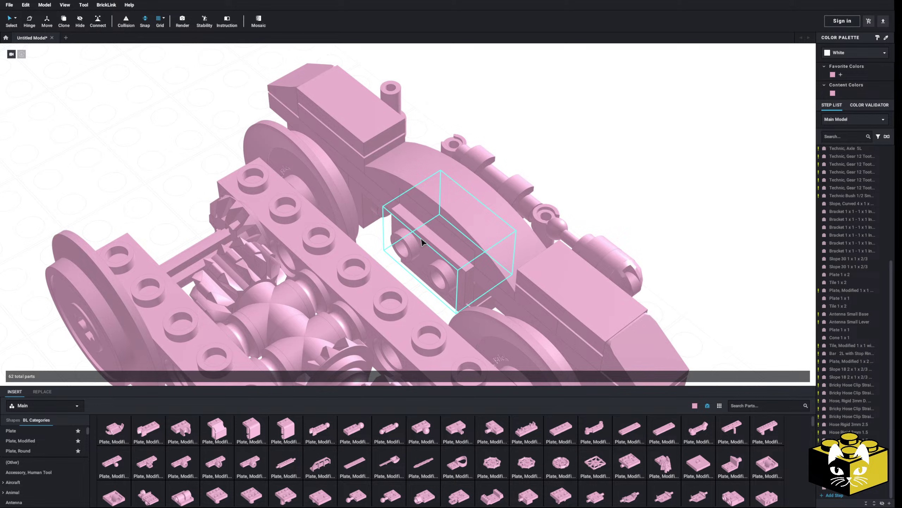
scroll(568, 192, "down", 3)
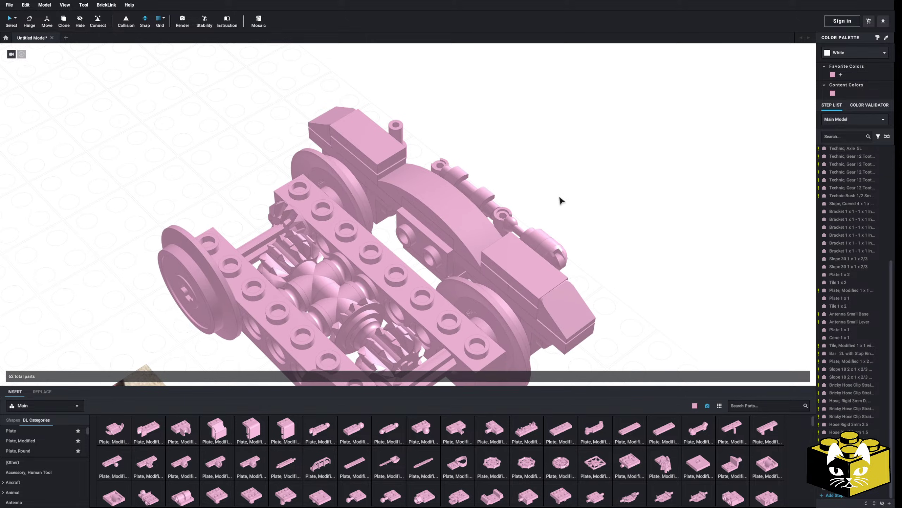
middle_click_drag(541, 207, 513, 186)
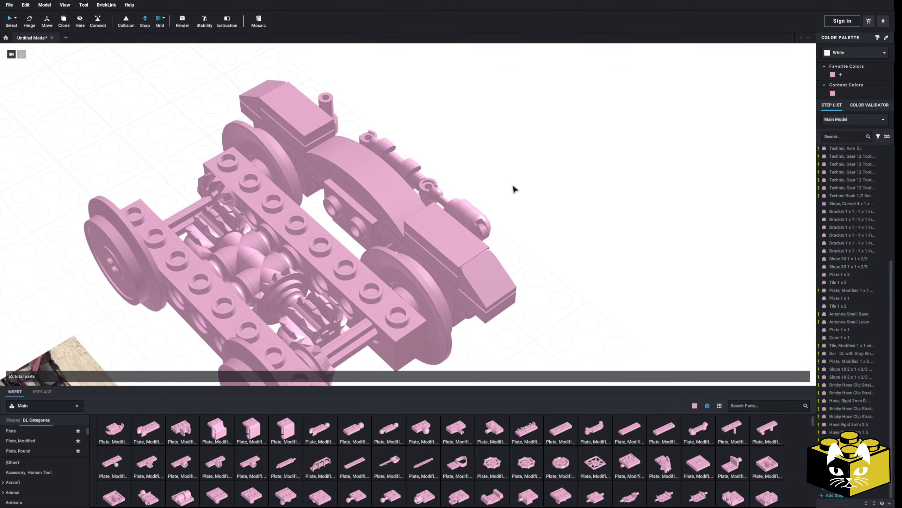
right_click_drag(514, 188, 540, 195)
scroll(508, 200, "up", 3)
left_click(377, 203)
key("Delete")
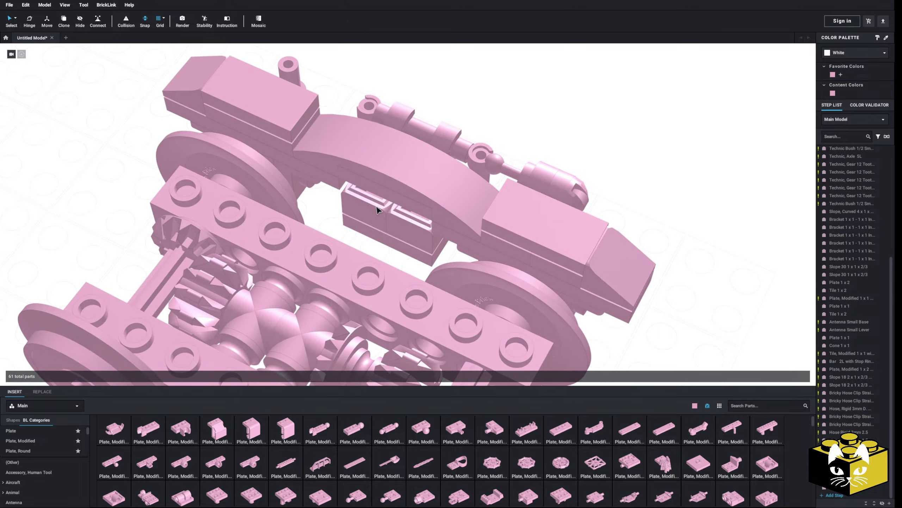
right_click_drag(262, 233, 280, 229)
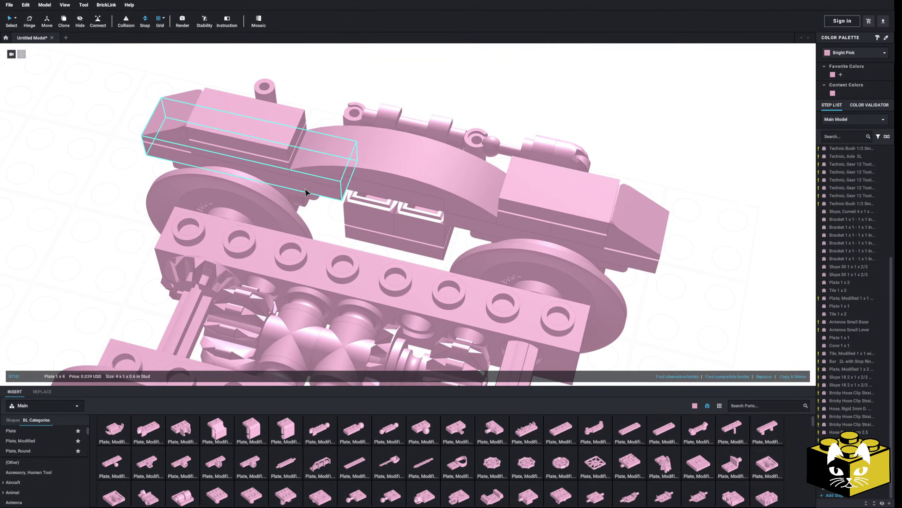
Replace the side frame's two 1 x 4 plates with a single 1 x 10 plate running along the frame.
key("Delete")
left_click(487, 230)
key("Delete")
left_click(42, 434)
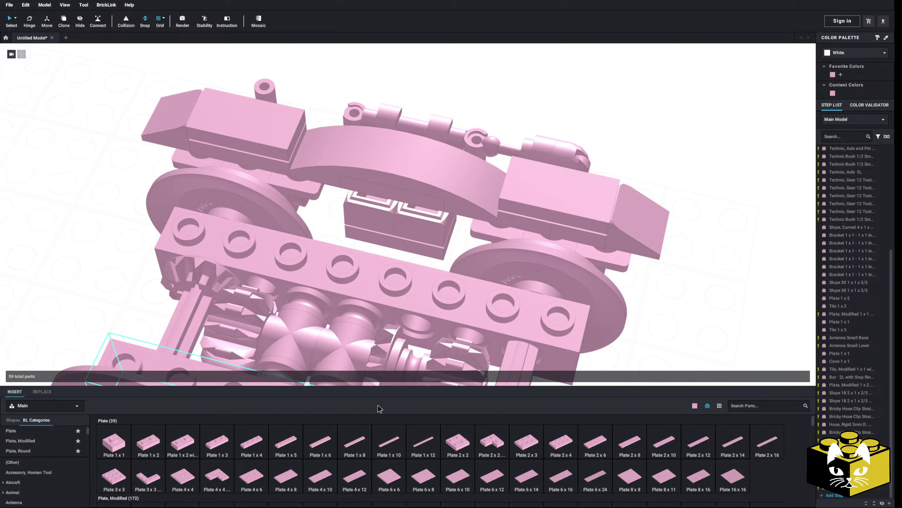
left_click(393, 445)
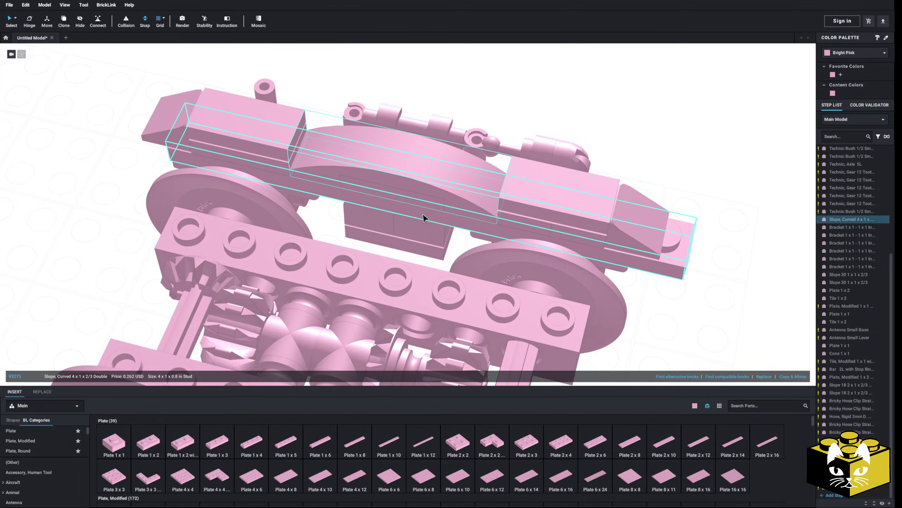
left_click(411, 214)
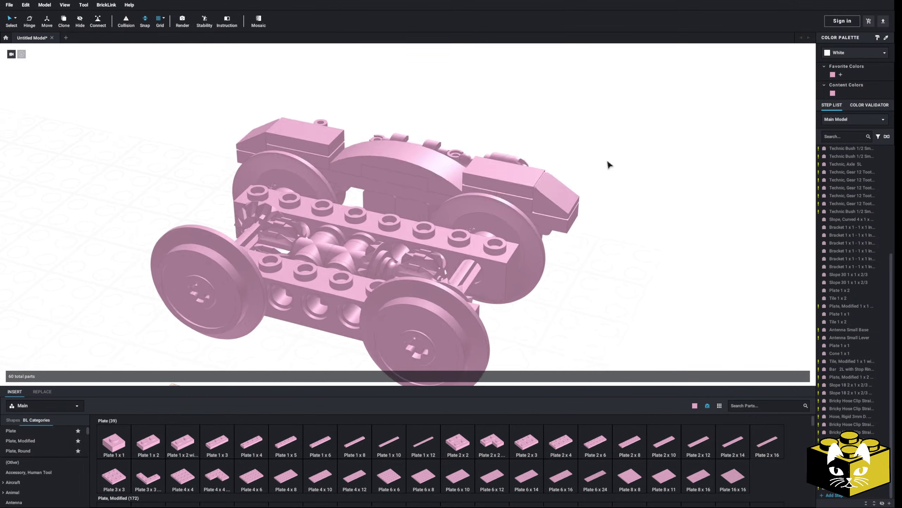
right_click_drag(389, 233, 382, 267)
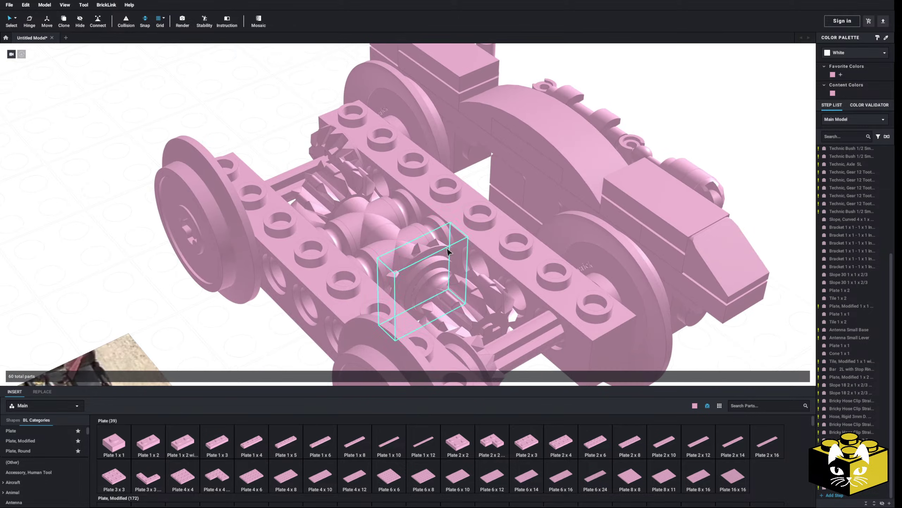
Delete the part linking the side frame's middle to the outer rod and browse the modified plates.
key("Delete")
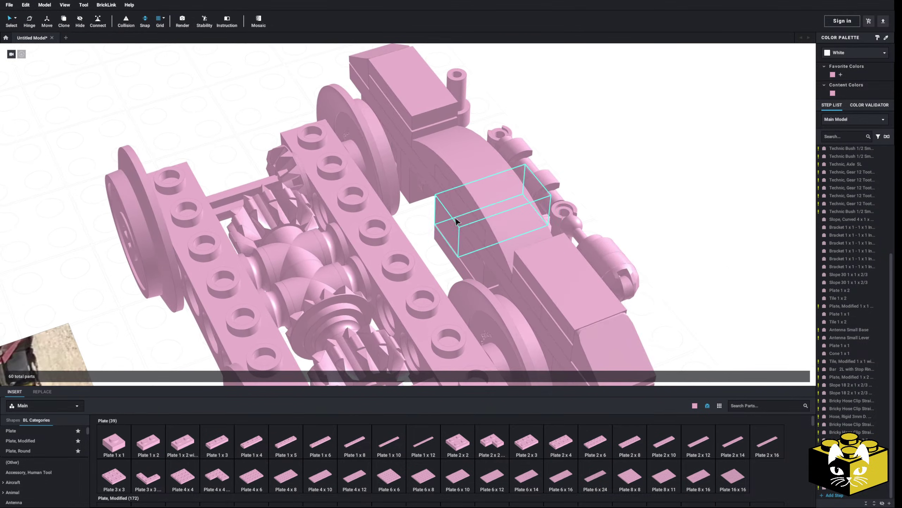
left_click(40, 445)
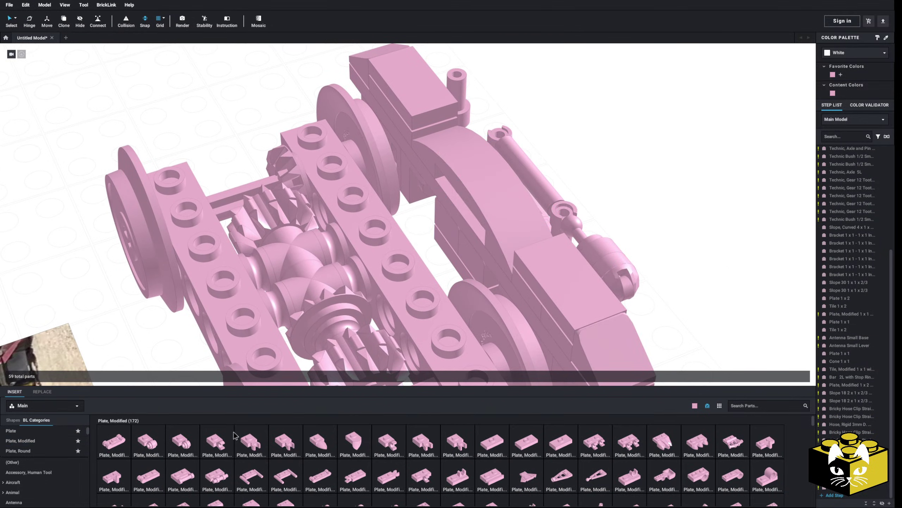
scroll(224, 436, "down", 1)
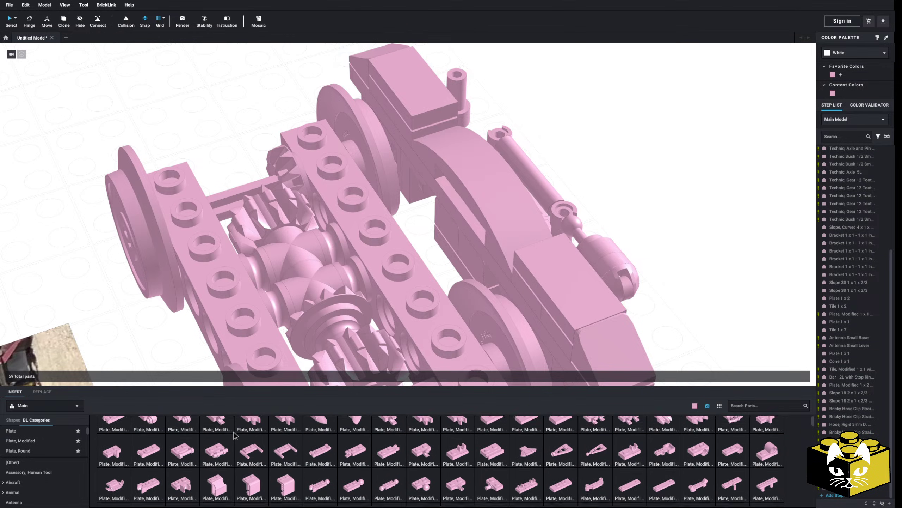
left_click(220, 436)
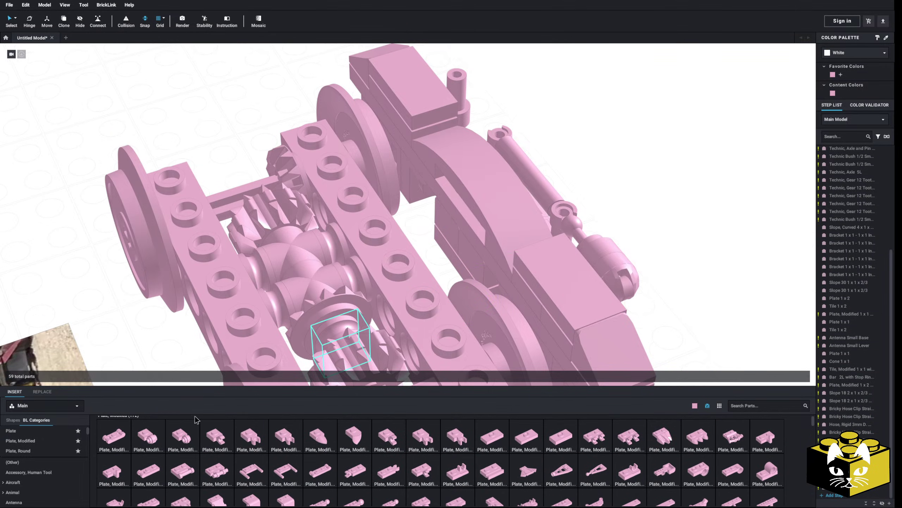
Try out a 1 x 1 modified plate with bar handles on its ends beside the side frame, then delete it.
left_click(114, 435)
middle_click_drag(721, 181, 526, 183)
key("Right")
left_click(526, 181)
left_click(526, 180)
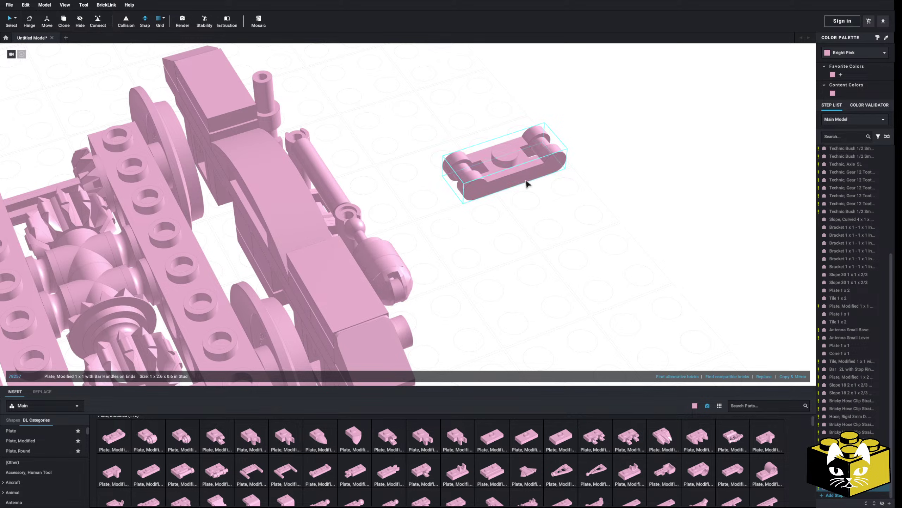
left_click(502, 266)
left_click(217, 437)
key("Left")
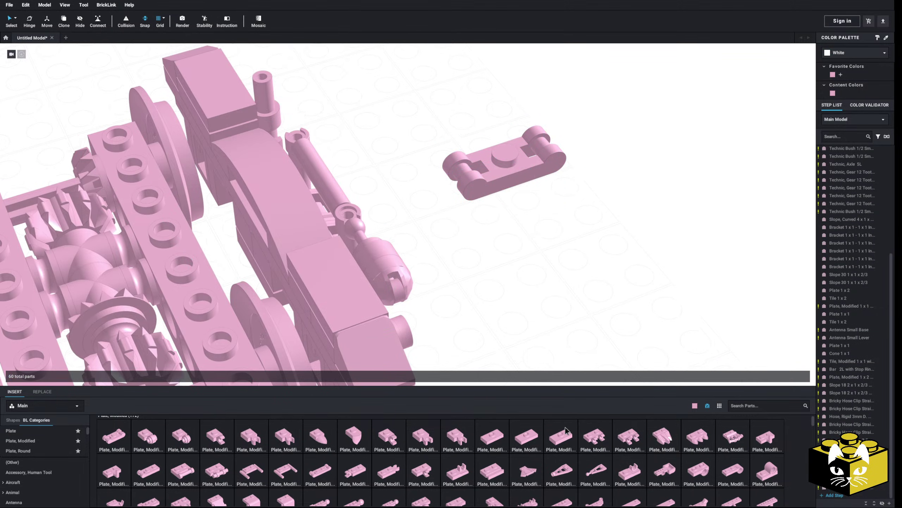
key("Delete")
middle_click_drag(488, 252, 542, 212)
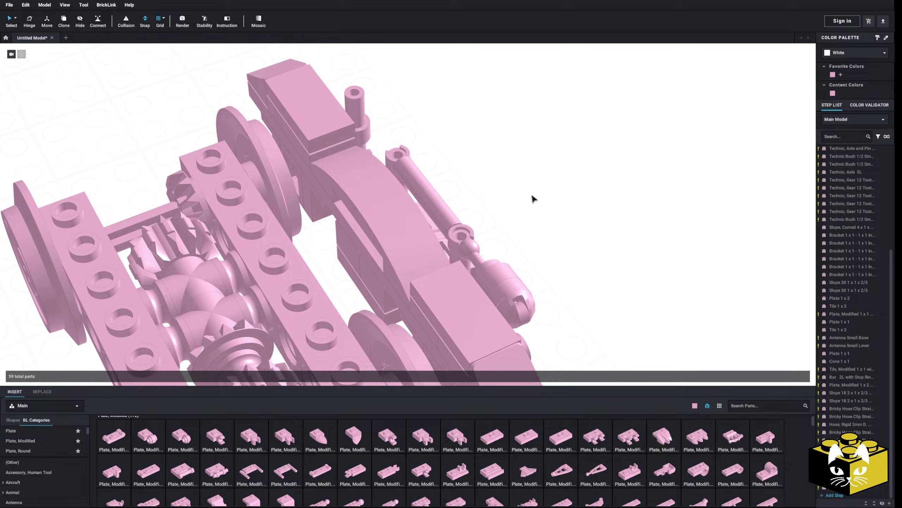
Restore the removed part that links the side frame's middle to the outer rod.
scroll(533, 196, "down", 5)
right_click_drag(527, 203, 370, 236)
right_click_drag(590, 264, 375, 220)
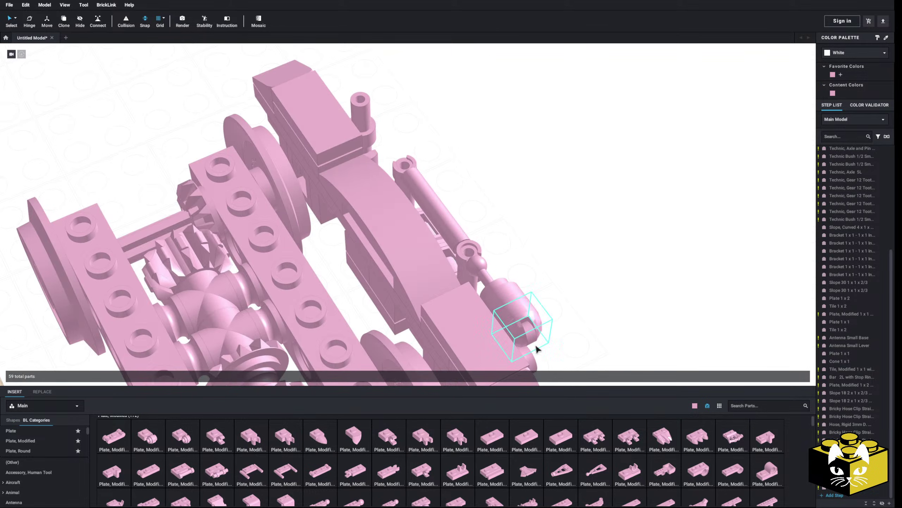
left_click_drag(440, 386, 405, 233)
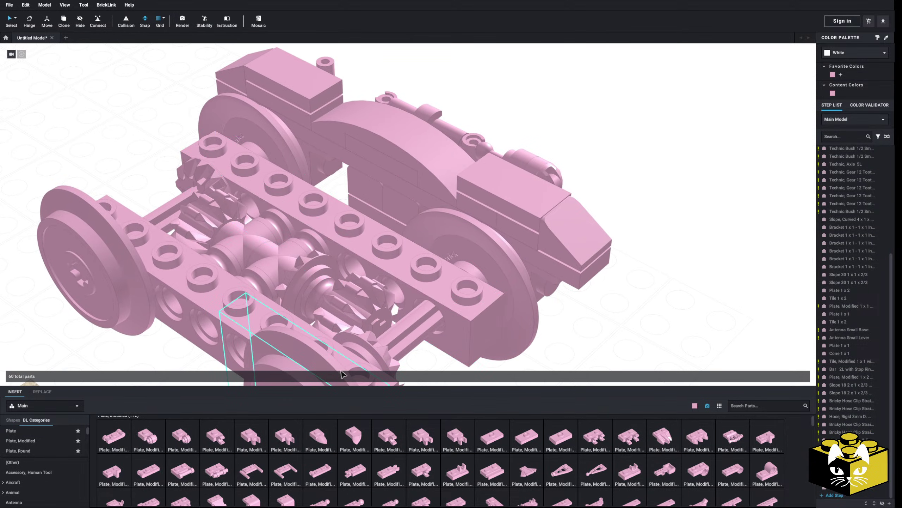
Try a 2 x 6 plate laid across the middle of both chassis beams toward the side frame, then remove it.
left_click(88, 430)
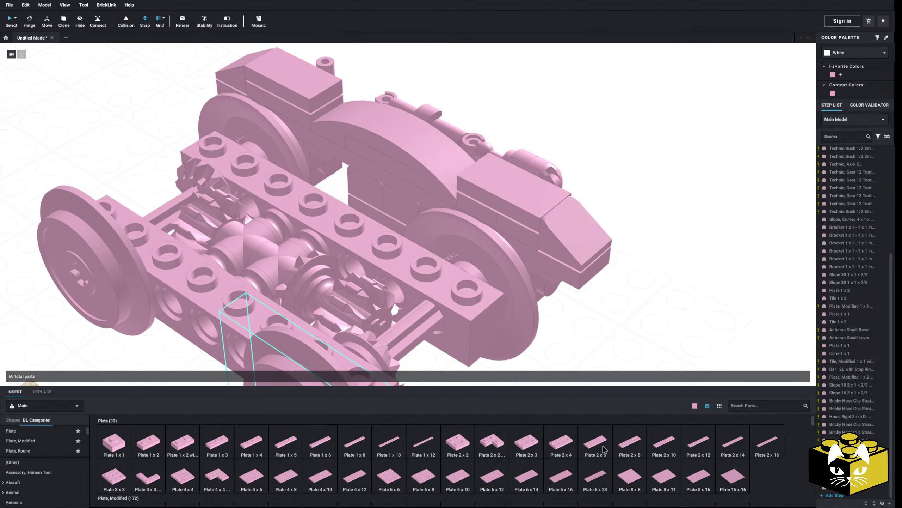
left_click_drag(604, 450, 290, 225)
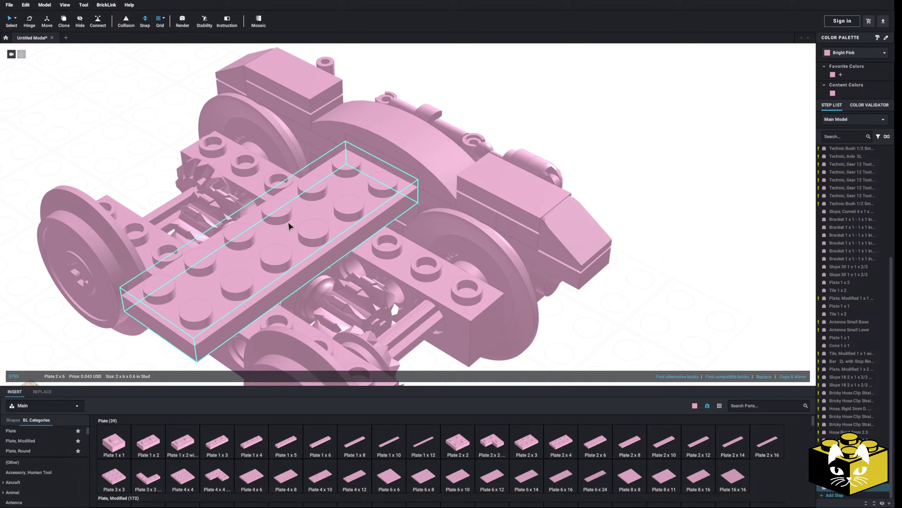
scroll(288, 223, "down", 3)
right_click_drag(289, 224, 269, 242)
left_click(506, 218)
mouse_move(508, 219)
right_mouse_down()
mouse_move(501, 225)
mouse_move(508, 213)
right_mouse_up()
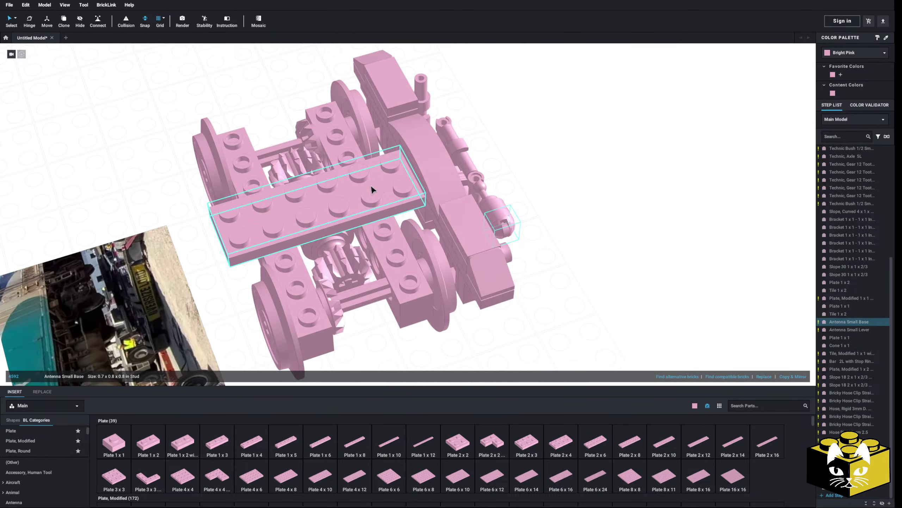
right_click_drag(372, 189, 226, 326)
scroll(299, 256, "up", 3)
Try a Bracket 1 x 2 - 1 x 2 Inverted on the inner side of the side frame's middle, then remove it.
scroll(35, 449, "down", 3)
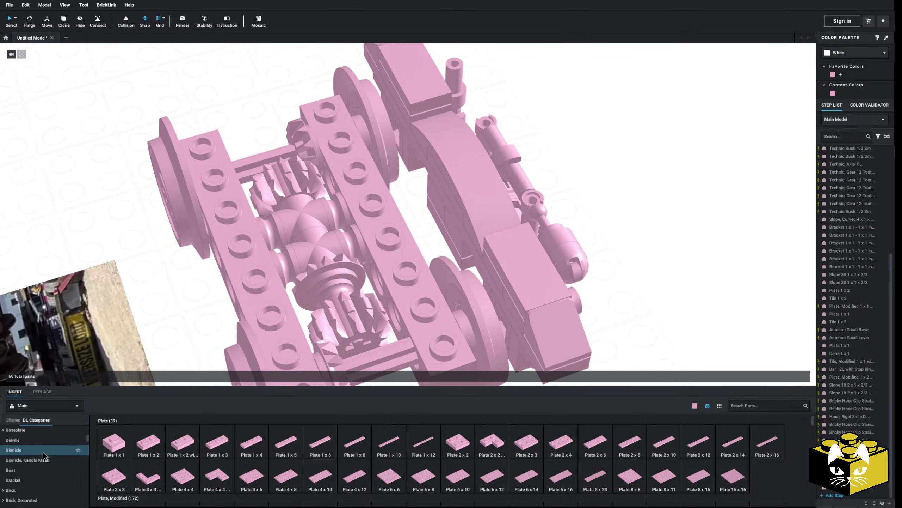
left_click(60, 467)
left_click(276, 444)
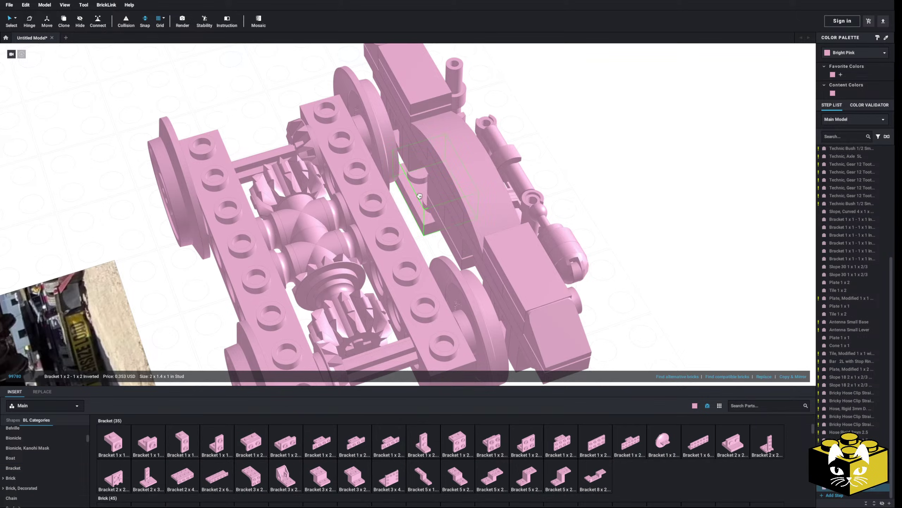
left_click(453, 218)
right_click_drag(453, 217, 616, 210)
key("Delete")
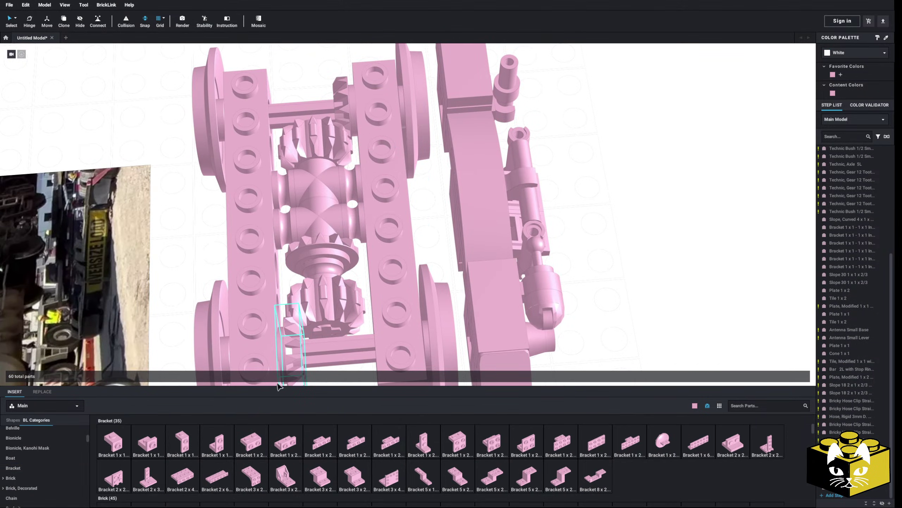
Try a Bracket 1 x 2 - 1 x 2 on the middle of the chassis beam nearest the side frame, studs facing the frame, then delete it.
left_click(250, 442)
left_click(397, 220)
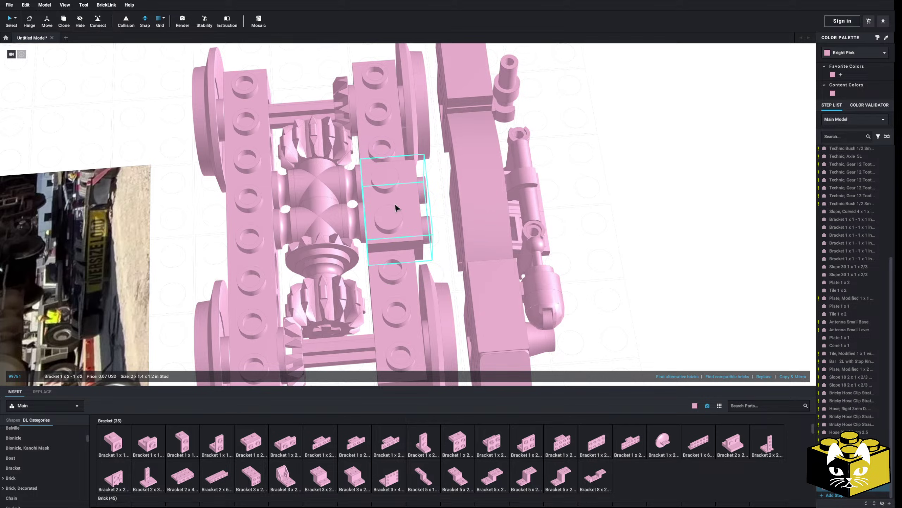
scroll(558, 161, "down", 3)
left_click_drag(557, 59, 459, 351)
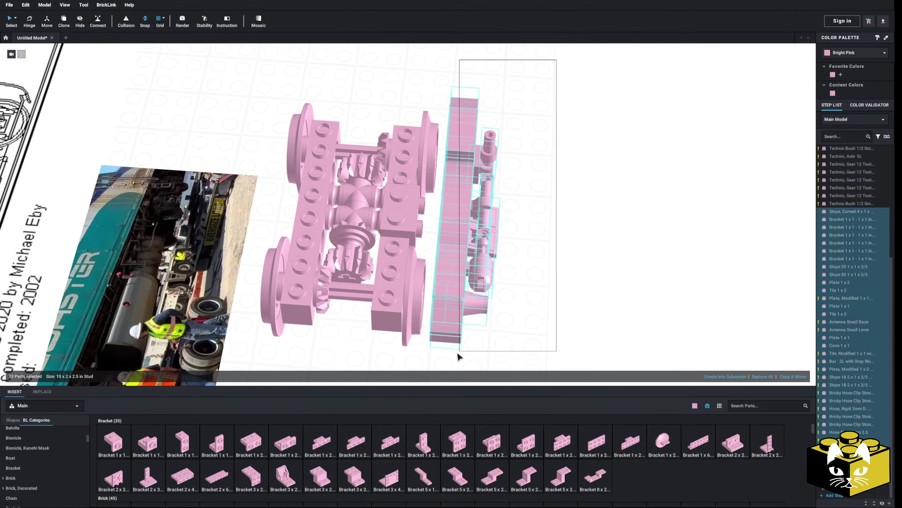
left_click(539, 313)
middle_click_drag(539, 313, 518, 298)
scroll(534, 294, "up", 3)
right_click_drag(519, 298, 586, 279)
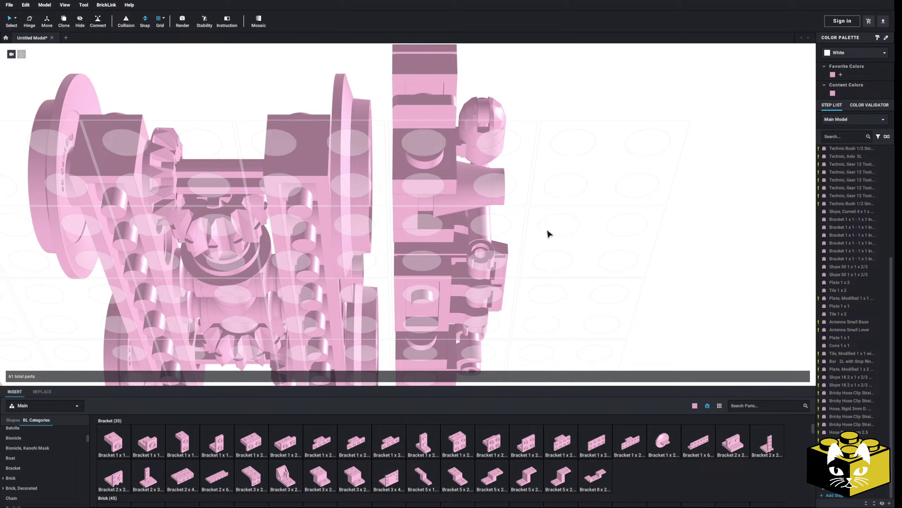
mouse_move(572, 240)
right_mouse_down()
mouse_move(553, 226)
mouse_move(452, 236)
mouse_move(451, 228)
mouse_move(487, 276)
mouse_move(557, 232)
mouse_move(570, 236)
mouse_move(558, 246)
right_mouse_up()
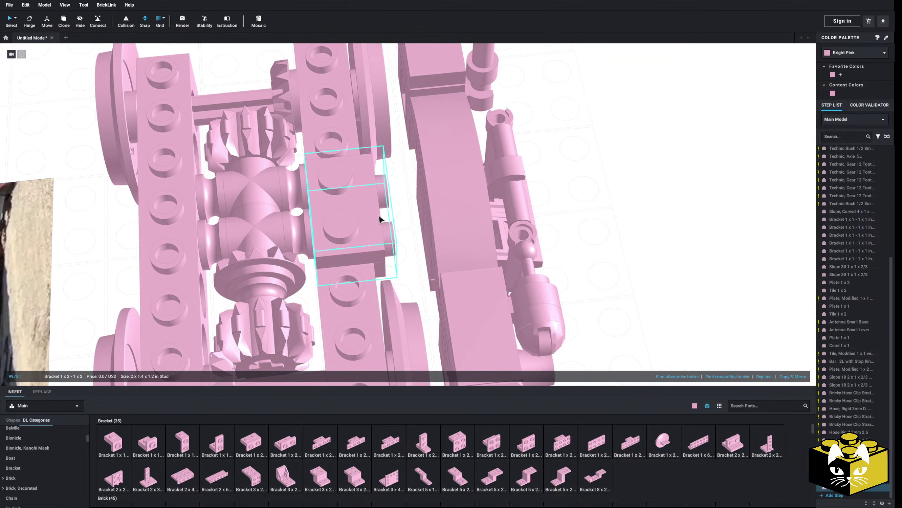
key("Delete")
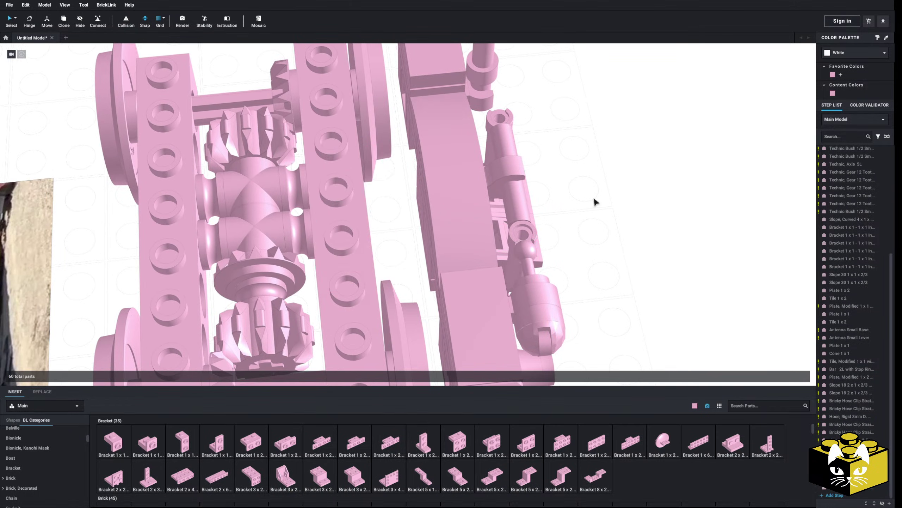
Find a 2 x 6 Technic plate with holes among the Technic plates and insert it at the chassis.
mouse_move(595, 201)
right_mouse_down()
mouse_move(583, 193)
mouse_move(596, 196)
right_mouse_up()
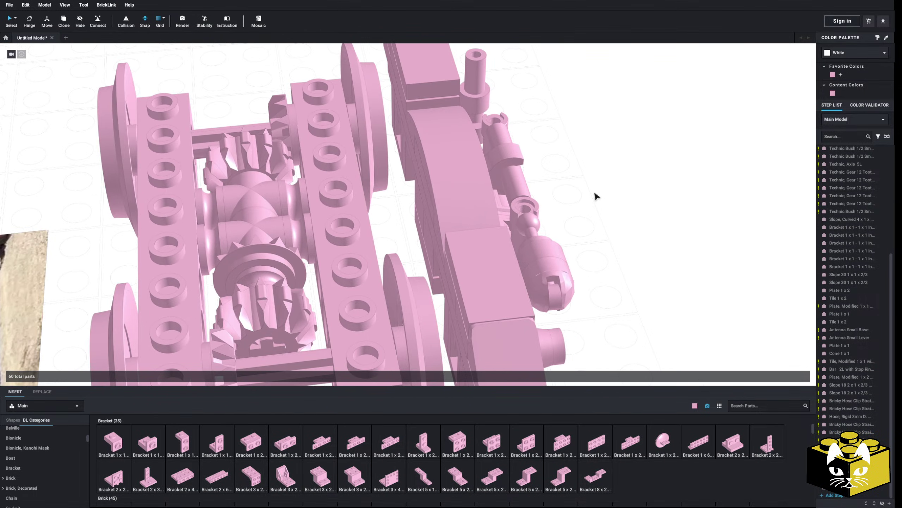
scroll(67, 446, "up", 5)
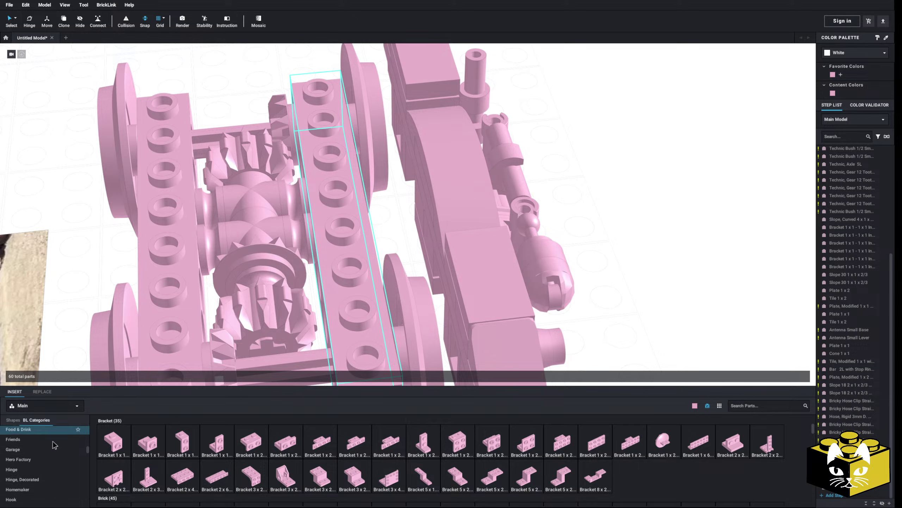
scroll(54, 445, "down", 10)
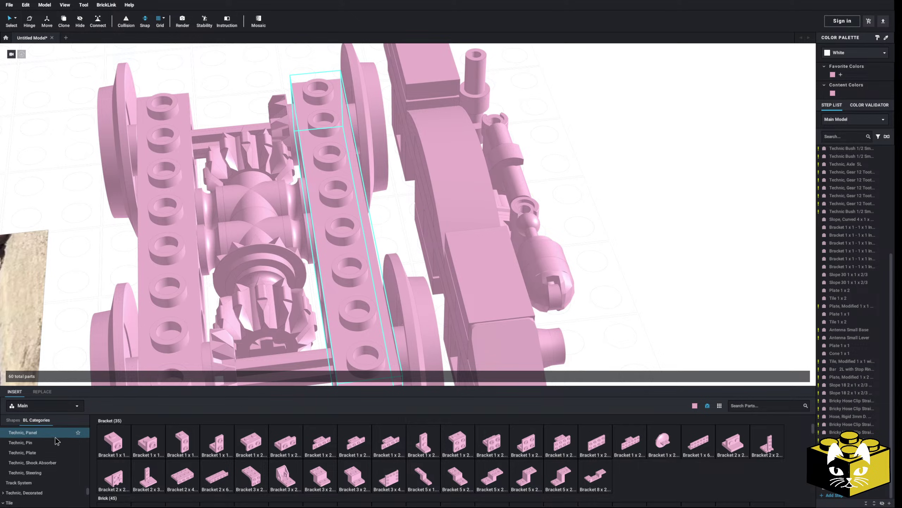
scroll(57, 443, "up", 5)
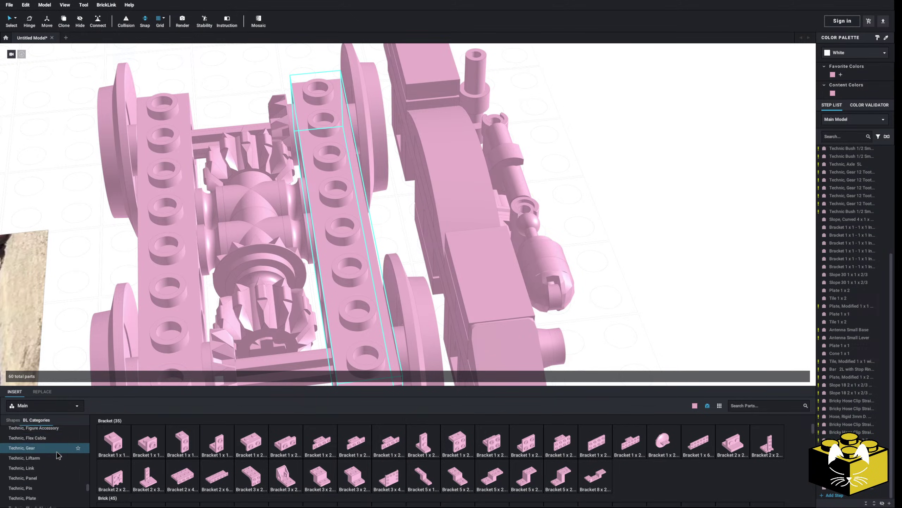
scroll(53, 451, "down", 4)
left_click(42, 450)
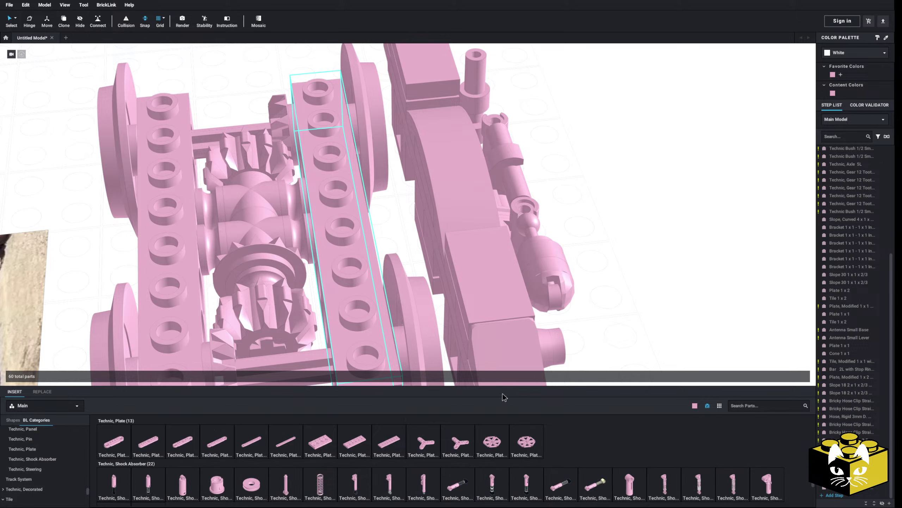
left_click(345, 442)
left_click(260, 208)
scroll(270, 209, "down", 5)
Move the 2 x 6 Technic plate off the chassis to the free area beyond the side frame.
left_click(492, 212)
right_click_drag(492, 212, 505, 235)
left_click_drag(352, 223, 579, 144)
left_click(610, 217)
Place a 1 x 6 plate on top of each of the two chassis beams, centred between the beam ends.
scroll(40, 449, "up", 9)
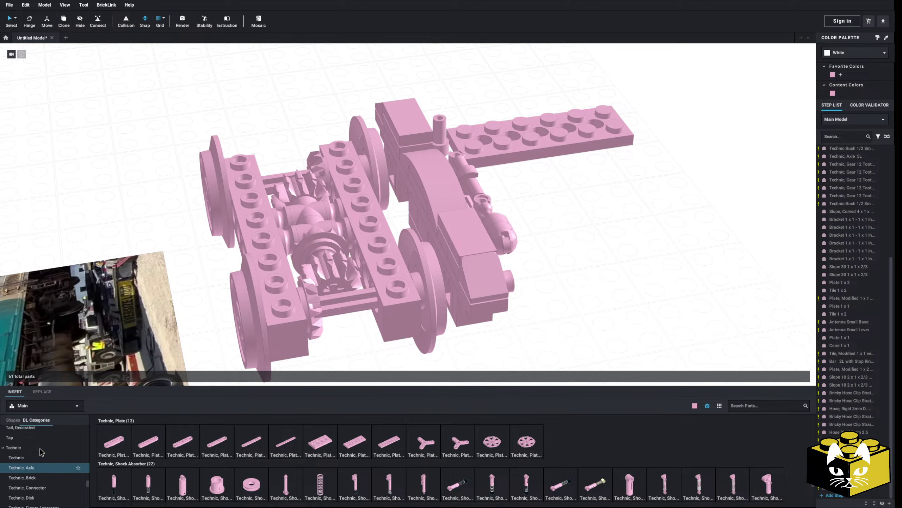
scroll(40, 452, "up", 10)
left_click(21, 463)
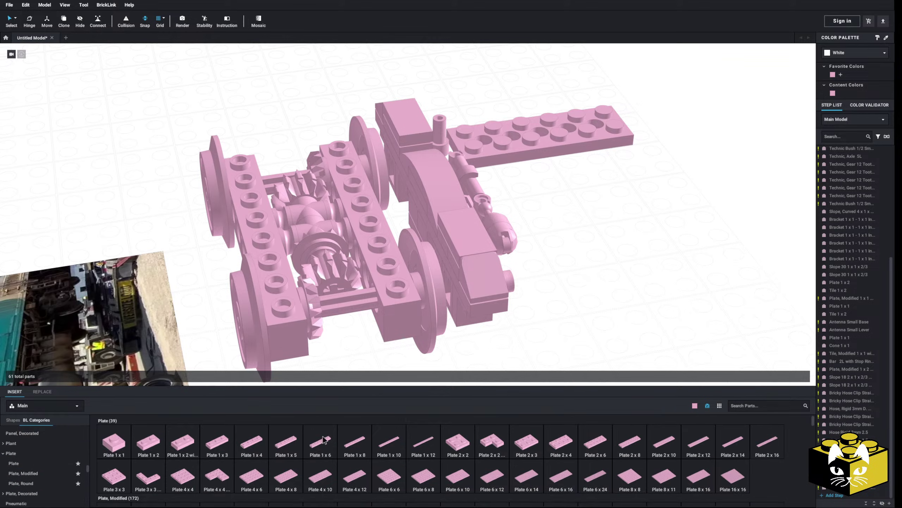
left_click(324, 440)
left_click(385, 262)
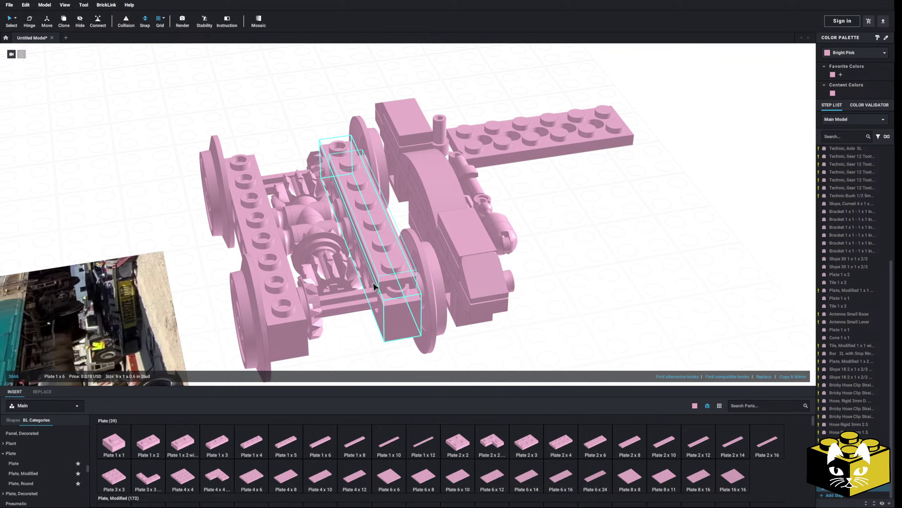
left_click(382, 260)
left_click(337, 444)
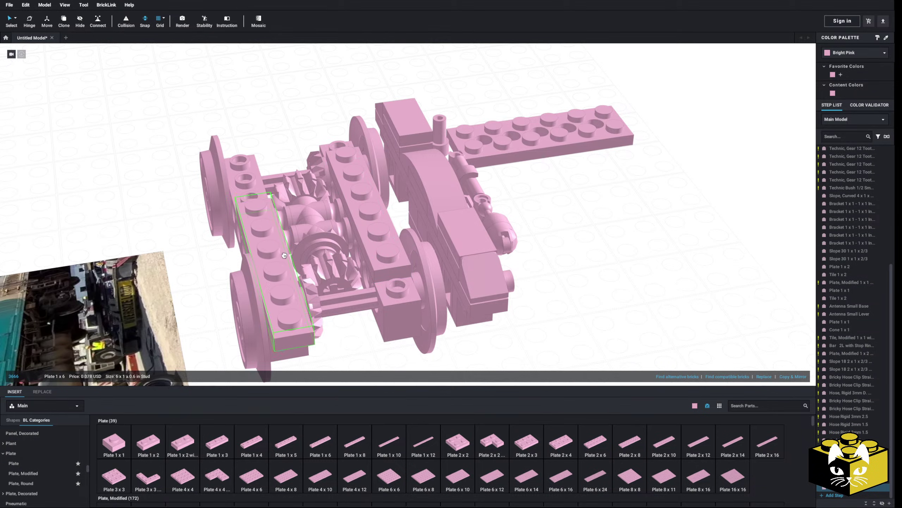
left_click(270, 219)
Try the 2 x 6 Technic plate across the two 1 x 6 plates toward the side frame, then delete it.
left_click_drag(570, 161, 325, 203)
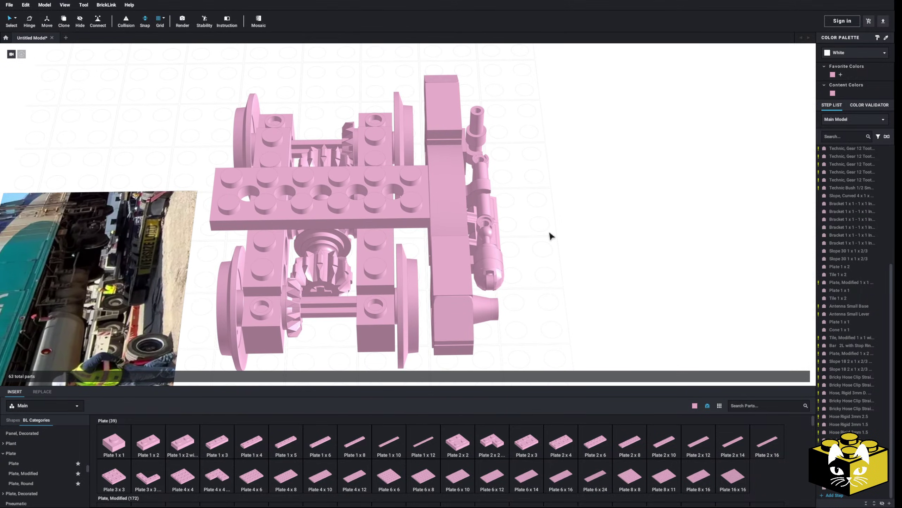
left_click(385, 225)
key("Delete")
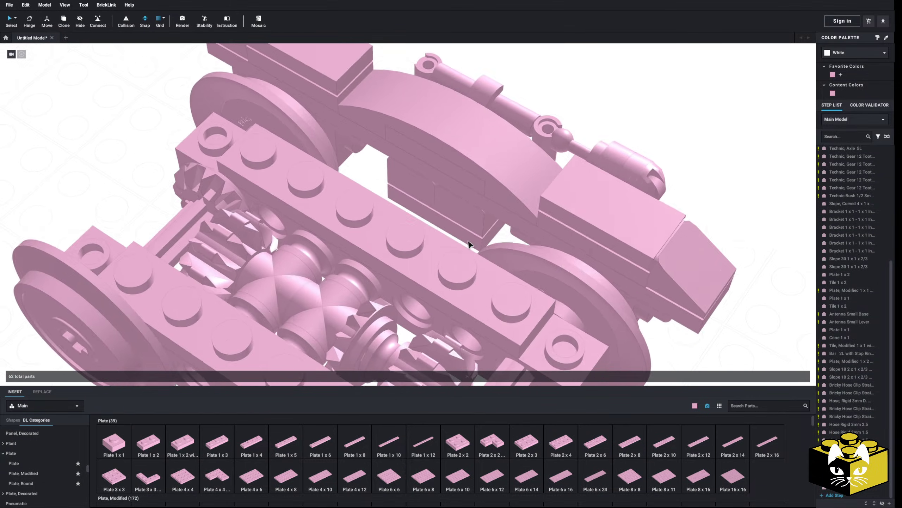
Try a Technic 1 x 3 brick with holes in place of the two chassis beams, then restore the original beams.
scroll(35, 471, "down", 5)
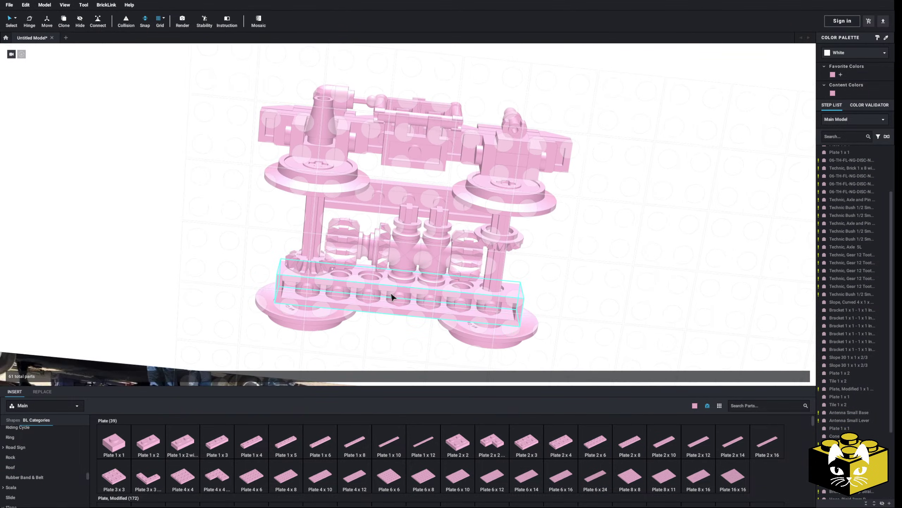
scroll(56, 460, "down", 5)
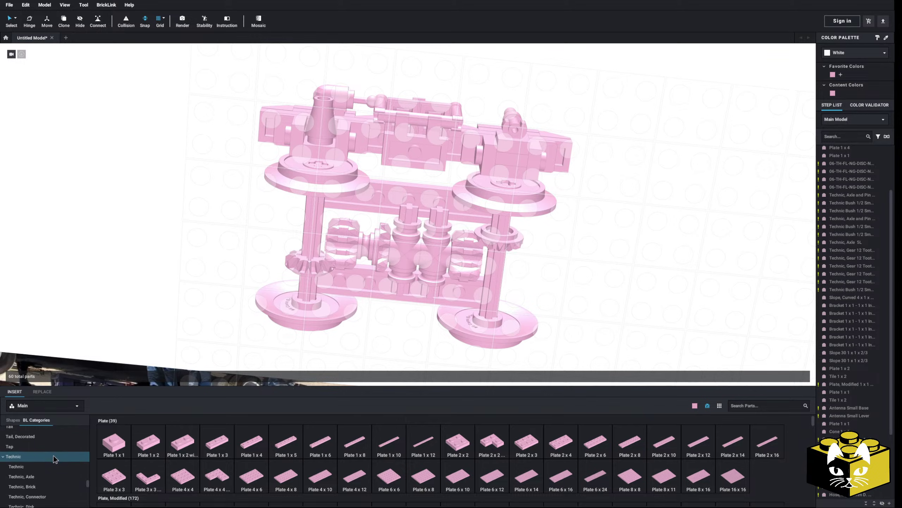
scroll(215, 468, "down", 10)
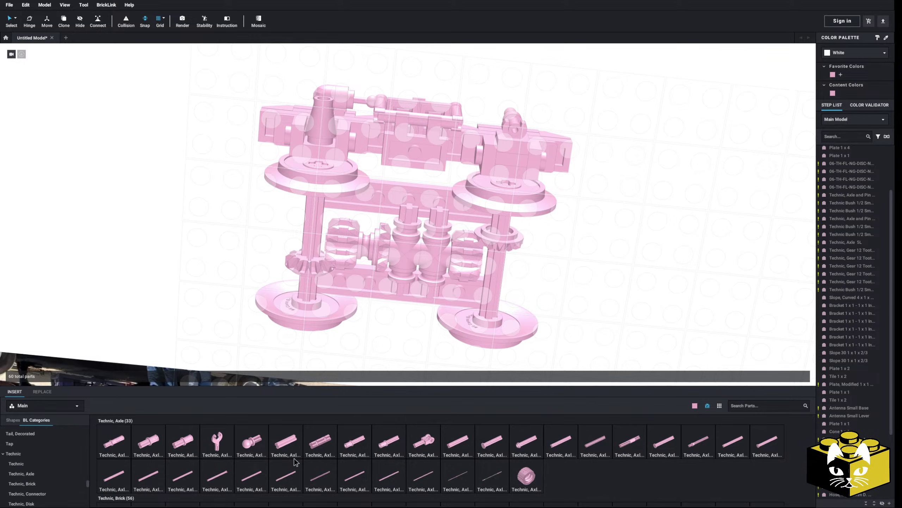
left_click_drag(565, 443, 466, 294)
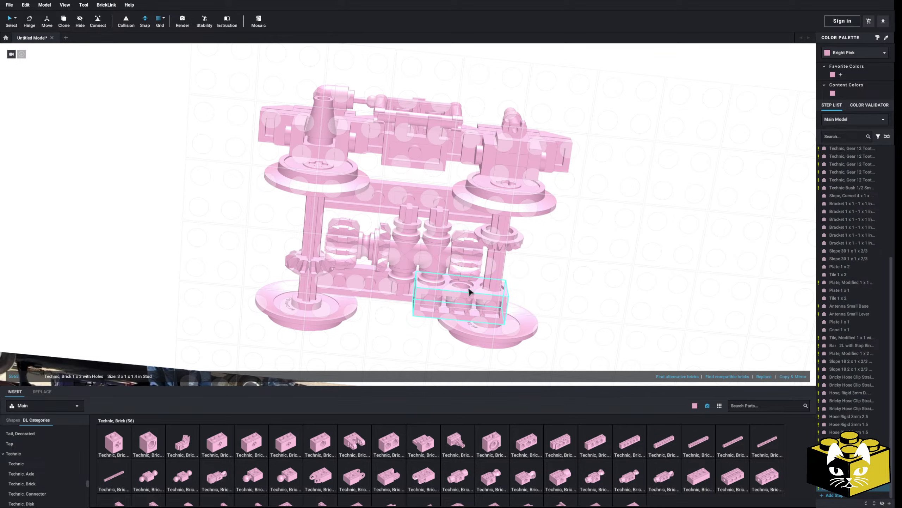
right_click_drag(469, 291, 527, 279)
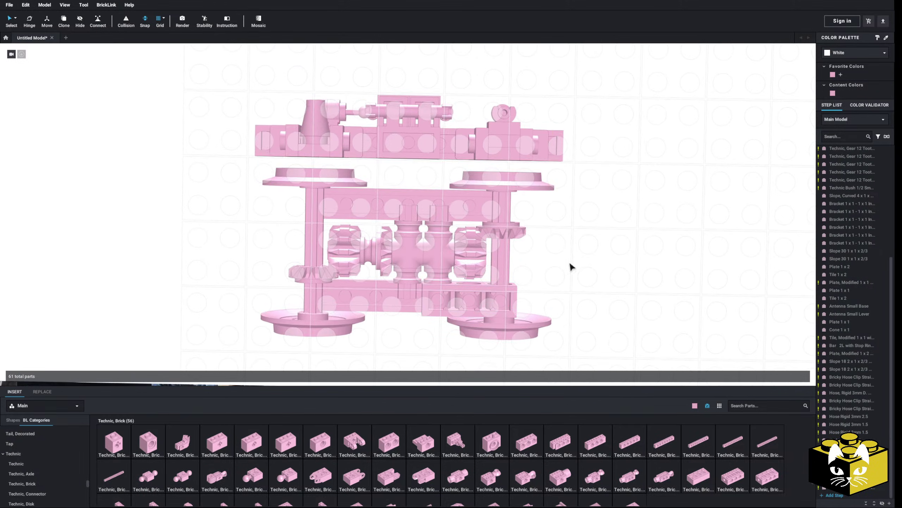
key("ctrl+v")
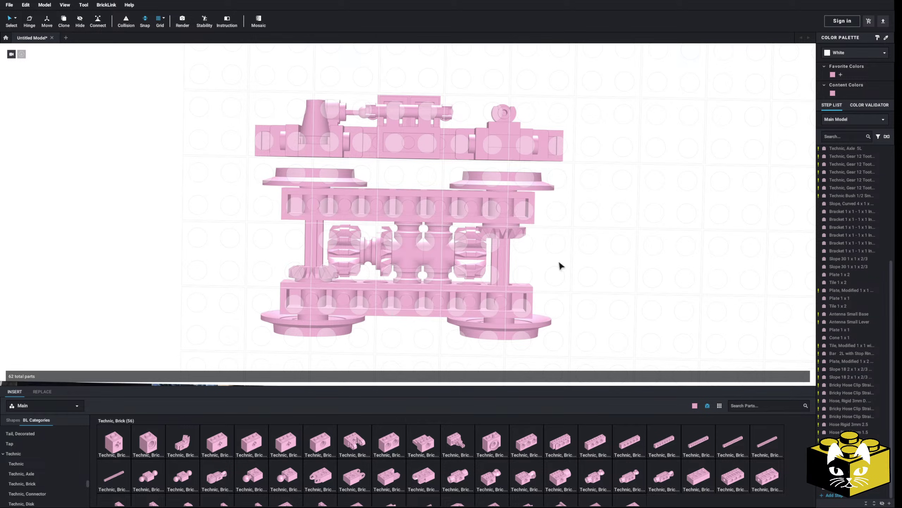
Find a toothed 4 x 4 turntable base in the Turntable category and place it across the two 1 x 6 plates on the chassis.
right_click_drag(562, 264, 294, 247)
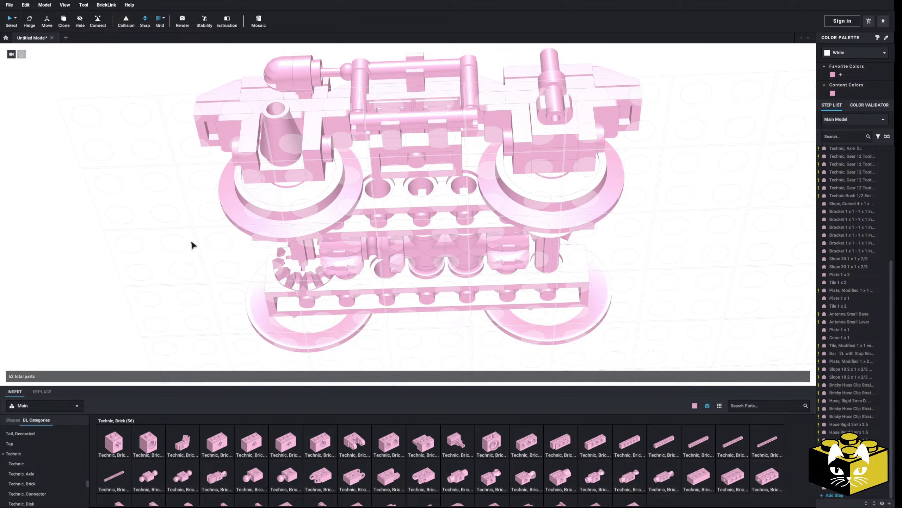
right_click_drag(192, 244, 343, 266)
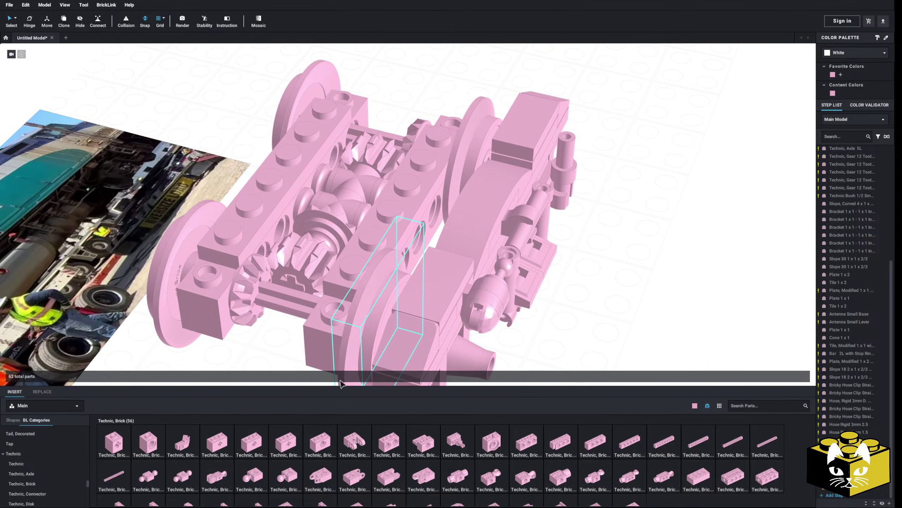
scroll(53, 462, "down", 5)
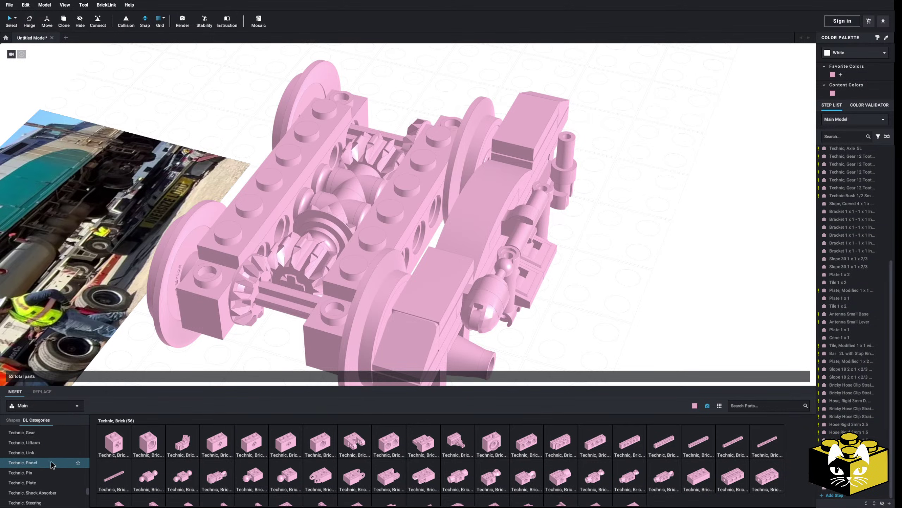
left_click(16, 500)
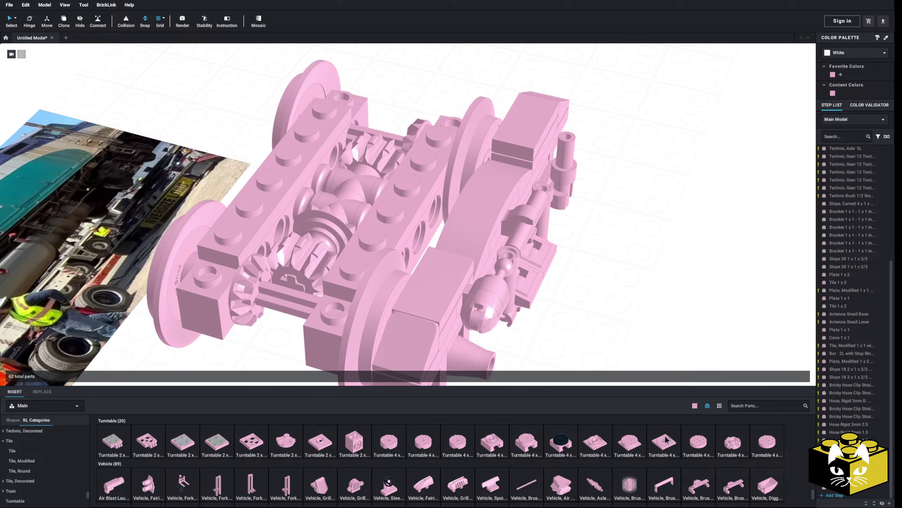
right_click_drag(339, 164, 586, 264)
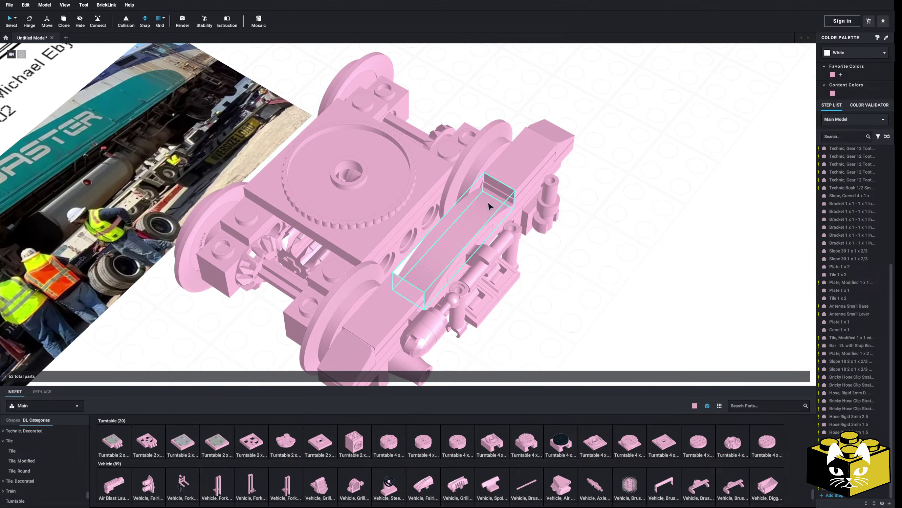
Examine the underside of the chassis and the side frame for places where the two can be connected.
right_click_drag(490, 206, 580, 240)
scroll(433, 264, "up", 6)
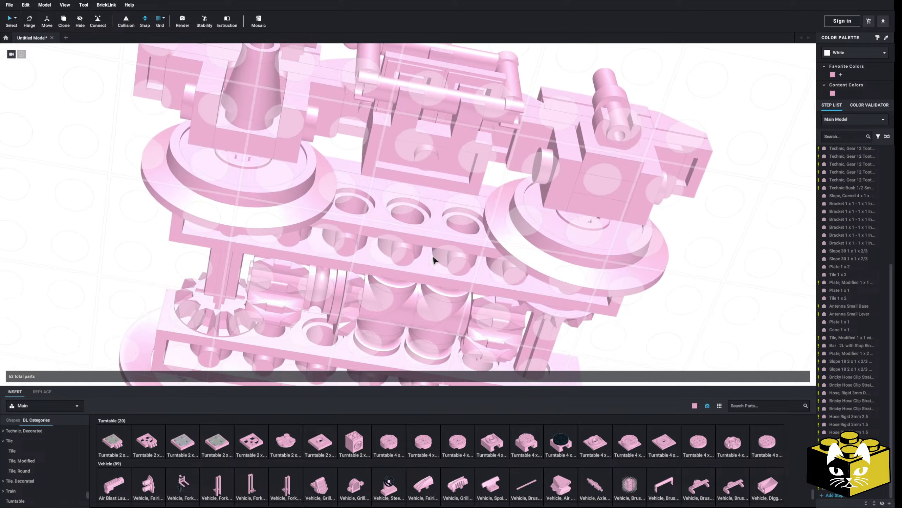
right_click_drag(433, 261, 354, 336)
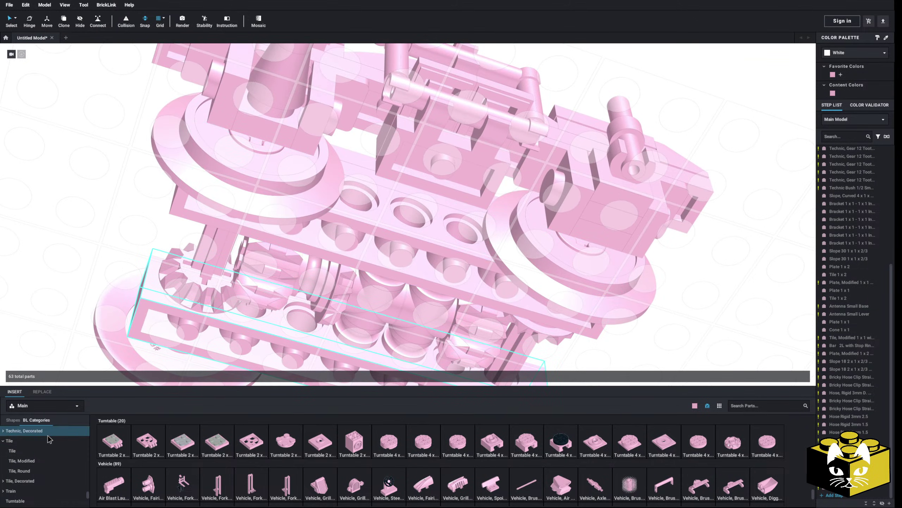
right_click_drag(348, 271, 514, 244)
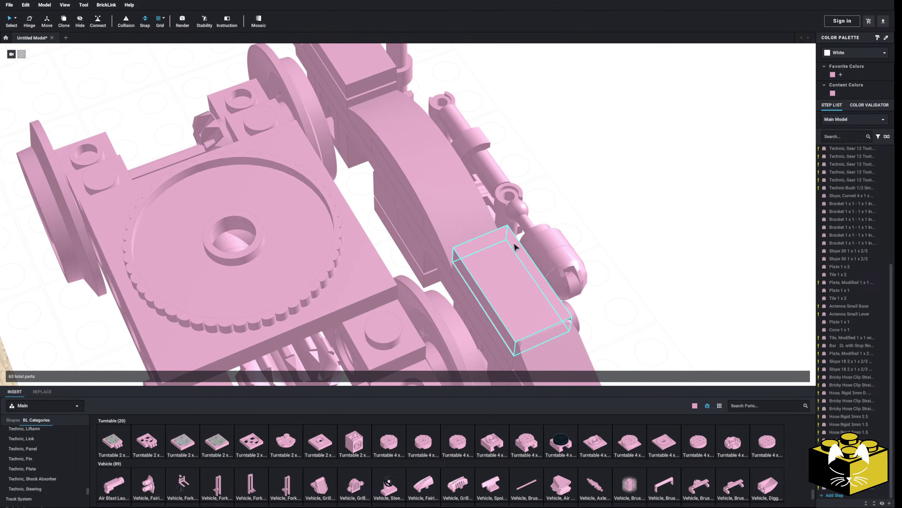
right_click_drag(577, 200, 527, 187)
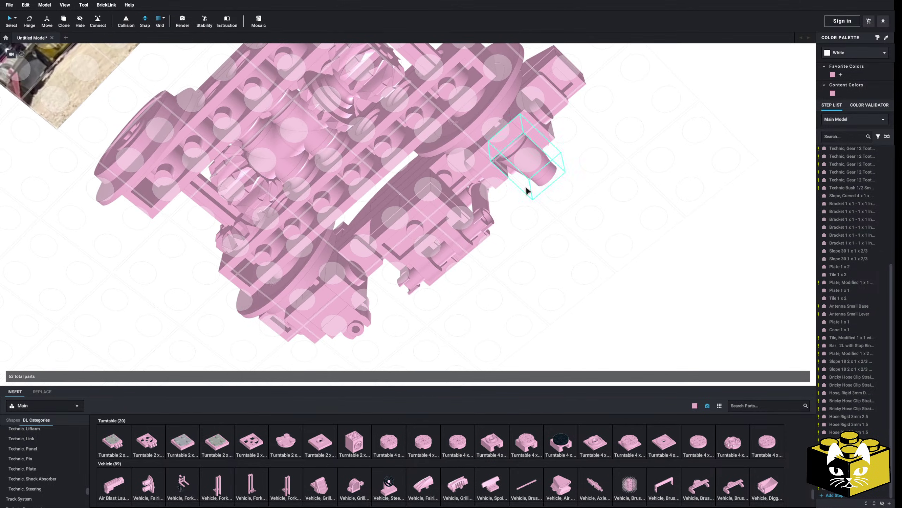
scroll(511, 196, "up", 5)
scroll(496, 203, "down", 6)
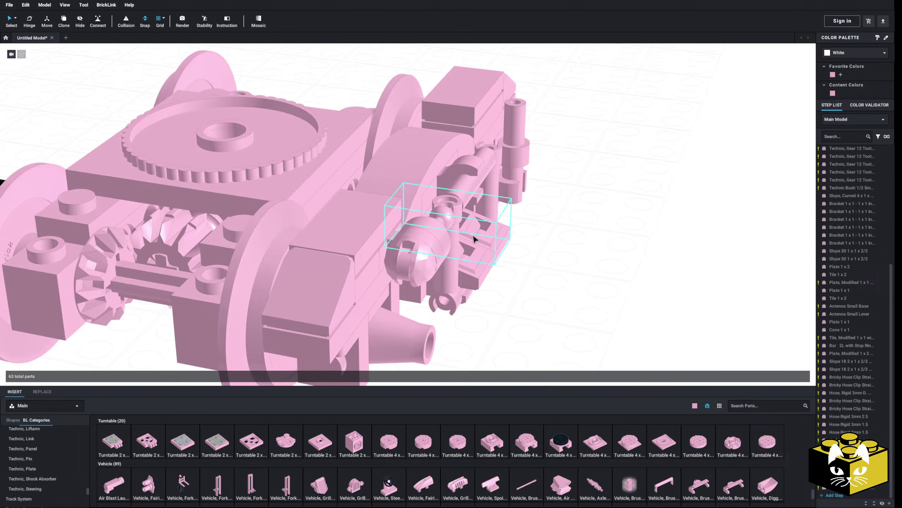
Try a modified 1 x 2 plate with a clip on its end in place of the side frame's top tiles, then restore the tiles.
right_click_drag(461, 237, 433, 217)
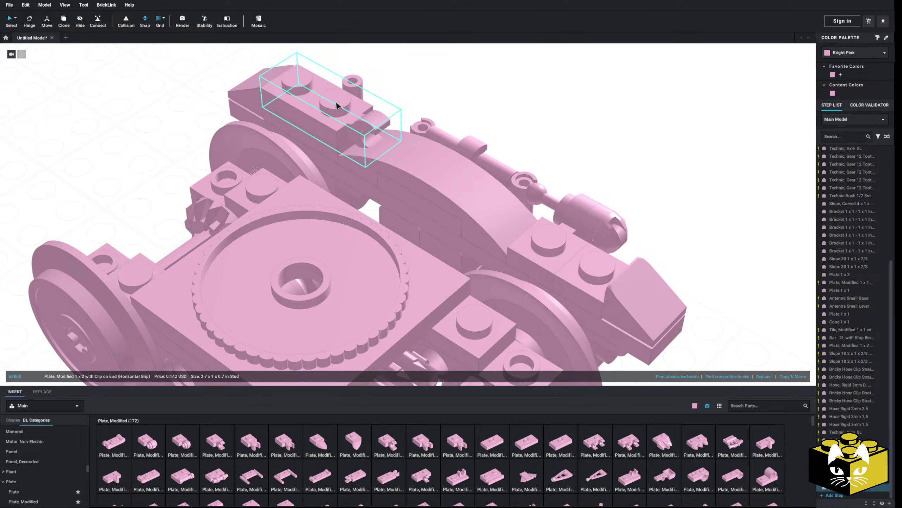
right_click_drag(337, 106, 470, 127)
scroll(395, 192, "up", 3)
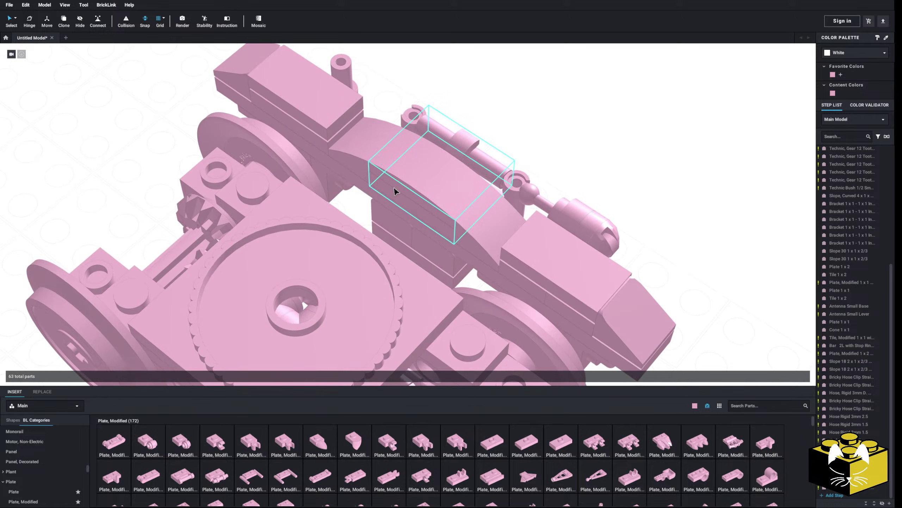
Try an extra 1 x 4 plate at the end of the side frame and check it from the outer side.
right_click_drag(393, 203, 357, 281)
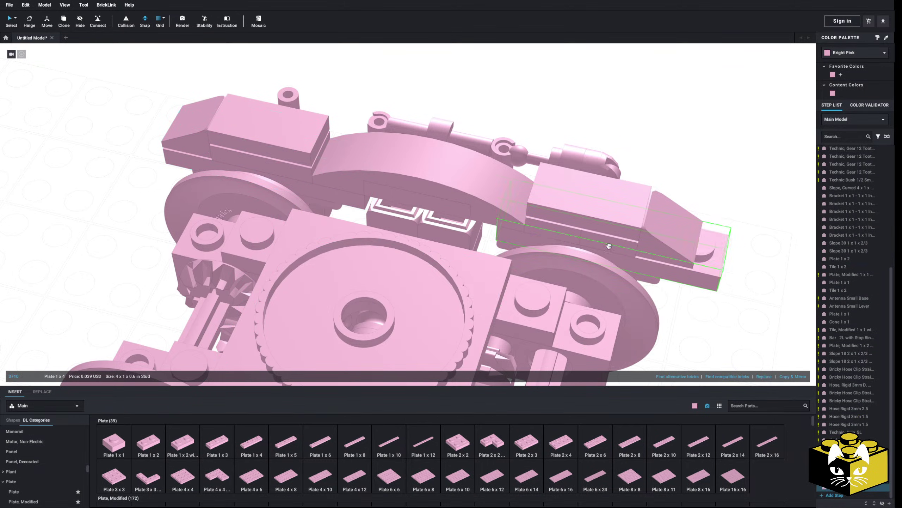
right_click_drag(608, 202, 649, 162)
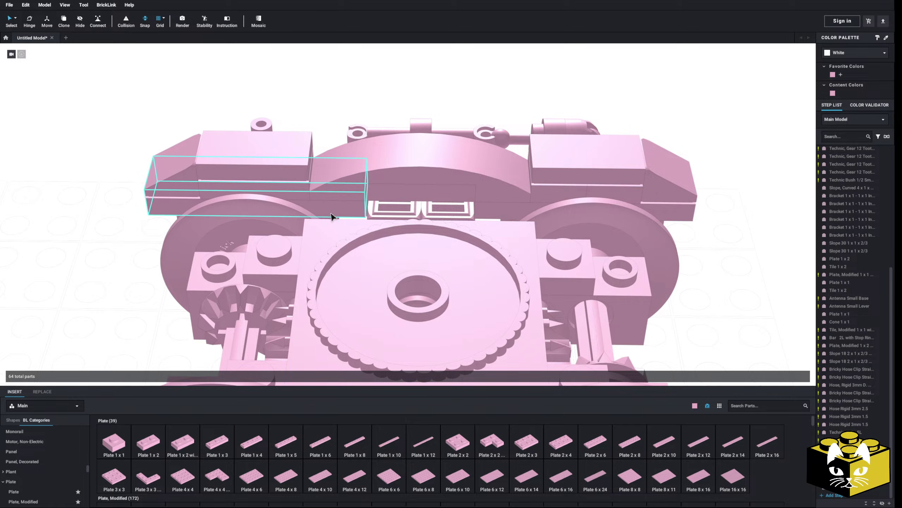
right_click_drag(532, 105, 469, 89)
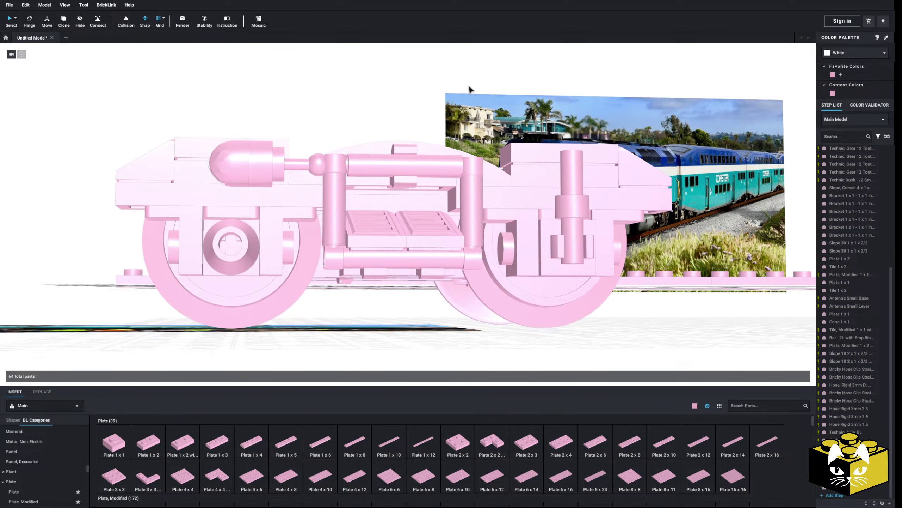
Examine the truck side frame in the locomotive reference photo, then return to the underside of the chassis.
right_click_drag(354, 295, 463, 314)
scroll(176, 303, "down", 5)
scroll(462, 314, "up", 6)
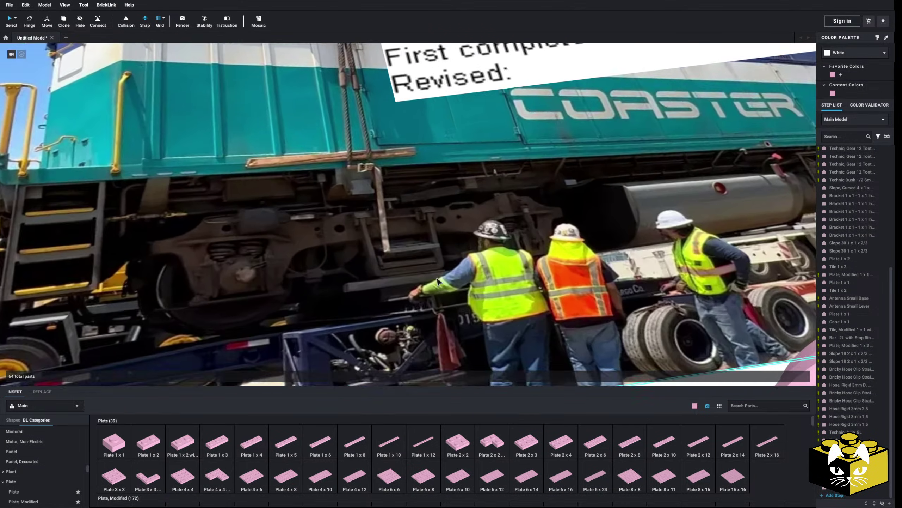
scroll(463, 314, "up", 2)
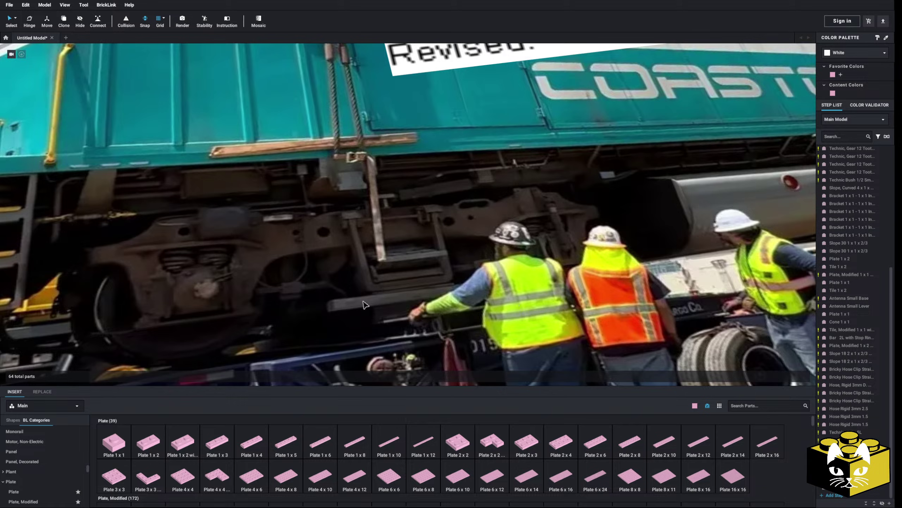
scroll(350, 301, "down", 8)
right_click_drag(350, 301, 303, 312)
scroll(396, 263, "up", 5)
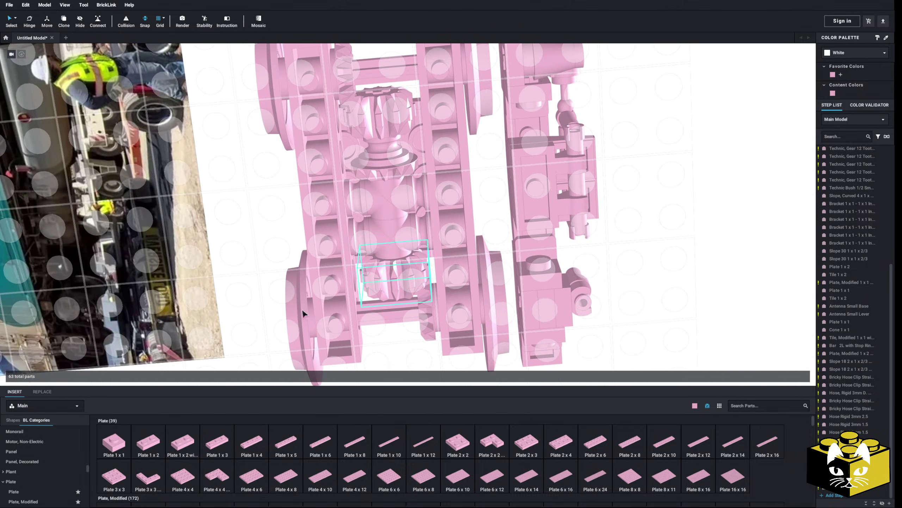
Try 2 x 2 jumper plates on the undersides of both chassis beams, then delete them.
left_click(21, 501)
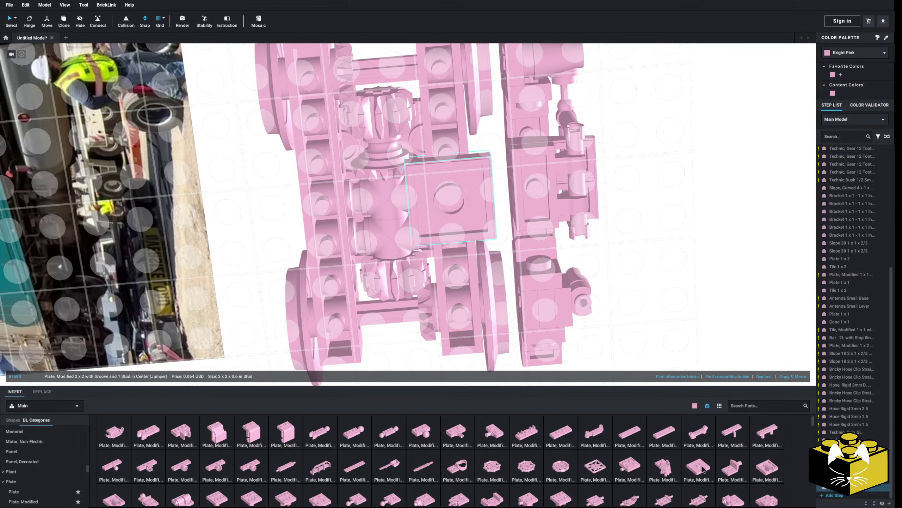
right_click_drag(660, 242, 532, 272)
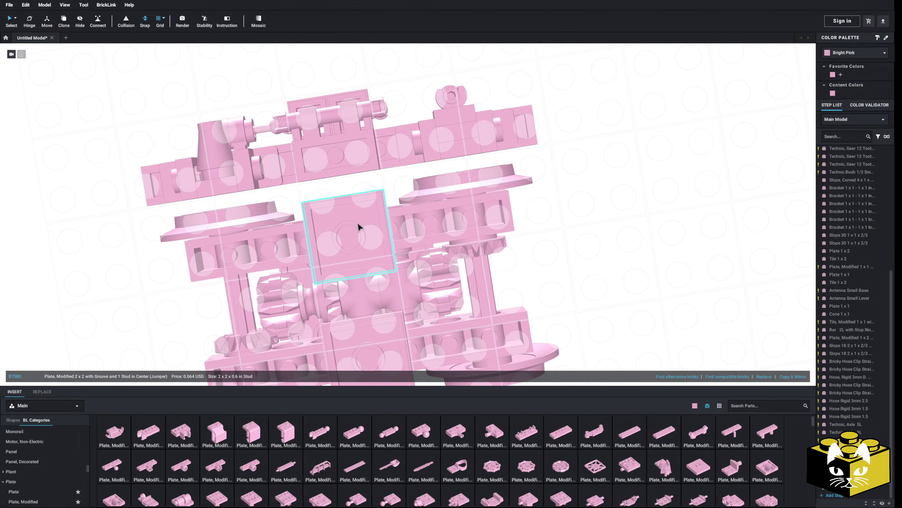
key("Delete")
right_click_drag(359, 227, 386, 249)
left_click(424, 301)
key("Delete")
Try a 2 x 8 plate across the underside of the chassis and side frame, then remove it.
right_click_drag(424, 301, 10, 446)
scroll(411, 315, "up", 3)
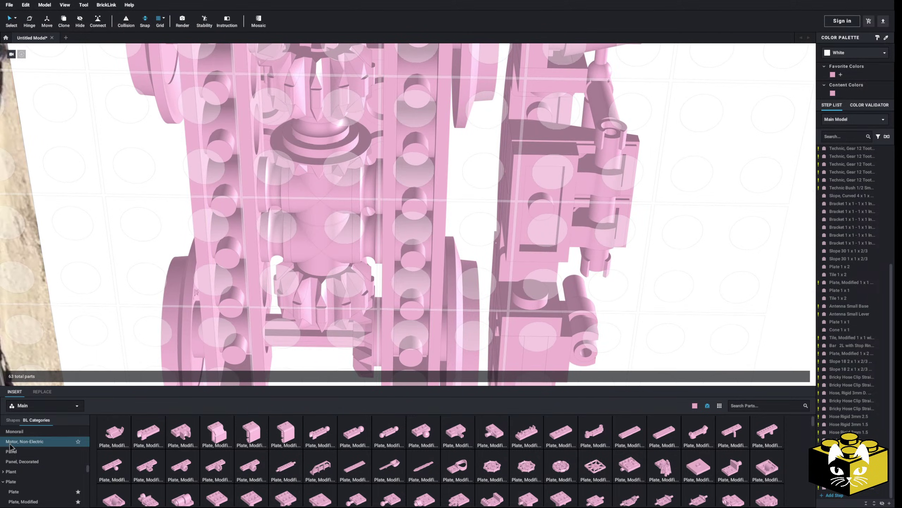
left_click(30, 496)
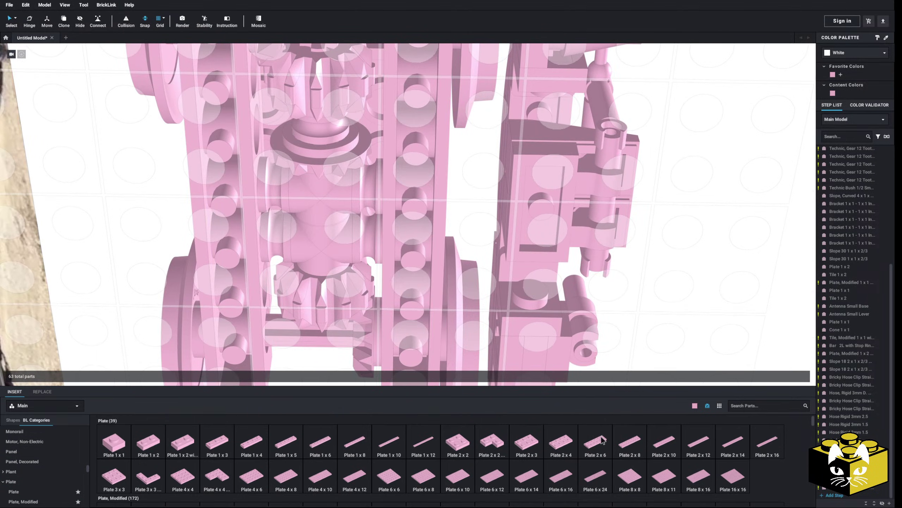
scroll(312, 215, "down", 6)
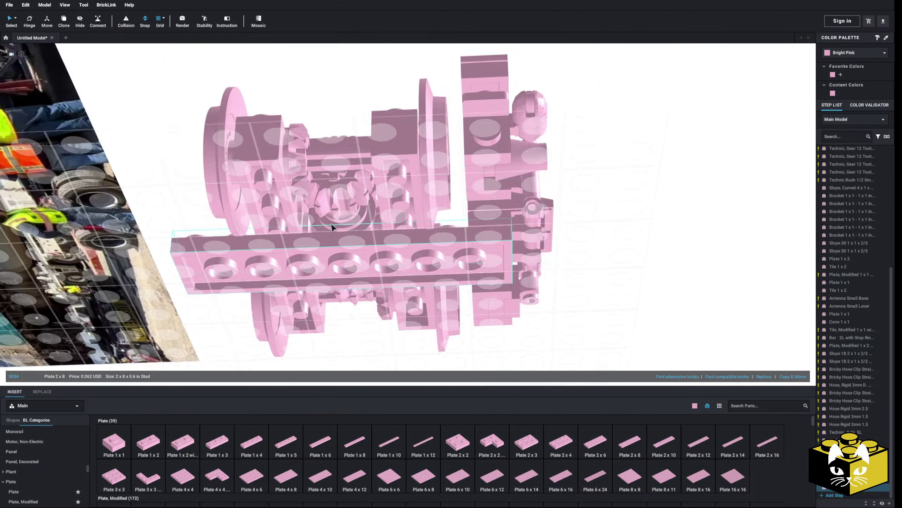
right_click_drag(331, 227, 373, 282)
right_click_drag(430, 327, 447, 298)
scroll(434, 316, "up", 5)
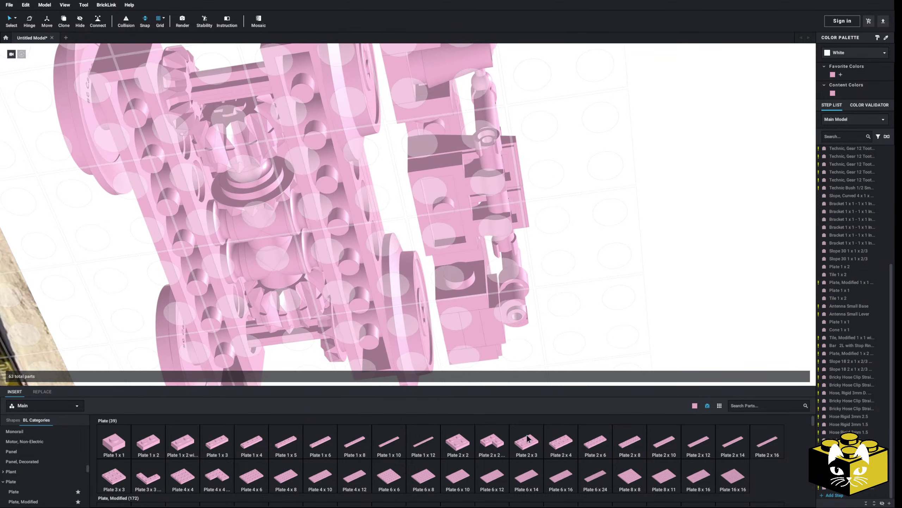
Try a 2 x 3 plate beneath the gap between the nearer chassis beam and the side frame, then delete it.
left_click_drag(371, 230, 393, 201)
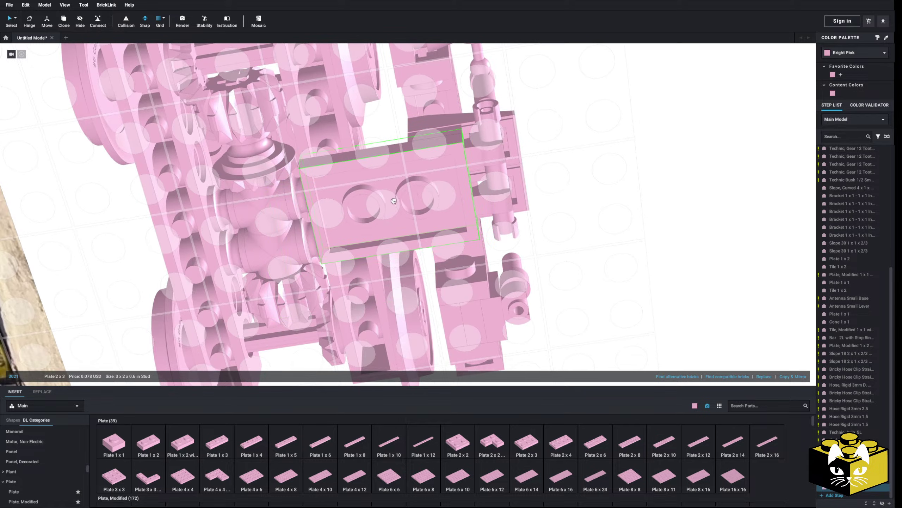
left_click(582, 206)
right_click_drag(582, 206, 583, 246)
left_click(358, 243)
key("Delete")
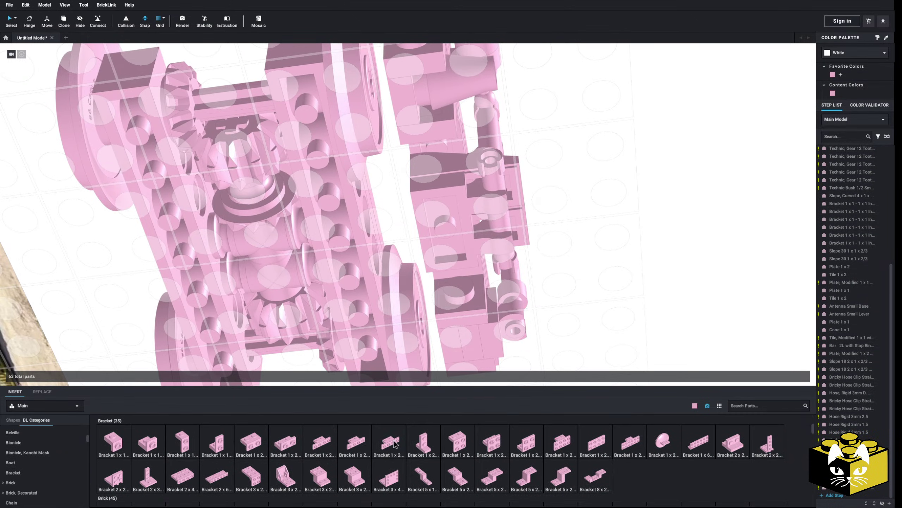
Attach a 1 x 2 bracket to the side frame's middle with its studs facing the chassis, and fit a 2 x 2 jumper plate onto them.
left_click(433, 240)
right_click_drag(566, 234, 603, 271)
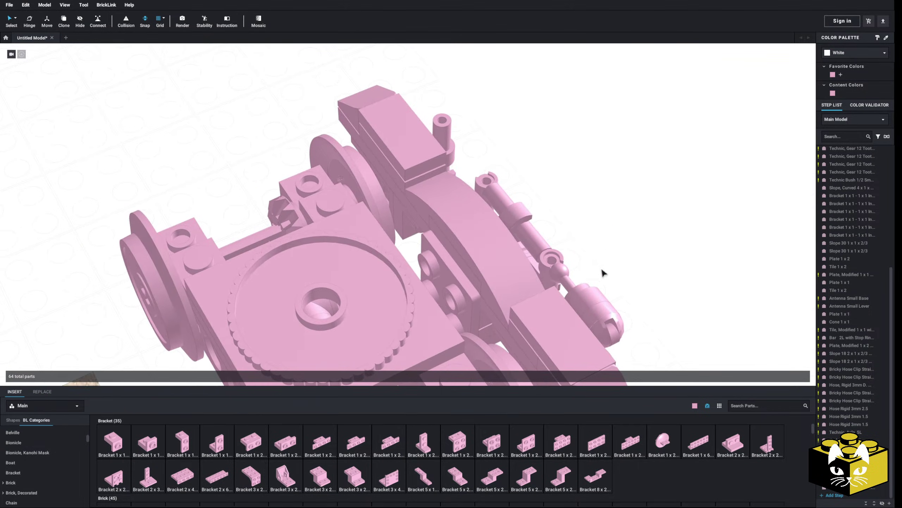
scroll(483, 446, "down", 5)
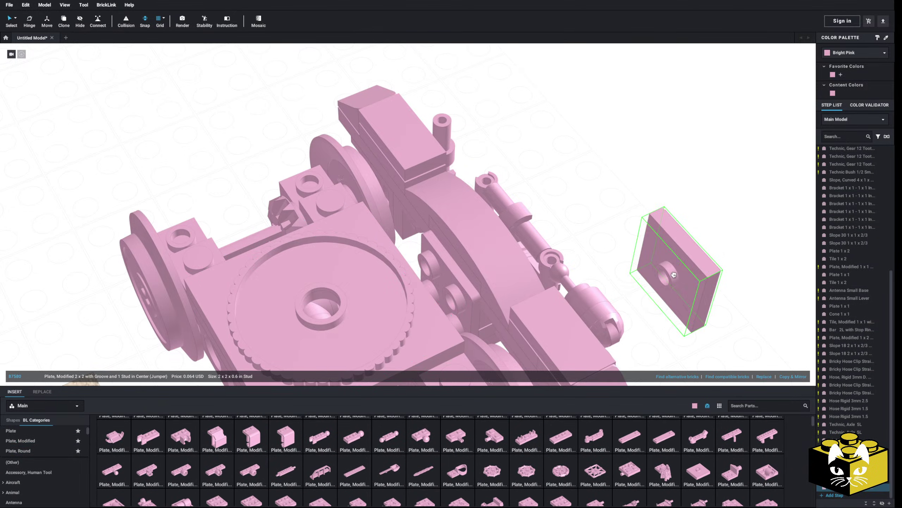
right_click_drag(674, 274, 670, 292)
left_click(431, 292)
right_click_drag(596, 266, 557, 179)
scroll(592, 255, "down", 4)
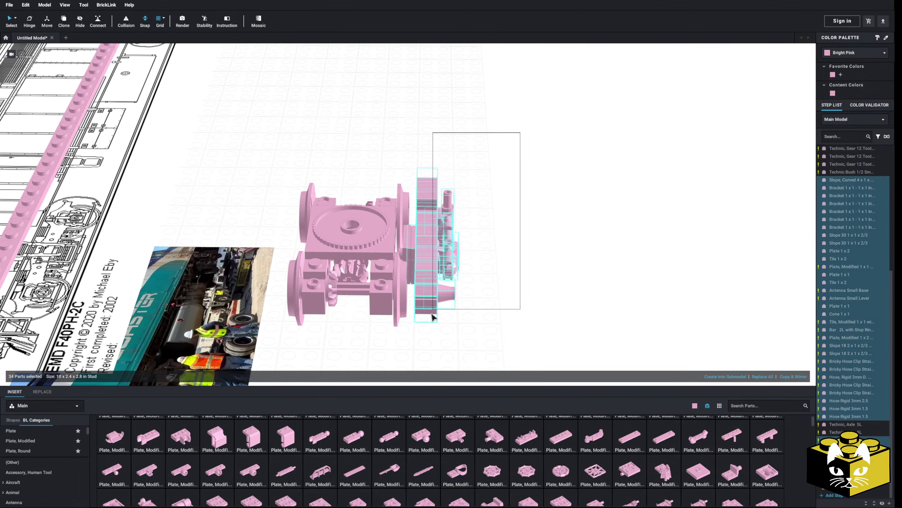
scroll(415, 289, "up", 3)
right_click_drag(415, 288, 381, 280)
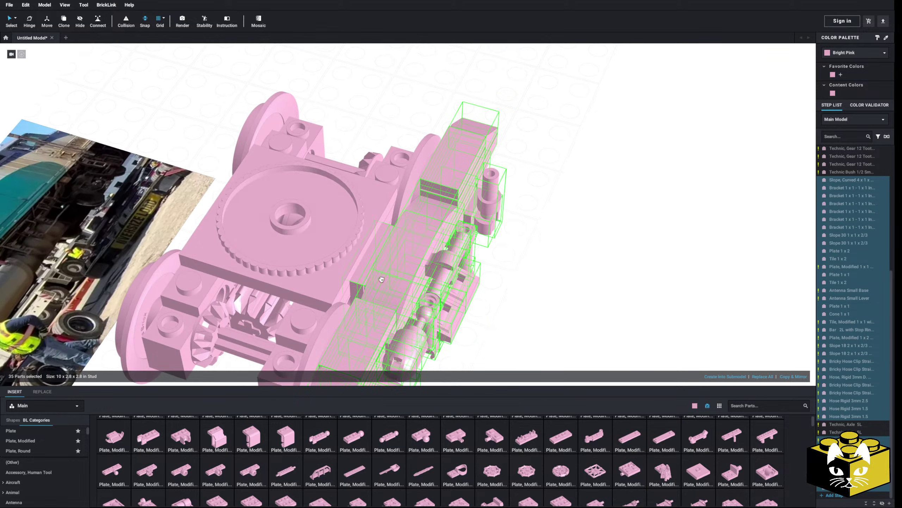
left_click(494, 308)
Copy and mirror the side frame with its bracket and jumper plate, and place the copy on the chassis's opposite side.
right_click_drag(493, 308, 419, 248)
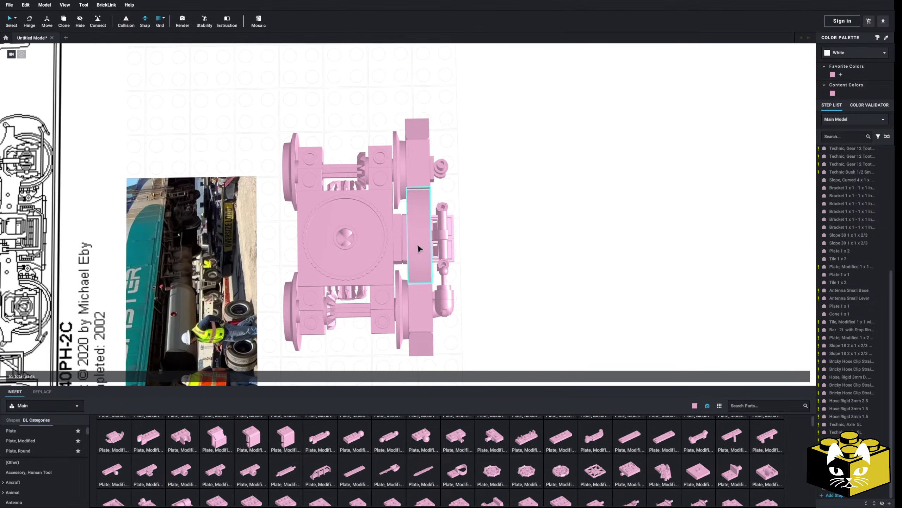
scroll(462, 281, "up", 4)
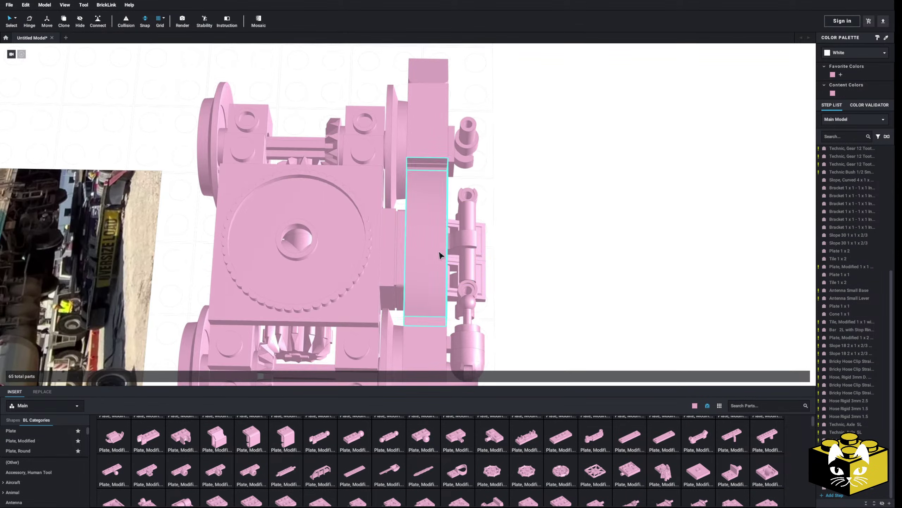
scroll(440, 254, "down", 3)
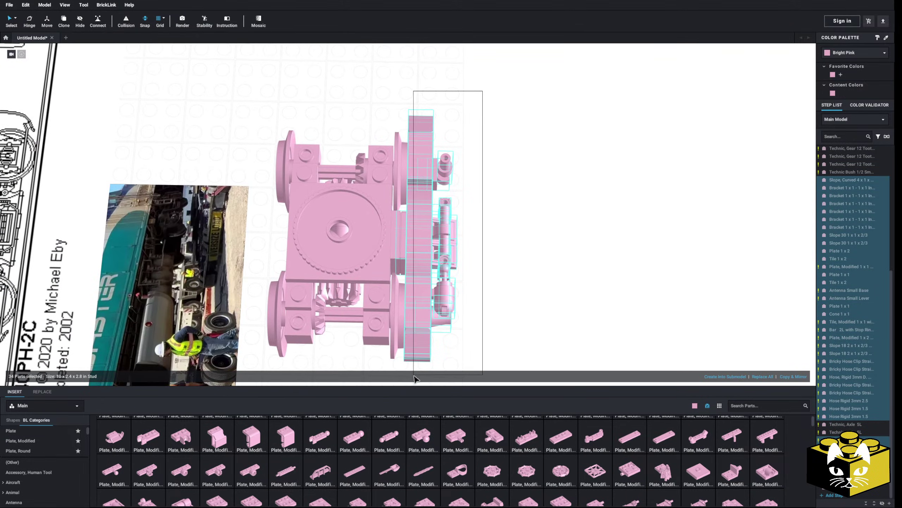
left_click(393, 253, "ctrl")
right_click_drag(393, 254, 396, 210)
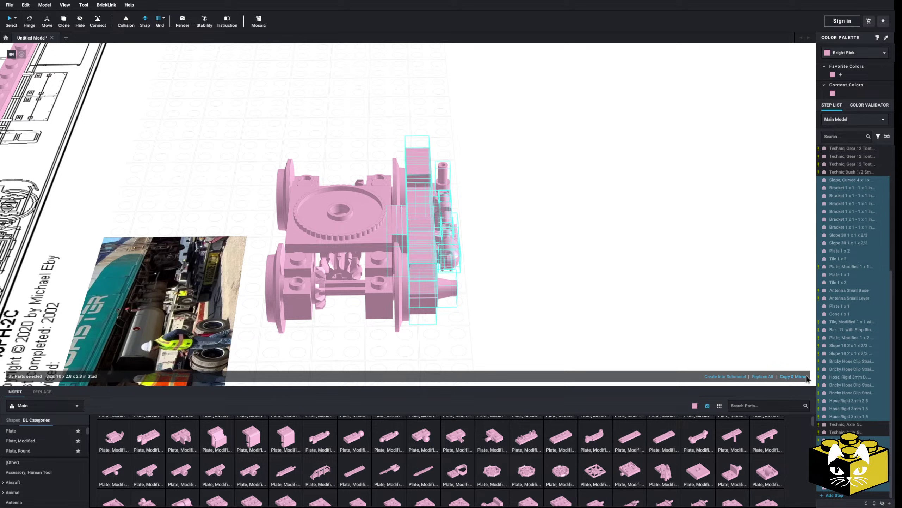
right_click_drag(521, 229, 396, 221)
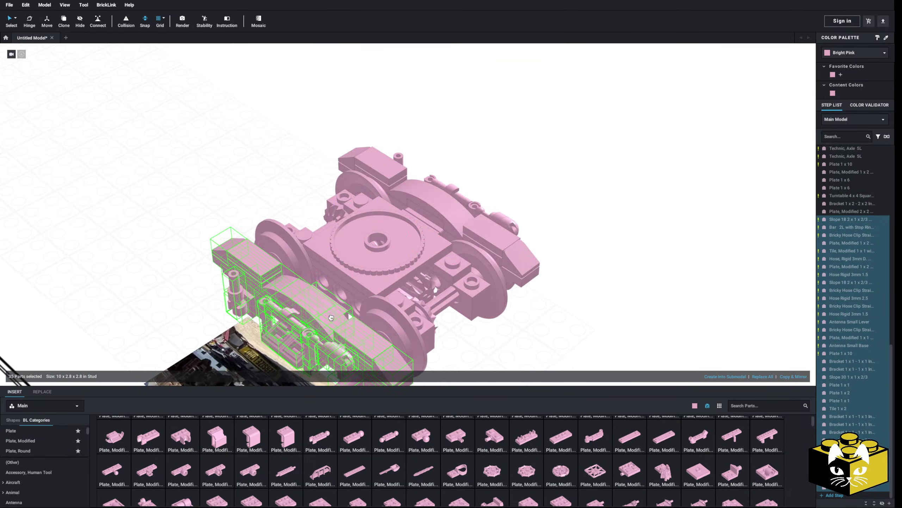
left_click_drag(331, 317, 344, 291)
Check the truck with a side frame on both sides, then undo the mirrored copy.
right_click_drag(555, 330, 500, 218)
scroll(397, 322, "up", 5)
scroll(402, 327, "down", 5)
scroll(379, 310, "down", 3)
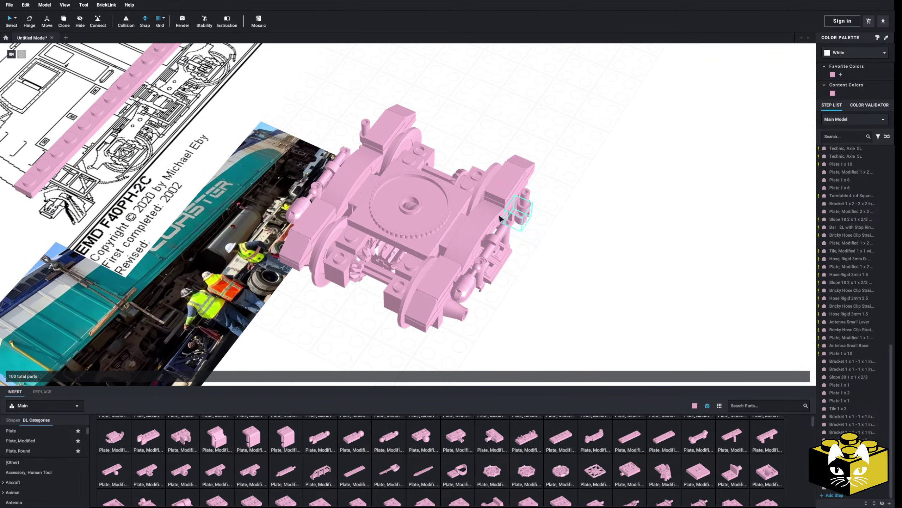
right_click_drag(462, 352, 494, 316)
scroll(491, 312, "up", 5)
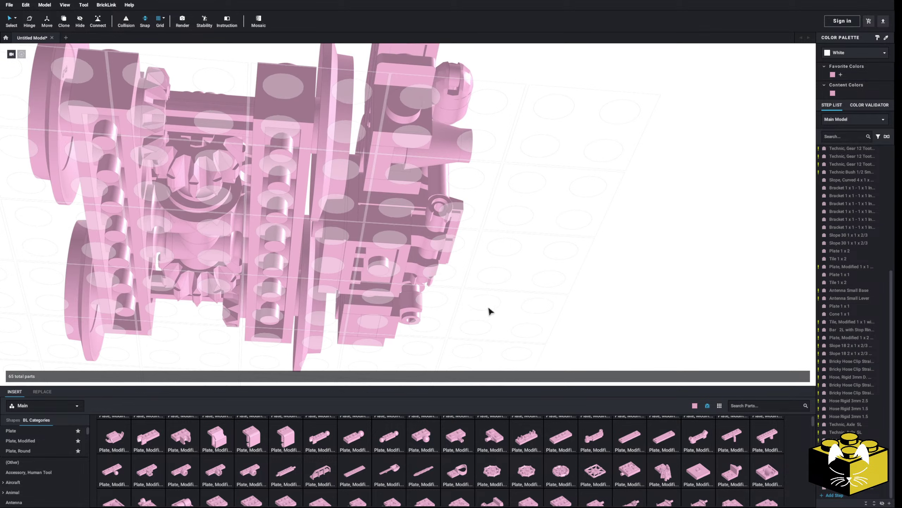
Remove the 1 x 2 bracket and 2 x 2 jumper plate from the side frame, and list the bracket parts.
right_click_drag(330, 247, 361, 244)
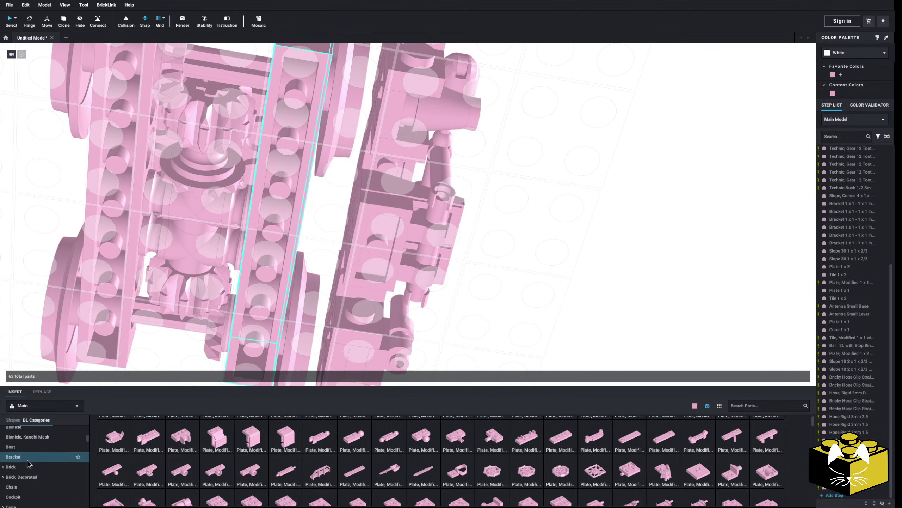
left_click(28, 459)
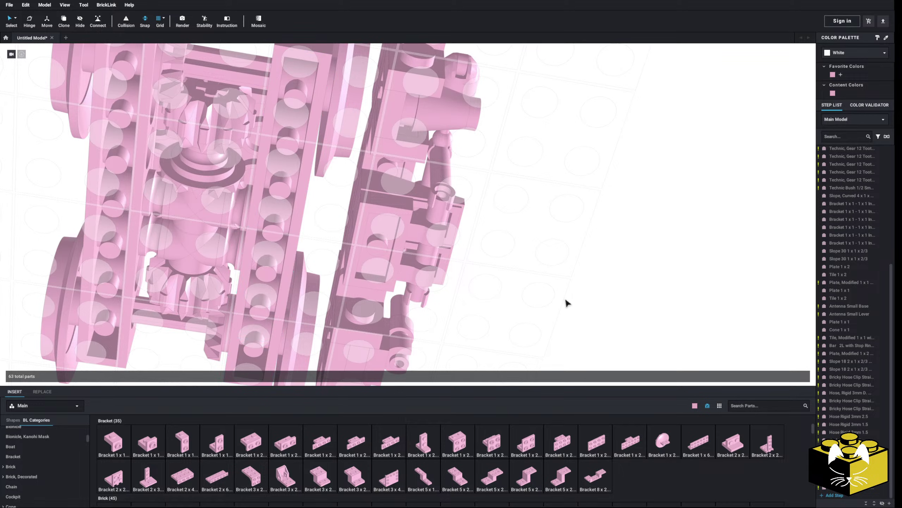
mouse_move(567, 303)
right_mouse_down()
mouse_move(574, 302)
mouse_move(558, 292)
mouse_move(530, 302)
mouse_move(532, 327)
mouse_move(563, 299)
mouse_move(583, 310)
right_mouse_up()
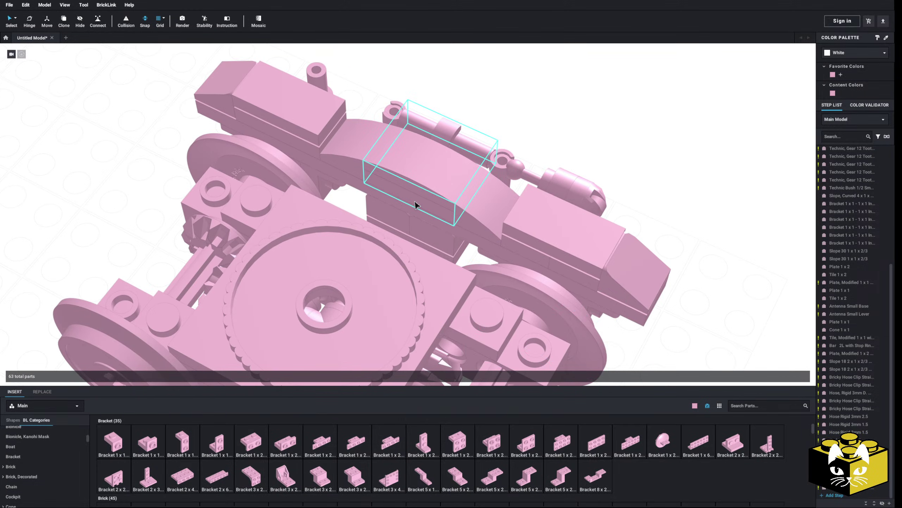
right_click_drag(415, 201, 381, 171)
right_click_drag(400, 167, 419, 216)
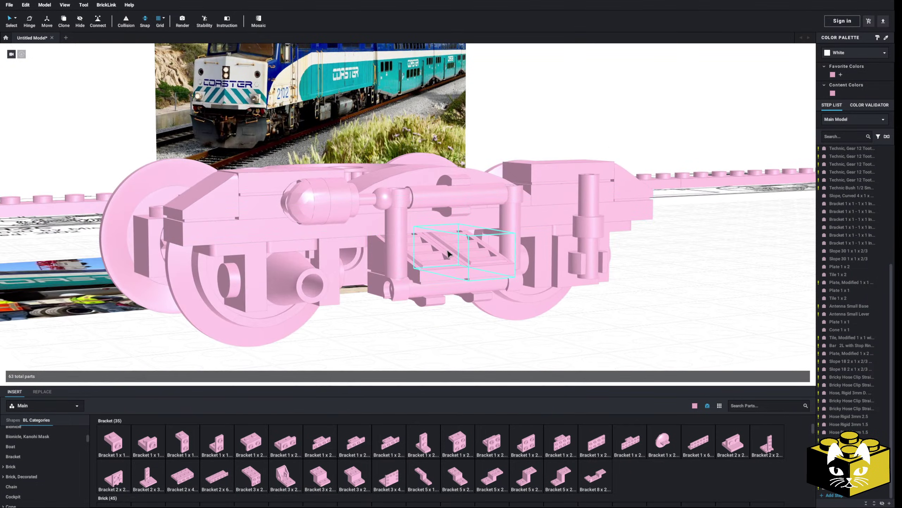
right_click_drag(447, 253, 454, 285)
Try a Bracket 1 x 2 - 2 x 2 Centered, Inverted at the middle of the side frame.
left_click(492, 441)
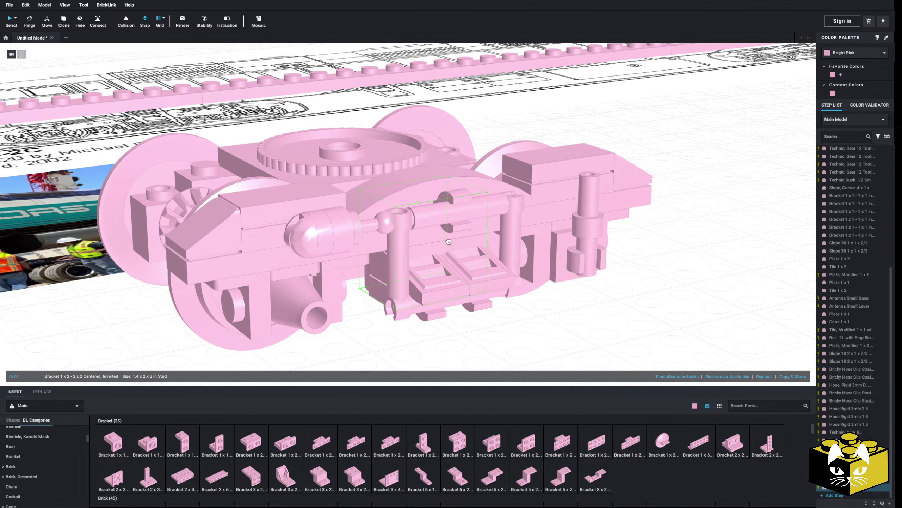
right_click_drag(533, 285, 361, 281)
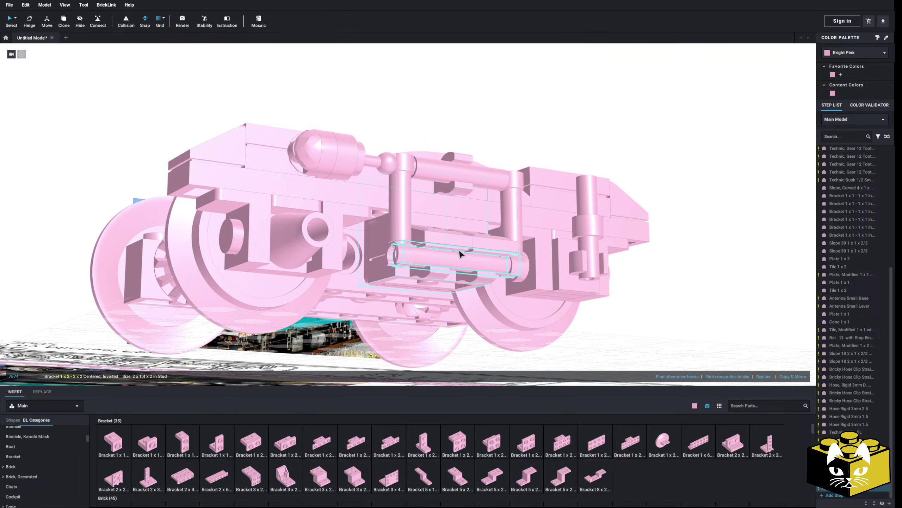
key("Escape")
Delete the 1 x 10 plate running along the side frame beneath its end slopes.
right_click_drag(526, 274, 553, 336)
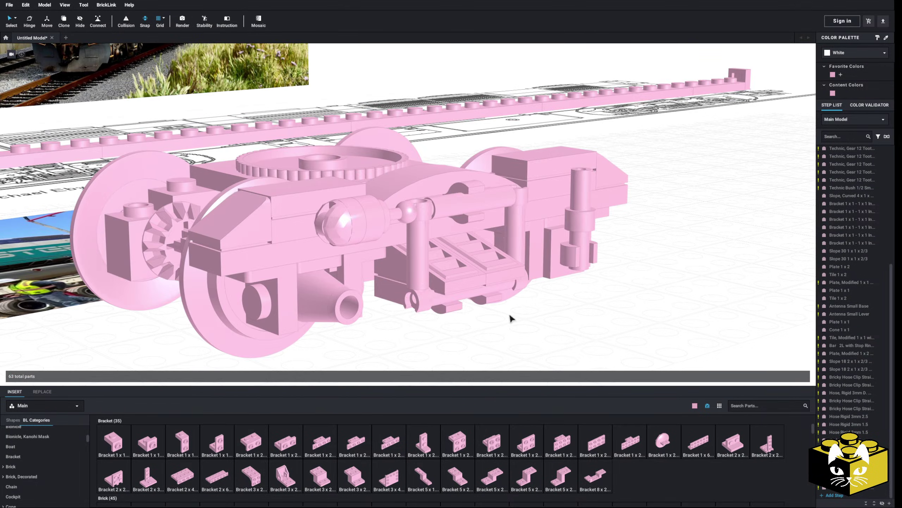
scroll(507, 314, "down", 1)
scroll(478, 308, "up", 1)
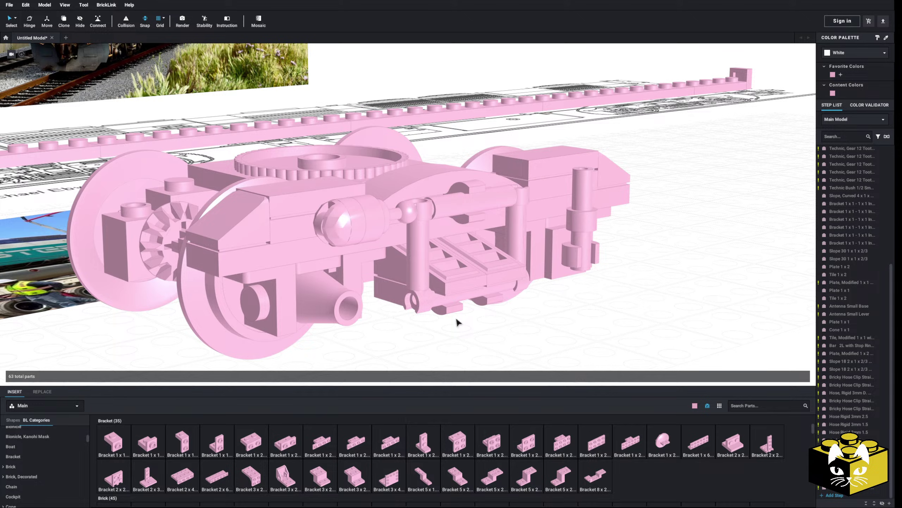
right_click_drag(457, 320, 443, 322)
scroll(358, 331, "down", 2)
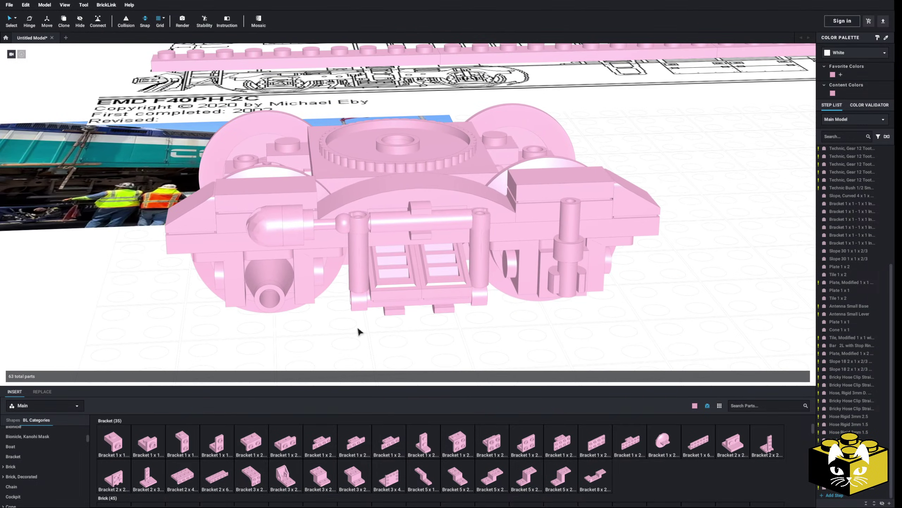
scroll(358, 332, "up", 3)
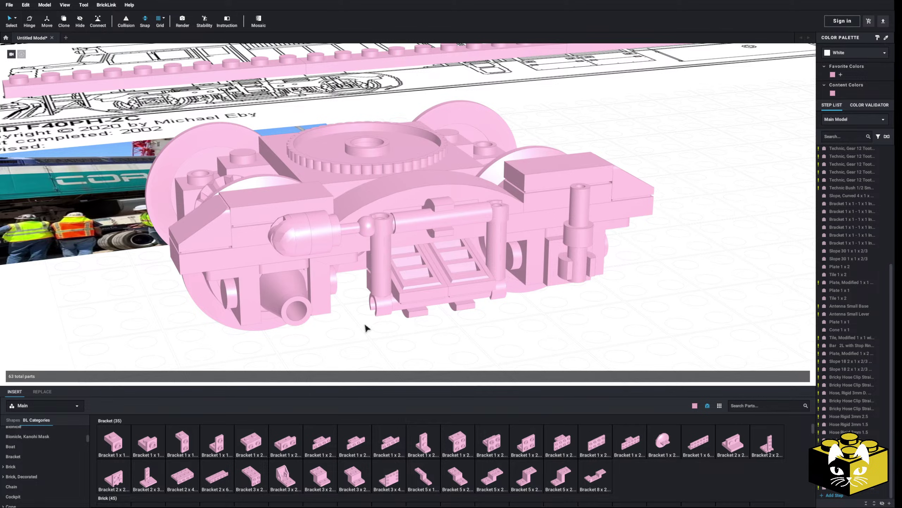
scroll(366, 327, "down", 1)
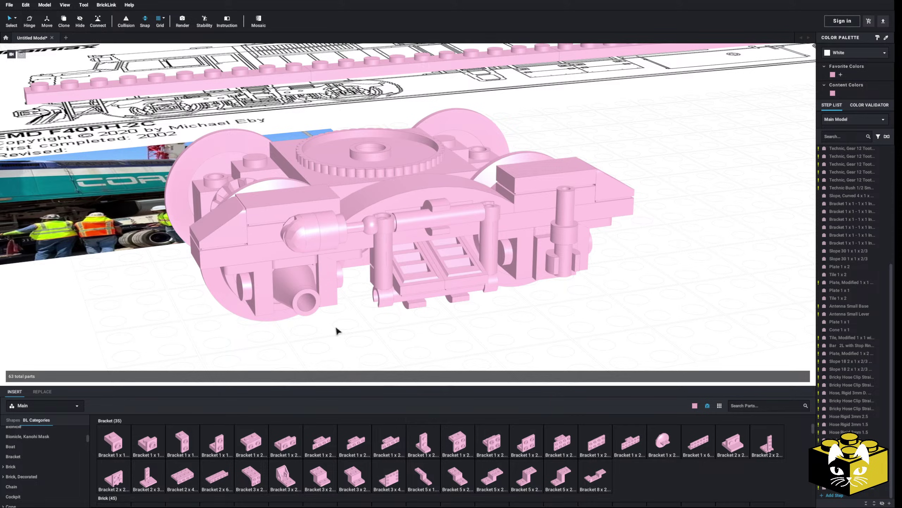
left_click(350, 260)
key("Delete")
Fit a 1 x 4 plate along the side frame's end above the cone.
scroll(55, 462, "up", 3)
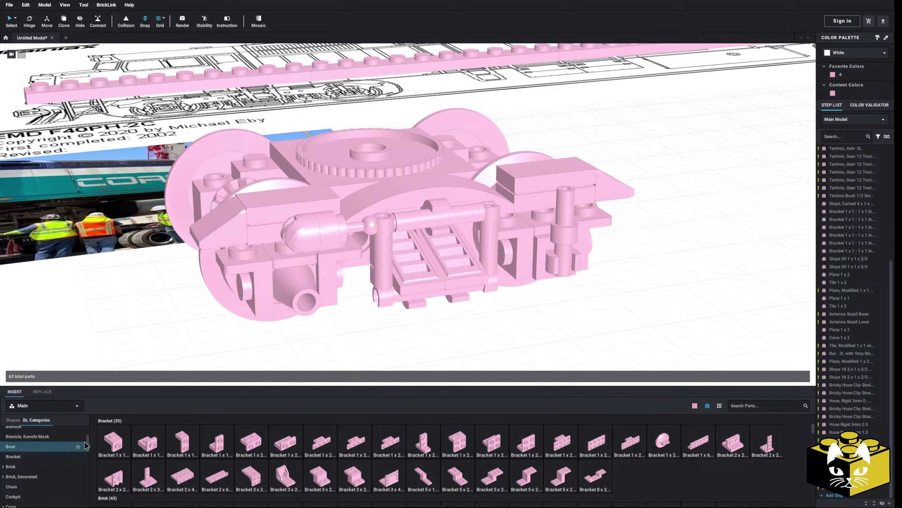
scroll(56, 462, "up", 2)
left_click(28, 431)
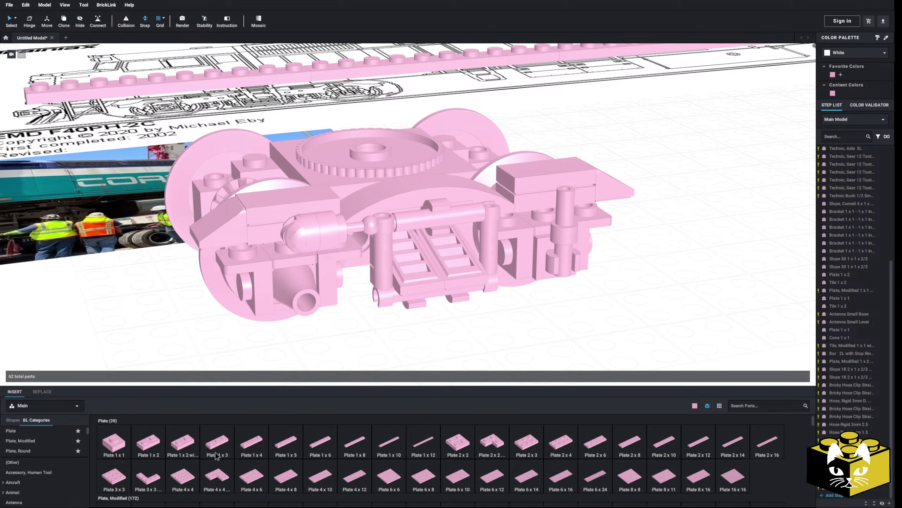
left_click_drag(252, 443, 302, 237)
left_click(301, 238)
Fit another 1 x 4 plate along the side frame's opposite end, behind the upright bar, leaving the middle open.
left_click_drag(251, 441, 537, 205)
left_click(536, 200)
left_click(532, 319)
right_click_drag(532, 319, 533, 224)
left_click_drag(533, 224, 557, 224)
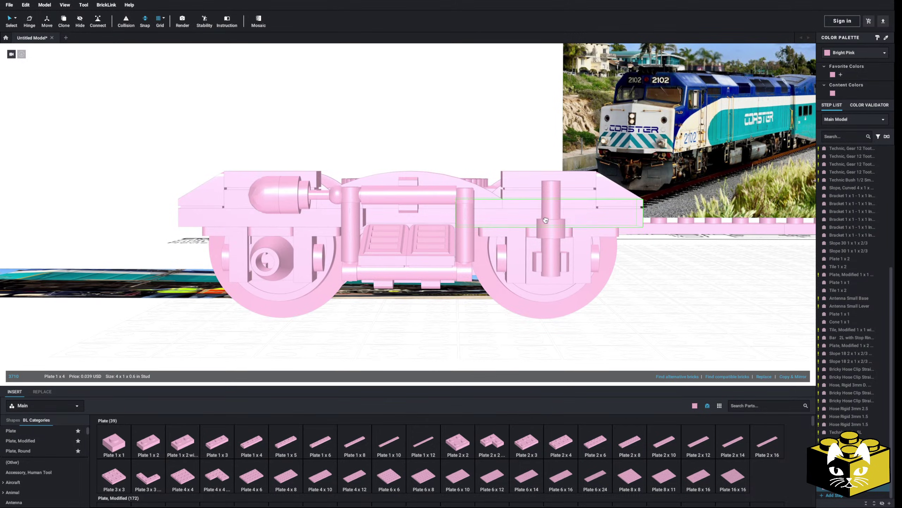
right_click_drag(557, 223, 559, 214)
left_click(601, 335)
right_click_drag(601, 334, 623, 346)
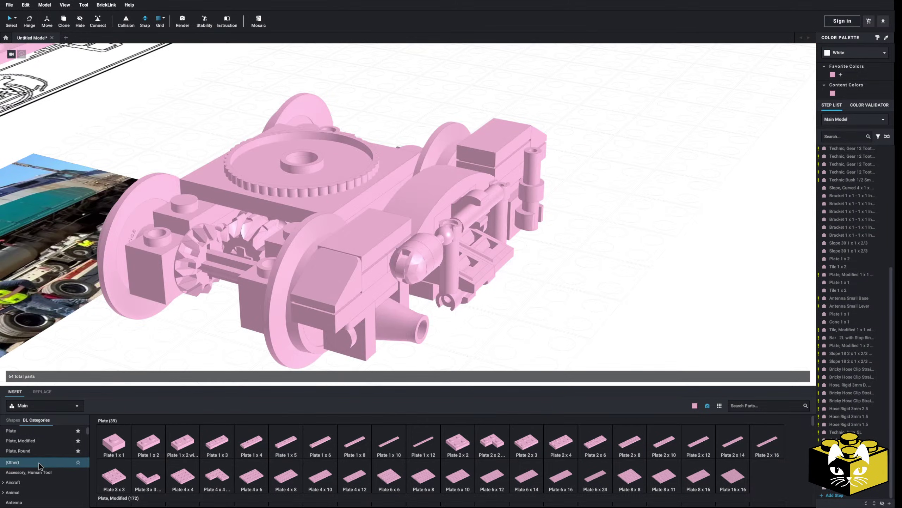
Try a 1 x 2 bracket in the gap between the two 1 x 4 plates, then delete it.
scroll(43, 462, "down", 3)
left_click(40, 497)
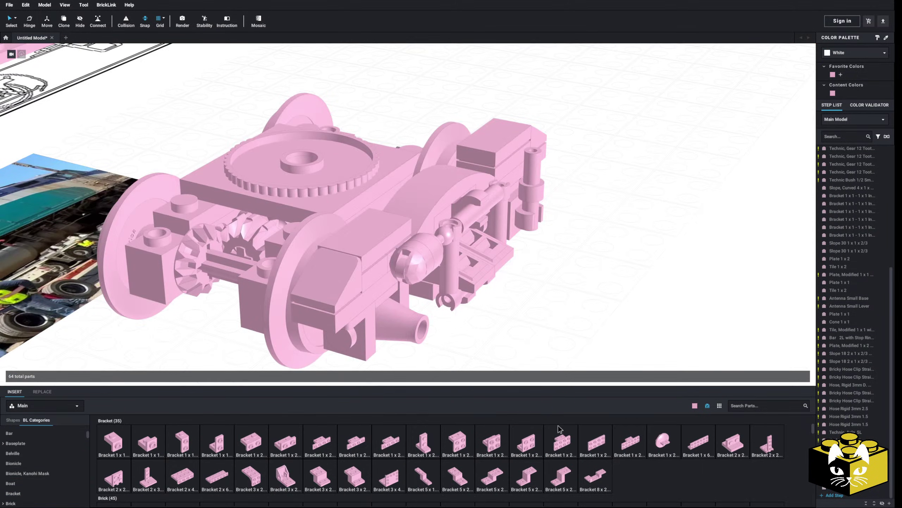
left_click(504, 451)
right_click_drag(540, 299, 433, 209)
left_click(458, 210)
left_click_drag(432, 208, 413, 210)
right_click_drag(413, 210, 403, 214)
key("Delete")
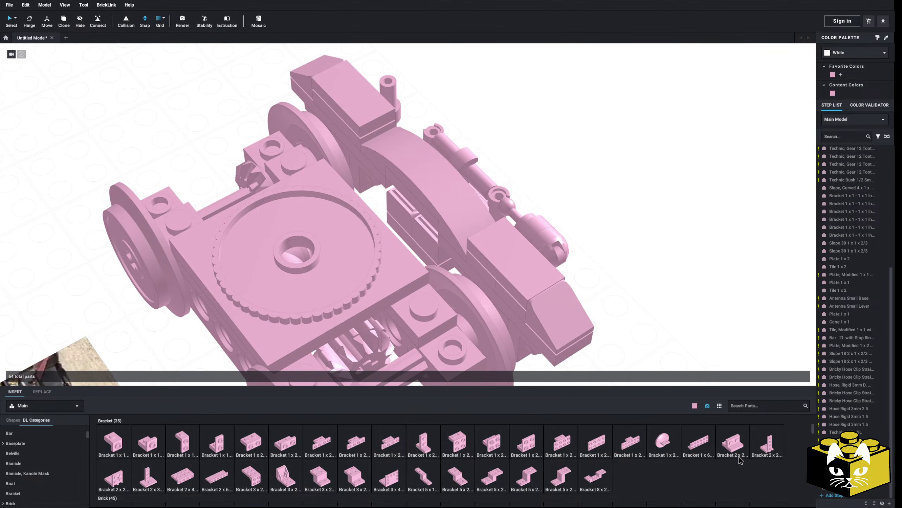
Fit a 2 x 2 bracket into the gap at the side frame's middle, with its upright face towards the chassis.
left_click(735, 449)
left_click(408, 213)
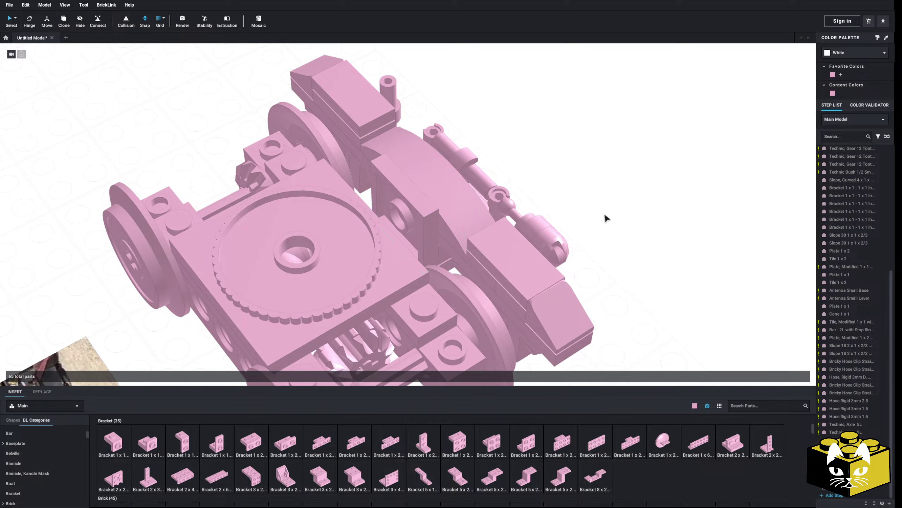
right_click_drag(605, 218, 583, 245)
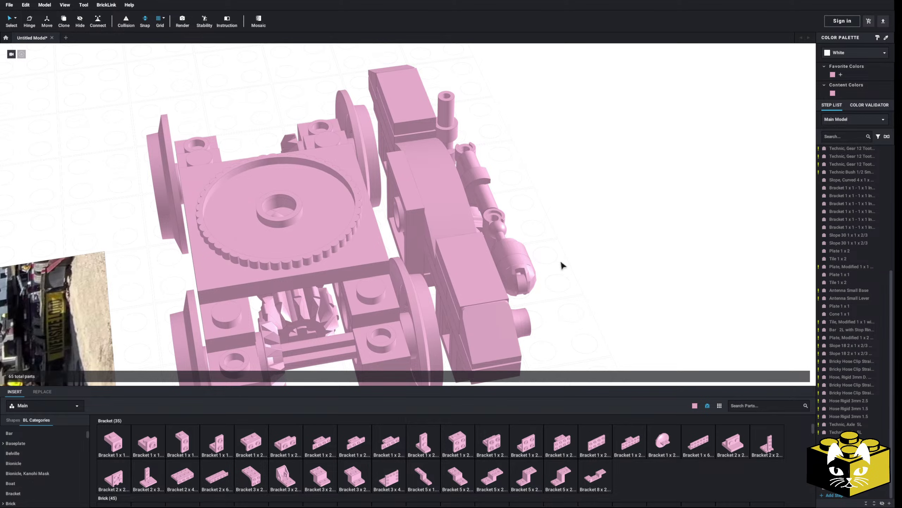
right_click_drag(558, 277, 96, 458)
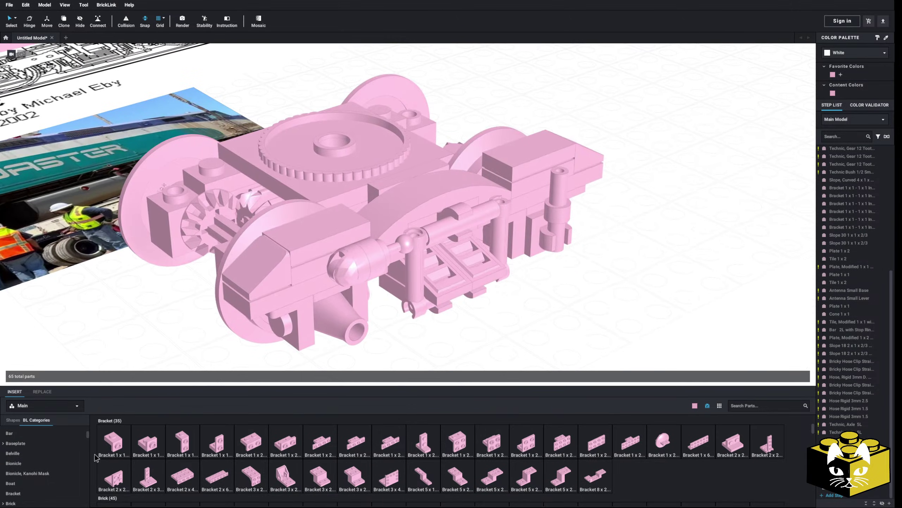
Place two Plate, Modified 1 x 1 with Light Attachment - Thick Ring parts beside the truck, with their rings at right angles.
scroll(57, 459, "up", 5)
left_click(45, 439)
middle_click_drag(398, 380, 385, 365)
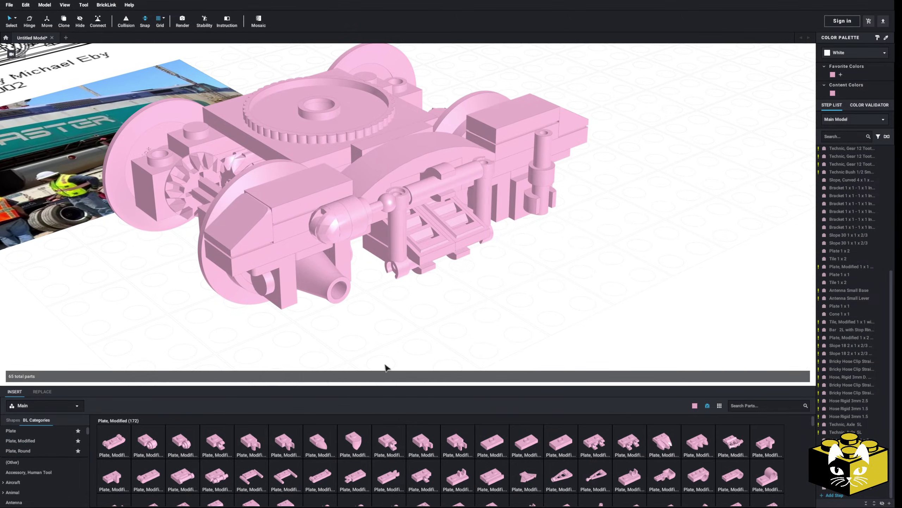
left_click_drag(231, 401, 539, 315)
left_click_drag(151, 439, 565, 316)
key("Right")
Add a third thick-ring 1 x 1 modified plate to the loose pair, rotated so its ring points upward.
left_click_drag(148, 441, 376, 341)
middle_click_drag(376, 341, 388, 281)
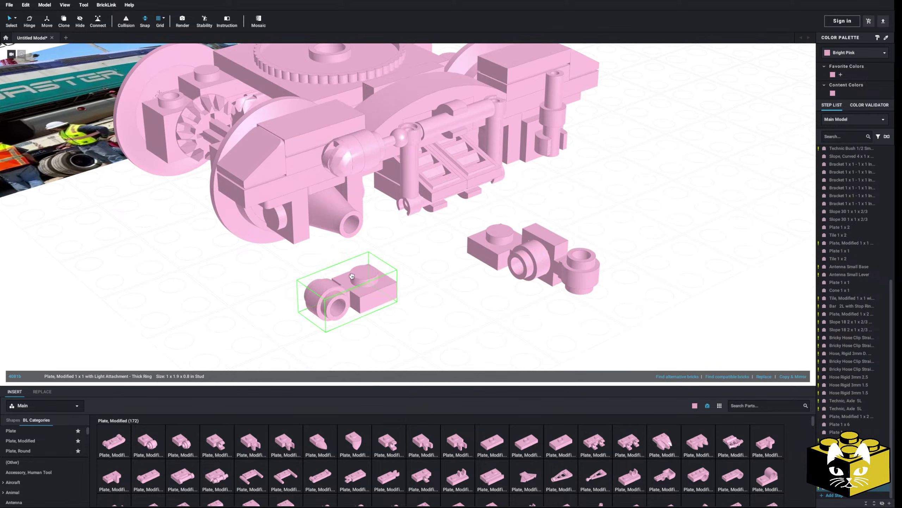
key("Up")
left_click_drag(388, 281, 544, 298)
key("Right")
key("Right")
left_click(423, 317)
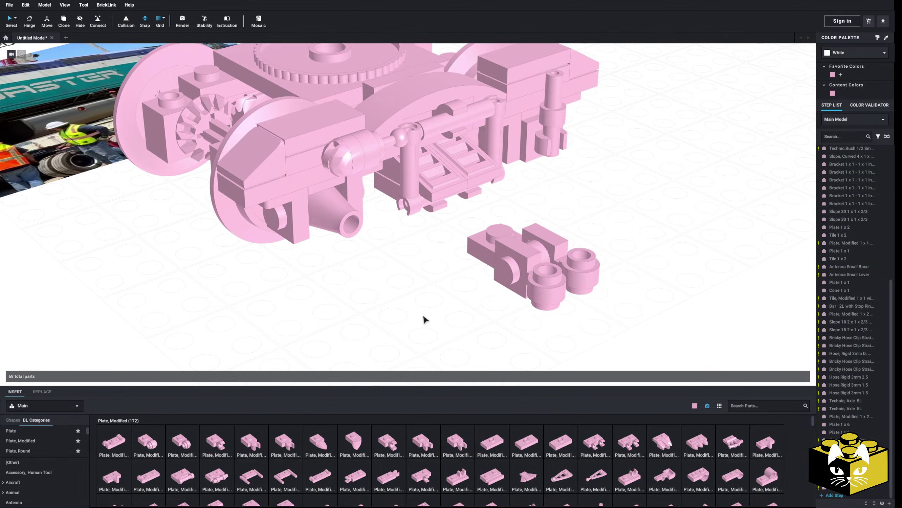
Try a 1 x 2 plate on the loose ring-plate assembly, then delete the whole assembly.
right_click_drag(289, 355, 297, 331)
left_click(14, 431)
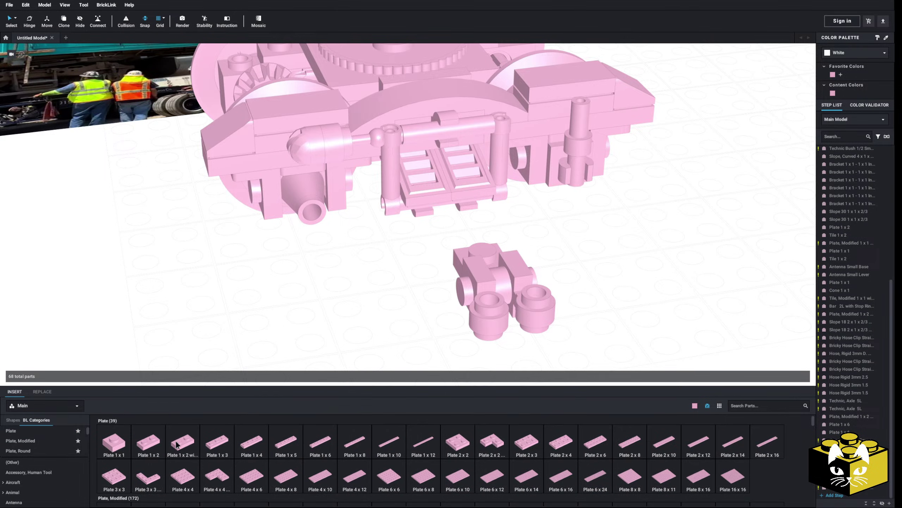
left_click_drag(176, 445, 511, 291)
right_click_drag(427, 329, 355, 290)
left_click_drag(624, 199, 376, 324)
key("Delete")
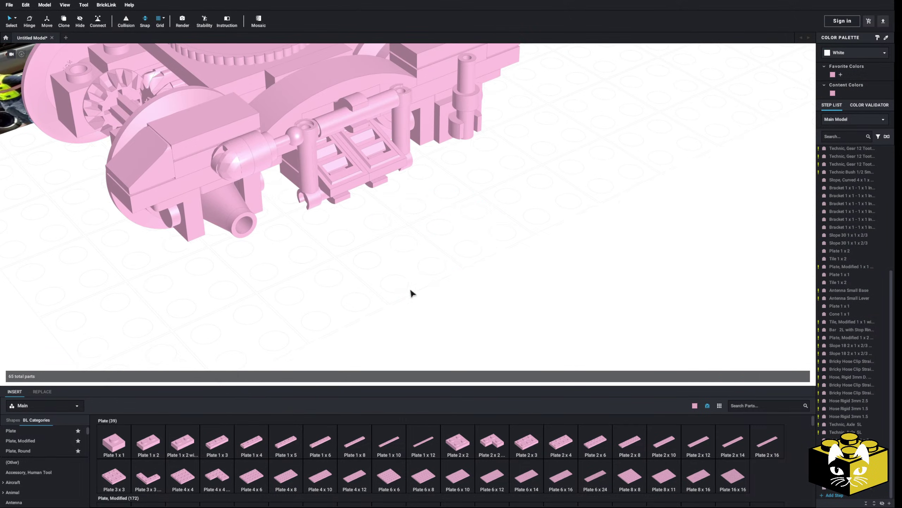
middle_click_drag(368, 263, 428, 293)
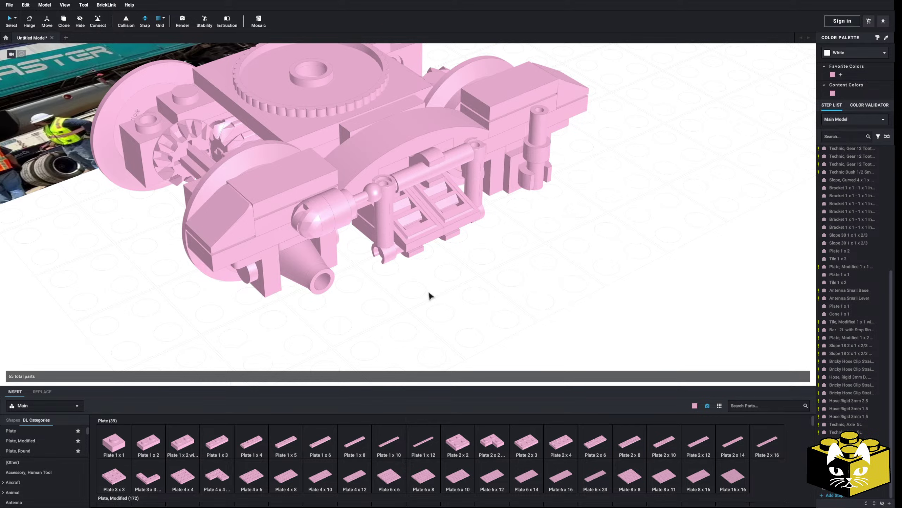
Move the 4 x 4 turntable clear of the truck and delete the part beneath it beside the side frame.
right_click_drag(413, 287, 365, 300)
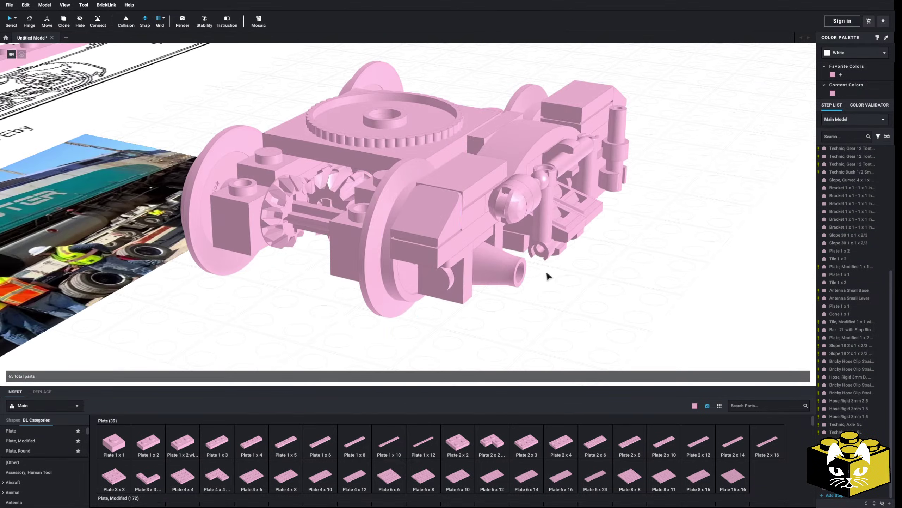
right_click_drag(548, 274, 526, 295)
left_click_drag(295, 230, 633, 221)
right_click_drag(633, 221, 653, 188)
left_click(400, 209)
key("Delete")
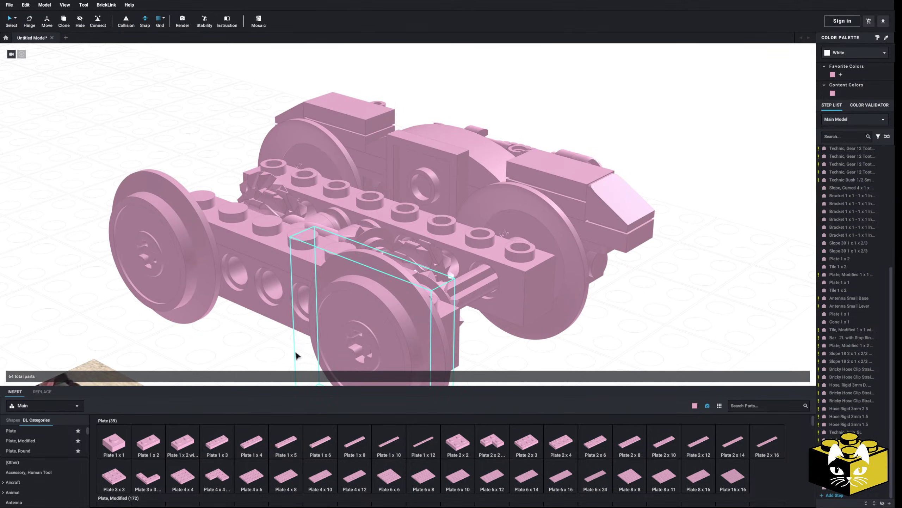
Fit a Bracket 1 x 2 - 2 x 2 Centered, Inverted onto the chassis beam's middle, with its upright face towards the side frame.
scroll(48, 454, "down", 1)
scroll(49, 454, "down", 3)
left_click(14, 488)
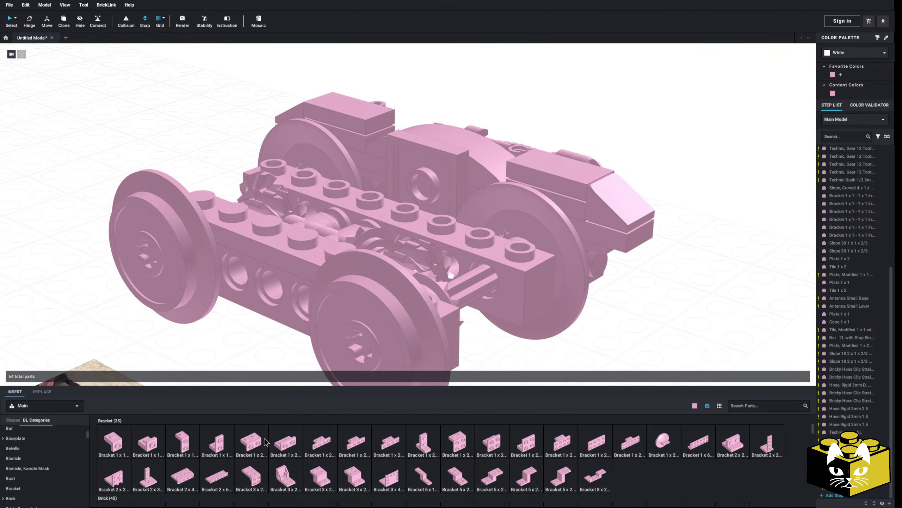
right_click_drag(612, 312, 612, 331)
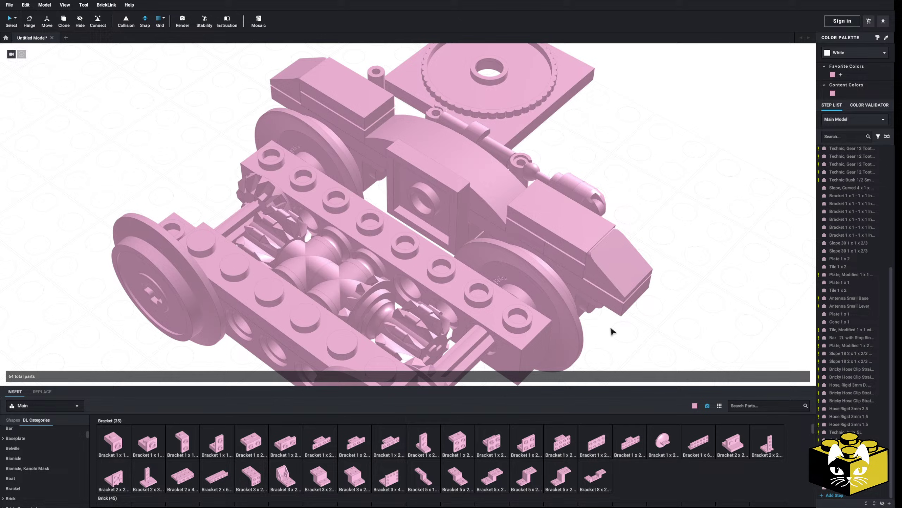
left_click(505, 440)
left_click(399, 249)
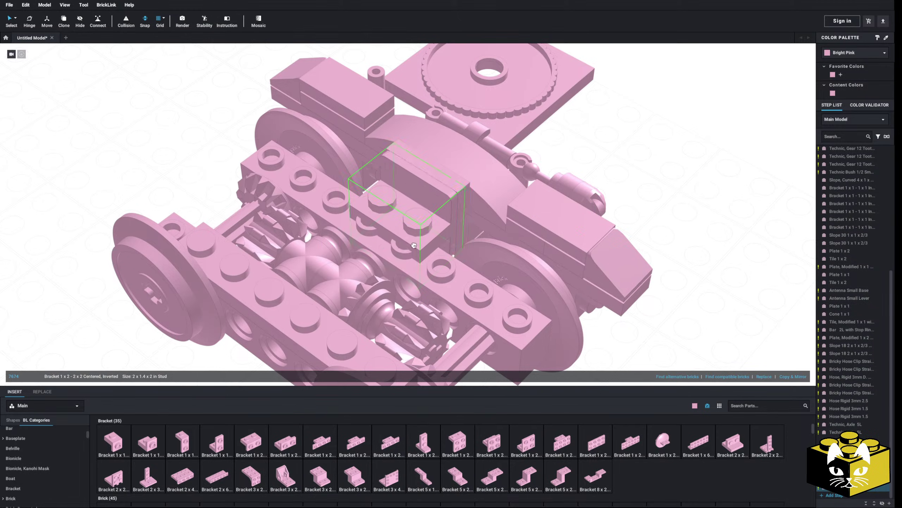
right_click_drag(657, 192, 637, 200)
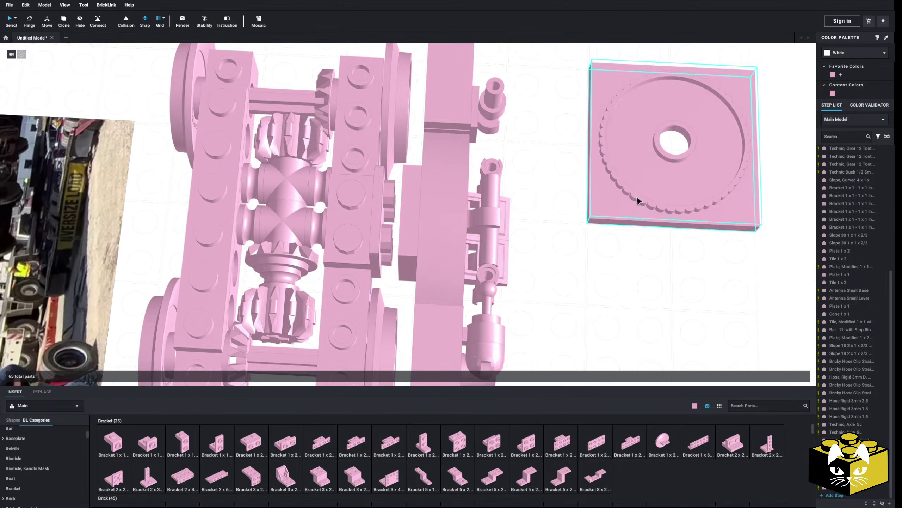
scroll(508, 209, "down", 2)
scroll(510, 207, "up", 2)
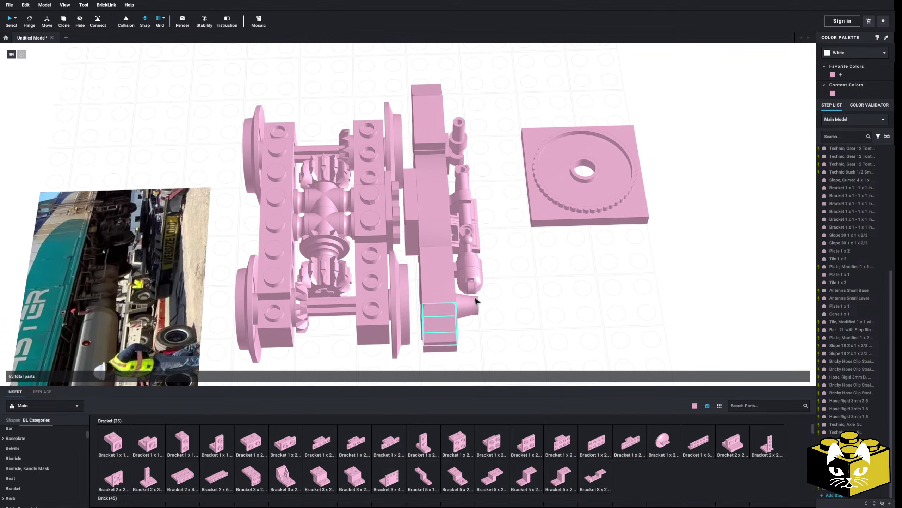
Select the complete side frame, try it against the chassis bracket, and move it away to leave a working gap.
left_click_drag(499, 65, 418, 372)
left_click_drag(411, 217, 397, 215)
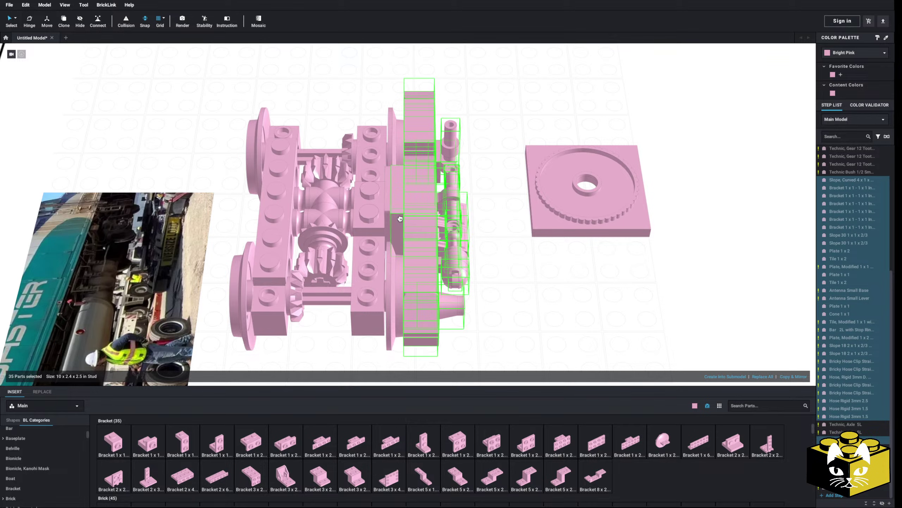
right_click_drag(397, 215, 400, 192)
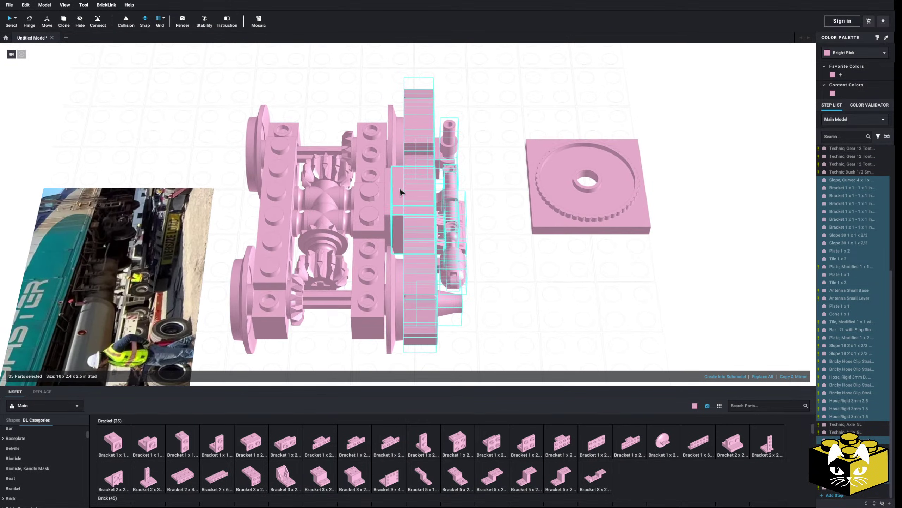
left_click_drag(397, 202, 435, 206)
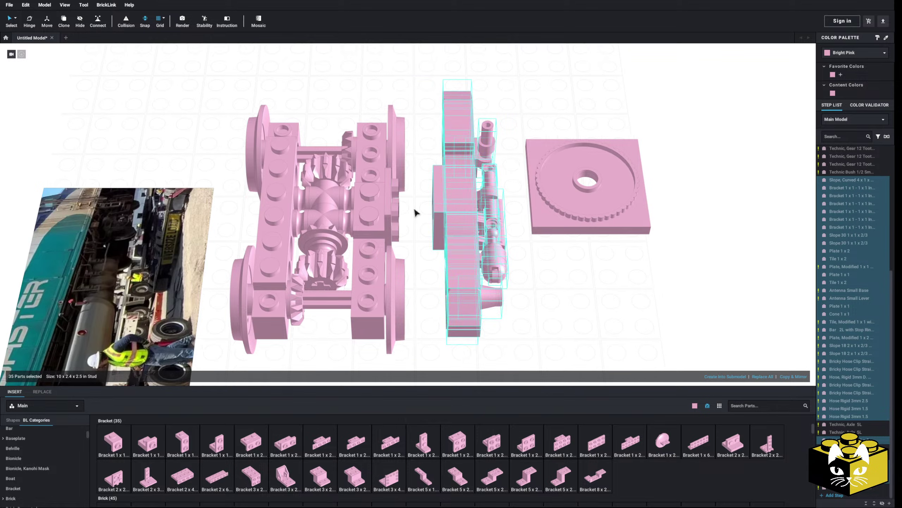
left_click(413, 210)
mouse_move(406, 216)
right_mouse_down()
mouse_move(382, 202)
mouse_move(407, 216)
mouse_move(393, 227)
right_mouse_up()
Attach a Plate 2 x 2 upright to the outward-facing studs of the chassis bracket.
scroll(71, 472, "down", 10)
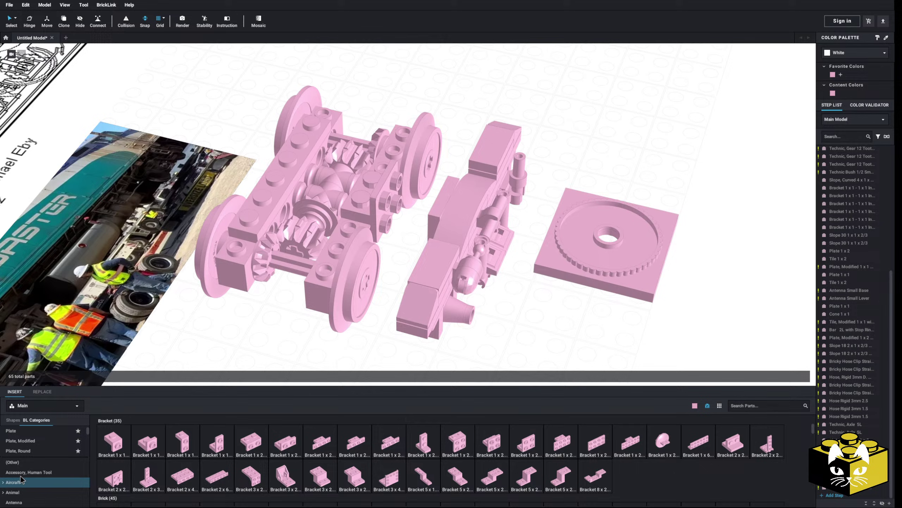
left_click(21, 430)
left_click(449, 439)
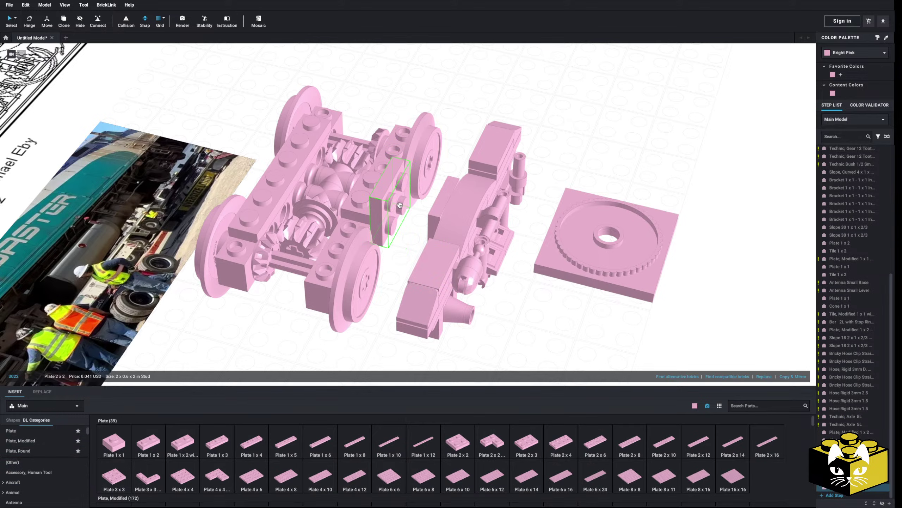
left_click(399, 208)
key("Escape")
right_click_drag(381, 268, 327, 337)
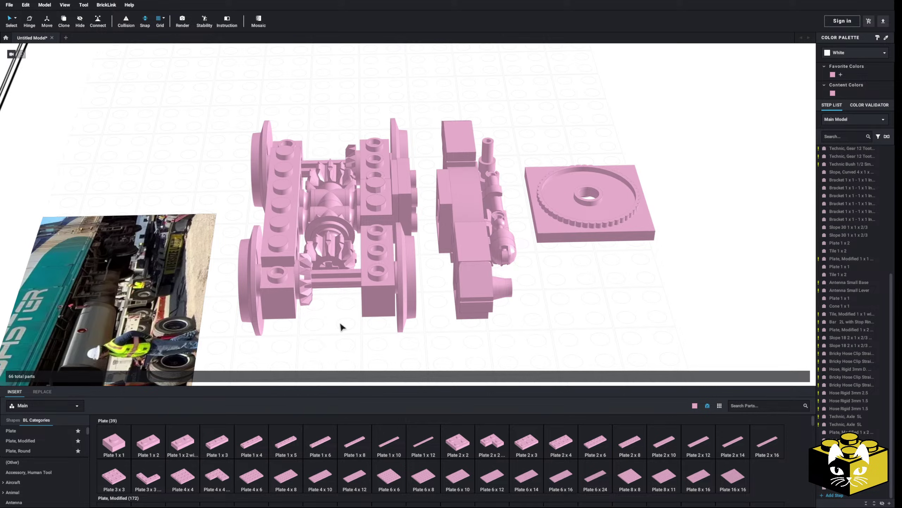
right_click_drag(341, 326, 342, 323)
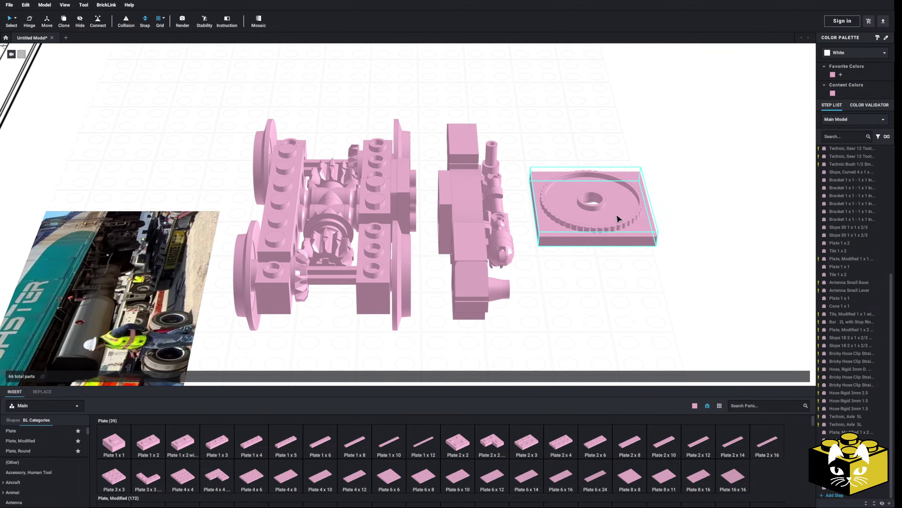
Move the turntable farther from the truck and attach the complete side frame to the chassis's upright 2 x 2 plate.
left_click_drag(619, 217, 679, 224)
left_click_drag(547, 105, 438, 363)
right_click_drag(437, 363, 428, 192)
Add the connecting 2 x 2 plate and chassis bracket to the side frame selection and create a mirrored copy.
left_click(403, 196, "ctrl")
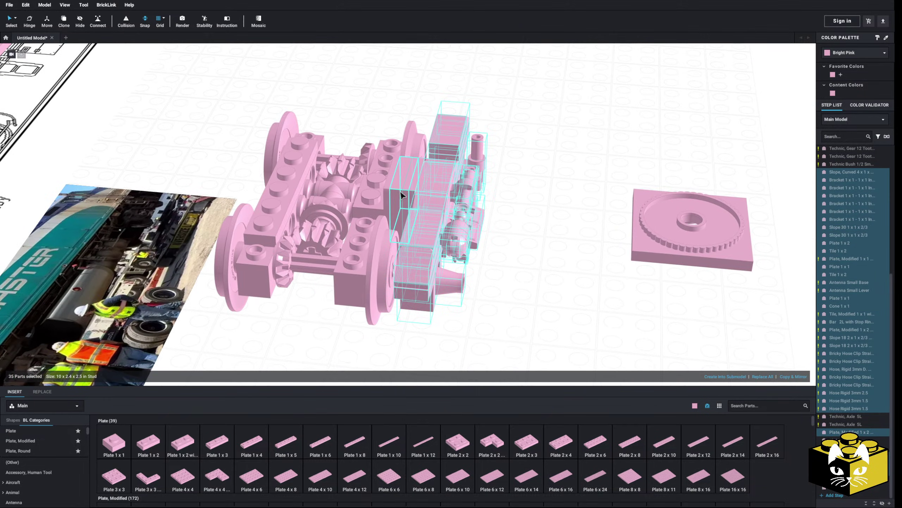
left_click(384, 196, "ctrl")
right_click_drag(620, 282, 645, 287)
left_click(793, 376)
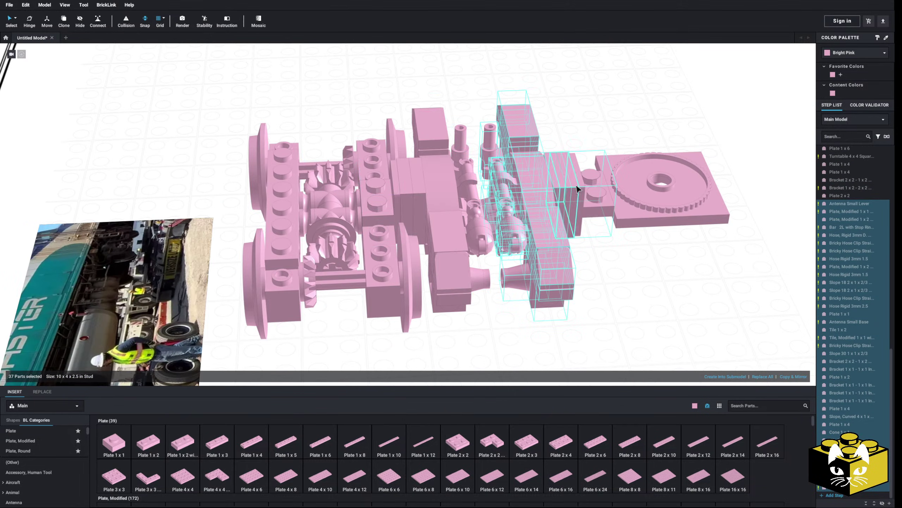
Position the mirrored side frame assembly against the opposite side of the truck chassis.
right_click_drag(199, 213, 365, 265)
left_click_drag(268, 99, 439, 268)
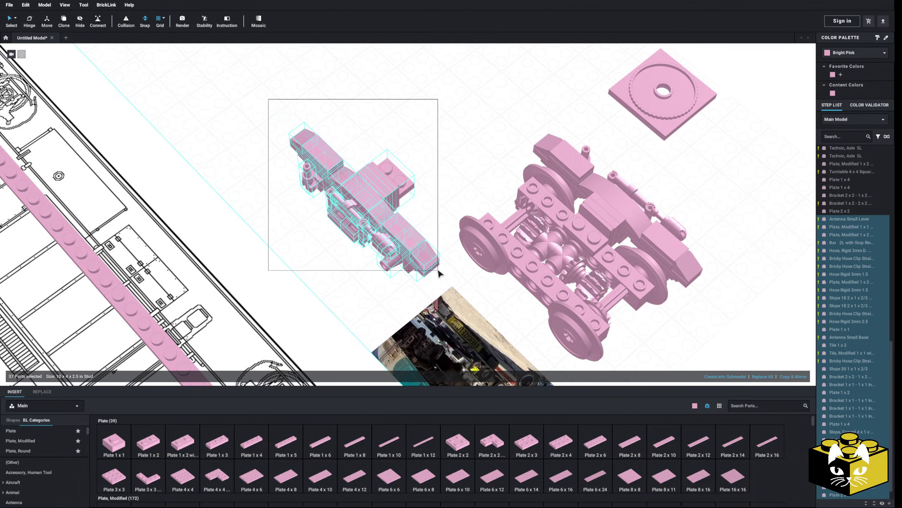
right_click_drag(439, 268, 215, 185)
left_click_drag(206, 145, 447, 272)
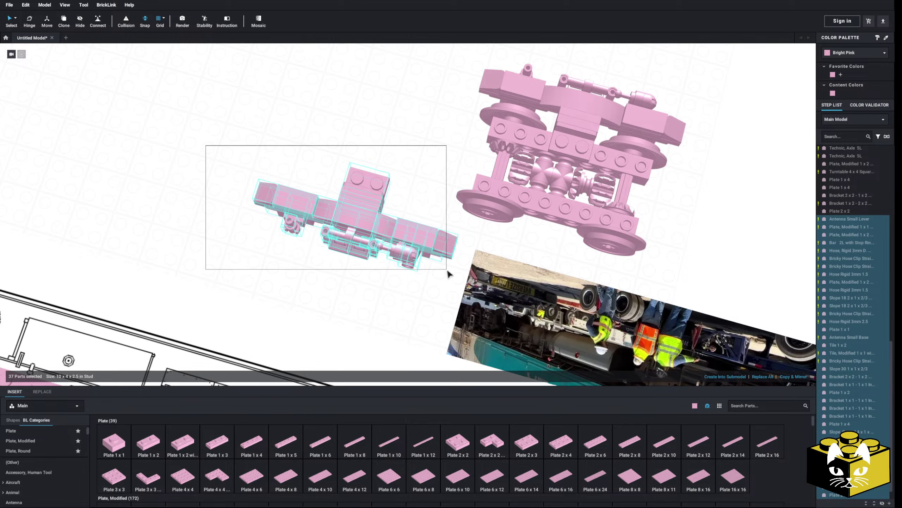
right_click_drag(448, 271, 532, 193)
key("Escape")
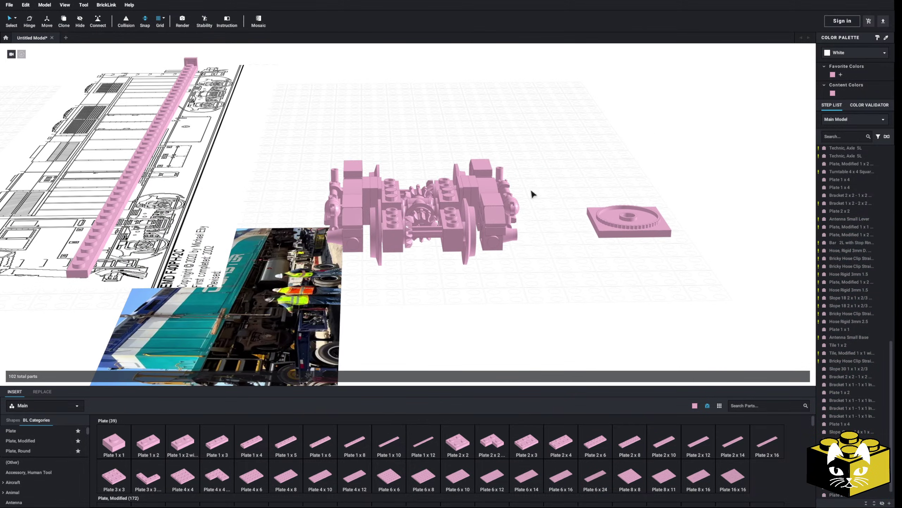
Delete the 2 x 2 plate between the chassis and the side frame on both sides of the truck.
scroll(445, 312, "down", 2)
scroll(443, 314, "up", 6)
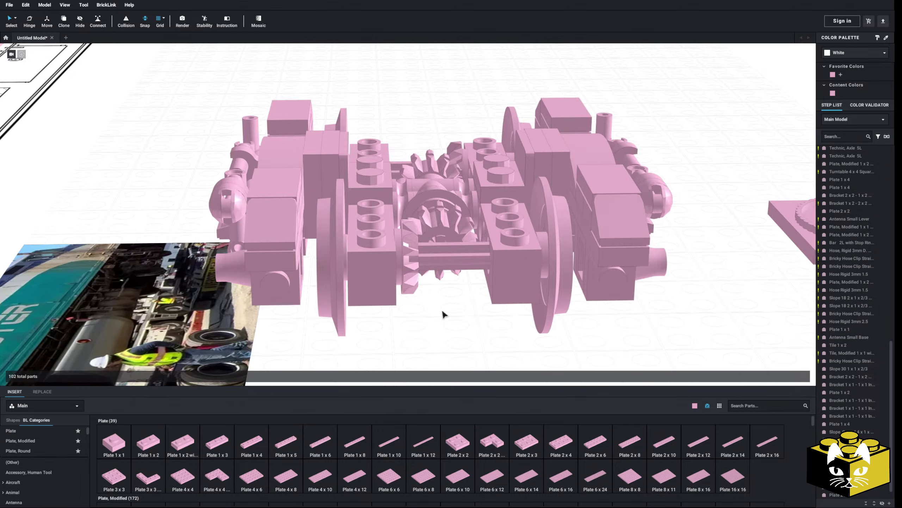
scroll(427, 318, "up", 4)
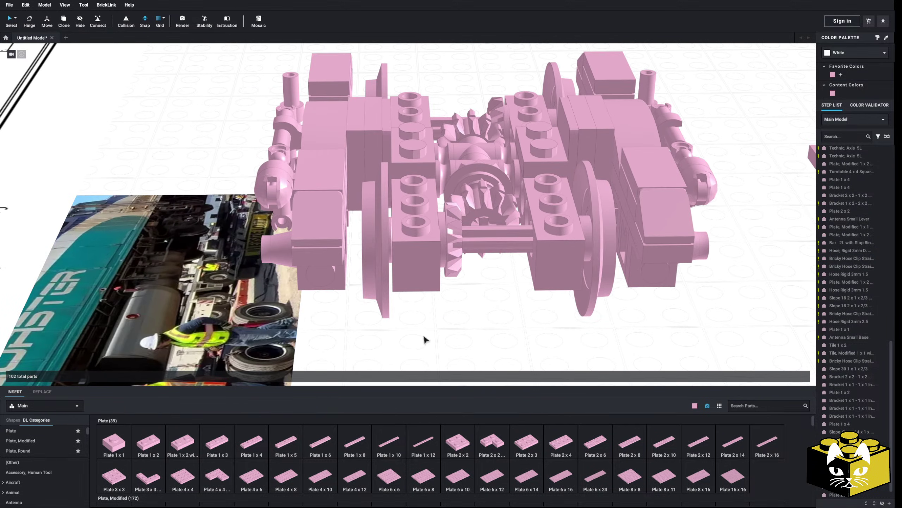
right_click_drag(445, 317, 356, 216)
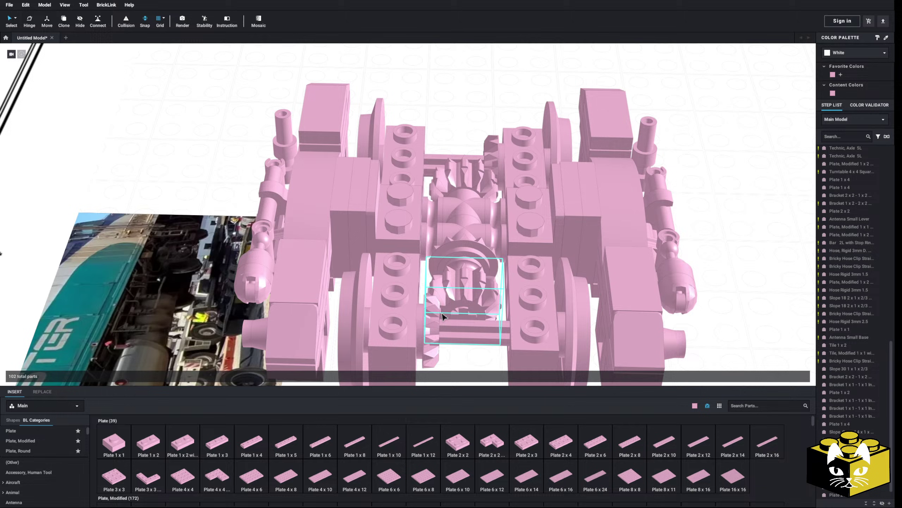
left_click(356, 216)
key("Delete")
left_click(569, 213)
key("Delete")
scroll(493, 287, "down", 4)
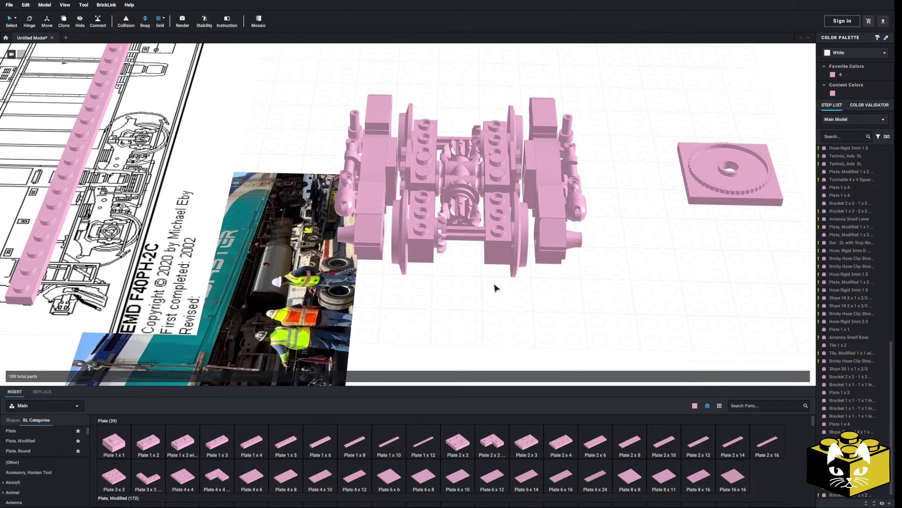
Switch the parts library to Custom Parts and search for "wheel".
left_click(41, 406)
left_click(39, 423)
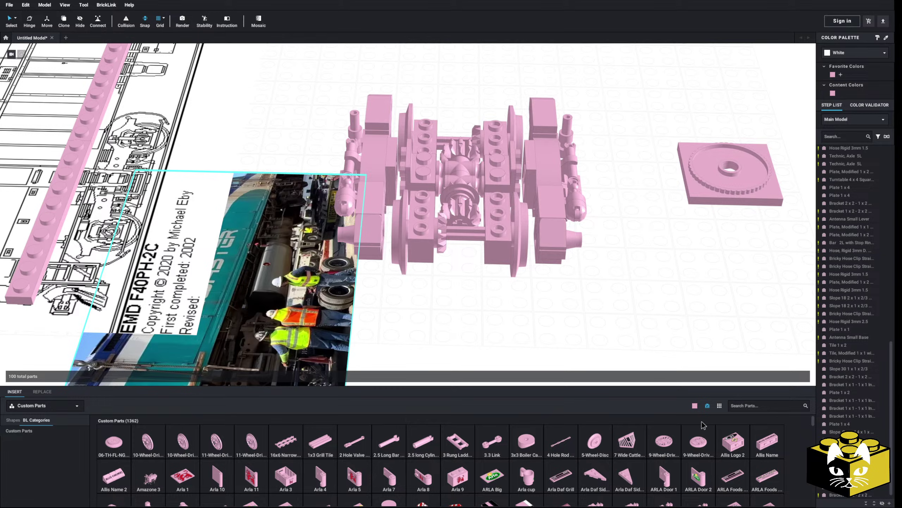
left_click(754, 405)
type("wheel")
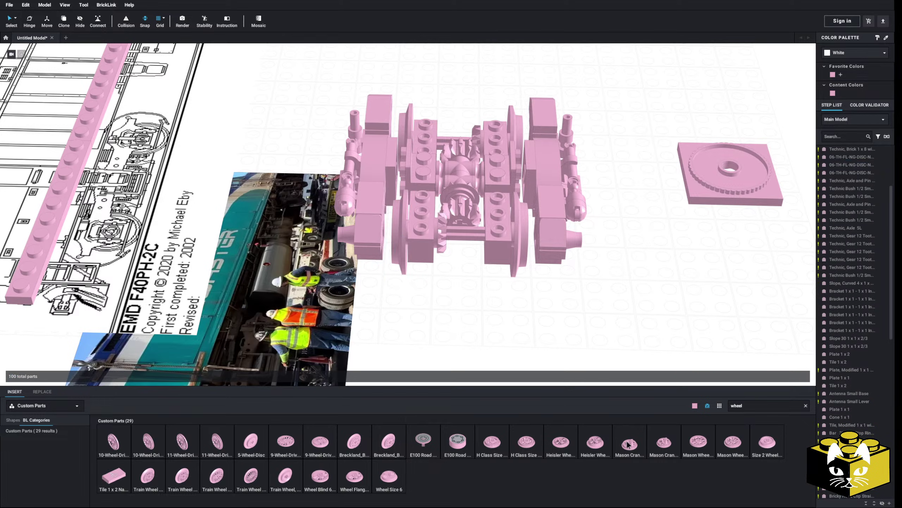
Try two different Train Wheel custom parts in turn beside the truck, deleting each one.
left_click(389, 476)
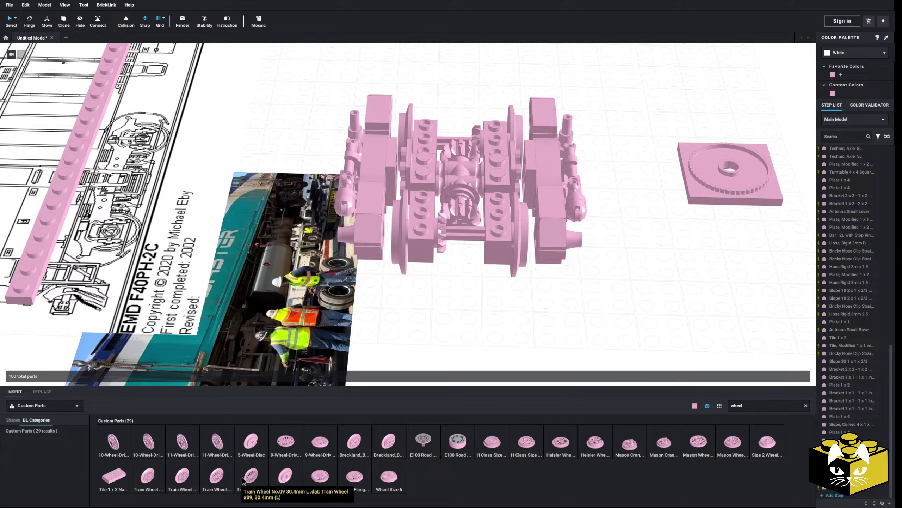
left_click(217, 474)
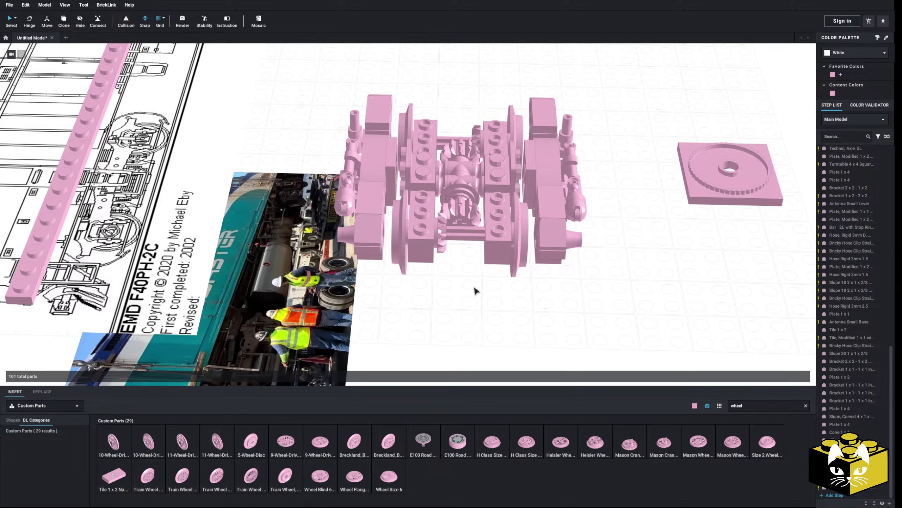
left_click(458, 335)
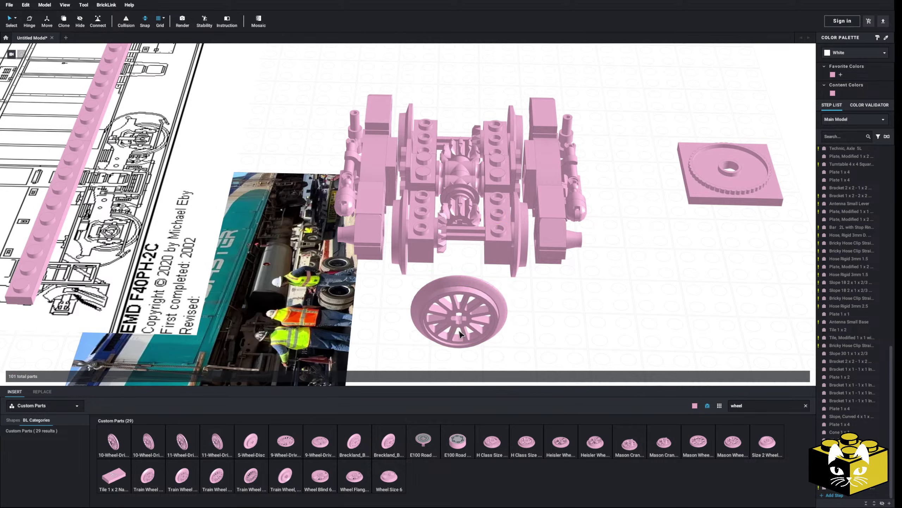
left_click(458, 334)
key("Delete")
left_click(181, 476)
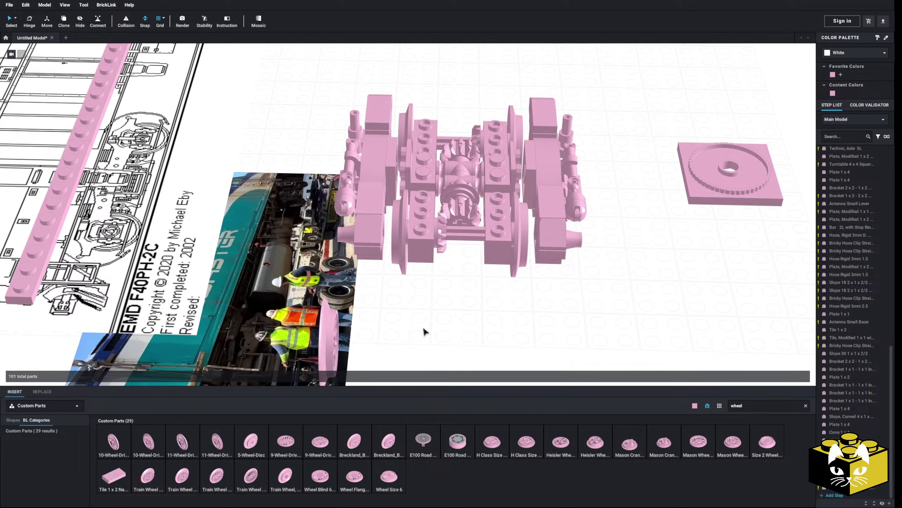
left_click(430, 327)
left_click_drag(429, 328, 614, 306)
key("Delete")
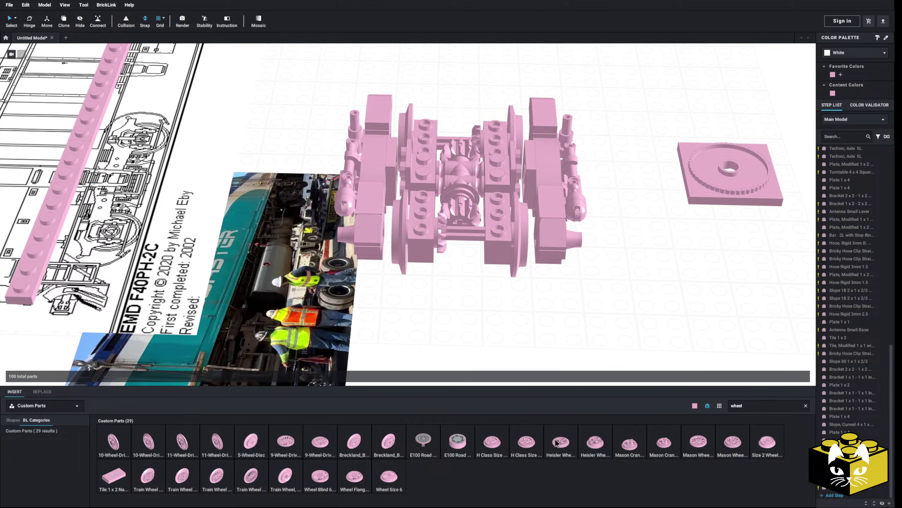
Pick the Size 2 Wheel custom part for placement.
left_click(764, 442)
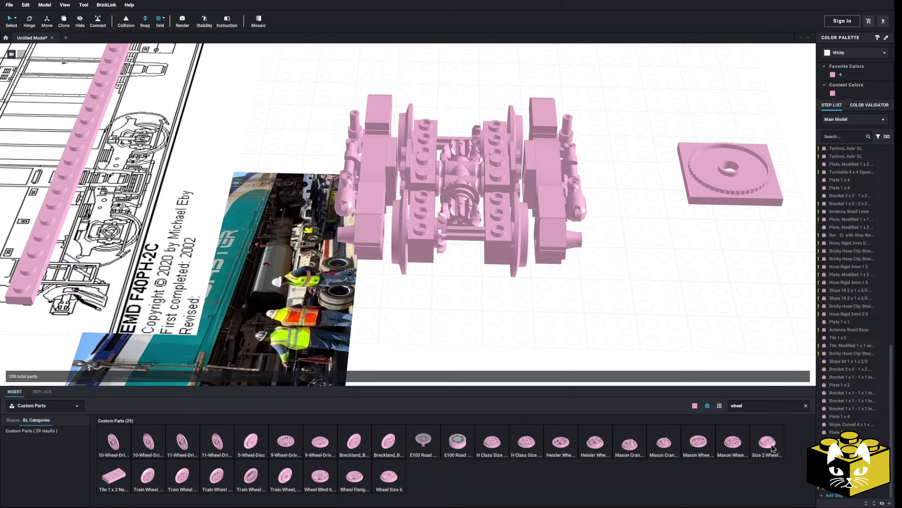
Try the Mason Wheel Size 7 Flanged beside the truck, deleting it and the wheel tried before it.
left_click(626, 309)
key("Delete")
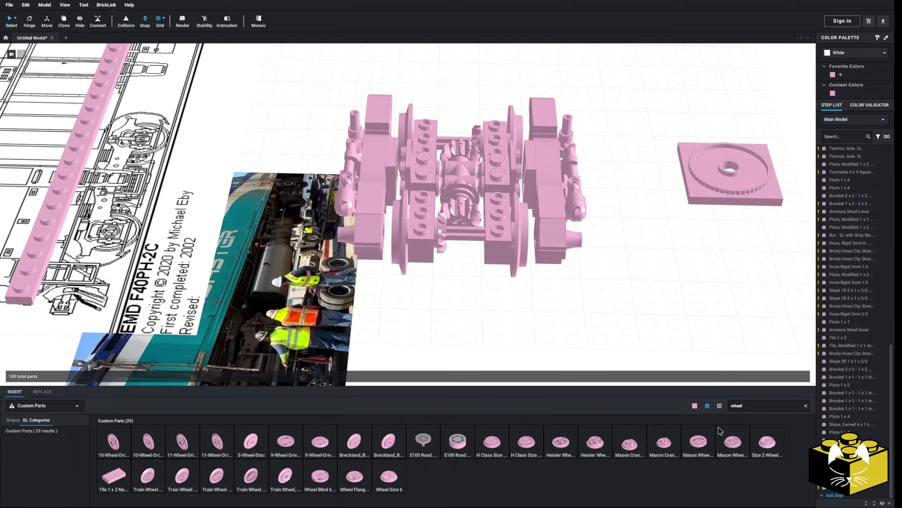
left_click(732, 436)
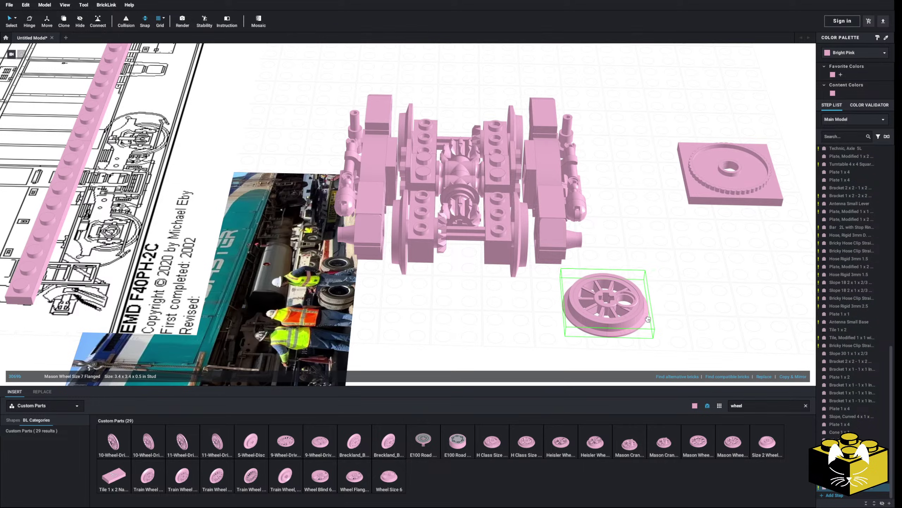
left_click(642, 322)
key("Delete")
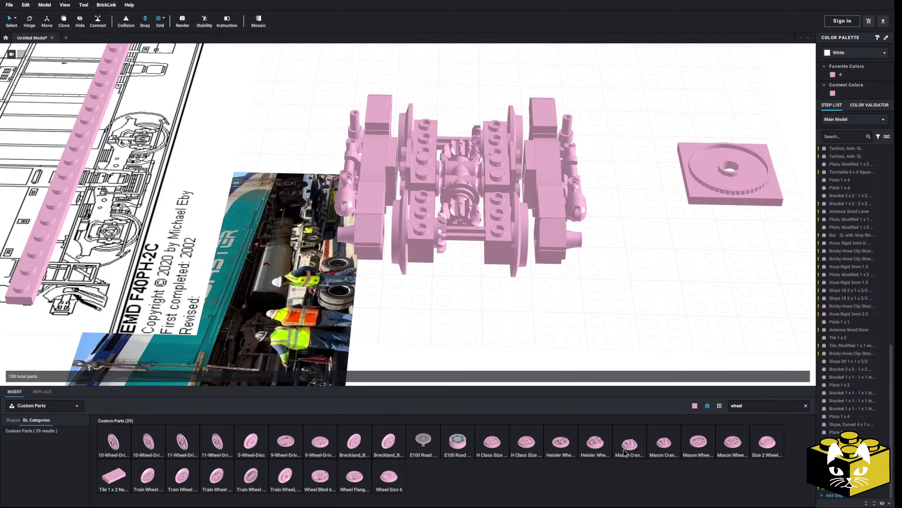
Insert the H Class Size 6 Wheel in place of the truck's front disc wheel and set the disc wheel aside for comparison.
left_click(492, 447)
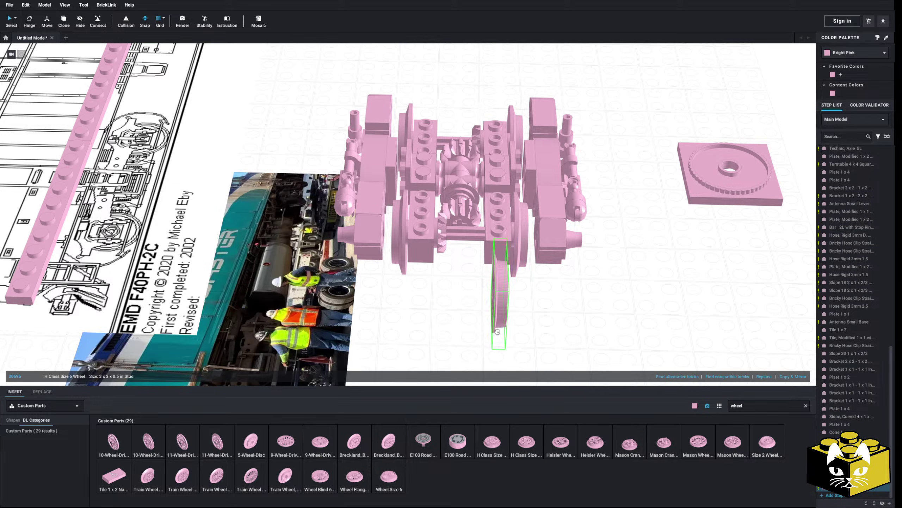
left_click(501, 327)
scroll(501, 327, "up", 5)
left_click_drag(459, 264, 693, 291)
left_click(394, 342)
left_click_drag(419, 320, 458, 253)
left_click(476, 346)
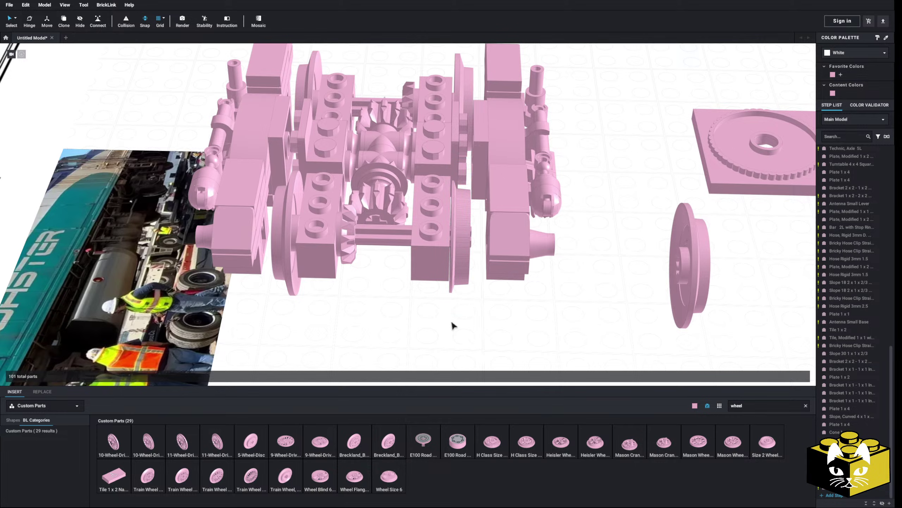
Search the custom parts for "6" and look through the results for a suitable wheel.
left_click_drag(280, 486, 445, 460)
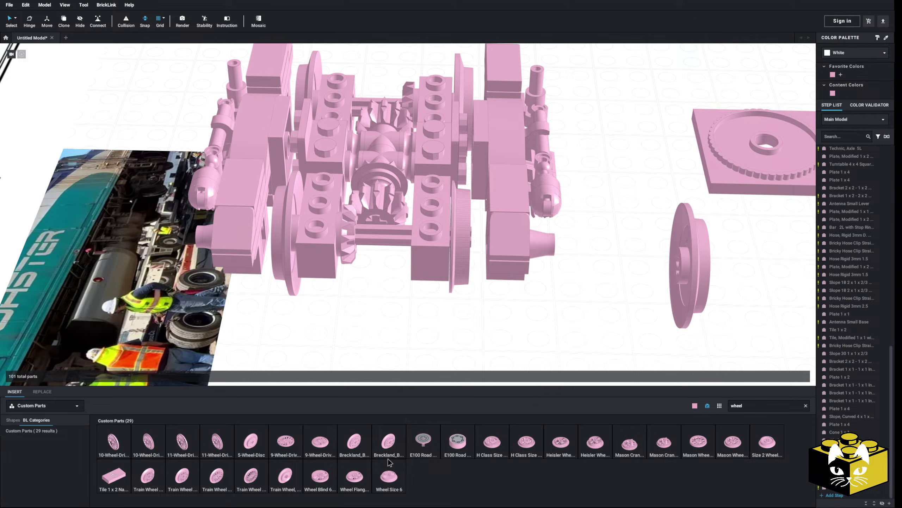
double_click(754, 403)
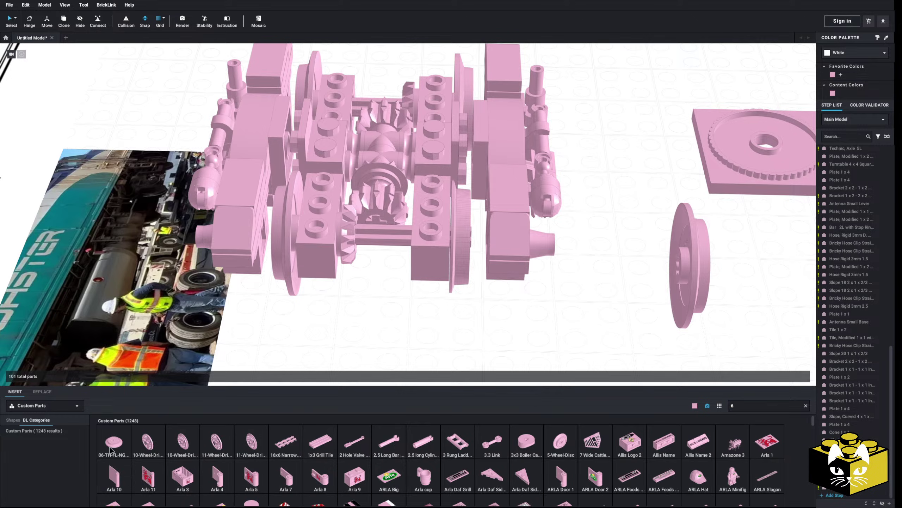
scroll(607, 439, "down", 3)
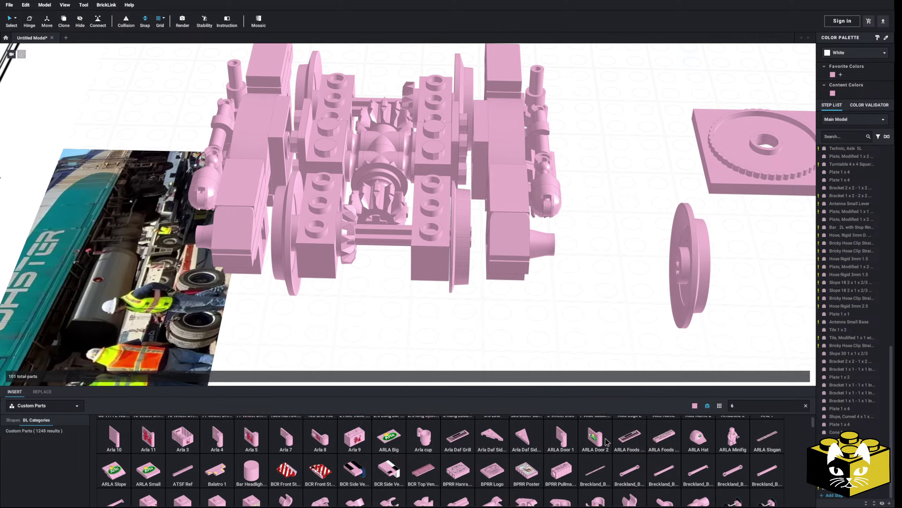
scroll(607, 439, "down", 1)
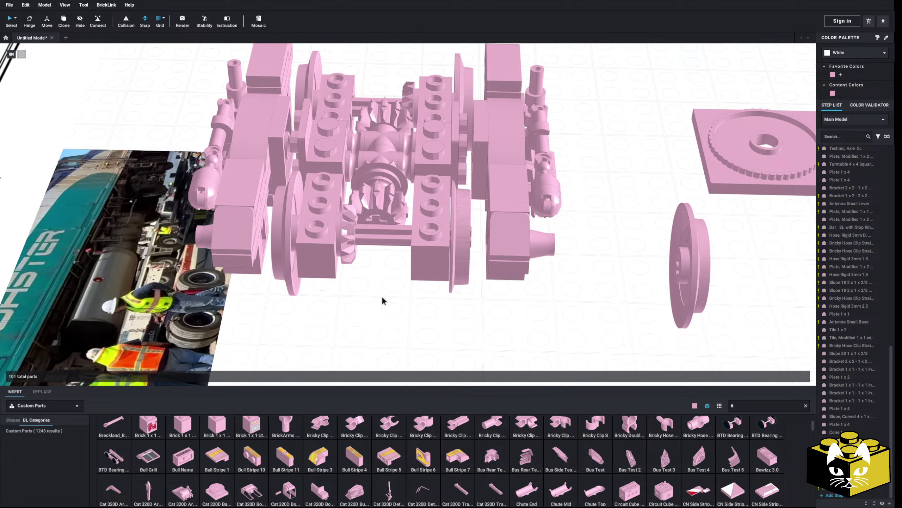
scroll(398, 307, "down", 2)
scroll(419, 299, "up", 2)
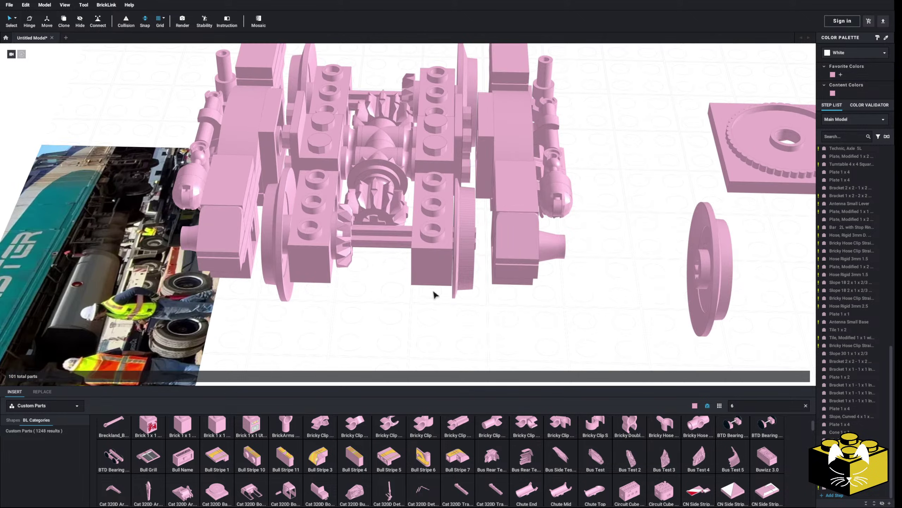
right_click_drag(419, 289, 412, 298)
scroll(414, 298, "up", 2)
Delete the disc wheel set aside and the H Class Size 6 Wheel on the truck's front axle.
left_click(706, 278)
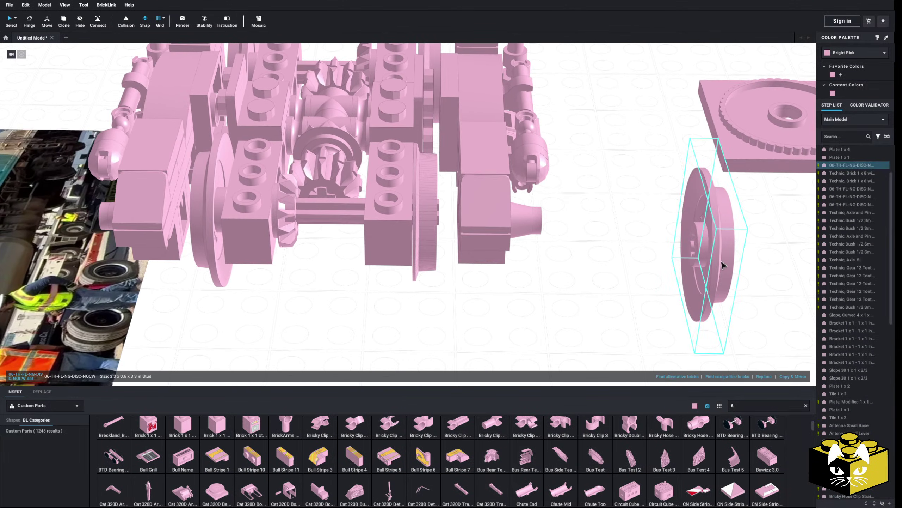
scroll(722, 265, "down", 3)
key("Delete")
right_click_drag(604, 256, 506, 292)
scroll(447, 292, "up", 3)
left_click(422, 262)
key("Delete")
scroll(423, 263, "down", 3)
right_click_drag(423, 263, 516, 301)
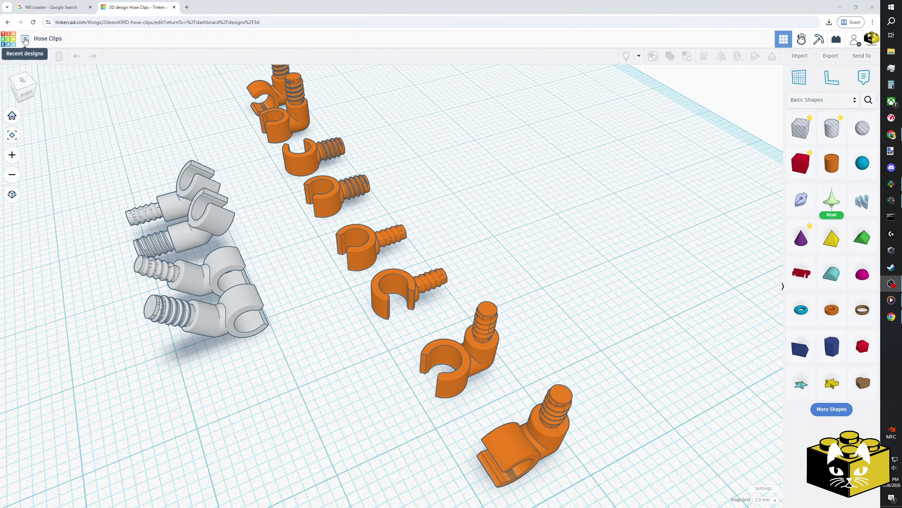
Switch to Tinkercad and look through the recent designs for a train wheel.
left_click(25, 39)
scroll(422, 246, "down", 10)
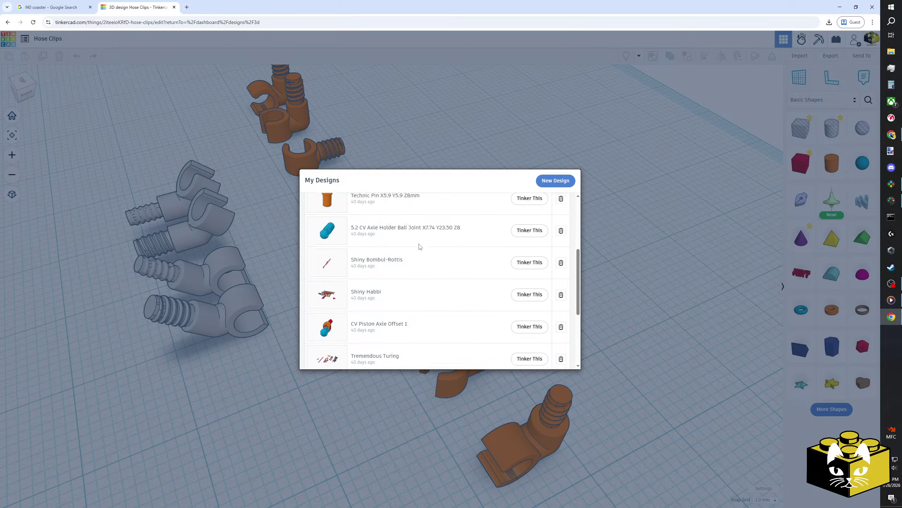
left_click(182, 137)
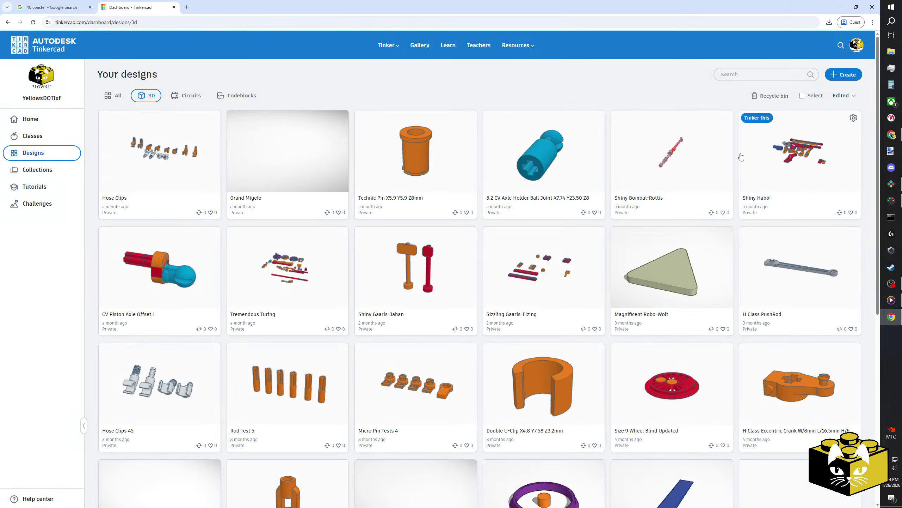
Open the #6 Train Wheel 4.81 design from the second page of the 3D designs.
scroll(412, 224, "down", 2)
scroll(412, 224, "down", 2)
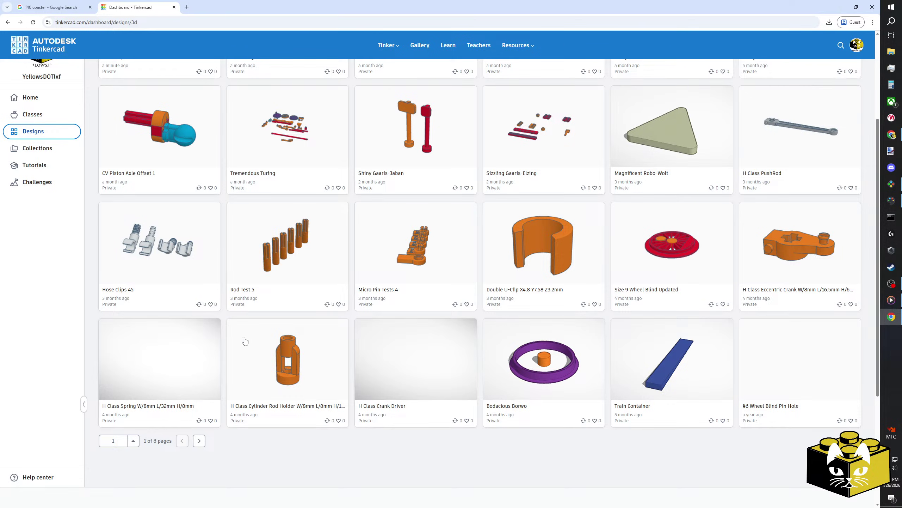
left_click(194, 442)
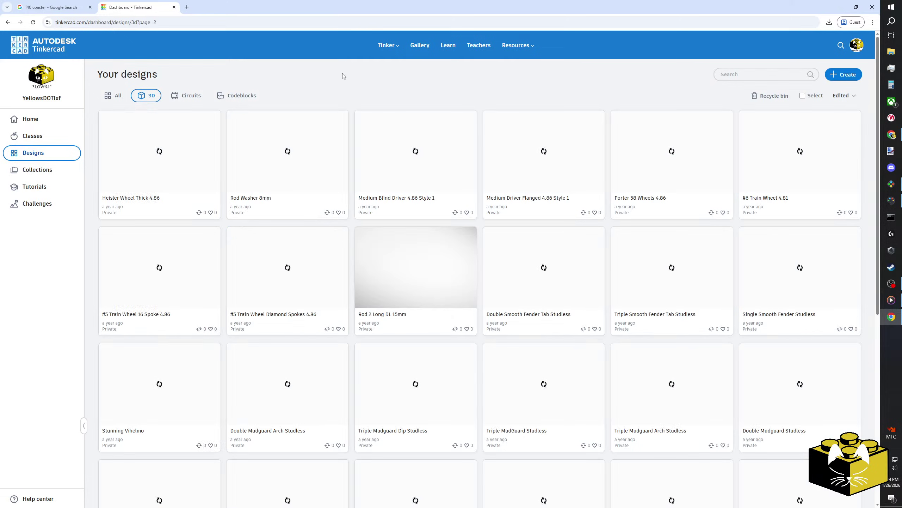
mouse_move(604, 122)
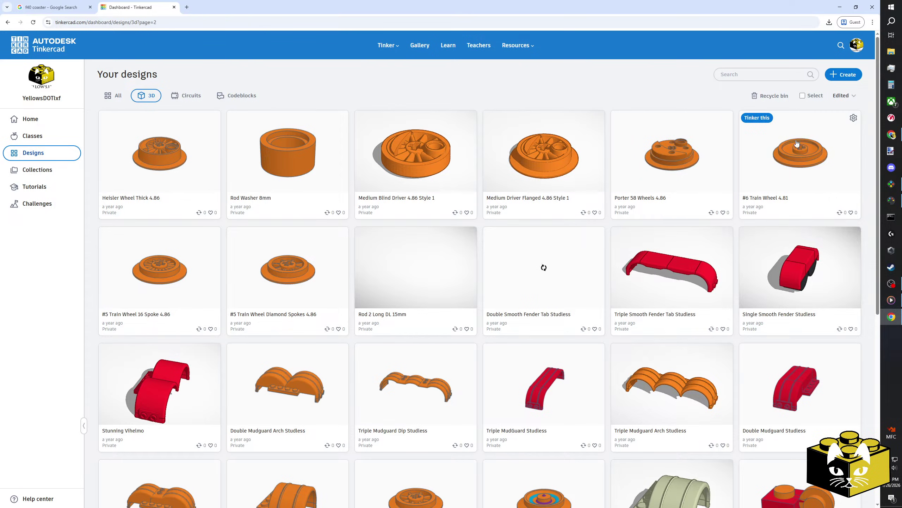
left_click(756, 190)
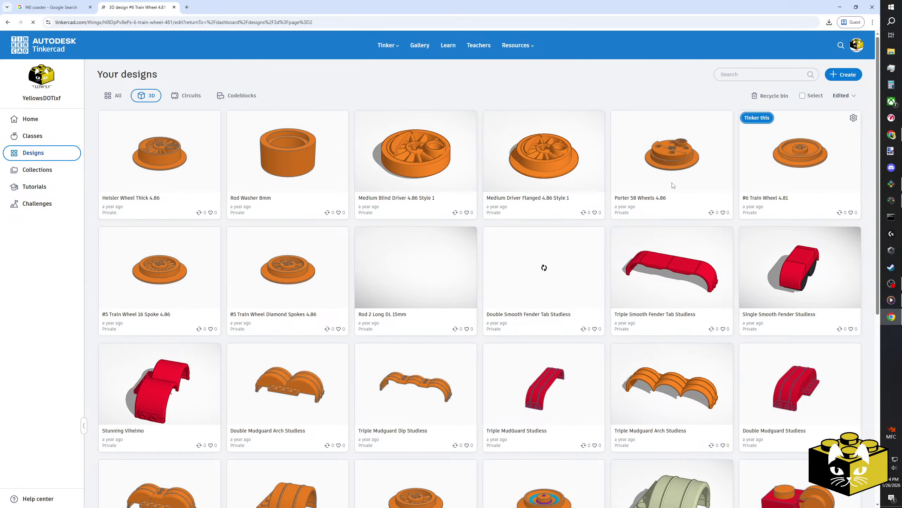
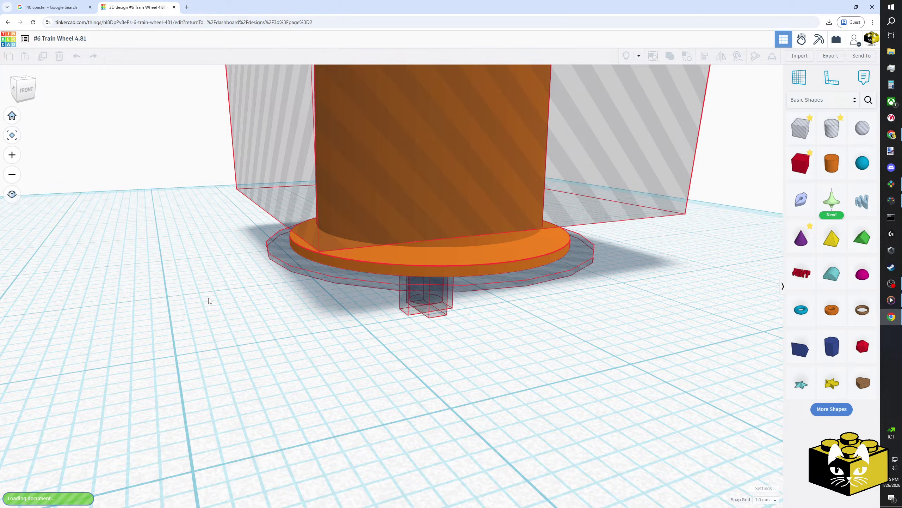
Try to export the selected train wheel as an OBJ file.
scroll(241, 289, "down", 3)
scroll(245, 292, "up", 4)
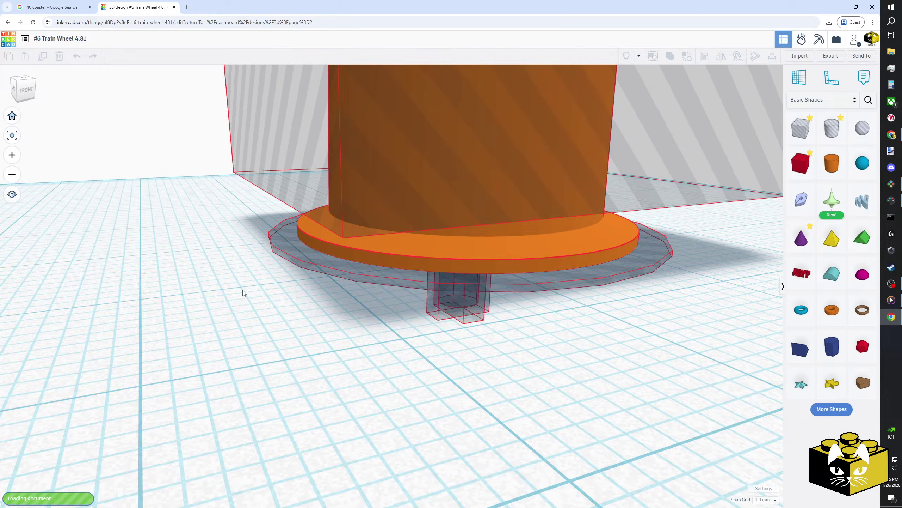
middle_click_drag(262, 322, 204, 358)
scroll(395, 277, "down", 5)
scroll(392, 320, "up", 5)
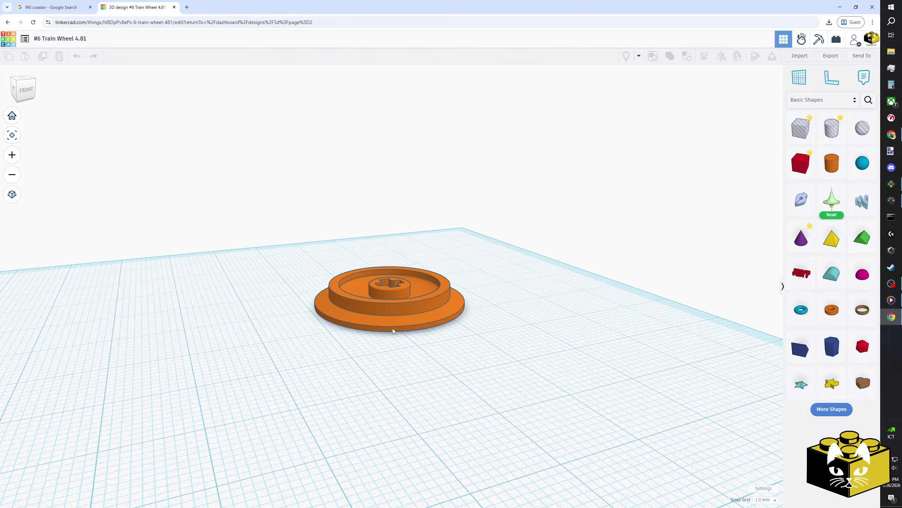
left_click(394, 256)
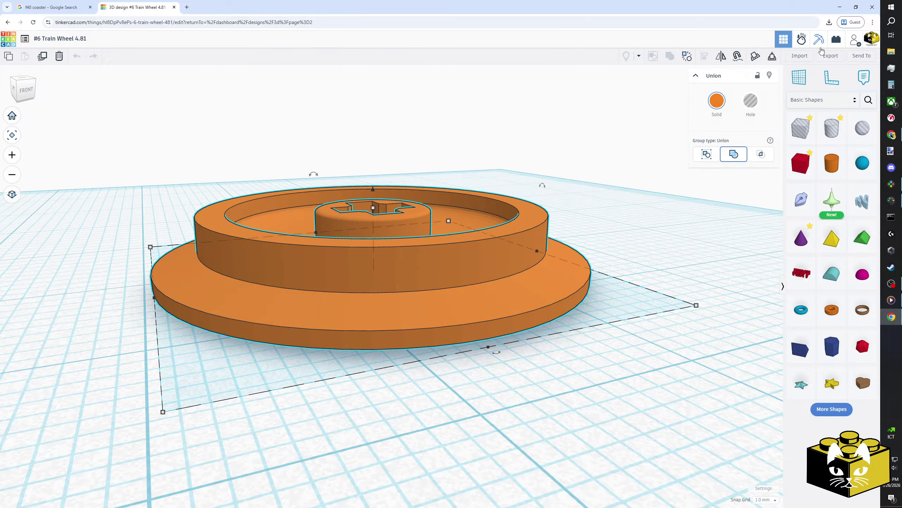
left_click(830, 56)
left_click(417, 302)
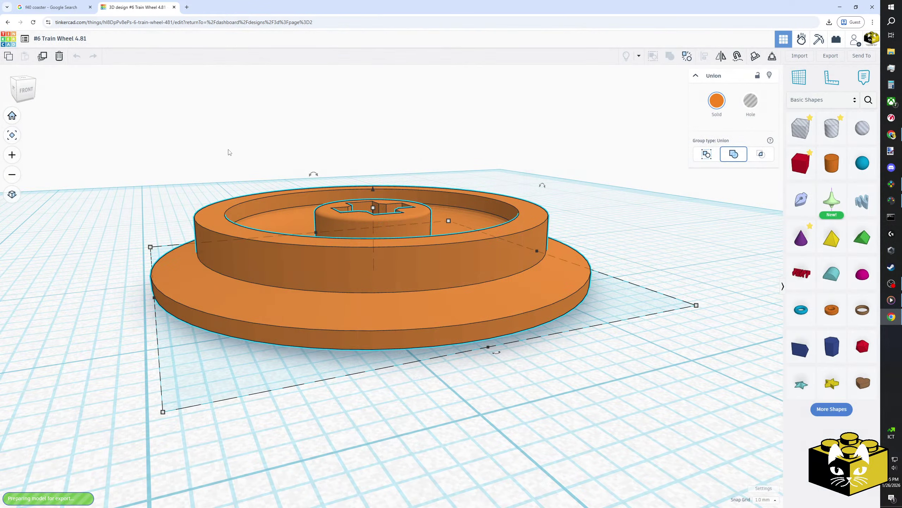
Restart the export with everything in the design as OBJ and save #6 Train Wheel 4.81 as a zipped folder in Downloads.
scroll(143, 204, "down", 5)
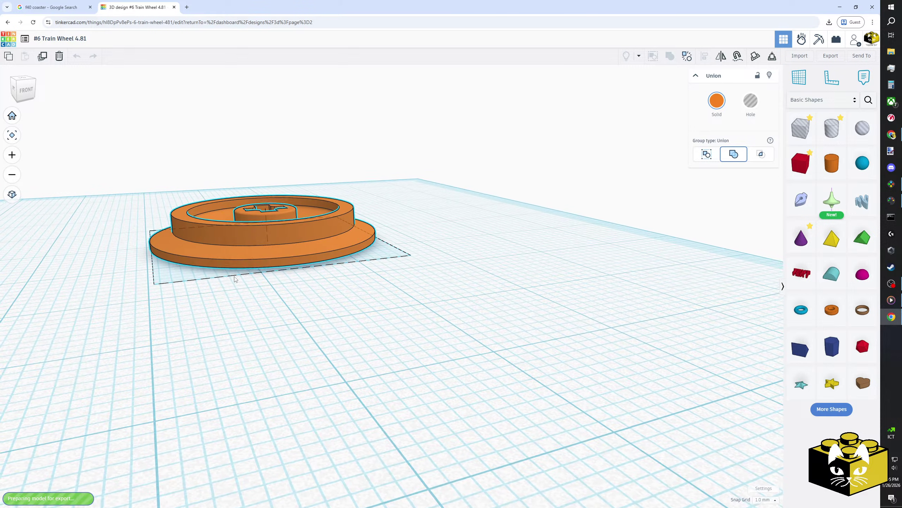
scroll(229, 306, "up", 5)
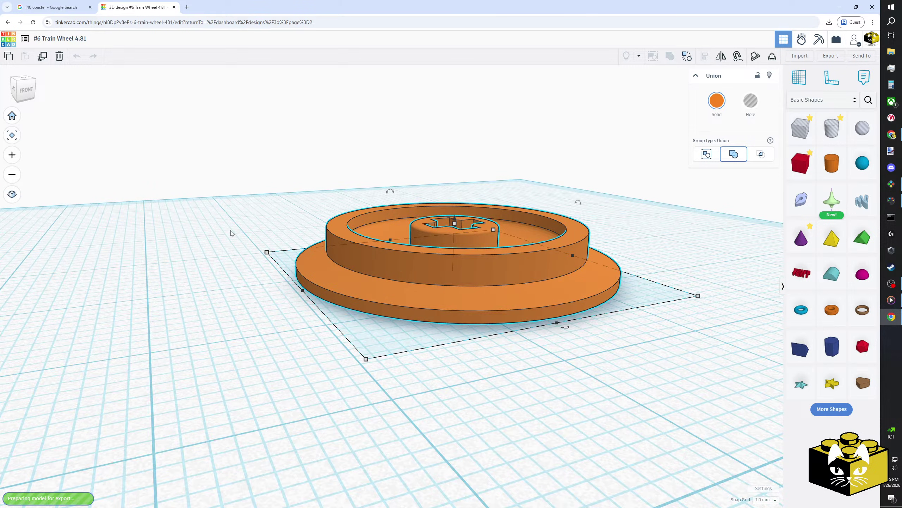
right_click_drag(246, 228, 249, 251)
left_click(242, 243)
middle_click_drag(241, 242, 184, 204)
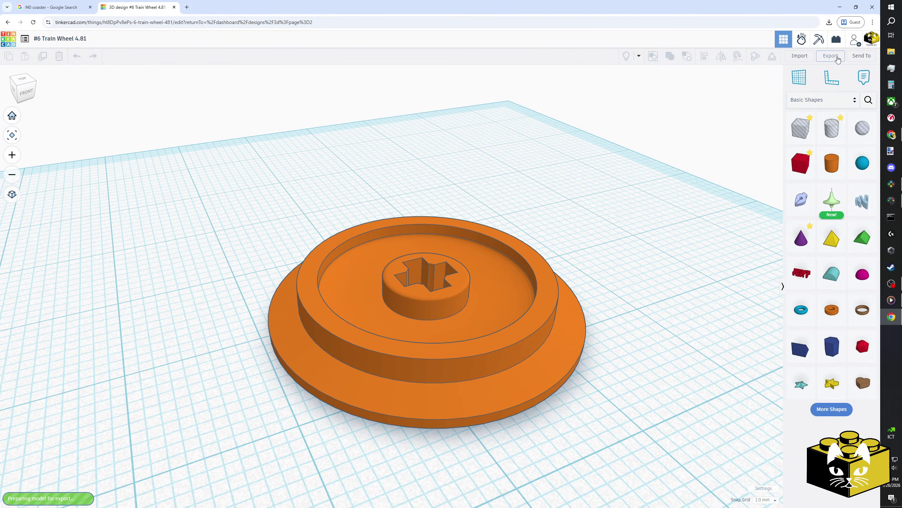
left_click(830, 55)
left_click(410, 301)
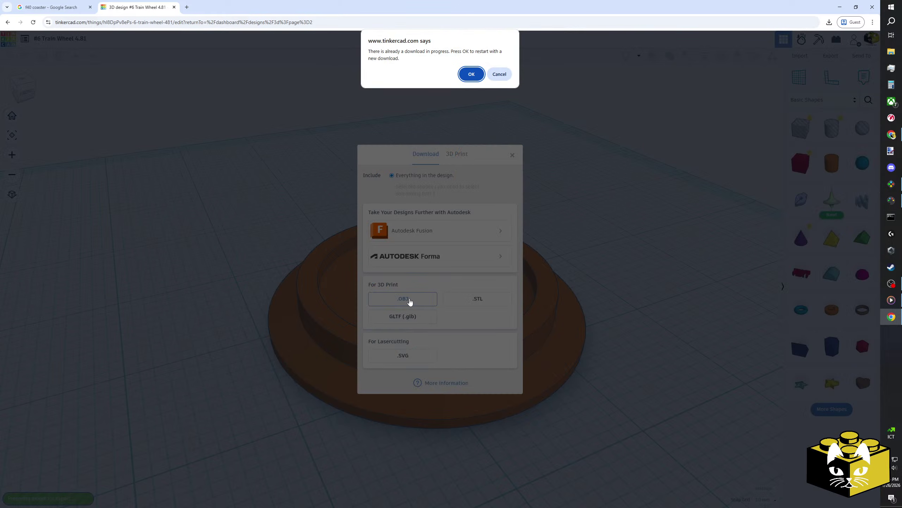
left_click(470, 74)
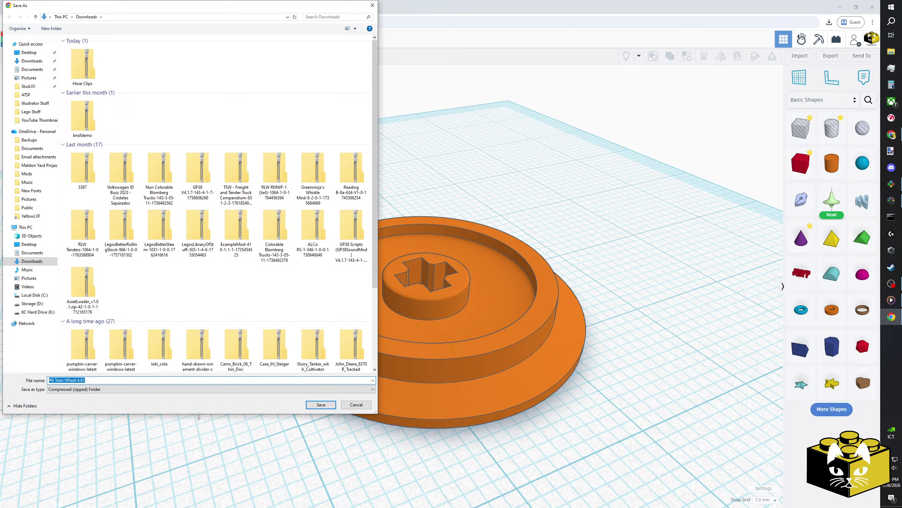
left_click(322, 407)
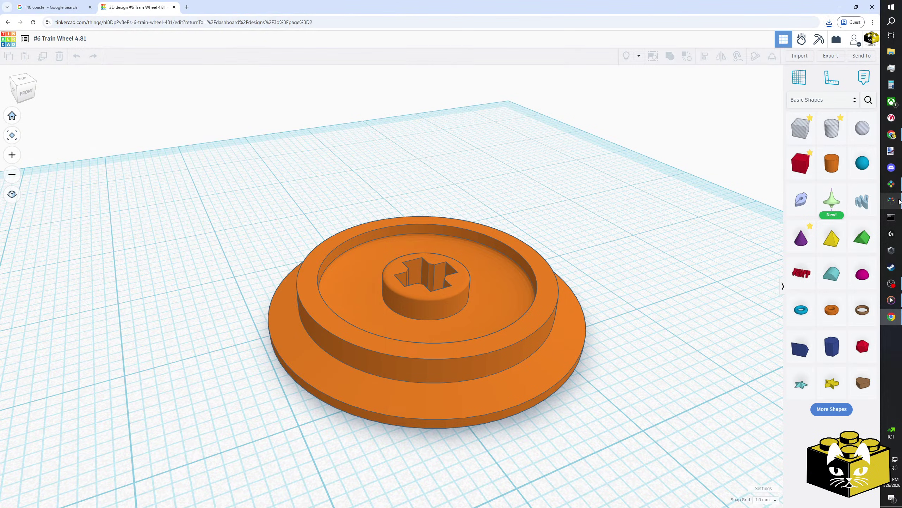
Switch to PartDesigner and delete the hose clip model from the workspace.
left_click(899, 201)
scroll(379, 228, "down", 5)
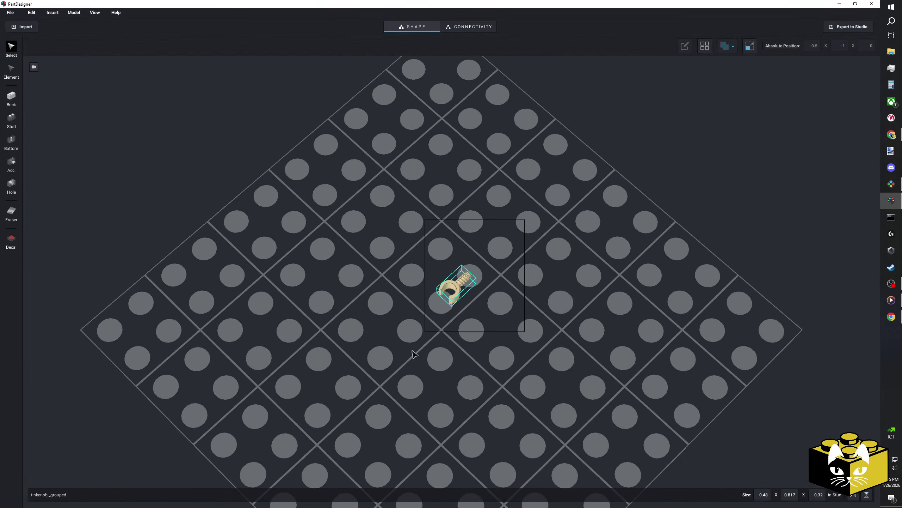
key("Delete")
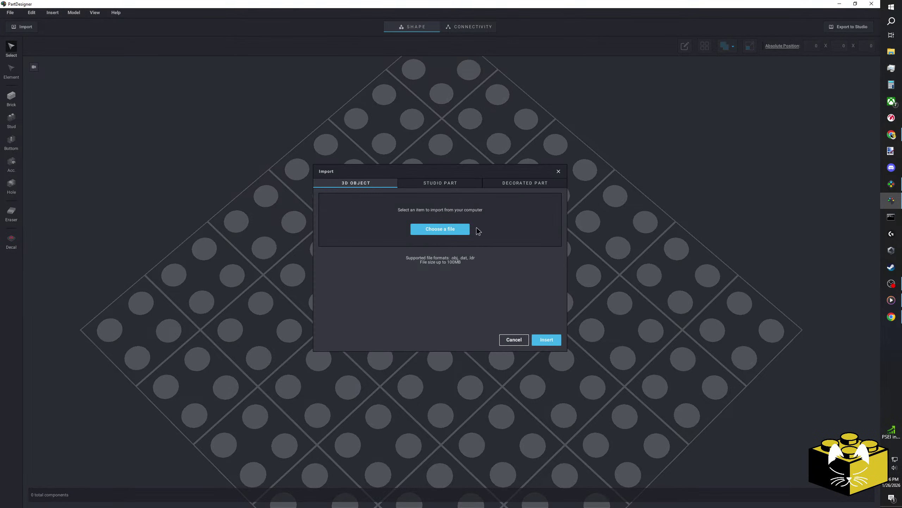
Copy the tinker 3D object from the #6 Train Wheel 4.81 zipped folder into Downloads, replacing the existing tinker file.
left_click(462, 229)
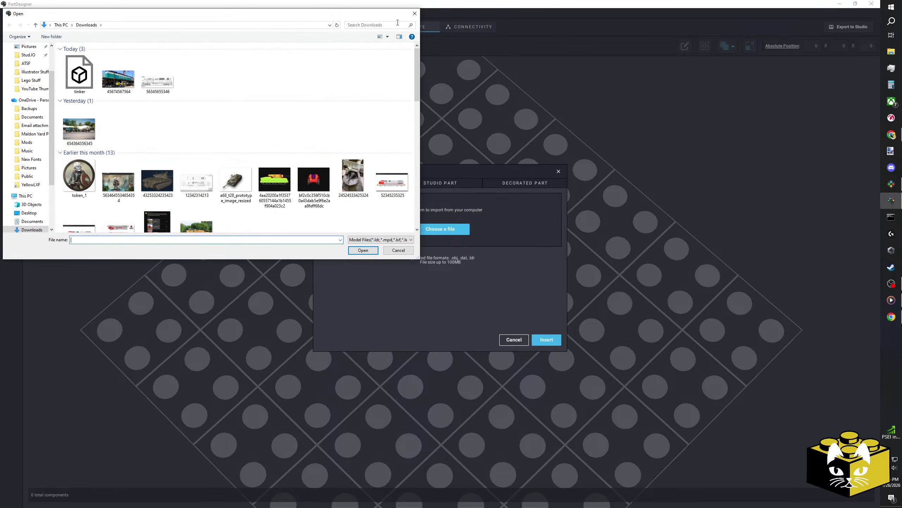
left_click(414, 14)
left_click(891, 51)
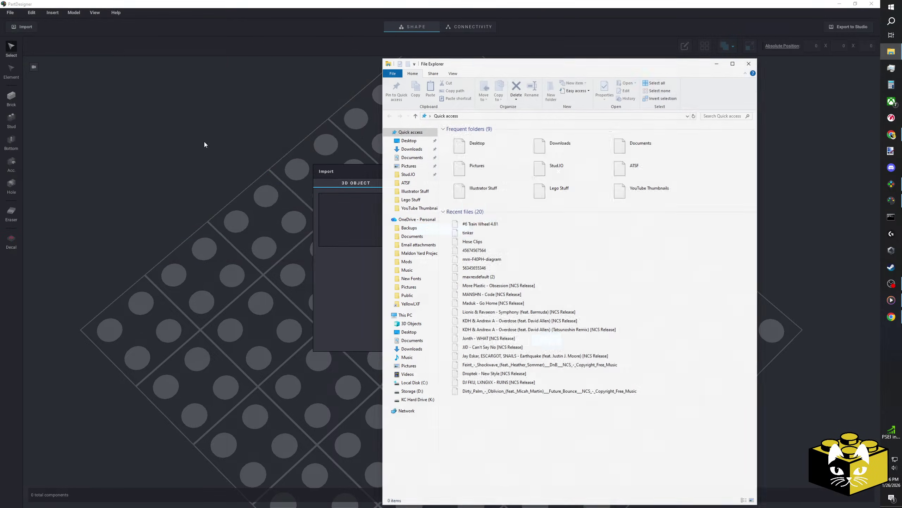
left_click(410, 148)
double_click(462, 156)
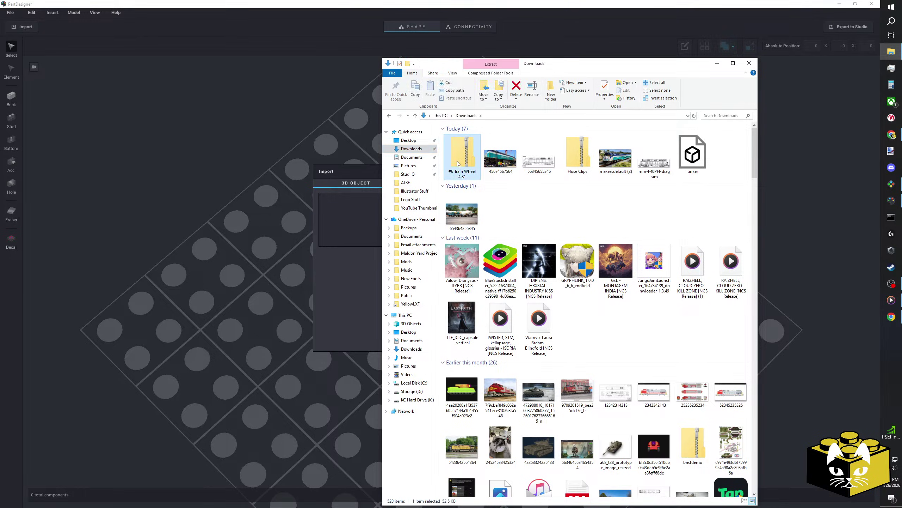
left_click(490, 144)
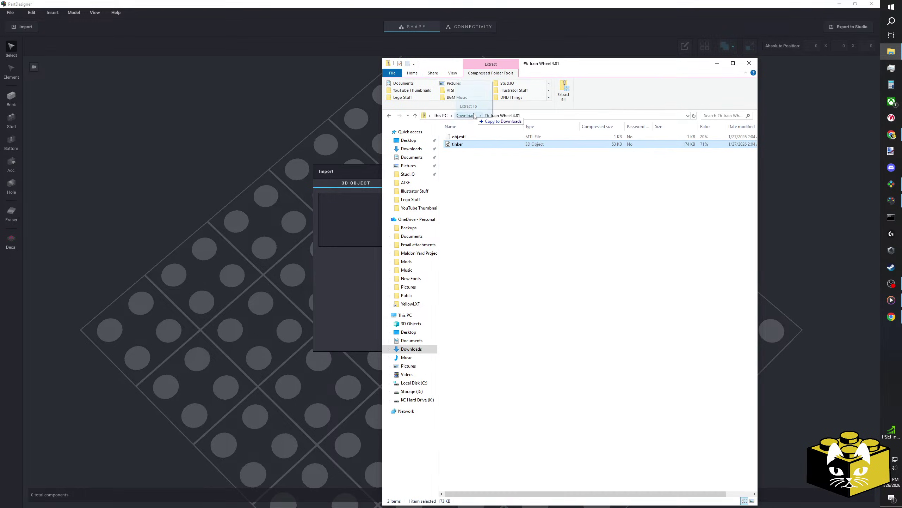
left_click_drag(469, 117, 467, 116)
left_click(178, 203)
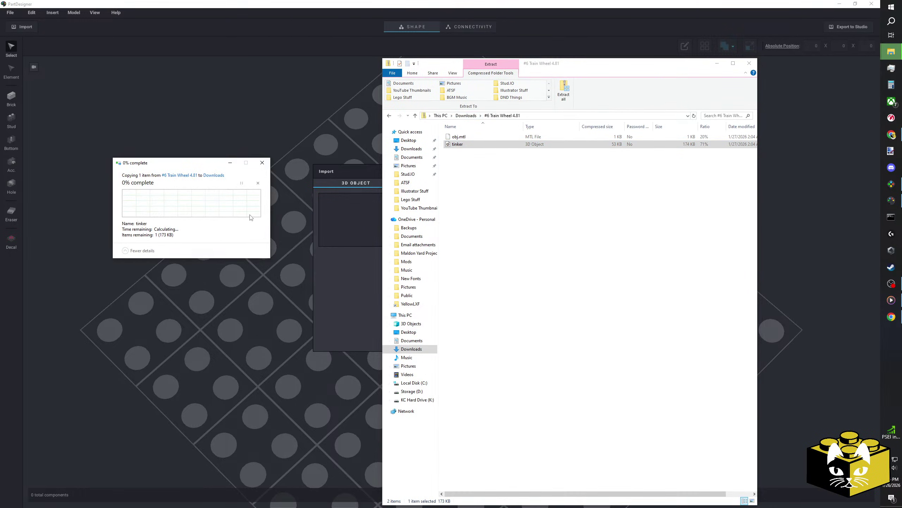
left_click(762, 64)
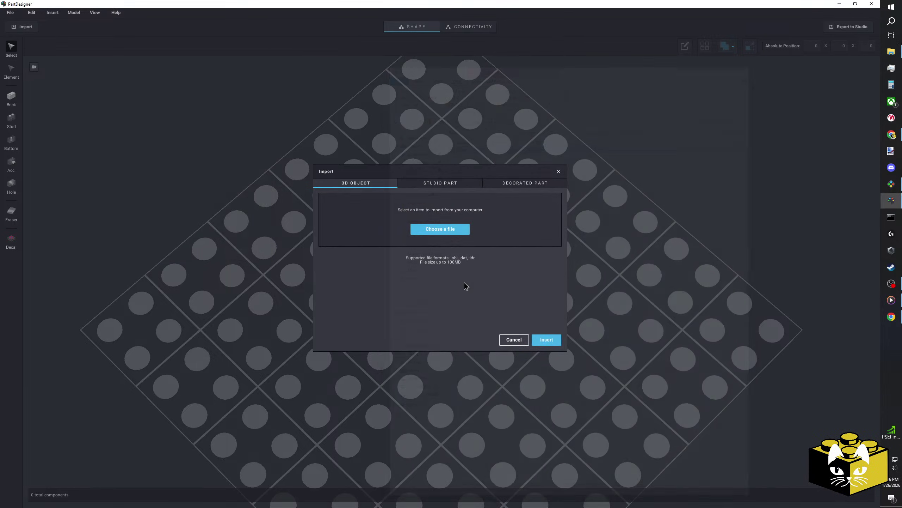
Load tinker.obj from Downloads as the 3D object to import.
left_click(448, 231)
left_click(82, 75)
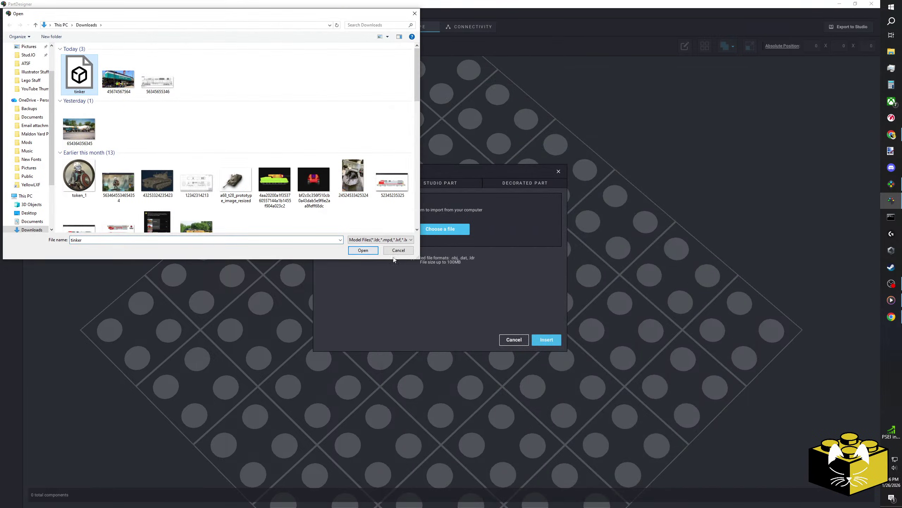
left_click(360, 248)
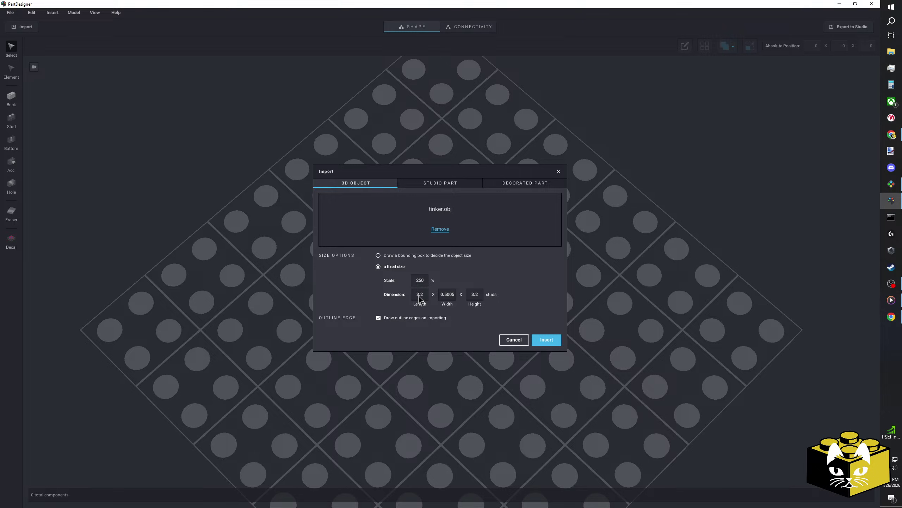
Switch to the browser to review the #6 Train Wheel 4.81 design and the f40 coaster image results.
left_click(891, 316)
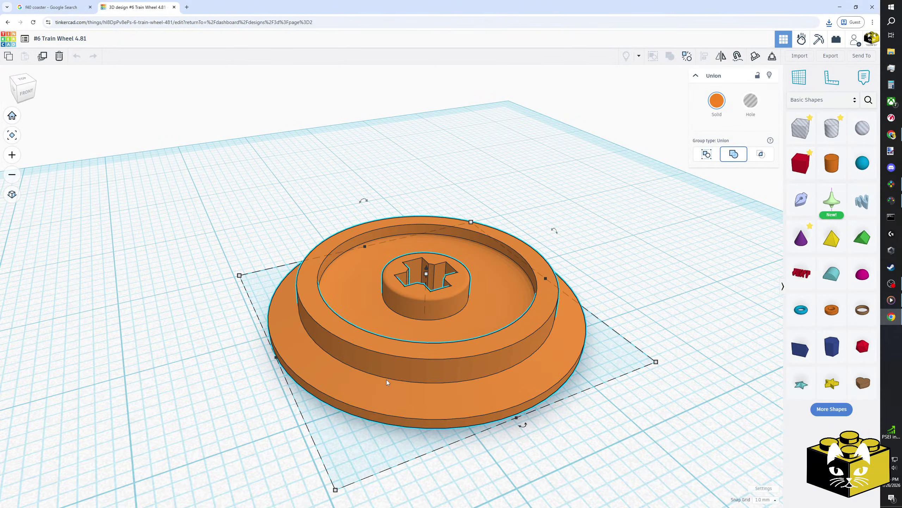
left_click(494, 366)
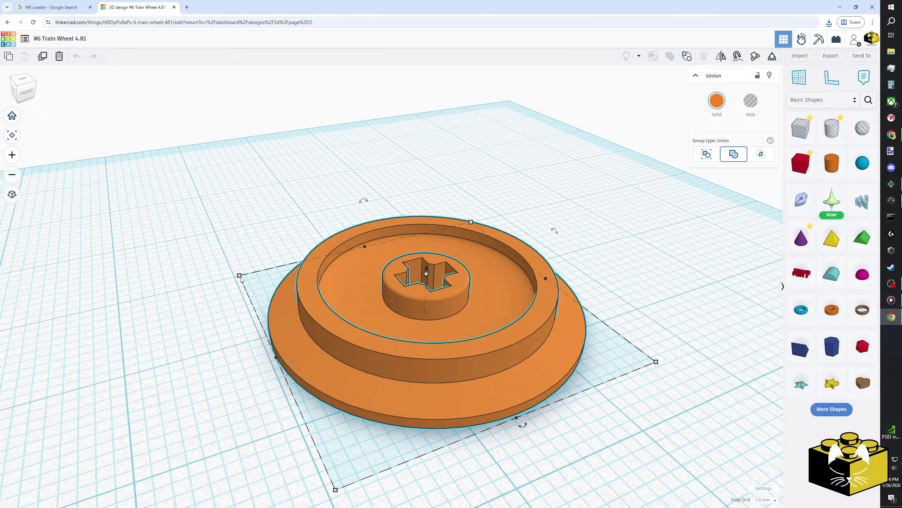
left_click(198, 266)
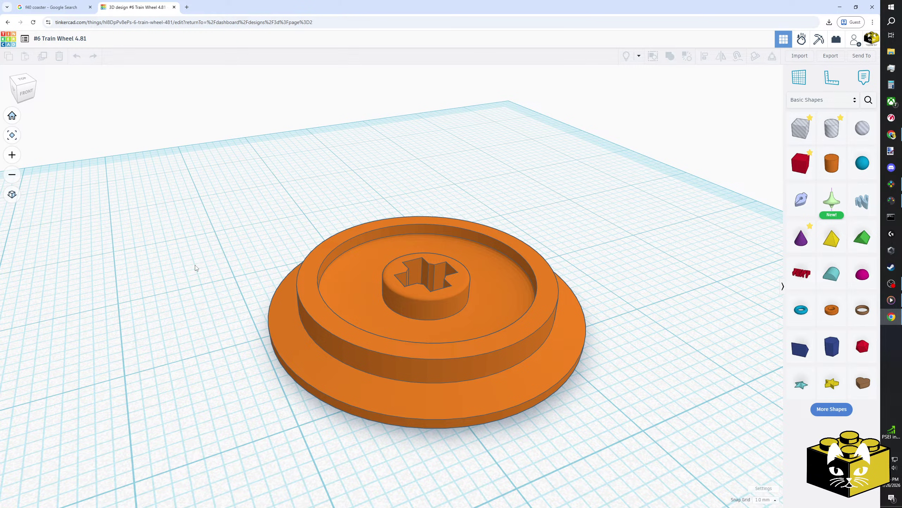
left_click(42, 6)
left_click(331, 139)
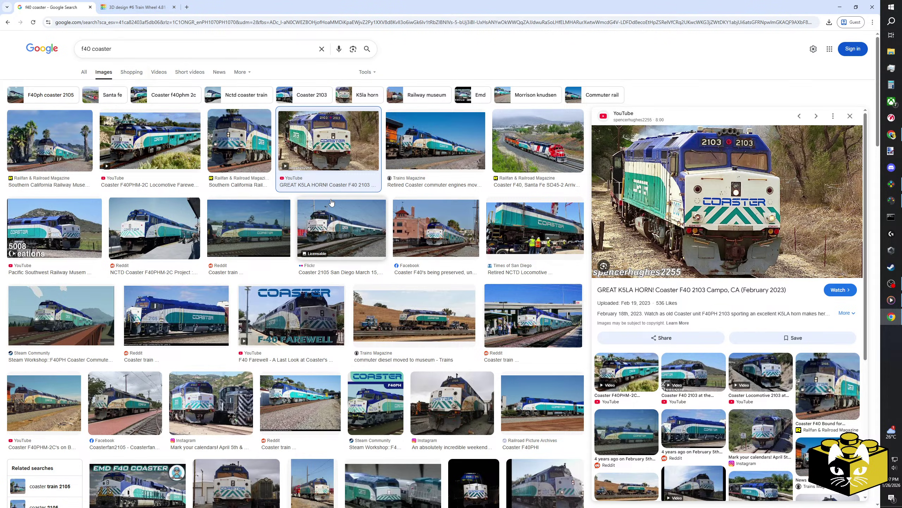
scroll(331, 202, "down", 4)
scroll(331, 203, "up", 4)
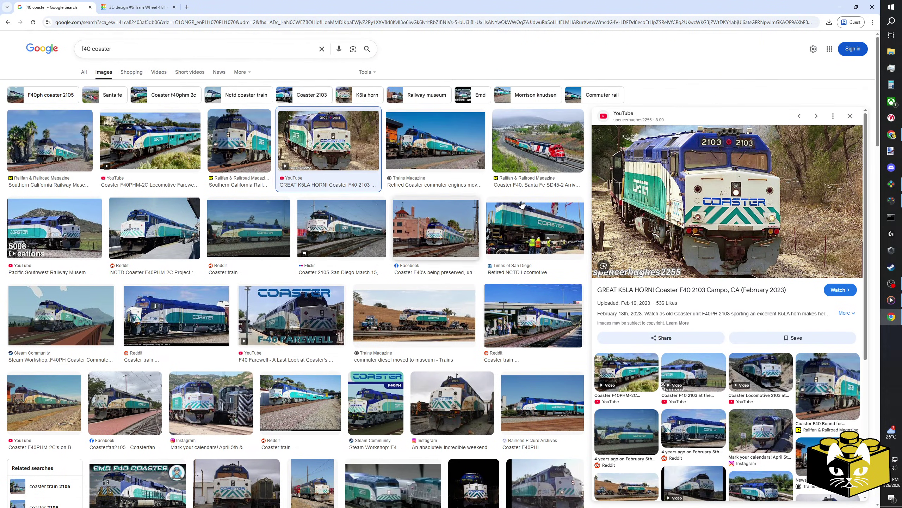
left_click(134, 4)
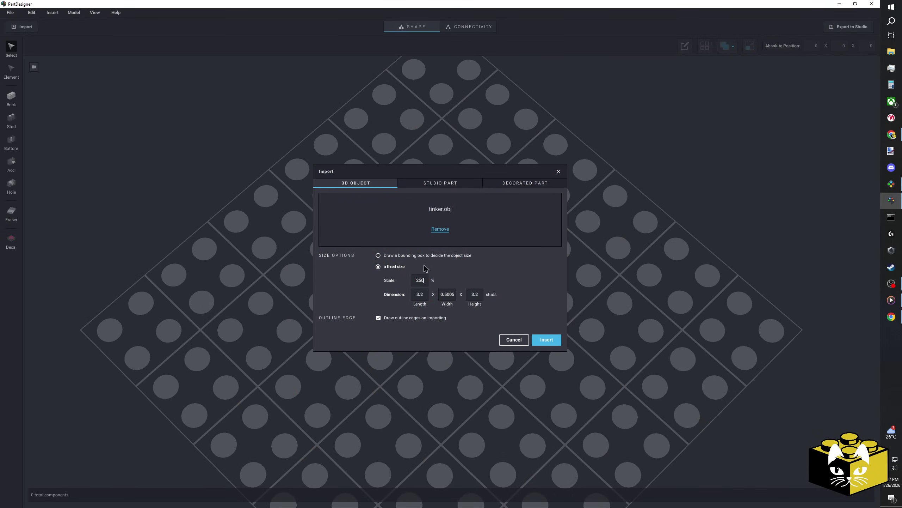
Insert the wheel in PartDesigner at a fixed scale of 250% and rotate it to lie flat on the grid.
left_click(546, 340)
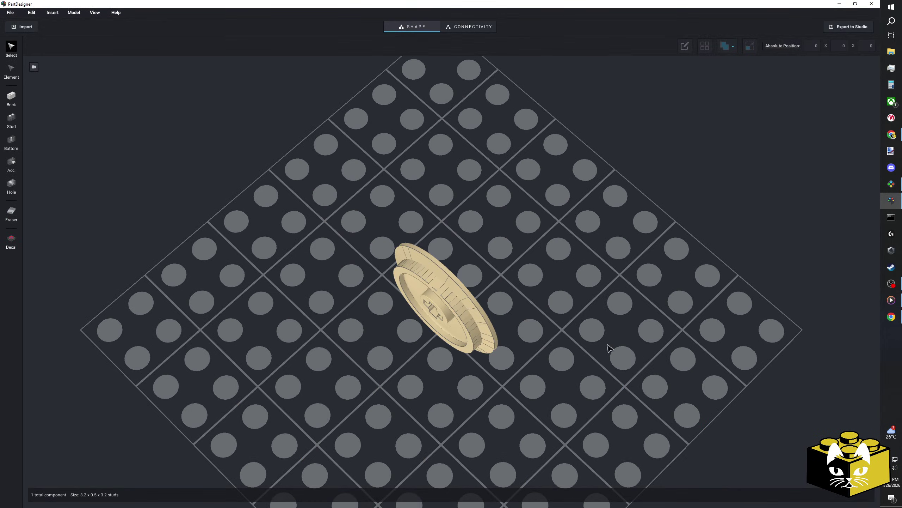
left_click(482, 290)
key("Up")
left_click_drag(485, 302, 442, 274)
left_click(559, 297)
right_click_drag(559, 300, 512, 310)
scroll(511, 310, "up", 5)
middle_click_drag(518, 295, 516, 333)
left_click_drag(492, 296, 456, 335)
left_click(49, 124)
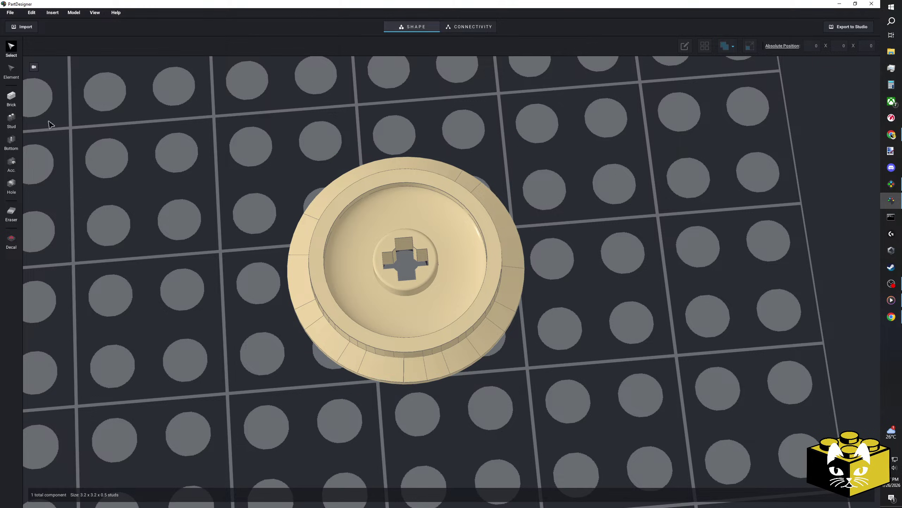
left_click(11, 96)
mouse_move(177, 157)
left_mouse_down()
mouse_move(186, 155)
mouse_move(116, 105)
mouse_move(391, 235)
mouse_move(371, 244)
left_mouse_up()
key("Escape")
left_click(138, 129)
key("ctrl+z")
key("ctrl+z")
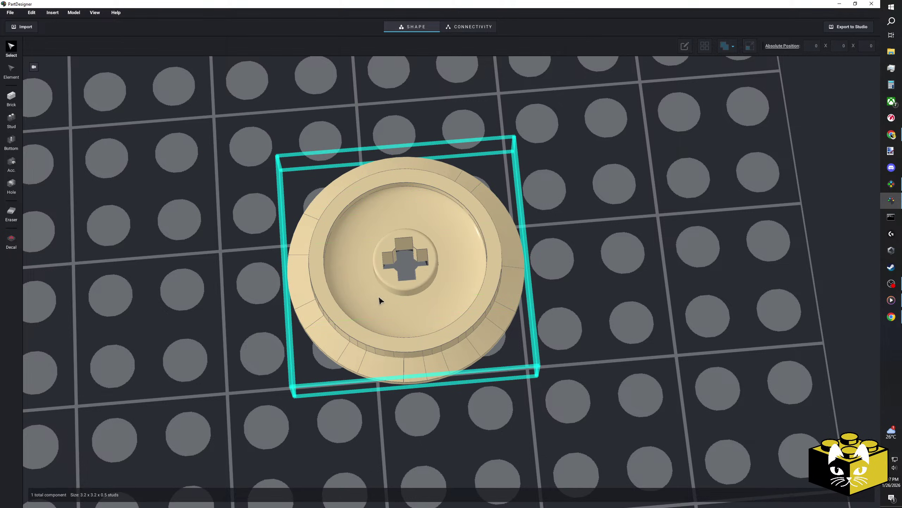
Add an axle hole connector at the centre of the wheel, over its cross-shaped opening.
right_click_drag(378, 298, 566, 243)
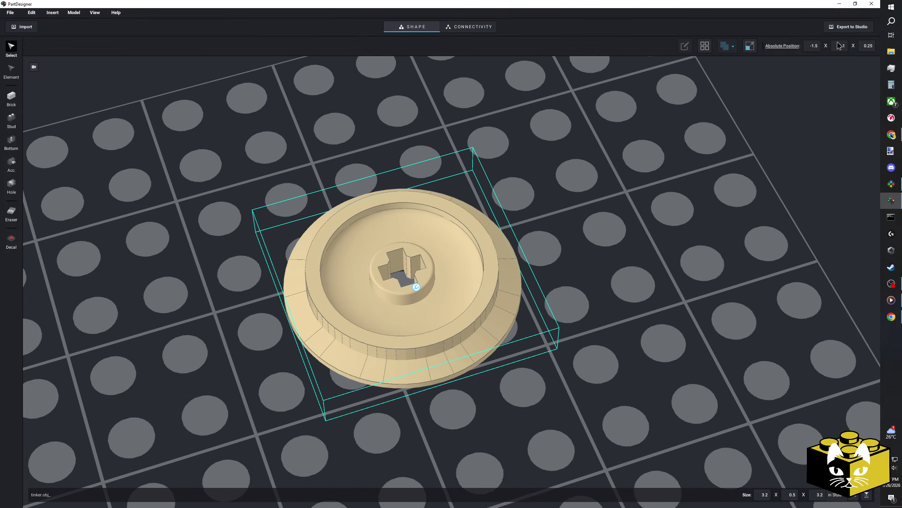
left_click(458, 27)
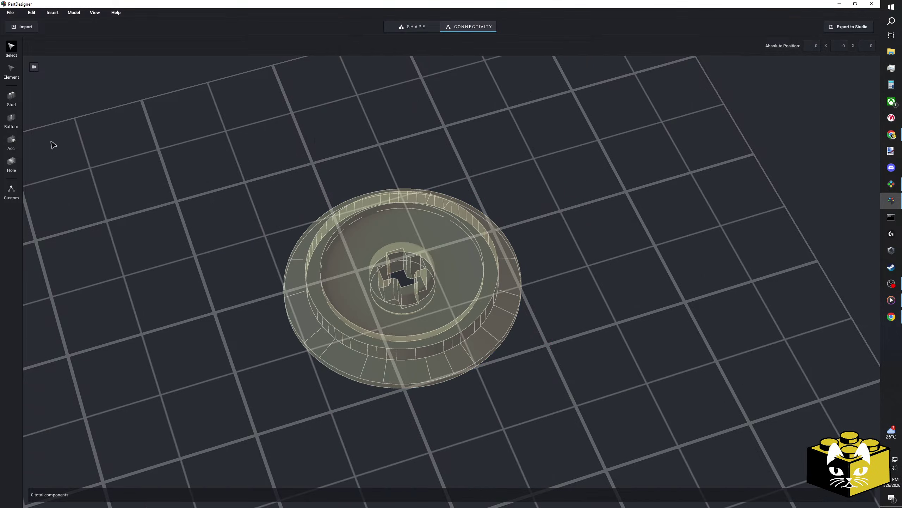
left_click(11, 162)
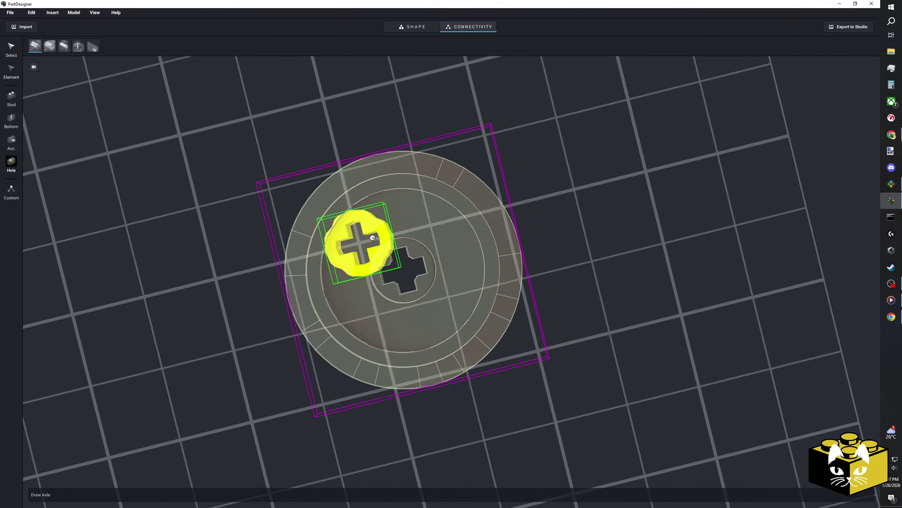
left_click(403, 268)
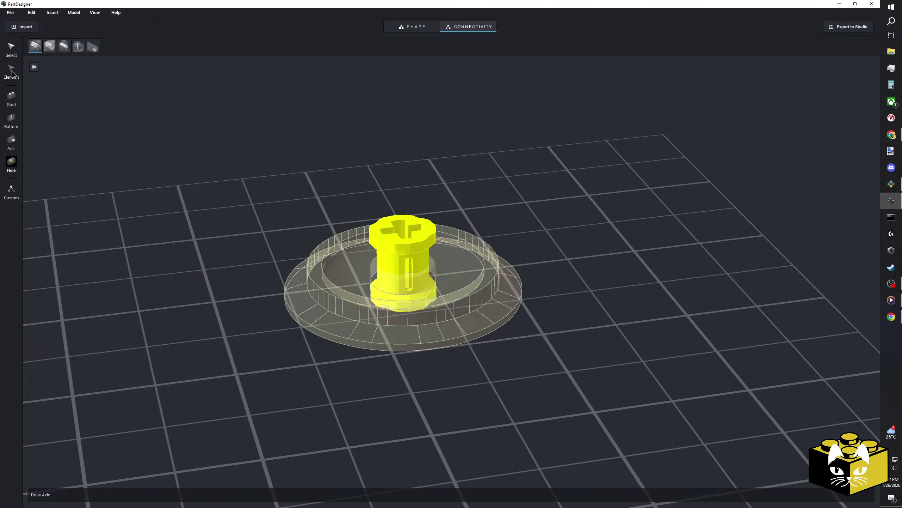
key("Escape")
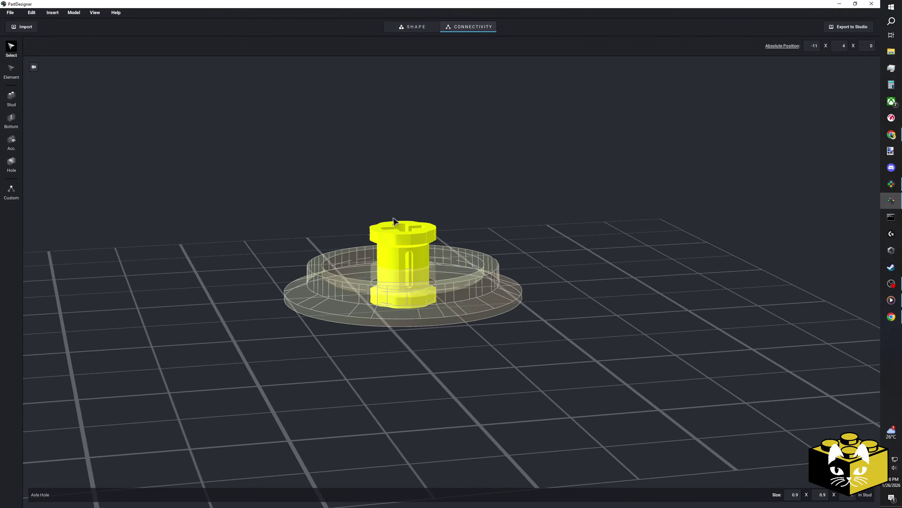
Set the axle socket's height to 0.5 studs.
left_click(394, 220)
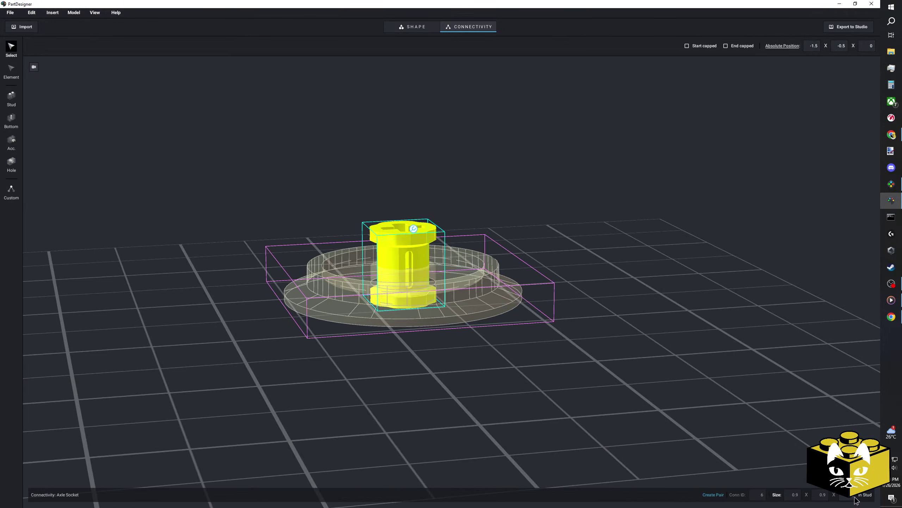
left_click(854, 496)
type("0.5")
key("Return")
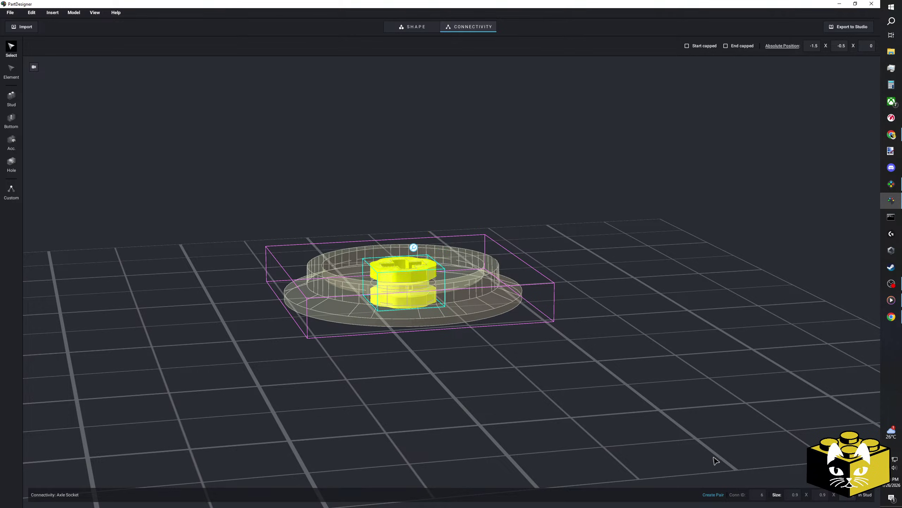
left_click(716, 461)
right_click_drag(716, 460, 584, 284)
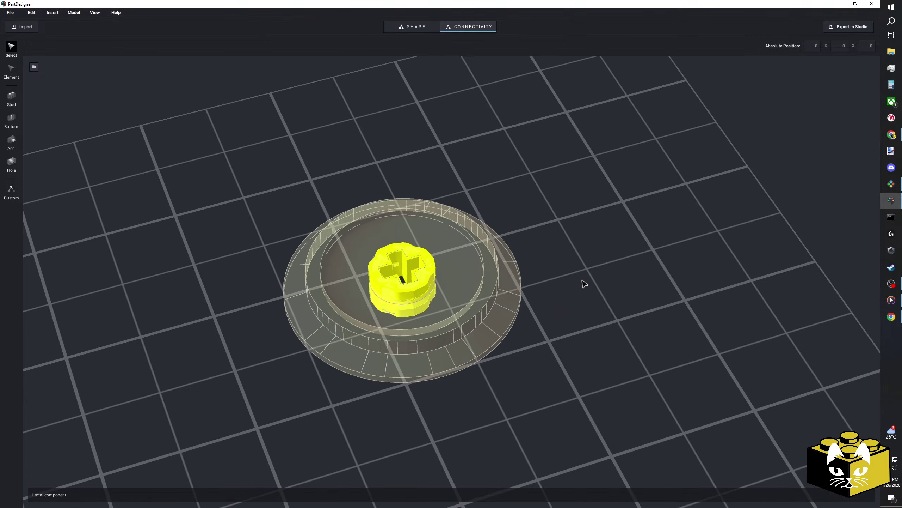
Start exporting the selected wheel shape to Studio with the part name Bricky Size 6 Wheel.
left_click(414, 28)
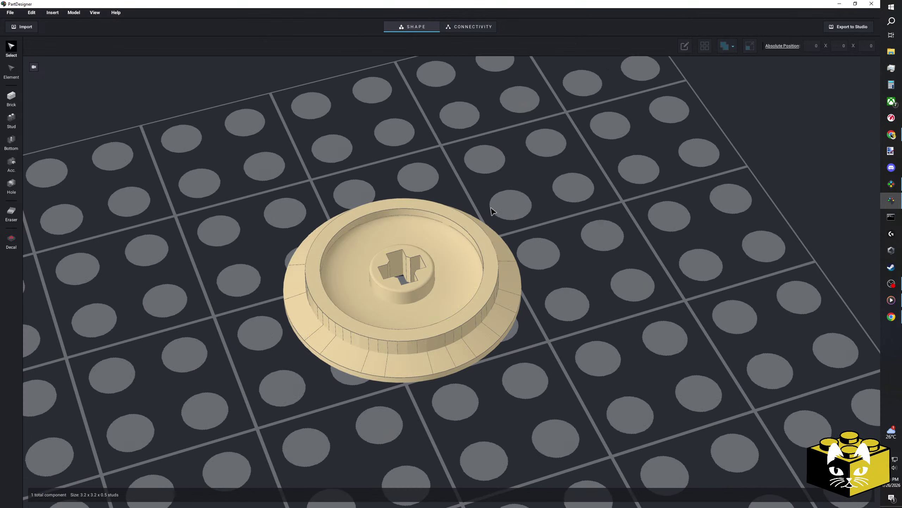
left_click(510, 281)
left_click(849, 26)
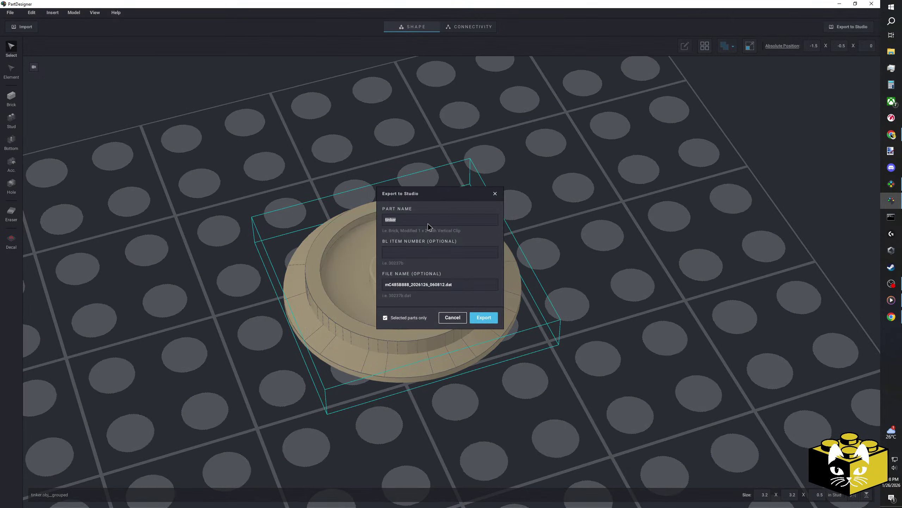
type("Bridy")
type("ky Siz")
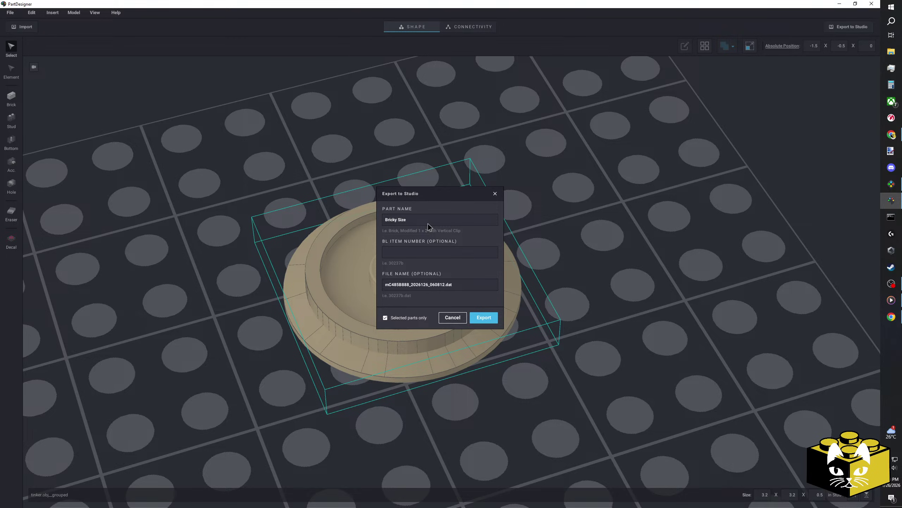
type("e 6 wheels")
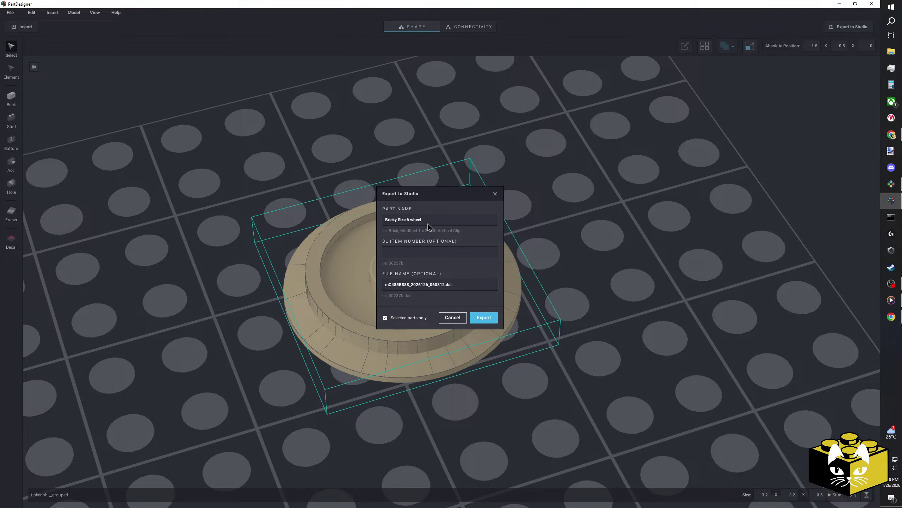
key("BackSpace")
key("BackSpace")
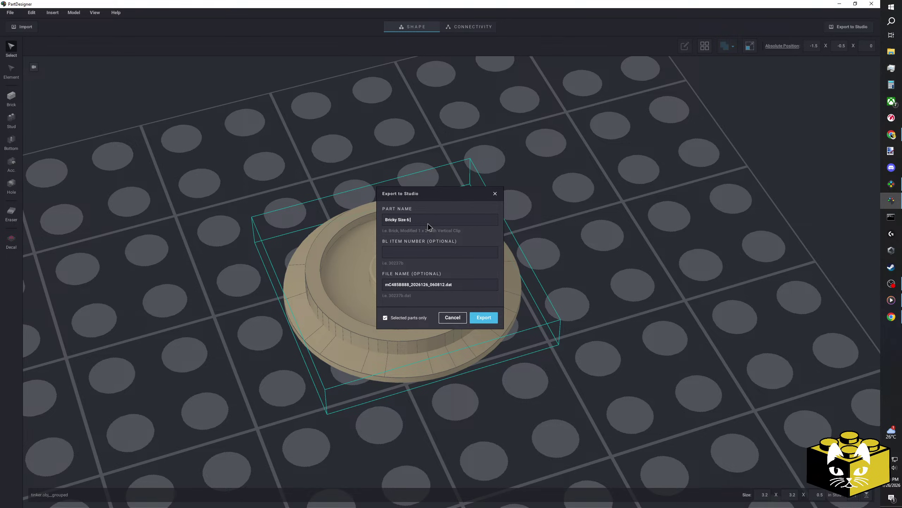
type("Wee")
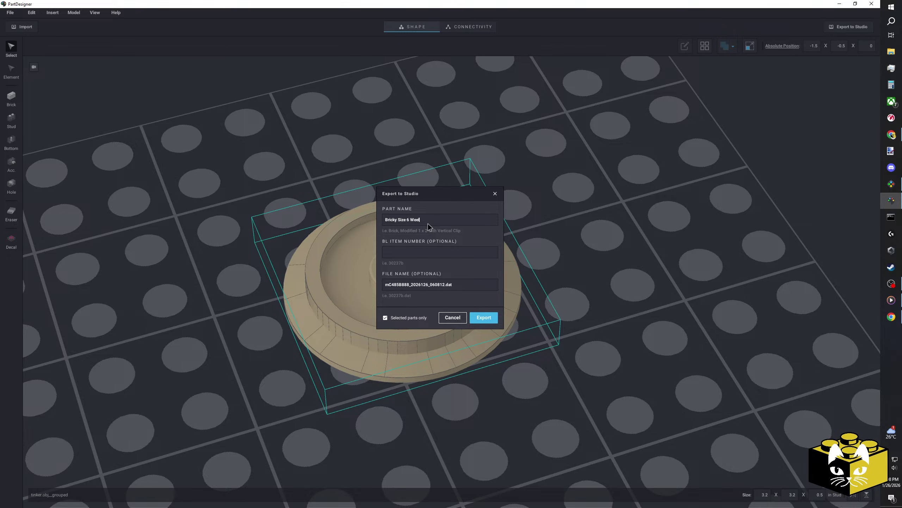
key("BackSpace")
key("BackSpace")
type("he")
Copy the part name into the file name and export the wheel to Studio.
key("ctrl+a")
key("ctrl+c")
left_click(420, 284)
key("ctrl+a")
key("ctrl+v")
left_click(497, 318)
left_click(488, 284)
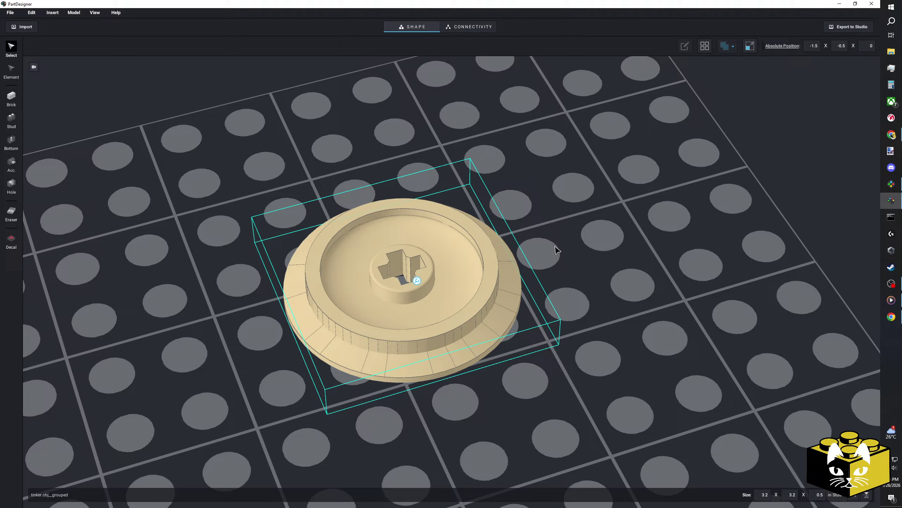
Switch to Studio and search the custom parts for "bricky".
left_click(136, 342)
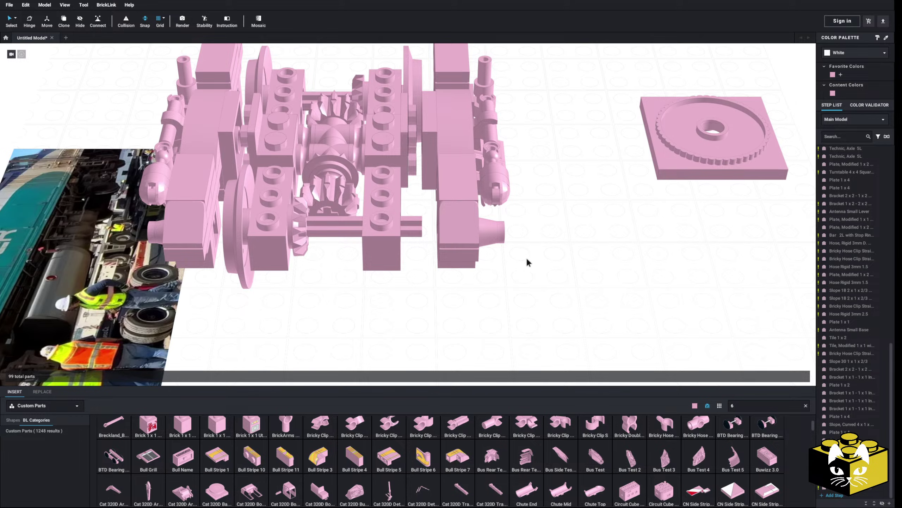
scroll(503, 281, "down", 5)
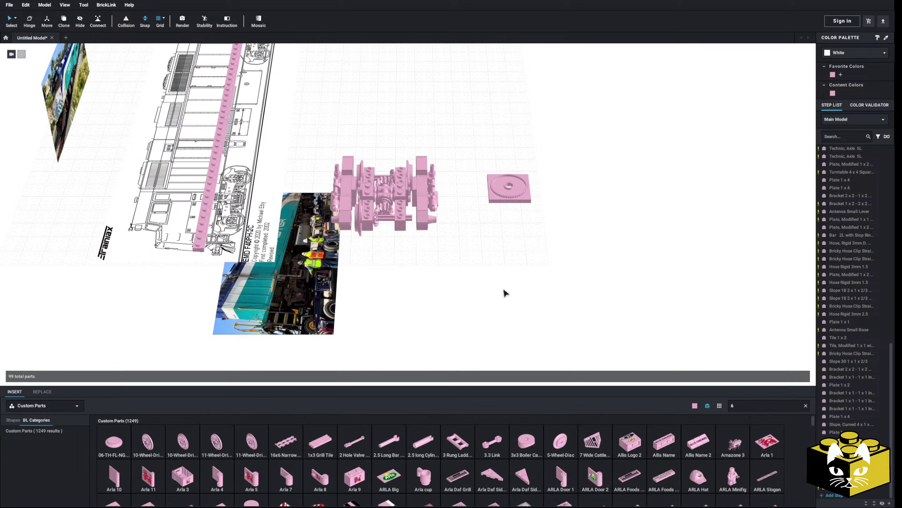
scroll(503, 288, "up", 4)
middle_click_drag(499, 267, 476, 218)
scroll(588, 441, "down", 3)
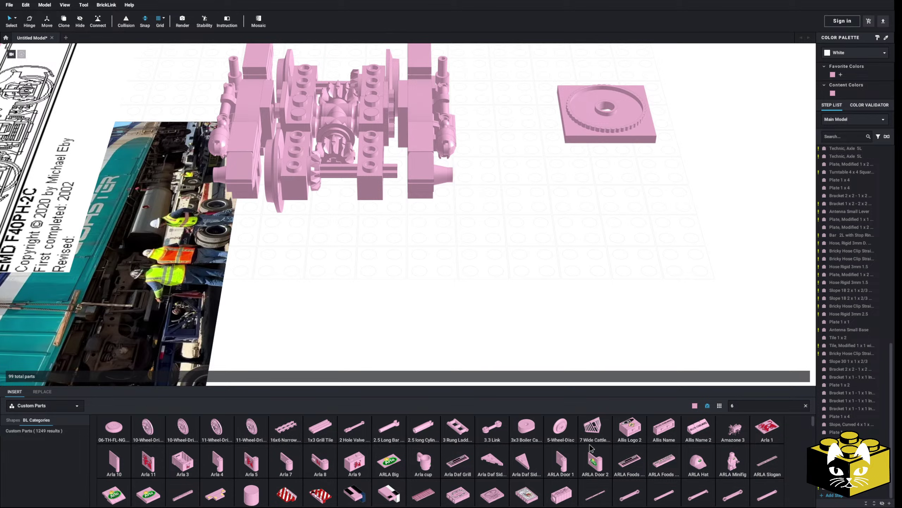
scroll(589, 441, "up", 3)
double_click(753, 408)
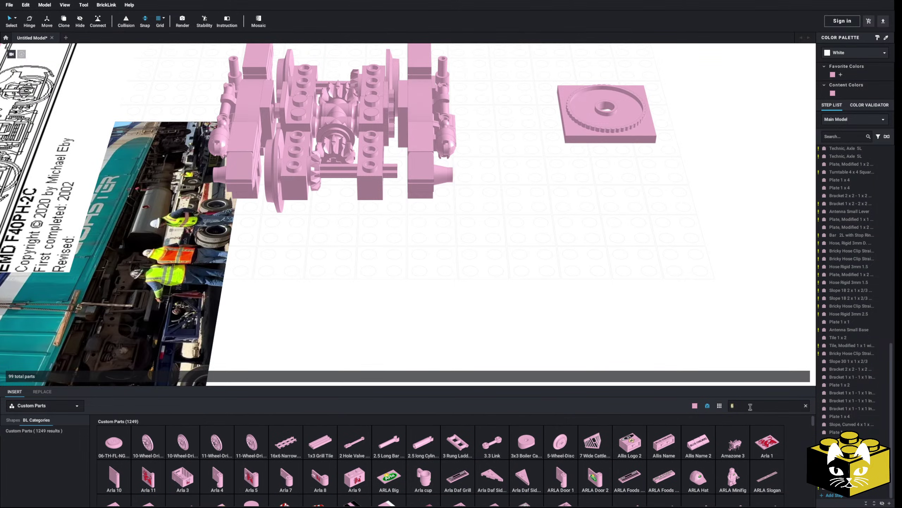
key("BackSpace")
type("b")
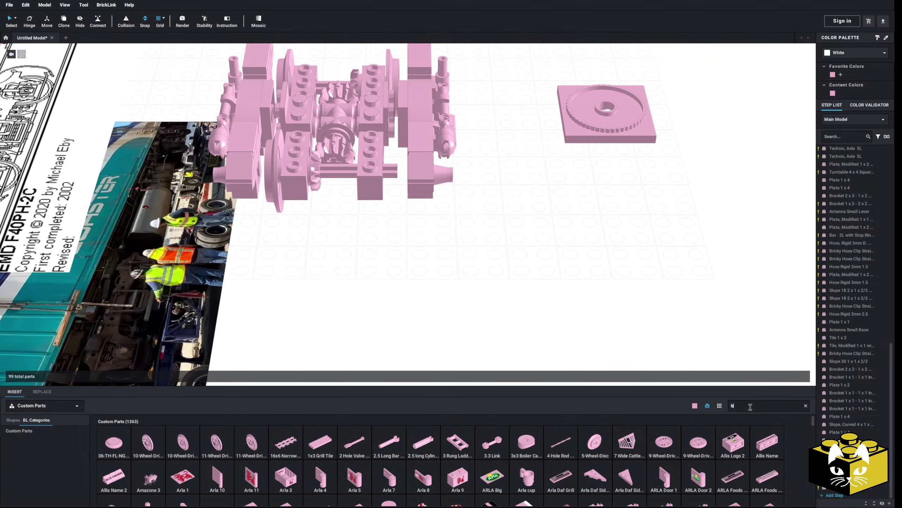
type("ricky")
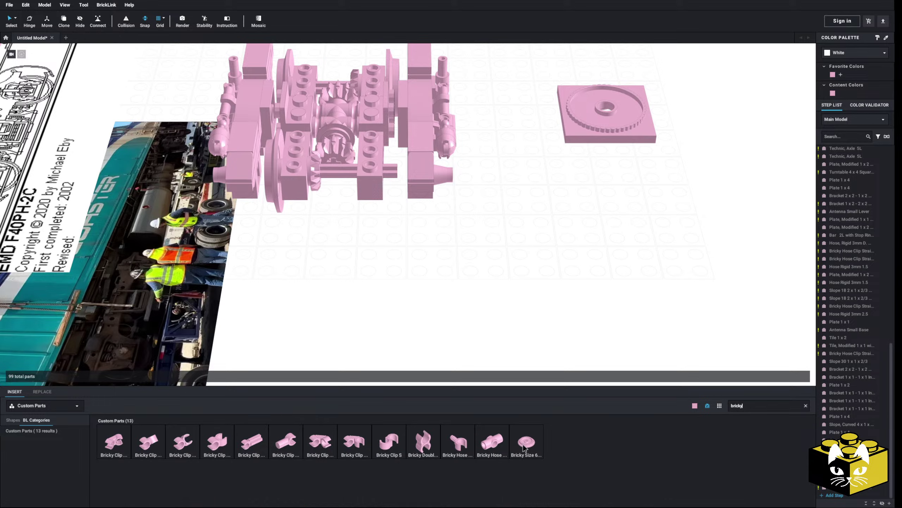
Insert the Bricky Size 6 Wheel, turn it upright and place it on the right end of the truck's near axle.
left_click(525, 448)
key("Up")
key("Left")
right_click_drag(494, 249, 459, 279)
scroll(435, 269, "up", 2)
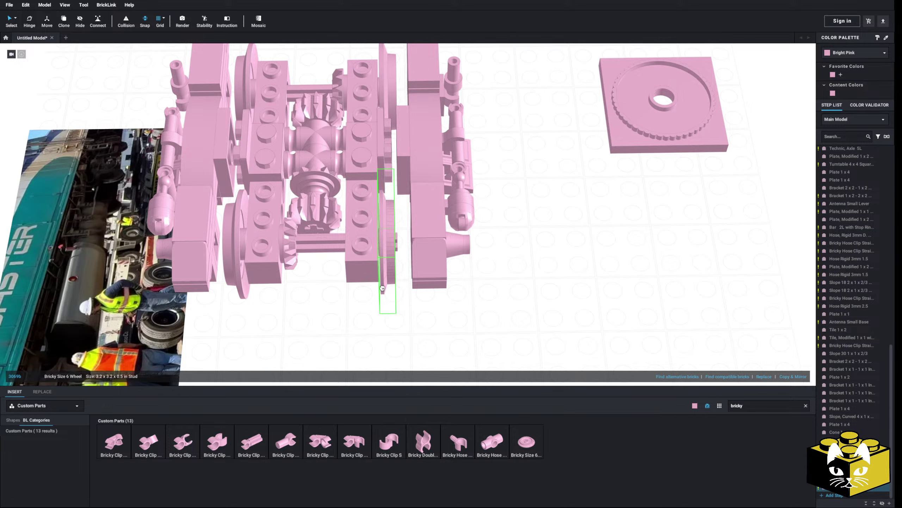
left_click(382, 294)
Replace the old wheel on the near axle's left end with a copy of the Bricky Size 6 Wheel.
scroll(338, 311, "up", 5)
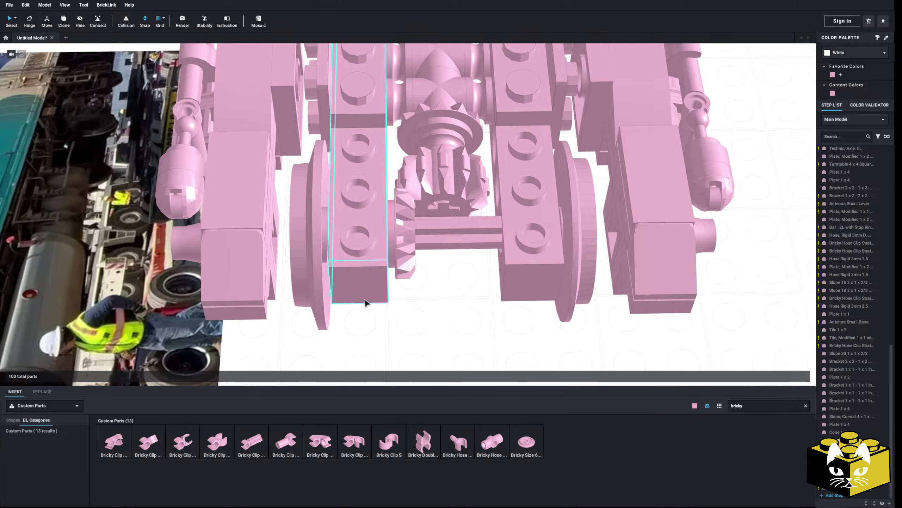
right_click_drag(362, 286, 426, 284)
right_click(437, 273)
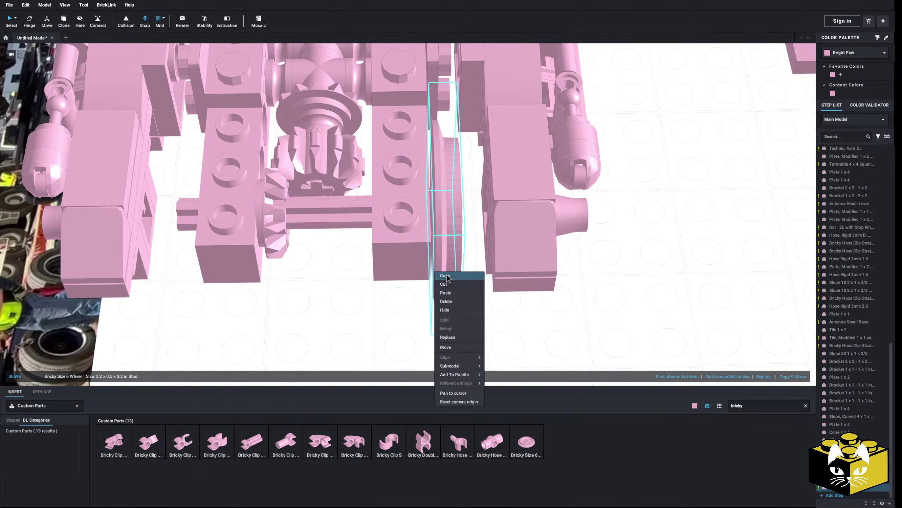
left_click(447, 278)
key("ctrl+v")
middle_click_drag(250, 305, 417, 317)
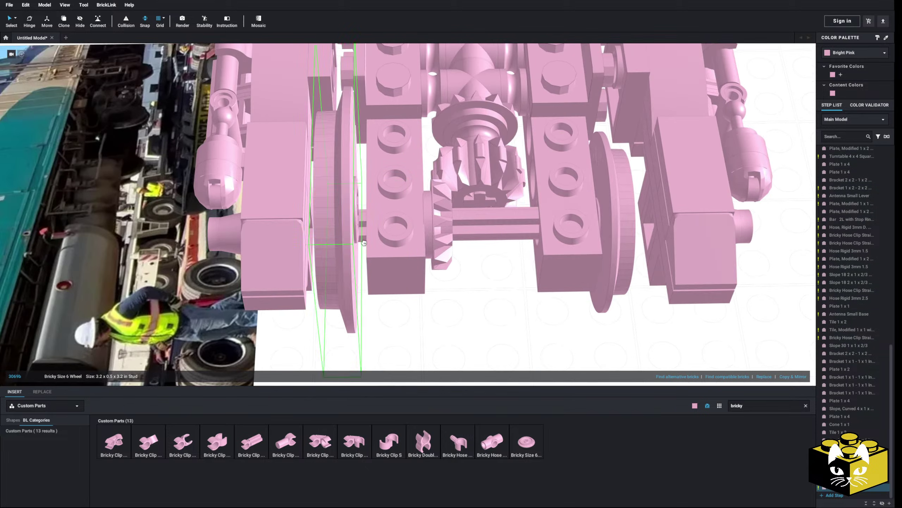
left_click(364, 243)
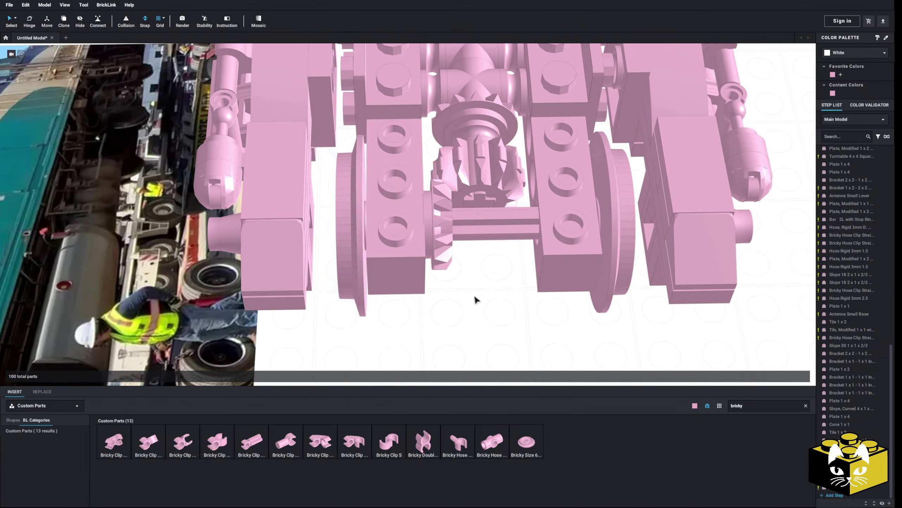
Delete the two old wheels from the truck's far axle.
scroll(462, 308, "down", 5)
right_click_drag(447, 316, 380, 245)
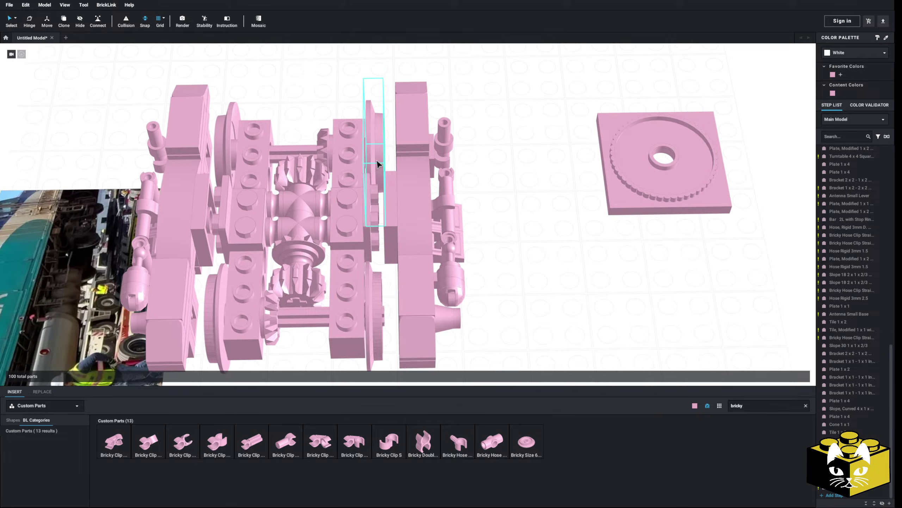
left_click(378, 165)
key("Delete")
middle_click_drag(378, 165, 412, 166)
left_click(263, 160)
key("Delete")
Copy the Bricky Size 6 Wheel onto both ends of the truck's far axle.
middle_click_drag(309, 345, 302, 274)
scroll(358, 296, "up", 3)
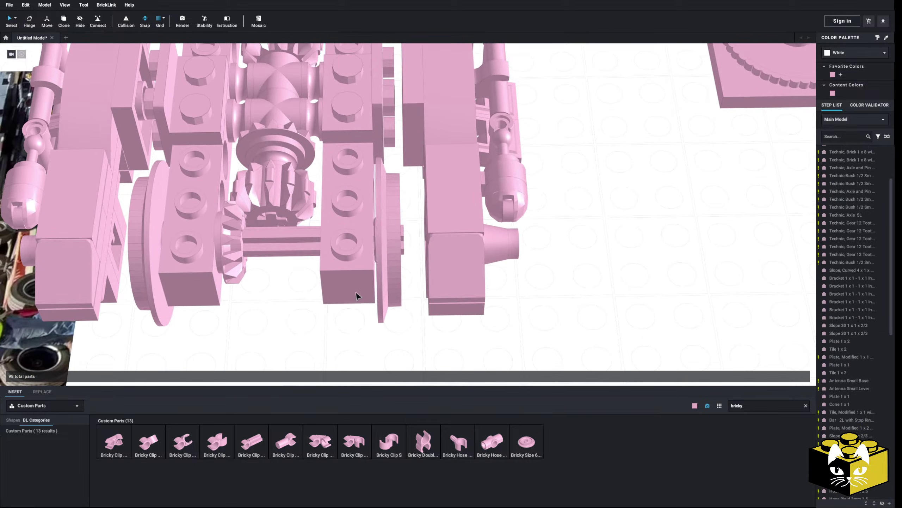
left_click(386, 283)
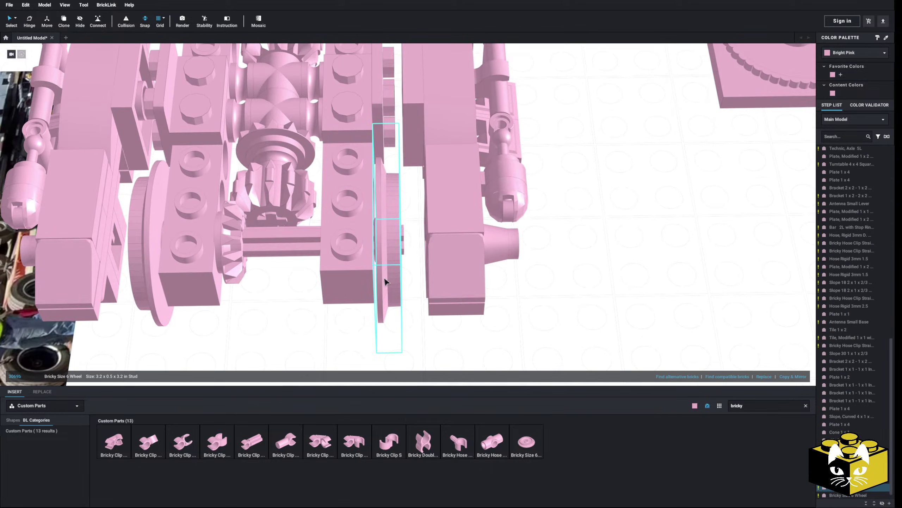
right_click(584, 262)
left_click(604, 282)
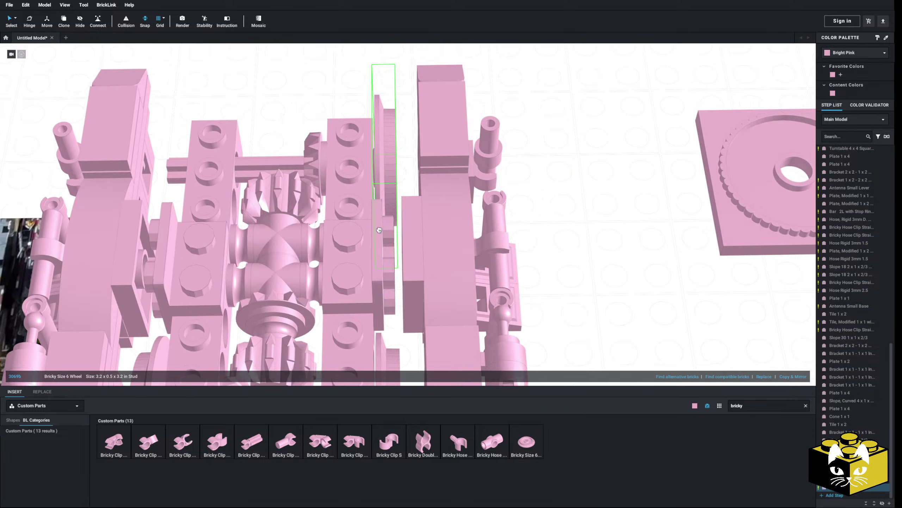
right_click_drag(629, 199, 423, 199)
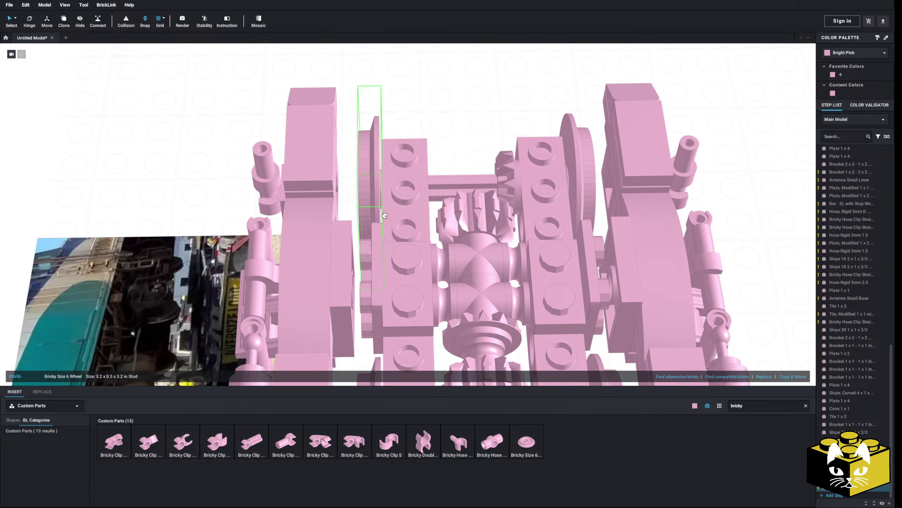
scroll(462, 114, "down", 5)
Move both complete side frames of the truck inward, close to the new wheels.
left_click_drag(519, 87, 454, 374)
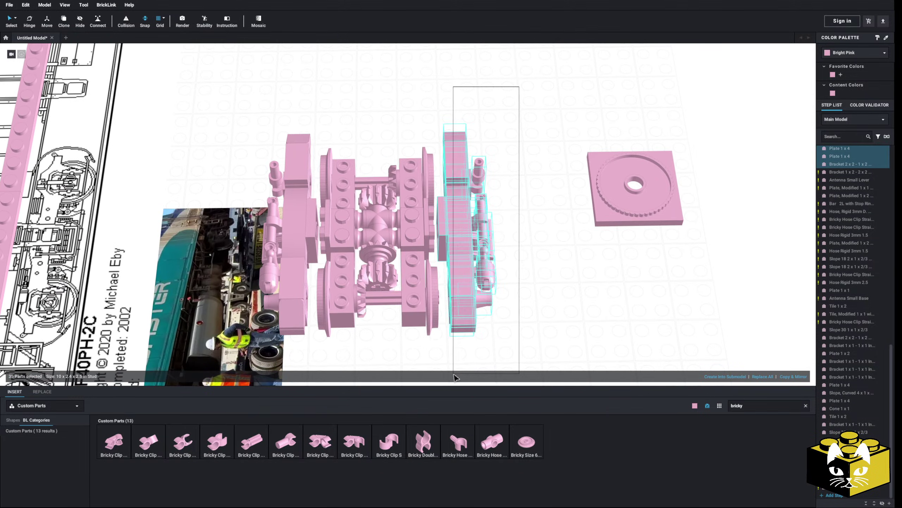
key("Escape")
middle_click_drag(437, 226, 455, 220)
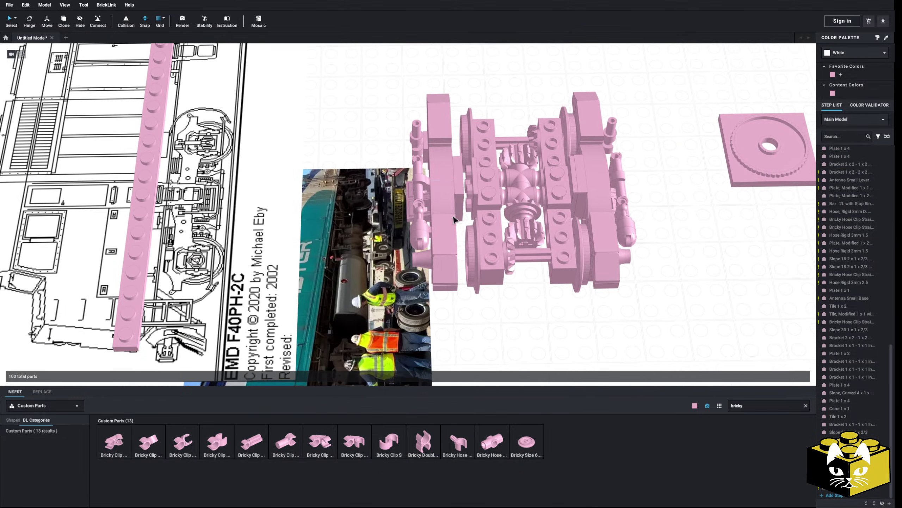
scroll(455, 220, "down", 2)
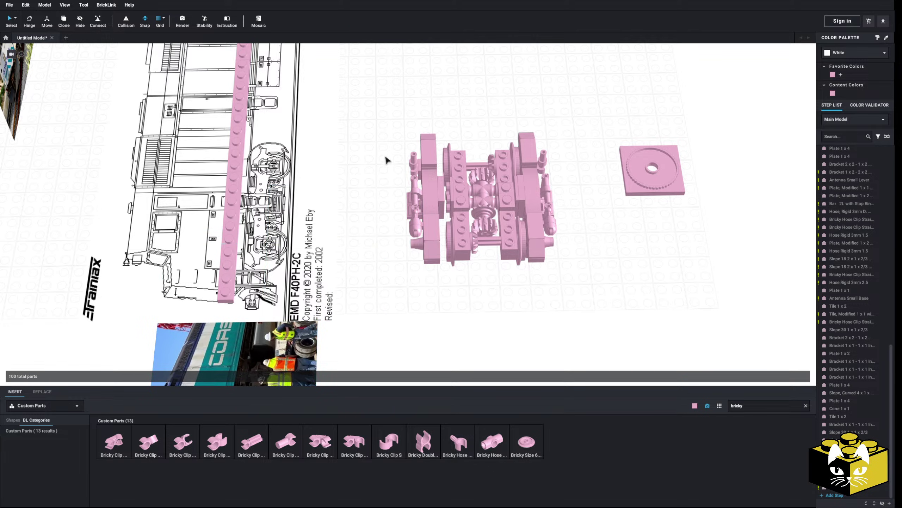
scroll(322, 169, "up", 3)
left_click_drag(294, 79, 391, 319)
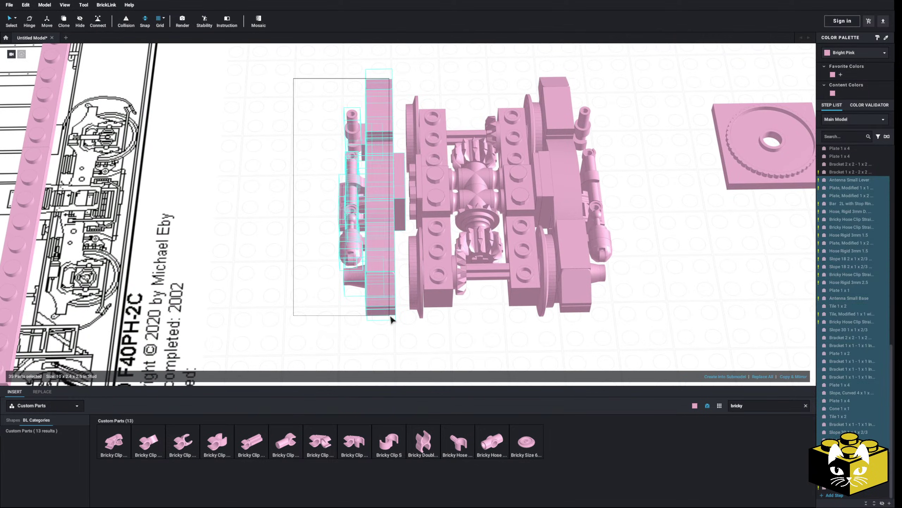
mouse_move(393, 196)
left_mouse_down()
mouse_move(405, 189)
mouse_move(405, 201)
left_mouse_up()
key("Escape")
scroll(290, 248, "down", 3)
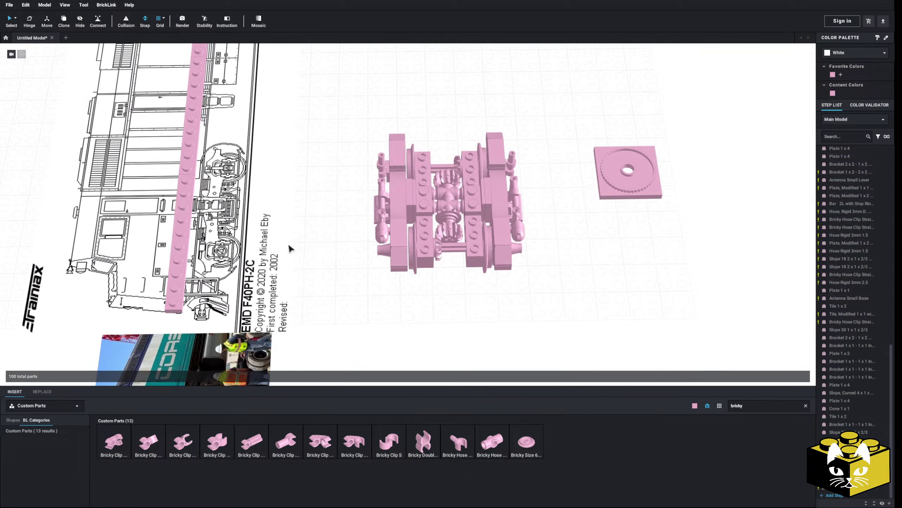
Clear the part search and change the parts palette from Custom Parts to Main.
right_click_drag(290, 248, 619, 308)
scroll(598, 292, "down", 1)
scroll(556, 303, "up", 4)
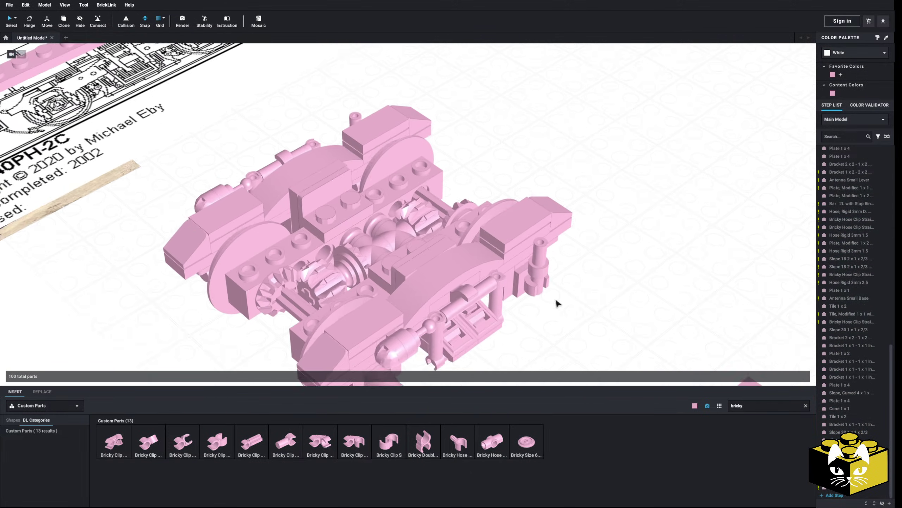
scroll(557, 303, "up", 2)
left_click(806, 406)
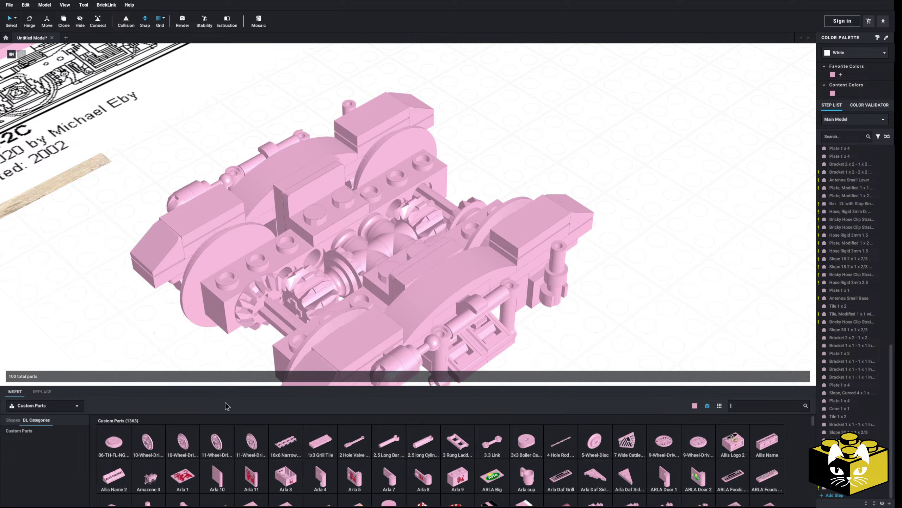
left_click(71, 406)
left_click(46, 407)
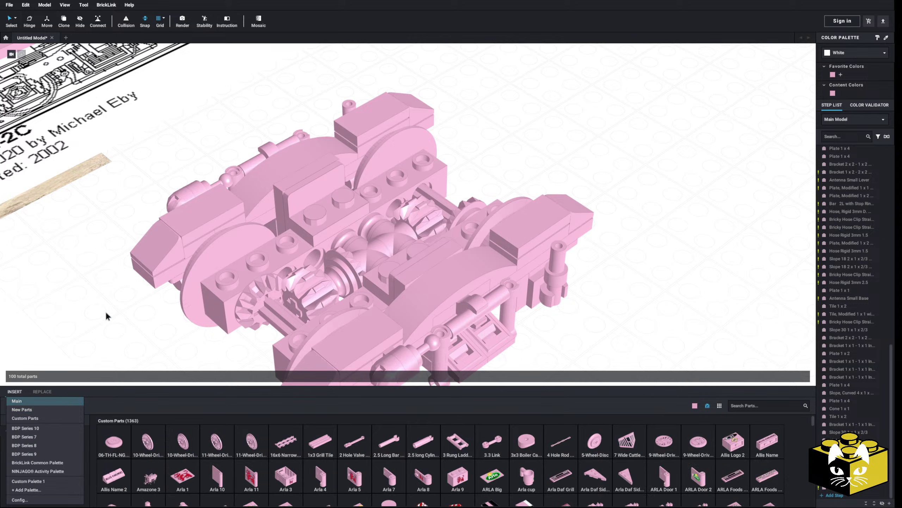
Add 1 x 3 plates on the low ends of the Technic bricks and set the turntable on top of the truck.
left_click_drag(217, 442, 256, 256)
left_click_drag(229, 430, 391, 188)
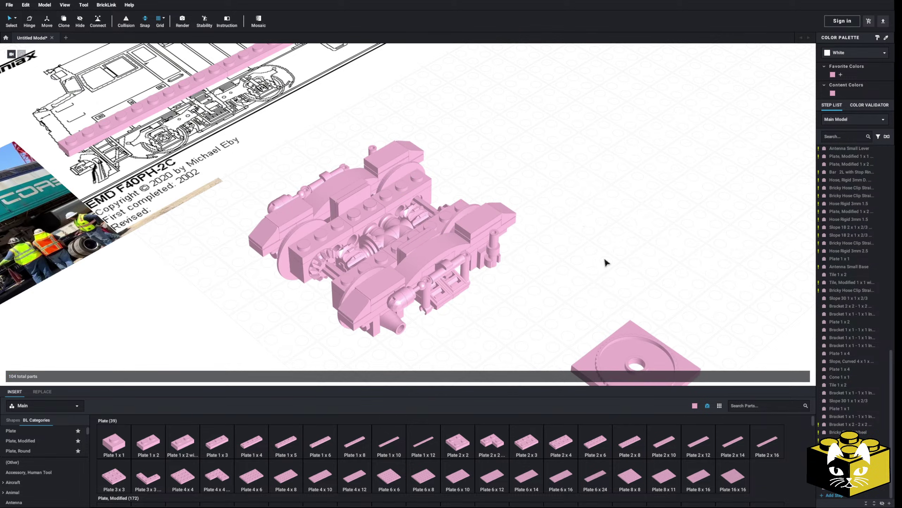
left_click_drag(604, 262, 363, 208)
Examine the assembled truck beside the F40PH-2C side drawing and the reference photo from several angles.
right_click_drag(511, 146, 532, 221)
right_click_drag(540, 223, 500, 240)
scroll(490, 229, "down", 5)
middle_click_drag(499, 240, 485, 298)
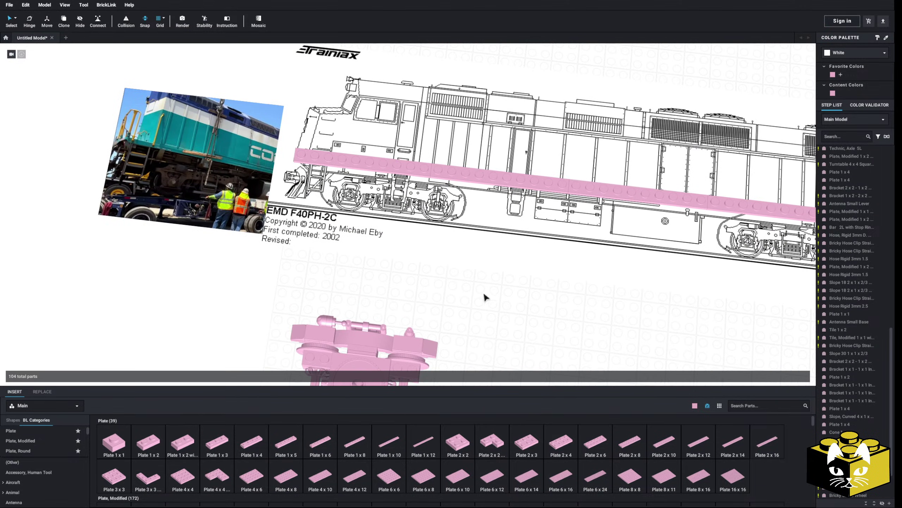
middle_click_drag(604, 331, 342, 282)
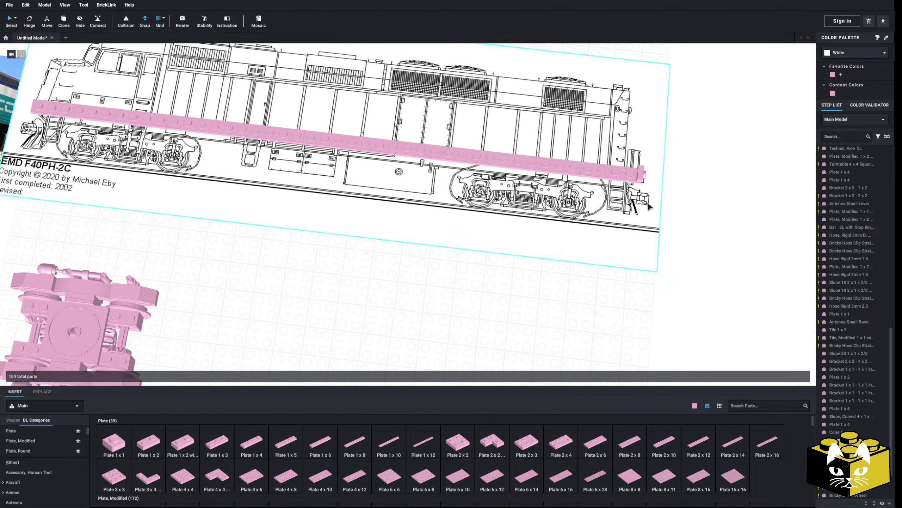
scroll(405, 260, "down", 3)
right_click_drag(405, 260, 355, 269)
scroll(354, 269, "up", 2)
middle_click_drag(354, 269, 353, 255)
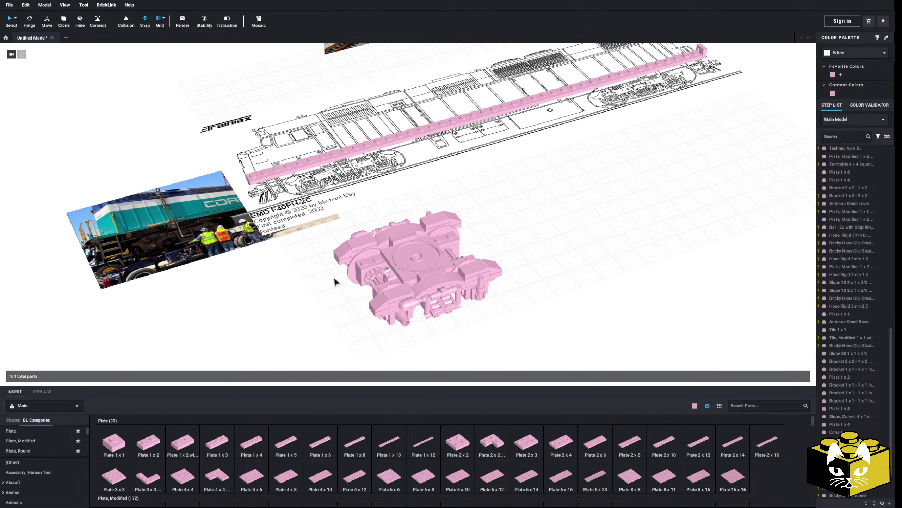
scroll(335, 282, "up", 5)
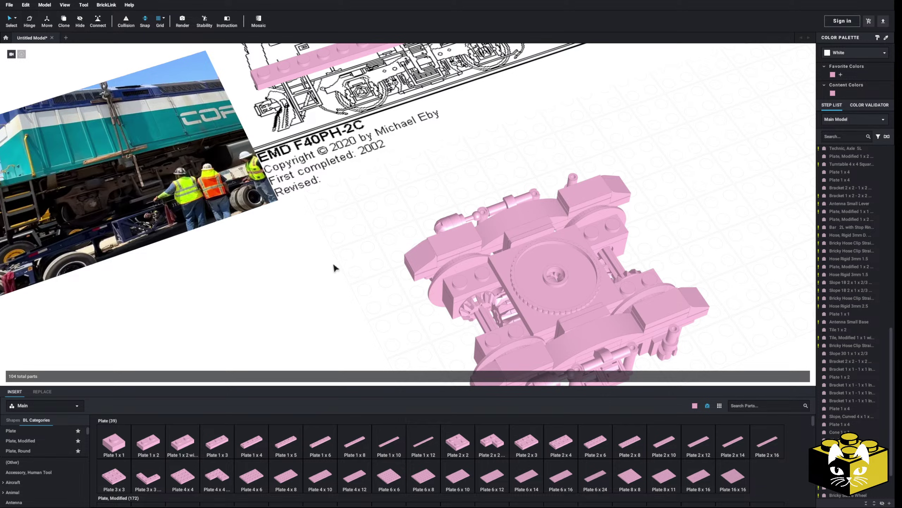
scroll(339, 242, "down", 3)
right_click_drag(343, 245, 365, 237)
middle_click_drag(365, 238, 366, 265)
Delete the row of measuring plates lying along the locomotive side drawing.
left_click(483, 148)
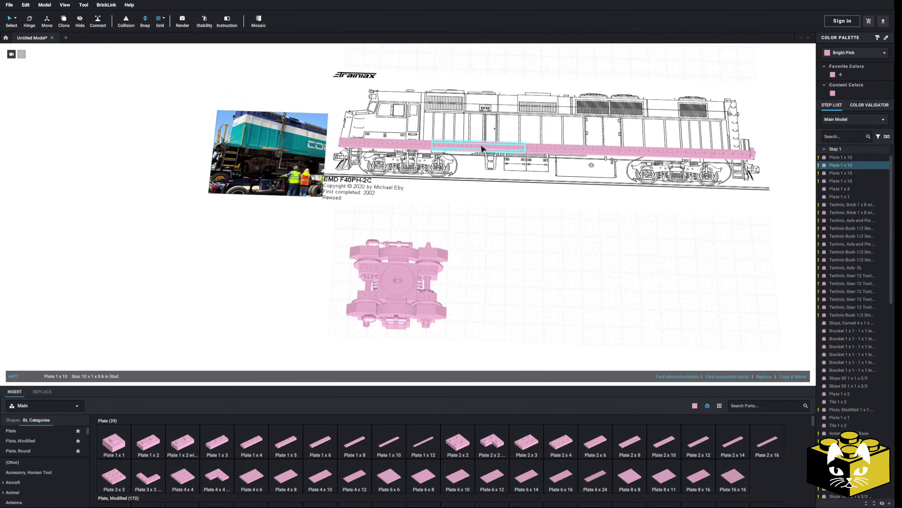
key("Delete")
left_click(643, 154)
key("Delete")
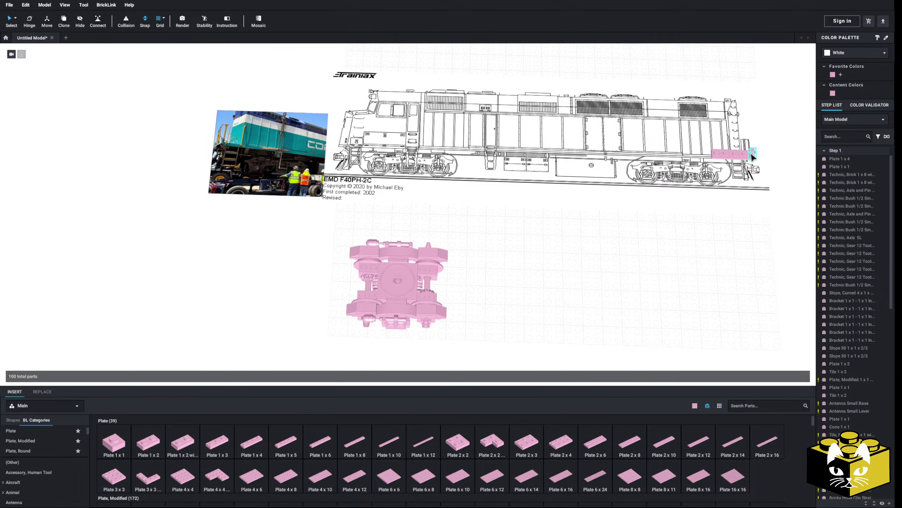
left_click(746, 154)
key("Delete")
Shift the upright locomotive drawing in depth and lengthwise so its front truck lines up with the truck model.
right_click_drag(550, 161, 495, 255)
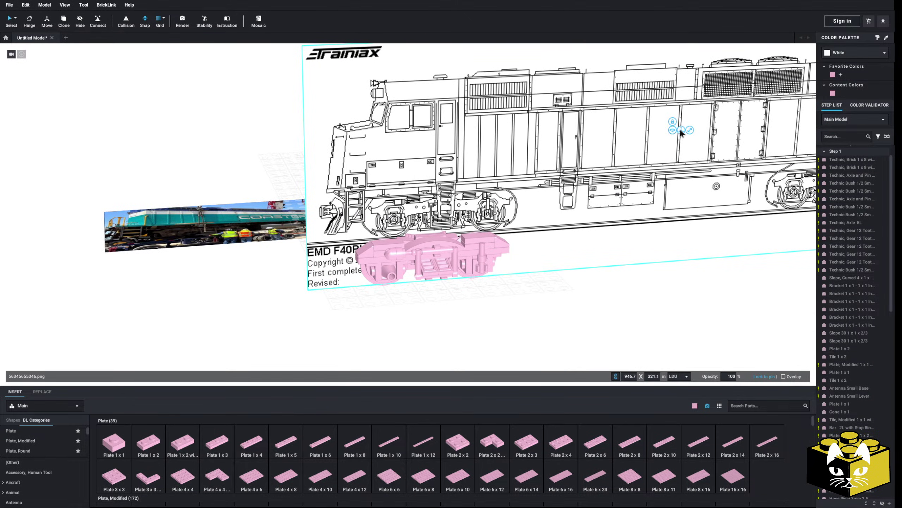
right_click_drag(647, 142, 610, 185)
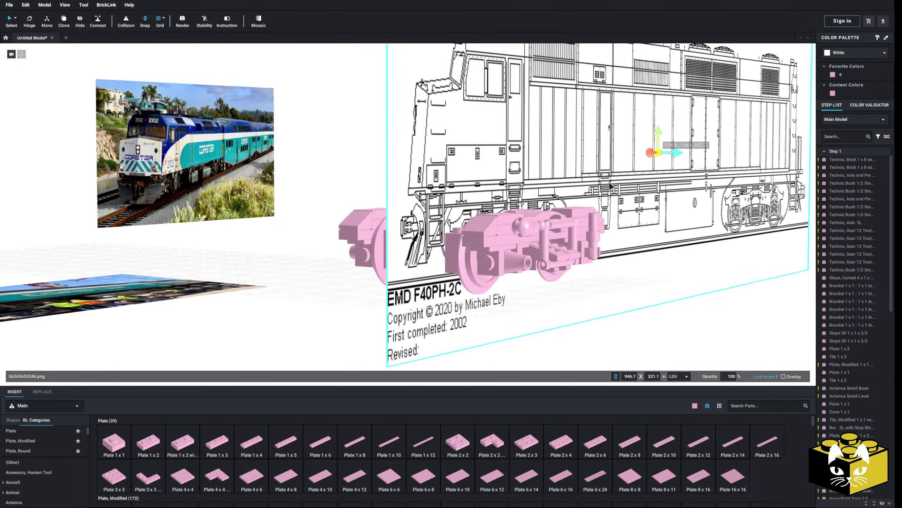
left_click_drag(678, 157, 703, 159)
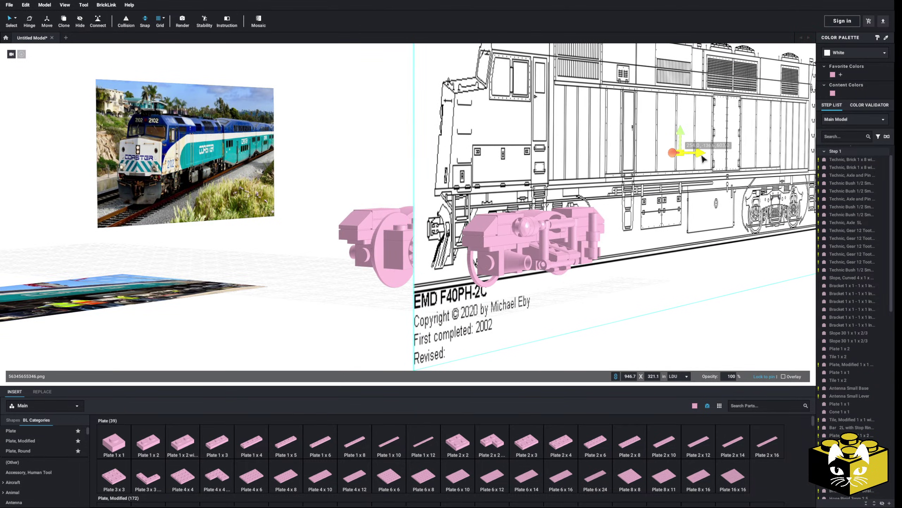
right_click_drag(705, 159, 749, 153)
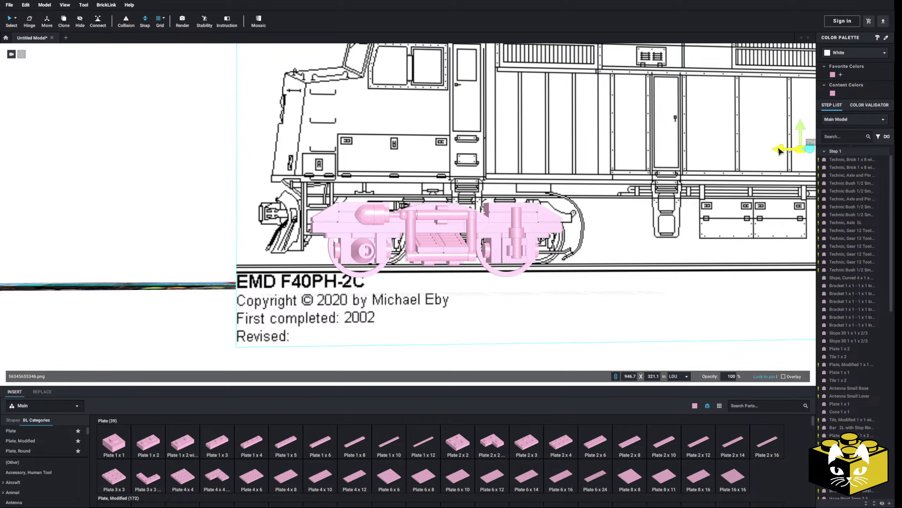
left_click_drag(778, 151, 754, 163)
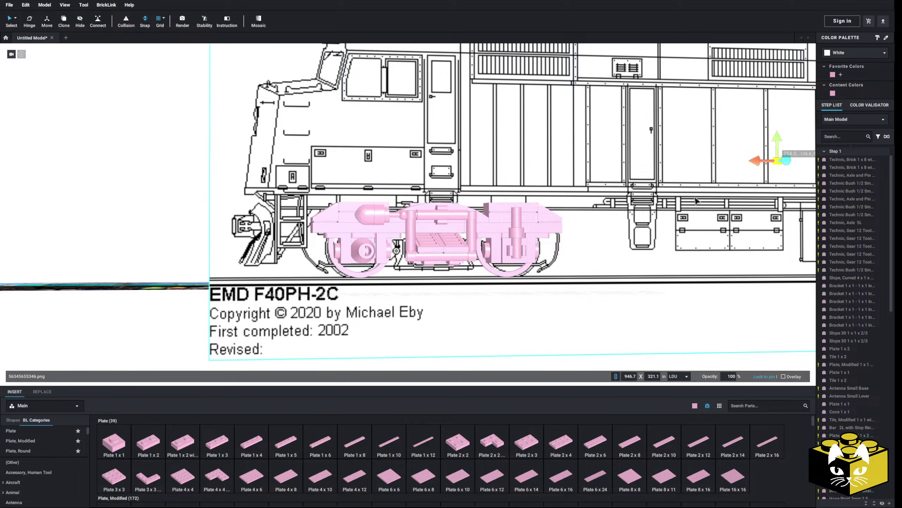
scroll(696, 201, "down", 3)
right_click_drag(696, 201, 697, 205)
middle_click_drag(697, 206, 623, 194)
right_click_drag(623, 194, 569, 214)
scroll(397, 333, "up", 3)
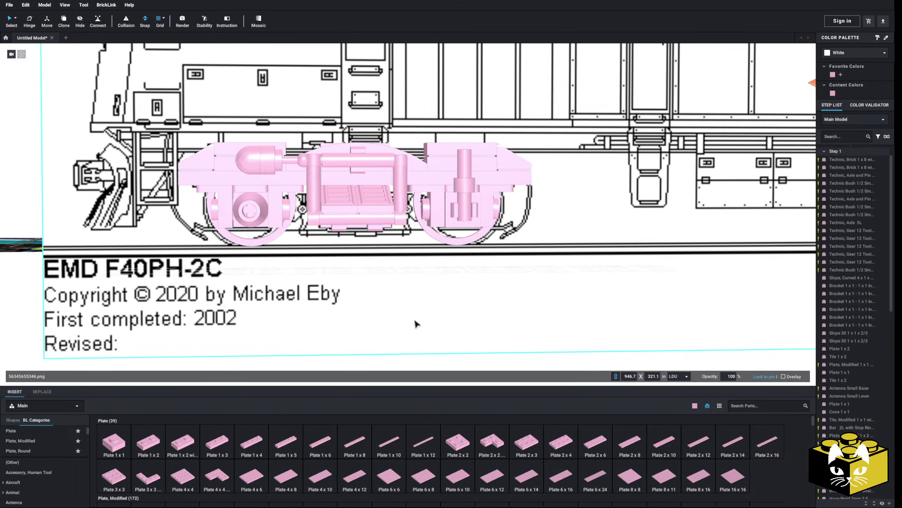
scroll(409, 309, "down", 4)
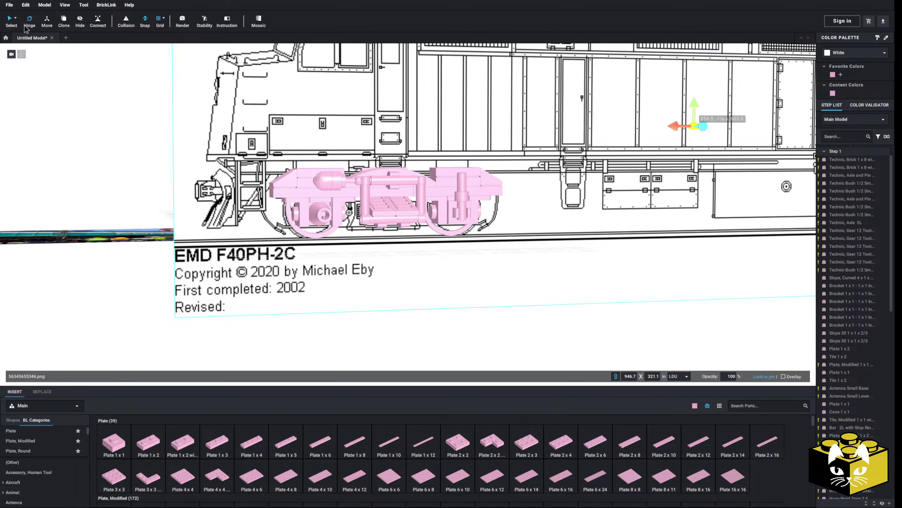
Place a 2 x 4 plate crosswise at the front of the truck and a Plate, Round 4 x 4 with Hole on the turntable.
left_click(77, 284)
right_click_drag(76, 284, 115, 267)
scroll(115, 267, "up", 3)
right_click_drag(260, 244, 276, 230)
scroll(276, 230, "down", 8)
right_click_drag(554, 295, 590, 313)
scroll(591, 312, "up", 10)
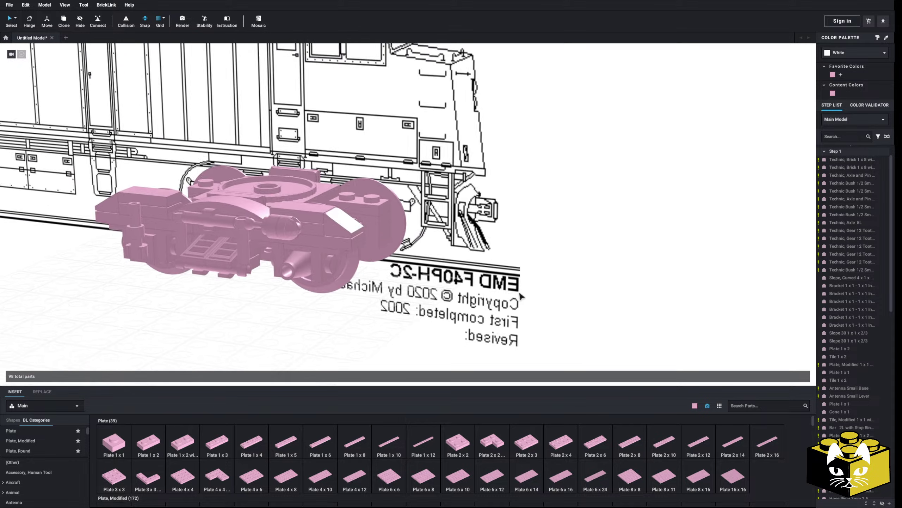
right_click_drag(527, 293, 588, 270)
scroll(505, 332, "up", 3)
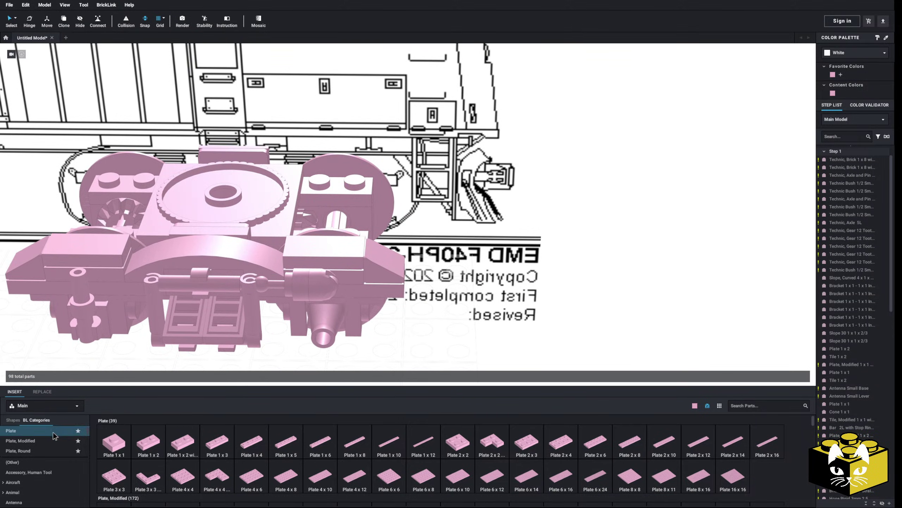
scroll(338, 438, "down", 3)
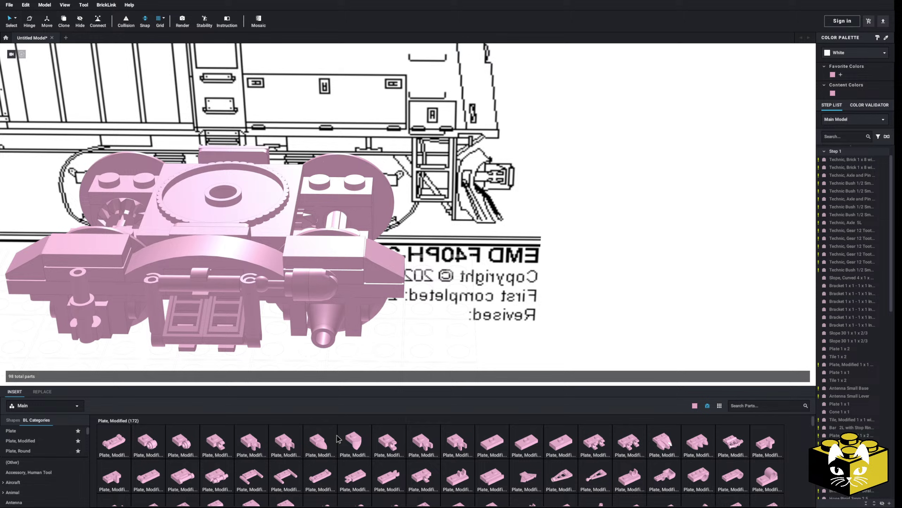
left_click(41, 430)
left_click(561, 442)
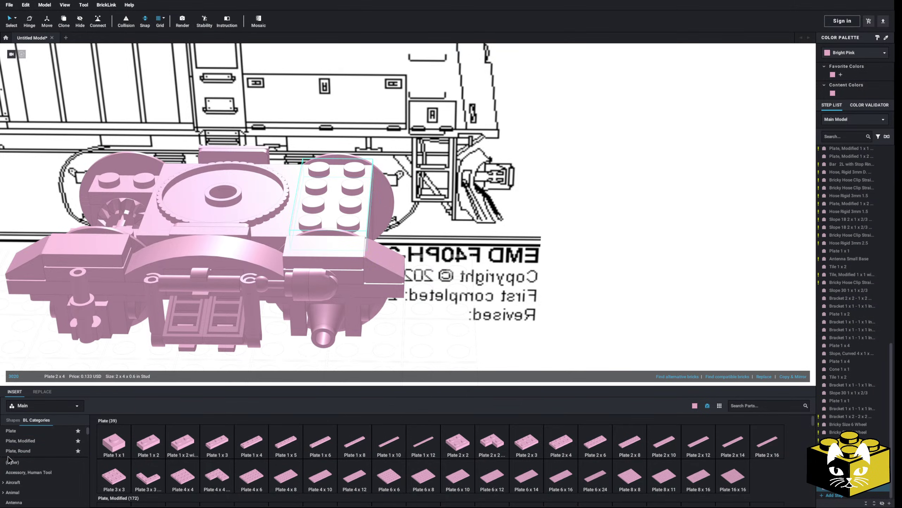
left_click(24, 452)
left_click(733, 474)
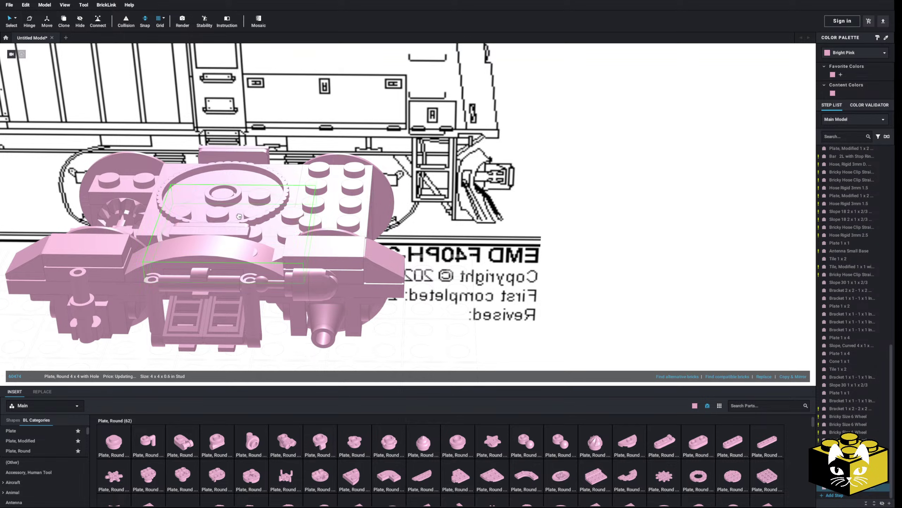
mouse_move(627, 215)
right_mouse_down()
mouse_move(490, 260)
mouse_move(488, 272)
mouse_move(540, 253)
right_mouse_up()
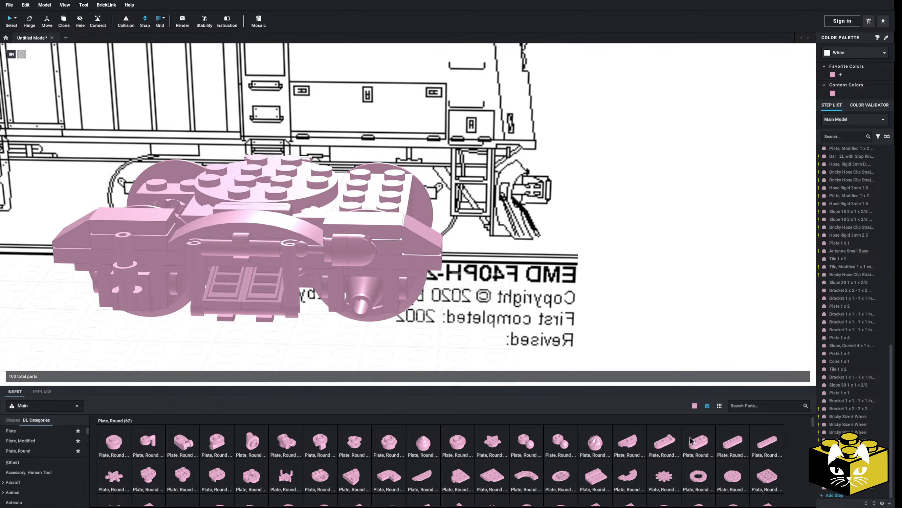
Add a second 2 x 4 plate lengthwise beside the round plate, reaching out over the front end of the truck.
left_click(31, 431)
left_click_drag(575, 449, 419, 184)
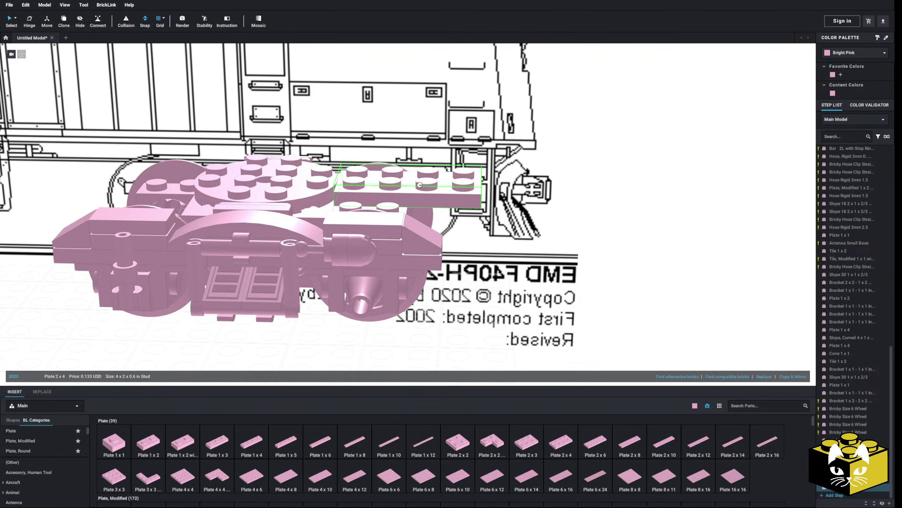
right_click_drag(636, 219, 555, 234)
Change the parts palette to Custom Parts and search for "bmr".
left_click(57, 409)
left_click(21, 418)
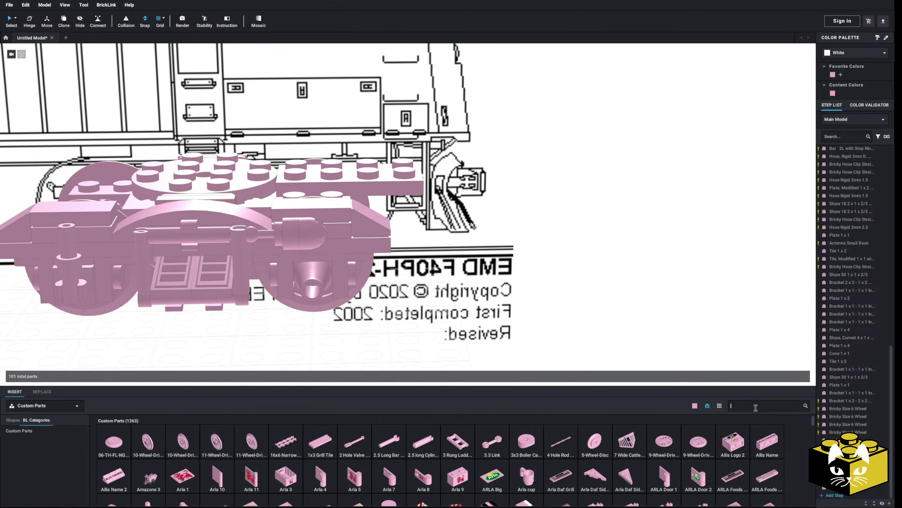
type("r")
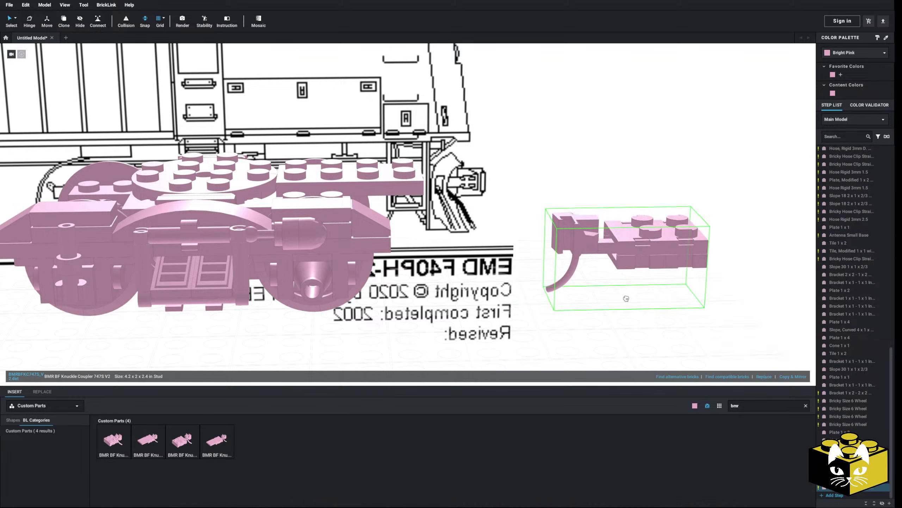
Rotate a BMR BF Knuckle Coupler 747S V2 to face forward and attach it at the front end of the 2 x 4 plate.
key("Right")
key("Right")
right_click_drag(522, 278, 509, 264)
left_click(420, 212)
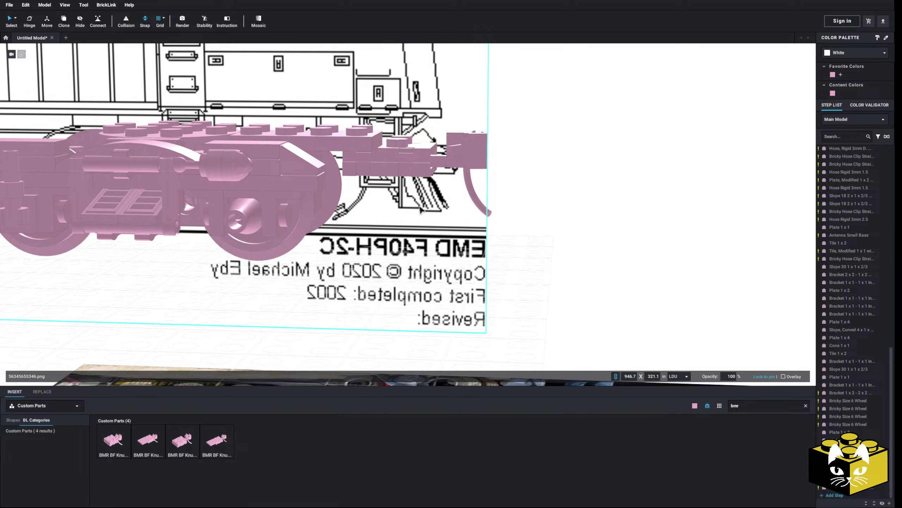
right_click_drag(420, 212, 584, 195)
scroll(442, 207, "down", 3)
right_click_drag(441, 207, 327, 239)
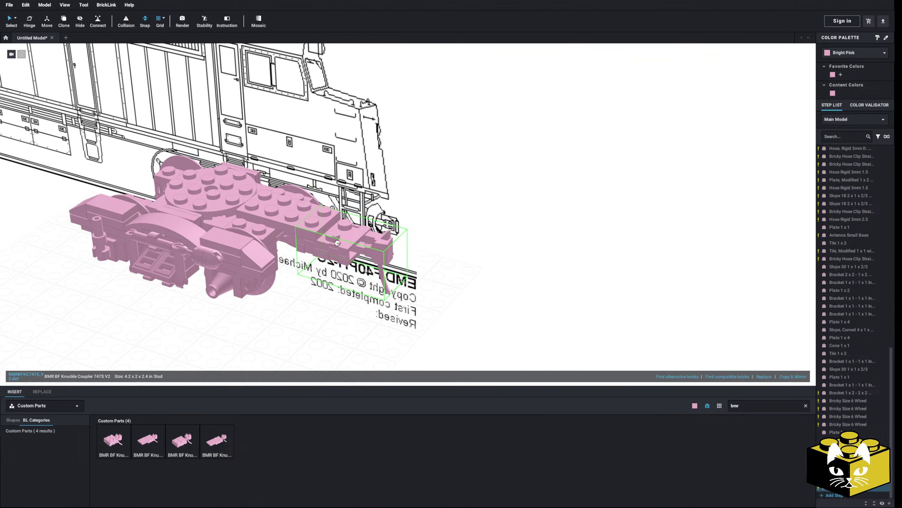
mouse_move(530, 247)
right_mouse_down()
mouse_move(530, 236)
mouse_move(523, 243)
right_mouse_up()
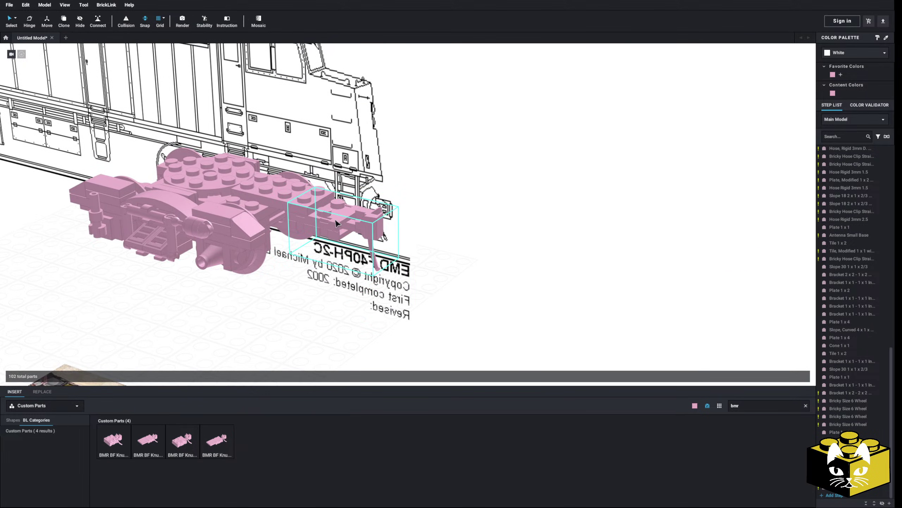
right_click_drag(337, 223, 357, 218)
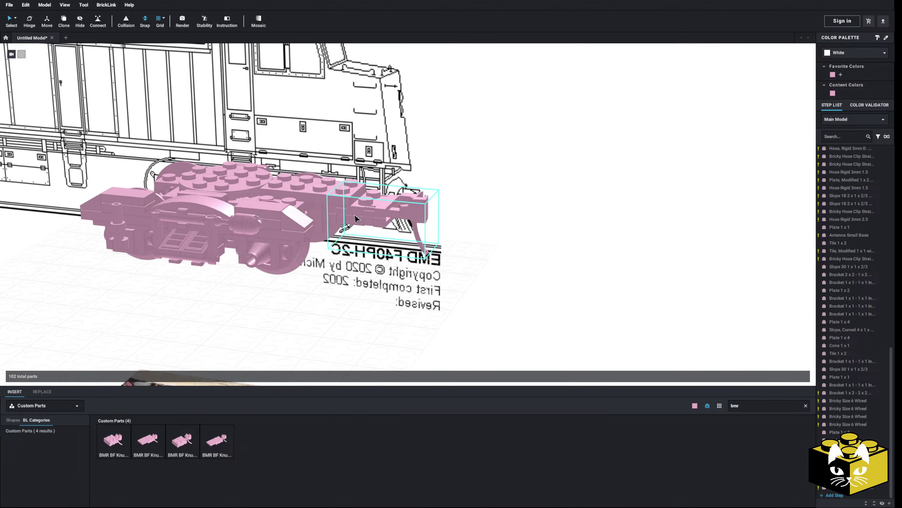
Replace the coupler with a BMR BF Knuckle Coupler 743S V2 fitted under the front 2 x 4 plate.
left_click(183, 441)
right_click_drag(498, 271, 446, 252)
left_click(460, 264)
left_click_drag(478, 197, 238, 223)
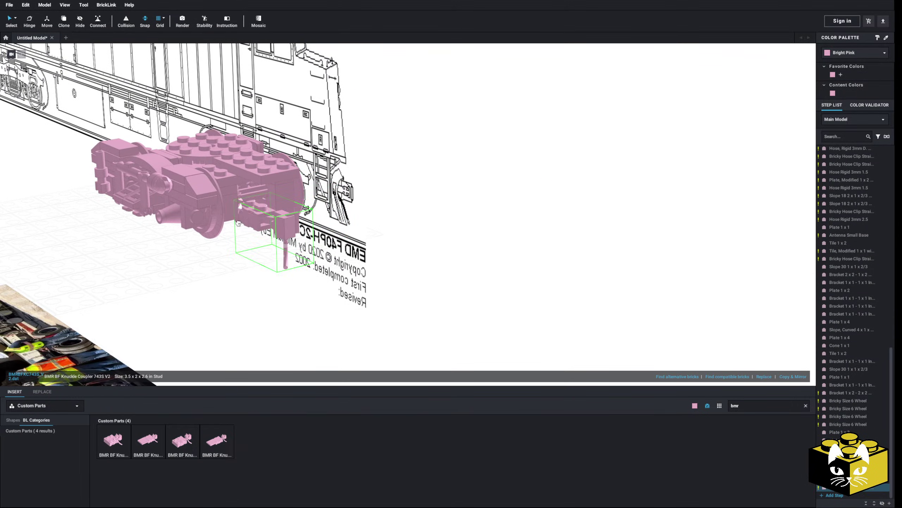
mouse_move(445, 222)
right_mouse_down()
mouse_move(460, 222)
mouse_move(426, 245)
mouse_move(469, 294)
mouse_move(393, 252)
right_mouse_up()
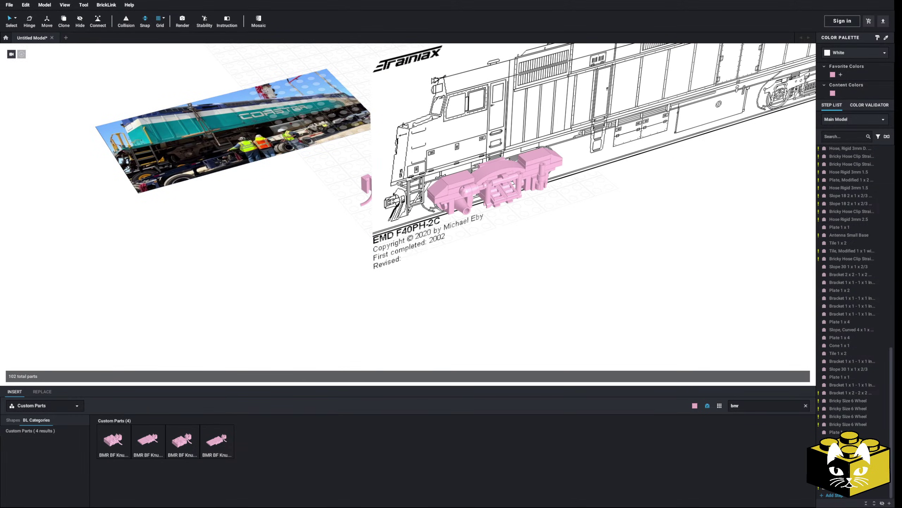
Open BMR BF Coupler Gauge.io and copy its entire track and coupler gauge assembly.
left_click(9, 5)
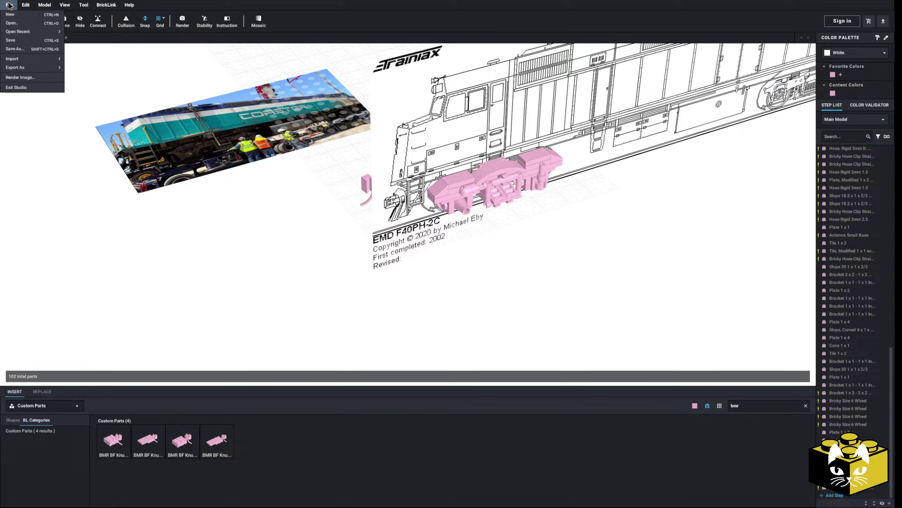
left_click(13, 25)
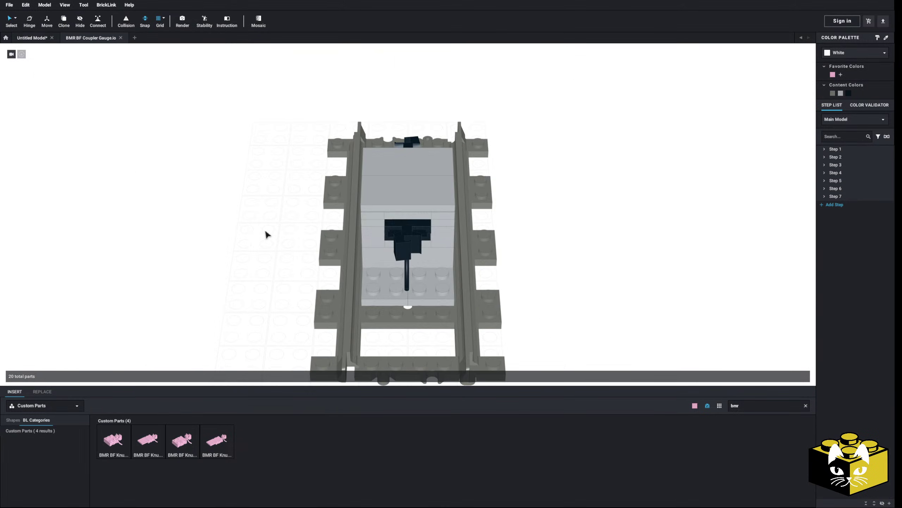
right_click_drag(252, 219, 229, 142)
left_click_drag(229, 135, 508, 266)
right_click(403, 199)
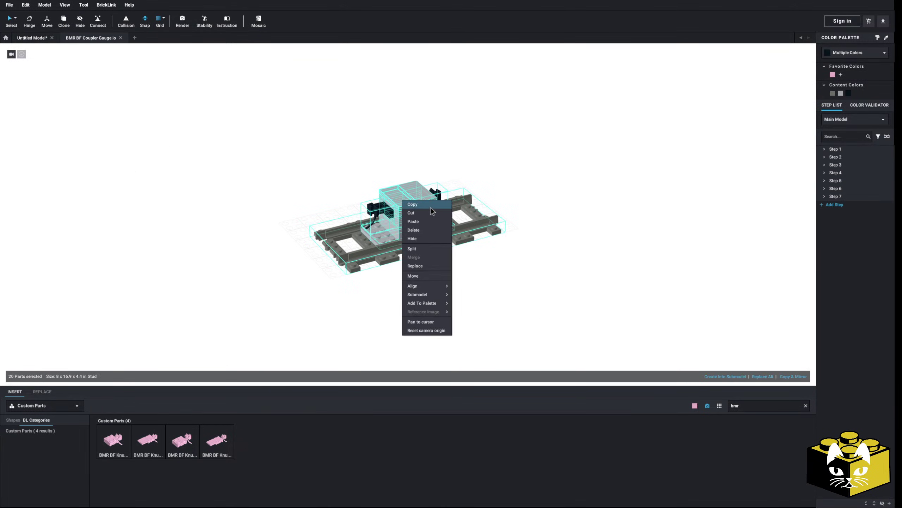
left_click(430, 206)
left_click(196, 166)
Paste the coupler gauge assembly into the Untitled Model, rotate it and place it on the open grid ahead of the locomotive.
left_click(36, 37)
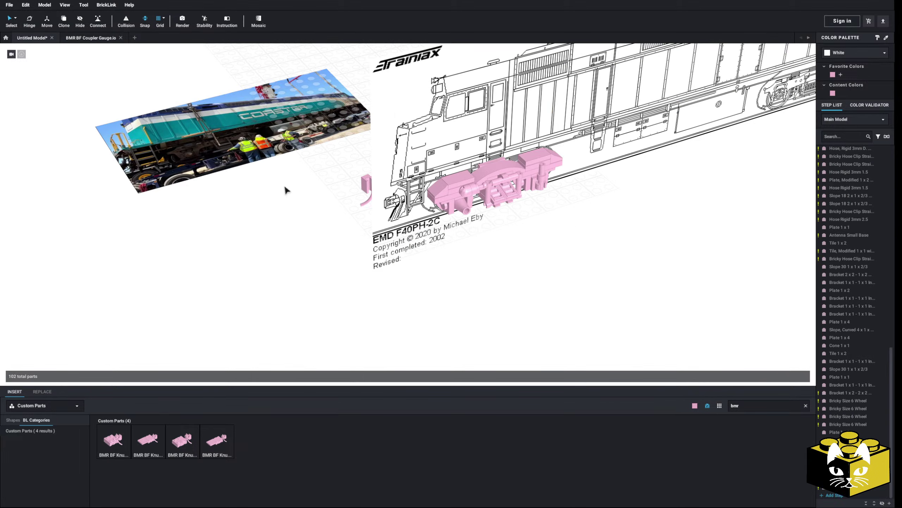
right_click(312, 231)
left_click(336, 253)
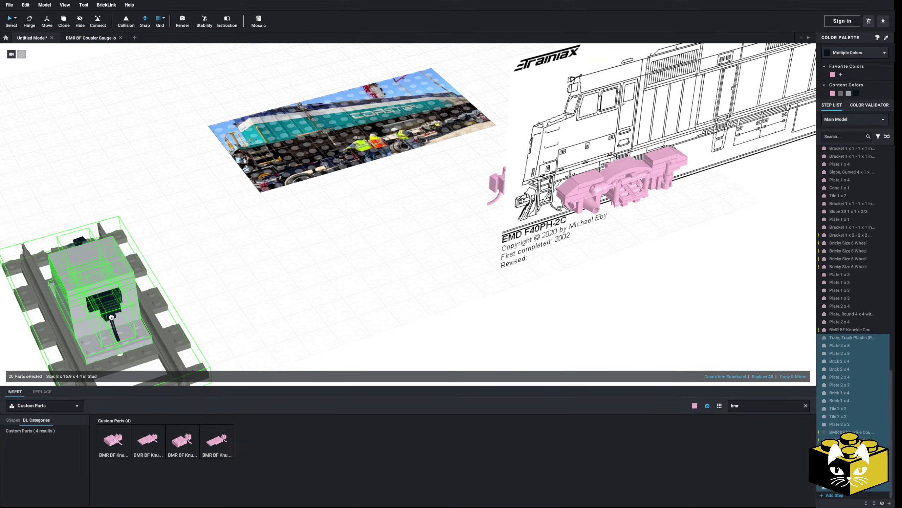
key("Right")
middle_click_drag(101, 278, 181, 256)
left_click(181, 259)
left_click(373, 259)
Duplicate the gauge's straight train track and place the copy beyond the end of the original.
right_click_drag(373, 259, 283, 247)
right_click(253, 229)
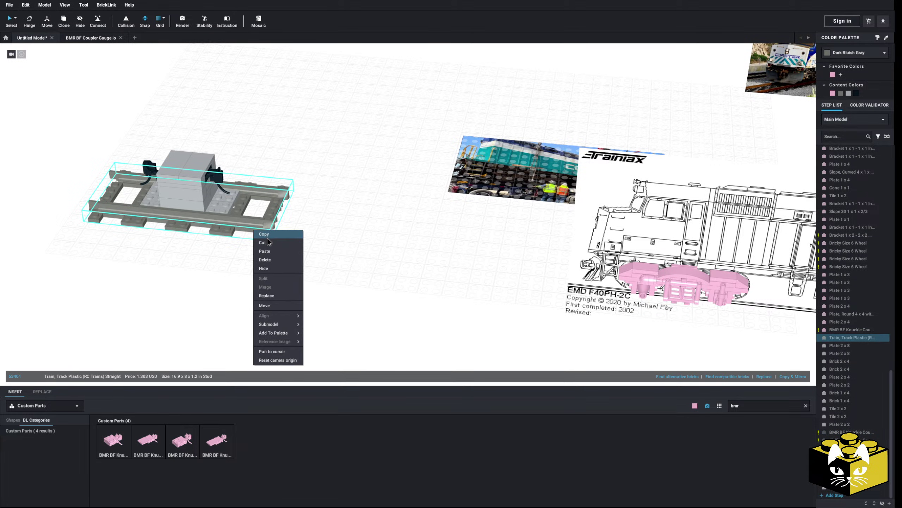
left_click(270, 243)
right_click(356, 242)
left_click(377, 266)
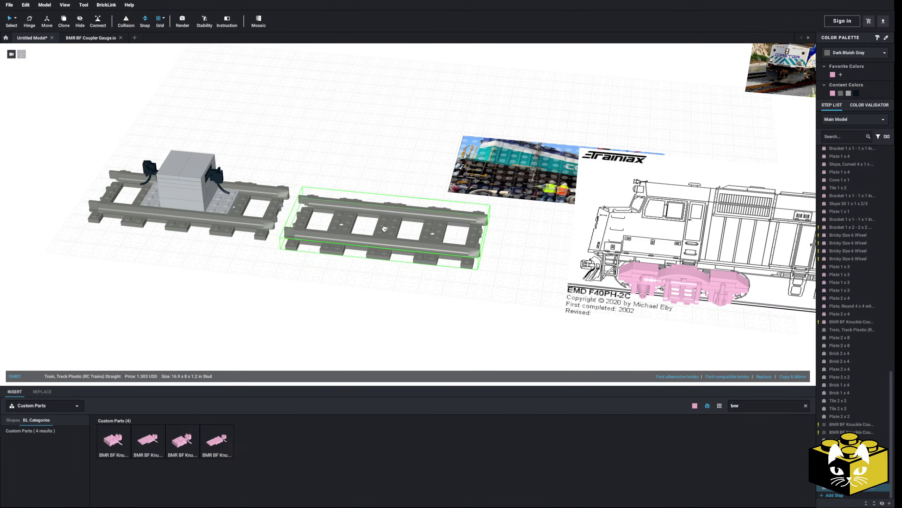
left_click(402, 232)
Connect the duplicated straight track end to end with the gauge track using the Connect tool.
scroll(402, 232, "up", 3)
middle_click_drag(223, 250, 503, 238)
left_click_drag(504, 237, 481, 221)
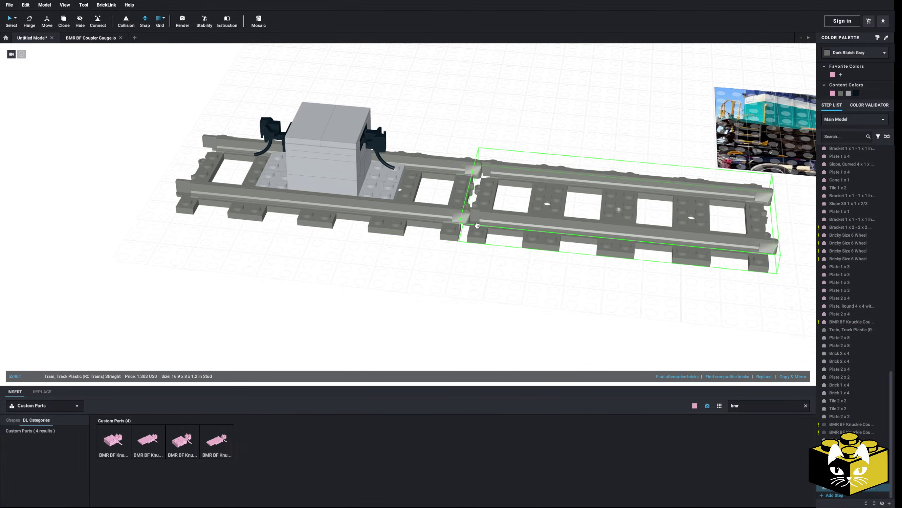
right_click_drag(482, 221, 506, 207)
scroll(506, 207, "up", 5)
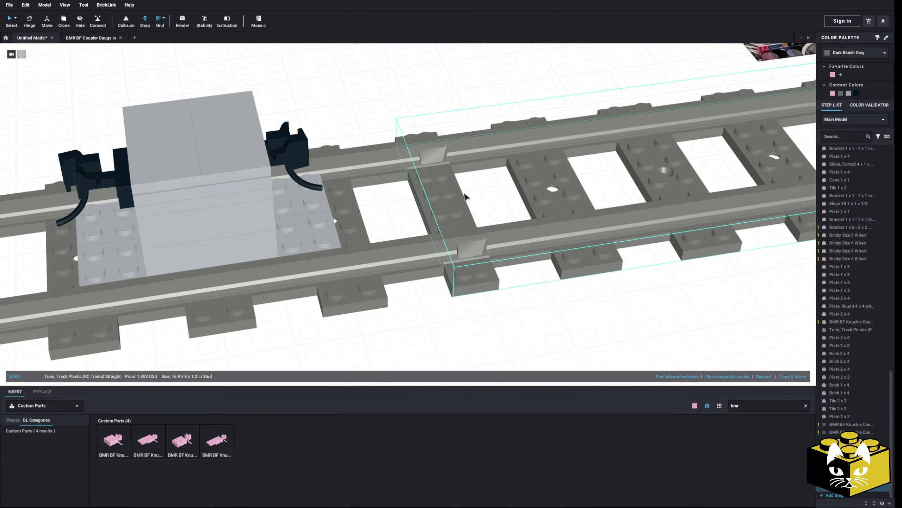
left_click_drag(465, 197, 473, 196)
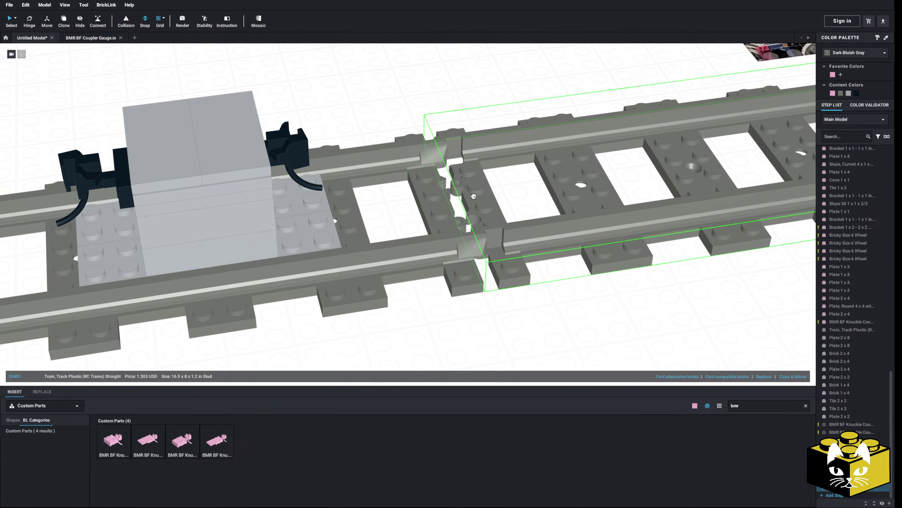
left_click(101, 23)
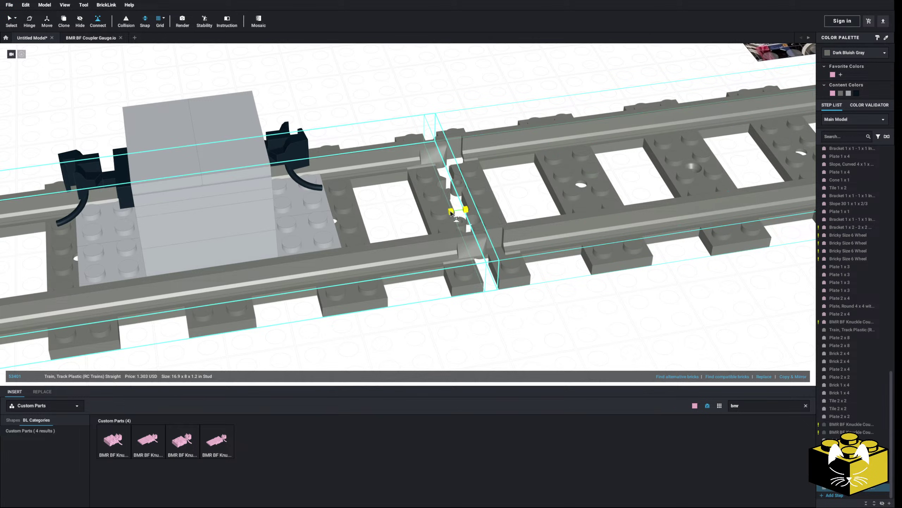
left_click(450, 212)
scroll(450, 212, "down", 5)
left_click(208, 134)
scroll(209, 135, "down", 5)
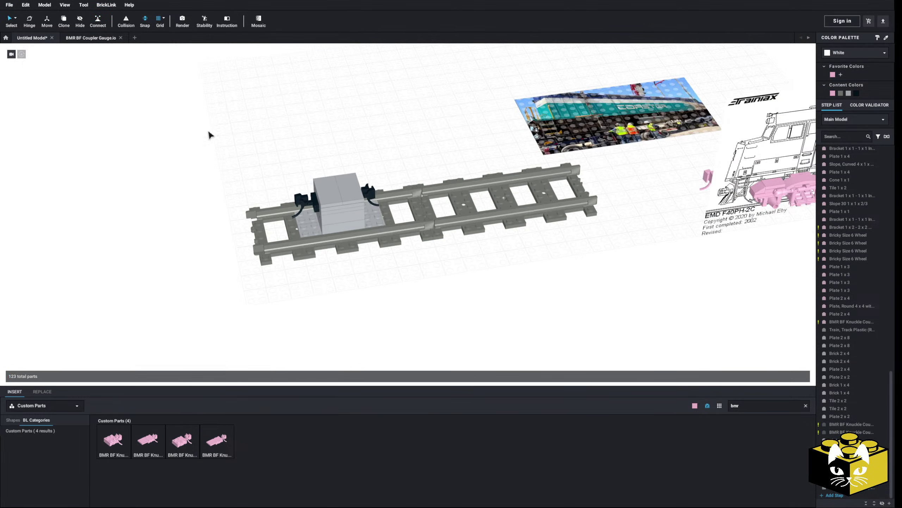
Move the flat COASTER reference photo off the grid to a spot near the other locomotive photo.
middle_click_drag(210, 135, 129, 149)
scroll(129, 150, "down", 3)
right_click_drag(129, 149, 487, 233)
middle_click_drag(357, 305, 496, 169)
left_click_drag(496, 168, 375, 302)
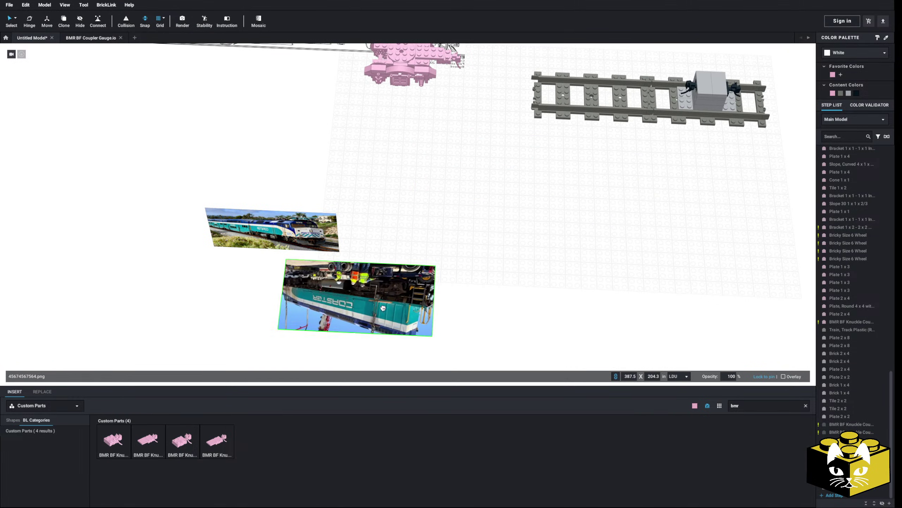
Select the coupler gauge together with both straight tracks and move the assembly to the front truck of the locomotive.
middle_click_drag(502, 211, 403, 338)
left_click(595, 266)
left_click_drag(712, 147, 395, 306)
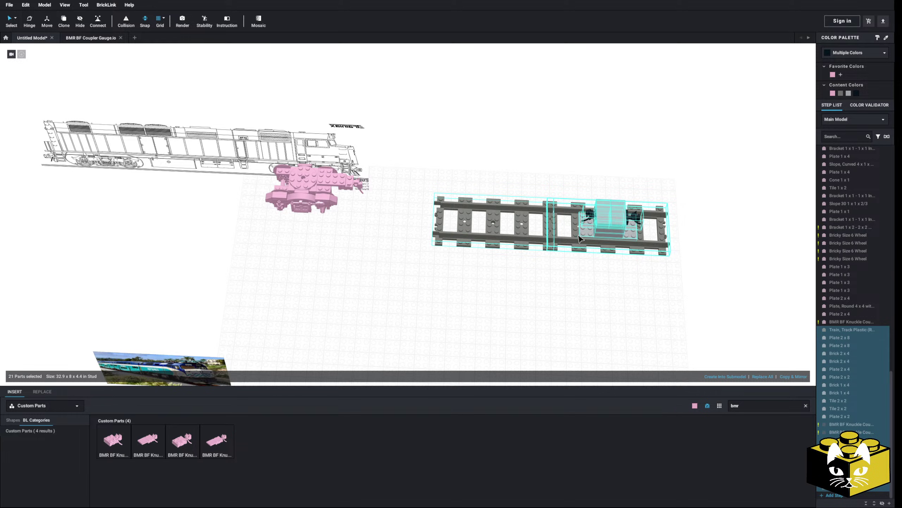
left_click_drag(580, 239, 373, 212)
mouse_move(373, 212)
right_mouse_down()
mouse_move(354, 200)
mouse_move(350, 216)
mouse_move(401, 167)
mouse_move(260, 146)
right_mouse_up()
scroll(350, 217, "up", 4)
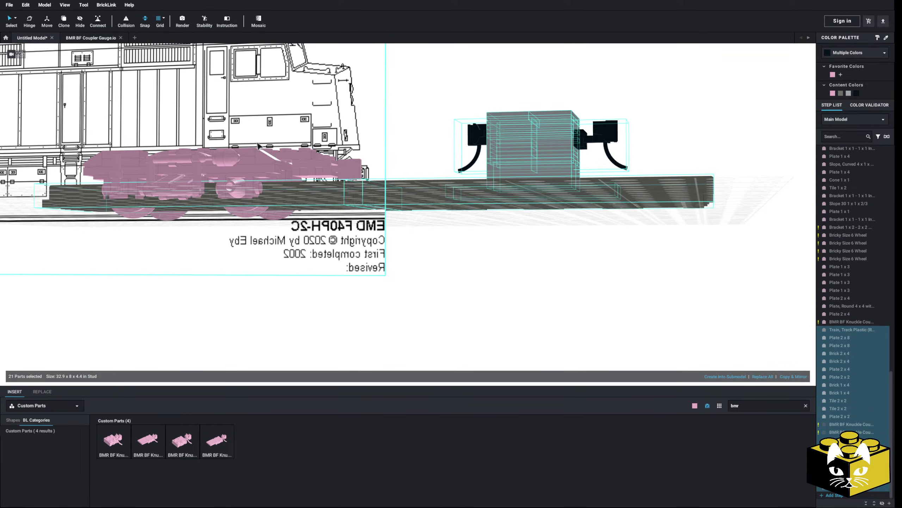
Lower the gauge and track assembly under the truck's wheels and slide it along the locomotive with the Move tool to check the coupler.
left_click(46, 19)
right_click_drag(355, 93, 438, 171)
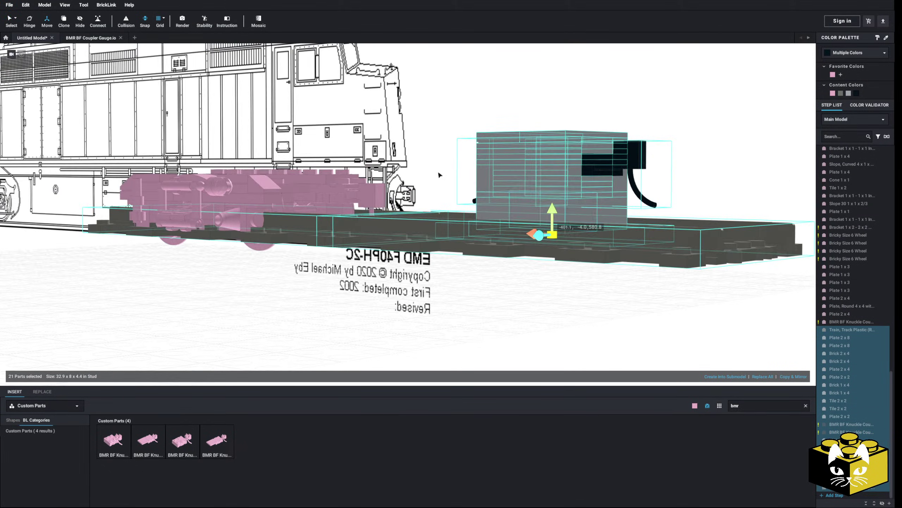
left_click_drag(554, 213, 554, 253)
right_click_drag(445, 315, 467, 302)
left_click_drag(520, 266, 372, 264)
right_click_drag(372, 264, 349, 205)
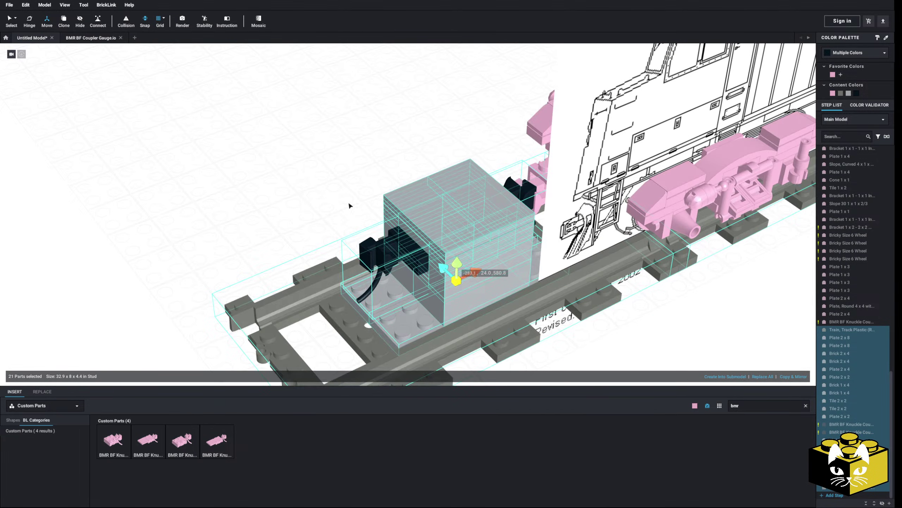
left_click(129, 201)
scroll(108, 177, "down", 5)
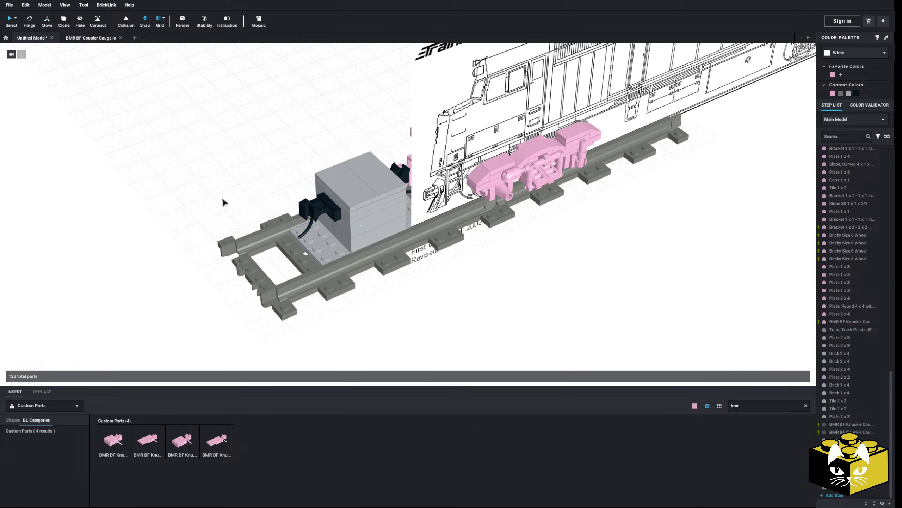
right_click_drag(223, 202, 201, 200)
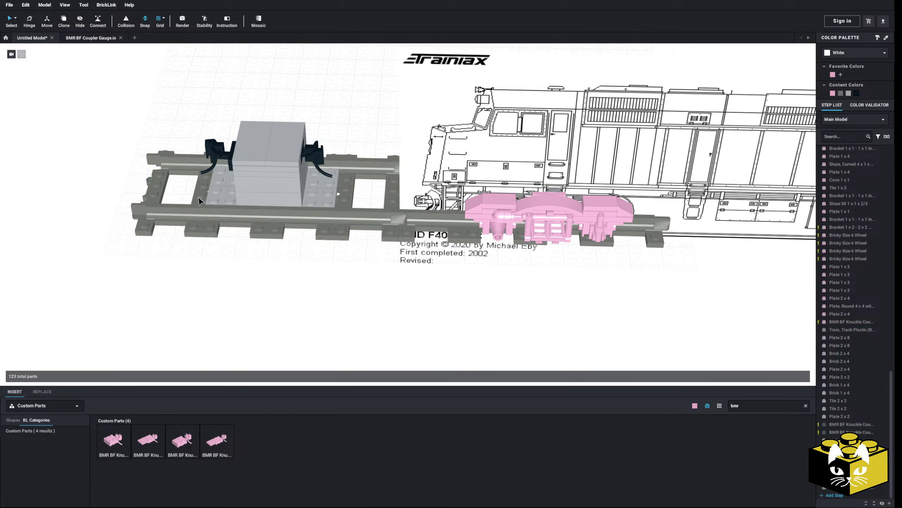
Delete the coupler gauge and both straight train tracks from the model.
left_click_drag(170, 81, 296, 252)
key("Delete")
right_click_drag(296, 252, 502, 238)
key("Delete")
Clear the part search and switch the parts library from Custom Parts to the Main palette.
scroll(570, 242, "up", 4)
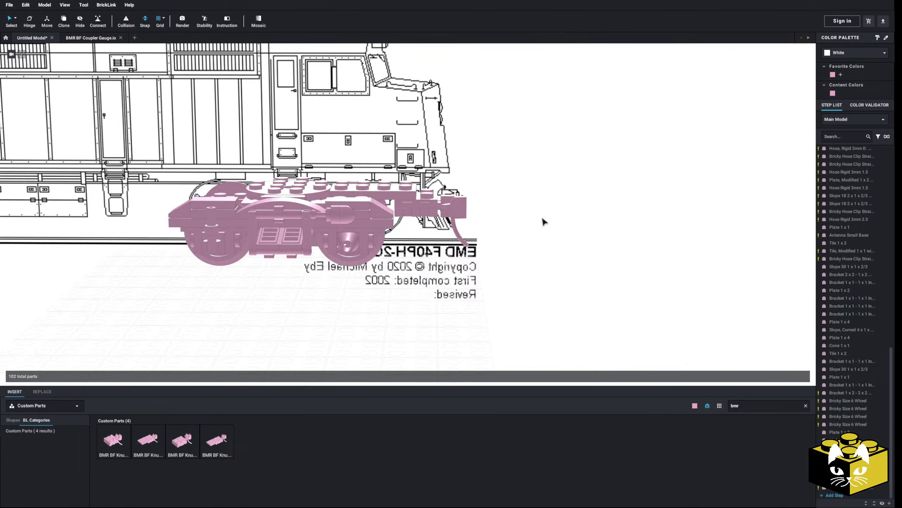
scroll(543, 221, "up", 5)
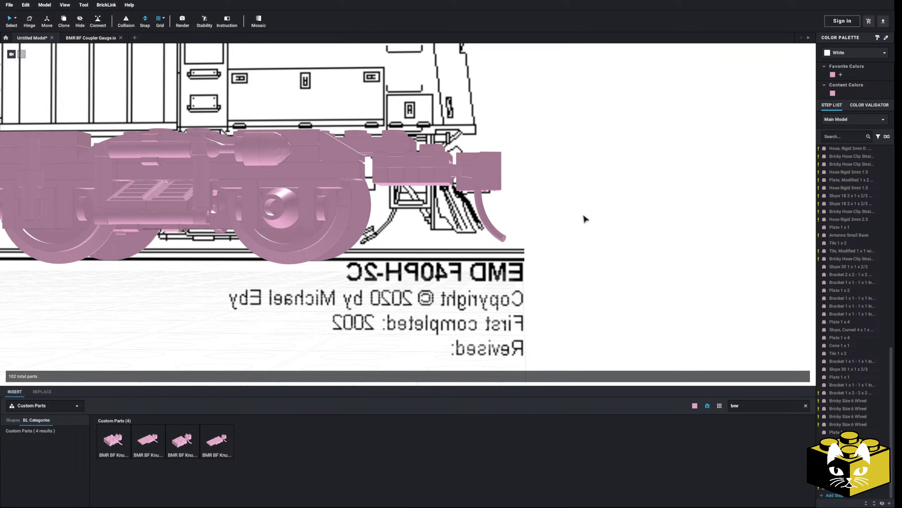
right_click_drag(584, 216, 568, 206)
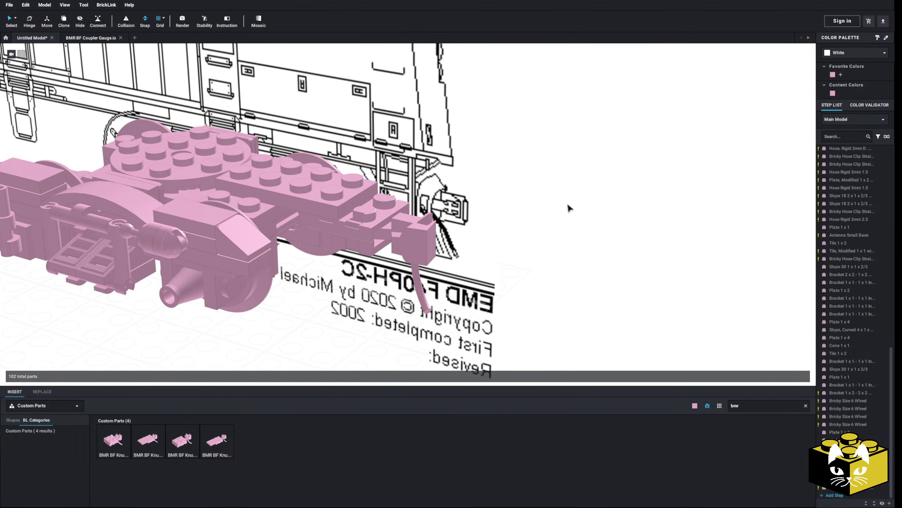
left_click(805, 406)
left_click(71, 405)
left_click(28, 421)
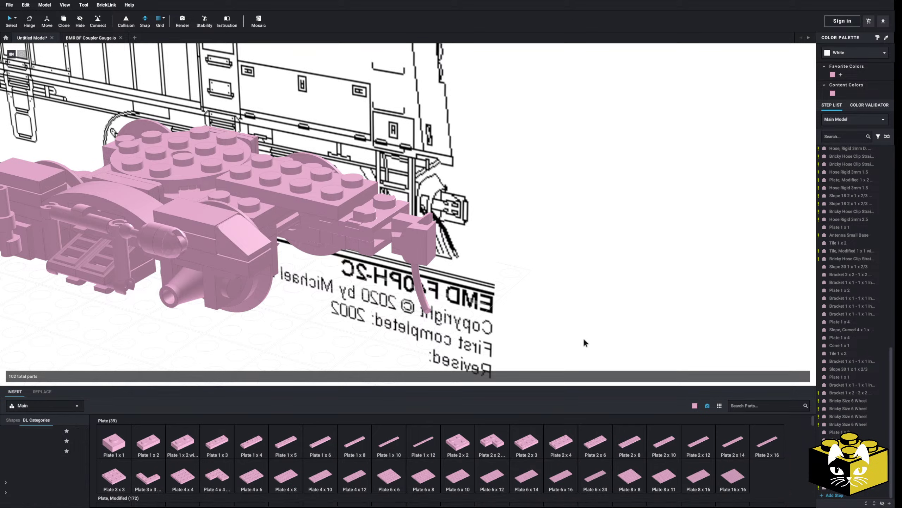
right_click_drag(584, 338, 474, 325)
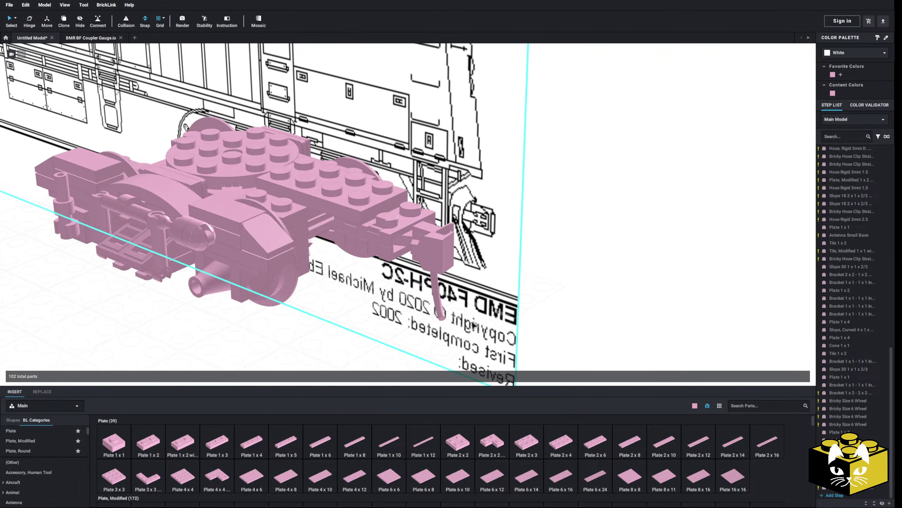
Replace the two Plate 1 x 3 pieces along the sides of the coupler arm with Plate 1 x 4 pieces.
right_click_drag(312, 216, 377, 193)
key("Delete")
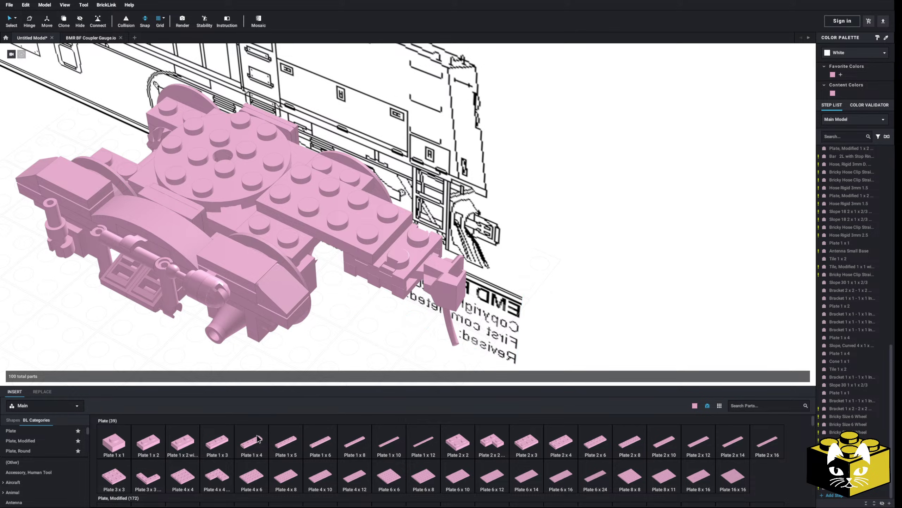
left_click(252, 440)
left_click(247, 452)
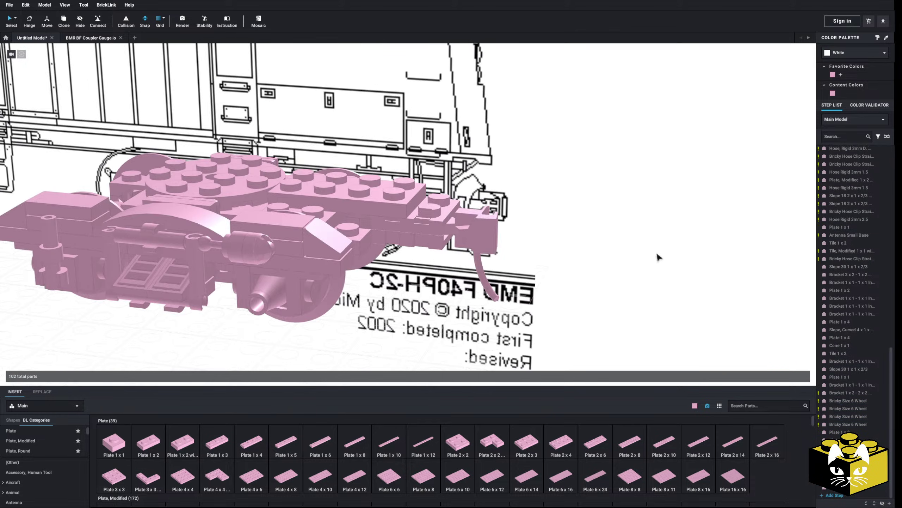
right_click_drag(659, 256, 384, 264)
scroll(557, 319, "up", 3)
scroll(466, 272, "up", 3)
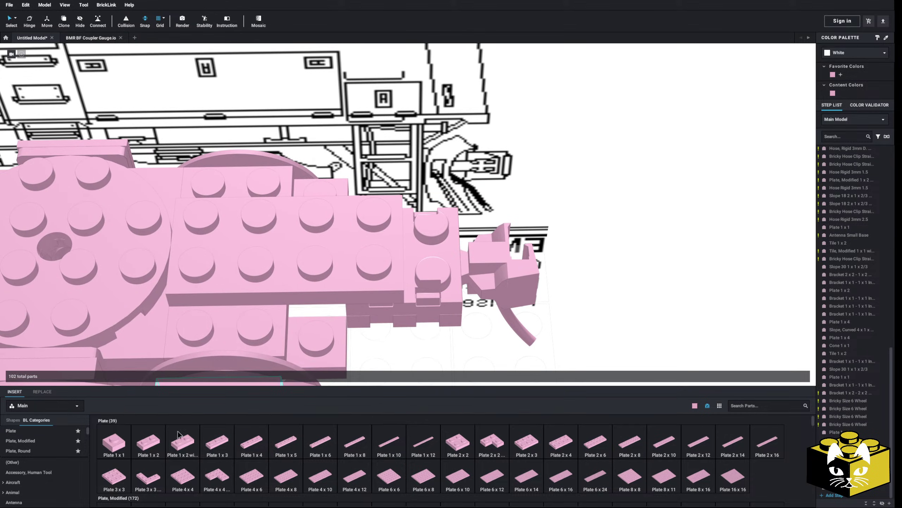
left_click(152, 447)
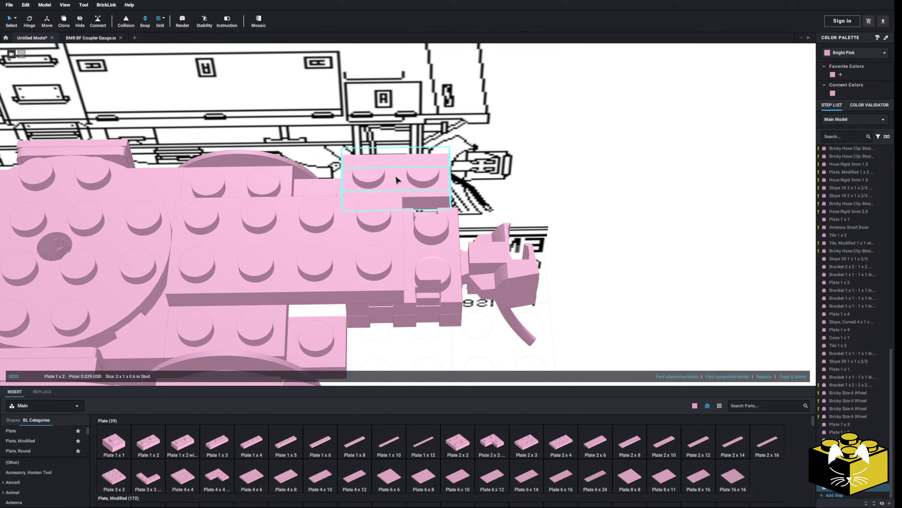
key("Escape")
scroll(671, 322, "down", 3)
right_click_drag(671, 322, 441, 277)
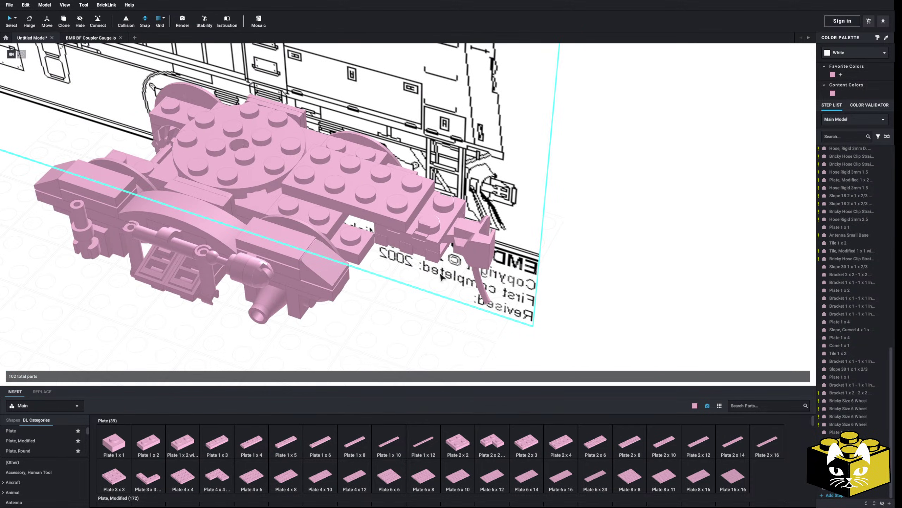
Replace the two Plate 1 x 4 pieces beside the coupler arm with Plate 1 x 5 pieces, one on each side.
left_click(347, 237)
key("Delete")
right_click_drag(347, 237, 333, 250)
left_click(394, 191)
key("Delete")
right_click_drag(393, 191, 407, 188)
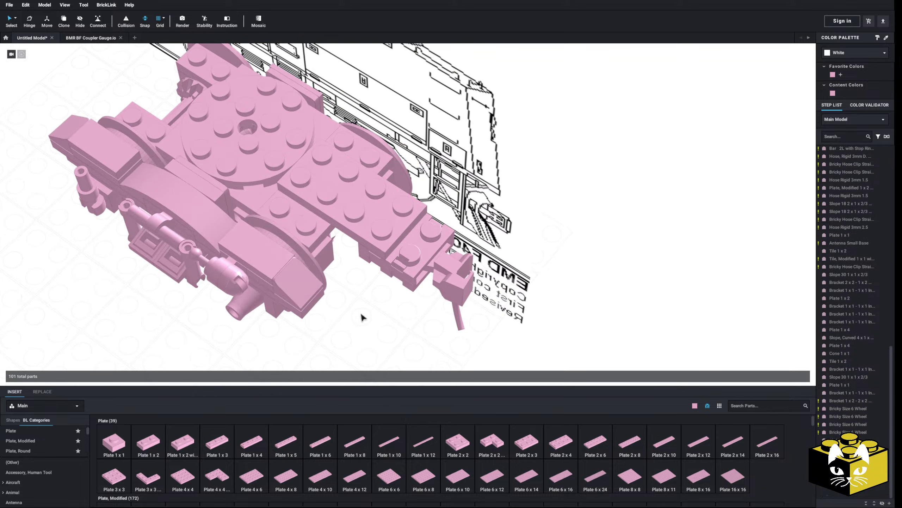
left_click(292, 445)
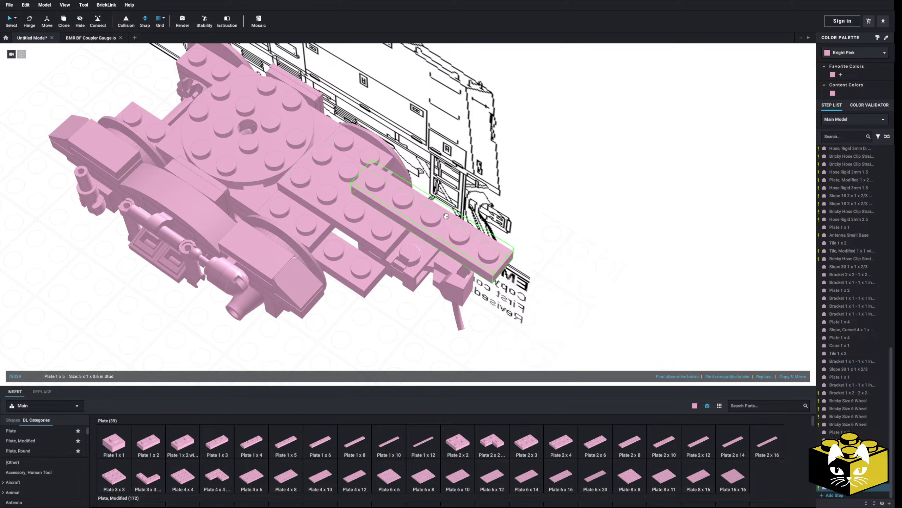
mouse_move(647, 223)
right_mouse_down()
mouse_move(665, 198)
mouse_move(646, 216)
mouse_move(654, 209)
right_mouse_up()
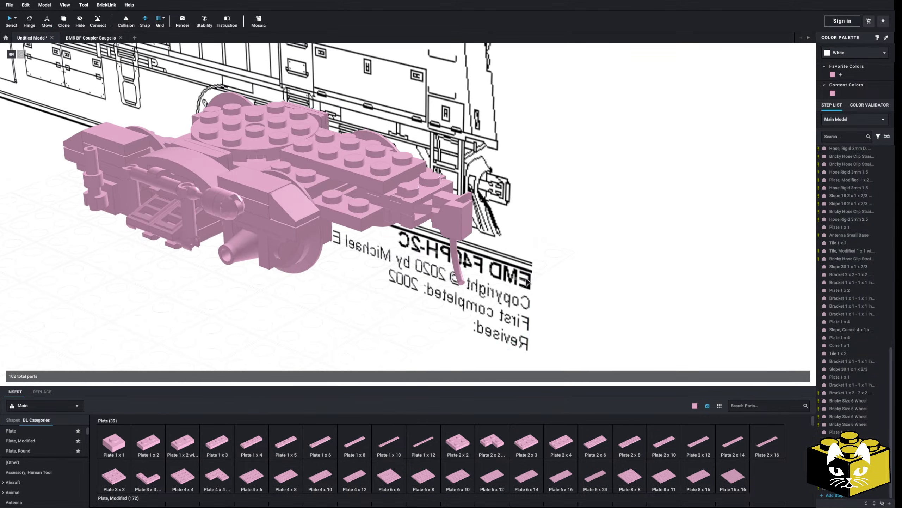
Copy the turntable's round 4 x 4 plate and paste the duplicate on top of it.
scroll(564, 294, "up", 3)
right_click_drag(564, 294, 574, 286)
middle_click_drag(390, 254, 517, 277)
mouse_move(432, 264)
right_mouse_down()
mouse_move(440, 262)
mouse_move(432, 263)
right_mouse_up()
right_click_drag(355, 195, 364, 208)
right_click(362, 196)
left_click(369, 202)
scroll(369, 202, "down", 3)
right_click(695, 222)
right_click(710, 242)
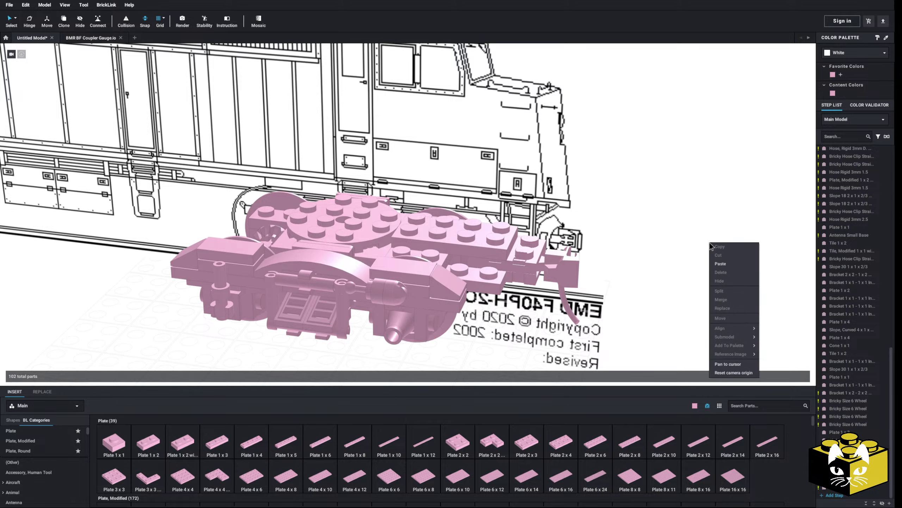
left_click(722, 263)
mouse_move(698, 239)
right_mouse_down()
mouse_move(674, 225)
mouse_move(687, 239)
right_mouse_up()
left_click(695, 230)
scroll(695, 228, "down", 3)
scroll(686, 228, "up", 3)
Delete the upper Plate 2 x 4 over the coupler arm and place a Plate 1 x 4 crosswise between the deck plate and the coupler.
left_click(421, 238)
key("Delete")
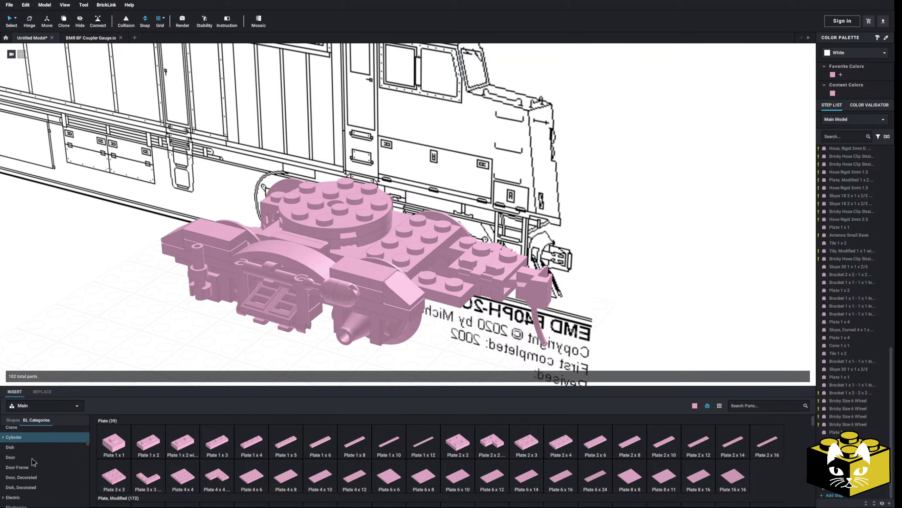
scroll(31, 458, "down", 12)
left_click(410, 254)
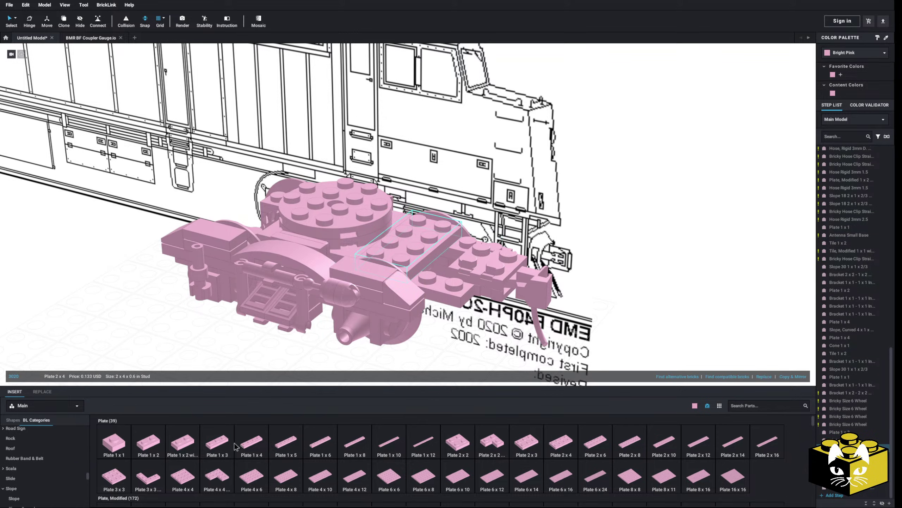
left_click_drag(236, 446, 459, 245)
left_click(443, 256)
Cover the coupler base and the crosswise 1 x 4 plate with a Tile 2 x 4 laid lengthwise.
scroll(67, 449, "down", 2)
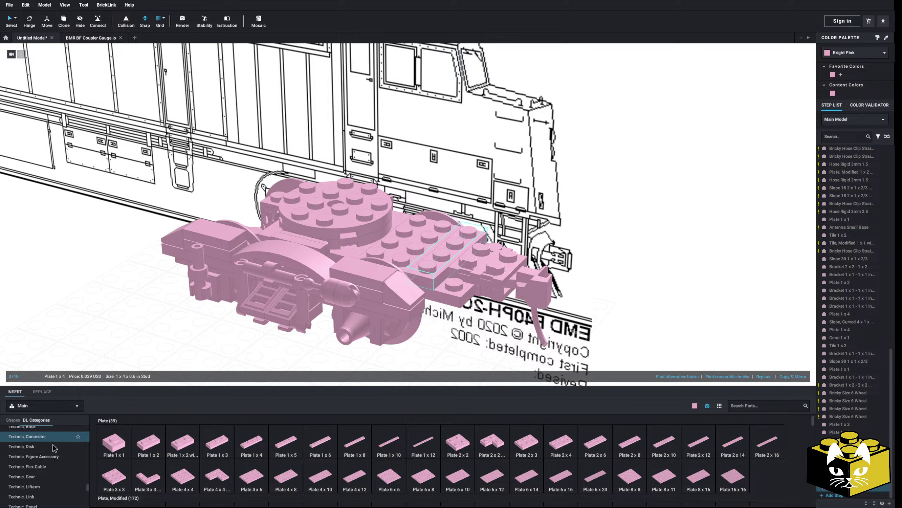
left_click(23, 476)
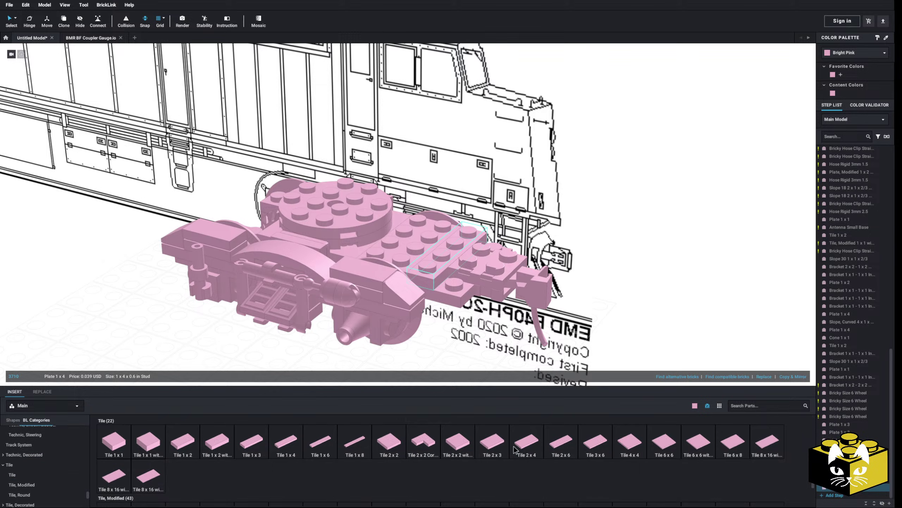
left_click_drag(514, 449, 458, 249)
right_click_drag(665, 302, 701, 276)
middle_click_drag(701, 276, 591, 294)
right_click_drag(591, 291, 583, 307)
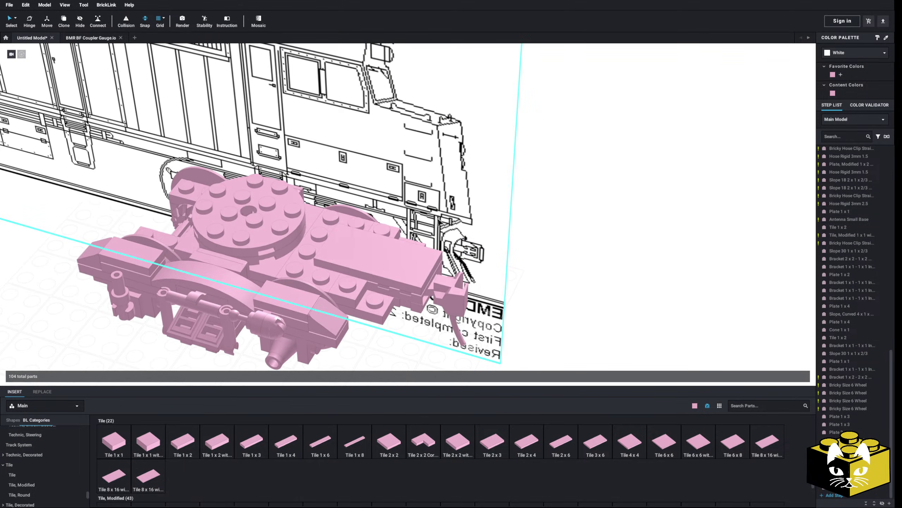
Examine the pilot and coupler area in the COASTER reference photos and compare it with the truck and the locomotive drawing.
scroll(569, 270, "down", 5)
right_click_drag(569, 270, 451, 258)
scroll(443, 251, "up", 6)
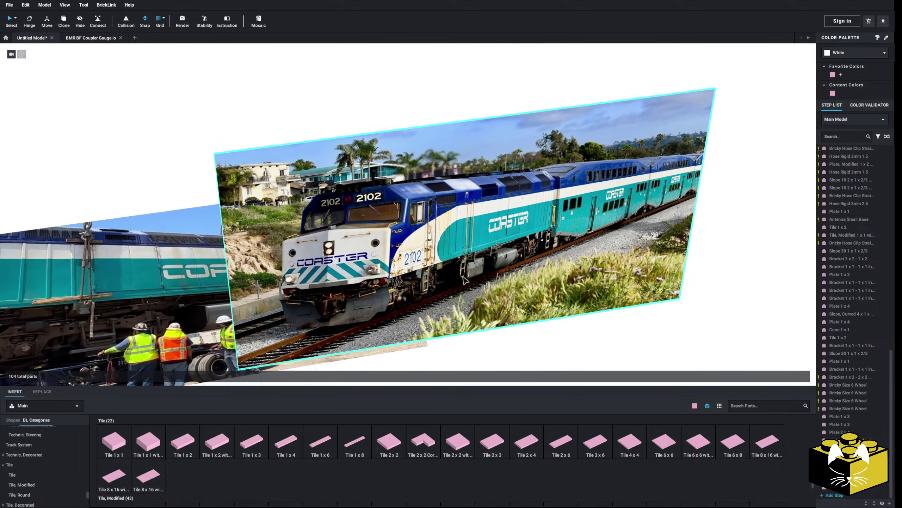
scroll(444, 251, "up", 4)
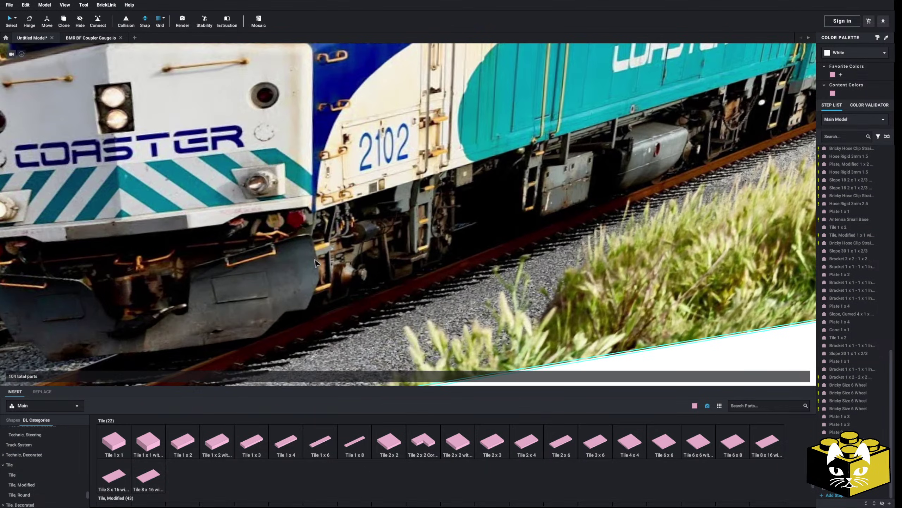
scroll(280, 253, "down", 4)
middle_click_drag(280, 267, 384, 269)
right_click_drag(384, 269, 462, 283)
scroll(462, 283, "up", 3)
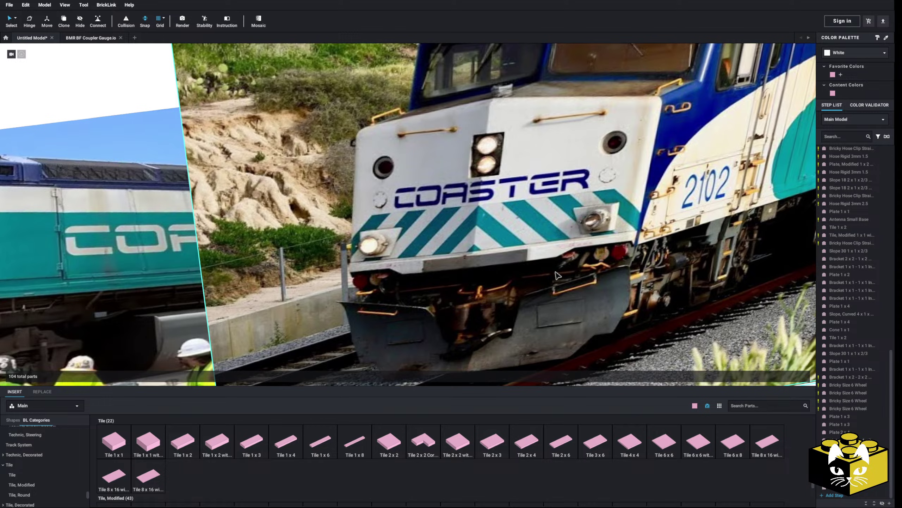
scroll(554, 273, "down", 5)
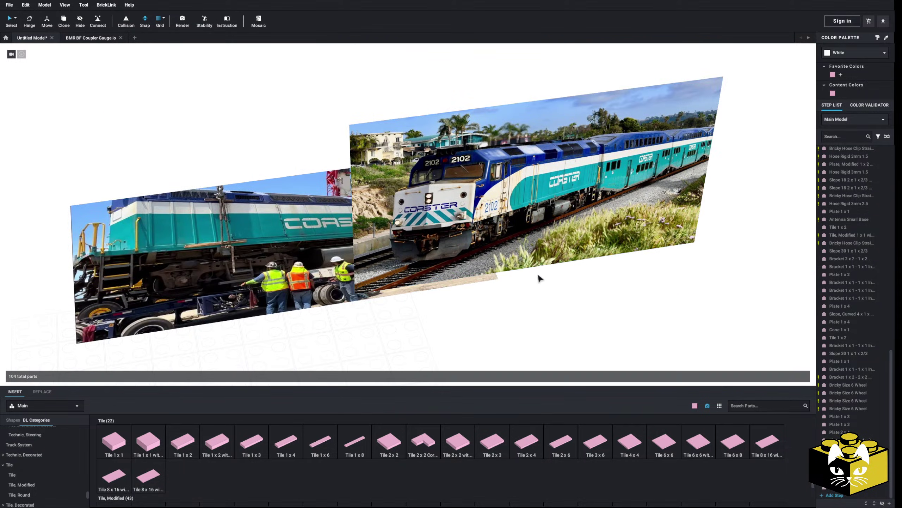
mouse_move(537, 272)
right_mouse_down()
mouse_move(511, 272)
mouse_move(583, 258)
mouse_move(310, 301)
mouse_move(309, 277)
mouse_move(369, 288)
right_mouse_up()
scroll(364, 284, "up", 5)
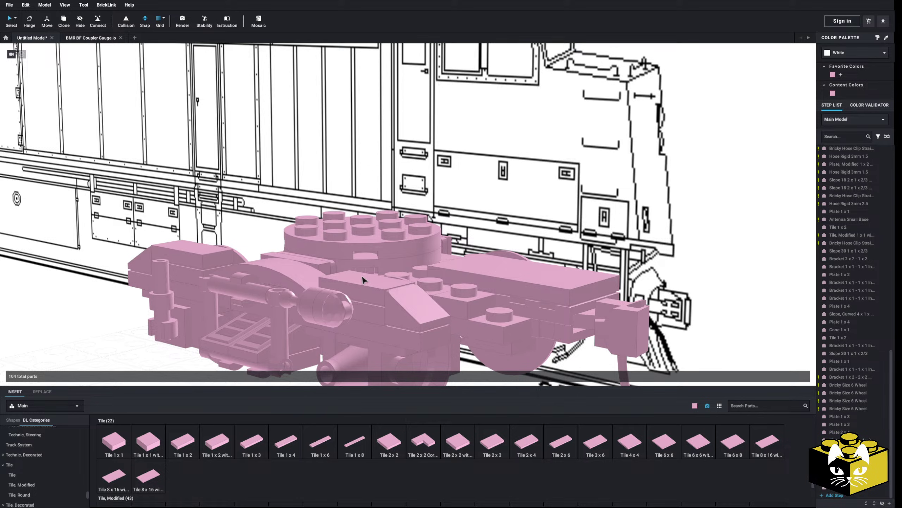
scroll(363, 280, "down", 5)
mouse_move(615, 327)
right_mouse_down()
mouse_move(538, 306)
mouse_move(504, 314)
mouse_move(540, 321)
mouse_move(465, 320)
mouse_move(475, 337)
mouse_move(459, 328)
right_mouse_up()
scroll(459, 328, "up", 3)
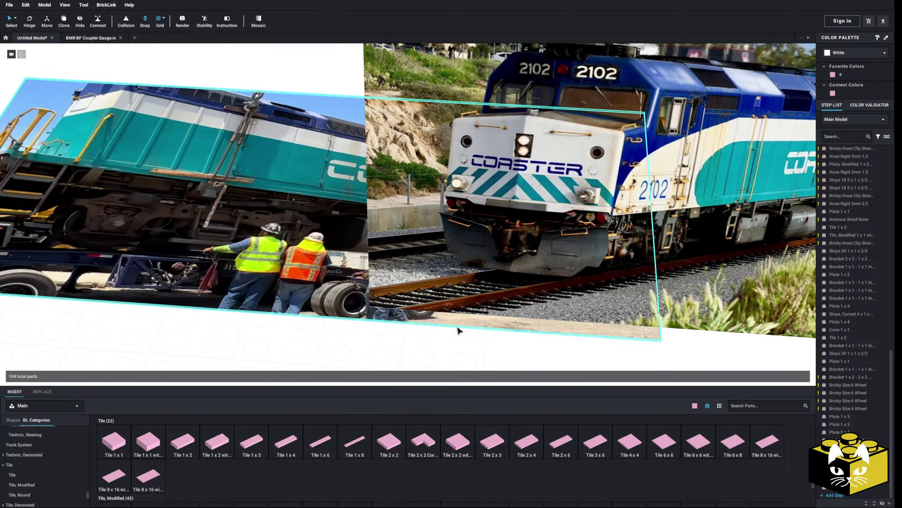
scroll(459, 330, "down", 5)
mouse_move(453, 323)
right_mouse_down()
mouse_move(369, 264)
mouse_move(291, 264)
mouse_move(279, 326)
mouse_move(369, 289)
right_mouse_up()
scroll(383, 291, "up", 5)
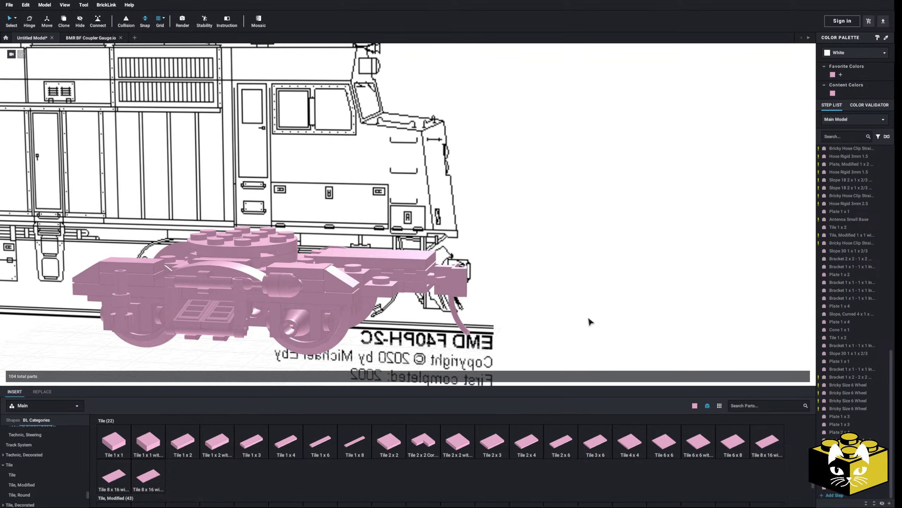
Add a 1 x 1 bracket hanging beneath the exposed end of the near side plate next to the coupler.
right_click_drag(588, 318, 586, 310)
middle_click_drag(553, 332, 568, 296)
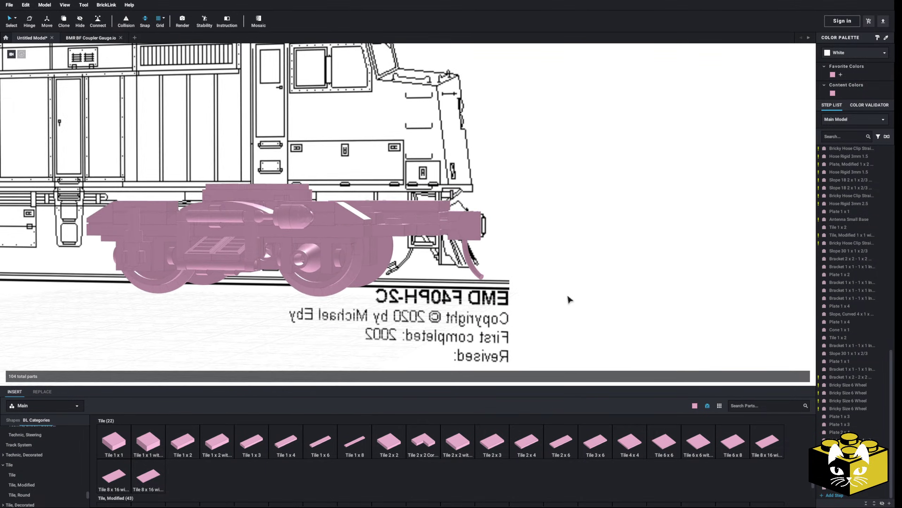
right_click_drag(568, 300, 467, 357)
scroll(569, 303, "up", 3)
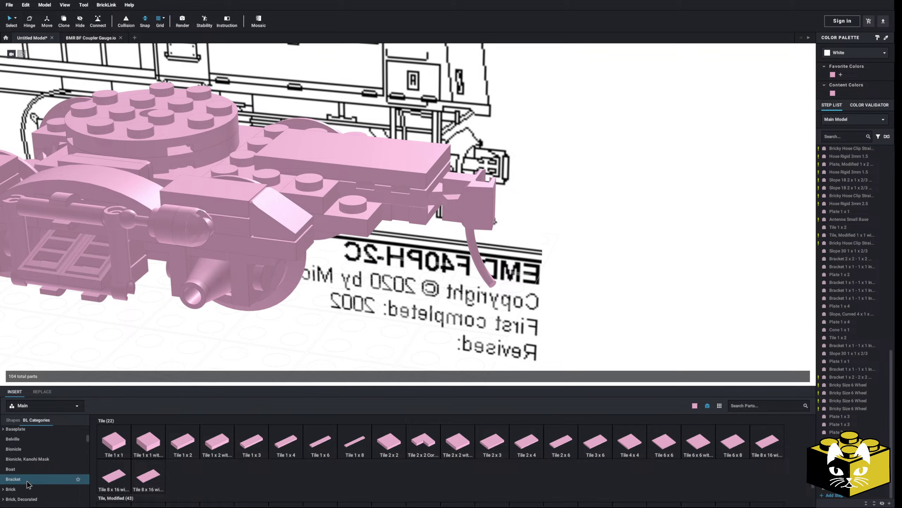
left_click(27, 480)
left_click_drag(176, 441, 362, 228)
right_click_drag(362, 231, 380, 188)
left_click(714, 164)
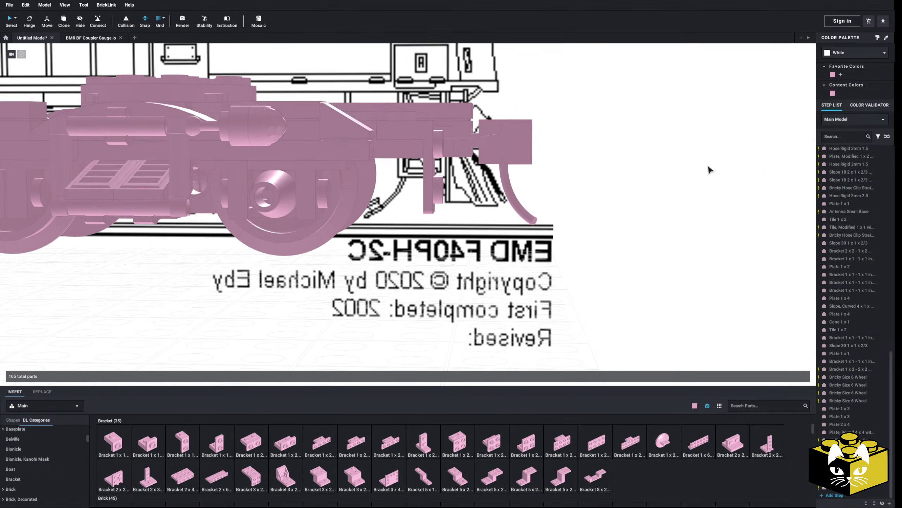
Add a matching 1 x 1 bracket hanging beneath the end of the far side plate next to the coupler.
right_click_drag(707, 167, 300, 384)
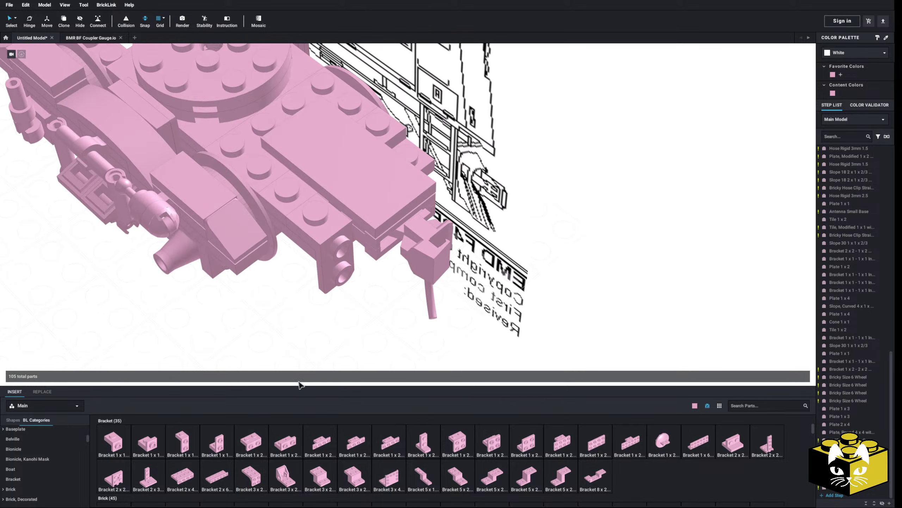
right_click_drag(412, 152, 533, 270)
scroll(40, 438, "up", 3)
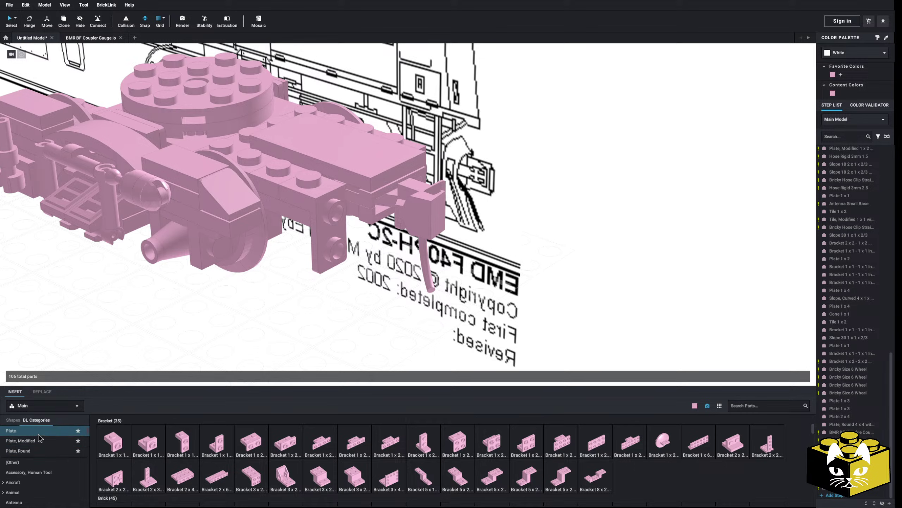
Try an upright Plate 1 x 2 on the front face of each bracket beside the coupler.
left_click(20, 433)
left_click(152, 443)
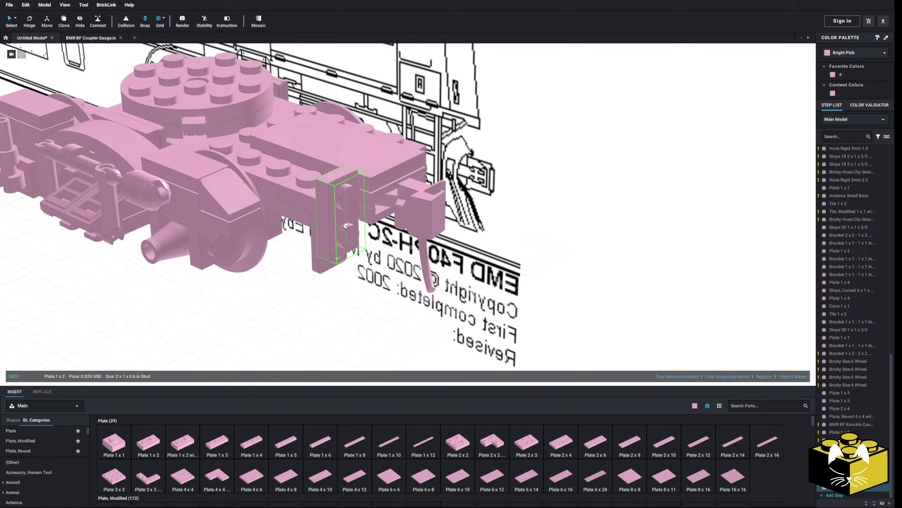
right_click_drag(242, 293, 421, 228)
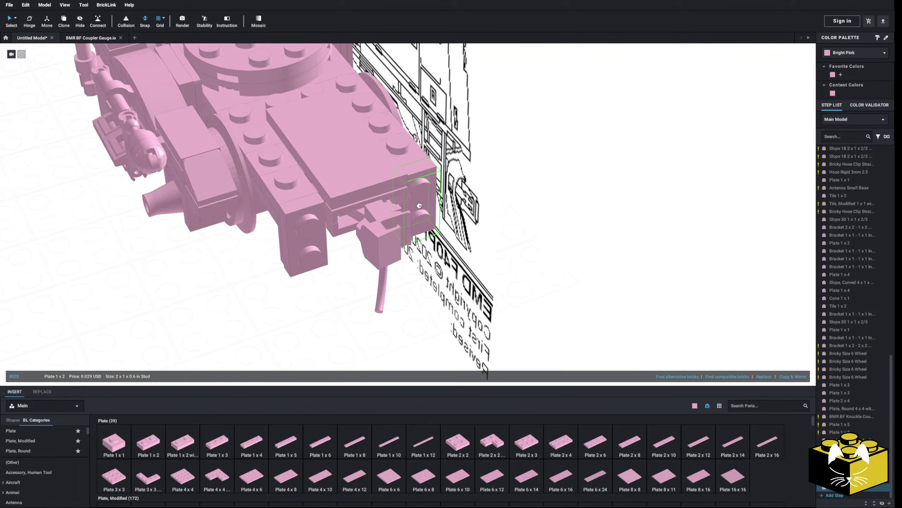
right_click_drag(612, 230, 255, 307)
scroll(250, 304, "down", 4)
Try a Plate 2 x 3 on each front bracket, extending outward from the coupler.
scroll(254, 307, "up", 5)
left_click_drag(537, 444, 302, 234)
right_click_drag(302, 235, 322, 249)
left_click_drag(523, 442, 510, 236)
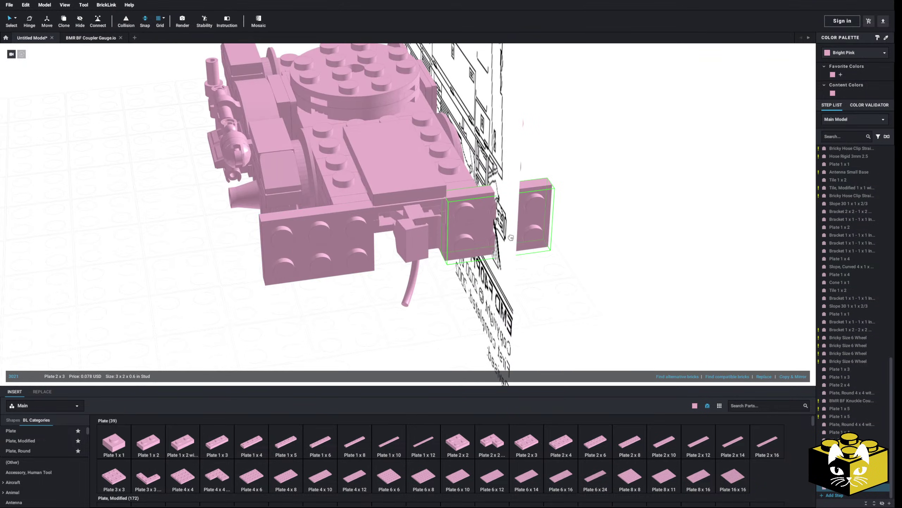
left_click(611, 250)
mouse_move(611, 250)
right_mouse_down()
mouse_move(634, 243)
mouse_move(634, 253)
mouse_move(623, 256)
right_mouse_up()
Replace the Plates 2 x 3 on both front brackets with upright Plates 2 x 2.
left_click_drag(361, 262, 487, 191)
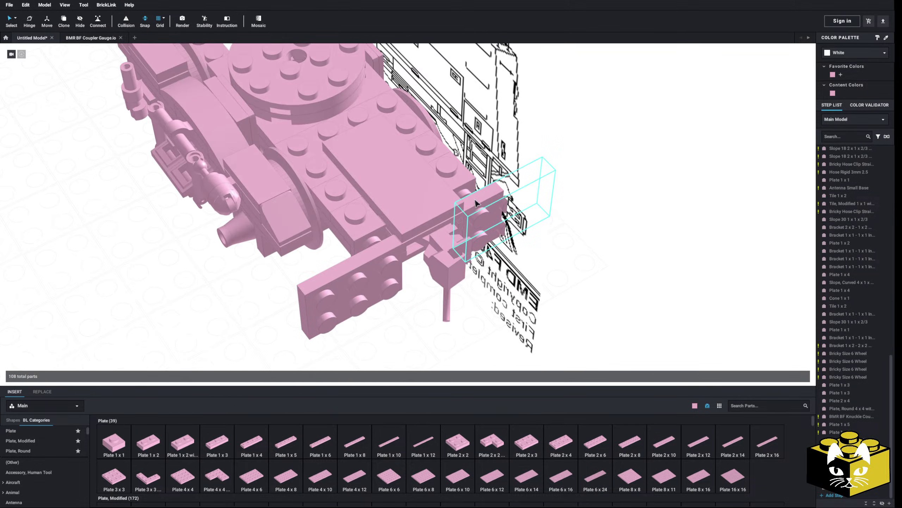
left_click_drag(442, 233, 567, 421)
left_click_drag(423, 366, 360, 272)
left_click_drag(450, 424, 488, 223)
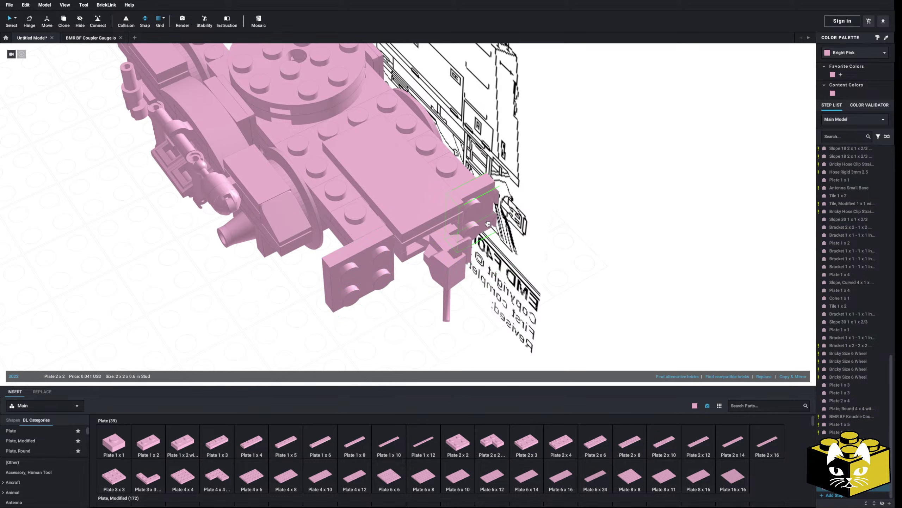
left_click(630, 263)
mouse_move(630, 263)
right_mouse_down()
mouse_move(624, 252)
mouse_move(643, 250)
mouse_move(640, 259)
right_mouse_up()
right_click_drag(313, 363, 332, 356)
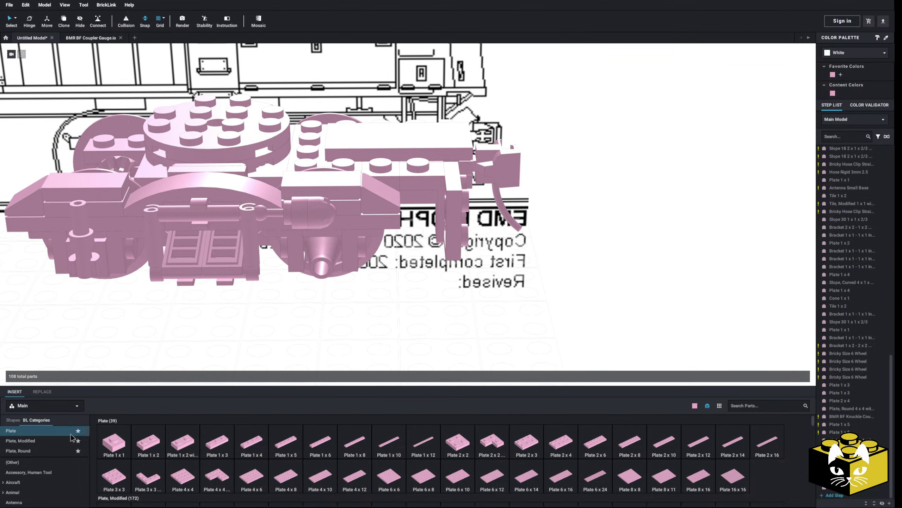
Attach a Bar 1L with Angled Hollow Stud behind the outer lower part of the near 2 x 2 pilot plate.
left_click(34, 461)
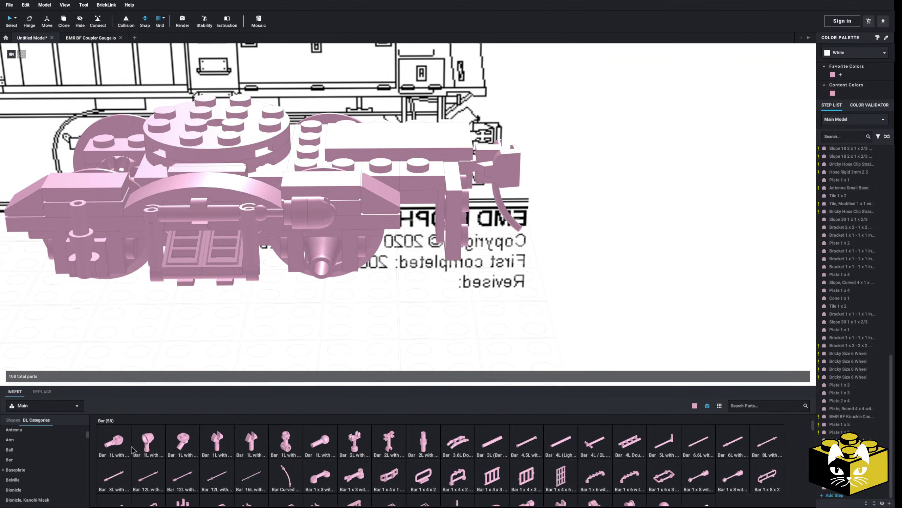
left_click_drag(185, 443, 396, 327)
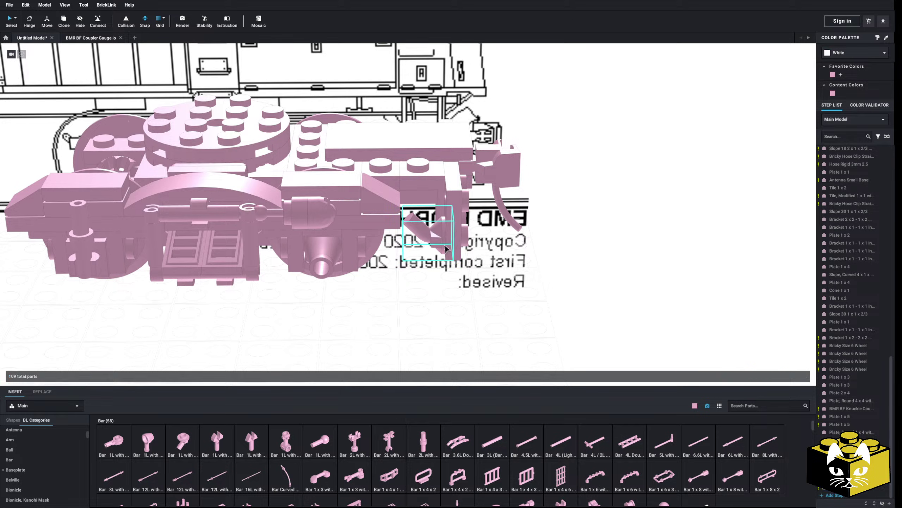
mouse_move(394, 329)
right_mouse_down()
mouse_move(385, 321)
mouse_move(395, 311)
right_mouse_up()
left_click(405, 213)
right_click(408, 210)
Attach a matching Bar 1L with Angled Hollow Stud behind the far 2 x 2 pilot plate.
right_click_drag(399, 241, 274, 336)
right_click(282, 323)
left_click(294, 343)
right_click_drag(314, 314, 285, 286)
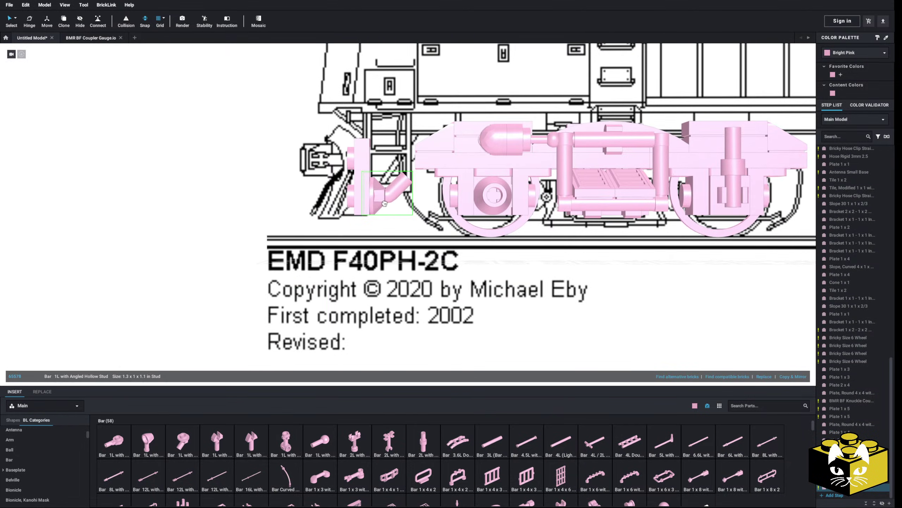
right_click_drag(385, 204, 244, 257)
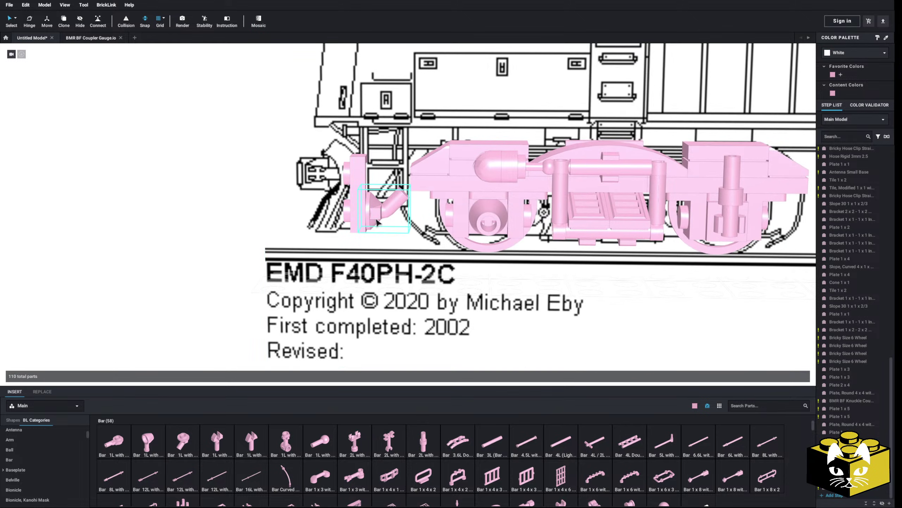
left_click(368, 197)
mouse_move(368, 198)
right_mouse_down()
mouse_move(334, 221)
mouse_move(366, 200)
right_mouse_up()
left_click(168, 268)
mouse_move(168, 269)
right_mouse_down()
mouse_move(204, 270)
mouse_move(216, 283)
mouse_move(191, 286)
mouse_move(179, 280)
mouse_move(334, 302)
mouse_move(403, 336)
mouse_move(336, 323)
mouse_move(351, 326)
right_mouse_up()
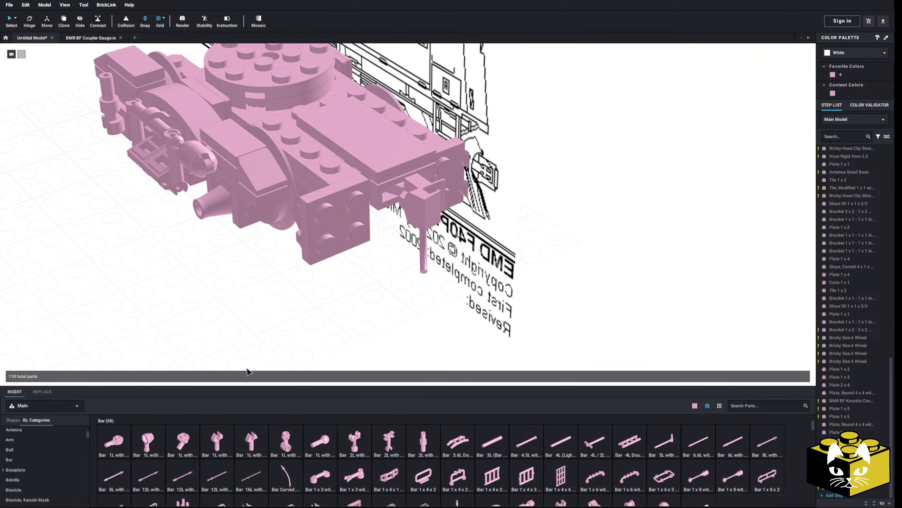
Examine the pilot in the COASTER reference photos and compare it with the plates around the coupler.
mouse_move(216, 334)
right_mouse_down()
mouse_move(308, 294)
mouse_move(141, 446)
right_mouse_up()
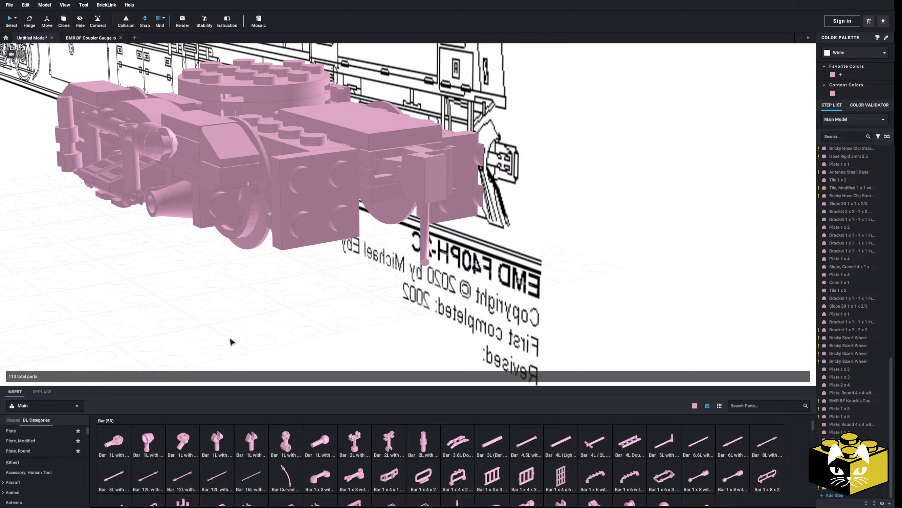
scroll(235, 322, "down", 5)
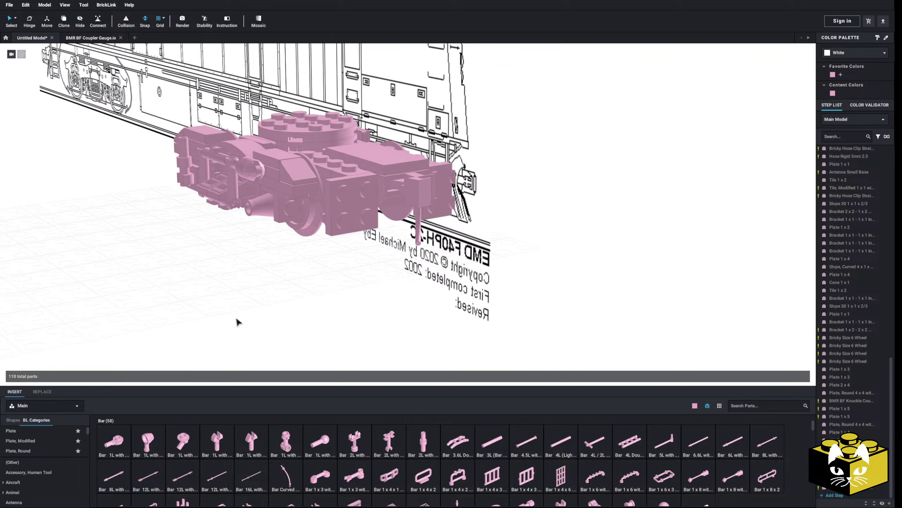
mouse_move(236, 322)
right_mouse_down()
mouse_move(427, 313)
mouse_move(417, 314)
right_mouse_up()
scroll(419, 316, "up", 8)
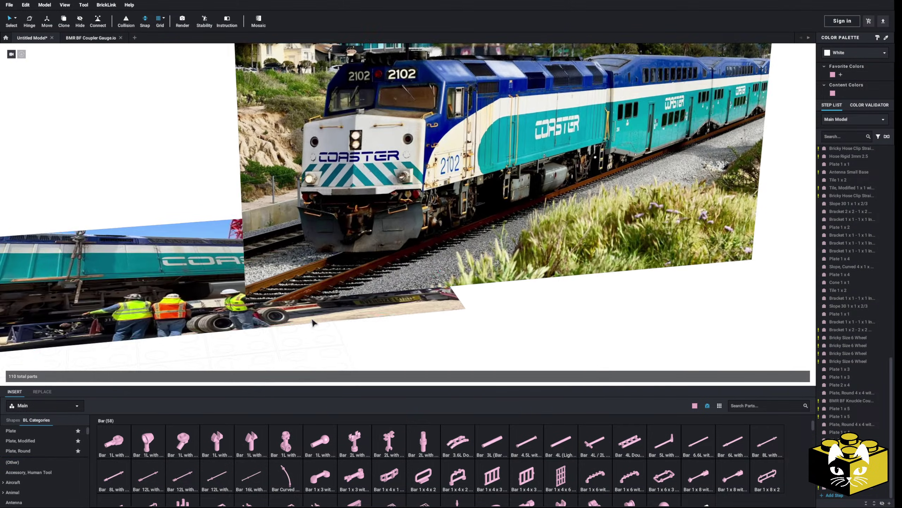
scroll(538, 344, "down", 2)
scroll(498, 337, "down", 4)
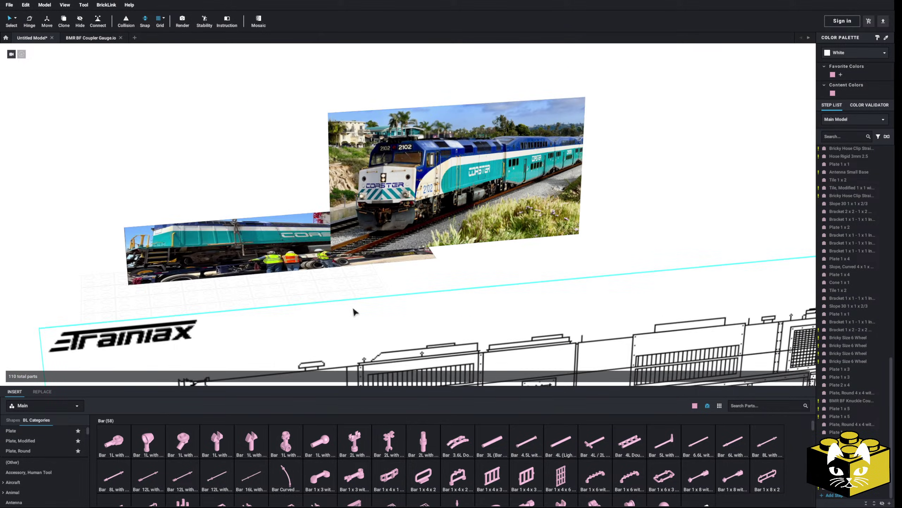
right_click_drag(354, 309, 184, 274)
scroll(185, 297, "up", 3)
scroll(186, 275, "up", 3)
Place a Plate 1 x 2 crosswise on the underside of the deck behind the coupler.
right_click_drag(224, 300, 336, 311)
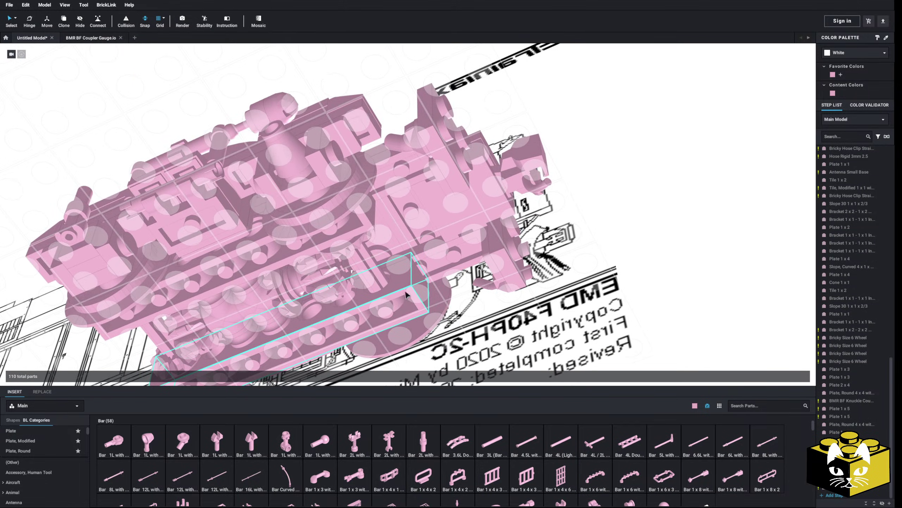
scroll(403, 295, "up", 3)
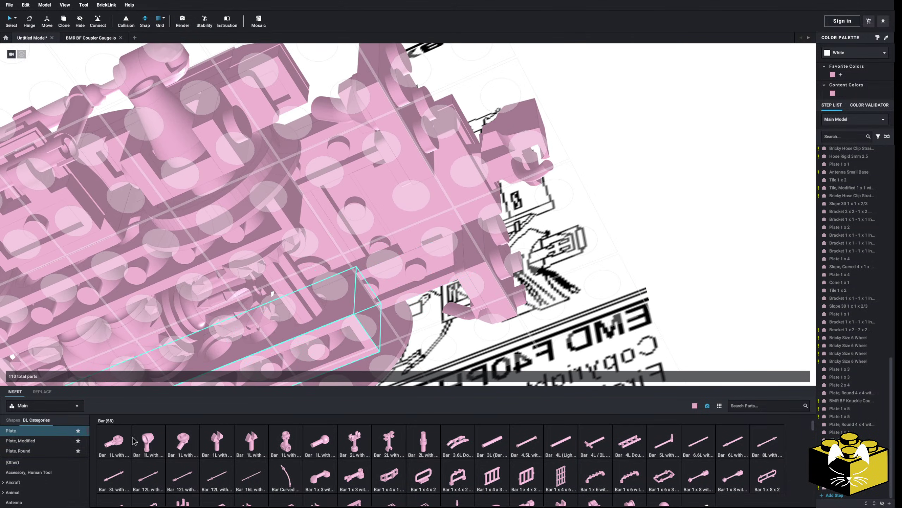
left_click(143, 442)
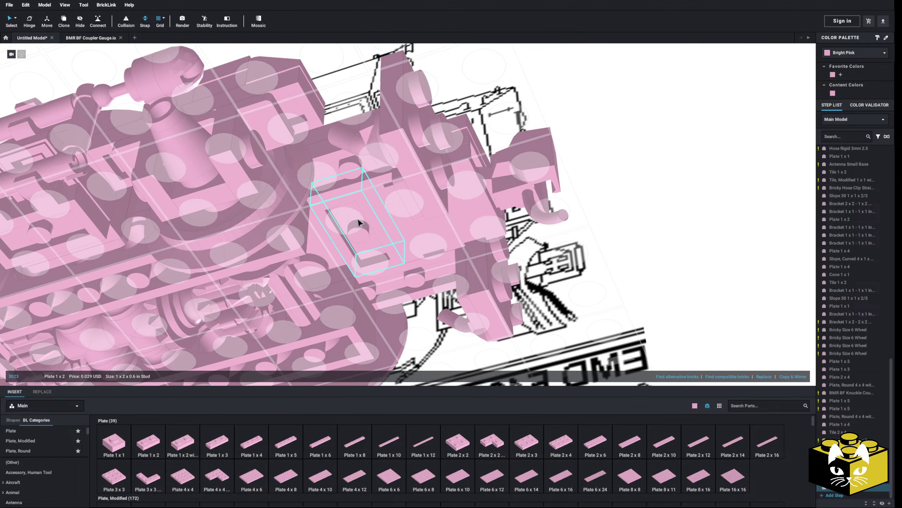
scroll(57, 448, "down", 5)
Place a Plate, Modified 1 x 4 with 2 Studs without Groove crosswise under the deck, just ahead of the Plate 1 x 2.
scroll(58, 448, "down", 5)
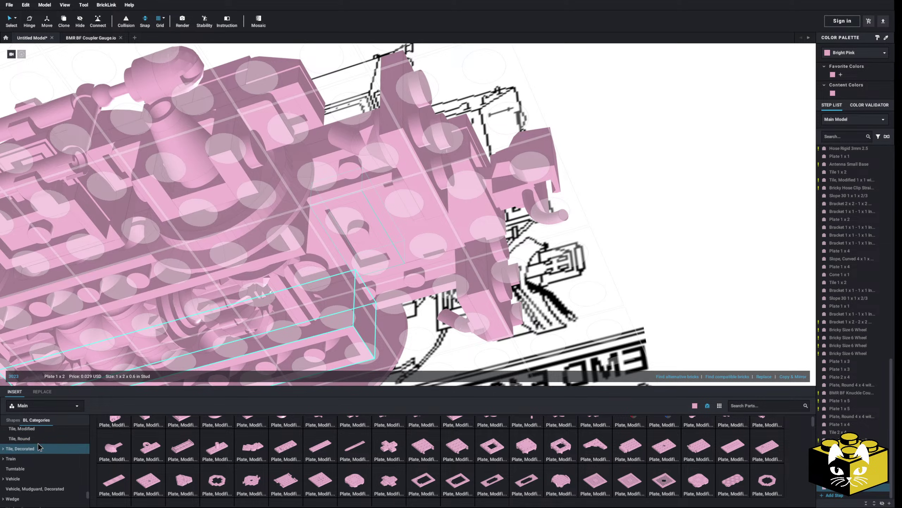
scroll(40, 447, "up", 3)
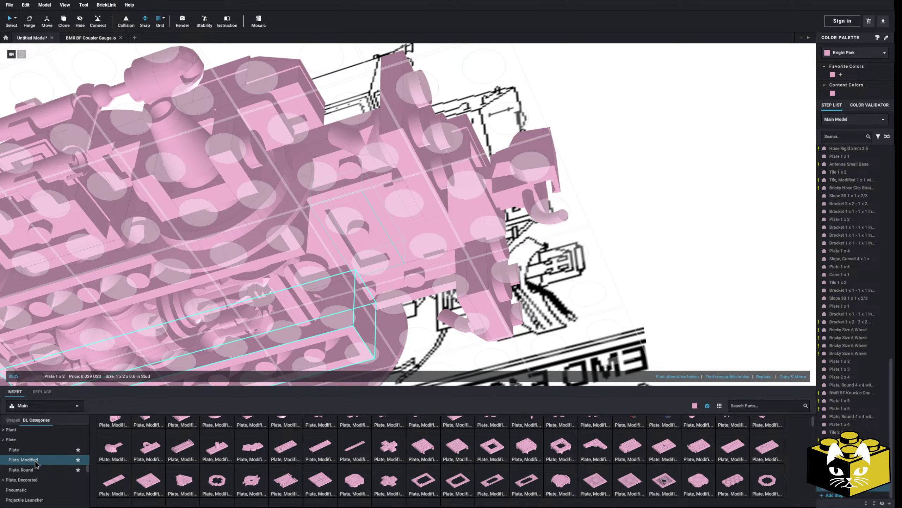
scroll(497, 448, "down", 5)
left_click(664, 466)
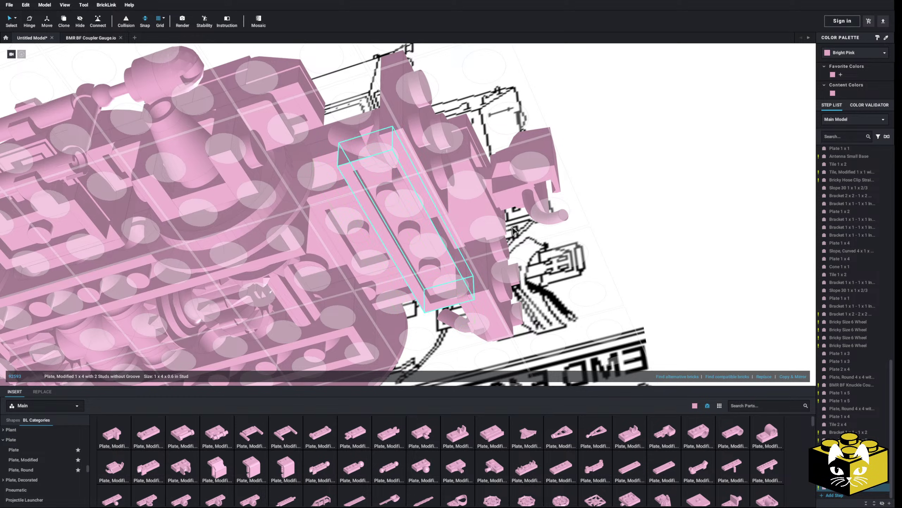
right_click_drag(514, 231, 237, 386)
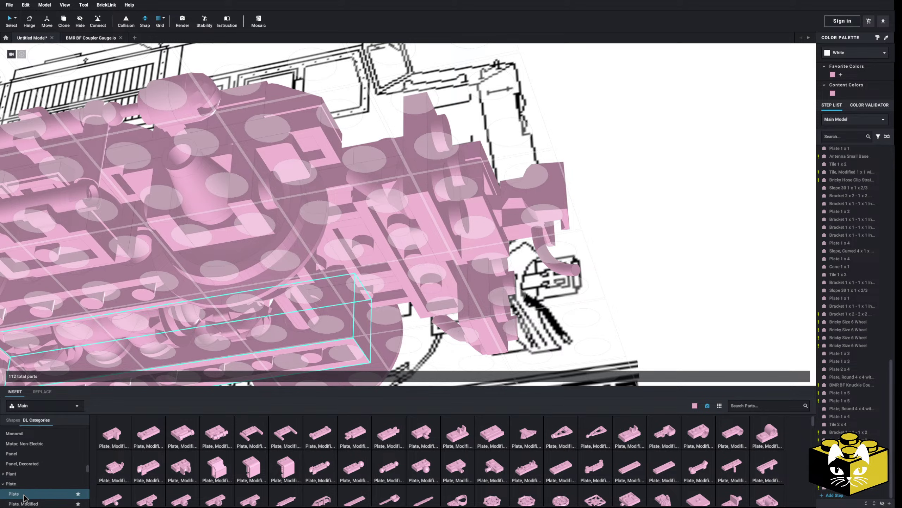
Stack another plate beneath the modified 1 x 4 plate and add a 1 x 2 bracket facing forward below the coupler.
left_click(25, 497)
left_click(425, 277)
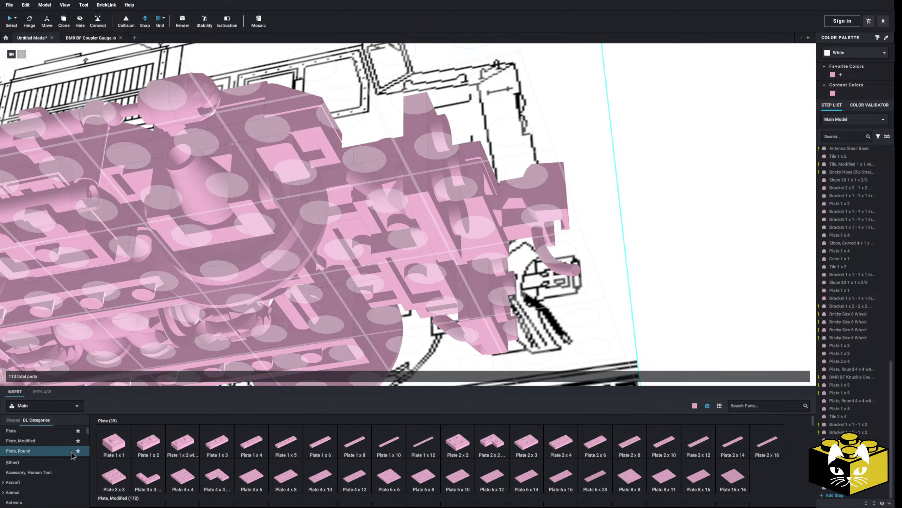
left_click(36, 469)
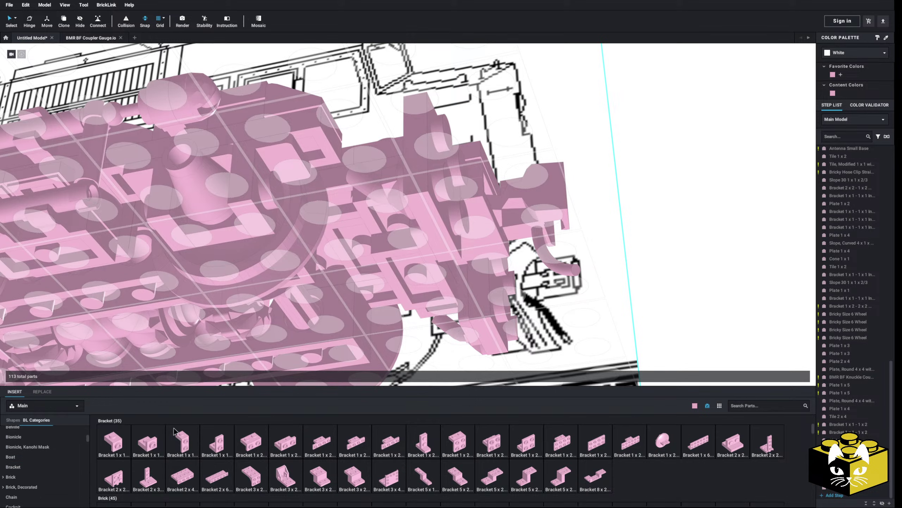
left_click(276, 446)
left_click(520, 271)
scroll(671, 286, "down", 3)
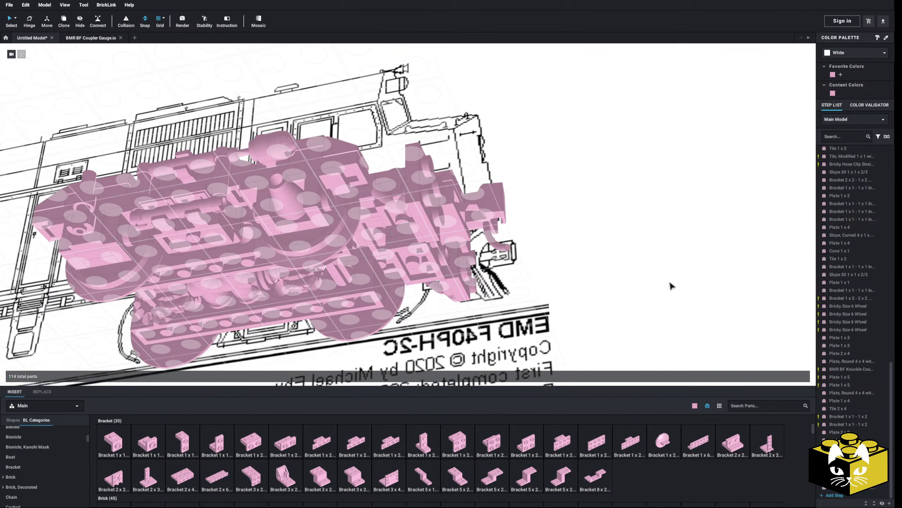
Delete the upright Plates 2 x 2 from both sides of the coupler.
right_click_drag(671, 286, 638, 313)
right_click_drag(334, 314, 315, 307)
scroll(316, 307, "up", 3)
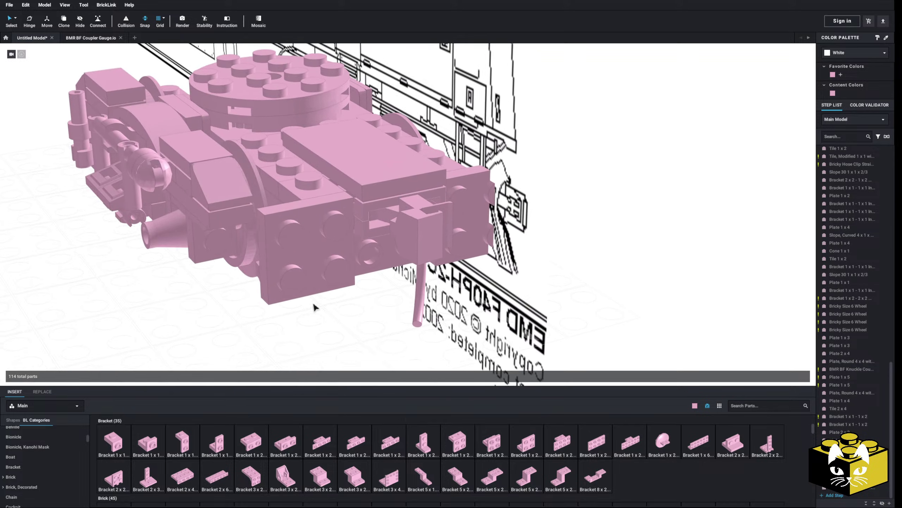
left_click(308, 256)
key("Delete")
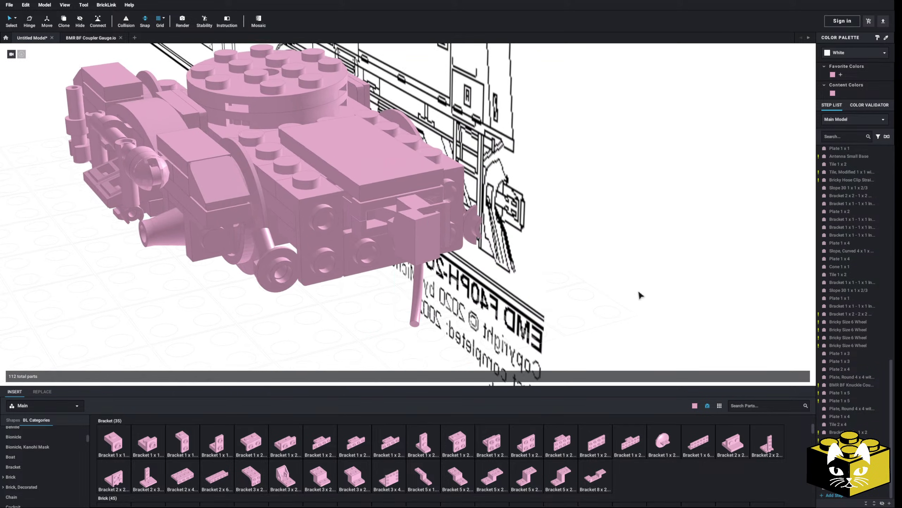
right_click_drag(640, 295, 632, 301)
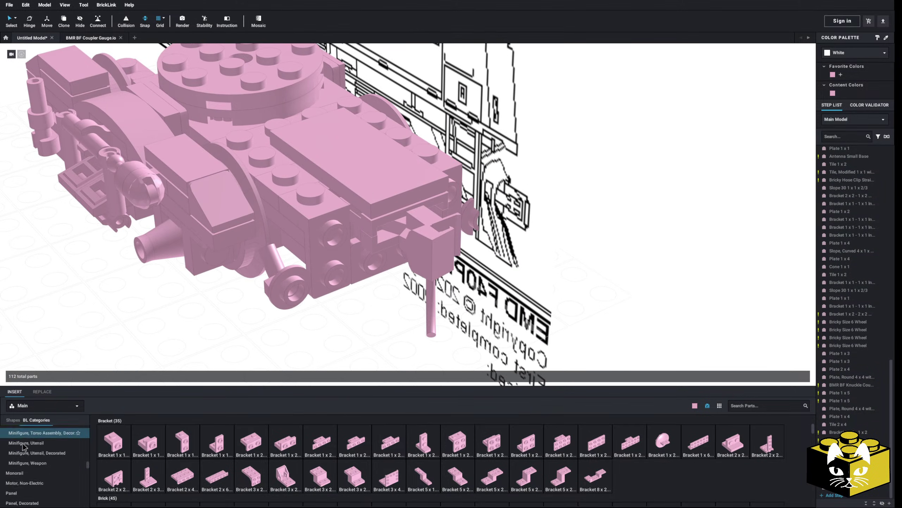
Cover the exposed front studs on each side of the coupler with an upright Tile 2 x 2.
scroll(23, 446, "down", 5)
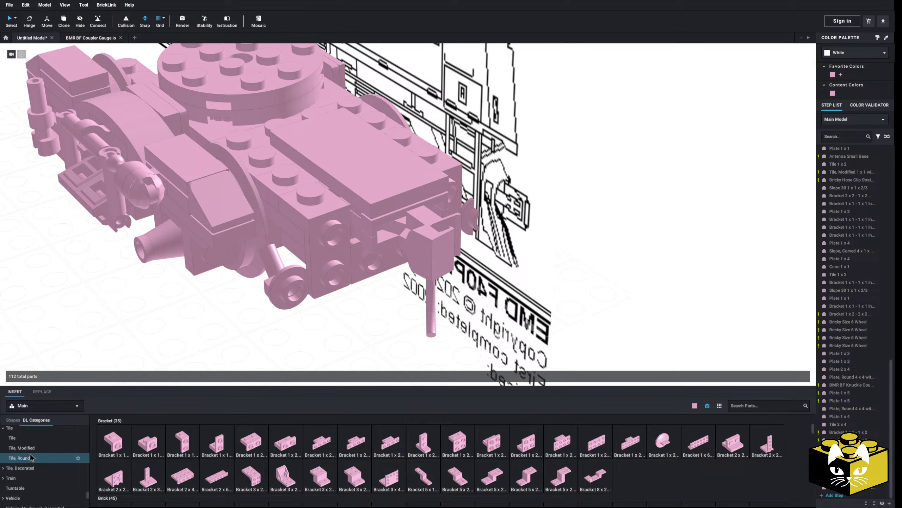
left_click(22, 455)
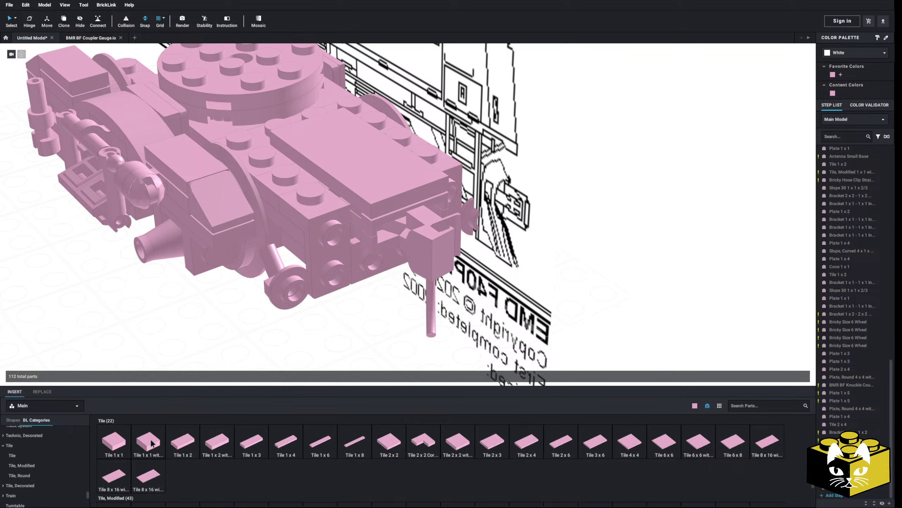
left_click_drag(392, 445, 321, 277)
left_click(390, 440)
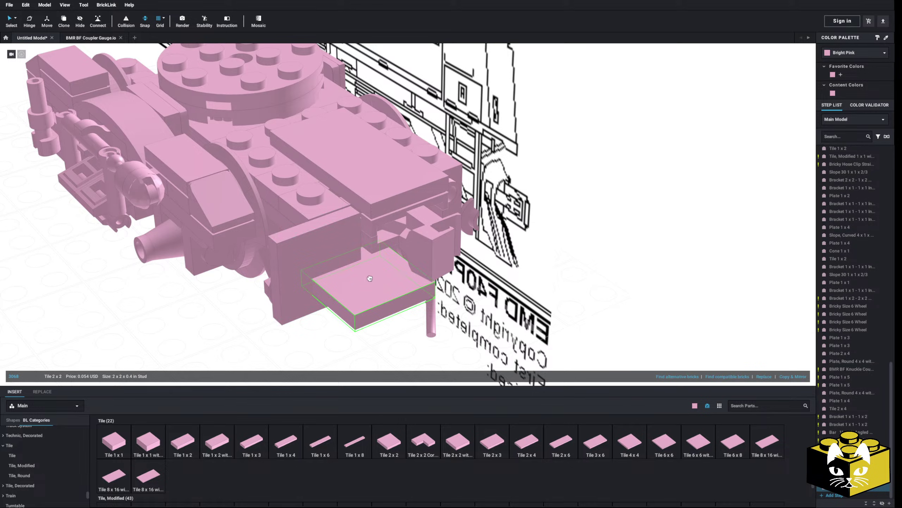
right_click_drag(371, 278, 302, 277)
left_click(470, 233)
right_click_drag(498, 242, 664, 260)
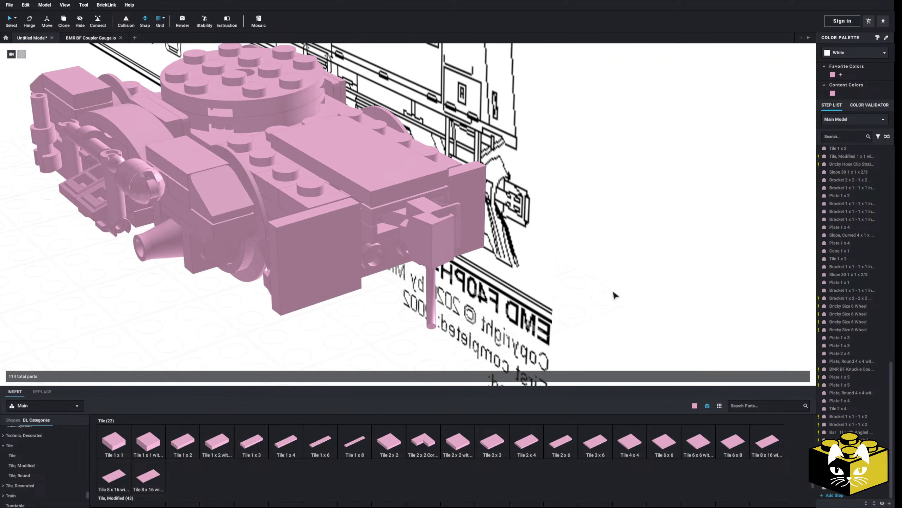
right_click_drag(613, 292, 616, 281)
right_click_drag(342, 324, 343, 331)
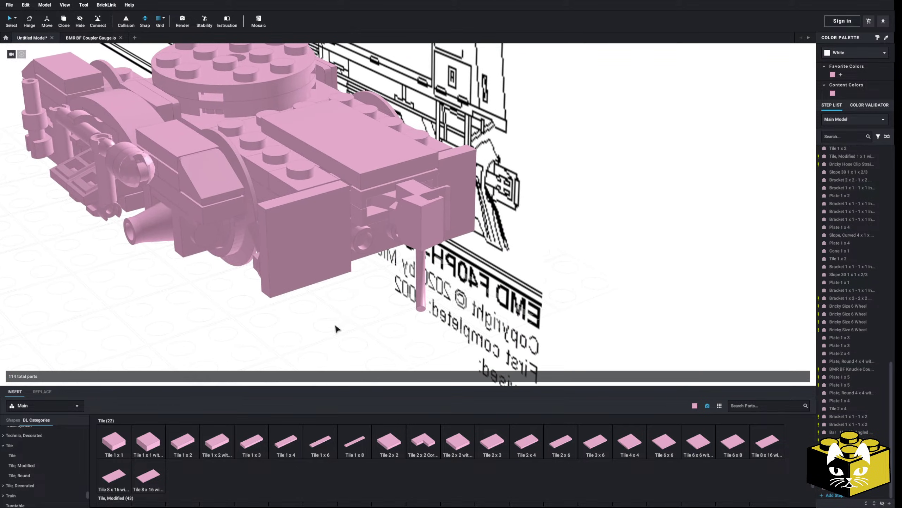
Add a Plate, Round 1 x 1 with Bar Handle on Long Stem on the ground beside the truck.
right_click_drag(282, 314, 233, 351)
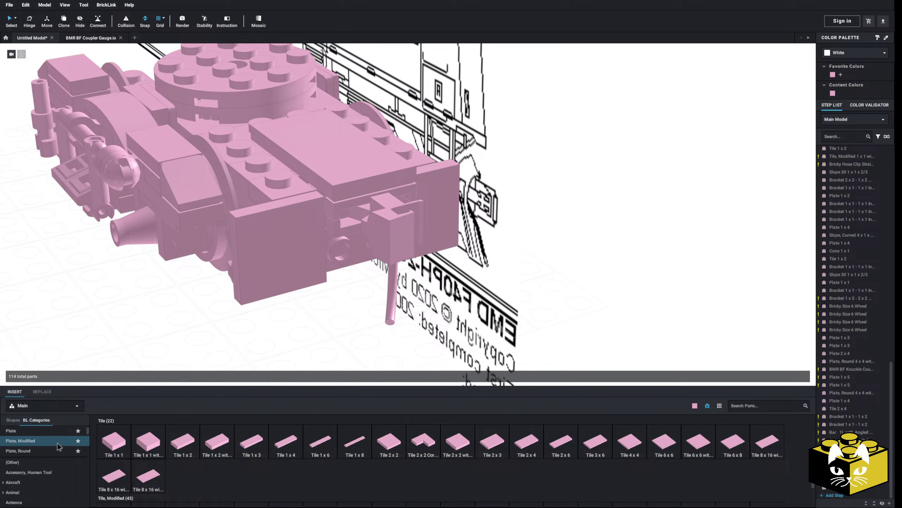
left_click(59, 446)
right_click_drag(320, 339, 249, 384)
left_click(33, 455)
scroll(39, 457, "down", 3)
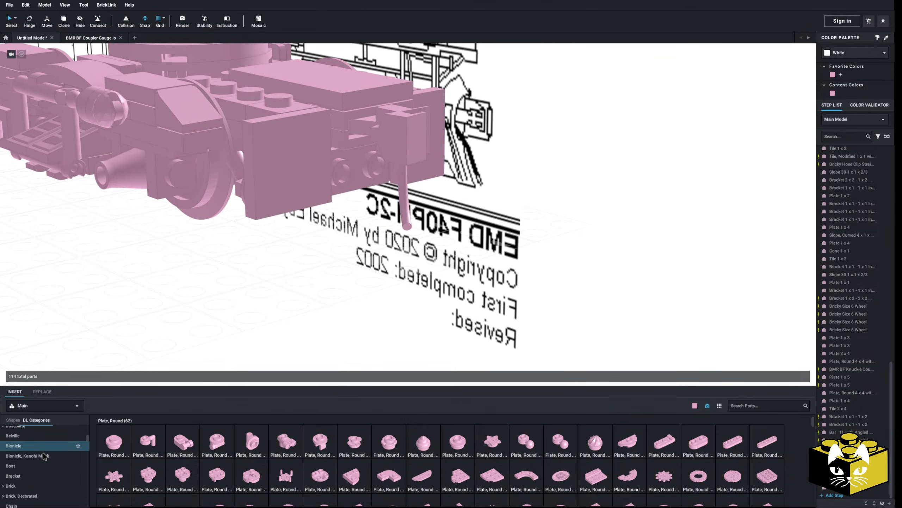
left_click(218, 441)
left_click(79, 455)
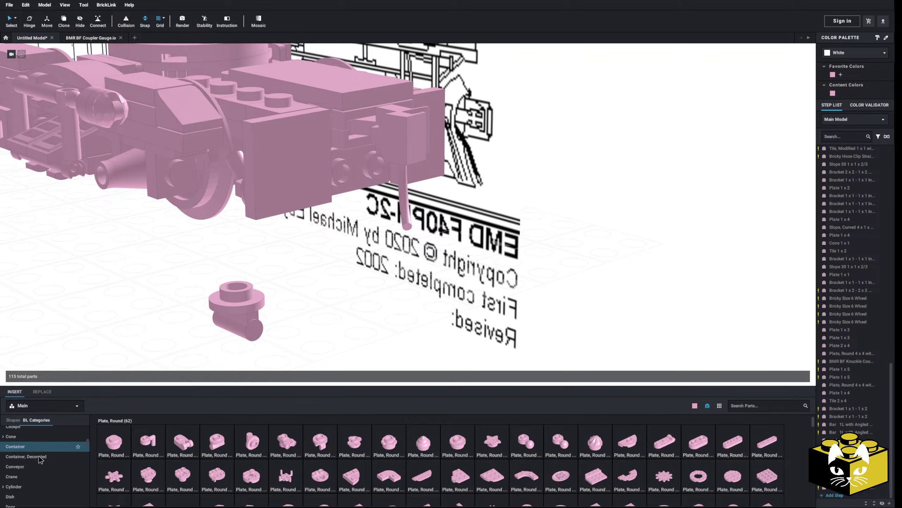
Attach a Tile, Modified 1 x 1 with Open O Clip to the front of the bracket below the coupler.
scroll(39, 452, "down", 3)
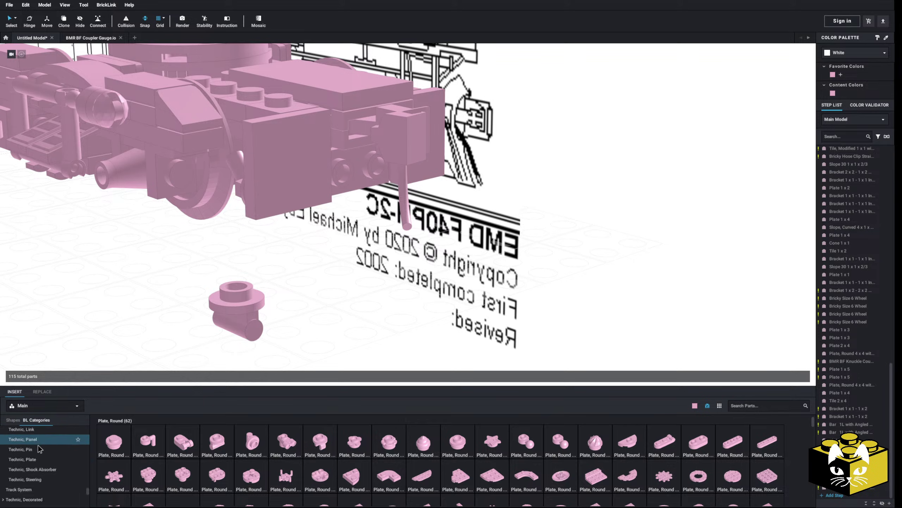
scroll(39, 449, "up", 2)
left_click(42, 456)
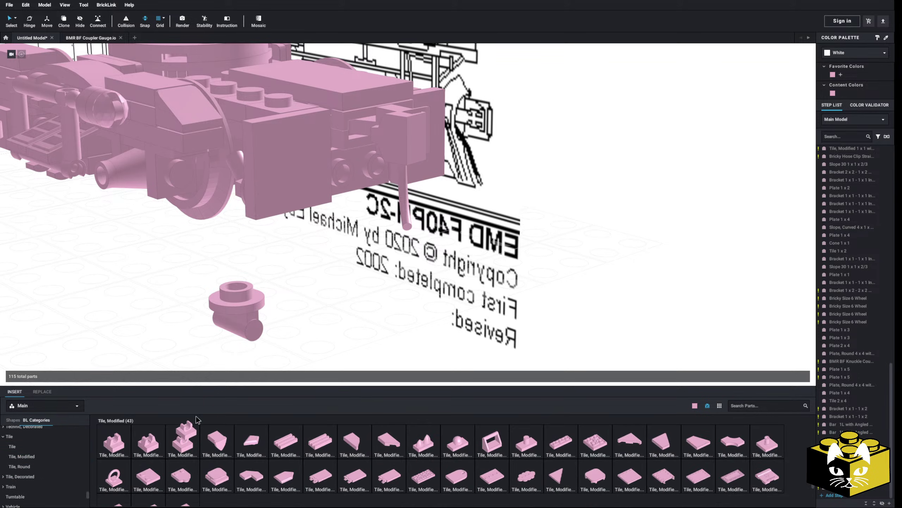
left_click_drag(196, 416, 313, 277)
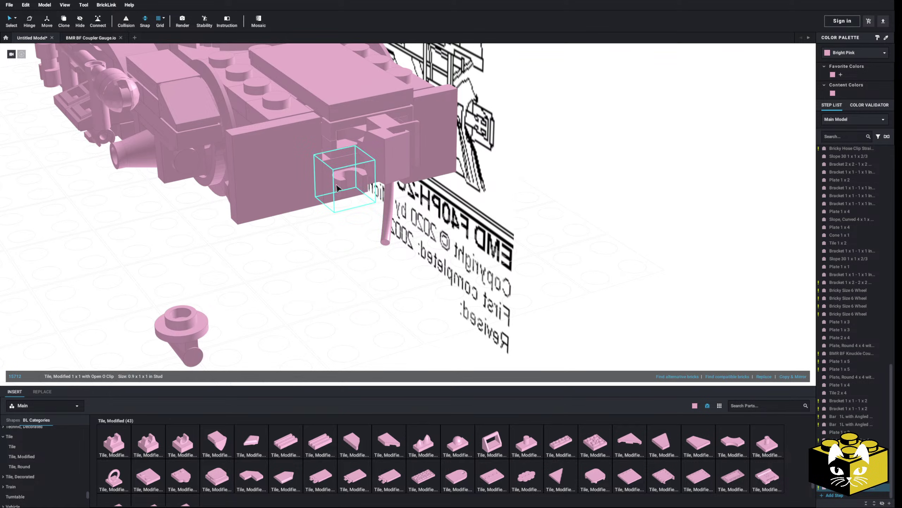
Clip the round plate's bar handle into the open O clip so its stud faces forward, and adjust its seating.
left_click_drag(207, 328, 345, 207)
right_click_drag(344, 206, 380, 186)
left_click_drag(345, 207, 386, 246)
right_click_drag(380, 187, 386, 246)
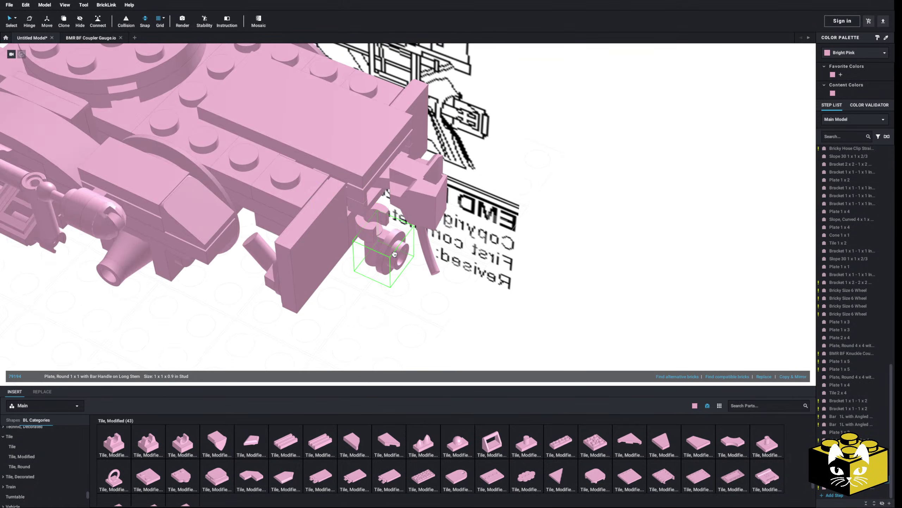
left_click_drag(385, 245, 403, 241)
right_click_drag(386, 245, 401, 214)
scroll(399, 213, "up", 3)
scroll(402, 217, "up", 2)
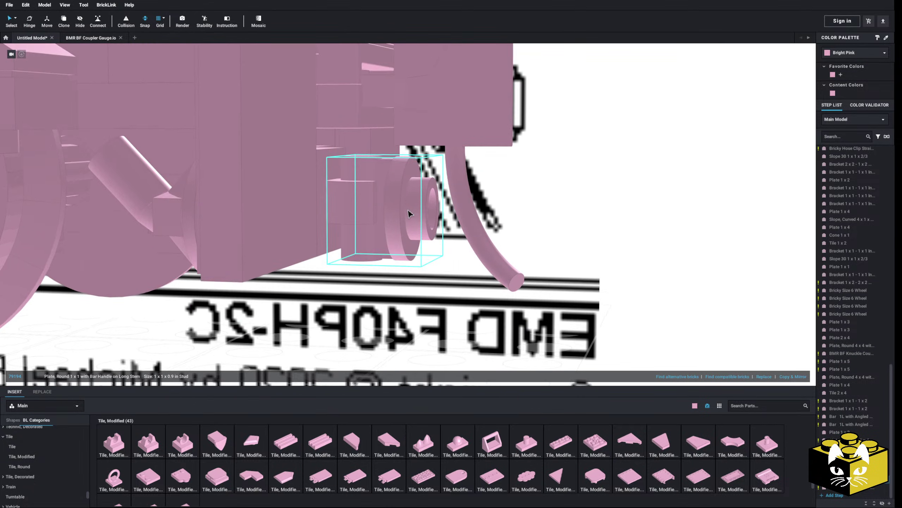
left_click_drag(402, 212, 402, 212)
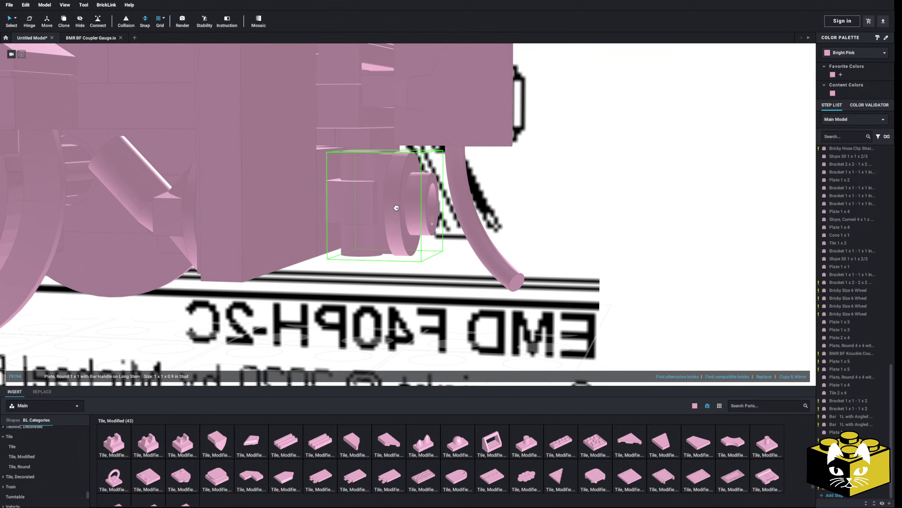
right_click_drag(394, 205, 363, 206)
Shift the inverted 1 x 2 bracket beneath the deck toward the rear of the truck.
left_click(336, 281)
scroll(336, 280, "down", 1)
right_click_drag(337, 280, 363, 139)
scroll(342, 229, "up", 2)
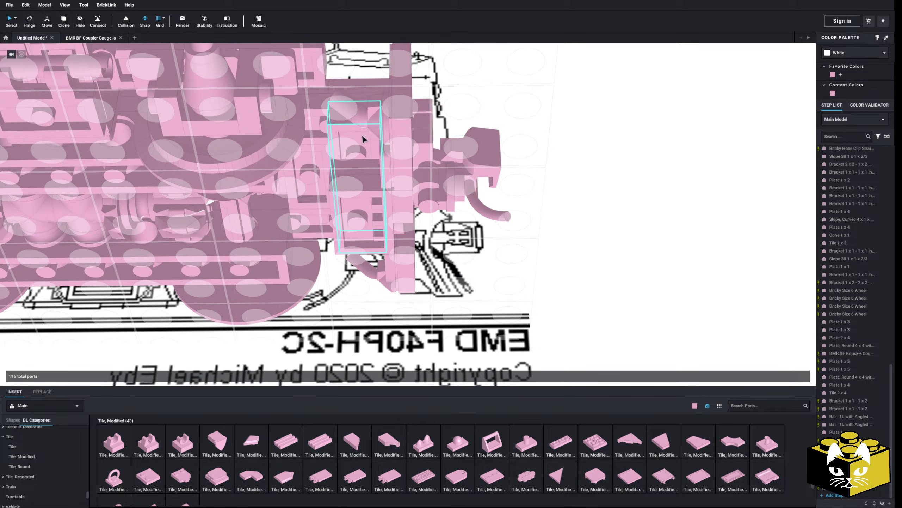
left_click_drag(358, 210, 320, 203)
right_click_drag(580, 234, 194, 388)
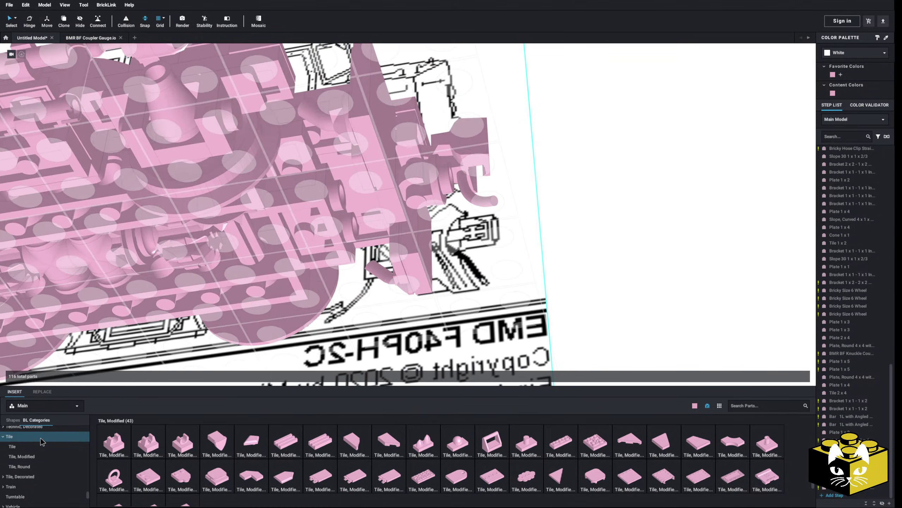
Insert Plates 1 x 2 beneath the deck and stand one upright against the front of the bracket.
scroll(42, 440, "up", 3)
scroll(43, 439, "down", 5)
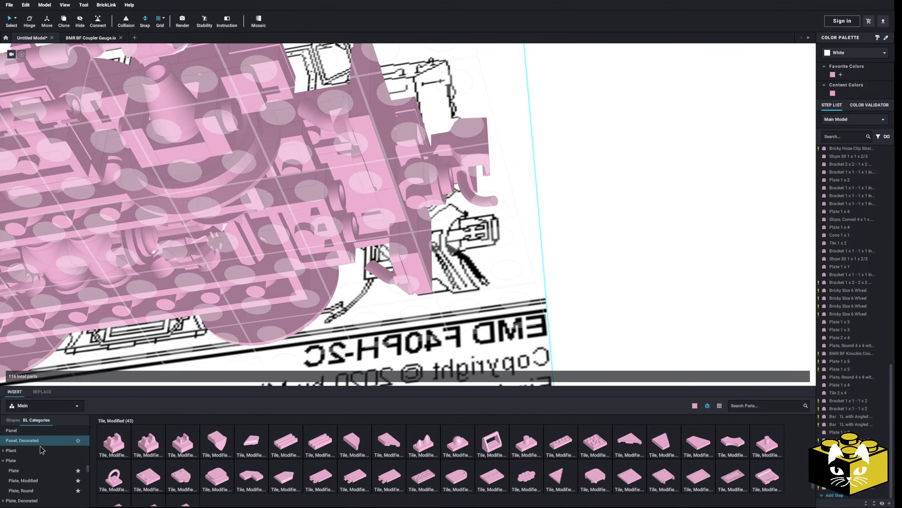
left_click(14, 428)
left_click(142, 447)
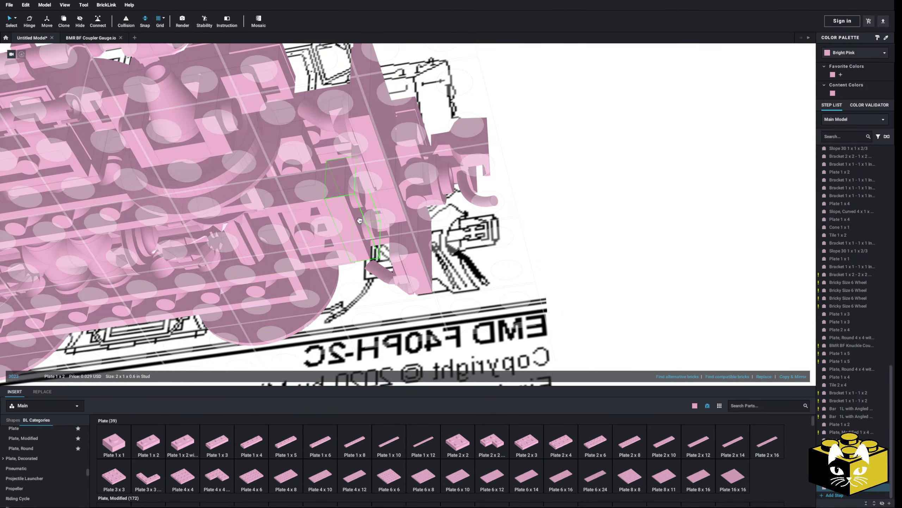
left_click(370, 219)
right_click_drag(370, 218, 391, 204)
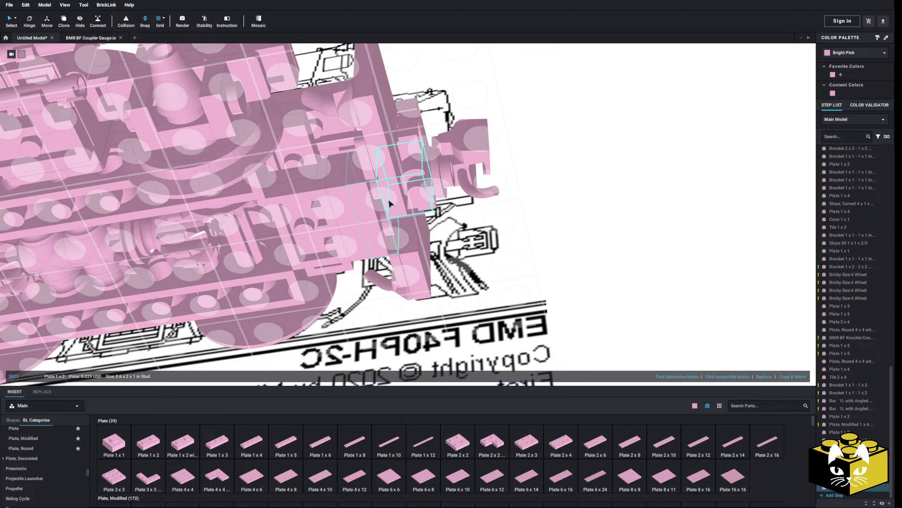
Delete the surplus Plate 1 x 2 and seat the O clip with its round plate on the remaining upright plate.
left_click(573, 229)
right_click_drag(573, 230, 573, 230)
left_click(347, 216)
key("Delete")
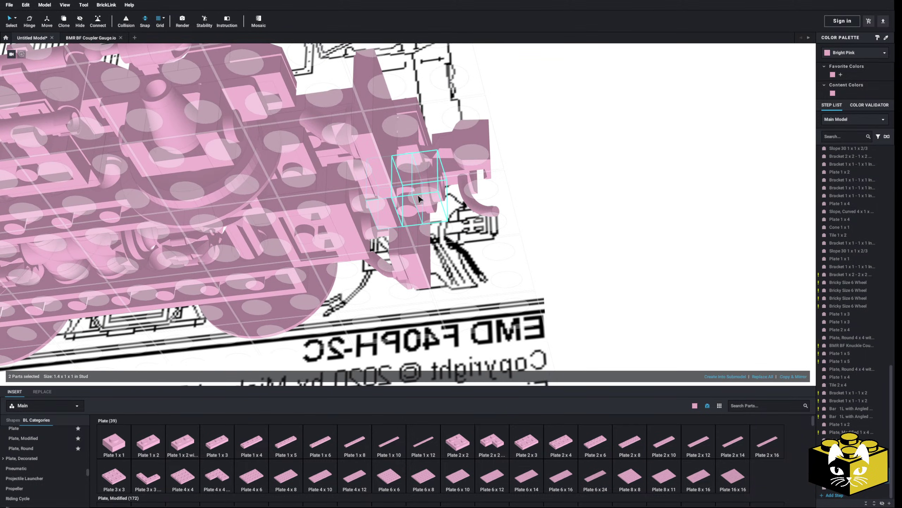
left_click(521, 215)
right_click_drag(520, 215, 262, 291)
scroll(274, 284, "up", 3)
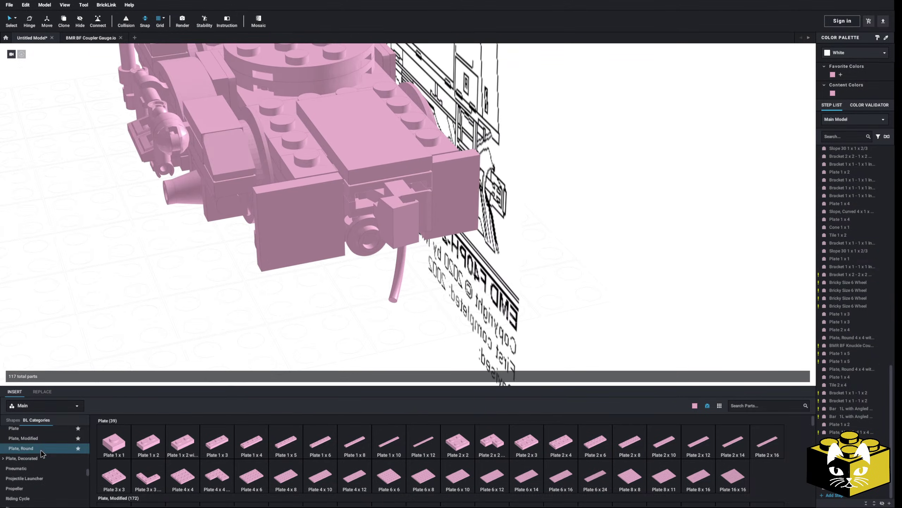
Delete the Bracket 1 x 2 - 1 x 2 Inverted beneath the deck and move the clip assembly clear of the truck.
right_click_drag(199, 350, 331, 237)
left_click(331, 237)
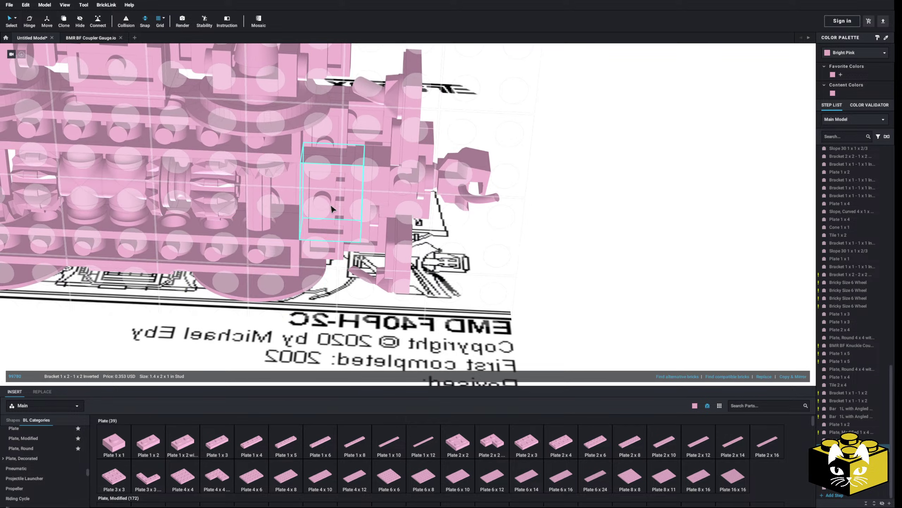
key("Escape")
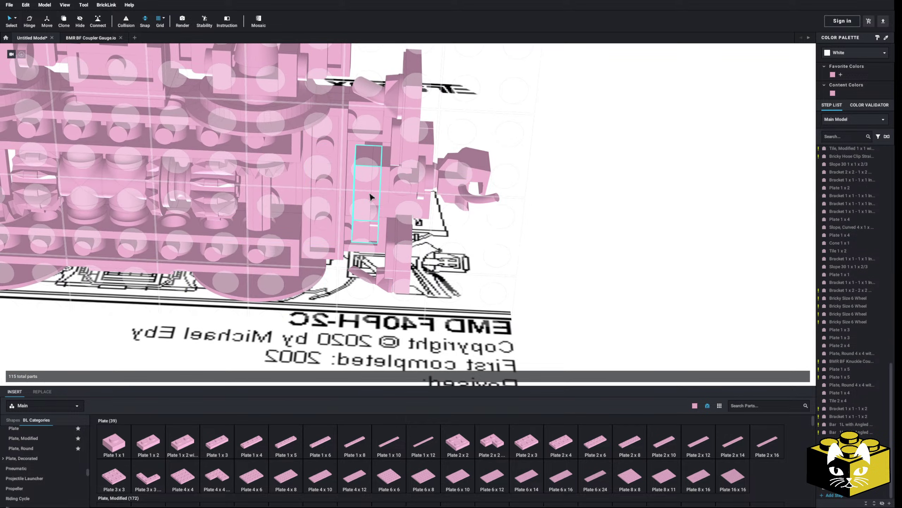
left_click_drag(400, 190, 689, 206)
key("Escape")
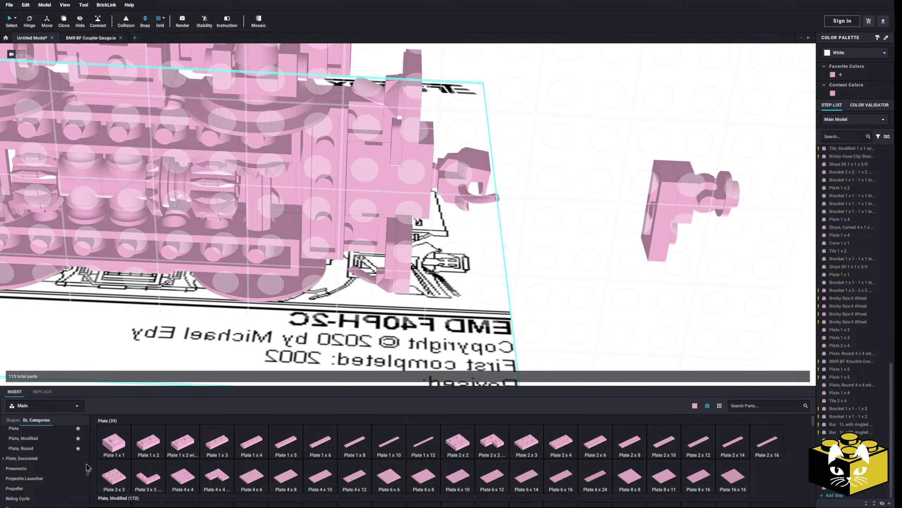
Place two Bricks, Round 1 x 1 x 1 2/3 Half Circle Extended with Stud on Side next to each other beneath the deck.
scroll(40, 476, "up", 15)
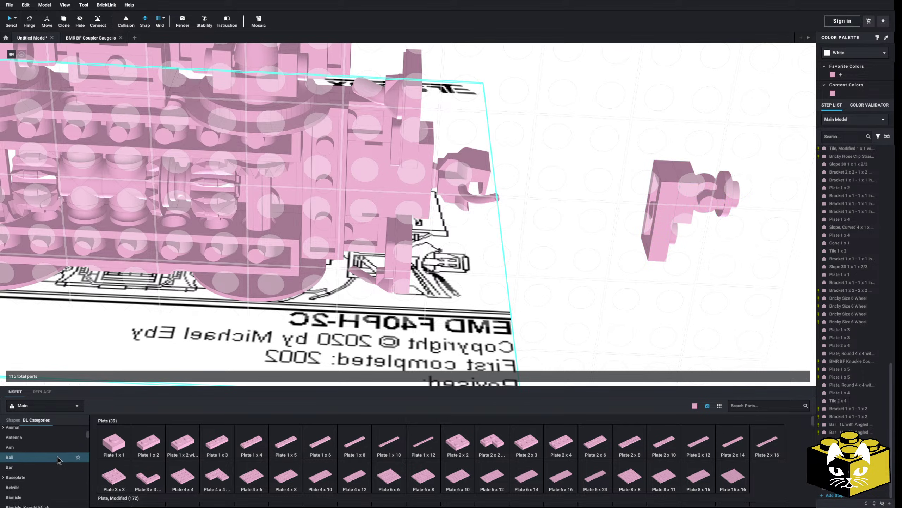
scroll(14, 460, "down", 1)
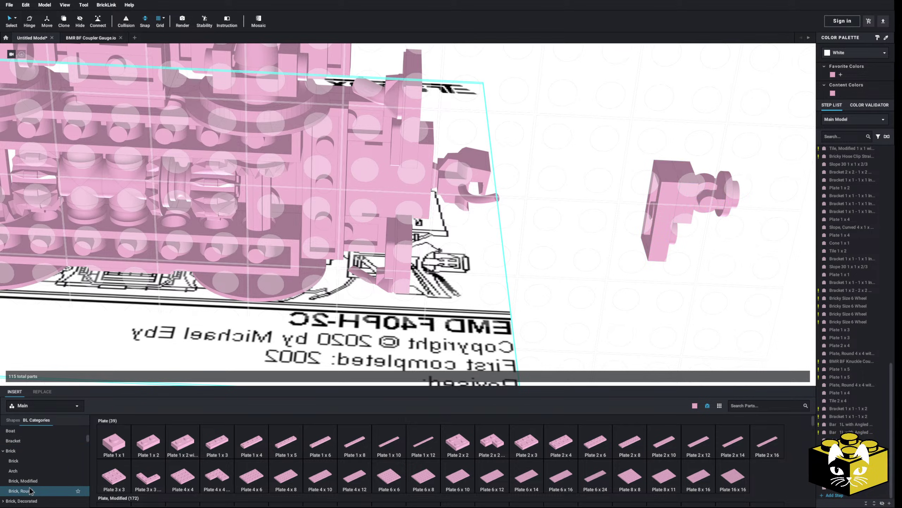
left_click(30, 491)
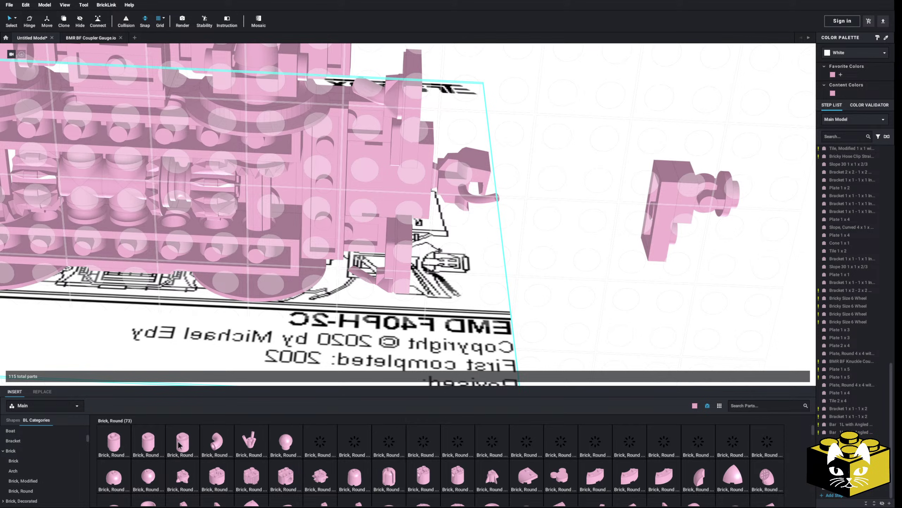
left_click(326, 215)
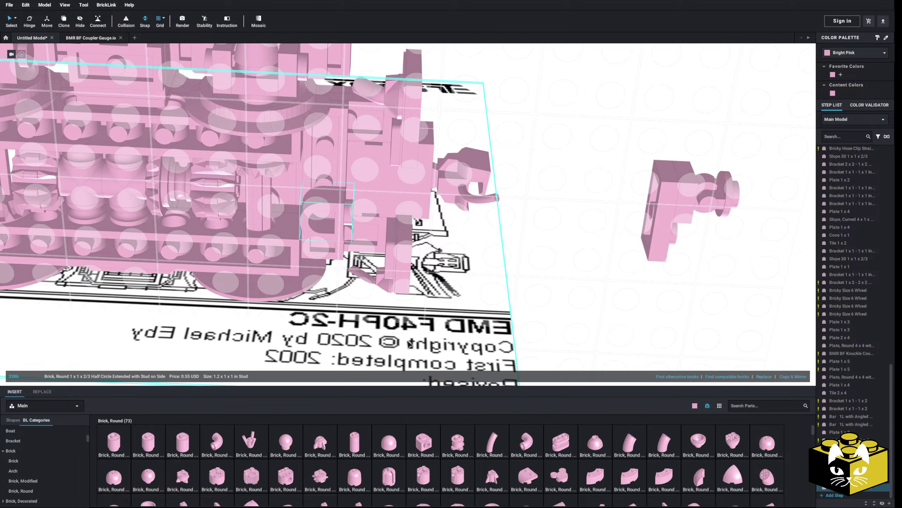
left_click_drag(411, 406, 336, 171)
left_click(497, 217)
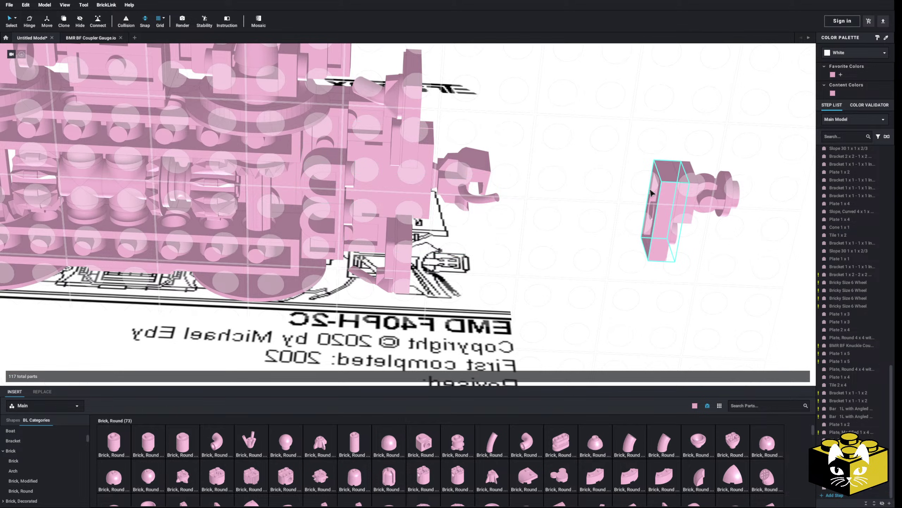
Stack another Plate 1 x 2 behind the detached clip assembly and attach all four parts to the half-circle bricks' side studs.
right_click(656, 195)
right_click(647, 204)
left_click(657, 224)
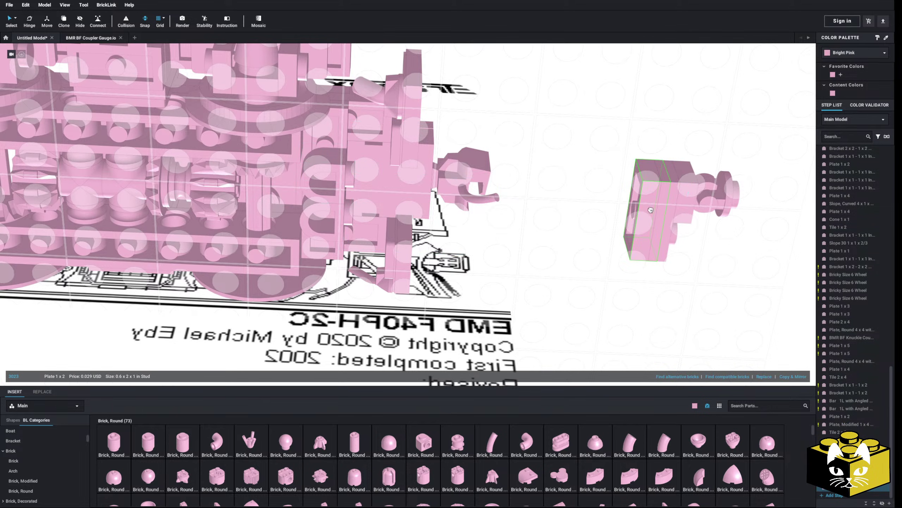
left_click_drag(775, 142, 634, 245)
left_click_drag(657, 213, 377, 190)
left_click(571, 274)
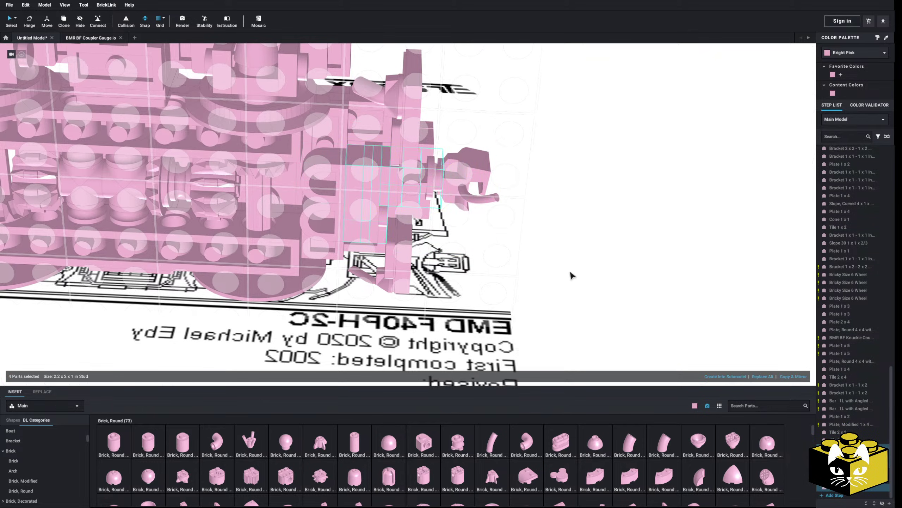
Examine the truck's front end and the fit of the round plate below the coupler from several angles.
right_click_drag(571, 274, 332, 327)
scroll(331, 327, "up", 3)
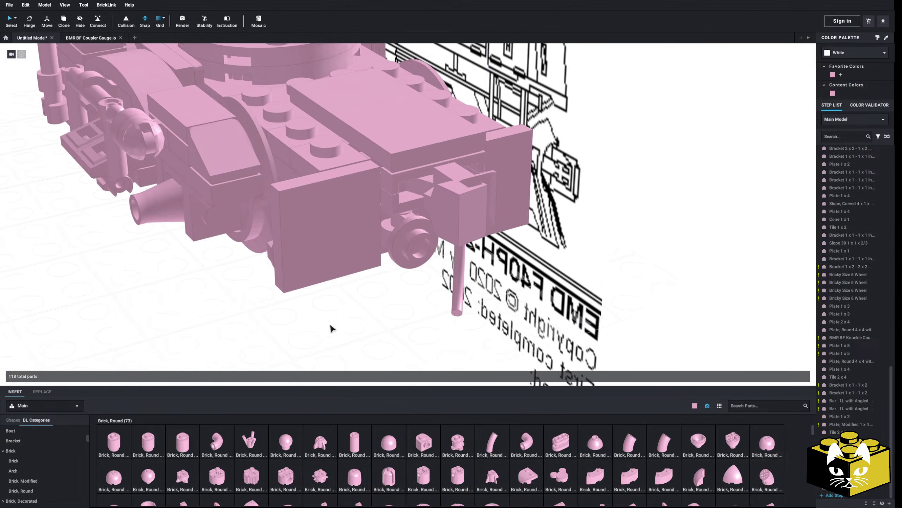
scroll(230, 264, "down", 5)
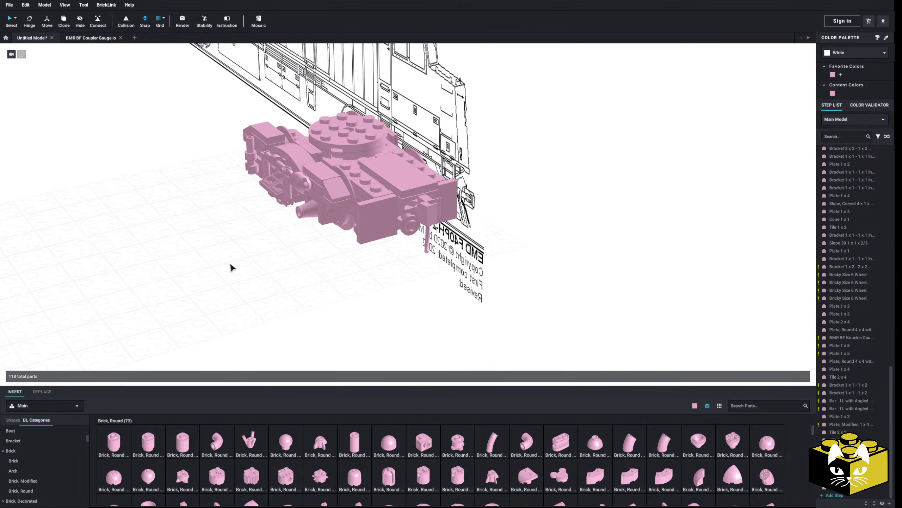
right_click_drag(229, 264, 294, 274)
scroll(298, 274, "down", 2)
middle_click_drag(330, 266, 429, 305)
scroll(423, 300, "up", 3)
mouse_move(303, 230)
middle_mouse_down()
mouse_move(454, 313)
mouse_move(284, 242)
middle_mouse_up()
scroll(429, 312, "down", 2)
scroll(268, 295, "up", 5)
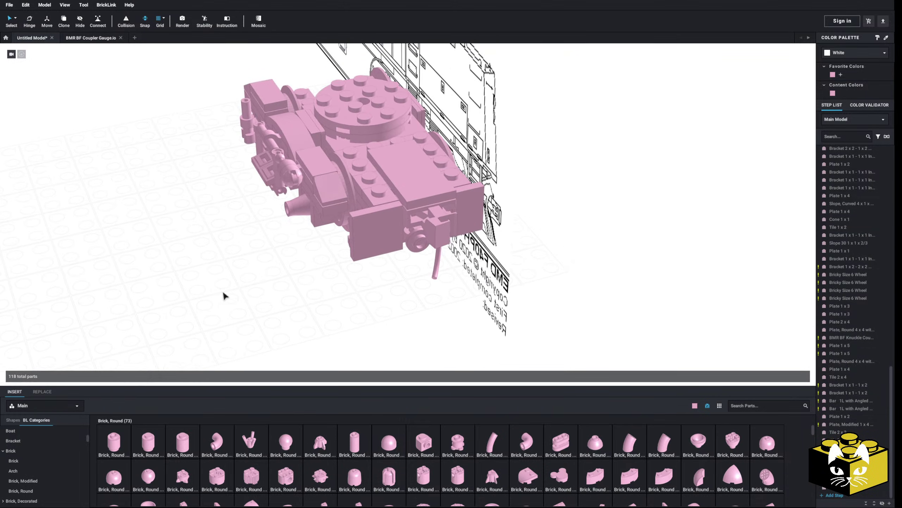
scroll(224, 295, "up", 6)
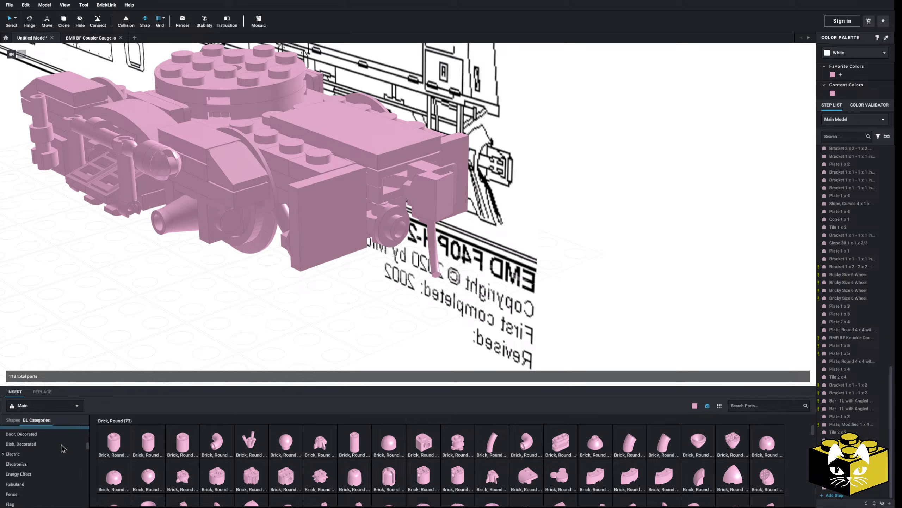
Attach a Wedge, Plate 4 x 2 Left to the front of the round plate below the coupler.
scroll(62, 448, "down", 10)
left_click(60, 449)
scroll(58, 449, "down", 5)
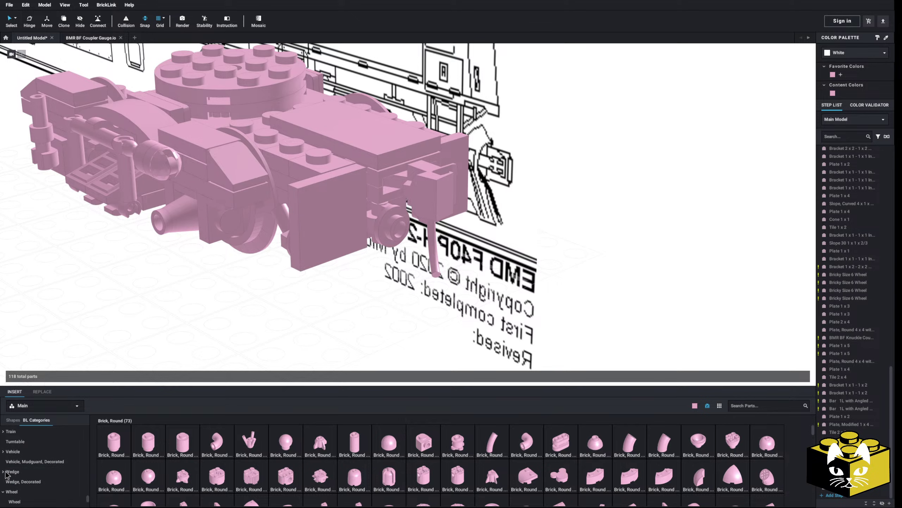
left_click(21, 492)
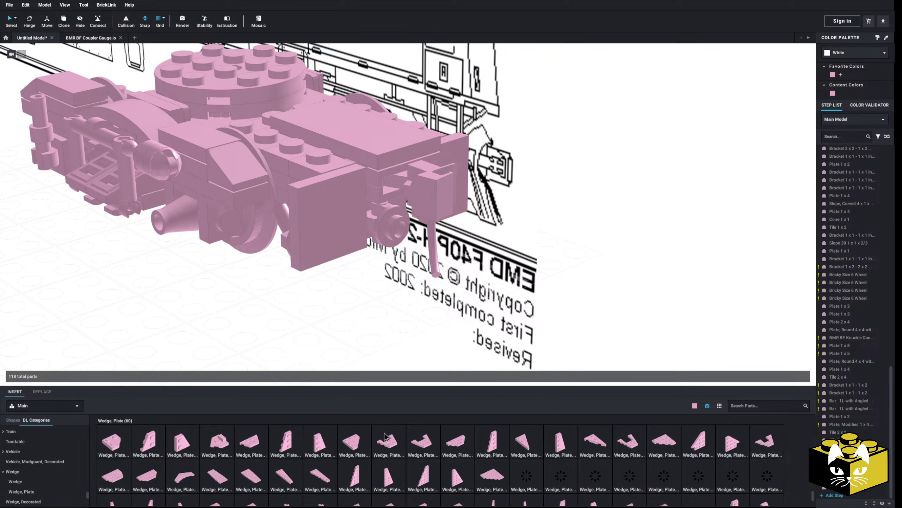
left_click(504, 441)
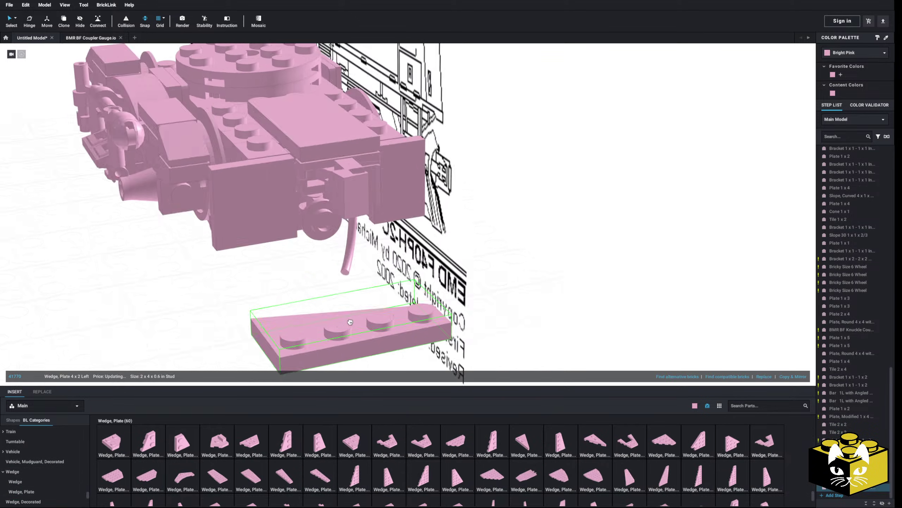
left_click(228, 228)
key("Escape")
Rotate the round plate with bar handle and its attached wedge plate to 350 degrees with the Hinge tool.
right_click_drag(228, 227, 393, 185)
scroll(264, 325, "up", 5)
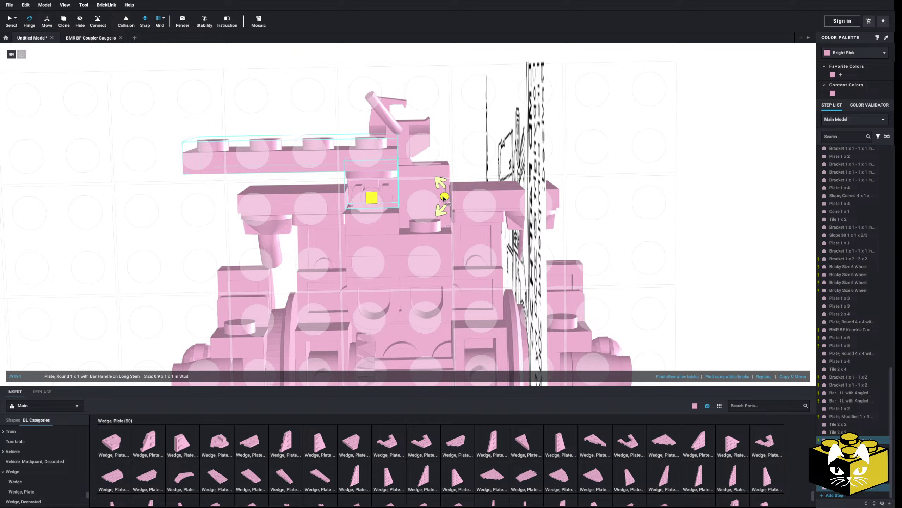
left_click_drag(445, 197, 439, 188)
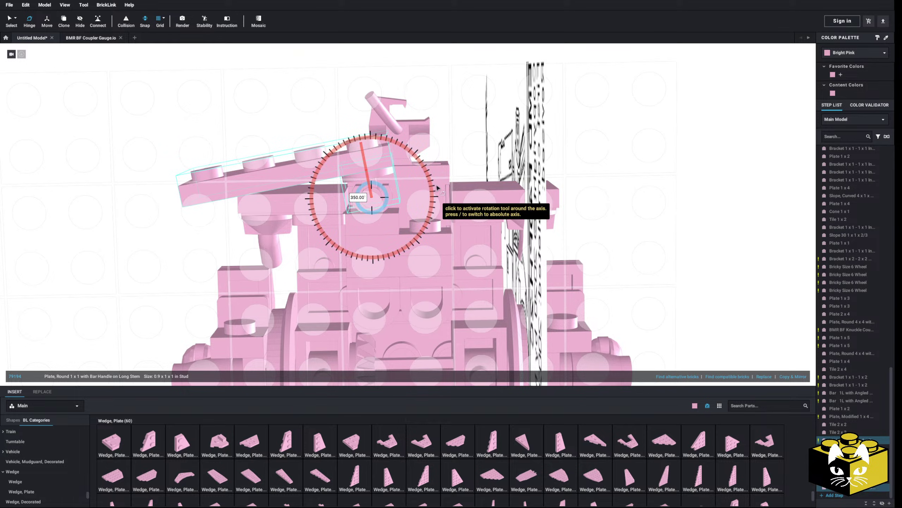
left_click(254, 133)
right_click_drag(254, 133, 110, 52)
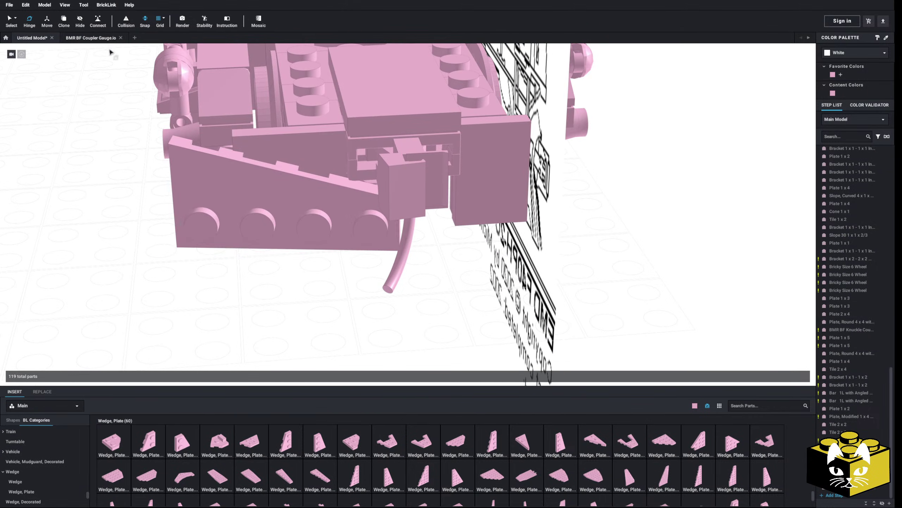
Copy and mirror the three angled pilot parts to the opposite side of the coupler.
right_click_drag(121, 185, 333, 222)
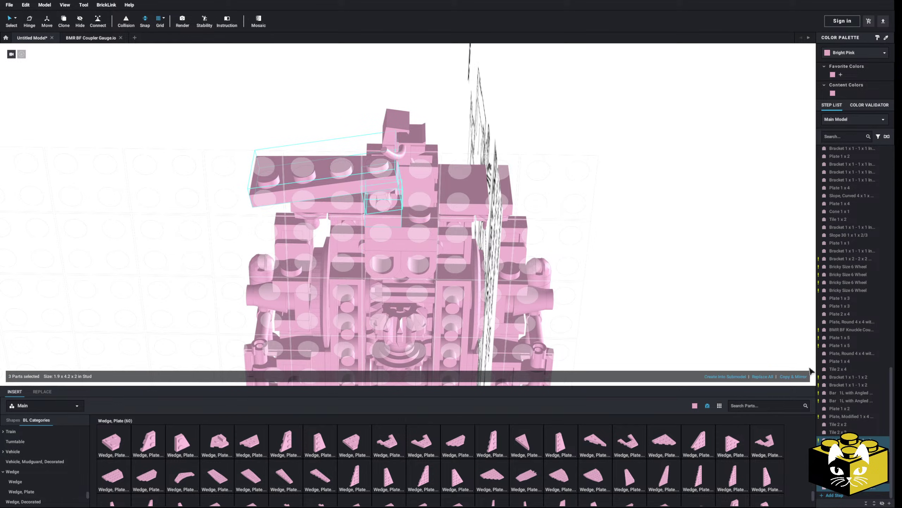
left_click(796, 377)
left_click(673, 243)
right_click_drag(672, 244, 694, 256)
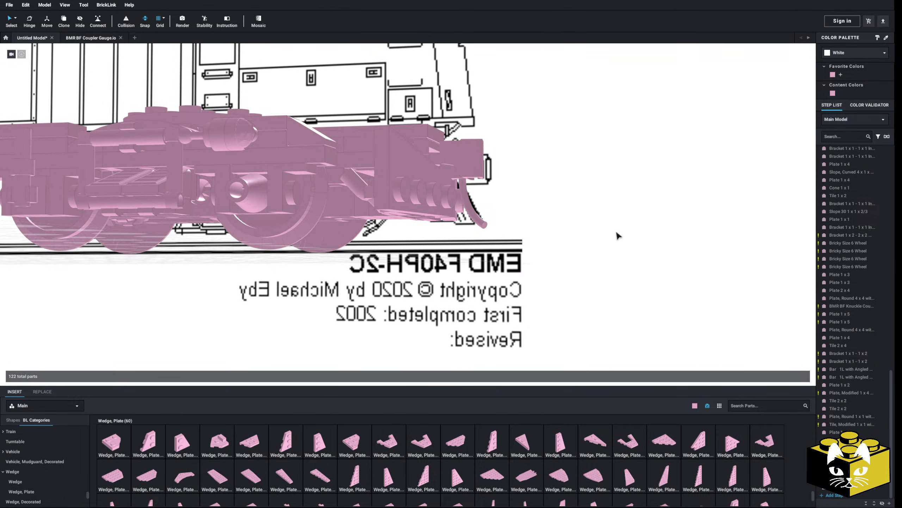
Attach two Slope 30 1 x 2 x 2/3 parts side by side to the front of the first angled wedge plate.
right_click_drag(619, 236, 295, 253)
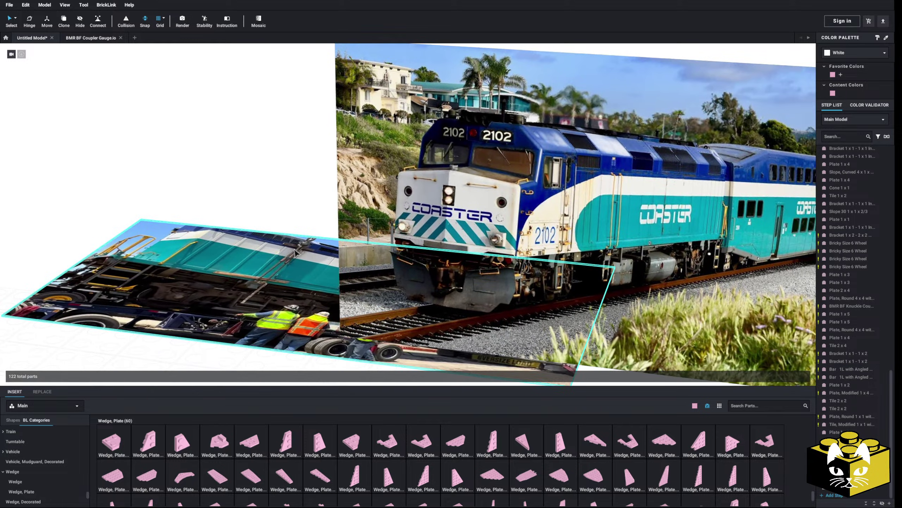
scroll(446, 307, "down", 10)
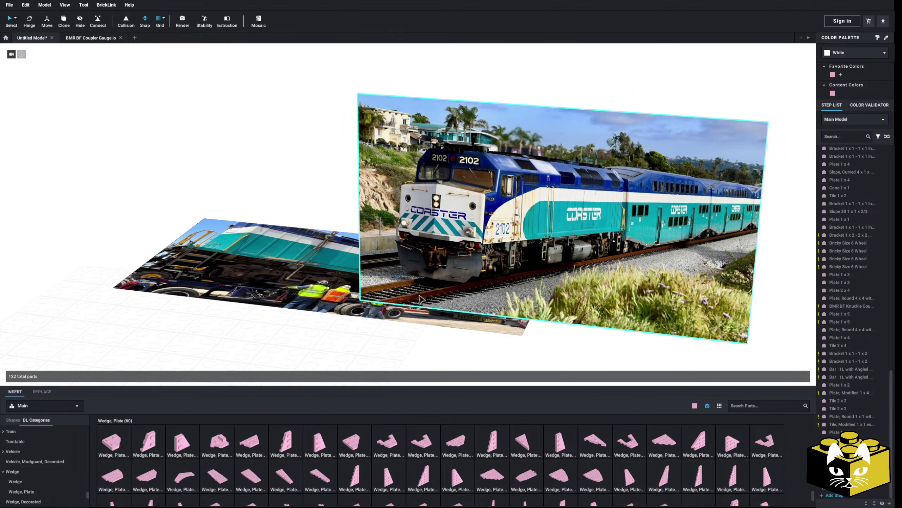
right_click_drag(401, 299, 281, 323)
scroll(447, 298, "up", 8)
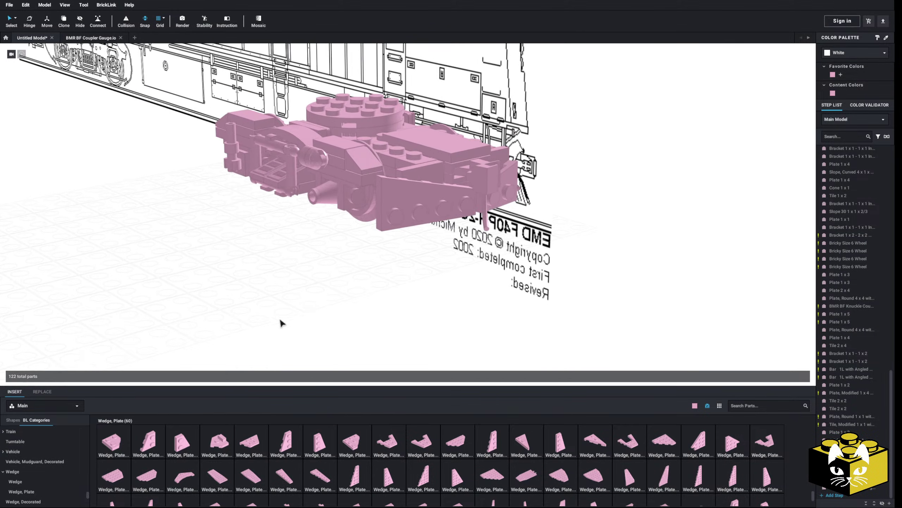
scroll(49, 436, "up", 5)
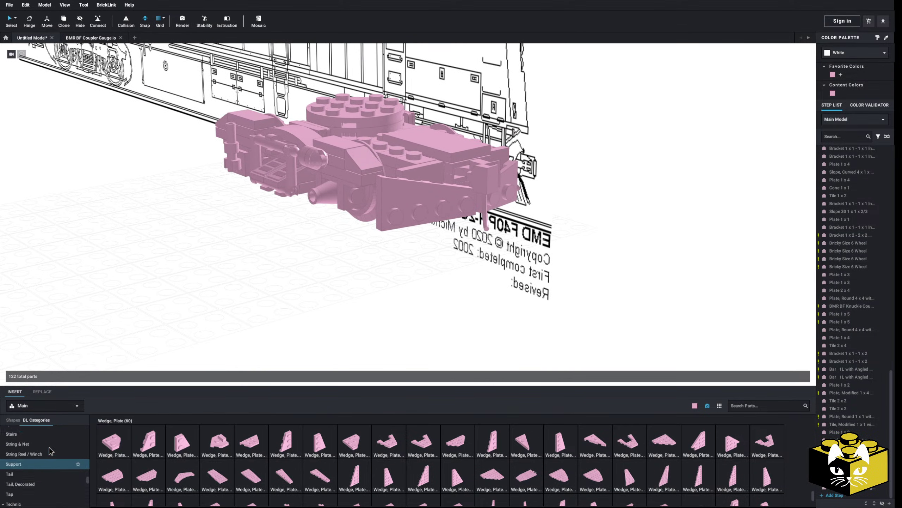
left_click(30, 449)
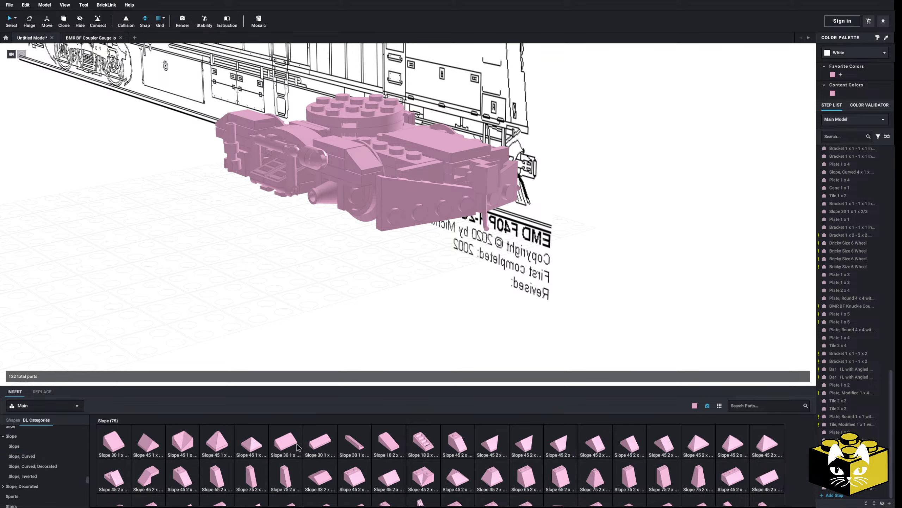
right_click_drag(313, 227, 296, 298)
scroll(296, 298, "up", 3)
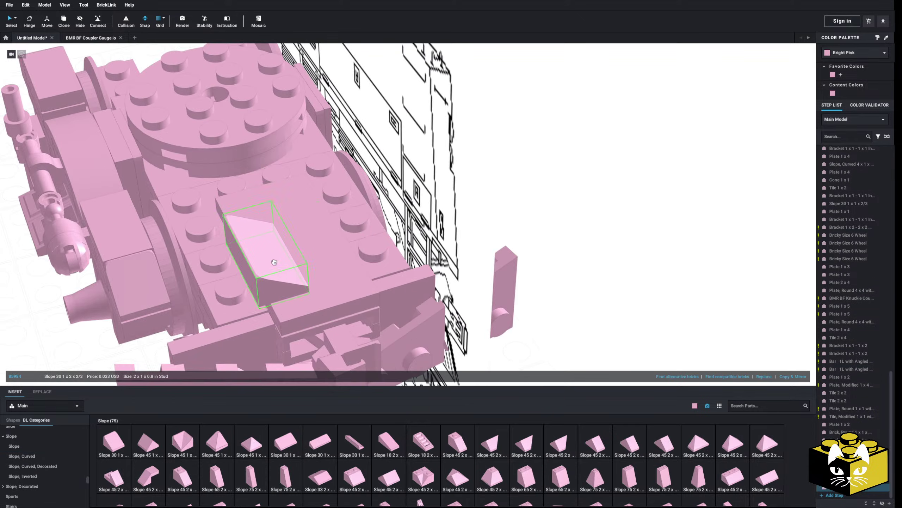
right_click_drag(262, 250, 270, 203)
scroll(277, 267, "down", 3)
key("Up")
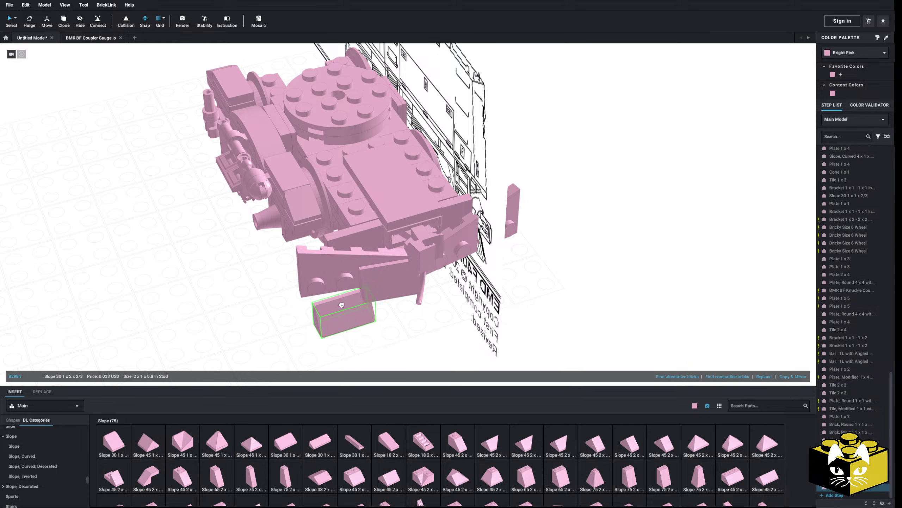
left_click(342, 291)
Duplicate the two slopes and attach the copies to the front of the mirrored wedge plate.
right_click(388, 290)
left_click(386, 323)
key("ctrl+v")
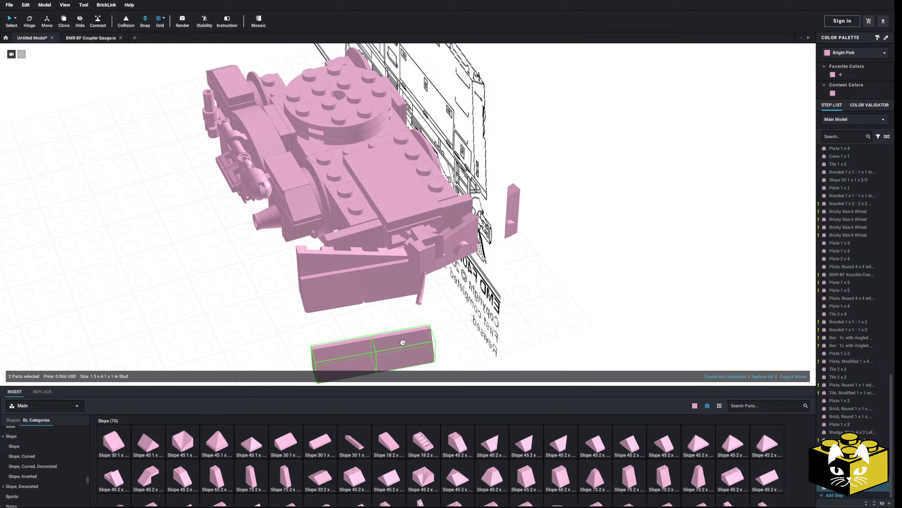
mouse_move(626, 266)
right_mouse_down()
mouse_move(570, 276)
mouse_move(461, 346)
mouse_move(423, 340)
mouse_move(430, 346)
mouse_move(407, 319)
right_mouse_up()
scroll(407, 319, "up", 3)
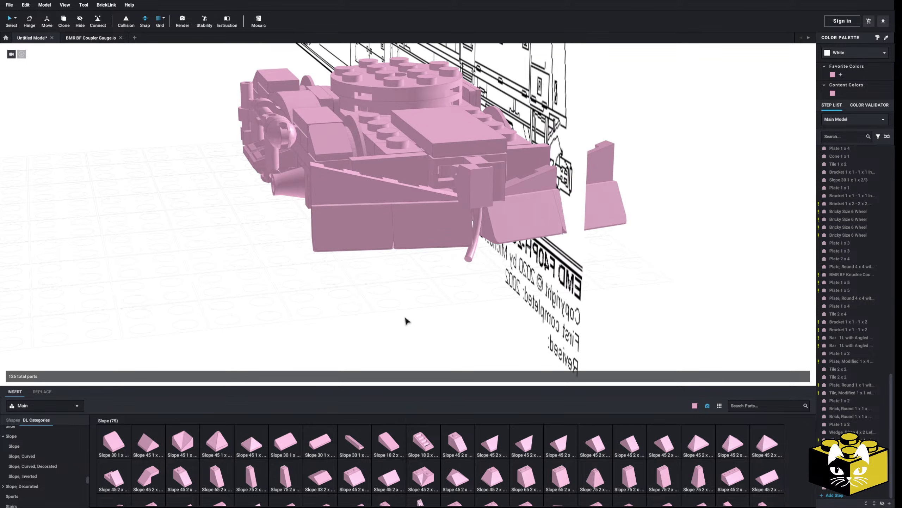
Remove both wedge plates behind the slopes and insert regular plates in their place.
key("Escape")
right_click_drag(396, 283, 329, 314)
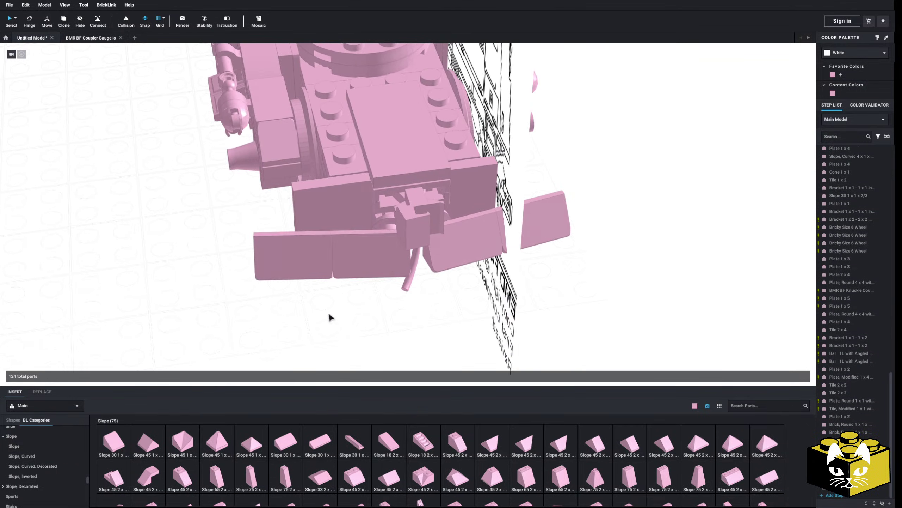
scroll(41, 462, "up", 3)
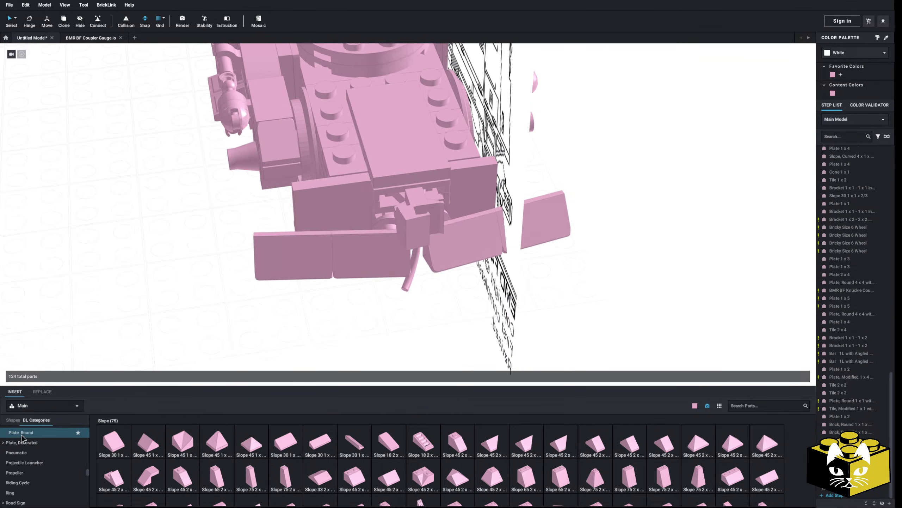
left_click(16, 431)
left_click(114, 442)
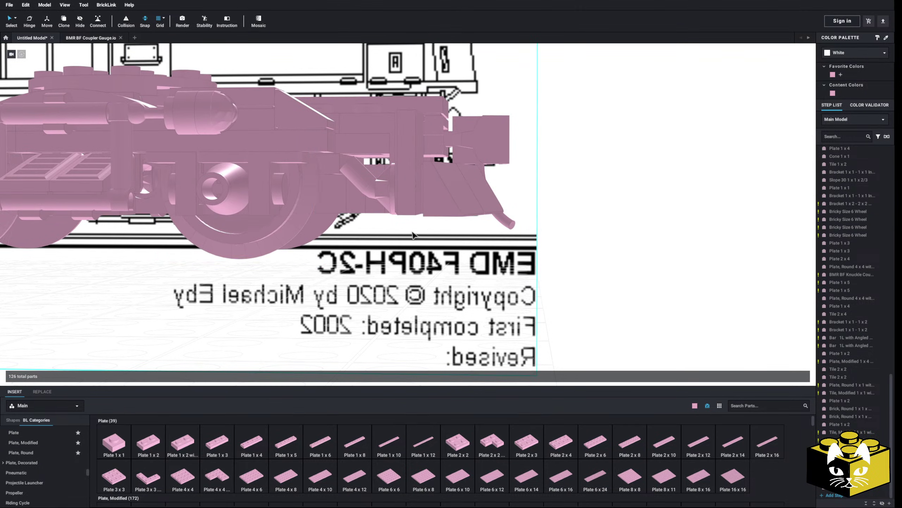
Insert a Plate 1 x 12 on its side beneath the truck, parallel to the drawing.
right_click_drag(413, 235, 334, 307)
right_click_drag(305, 377, 317, 317)
left_click_drag(443, 447, 280, 201)
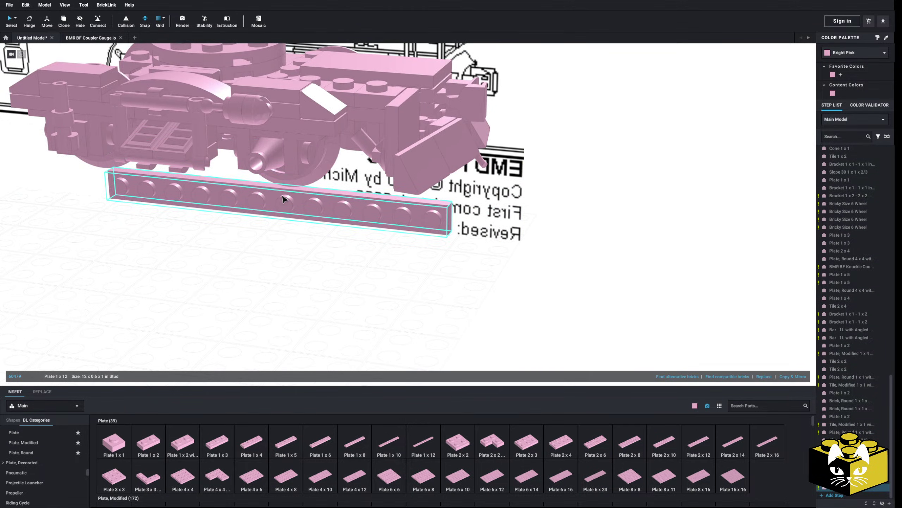
scroll(290, 213, "down", 2)
scroll(258, 258, "up", 5)
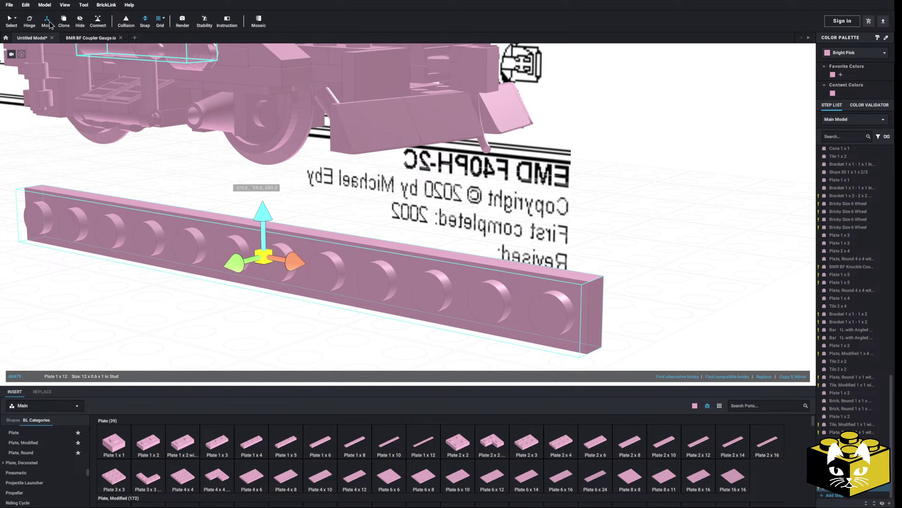
Move the Plate 1 x 12 under the wheels so that it extends forward past the pilot.
left_click_drag(242, 261, 377, 203)
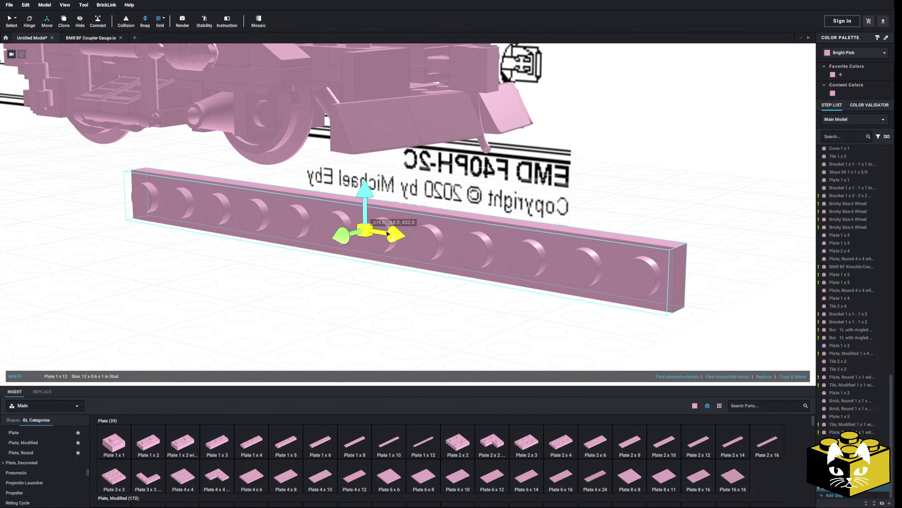
left_click_drag(389, 233, 230, 216)
left_click_drag(173, 212, 358, 165)
left_click(287, 217)
mouse_move(286, 218)
right_mouse_down()
mouse_move(259, 240)
mouse_move(215, 255)
mouse_move(243, 255)
mouse_move(216, 255)
mouse_move(228, 250)
right_mouse_up()
left_click(11, 20)
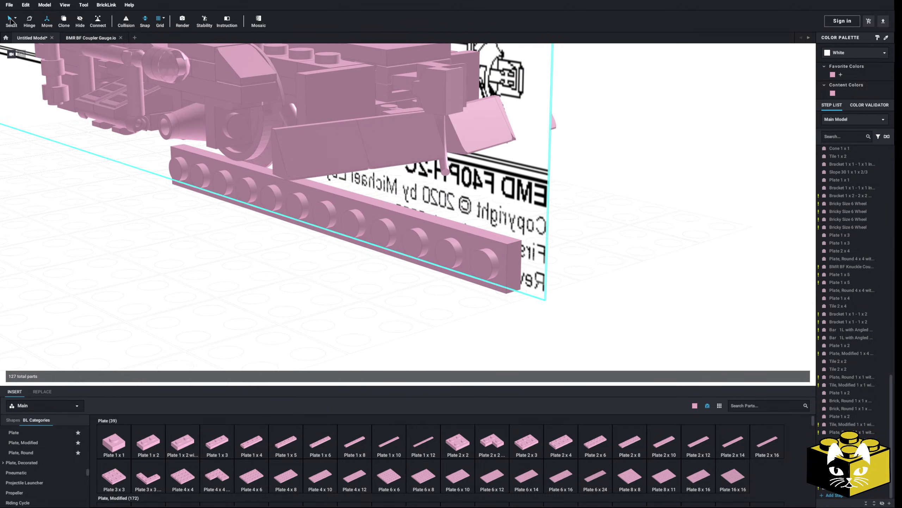
Compare the pilot's shape and ground clearance with the plow in the front-view photo of COASTER locomotive 2102.
mouse_move(159, 280)
right_mouse_down()
mouse_move(171, 311)
mouse_move(292, 306)
mouse_move(274, 304)
mouse_move(282, 236)
mouse_move(316, 235)
mouse_move(237, 311)
right_mouse_up()
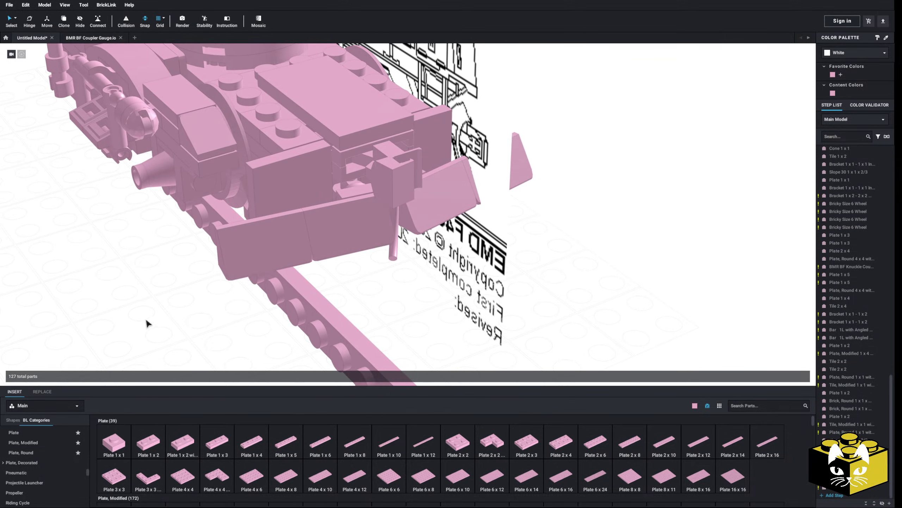
scroll(154, 298, "down", 5)
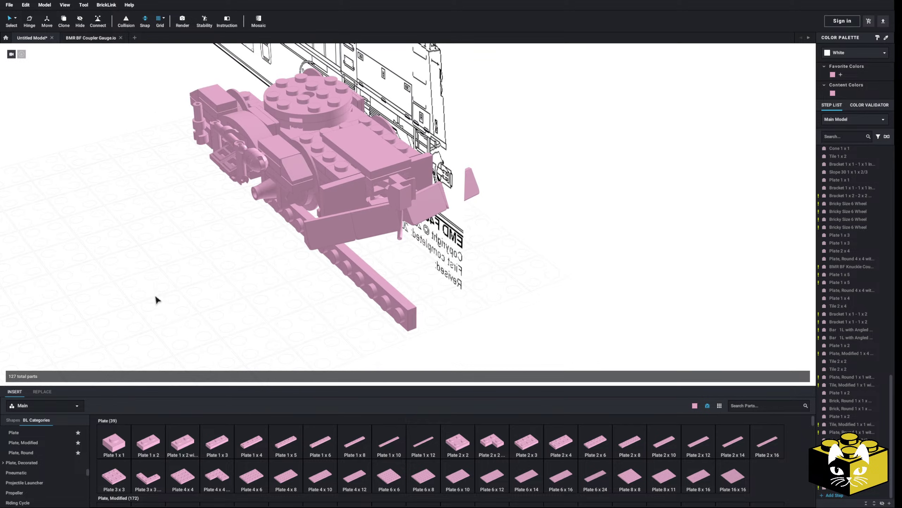
scroll(155, 292, "up", 5)
mouse_move(157, 291)
right_mouse_down()
mouse_move(170, 280)
mouse_move(279, 327)
mouse_move(449, 342)
mouse_move(309, 314)
mouse_move(318, 319)
mouse_move(367, 213)
right_mouse_up()
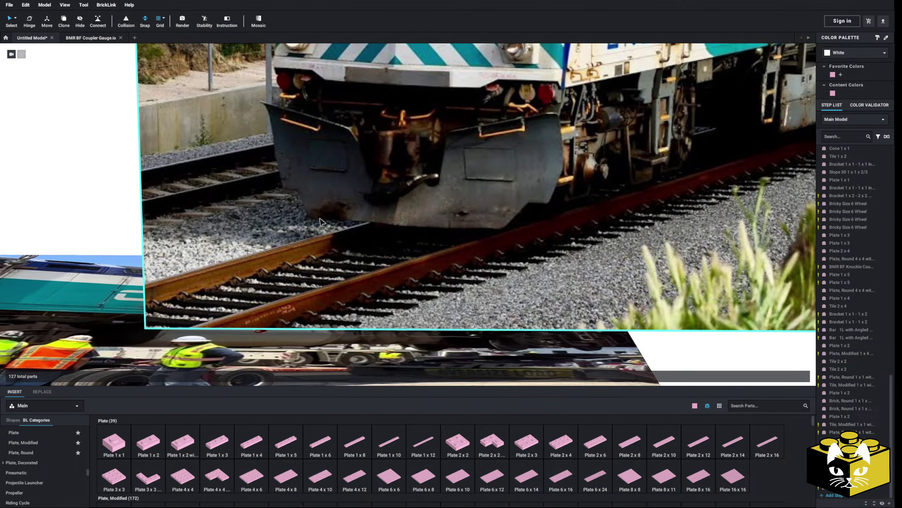
right_click_drag(375, 274, 344, 286)
scroll(344, 286, "up", 5)
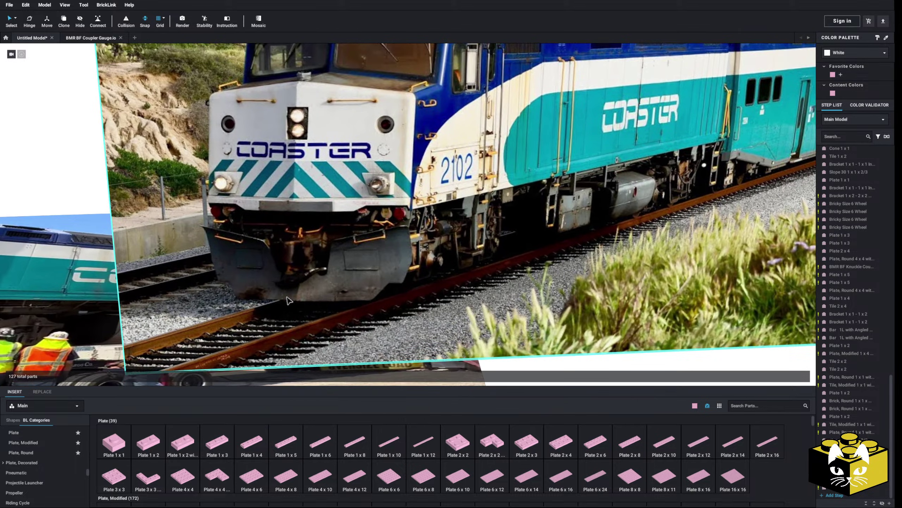
right_click_drag(287, 296, 288, 287)
scroll(335, 264, "up", 5)
scroll(318, 276, "down", 5)
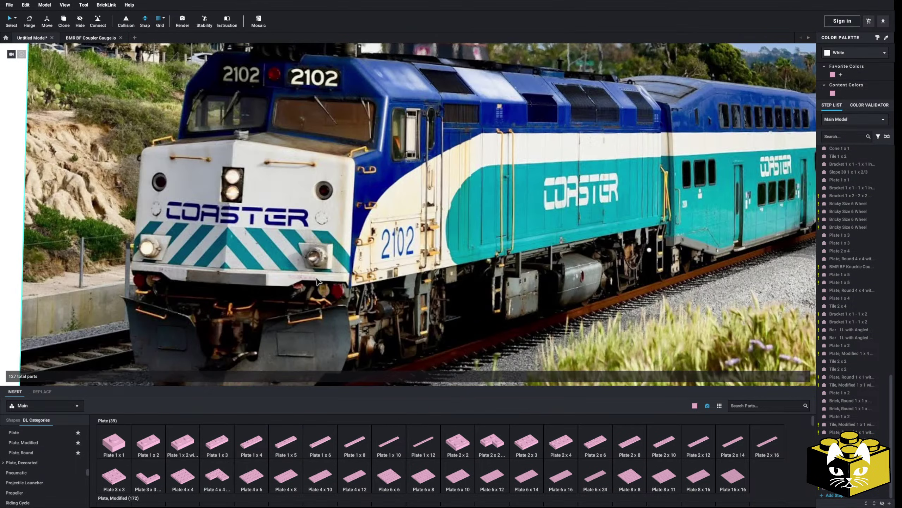
middle_click_drag(318, 277, 323, 306)
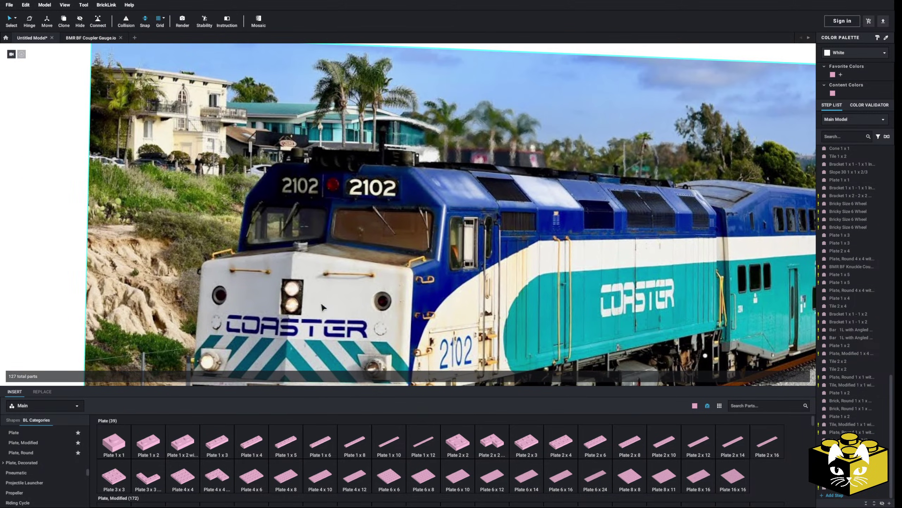
middle_click_drag(389, 359, 427, 237)
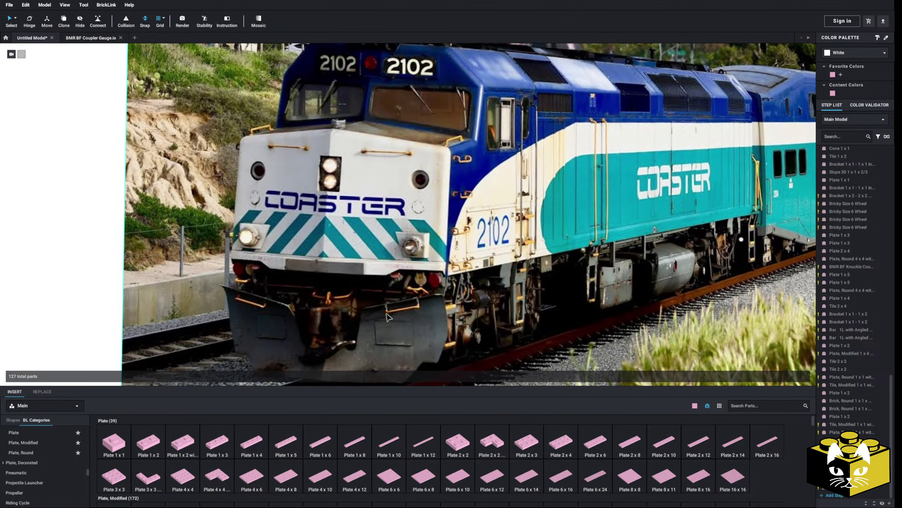
scroll(360, 318, "up", 3)
middle_click_drag(360, 318, 391, 237)
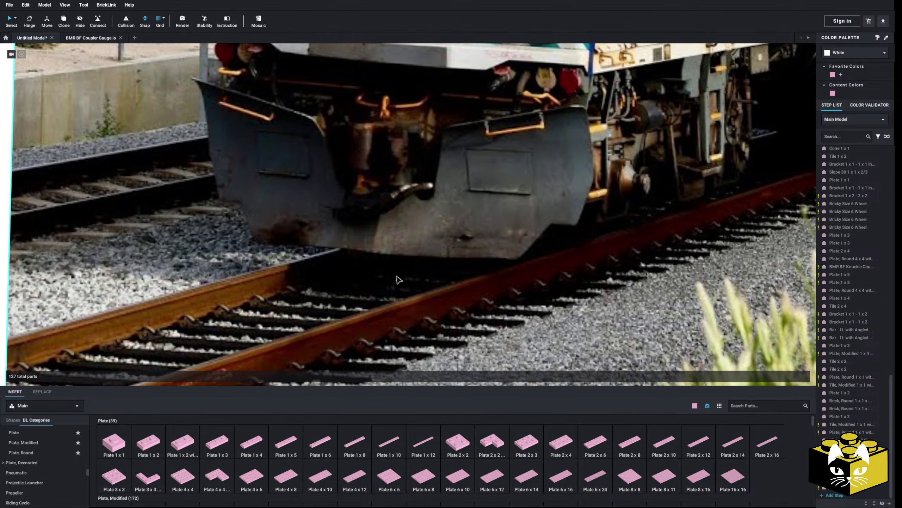
scroll(393, 278, "down", 10)
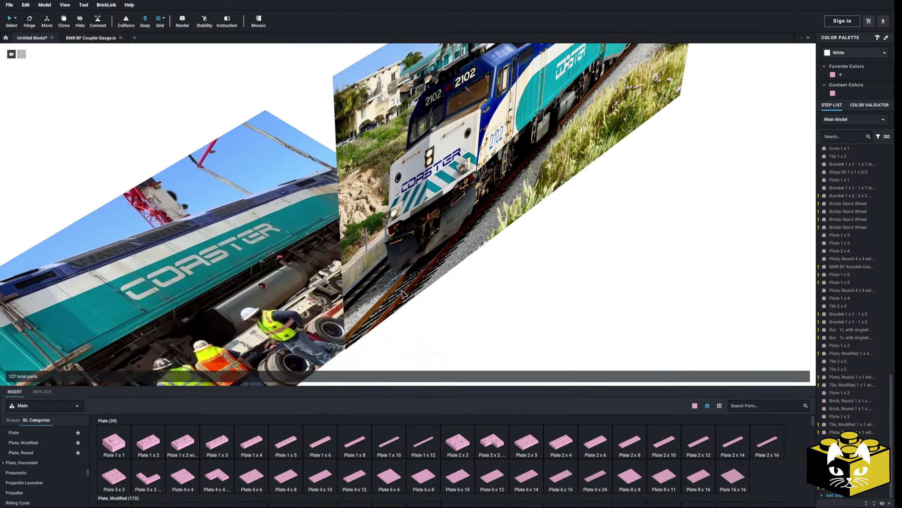
Inspect the front truck and underframe in the photo of the COASTER locomotive being lifted by crane.
middle_click_drag(402, 290, 583, 227)
right_click_drag(497, 249, 408, 298)
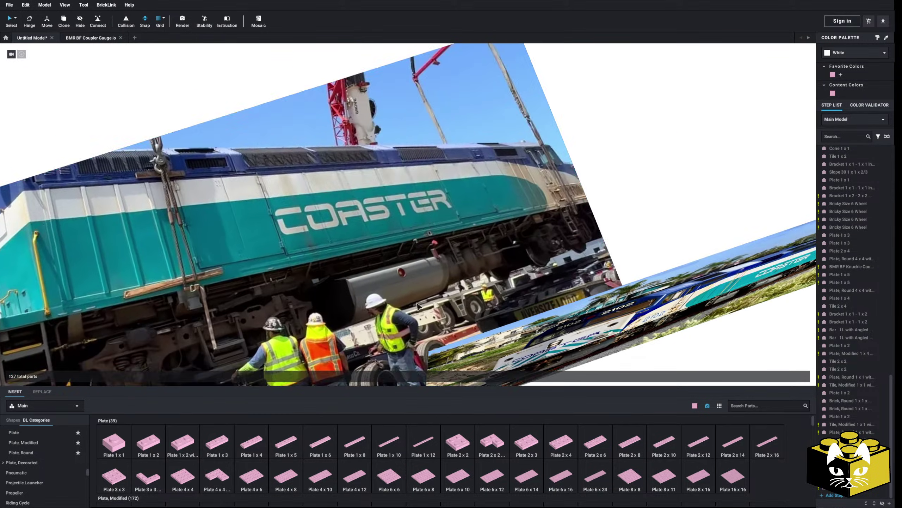
scroll(408, 299, "up", 3)
middle_click_drag(408, 298, 396, 284)
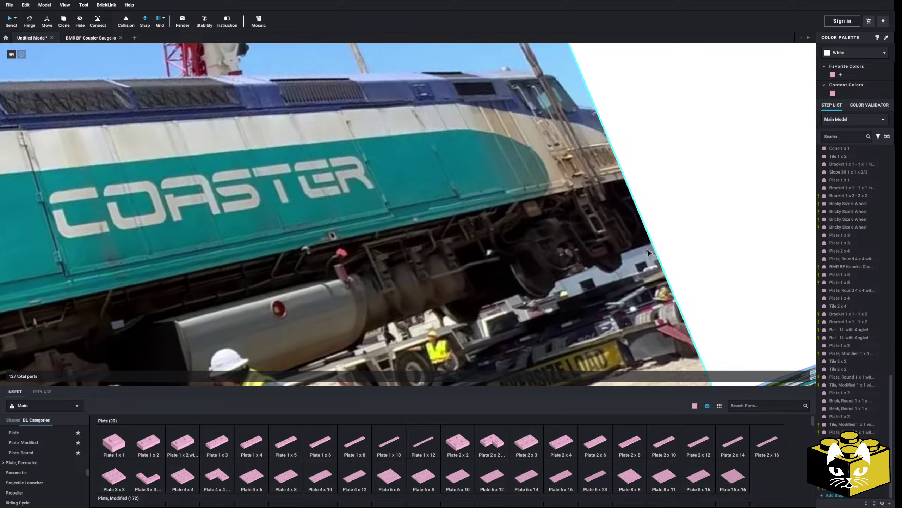
scroll(647, 248, "down", 6)
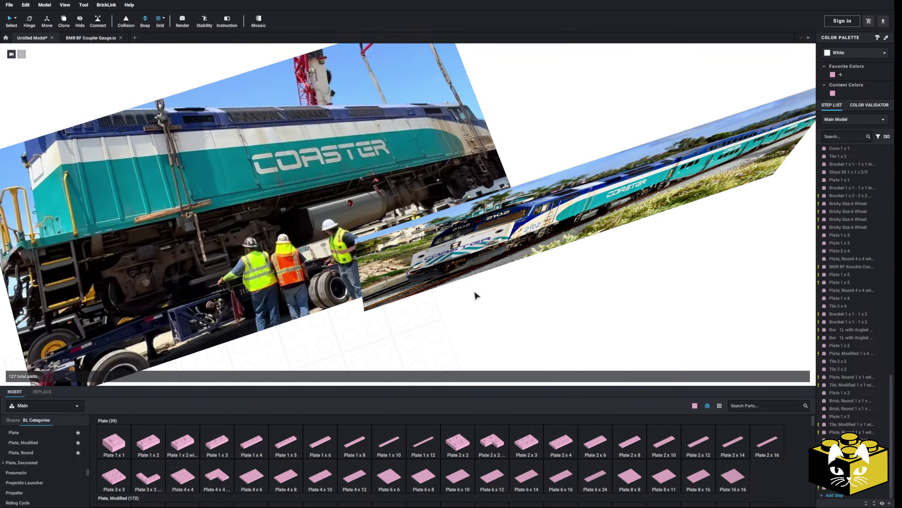
scroll(475, 292, "down", 3)
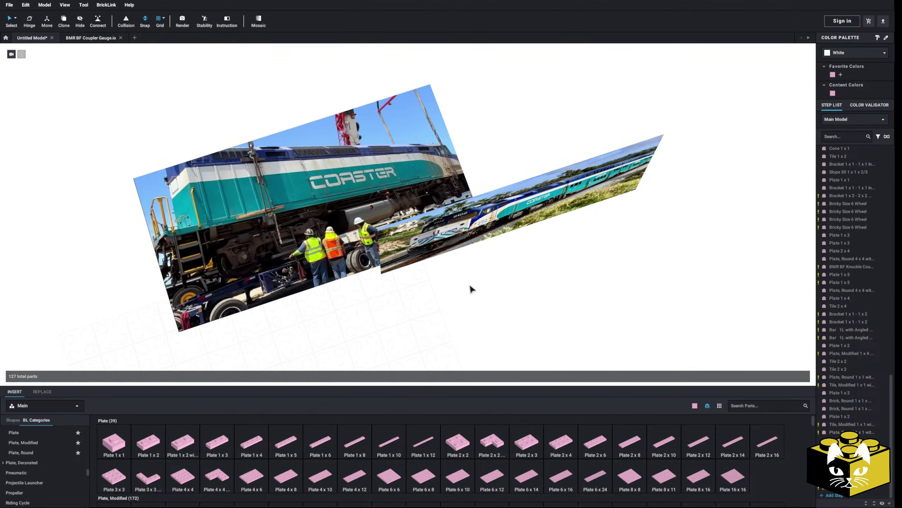
right_click_drag(472, 288, 467, 274)
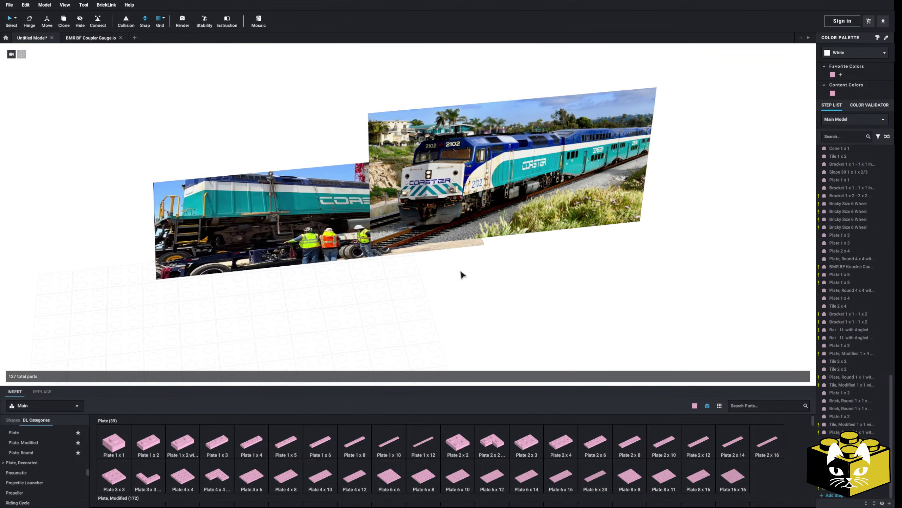
Return to the truck model and delete the Plate 1 x 12 beneath its wheels.
scroll(488, 285, "down", 5)
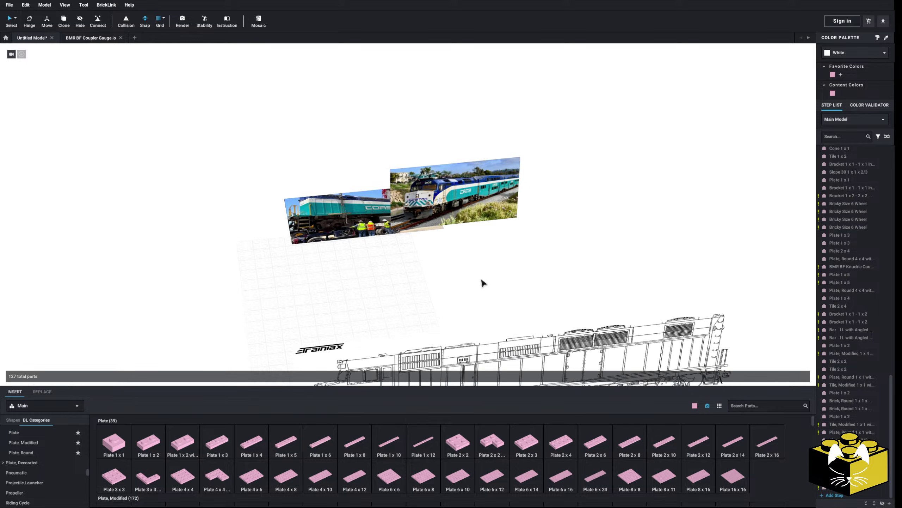
right_click_drag(481, 283, 515, 282)
middle_click_drag(515, 282, 368, 322)
right_click_drag(368, 321, 383, 285)
scroll(371, 286, "up", 8)
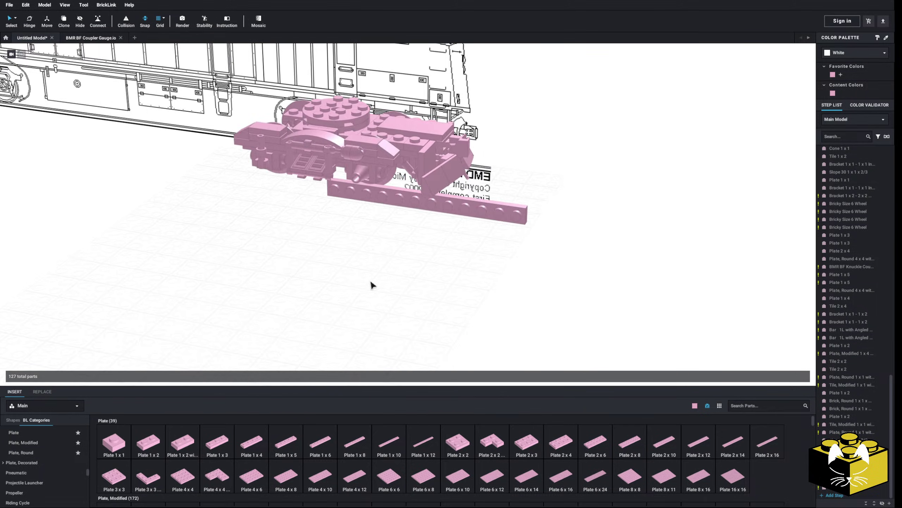
scroll(368, 314, "up", 8)
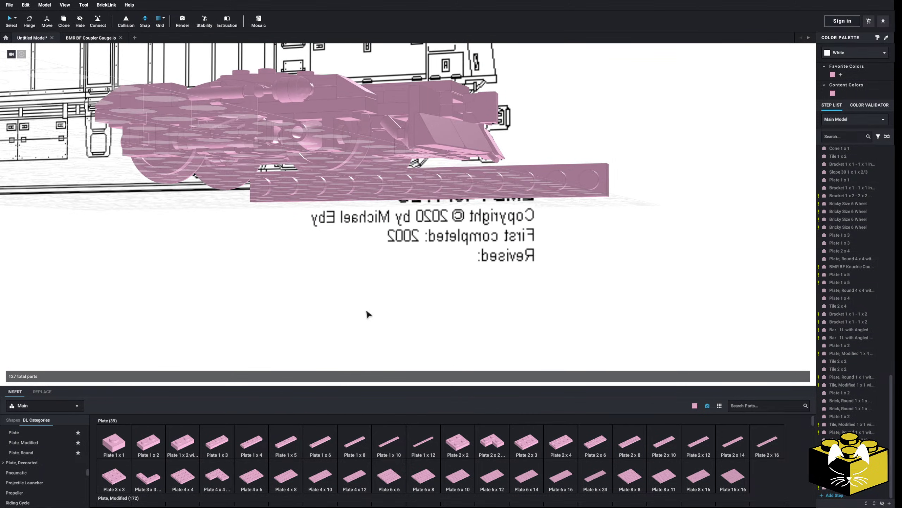
scroll(339, 330, "down", 5)
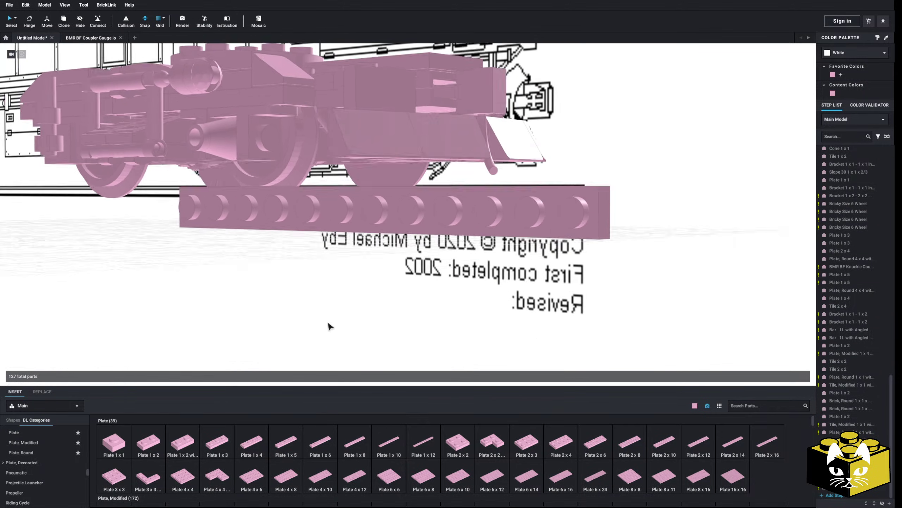
right_click_drag(328, 325, 312, 256)
scroll(298, 313, "up", 6)
scroll(295, 306, "down", 3)
left_click(317, 242)
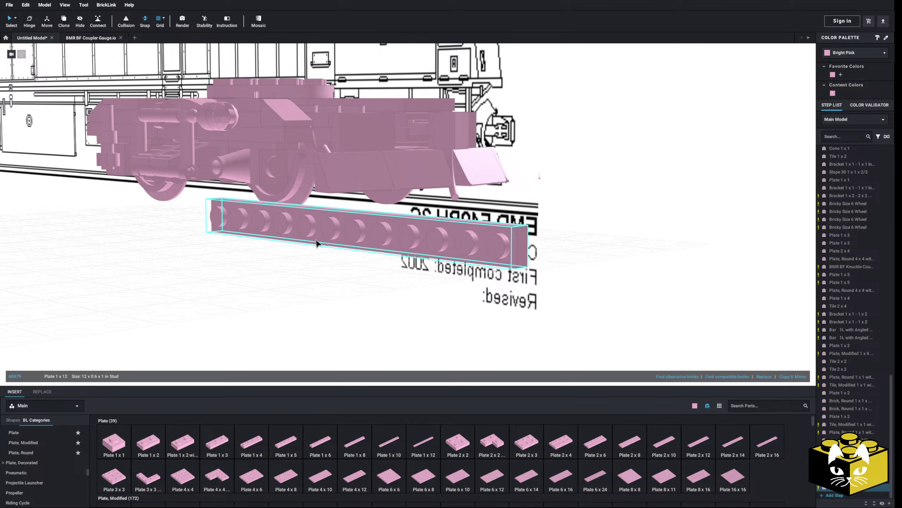
key("Delete")
Select the pilot by its connected parts and pull it clear of the front of the truck.
right_click_drag(626, 267, 462, 306)
left_click_drag(359, 186, 634, 228)
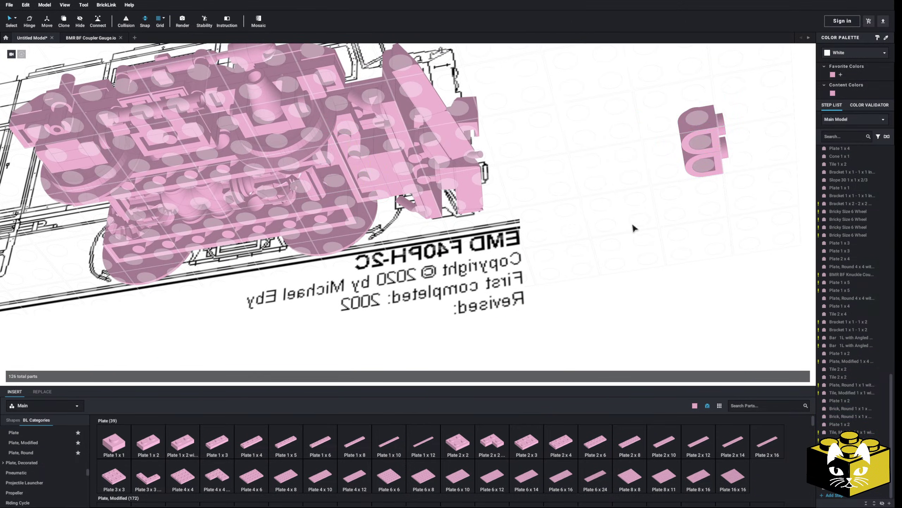
left_click(15, 18)
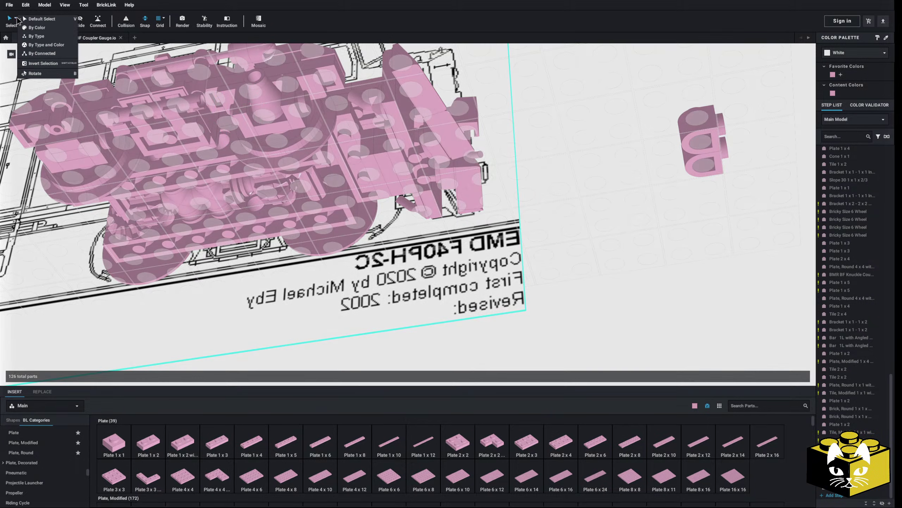
left_click(40, 53)
left_click_drag(441, 153, 494, 238)
left_click(427, 229)
middle_click_drag(427, 229, 449, 201)
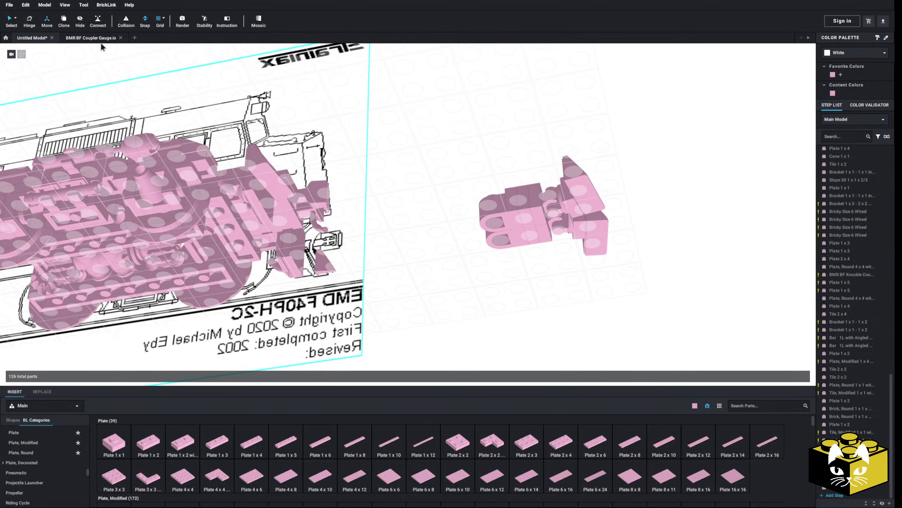
Paste a copy of the Plate 1 x 1 at the front of the truck where the pilot attaches.
left_click(513, 218)
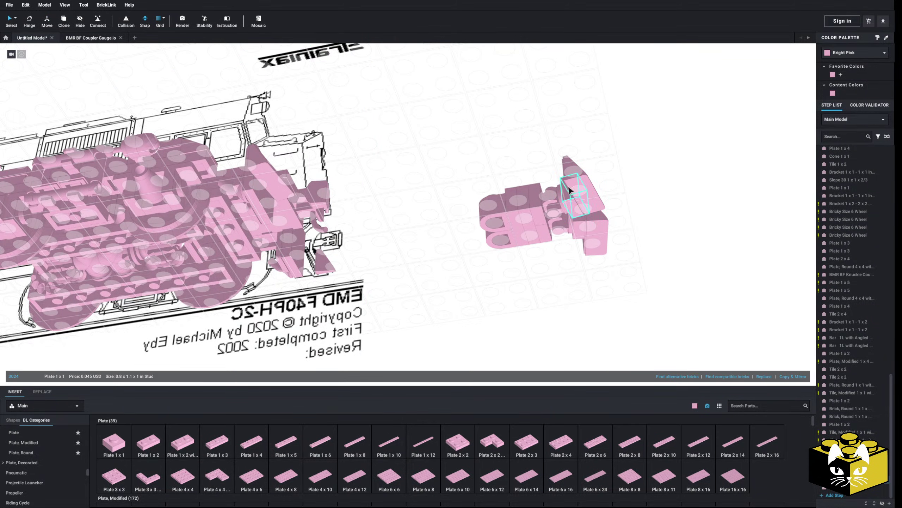
right_click(432, 166)
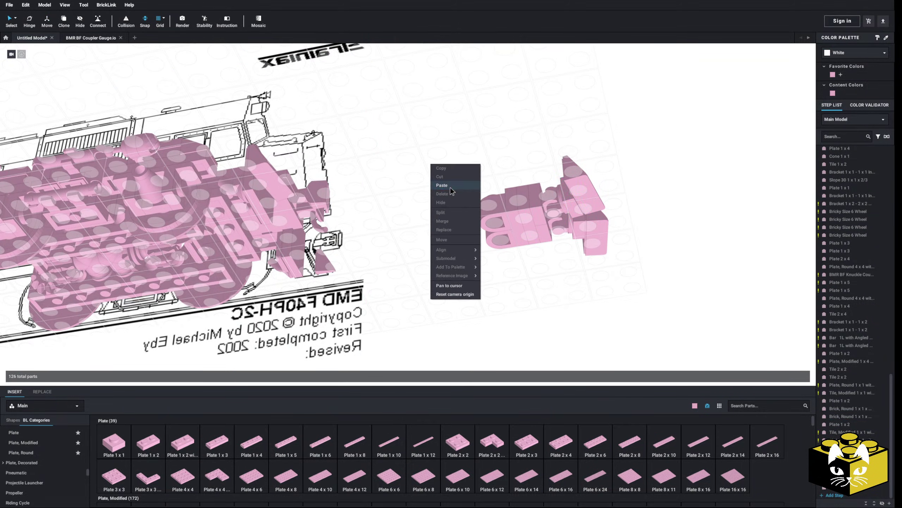
left_click(448, 188)
scroll(436, 209, "up", 4)
left_click_drag(437, 214, 253, 214)
left_click(489, 176)
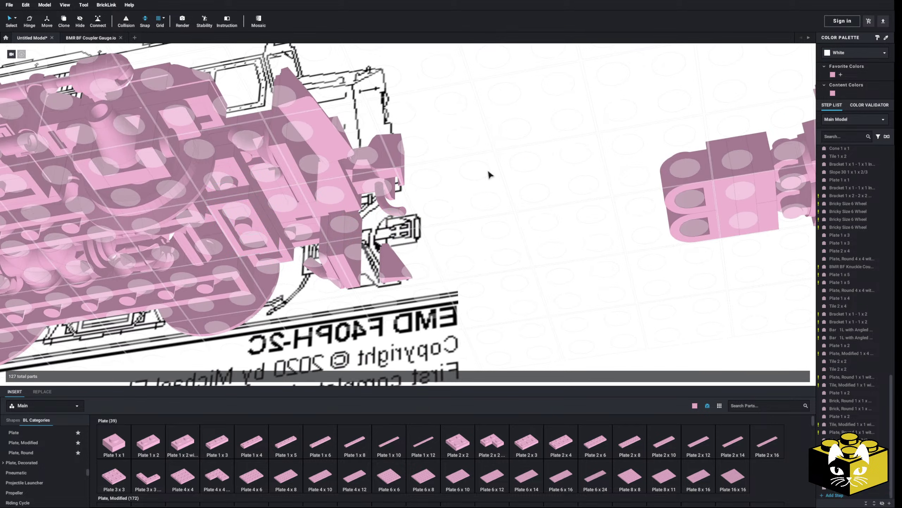
Select the detached 12-part pilot assembly and move it back onto the front of the truck.
scroll(486, 175, "down", 4)
left_click_drag(728, 121, 526, 252)
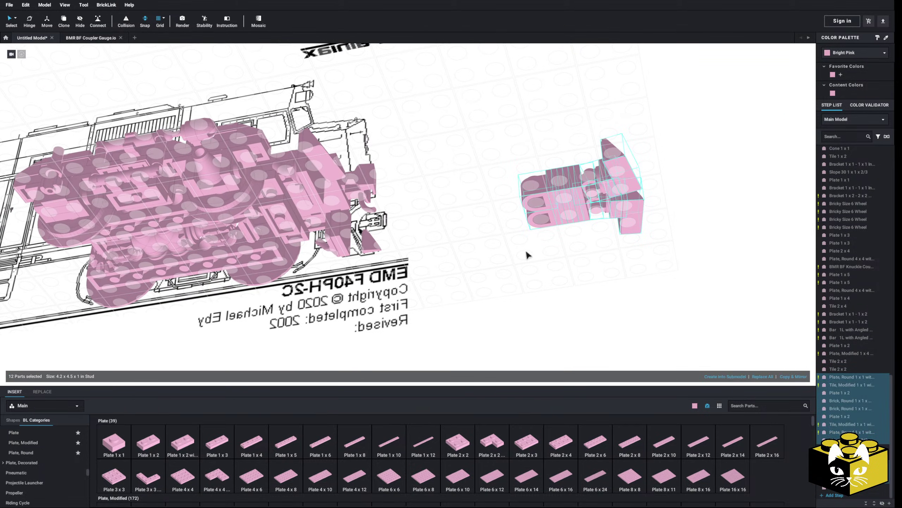
left_click_drag(548, 198, 284, 225)
left_click(464, 177)
right_click_drag(465, 177, 505, 208)
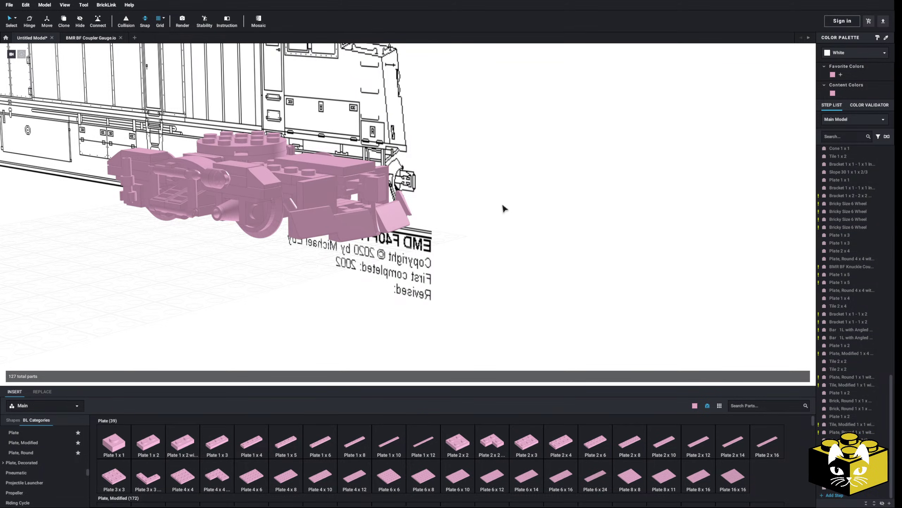
Delete two parts from the pilot's centre, near the coupler and the angled slope.
scroll(506, 203, "up", 3)
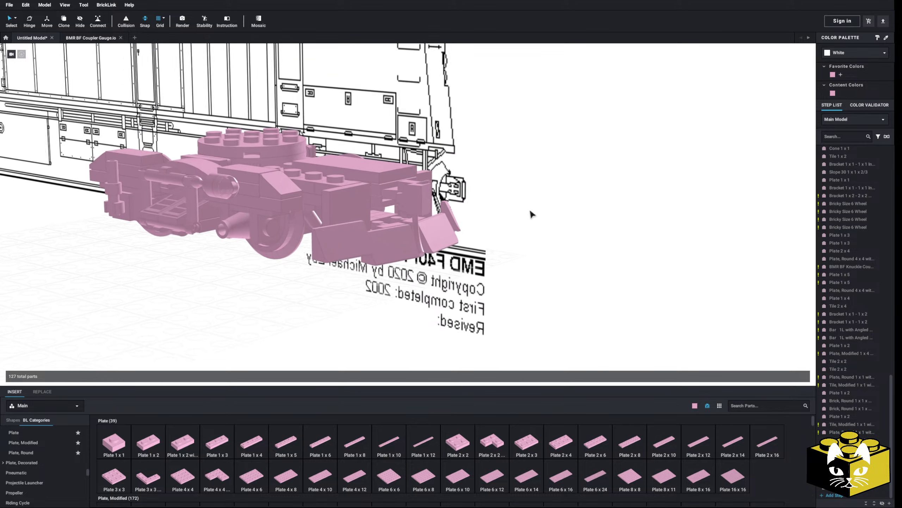
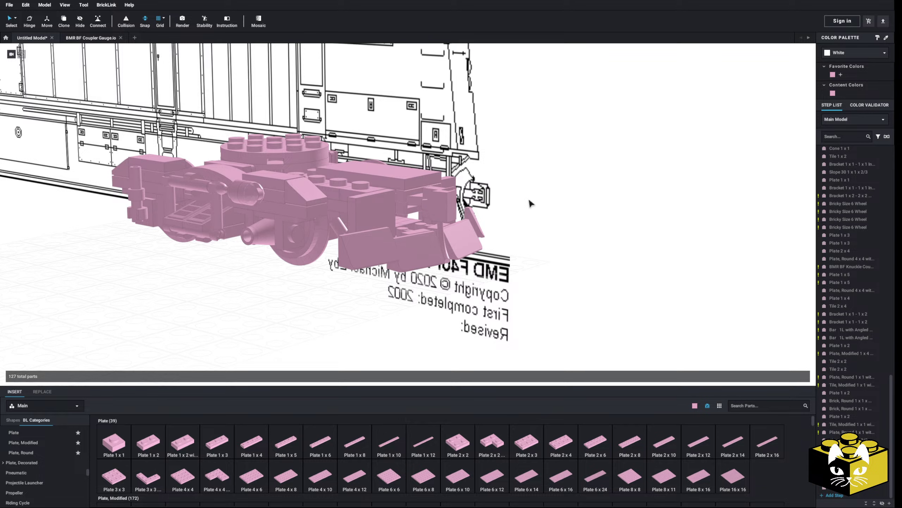
scroll(570, 216, "down", 3)
right_click_drag(577, 225, 554, 220)
scroll(575, 215, "up", 4)
right_click_drag(493, 238, 379, 290)
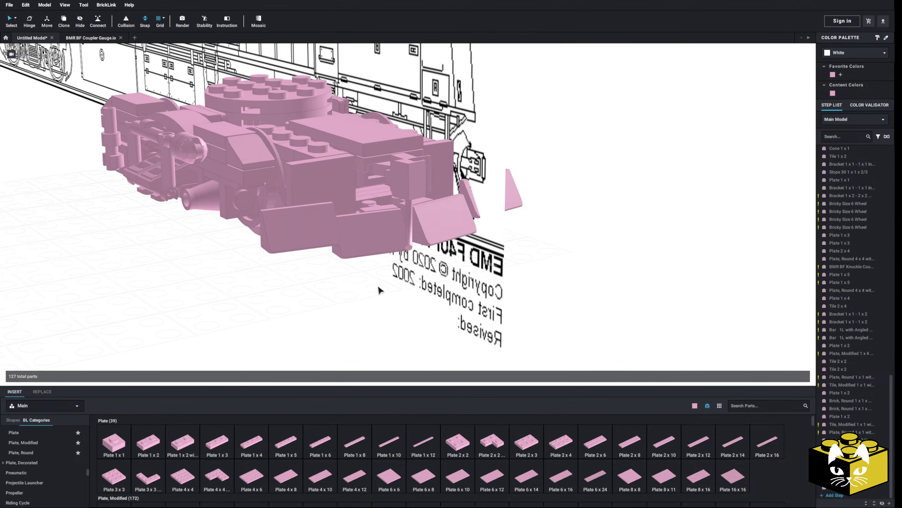
right_click_drag(327, 300, 302, 320)
left_click(378, 225)
key("Delete")
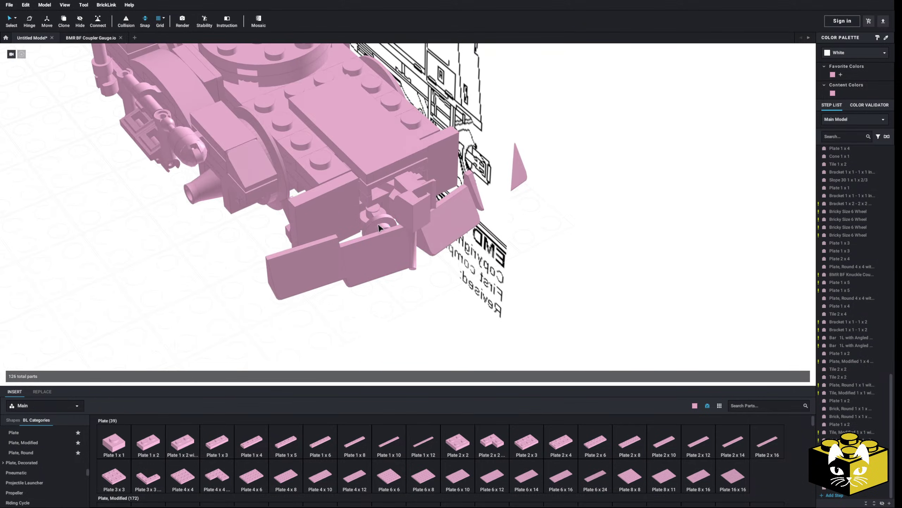
right_click_drag(379, 226, 334, 231)
left_click(434, 212)
key("Delete")
right_click_drag(434, 212, 451, 201)
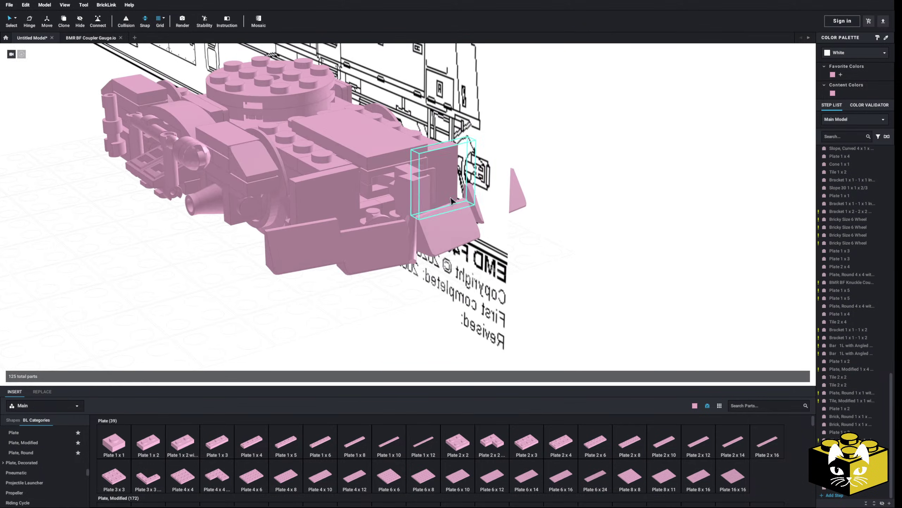
Try a Plate, Modified 1 x 2 with Door Rail at the pilot's front, turned to fit behind the slopes.
left_click(44, 443)
scroll(359, 453, "down", 2)
left_click(492, 436)
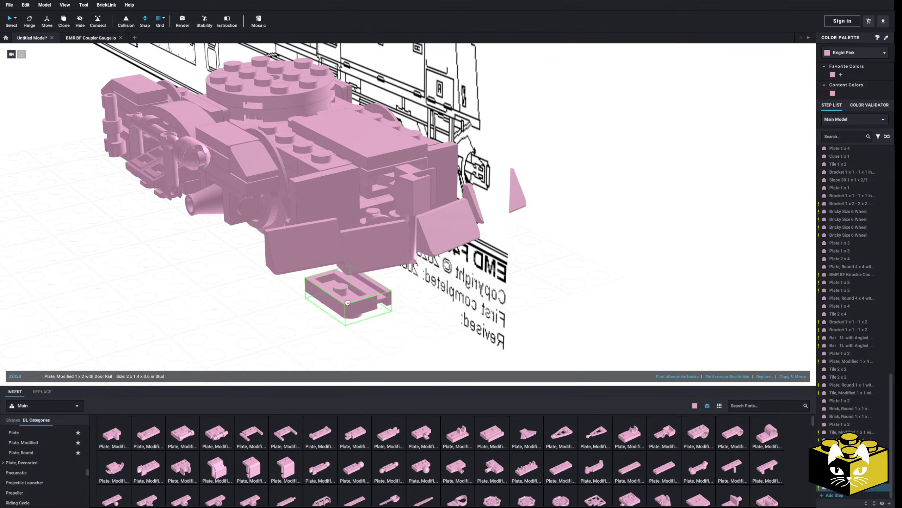
key("Down")
key("Down")
key("Down")
left_click(348, 246)
right_click_drag(305, 361, 287, 351)
Move the outer pilot slope in line with its neighbour and delete the door-rail plate.
left_click(303, 234)
left_click(258, 279)
right_click_drag(258, 279, 251, 307)
left_click(330, 260)
key("Delete")
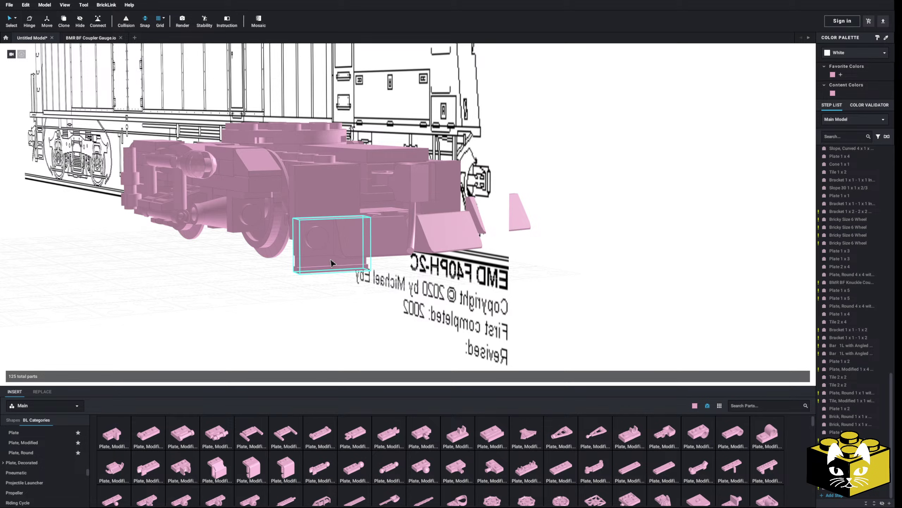
key("ctrl+z")
key("Delete")
mouse_move(267, 285)
right_mouse_down()
mouse_move(243, 288)
mouse_move(264, 290)
right_mouse_up()
right_click_drag(550, 217, 561, 250)
Insert a Plate 1 x 1 from the Plate category at the front of the pilot.
scroll(50, 440, "down", 5)
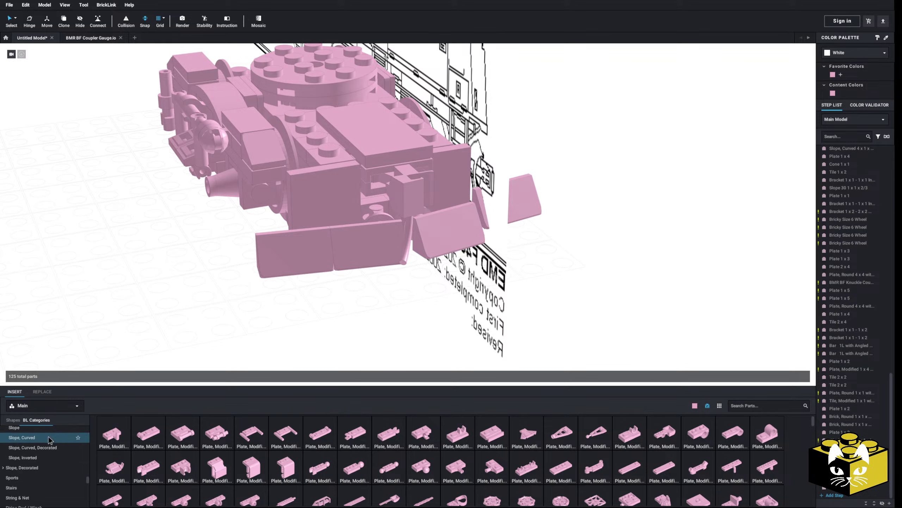
scroll(50, 439, "up", 5)
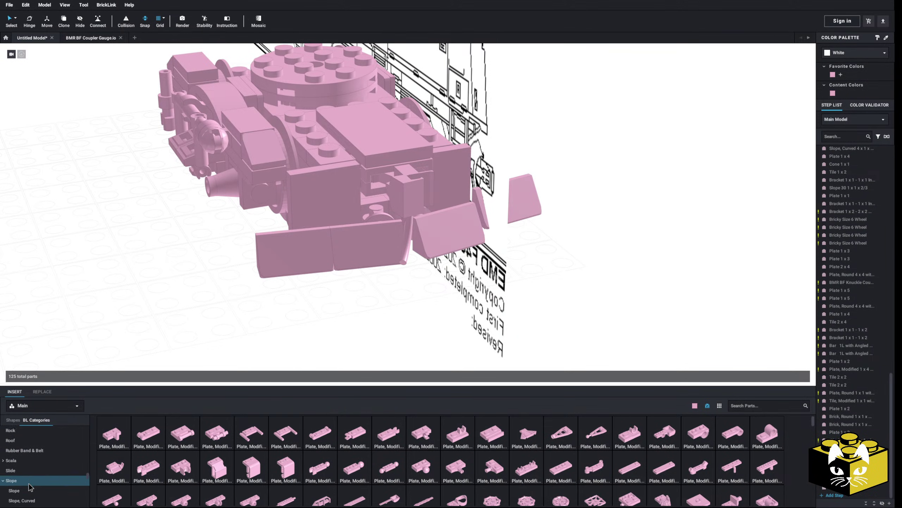
scroll(28, 460, "up", 3)
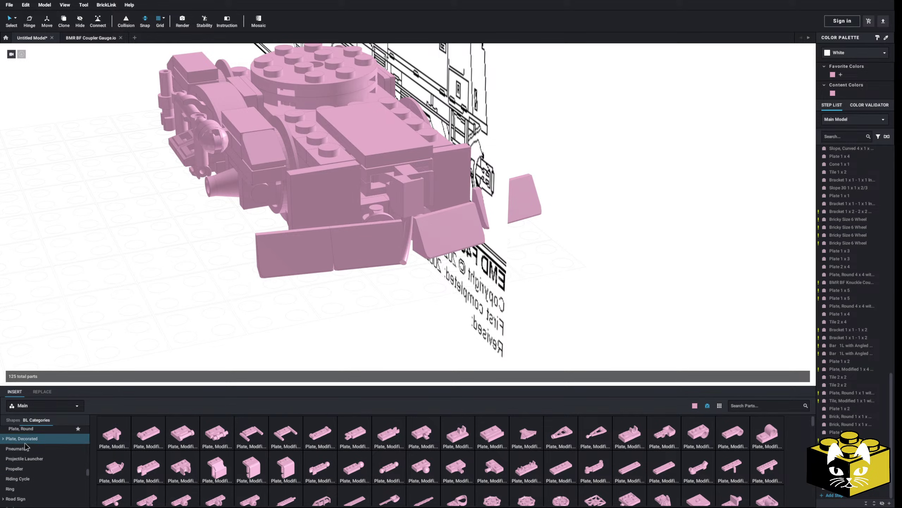
left_click(14, 453)
left_click(110, 445)
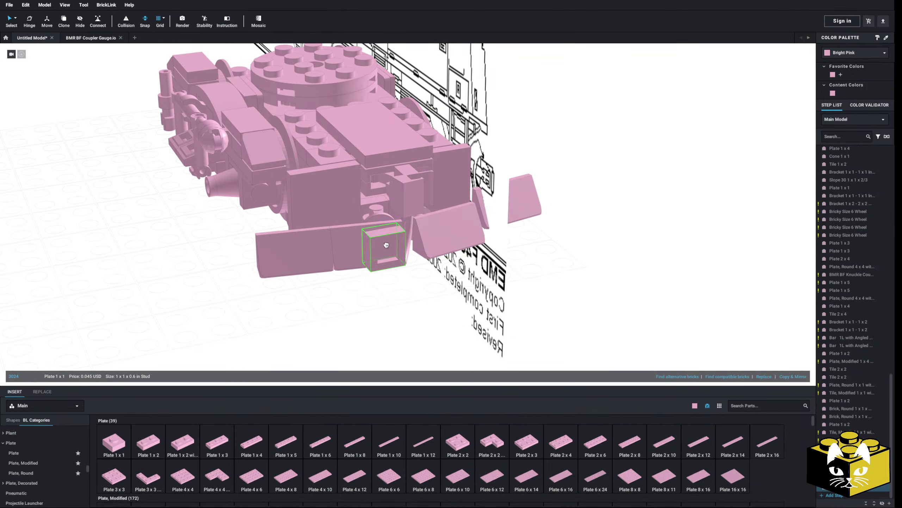
left_click(312, 321)
right_click_drag(311, 321, 363, 346)
Delete the two slopes on the side of the pilot nearest the drawing.
left_click(426, 240)
key("Delete")
left_click(511, 217)
key("Delete")
Insert a Plate 2 x 3 upright on the front of the pilot, with its studs facing forward.
scroll(382, 315, "up", 4)
scroll(325, 326, "down", 3)
scroll(318, 325, "down", 1)
scroll(318, 326, "down", 1)
left_click_drag(523, 432, 355, 199)
scroll(405, 319, "up", 5)
scroll(423, 329, "down", 3)
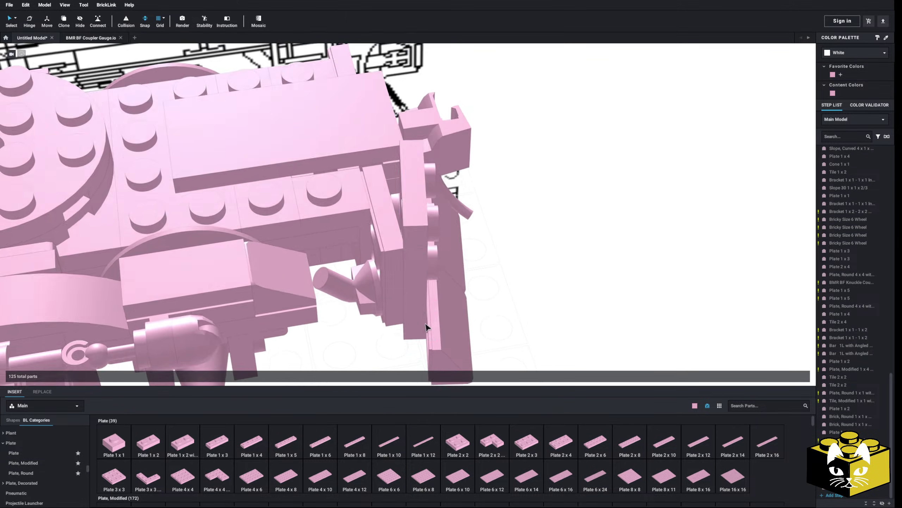
right_click_drag(422, 329, 374, 316)
scroll(368, 316, "down", 2)
scroll(385, 311, "up", 4)
scroll(369, 322, "up", 3)
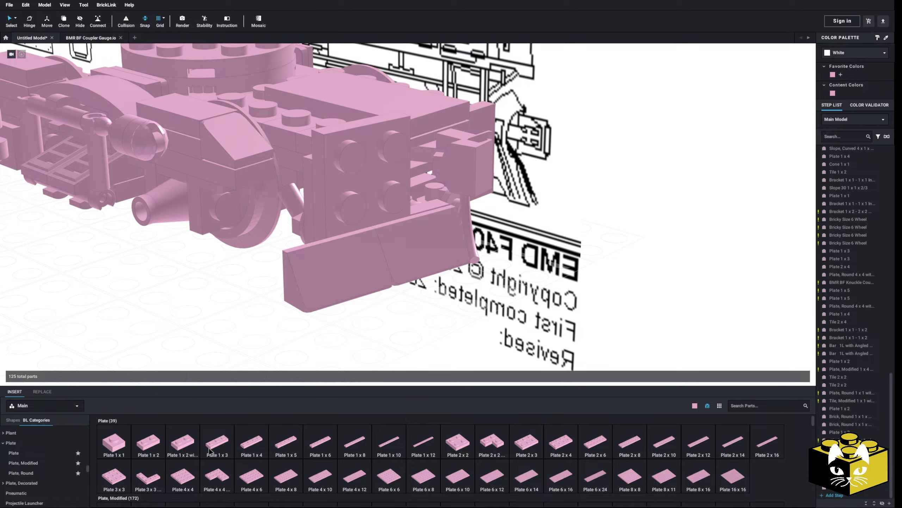
Insert a Plate 1 x 3 upright along the outer edge of the pilot's studded front.
left_click_drag(210, 451, 302, 240)
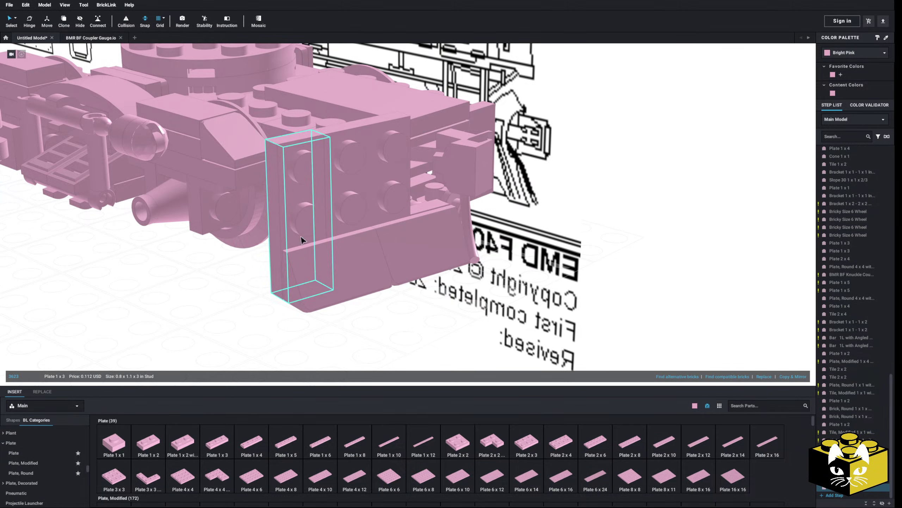
scroll(356, 294, "down", 2)
key("Escape")
right_click_drag(355, 294, 391, 245)
Copy the outer Slope 30 1 x 2 x 2/3 and place the copy on the upper outer studs of the pilot.
left_click(340, 250, "ctrl")
right_click(338, 249)
left_click(350, 263)
right_click(372, 276)
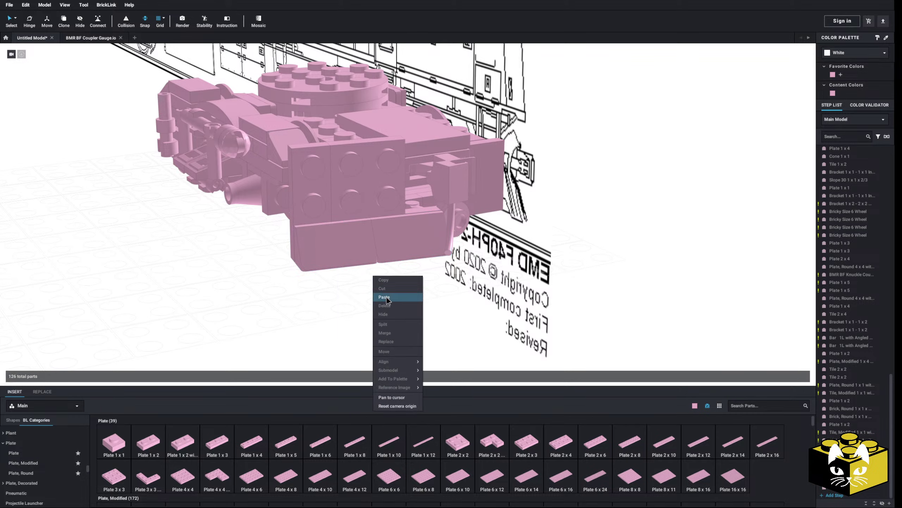
left_click(383, 298)
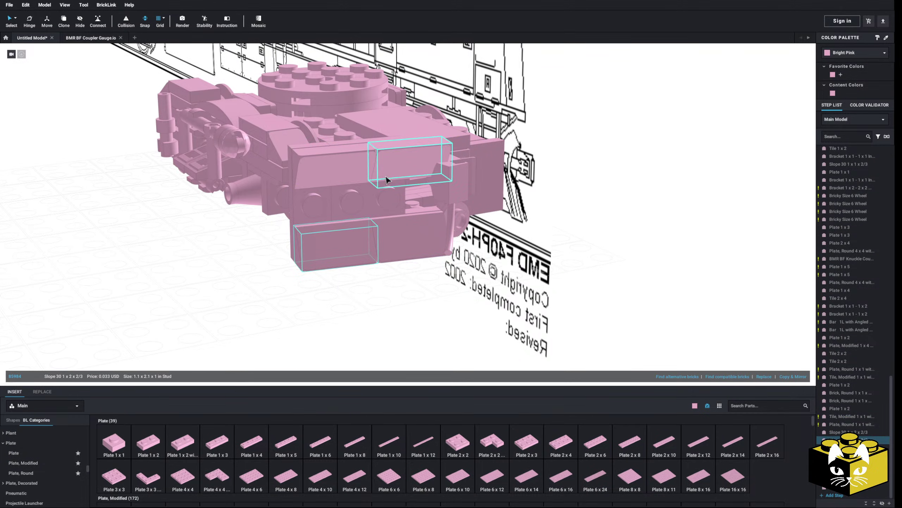
left_click(389, 181)
Insert a Tile, Modified part with an angled corner beside the upper slope, extending toward the coupler.
scroll(328, 309, "up", 3)
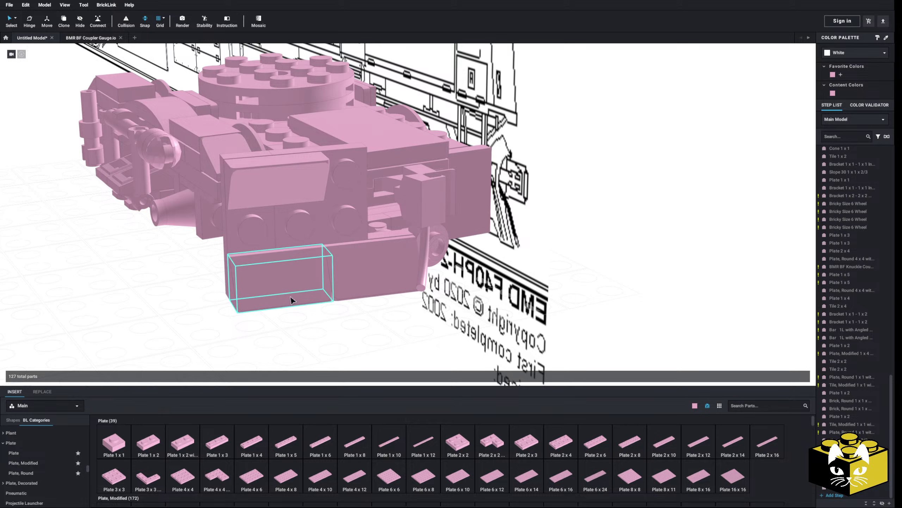
mouse_move(217, 312)
right_mouse_down()
mouse_move(208, 296)
mouse_move(214, 308)
right_mouse_up()
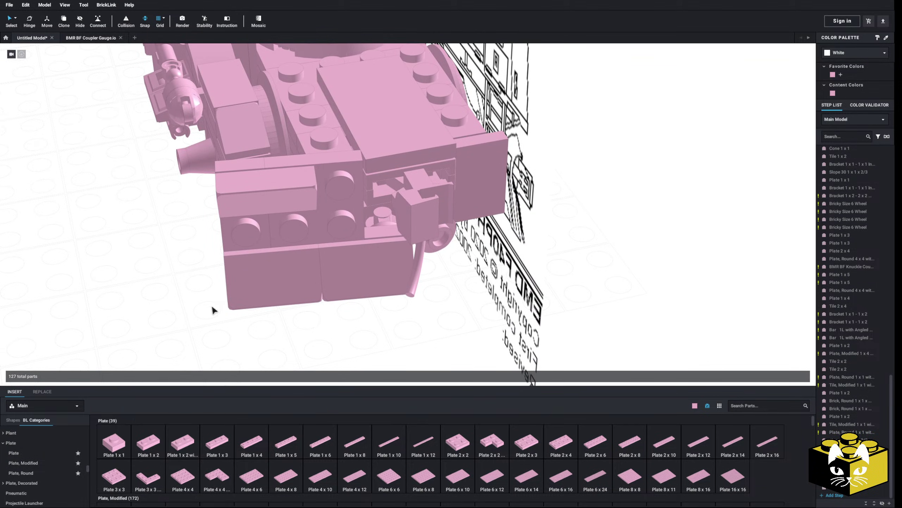
scroll(49, 458, "down", 3)
scroll(48, 458, "down", 6)
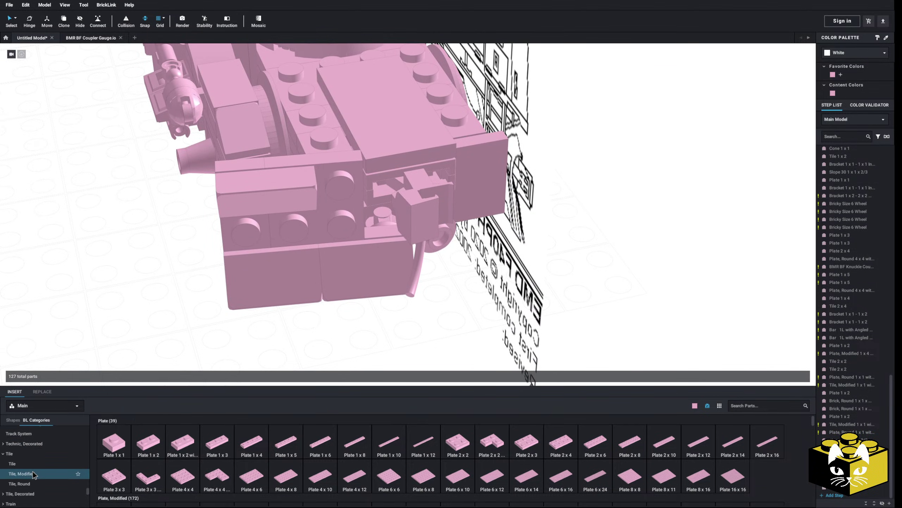
left_click(48, 468)
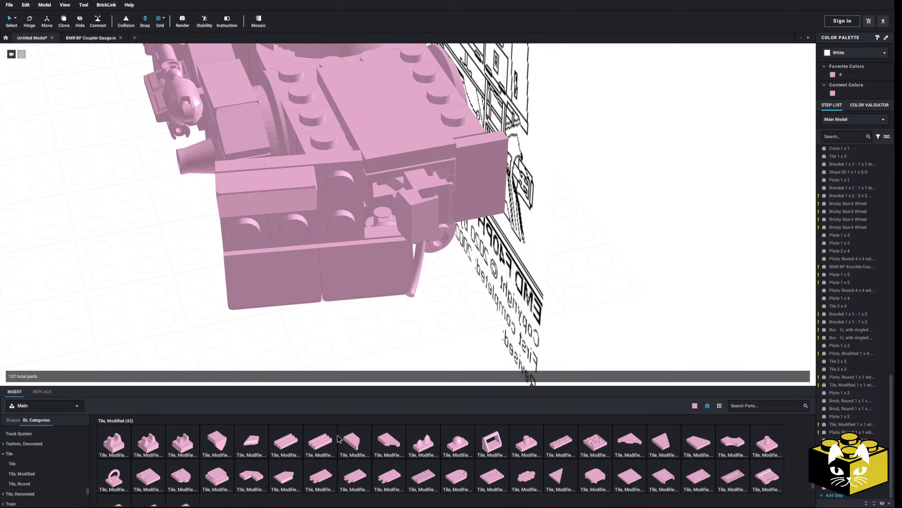
left_click_drag(379, 398, 350, 192)
left_click(386, 316)
scroll(366, 319, "down", 3)
scroll(360, 295, "up", 10)
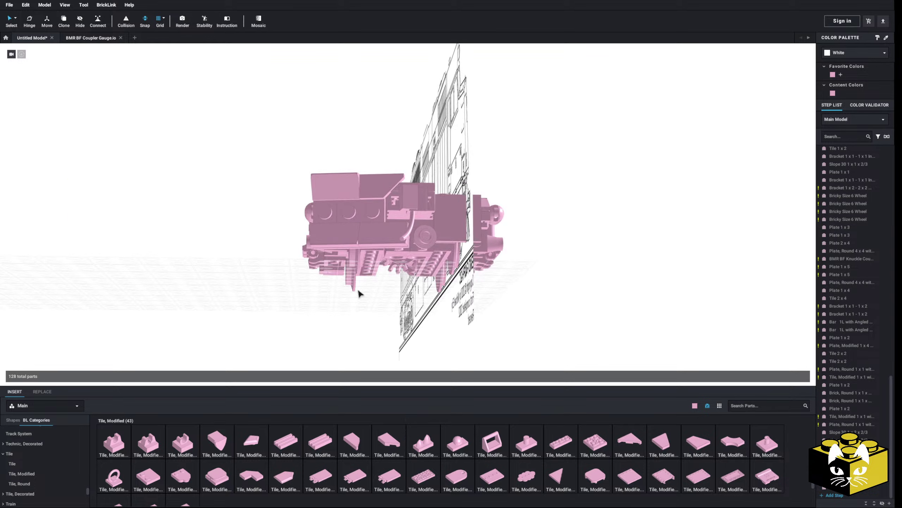
scroll(360, 308, "up", 3)
middle_click_drag(360, 308, 329, 295)
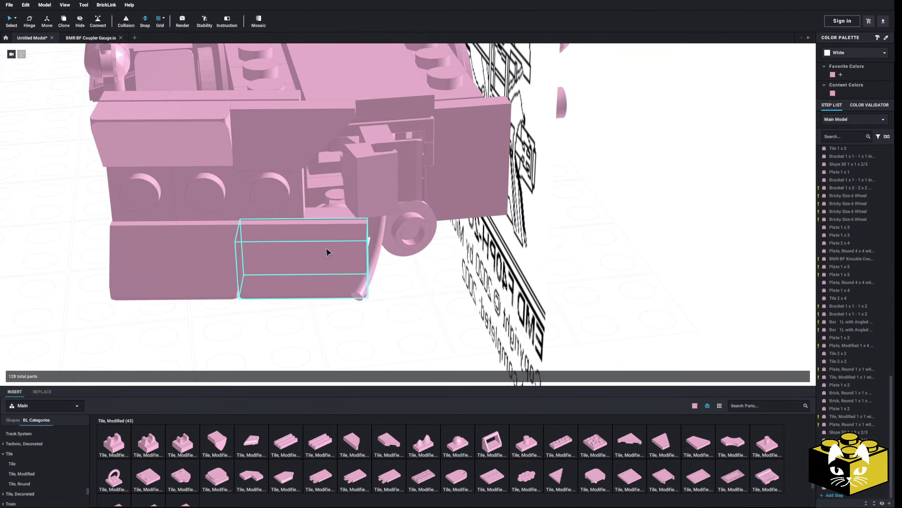
Delete the Plate 1 x 1 behind the lower inner slope beside the coupler.
left_click(329, 214)
right_click_drag(330, 214, 330, 221)
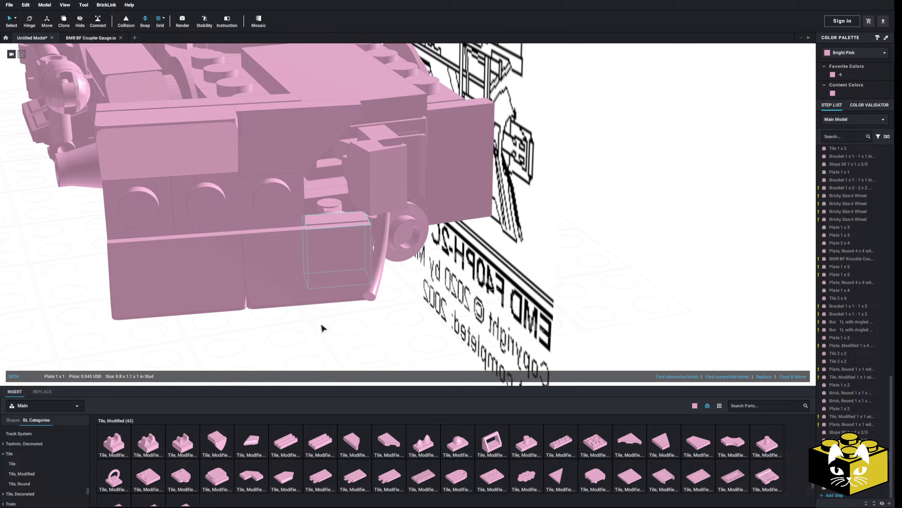
right_click_drag(321, 326, 305, 332)
key("Delete")
Try a Plate 1 x 2 in the gap behind the lower inner slope.
scroll(68, 446, "up", 12)
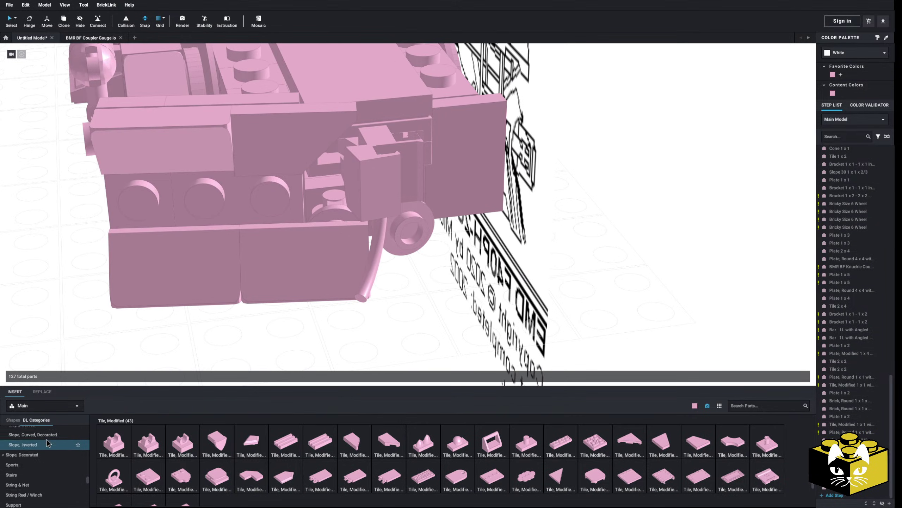
scroll(36, 454, "down", 5)
left_click(13, 476)
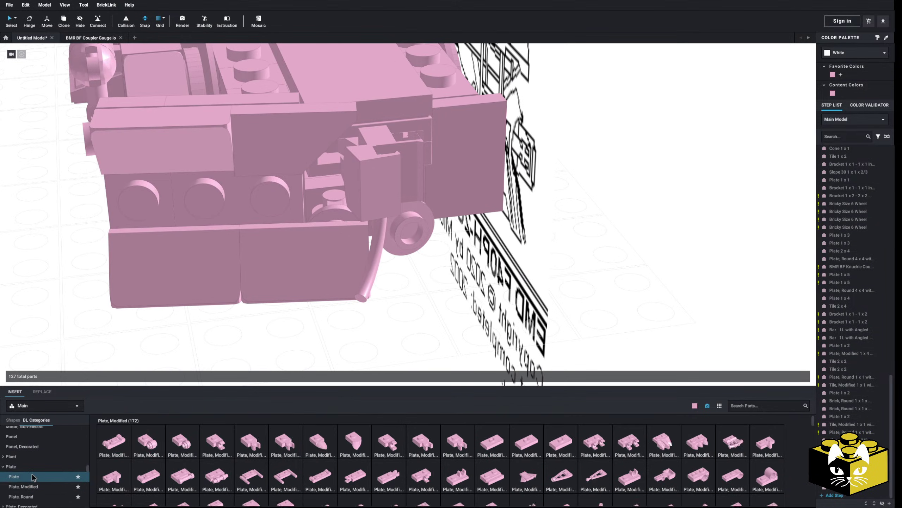
left_click_drag(148, 442, 327, 230)
right_click_drag(327, 229, 302, 245)
key("Delete")
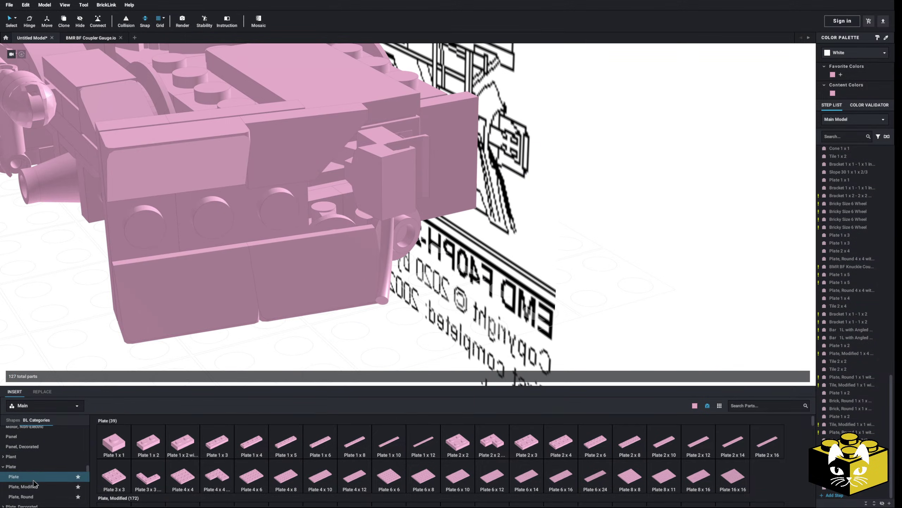
Try a Plate, Modified 1 x 1 with Open O Clip Thick (Vertical Grip) behind the lower inner slope.
left_click(32, 485)
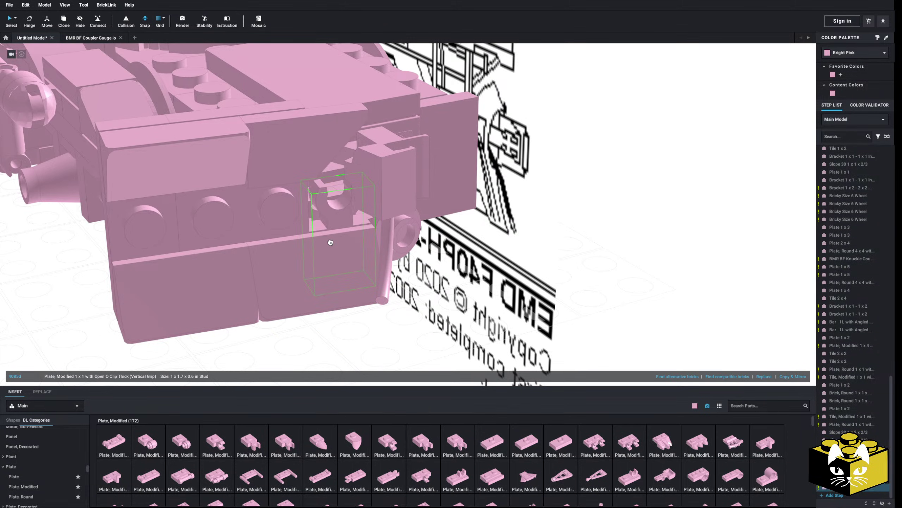
mouse_move(302, 213)
right_mouse_down()
mouse_move(338, 226)
mouse_move(341, 194)
mouse_move(284, 202)
mouse_move(306, 215)
right_mouse_up()
left_click(340, 193)
key("Escape")
left_click(307, 215)
key("Delete")
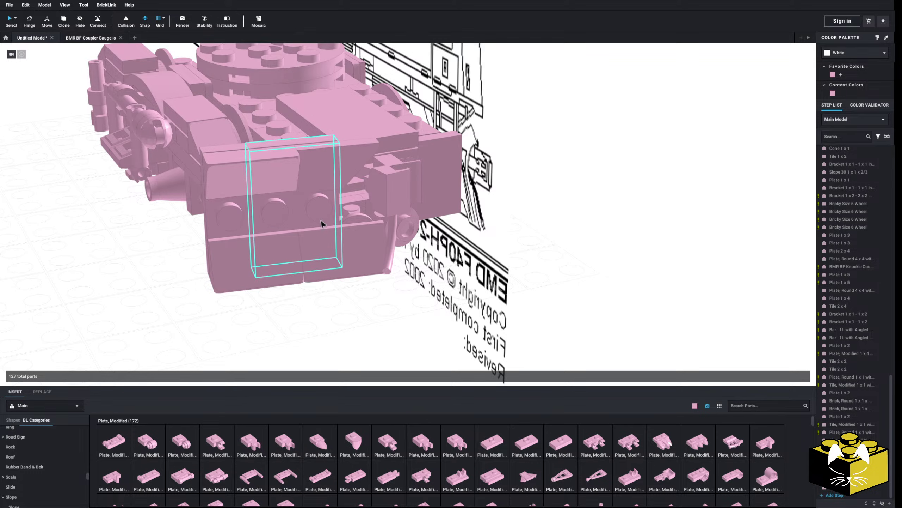
Insert a Plate 1 x 1 behind the lower inner slope beside the coupler and inspect its fit from underneath.
key("ctrl+z")
scroll(39, 462, "up", 4)
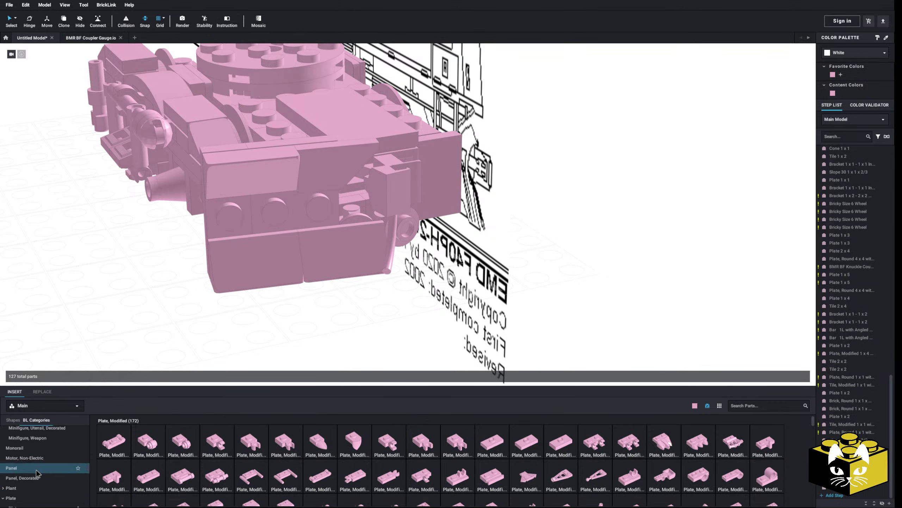
left_click(35, 434)
left_click_drag(113, 442, 369, 235)
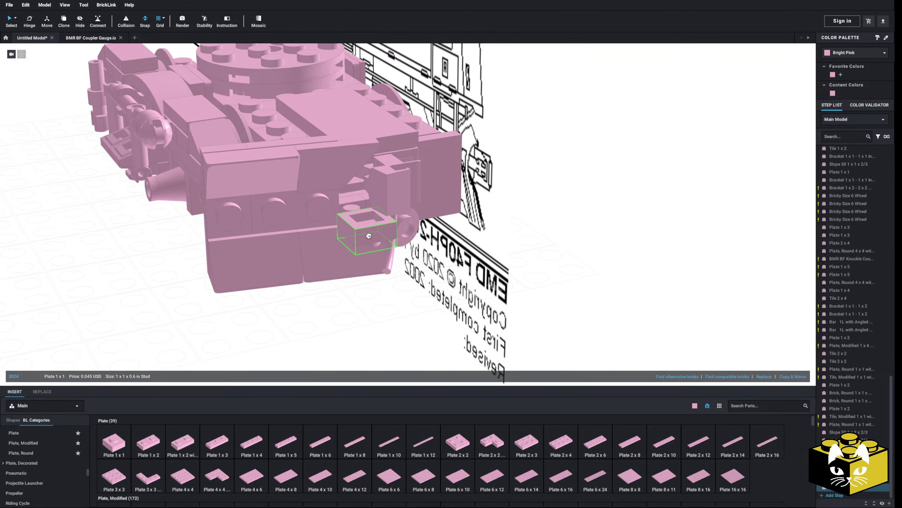
scroll(310, 328, "down", 5)
mouse_move(309, 304)
right_mouse_down()
mouse_move(332, 302)
mouse_move(286, 302)
mouse_move(324, 296)
mouse_move(304, 296)
mouse_move(320, 308)
mouse_move(328, 288)
mouse_move(411, 239)
right_mouse_up()
scroll(327, 302, "up", 10)
scroll(366, 273, "up", 5)
right_click_drag(364, 274, 343, 280)
left_click(398, 246)
key("Delete")
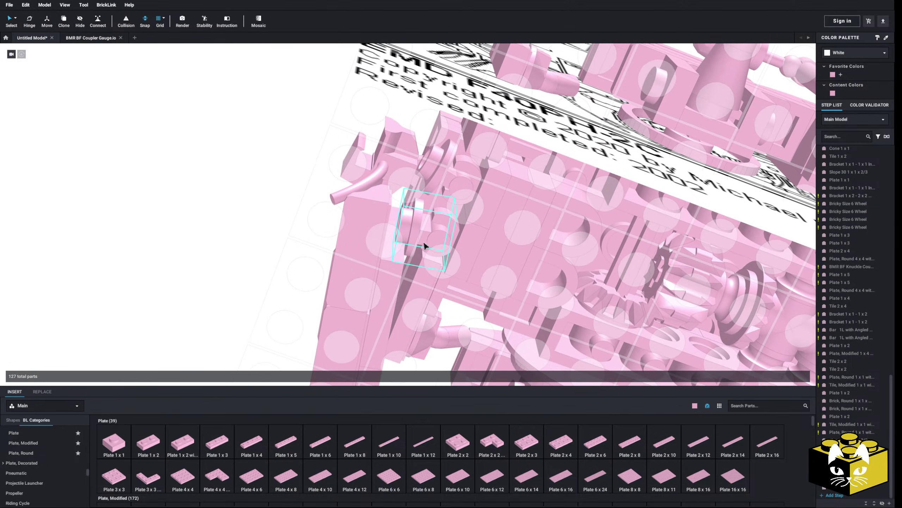
mouse_move(408, 293)
right_mouse_down()
mouse_move(374, 279)
mouse_move(399, 283)
right_mouse_up()
scroll(171, 205, "down", 5)
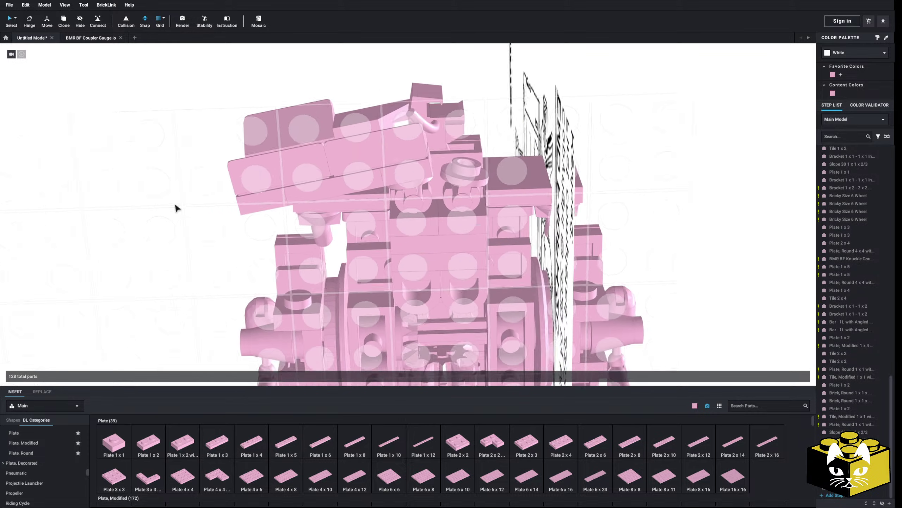
Remove the round plate and modified tile opposite, and mirror the finished pilot half with its support parts to the coupler's other side.
left_click(450, 183)
key("Delete")
left_click(413, 197)
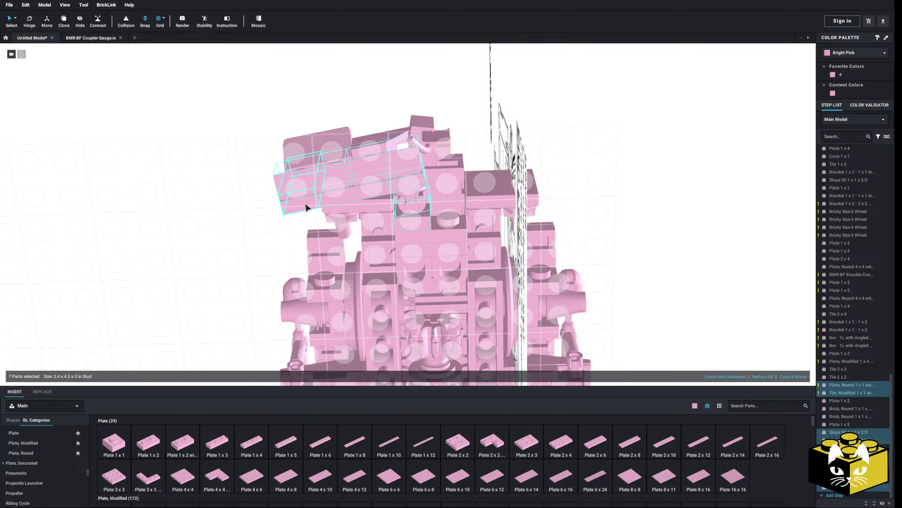
right_click_drag(306, 206, 759, 357)
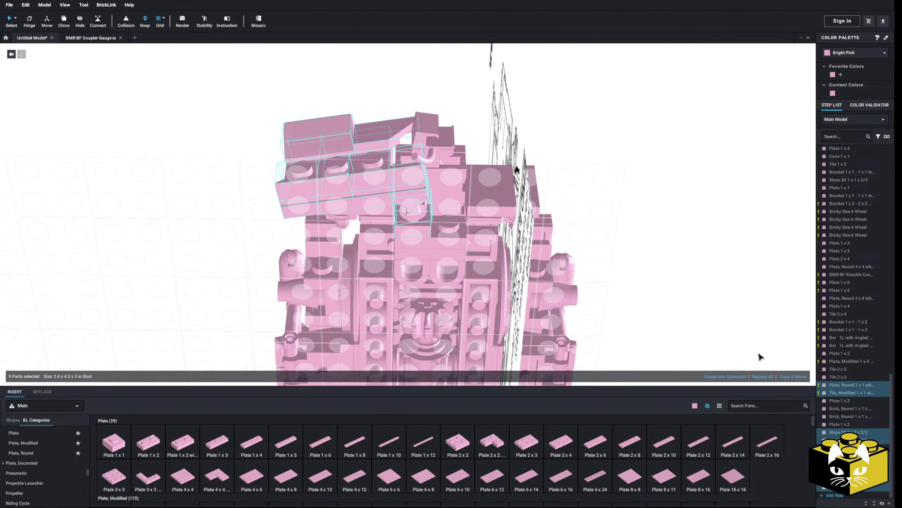
left_click(785, 380)
left_click_drag(451, 230, 449, 229)
left_click(657, 242)
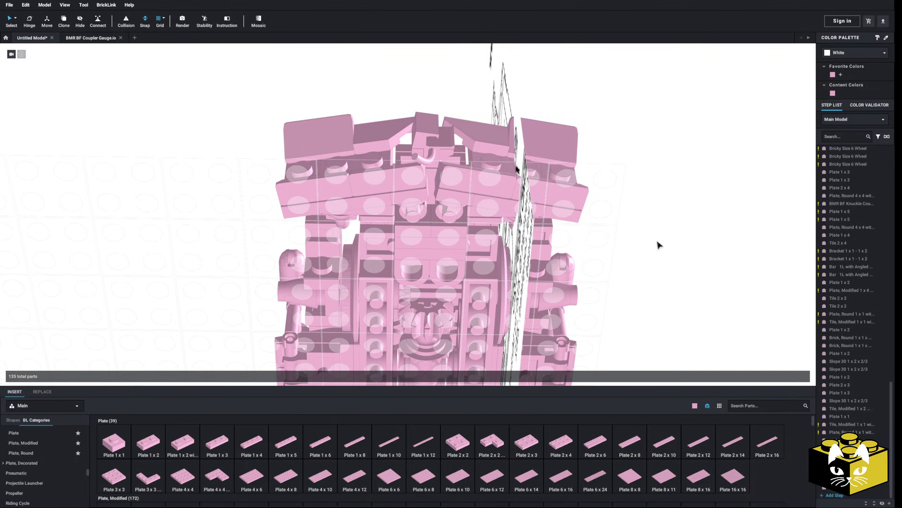
Delete the Plate 2 x 3 and the Tile, Modified 1 x 2 Wedge from both halves of the pilot.
scroll(591, 251, "down", 5)
mouse_move(590, 254)
right_mouse_down()
mouse_move(608, 278)
mouse_move(625, 279)
mouse_move(578, 277)
mouse_move(592, 280)
mouse_move(554, 325)
mouse_move(538, 306)
mouse_move(521, 307)
mouse_move(568, 316)
mouse_move(308, 253)
mouse_move(335, 251)
mouse_move(319, 257)
right_mouse_up()
left_click(436, 237)
key("Delete")
left_click(568, 218)
key("Delete")
left_click(560, 183)
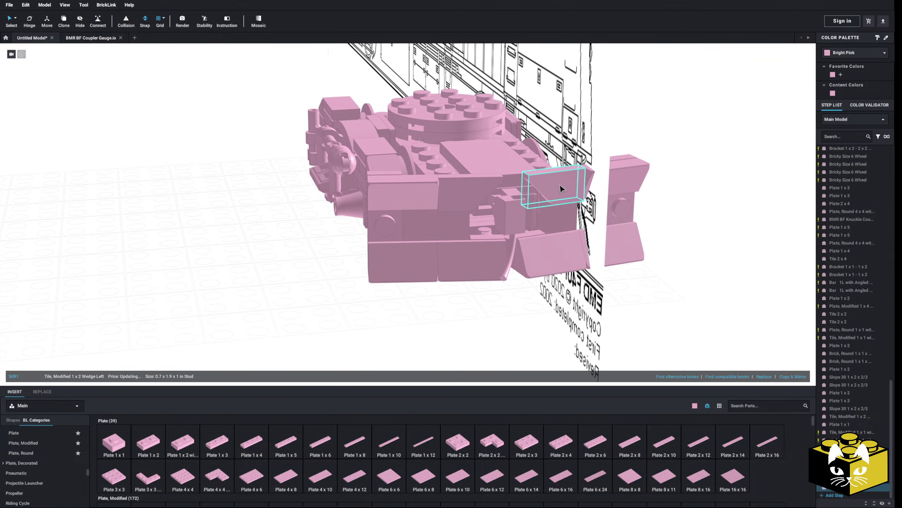
key("Delete")
left_click(455, 188)
key("Delete")
Delete all upper and lower Slope 30 1 x 2 x 2/3 parts from both halves of the pilot.
right_click_drag(455, 188, 421, 233)
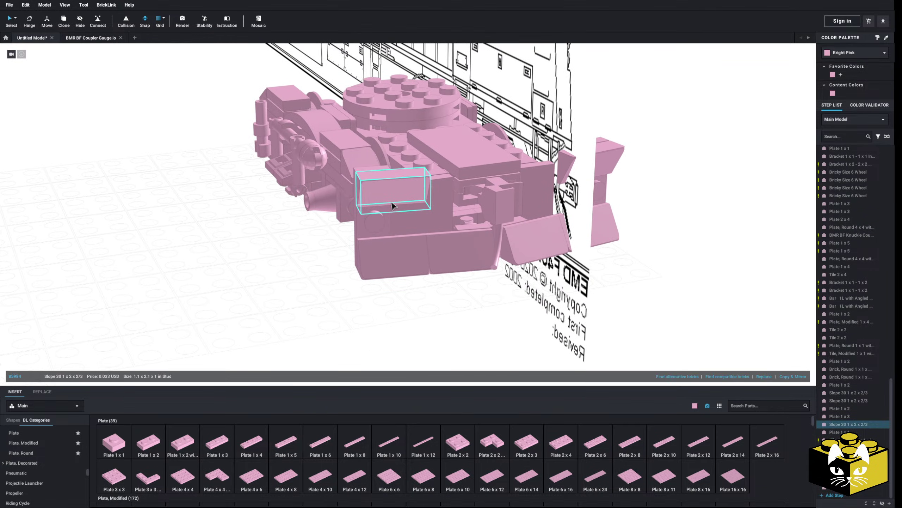
key("Delete")
left_click(454, 251)
key("Delete")
left_click(422, 261)
key("Delete")
left_click(545, 249)
key("Delete")
left_click(612, 232)
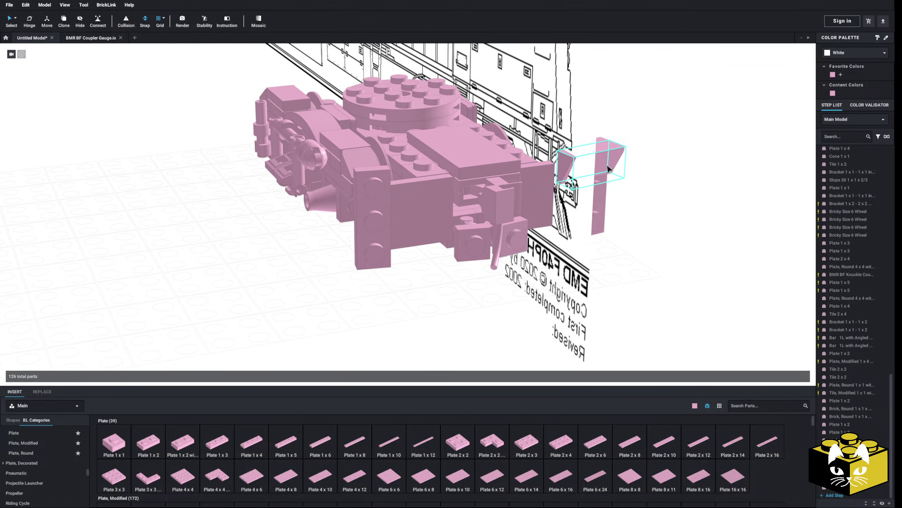
left_click(607, 169)
key("Delete")
Insert a Slope 30 1 x 3 x 2/3 on the baseplate beside the truck and check its available colors.
scroll(36, 468, "down", 5)
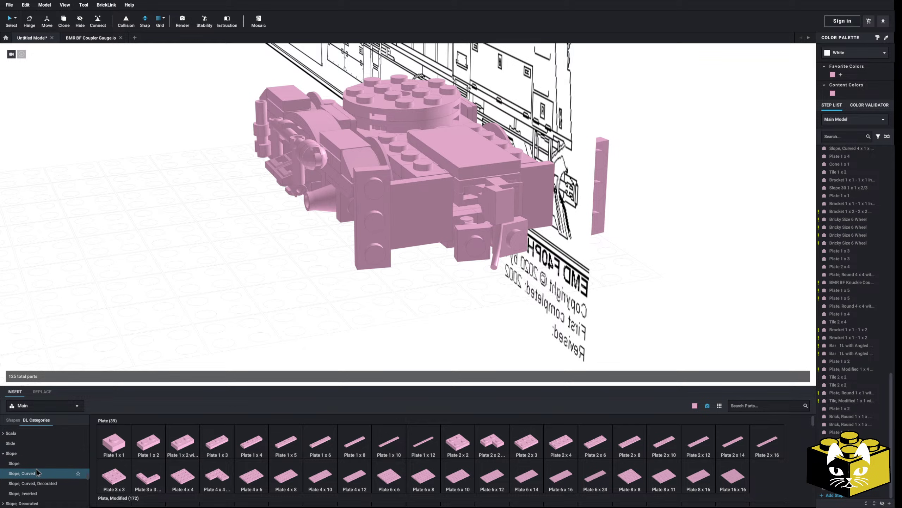
left_click(36, 468)
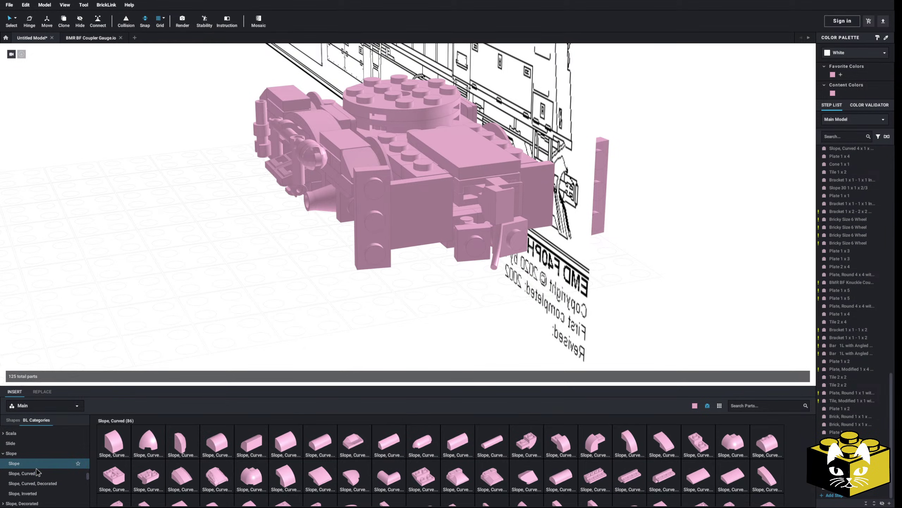
left_click(10, 461)
right_click_drag(295, 264, 288, 256)
middle_click_drag(288, 256, 289, 192)
scroll(512, 427, "down", 2)
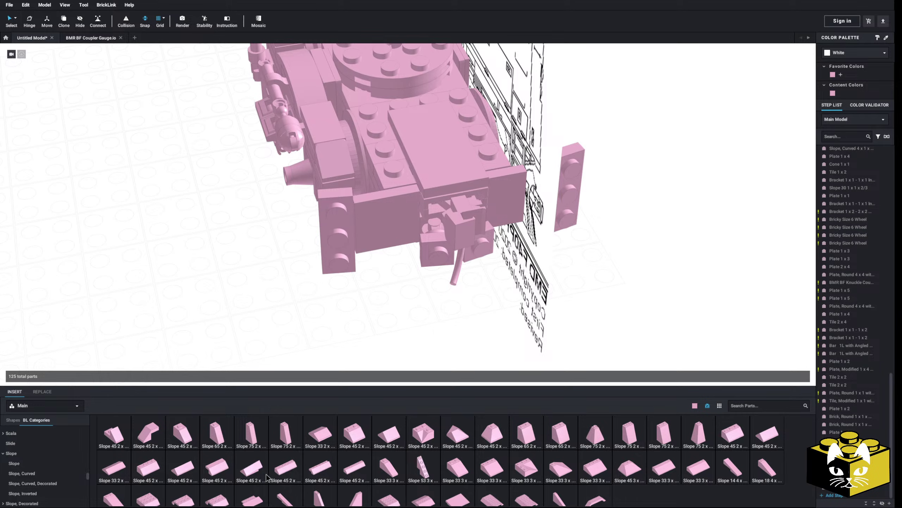
scroll(267, 476, "up", 1)
left_click_drag(328, 433, 177, 252)
left_click(863, 53)
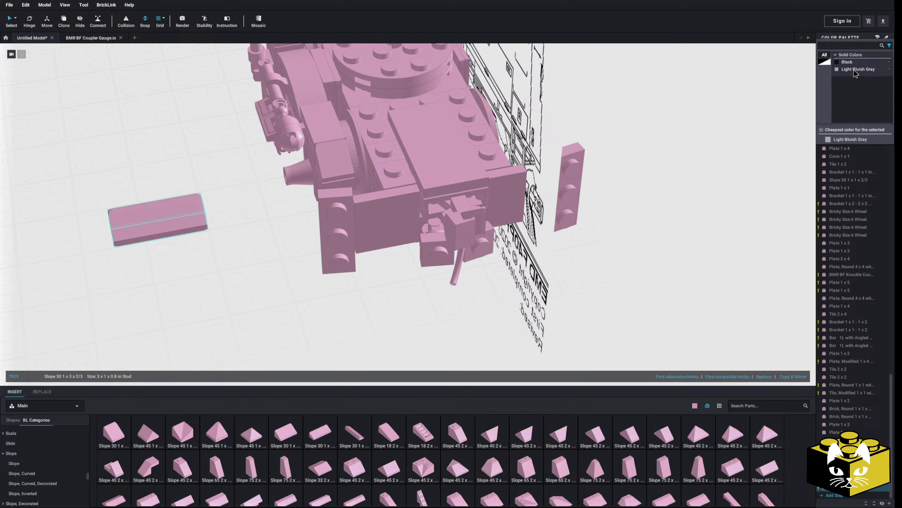
left_click(591, 290)
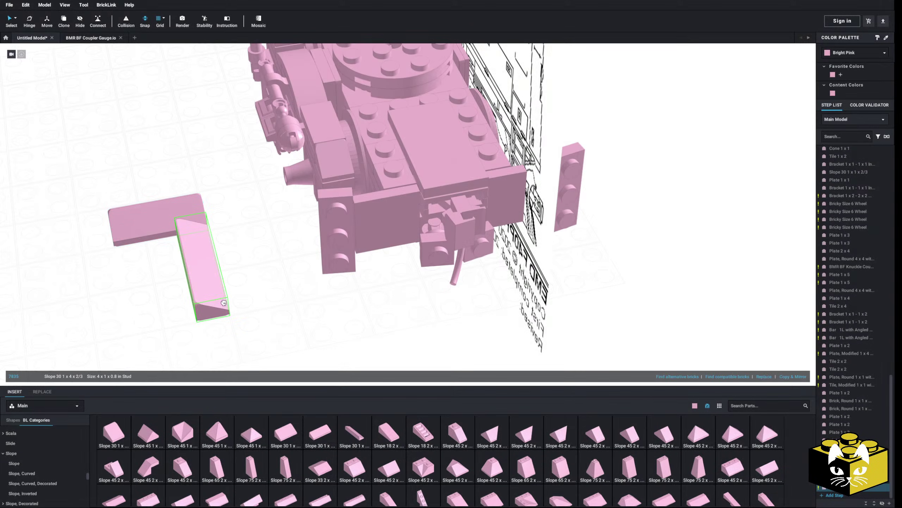
Insert a Slope 30 1 x 4 x 2/3 across the lower front of each pilot half, checking the part's available colors.
left_click(224, 297)
left_click(855, 57)
left_click(717, 228)
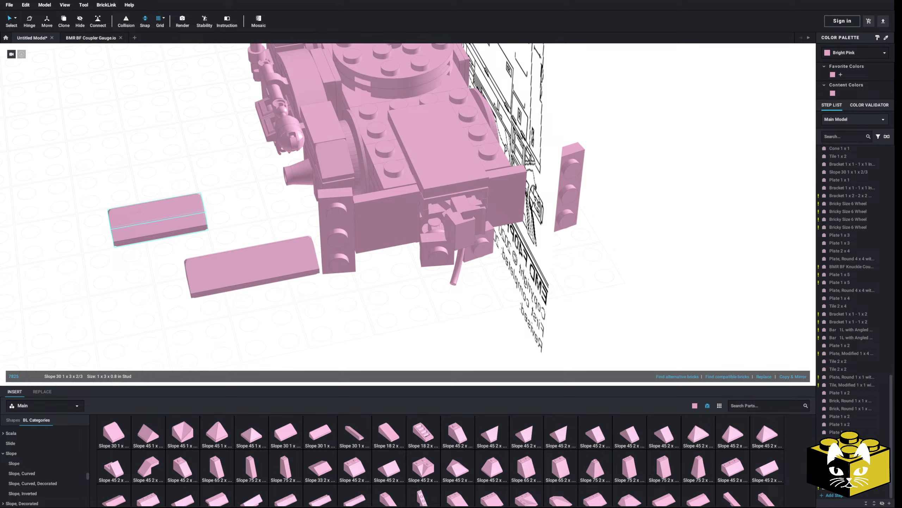
left_click_drag(252, 278, 331, 285)
left_click(292, 303)
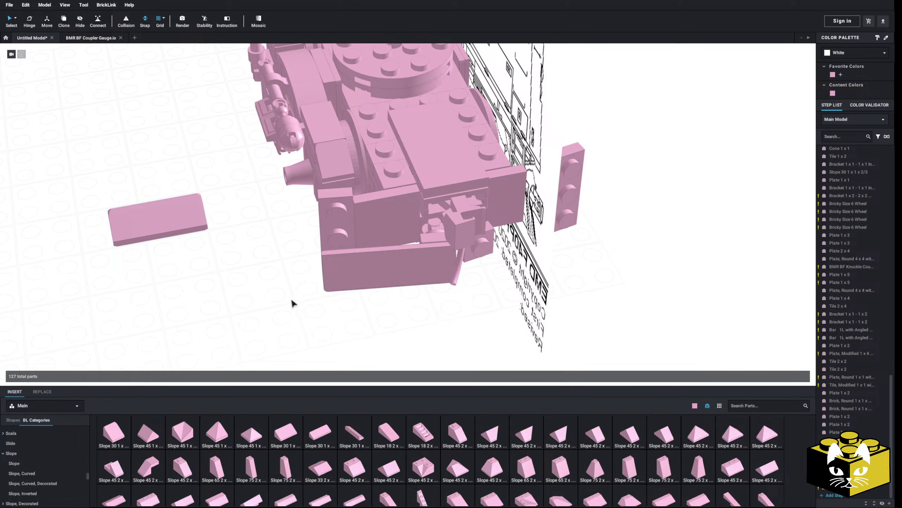
left_click_drag(356, 433, 558, 240)
Place a Slope 30 1 x 3 x 2/3 across the upper front of each pilot half.
left_click_drag(157, 236, 339, 219)
left_click(284, 263)
right_click_drag(284, 263, 231, 265)
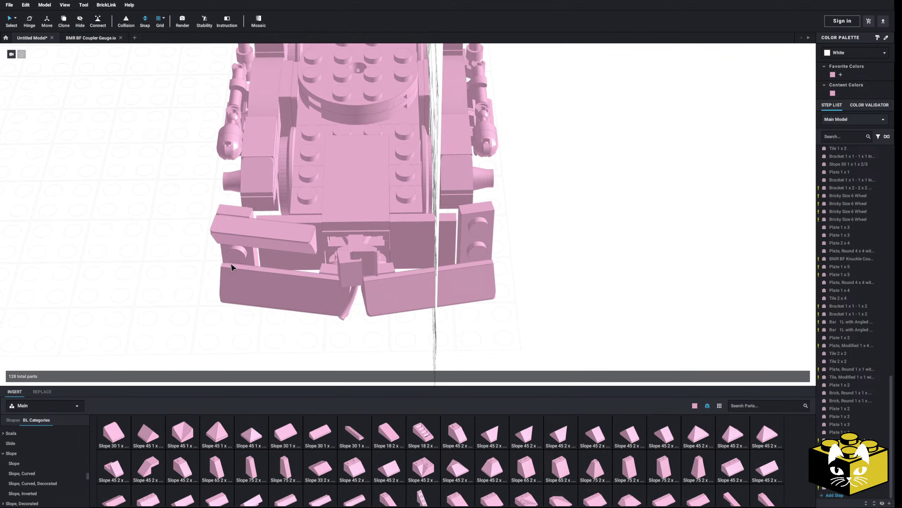
left_click_drag(330, 422, 410, 230)
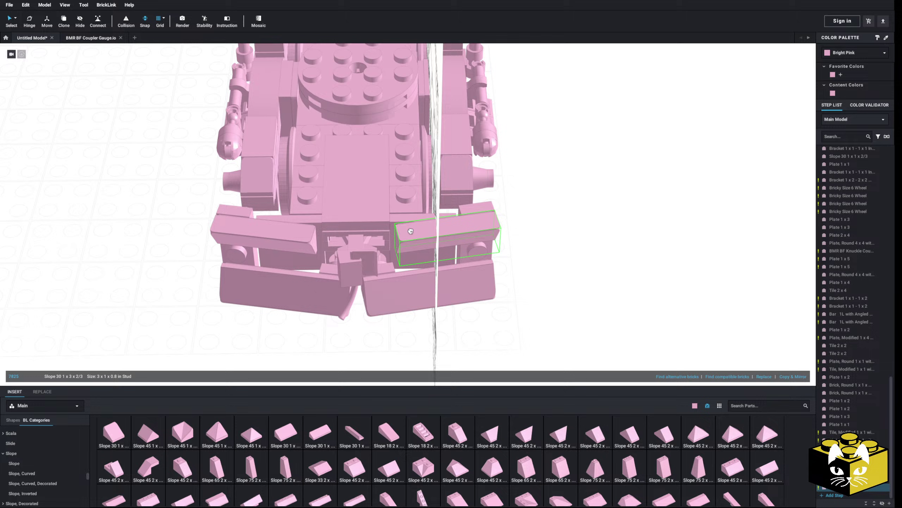
left_click(516, 241)
Delete the Plate 1 x 1 and the round plate behind the lower slopes on both sides of the coupler.
right_click_drag(516, 242, 302, 276)
left_click(386, 287)
key("Delete")
left_click(466, 258)
key("Delete")
left_click(383, 284)
key("Delete")
left_click(353, 274)
key("Delete")
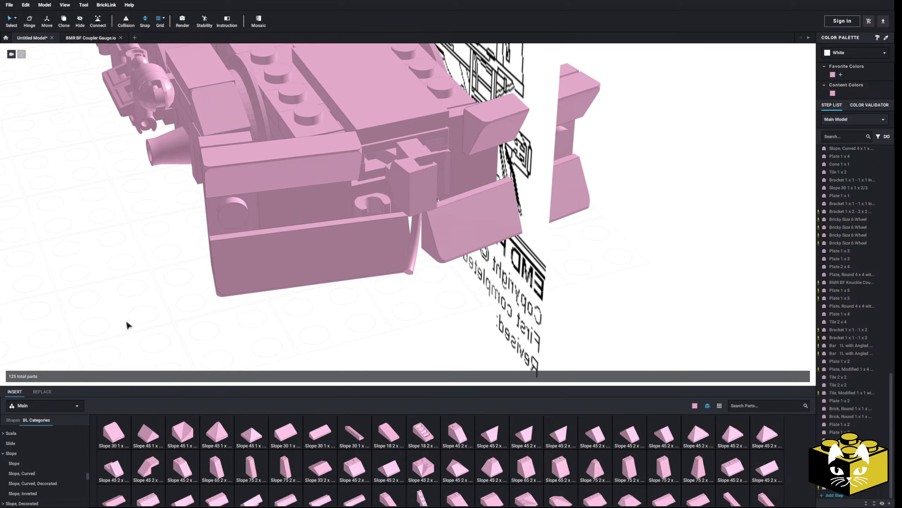
Search the part categories for a wedge plate and try a Wedge, Plate 2 x 2 Left between the upper and lower slopes.
mouse_move(128, 325)
right_mouse_down()
mouse_move(115, 302)
mouse_move(123, 332)
mouse_move(131, 323)
mouse_move(136, 338)
right_mouse_up()
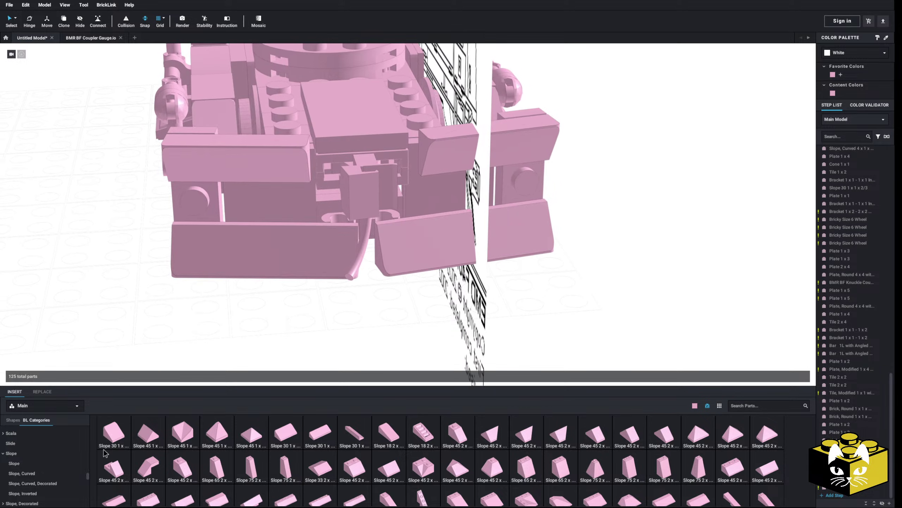
scroll(58, 453, "up", 6)
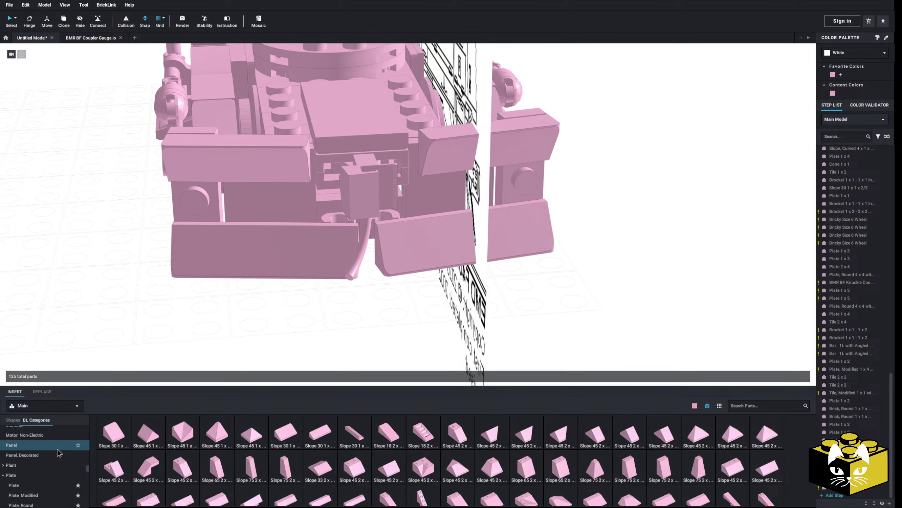
scroll(72, 469, "up", 10)
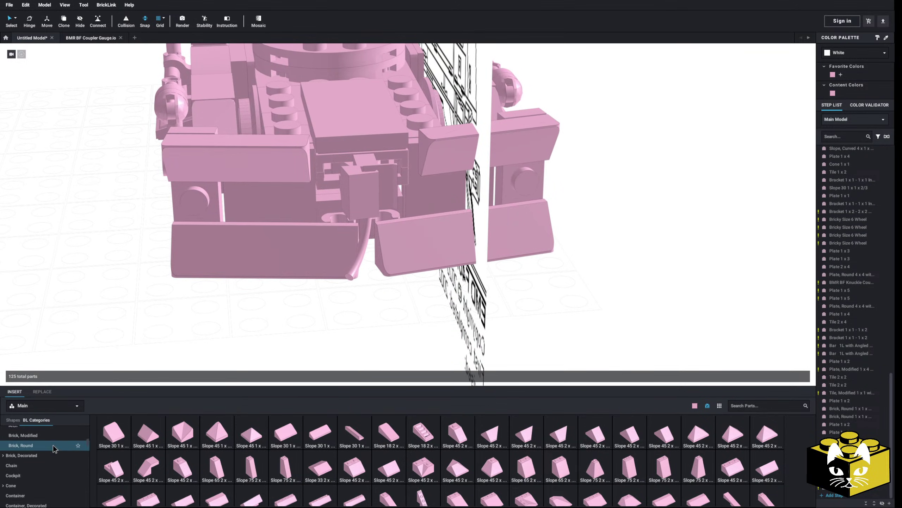
scroll(50, 453, "up", 1)
scroll(44, 461, "down", 1)
scroll(42, 455, "down", 15)
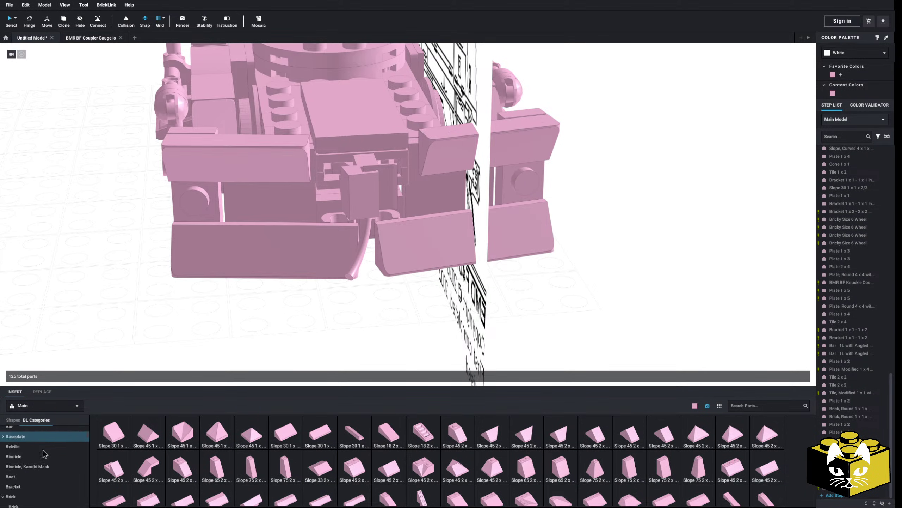
scroll(39, 453, "down", 10)
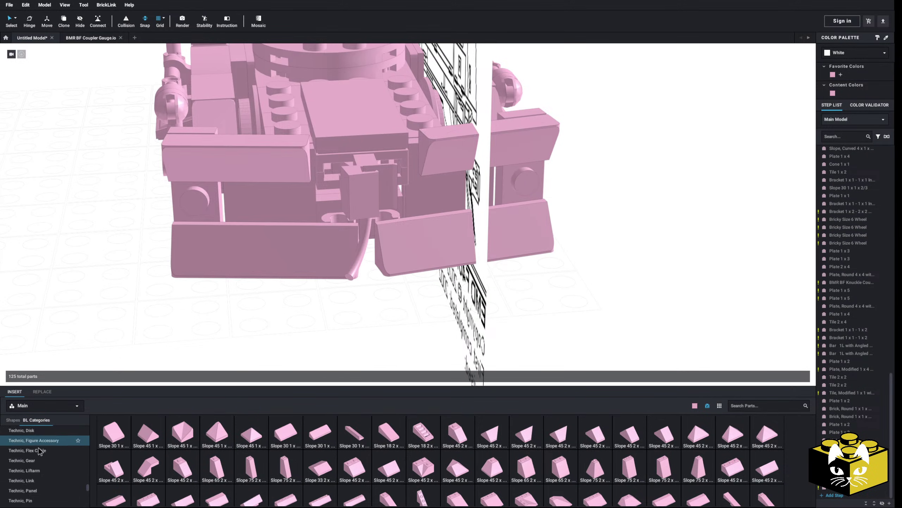
left_click(33, 448)
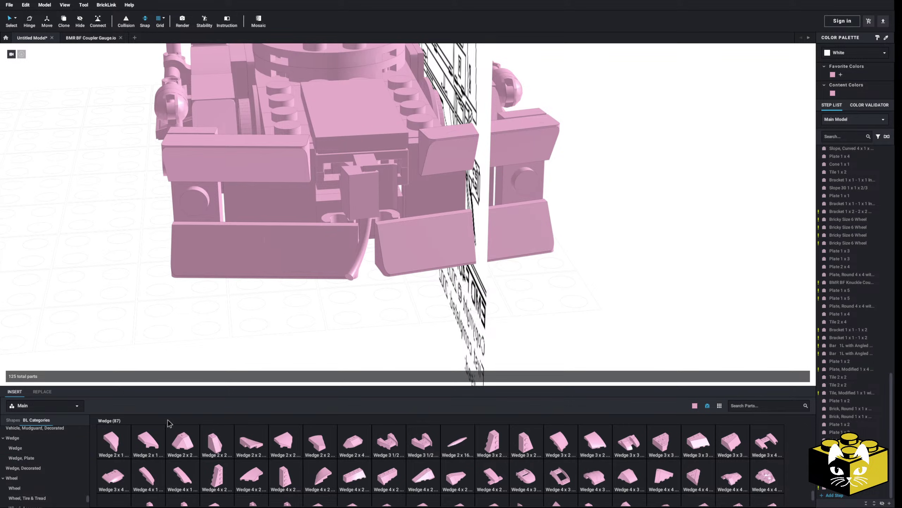
left_click(29, 458)
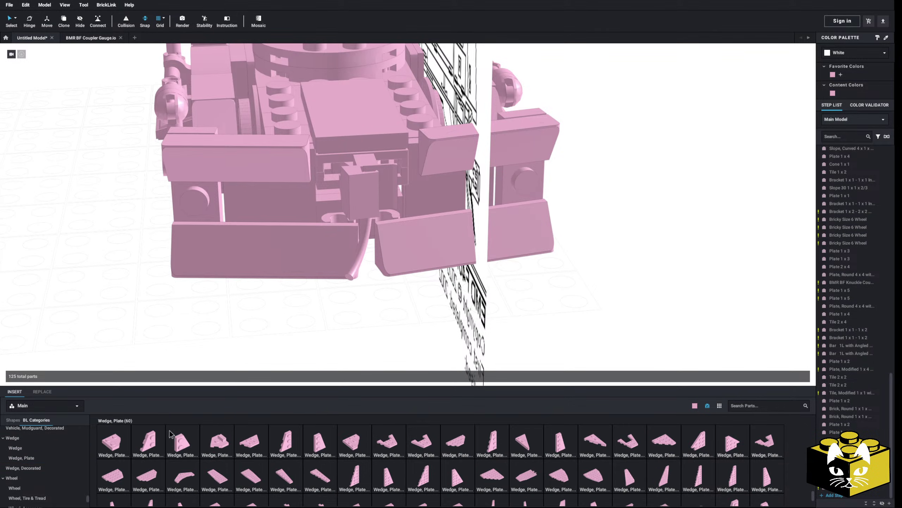
left_click(156, 435)
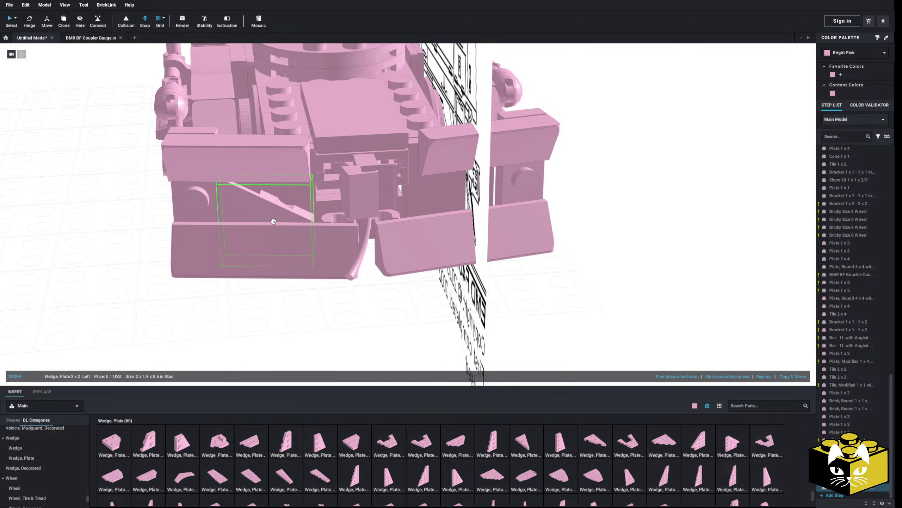
key("Escape")
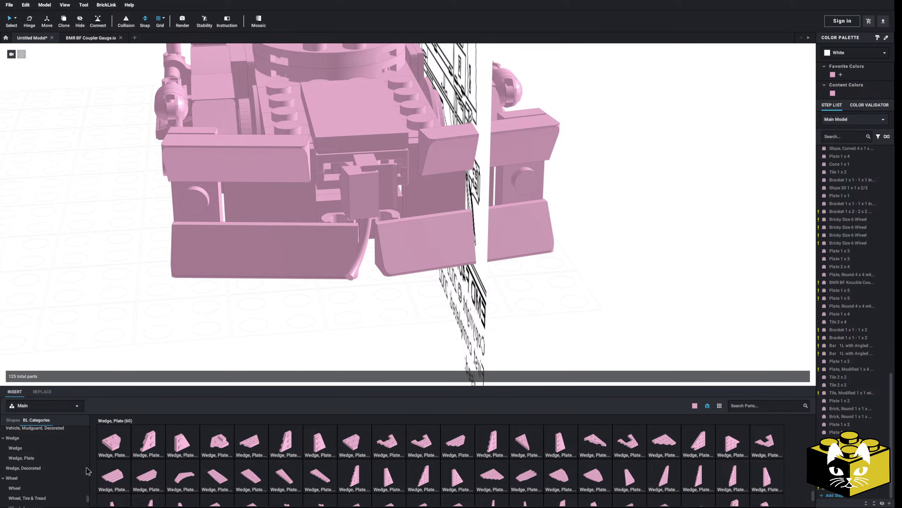
Insert a Tile, Modified 2 x 2 with Studs on Edge between the upper and lower slopes of each pilot half.
scroll(65, 466, "down", 3)
scroll(57, 465, "up", 3)
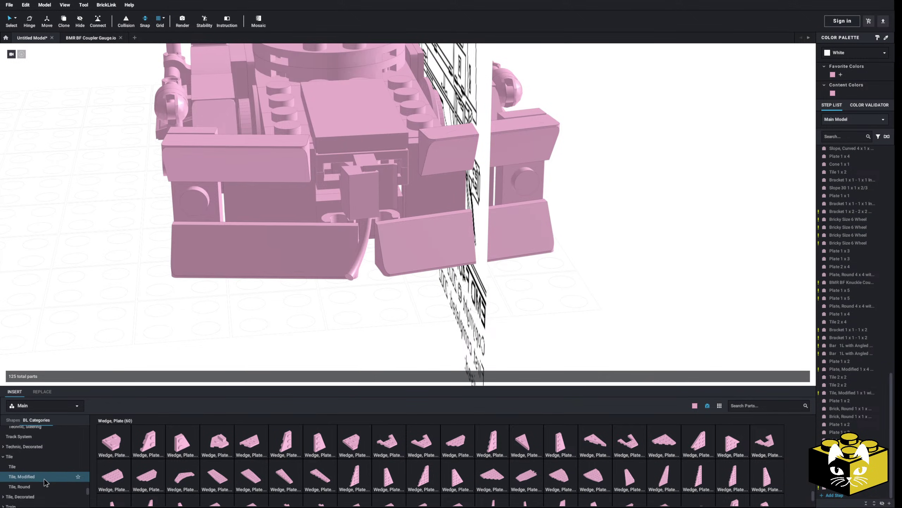
left_click(44, 475)
scroll(614, 445, "down", 1)
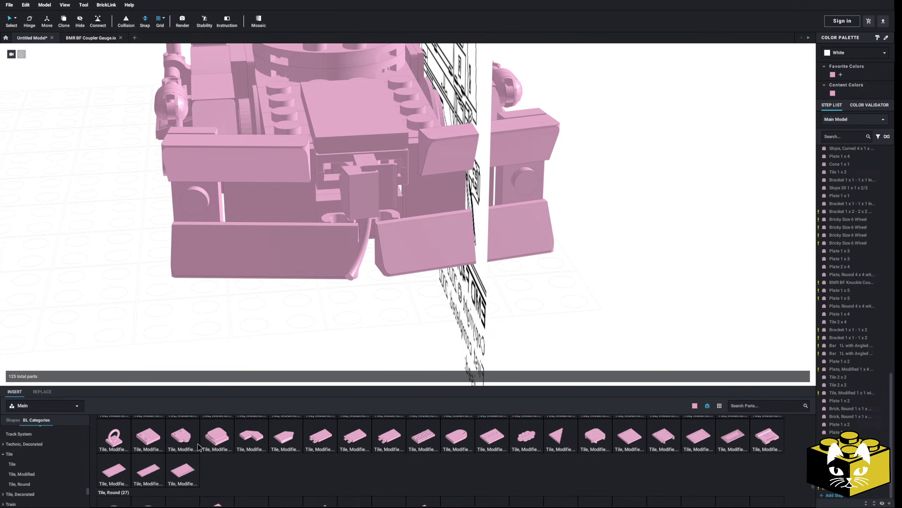
left_click(149, 436)
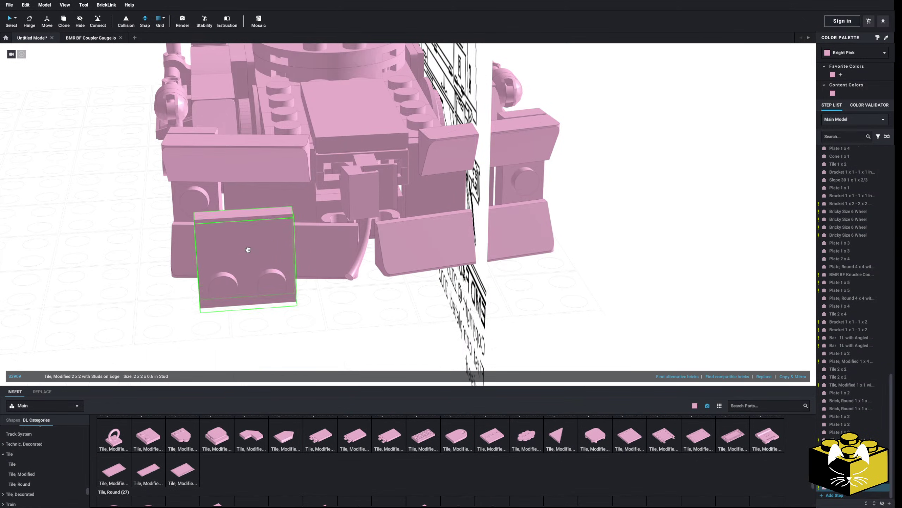
left_click(266, 217)
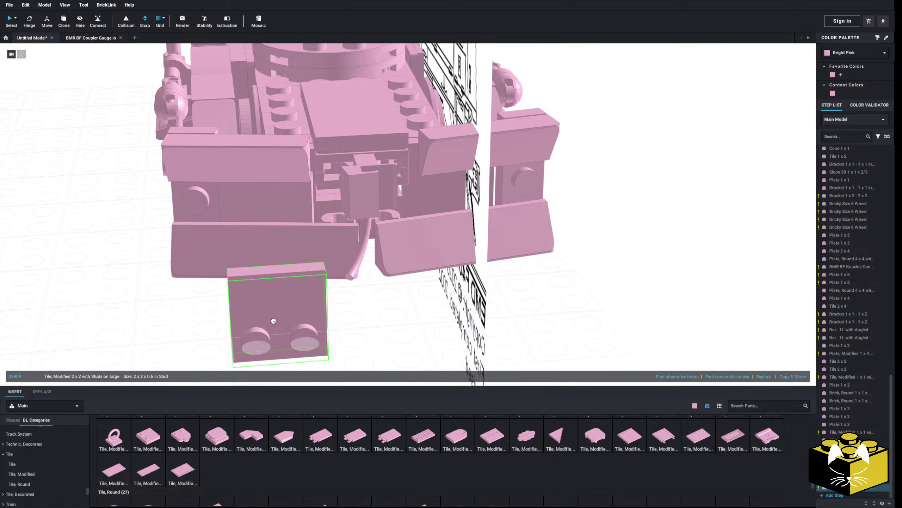
key("Escape")
Rotate the upper Slope 30 1 x 3 x 2/3 of both pilot halves so they slant down toward the coupler.
left_click_drag(566, 168, 295, 139)
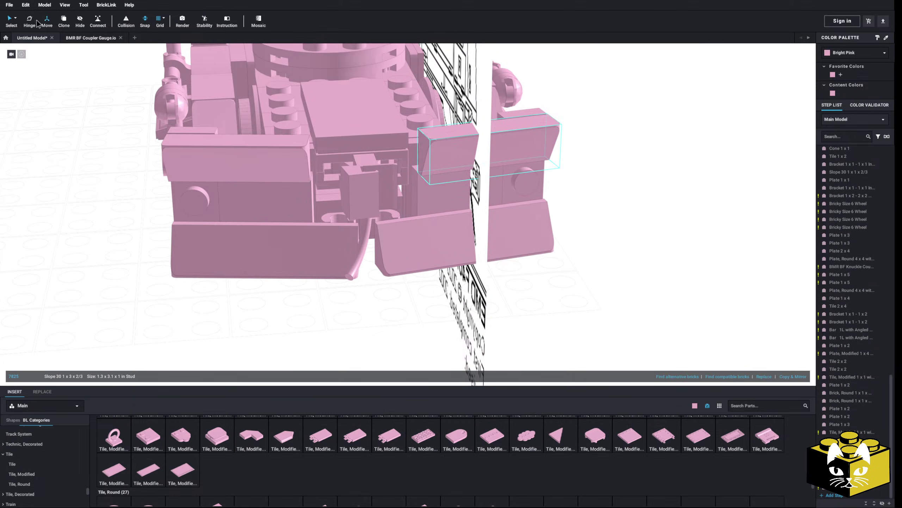
left_click_drag(583, 130, 569, 124)
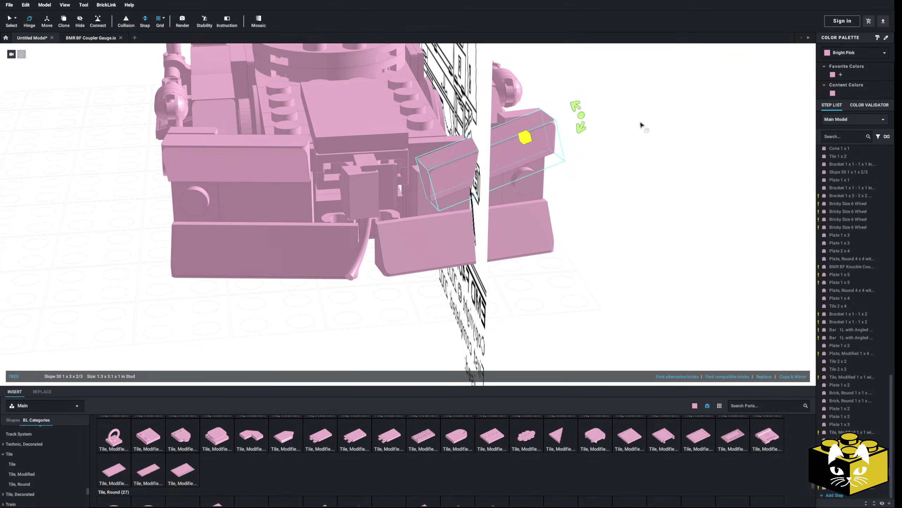
left_click(268, 165)
right_click_drag(268, 165, 305, 153)
left_click_drag(359, 135, 352, 134)
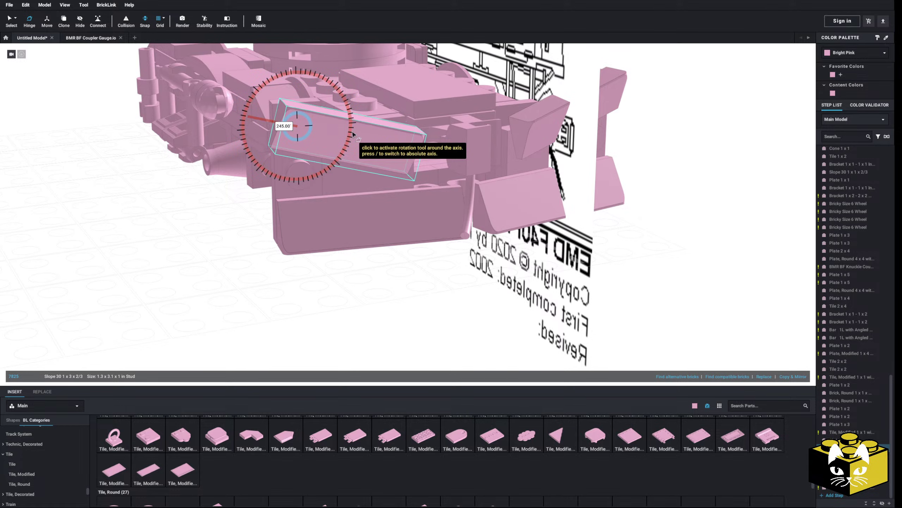
left_click(331, 274)
right_click_drag(332, 273, 300, 273)
scroll(295, 269, "down", 3)
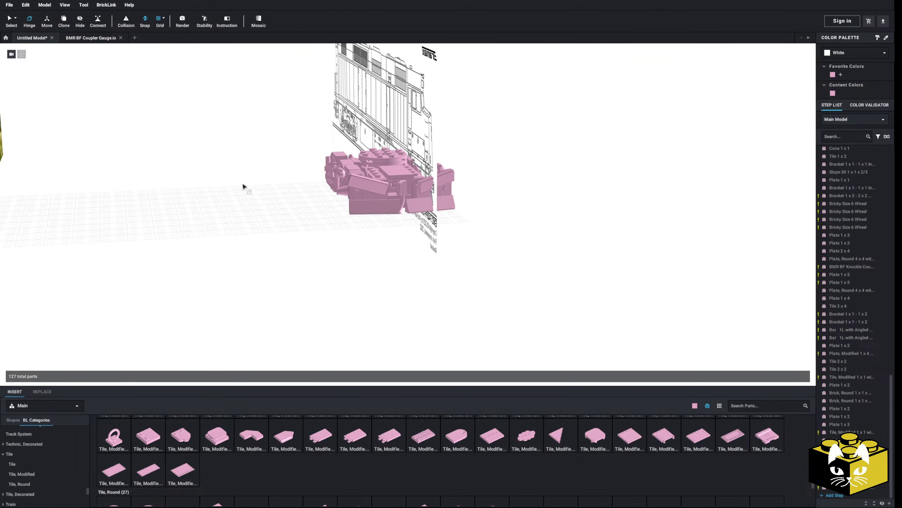
Delete the Tile 2 x 2 and the angled Bar 1L behind each pilot half.
scroll(243, 187, "up", 3)
scroll(182, 222, "up", 2)
right_click_drag(177, 218, 354, 193)
left_click(354, 185)
key("Delete")
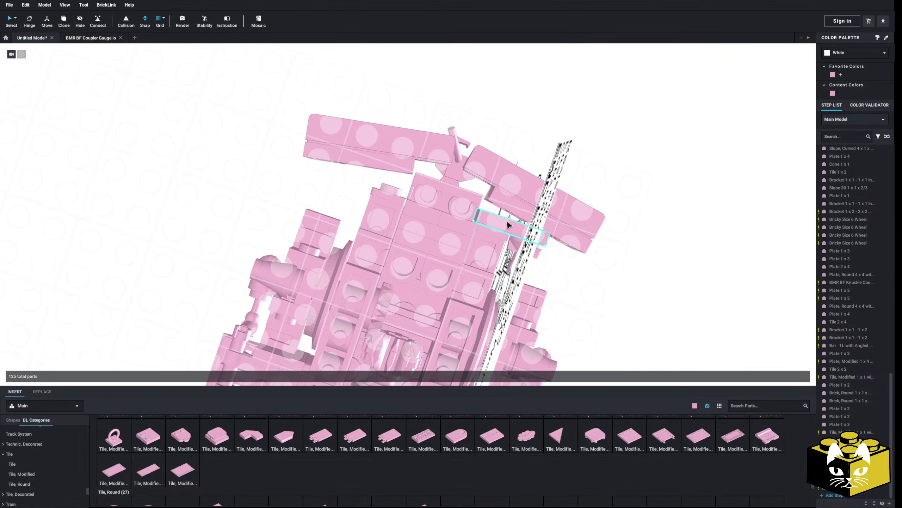
left_click(509, 225)
key("Delete")
left_click(511, 257)
key("Delete")
right_click_drag(513, 257, 567, 269)
right_click_drag(537, 279, 505, 269)
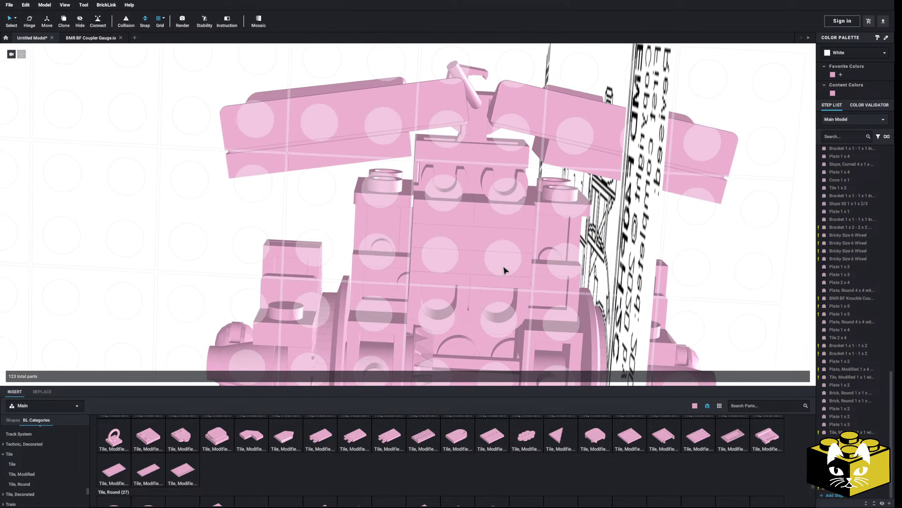
Insert a Plate, Modified 1 x 2 with Bar Handle on End behind the pilot half farther from the blueprint.
scroll(63, 433, "up", 5)
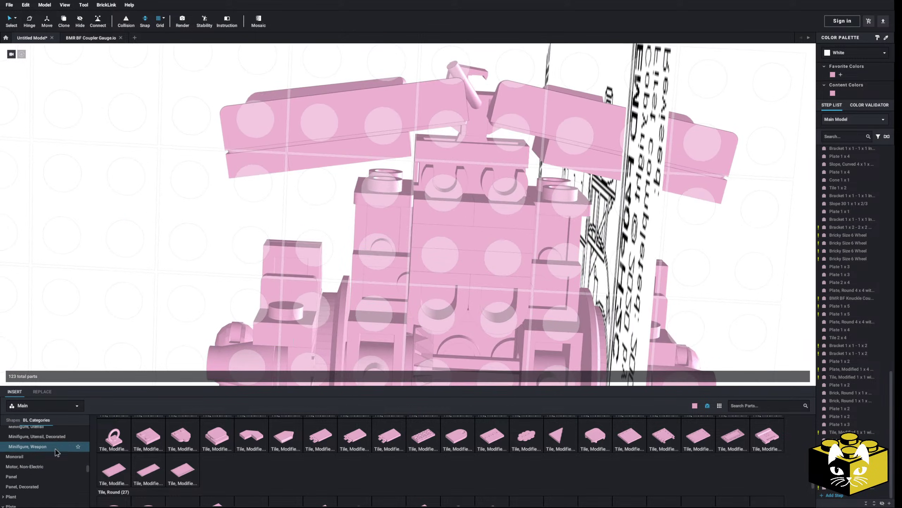
left_click(43, 456)
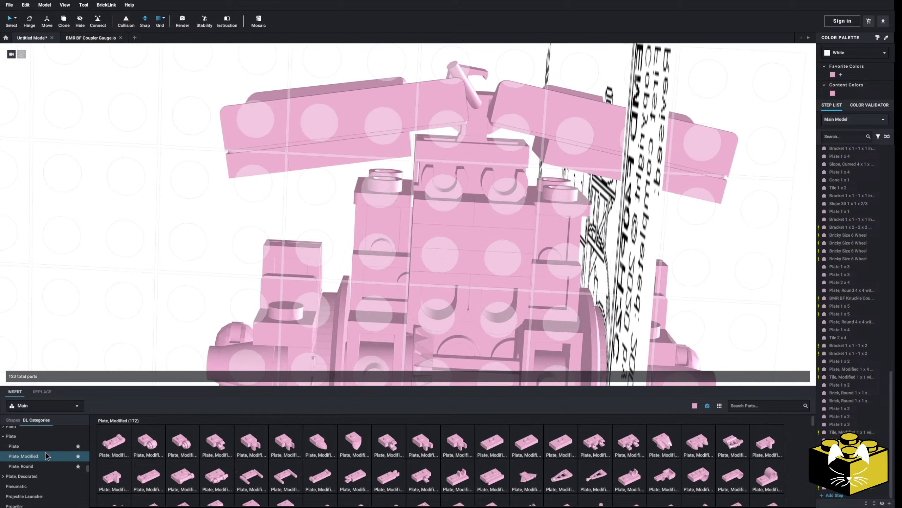
left_click(150, 476)
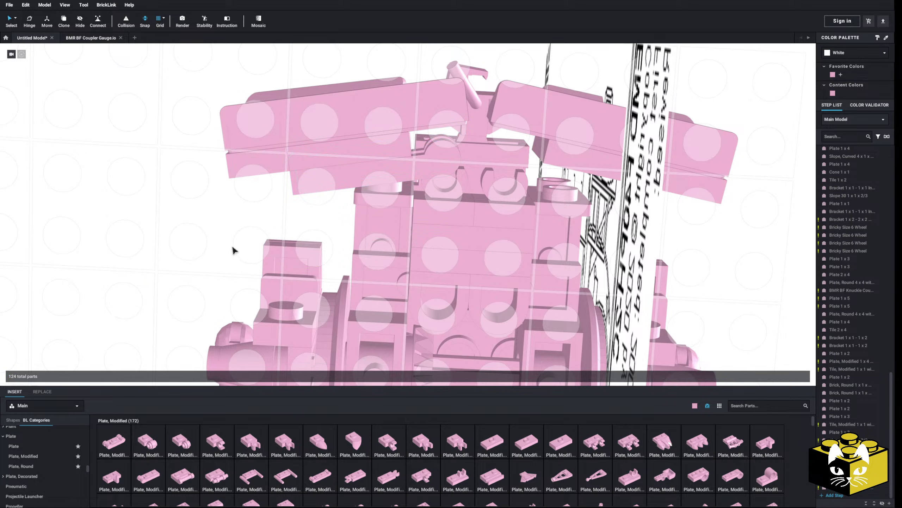
Delete the two Bracket 1 x 1 - 1 x 2 parts from the underside of the truck's front.
right_click_drag(233, 247, 223, 267)
left_click(350, 237)
key("Delete")
left_click(514, 236)
key("Delete")
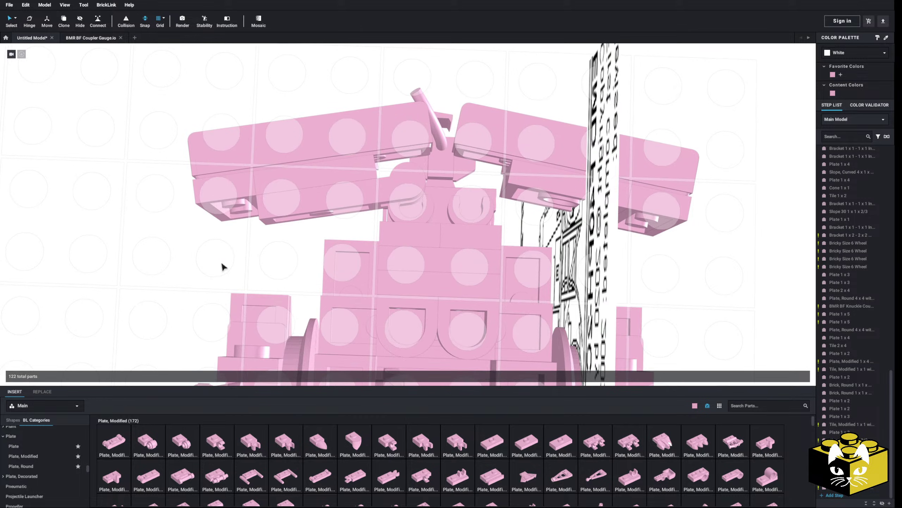
Delete the Tile, Modified 1 x 1 and the small Plate 1 x 2 parts under the truck frame behind the coupler.
left_click(406, 239)
key("Delete")
left_click(471, 242)
key("Delete")
left_click(477, 264)
key("Delete")
left_click(418, 294)
key("Delete")
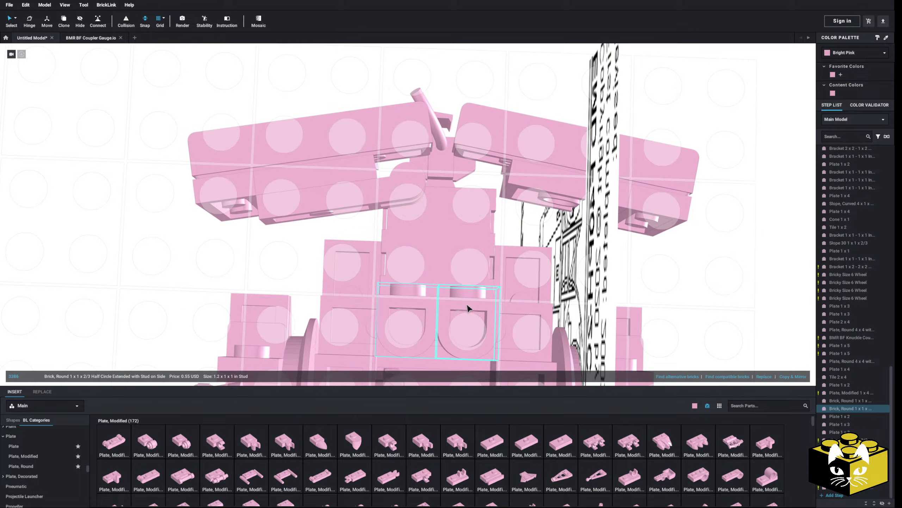
Delete the two Brick, Round 1 x 1 x 2/3 Half Circle Extended with Stud on Side parts beneath the frame.
right_click_drag(467, 308, 403, 270)
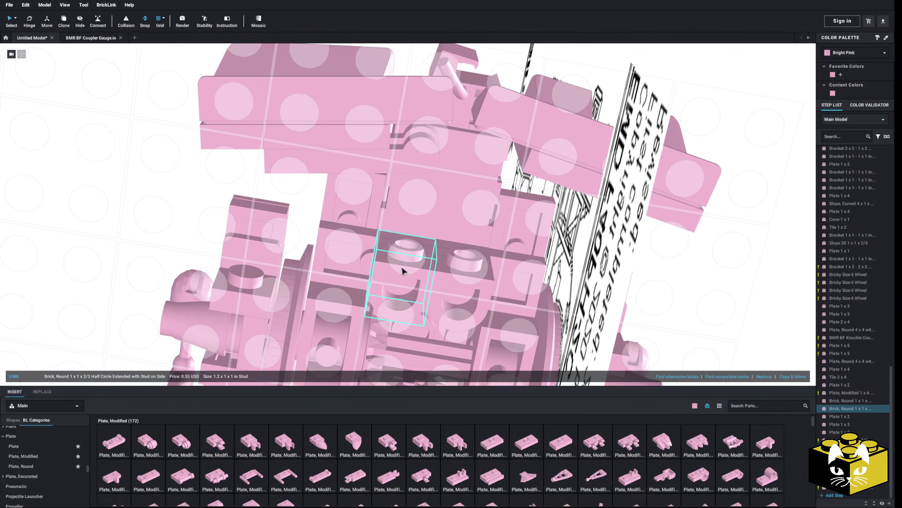
key("Delete")
left_click(423, 262)
key("Delete")
Reposition the Plate, Modified 1 x 4 with 2 Studs without Groove under the frame's front and mirror the bar-handle plate onto the other pilot half.
left_click(370, 204)
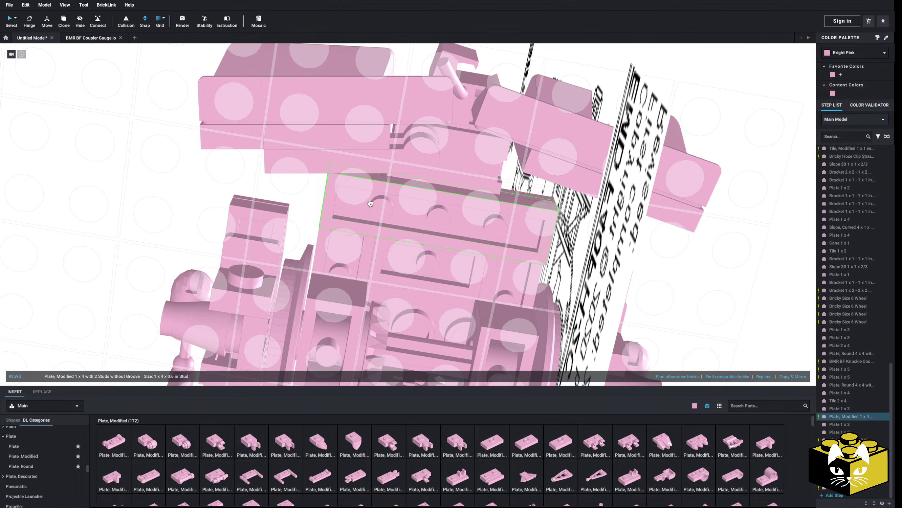
key("Delete")
right_click_drag(370, 204, 232, 196)
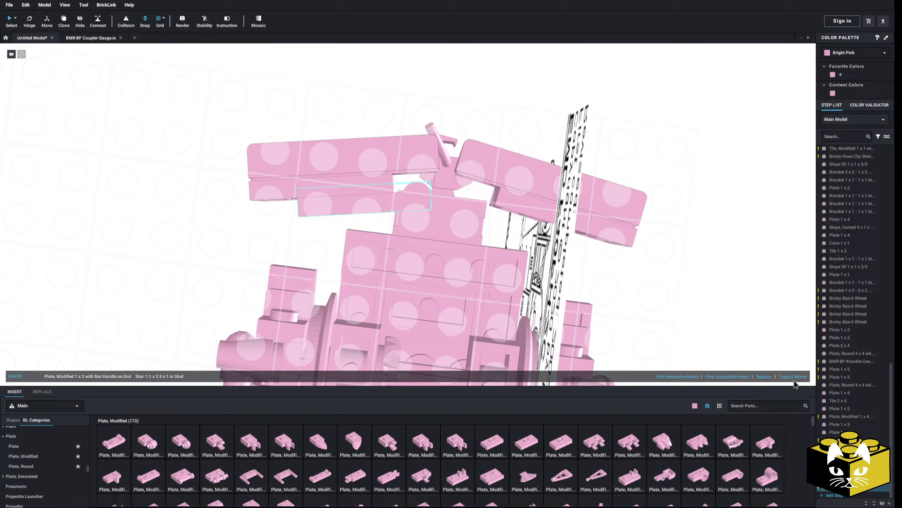
left_click(700, 262)
Examine the reference photo of the locomotive and compare it with the pilot's front and underside.
right_click_drag(700, 262, 359, 289)
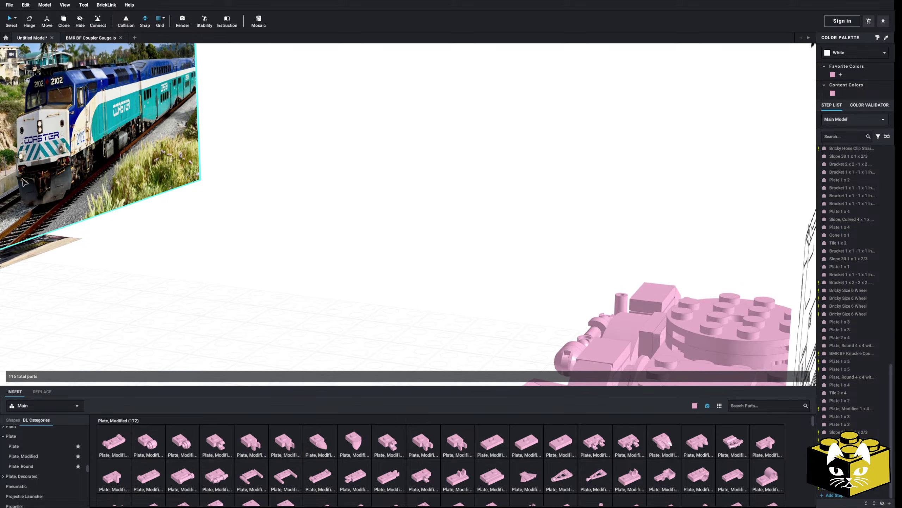
mouse_move(238, 278)
right_mouse_down()
mouse_move(292, 228)
mouse_move(302, 232)
mouse_move(254, 264)
mouse_move(262, 260)
mouse_move(258, 249)
mouse_move(252, 253)
mouse_move(268, 245)
mouse_move(253, 253)
right_mouse_up()
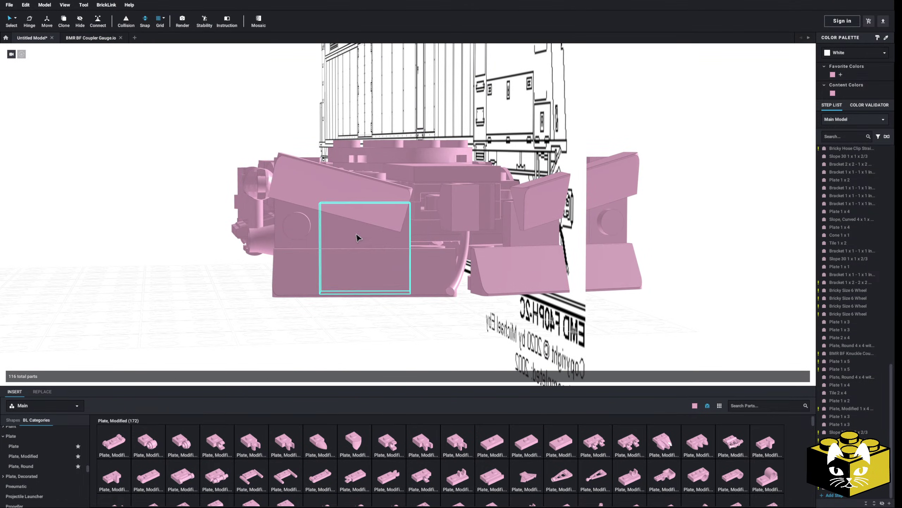
right_click_drag(161, 323, 179, 401)
right_click_drag(118, 387, 391, 235)
left_click(406, 231)
right_click(212, 256)
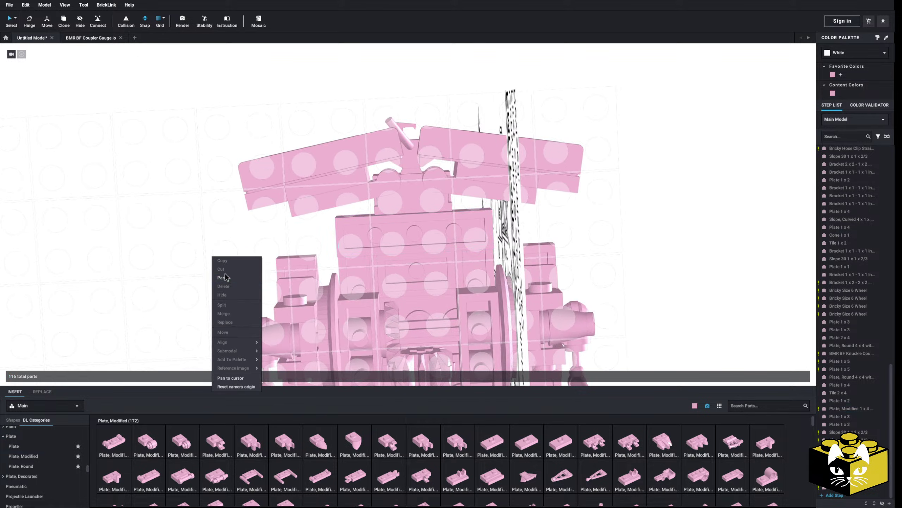
key("Escape")
right_click_drag(225, 272, 195, 247)
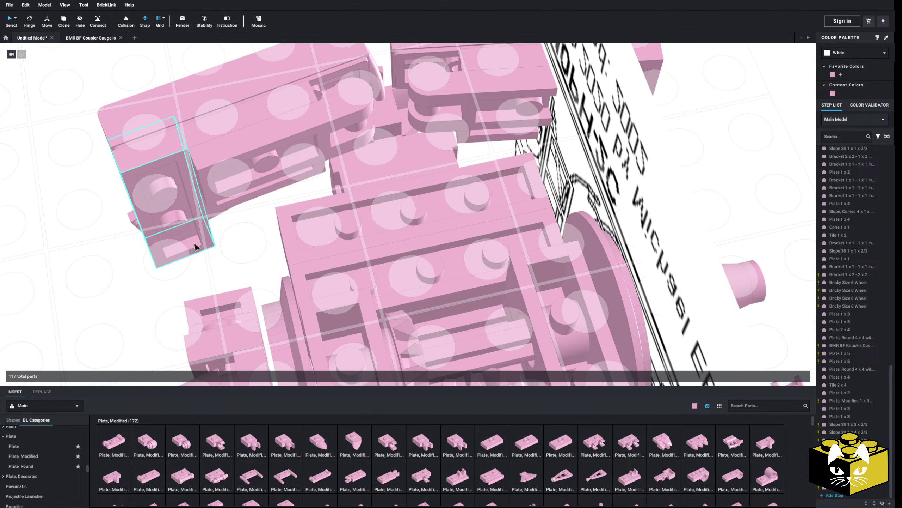
right_click_drag(262, 243, 199, 306)
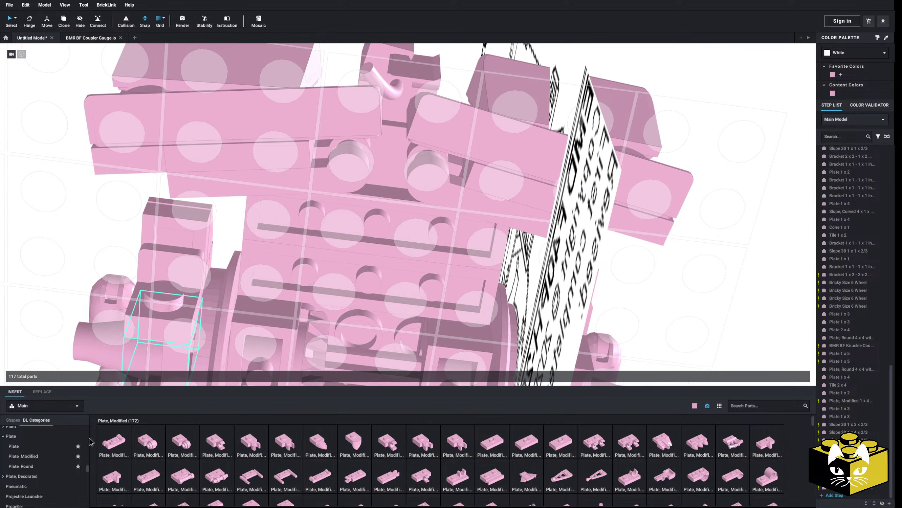
Insert a Plate 2 x 2 centered beneath the front of the truck frame, behind the coupler.
scroll(48, 453, "down", 5)
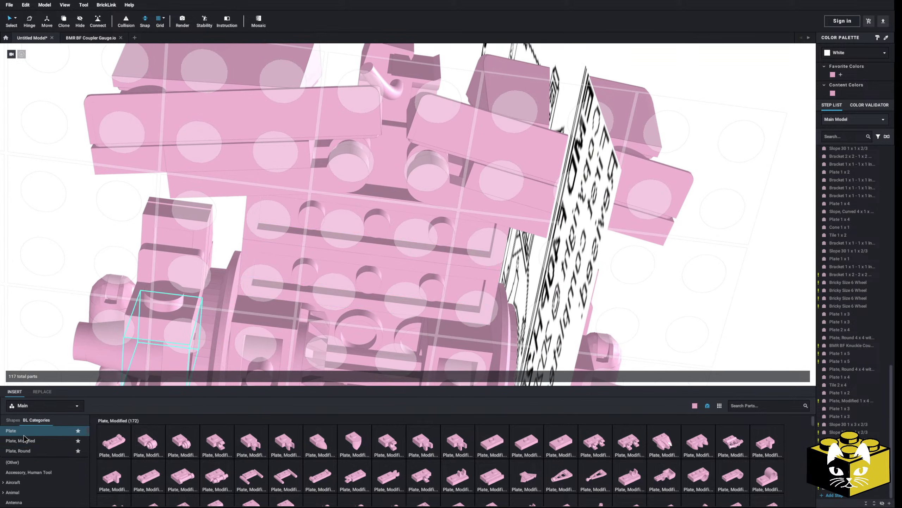
left_click(25, 434)
left_click(367, 245)
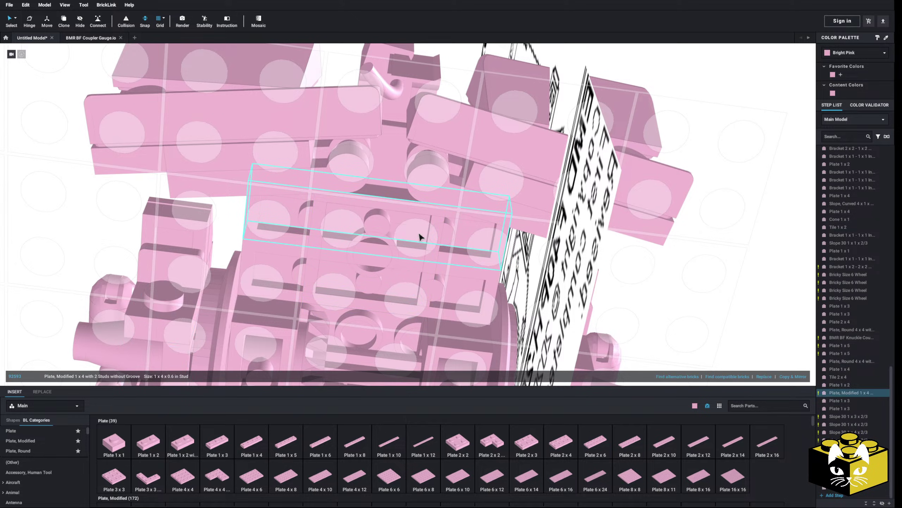
left_click(435, 250)
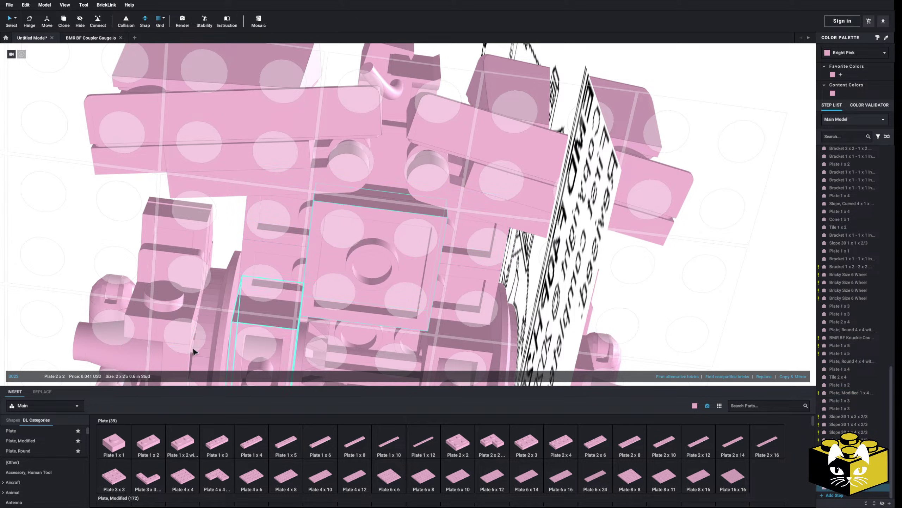
Add a Brick, Round with a side stud facing the pilot to the new Plate 2 x 2.
scroll(44, 453, "down", 2)
scroll(33, 478, "down", 1)
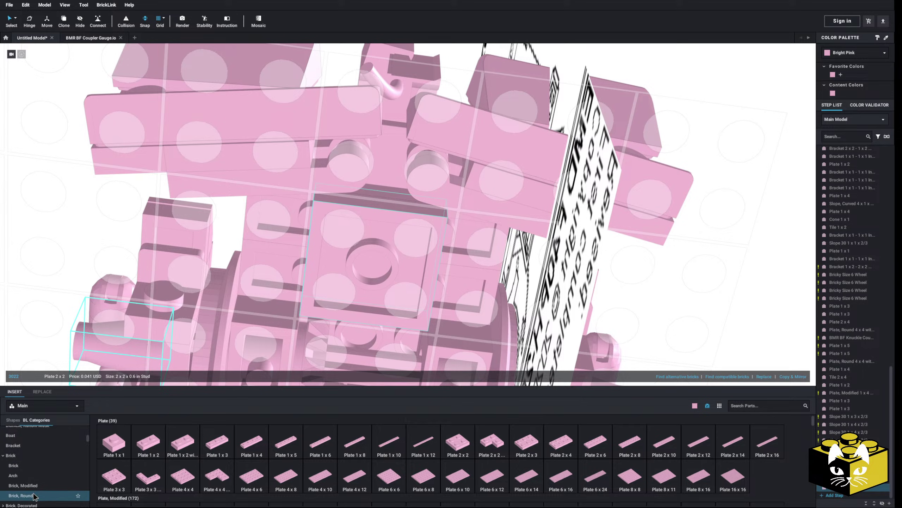
left_click(34, 495)
left_click(414, 442)
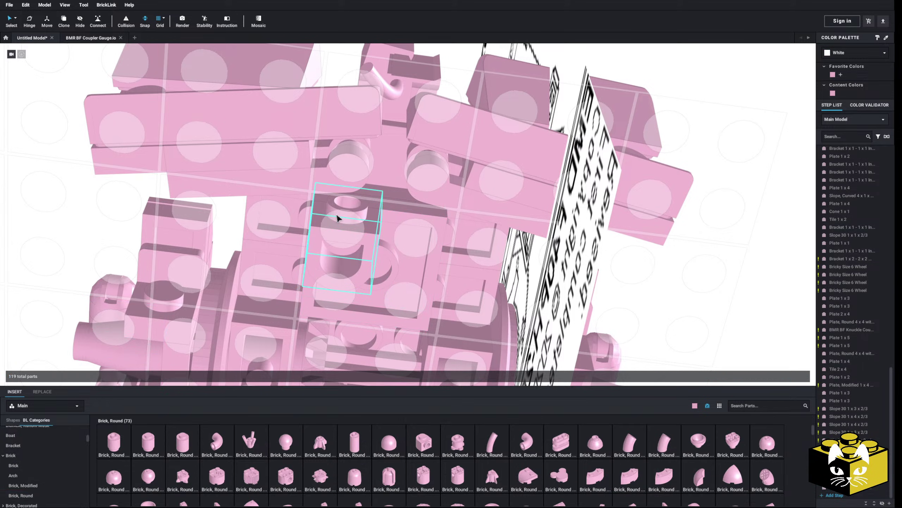
right_click_drag(58, 235, 70, 304)
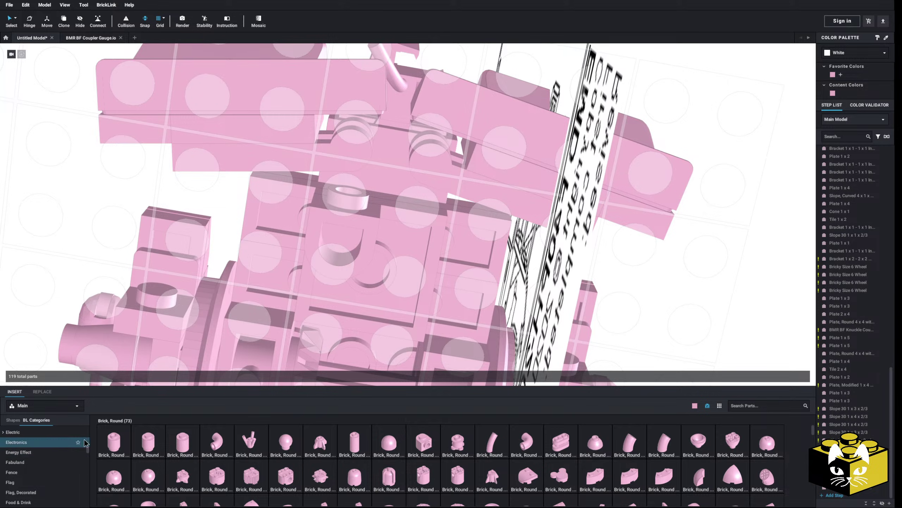
Attach a Bar 1L with Clip Mechanical Claw - Cut Edges and Hole on Side between the round brick and the pilot's bar handle.
scroll(49, 437, "up", 1)
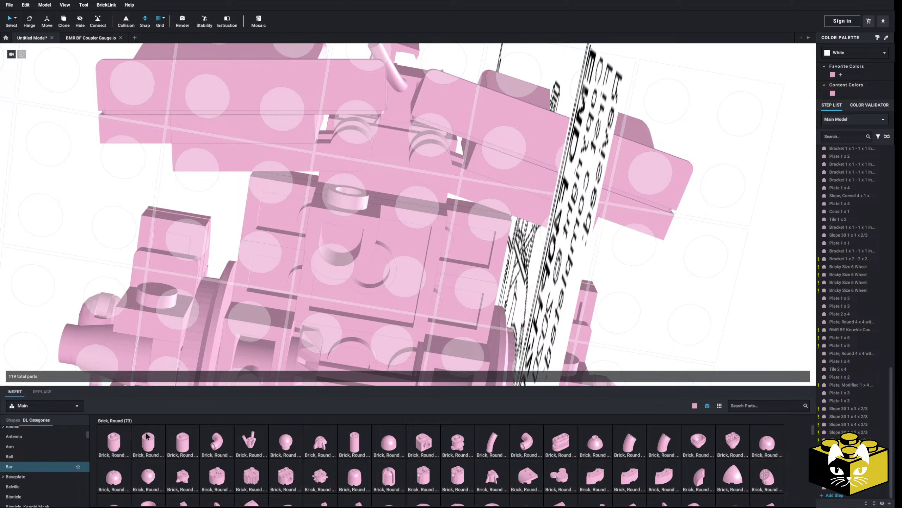
left_click(35, 467)
left_click(218, 434)
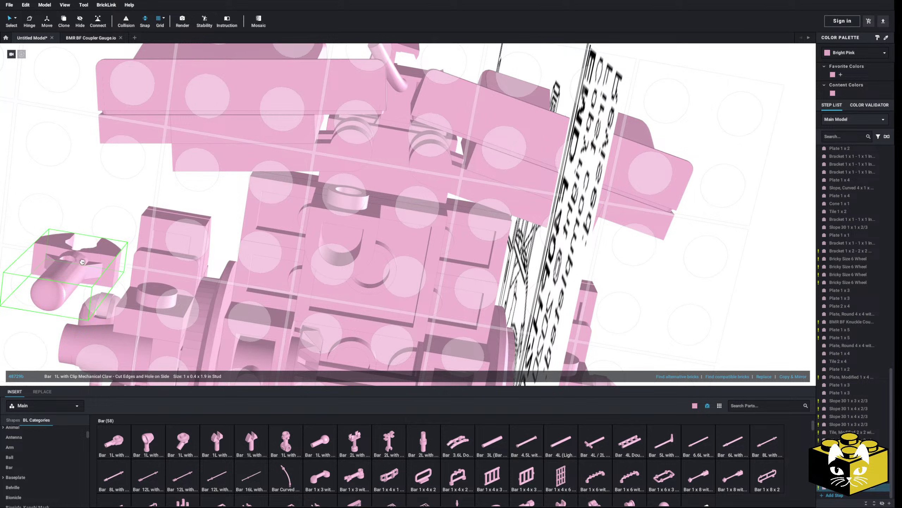
left_click(360, 130)
right_click_drag(360, 131, 349, 187)
scroll(349, 187, "down", 4)
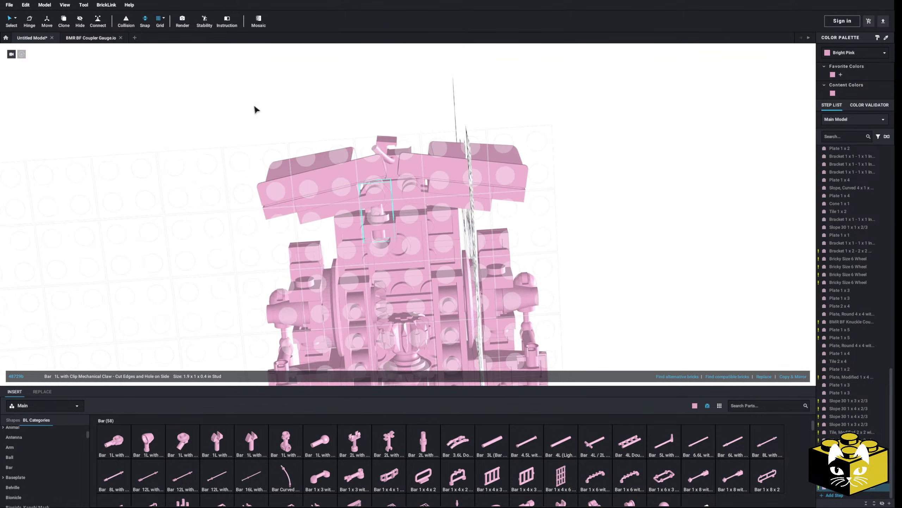
Select the blueprint-side pilot half by connection and delete it.
left_click(16, 19)
left_click(46, 57)
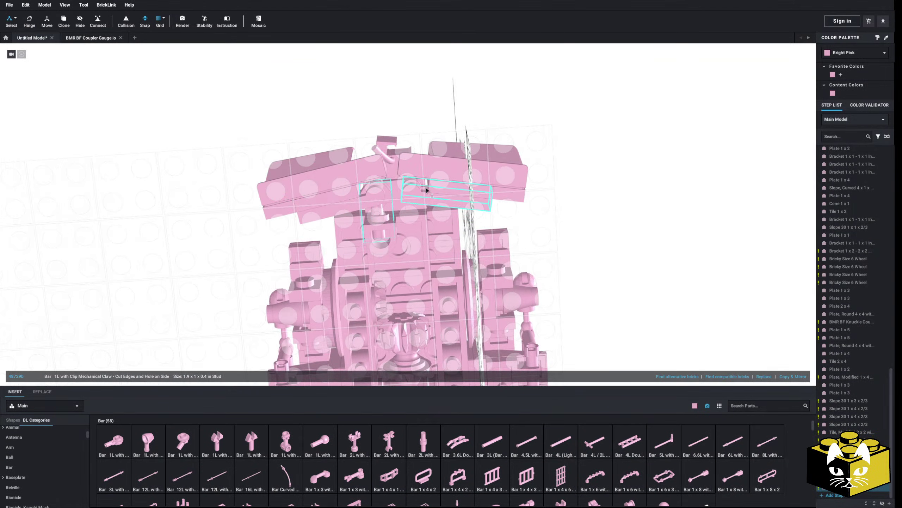
key("Delete")
Return part selection to the Default Select mode after selecting every part by color.
left_click(15, 18)
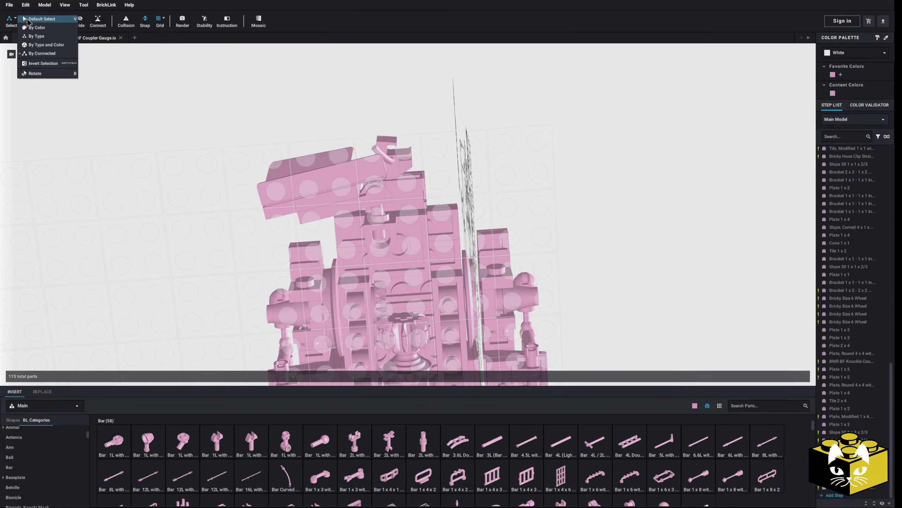
left_click(12, 27)
left_click(358, 210)
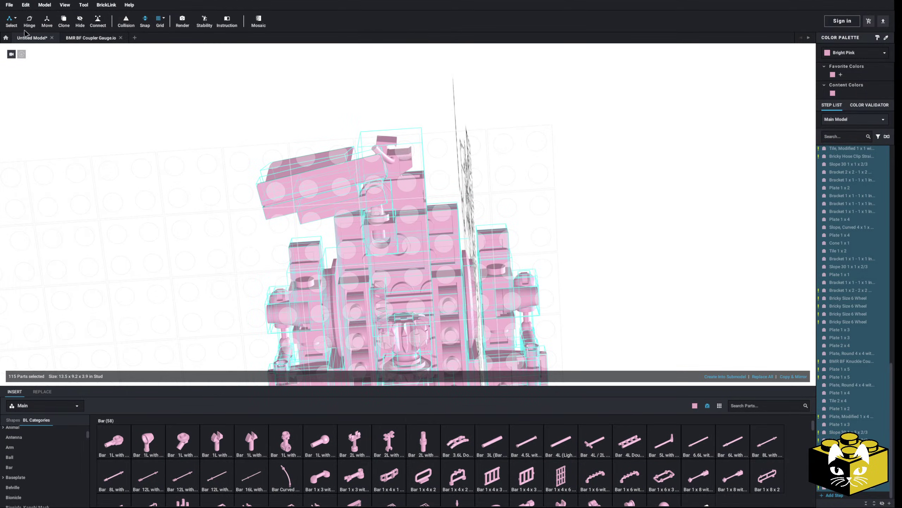
left_click(15, 19)
left_click(43, 35)
Try selecting the remaining pilot half's parts together with the claw bar and round brick behind it.
left_click(272, 169)
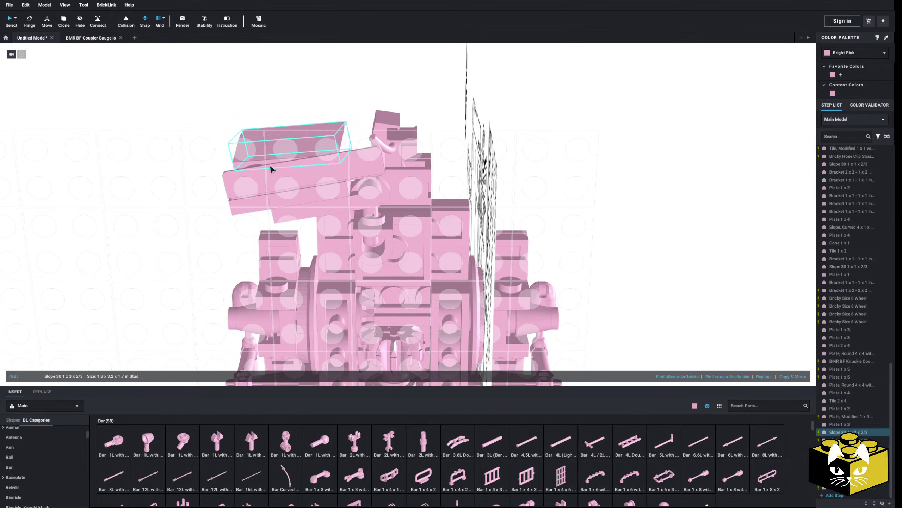
scroll(316, 210, "up", 3)
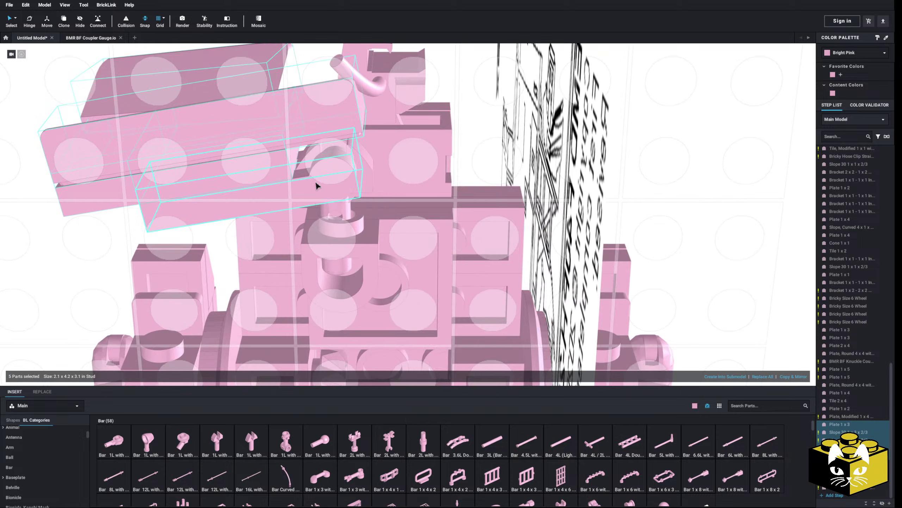
right_click_drag(337, 174, 338, 159)
left_click(341, 189, "ctrl")
left_click_drag(342, 189, 346, 200)
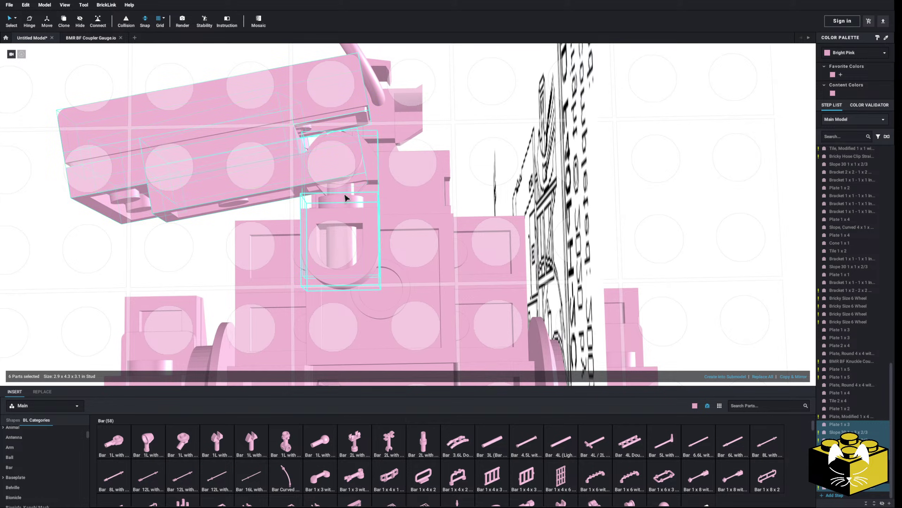
scroll(346, 198, "down", 5)
mouse_move(297, 229)
right_mouse_down()
mouse_move(298, 278)
mouse_move(299, 237)
right_mouse_up()
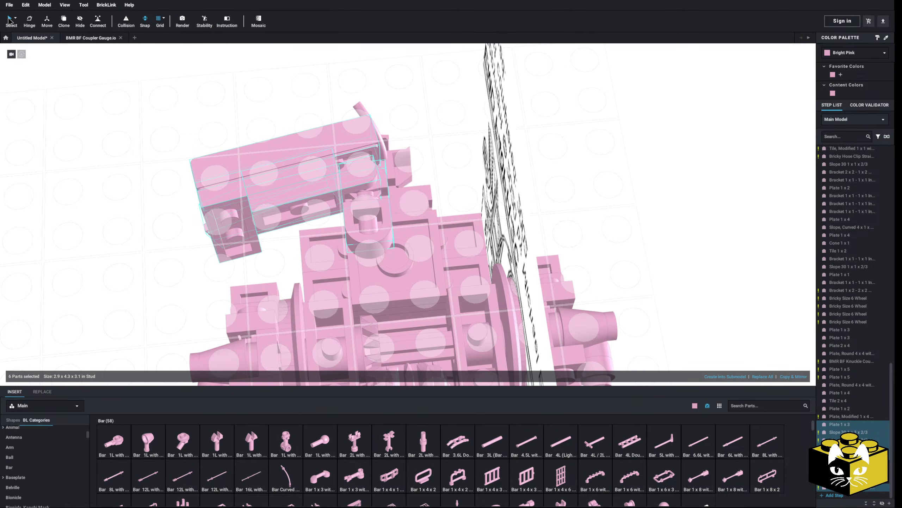
left_click(81, 142)
Replace the claw bar and round brick behind the pilot with a Bar 1 x 3 with Clip and Stud Holder (Robot Arm).
right_click_drag(81, 143, 103, 144)
scroll(418, 460, "down", 1)
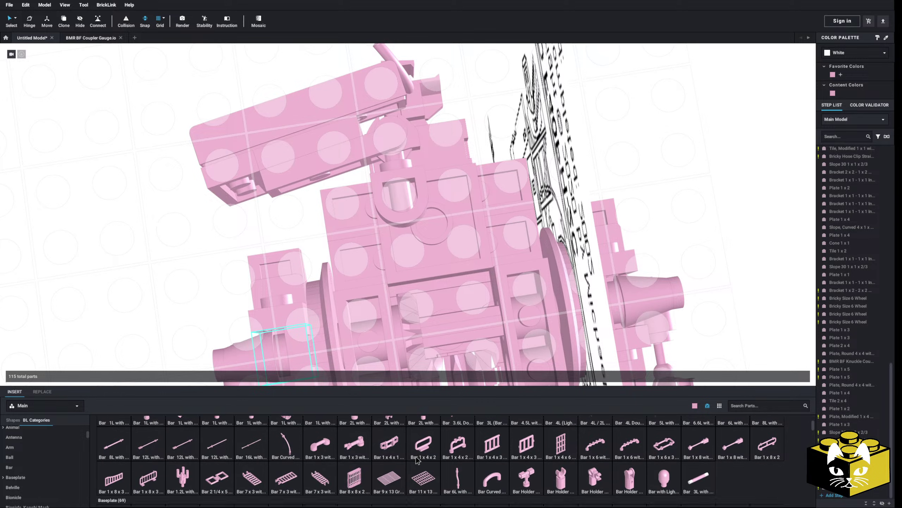
scroll(418, 461, "down", 1)
key("Delete")
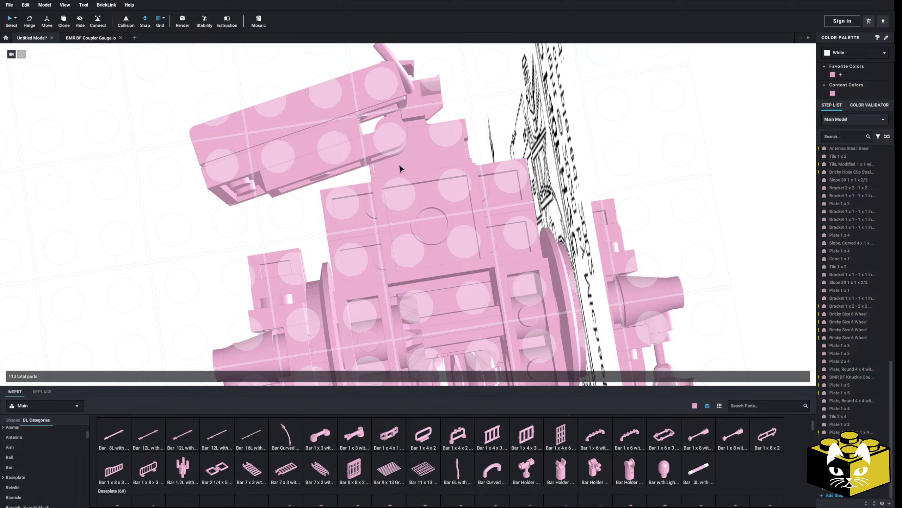
left_click(358, 442)
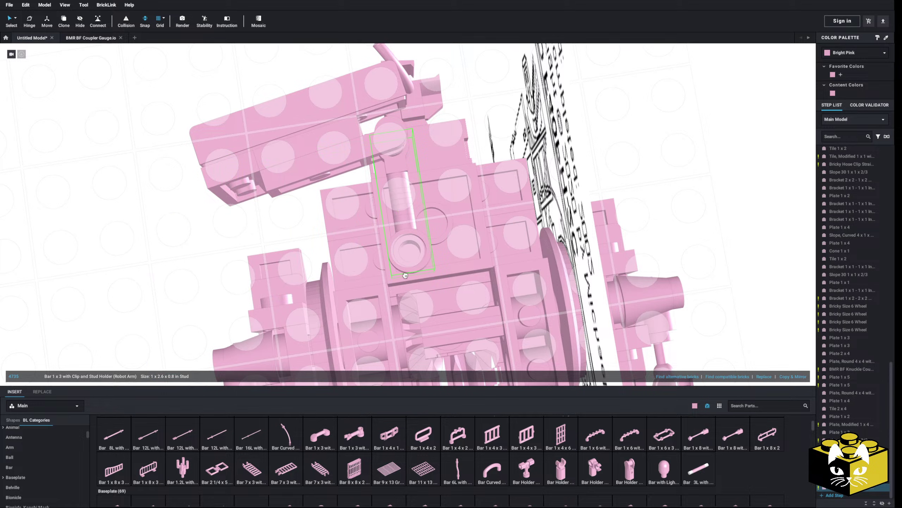
Select the pilot half with its robot arm bar, mirror-copy the group, and place it as the opposite half on the blueprint side.
right_click_drag(405, 278, 396, 246)
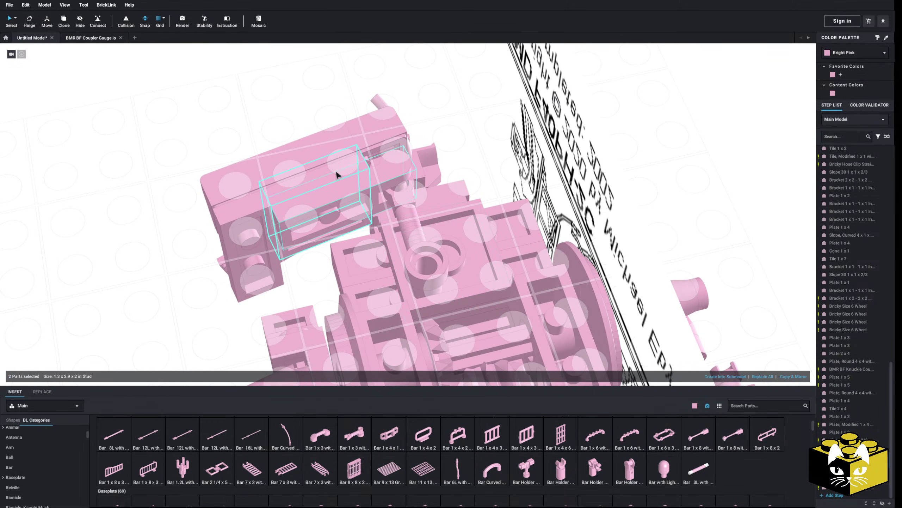
right_click_drag(374, 215, 414, 237)
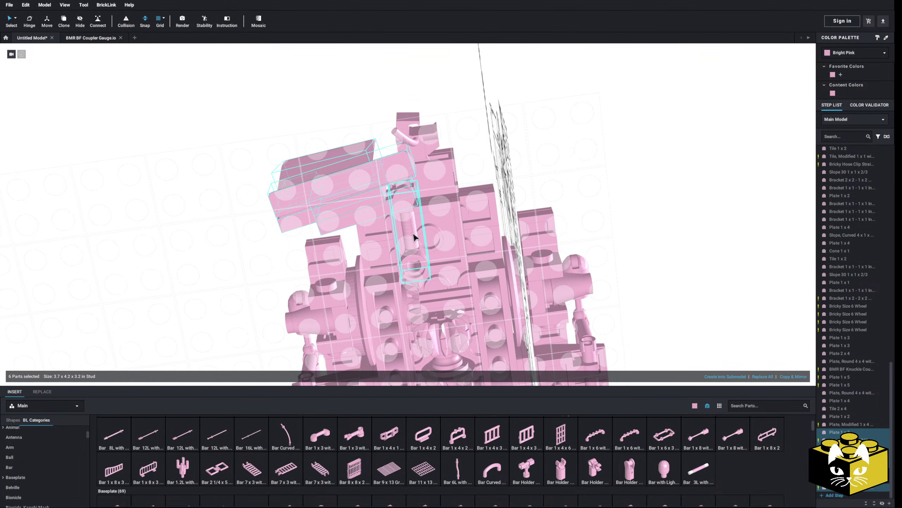
left_click(805, 377)
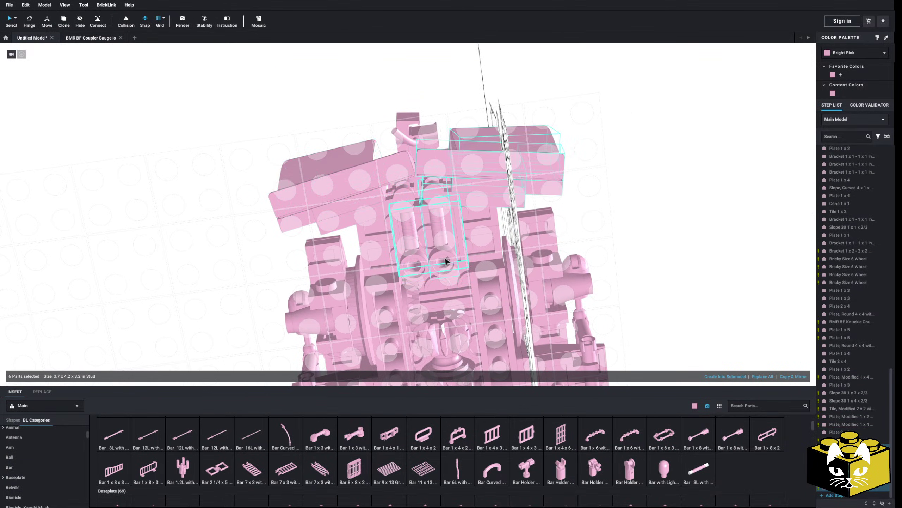
left_click_drag(446, 261, 459, 258)
Insert a Brick 1 x 1 beside the robot arm bars beneath the truck's front.
mouse_move(661, 223)
right_mouse_down()
mouse_move(668, 253)
mouse_move(646, 254)
mouse_move(658, 252)
mouse_move(664, 226)
right_mouse_up()
scroll(361, 306, "up", 4)
mouse_move(361, 306)
right_mouse_down()
mouse_move(371, 314)
mouse_move(394, 307)
mouse_move(365, 299)
right_mouse_up()
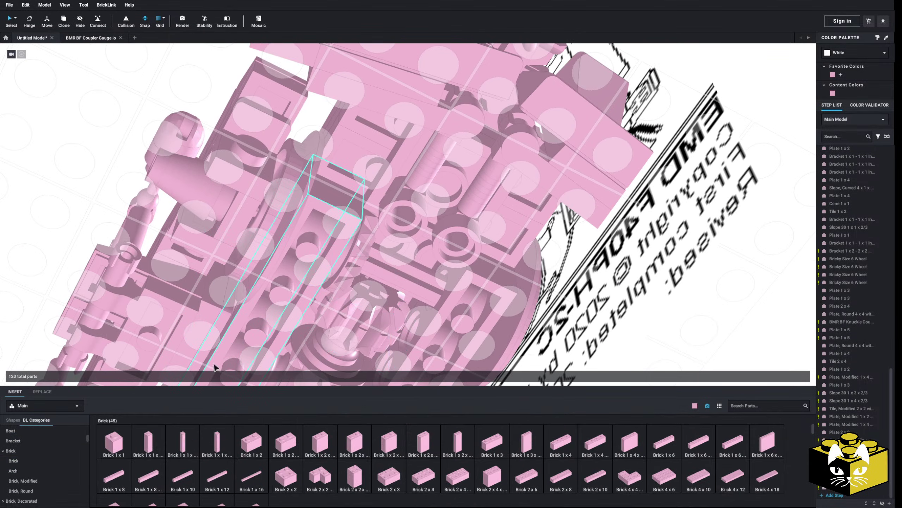
left_click(126, 430)
left_click(110, 435)
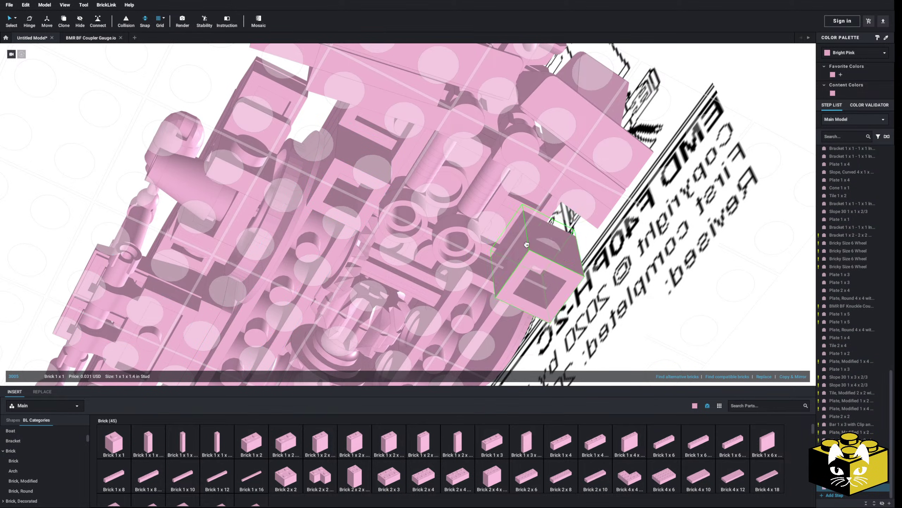
left_click(514, 233)
right_click_drag(514, 233, 514, 249)
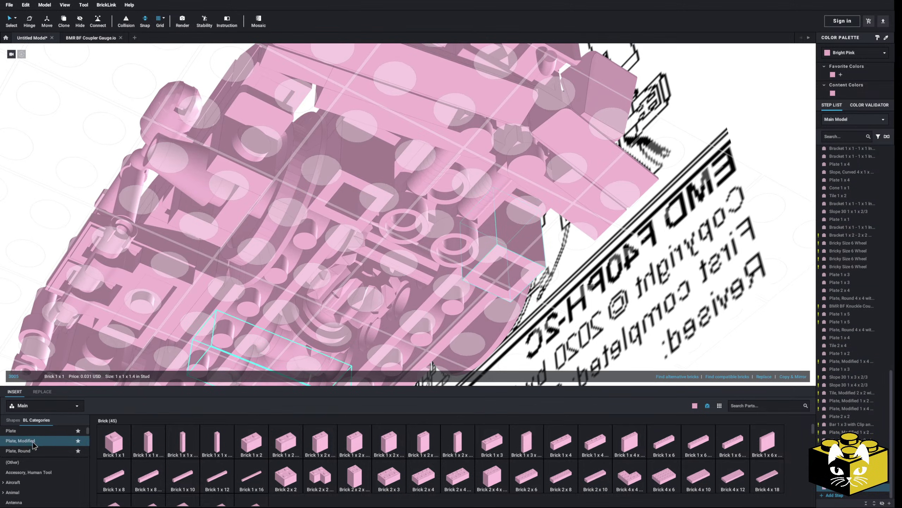
Remove the Brick 1 x 1, both robot arm bars and the Plate 2 x 2 from beneath the truck's front.
right_click_drag(320, 270, 439, 228)
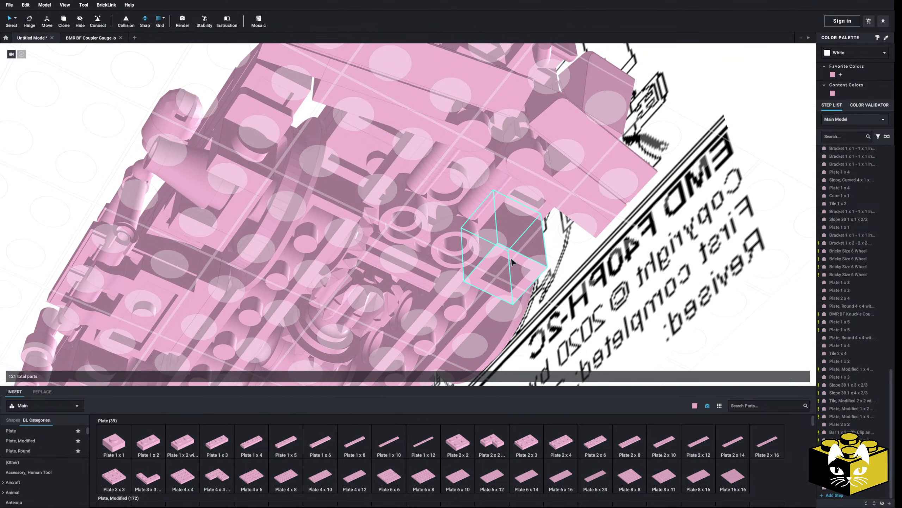
right_click_drag(512, 262, 409, 248)
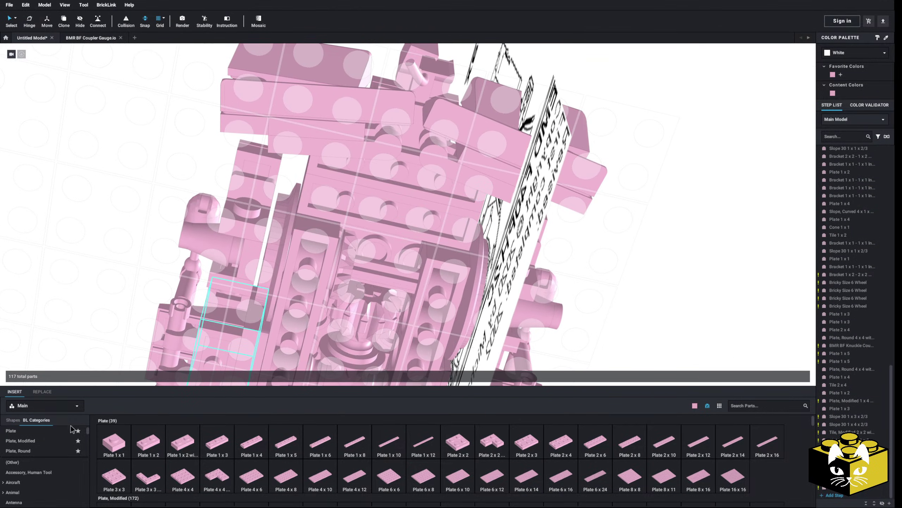
Insert two Plate, Round 1 x 1 with Clip on Bottom parts beneath the front of the frame, behind the pilot.
scroll(21, 469, "up", 1)
left_click(10, 493)
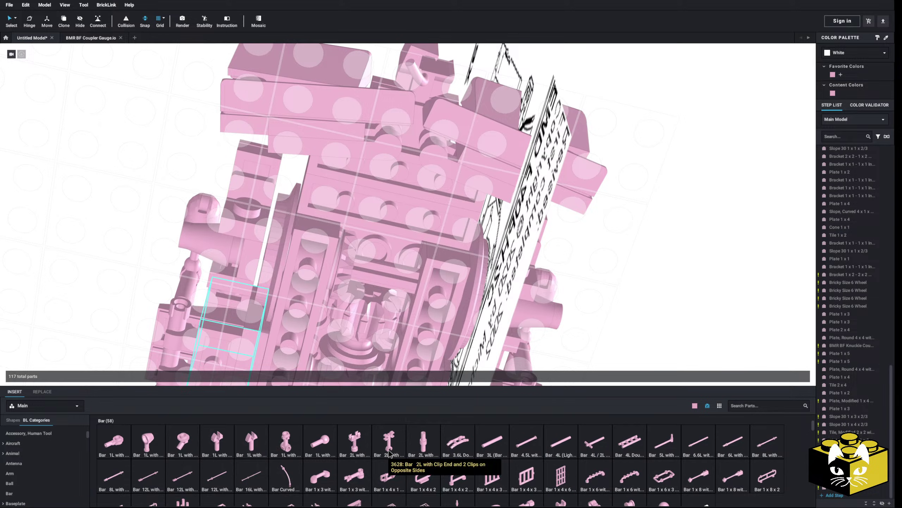
scroll(42, 454, "down", 1)
left_click(40, 442)
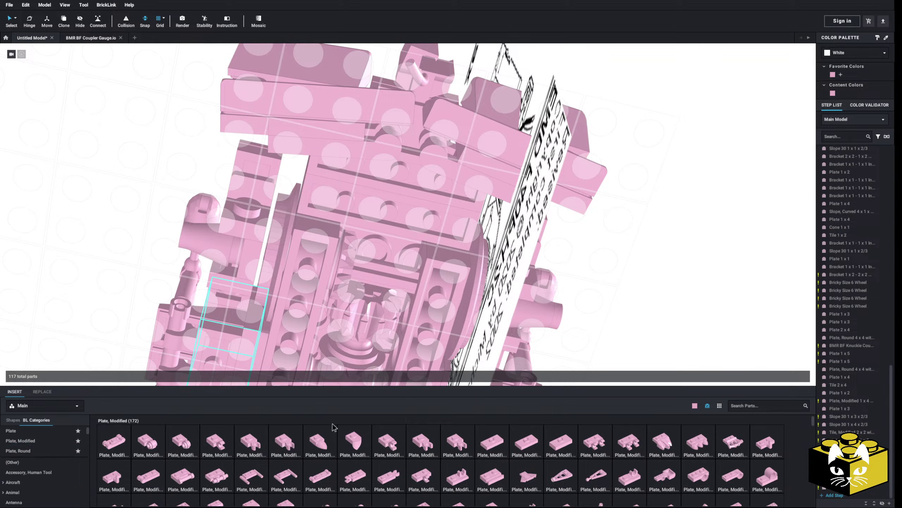
left_click(49, 455)
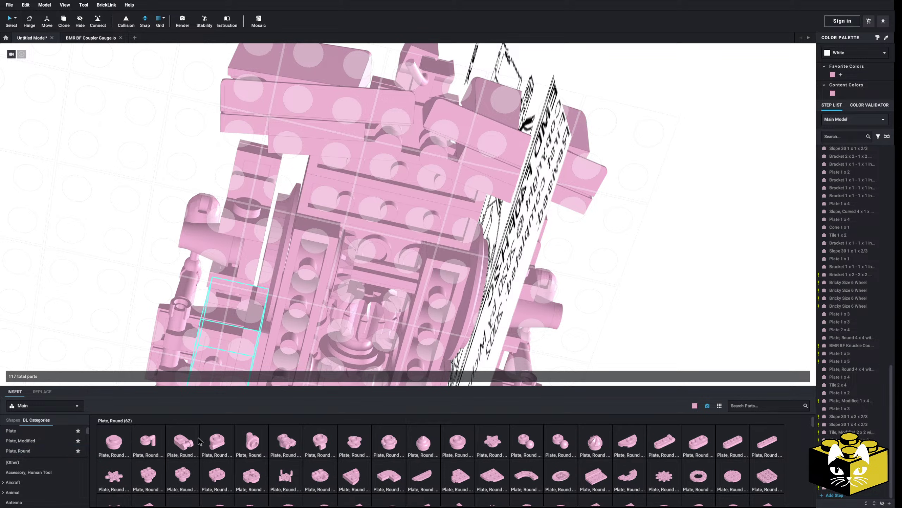
left_click(322, 445)
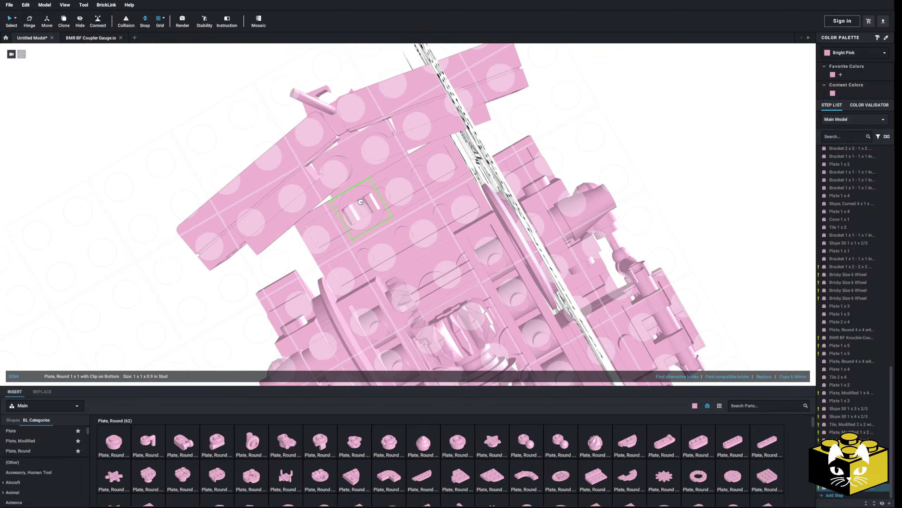
left_click(375, 254)
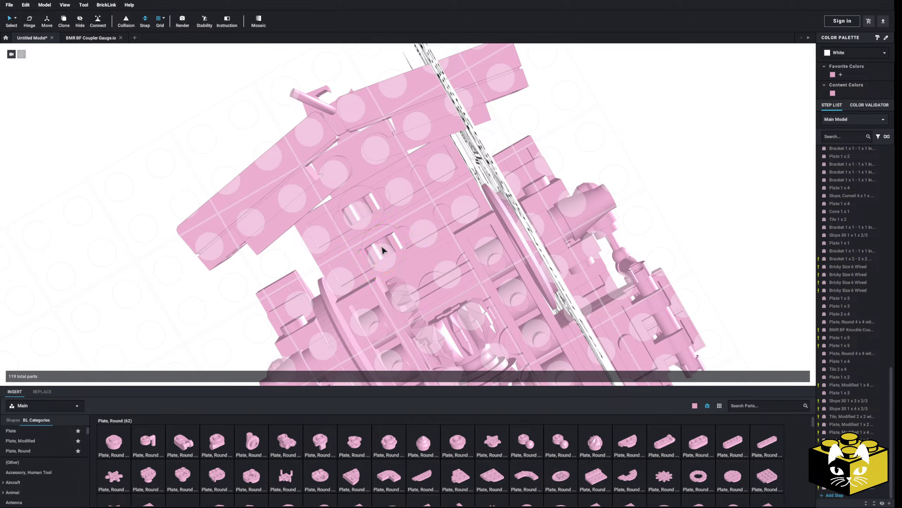
Paste the copied parts into the model.
right_click(184, 319)
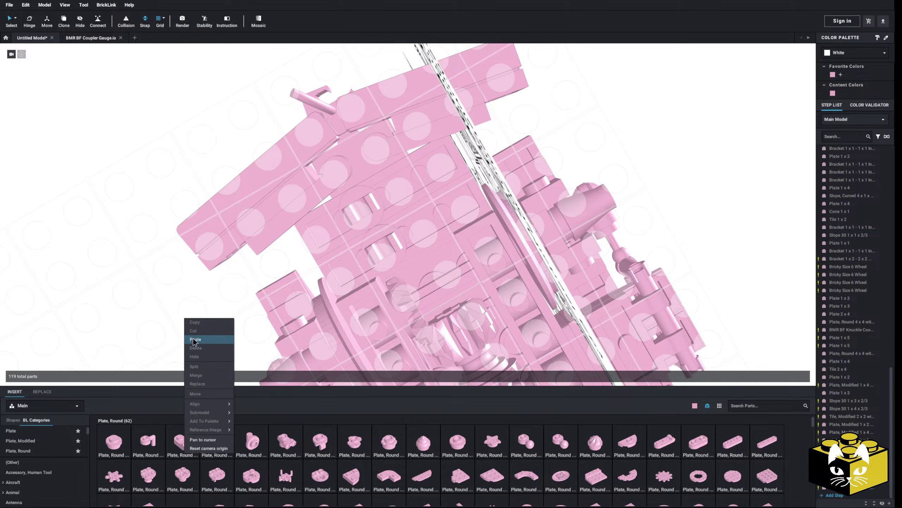
left_click(195, 340)
Open the available actions for the blueprint reference image behind the truck.
right_click_drag(230, 292, 285, 276)
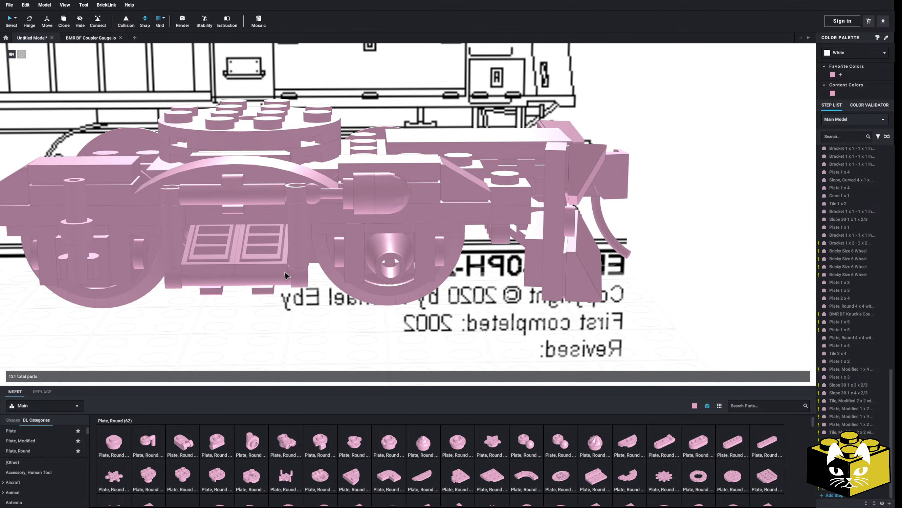
right_click(172, 271)
right_click(254, 345)
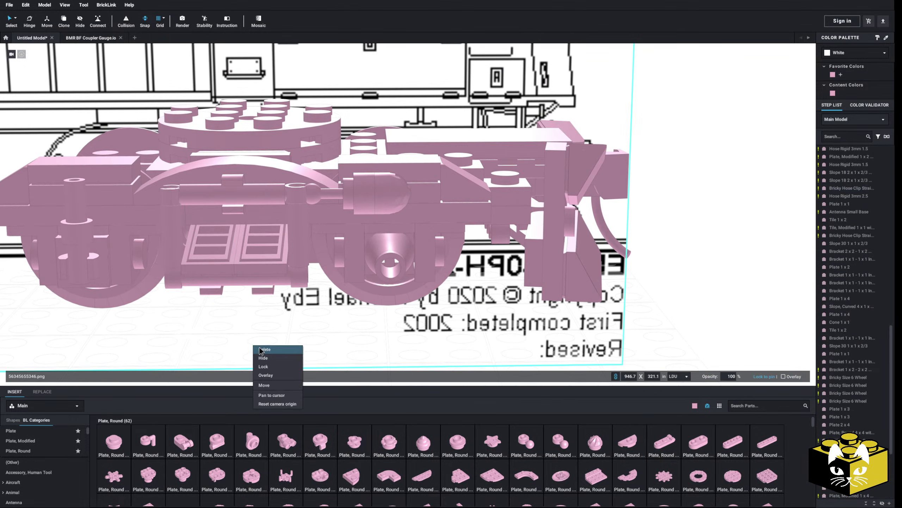
Move the loose two-part hose and clip assembly into the recess on the truck's underside behind the plow.
right_click(716, 268)
left_click(725, 288)
right_click_drag(717, 296, 725, 263)
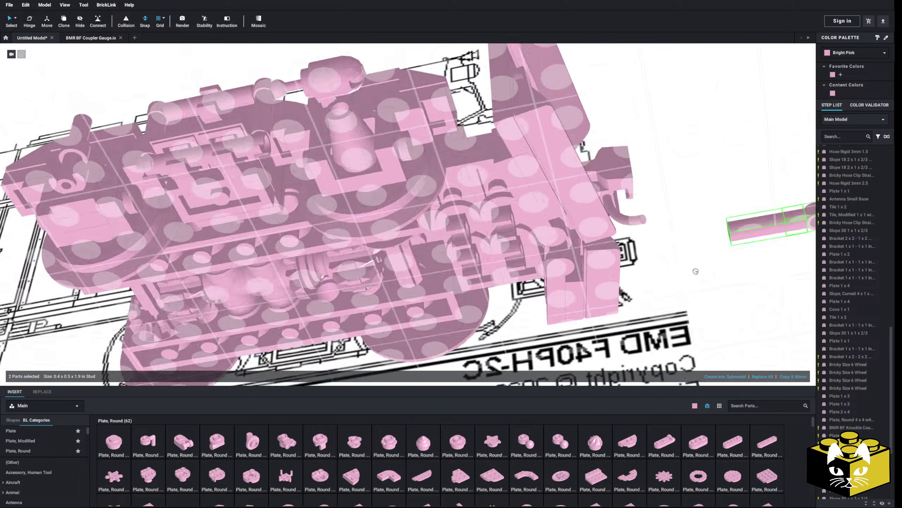
scroll(693, 258, "up", 5)
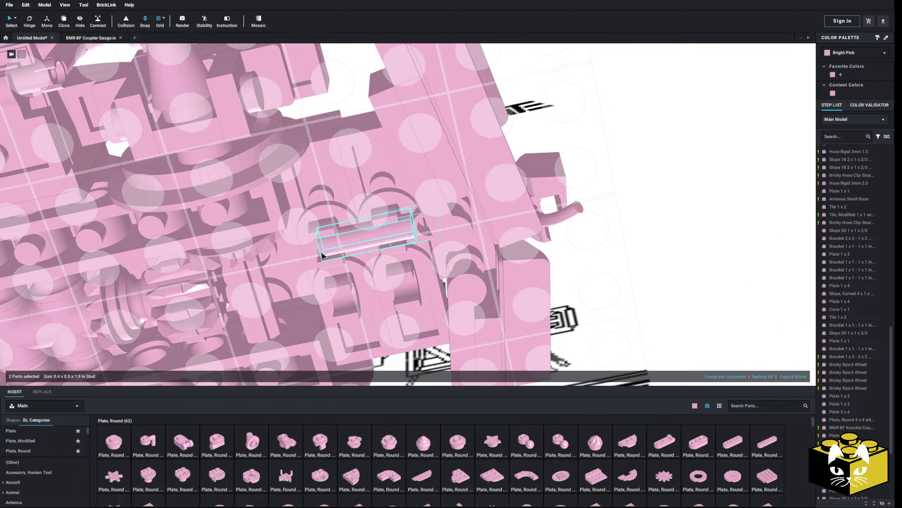
right_click_drag(614, 229, 633, 234)
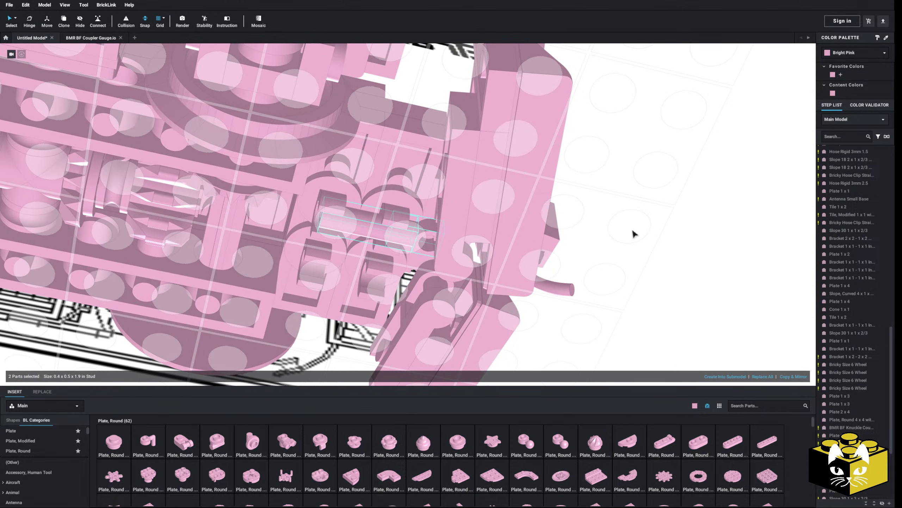
scroll(179, 479, "down", 2)
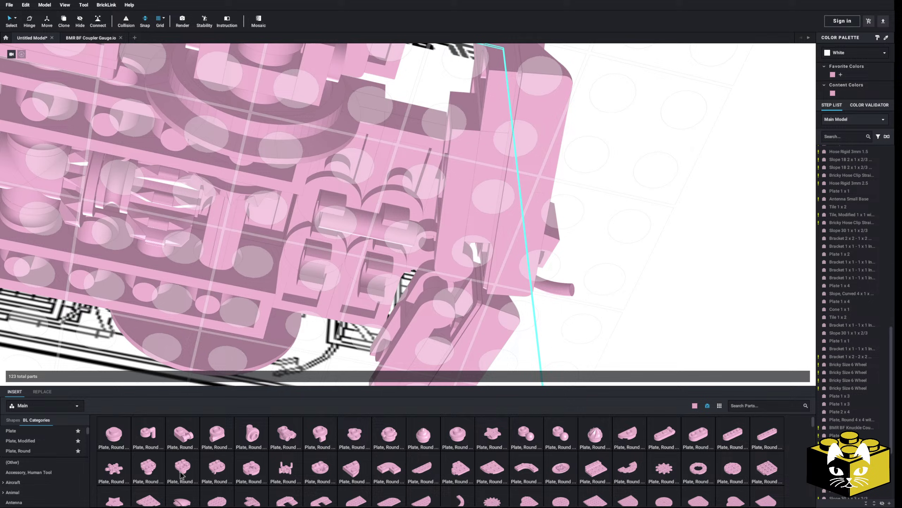
Try to insert a bar part from the Bar category at the hose and clip assembly under the truck.
scroll(36, 462, "down", 3)
left_click(35, 468)
scroll(275, 450, "down", 3)
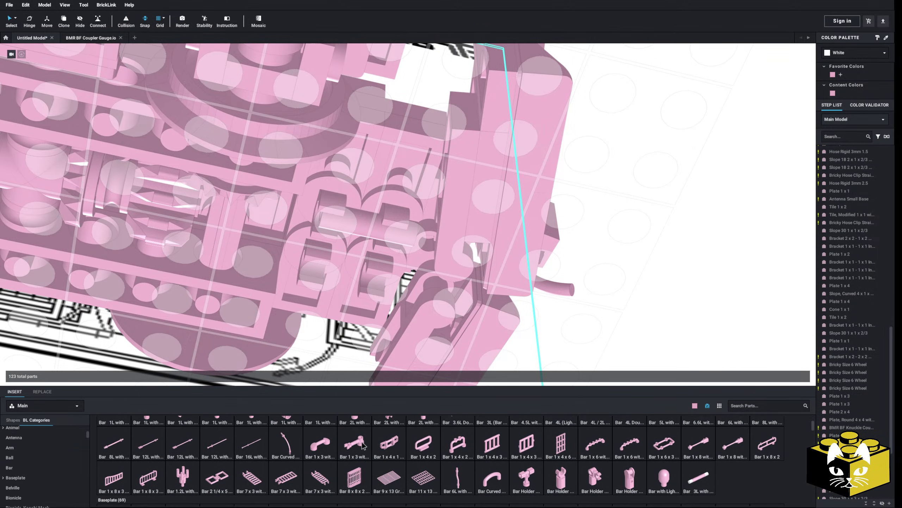
left_click_drag(357, 447, 333, 221)
right_click_drag(333, 221, 332, 225)
left_click(650, 299)
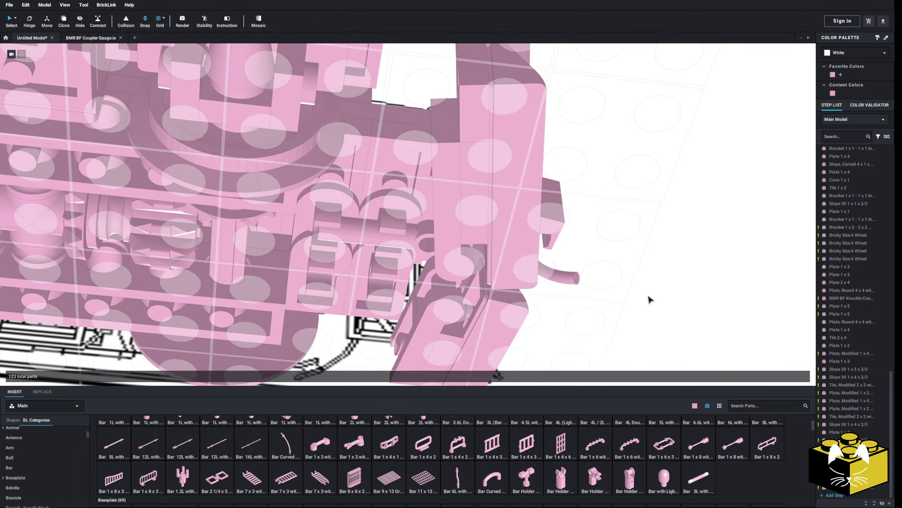
scroll(577, 423, "up", 1)
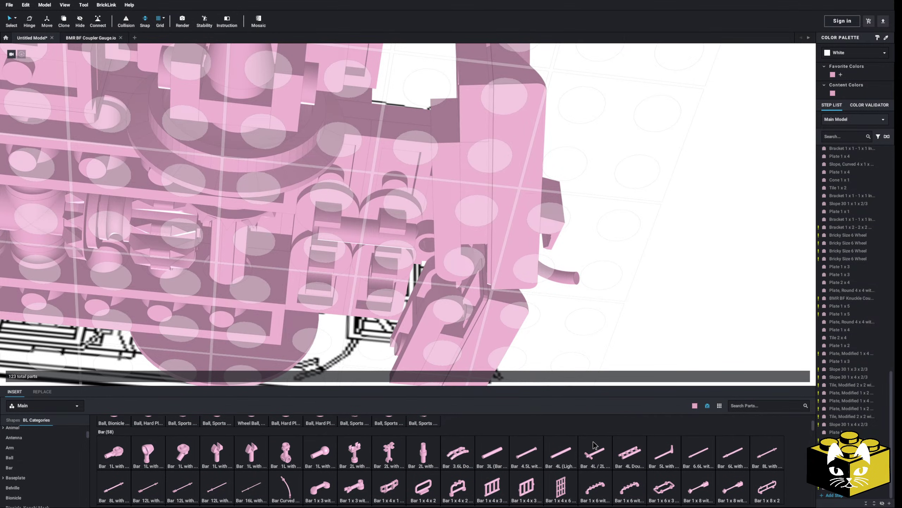
scroll(594, 445, "up", 1)
scroll(594, 445, "down", 1)
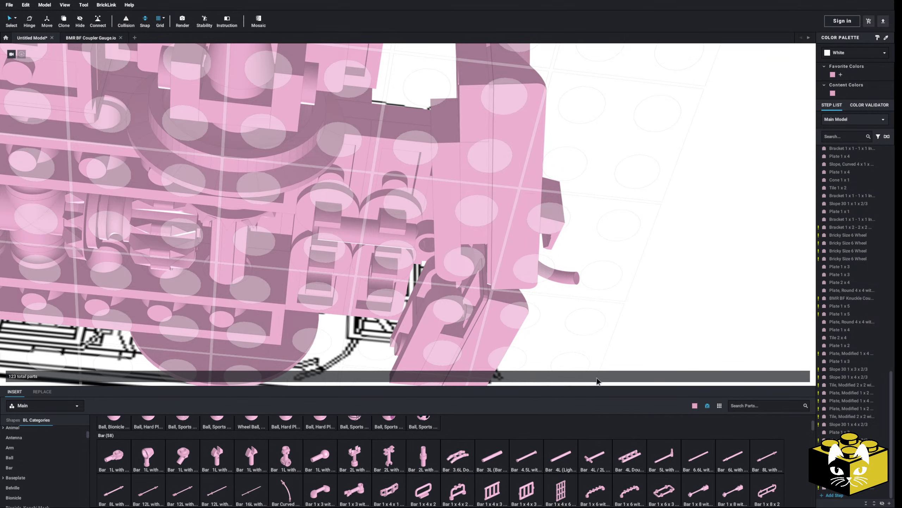
scroll(591, 300, "down", 5)
scroll(567, 310, "up", 2)
Move the three-part hose and clip assembly out beside the truck and remove the parts where it was mounted.
right_click_drag(593, 309, 582, 298)
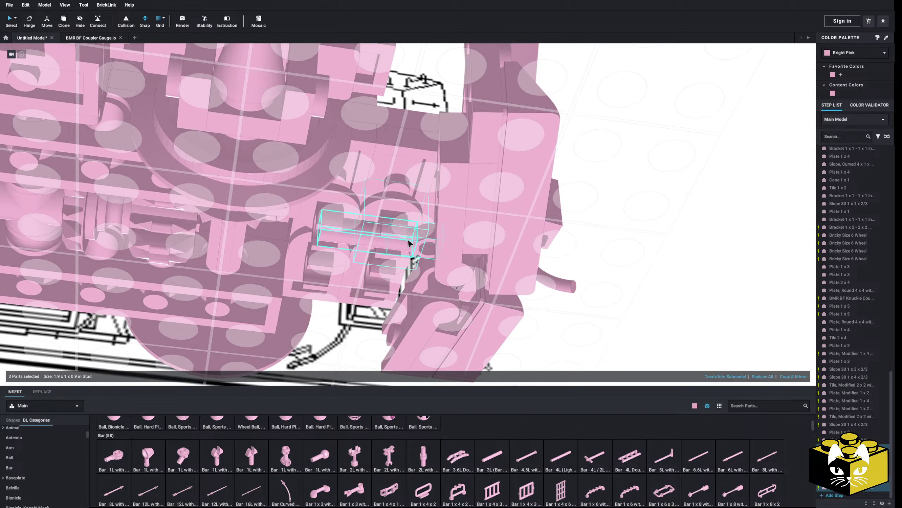
scroll(409, 231, "down", 3)
left_click_drag(333, 217, 623, 252)
left_click(457, 263)
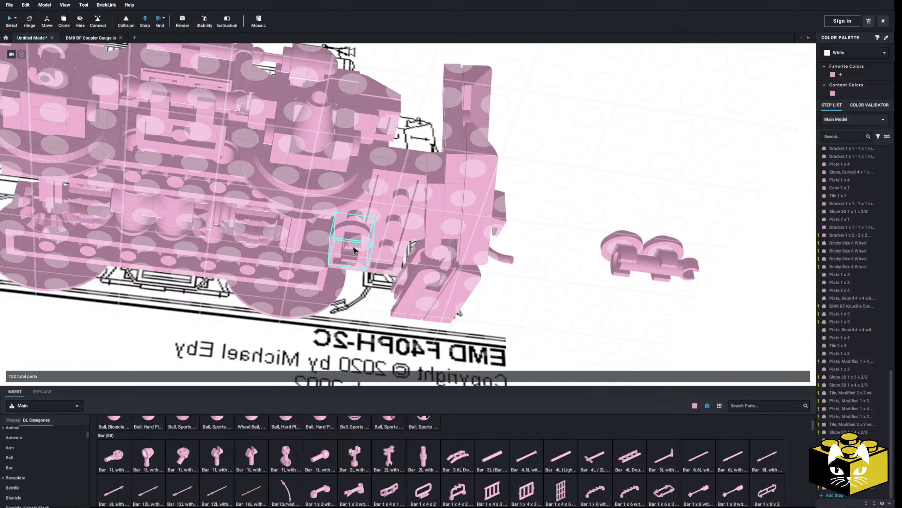
Insert a Plate 2 x 2 in the emptied spot and move the hose and clip assembly back under the truck.
left_click(14, 431)
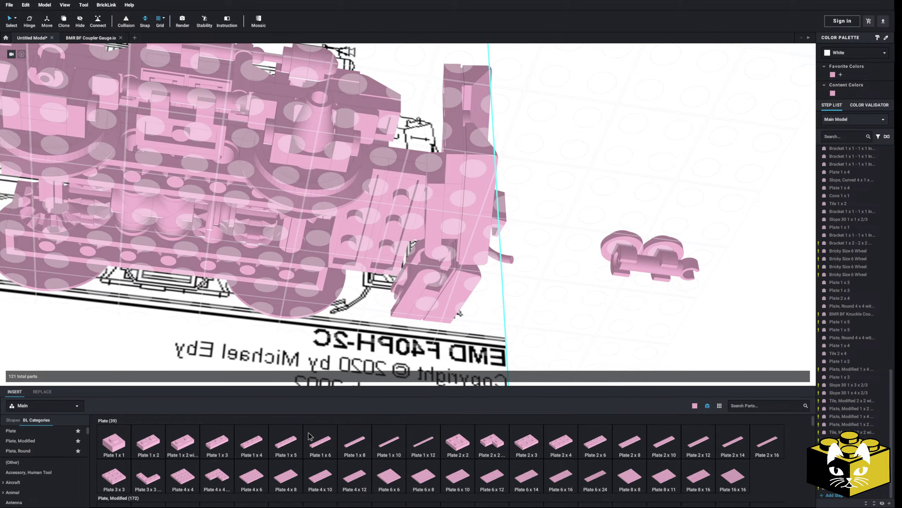
left_click(451, 447)
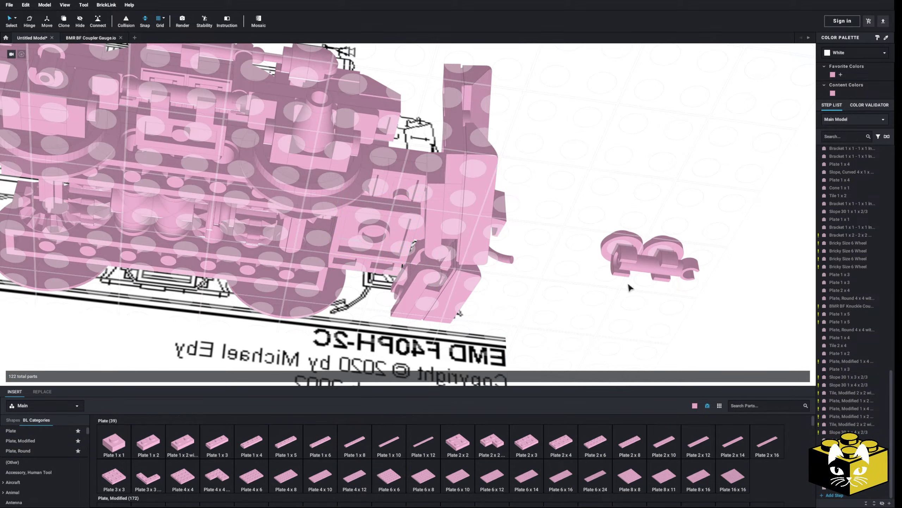
left_click_drag(625, 276, 347, 232)
left_click(576, 264)
Delete the five parts forming the plow half nearest the reference drawing.
right_click_drag(576, 263, 573, 231)
scroll(376, 234, "up", 2)
right_click_drag(416, 234, 471, 206)
left_click(405, 234)
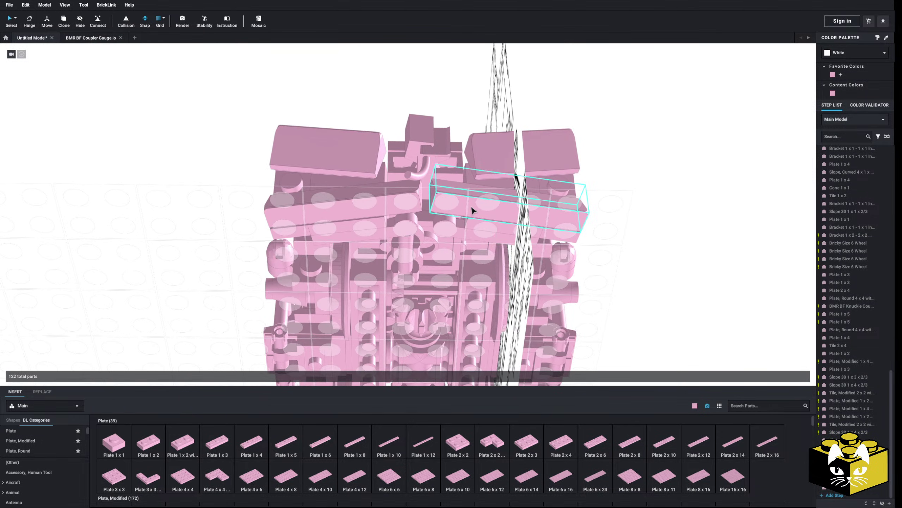
key("Delete")
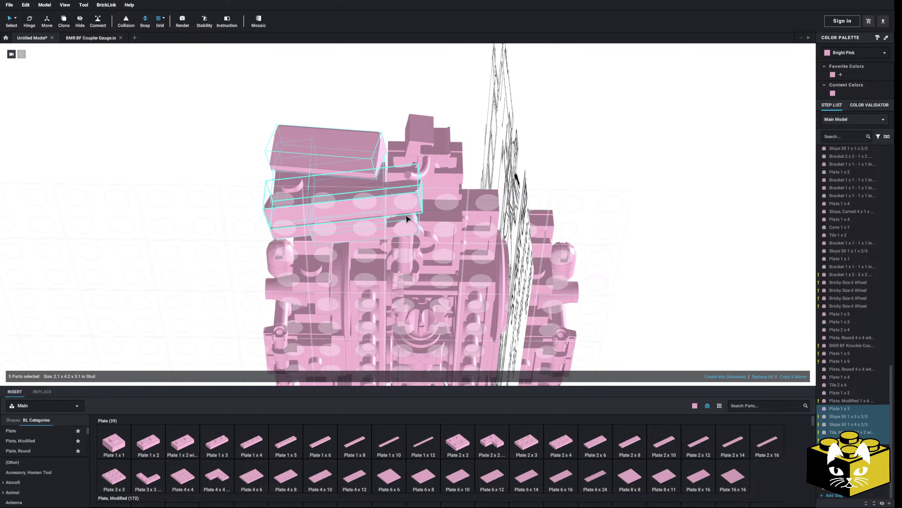
Delete the leftover part beside the hose and clip assembly on the truck's underside.
left_click_drag(406, 217, 403, 234)
right_click_drag(403, 223, 175, 222)
left_click(175, 222)
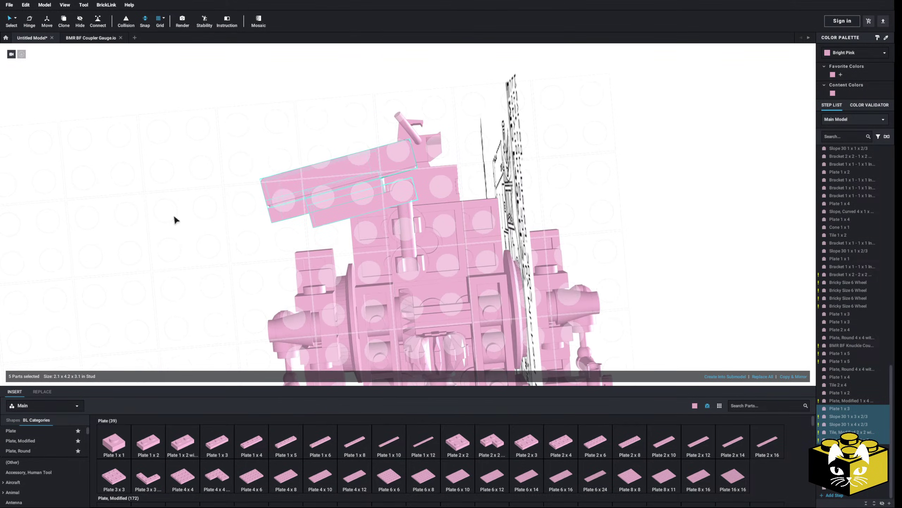
scroll(201, 240, "up", 3)
right_click_drag(216, 254, 212, 241)
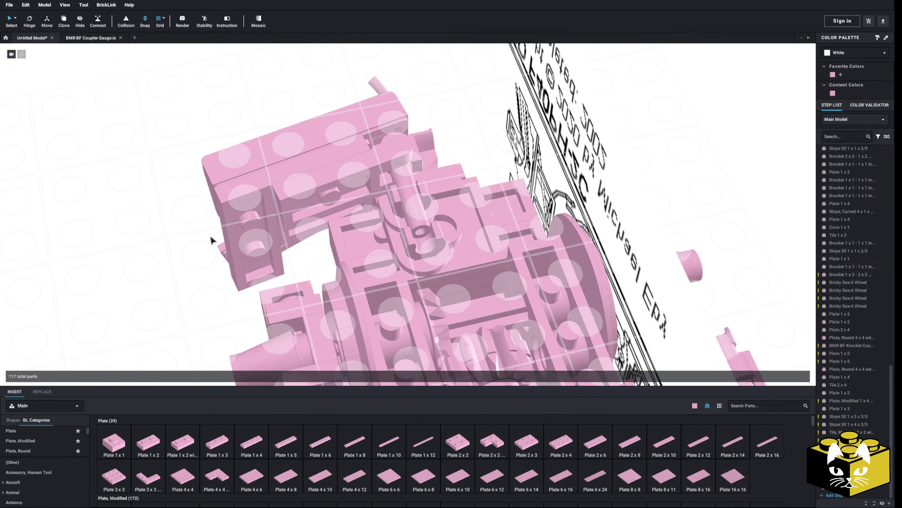
left_click(447, 208)
key("Delete")
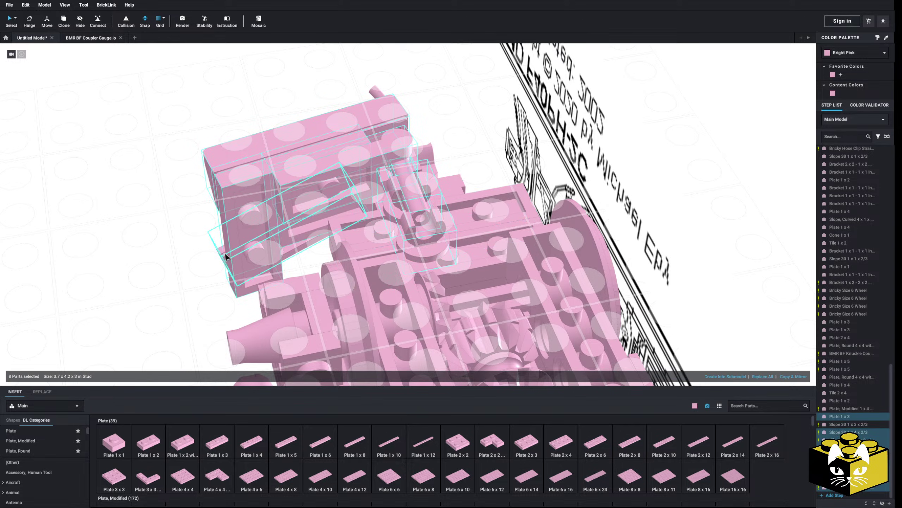
Copy and mirror the remaining plow half with its hose and clip parts, and place the copy on the opposite side.
right_click_drag(429, 242, 400, 239)
scroll(407, 287, "up", 4)
left_click(794, 376)
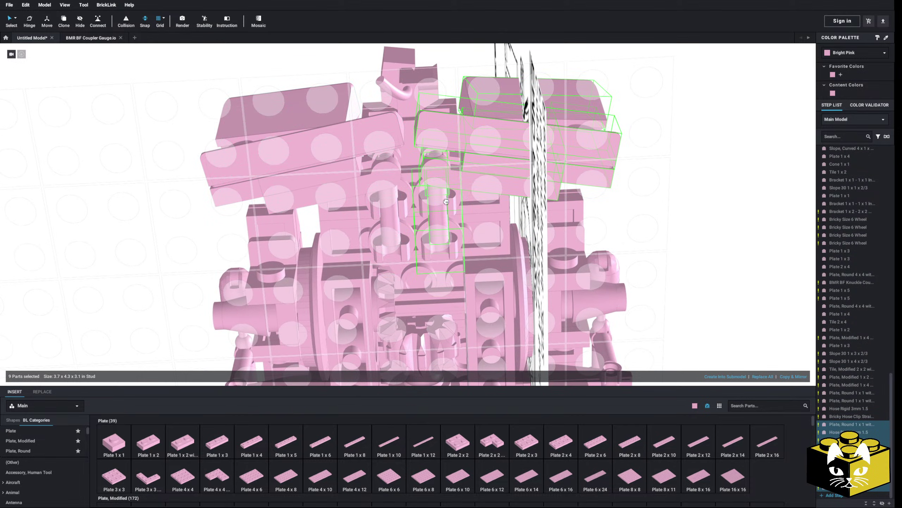
left_click(639, 227)
Try to place a Plate, Modified 1 x 1 with Open O Clip Thick (Vertical Grip) on the truck behind the plow.
scroll(600, 246, "down", 5)
mouse_move(601, 246)
right_mouse_down()
mouse_move(616, 307)
mouse_move(598, 300)
mouse_move(600, 268)
mouse_move(643, 268)
mouse_move(642, 280)
mouse_move(606, 283)
mouse_move(596, 299)
mouse_move(605, 262)
mouse_move(600, 291)
mouse_move(238, 349)
mouse_move(258, 315)
mouse_move(238, 323)
mouse_move(241, 306)
right_mouse_up()
left_click(48, 442)
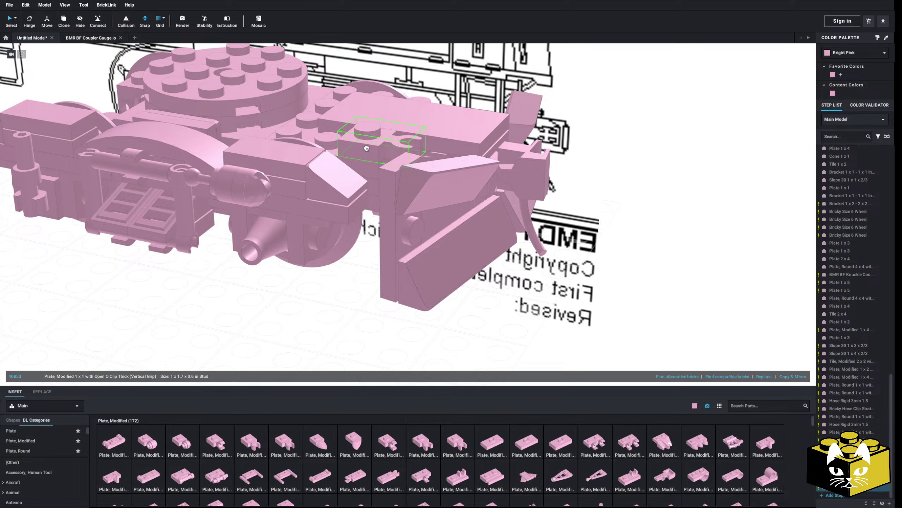
right_click_drag(365, 150, 368, 299)
left_click(370, 194)
key("Delete")
Insert two Bar 1L with Angled Hollow Stud parts at the back of the plow, one on each side.
right_click_drag(295, 254, 533, 313)
left_click(33, 466)
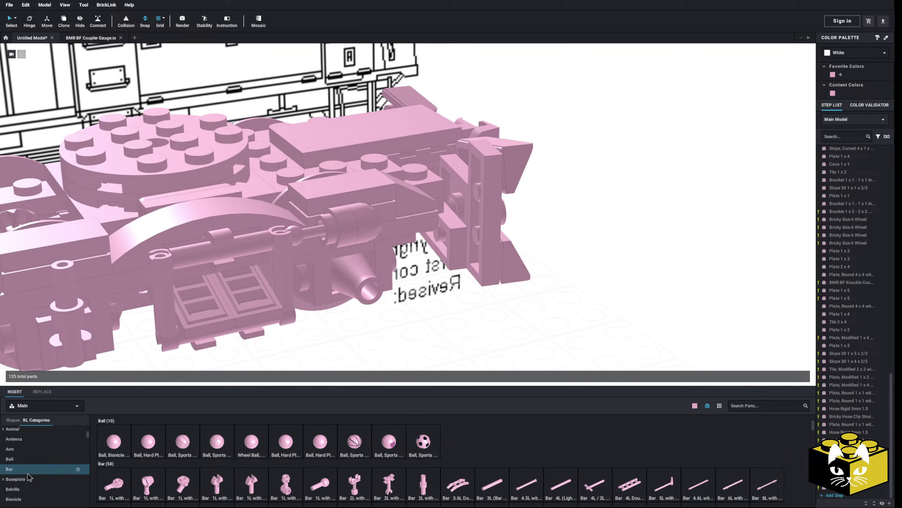
scroll(301, 444, "down", 1)
left_click(189, 442)
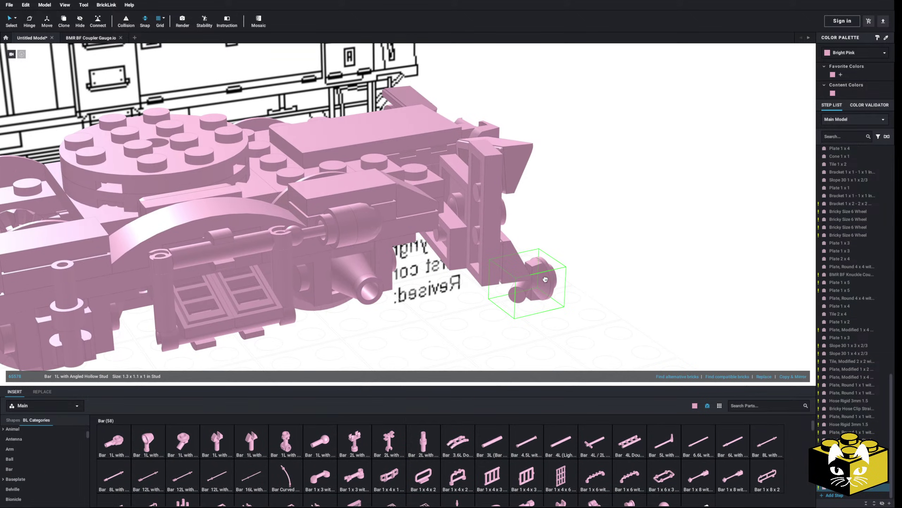
right_click_drag(542, 286, 467, 219)
left_click(473, 206)
right_click_drag(624, 229, 315, 281)
left_click(459, 230)
left_click(609, 273)
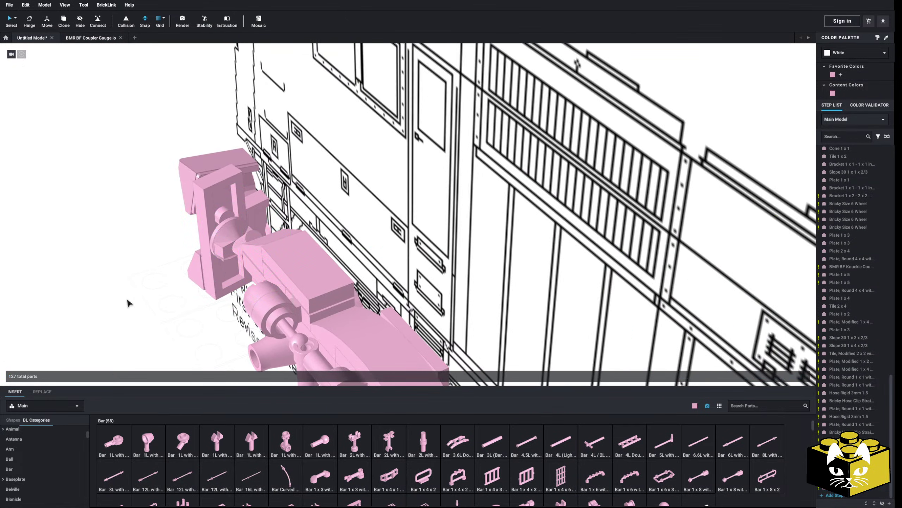
Select the plow halves with their hoses and clips and shift the whole assembly lengthwise relative to the truck with the Move tool.
mouse_move(129, 303)
right_mouse_down()
mouse_move(155, 292)
mouse_move(163, 276)
mouse_move(242, 298)
mouse_move(215, 297)
mouse_move(195, 312)
mouse_move(196, 302)
mouse_move(169, 302)
mouse_move(214, 291)
mouse_move(166, 289)
mouse_move(205, 296)
mouse_move(204, 278)
mouse_move(179, 289)
mouse_move(207, 290)
mouse_move(210, 276)
right_mouse_up()
scroll(241, 270, "up", 3)
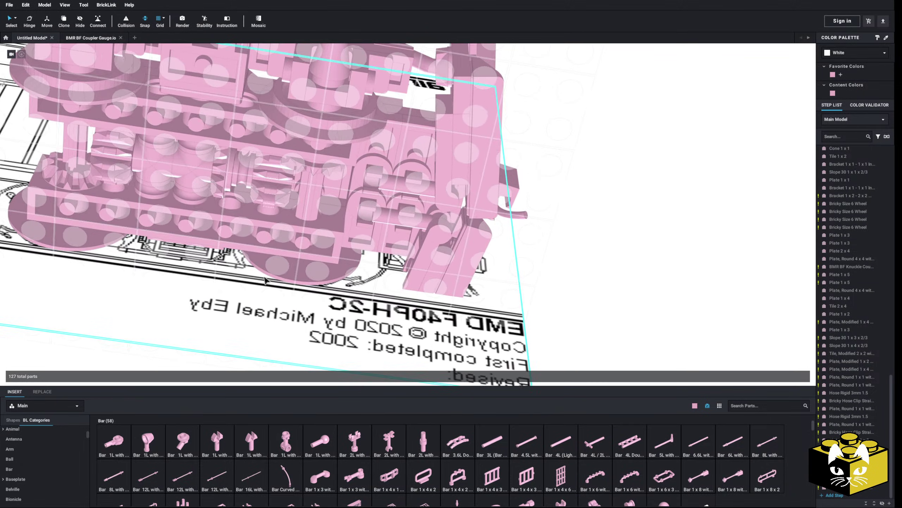
middle_click_drag(309, 264, 274, 278)
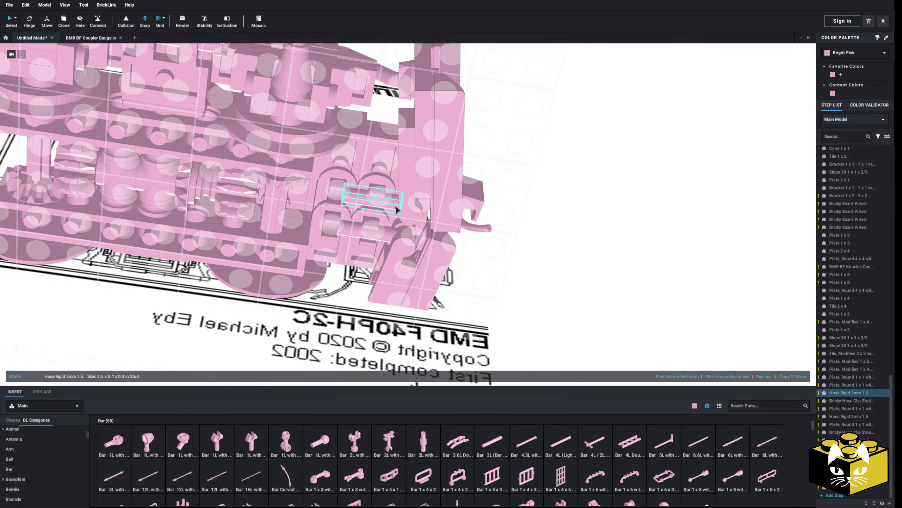
right_click_drag(397, 210, 369, 224)
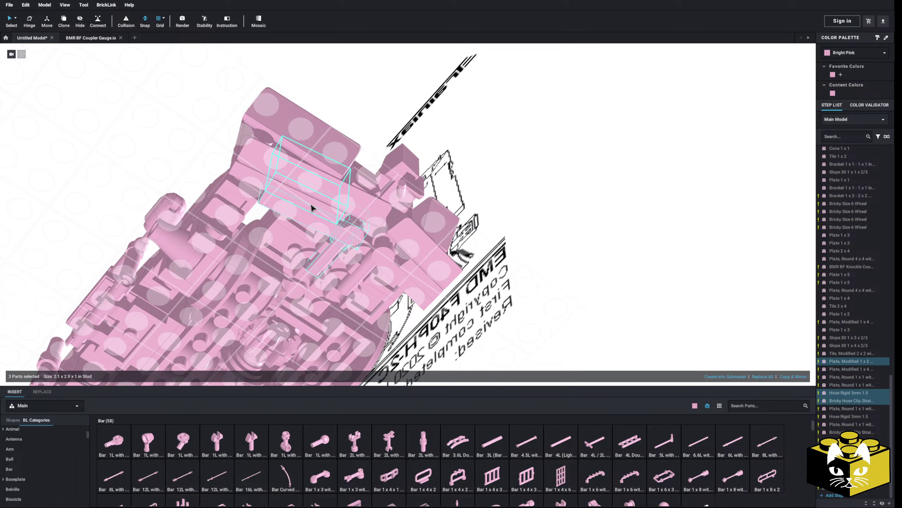
left_click(260, 134, "ctrl")
right_click_drag(259, 134, 356, 174)
left_click(322, 131, "ctrl")
right_click_drag(321, 130, 317, 151)
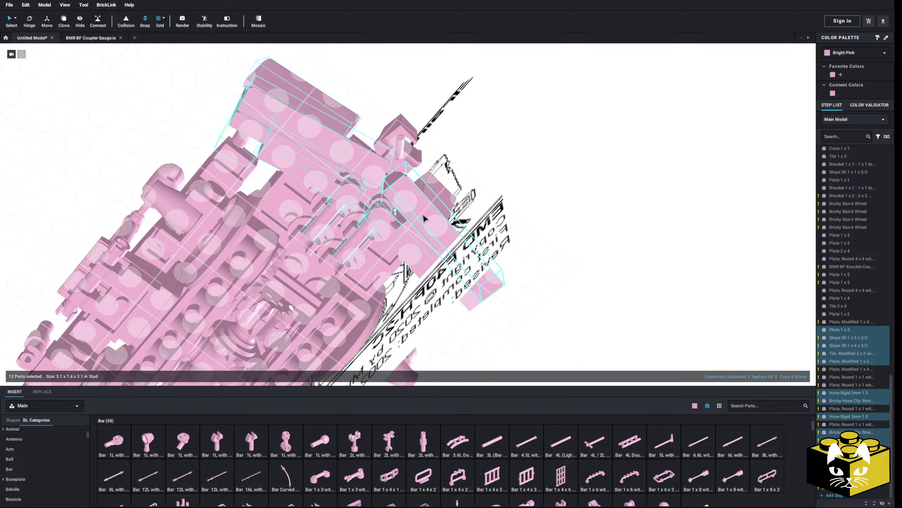
right_click_drag(432, 196, 208, 143)
left_click(443, 196, "ctrl")
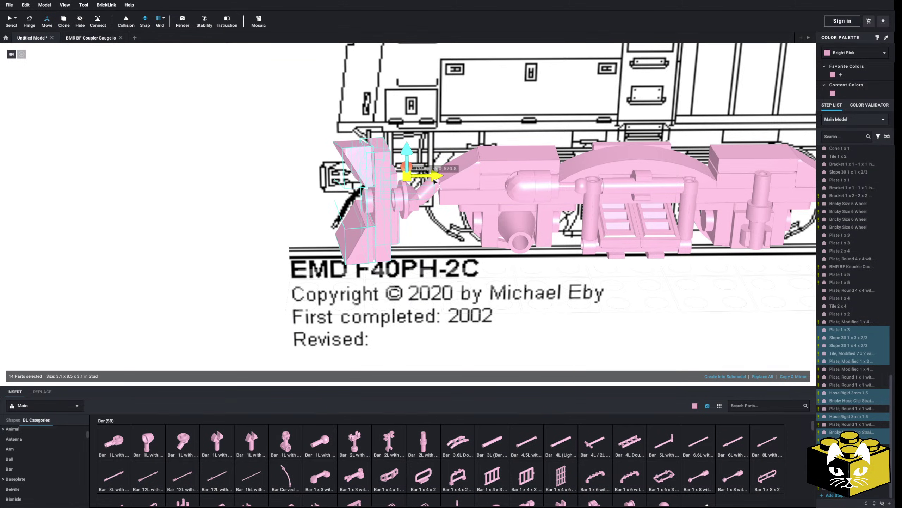
scroll(435, 213, "down", 3)
right_click_drag(435, 213, 512, 217)
left_click(621, 220)
right_click_drag(160, 180, 49, 178)
scroll(405, 189, "up", 3)
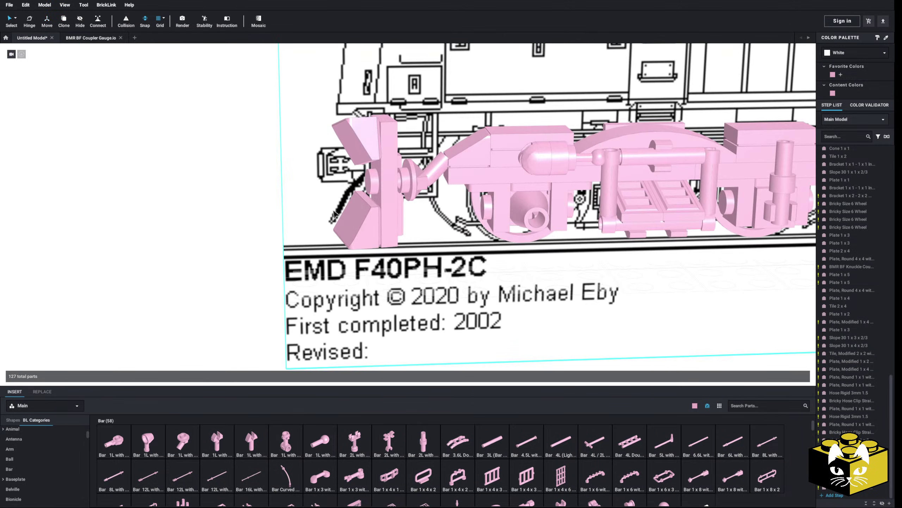
left_click(245, 242)
scroll(245, 241, "down", 3)
right_click_drag(245, 242, 462, 249)
mouse_move(533, 270)
right_mouse_down()
mouse_move(553, 260)
mouse_move(556, 234)
mouse_move(496, 262)
mouse_move(514, 278)
mouse_move(534, 278)
mouse_move(442, 227)
mouse_move(584, 246)
mouse_move(576, 234)
mouse_move(592, 250)
mouse_move(490, 292)
mouse_move(479, 308)
mouse_move(493, 292)
mouse_move(412, 211)
mouse_move(530, 216)
mouse_move(735, 266)
right_mouse_up()
Delete the 2 x 4 tile and the 1 x 4 plate from the top of the truck between turntable and coupler.
left_click(412, 210)
right_click(412, 211)
left_click(412, 210)
key("Delete")
right_click_drag(665, 251, 645, 253)
scroll(639, 253, "up", 3)
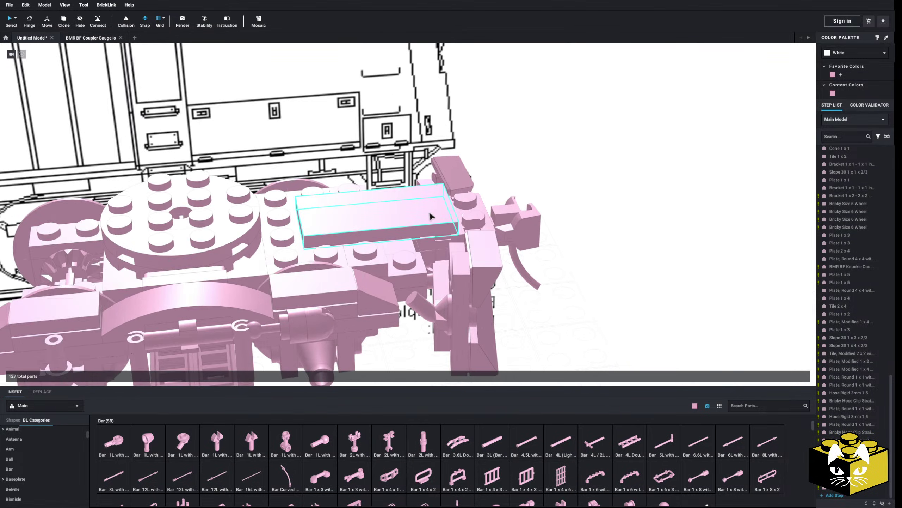
left_click(431, 215)
key("Delete")
Copy and mirror the 2 x 4 plate beside the round turntable to fill the gap toward the coupler.
right_click_drag(431, 215, 305, 345)
right_click_drag(249, 363, 277, 295)
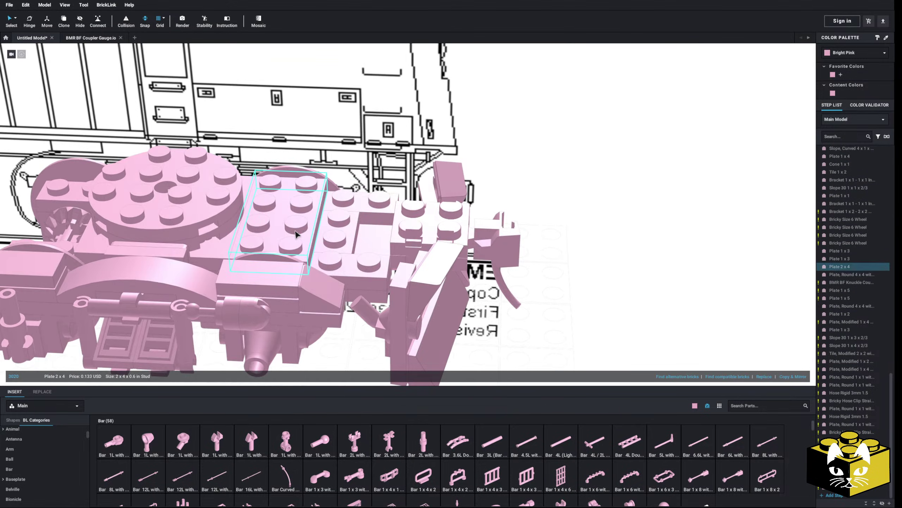
left_click(791, 377)
Insert a Tile 2 x 6 along the centre of the truck's top, from the turntable to the coupler end.
scroll(40, 443, "up", 3)
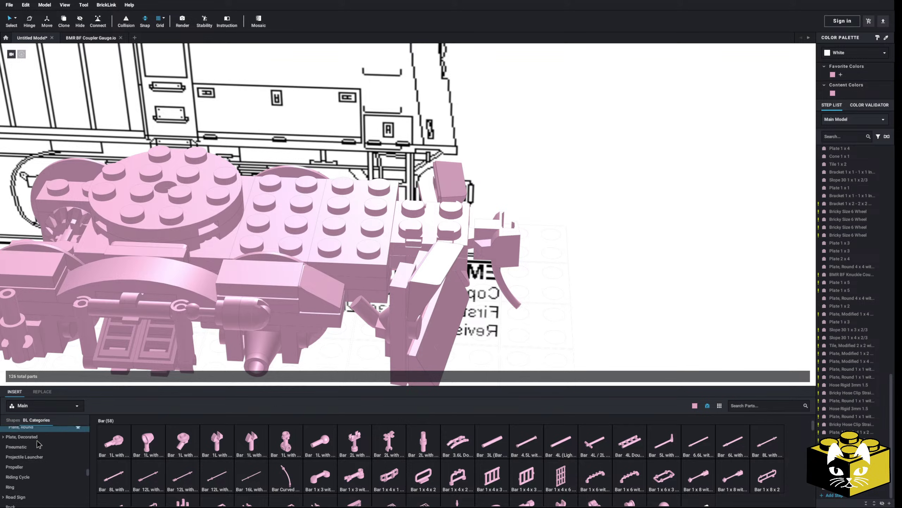
scroll(37, 453, "down", 2)
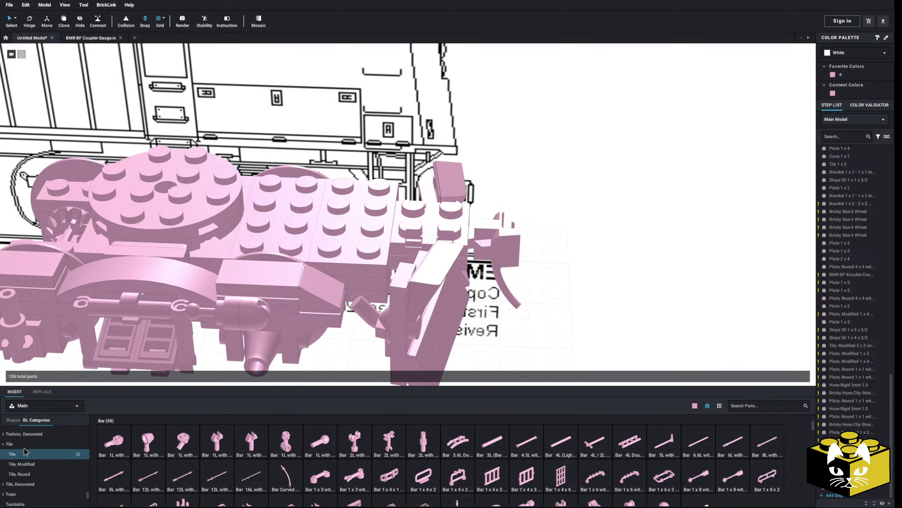
left_click(31, 457)
left_click(561, 442)
left_click(353, 217)
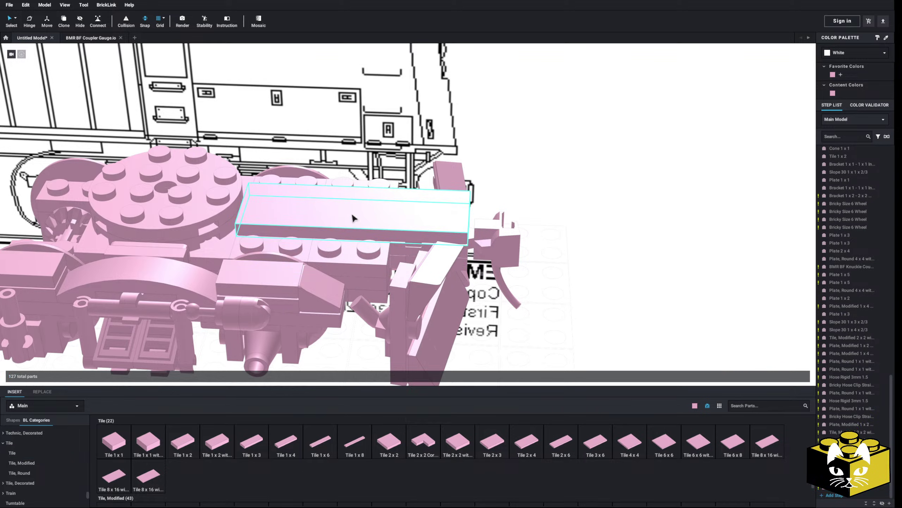
scroll(557, 232, "down", 5)
mouse_move(557, 232)
right_mouse_down()
mouse_move(521, 226)
mouse_move(352, 282)
mouse_move(388, 280)
mouse_move(381, 326)
mouse_move(353, 325)
mouse_move(365, 310)
mouse_move(370, 324)
mouse_move(482, 212)
right_mouse_up()
scroll(429, 316, "up", 5)
scroll(379, 315, "up", 1)
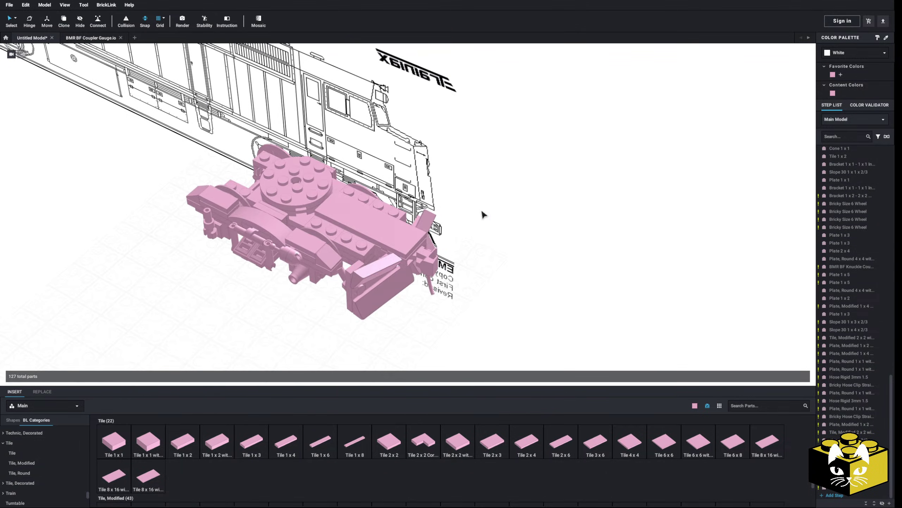
right_click_drag(549, 281, 547, 302)
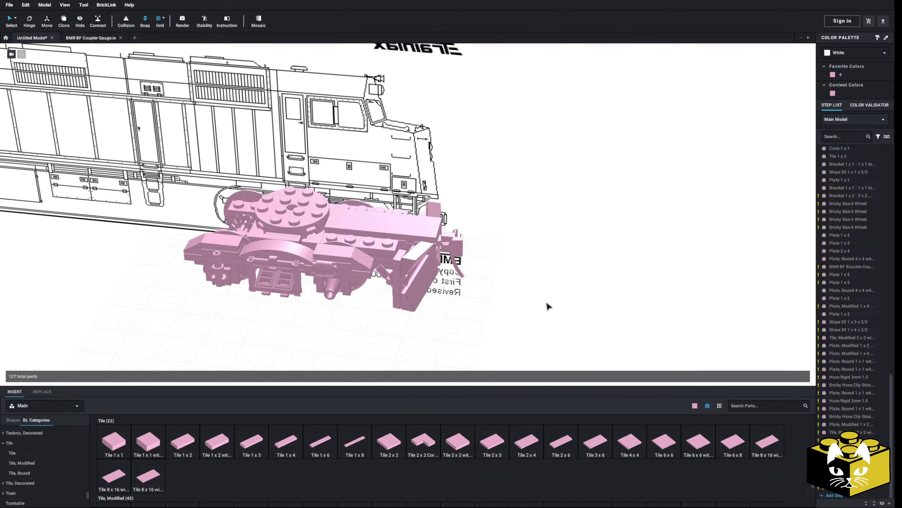
Insert a Plate, Modified 1 x 2 with Clip on End (Horizontal Grip) on the truck's side deck, clip facing the plow.
scroll(554, 289, "up", 3)
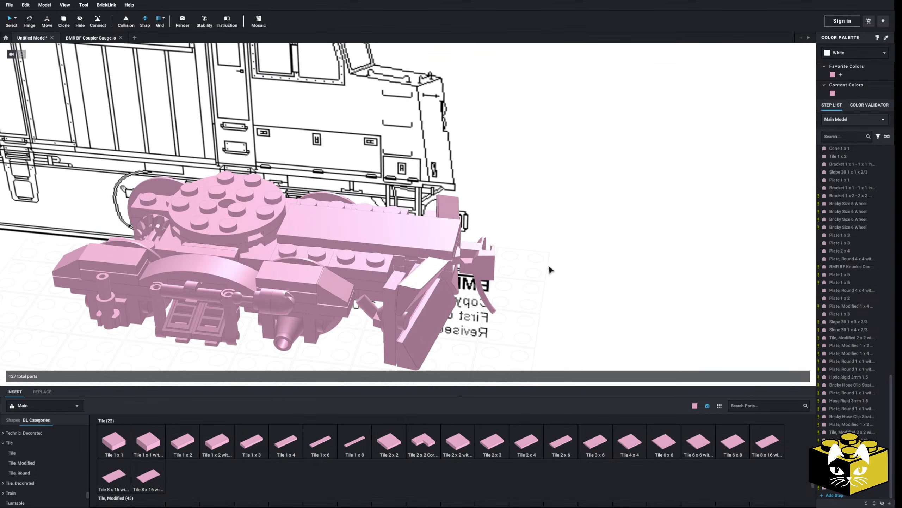
mouse_move(549, 270)
right_mouse_down()
mouse_move(527, 259)
mouse_move(544, 260)
mouse_move(521, 258)
mouse_move(546, 268)
mouse_move(450, 258)
mouse_move(446, 249)
mouse_move(458, 291)
mouse_move(482, 329)
mouse_move(499, 336)
right_mouse_up()
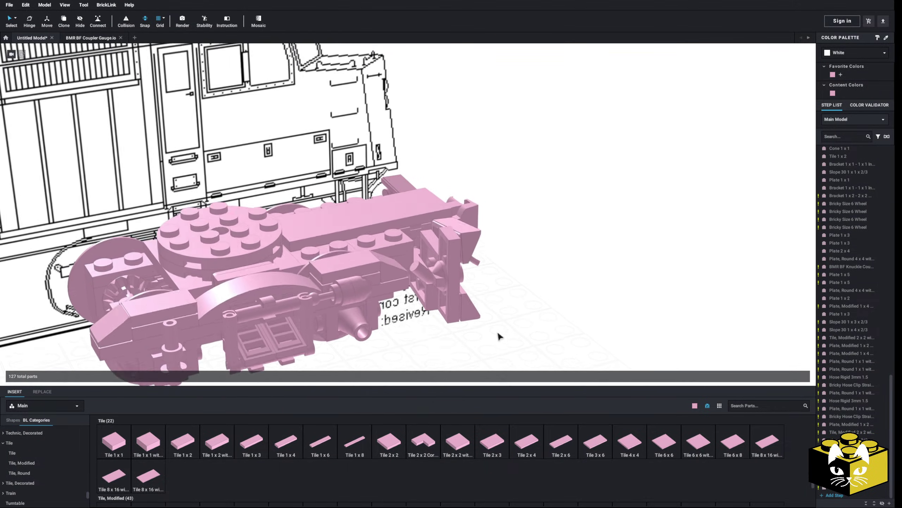
scroll(499, 336, "up", 3)
scroll(30, 467, "up", 10)
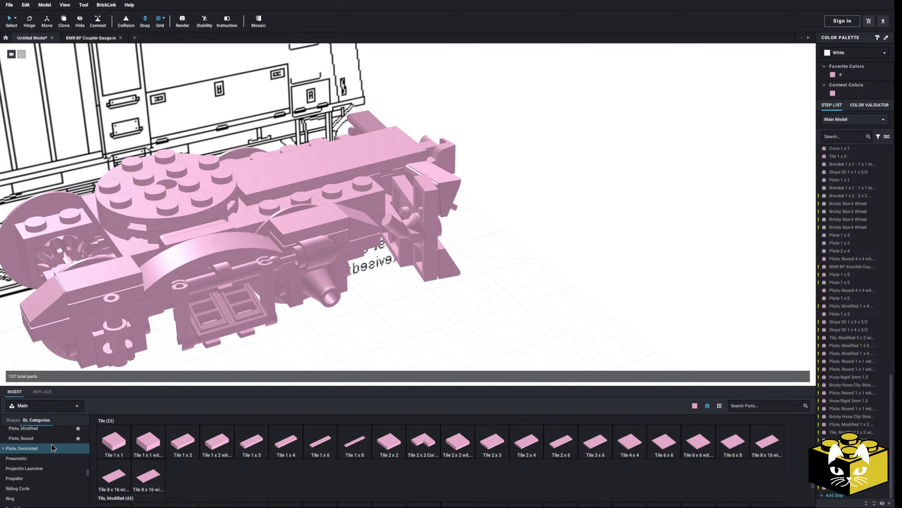
left_click(35, 431)
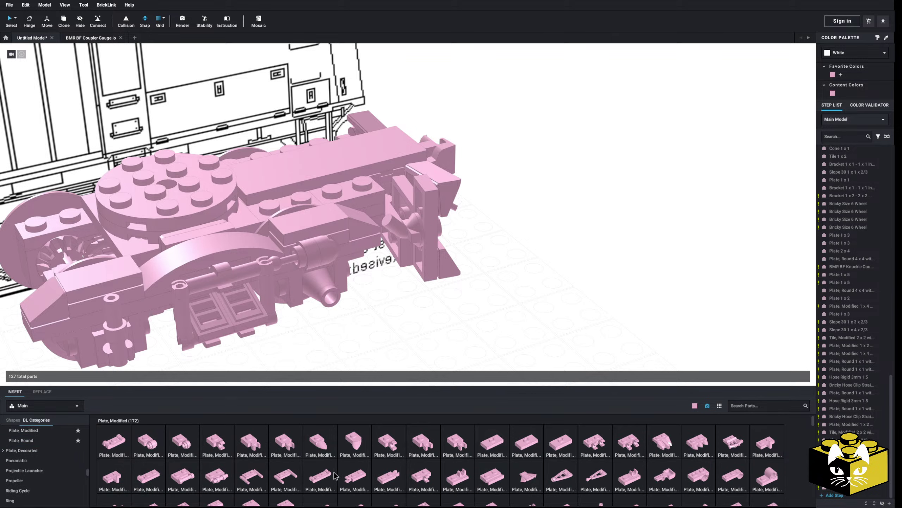
left_click(354, 440)
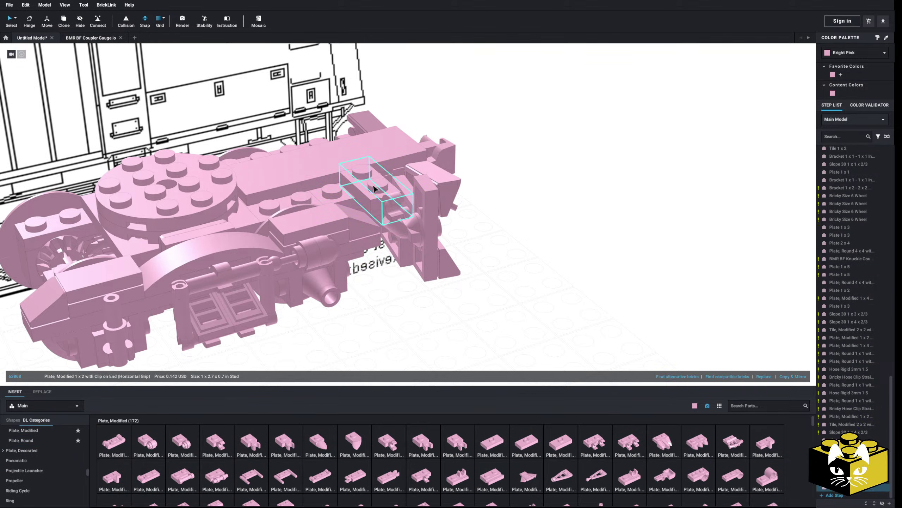
left_click(374, 188)
right_click_drag(374, 188, 515, 245)
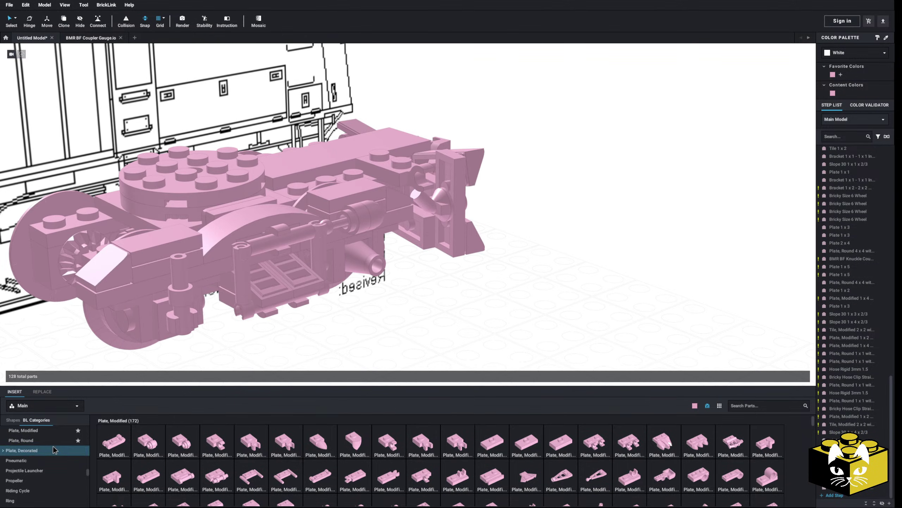
Try a Bar 4L Double (Ladder) on the clip beside the plow, then delete both the ladder and the clip plate.
scroll(53, 449, "up", 2)
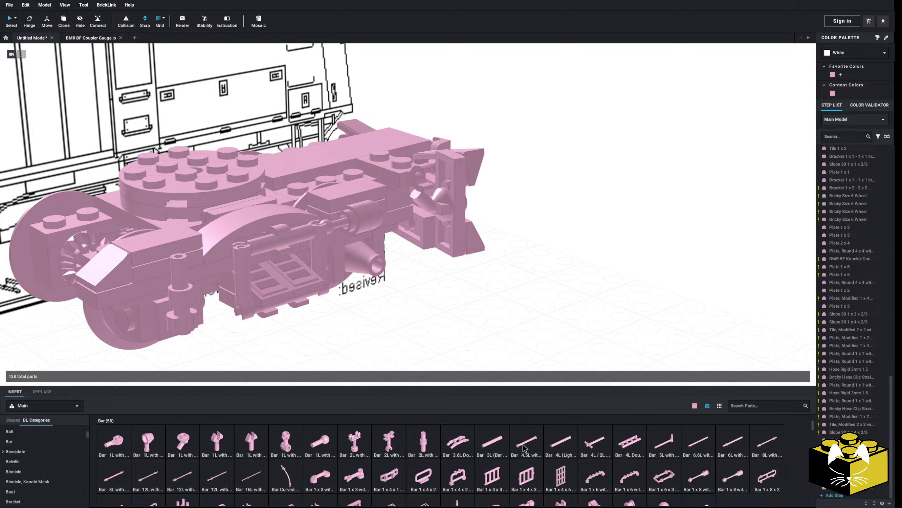
left_click(630, 442)
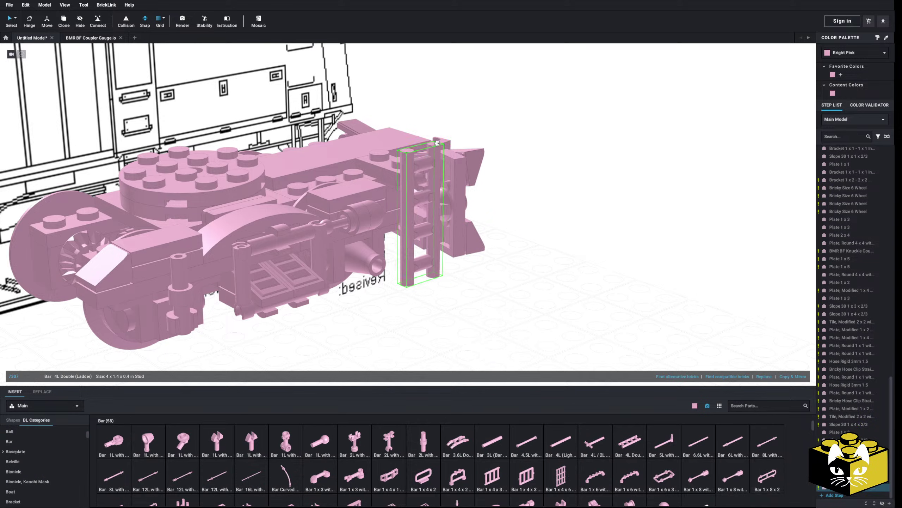
left_click(442, 143)
right_click_drag(443, 147, 547, 208)
left_click_drag(367, 223, 376, 196)
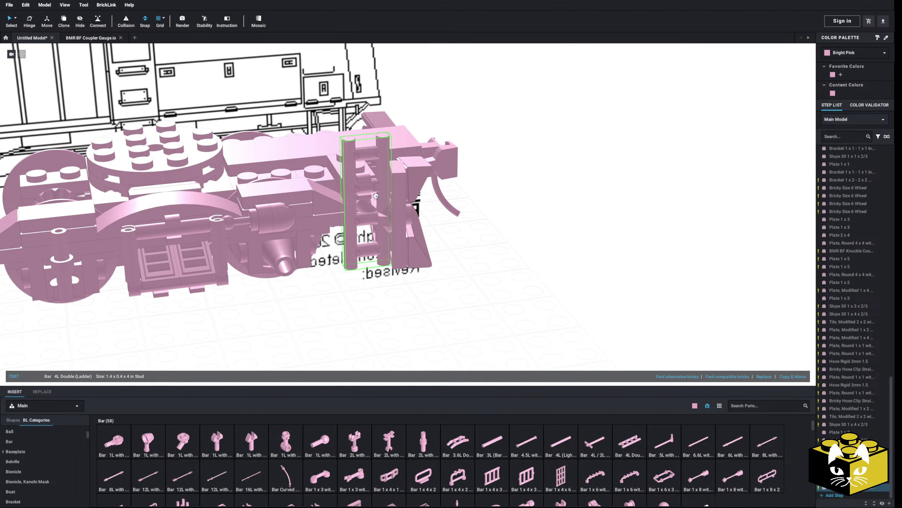
right_click_drag(368, 189, 354, 165)
key("Delete")
right_click_drag(550, 228, 458, 229)
mouse_move(445, 224)
right_mouse_down()
mouse_move(421, 227)
mouse_move(477, 217)
mouse_move(431, 224)
mouse_move(492, 227)
mouse_move(500, 238)
mouse_move(515, 230)
right_mouse_up()
scroll(515, 231, "up", 5)
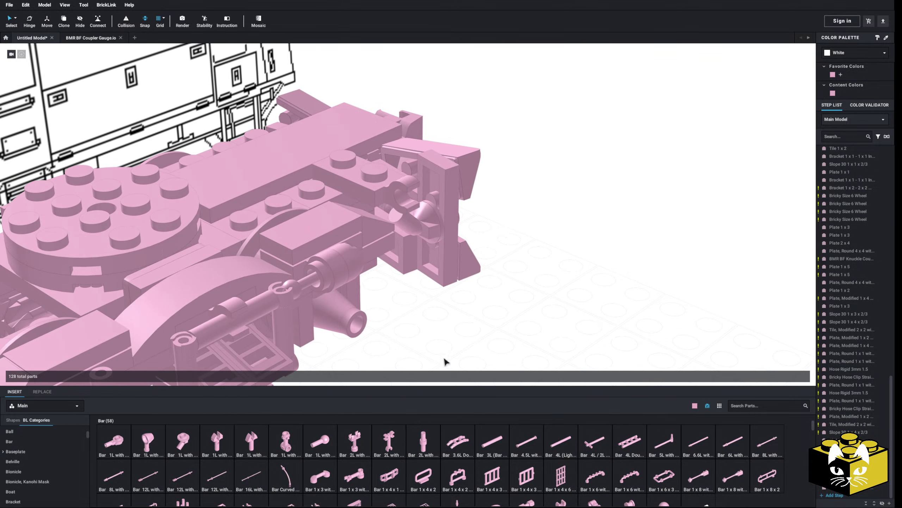
right_click_drag(446, 353, 438, 209)
key("Delete")
Try a modified 1 x 2 plate with an end clip again on the deck beside the plow, and delete it.
scroll(54, 467, "up", 3)
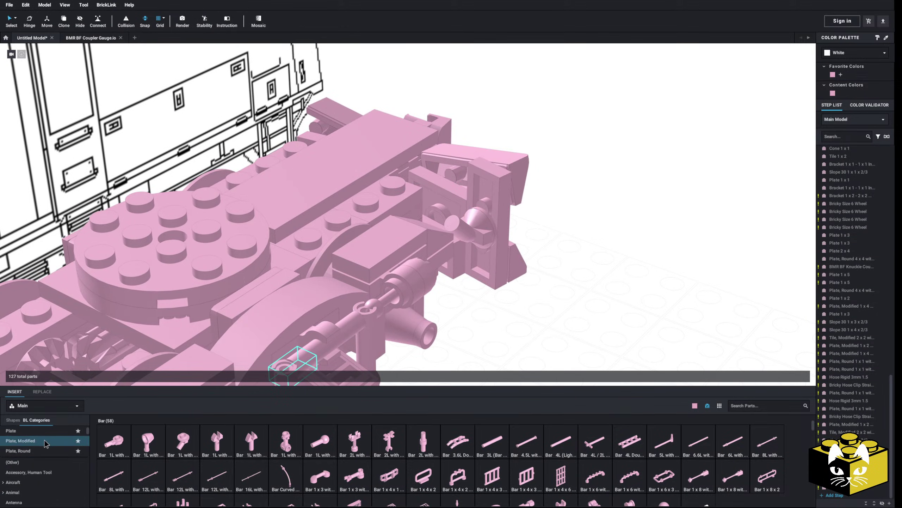
left_click(21, 440)
left_click(384, 480)
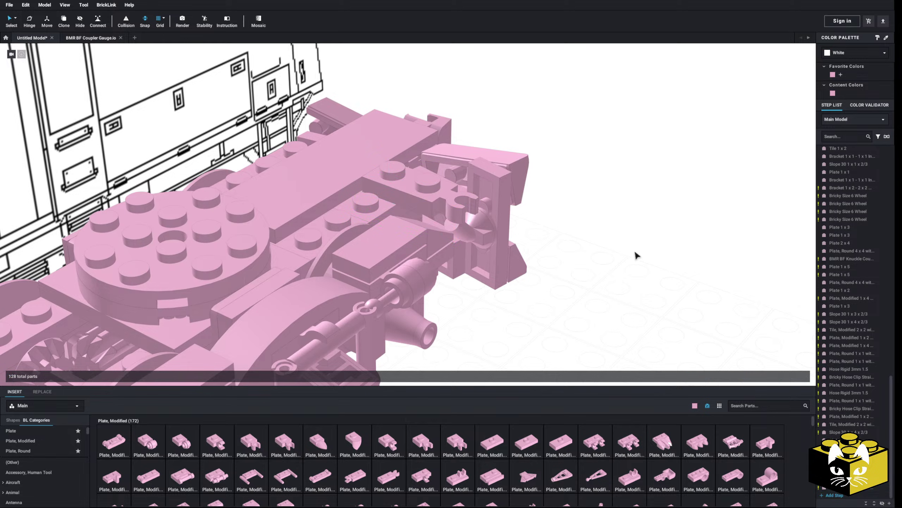
scroll(563, 263, "down", 3)
mouse_move(408, 198)
right_mouse_down()
mouse_move(417, 198)
mouse_move(409, 202)
right_mouse_up()
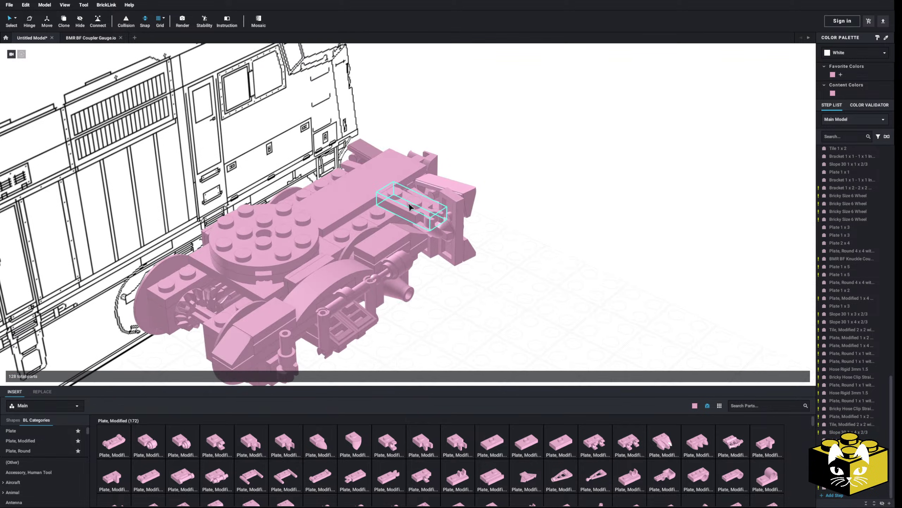
scroll(515, 276, "up", 3)
mouse_move(515, 276)
right_mouse_down()
mouse_move(514, 297)
mouse_move(506, 274)
right_mouse_up()
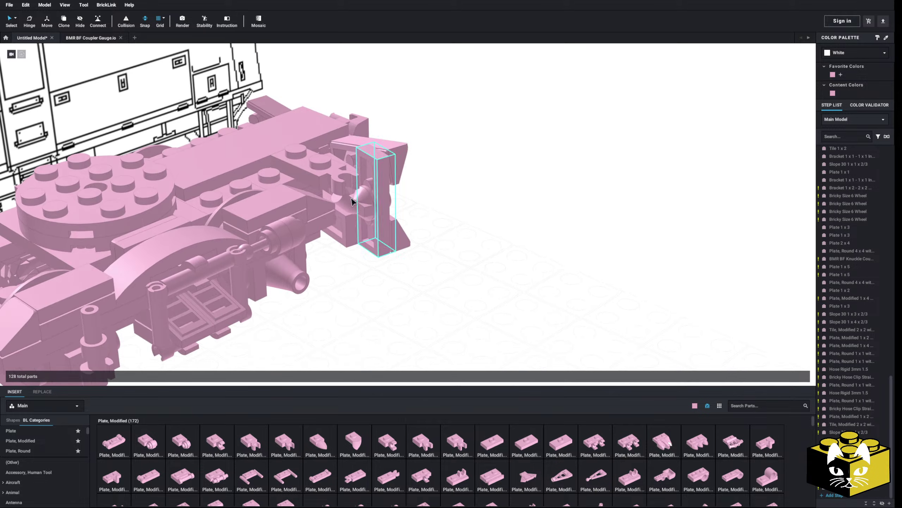
middle_click_drag(379, 239, 447, 254)
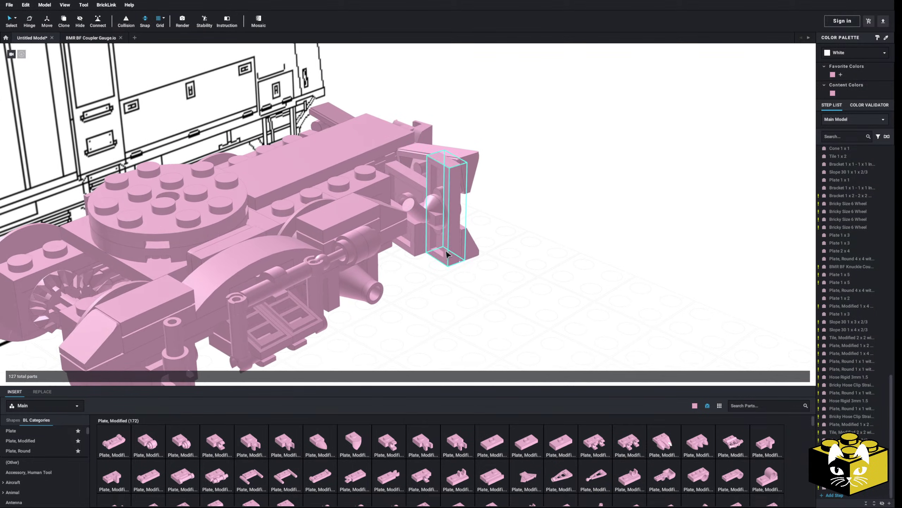
right_click_drag(447, 254, 445, 259)
Insert the 3 Rung Ladder from the custom parts and stand it upright in the open space beside the truck.
scroll(394, 432, "down", 1)
scroll(393, 432, "down", 2)
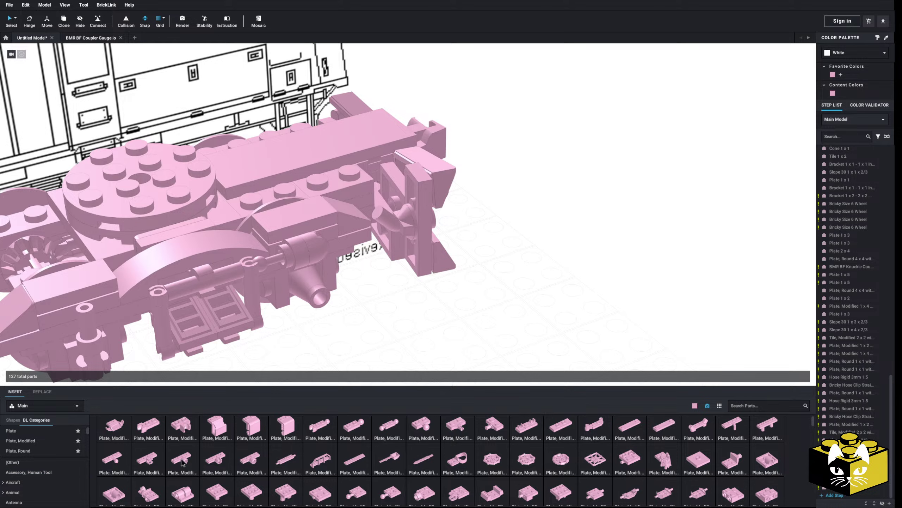
left_click(50, 406)
left_click(25, 421)
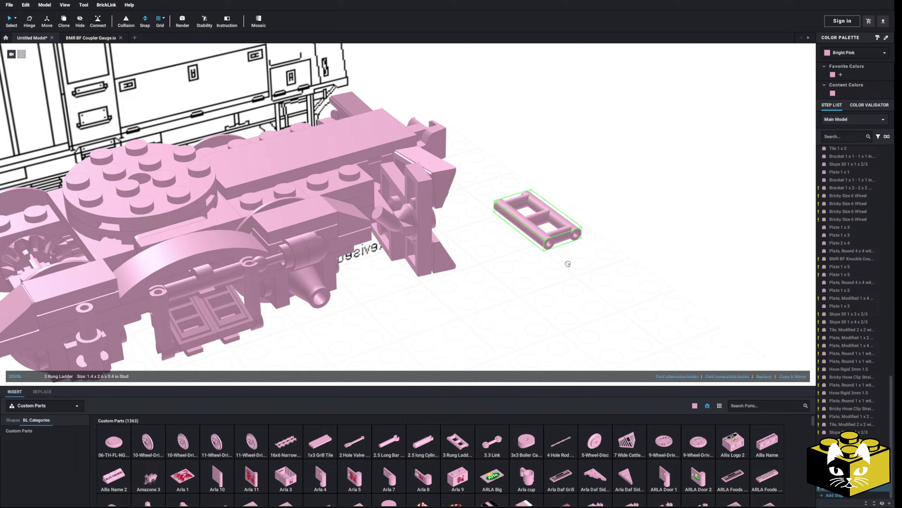
key("Up")
left_click(574, 162)
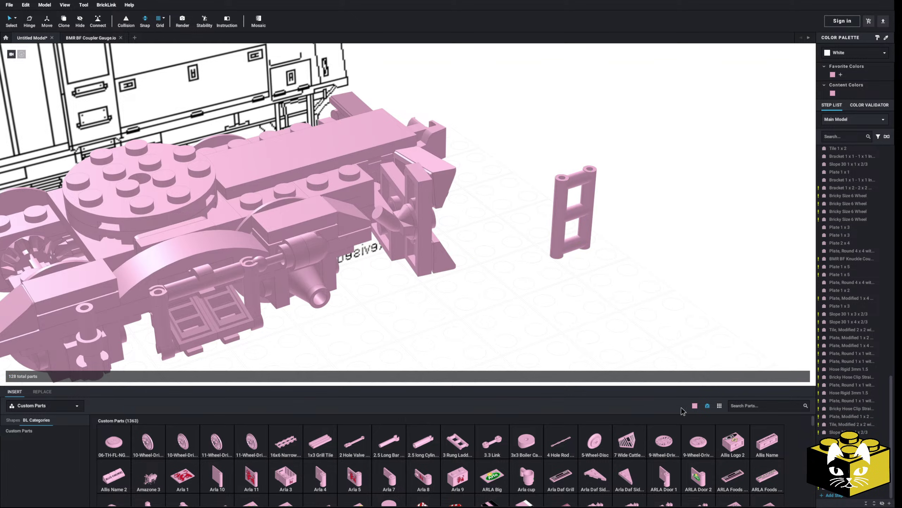
Try the 3 Rung Ladder on a clip plate at the deck's plow end, then delete the plate and move the ladder back out.
left_click(67, 407)
left_click(50, 404)
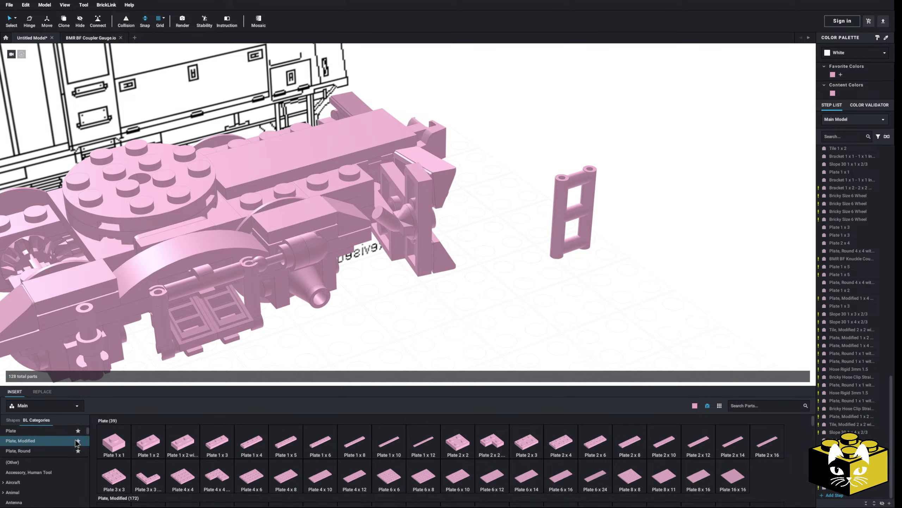
left_click(50, 441)
left_click(379, 473)
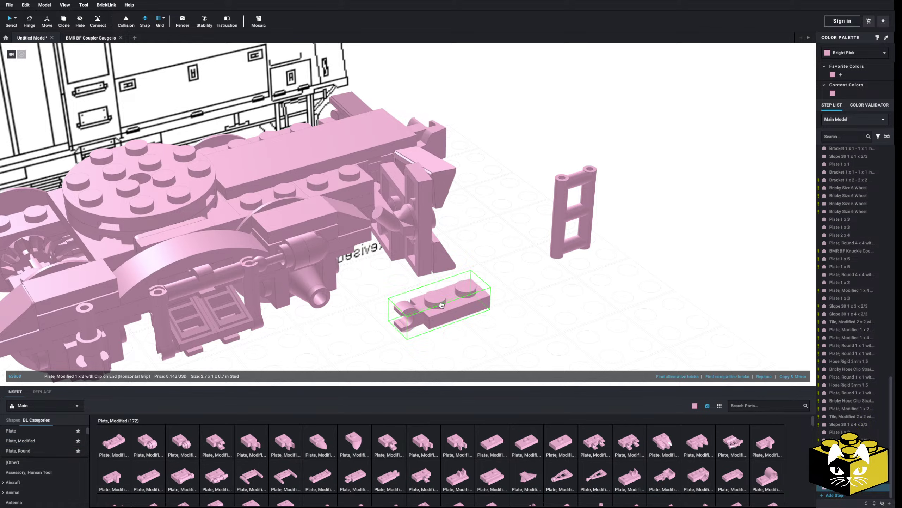
left_click(356, 173)
left_click_drag(565, 192, 376, 207)
right_click_drag(507, 242, 471, 244)
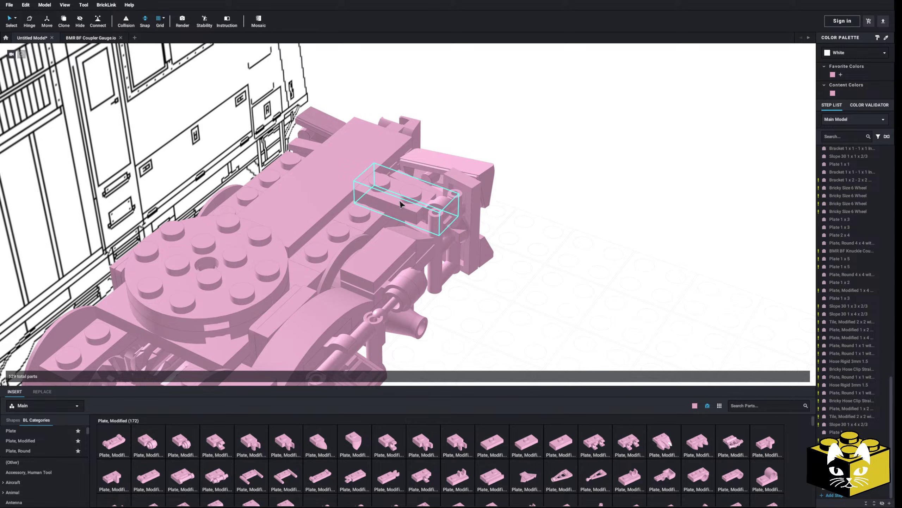
scroll(400, 205, "up", 5)
key("Delete")
left_click_drag(487, 196, 717, 241)
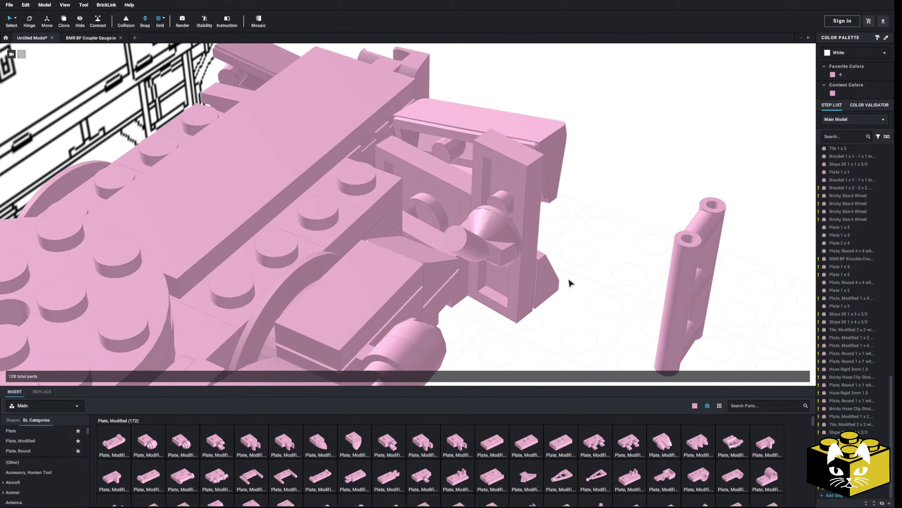
Try a Bracket 1 x 1 - 1 x 1 on the deck beside the plow, then delete it and the plate beneath it.
scroll(569, 282, "down", 3)
scroll(37, 459, "down", 3)
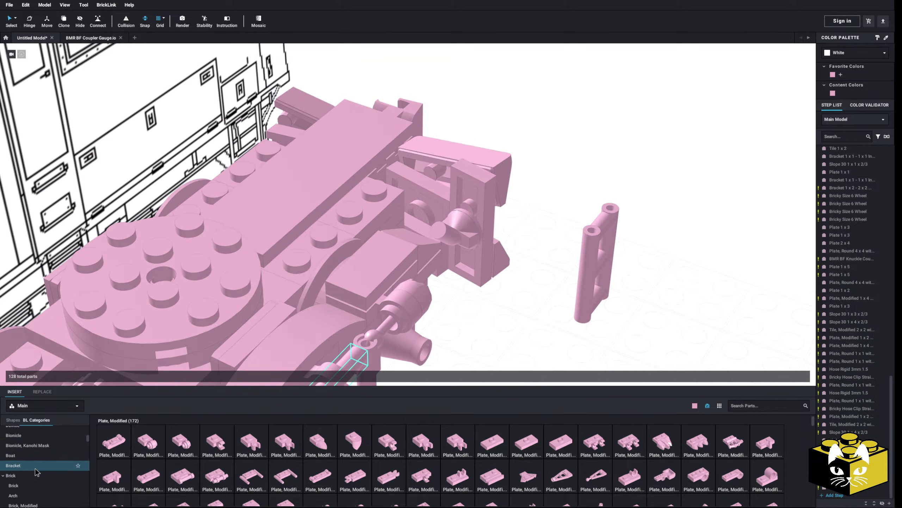
left_click(57, 465)
left_click(113, 442)
left_click(377, 200)
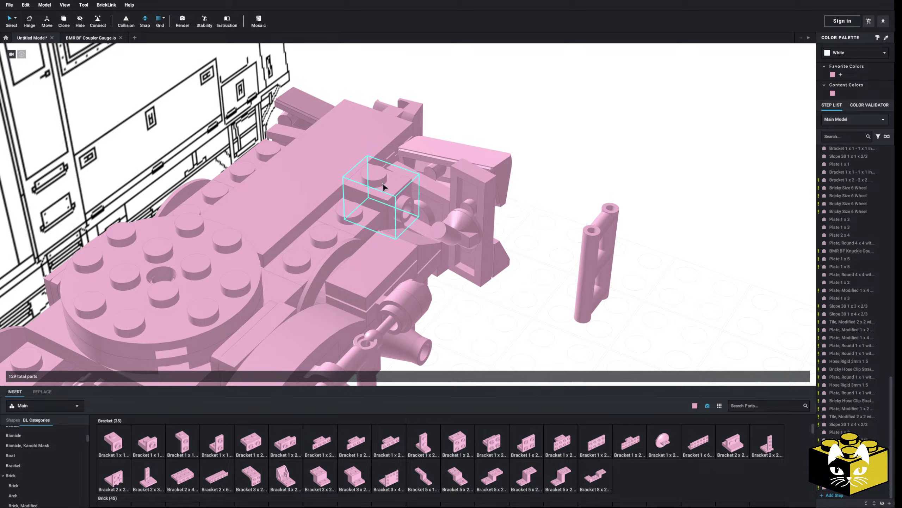
right_click_drag(376, 199, 329, 269)
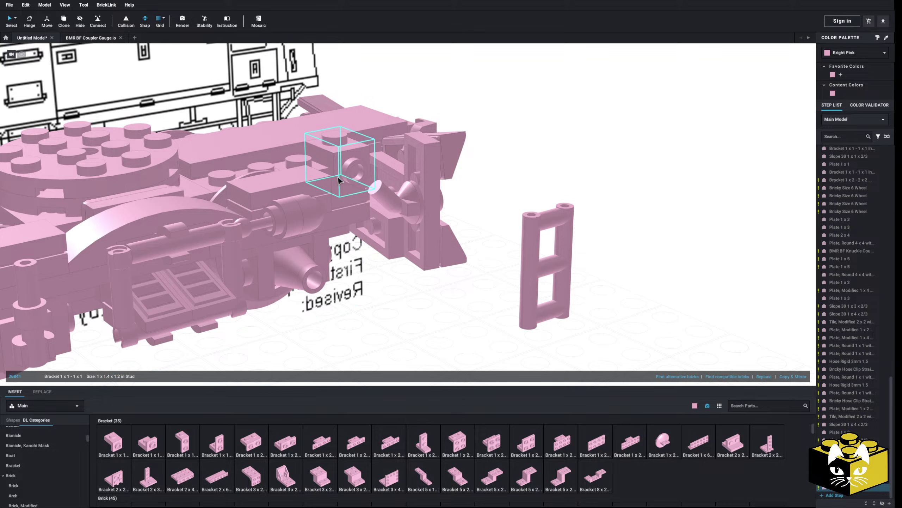
right_click_drag(338, 180, 337, 212)
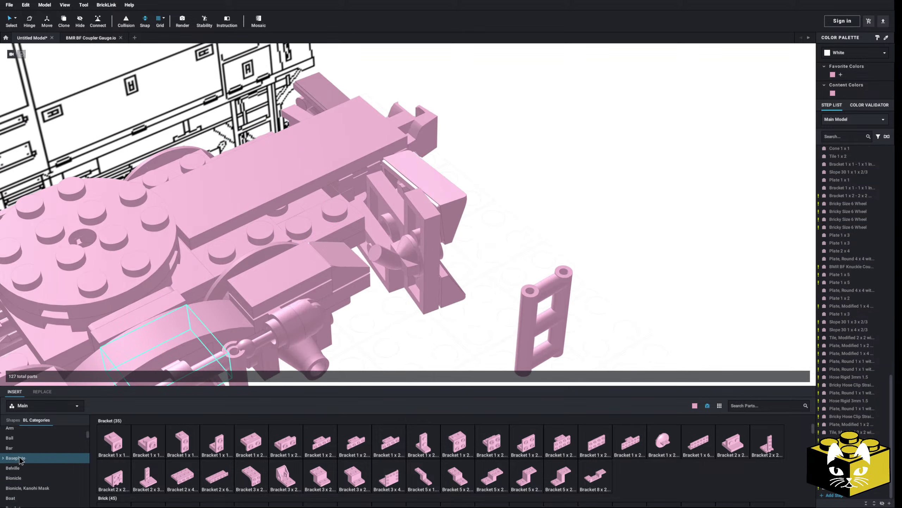
Insert two Plate 2 x 2 Corner parts in the side deck between the turntable and the plow, rotating the second to fit.
left_click(64, 430)
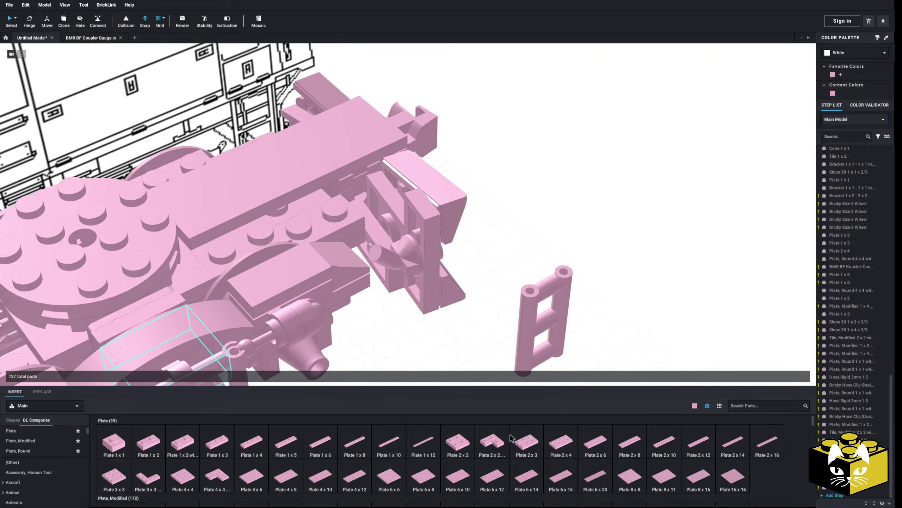
left_click_drag(493, 441, 308, 219)
left_click(487, 446)
key("Right")
key("Right")
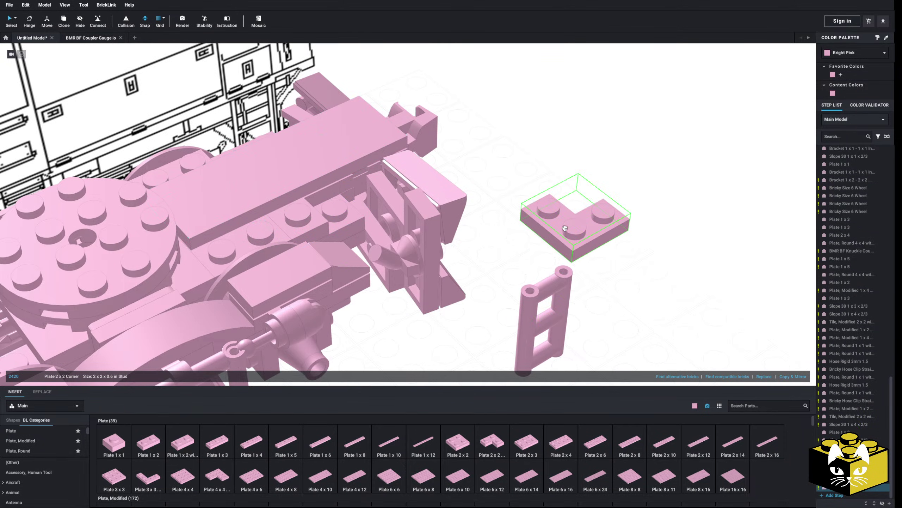
right_click_drag(559, 230, 585, 235)
left_click(344, 277)
right_click_drag(343, 276, 313, 258)
left_click(541, 167)
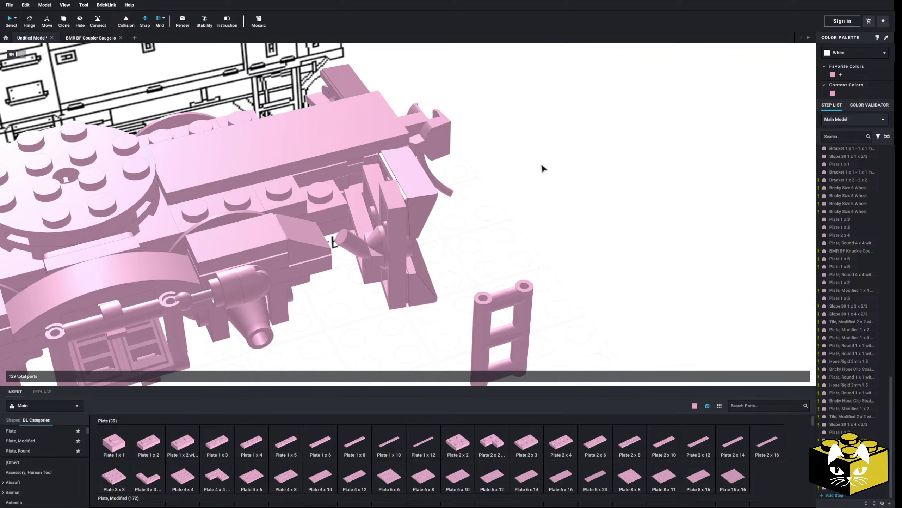
right_click_drag(542, 167, 533, 172)
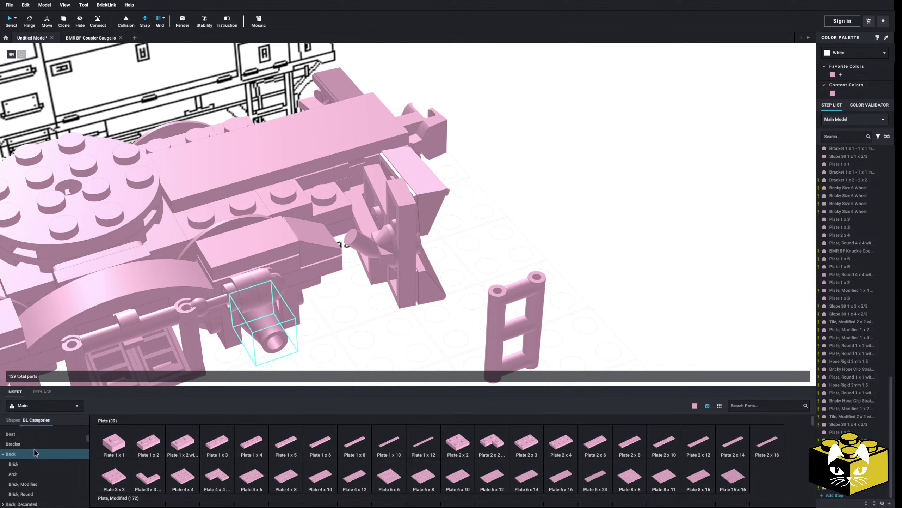
Insert a Bracket 1 x 1 - 1 x 1 Inverted on the end stud of the side deck, facing the plow.
scroll(154, 437, "up", 10)
left_click_drag(153, 413, 326, 188)
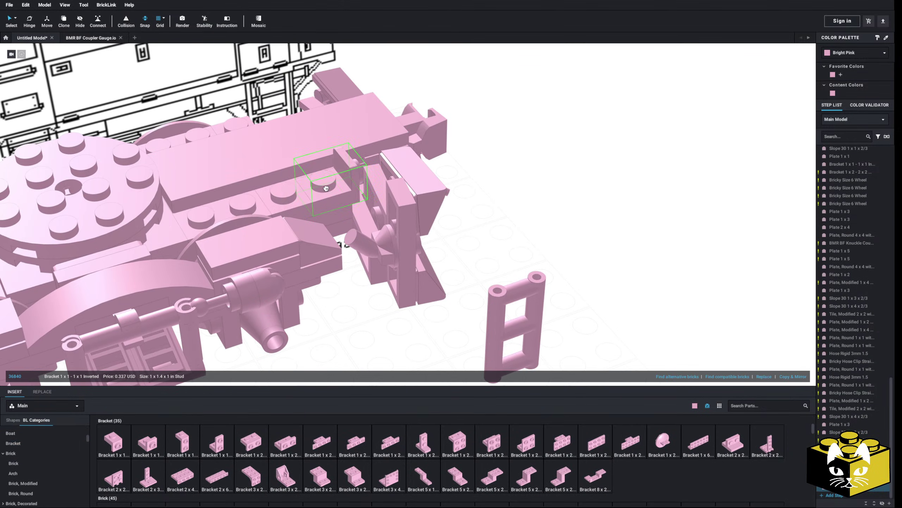
left_click(517, 189)
right_click_drag(517, 188, 460, 276)
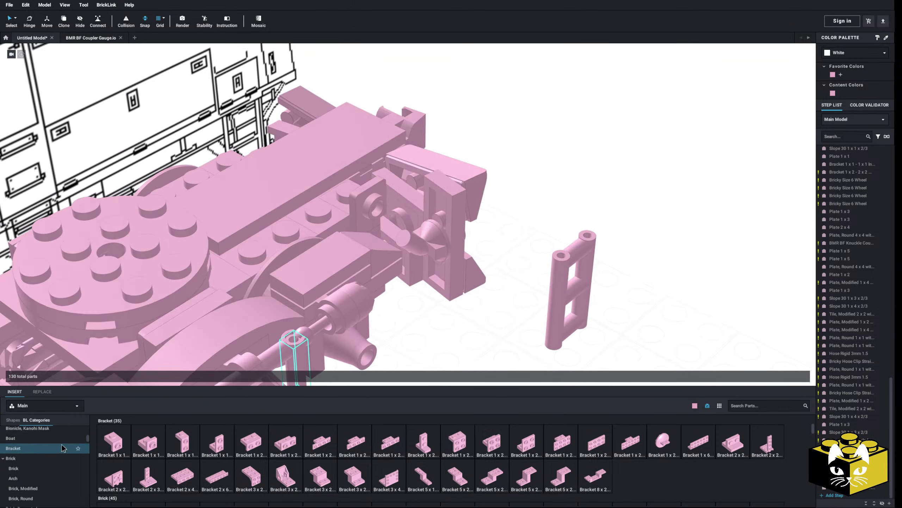
Attach a Plate 1 x 1 to the inverted bracket's face and undo the second 1 x 1 plate stacked on it.
scroll(50, 444, "up", 5)
left_click(87, 433)
left_click_drag(114, 441, 379, 206)
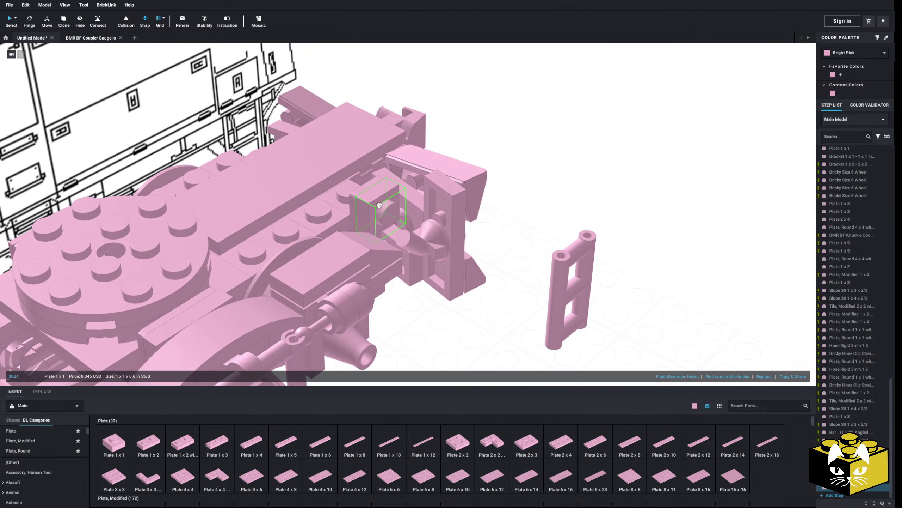
left_click_drag(125, 451, 409, 225)
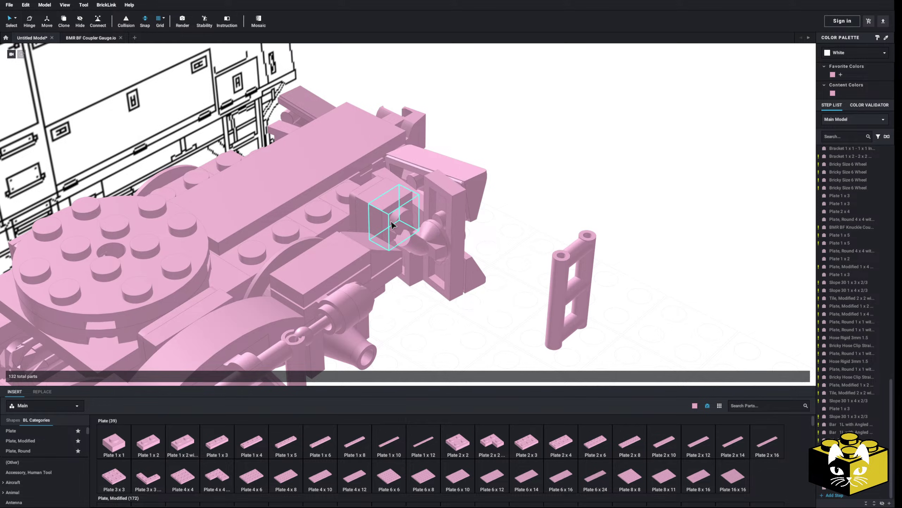
key("ctrl+z")
scroll(50, 459, "down", 2)
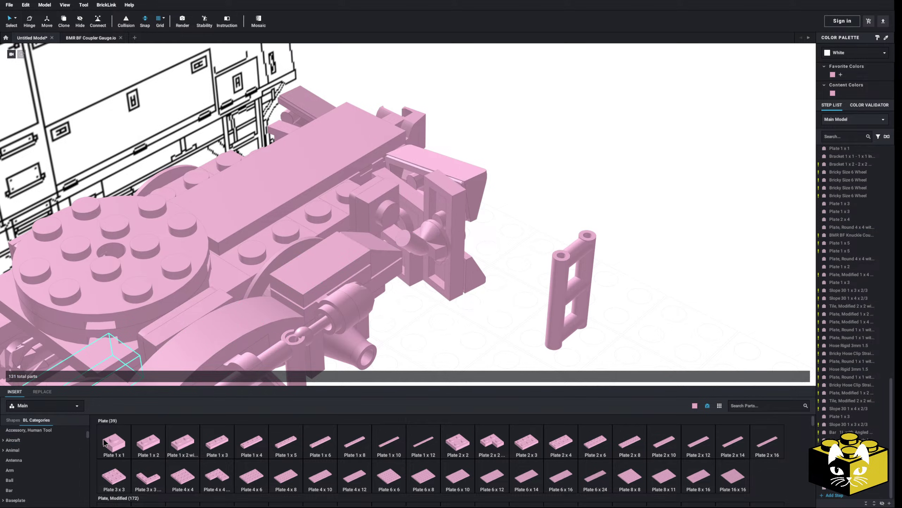
Stack another Plate 1 x 1 onto the plate on the inverted bracket's face beside the plow.
left_click_drag(105, 442, 403, 218)
right_click_drag(402, 219, 483, 215)
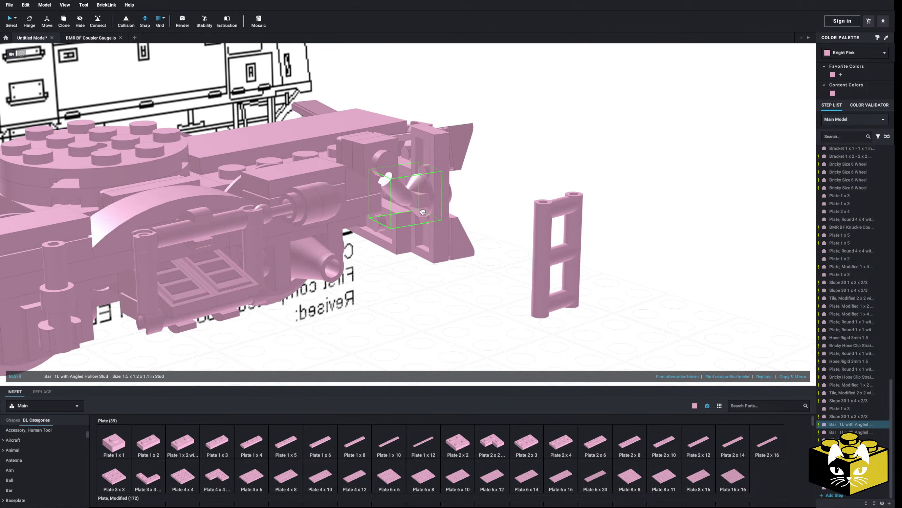
right_click_drag(422, 223, 526, 199)
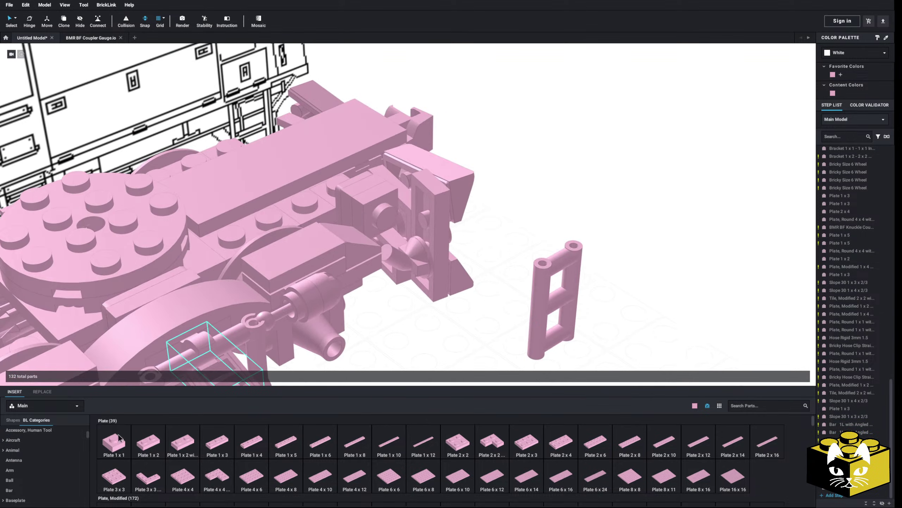
mouse_move(441, 285)
right_mouse_down()
mouse_move(455, 273)
mouse_move(446, 292)
mouse_move(467, 262)
mouse_move(444, 278)
right_mouse_up()
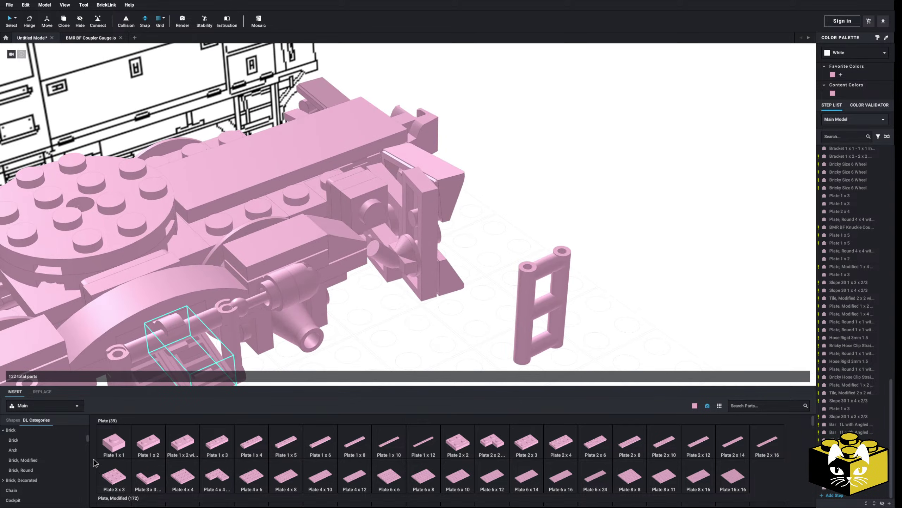
scroll(34, 450, "down", 5)
scroll(50, 451, "up", 10)
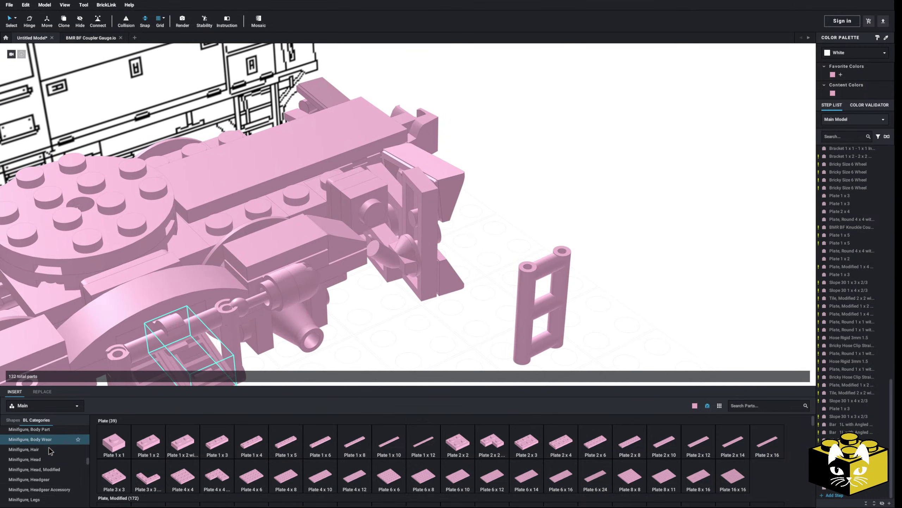
Delete the two stacked 1 x 1 plates and the inverted bracket from the end of the side deck.
left_click(369, 194)
key("Delete")
left_click(364, 192)
key("Delete")
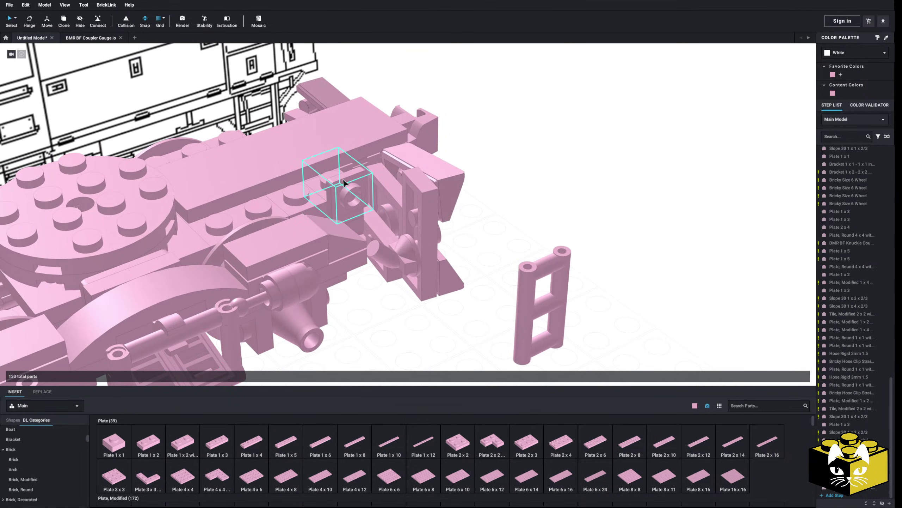
key("Delete")
Try a Bar 1 x 3 with Clip and Stud Holder (Robot Arm) on the side deck's end stud, then delete it.
scroll(38, 460, "down", 2)
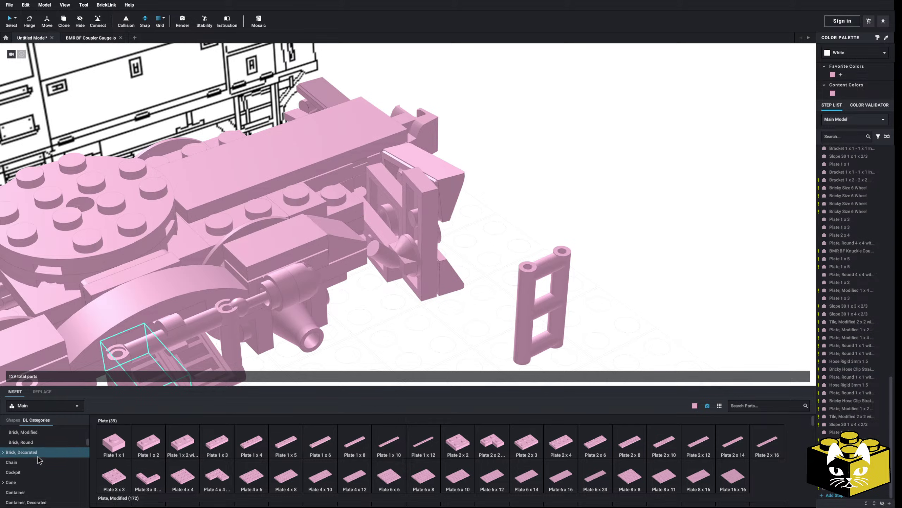
scroll(39, 461, "down", 6)
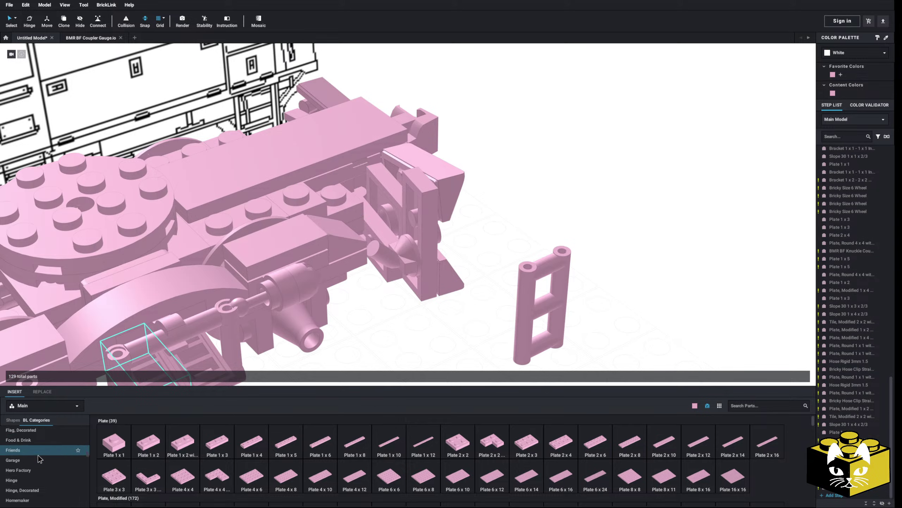
scroll(38, 458, "up", 15)
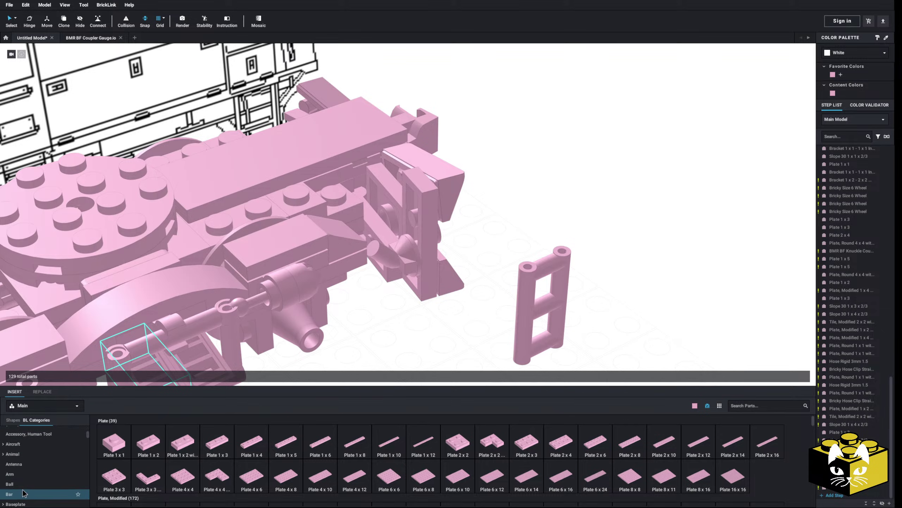
left_click(24, 494)
left_click_drag(351, 476, 343, 178)
right_click_drag(480, 194, 529, 197)
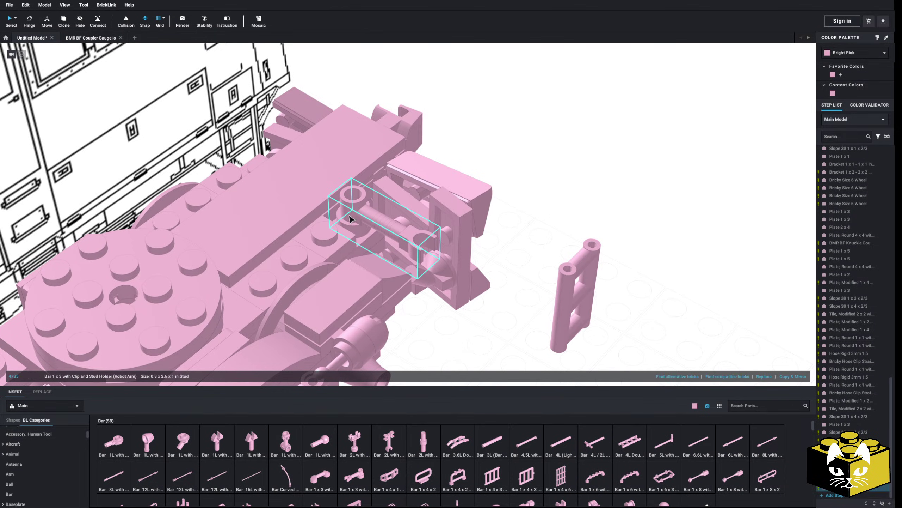
key("Delete")
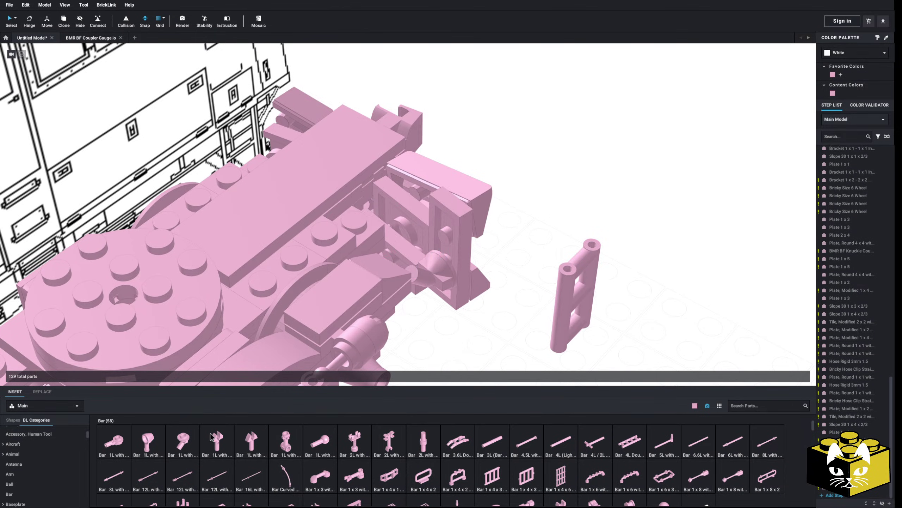
Insert a Bar 1L with a clip beside the loose ladder and a Bracket 1 x 1 - 1 x 1 Inverted on the side deck's end stud.
left_click_drag(212, 436, 553, 208)
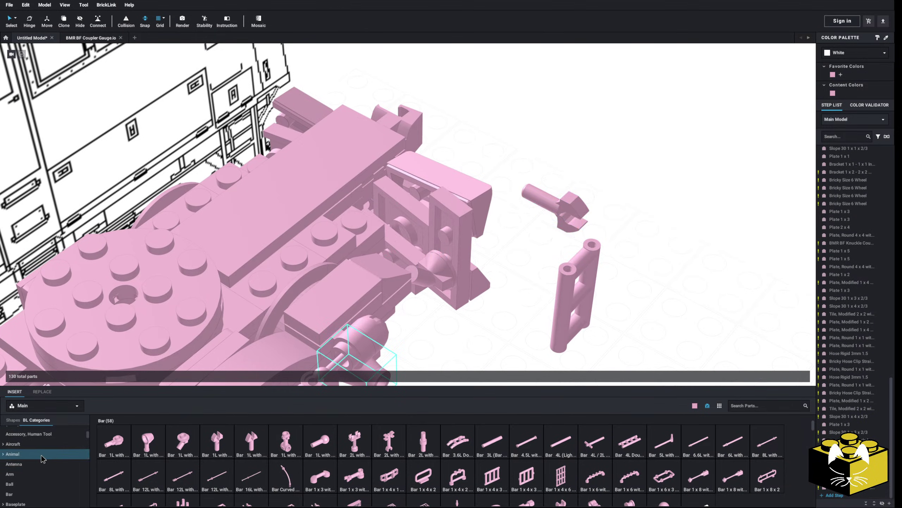
left_click(31, 446)
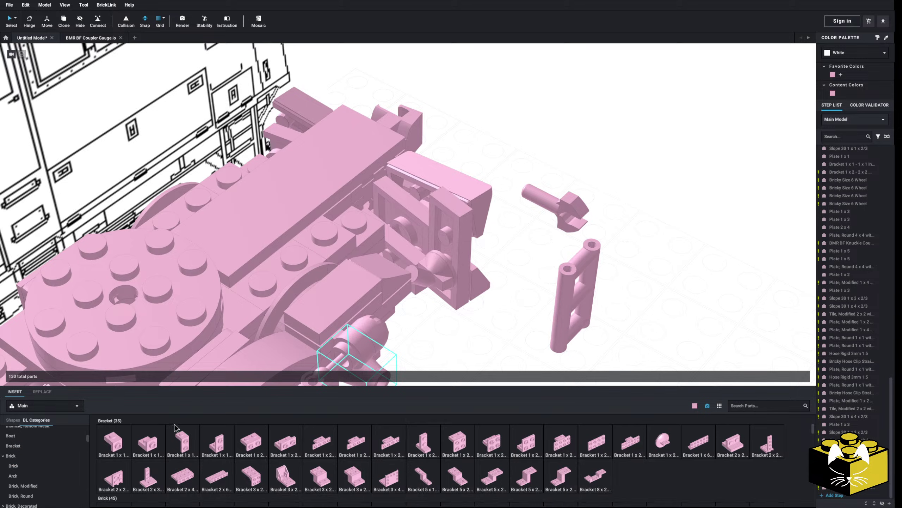
left_click_drag(178, 439, 363, 220)
Attach a round 1 x 1 plate to the bracket's face and plug the loose clip bar into it.
scroll(60, 453, "up", 1)
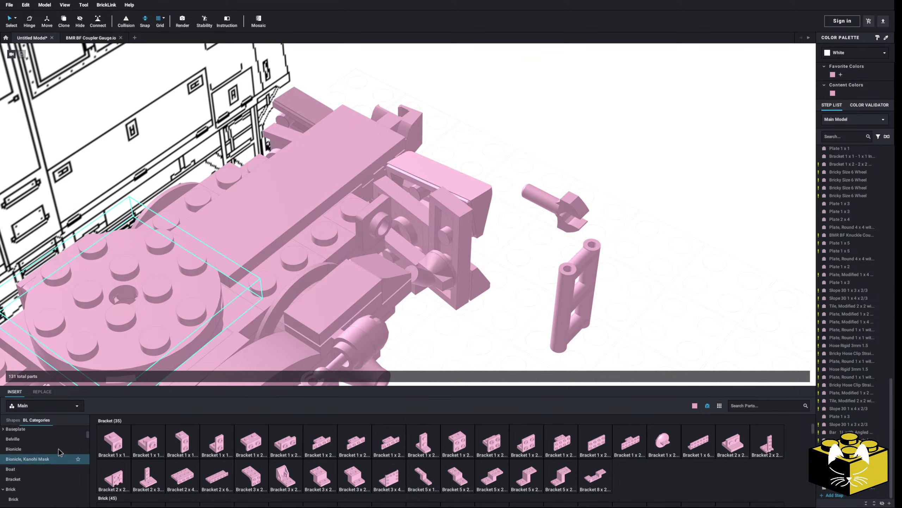
left_click(34, 451)
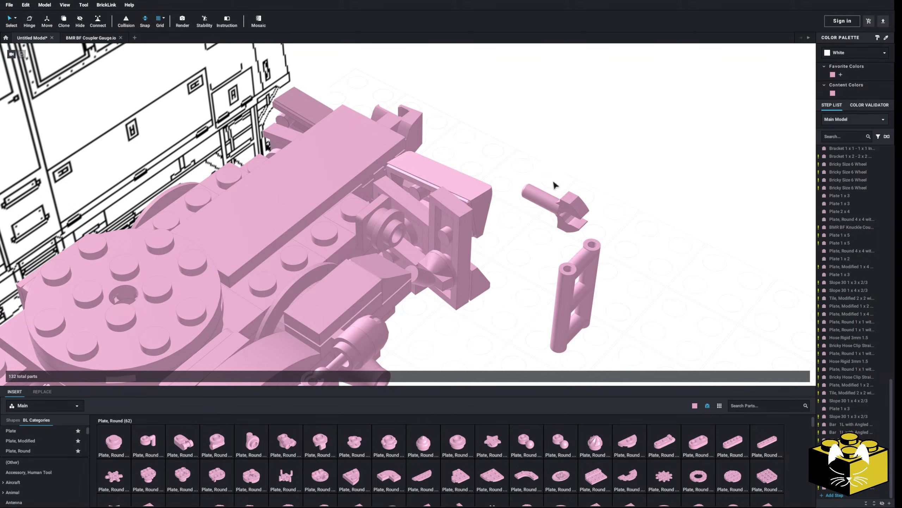
left_click_drag(558, 195, 464, 244)
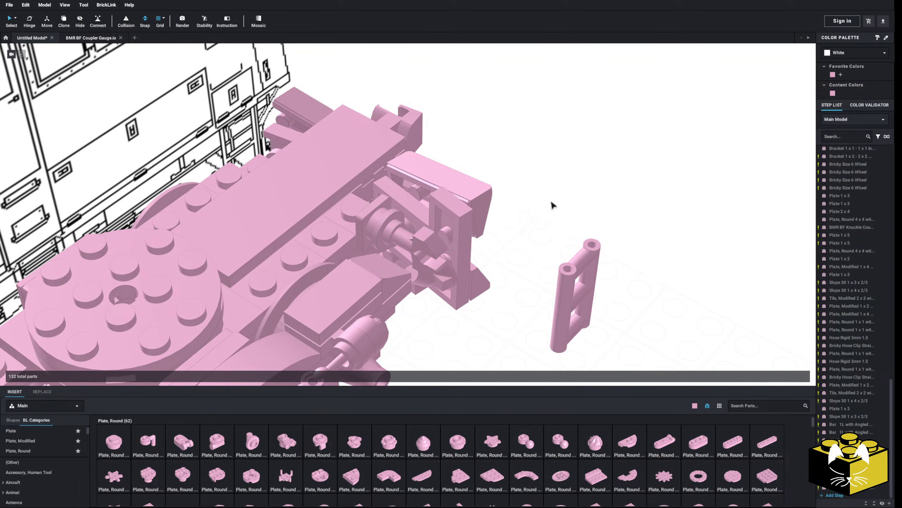
Mount the loose 3 Rung Ladder upright on the clip bar beside the plow.
right_click_drag(553, 205, 617, 230)
left_click_drag(597, 230, 464, 232)
right_click_drag(464, 232, 360, 197)
scroll(444, 221, "down", 3)
scroll(451, 251, "up", 3)
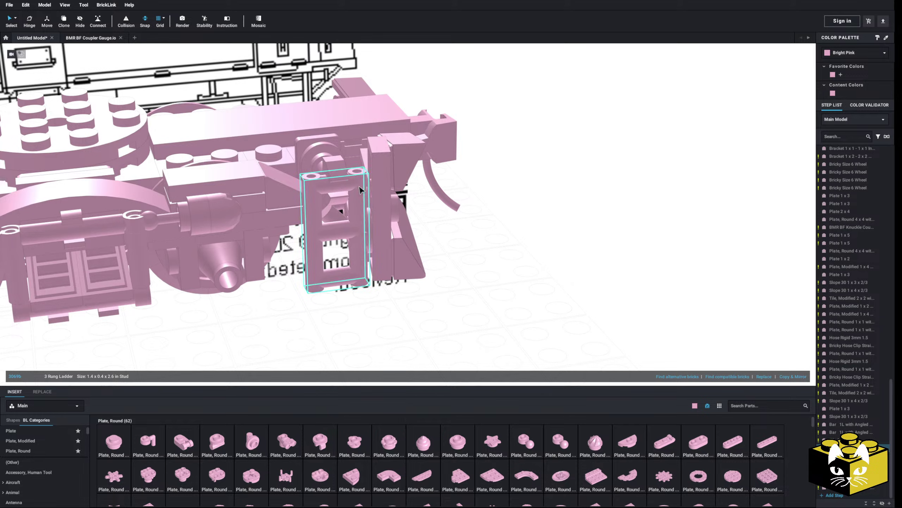
Copy and mirror the bracket, round plate, clip bar and ladder to the truck's opposite side, and compare the side view with the drawing.
left_click(492, 238)
right_click_drag(492, 239, 404, 222)
scroll(340, 300, "down", 3)
left_click(377, 224)
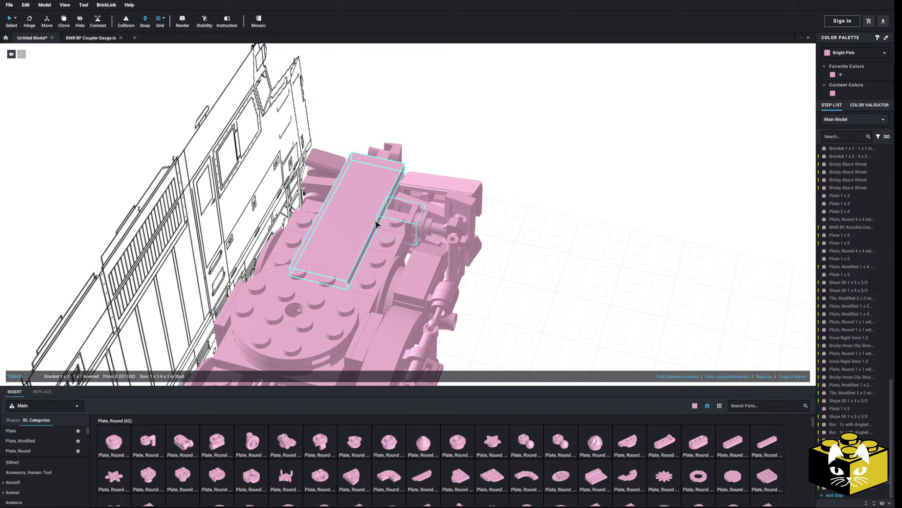
right_click_drag(458, 248, 526, 283)
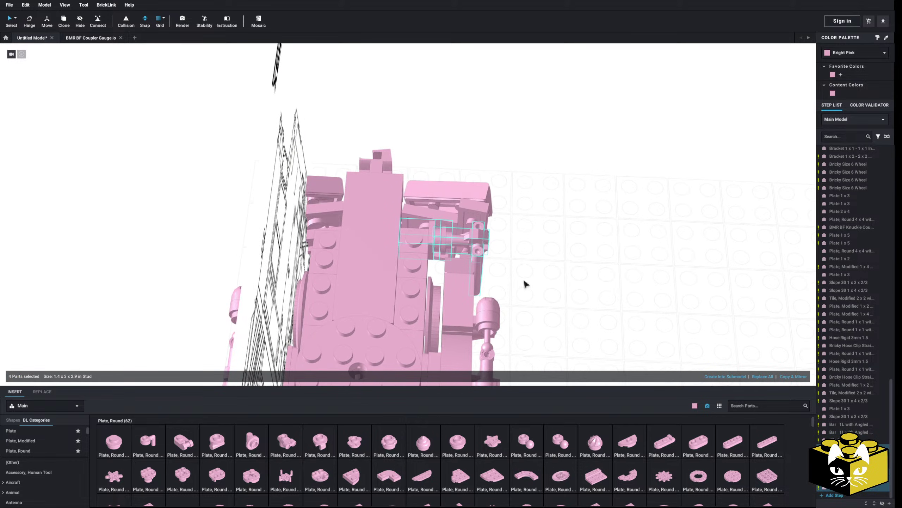
left_click(789, 377)
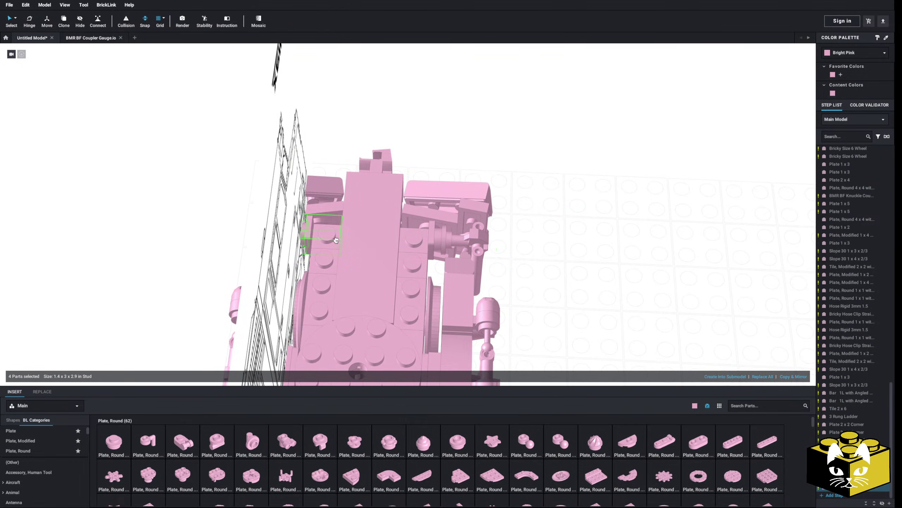
right_click_drag(568, 262, 696, 246)
middle_click_drag(696, 249, 421, 268)
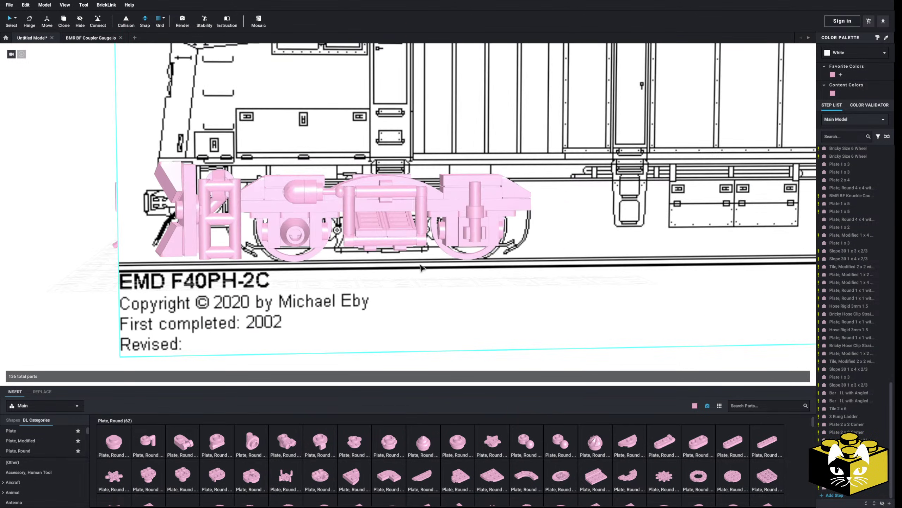
mouse_move(421, 267)
right_mouse_down()
mouse_move(420, 275)
mouse_move(410, 255)
right_mouse_up()
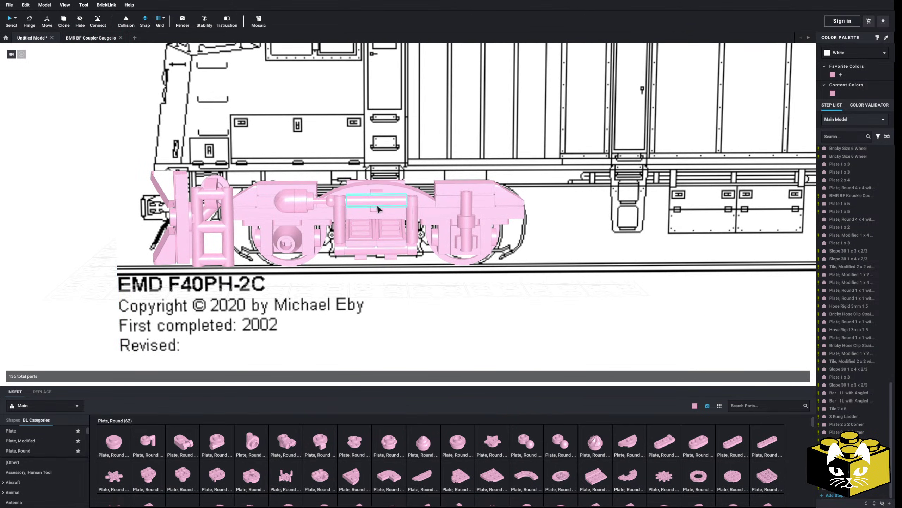
Search the custom parts for "clip" and attach a Brickarms_U-clip to the horizontal bar at the middle of the truck's side frame.
right_click_drag(377, 207, 415, 288)
scroll(416, 289, "up", 5)
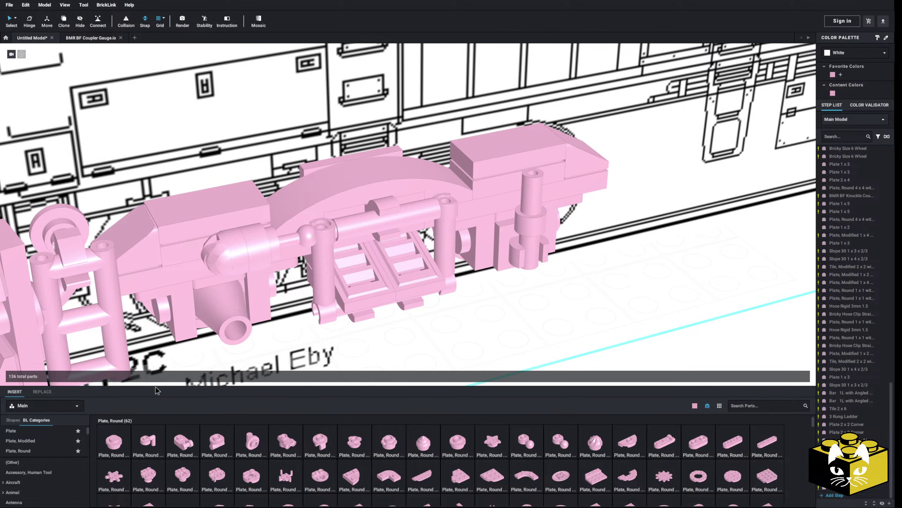
left_click(63, 407)
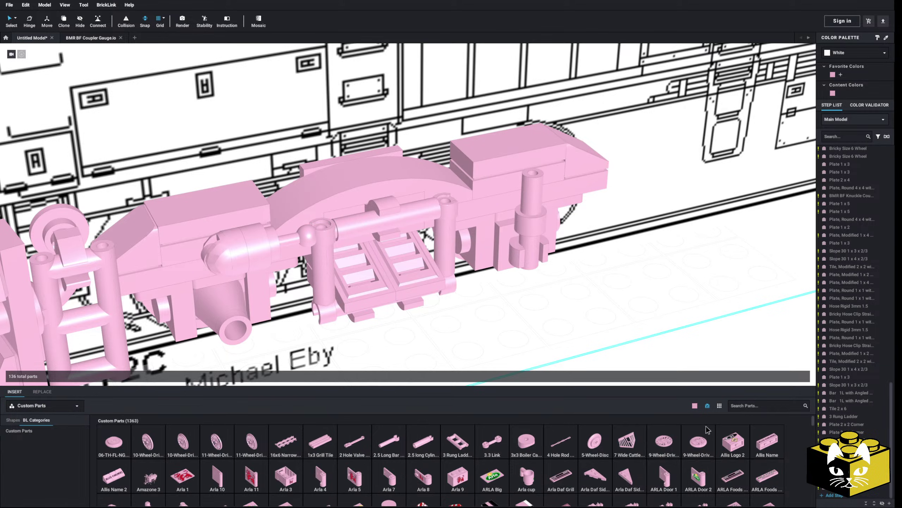
left_click(750, 405)
type("clip")
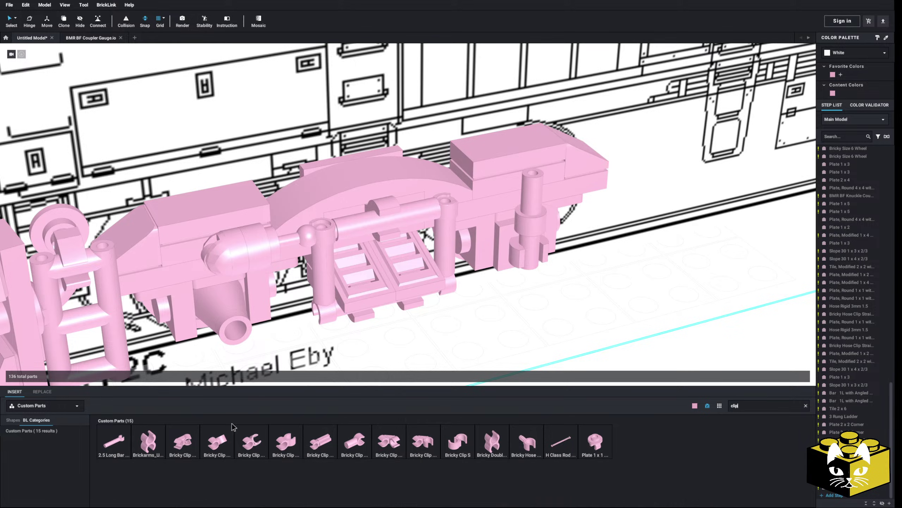
left_click(155, 441)
right_click_drag(451, 307, 482, 317)
scroll(376, 299, "up", 3)
scroll(378, 297, "down", 5)
Copy the 3 Rung Ladder mounted beside the plow and paste a duplicate into the model.
right_click(160, 157)
left_click(172, 161)
scroll(113, 200, "down", 5)
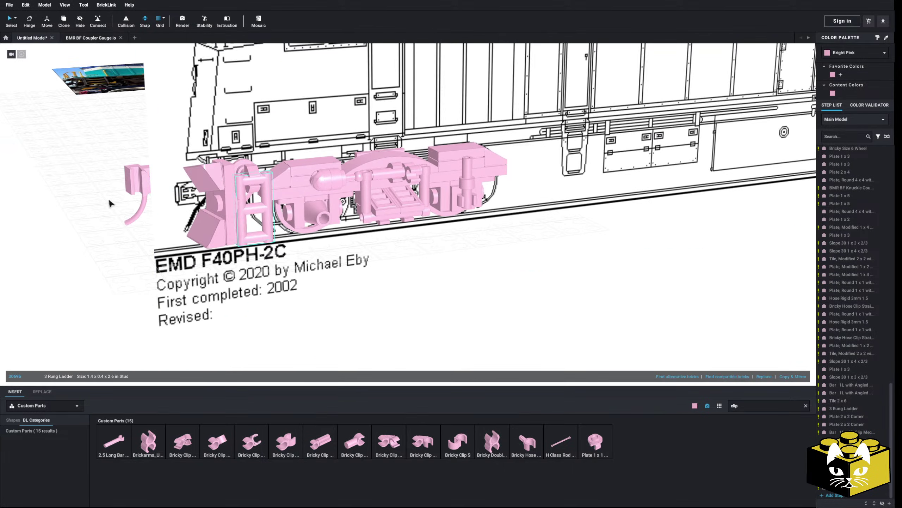
right_click(71, 218)
left_click(93, 238)
Place the duplicated ladder upright at the U-clip in the middle of the truck's side frame.
scroll(332, 314, "up", 4)
right_click_drag(433, 270, 355, 210)
left_click_drag(373, 271, 378, 153)
right_click_drag(376, 151, 274, 170)
left_click_drag(309, 206, 221, 247)
left_click_drag(253, 282, 288, 243)
right_click_drag(288, 243, 233, 265)
left_click_drag(233, 240, 272, 164)
right_click_drag(272, 164, 291, 170)
mouse_move(290, 171)
left_mouse_down()
mouse_move(283, 183)
mouse_move(280, 175)
left_mouse_up()
right_click_drag(280, 175, 359, 153)
left_click_drag(358, 153, 374, 205)
scroll(374, 205, "down", 4)
right_click_drag(374, 205, 316, 197)
scroll(359, 203, "up", 5)
Shift the middle ladder outward from the side frame with the Move tool.
left_click(49, 22)
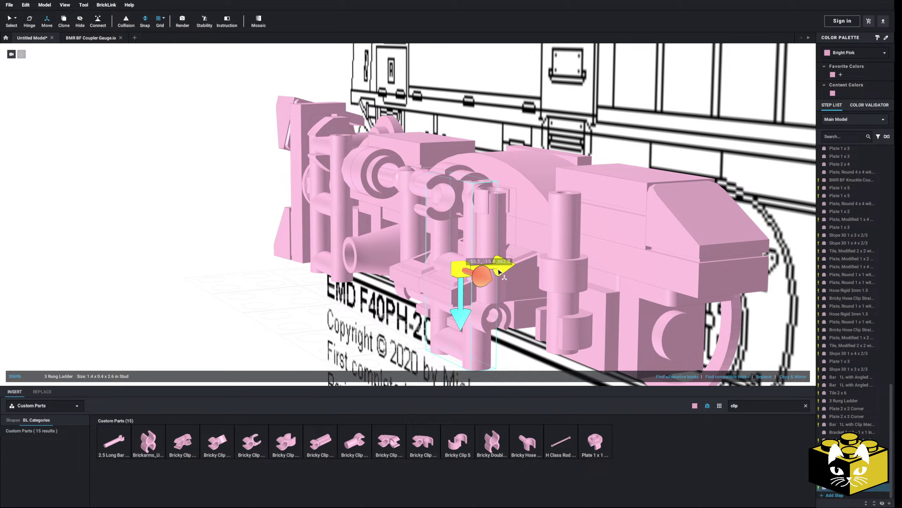
left_click_drag(502, 267, 470, 270)
right_click_drag(470, 270, 454, 275)
Rotate the Brickarms_U-clip around its bar with the Hinge tool.
left_click(263, 212)
right_click_drag(263, 212, 263, 204)
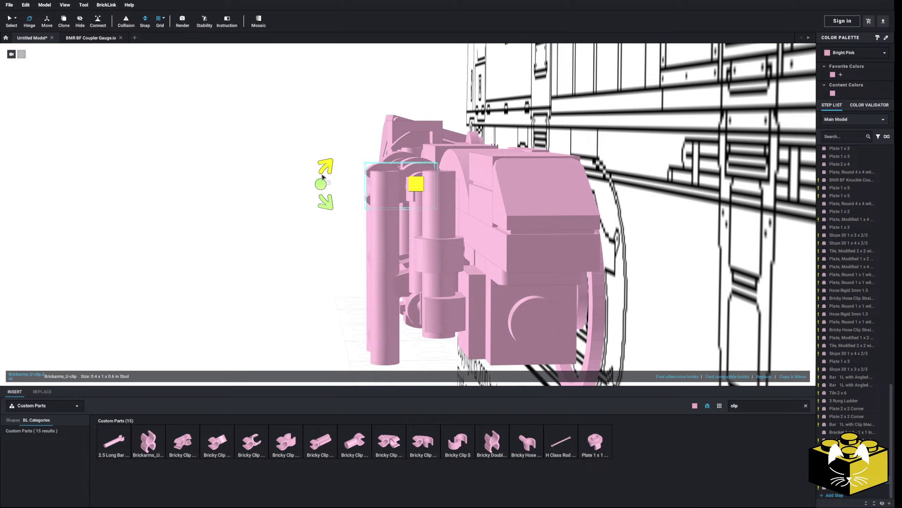
left_click_drag(323, 176, 324, 180)
left_click(293, 197)
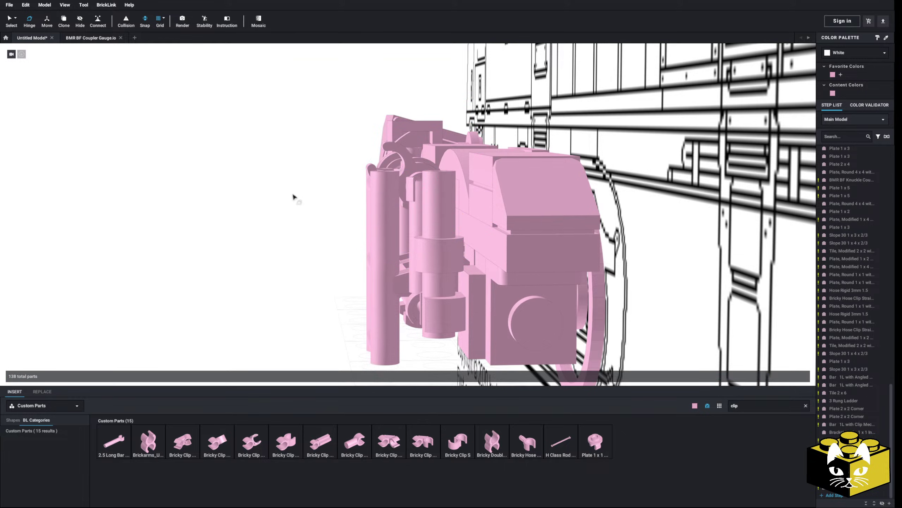
Raise the middle ladder, move it in toward the side frame and align it lengthwise with the reference drawing.
left_click(389, 226)
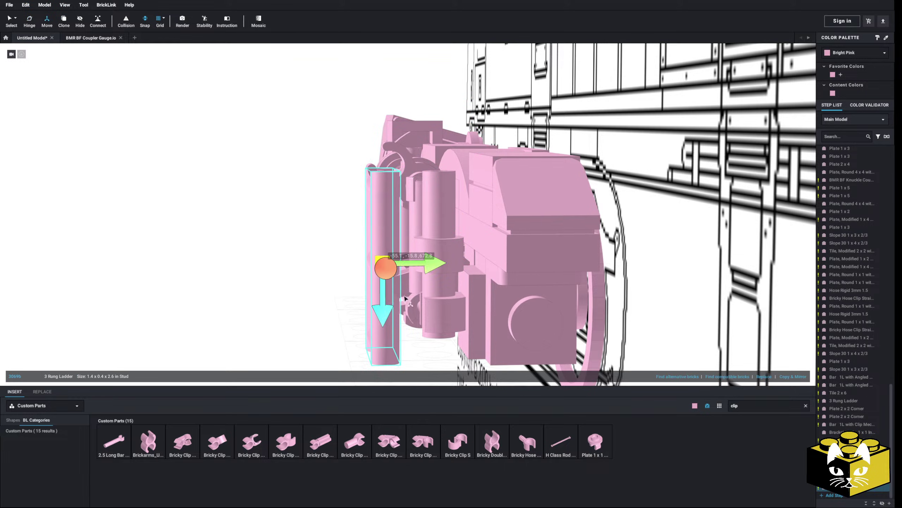
left_click_drag(387, 310, 389, 283)
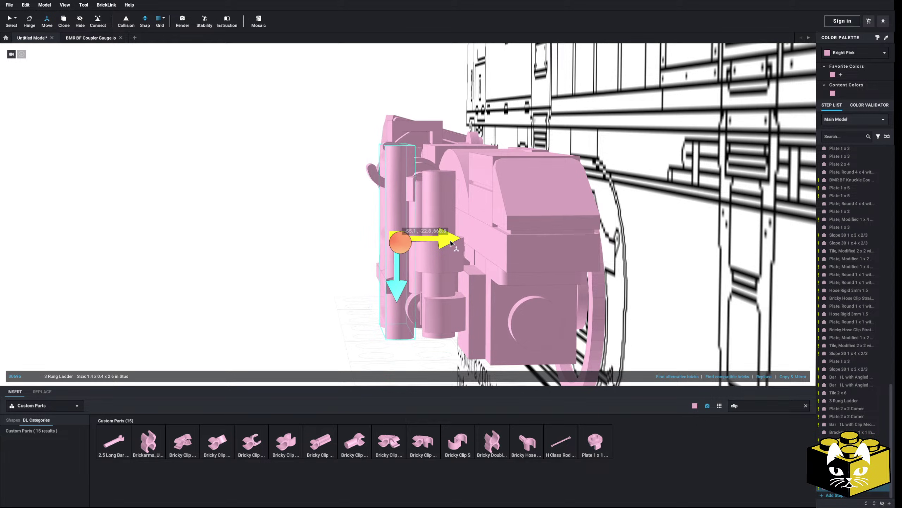
mouse_move(435, 245)
right_mouse_down()
mouse_move(418, 250)
mouse_move(430, 249)
right_mouse_up()
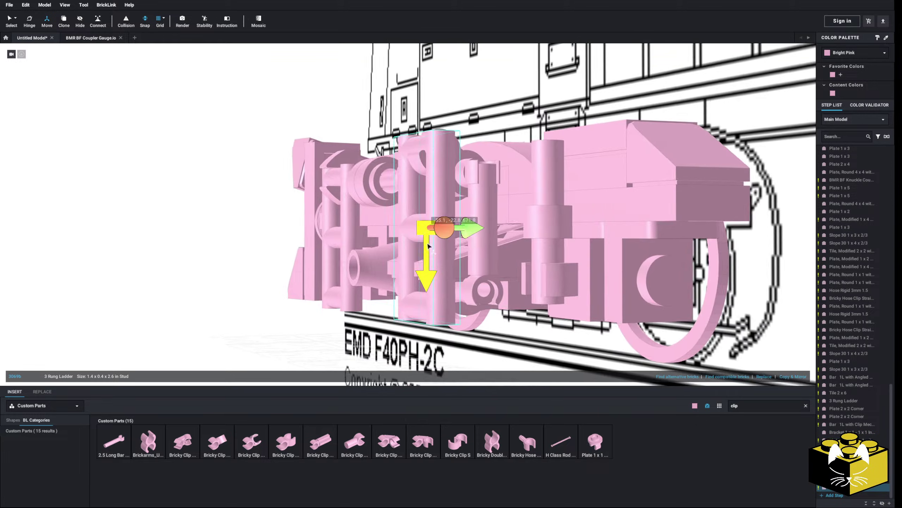
scroll(440, 251, "up", 5)
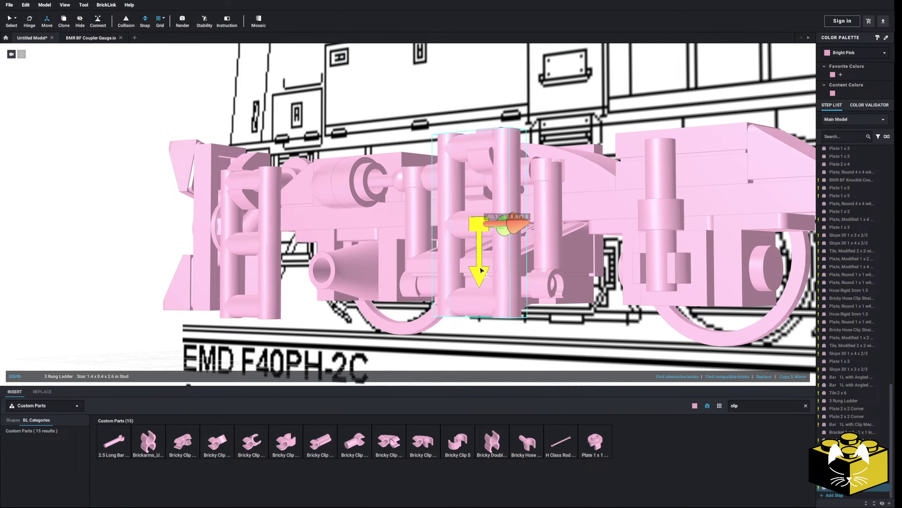
right_click_drag(440, 250, 495, 257)
scroll(444, 245, "up", 3)
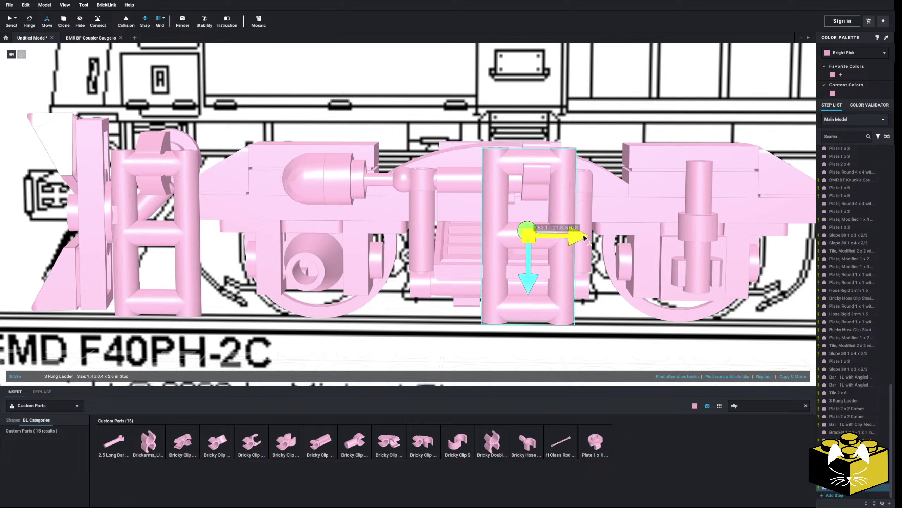
scroll(510, 250, "down", 4)
scroll(510, 250, "down", 1)
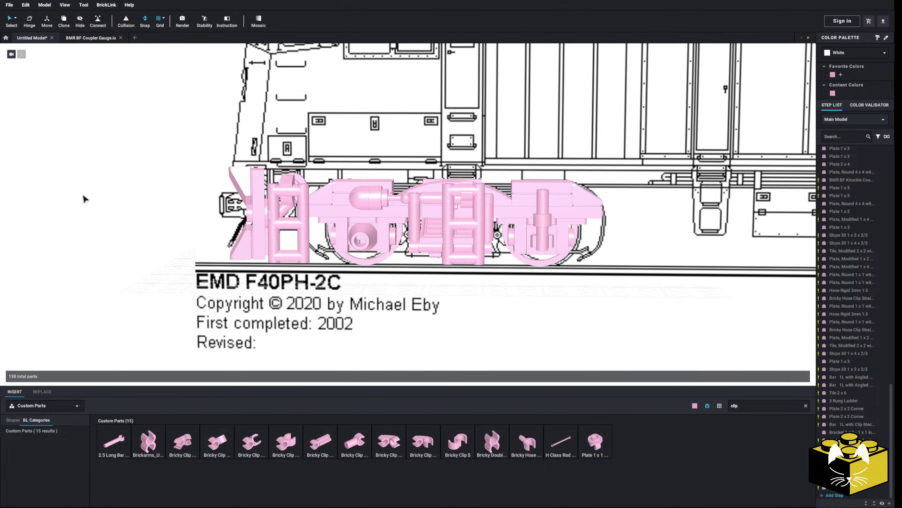
Place the duplicated U-clip and ladder at the middle of the truck's opposite side frame.
right_click_drag(84, 199, 113, 201)
scroll(461, 287, "up", 4)
right_click_drag(461, 284, 437, 227)
mouse_move(431, 159)
right_mouse_down()
mouse_move(448, 205)
mouse_move(473, 202)
mouse_move(368, 234)
mouse_move(405, 242)
right_mouse_up()
scroll(468, 205, "up", 3)
scroll(407, 245, "down", 5)
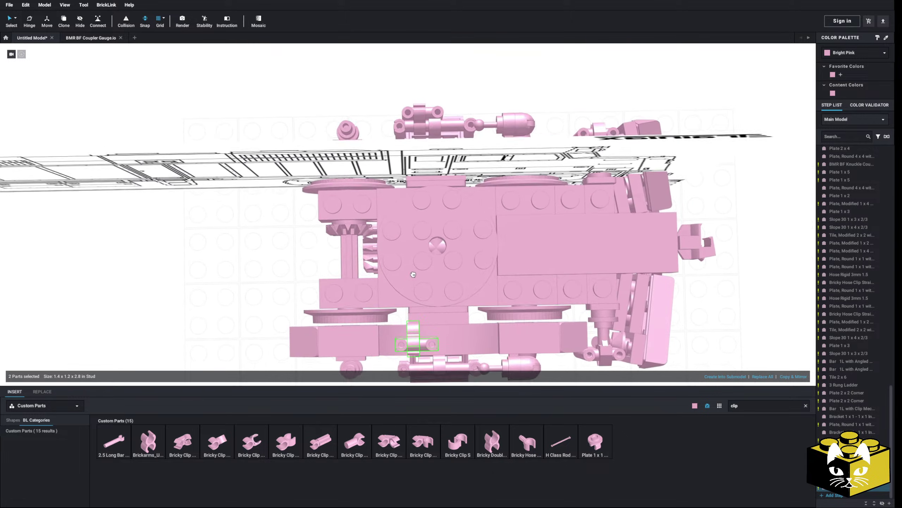
scroll(465, 299, "up", 5)
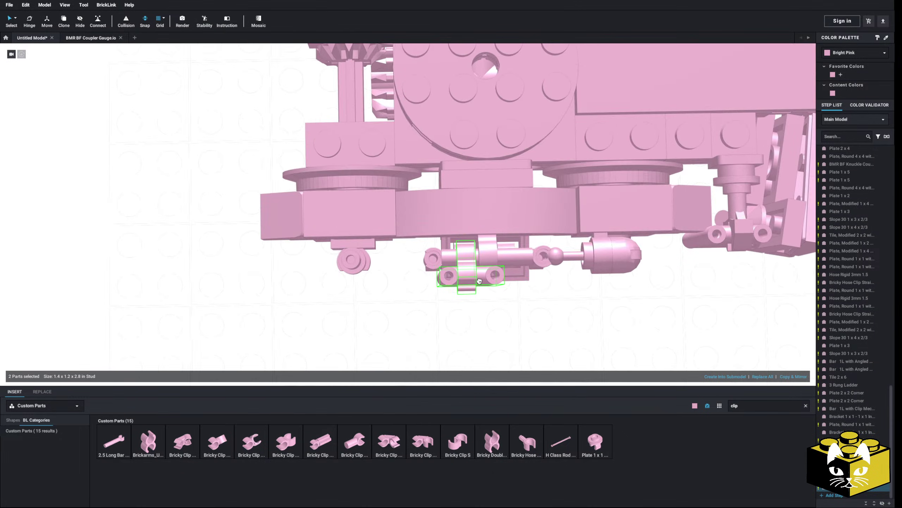
left_click(400, 322)
scroll(399, 322, "down", 4)
Examine the truck from both sides and the front against the locomotive drawing, checking the ladders on each side frame.
mouse_move(399, 322)
right_mouse_down()
mouse_move(389, 274)
mouse_move(372, 267)
mouse_move(525, 273)
right_mouse_up()
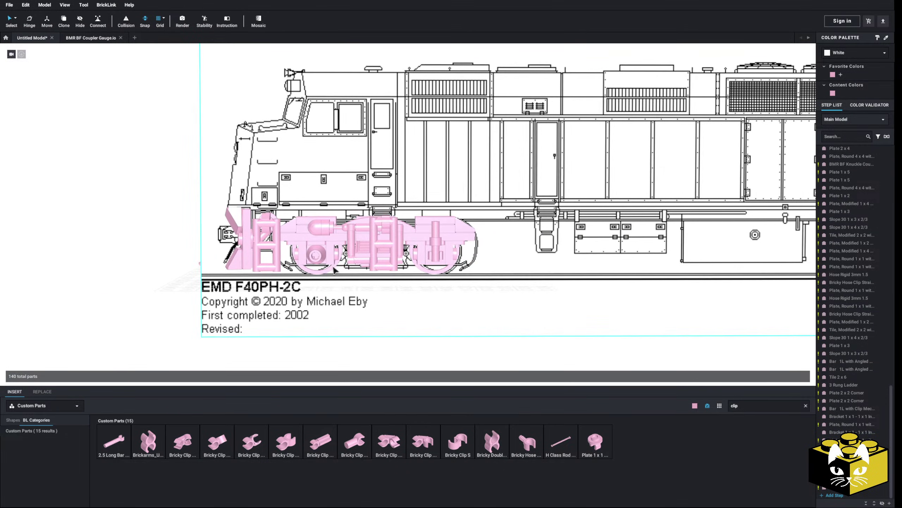
middle_click_drag(526, 272, 386, 267)
scroll(387, 270, "down", 3)
mouse_move(394, 263)
right_mouse_down()
mouse_move(462, 265)
mouse_move(494, 276)
right_mouse_up()
scroll(495, 277, "up", 3)
scroll(493, 273, "down", 2)
middle_click_drag(493, 273, 458, 269)
right_click_drag(458, 269, 482, 272)
scroll(482, 272, "up", 2)
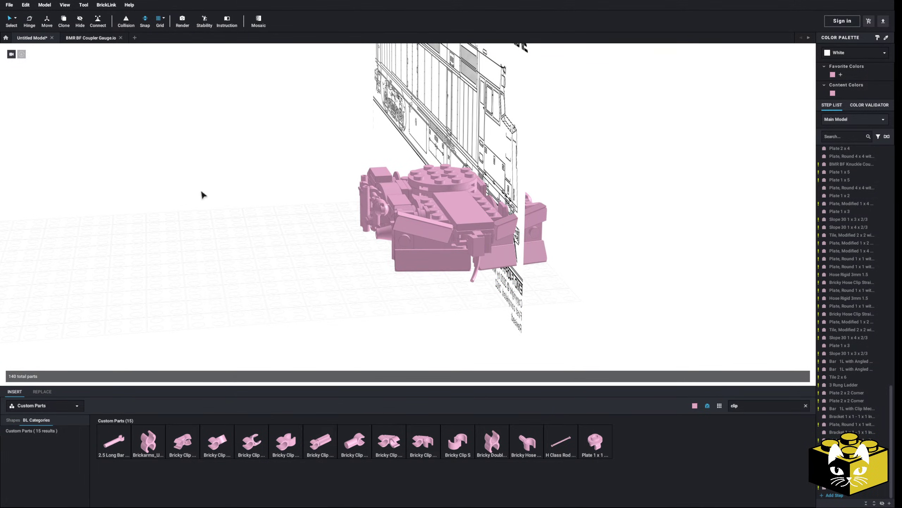
mouse_move(202, 193)
right_mouse_down()
mouse_move(173, 180)
mouse_move(203, 174)
mouse_move(173, 200)
mouse_move(142, 204)
mouse_move(155, 197)
mouse_move(368, 276)
mouse_move(450, 282)
right_mouse_up()
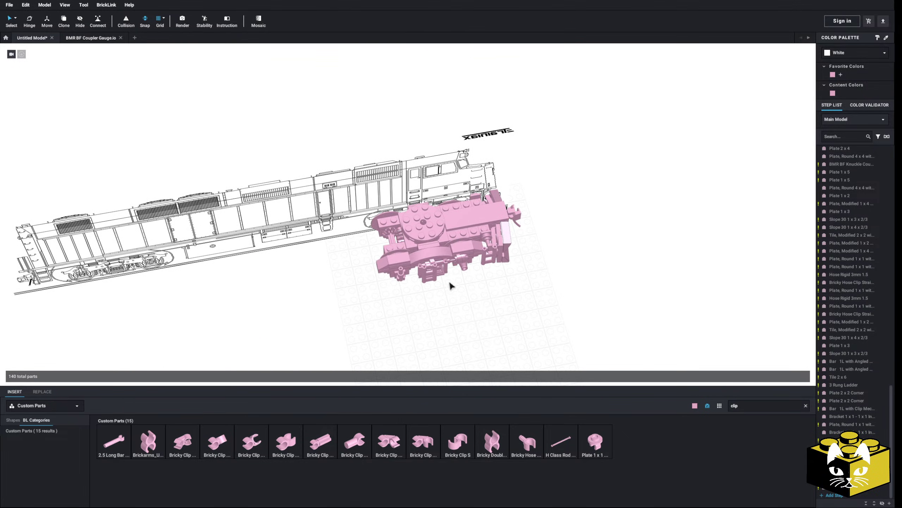
left_click(15, 18)
left_click(39, 54)
right_click(440, 234)
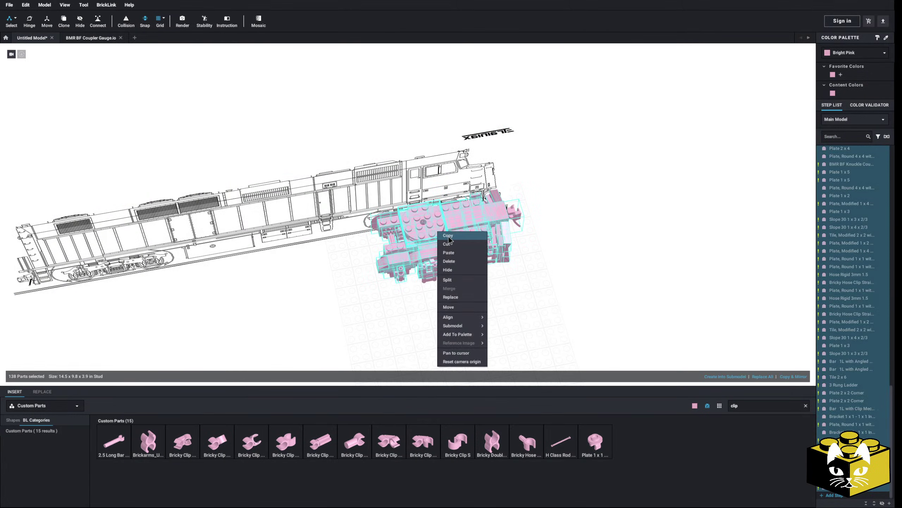
left_click(673, 225)
left_click(673, 225)
left_click(16, 18)
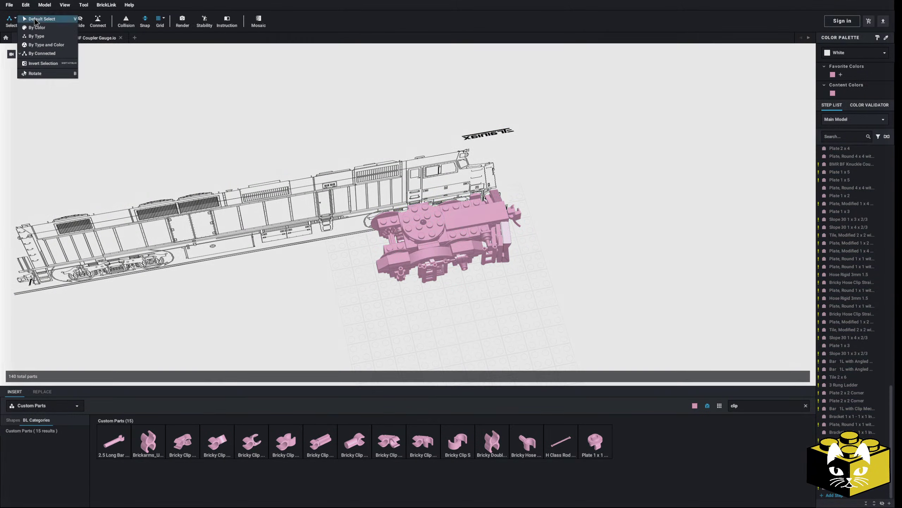
left_click(36, 28)
Detach the turntable assembly from the top of the truck and set it upside down beside the truck.
scroll(299, 322, "up", 5)
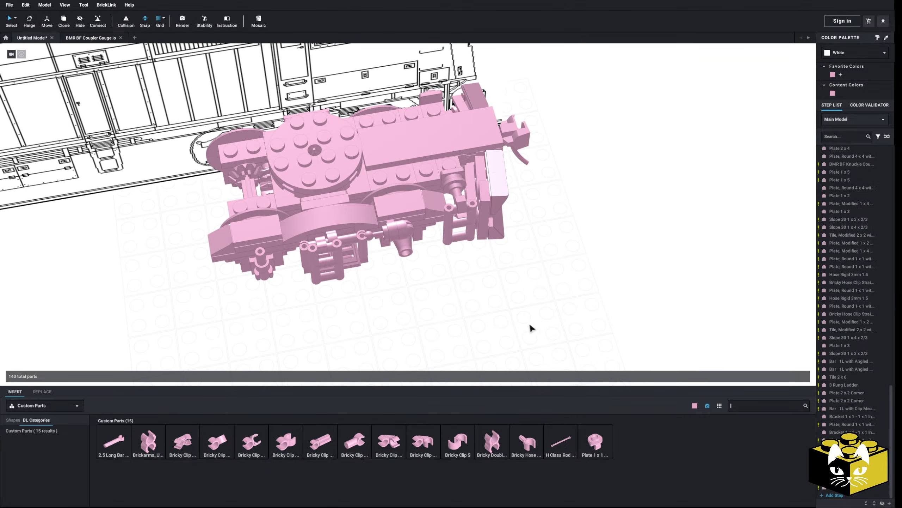
scroll(509, 298, "up", 6)
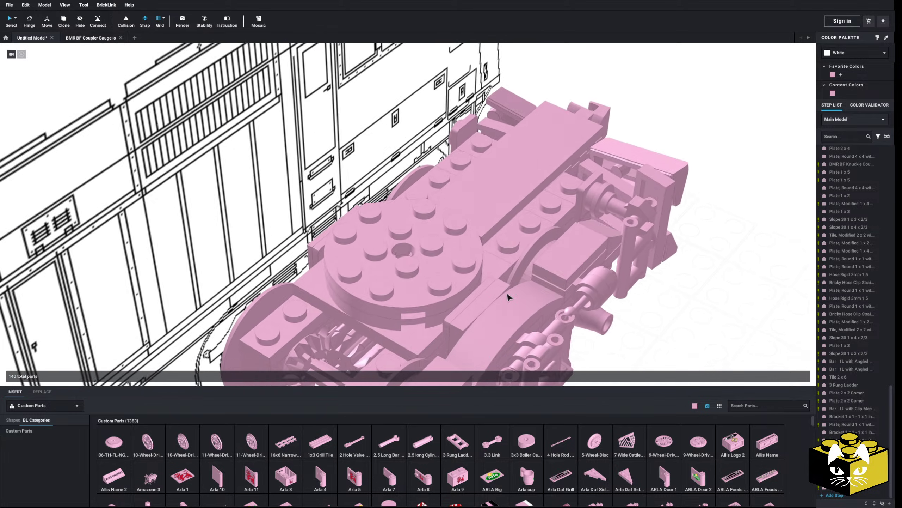
scroll(462, 306, "down", 2)
left_click(411, 302)
scroll(408, 249, "down", 4)
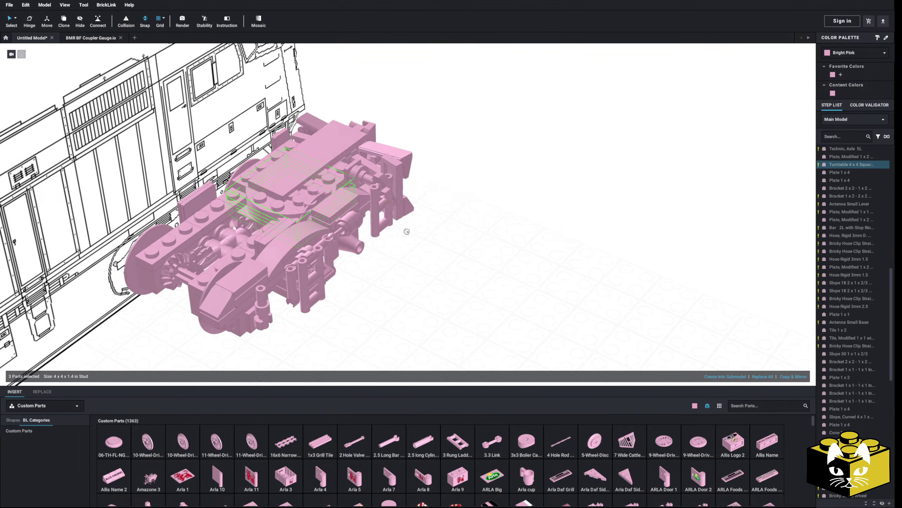
left_click_drag(406, 231, 587, 257)
middle_click_drag(393, 303, 360, 297)
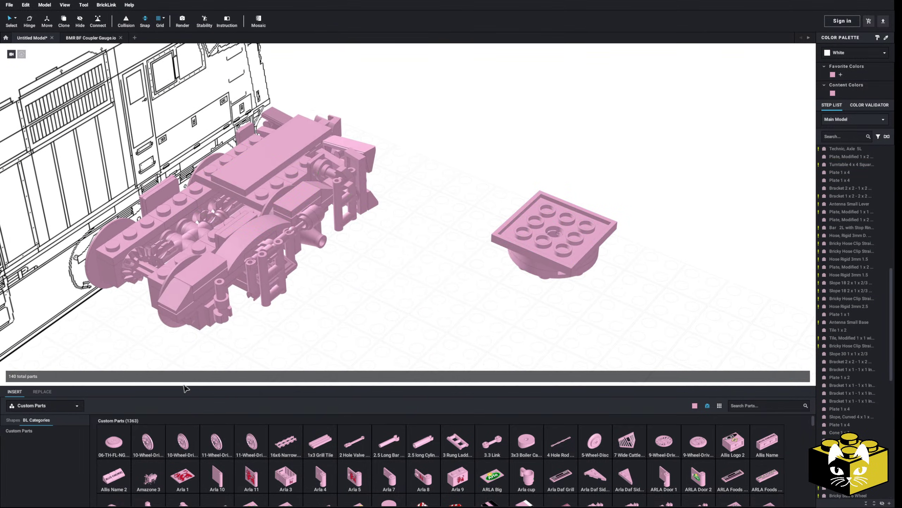
Insert a Technic Axle 5L through the turntable's centre hole, using the Technic, Axle category of the Main palette.
left_click(73, 406)
left_click(54, 449)
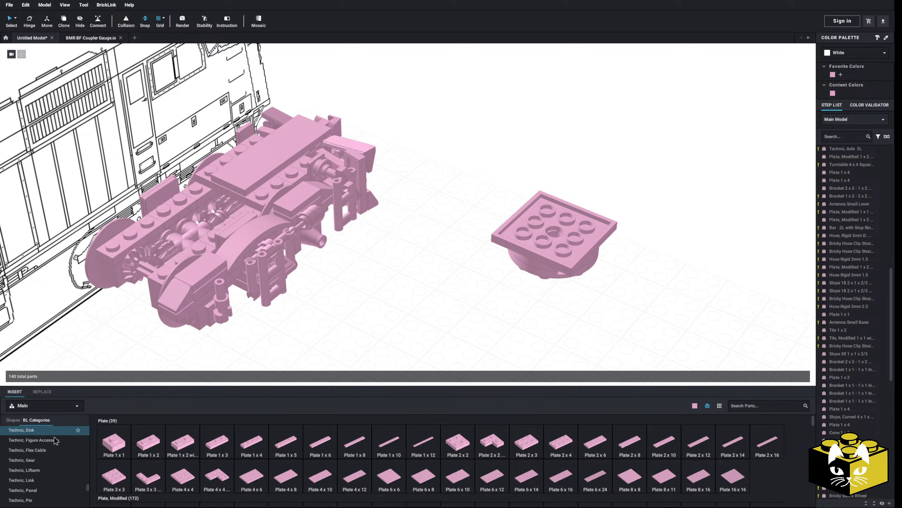
scroll(55, 441, "up", 3)
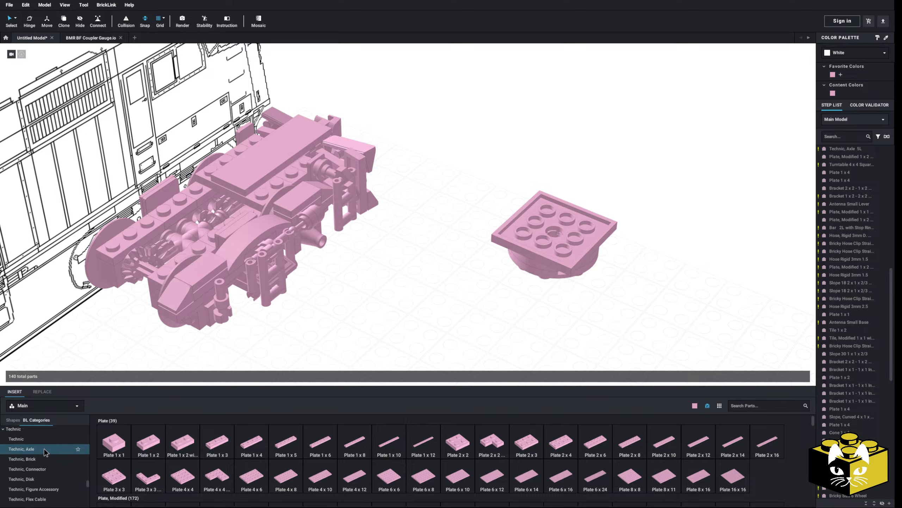
left_click(45, 451)
scroll(385, 335, "up", 5)
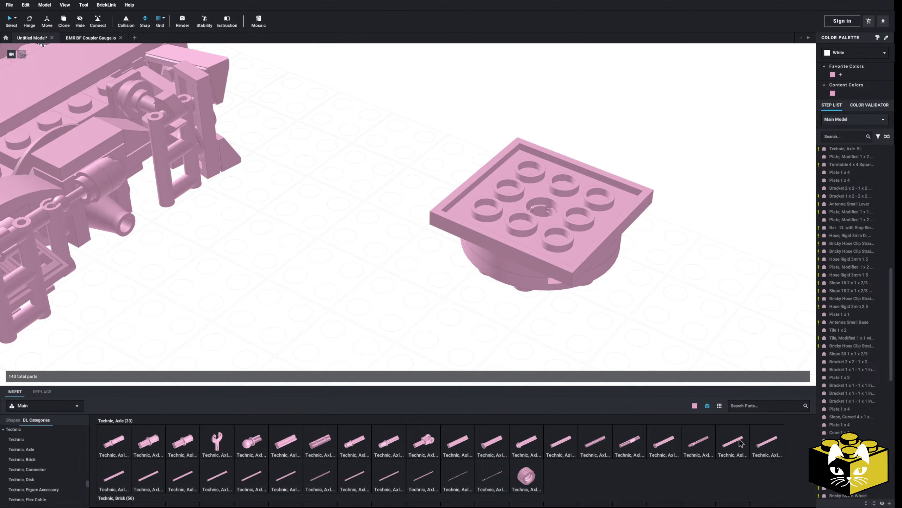
left_click(740, 443)
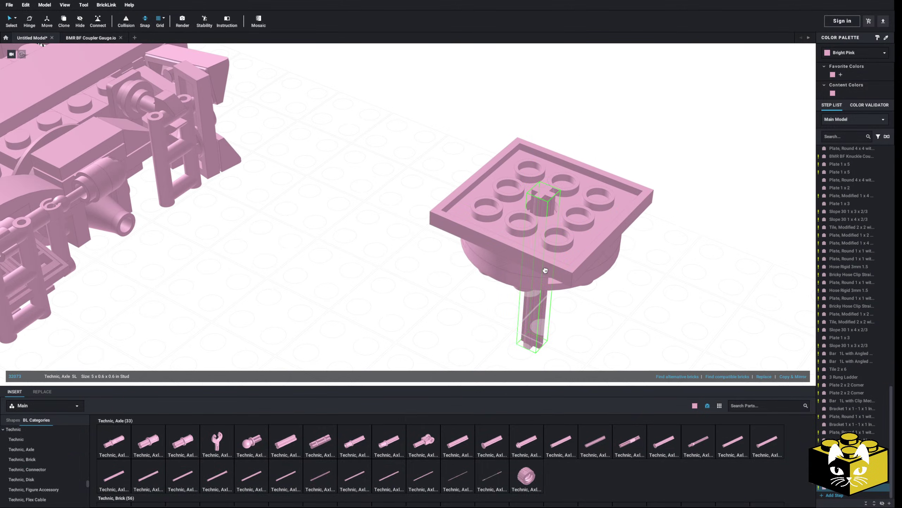
left_click(545, 270)
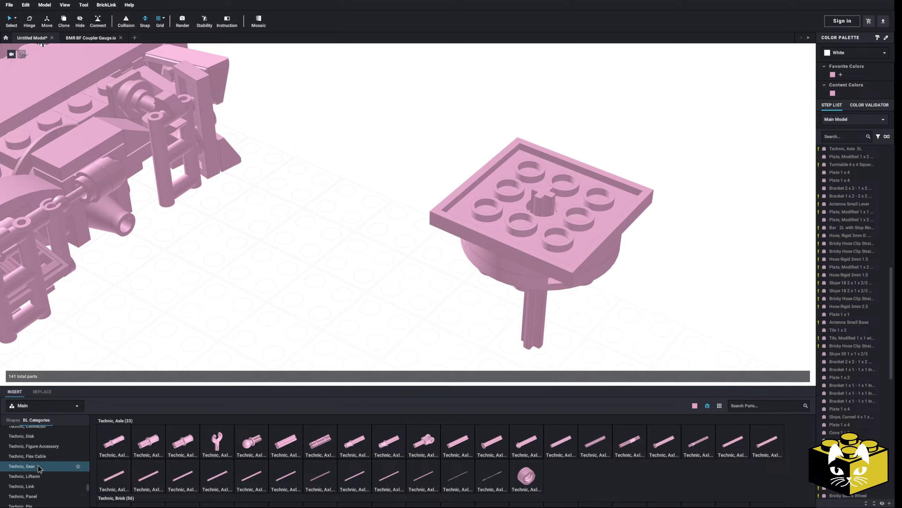
Fit a Technic gear on the axle's end under the turntable and shift the gear and axle along the axle's direction with the Move tool.
left_click(39, 466)
left_click(254, 451)
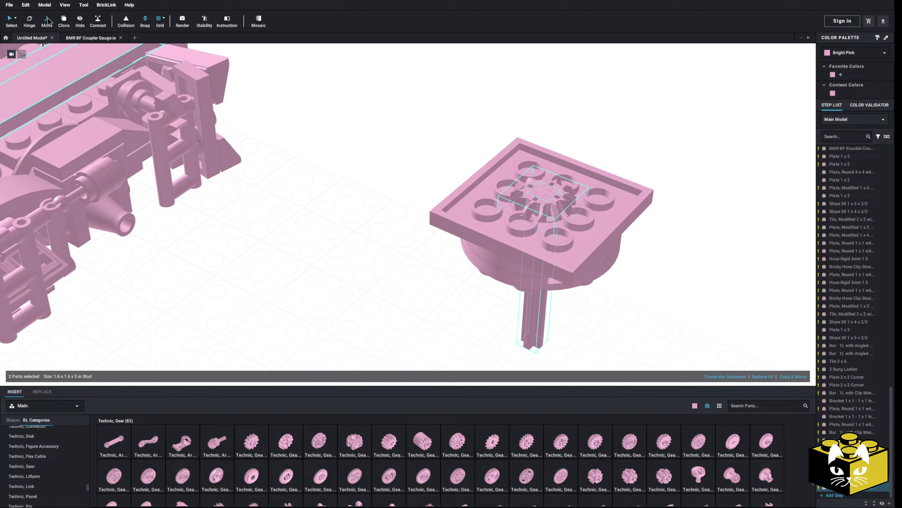
scroll(320, 207, "up", 3)
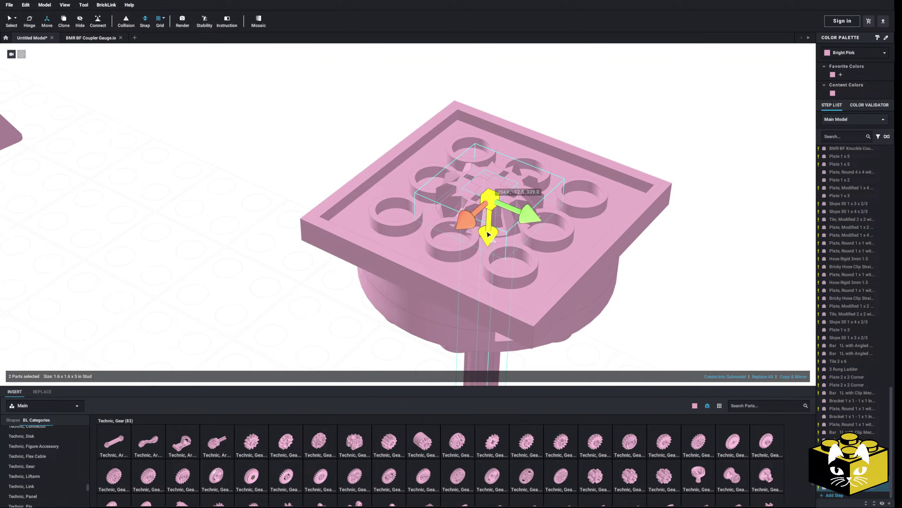
right_click_drag(491, 238, 471, 208)
left_click_drag(511, 165, 509, 171)
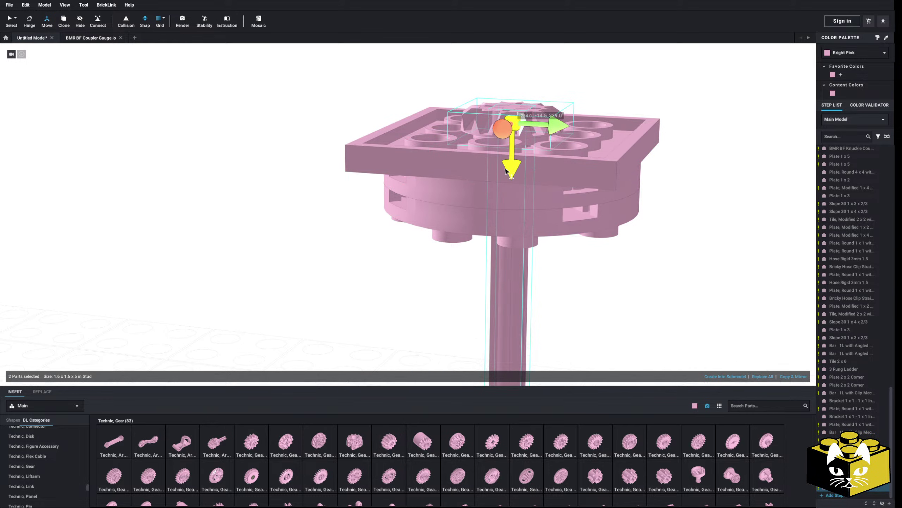
scroll(507, 172, "down", 3)
left_click(242, 121)
scroll(366, 127, "down", 3)
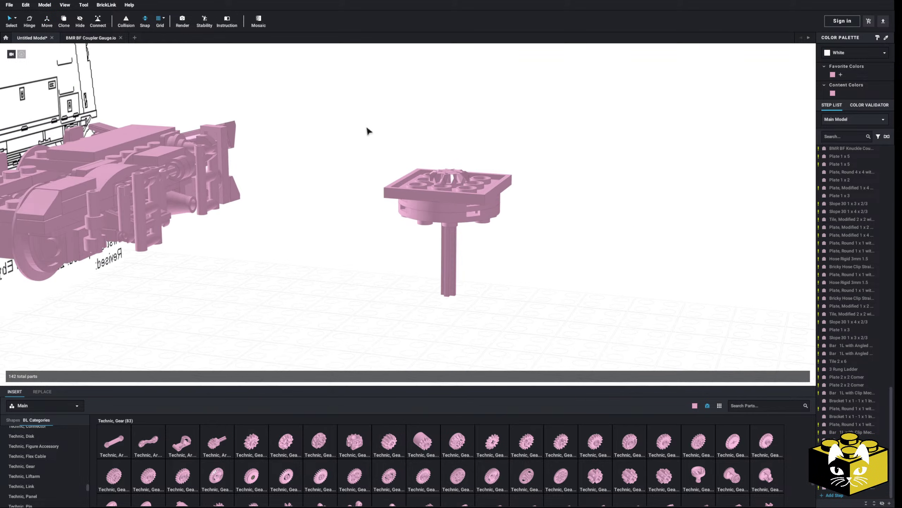
Turn the turntable assembly with its axle and gear upright and mount it back on top of the truck.
left_click_drag(366, 126, 542, 300)
left_click_drag(451, 207, 426, 222)
key("Up")
key("Up")
right_click_drag(426, 222, 498, 237)
left_click_drag(499, 238, 327, 212)
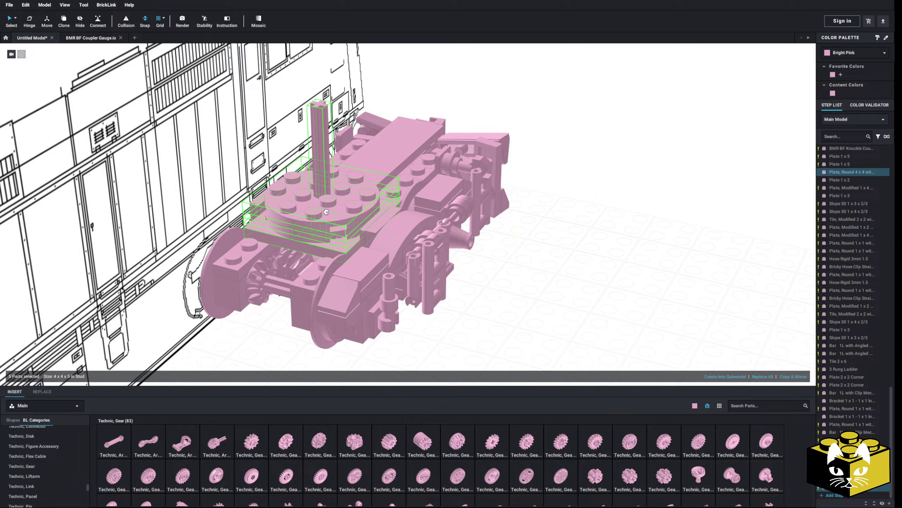
right_click_drag(560, 264, 536, 231)
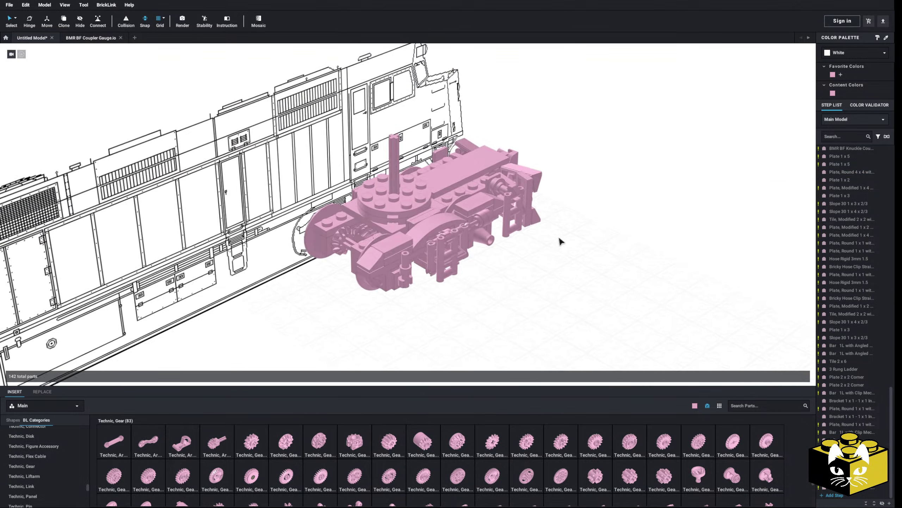
mouse_move(559, 241)
right_mouse_down()
mouse_move(540, 236)
mouse_move(555, 242)
right_mouse_up()
Cover the exposed studs with Tile 1 x 4 along both sides of the long tile and a Tile 2 x 4 behind the turntable.
scroll(554, 236, "up", 3)
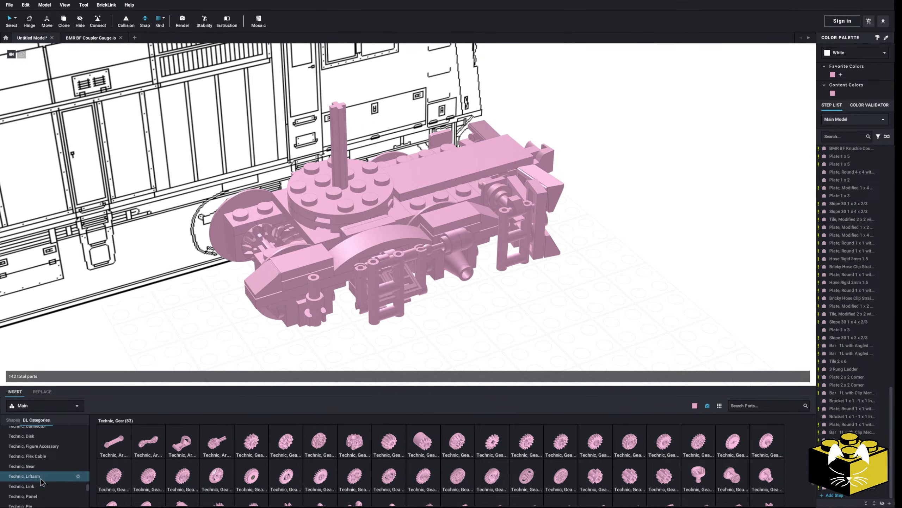
scroll(41, 457, "up", 2)
left_click(26, 449)
right_click_drag(354, 352, 340, 384)
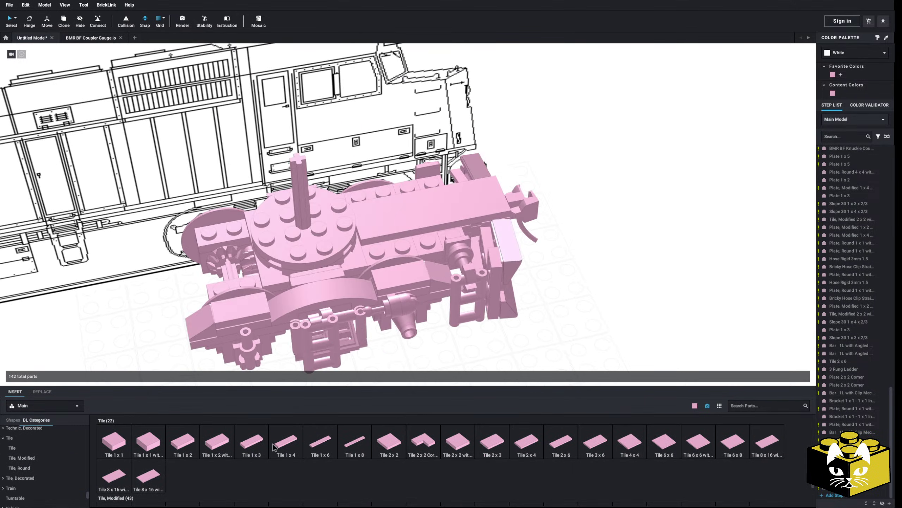
left_click(277, 447)
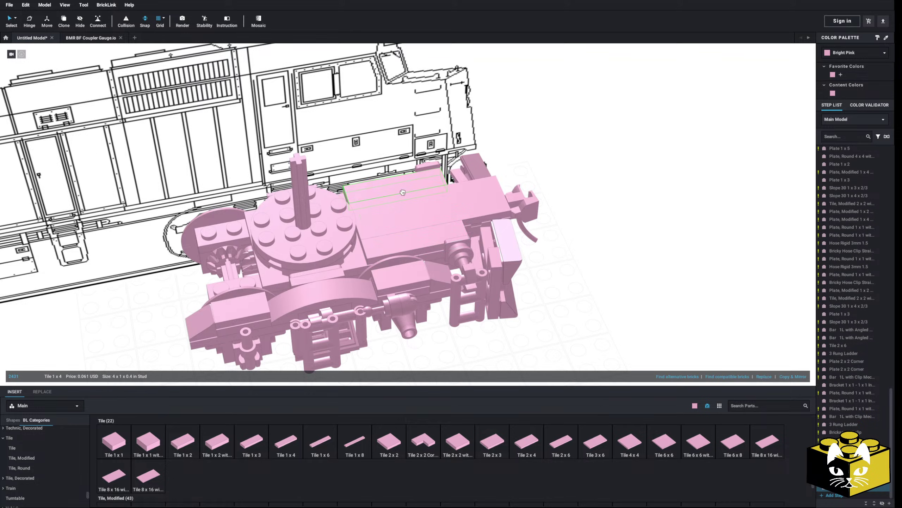
left_click(518, 441)
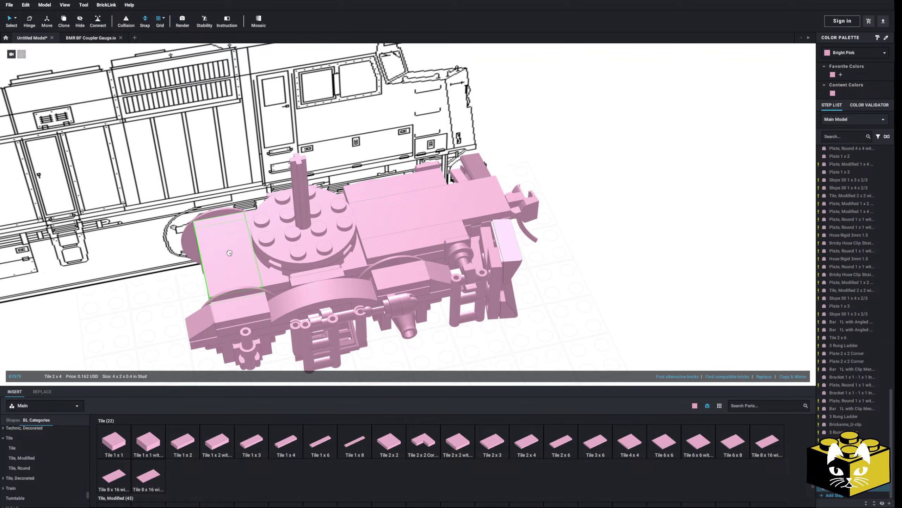
key("Escape")
Select the truck's connected parts using the By Connected selection mode.
right_click_drag(141, 298, 318, 307)
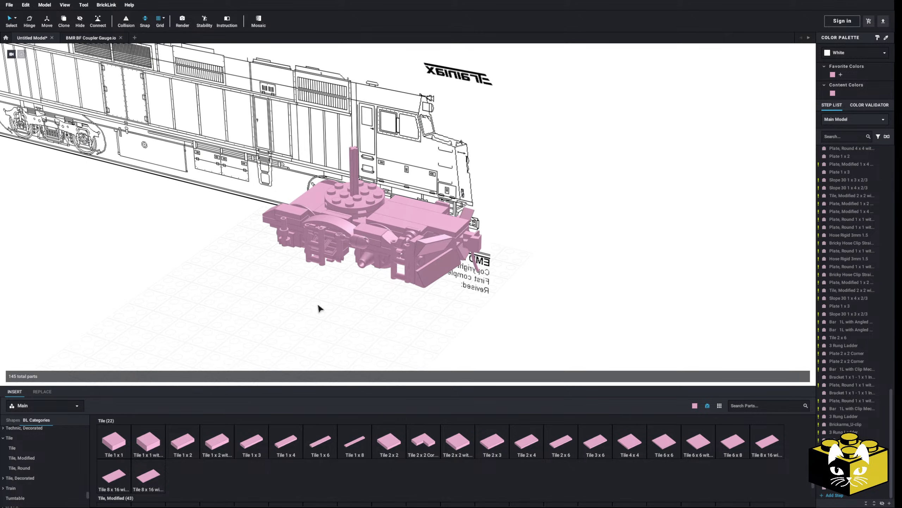
left_click(16, 18)
left_click(39, 55)
left_click(385, 220)
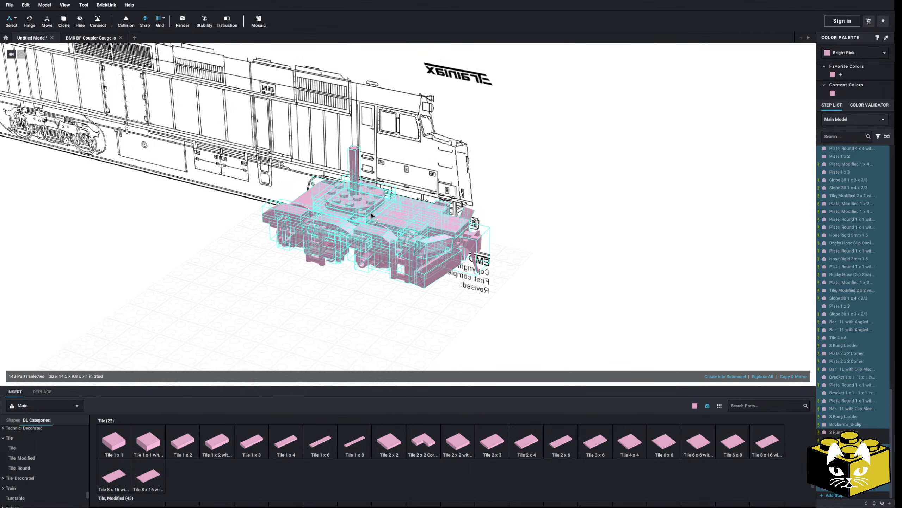
Try pasting a copy of the connected truck parts beside the original, and undo the paste.
left_click(309, 267)
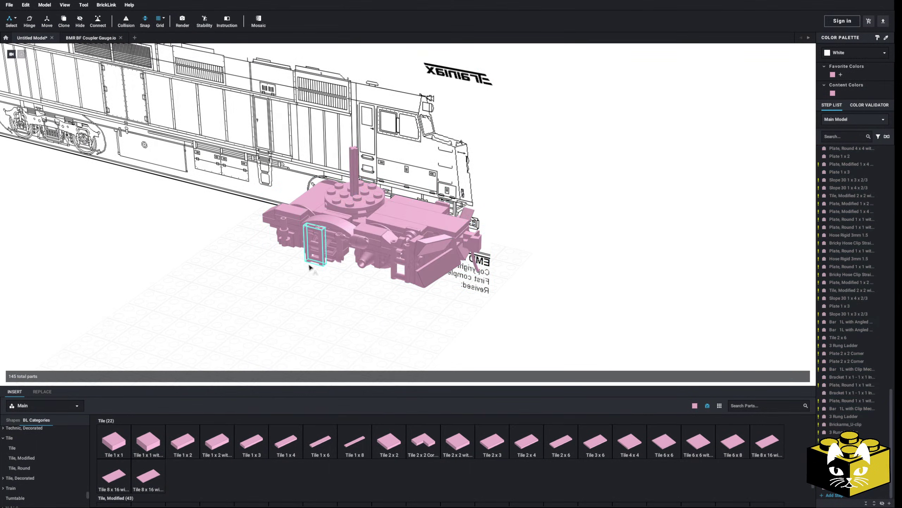
right_click(261, 267)
left_click(269, 287)
left_click(259, 302)
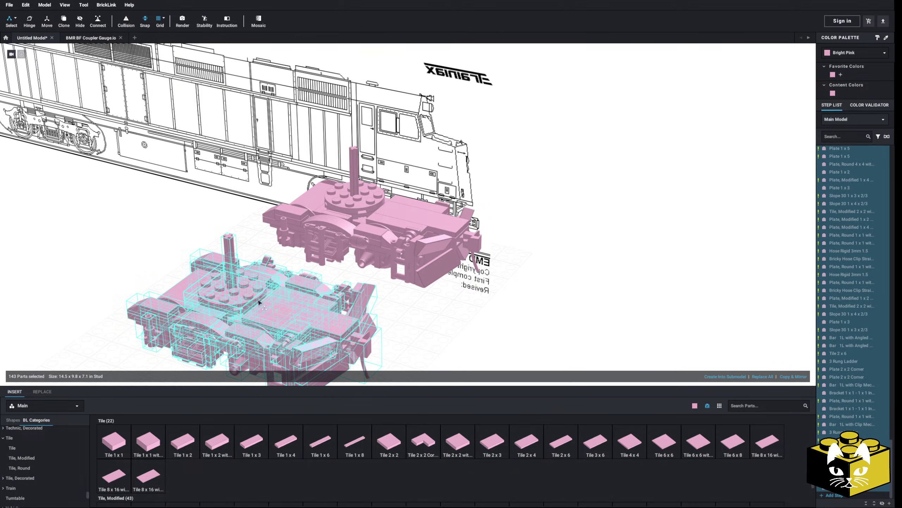
key("ctrl+z")
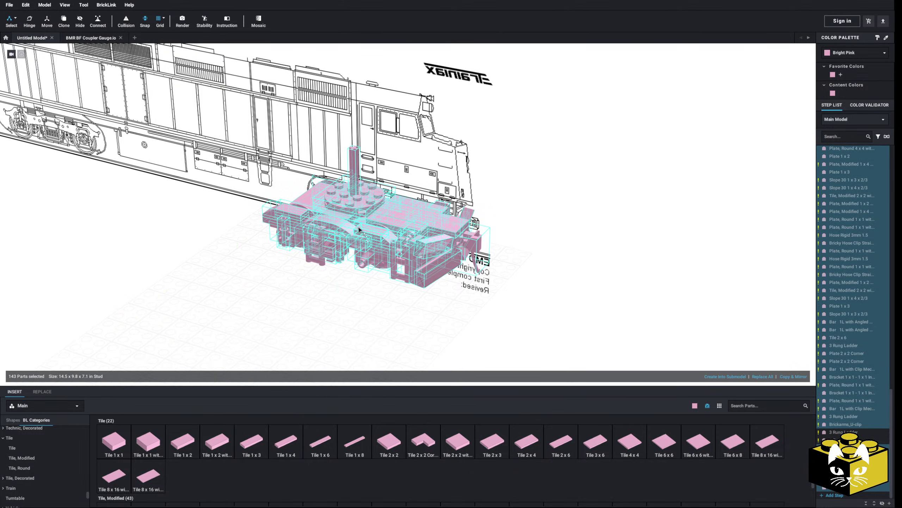
Add the unconnected middle ladder parts on both sides to the selection, copy the whole truck and paste it well clear of the original.
left_click(324, 234, "ctrl")
right_click_drag(324, 233, 285, 230)
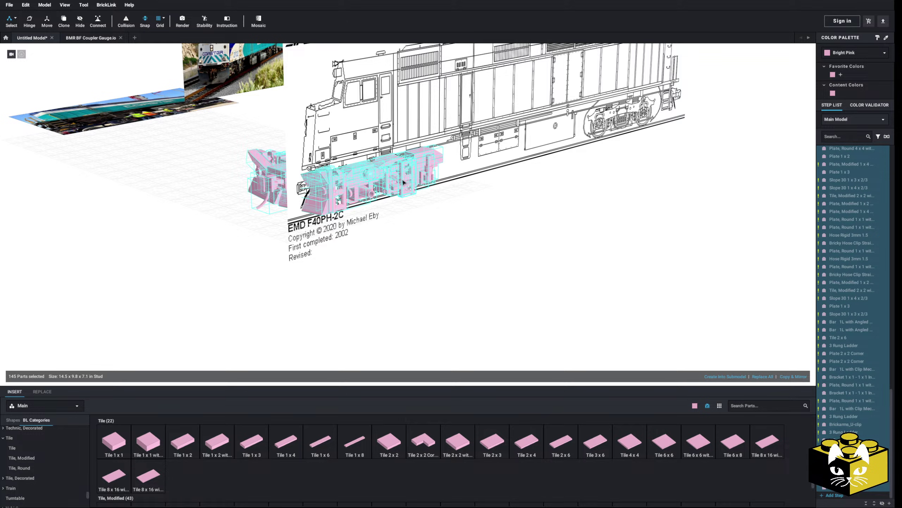
right_click_drag(403, 183, 401, 236)
right_click(401, 236)
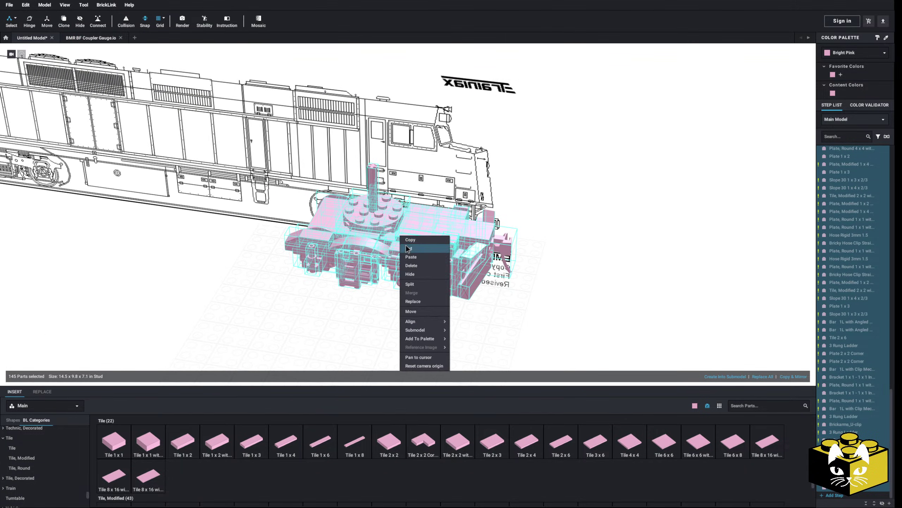
left_click(410, 240)
right_click(557, 250)
left_click(565, 267)
left_click(505, 254)
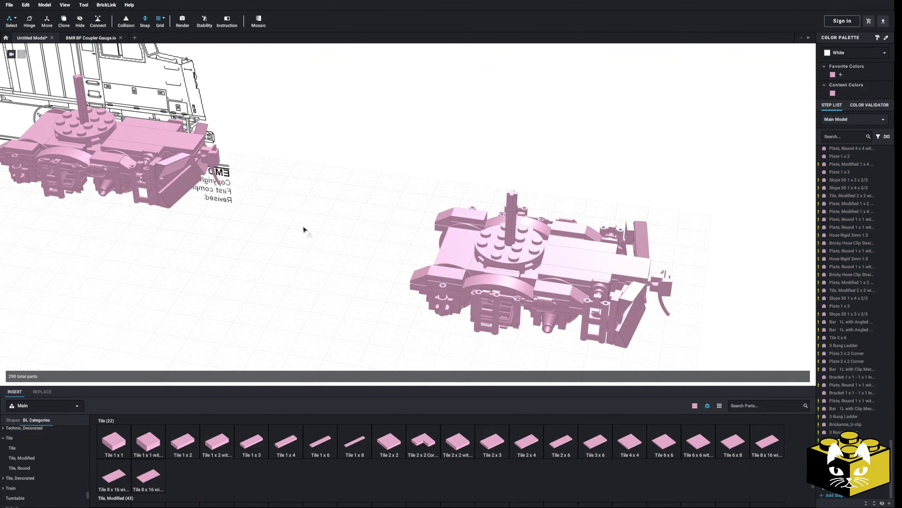
Return the selection mode to Default Select for working on the copied truck.
left_click(15, 18)
left_click(21, 22)
scroll(347, 190, "up", 10)
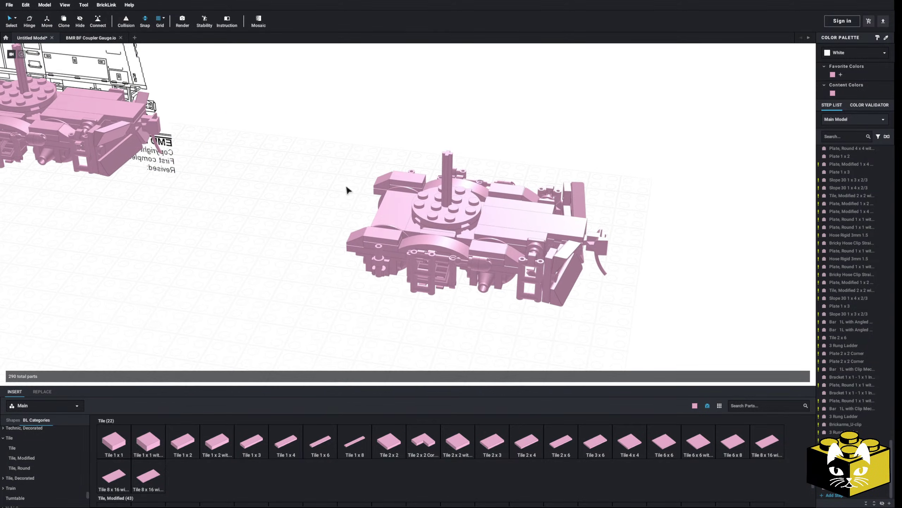
Delete the middle ladder and its Plate, Modified 1 x 2 with 2 Open O Clips on both sides of the copied truck.
right_click_drag(310, 200, 381, 222)
middle_click_drag(668, 90, 402, 298)
left_click(398, 283)
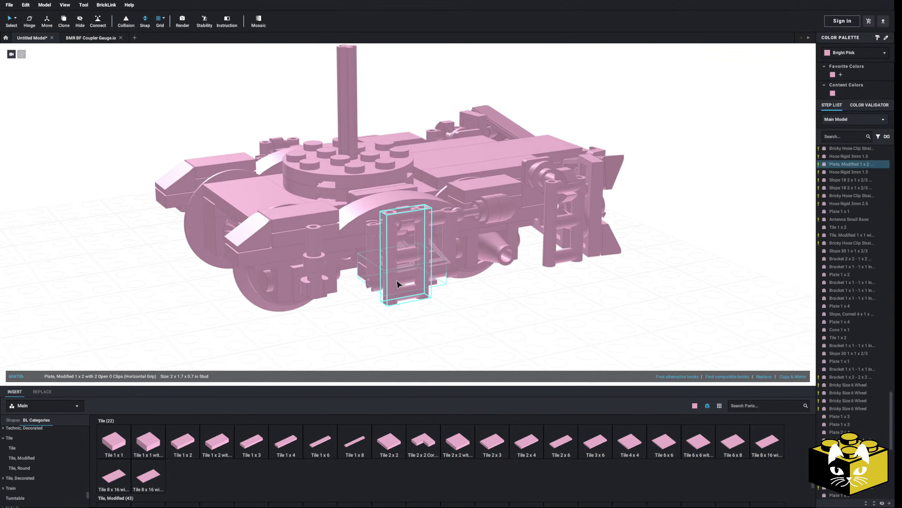
key("Delete")
right_click_drag(403, 210, 591, 219)
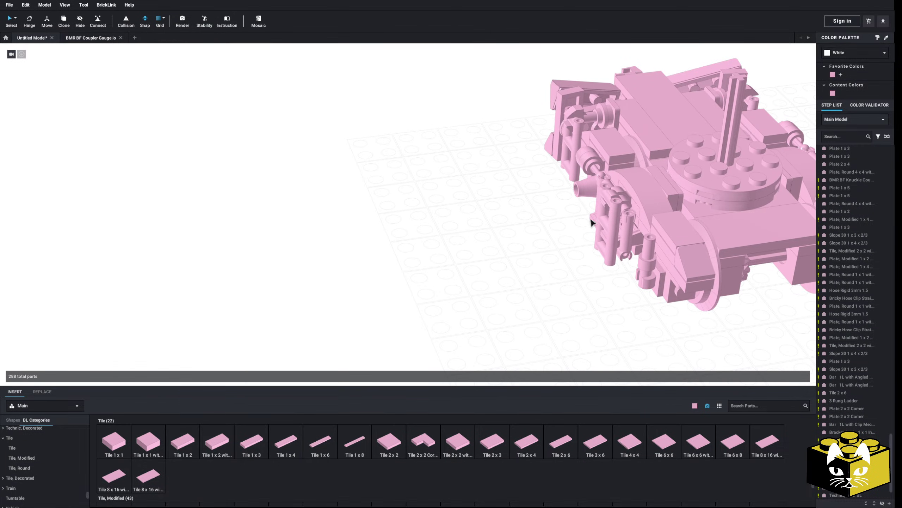
key("Delete")
left_click(614, 204)
key("Delete")
scroll(625, 254, "down", 5)
Delete the angled pilot panel and its slope pieces on the near side of the copied truck's coupler end.
right_click_drag(429, 249, 378, 245)
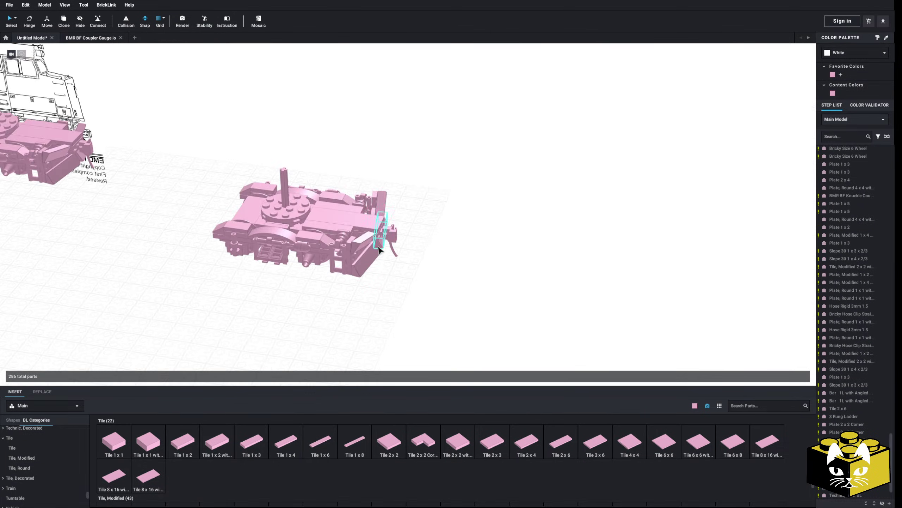
scroll(433, 252, "up", 5)
right_click_drag(435, 256, 406, 270)
scroll(423, 316, "down", 6)
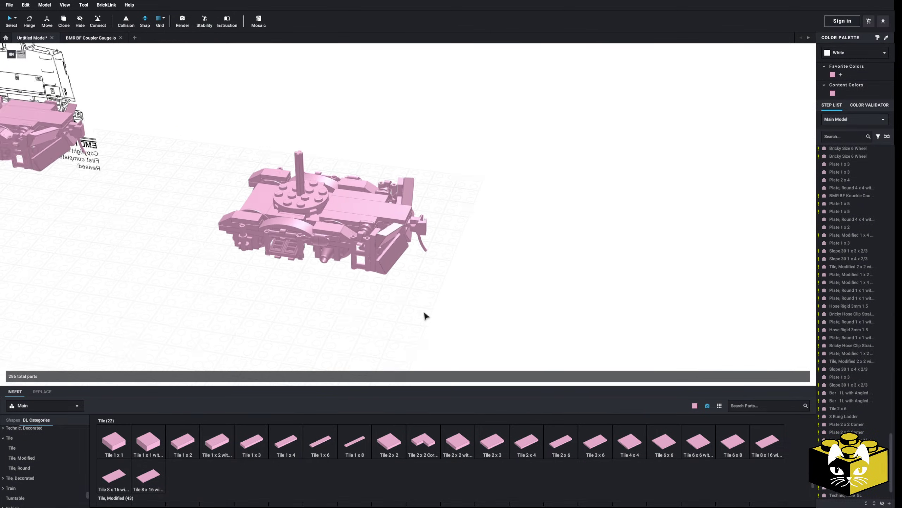
right_click_drag(478, 299, 558, 317)
scroll(384, 293, "up", 4)
scroll(362, 283, "up", 5)
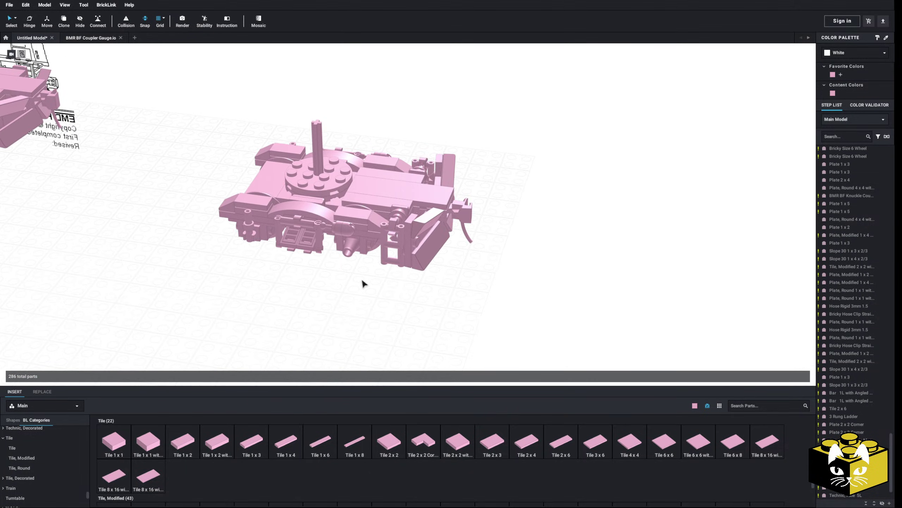
left_click(365, 270)
key("Delete")
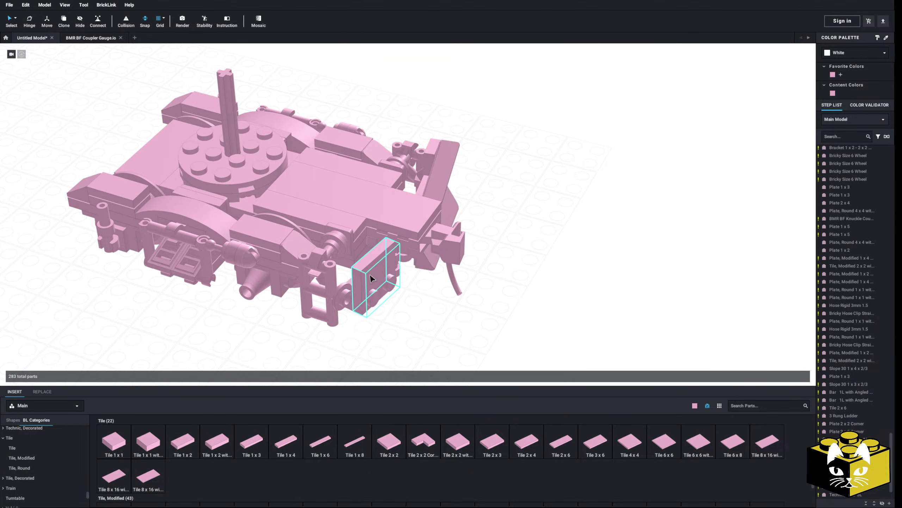
left_click(371, 284)
key("Delete")
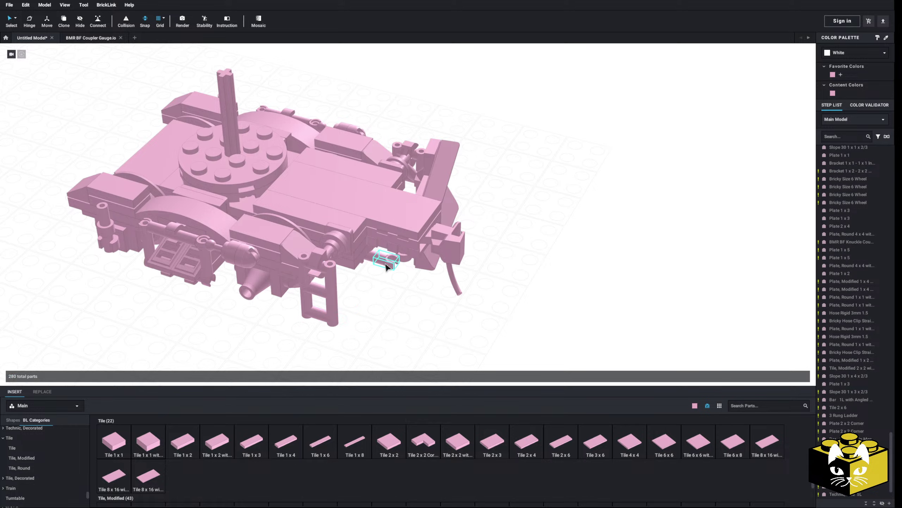
Delete the Hose Rigid 3mm 1.5 pieces and round 1 x 1 clip plates that held the pilot panel under the coupler end.
key("Delete")
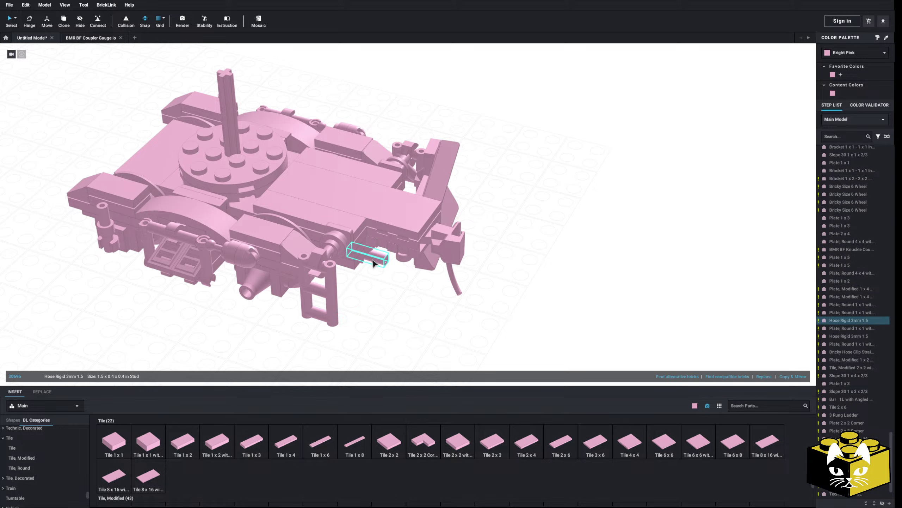
key("Delete")
right_click_drag(373, 263, 380, 222)
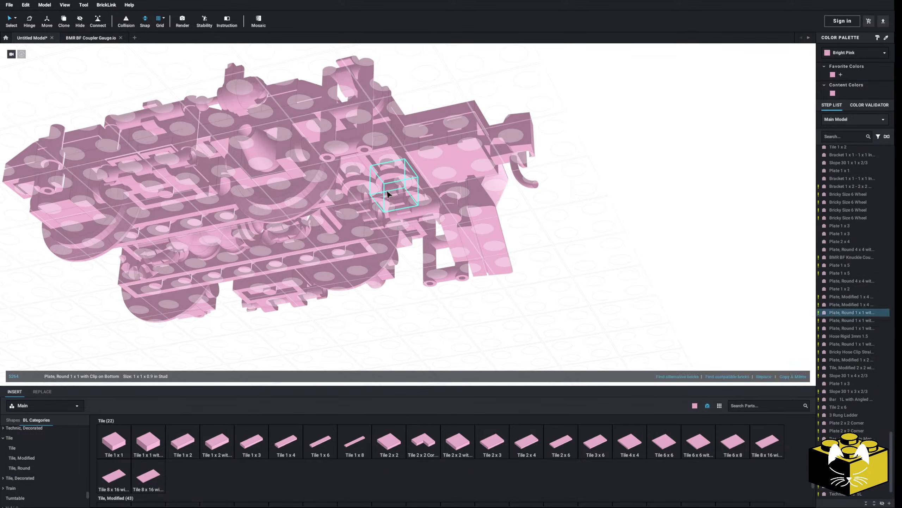
left_click(388, 194)
key("Delete")
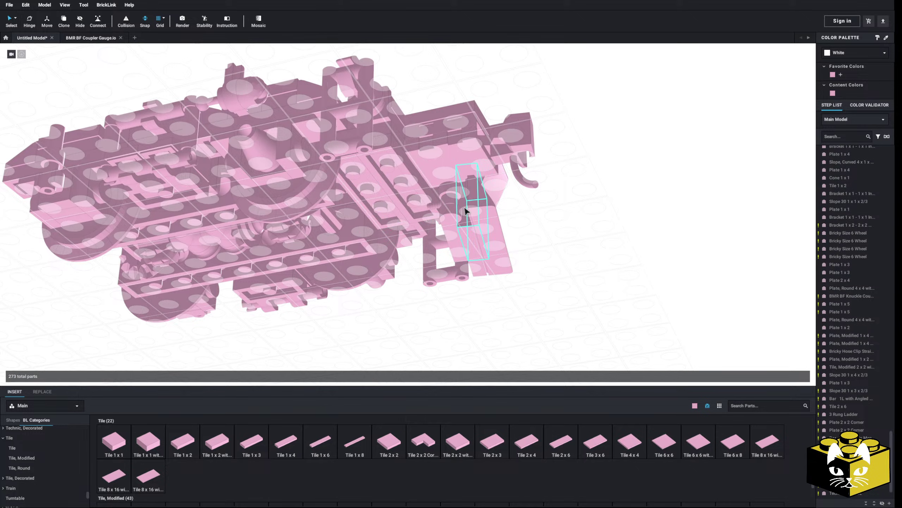
Delete the opposite pilot panel's slopes and supports from beneath, and undo the deletion of the adjacent ladder.
left_click(465, 210)
key("Delete")
left_click(449, 203)
key("Delete")
left_click(494, 247)
key("Delete")
left_click(485, 261)
key("Delete")
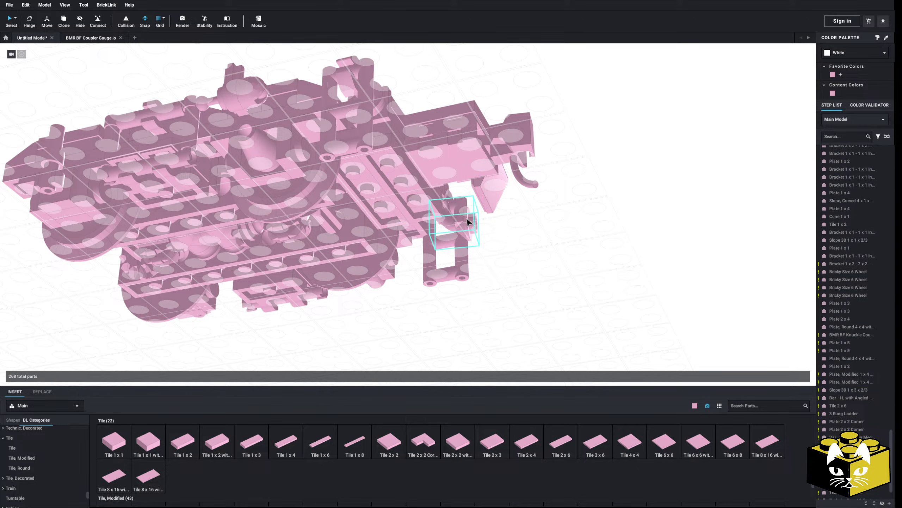
key("Delete")
left_click(459, 247)
key("Delete")
key("ctrl+z")
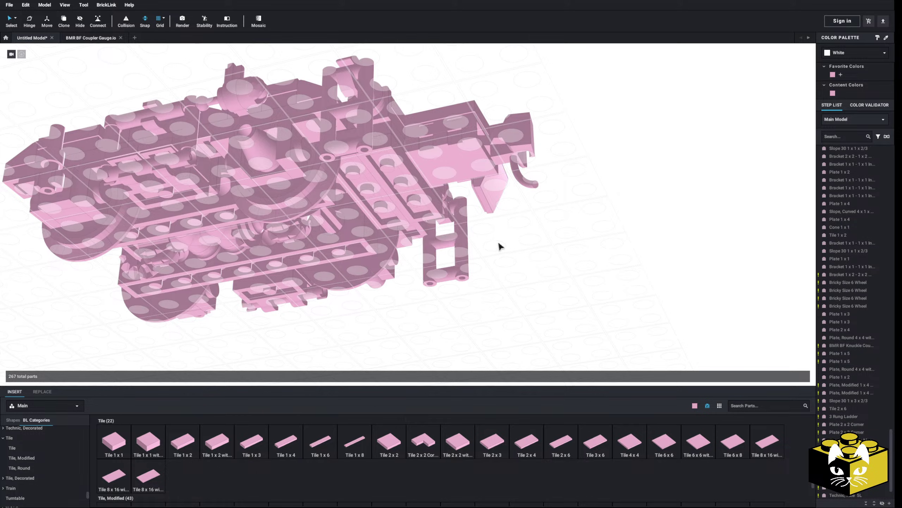
Delete the leftover Slope 30 1 x 3 x 2/3 beside the coupler on the copied truck.
left_click(398, 256)
middle_click_drag(393, 294, 424, 269)
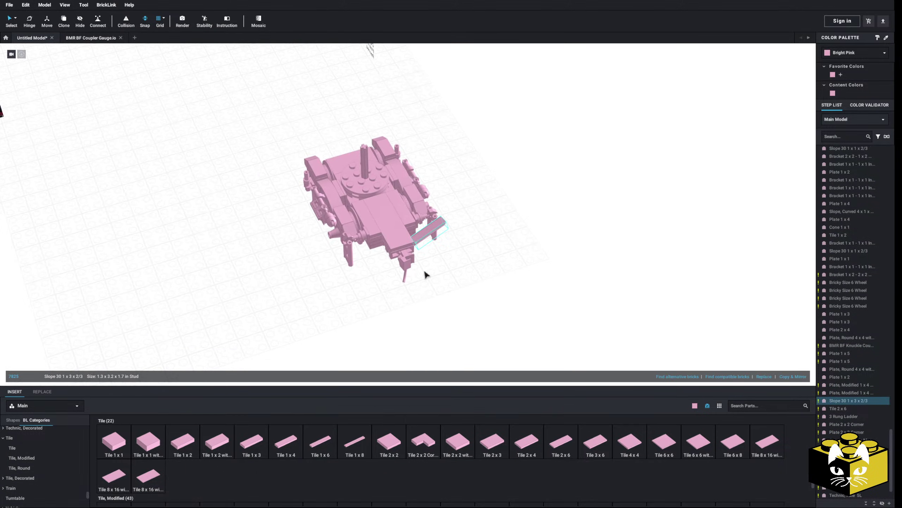
key("Delete")
scroll(450, 303, "up", 3)
middle_click_drag(376, 309, 429, 292)
right_click_drag(430, 293, 450, 295)
scroll(452, 297, "up", 3)
left_click(442, 302)
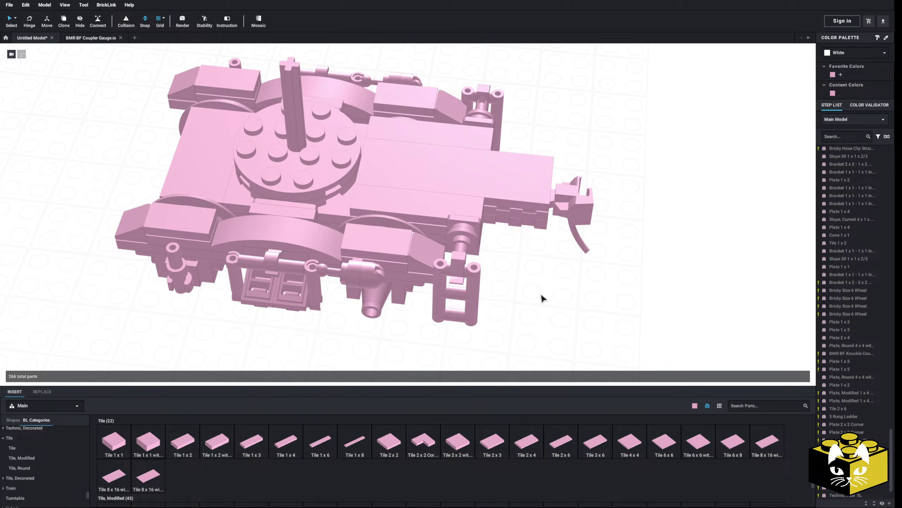
Compare the stripped truck copy with the original front truck and the locomotive reference drawing.
scroll(542, 297, "down", 3)
right_click_drag(523, 289, 522, 283)
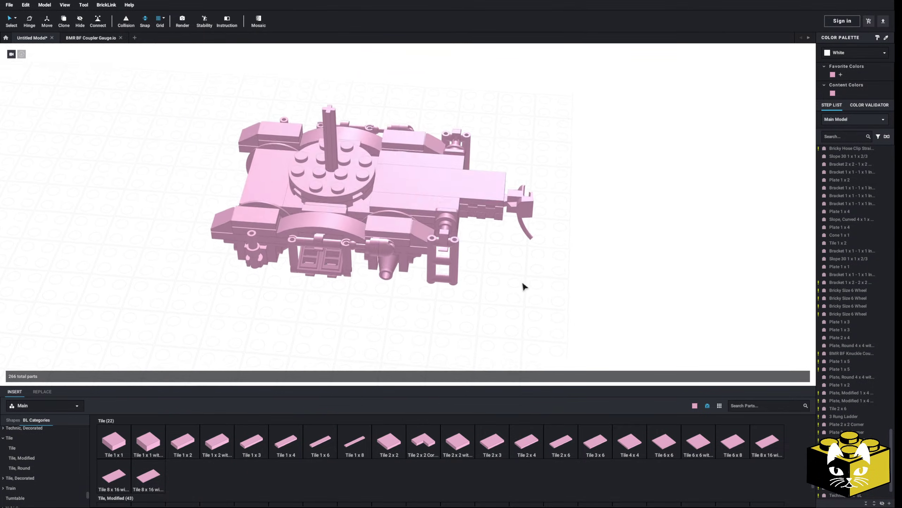
scroll(511, 281, "down", 3)
middle_click_drag(480, 277, 612, 303)
right_click(549, 296)
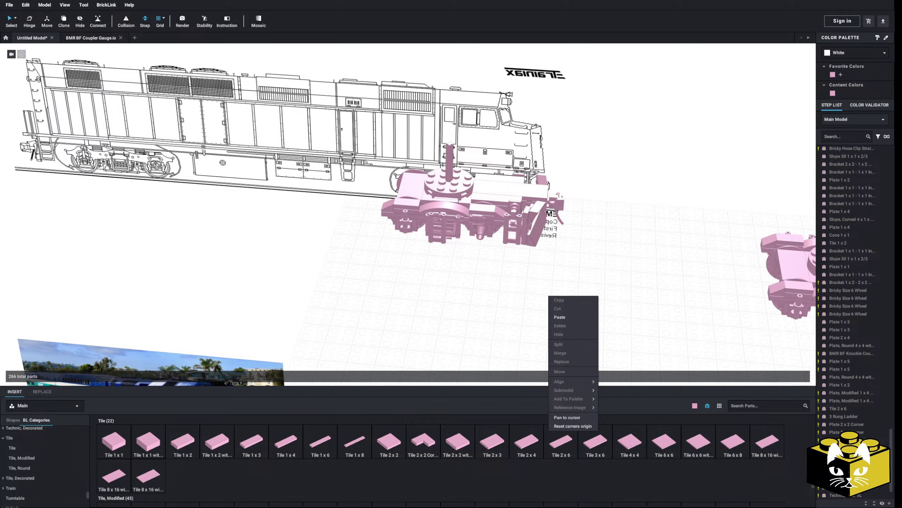
middle_click_drag(634, 270, 458, 271)
scroll(427, 259, "up", 3)
scroll(452, 273, "down", 2)
middle_click_drag(544, 278, 484, 287)
scroll(484, 287, "up", 2)
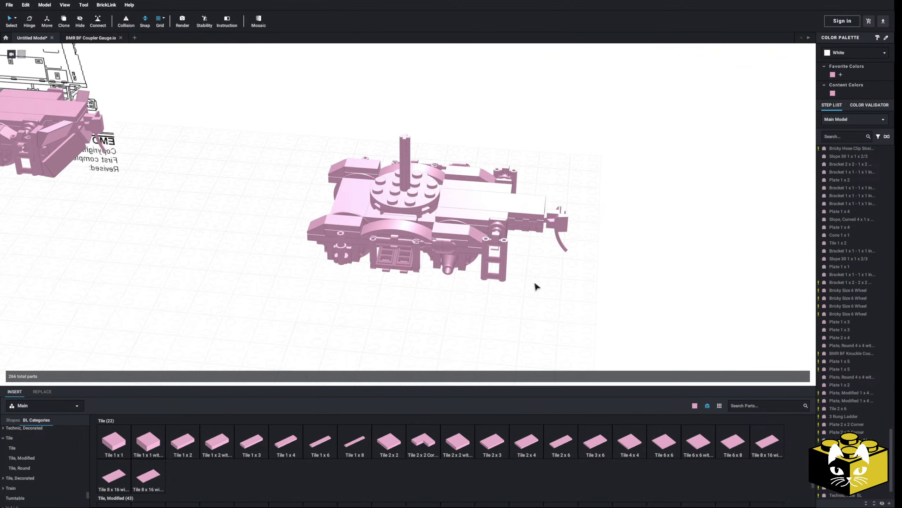
right_click_drag(538, 286, 544, 287)
scroll(544, 286, "up", 4)
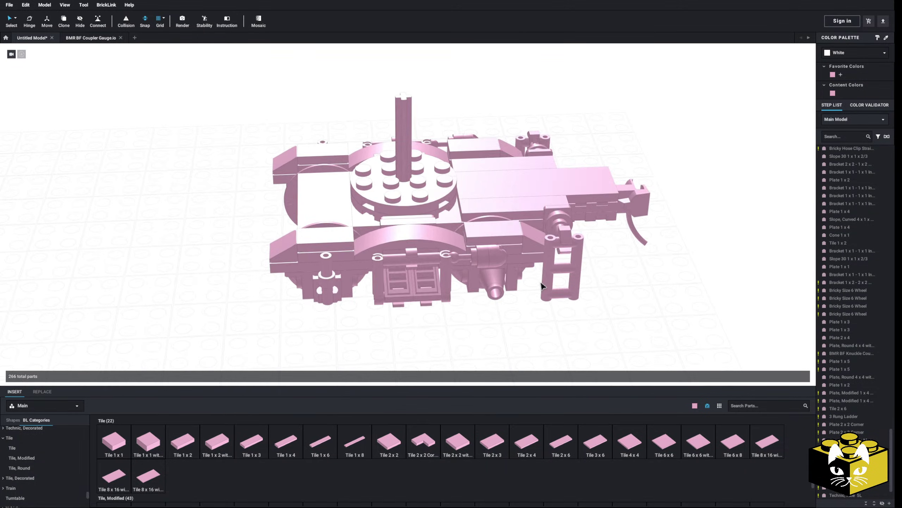
Move the large end tile and the two 1 x 3 plates beneath it off the truck's non-coupler end.
left_click_drag(295, 210, 146, 245)
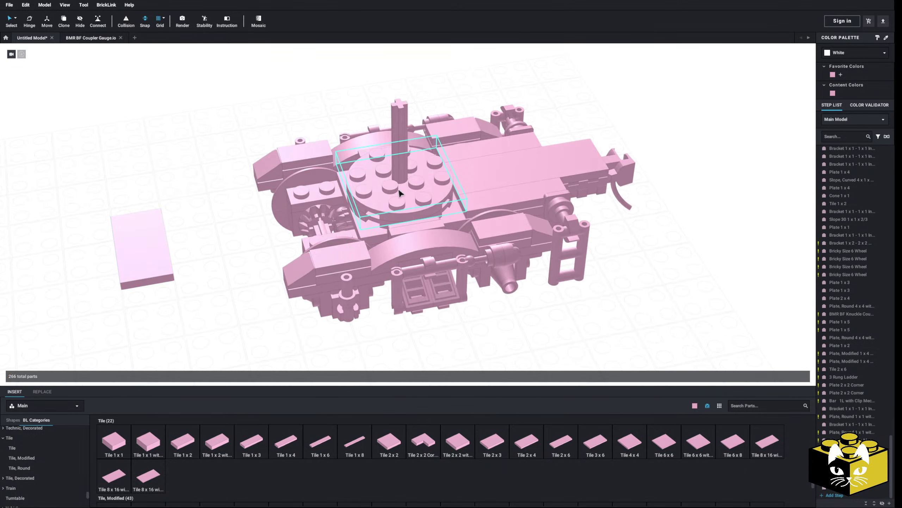
right_click_drag(400, 193, 313, 221)
left_click(361, 258, "ctrl")
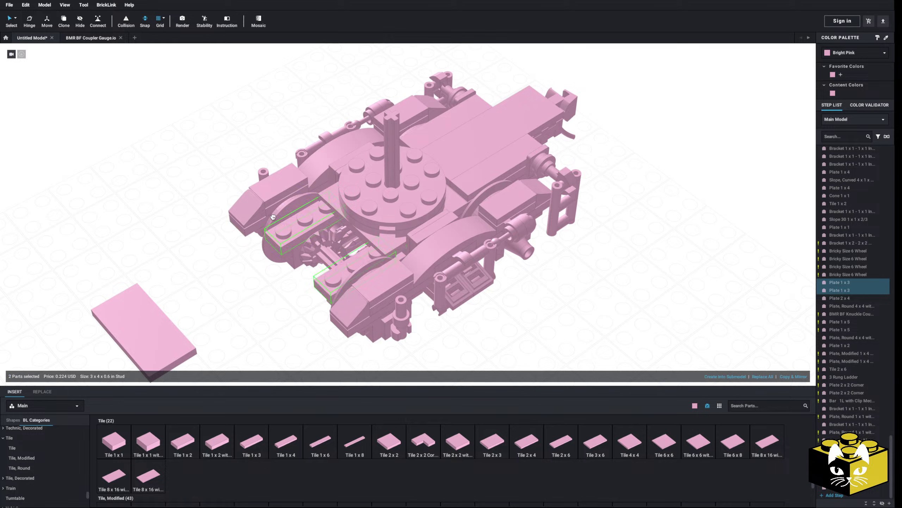
left_click_drag(361, 259, 144, 139)
left_click(289, 97)
right_click_drag(290, 97, 232, 103)
right_click_drag(368, 128, 463, 140)
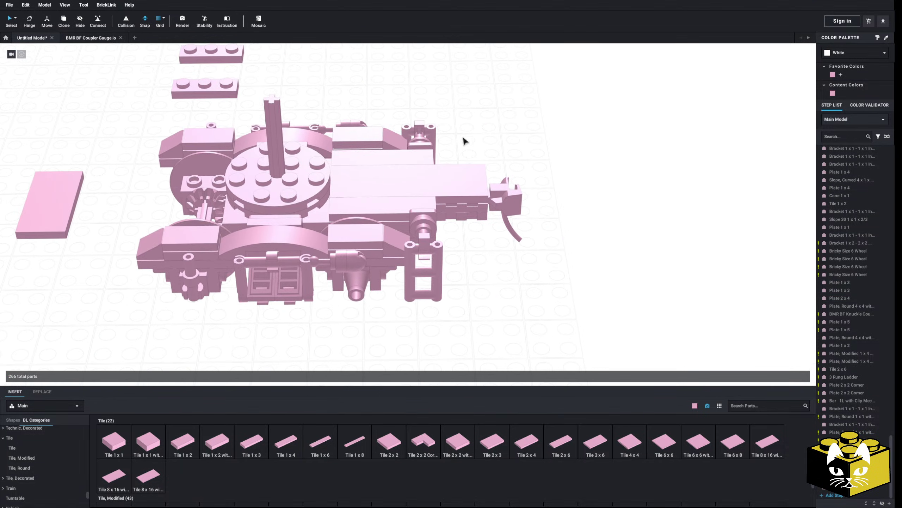
Detach the coupler-end assembly with its ladders and tiles, set it clear of the truck and rotate it 180 degrees.
left_click_drag(548, 90, 661, 295)
key("Right")
key("Right")
left_click(448, 132)
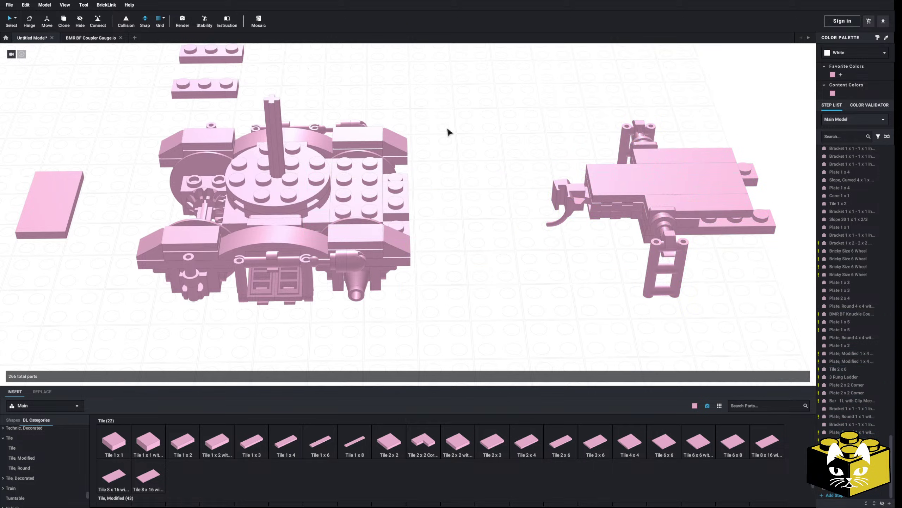
Move the 2 x 4, 1 x 2 and modified 1 x 4 plates off the truck, rotated 180 degrees, and attach them under the coupler assembly.
left_click(384, 201)
left_click_drag(406, 223, 582, 309, "ctrl")
key("Right")
key("Right")
right_click_drag(582, 309, 519, 288)
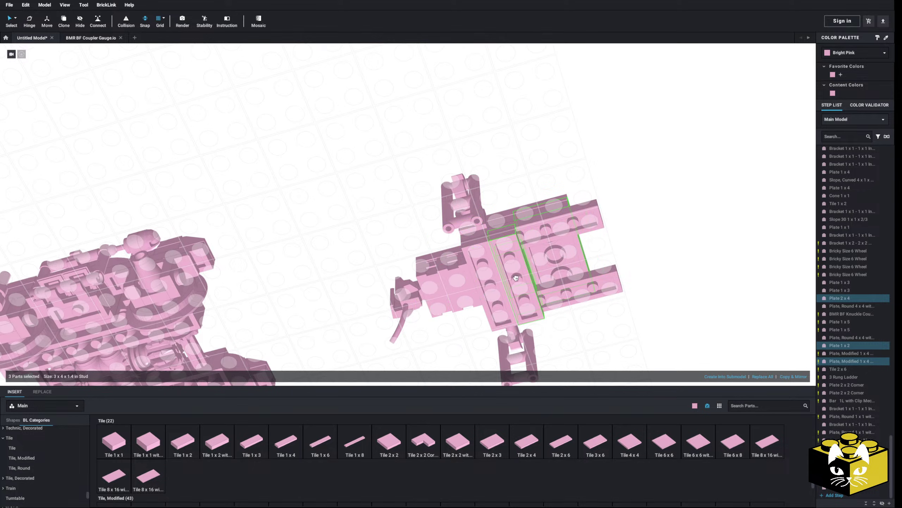
left_click(624, 334)
right_click_drag(624, 334, 576, 299)
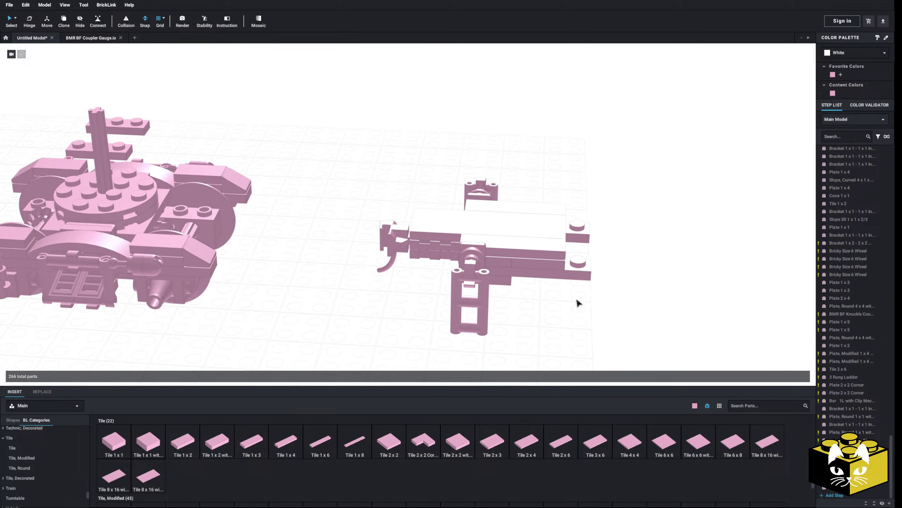
Attach the two 1 x 3 plates and the large end tile to the truck end where the coupler assembly used to be.
middle_click_drag(577, 300, 583, 302)
middle_click_drag(461, 290, 567, 285)
scroll(567, 289, "down", 3)
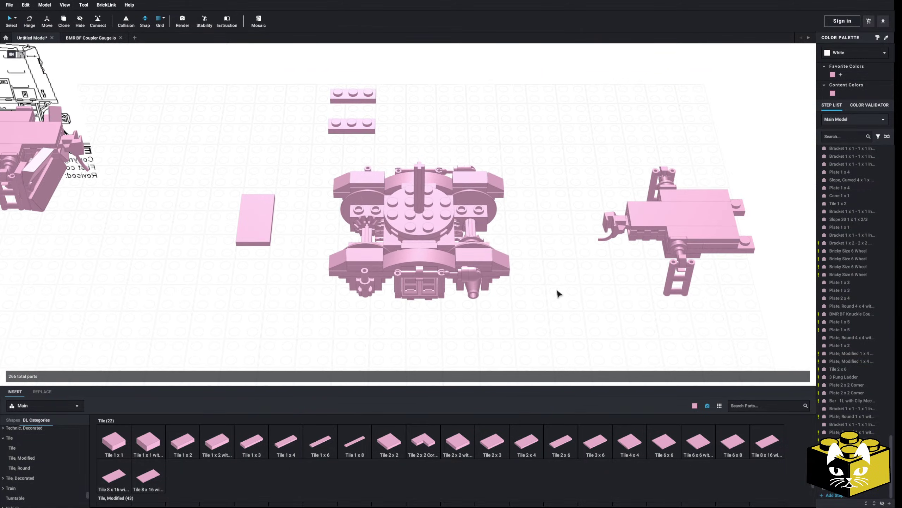
left_click_drag(397, 86, 323, 136)
left_click_drag(352, 124, 462, 156)
right_click_drag(462, 157, 523, 221)
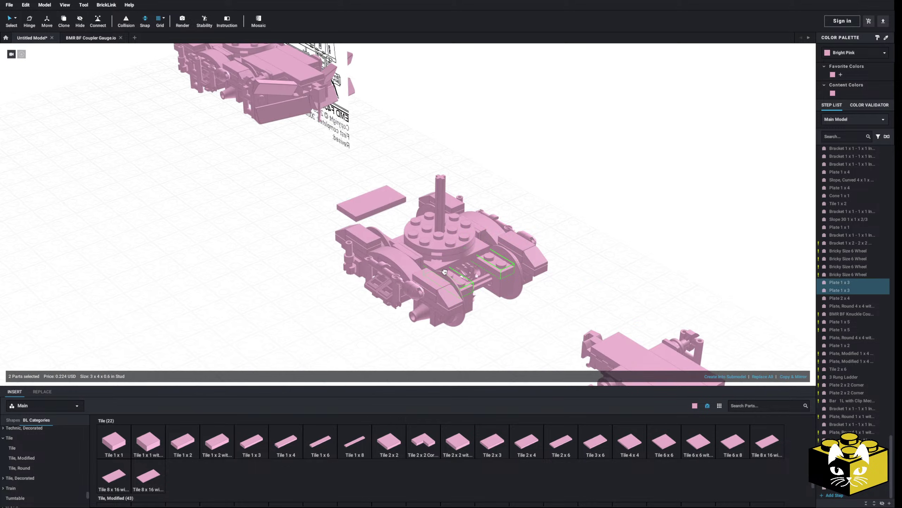
left_click_drag(371, 203, 488, 266)
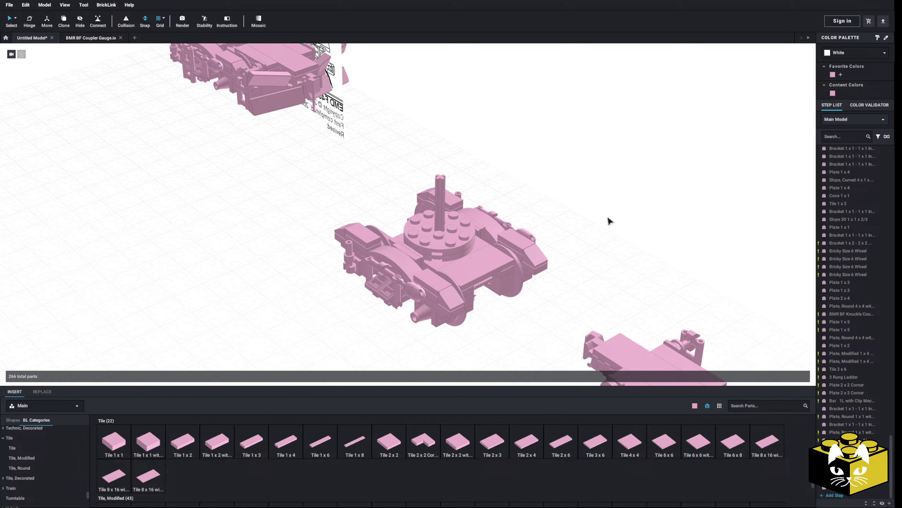
Select the whole rotated coupler assembly and attach it to the opposite end of the truck, against the round plates.
right_click_drag(608, 219, 598, 208)
middle_click_drag(598, 208, 586, 145)
left_click_drag(587, 146, 485, 273)
middle_click_drag(485, 274, 568, 228)
right_click_drag(569, 228, 565, 303)
scroll(565, 303, "up", 3)
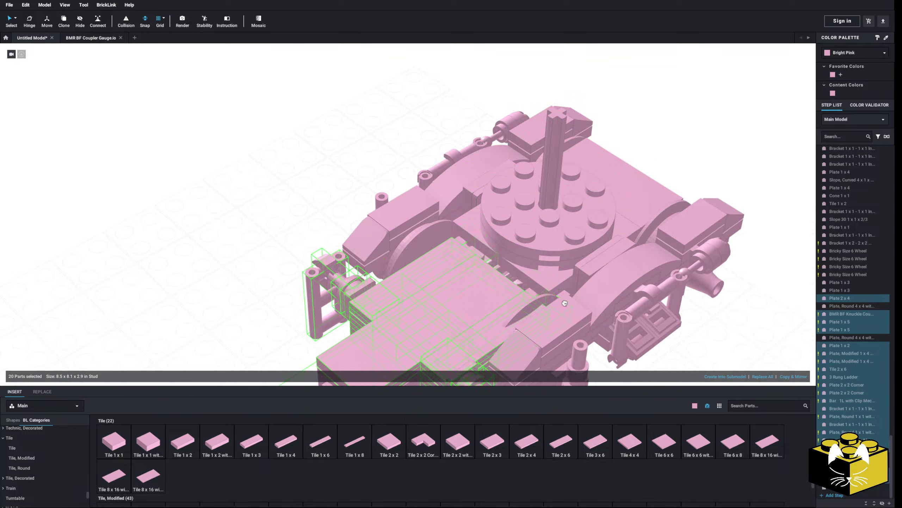
mouse_move(565, 303)
left_mouse_down()
mouse_move(558, 288)
mouse_move(553, 301)
mouse_move(559, 291)
left_mouse_up()
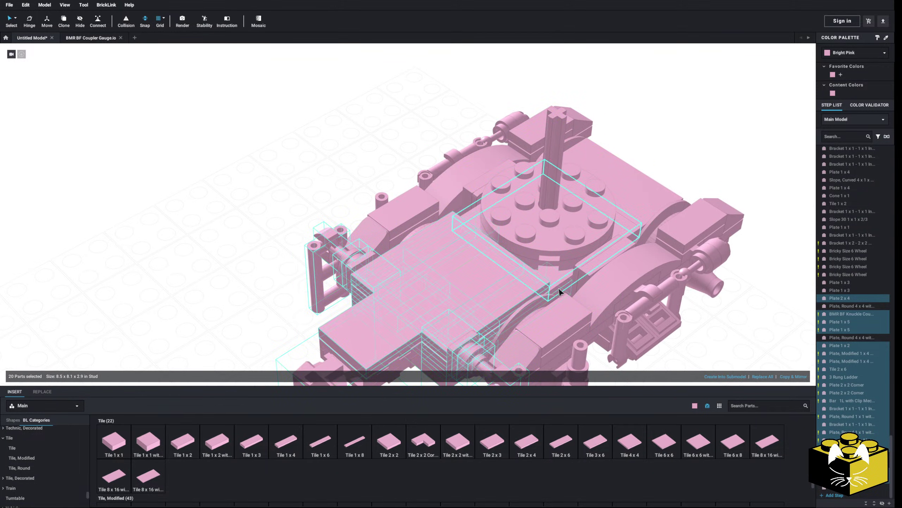
left_click(289, 227)
Select the entire reversed truck and place it in front of the rear truck position on the reference drawing.
scroll(287, 230, "down", 8)
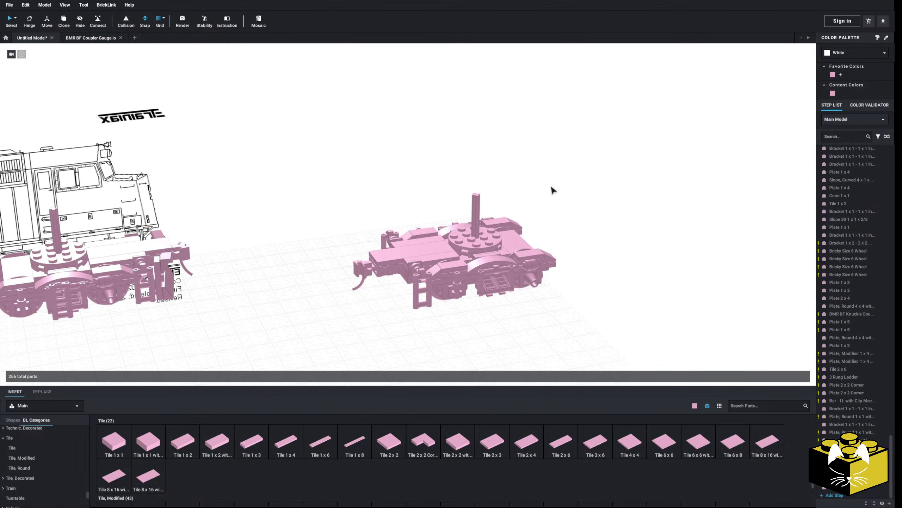
right_click_drag(552, 189, 567, 157)
left_click_drag(566, 157, 368, 313)
left_click_drag(426, 249, 549, 283)
mouse_move(549, 283)
right_mouse_down()
mouse_move(466, 259)
mouse_move(465, 237)
mouse_move(480, 256)
mouse_move(228, 264)
right_mouse_up()
scroll(472, 244, "up", 3)
left_click(493, 251)
scroll(509, 247, "up", 4)
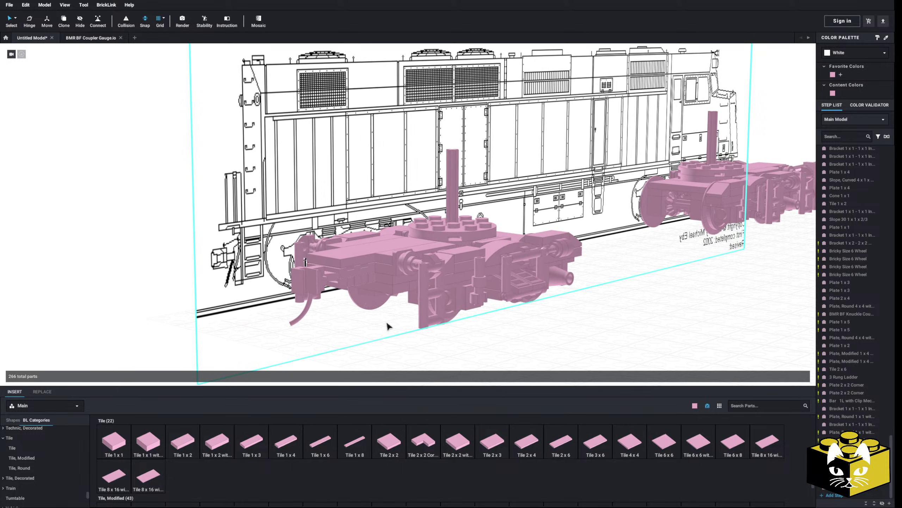
Examine the rear truck, steps and end details in the Coaster locomotive reference photos.
scroll(490, 308, "down", 5)
right_click_drag(490, 308, 453, 346)
scroll(445, 346, "up", 8)
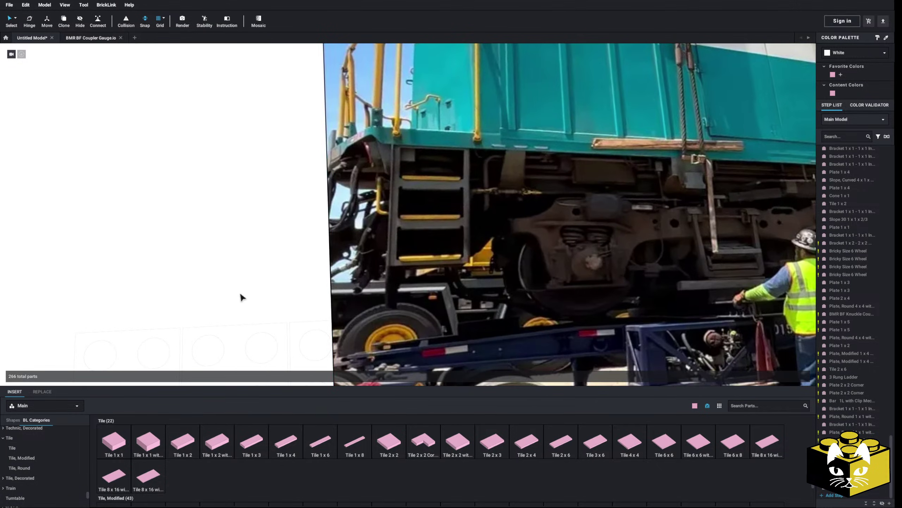
scroll(387, 253, "down", 6)
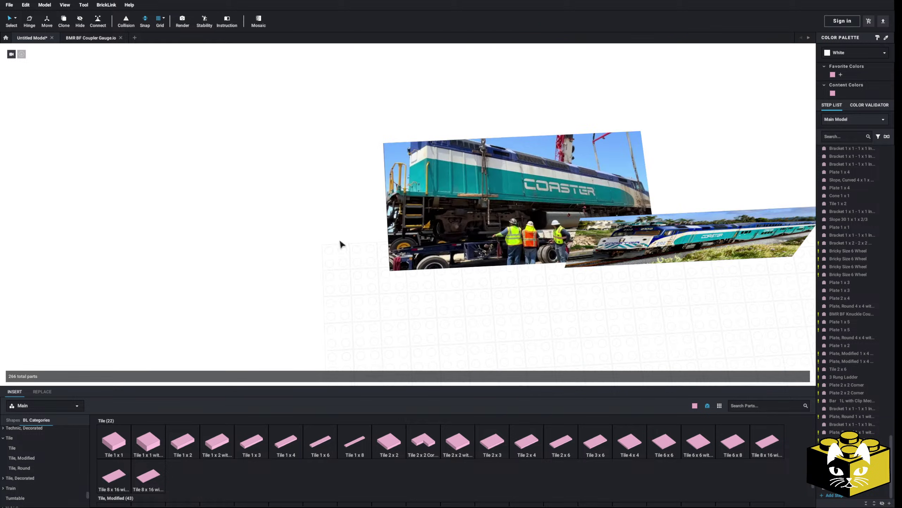
right_click_drag(338, 244, 315, 295)
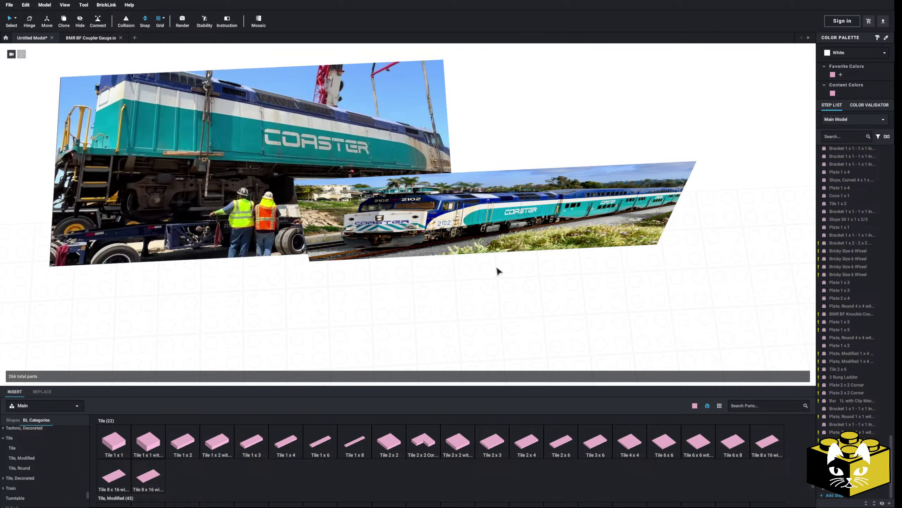
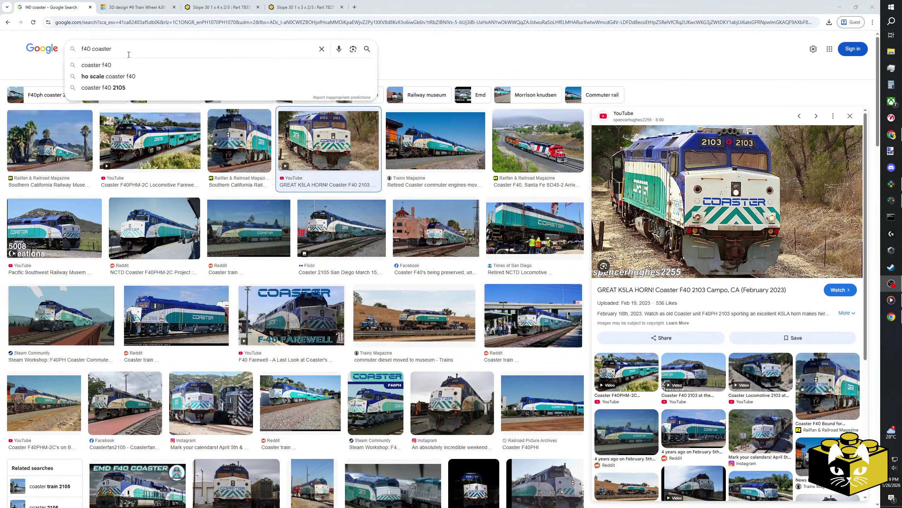
Search the images for "f40 coaster rear" and look through the results for rear-end views of the locomotive.
type("rear")
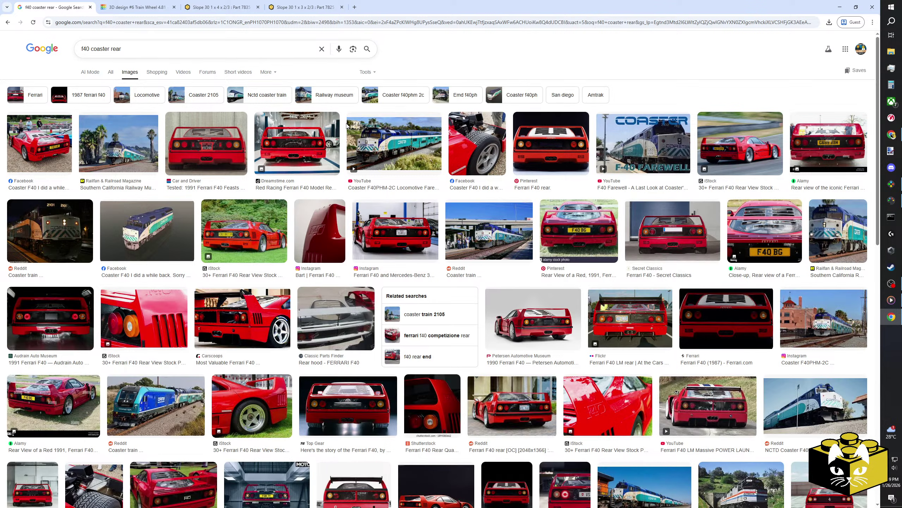
scroll(586, 188, "down", 2)
scroll(585, 188, "down", 4)
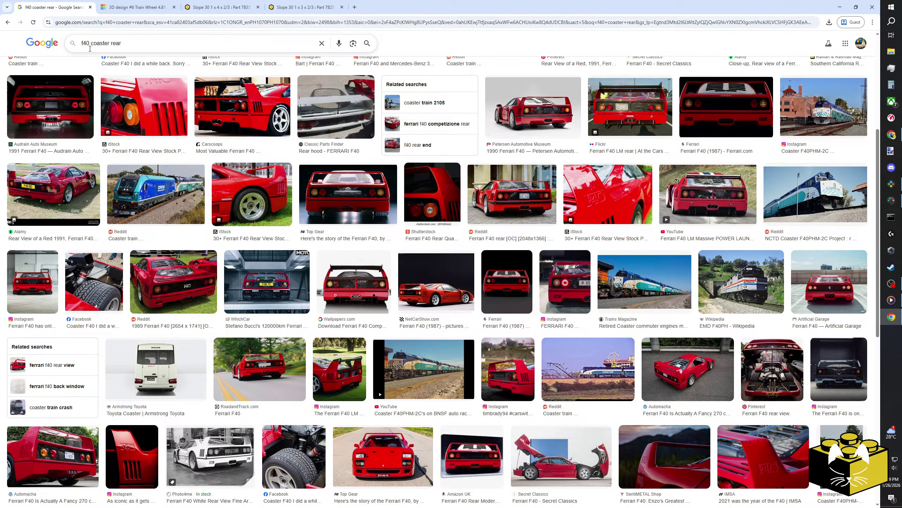
Refine the image search to "f40phm coaster rear" and look through the results for photos of the locomotive's rear.
type("phm")
key("Return")
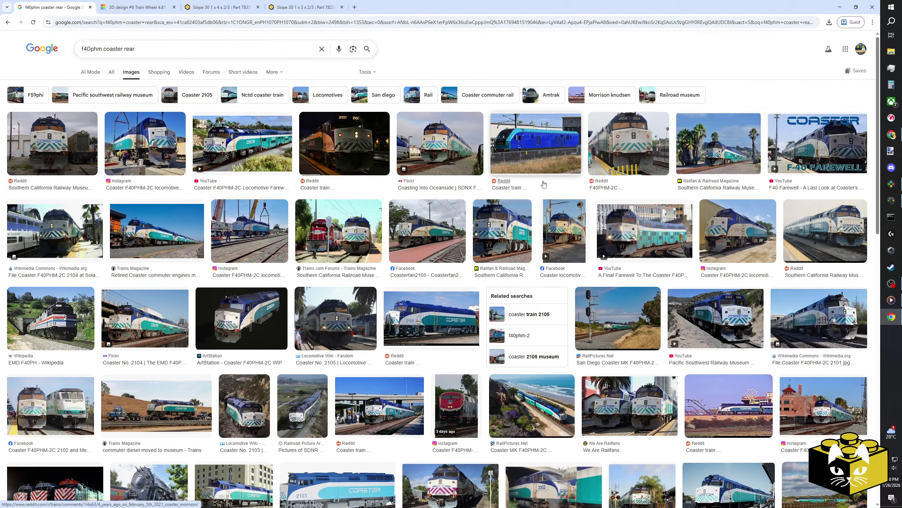
scroll(596, 189, "down", 2)
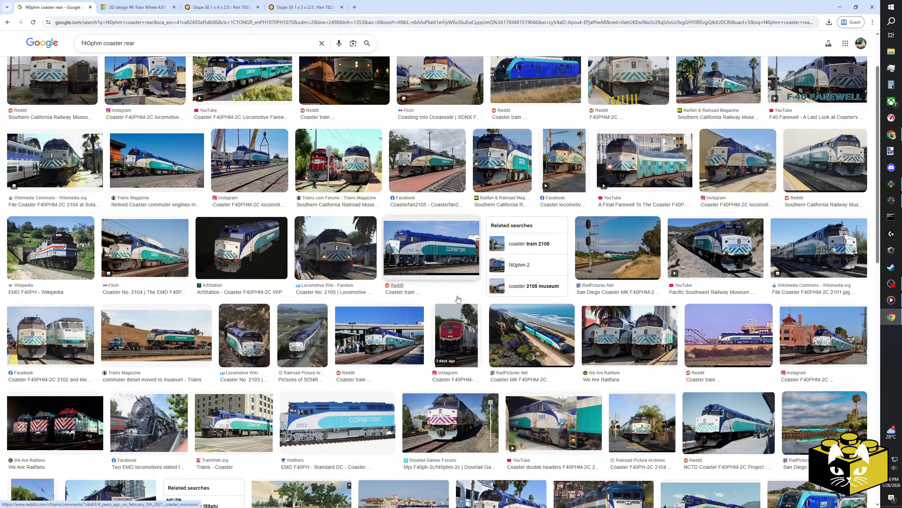
scroll(445, 295, "up", 2)
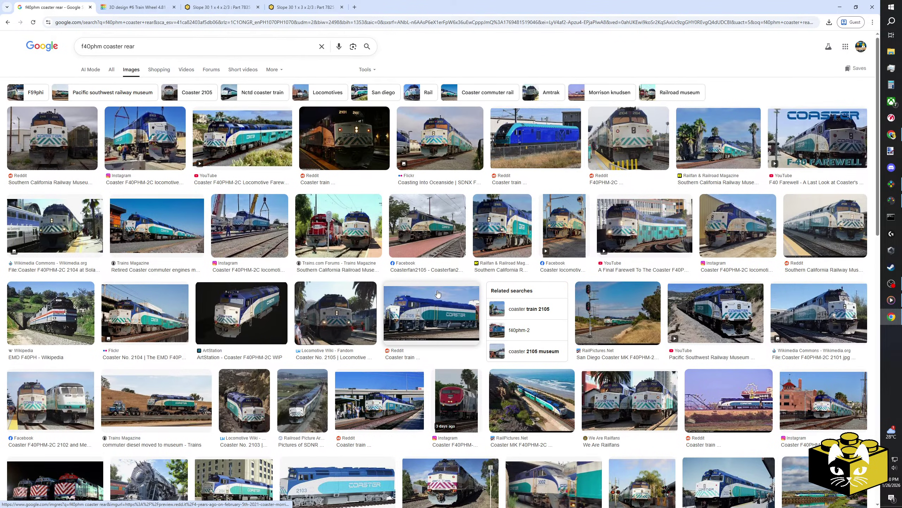
scroll(438, 294, "down", 9)
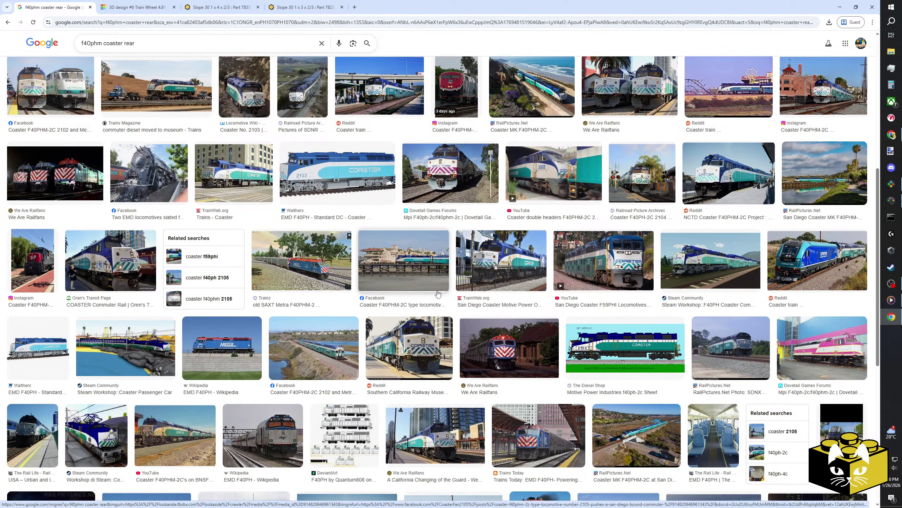
scroll(437, 294, "down", 9)
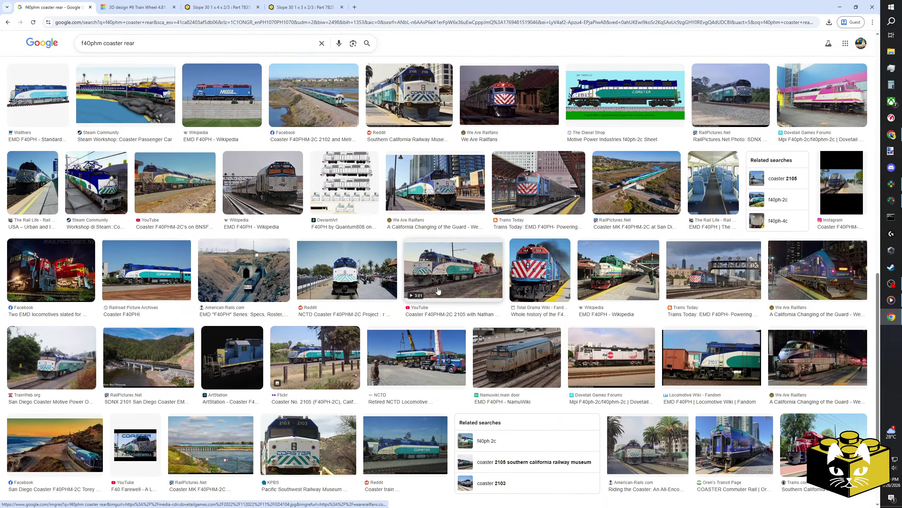
scroll(437, 289, "down", 3)
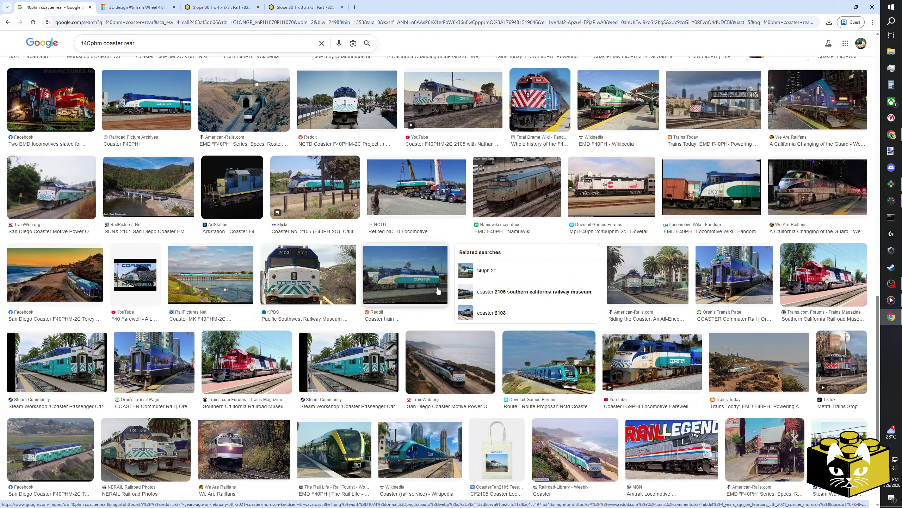
scroll(439, 290, "down", 3)
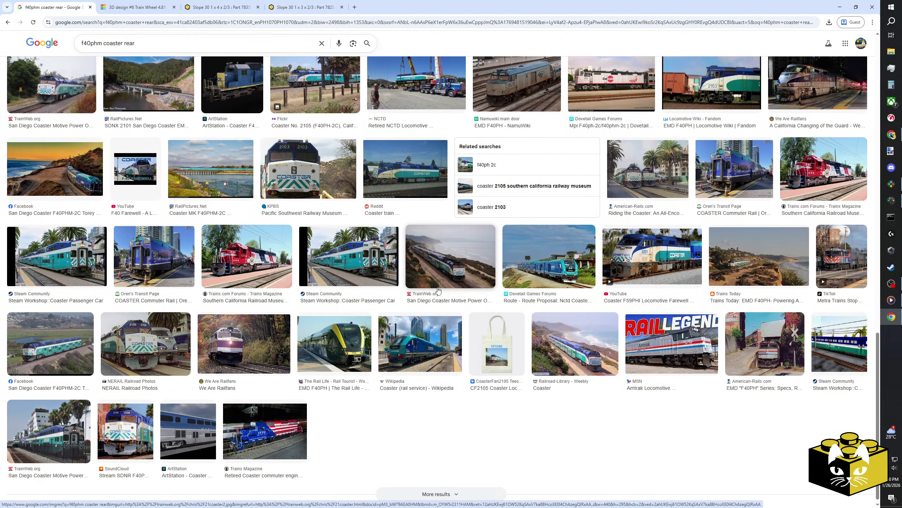
scroll(439, 290, "up", 15)
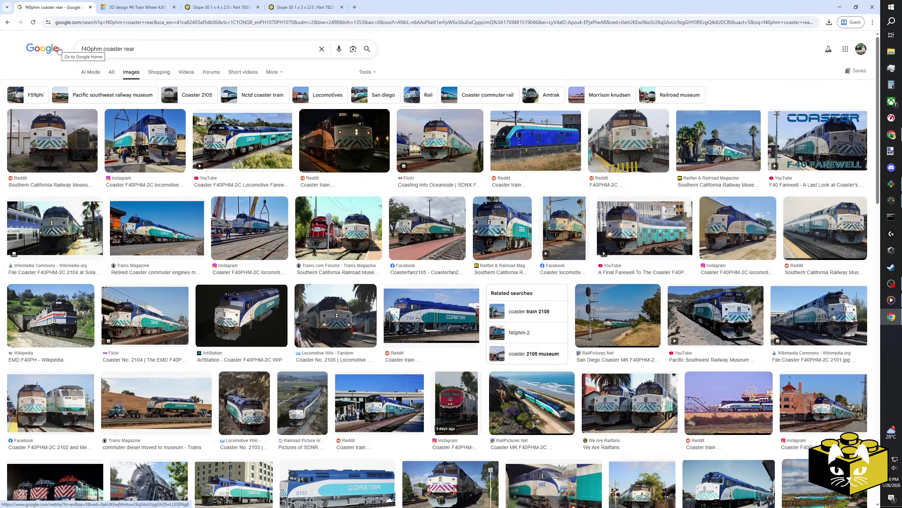
Return to the "f40 coaster" image results and examine the side-view Reddit photo and the Instagram photo of unit 2105's rear end.
left_click(7, 22)
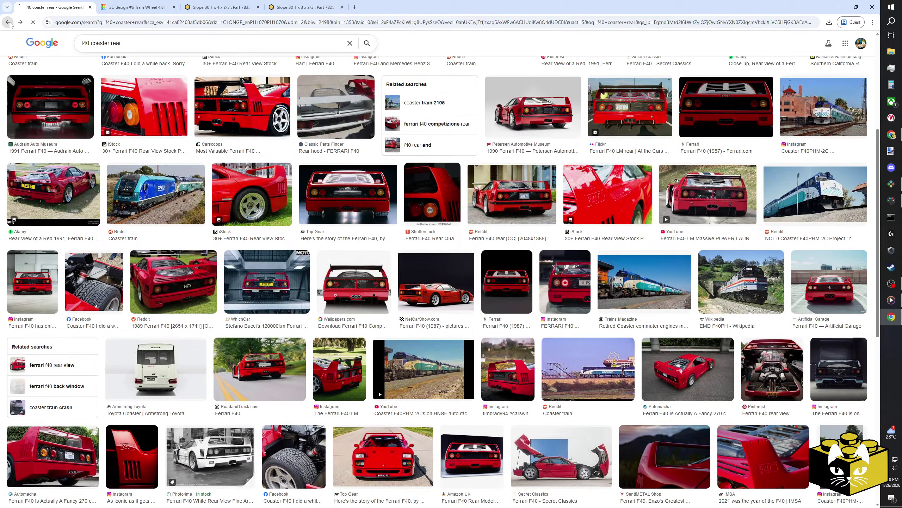
left_click(8, 22)
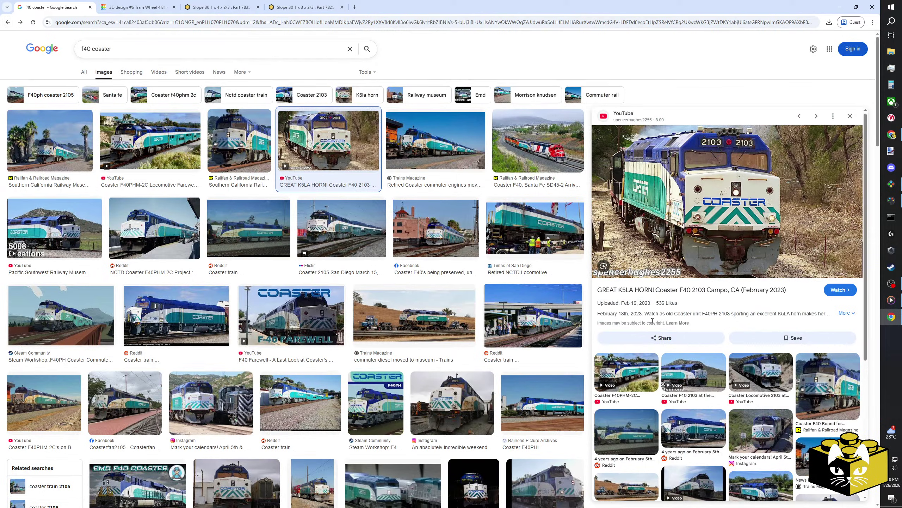
scroll(742, 321, "down", 2)
scroll(742, 321, "down", 1)
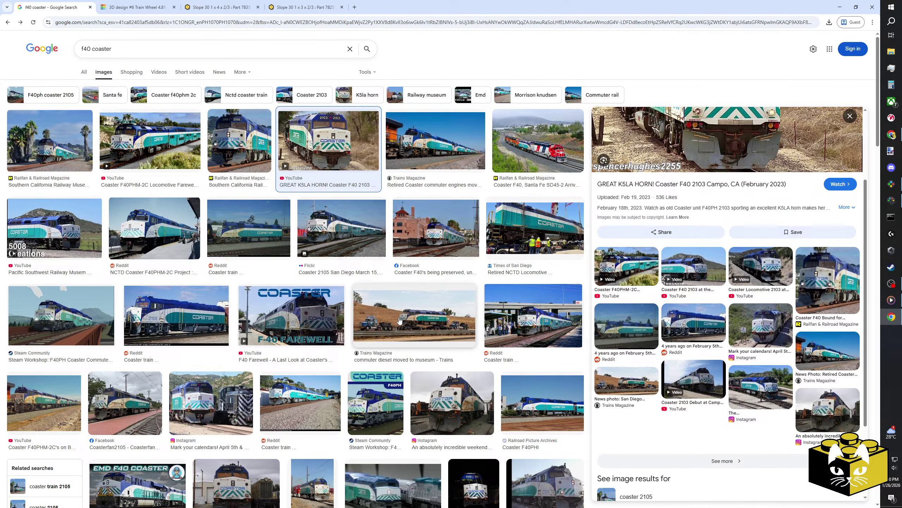
left_click(249, 227)
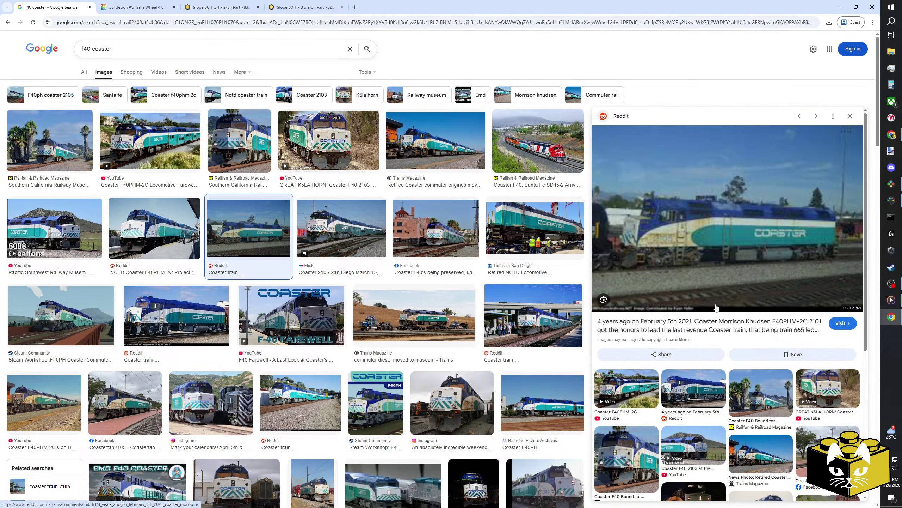
scroll(501, 300, "down", 5)
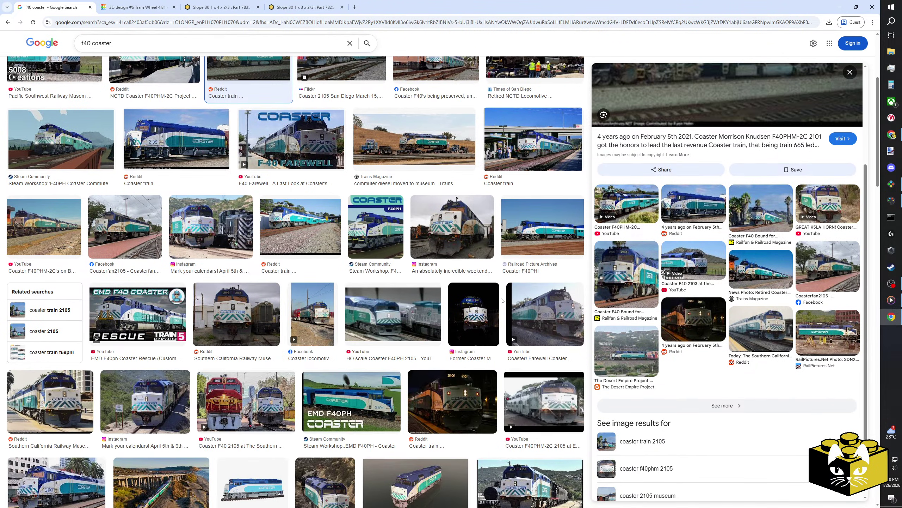
scroll(502, 301, "down", 10)
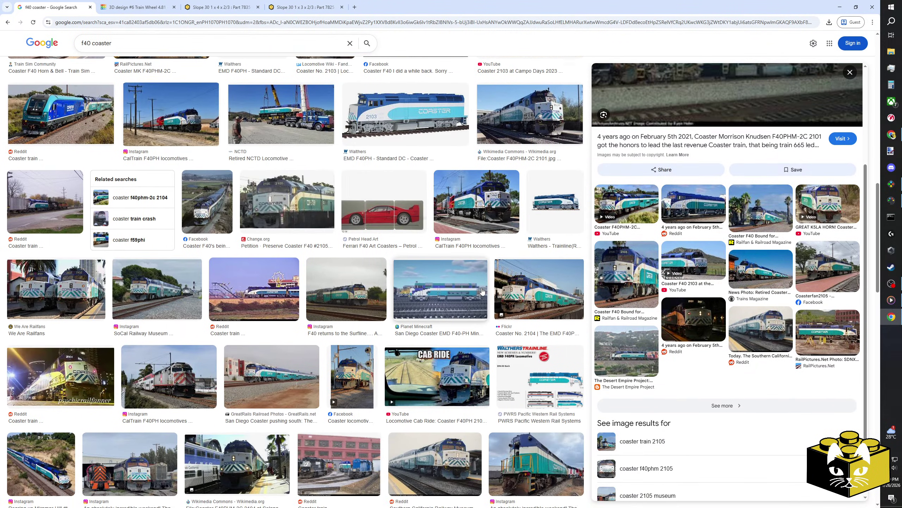
scroll(484, 292, "down", 5)
left_click(536, 292)
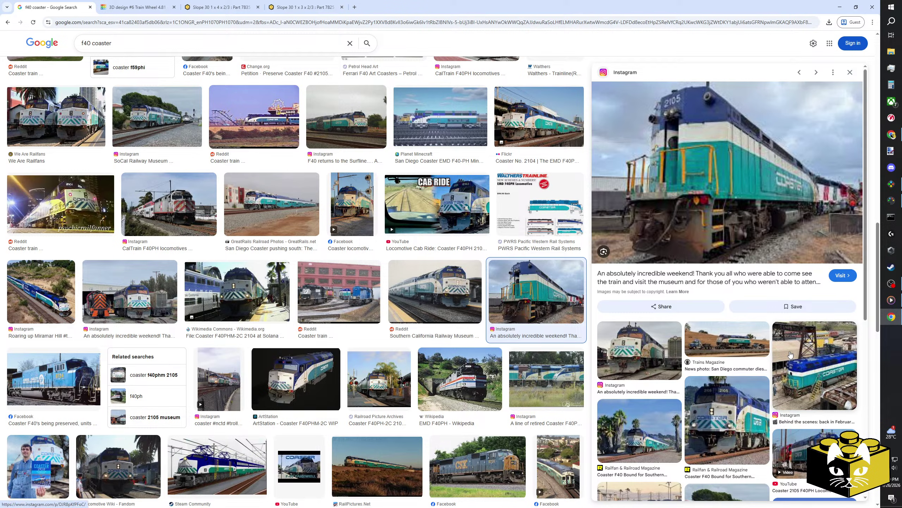
scroll(792, 353, "down", 1)
scroll(793, 354, "down", 4)
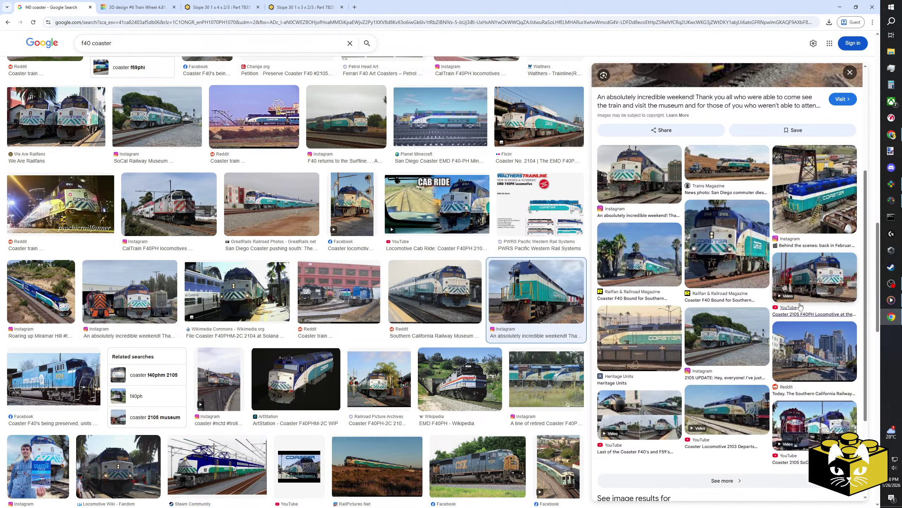
scroll(426, 302, "down", 10)
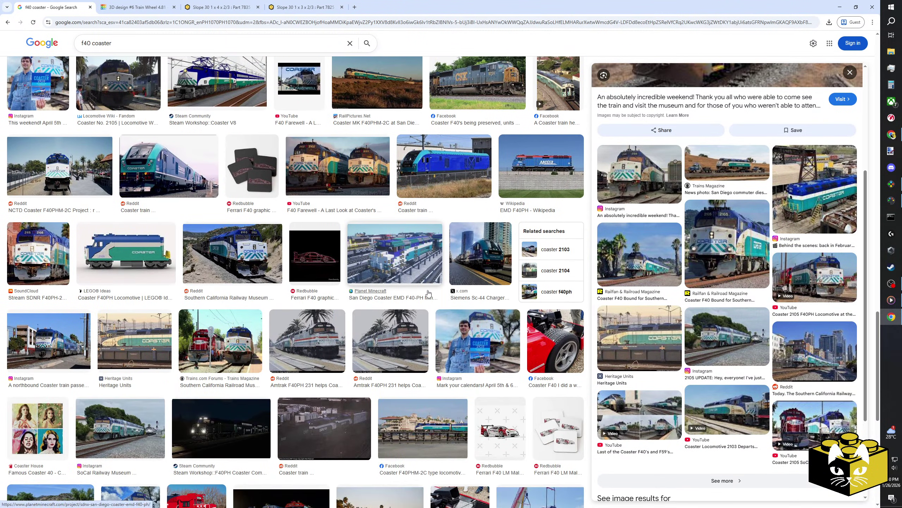
Examine the LEGO Ideas Coaster F40PH model and the FOX 5 San Diego photo of the locomotive coupled to a coach.
left_click(127, 253)
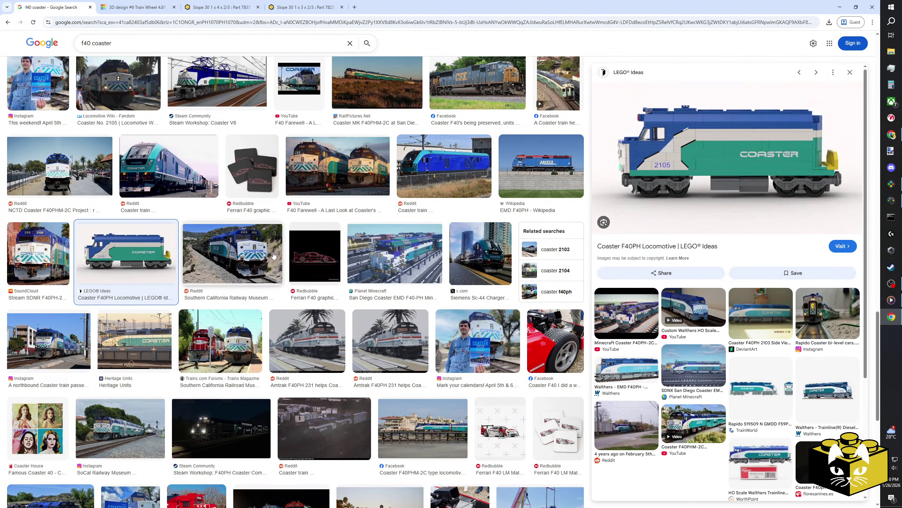
scroll(361, 257, "down", 5)
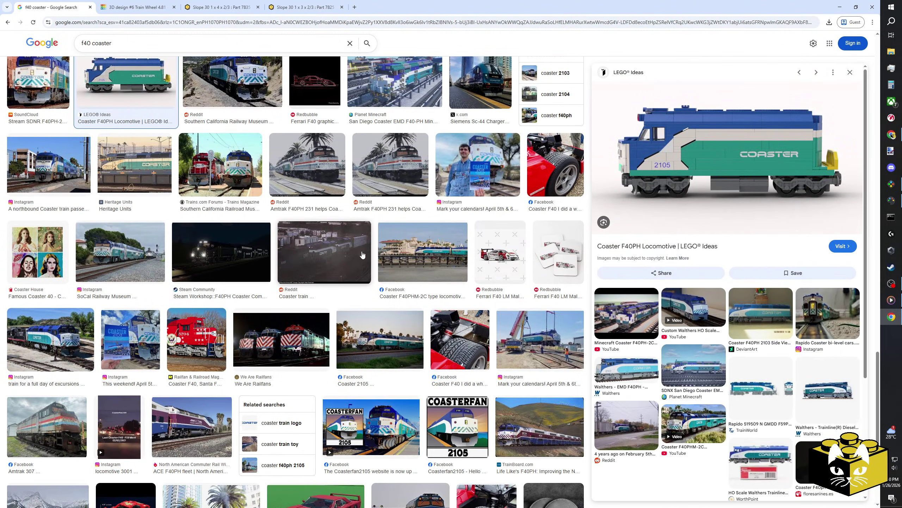
scroll(363, 252, "down", 3)
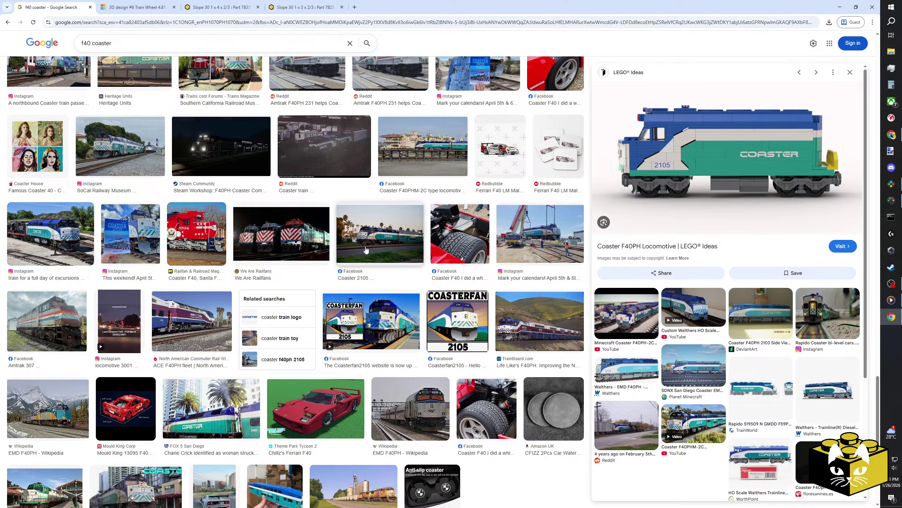
scroll(366, 250, "down", 2)
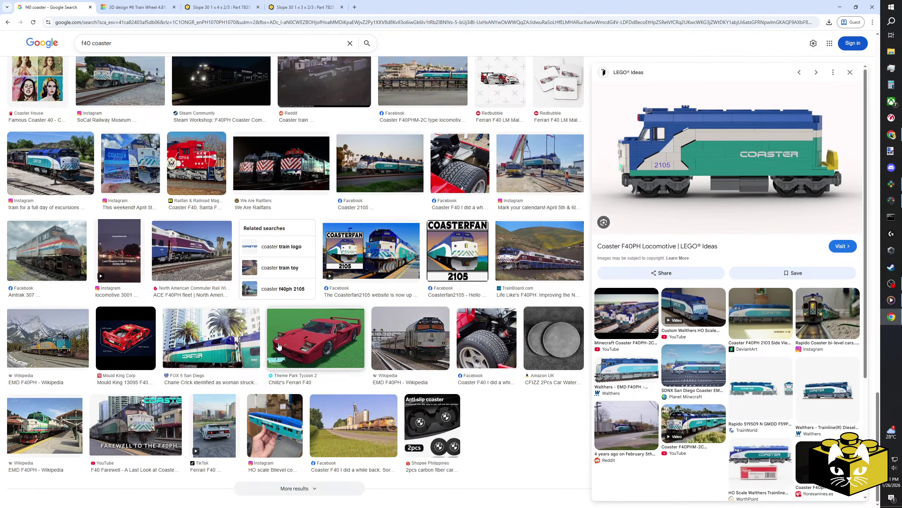
left_click(251, 340)
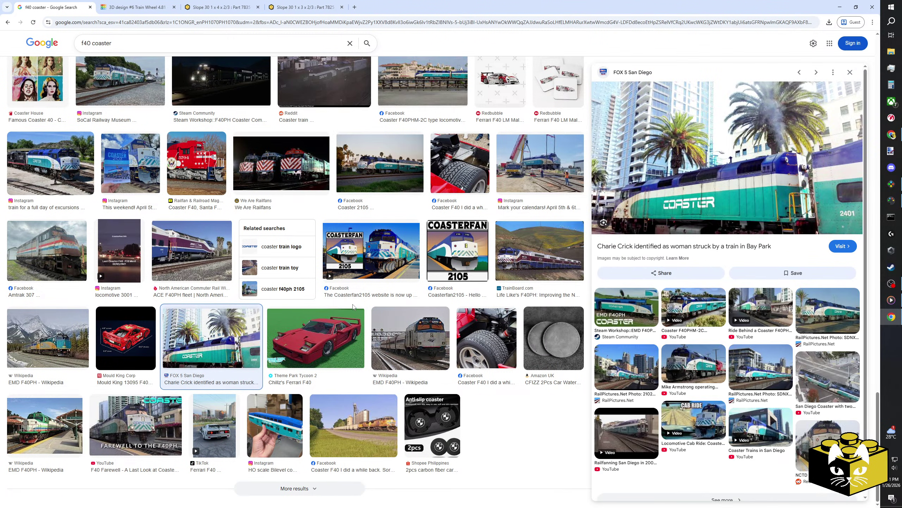
scroll(353, 307, "down", 10)
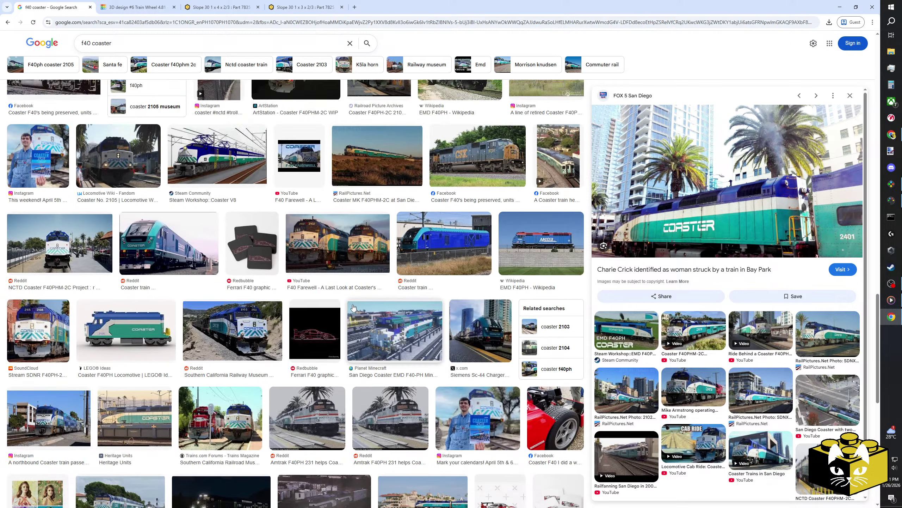
scroll(353, 306, "up", 10)
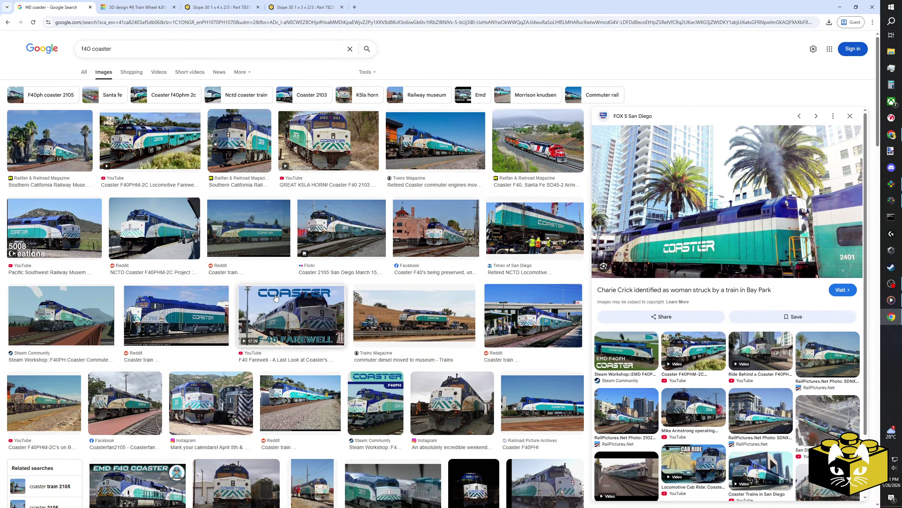
Search the images for "f40ph" and look through the results for references showing the locomotive's rear.
left_click_drag(95, 54, 92, 54)
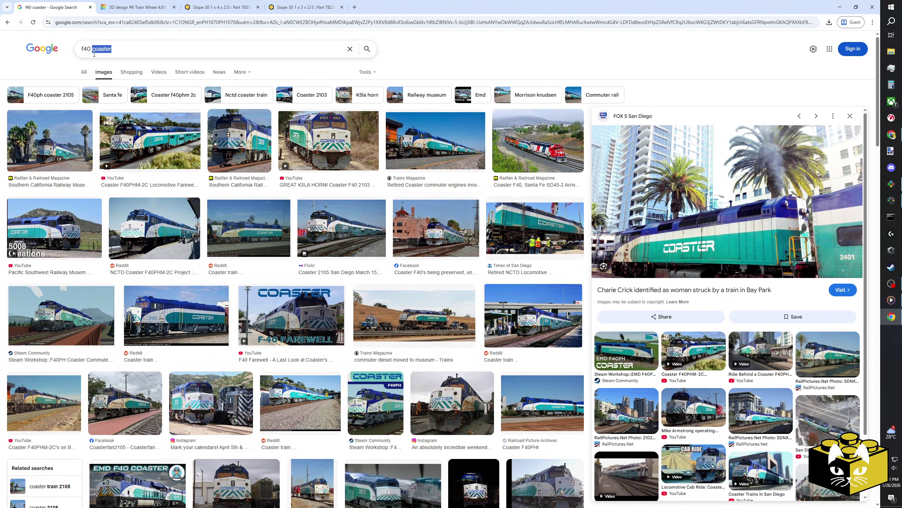
key("BackSpace")
key("BackSpace")
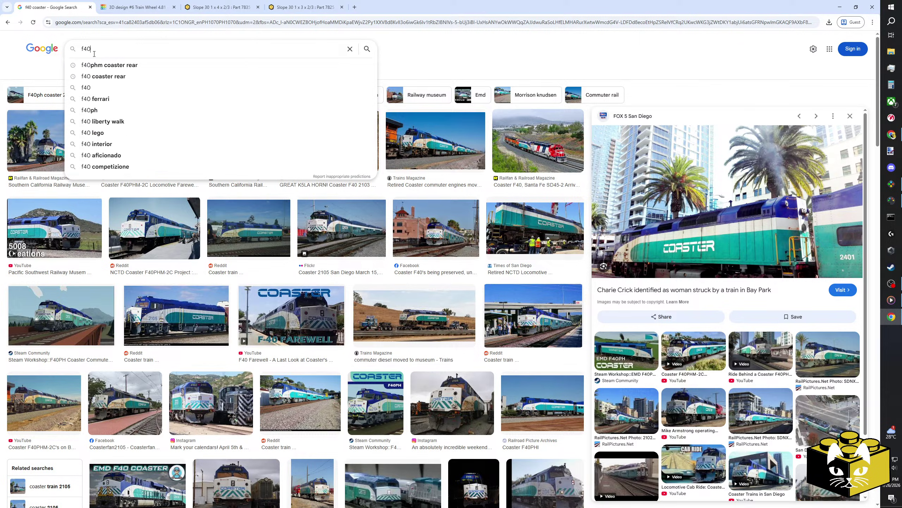
type("ph")
key("Return")
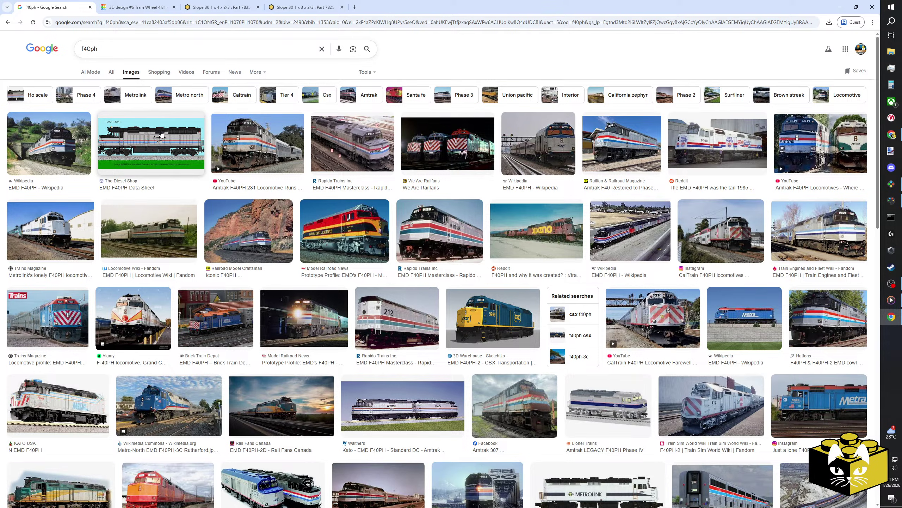
scroll(247, 164, "down", 2)
scroll(247, 164, "down", 7)
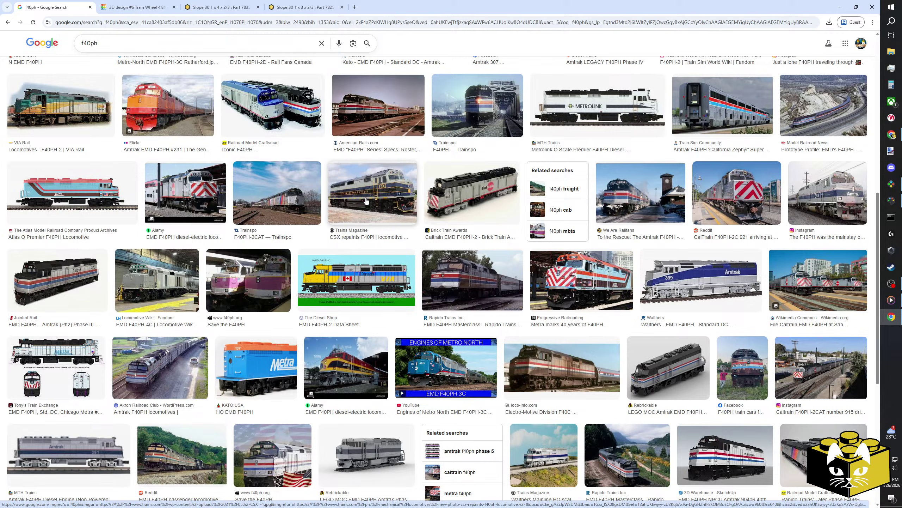
scroll(367, 201, "down", 2)
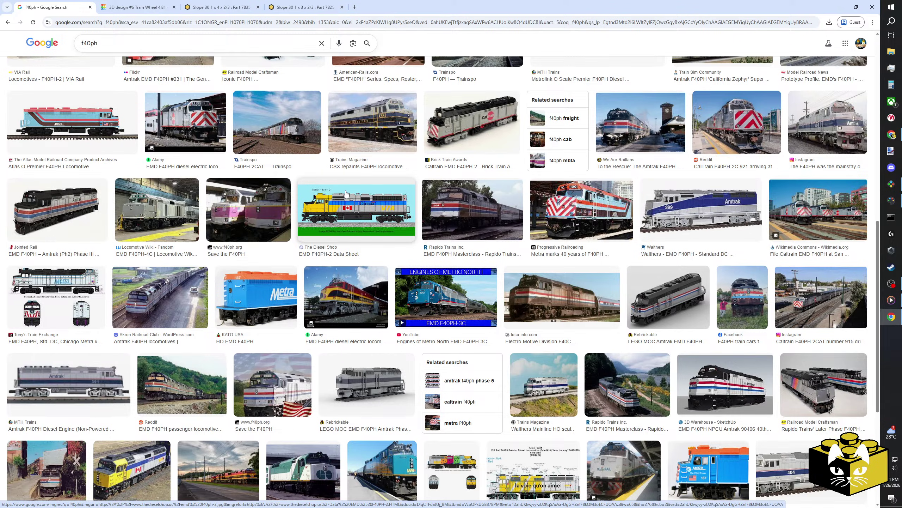
Examine the Metra F40PH concept drawing with end views and the KATO HO model's rear truck and coupler details.
left_click(57, 298)
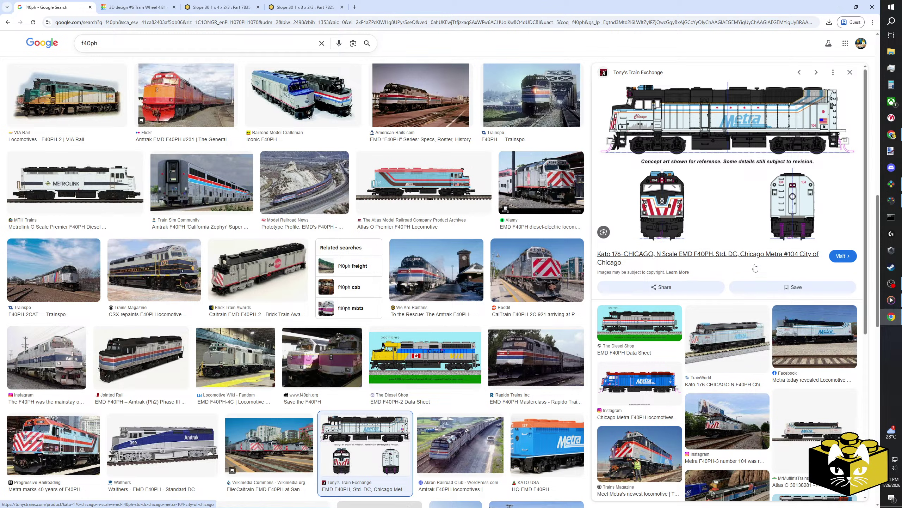
scroll(824, 246, "down", 6)
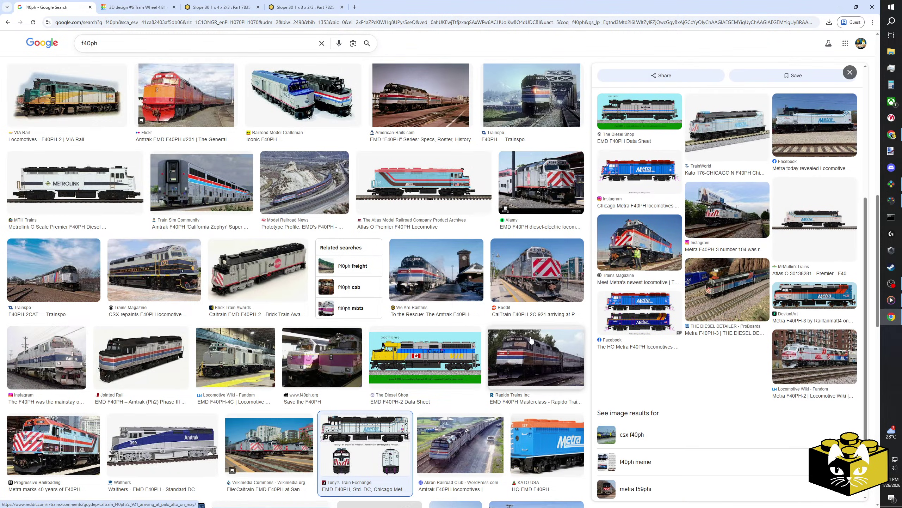
left_click(544, 445)
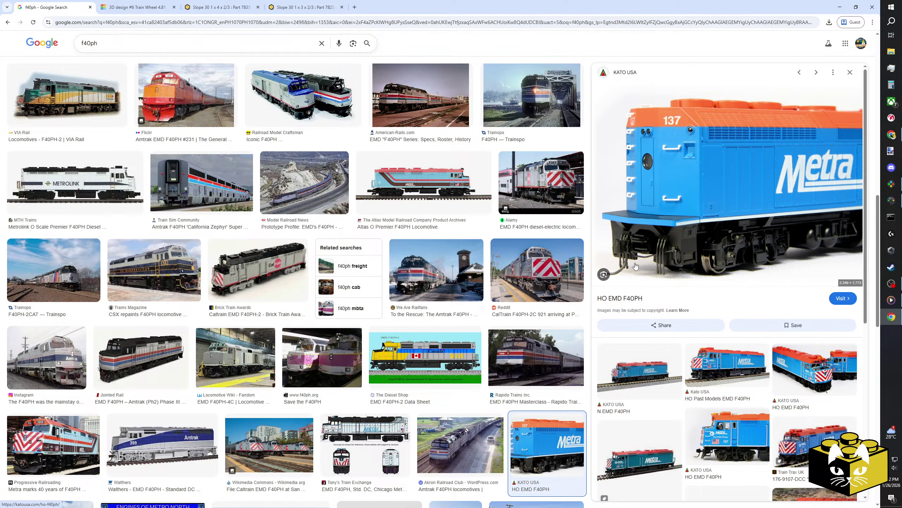
scroll(561, 258, "down", 8)
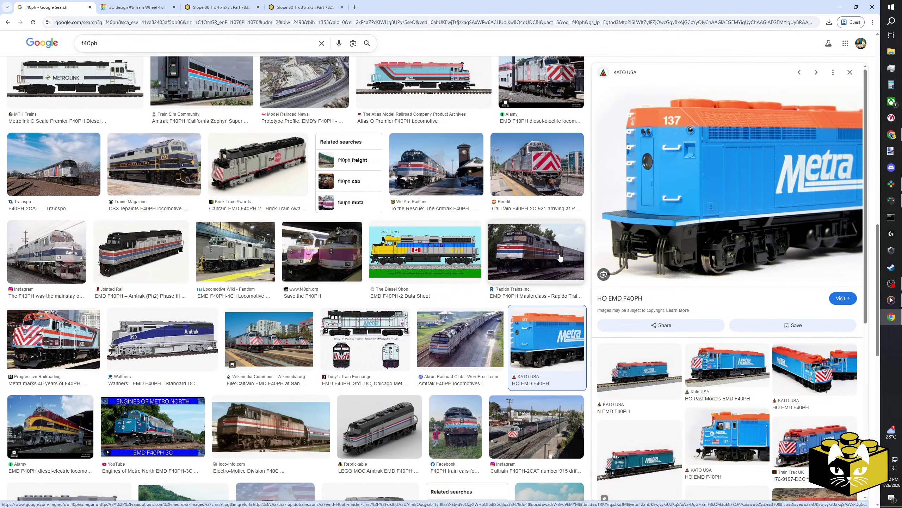
Search the images for "f40phm rear" and open the Trains Magazine photo of the Rapido HO scale model.
scroll(560, 253, "down", 2)
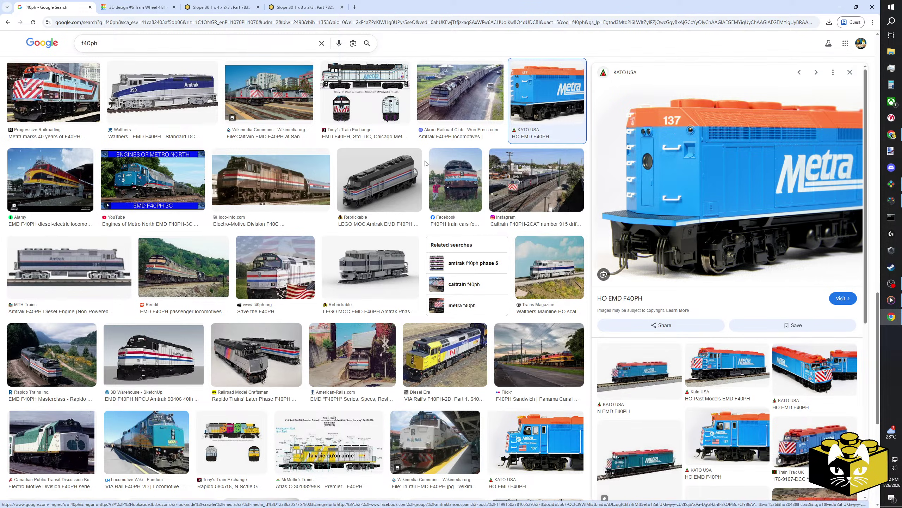
left_click(126, 44)
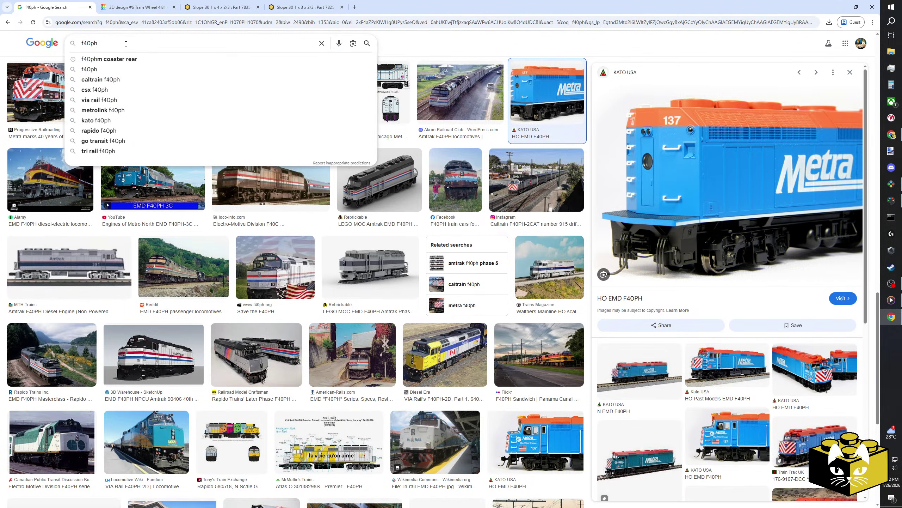
type("m rear")
key("Return")
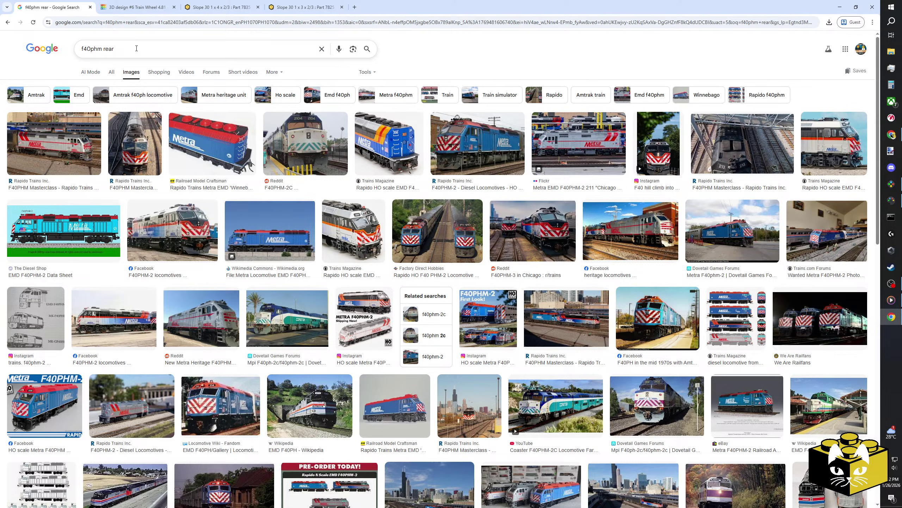
left_click(389, 145)
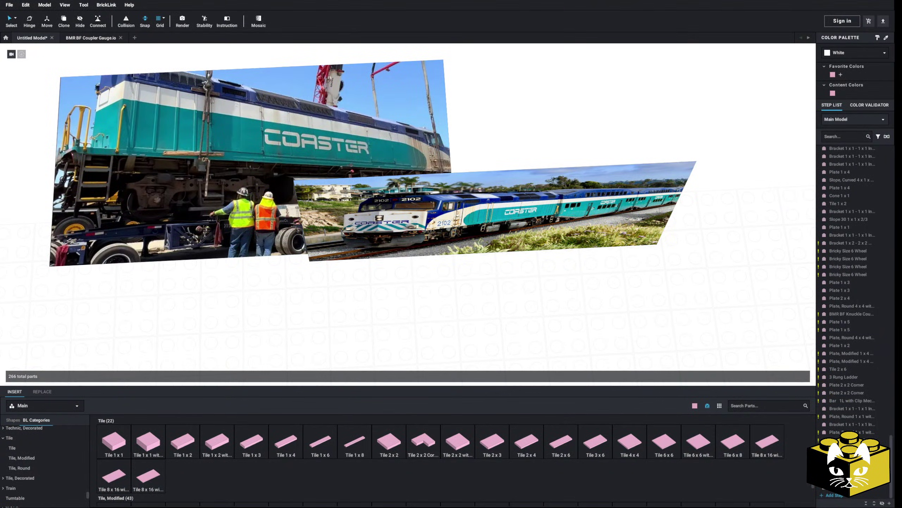
Return to BrickLink Studio and place an inverted 1 x 1 - 1 x 2 bracket beside the rear truck's coupler deck, near the ladder.
scroll(597, 306, "down", 10)
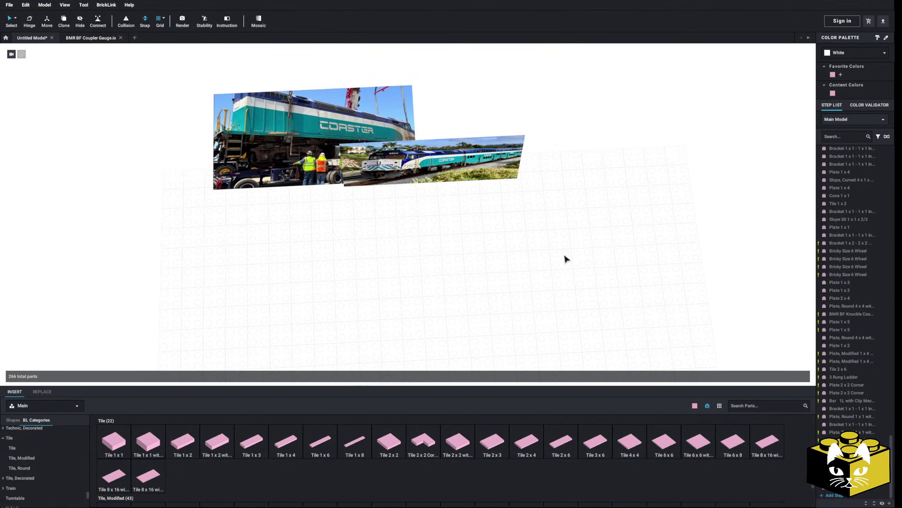
right_click_drag(547, 251, 460, 286)
scroll(459, 286, "up", 5)
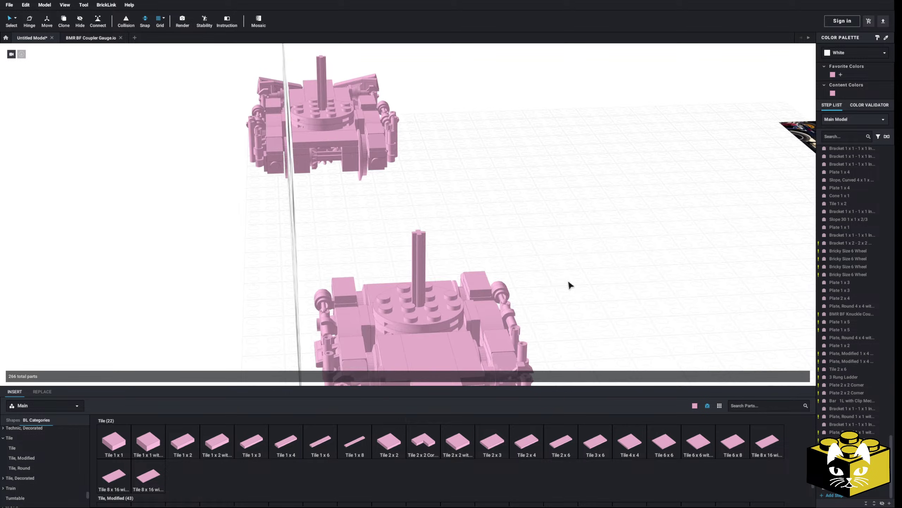
mouse_move(570, 285)
right_mouse_down()
mouse_move(608, 270)
mouse_move(578, 297)
right_mouse_up()
scroll(578, 298, "up", 2)
scroll(619, 283, "up", 2)
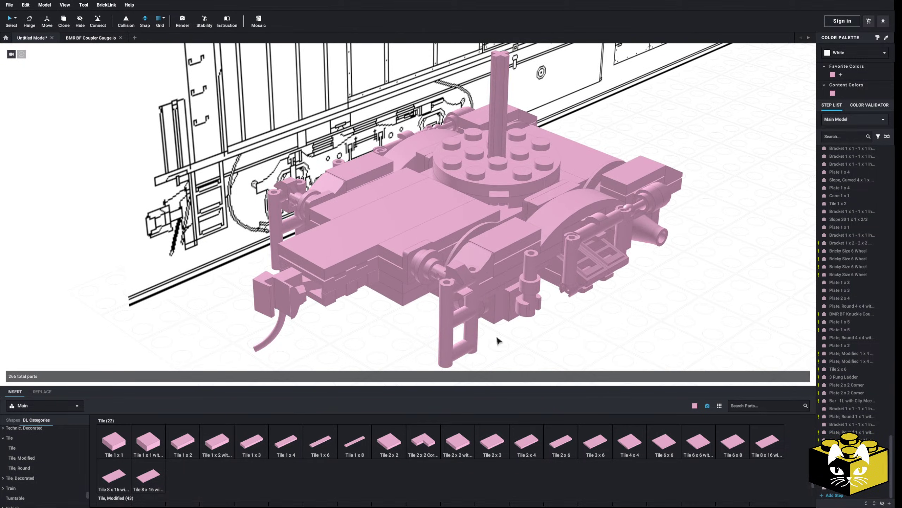
mouse_move(393, 254)
right_mouse_down()
mouse_move(399, 242)
mouse_move(396, 314)
mouse_move(373, 306)
mouse_move(401, 308)
mouse_move(386, 290)
mouse_move(414, 308)
right_mouse_up()
scroll(408, 301, "up", 2)
scroll(397, 305, "down", 1)
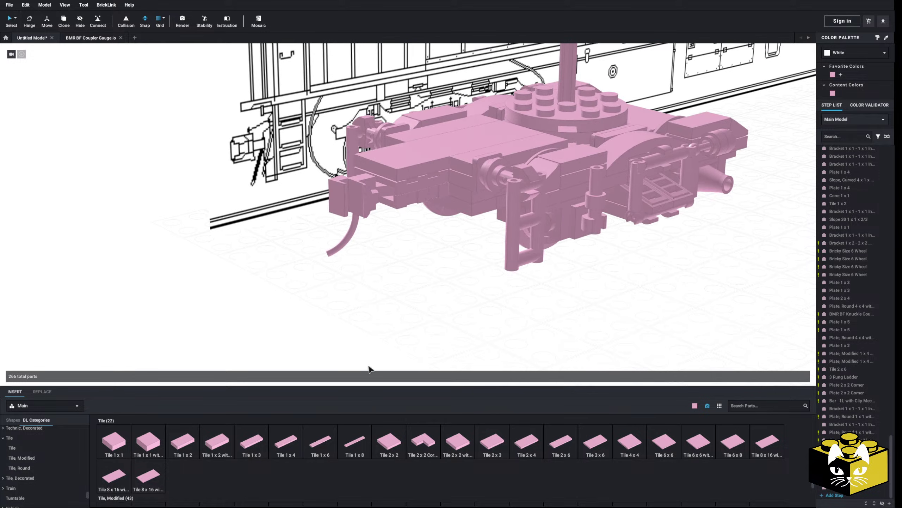
left_click_drag(88, 498, 88, 436)
left_click_drag(261, 435, 473, 213)
left_click(466, 223)
Copy the inverted 1 x 1 - 1 x 2 bracket and paste it on the opposite side of the rear truck.
right_click(462, 202)
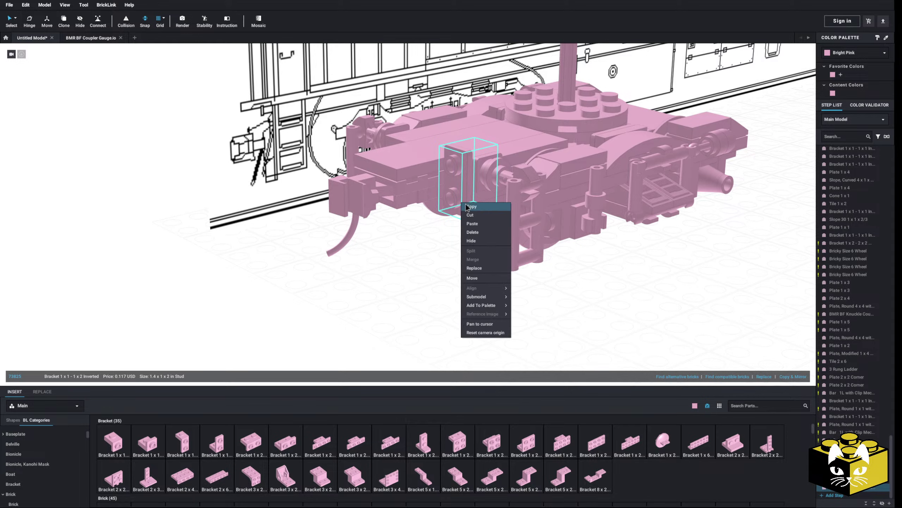
left_click(473, 208)
left_click(502, 296)
right_click(503, 296)
left_click(517, 316)
mouse_move(518, 316)
right_mouse_down()
mouse_move(461, 292)
mouse_move(390, 285)
mouse_move(403, 322)
right_mouse_up()
left_click(418, 300)
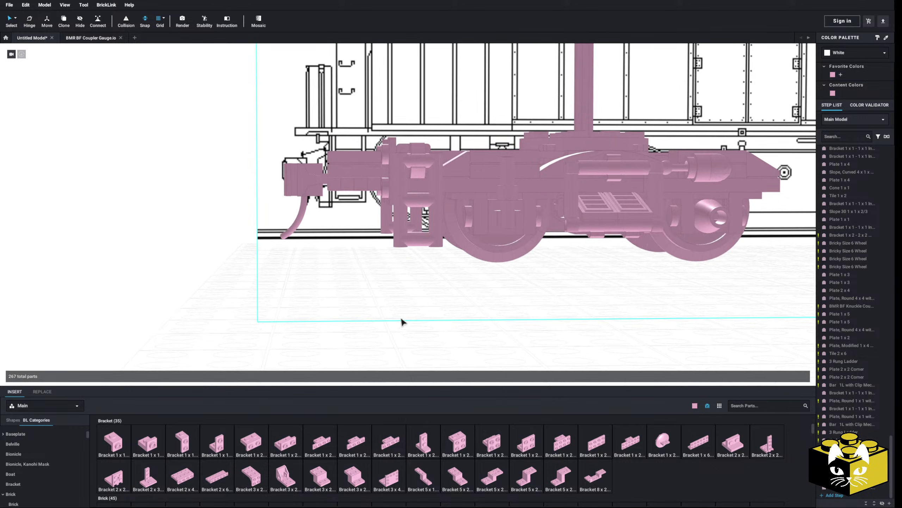
Select the whole rear truck and move it against the reference drawing, lining its wheels up with the drawn truck.
scroll(401, 316, "down", 3)
middle_click_drag(401, 313, 396, 299)
mouse_move(397, 300)
right_mouse_down()
mouse_move(395, 320)
mouse_move(413, 268)
mouse_move(415, 281)
mouse_move(568, 296)
mouse_move(596, 352)
right_mouse_up()
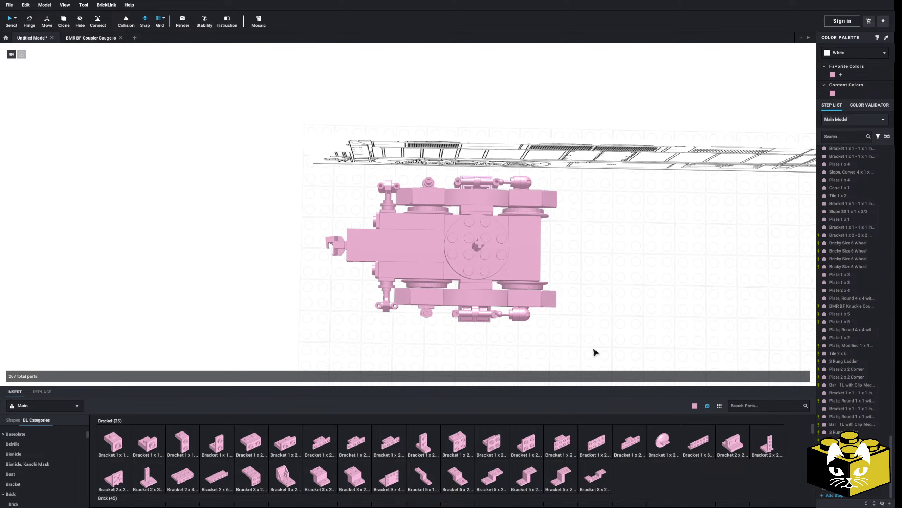
left_click_drag(595, 352, 318, 175)
left_click_drag(480, 248, 472, 217)
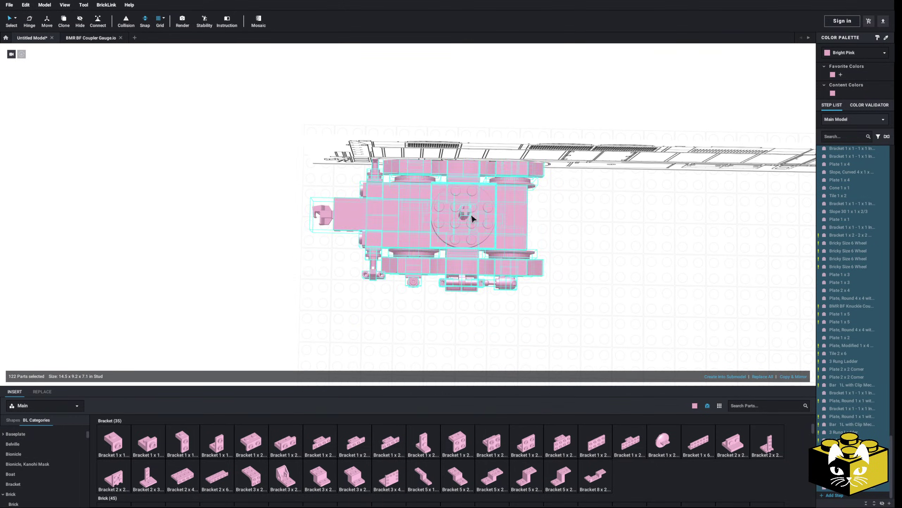
mouse_move(471, 217)
right_mouse_down()
mouse_move(526, 196)
mouse_move(544, 227)
mouse_move(509, 252)
right_mouse_up()
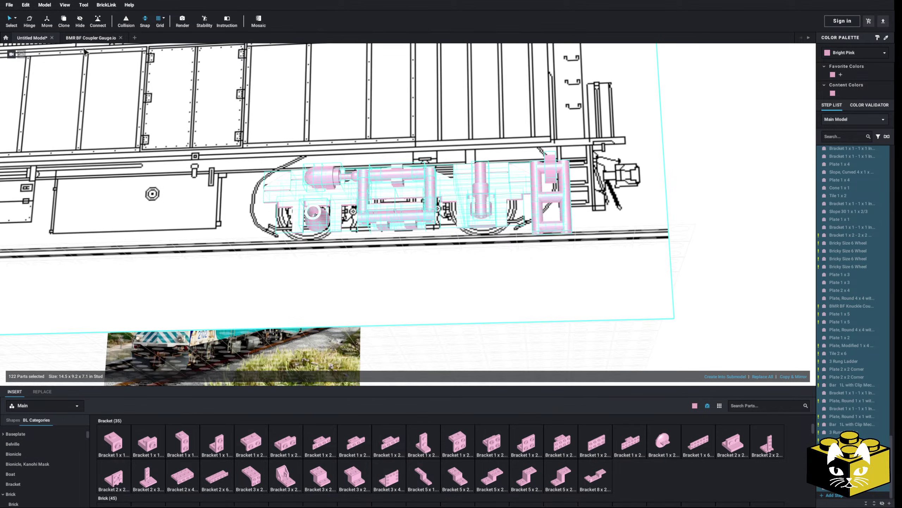
left_click(52, 26)
right_click_drag(284, 194, 338, 212)
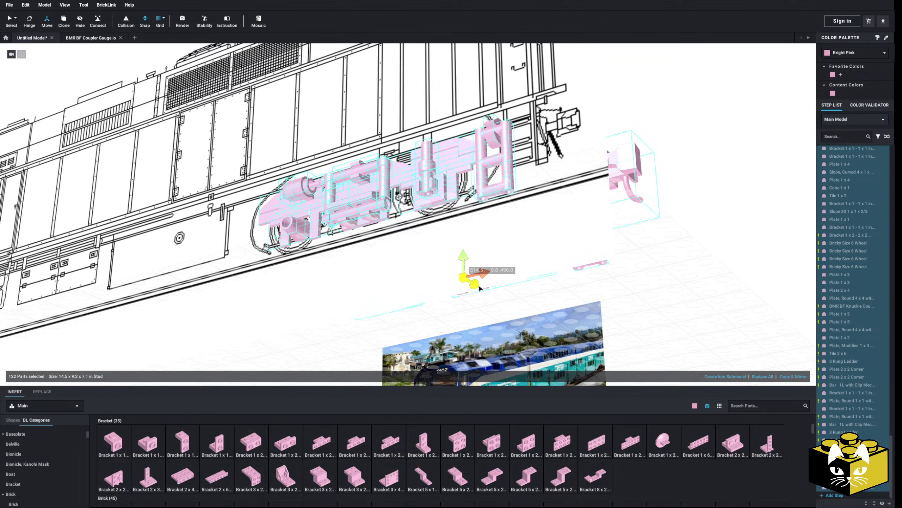
left_click_drag(479, 287, 463, 279)
right_click_drag(464, 279, 437, 263)
left_click_drag(433, 251, 433, 249)
right_click_drag(433, 248, 436, 247)
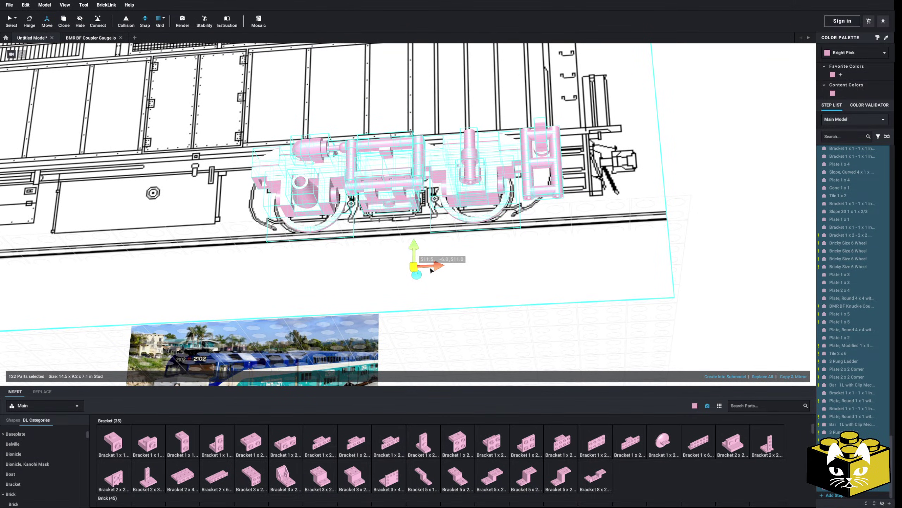
scroll(441, 264, "down", 5)
right_click_drag(441, 263, 439, 271)
left_click(618, 288)
Compare the rear truck's coupler, ladders and brackets with the reference drawing and the front truck from several angles.
right_click_drag(618, 288, 180, 133)
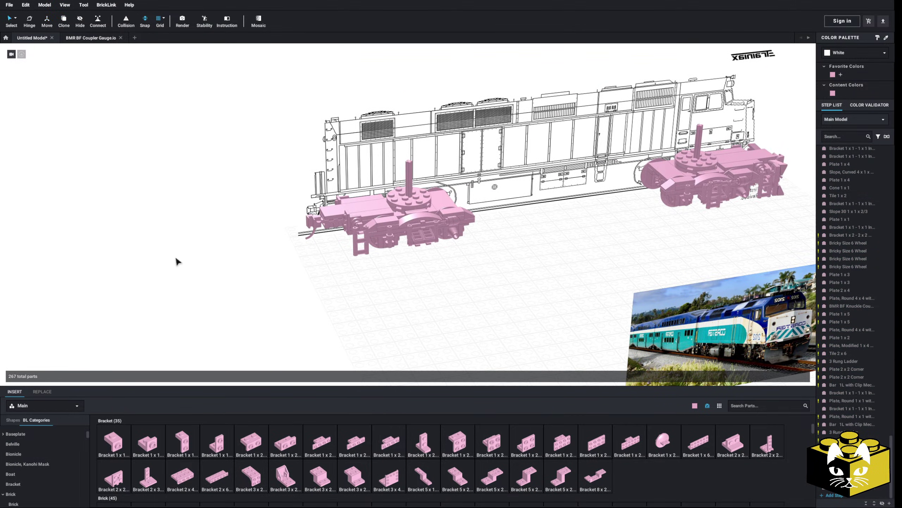
scroll(178, 261, "up", 3)
scroll(204, 276, "down", 2)
mouse_move(204, 276)
right_mouse_down()
mouse_move(212, 297)
mouse_move(198, 280)
right_mouse_up()
scroll(212, 297, "up", 3)
scroll(198, 283, "up", 5)
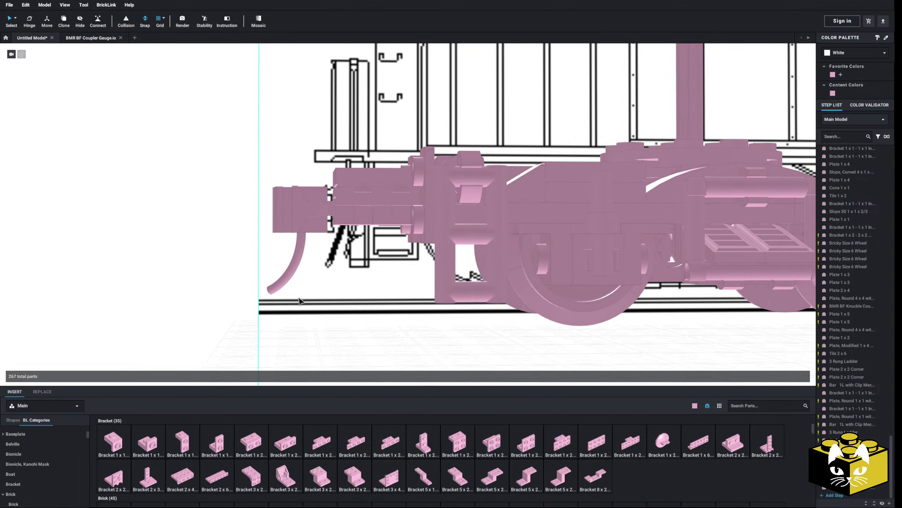
mouse_move(286, 302)
right_mouse_down()
mouse_move(295, 265)
mouse_move(288, 302)
mouse_move(276, 307)
mouse_move(272, 293)
right_mouse_up()
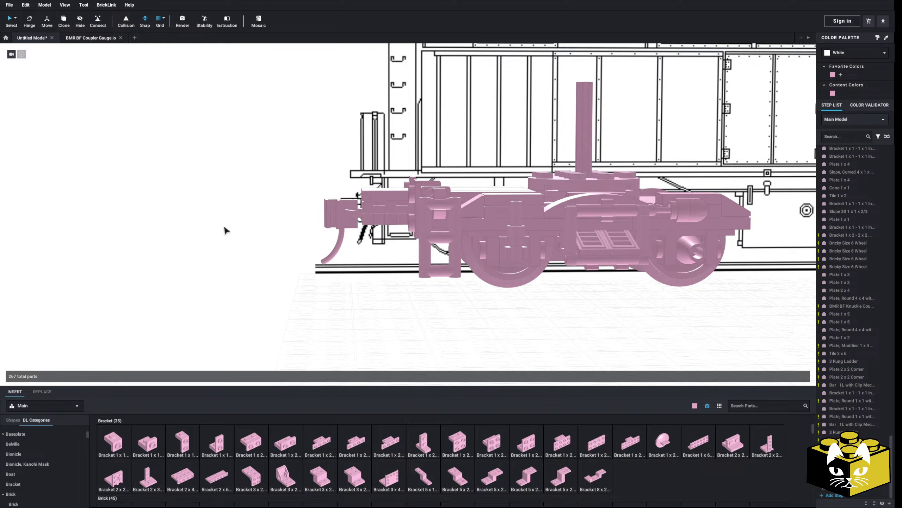
right_click_drag(225, 230, 230, 235)
scroll(356, 256, "up", 5)
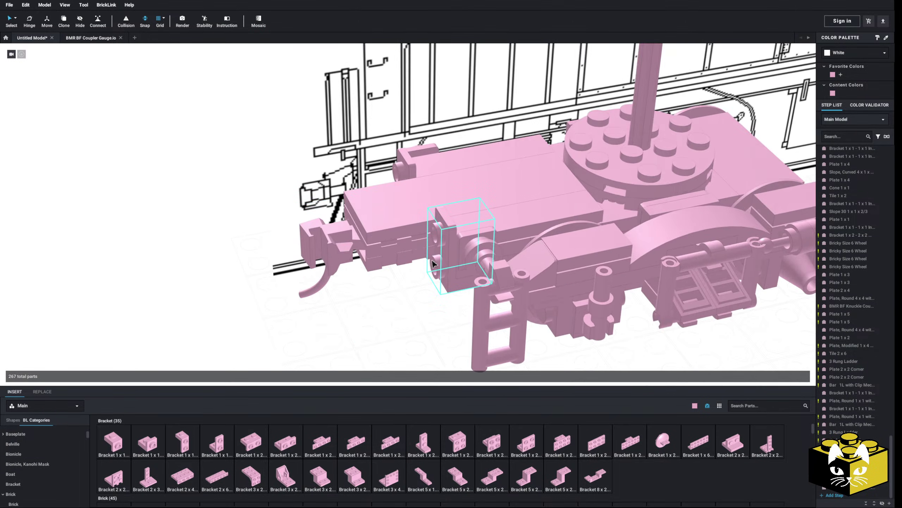
mouse_move(433, 260)
right_mouse_down()
mouse_move(453, 258)
mouse_move(441, 260)
right_mouse_up()
middle_click_drag(441, 259, 379, 247)
scroll(379, 248, "down", 10)
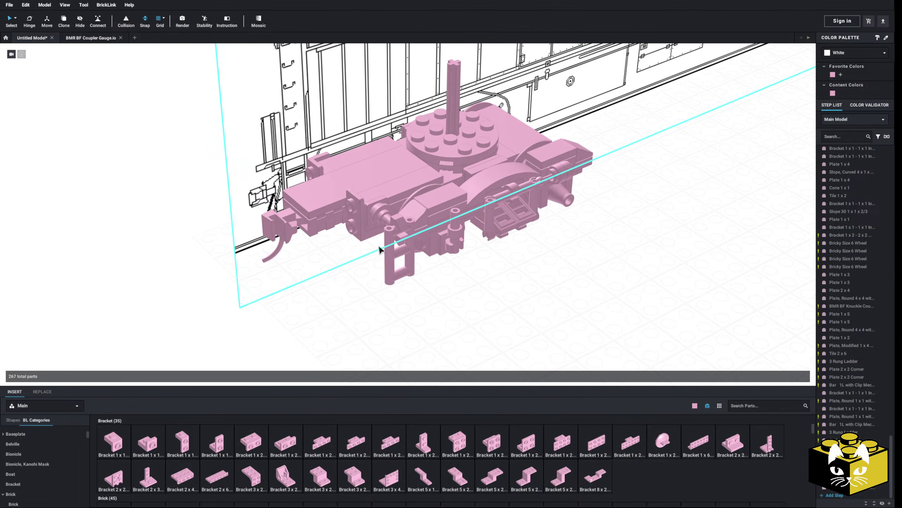
right_click_drag(442, 236, 432, 239)
middle_click_drag(446, 246, 392, 248)
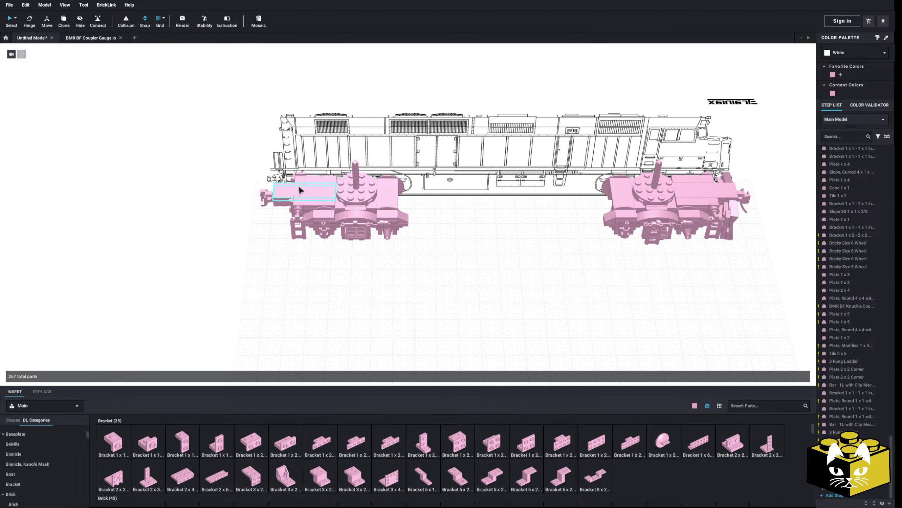
right_click_drag(495, 218, 481, 231)
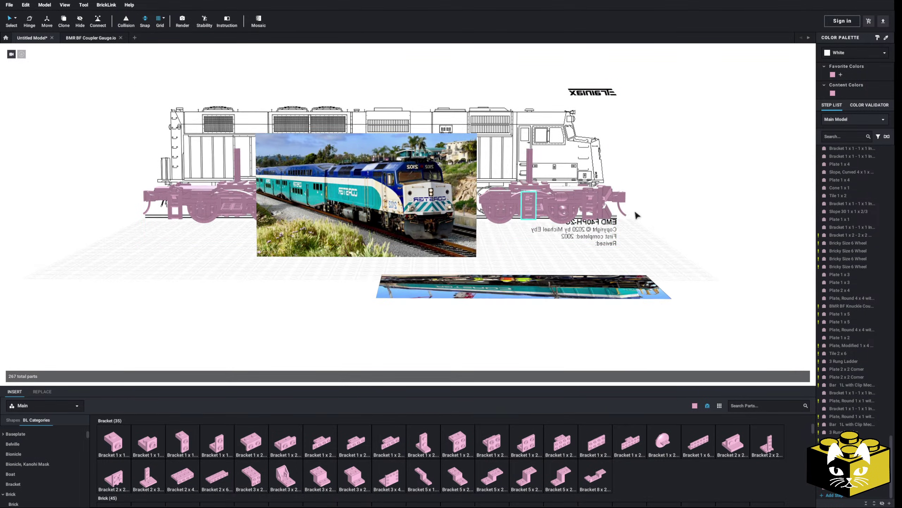
right_click_drag(660, 222, 553, 242)
Delete the two 1 x 4 tiles flanking the rear truck's central deck.
scroll(508, 248, "up", 10)
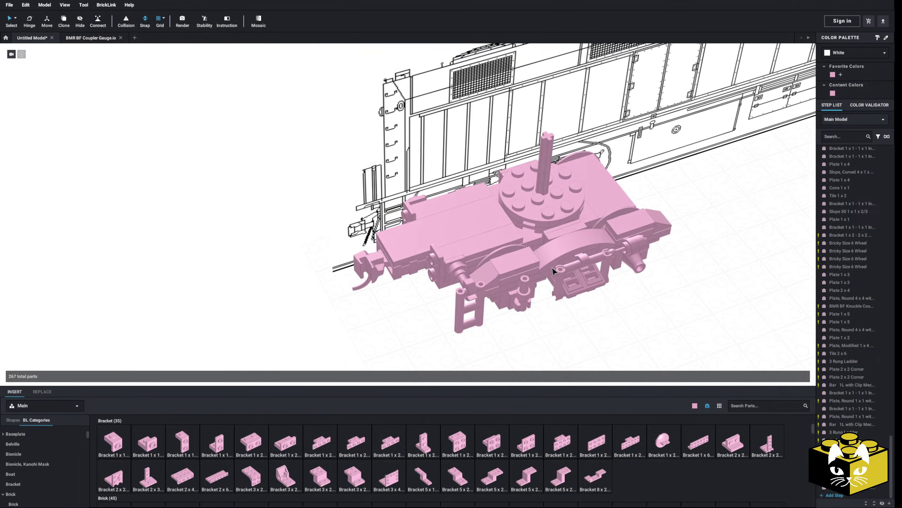
left_click(425, 182)
key("Delete")
left_click(375, 124)
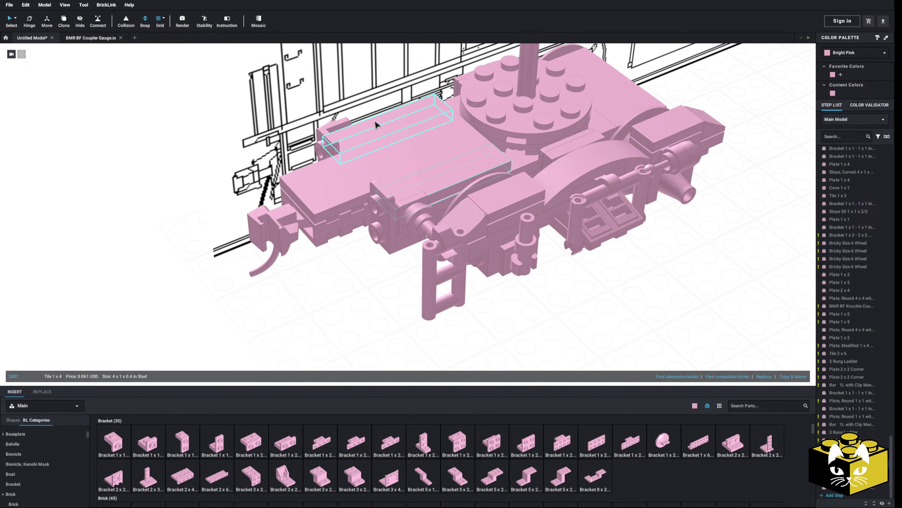
key("Delete")
Set both ladder assemblies aside clear of the rear truck and remove the 1 x 5 plates on either side of the deck.
right_click_drag(374, 110, 368, 128)
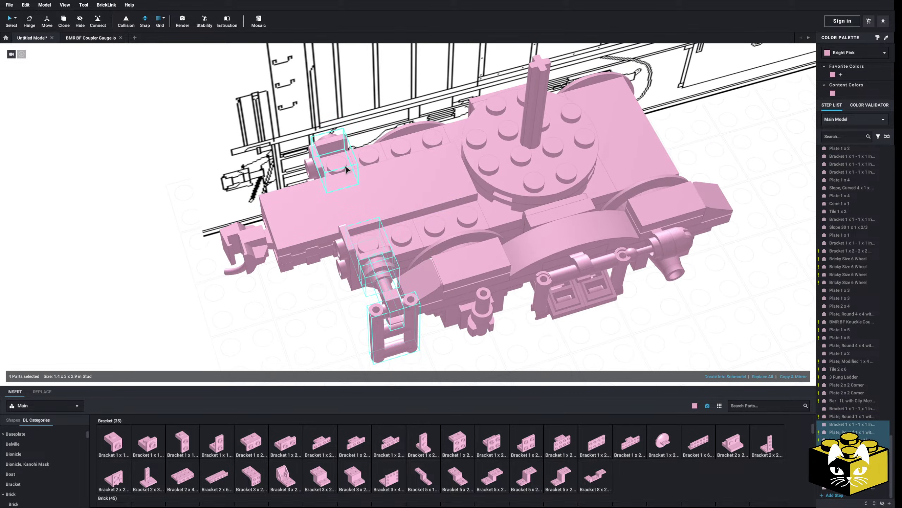
left_click(335, 140, "ctrl")
right_click_drag(336, 140, 426, 224)
left_click_drag(468, 242, 187, 240)
left_click(275, 192)
right_click_drag(275, 192, 340, 184)
scroll(340, 183, "up", 3)
right_click_drag(422, 182, 352, 164)
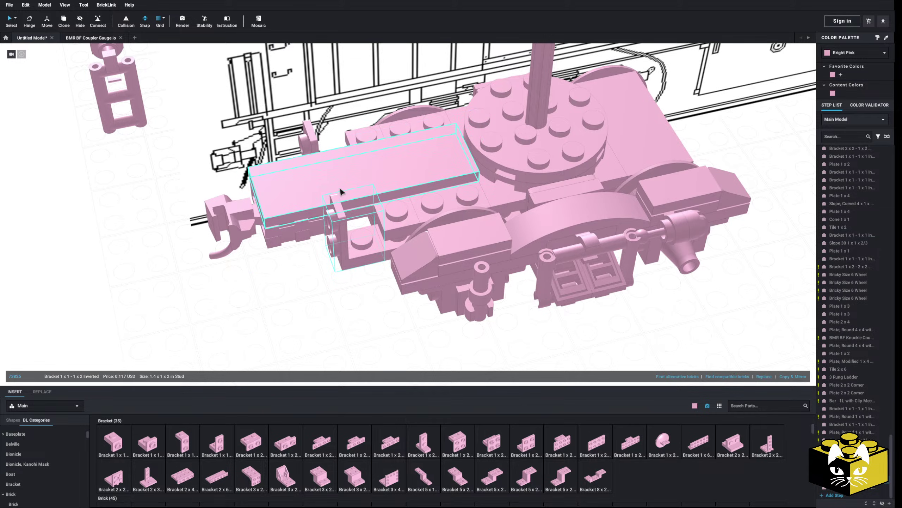
Move the two inverted 1 x 1 - 1 x 2 brackets off the rear truck and park them beside it.
right_click_drag(322, 156, 263, 192)
left_click_drag(256, 194, 199, 285)
middle_click_drag(199, 285, 313, 285)
scroll(313, 285, "down", 2)
right_click_drag(313, 284, 384, 263)
left_click_drag(391, 265, 278, 167)
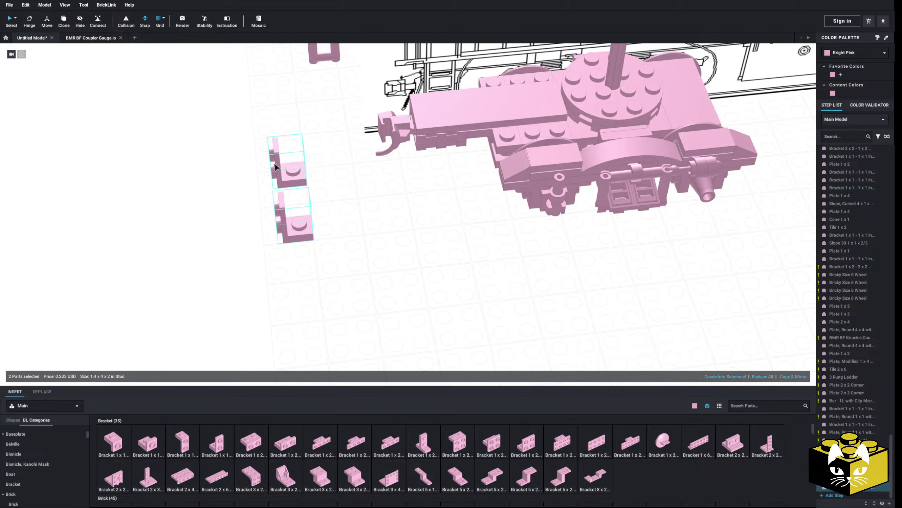
Place a 1 x 6 plate along each side of the rear truck's central deck.
left_click(41, 430)
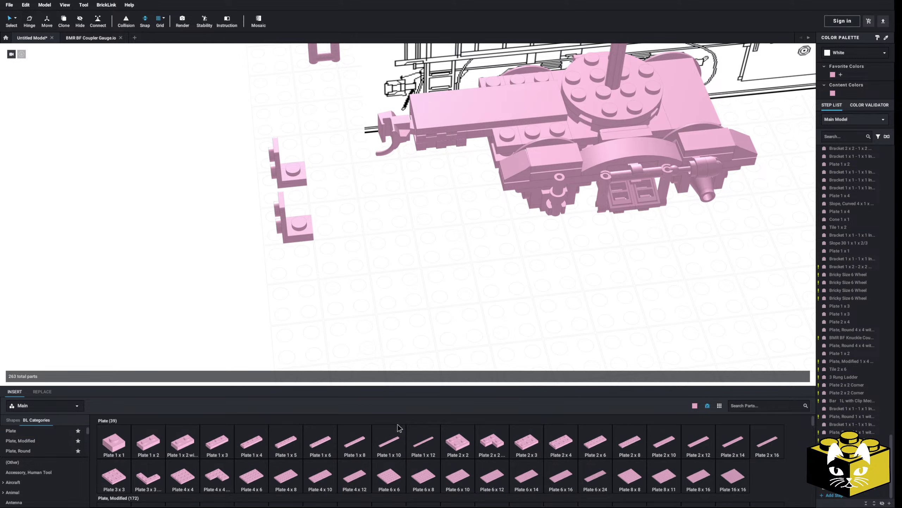
left_click_drag(317, 456, 519, 142)
left_click_drag(298, 431, 511, 82)
right_click_drag(511, 83, 341, 273)
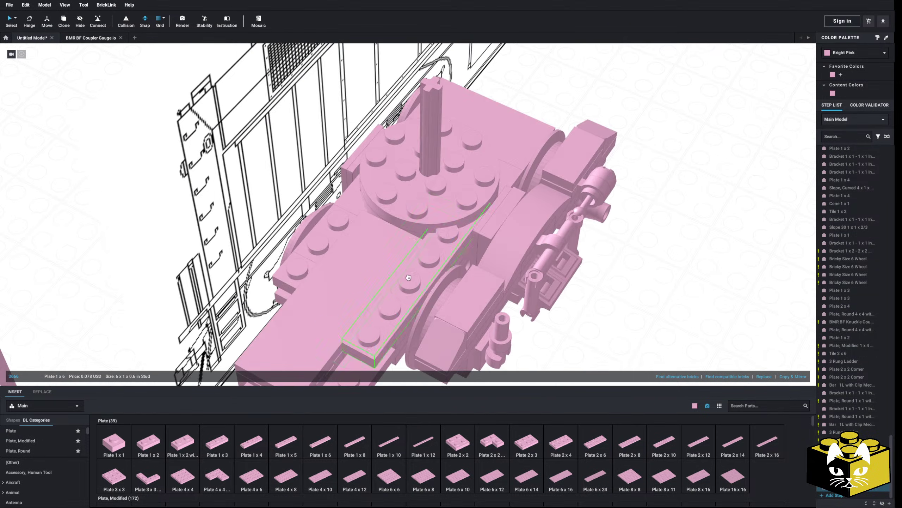
left_click_drag(416, 285, 313, 250)
left_click(284, 292)
scroll(522, 309, "down", 3)
left_click(521, 309)
right_click_drag(521, 309, 544, 245)
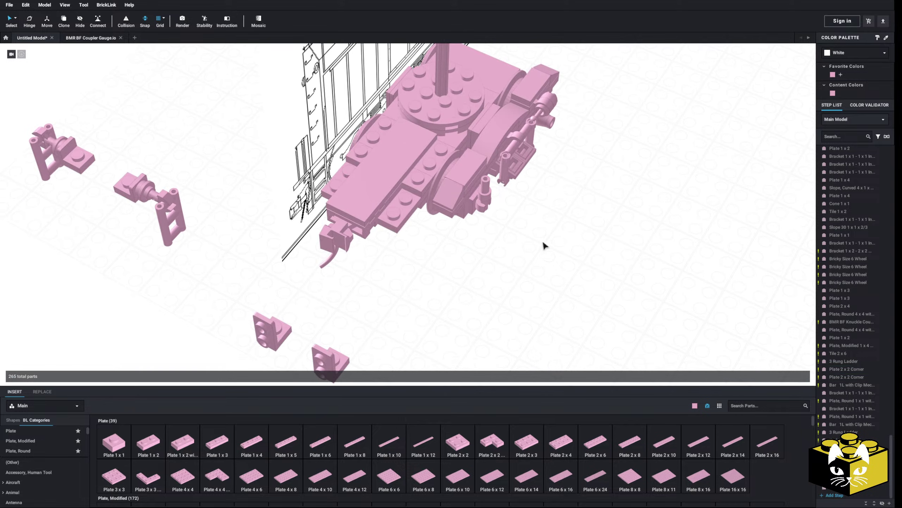
Reattach both ladder assemblies to the 1 x 6 plates beside the rear truck's deck.
right_click_drag(425, 298, 456, 293)
left_click_drag(121, 92, 308, 266)
left_click_drag(259, 186, 378, 258)
right_click_drag(352, 233, 378, 259)
left_click_drag(378, 258, 420, 296)
right_click_drag(377, 258, 420, 296)
left_click_drag(420, 296, 467, 228)
right_click_drag(467, 228, 346, 288)
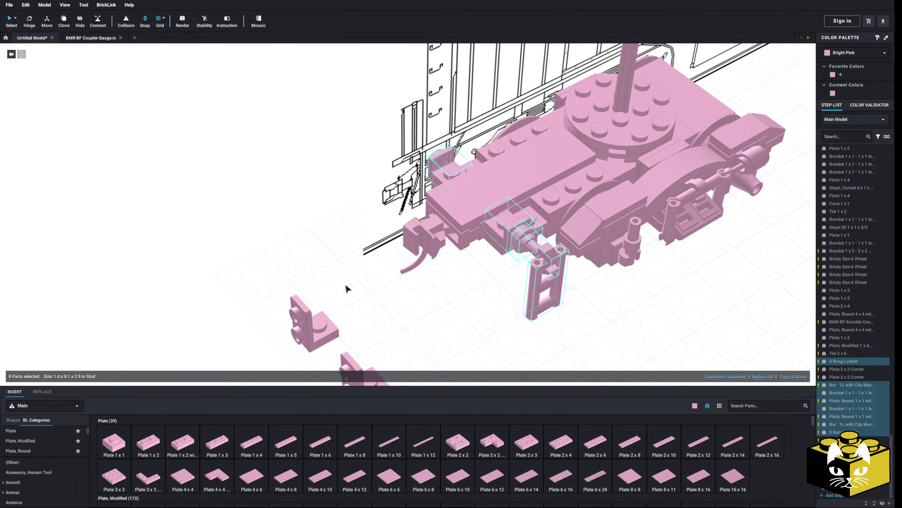
left_click(347, 288)
Reattach the two inverted 1 x 1 - 1 x 2 brackets to the coupler end of the rear truck's 1 x 6 plates.
left_click(293, 319)
middle_click_drag(292, 319, 299, 292)
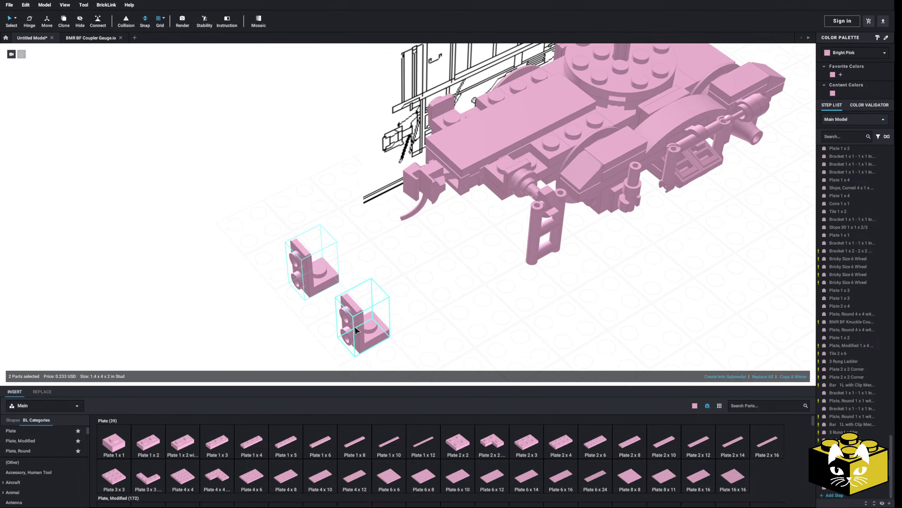
left_click_drag(356, 330, 502, 199)
right_click_drag(503, 199, 480, 169)
middle_click_drag(479, 169, 460, 316)
left_click(280, 266)
Add a 1 x 1 bracket beneath the near-side inverted 1 x 1 - 1 x 2 bracket on the rear truck.
right_click_drag(280, 266, 300, 253)
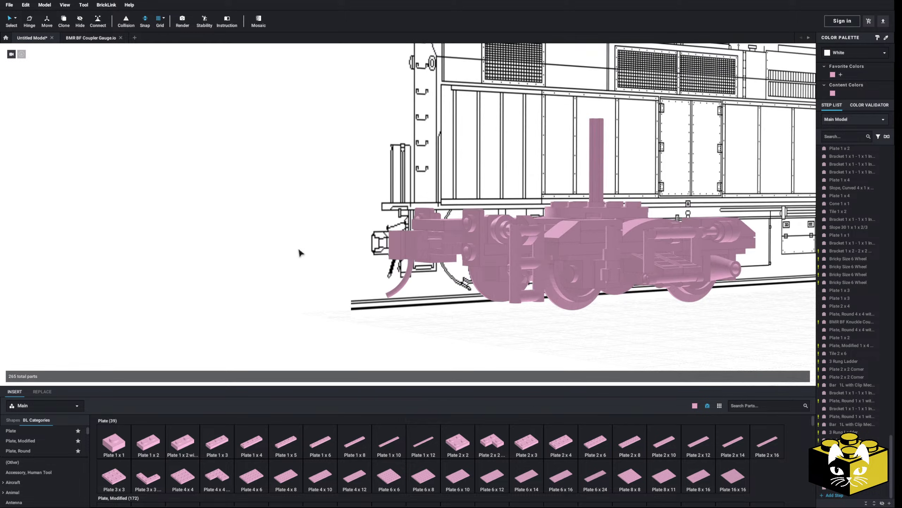
middle_click_drag(300, 252, 314, 208)
scroll(318, 268, "up", 3)
right_click_drag(319, 270, 324, 268)
middle_click_drag(325, 268, 280, 290)
scroll(66, 455, "down", 1)
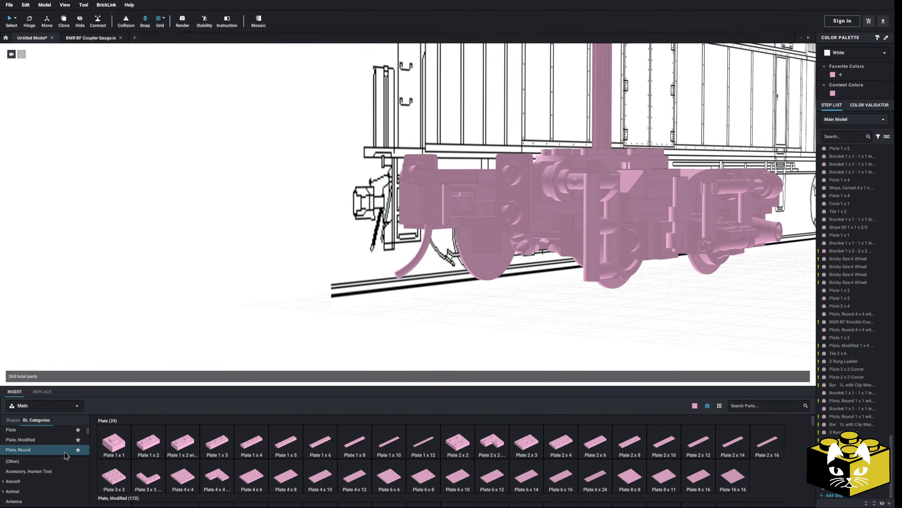
scroll(40, 463, "down", 1)
left_click(31, 490)
left_click(113, 442)
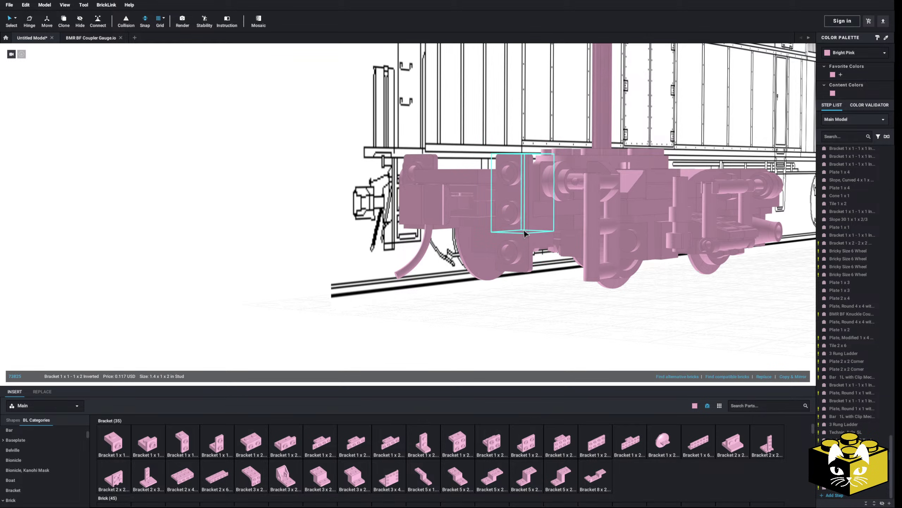
Add a 1 x 1 - 1 x 1 bracket beneath the remaining inverted 1 x 1 - 1 x 2 bracket on the rear truck's coupler end.
left_click(122, 439)
right_click_drag(359, 285, 449, 221)
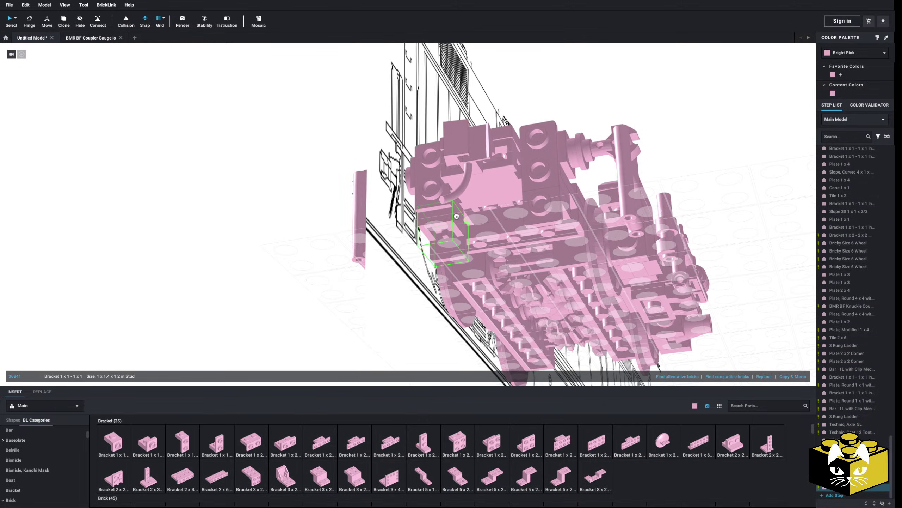
left_click(438, 218)
right_click_drag(228, 231, 162, 281)
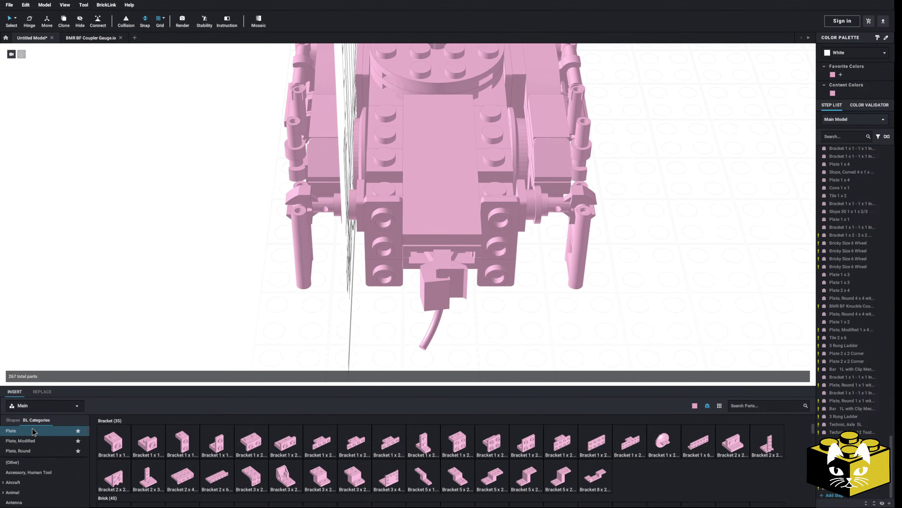
Place a 1 x 8 plate across the bottom of the rear truck's coupler-end brackets.
left_click(31, 430)
left_click(355, 442)
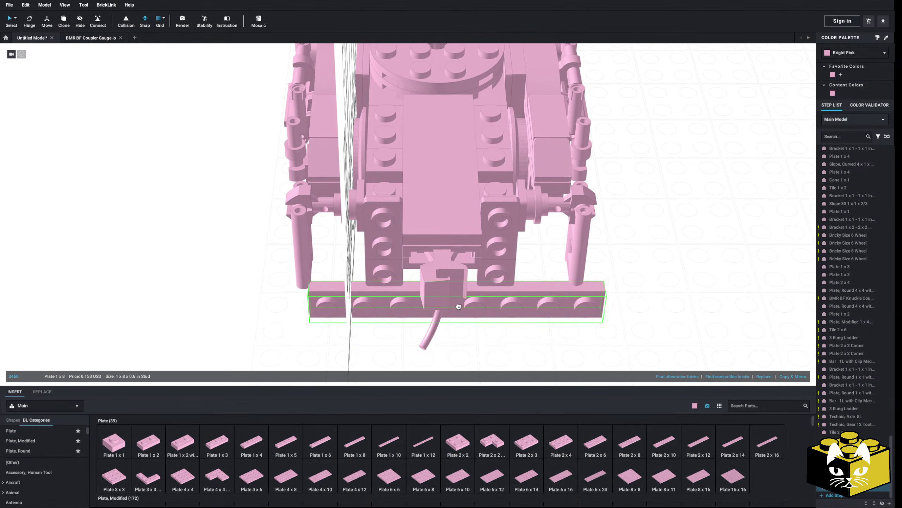
left_click(391, 300)
mouse_move(226, 342)
right_mouse_down()
mouse_move(222, 330)
mouse_move(215, 336)
right_mouse_up()
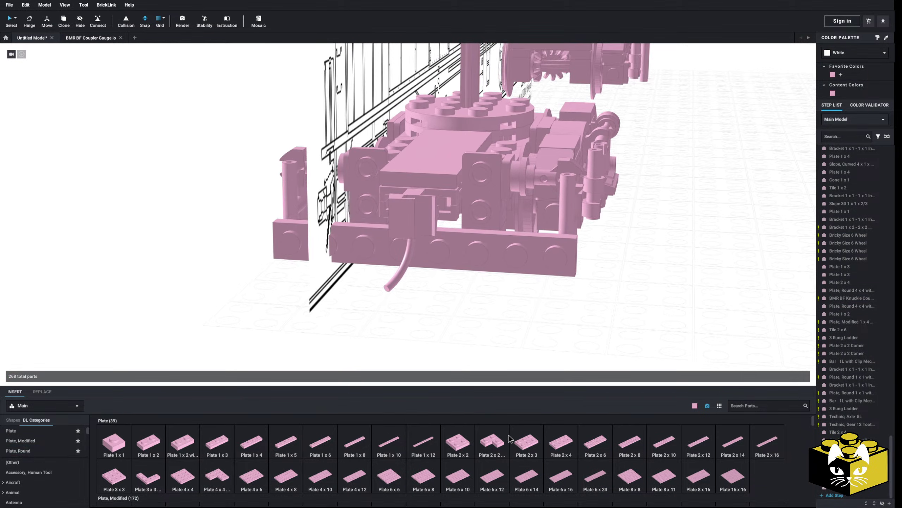
Place a 2 x 3 plate above the 1 x 8 plate on each side of the rear truck's coupler.
left_click(525, 442)
left_click(508, 199)
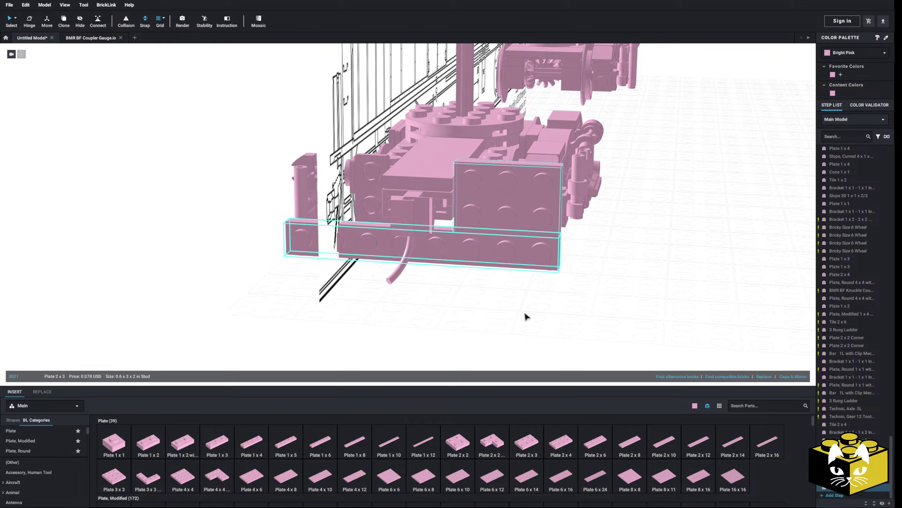
left_click(529, 446)
right_click_drag(505, 332, 498, 337)
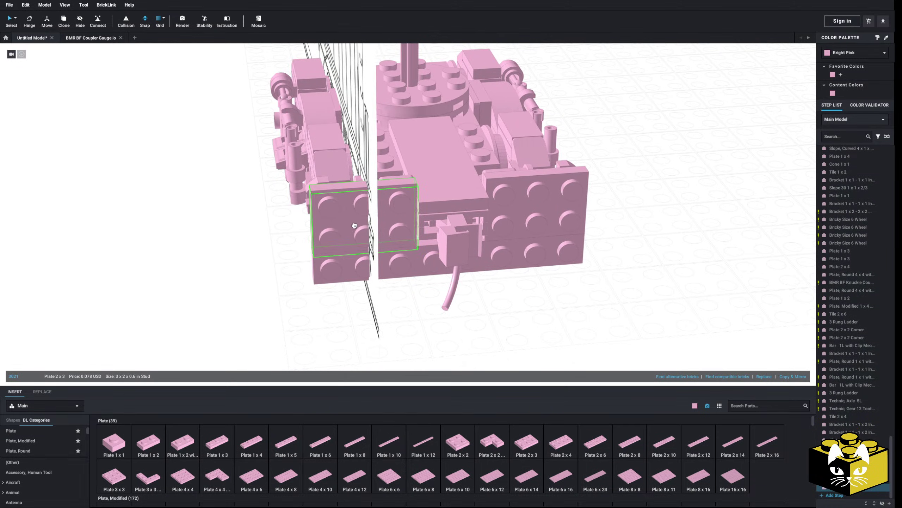
left_click(350, 228)
left_click(214, 309)
mouse_move(213, 306)
right_mouse_down()
mouse_move(202, 290)
mouse_move(190, 297)
mouse_move(216, 301)
right_mouse_up()
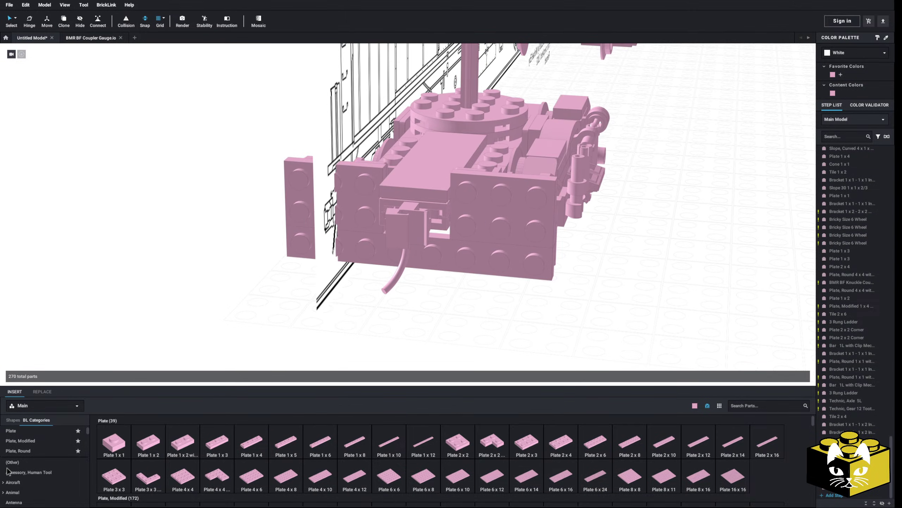
Examine the step and truck details in the Coaster locomotive reference photos.
left_click(42, 443)
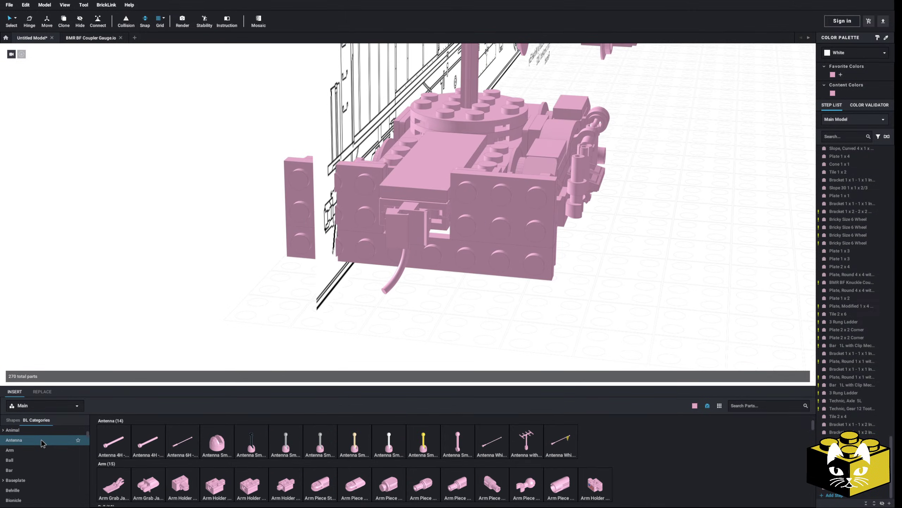
right_click_drag(286, 292, 188, 355)
scroll(196, 312, "up", 5)
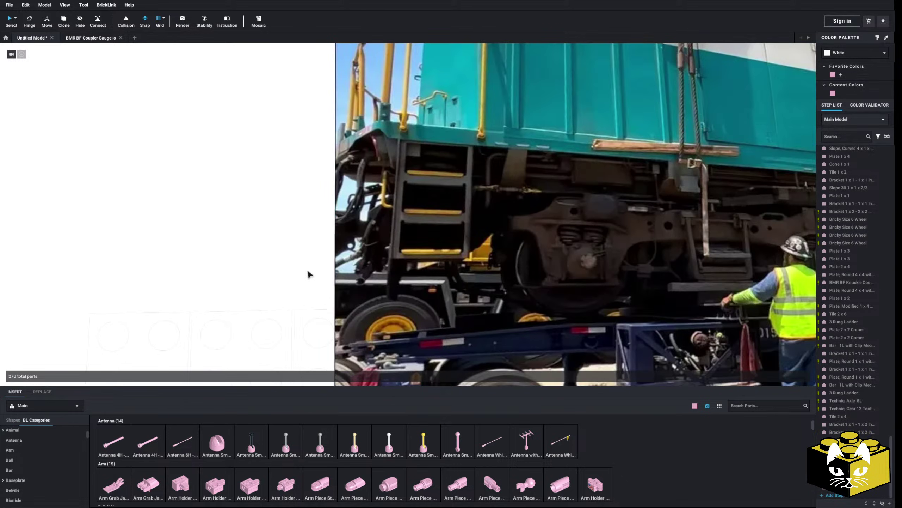
scroll(276, 280, "down", 5)
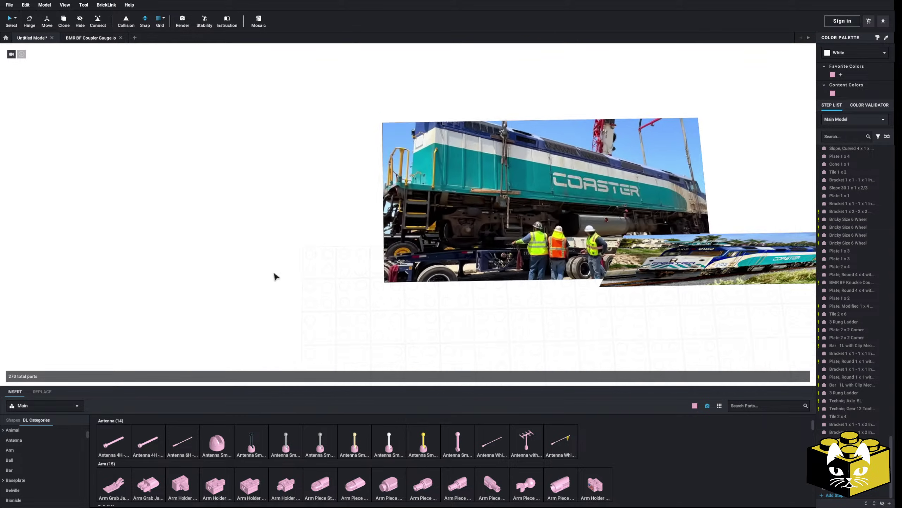
scroll(277, 276, "up", 5)
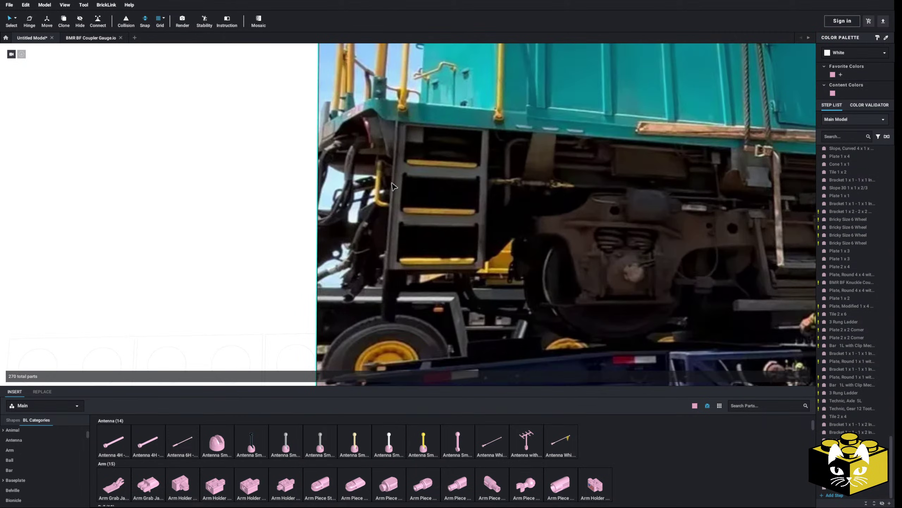
scroll(383, 298, "down", 8)
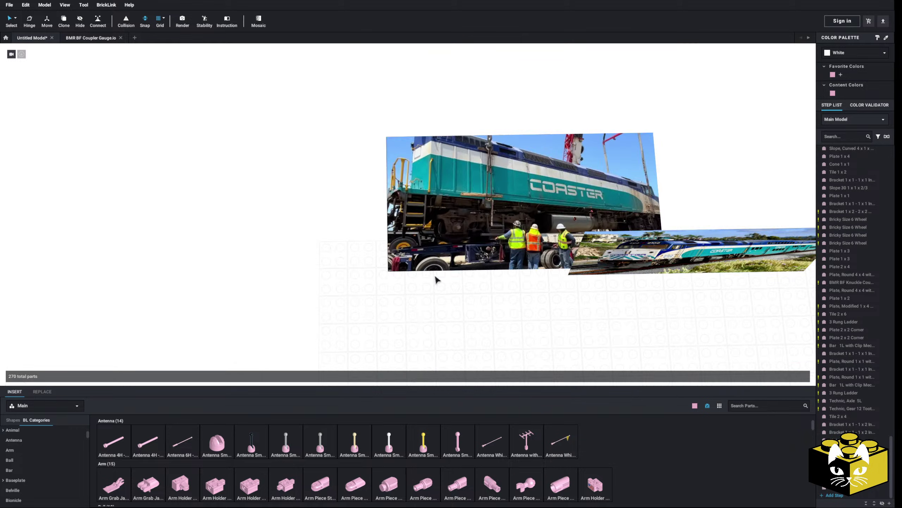
right_click_drag(437, 281, 304, 310)
scroll(303, 311, "down", 10)
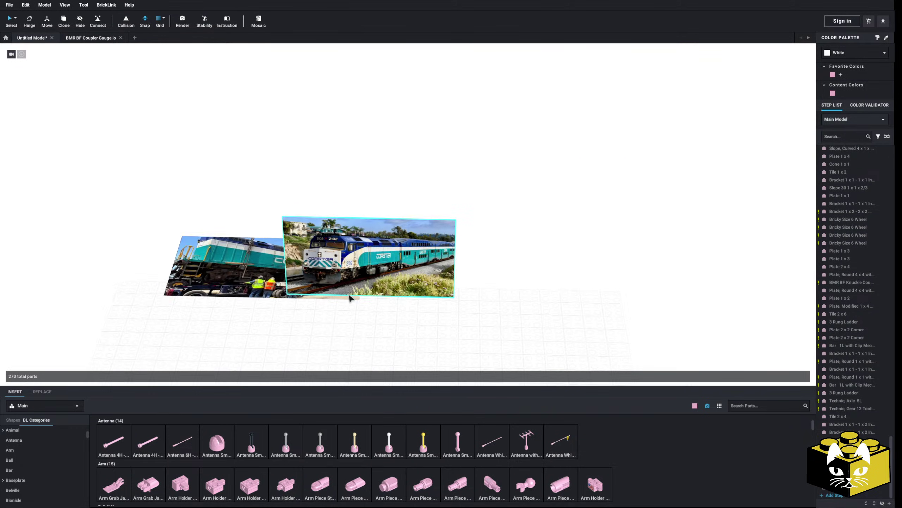
right_click_drag(351, 295, 288, 280)
scroll(407, 297, "up", 6)
scroll(407, 297, "up", 5)
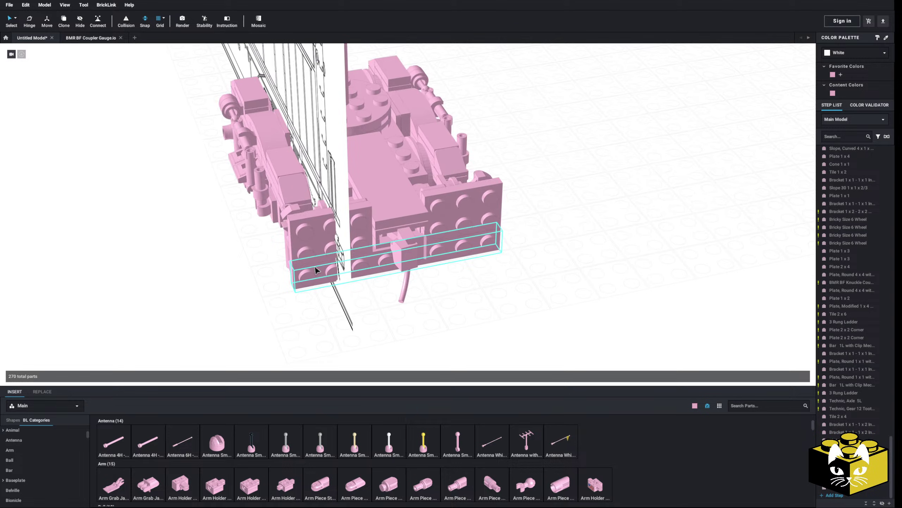
Remove both 2 x 3 plates above the 1 x 8 plate on the rear truck's coupler end.
key("Delete")
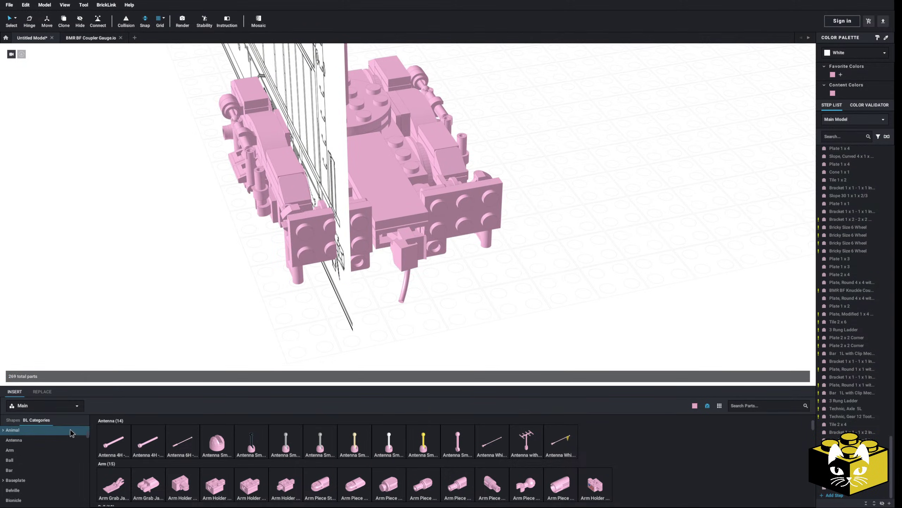
scroll(133, 314, "up", 4)
scroll(284, 249, "down", 1)
left_click(484, 212)
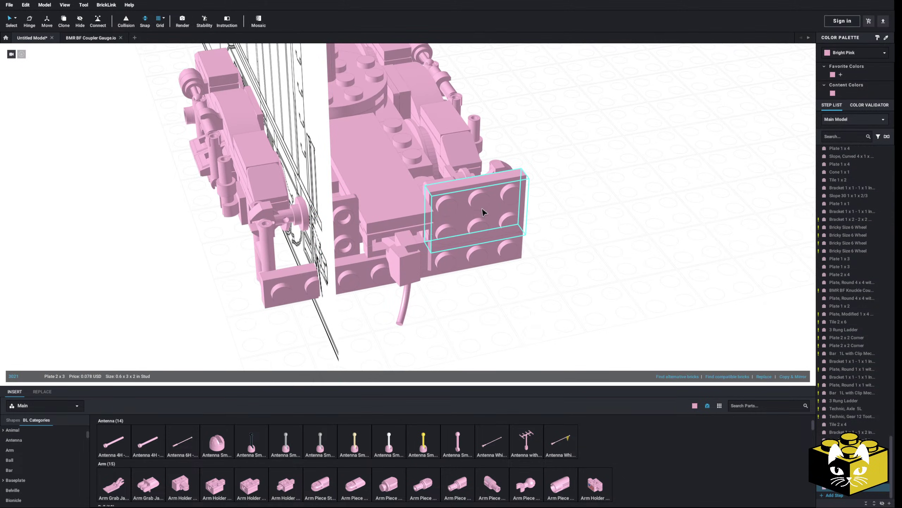
key("Delete")
Attach a modified 2 x 2 tile with studs on edge above the 1 x 8 plate on one side of the coupler.
scroll(48, 449, "down", 5)
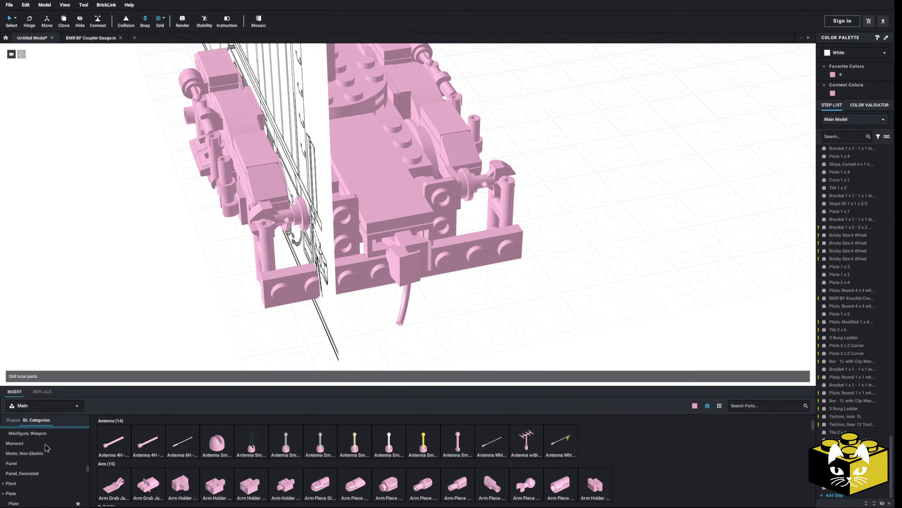
scroll(46, 446, "down", 3)
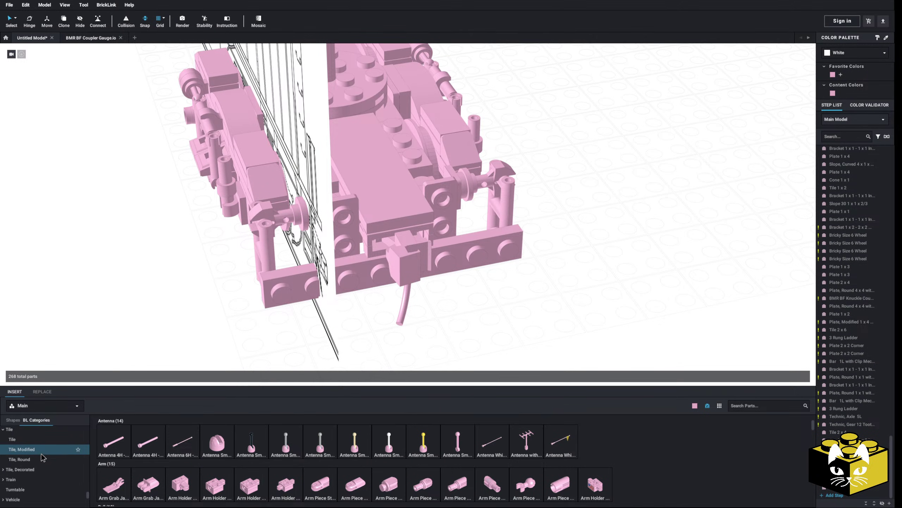
left_click(21, 448)
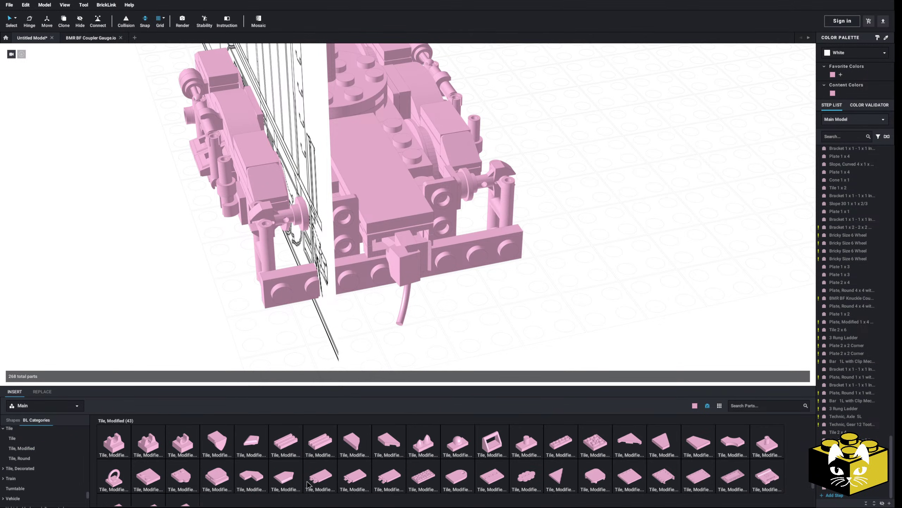
left_click_drag(150, 474, 519, 323)
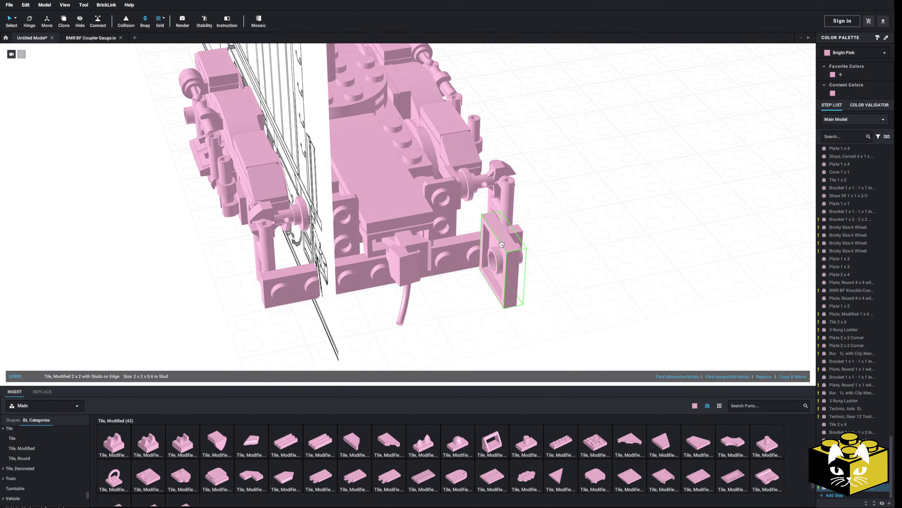
left_click(464, 214)
Copy the modified 2 x 2 tile with studs on edge to the opposite side of the coupler.
right_click(471, 213)
left_click(534, 219)
right_click(592, 217)
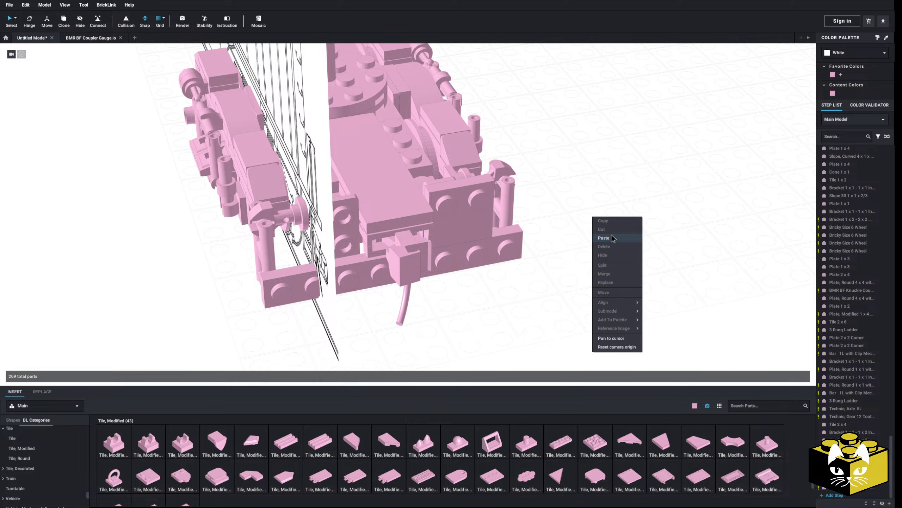
left_click(612, 238)
left_click(331, 240)
left_click(590, 225)
Place a small rounded two-stud part at the outer edge of one modified 2 x 2 tile, above the 1 x 8 plate.
right_click_drag(590, 225, 494, 255)
middle_click_drag(494, 254, 376, 240)
middle_click_drag(413, 286, 374, 285)
right_click_drag(374, 285, 261, 342)
scroll(55, 460, "up", 2)
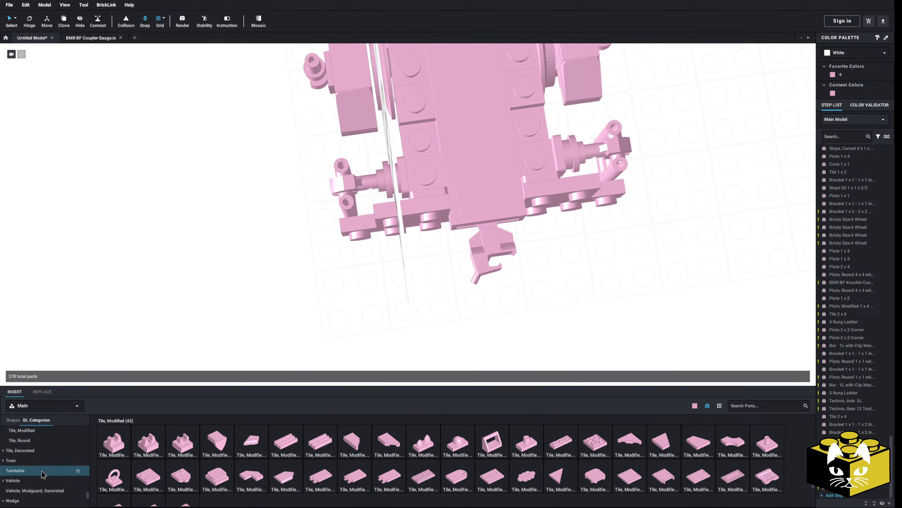
left_click(15, 471)
left_click_drag(311, 450, 374, 214)
right_click_drag(375, 213, 336, 231)
left_click_drag(335, 231, 352, 209)
Copy the small rounded two-stud part to the outer edge of the other modified 2 x 2 tile.
right_click(351, 209)
left_click(300, 240)
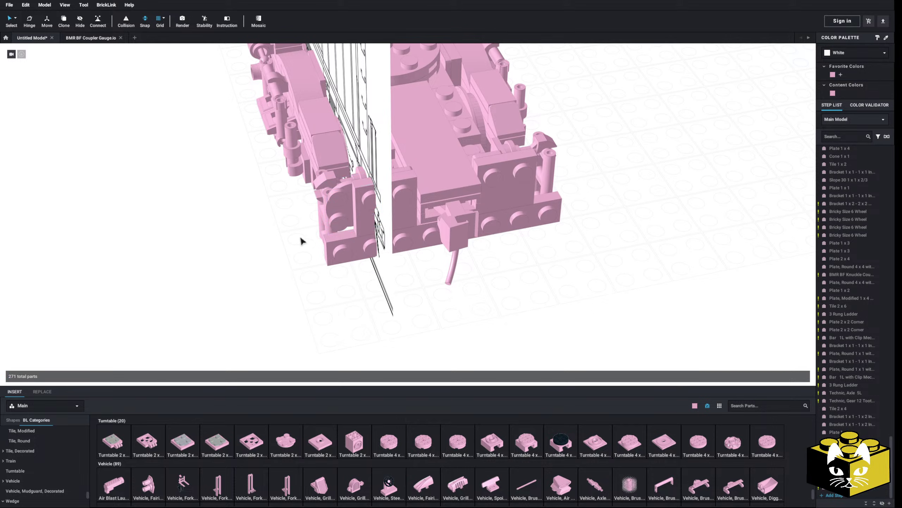
right_click(316, 251)
left_click(331, 281)
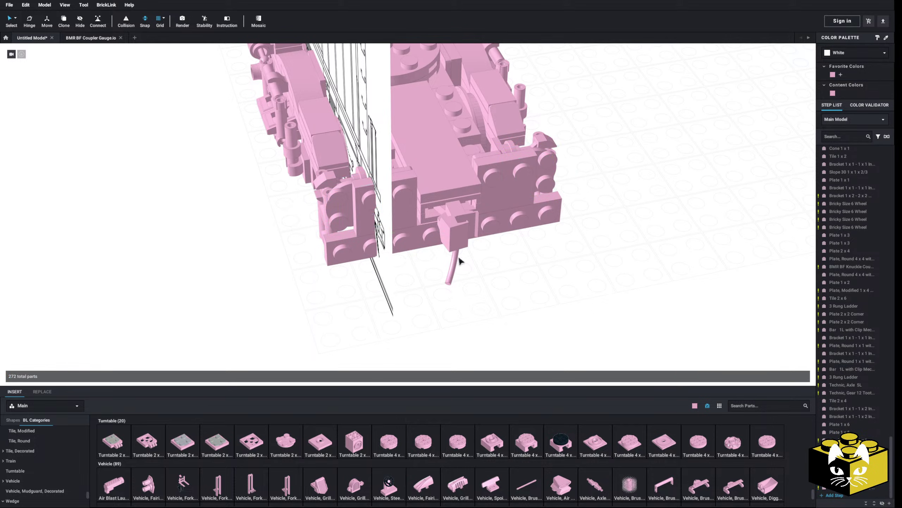
Place a vertical 1 x 2 tile over the rounded two-stud part on each side of the coupler end.
scroll(64, 450, "up", 2)
left_click(12, 442)
left_click_drag(182, 441, 341, 225)
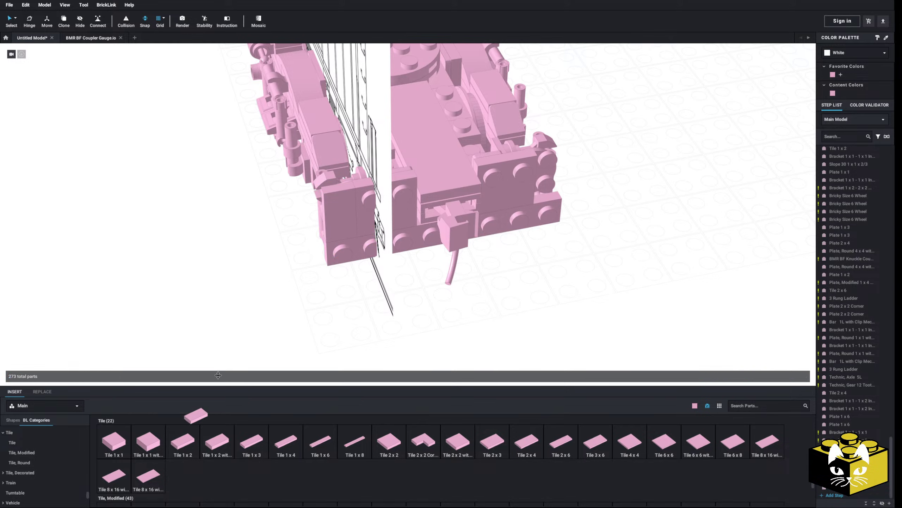
left_click_drag(218, 375, 437, 263)
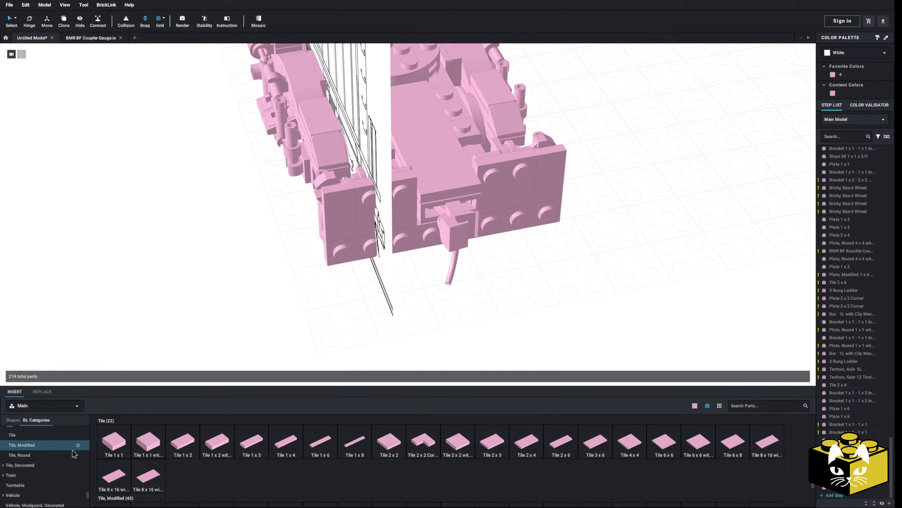
Place a 1 x 2 grille tile with bottom groove and a small antenna lever on the ground beside the rear truck.
left_click_drag(297, 447, 239, 288)
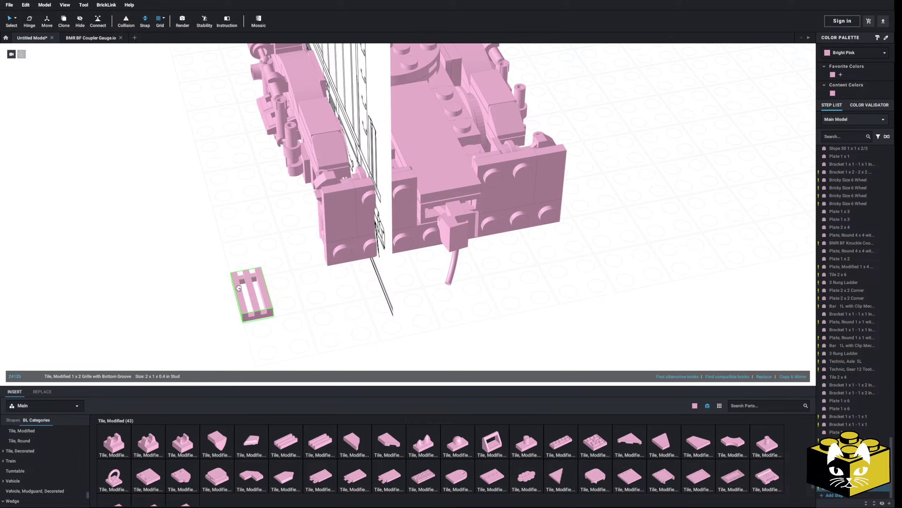
scroll(64, 467, "up", 5)
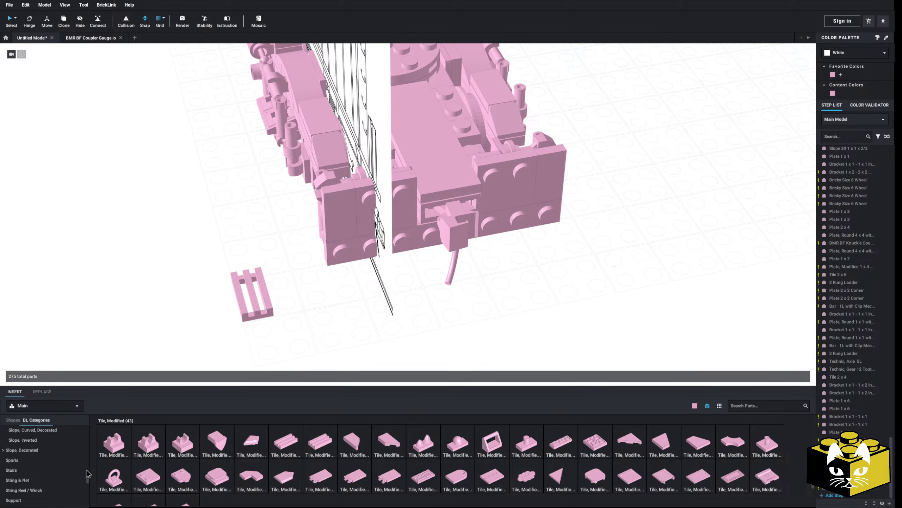
scroll(50, 453, "up", 3)
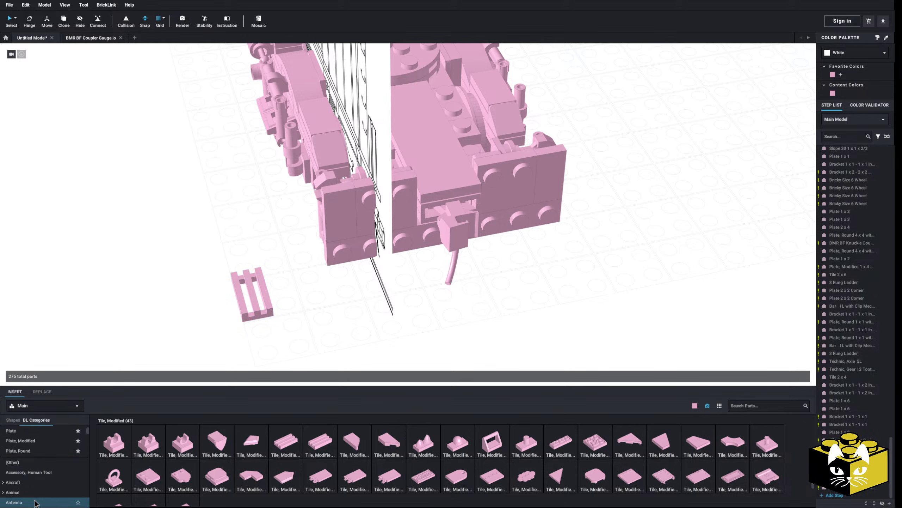
left_click(36, 502)
left_click_drag(459, 451, 362, 334)
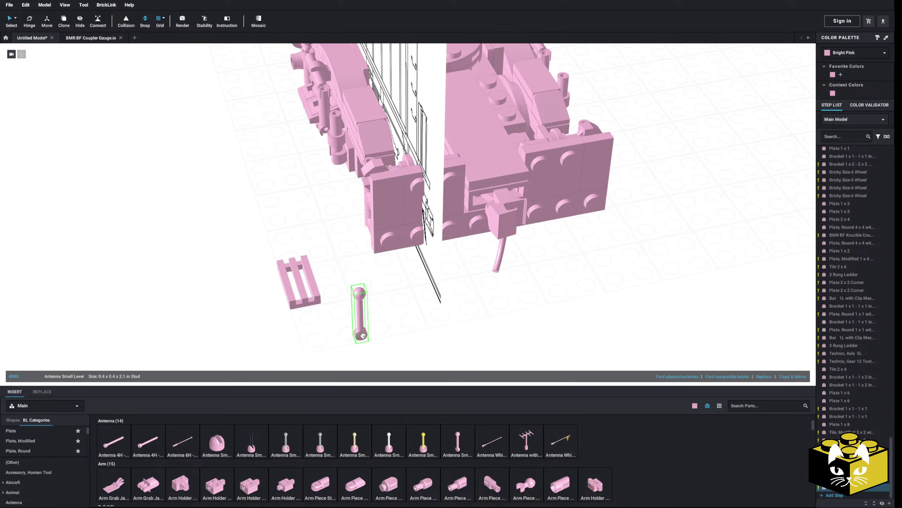
Rotate the small antenna lever beside the grille tile to an angle of 85° with the Hinge tool.
mouse_move(340, 279)
right_mouse_down()
mouse_move(403, 281)
mouse_move(325, 281)
right_mouse_up()
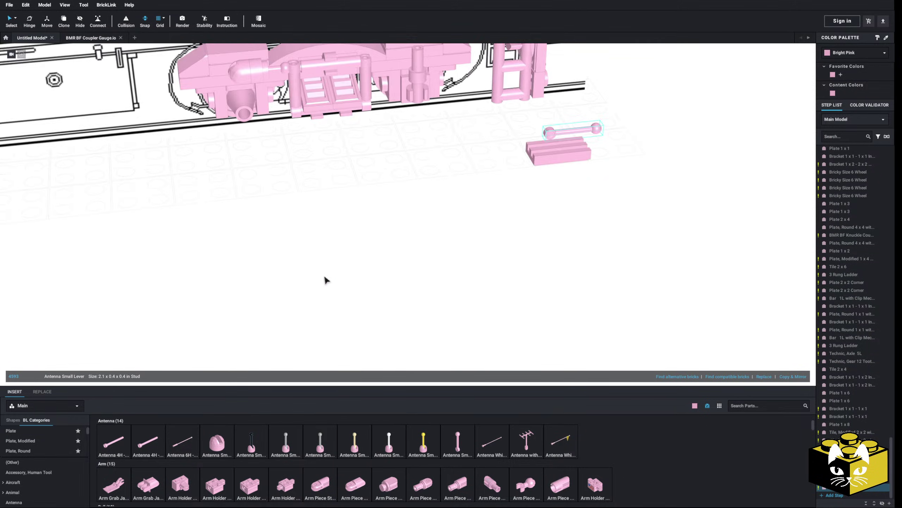
scroll(230, 338, "up", 5)
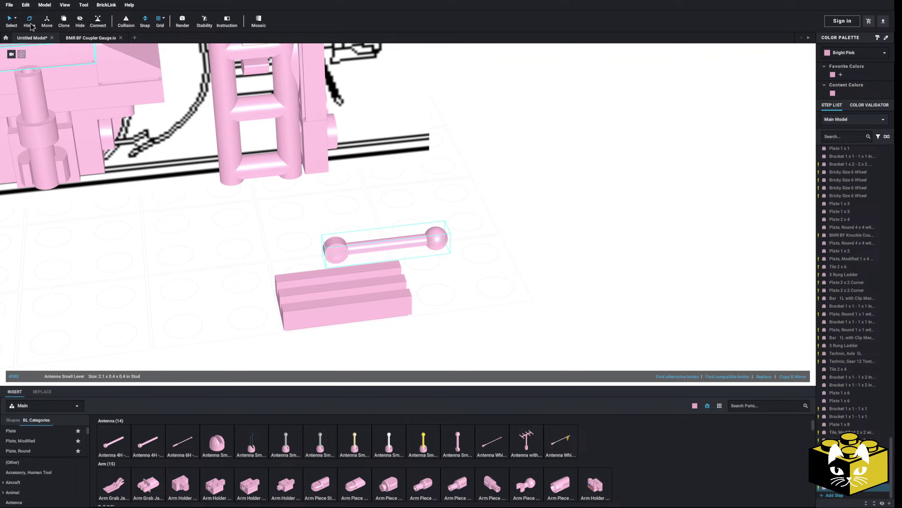
left_click(31, 26)
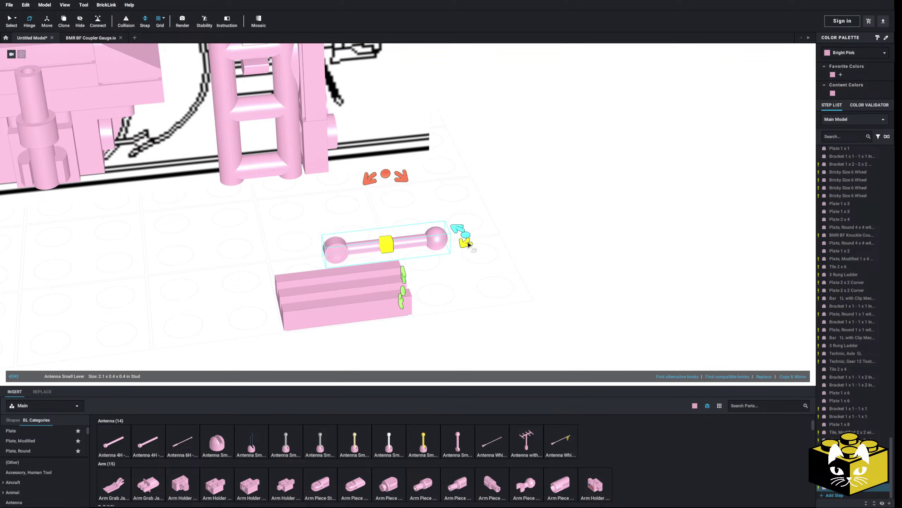
mouse_move(379, 180)
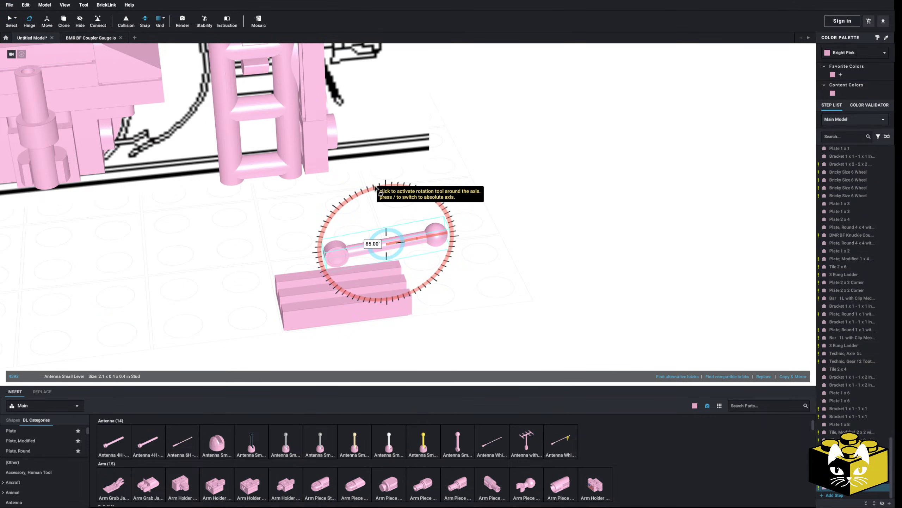
left_click(441, 281)
right_click_drag(441, 281, 518, 264)
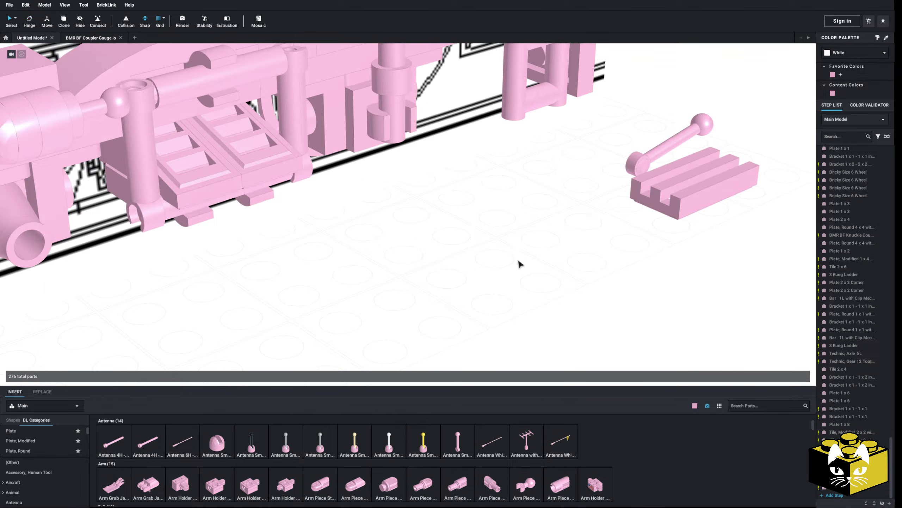
Place the small antenna lever on the 1 x 2 grille tile and nudge it into one groove with the Move tool.
left_click_drag(634, 160, 652, 184)
scroll(219, 204, "up", 5)
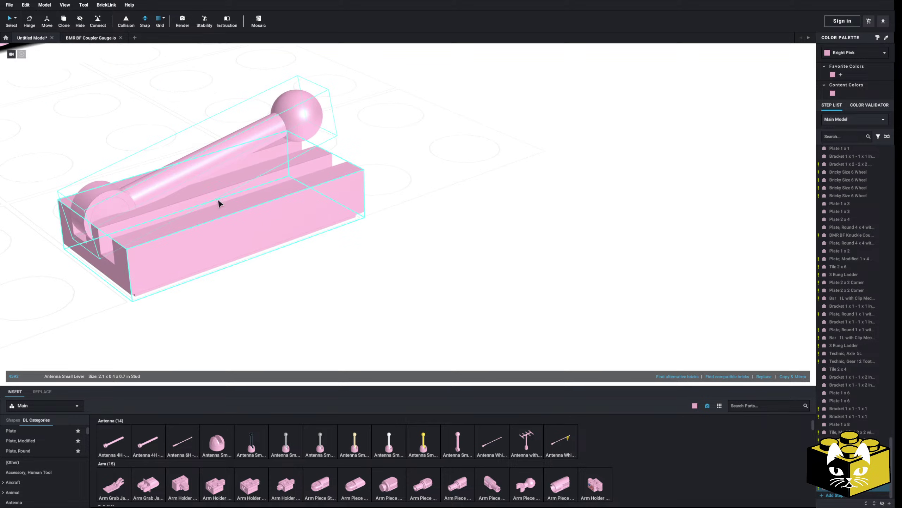
middle_click_drag(239, 198, 345, 213)
left_click(52, 25)
right_click_drag(138, 157, 239, 166)
key("f")
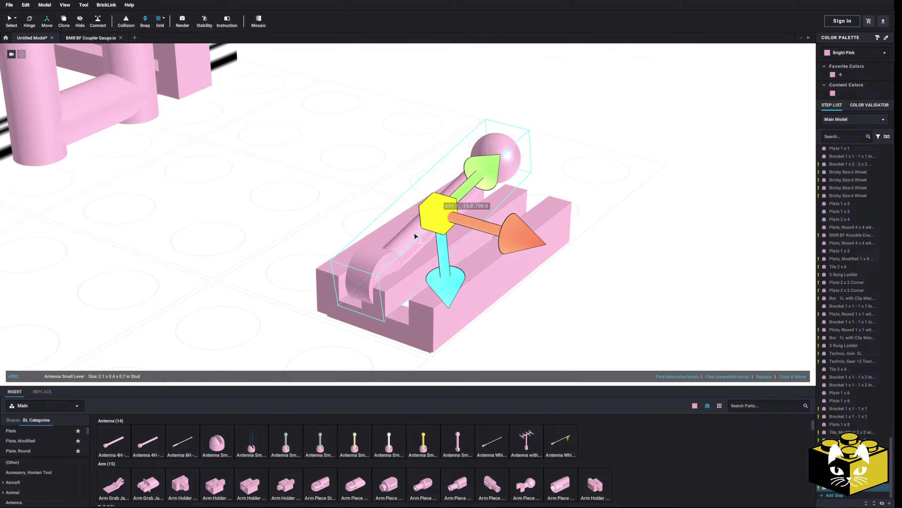
left_click_drag(528, 233, 512, 233)
left_click_drag(473, 177, 484, 167)
left_click_drag(452, 268, 454, 285)
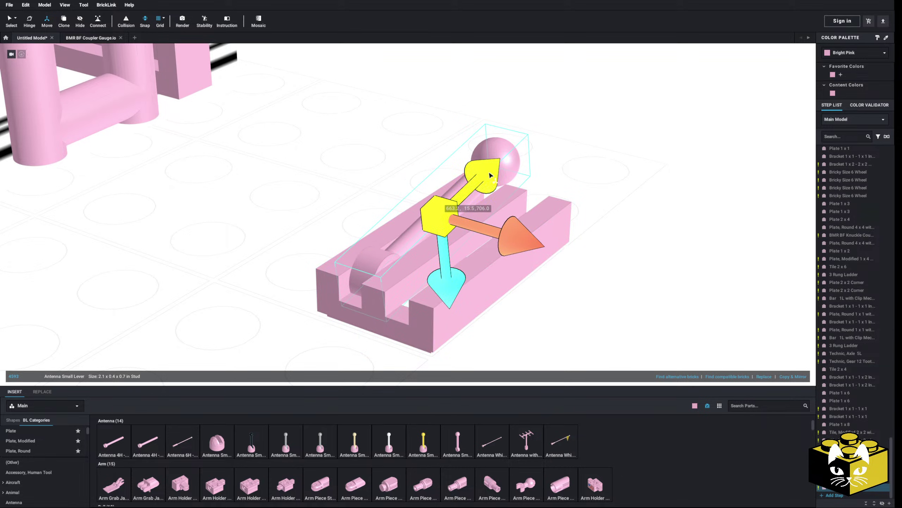
left_click_drag(490, 175, 493, 173)
Copy the antenna lever into the second groove of the grille tile.
scroll(598, 185, "down", 5)
left_click(554, 198)
right_click_drag(531, 197, 451, 224)
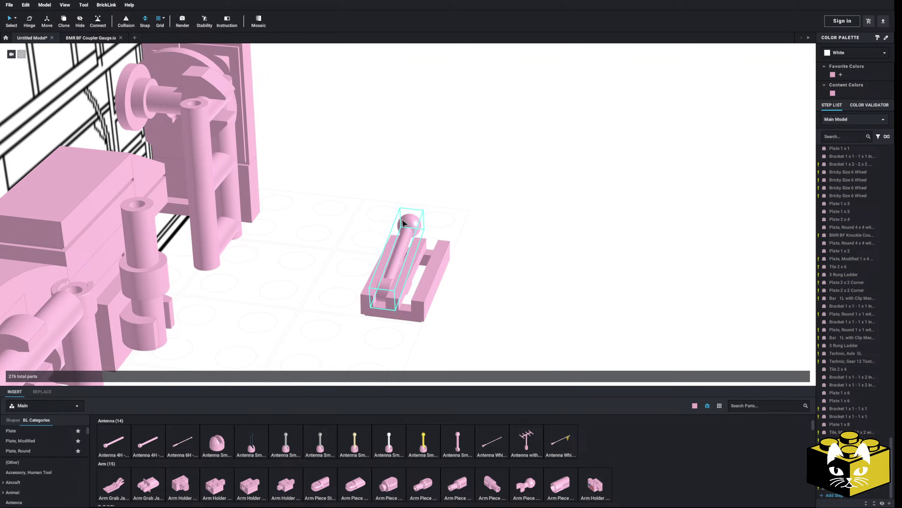
left_click(787, 377)
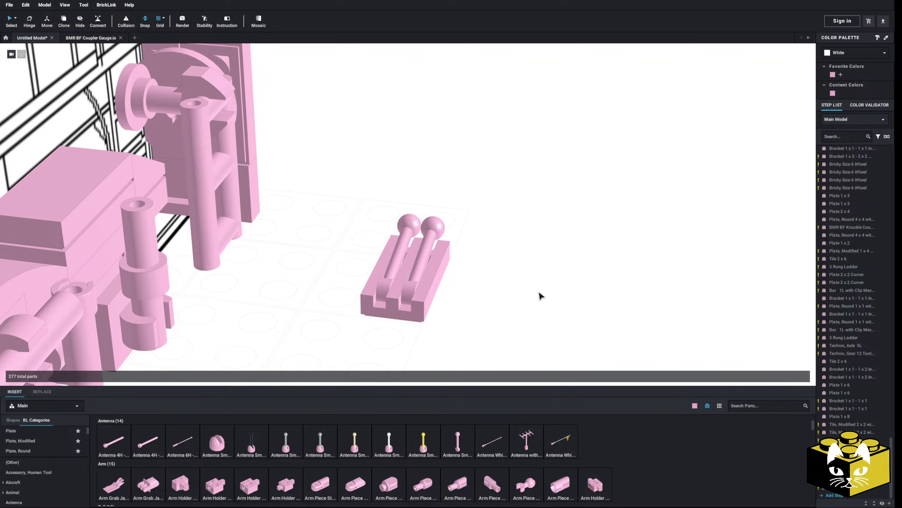
Attach the grille tile with its two levers upright beside the coupler and place a copy next to it on the same side.
right_click_drag(540, 296, 422, 295)
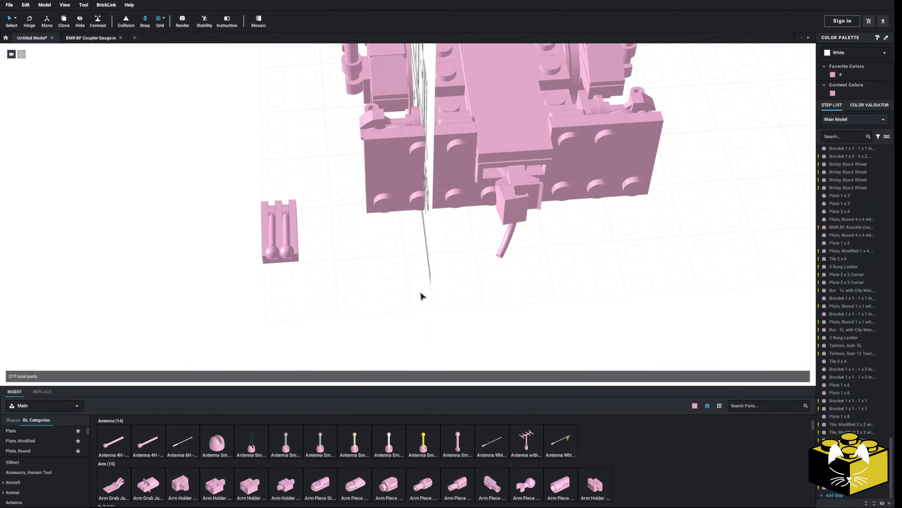
left_click_drag(227, 310, 360, 189)
left_click(804, 378)
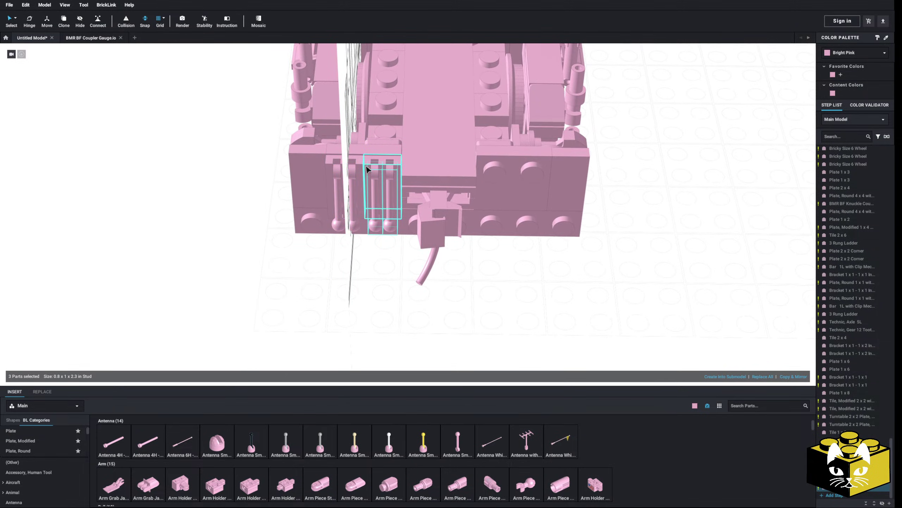
Copy the two grille tile and lever assemblies to the other side of the coupler.
right_click(250, 208)
left_click(257, 228)
scroll(492, 304, "down", 3)
mouse_move(492, 305)
right_mouse_down()
mouse_move(508, 282)
mouse_move(491, 306)
mouse_move(471, 307)
mouse_move(496, 309)
mouse_move(389, 341)
mouse_move(399, 355)
mouse_move(496, 310)
mouse_move(482, 306)
right_mouse_up()
mouse_move(414, 289)
right_mouse_down()
mouse_move(417, 317)
mouse_move(441, 306)
right_mouse_up()
scroll(439, 304, "up", 4)
scroll(440, 307, "down", 4)
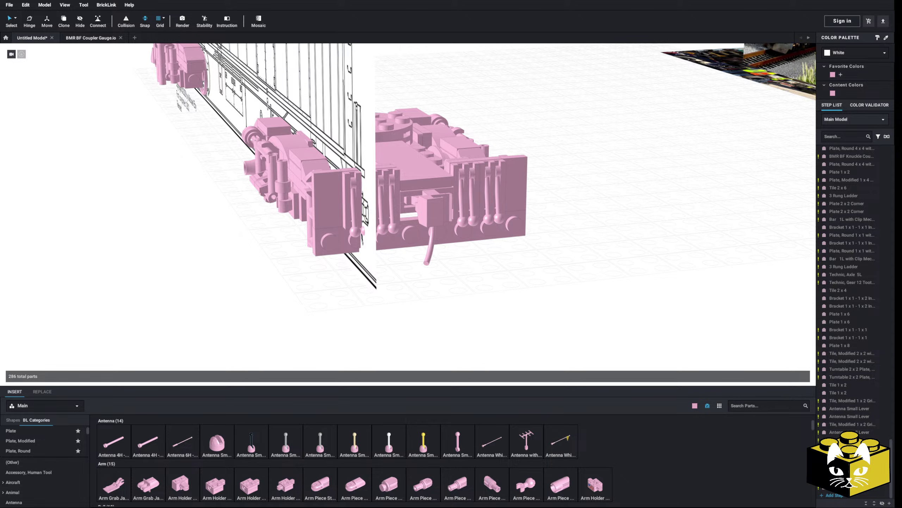
Delete the outermost antenna lever on each side of the coupler, leaving three per side as in the reference photo.
left_click(36, 8)
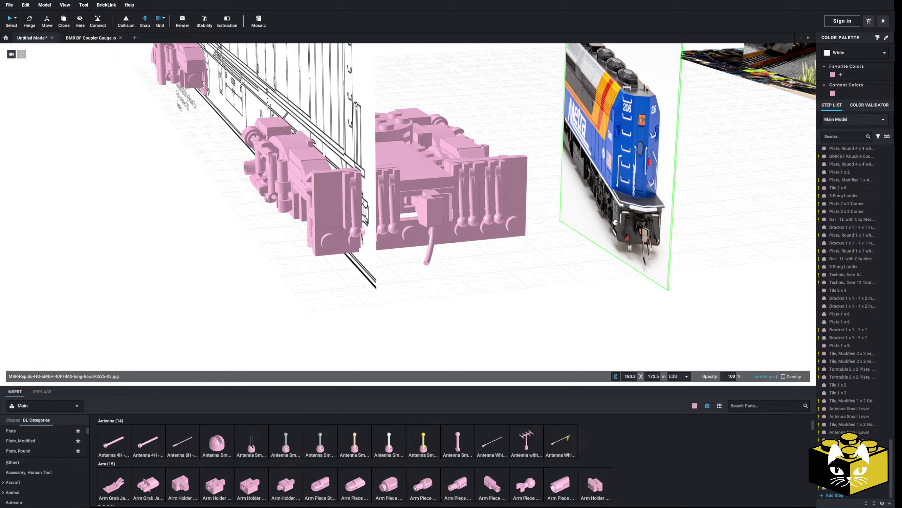
scroll(554, 282, "up", 3)
right_click_drag(582, 256, 327, 293)
scroll(328, 294, "up", 3)
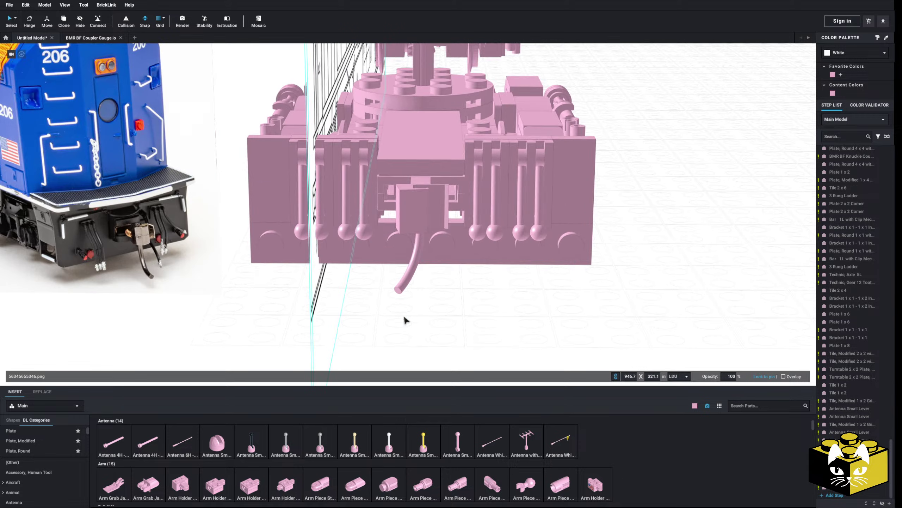
left_click(405, 319)
key("Delete")
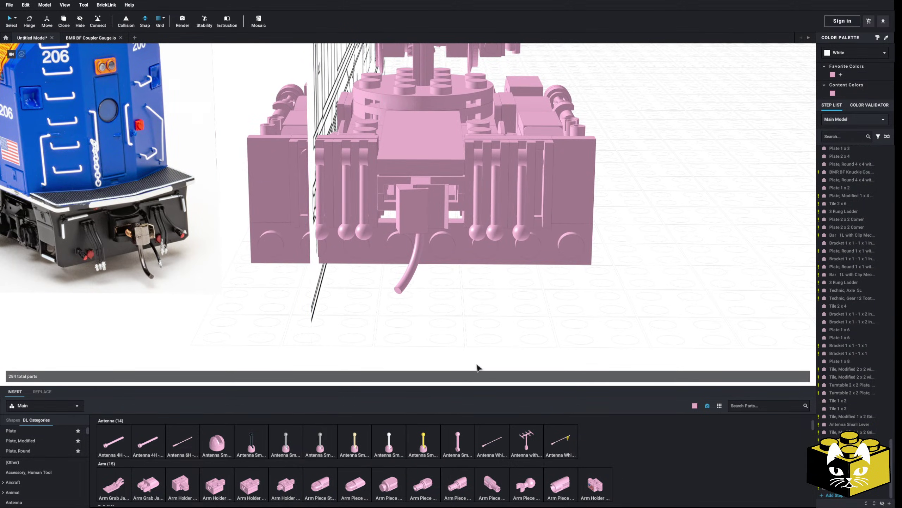
Place a 1 x 1 round tile below the inner levers on each side of the coupler, following the reference photo's hose details.
right_click_drag(478, 366, 461, 365)
middle_click_drag(298, 342, 286, 327)
scroll(141, 240, "up", 6)
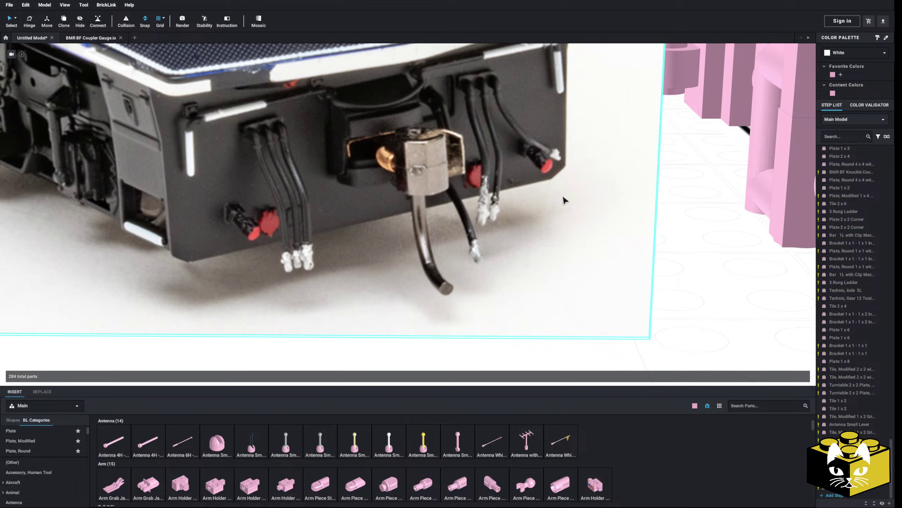
scroll(604, 249, "down", 5)
scroll(462, 320, "up", 3)
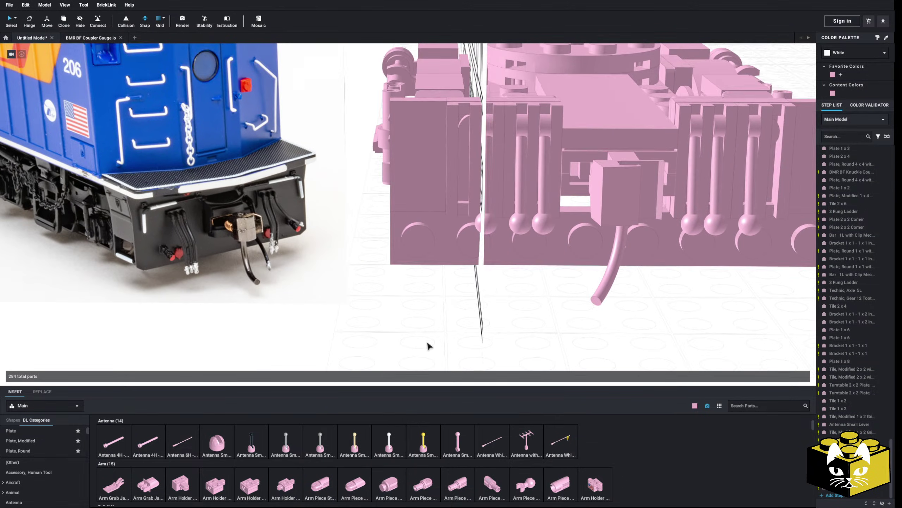
scroll(44, 459, "down", 10)
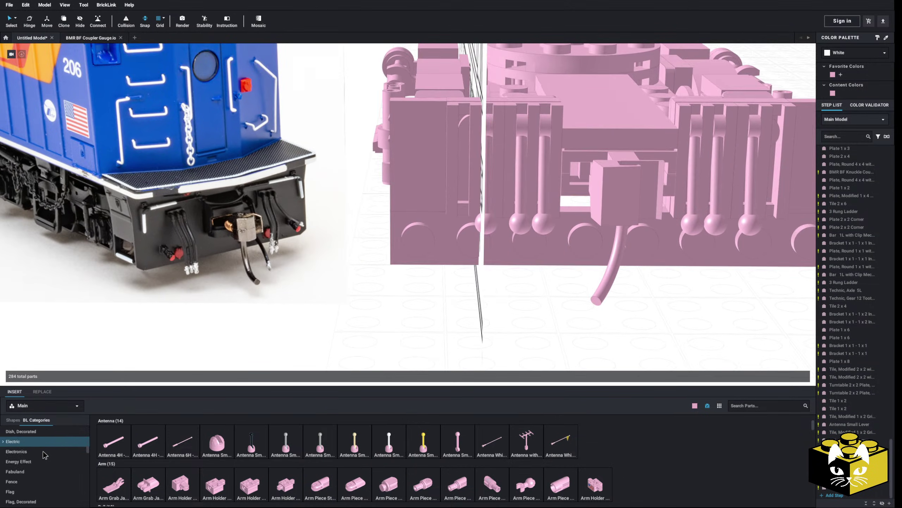
scroll(44, 452, "down", 5)
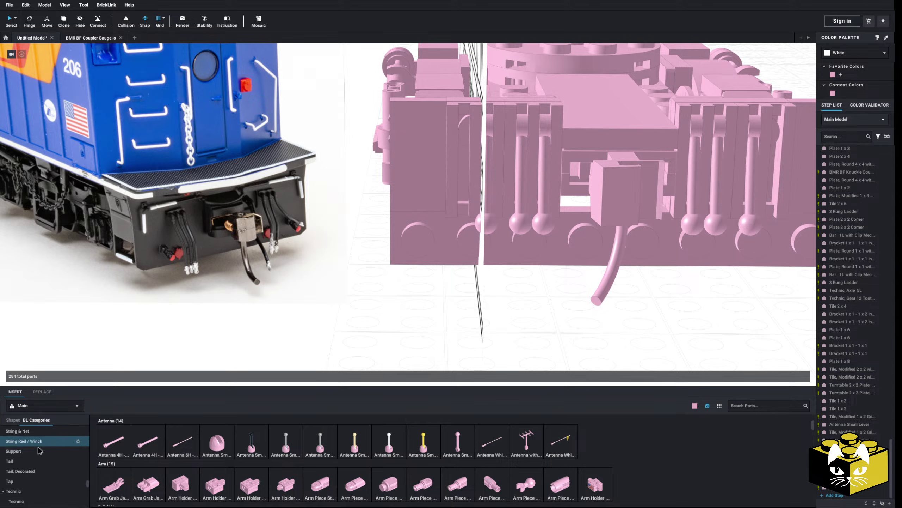
scroll(40, 450, "down", 4)
scroll(38, 454, "down", 2)
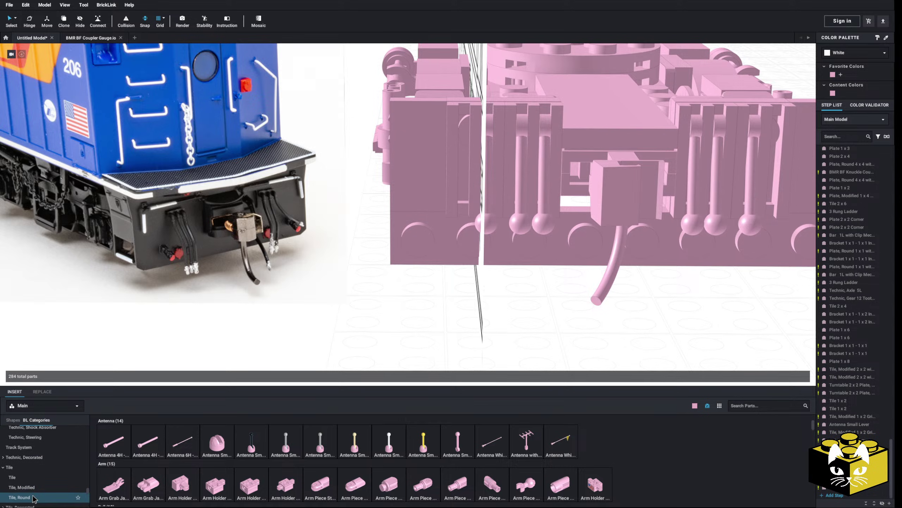
left_click(19, 496)
left_click(114, 442)
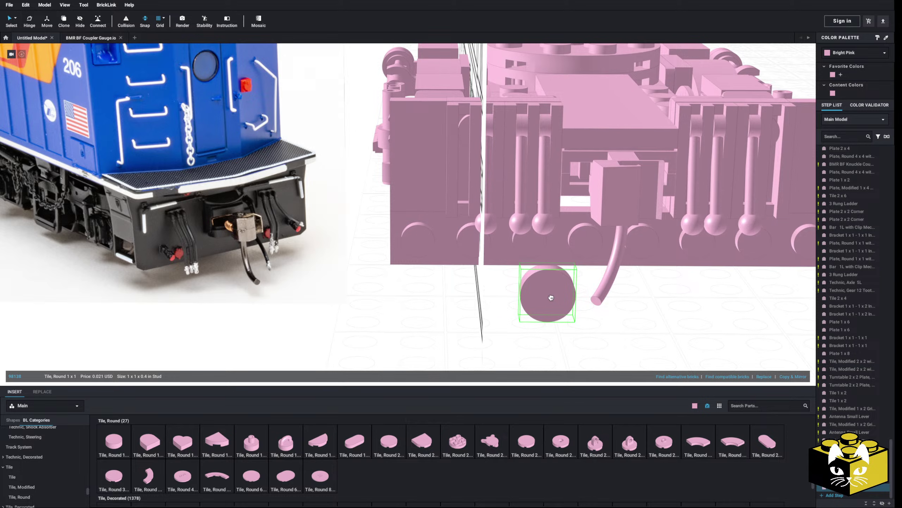
left_click(475, 242)
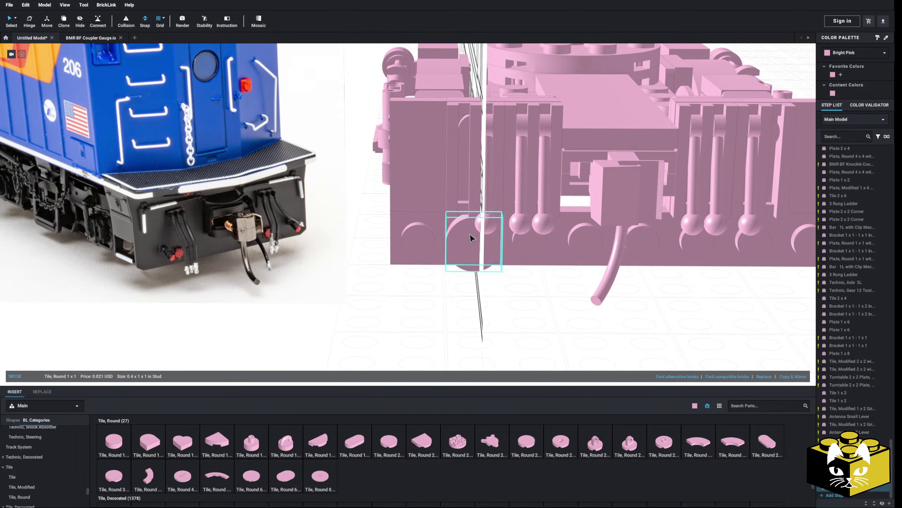
left_click(520, 243)
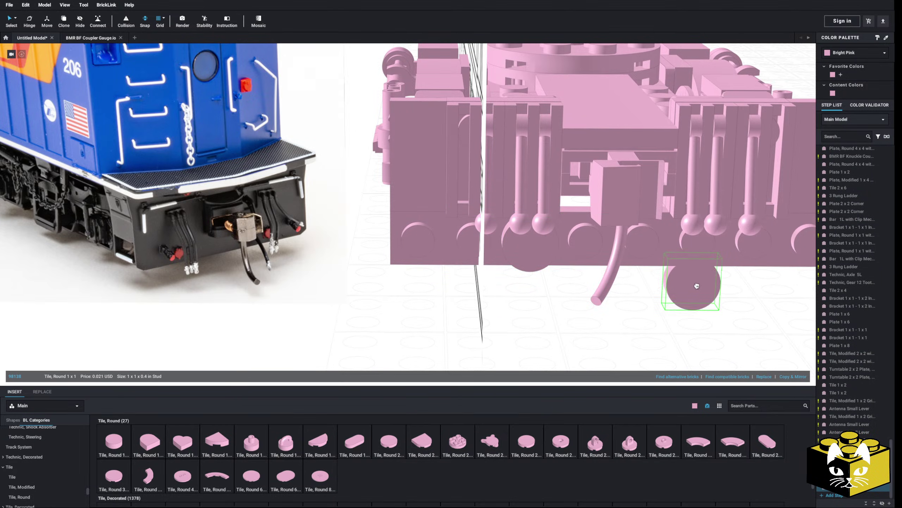
left_click(691, 249)
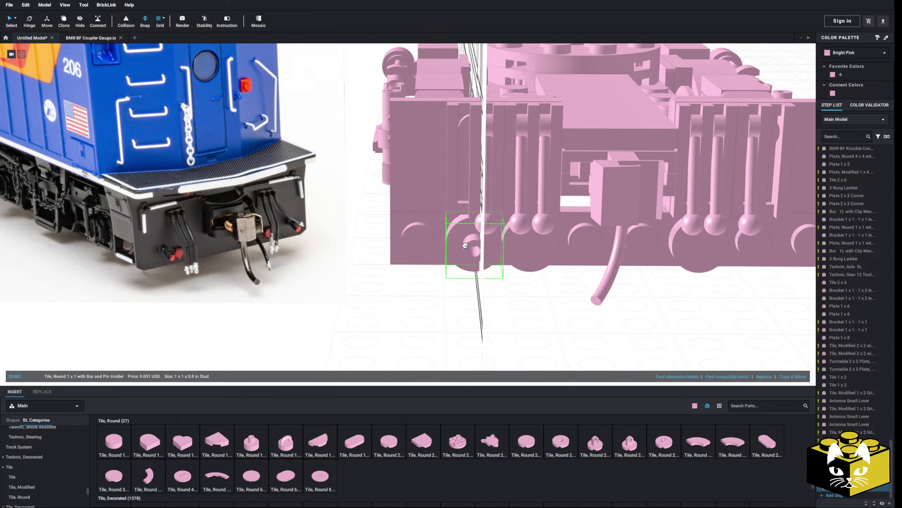
Place a 1 x 1 round tile with bar and pin holder below the outer lever on each side of the coupler.
left_click(390, 316)
left_click(250, 437)
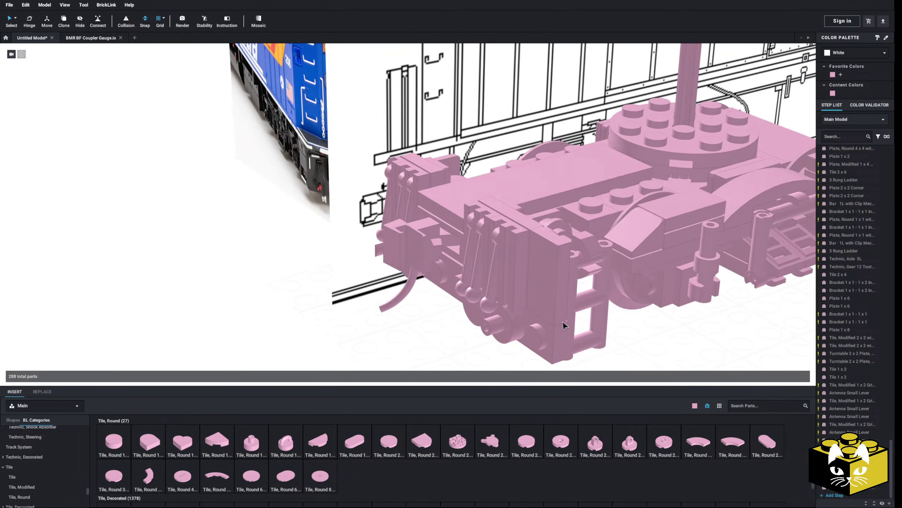
scroll(554, 318, "up", 3)
scroll(553, 320, "down", 3)
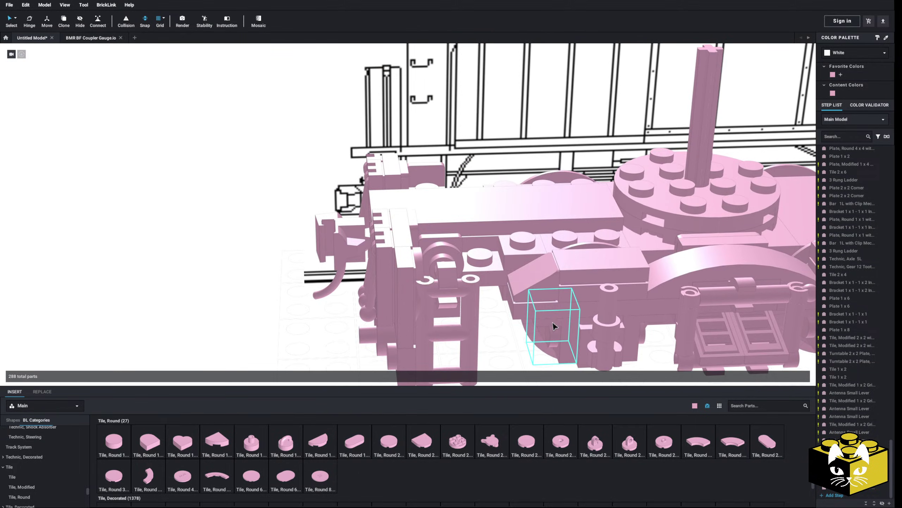
Move the knuckle coupler and the 2 x 6 tile together one stud outward from the truck.
scroll(218, 283, "down", 2)
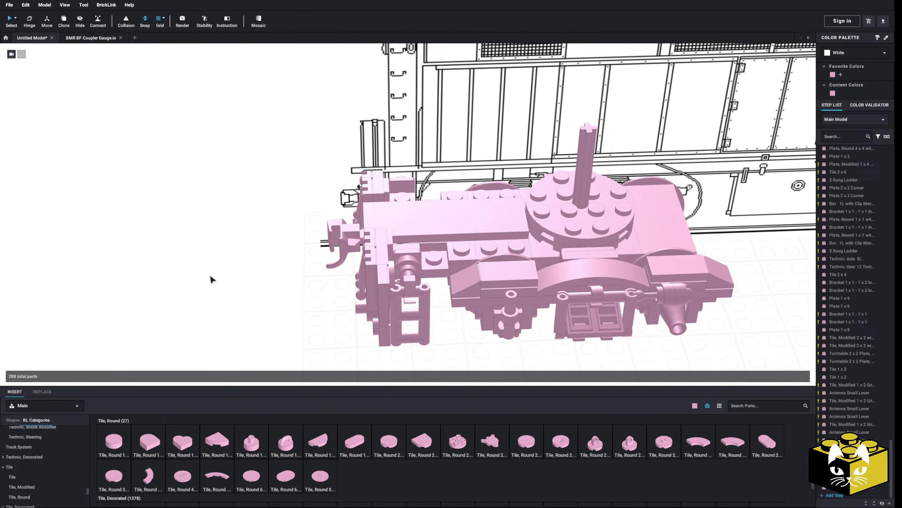
left_click(357, 246)
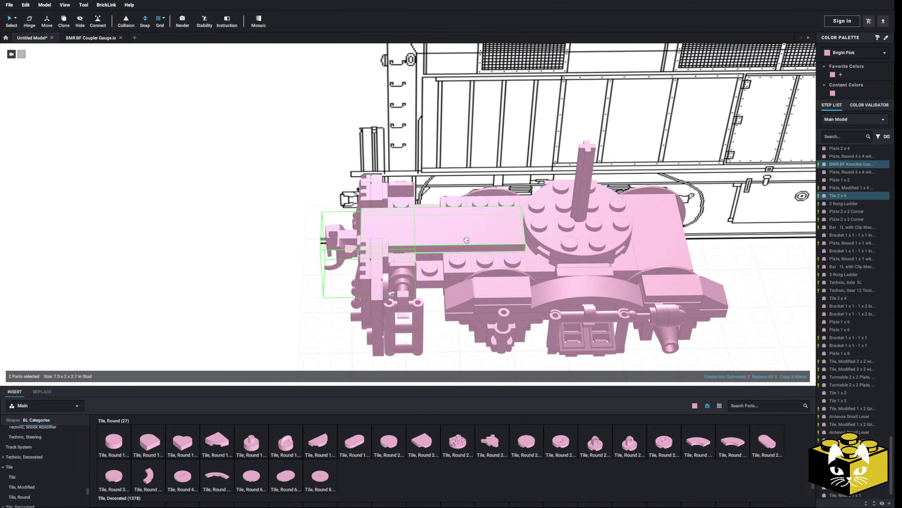
left_click_drag(467, 241, 453, 237)
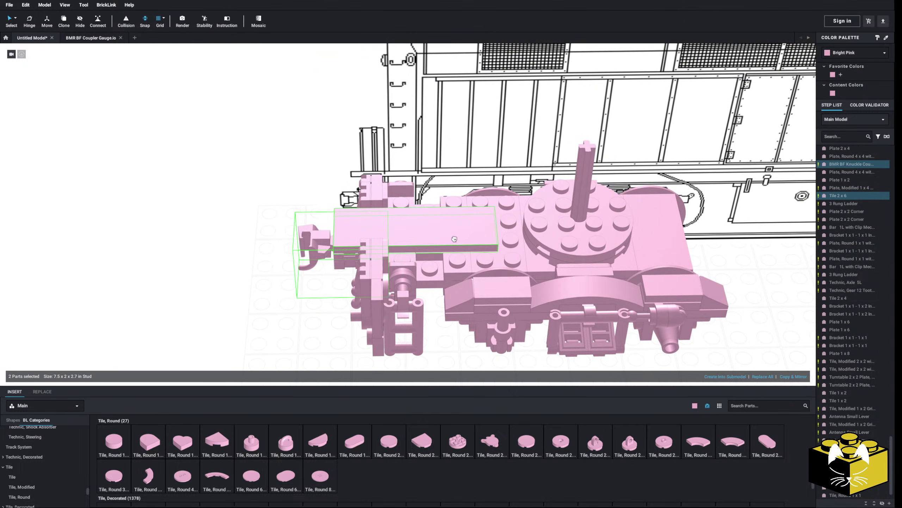
left_click(252, 283)
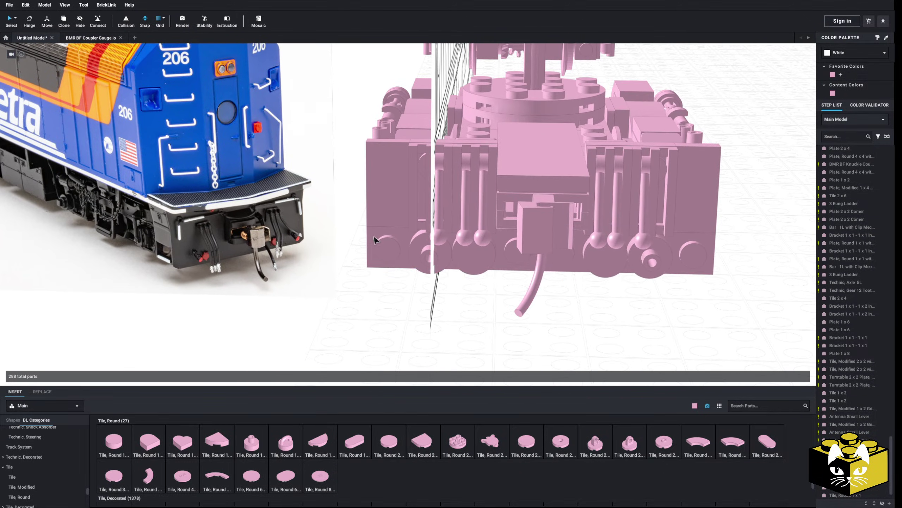
Delete the vertical 1 x 2 tile at the outer edge of each side of the coupler end.
left_click(690, 198)
key("Delete")
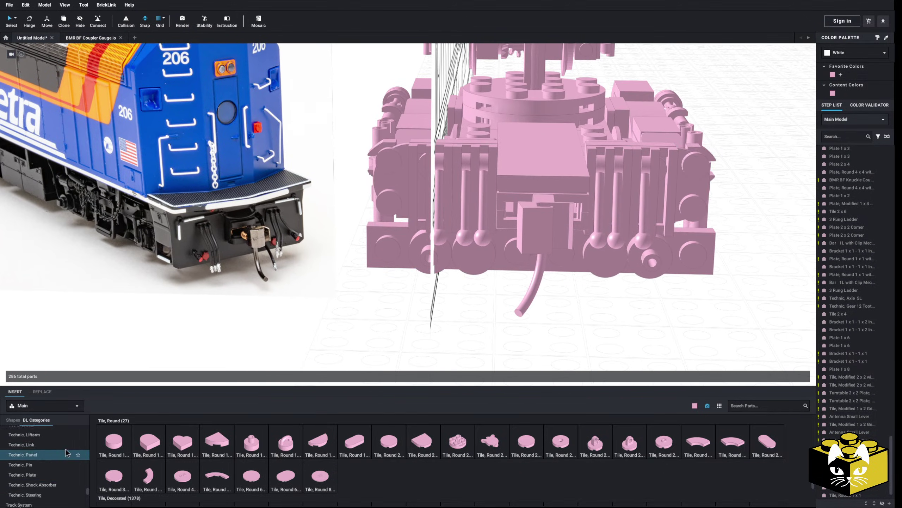
Try a modified 1 x 2 jumper plate at the outer edge of the coupler end, and undo its placement.
scroll(66, 450, "up", 10)
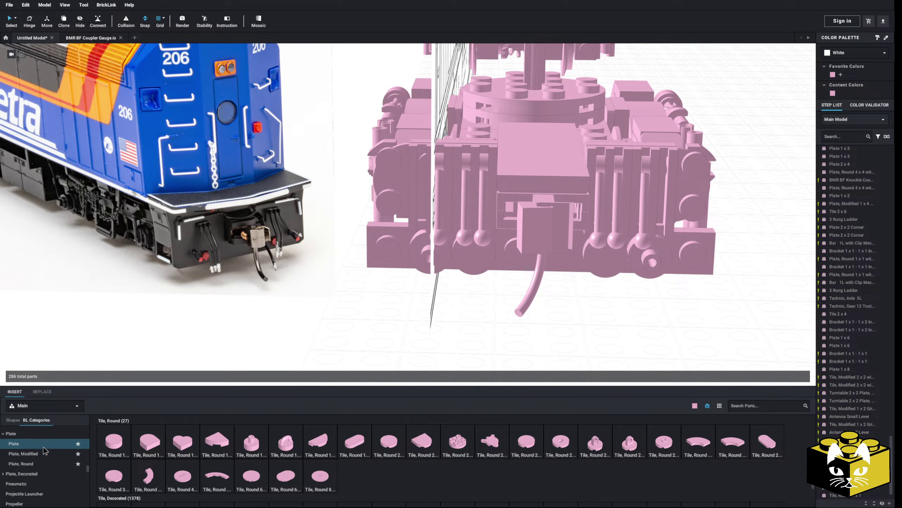
left_click(46, 453)
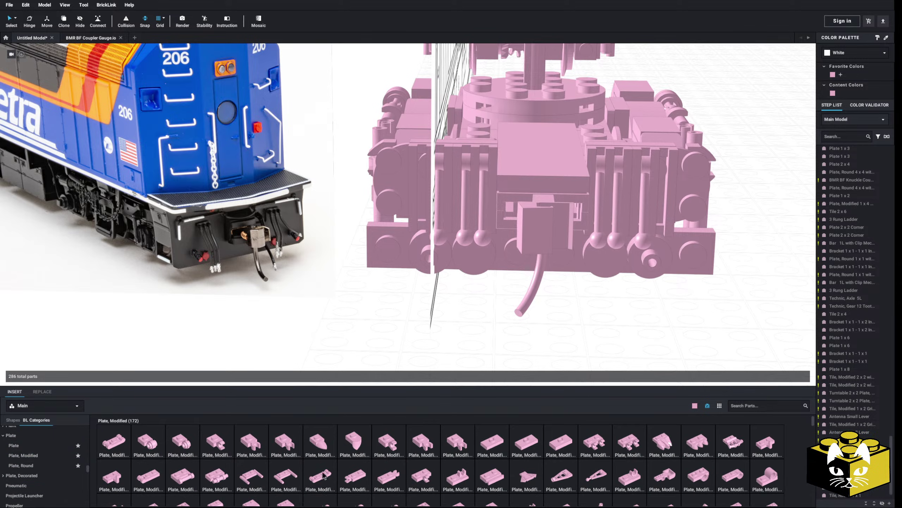
left_click_drag(532, 440, 388, 182)
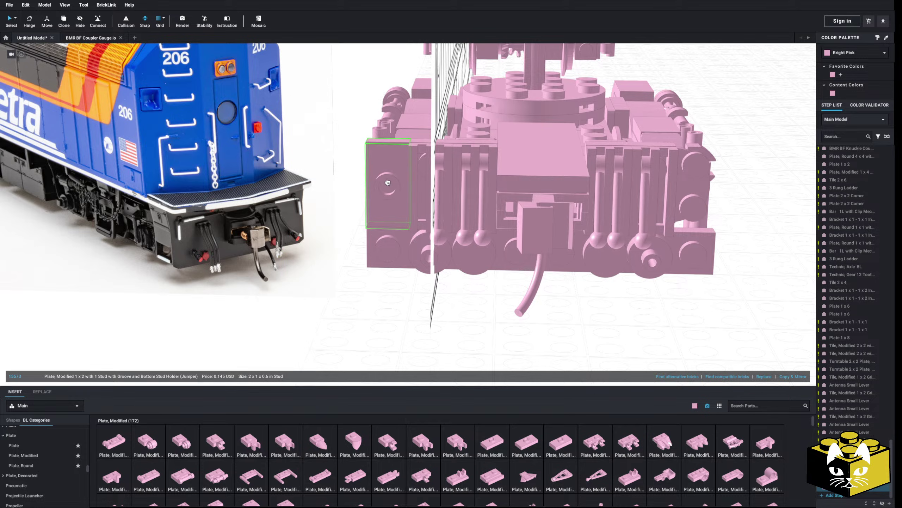
left_click(539, 443)
key("Right")
key("Up")
key("Escape")
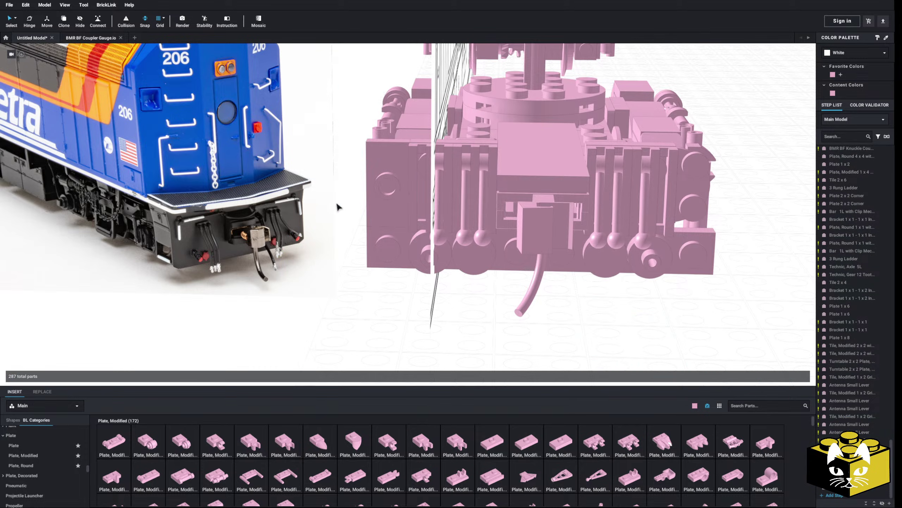
key("ctrl+z")
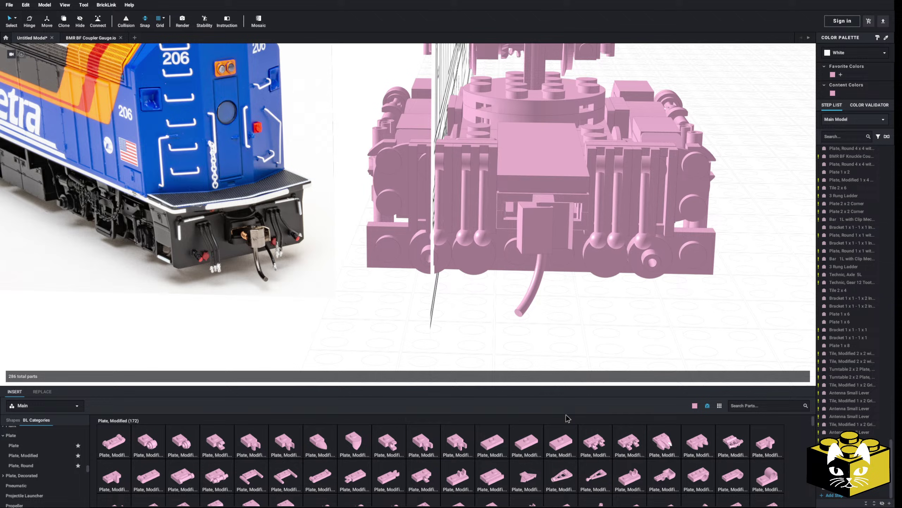
Place a vertical 1 x 2 plate at the outer edge of each side of the coupler end.
left_click(45, 445)
left_click_drag(148, 443, 387, 182)
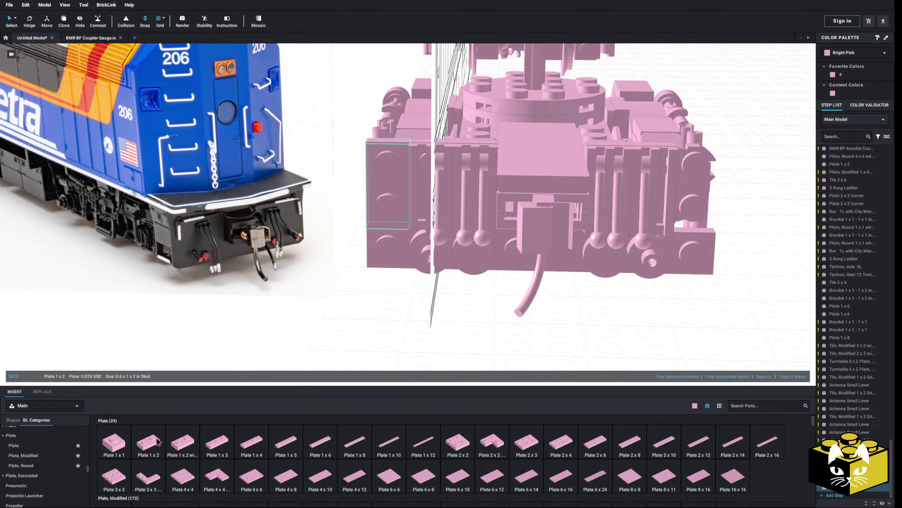
left_click_drag(157, 442, 695, 193)
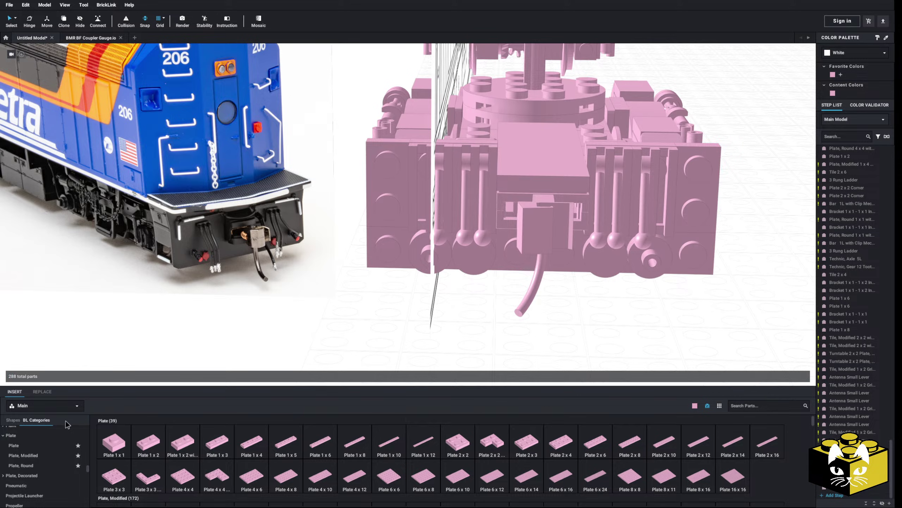
scroll(64, 434, "down", 5)
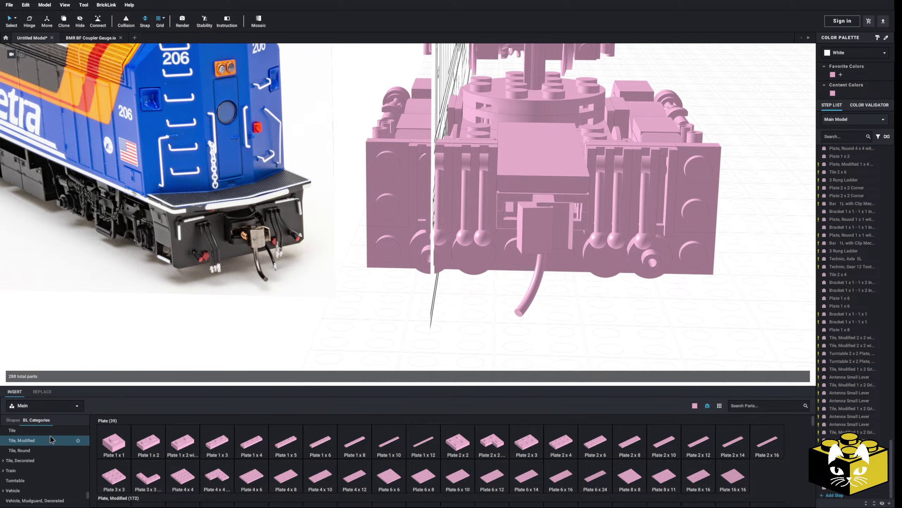
Place a modified 1 x 1 tile with clip at the upper outer corner of one side of the coupler end.
left_click(48, 439)
left_click_drag(192, 441, 384, 175)
mouse_move(304, 348)
right_mouse_down()
mouse_move(292, 348)
mouse_move(301, 367)
mouse_move(305, 347)
right_mouse_up()
middle_click_drag(304, 347, 267, 344)
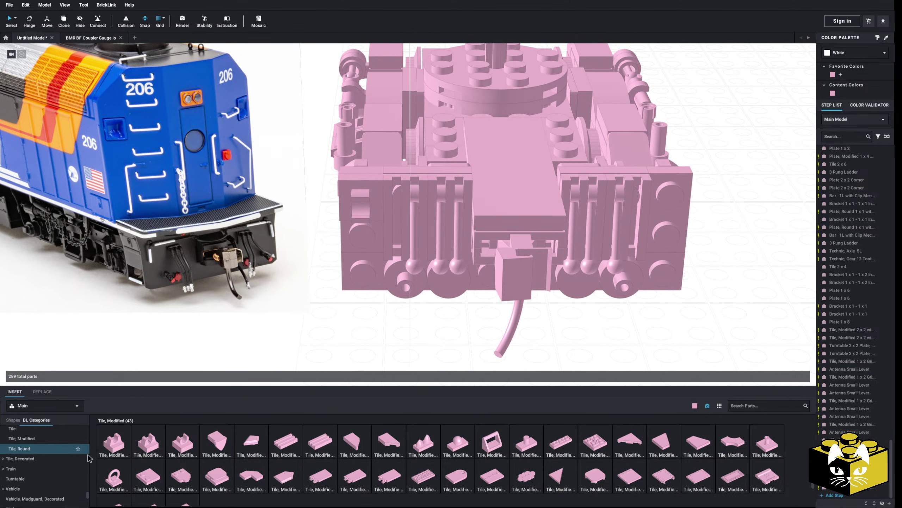
Try a horizontal Bar 3L (Bar Arrow) in the clip tile on the coupler end.
scroll(62, 458, "down", 2)
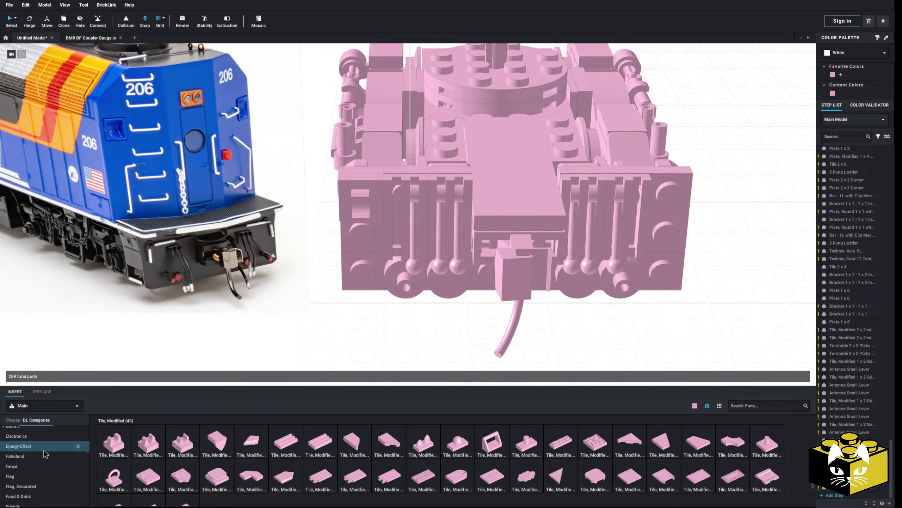
scroll(46, 452, "up", 8)
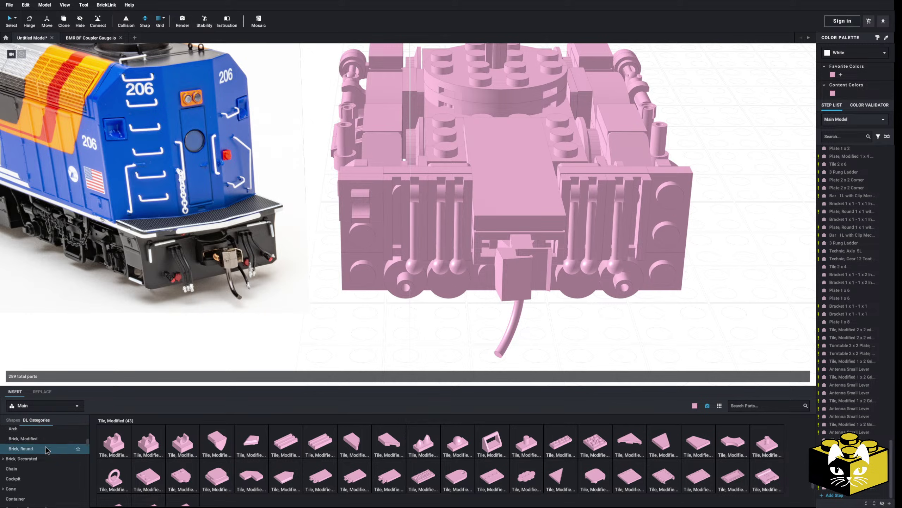
scroll(41, 454, "up", 3)
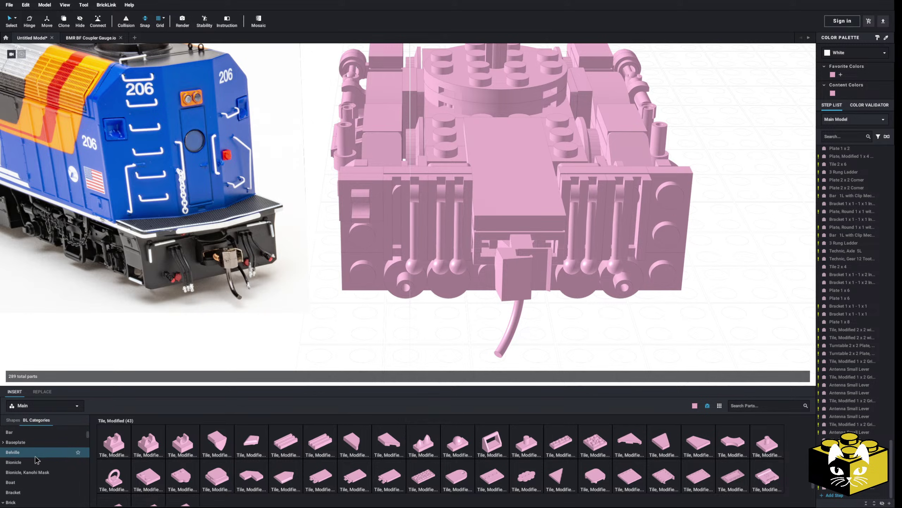
scroll(37, 460, "up", 1)
left_click(36, 456)
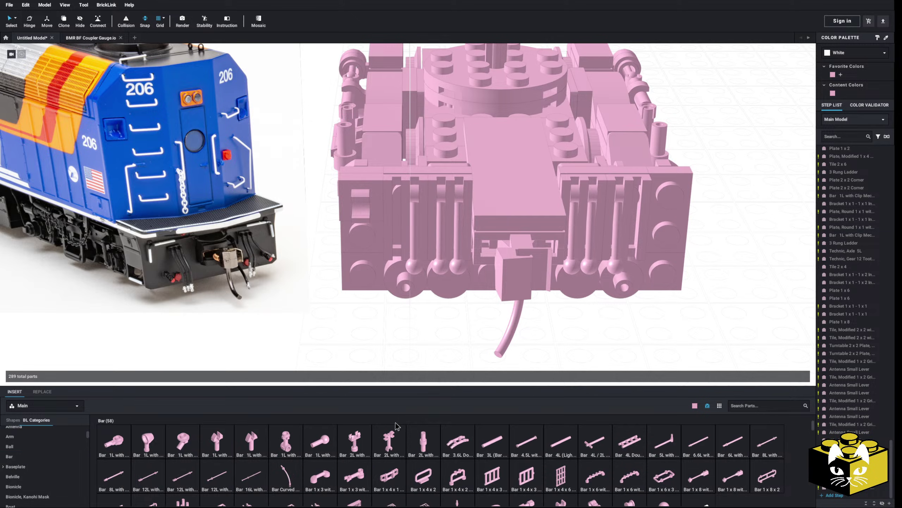
left_click_drag(498, 443, 466, 209)
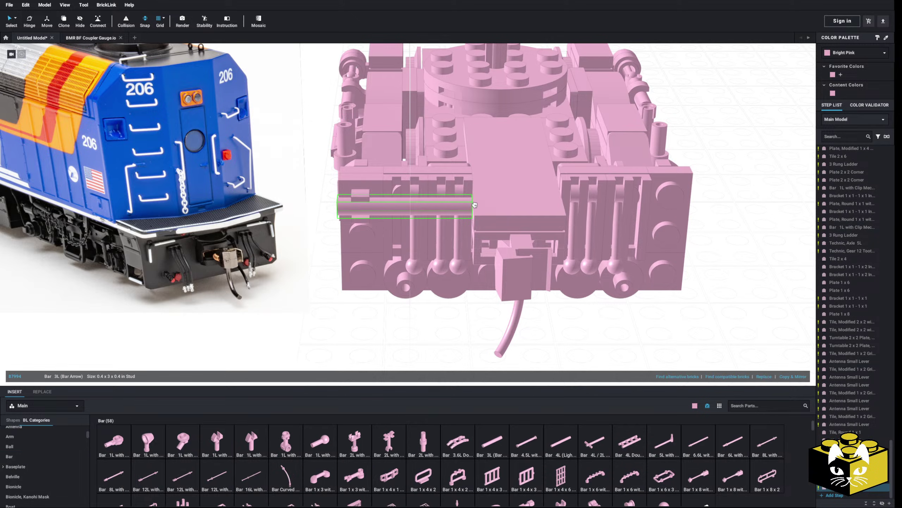
left_click(457, 305)
right_click_drag(457, 306, 511, 326)
scroll(512, 325, "up", 3)
middle_click_drag(512, 325, 511, 304)
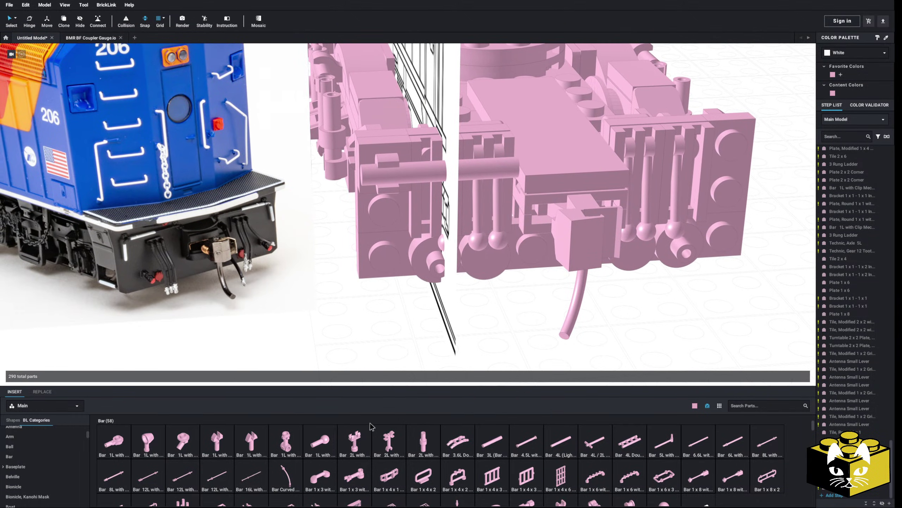
Replace the 3L bar in the clip tile with a Minifigure, Utensil Hose Nozzle Elaborate pointing toward the coupler.
scroll(391, 448, "down", 2)
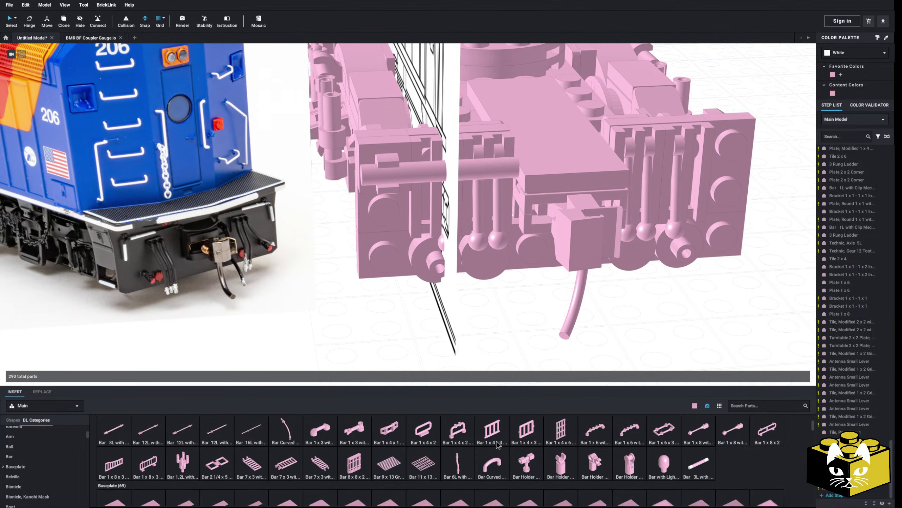
scroll(21, 457, "down", 3)
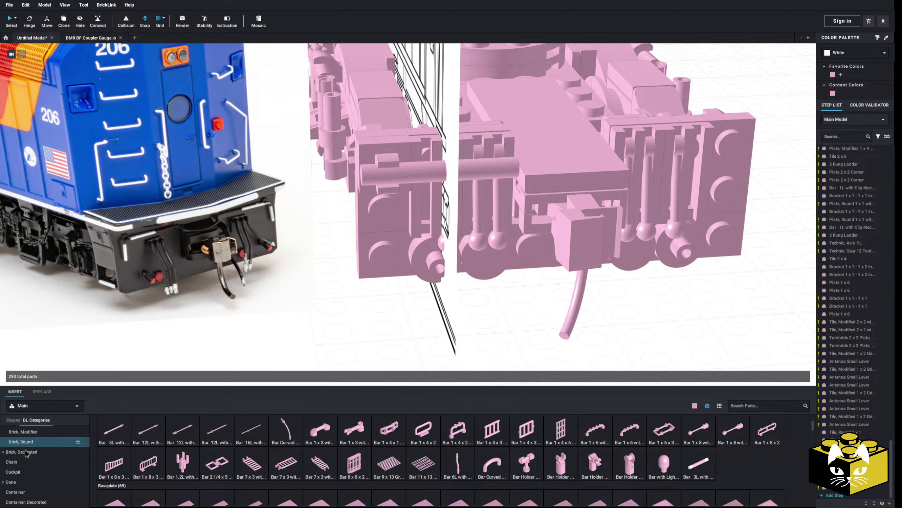
scroll(35, 449, "down", 5)
left_click(3, 452)
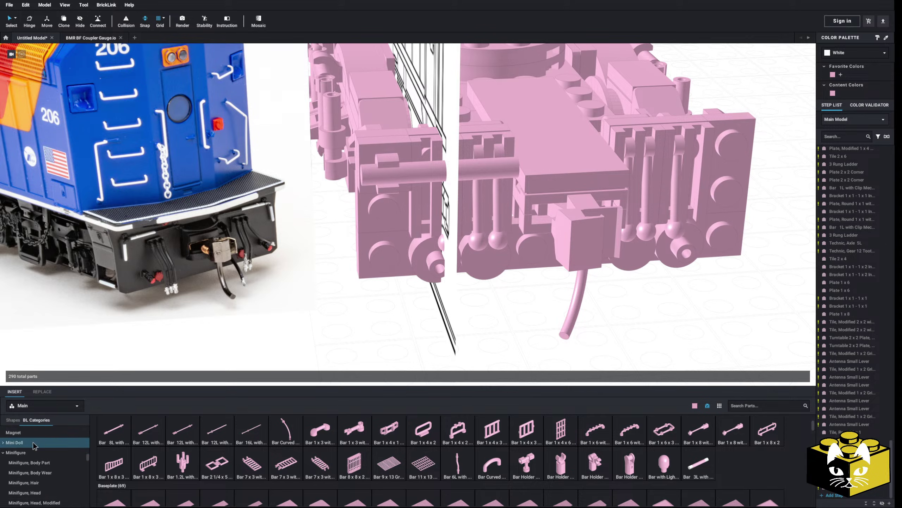
scroll(21, 462, "down", 4)
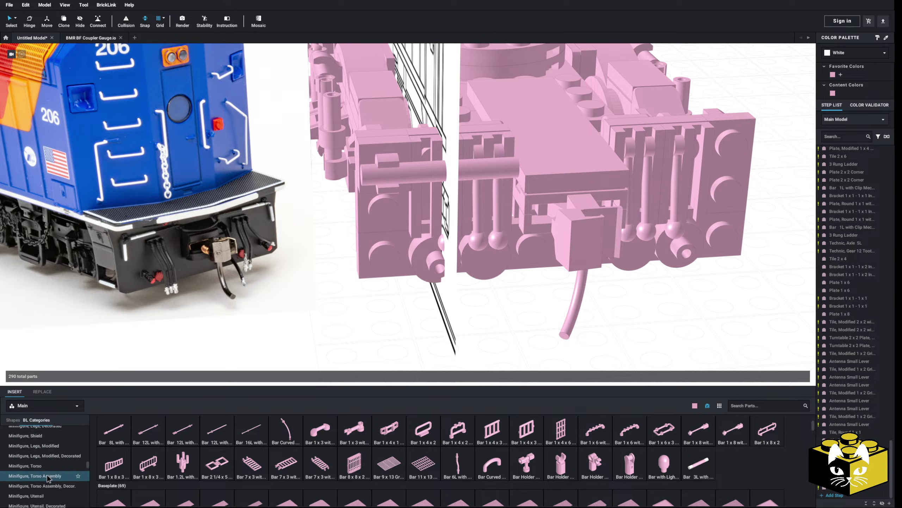
scroll(355, 458, "down", 5)
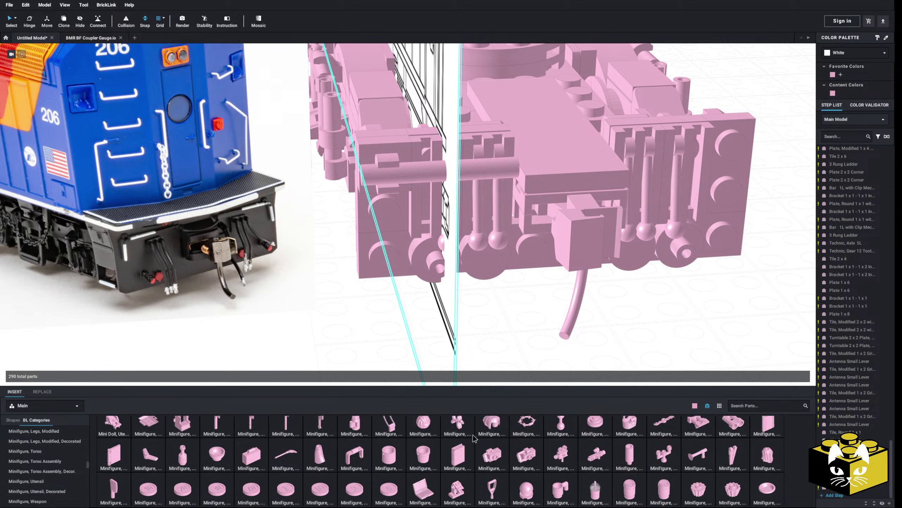
scroll(476, 439, "down", 3)
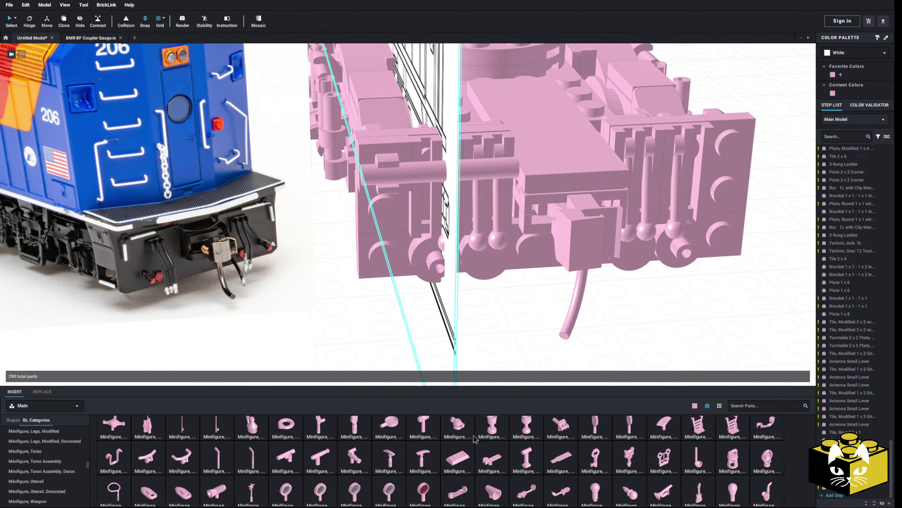
left_click_drag(401, 182, 414, 206)
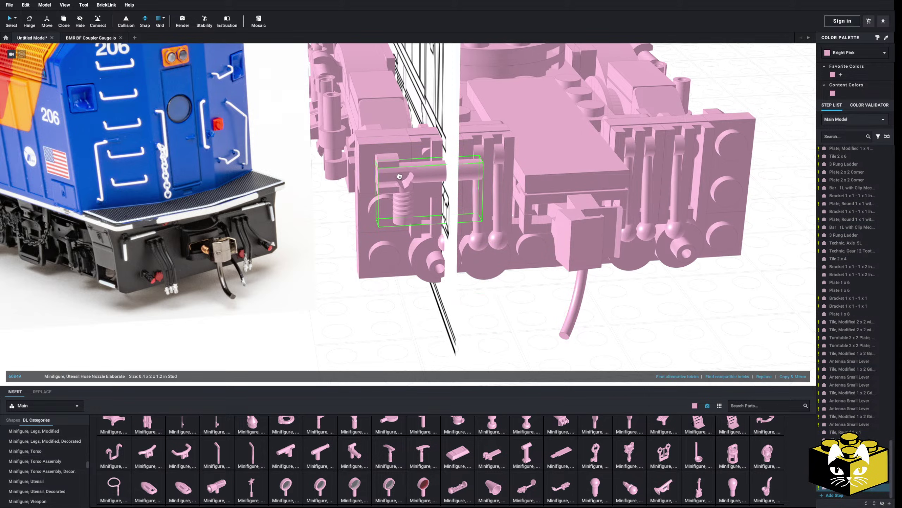
scroll(505, 305, "down", 3)
left_click(505, 305)
Mirror a copy of the clip tile and hose nozzle onto the opposite side of the coupler end.
right_click_drag(506, 305, 431, 277)
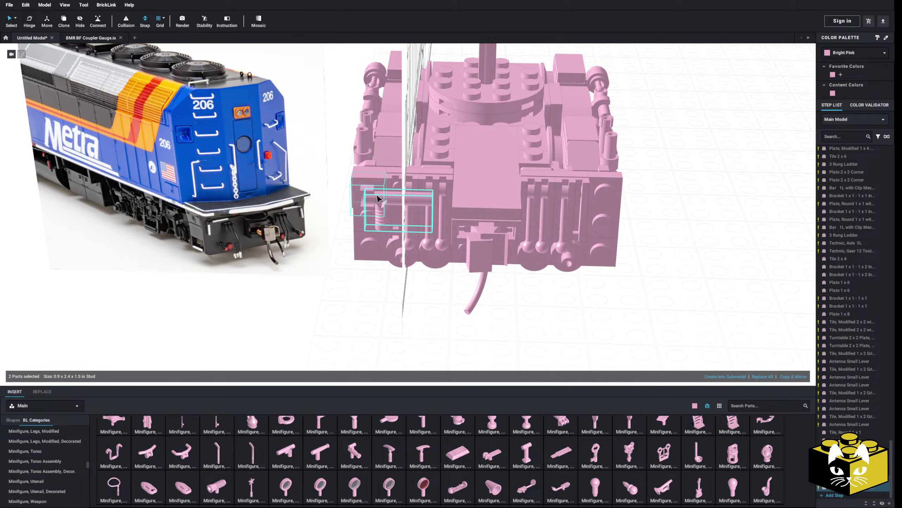
left_click(790, 376)
left_click_drag(506, 188, 600, 199)
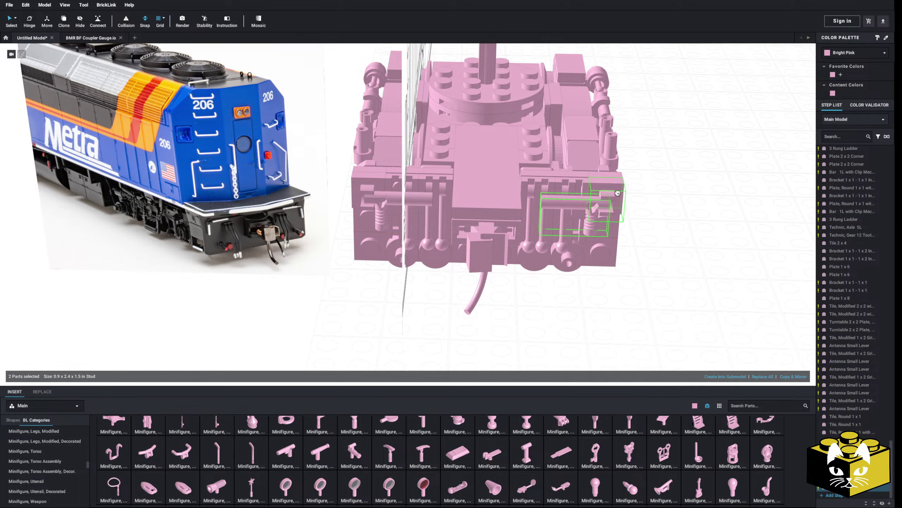
left_click(626, 281)
Adjust the position of the 3 Rung Ladder behind the coupler end on both sides of the rear truck.
right_click_drag(626, 281, 584, 281)
scroll(585, 280, "up", 8)
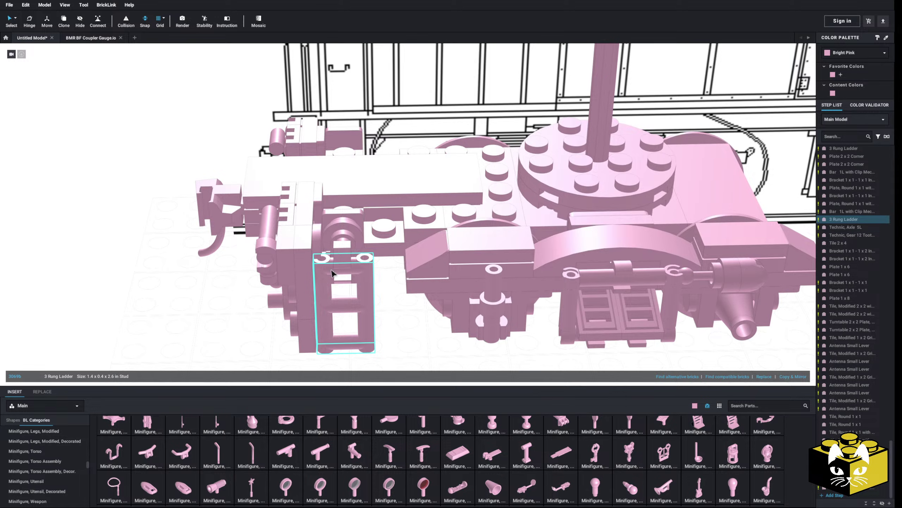
left_click_drag(331, 273, 330, 269)
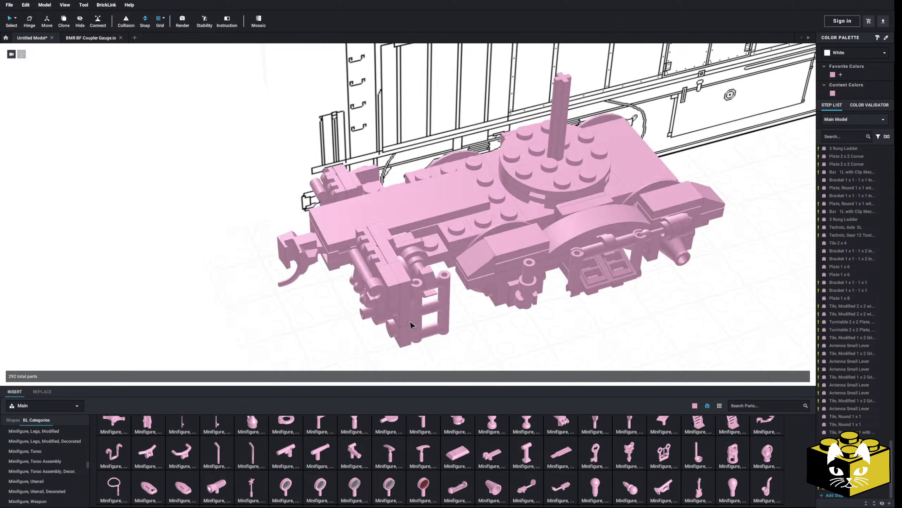
left_click(457, 220)
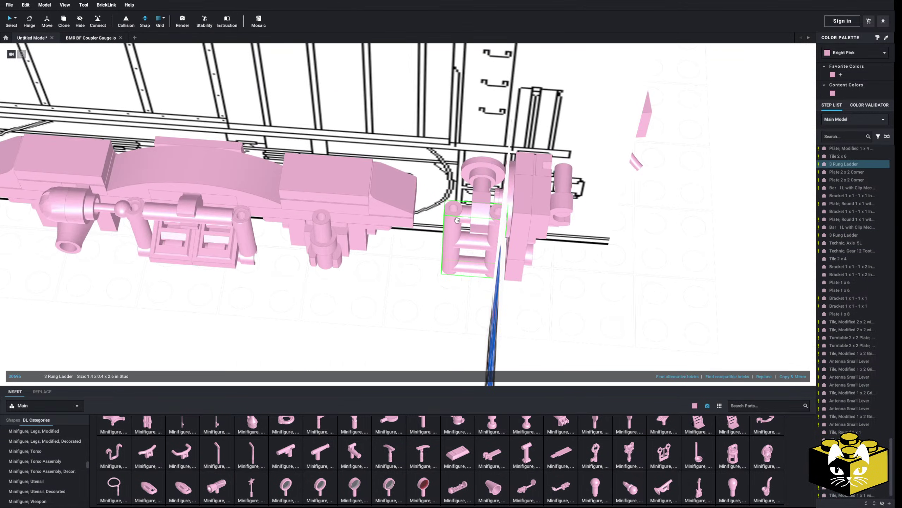
left_click(417, 286)
right_click_drag(417, 286, 448, 321)
left_click(410, 318)
Compare both finished trucks with the EMD F40PH-2C side drawing from several angles.
scroll(411, 327, "down", 3)
scroll(440, 327, "up", 1)
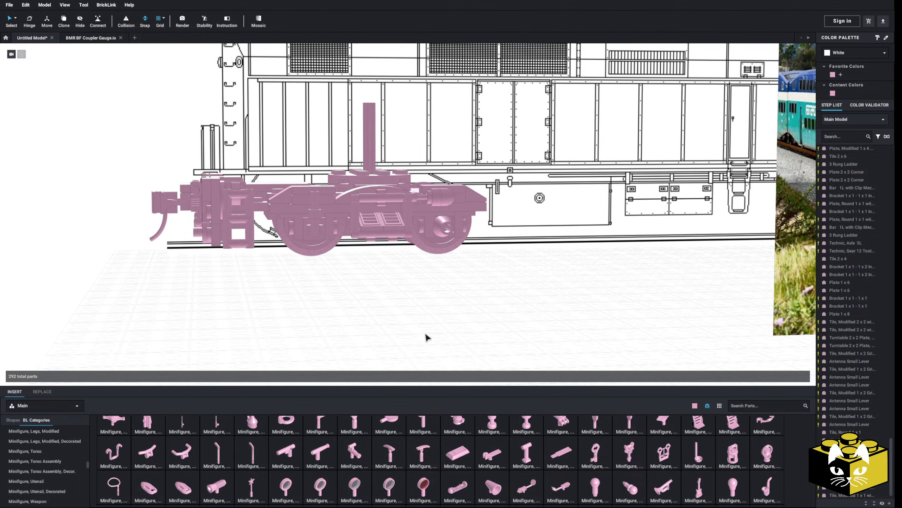
scroll(409, 325, "down", 5)
right_click_drag(399, 326, 601, 237)
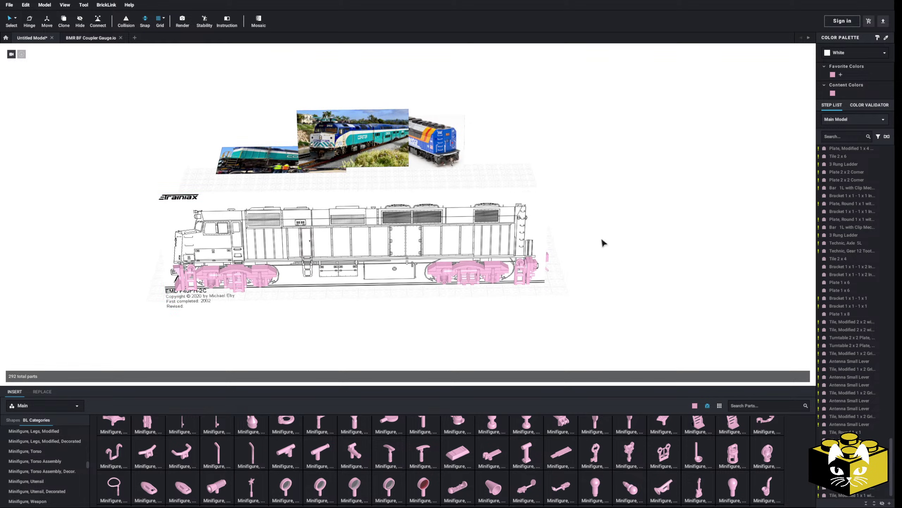
scroll(471, 296, "up", 5)
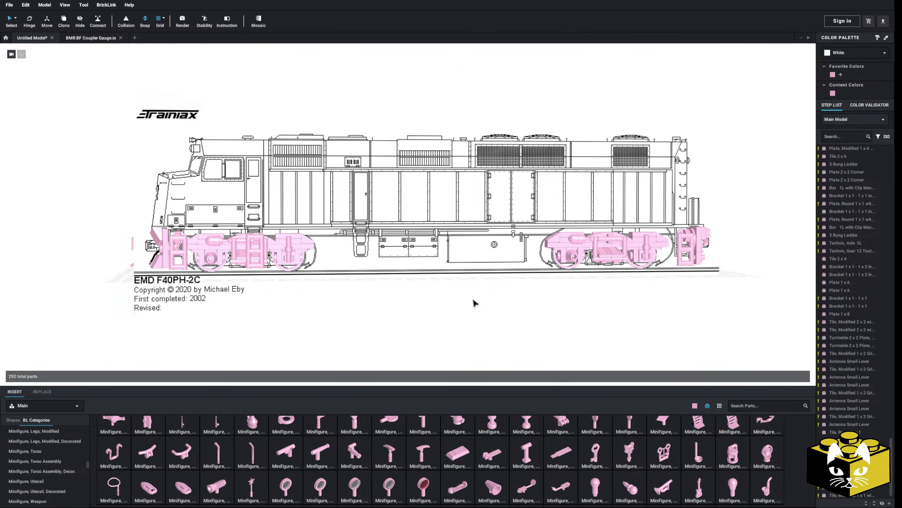
left_click(475, 302)
scroll(476, 300, "down", 2)
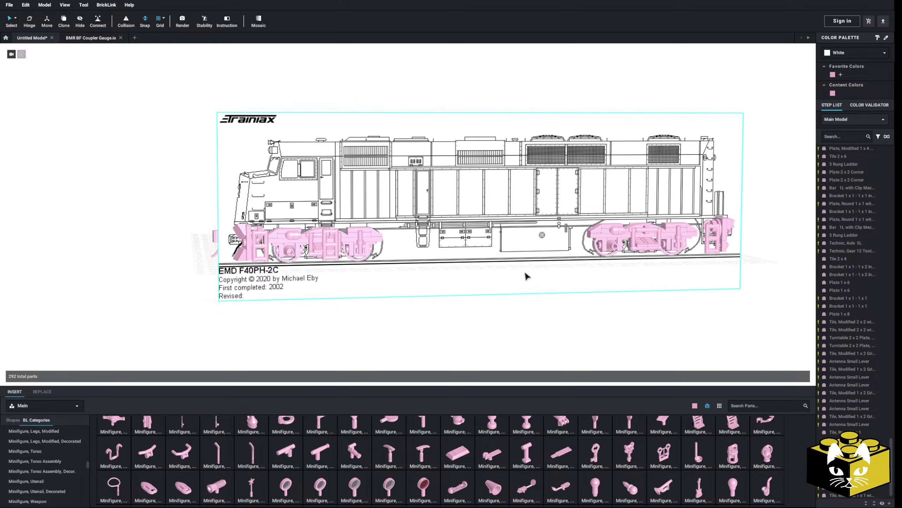
left_click(507, 339)
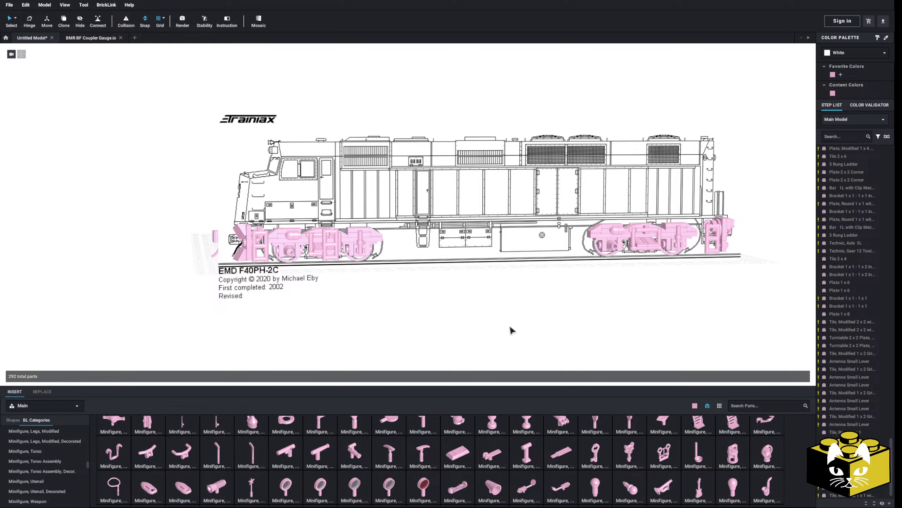
mouse_move(492, 317)
right_mouse_down()
mouse_move(501, 321)
mouse_move(401, 316)
mouse_move(479, 316)
right_mouse_up()
scroll(481, 287, "up", 5)
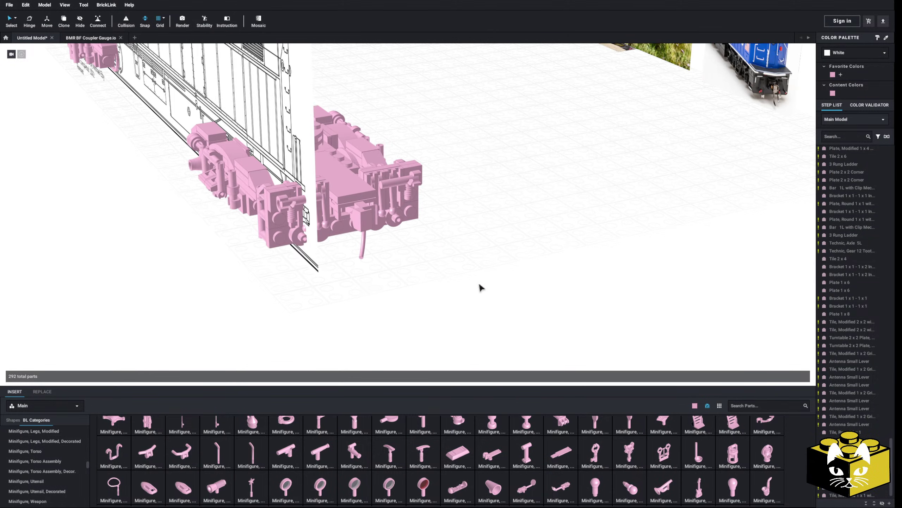
scroll(408, 183, "down", 5)
right_click_drag(487, 240, 526, 281)
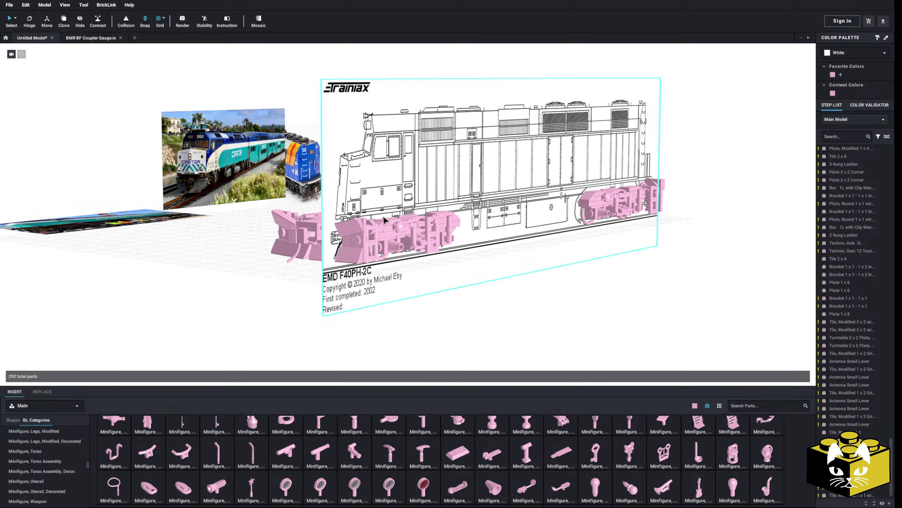
right_click_drag(358, 233, 432, 279)
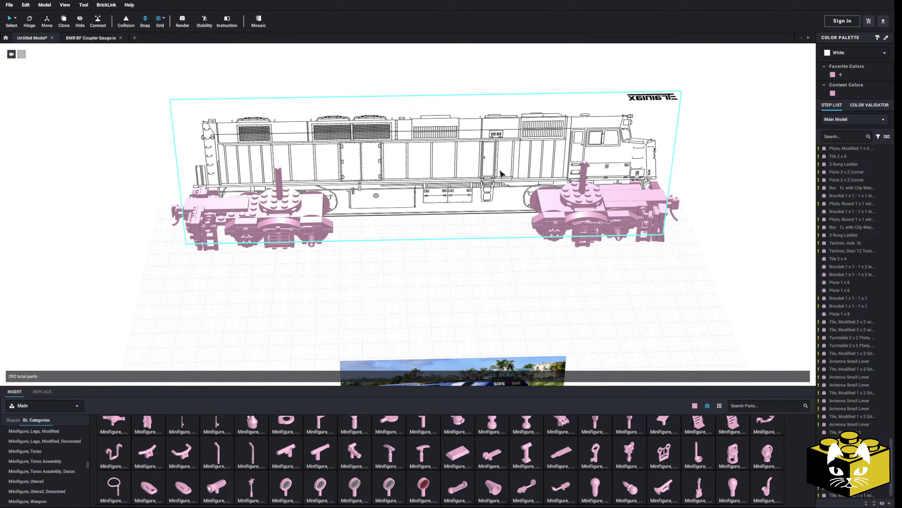
right_click_drag(459, 290, 366, 272)
Examine the COASTER 2102 reference photo, including the area beneath the locomotive body, and return to the trucks.
middle_click_drag(376, 263, 453, 315)
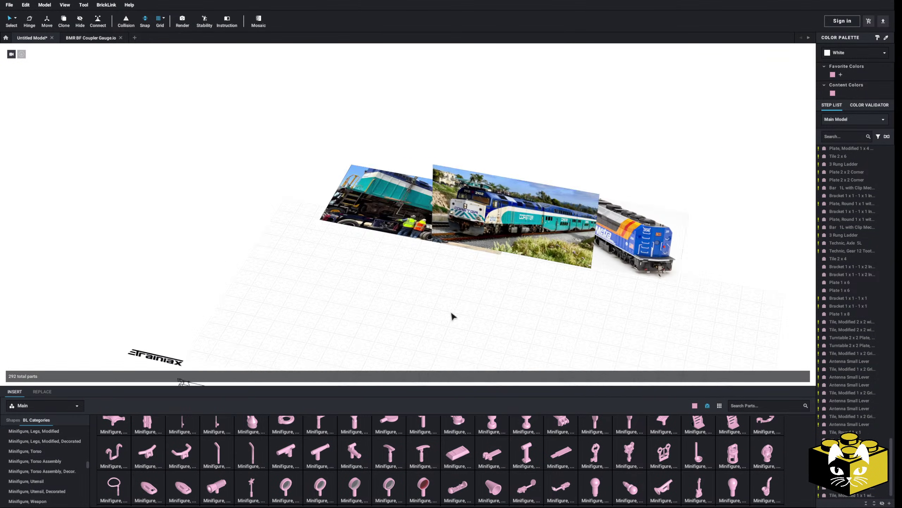
scroll(453, 314, "up", 3)
right_click_drag(453, 314, 391, 265)
scroll(432, 272, "up", 5)
middle_click_drag(391, 264, 447, 256)
scroll(431, 271, "up", 3)
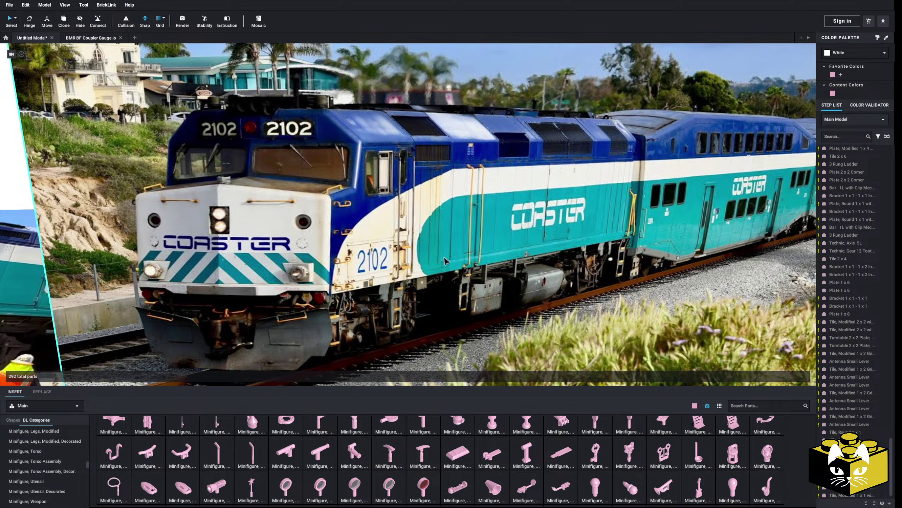
scroll(445, 258, "down", 10)
middle_click_drag(405, 291, 409, 243)
mouse_move(409, 242)
right_mouse_down()
mouse_move(390, 283)
mouse_move(404, 295)
mouse_move(365, 280)
right_mouse_up()
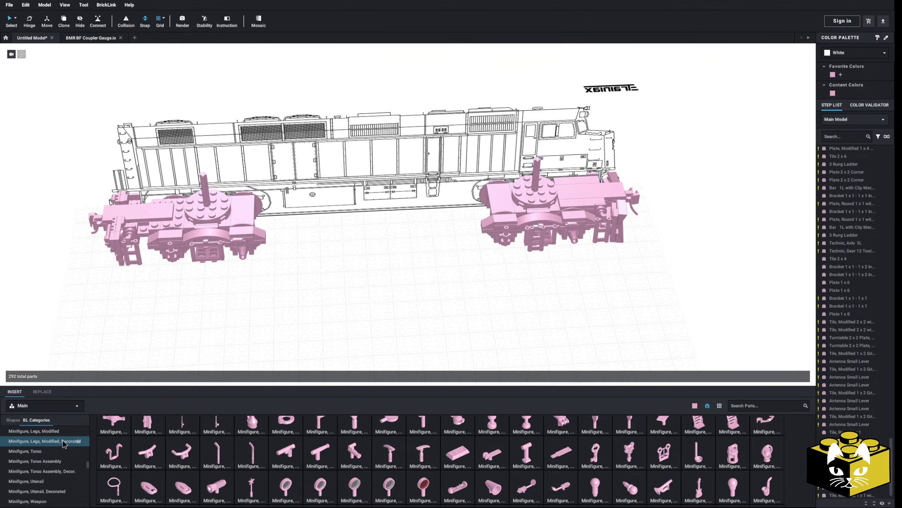
Show the Electric, Motor parts category under the Electric group in the parts palette.
scroll(66, 441, "up", 10)
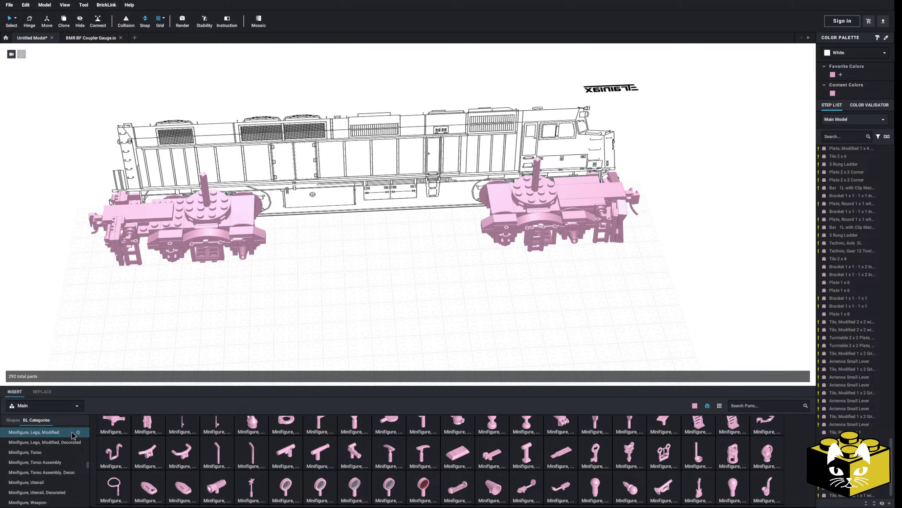
scroll(59, 444, "down", 3)
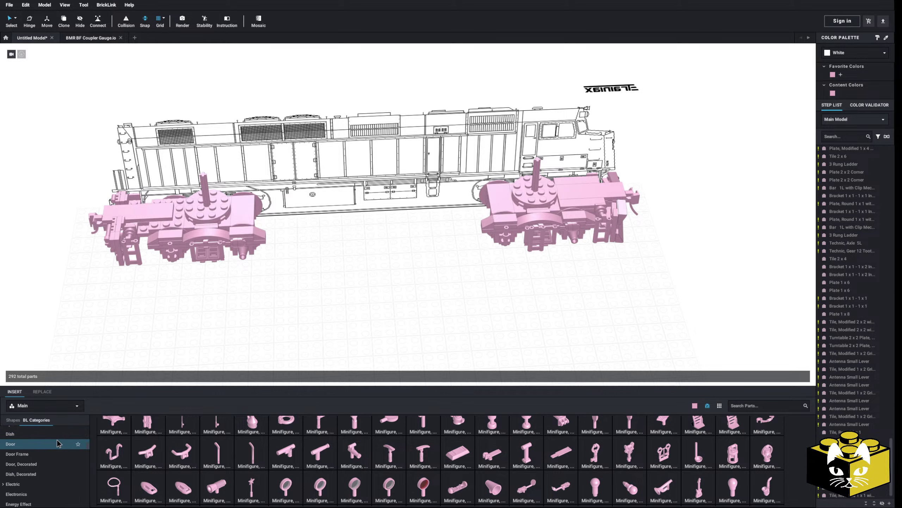
scroll(57, 452, "down", 2)
left_click(3, 442)
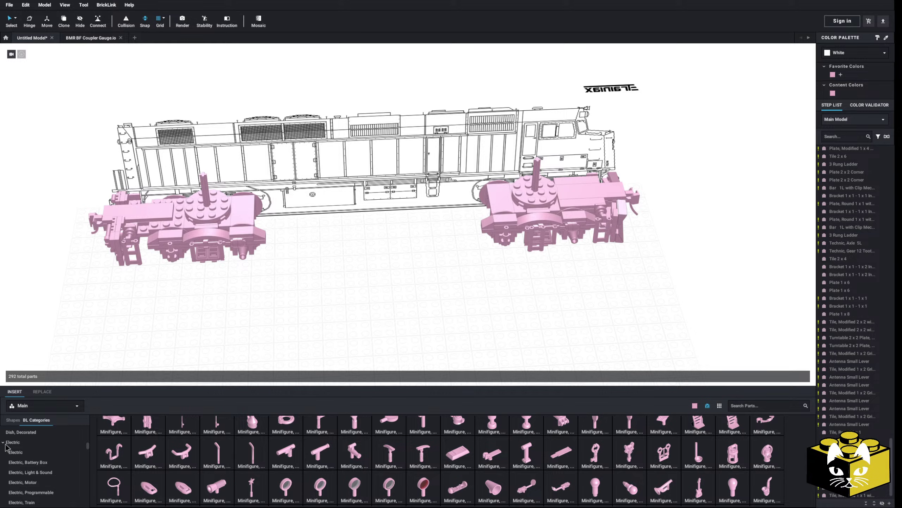
scroll(14, 452, "down", 1)
left_click(22, 460)
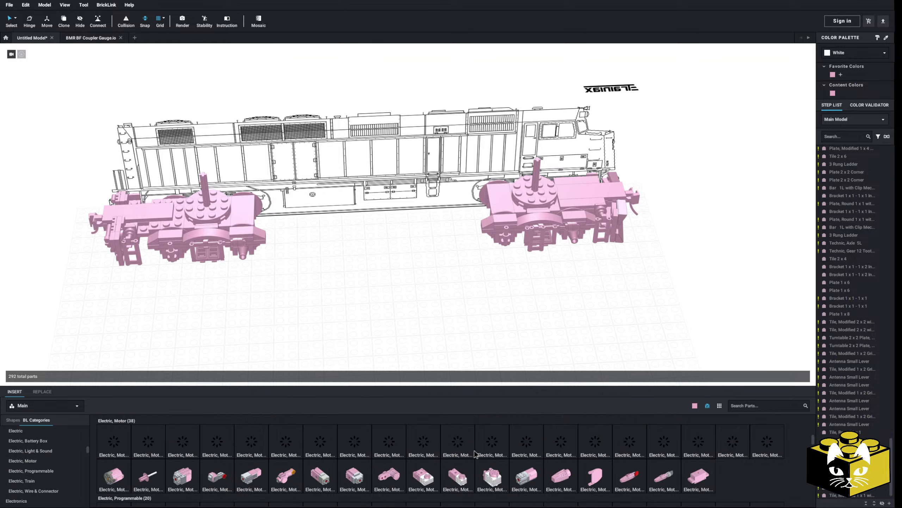
Place an Electric, Motor RC Race Buggy on the rear truck's upright axle, with its tall end facing the middle of the locomotive.
left_click(375, 474)
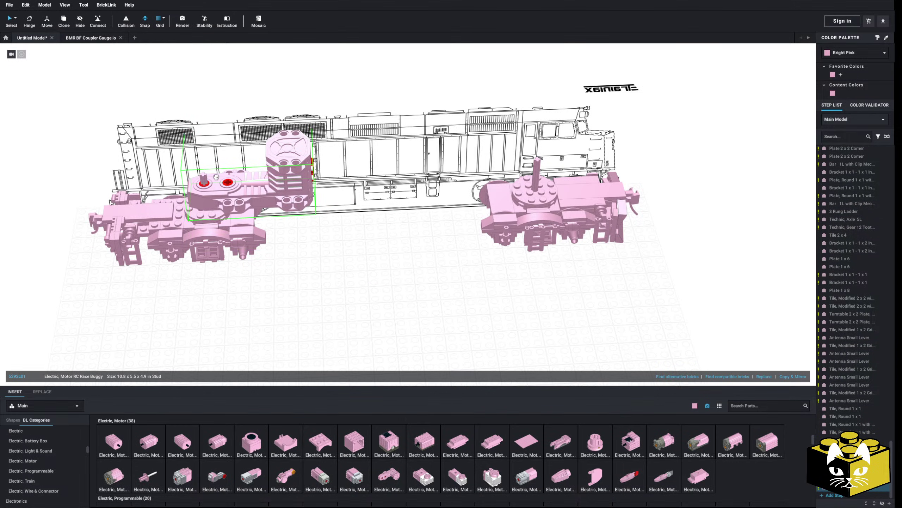
left_click(228, 174)
right_click_drag(228, 174, 214, 161)
middle_click_drag(194, 245, 275, 198)
scroll(257, 209, "up", 8)
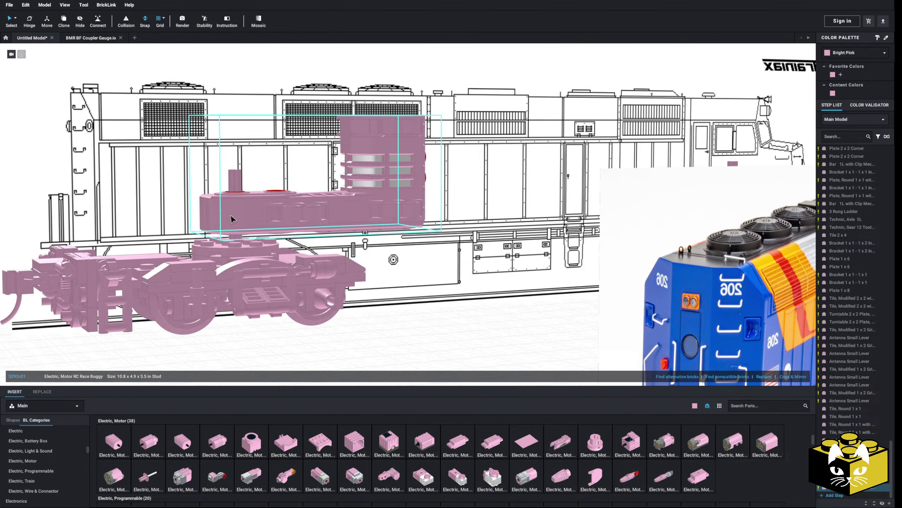
left_click_drag(231, 214, 273, 230)
scroll(273, 235, "up", 3)
scroll(320, 248, "up", 3)
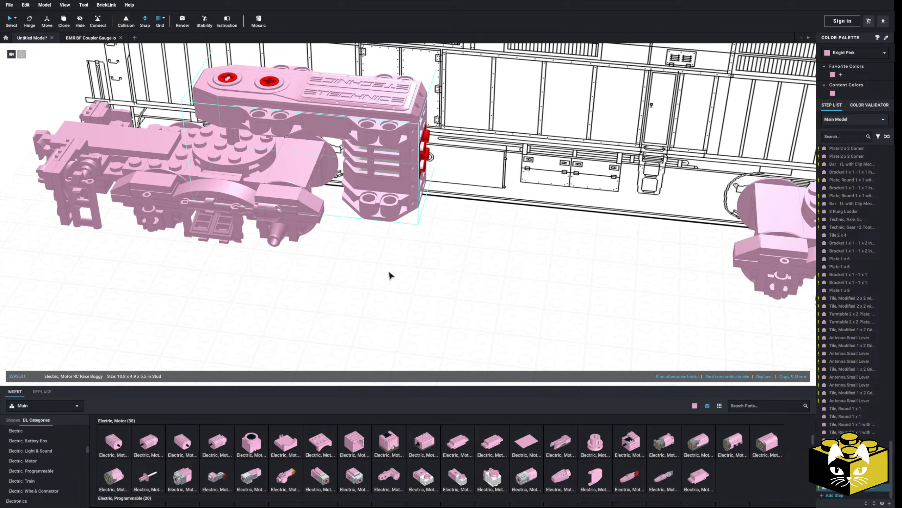
left_click(376, 272)
scroll(376, 271, "up", 1)
middle_click_drag(377, 267, 373, 300)
left_click_drag(178, 175, 180, 177)
Place a second RC Race Buggy motor on the front truck's upright axle, facing the opposite way to the first.
left_click(420, 245)
scroll(424, 244, "down", 3)
right_click(352, 196)
left_click(405, 243)
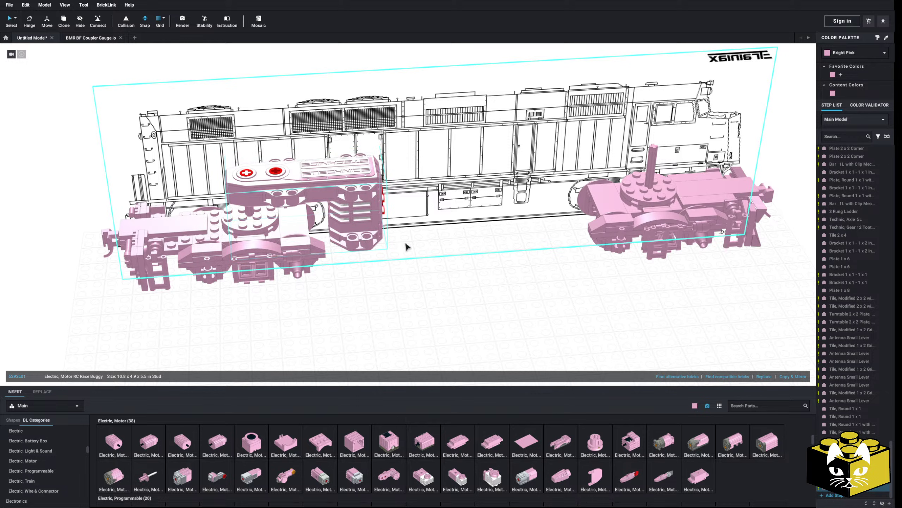
right_click(427, 258)
left_click(394, 274)
right_click(396, 276)
left_click(415, 294)
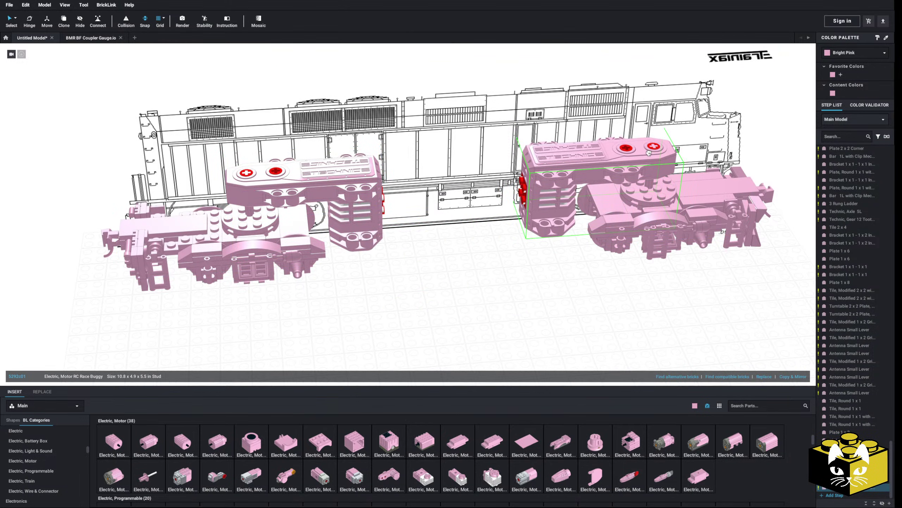
left_click(651, 161)
Examine how the two RC Race Buggy motors fit the trucks and the locomotive side drawing from several angles.
left_click(506, 291)
right_click_drag(507, 291, 366, 316)
scroll(365, 315, "up", 5)
scroll(365, 315, "down", 5)
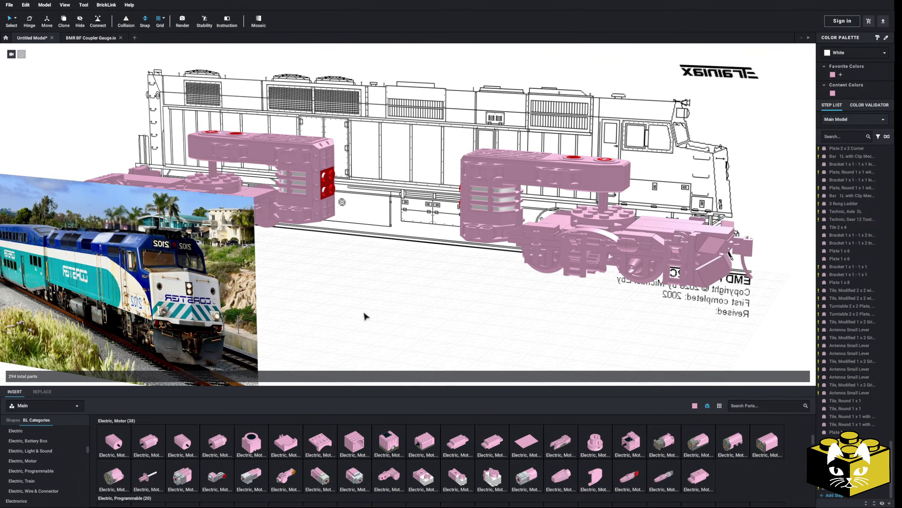
right_click_drag(409, 296, 290, 158)
right_click_drag(385, 283, 355, 283)
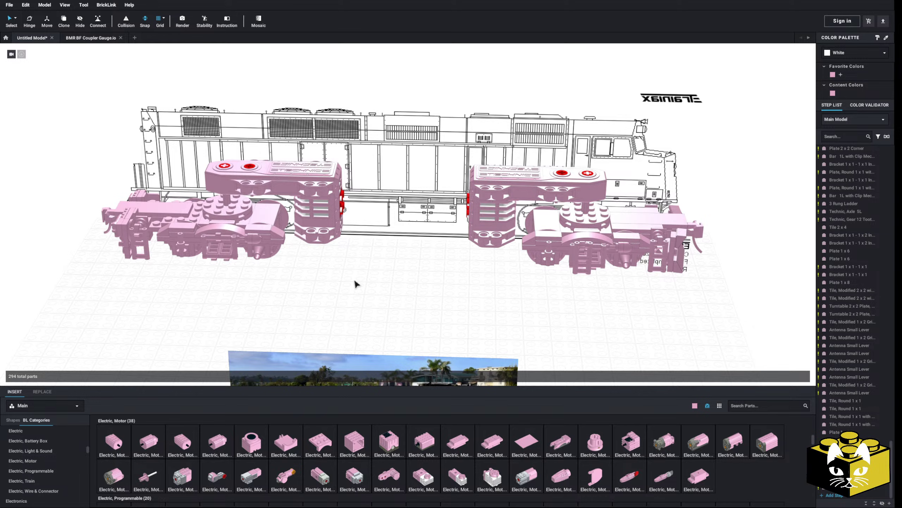
right_click_drag(356, 283, 377, 315)
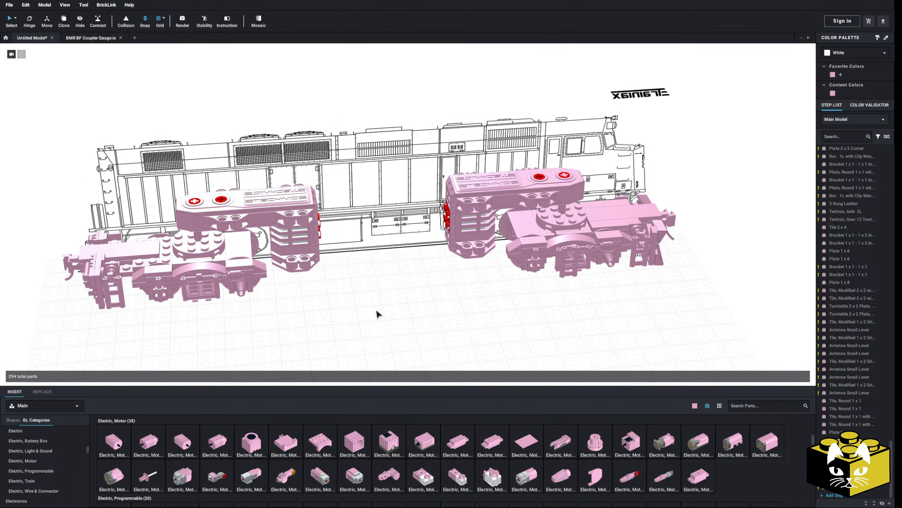
mouse_move(378, 315)
right_mouse_down()
mouse_move(443, 339)
mouse_move(596, 294)
mouse_move(357, 282)
mouse_move(387, 280)
mouse_move(373, 324)
mouse_move(376, 316)
right_mouse_up()
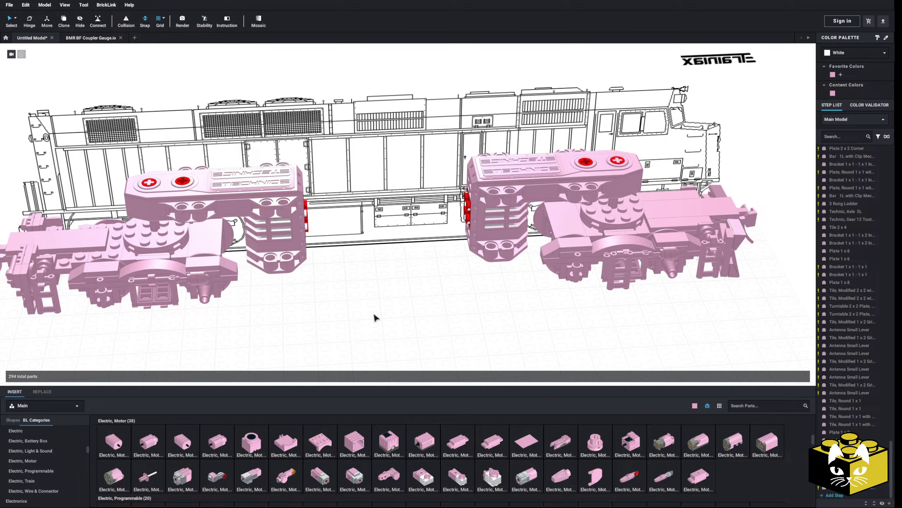
scroll(405, 287, "down", 2)
right_click_drag(405, 286, 451, 259)
scroll(414, 272, "up", 5)
scroll(452, 262, "down", 3)
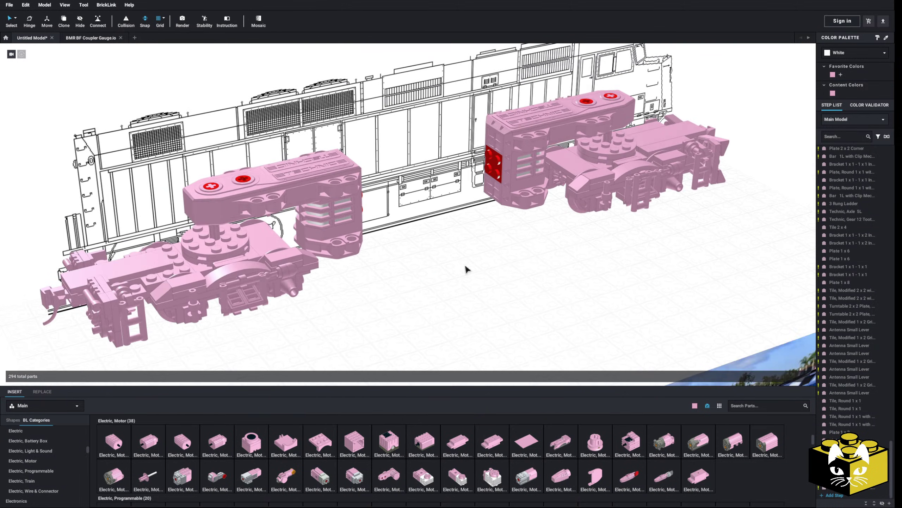
right_click_drag(465, 265, 456, 263)
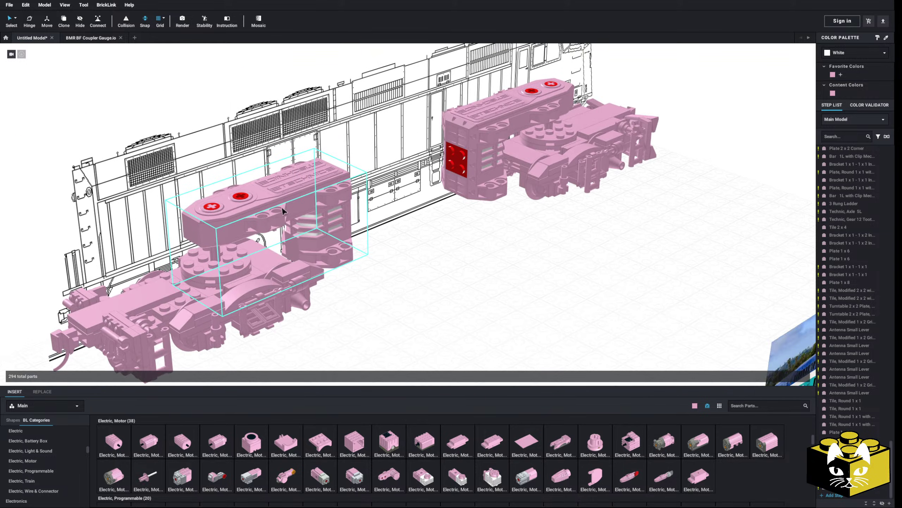
scroll(483, 266, "down", 3)
mouse_move(483, 290)
right_mouse_down()
mouse_move(451, 286)
mouse_move(483, 278)
right_mouse_up()
scroll(483, 278, "up", 2)
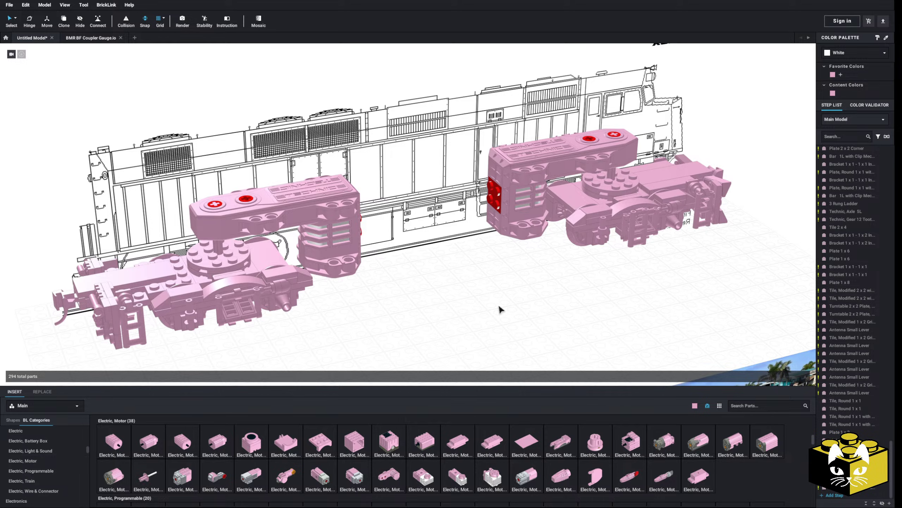
mouse_move(485, 314)
right_mouse_down()
mouse_move(460, 306)
mouse_move(483, 317)
right_mouse_up()
scroll(468, 305, "up", 2)
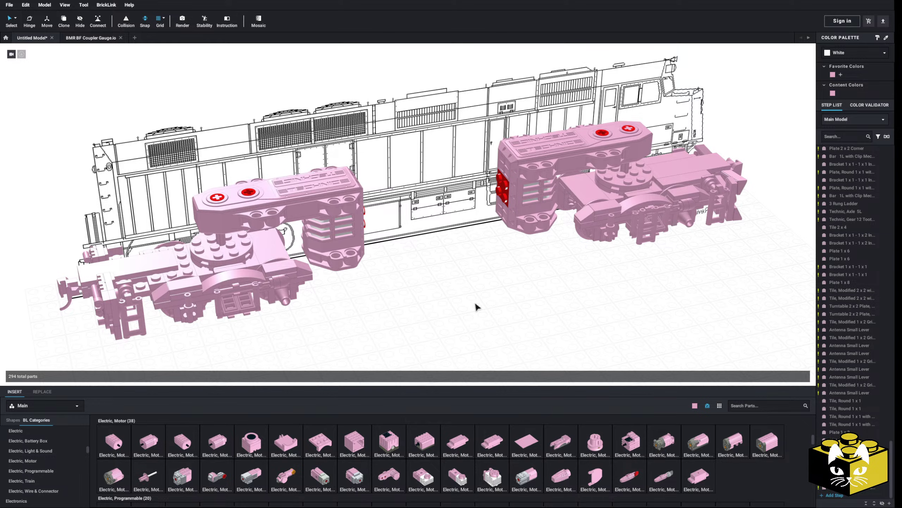
right_click_drag(478, 306, 439, 301)
Delete the RC Race Buggy motors from both trucks.
left_click(517, 205)
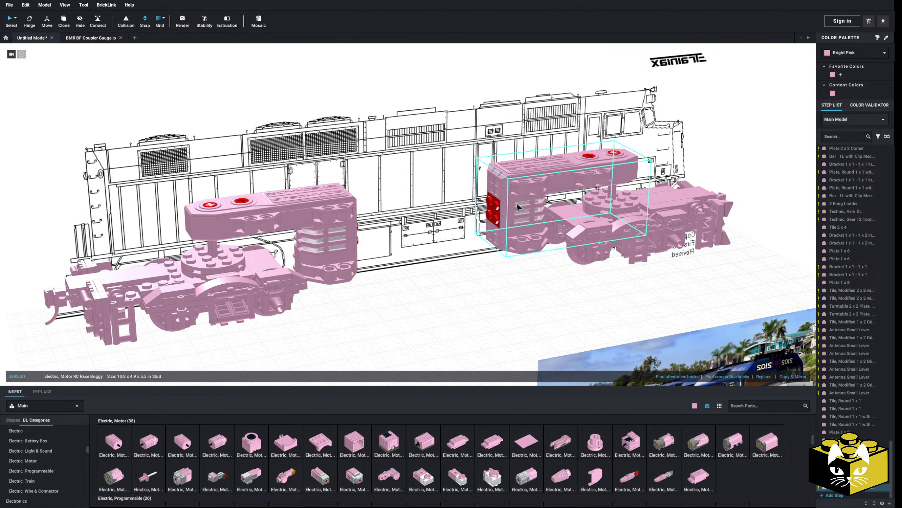
key("Delete")
left_click(335, 231)
key("Delete")
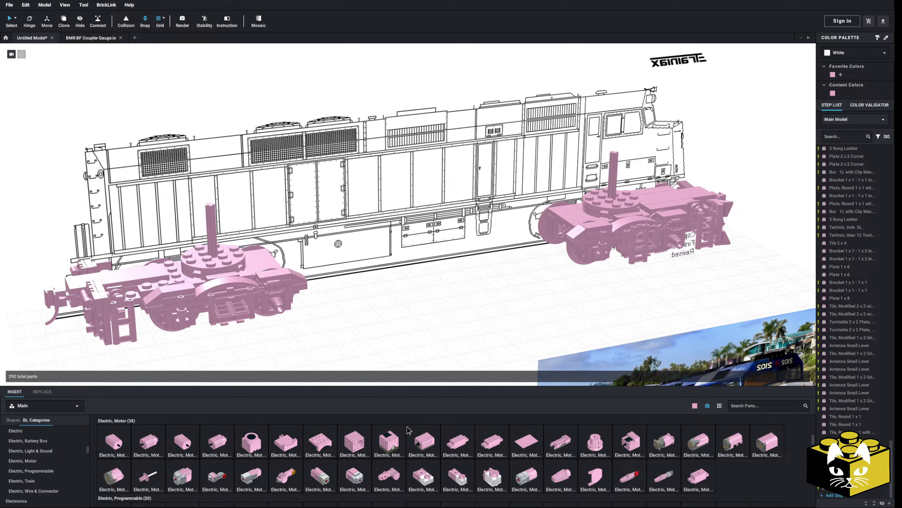
Place two large pink-and-grey electric motors above the inner ends of the trucks, one per truck, with their grey ends facing outward.
left_click_drag(343, 488, 281, 210)
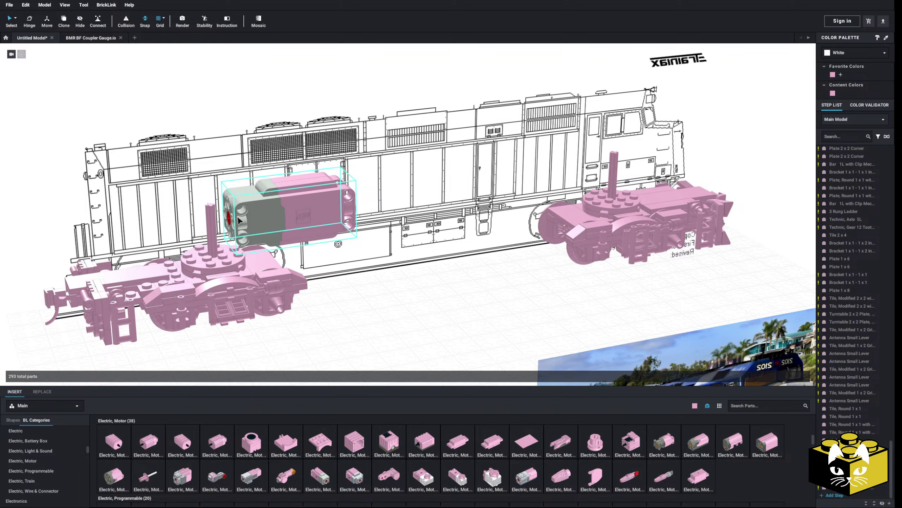
left_click_drag(320, 474, 580, 172)
scroll(436, 333, "up", 4)
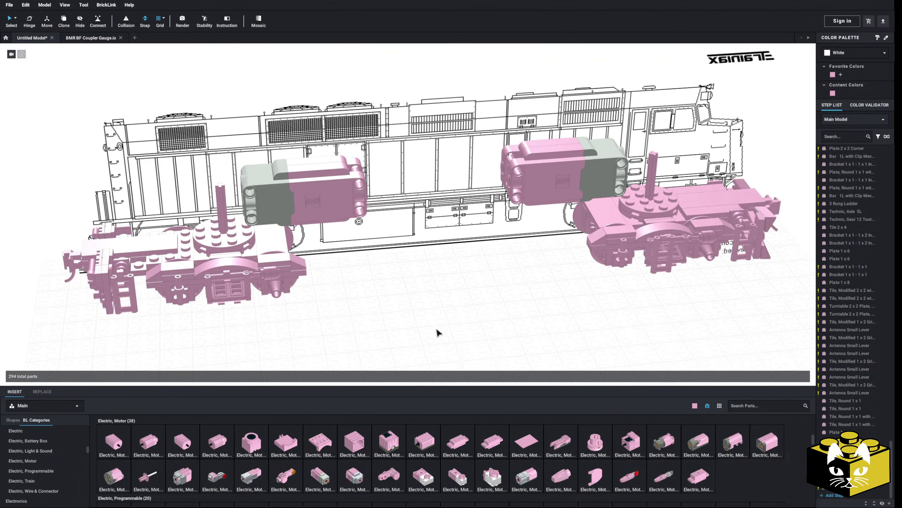
scroll(426, 343, "up", 5)
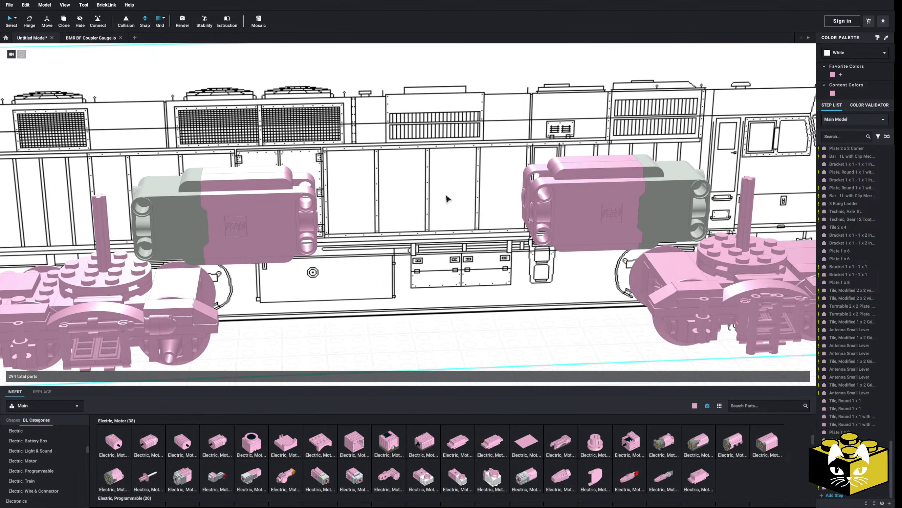
Add the Electric 9V Battery Box Powered Up Bluetooth HUB with Light Bluish Gray Bottom between the two motors, turned lengthwise along the locomotive.
scroll(502, 478, "up", 5)
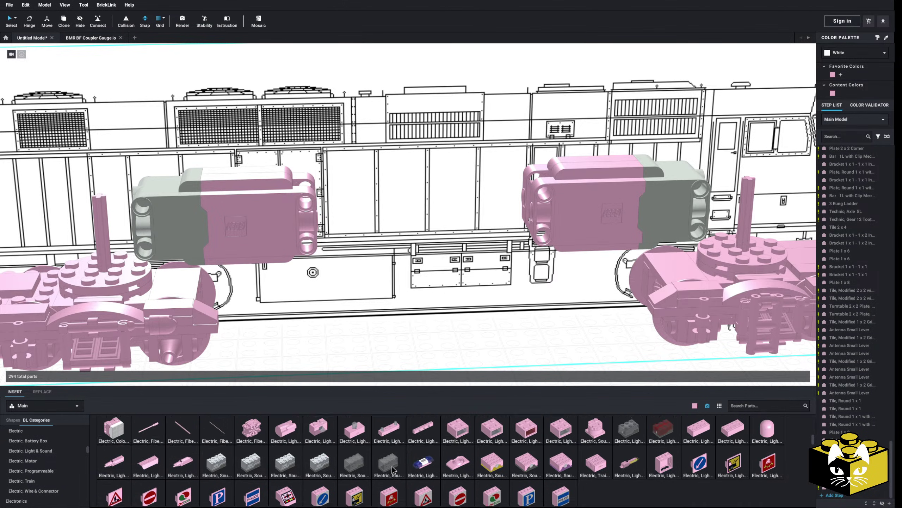
scroll(397, 470, "up", 5)
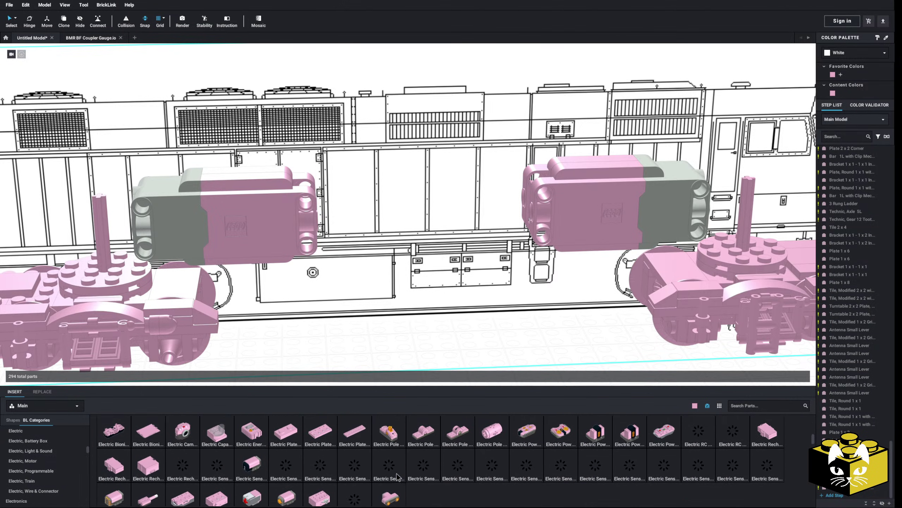
scroll(411, 480, "down", 5)
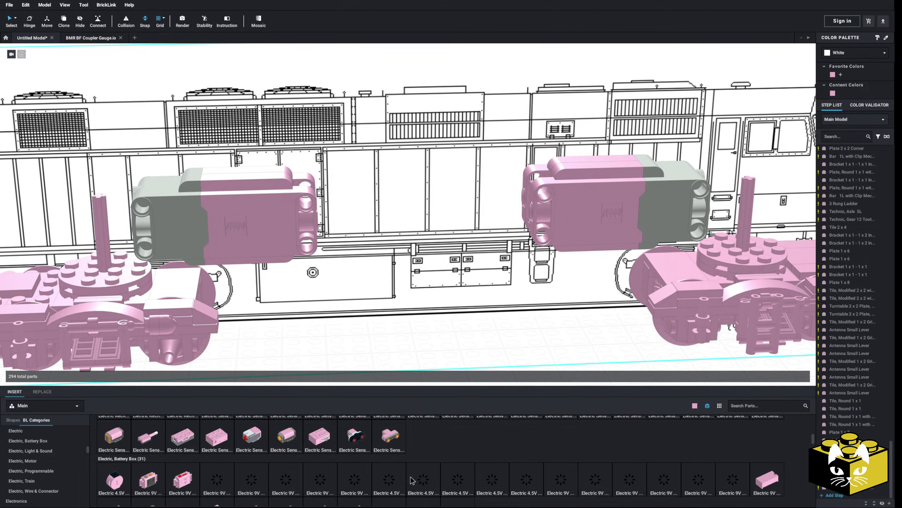
scroll(412, 480, "up", 1)
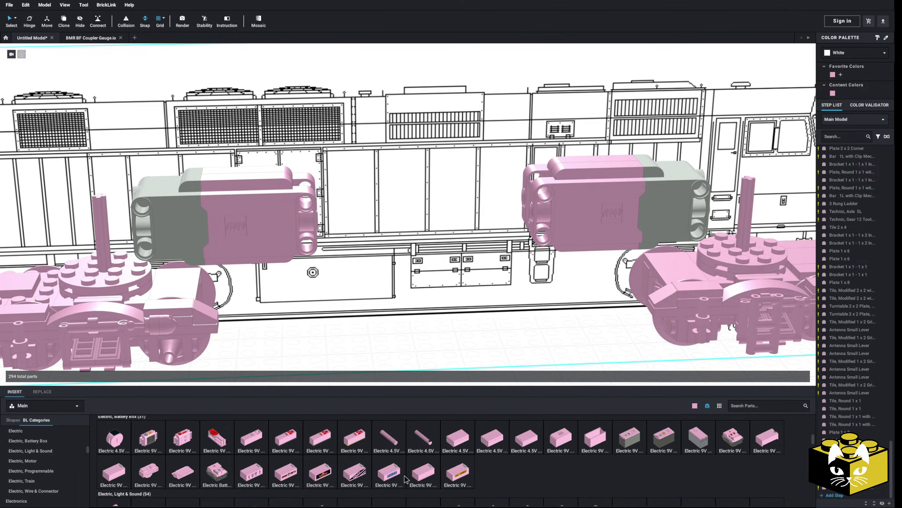
left_click(698, 438)
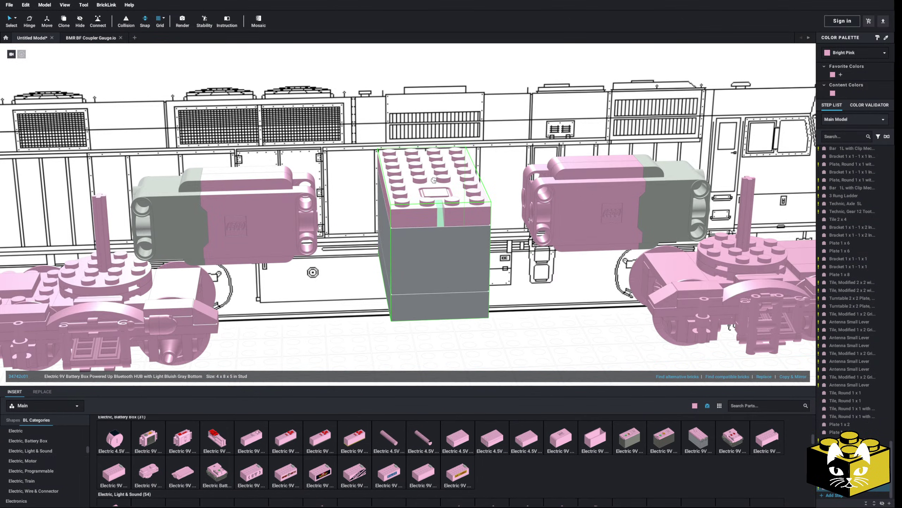
left_click(461, 342)
scroll(458, 339, "down", 5)
right_click_drag(457, 339, 391, 212)
left_click(400, 234)
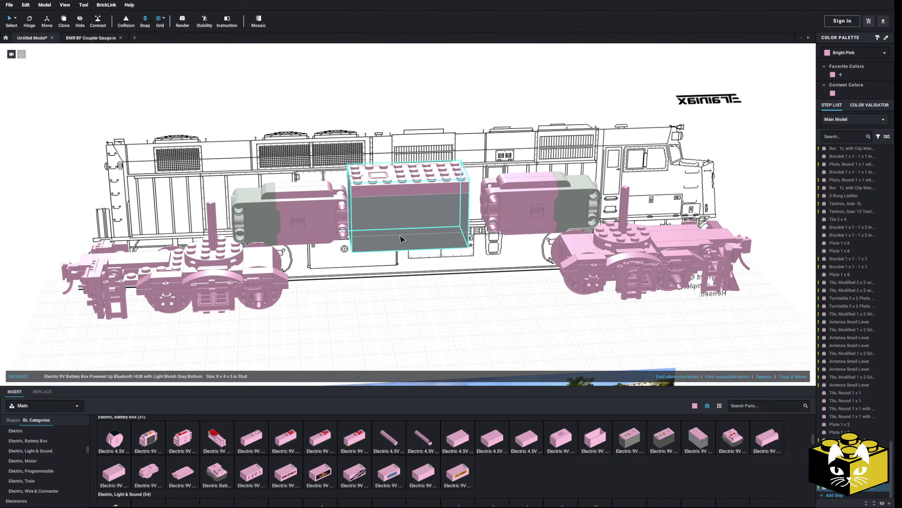
left_click(413, 311)
mouse_move(414, 310)
right_mouse_down()
mouse_move(377, 309)
mouse_move(406, 314)
right_mouse_up()
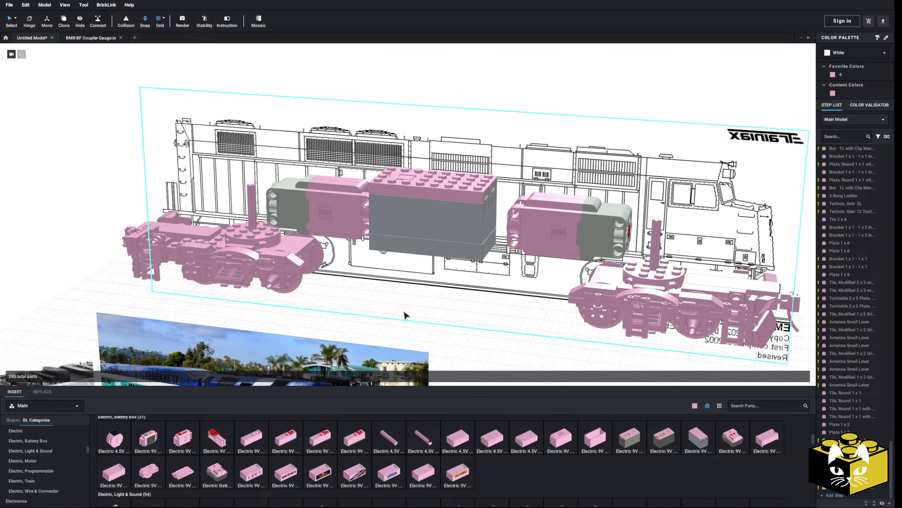
right_click_drag(405, 315, 409, 315)
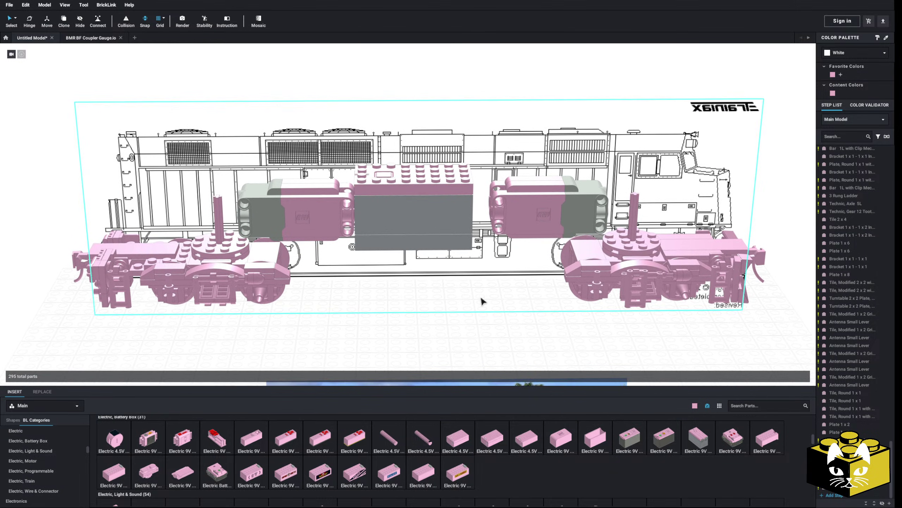
Place an Electric, Motor RC Race Buggy in the open area in front of the battery box, parallel to the locomotive.
scroll(477, 444, "down", 5)
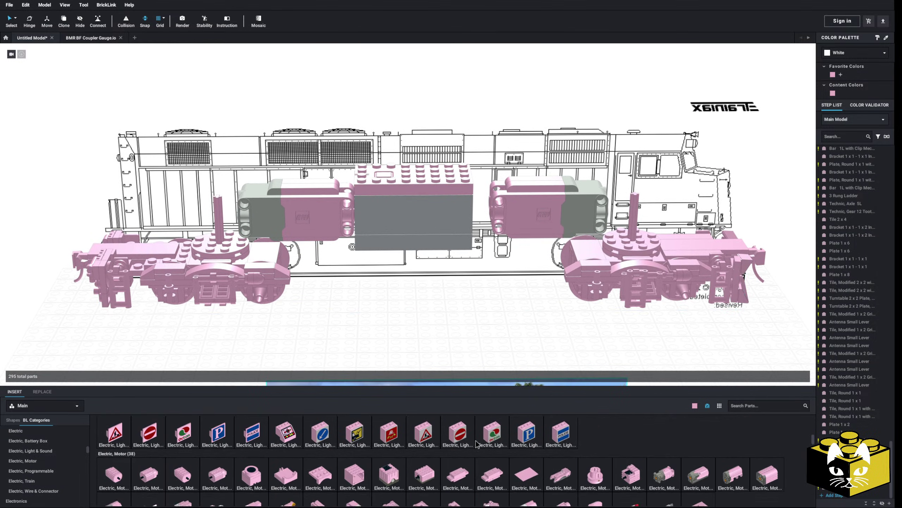
scroll(477, 445, "down", 3)
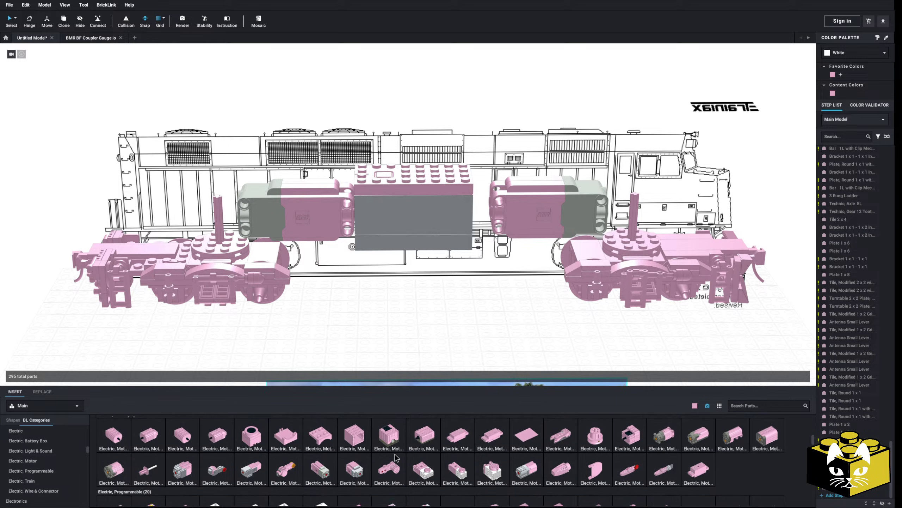
left_click_drag(397, 458, 414, 307)
key("Right")
key("Right")
key("Right")
key("Right")
key("Right")
right_click_drag(408, 297, 402, 280)
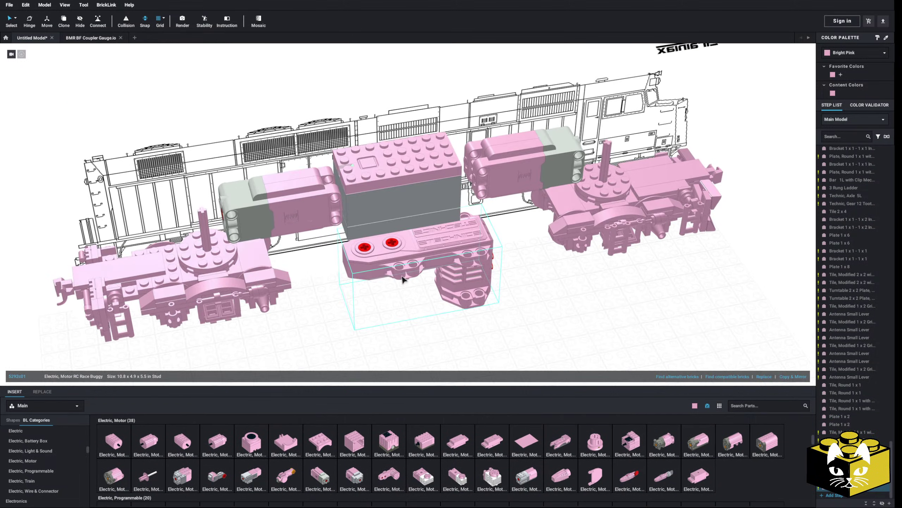
left_click_drag(402, 280, 410, 297)
scroll(322, 312, "up", 5)
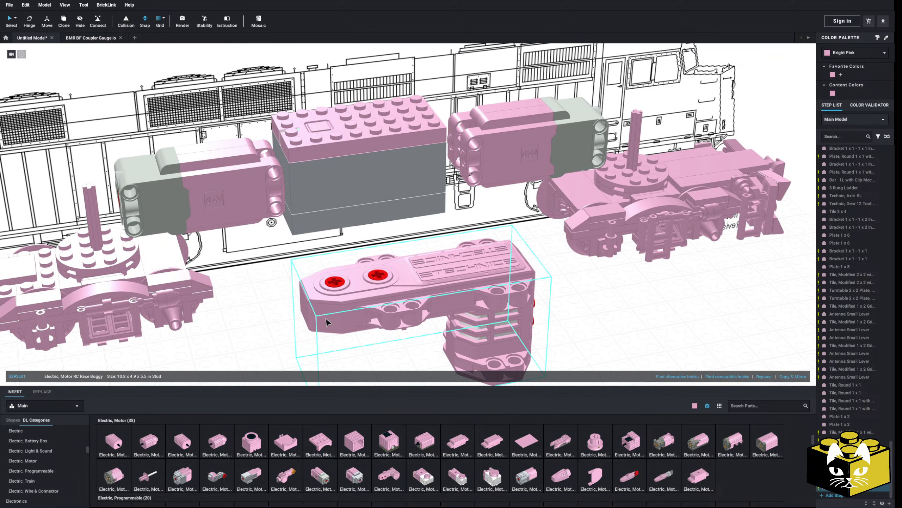
left_click_drag(368, 312, 348, 307)
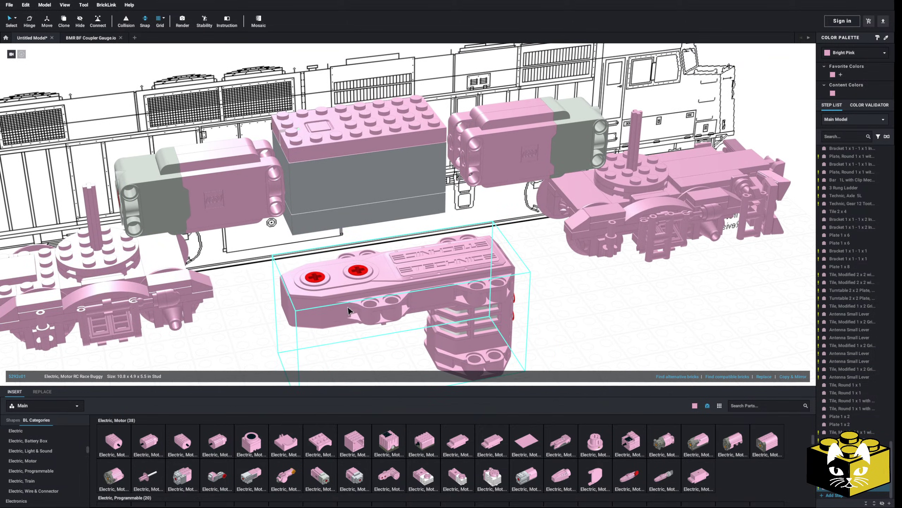
Switch to the browser and examine the BuWizz Motor product page for its features and size, comparing it with the RC Race Buggy motor.
scroll(336, 314, "down", 5)
right_click_drag(336, 314, 340, 311)
scroll(340, 311, "up", 5)
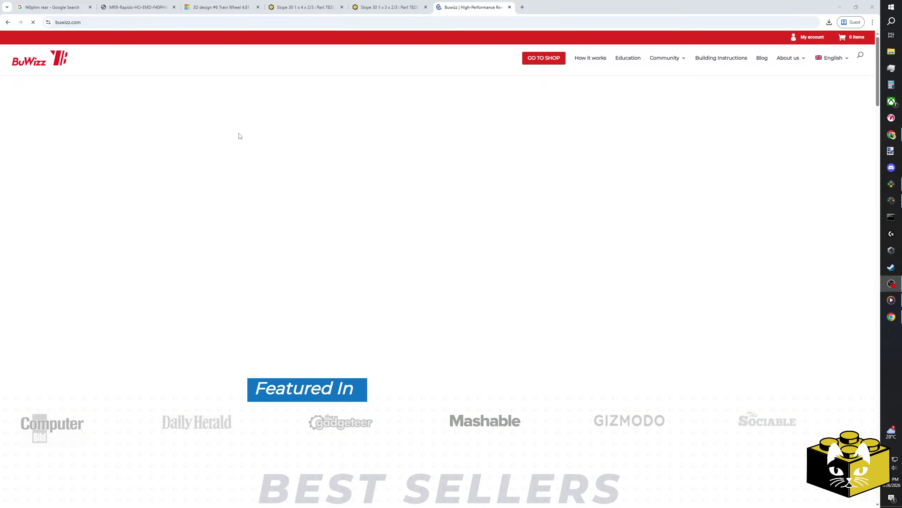
scroll(314, 183, "down", 2)
scroll(320, 177, "down", 5)
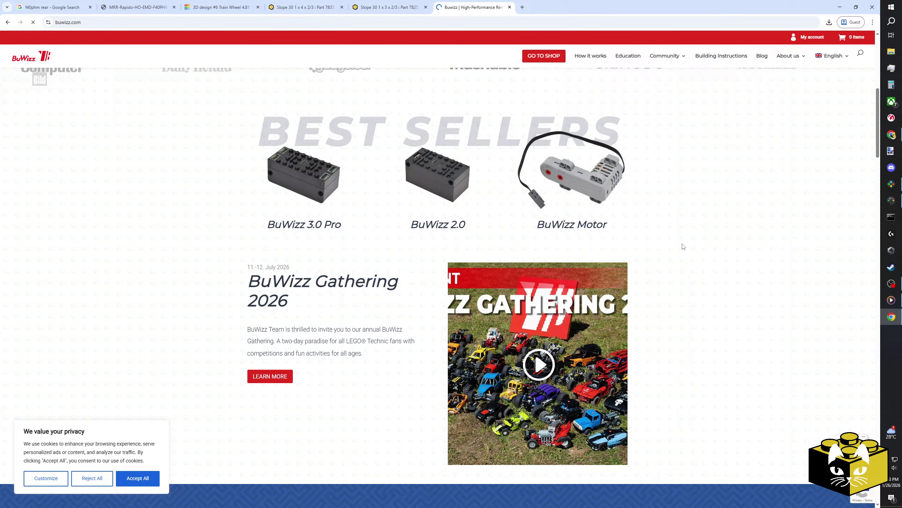
left_click(605, 197)
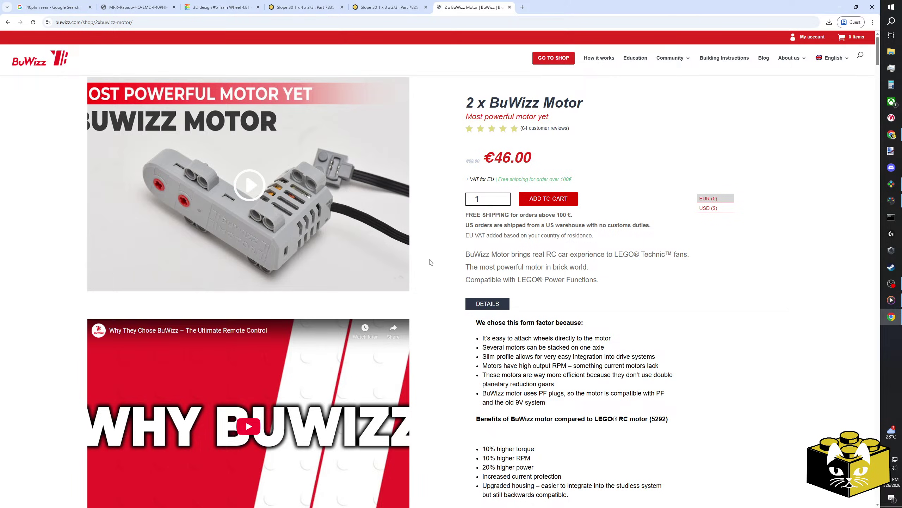
scroll(430, 262, "down", 3)
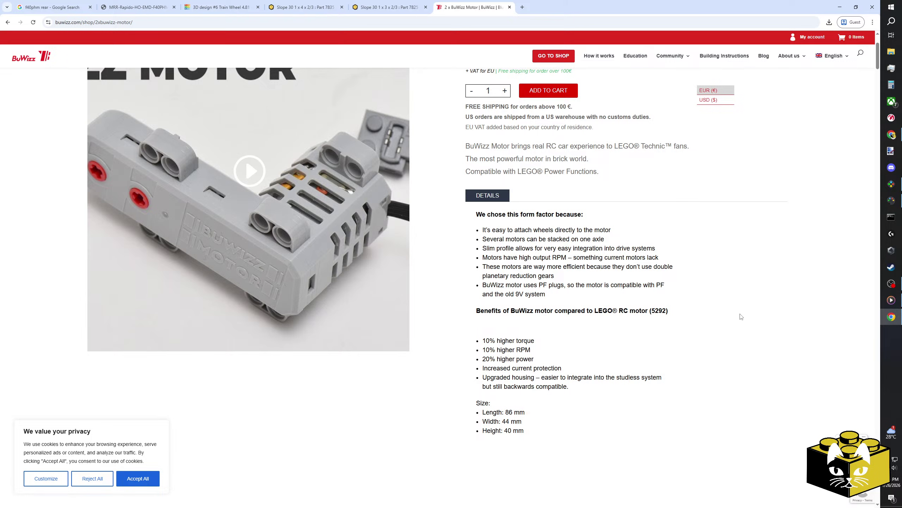
left_click(891, 184)
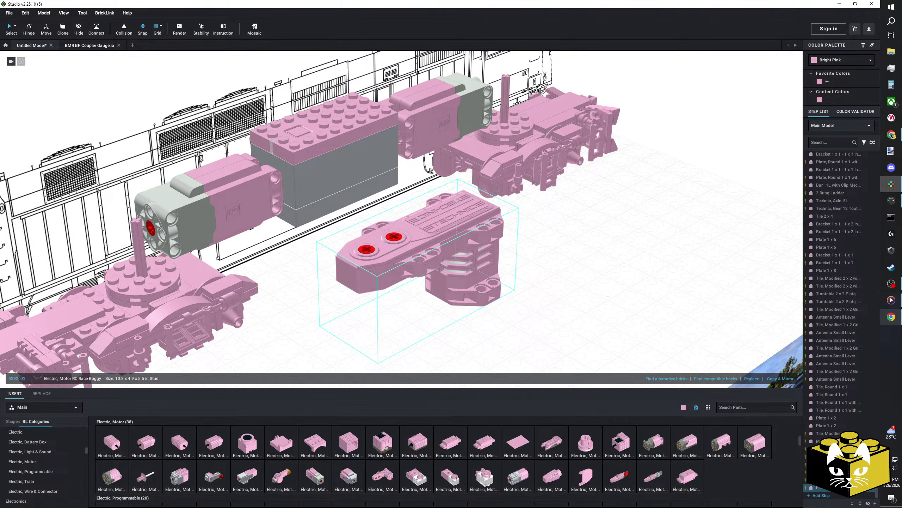
left_click(891, 316)
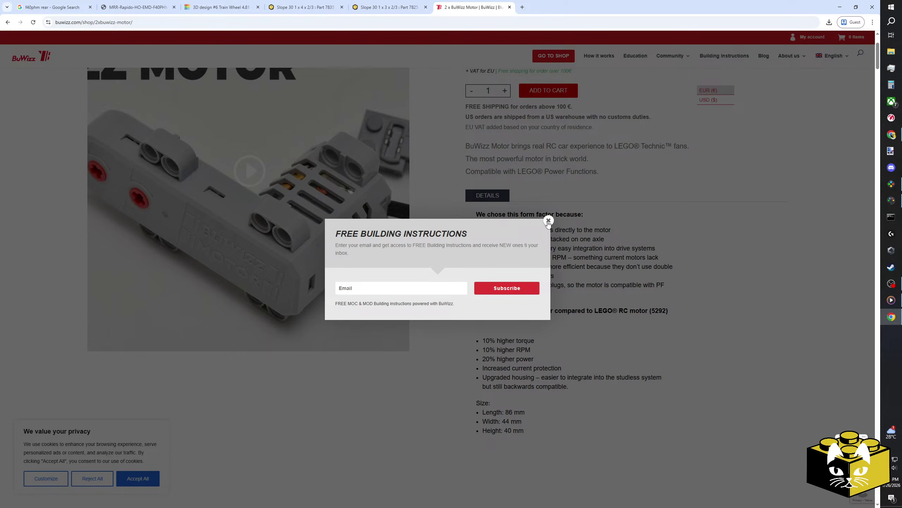
left_click(548, 221)
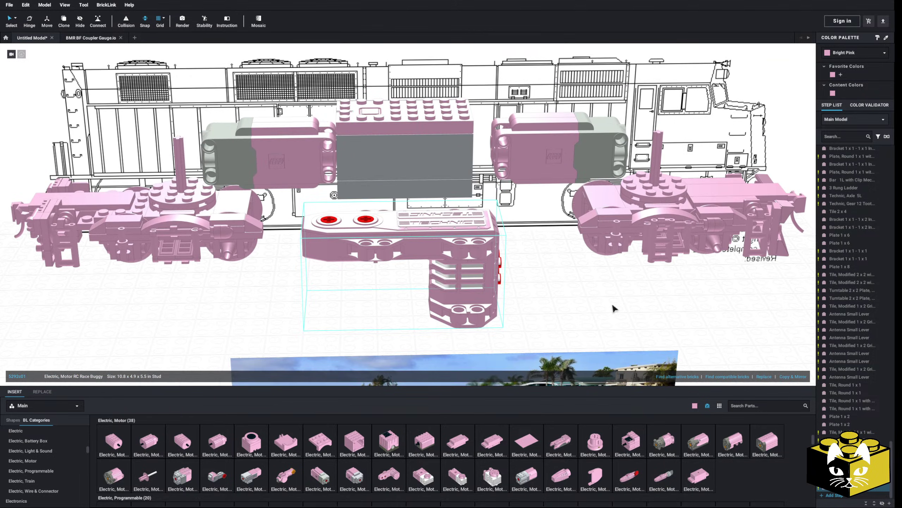
Delete the RC Race Buggy motor lying in front of the battery box.
scroll(439, 258, "up", 5)
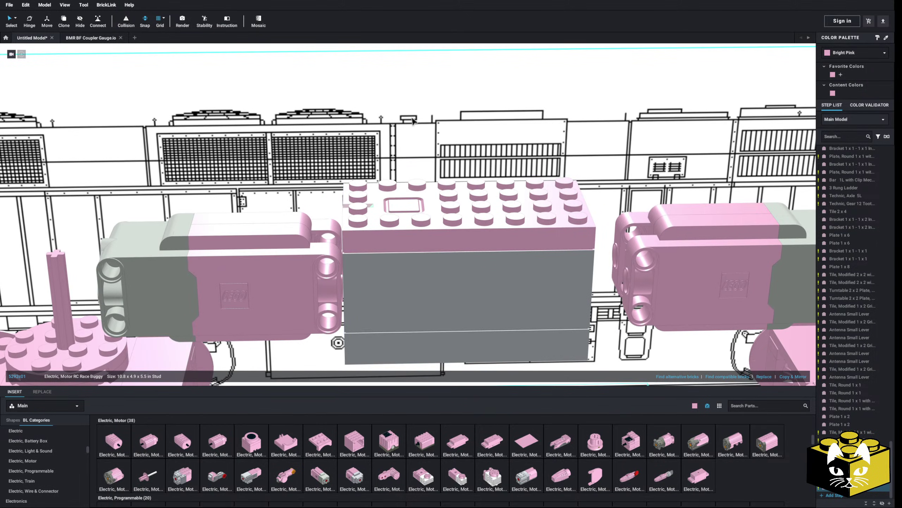
scroll(448, 205, "down", 5)
scroll(448, 205, "down", 2)
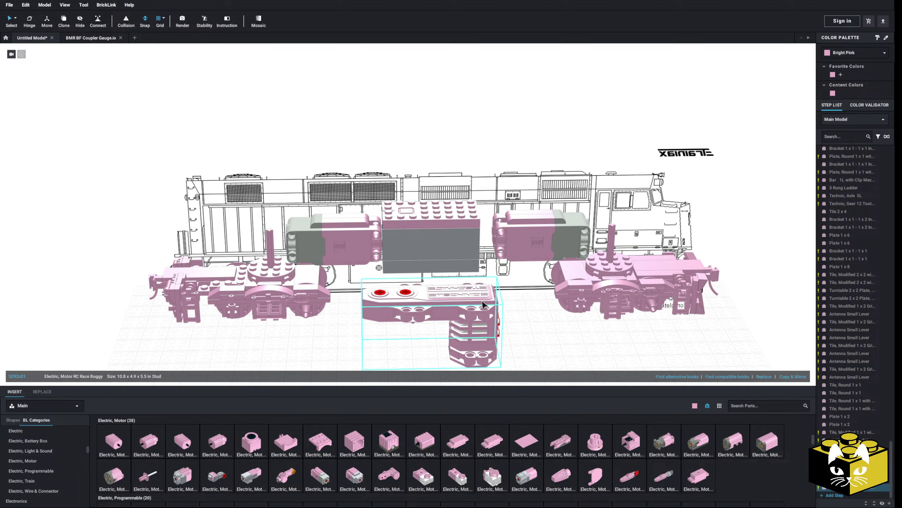
key("Delete")
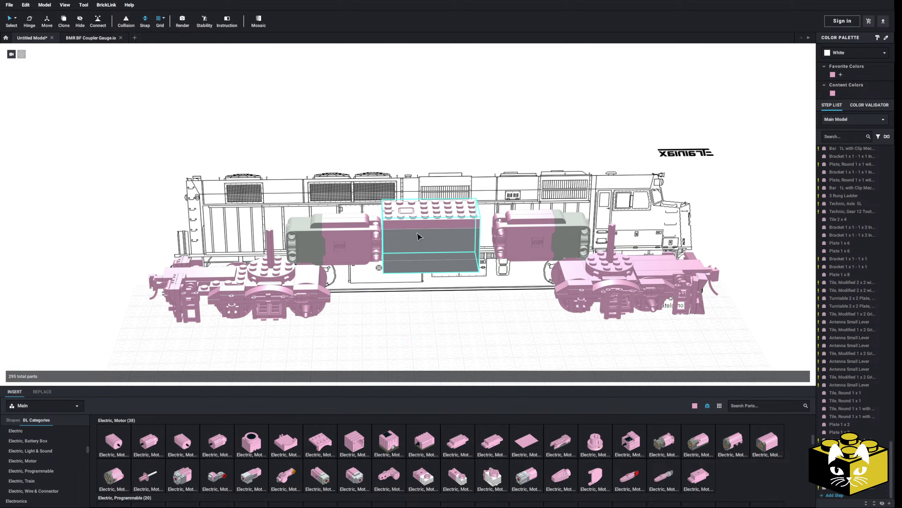
scroll(417, 237, "up", 5)
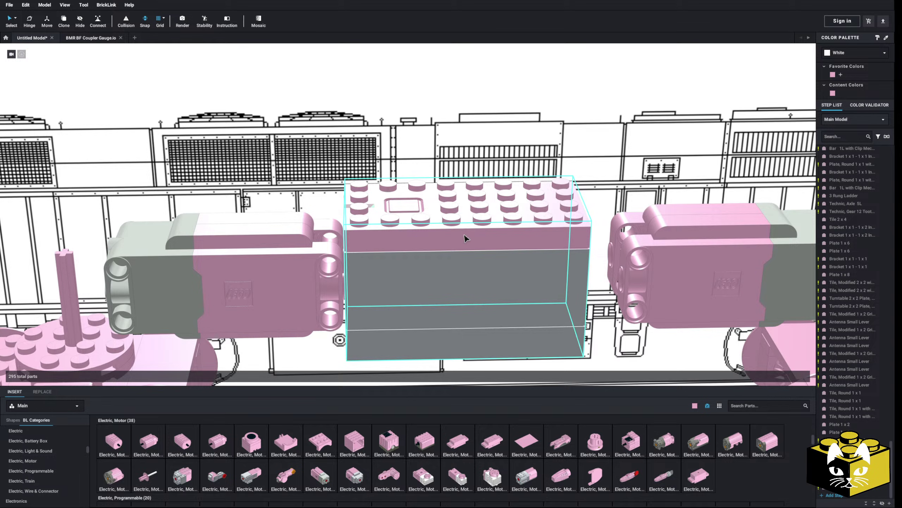
scroll(467, 236, "down", 3)
scroll(453, 282, "down", 3)
right_click_drag(452, 281, 479, 312)
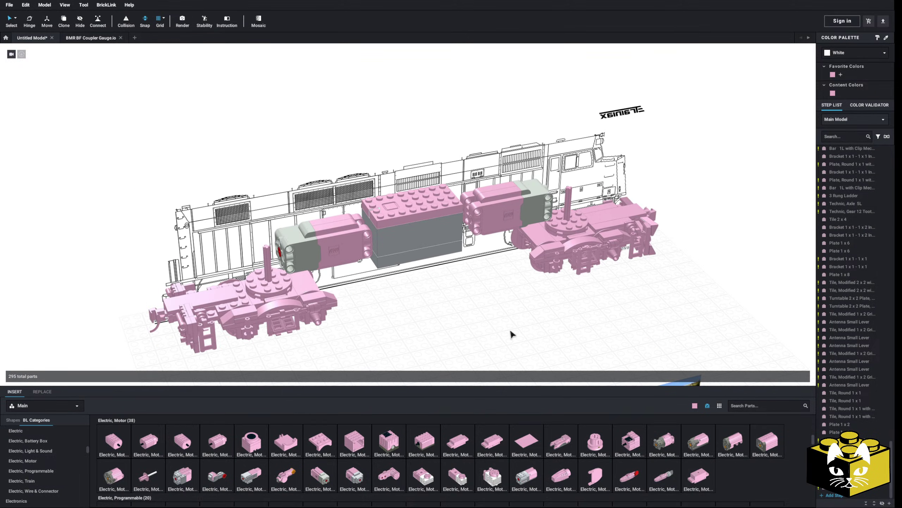
scroll(506, 328, "up", 3)
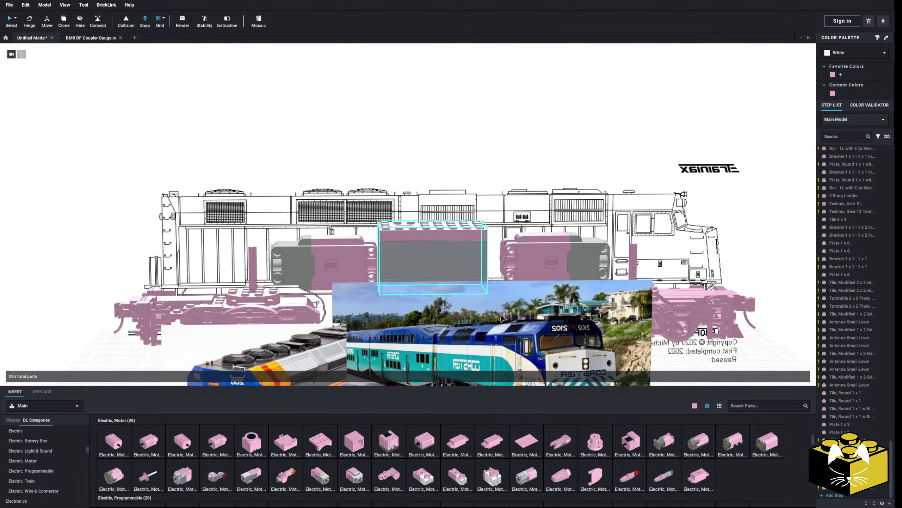
right_click_drag(510, 315, 495, 327)
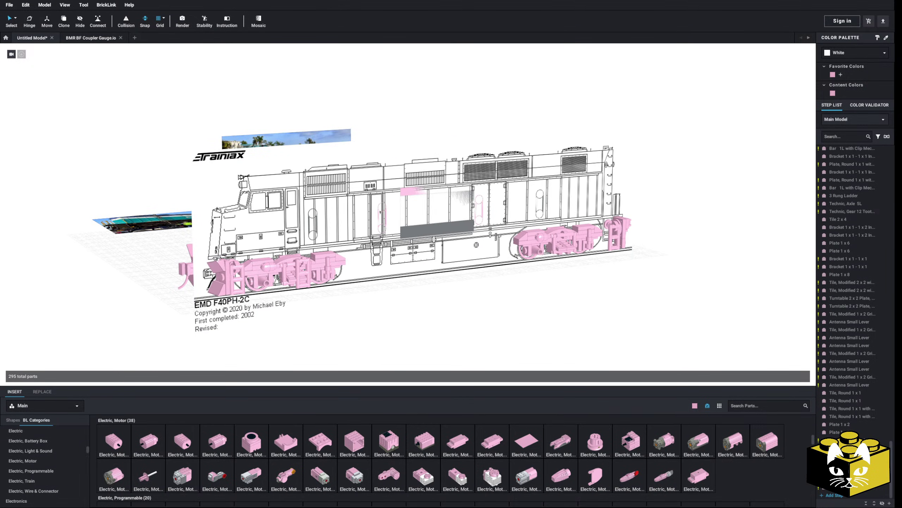
Save the untitled locomotive model as "F40phm Coaster.io".
left_click(9, 5)
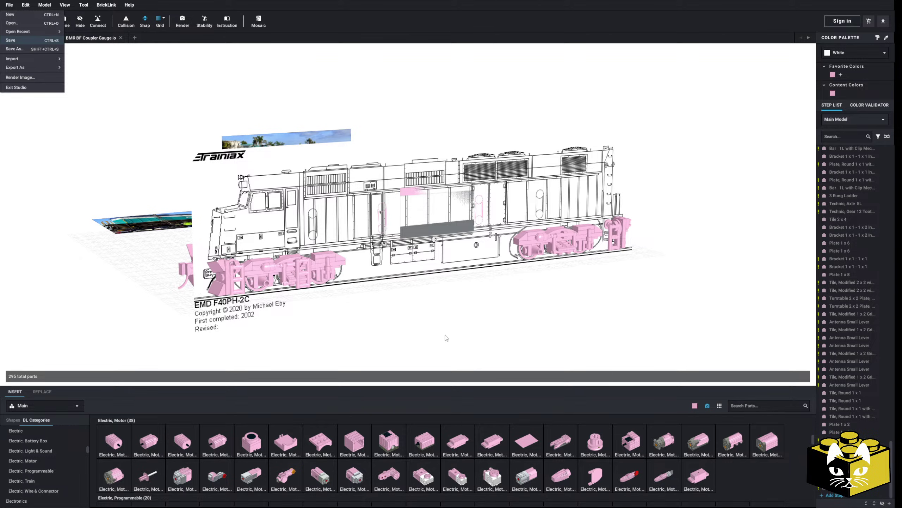
left_click(418, 331)
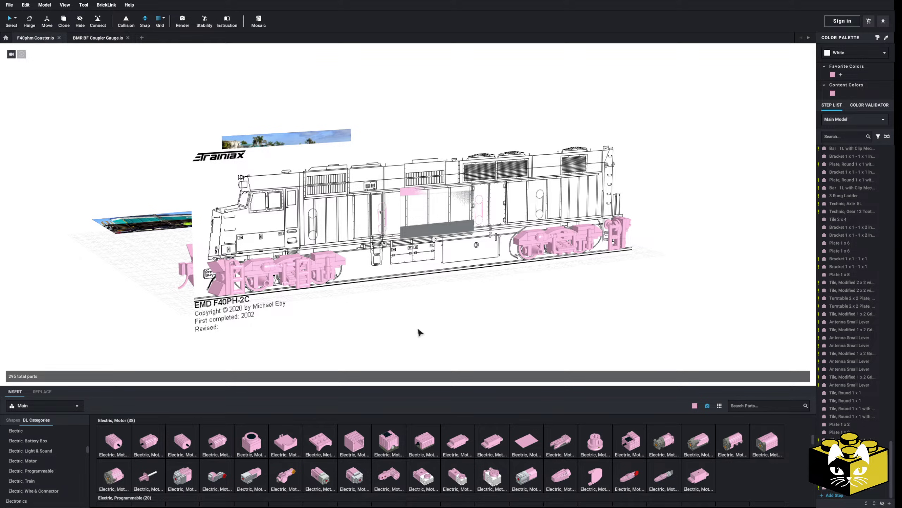
left_click(412, 306)
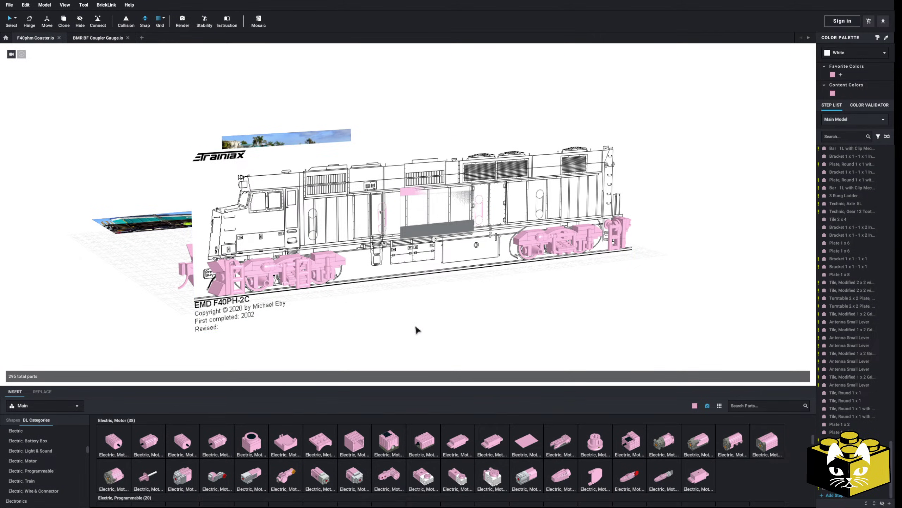